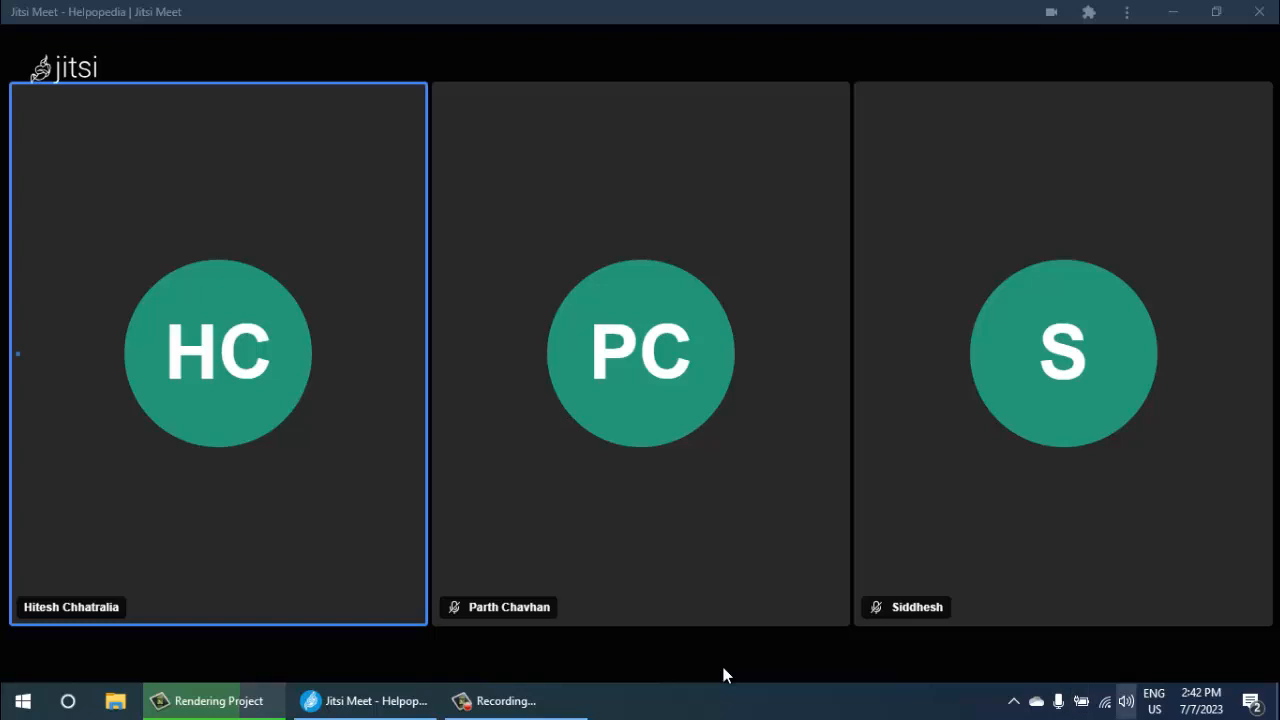
- Switch the audio playback device to Speakers (High Definition Audio Device)
key(Return)
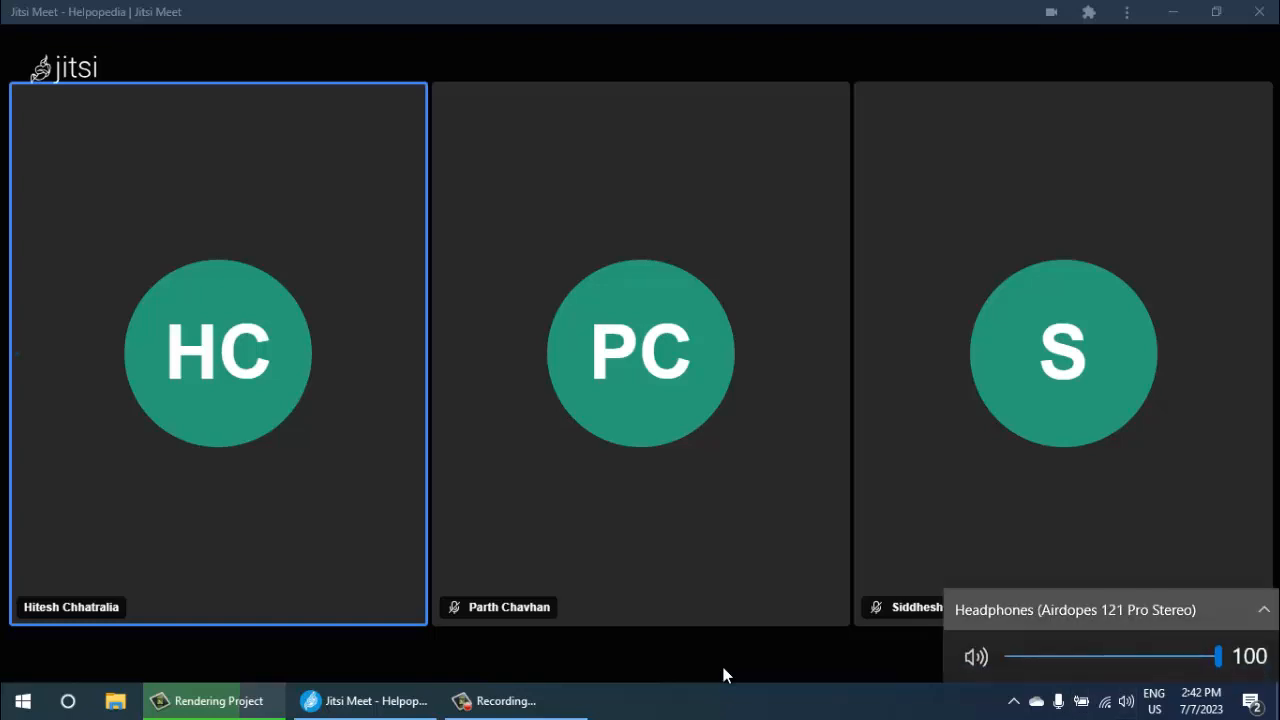
key(Return)
key(Up)
key(Up)
key(Up)
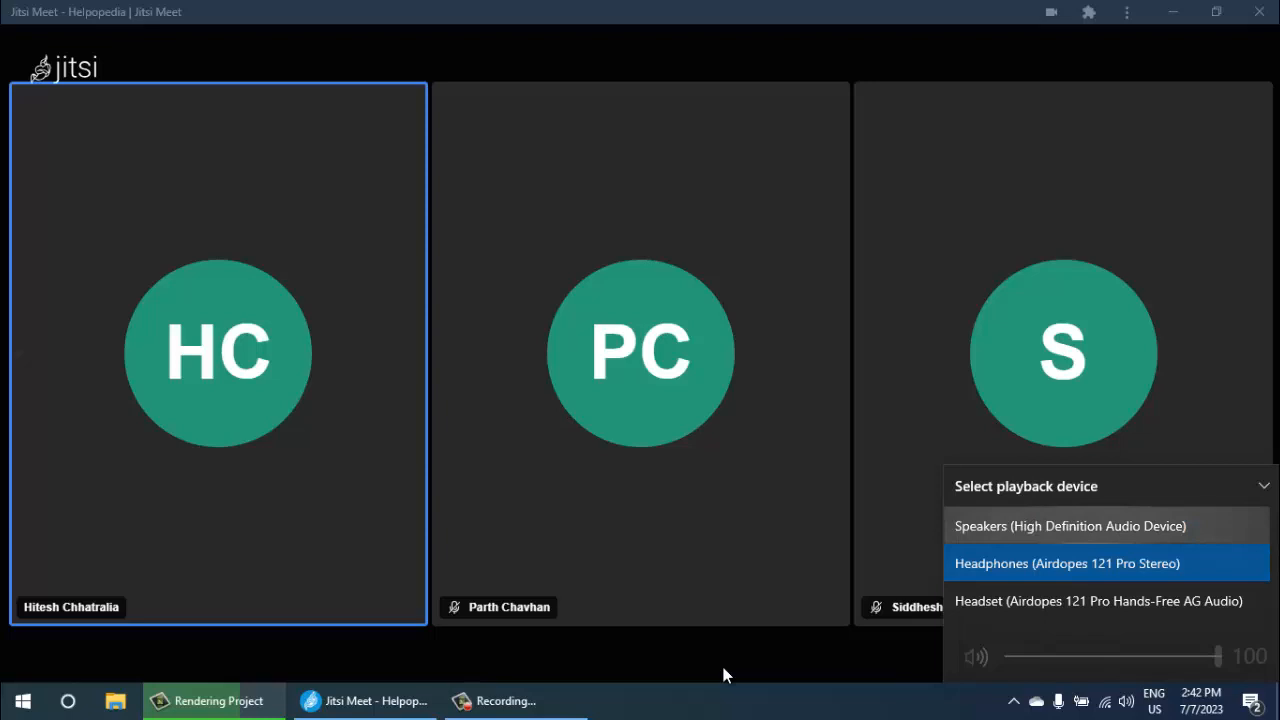
key(Return)
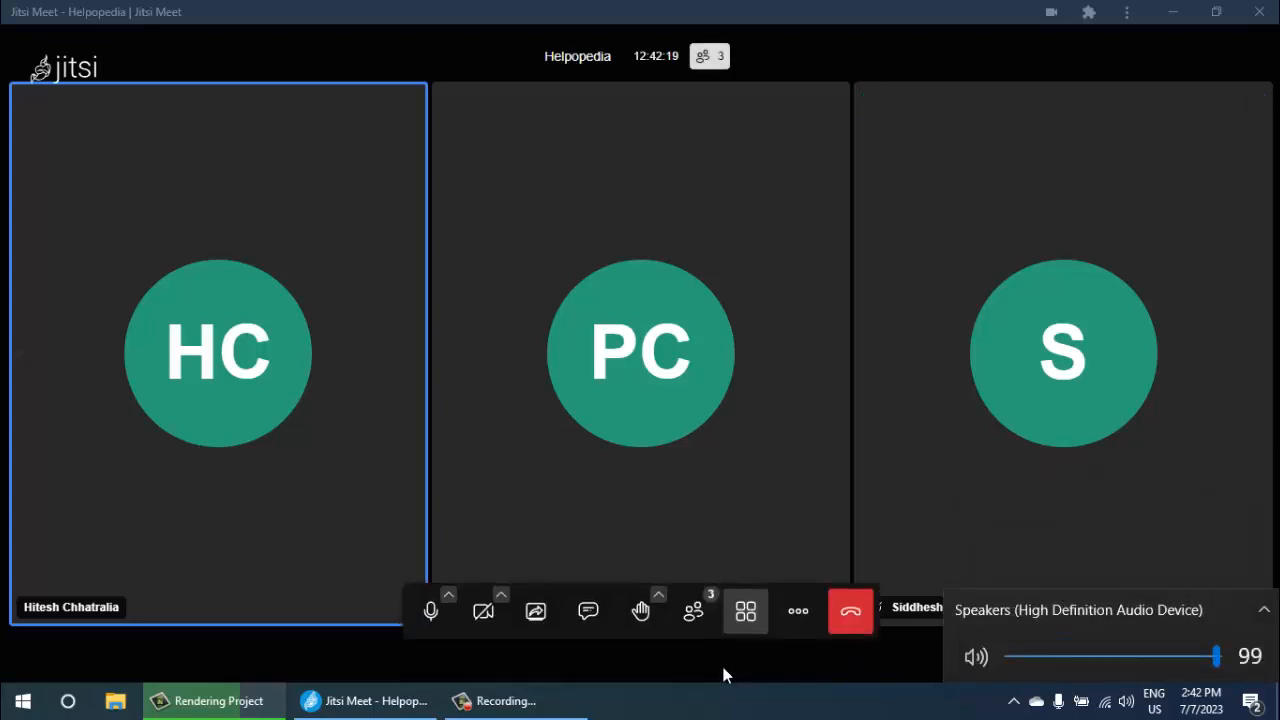
key(Escape)
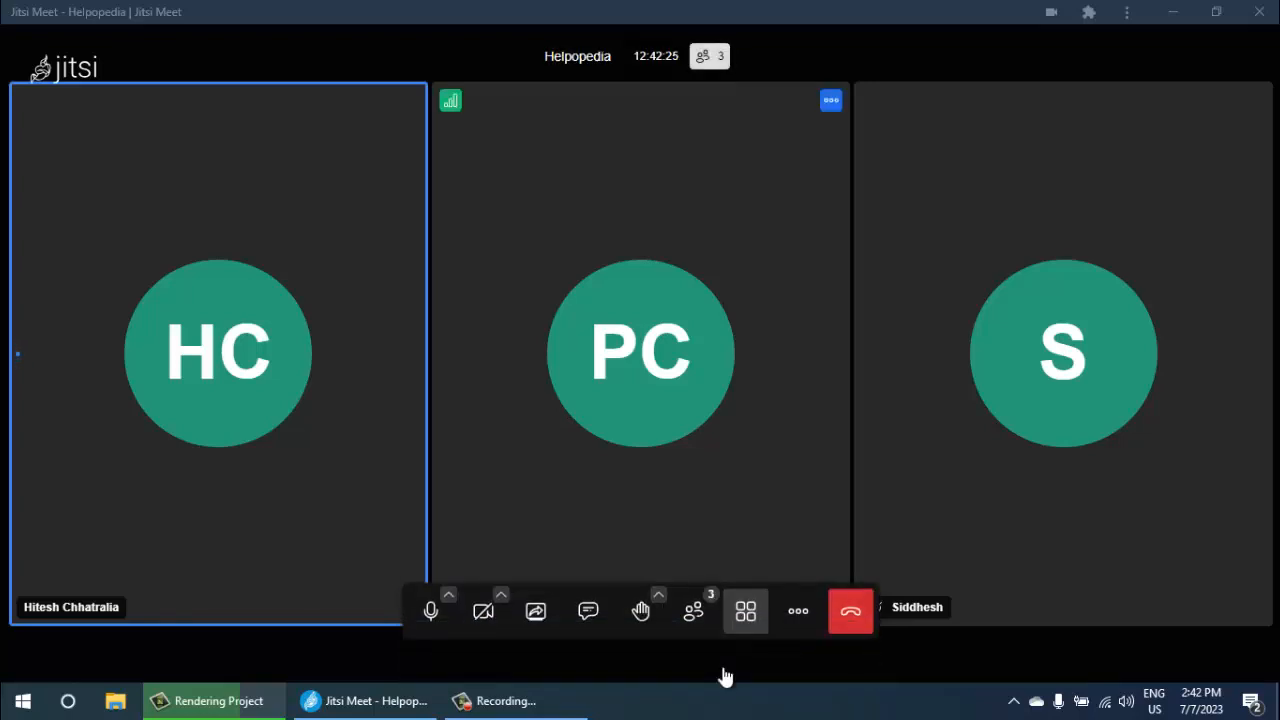
- Share the entire screen in the Helpopedia meeting without system audio and hide the screen-sharing notice
click(536, 611)
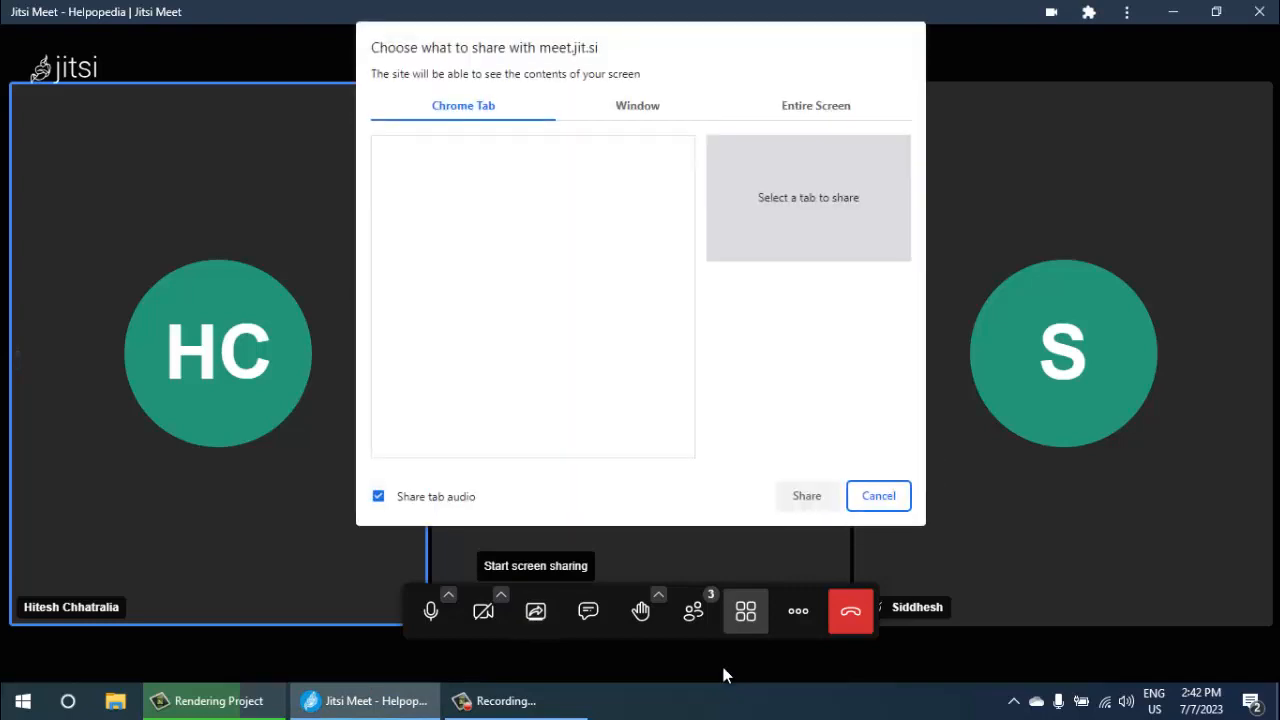
click(816, 106)
click(540, 252)
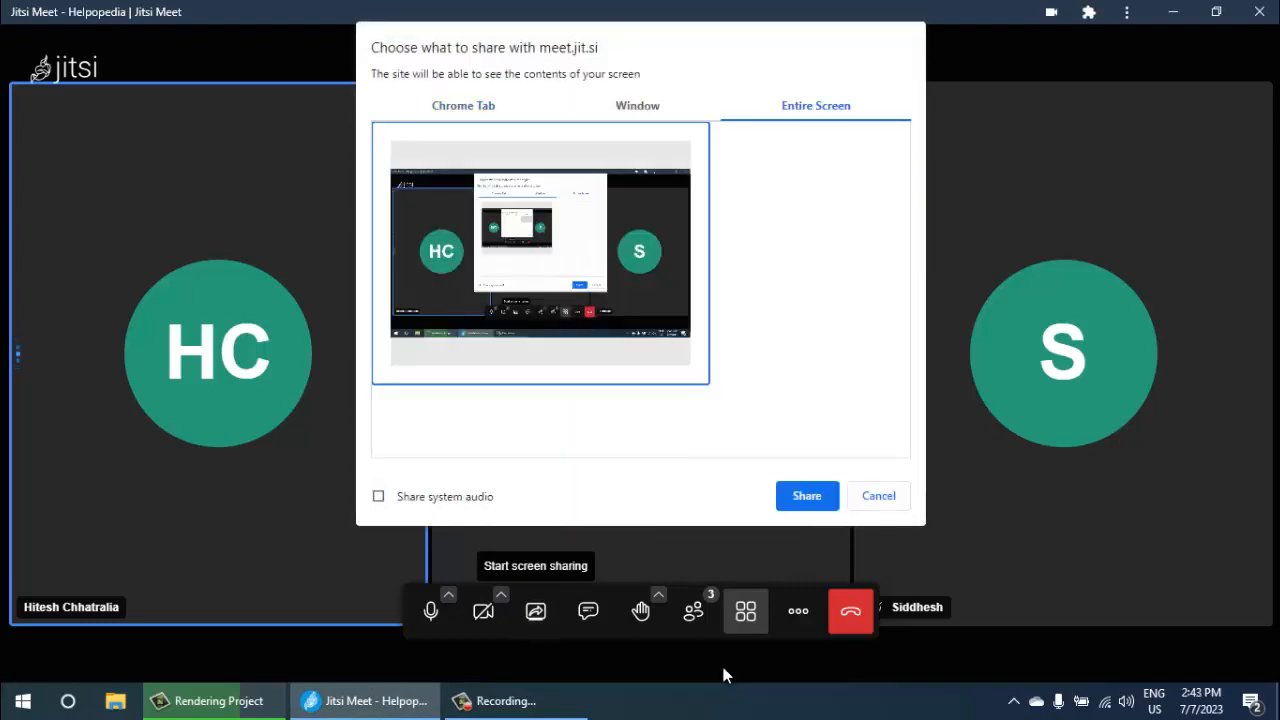
click(807, 496)
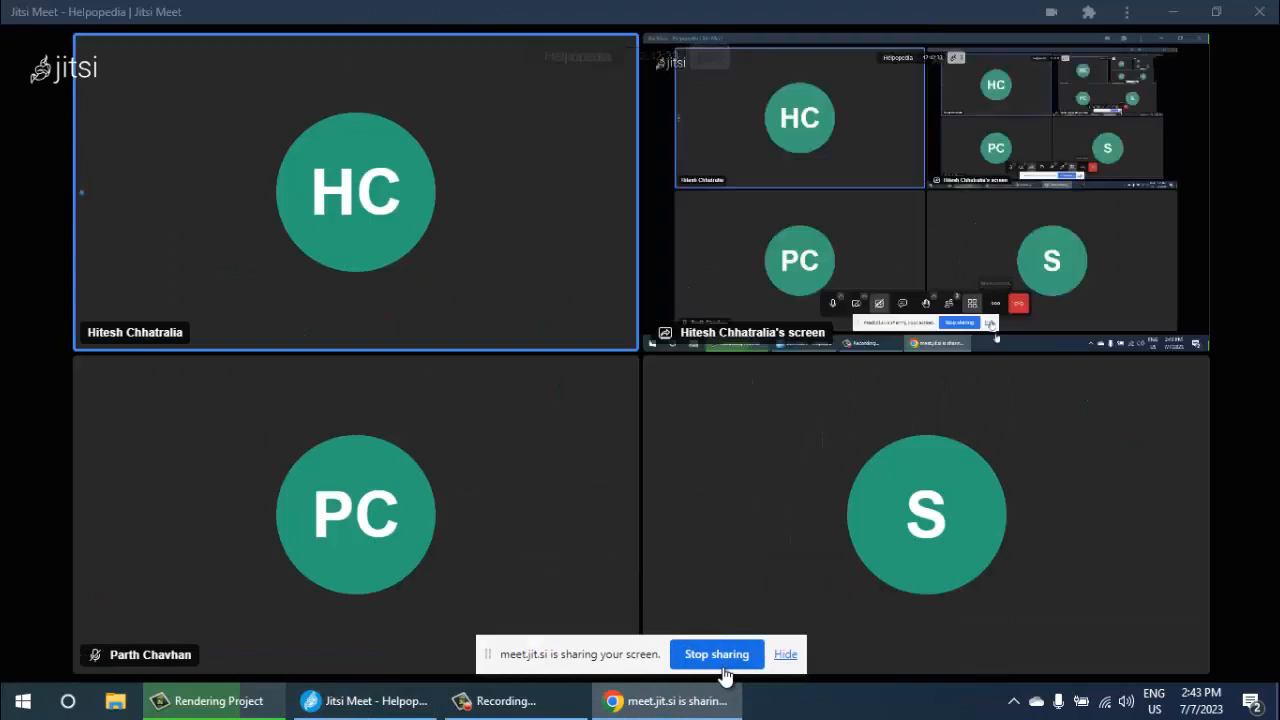
click(785, 654)
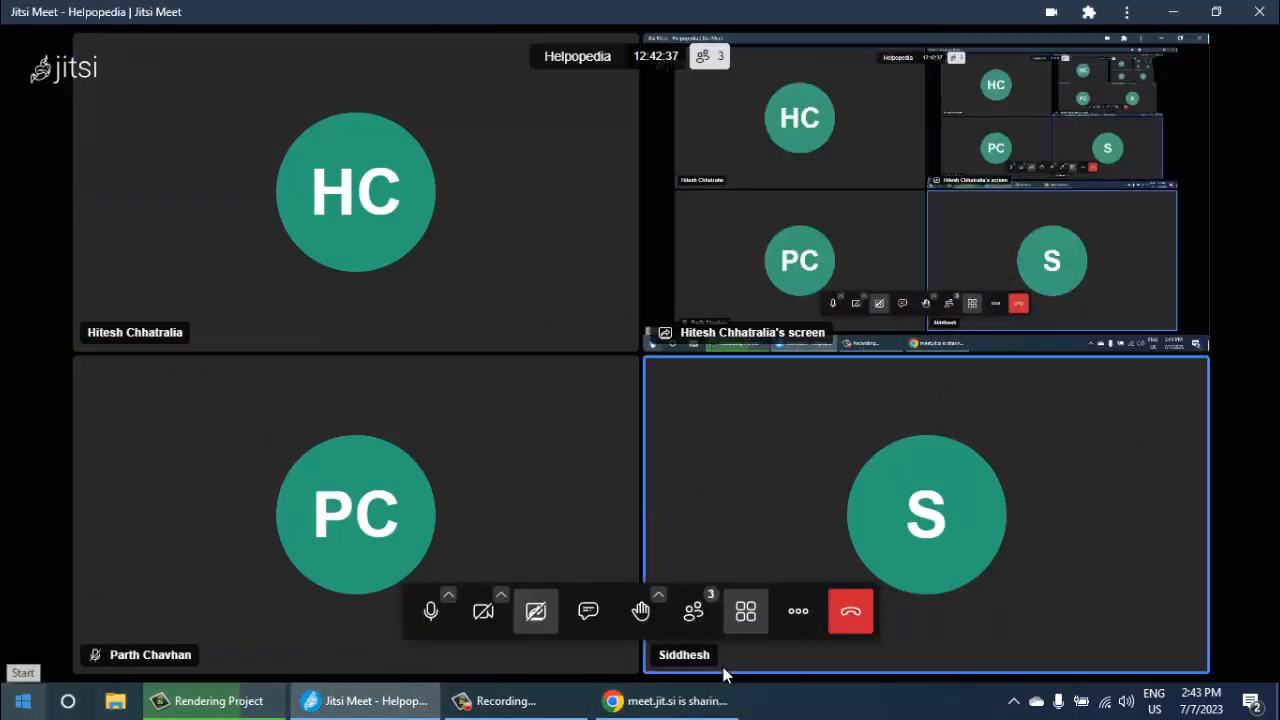
key(super)
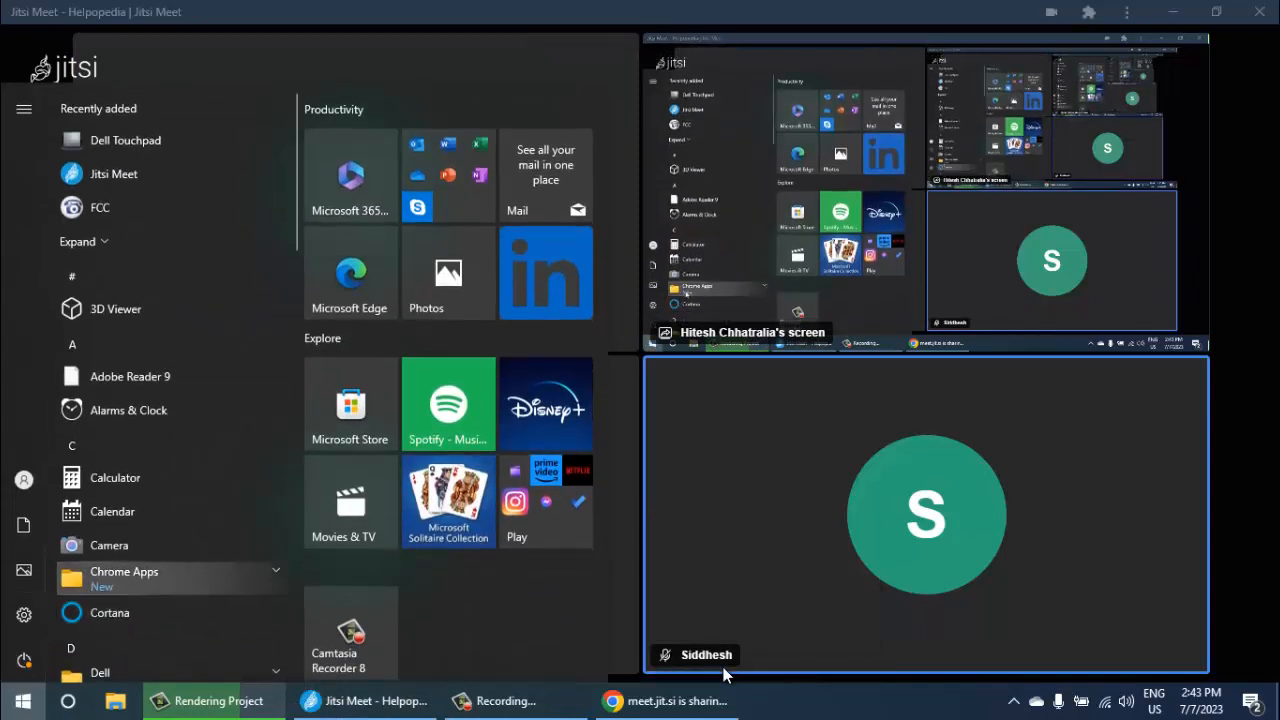
key(Up)
key(Up)
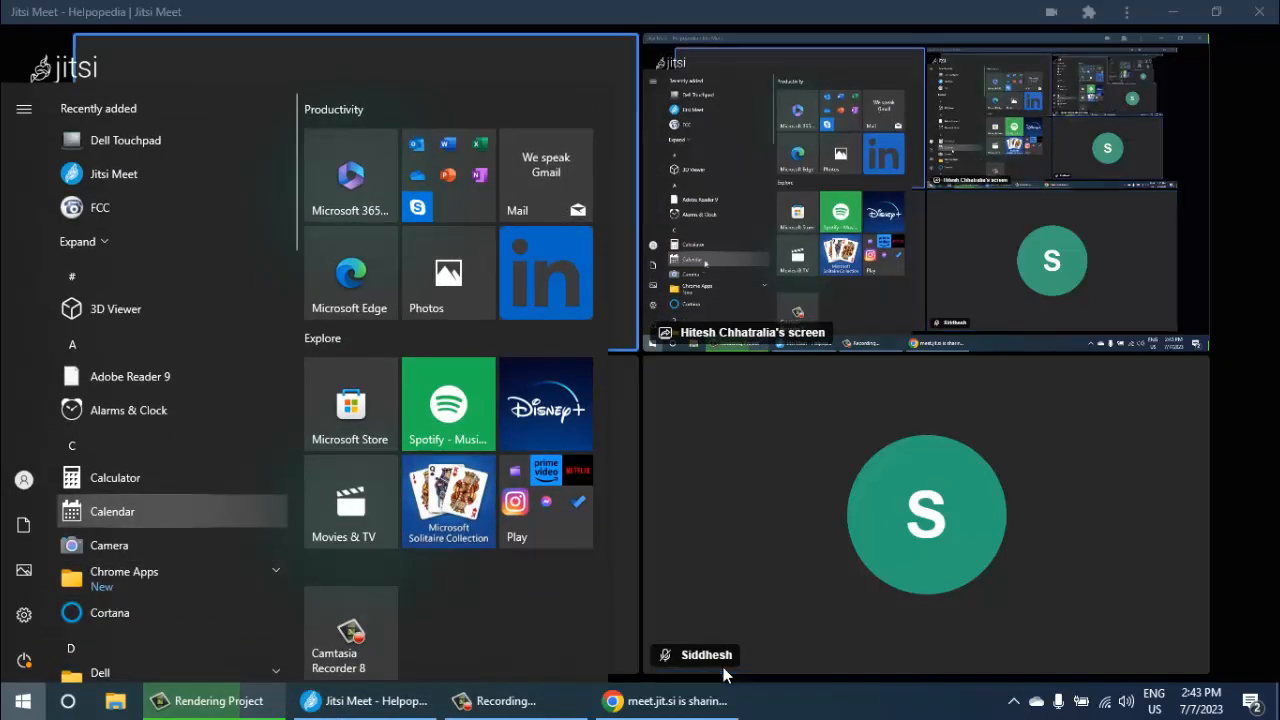
key(Up)
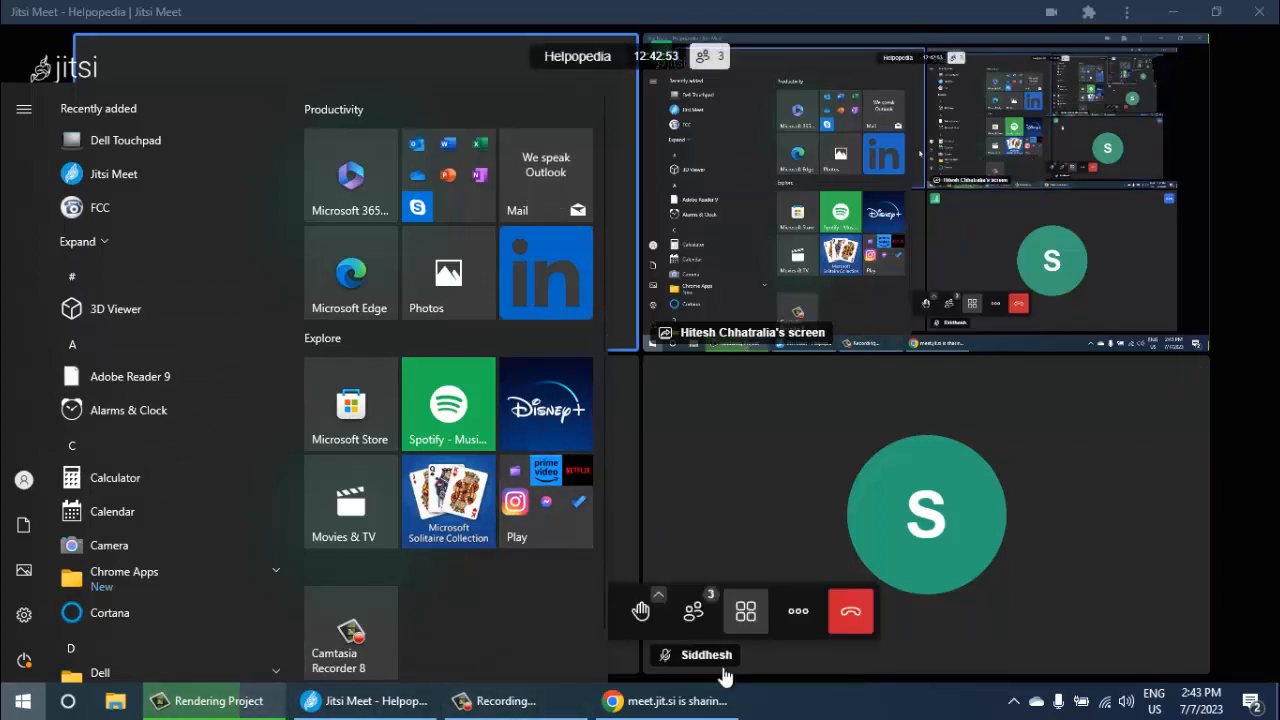
click(723, 670)
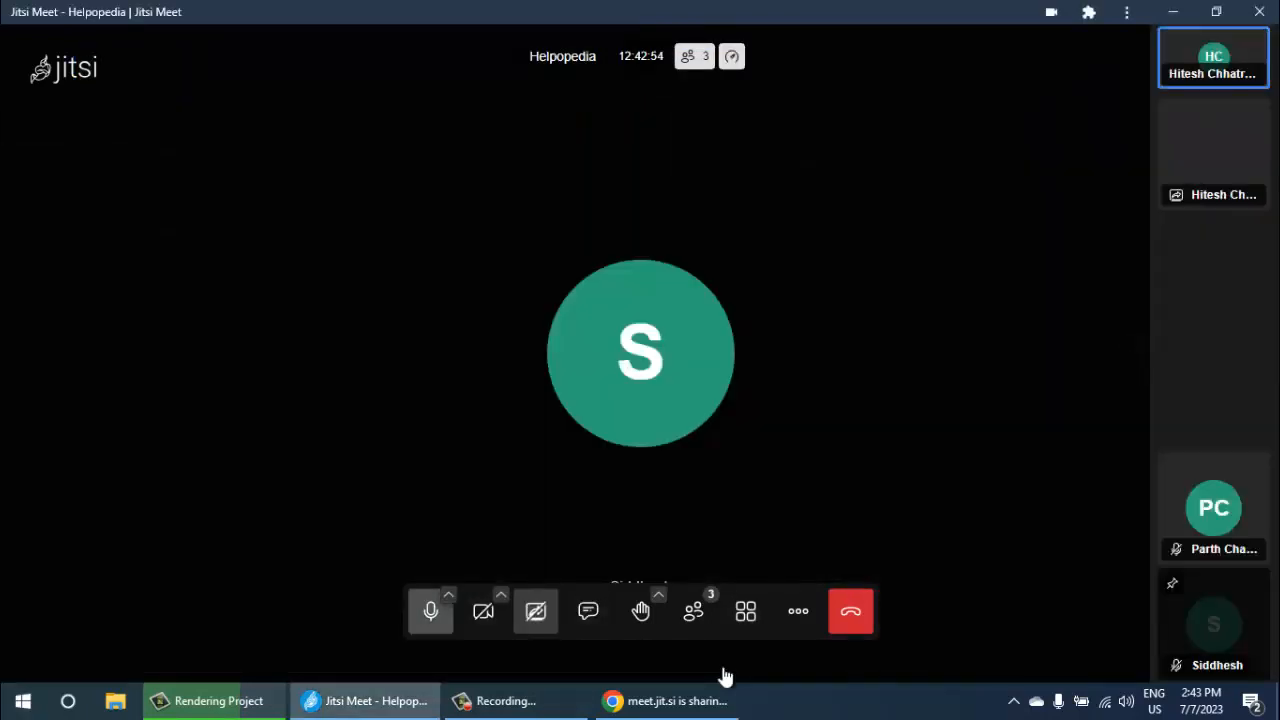
- Mute and unmute the meeting microphone, and check the microphone and speaker choices in the audio settings
click(448, 595)
click(448, 595)
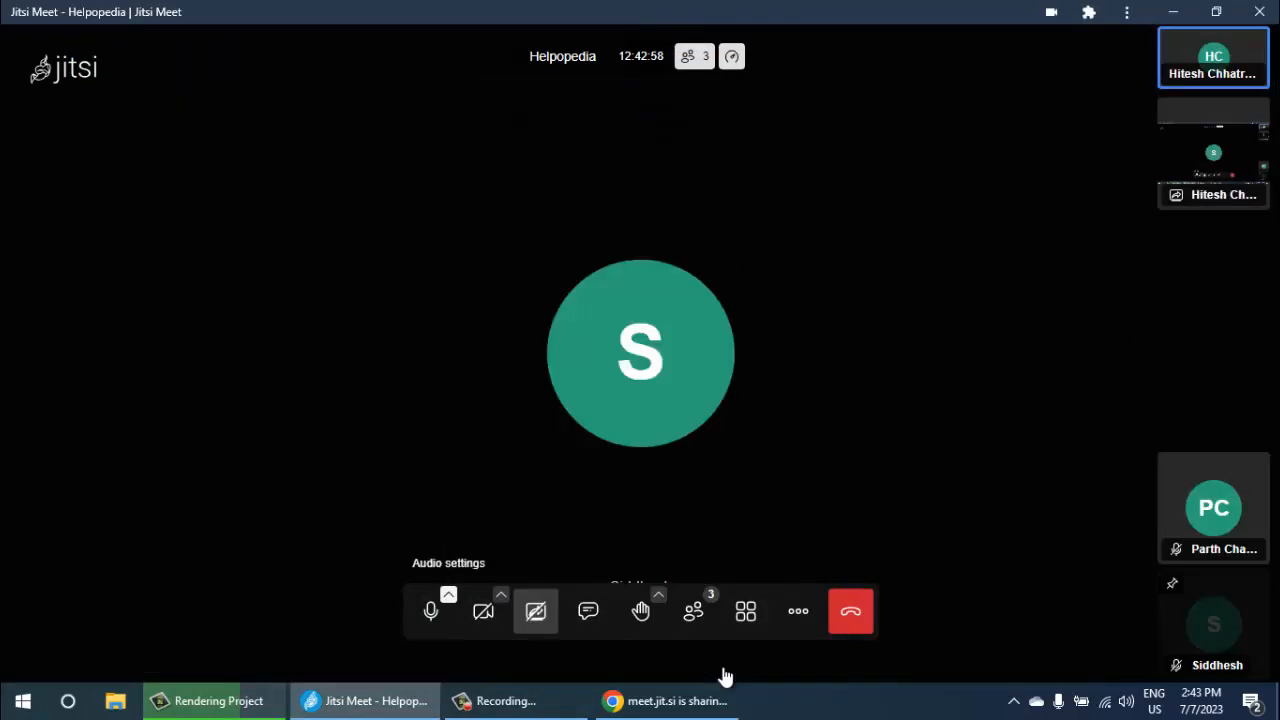
click(431, 610)
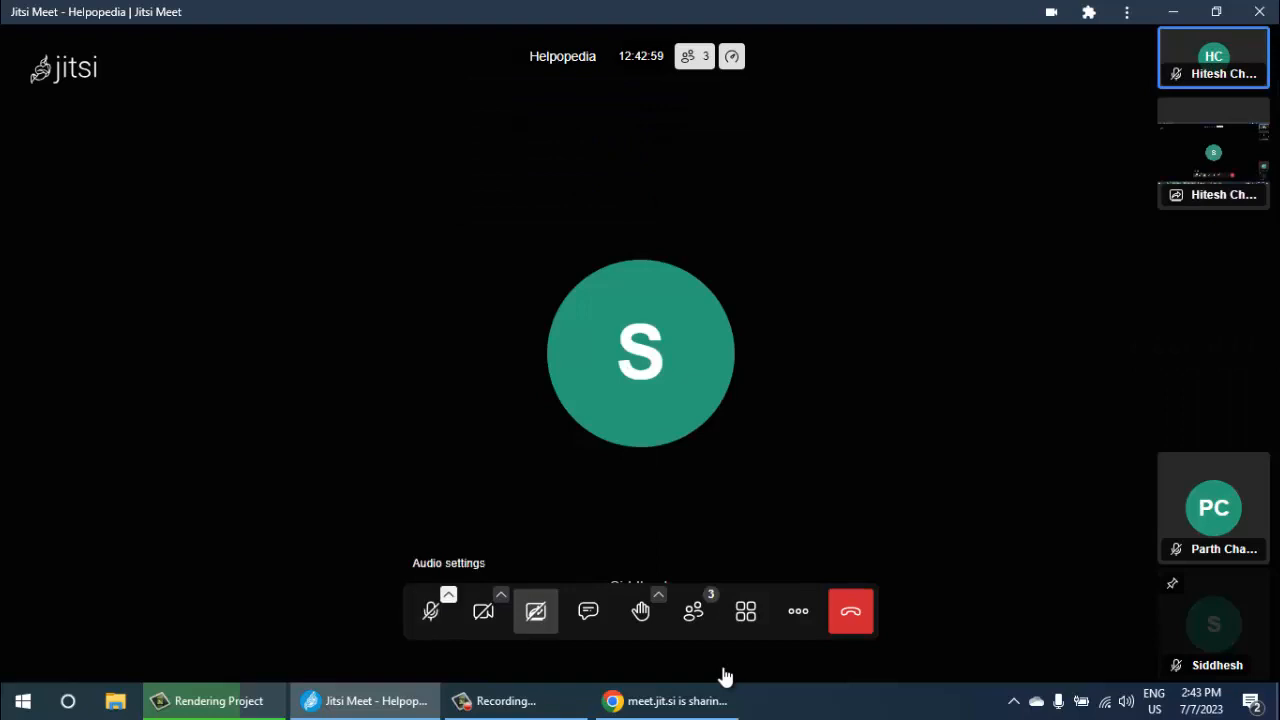
click(431, 610)
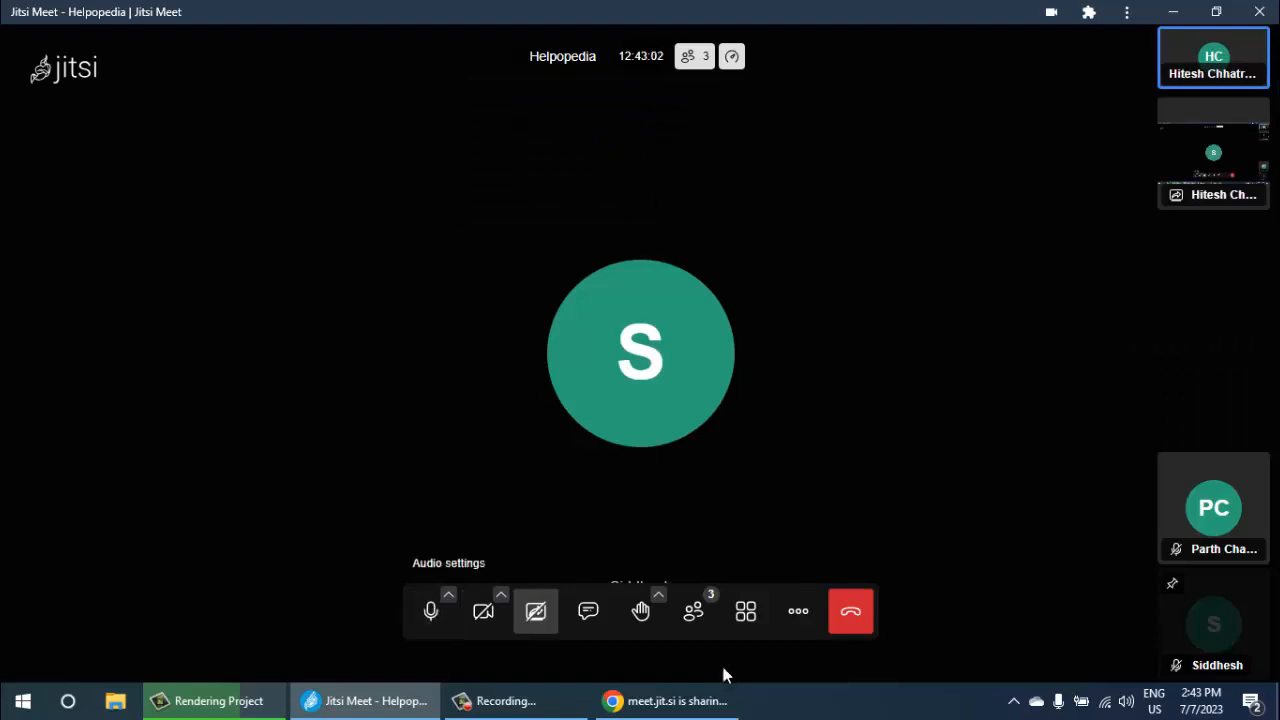
click(448, 595)
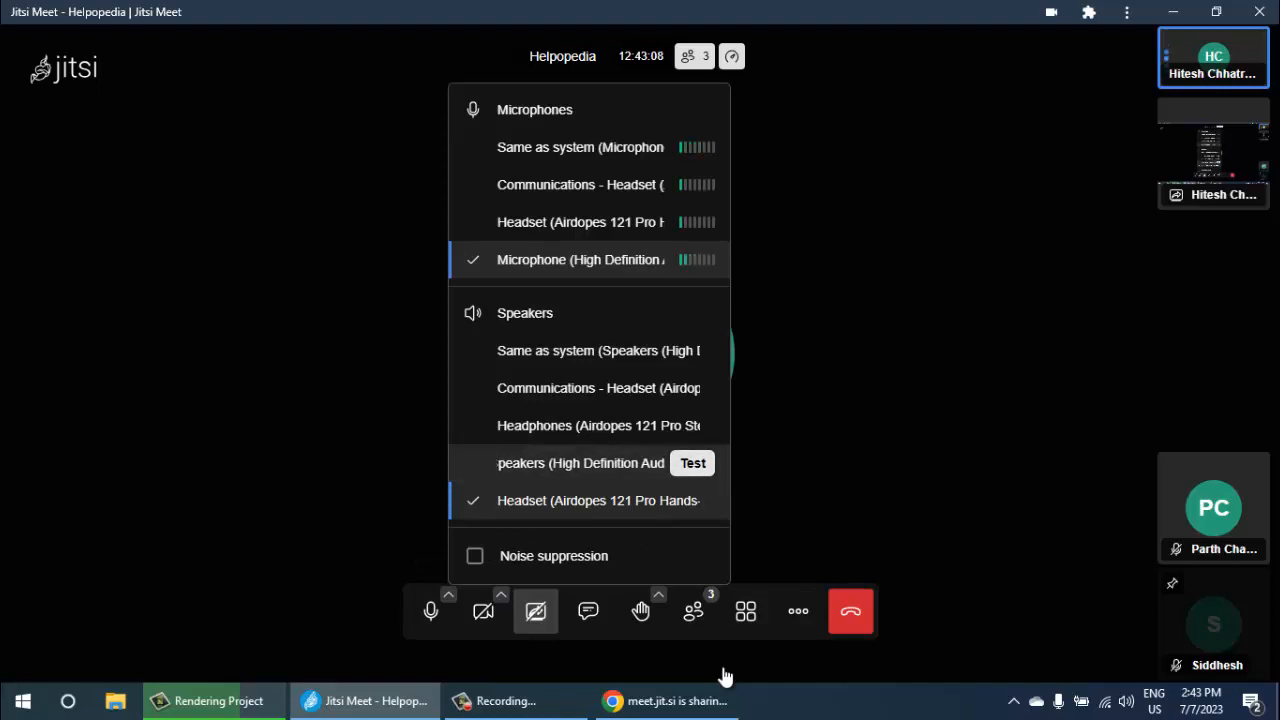
click(725, 677)
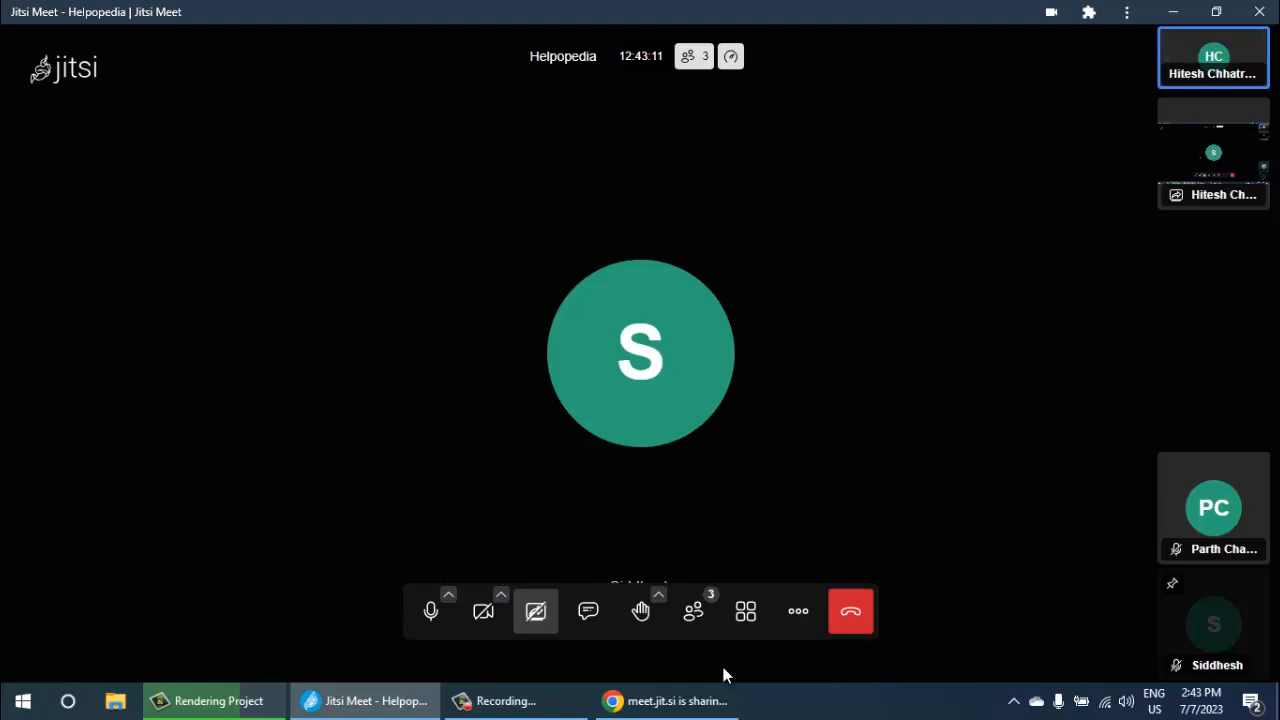
- Minimise the meeting and rendering windows and empty the Recycle Bin on the desktop
click(1173, 12)
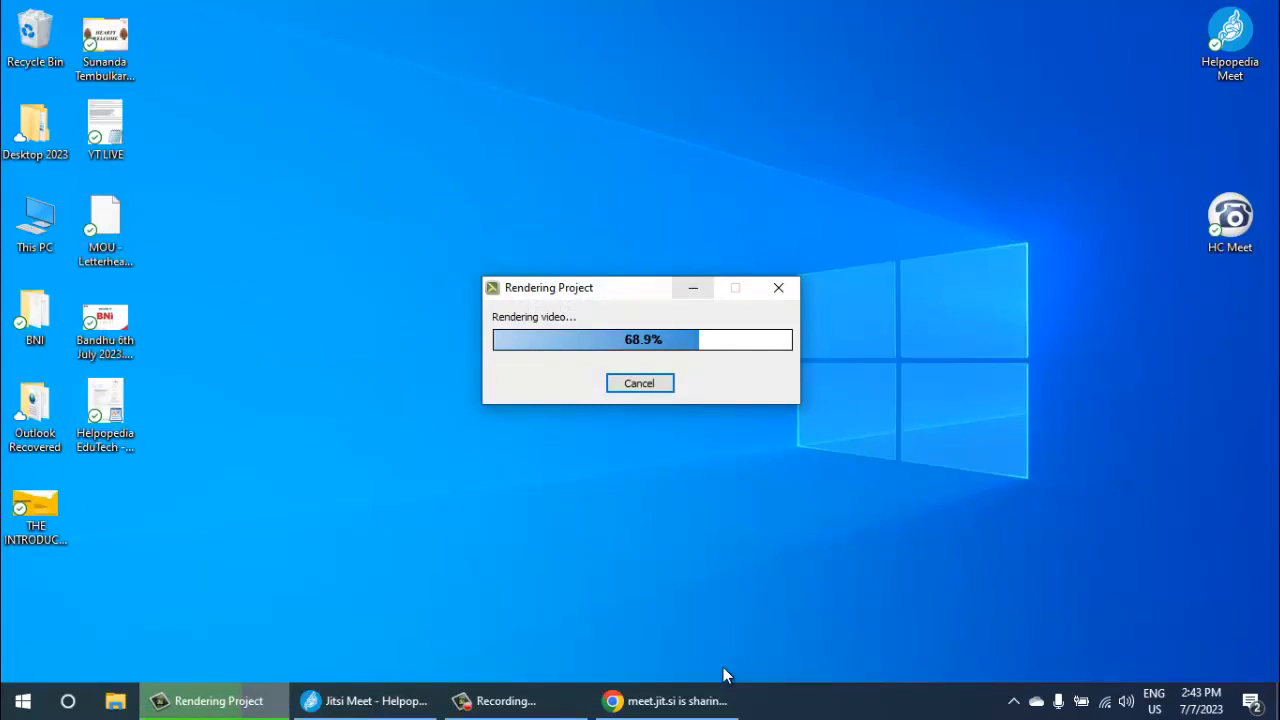
click(693, 287)
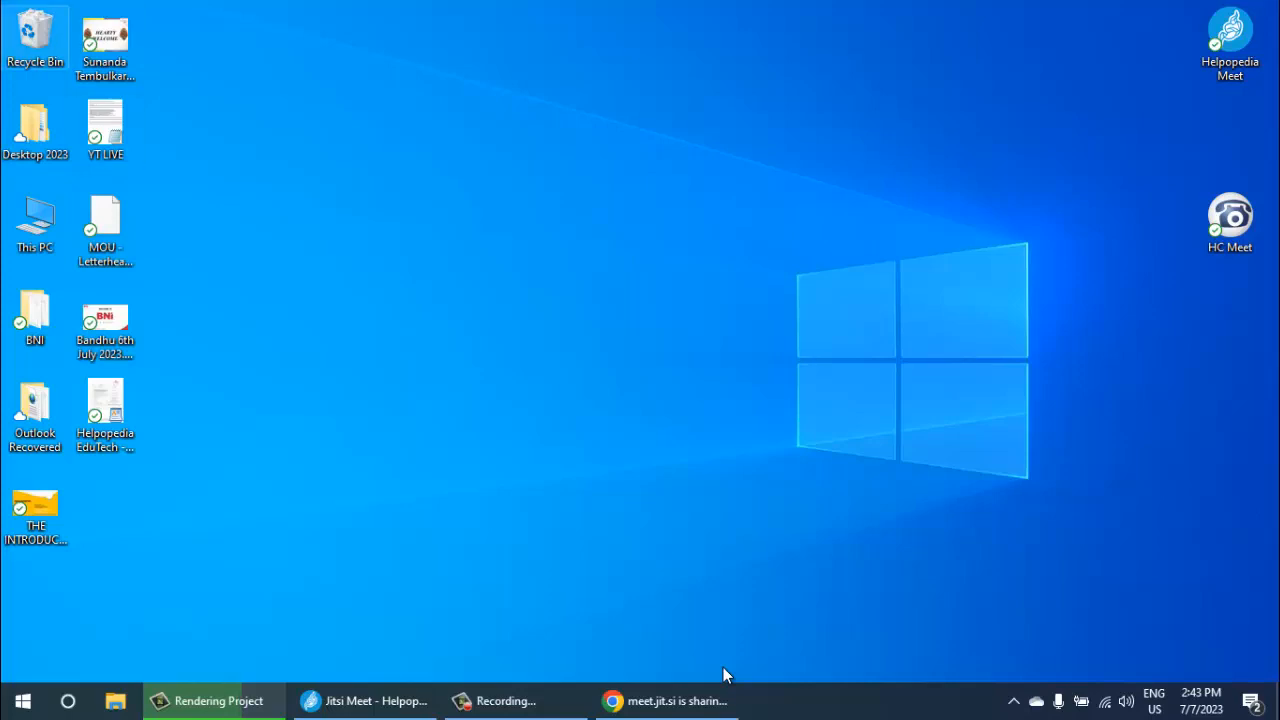
right_click(42, 18)
click(70, 51)
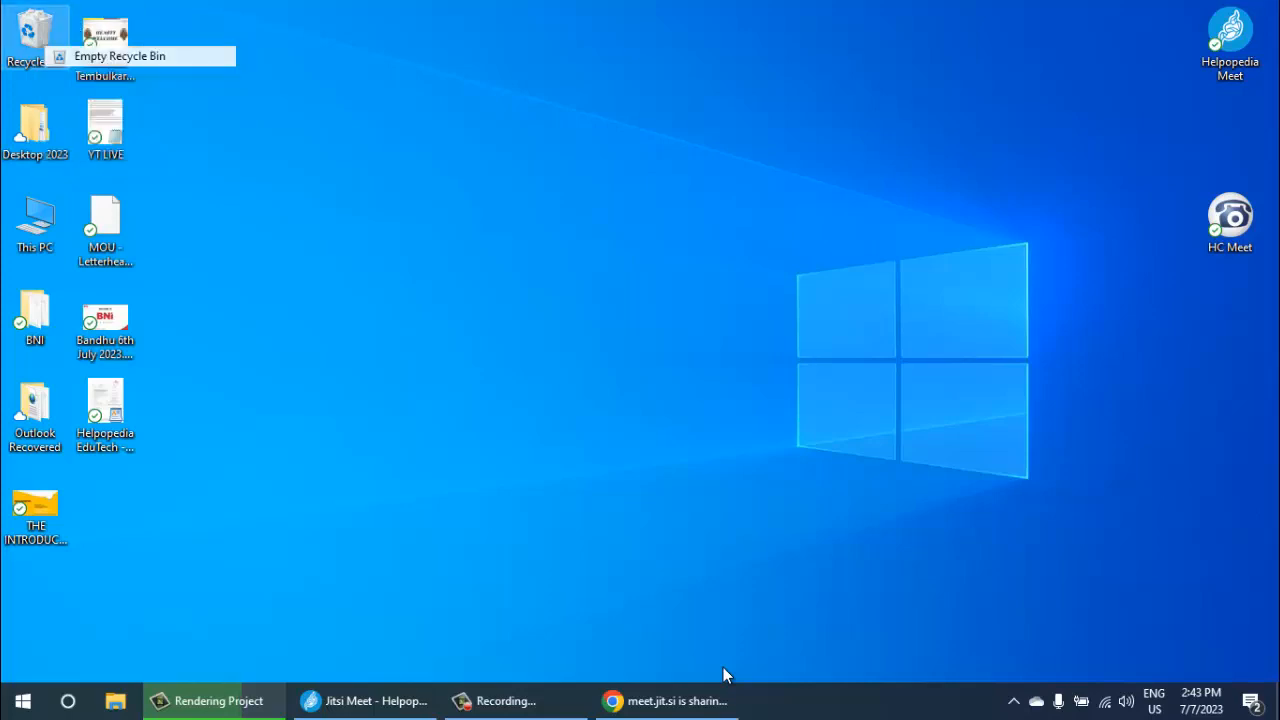
key(Return)
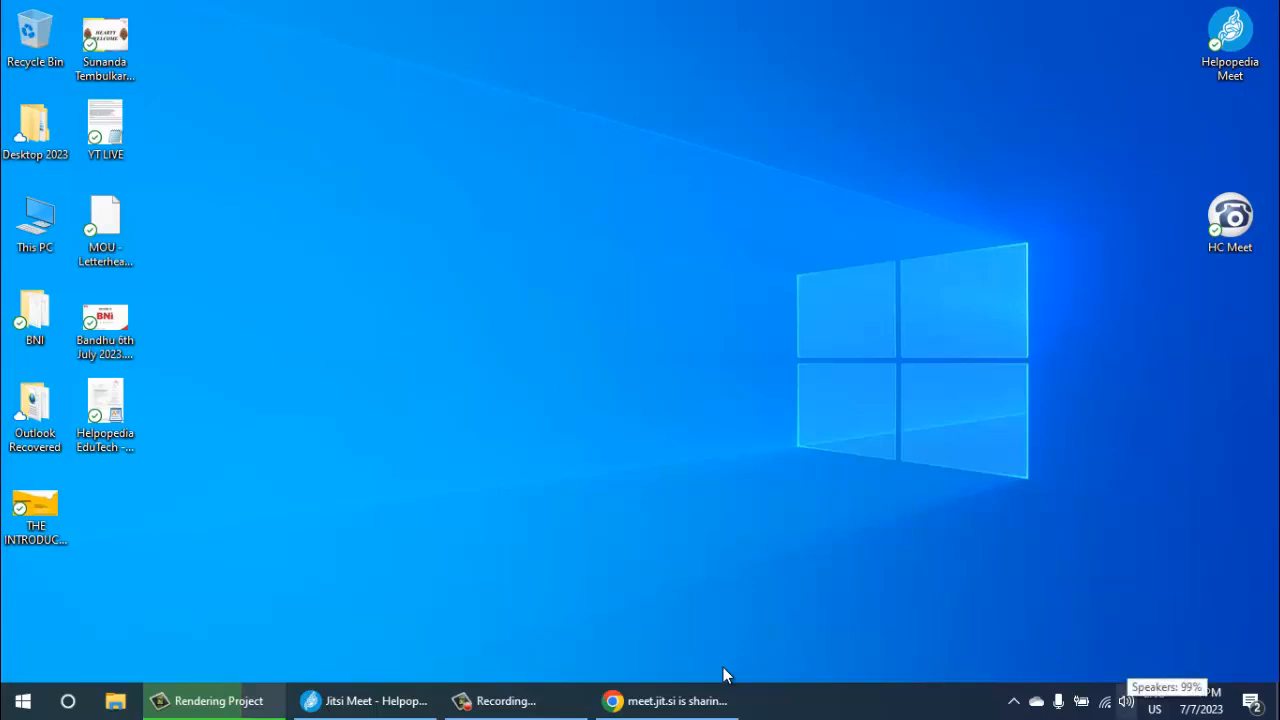
- Switch the audio playback device to Headphones (Airdopes 121 Pro Stereo)
click(1126, 702)
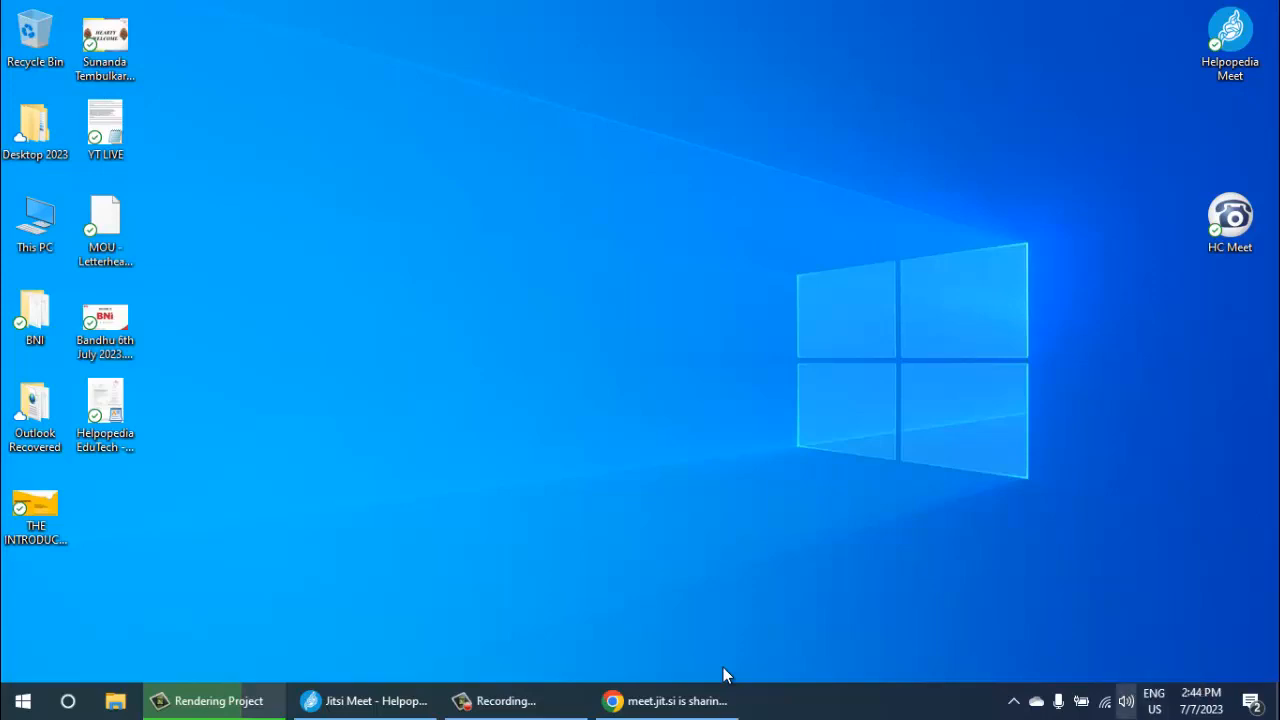
click(726, 675)
click(1126, 701)
click(1263, 609)
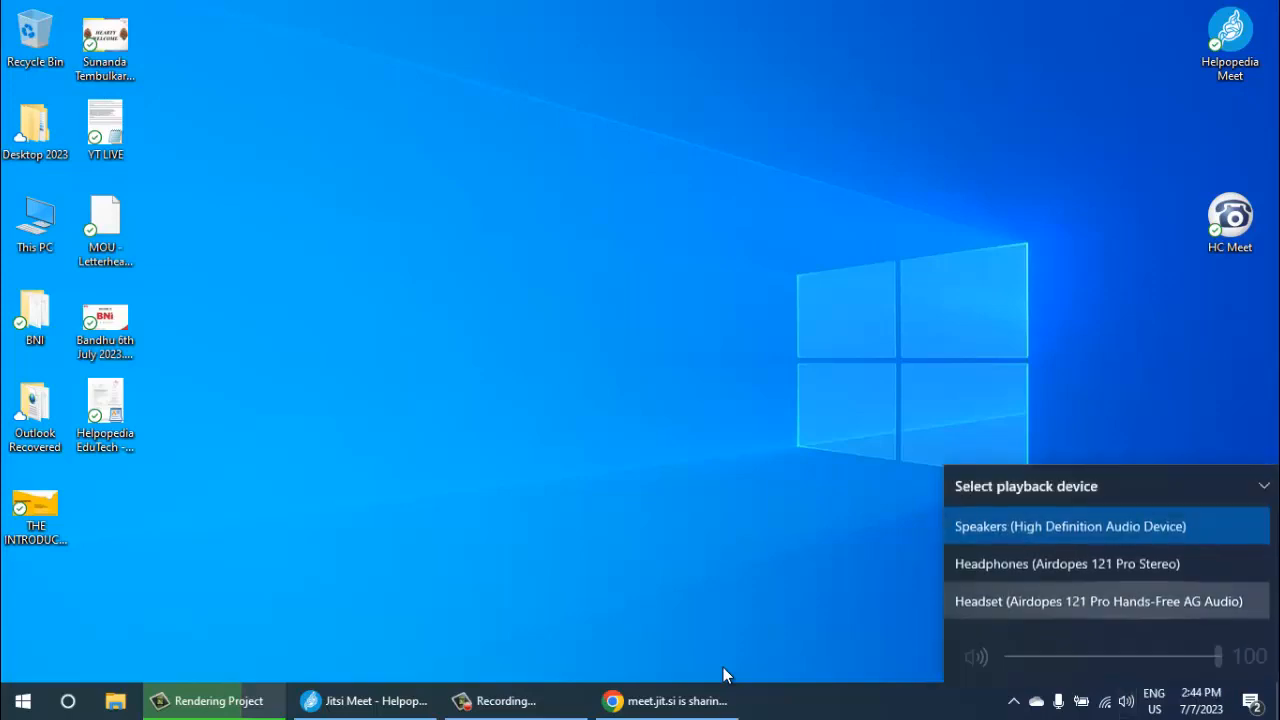
click(1100, 563)
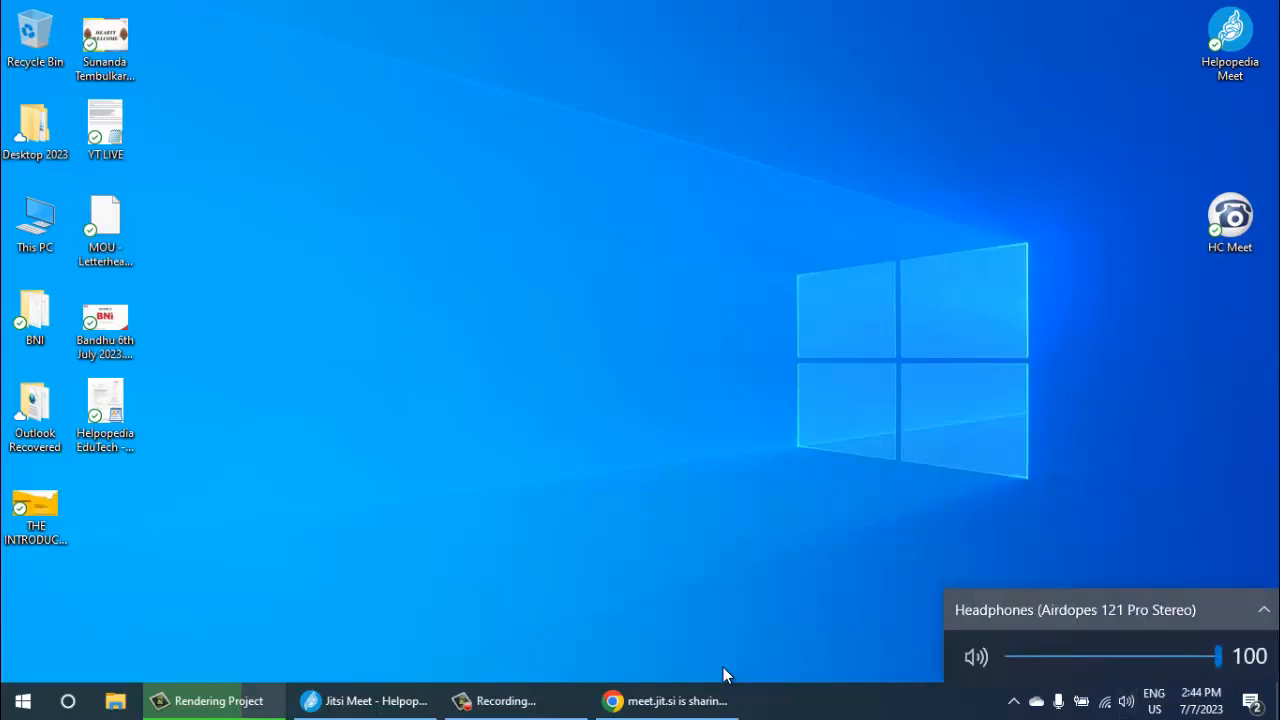
click(723, 668)
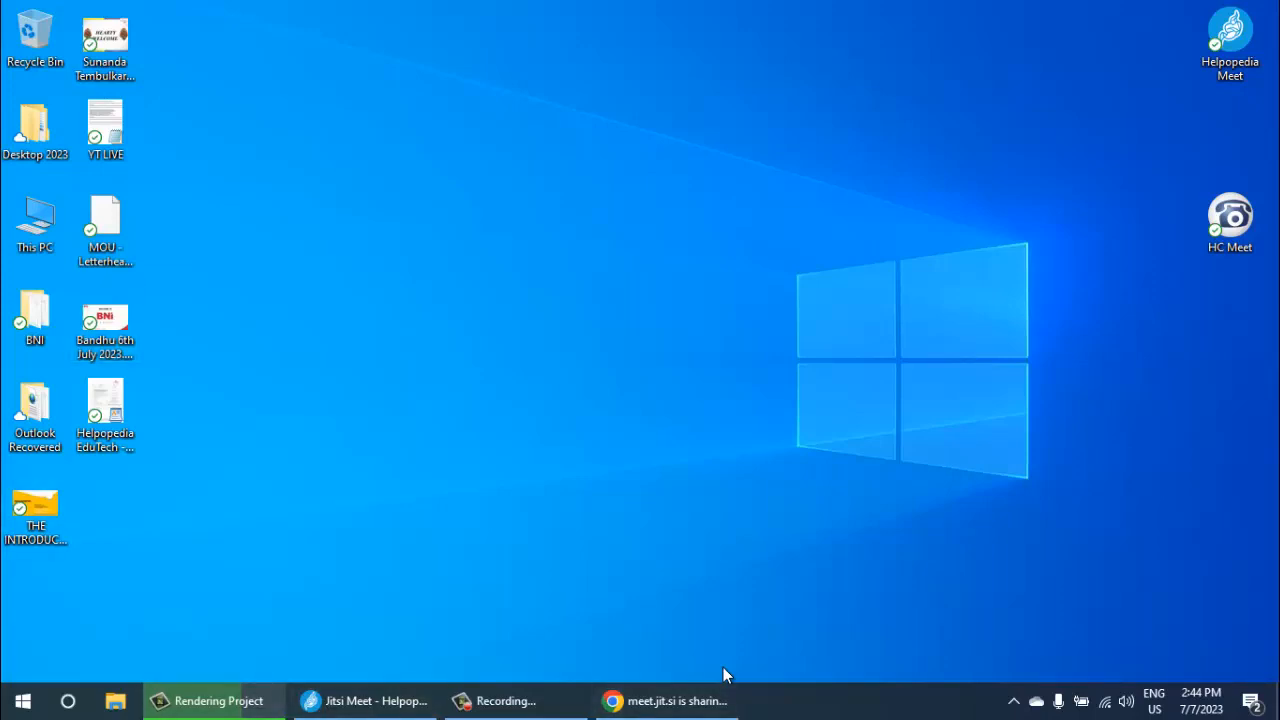
- Pin Google Chrome to the Start menu and launch it from its new tile
click(22, 701)
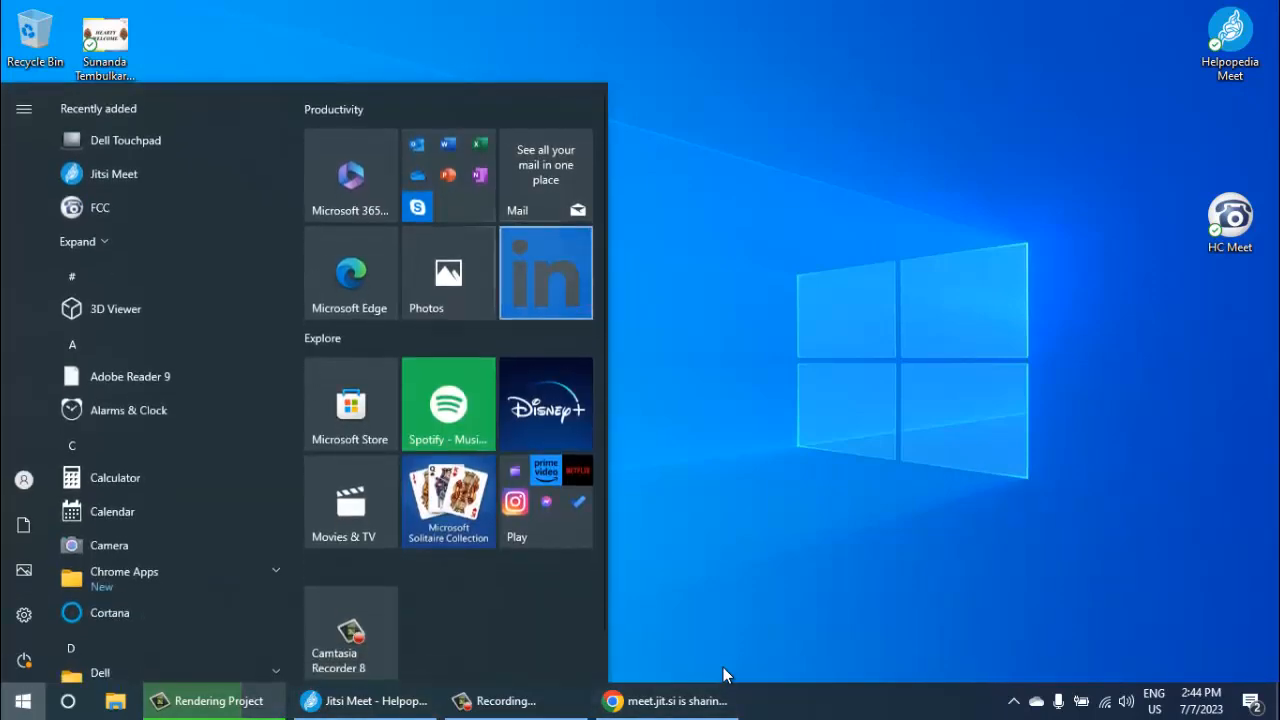
scroll(170, 410, down, 5)
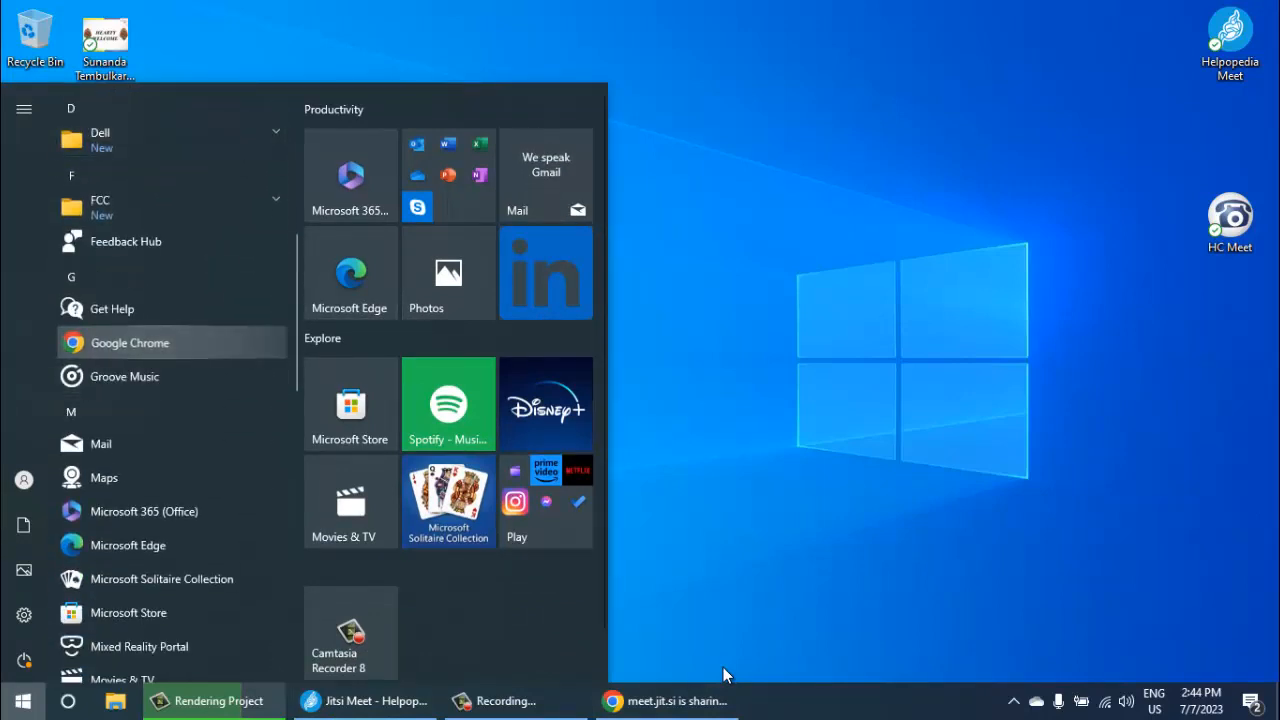
right_click(150, 342)
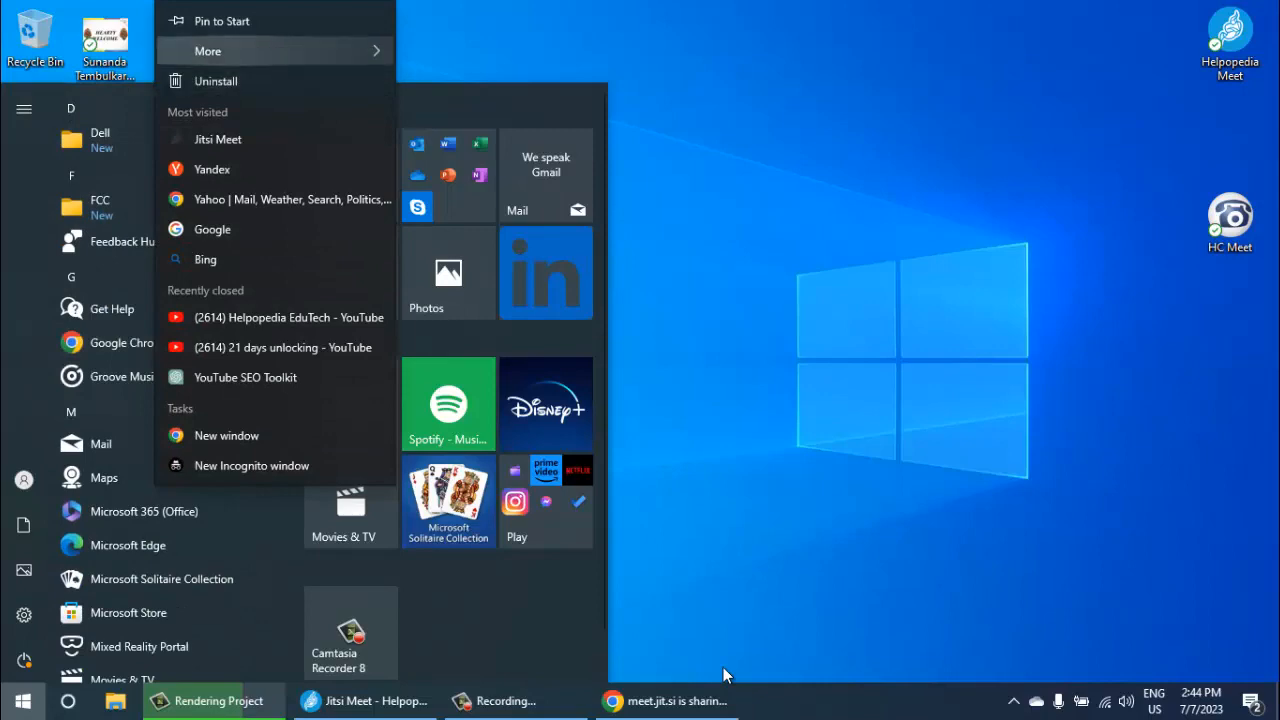
click(222, 21)
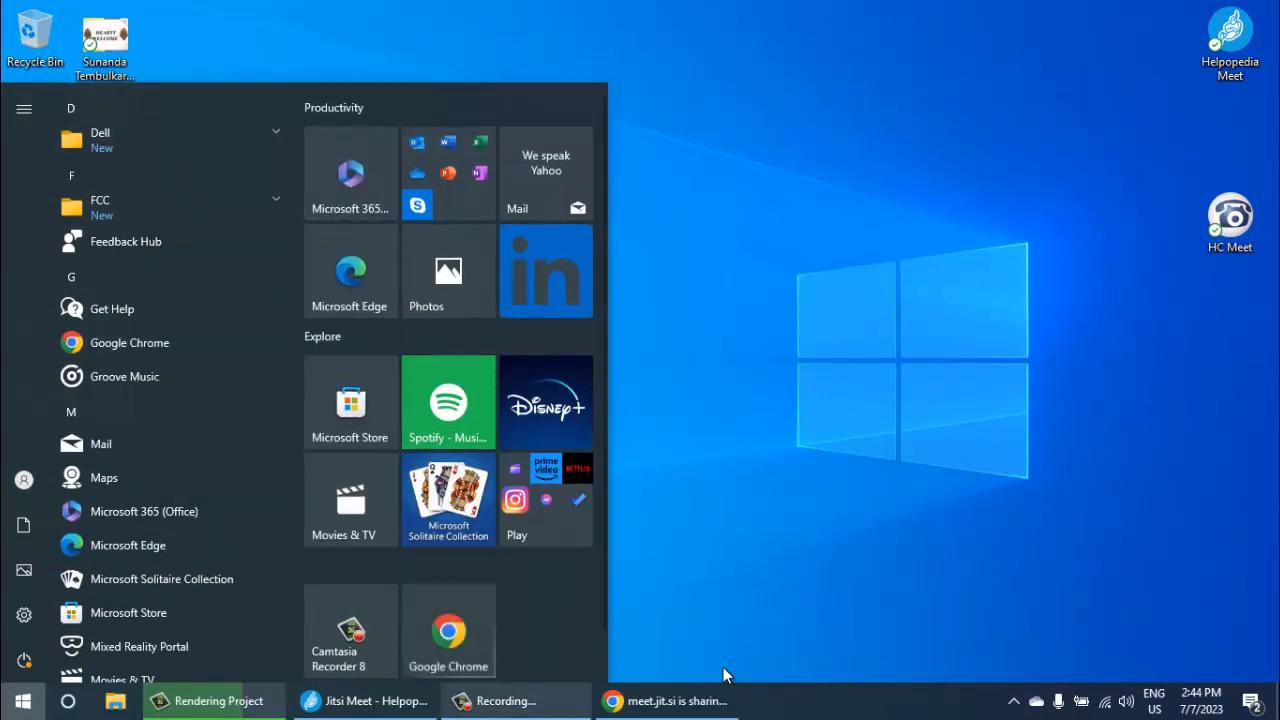
click(449, 631)
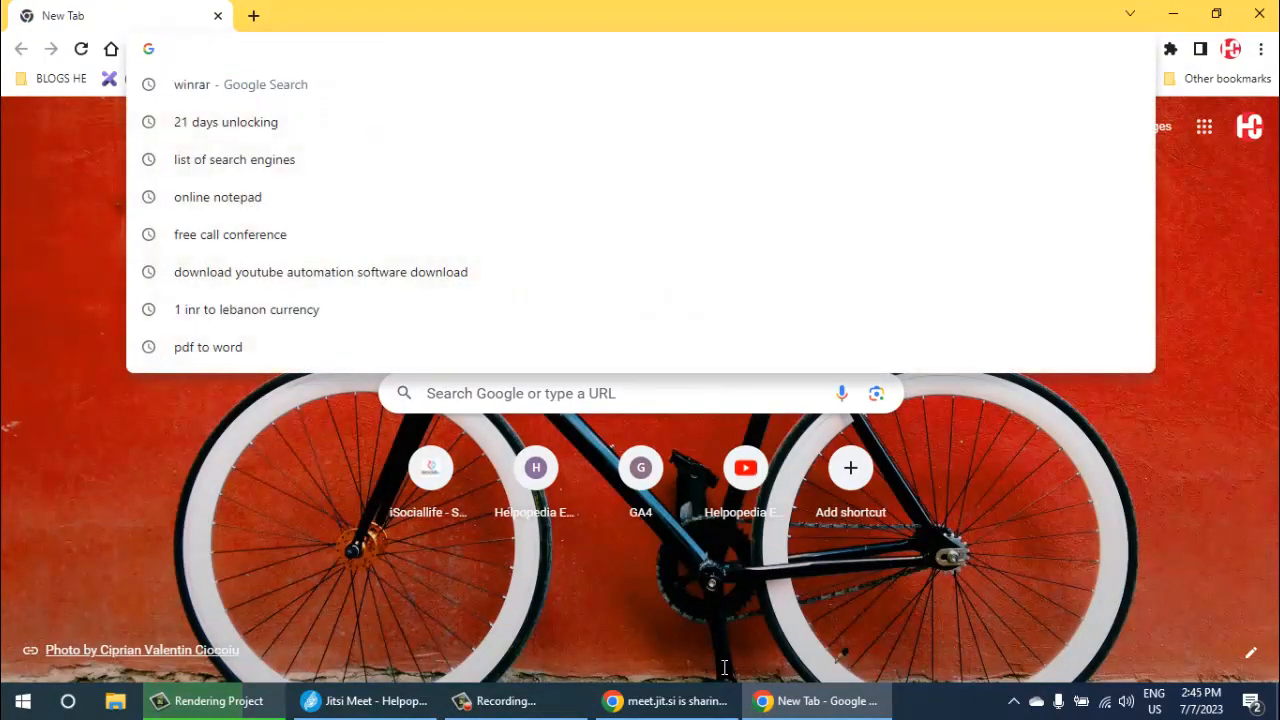
- Open earthrebooted.com/wp-admin and try to log in to WordPress with the prefilled credentials
text(eart)
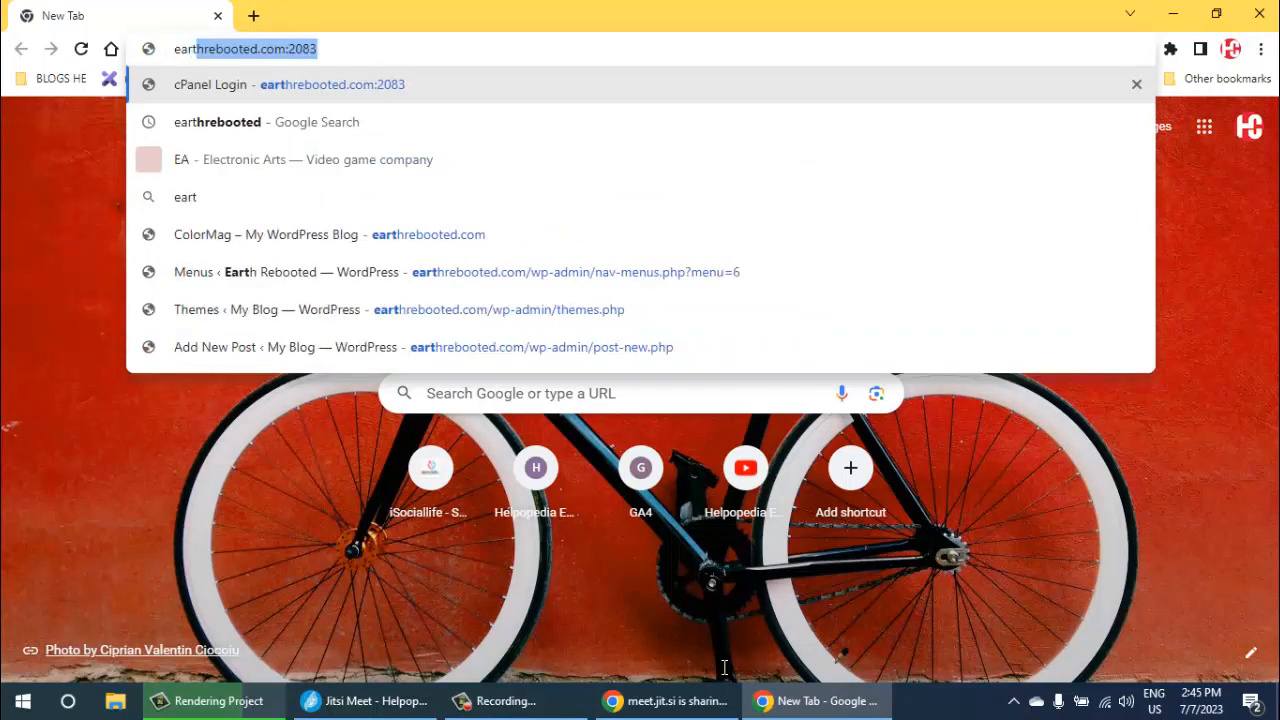
text(hrebooted)
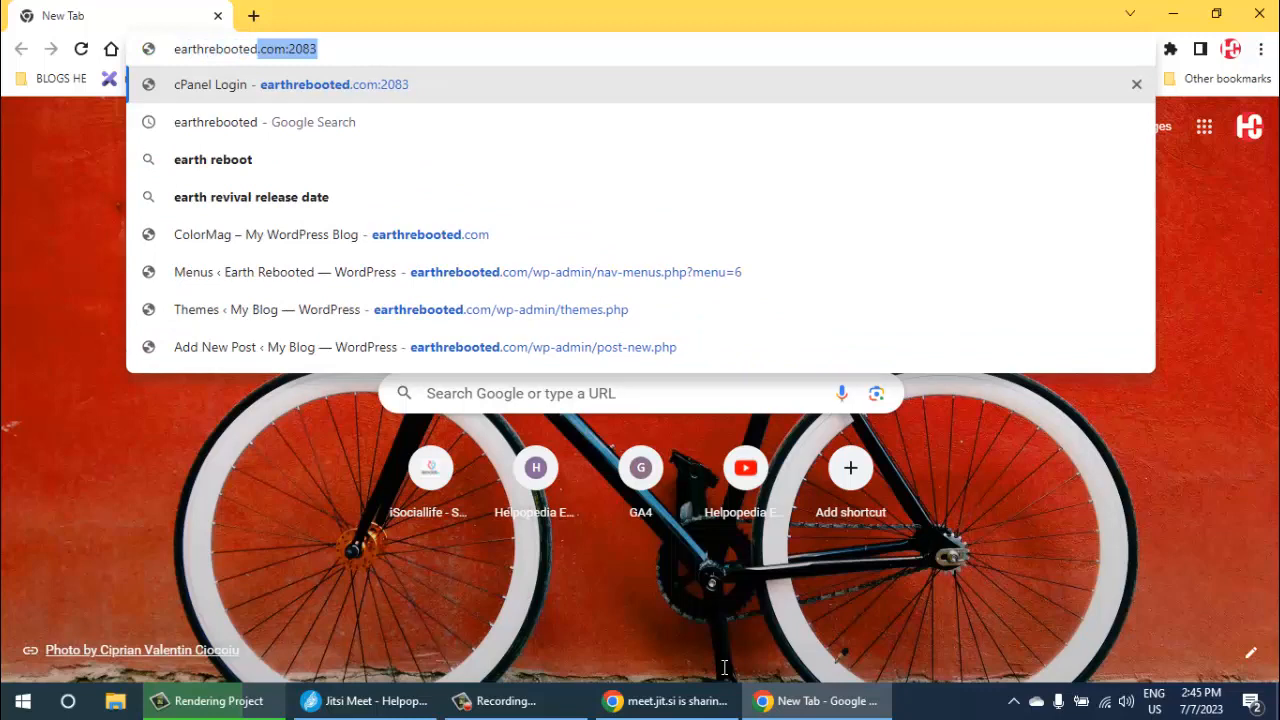
key(End)
key(BackSpace)
key(BackSpace)
key(BackSpace)
key(BackSpace)
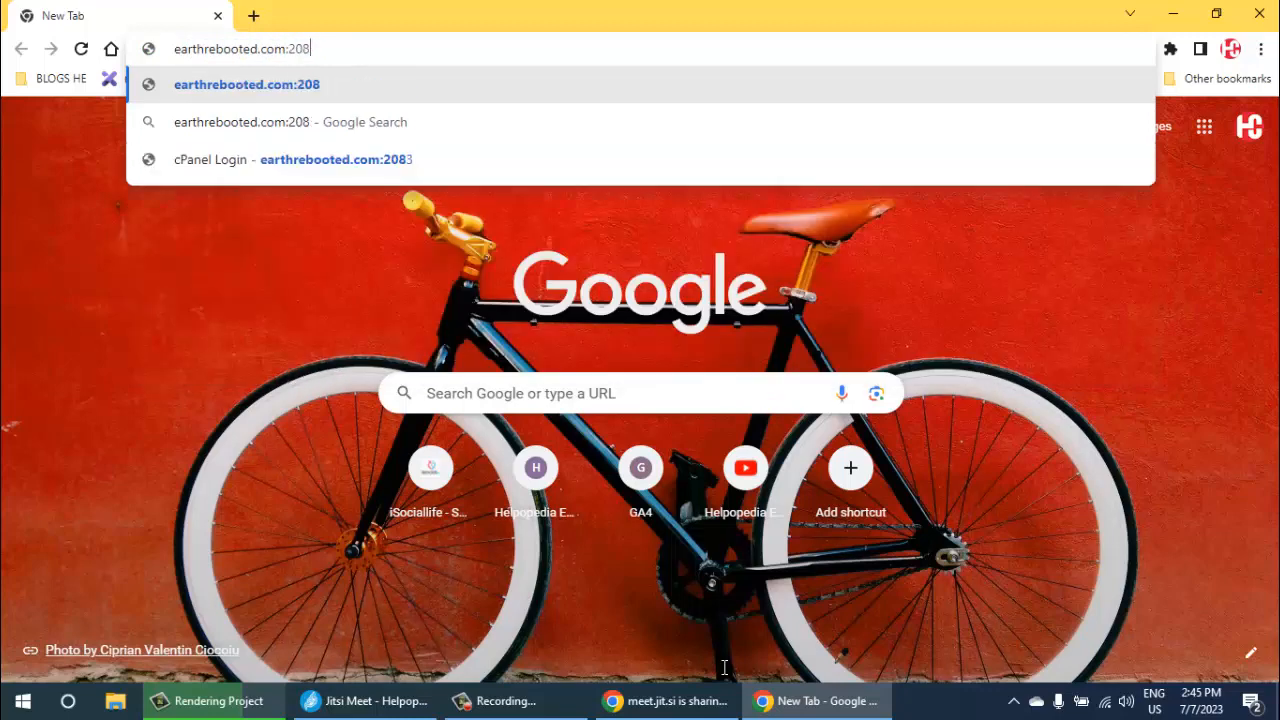
key(BackSpace)
text(/)
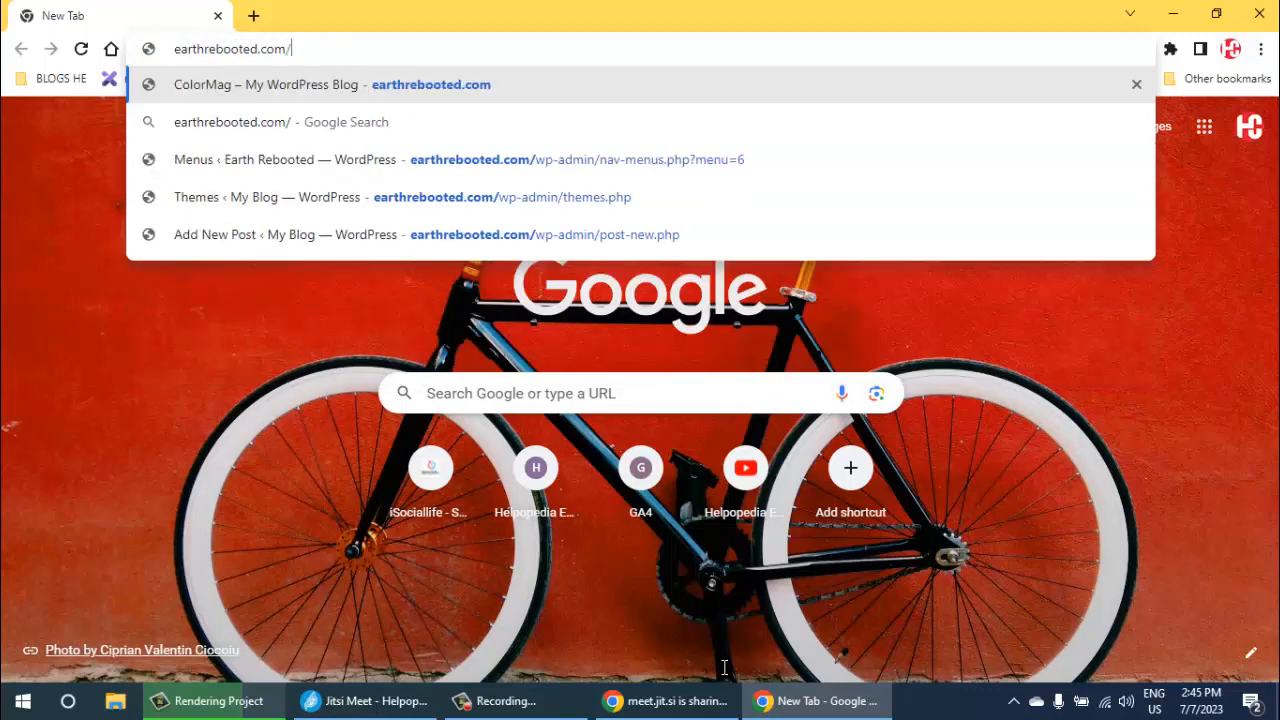
text(wp-admin)
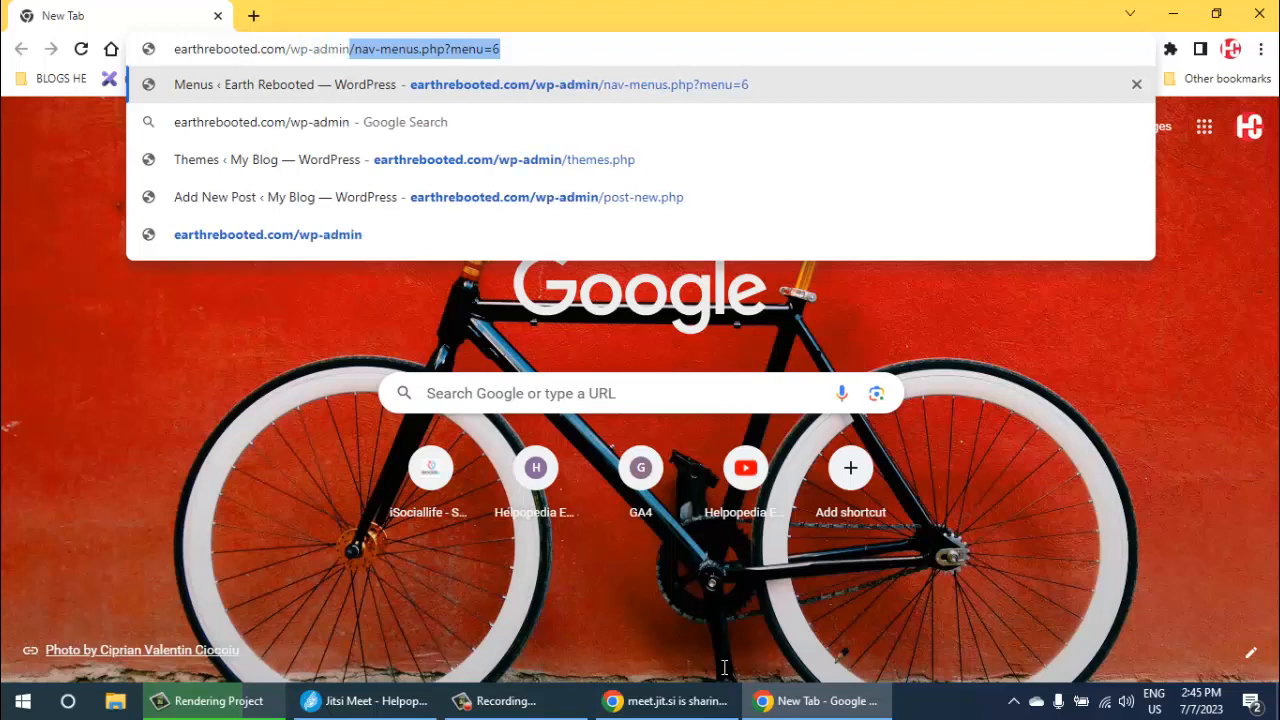
key(Delete)
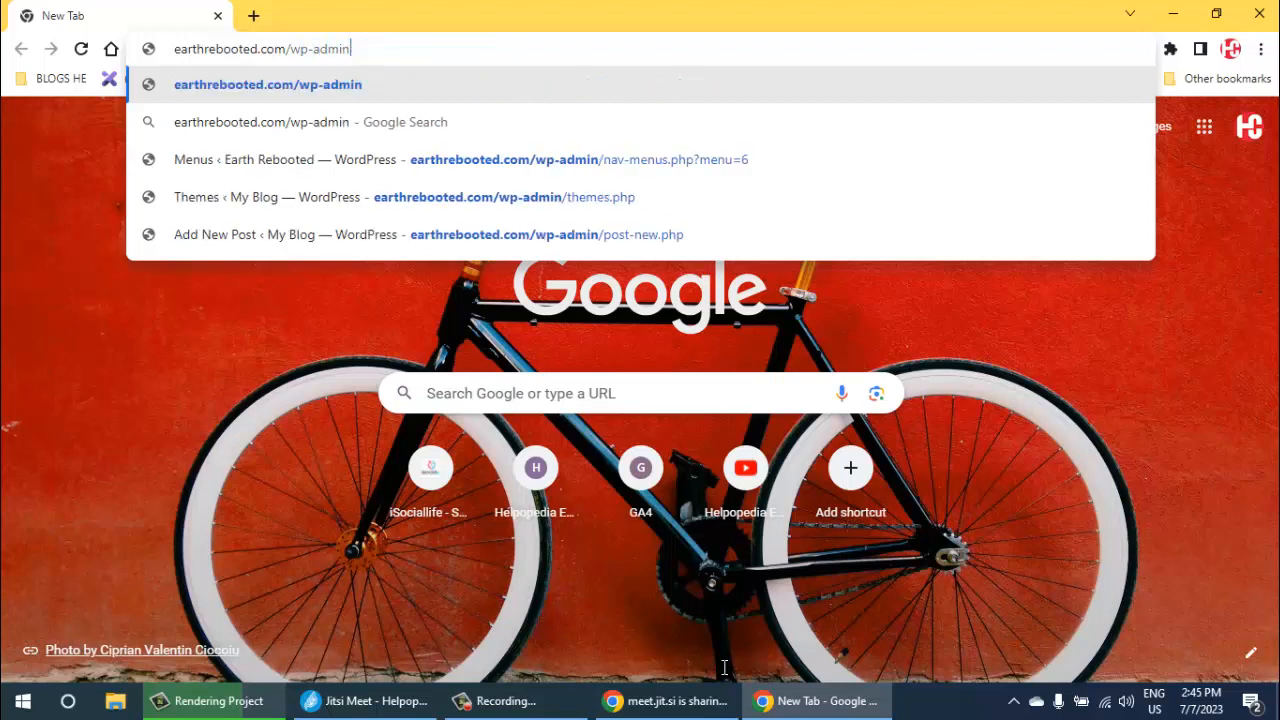
key(Return)
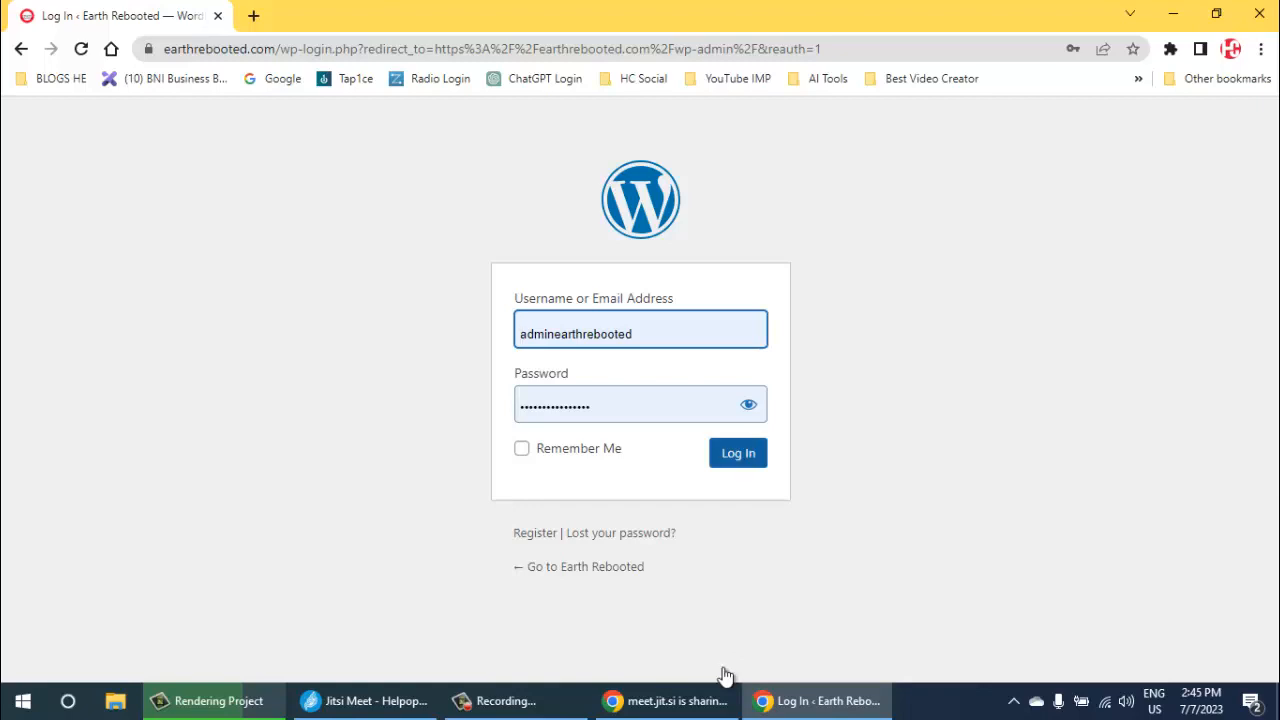
key(Return)
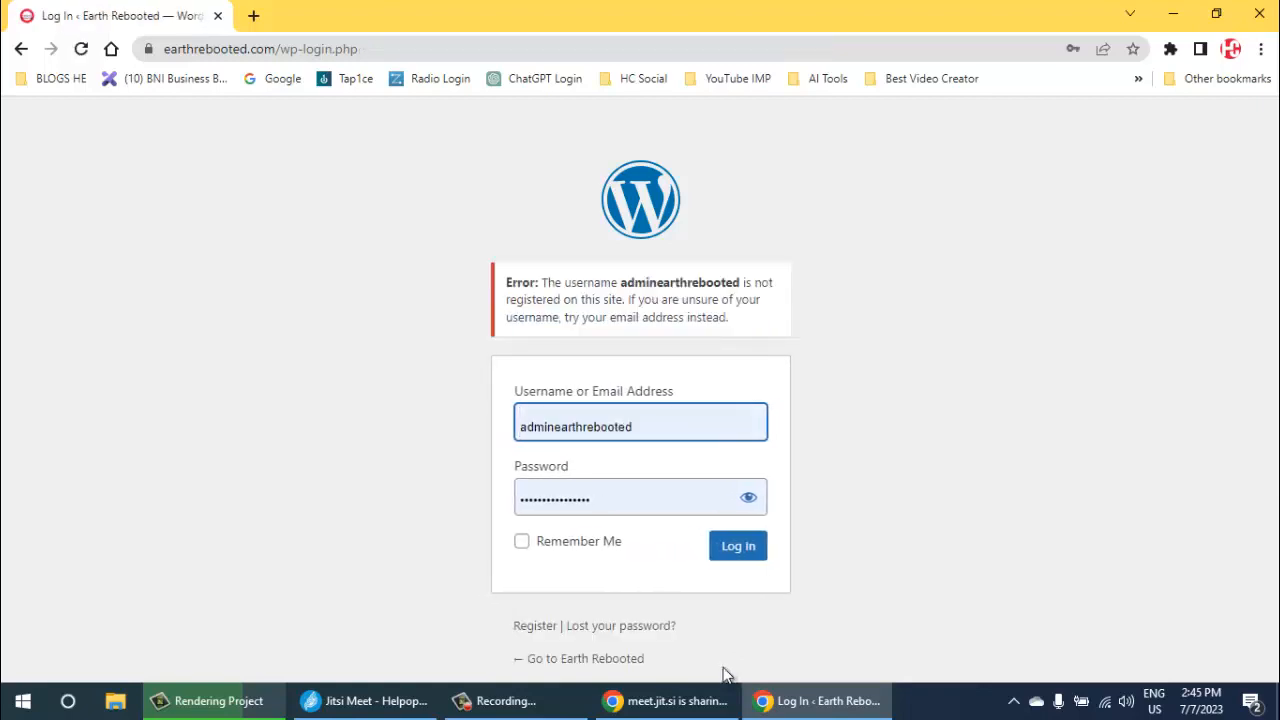
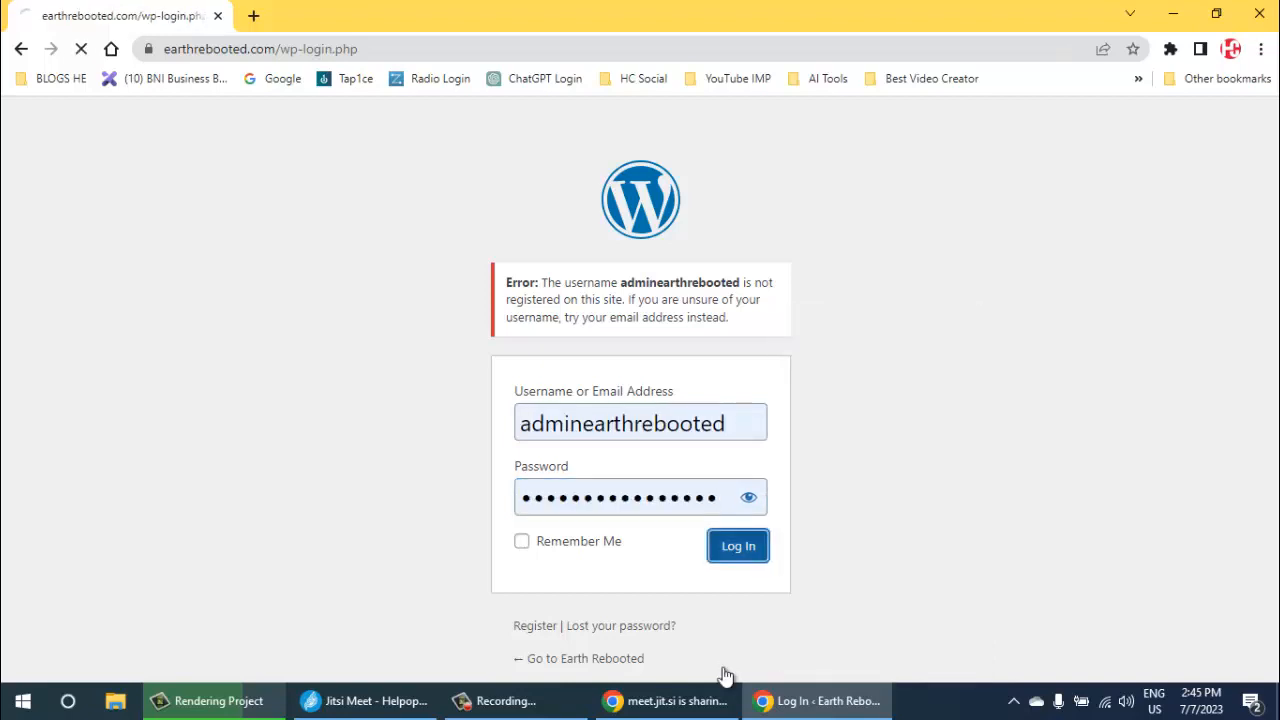
- Retype the account password for the adminearthrebooted username and try to log in
click(607, 498)
drag(725, 667, 727, 676)
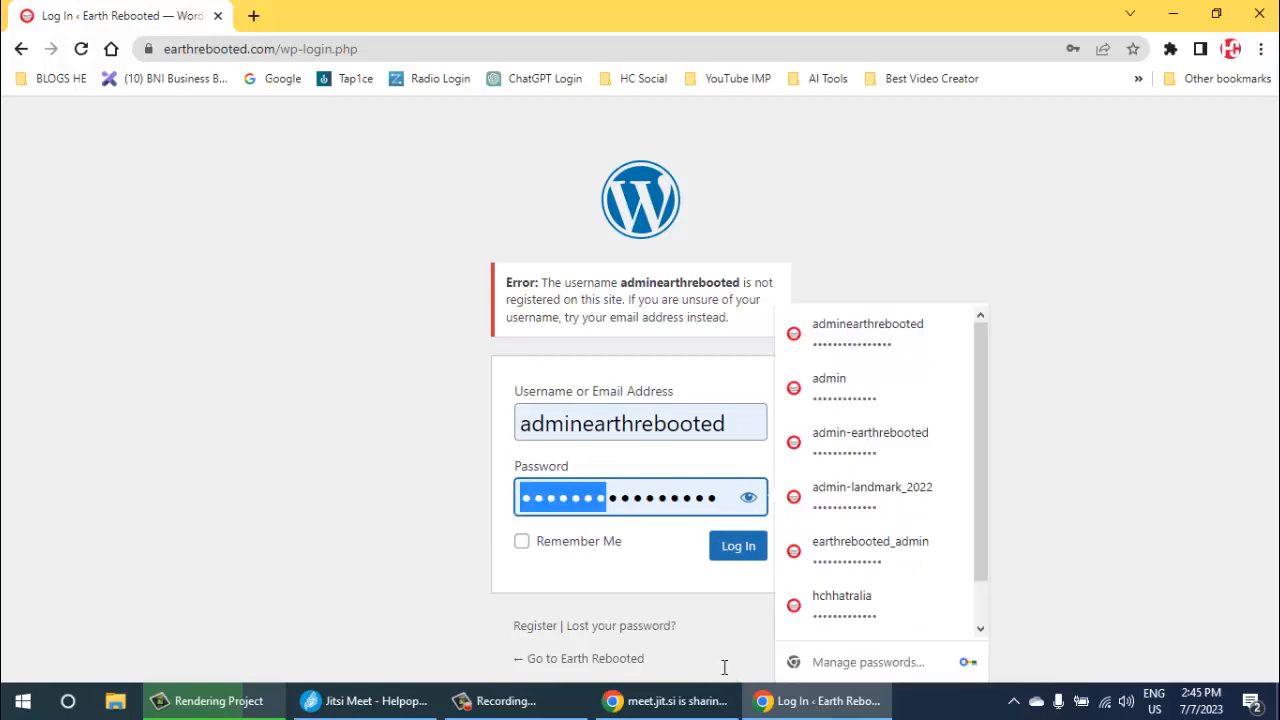
click(582, 423)
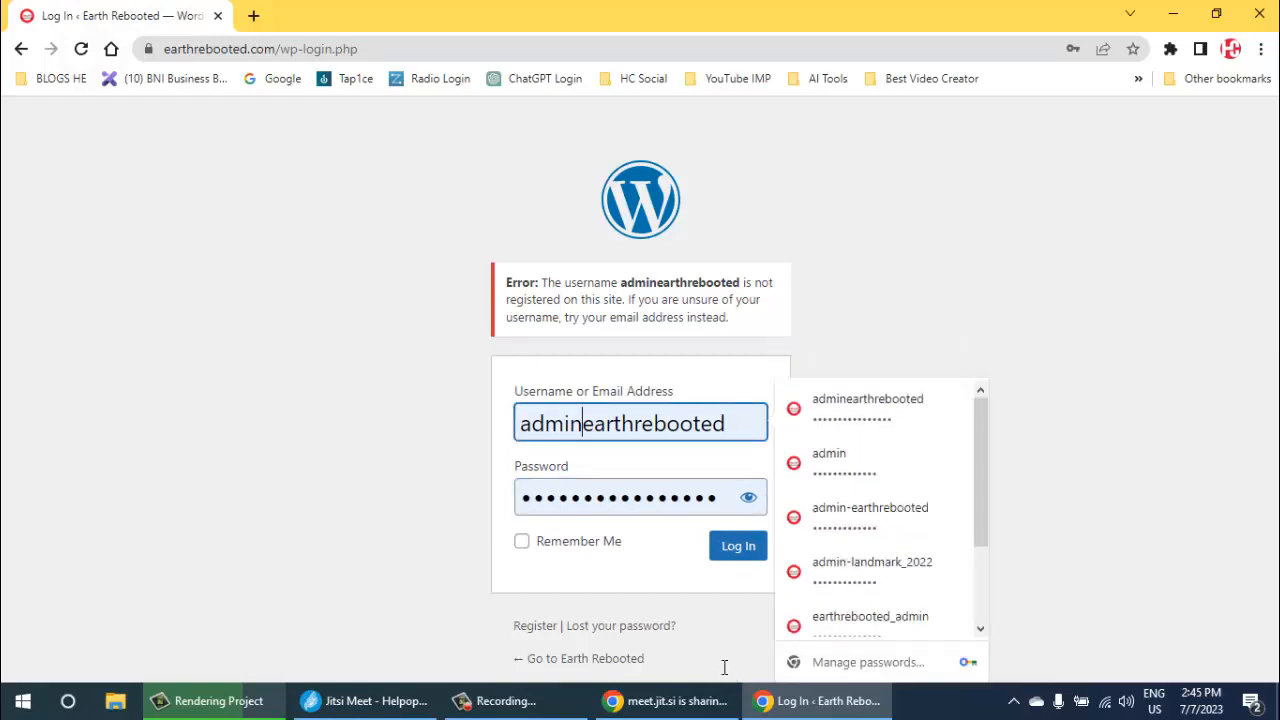
key(Tab)
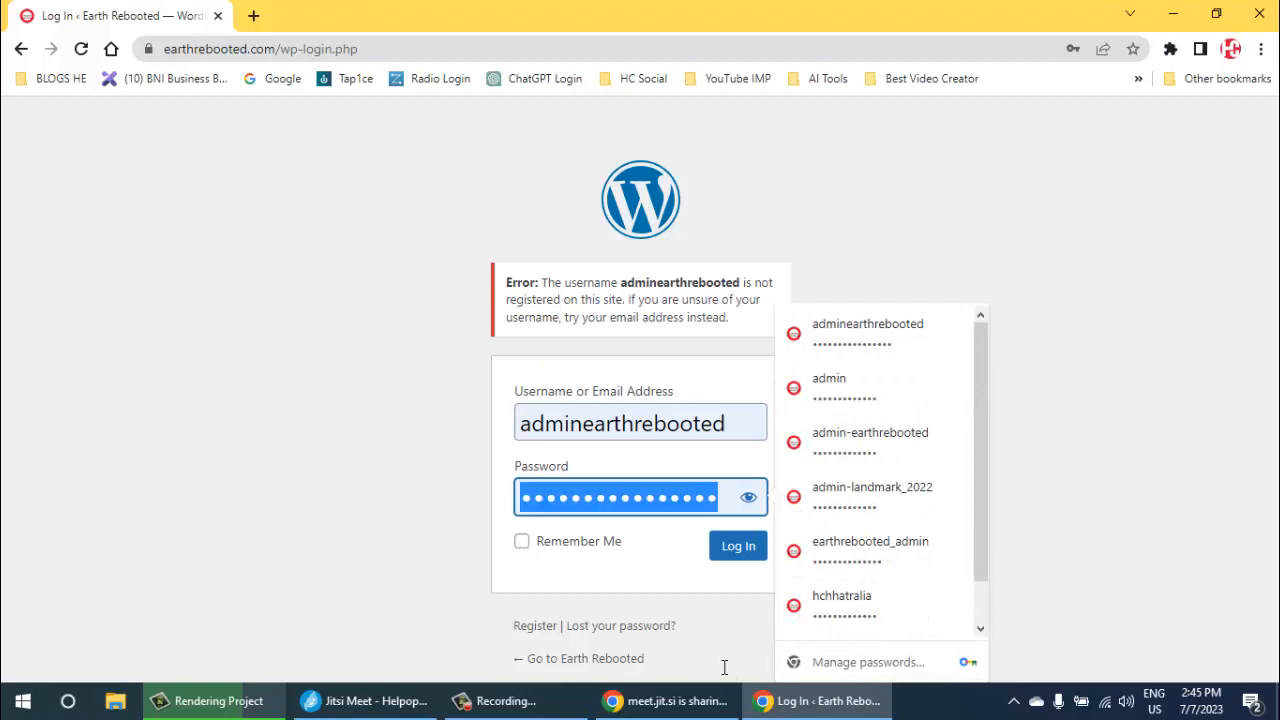
text(•••••)
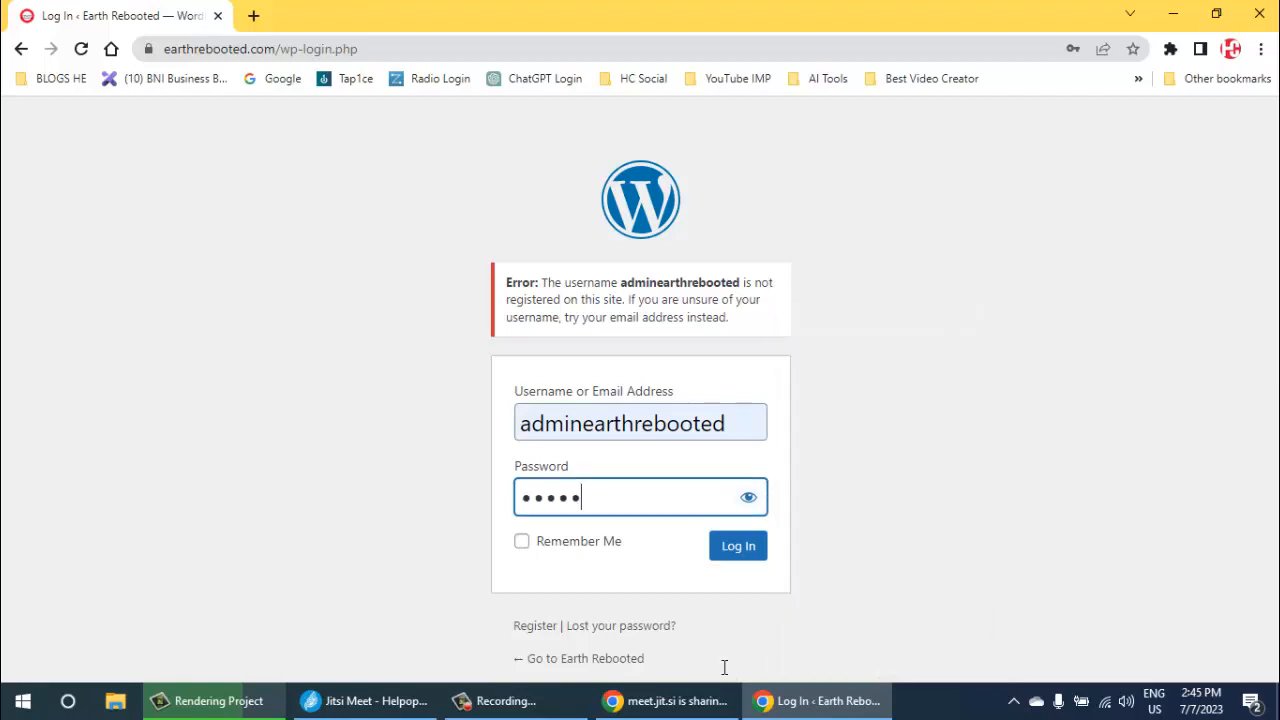
text(••••••••)
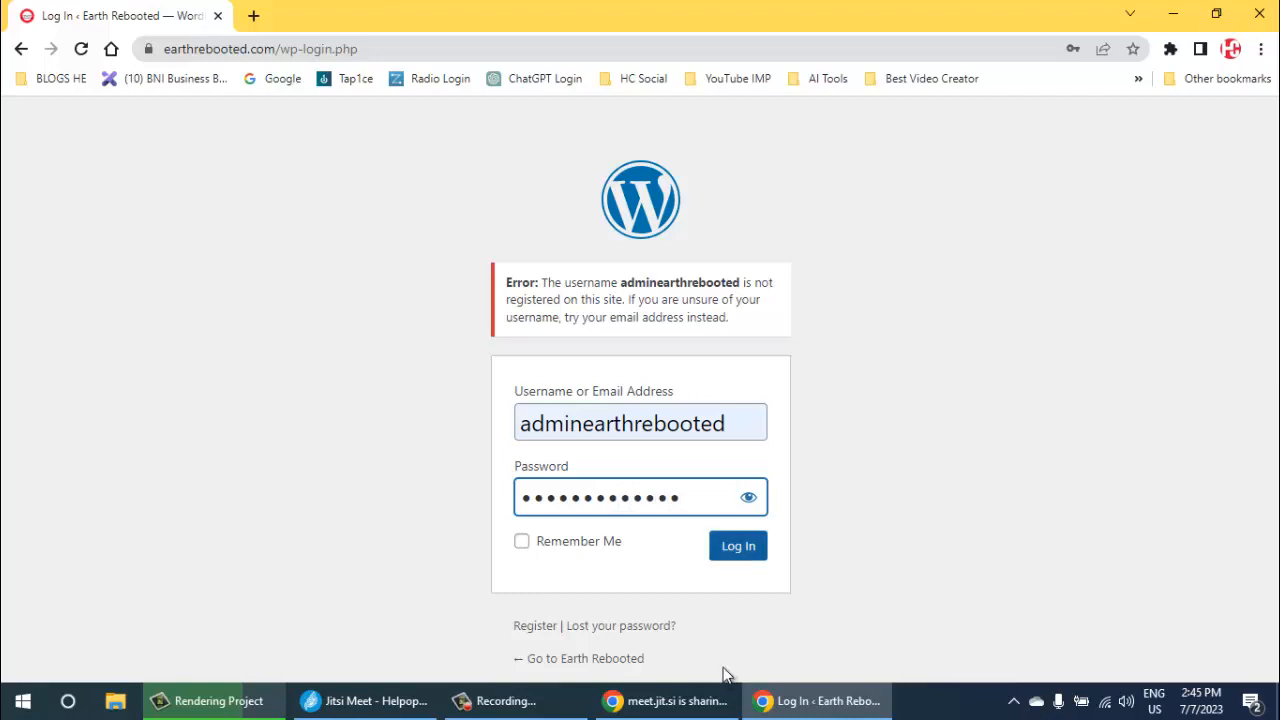
key(Return)
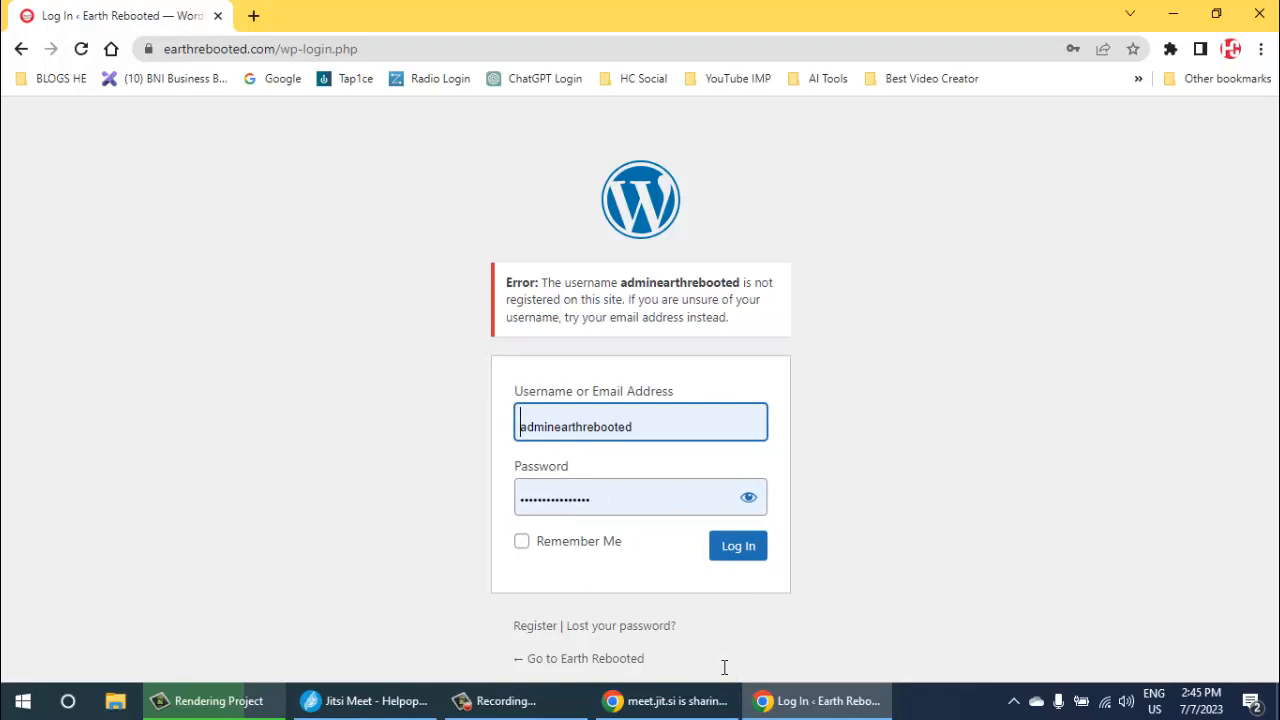
- Try to log in with the saved earthrebooted_admin credentials
click(724, 667)
click(582, 423)
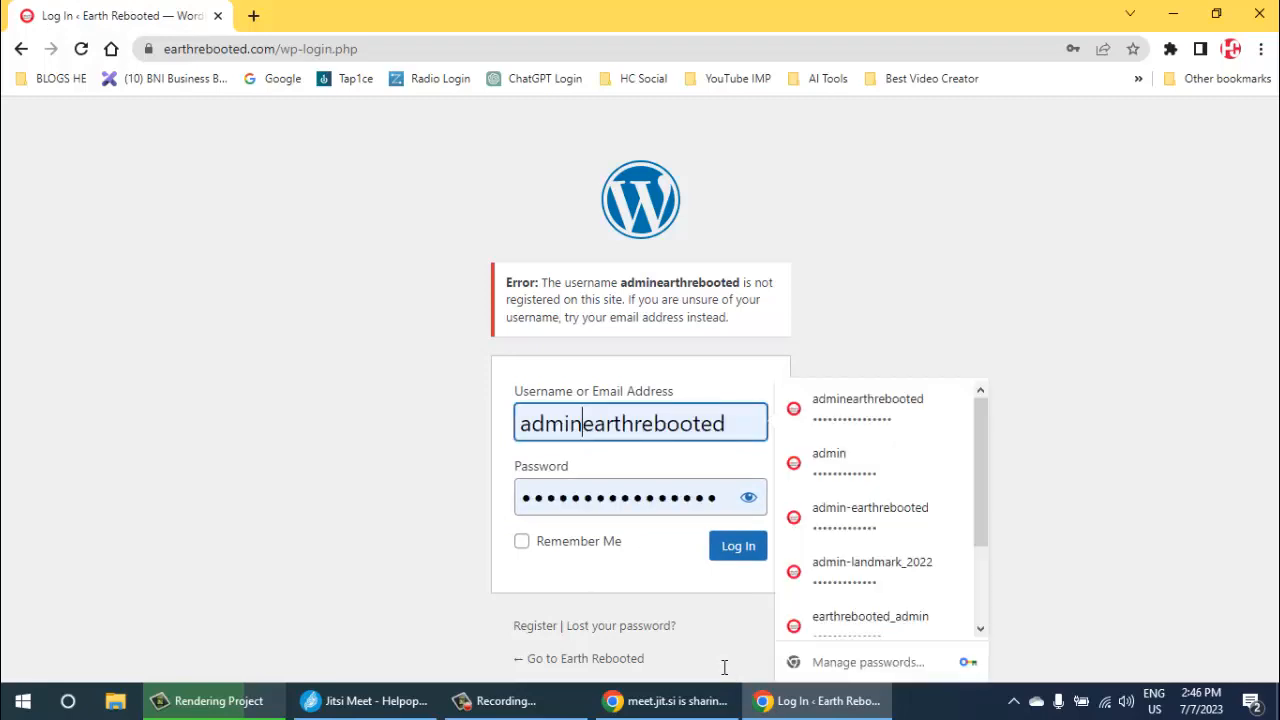
key(Down)
key(Down)
key(Down)
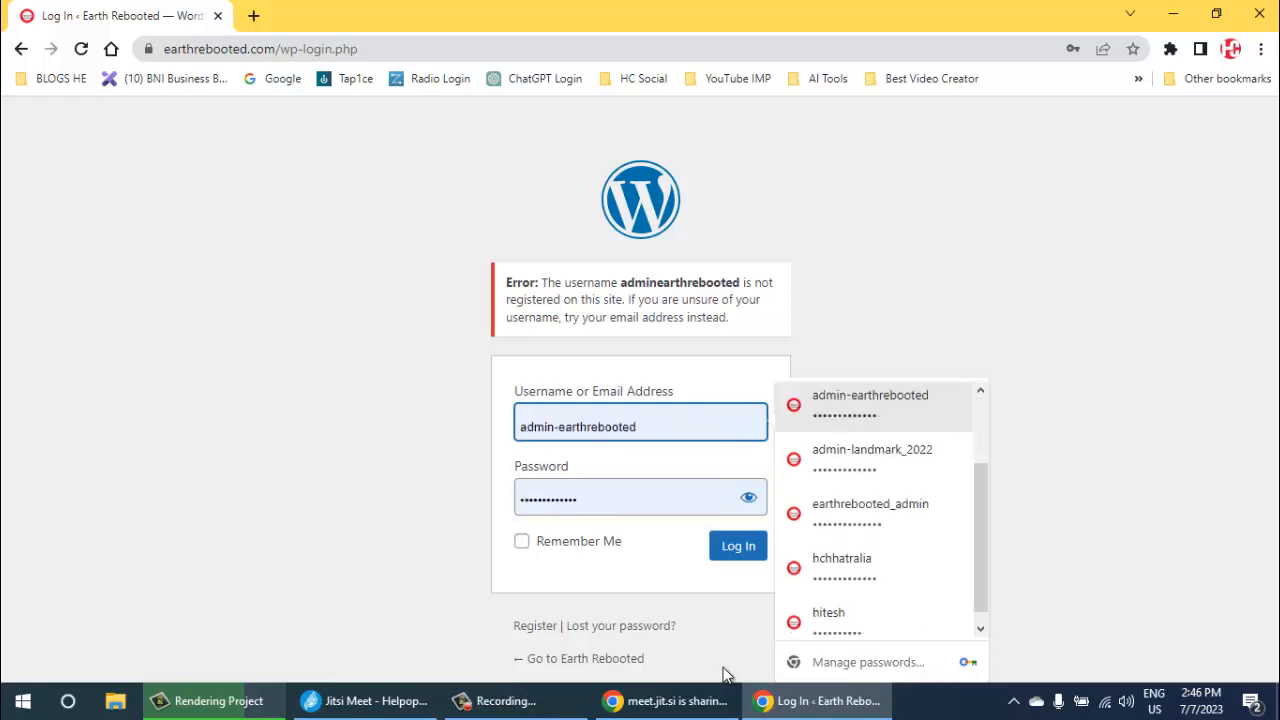
key(Down)
key(Down)
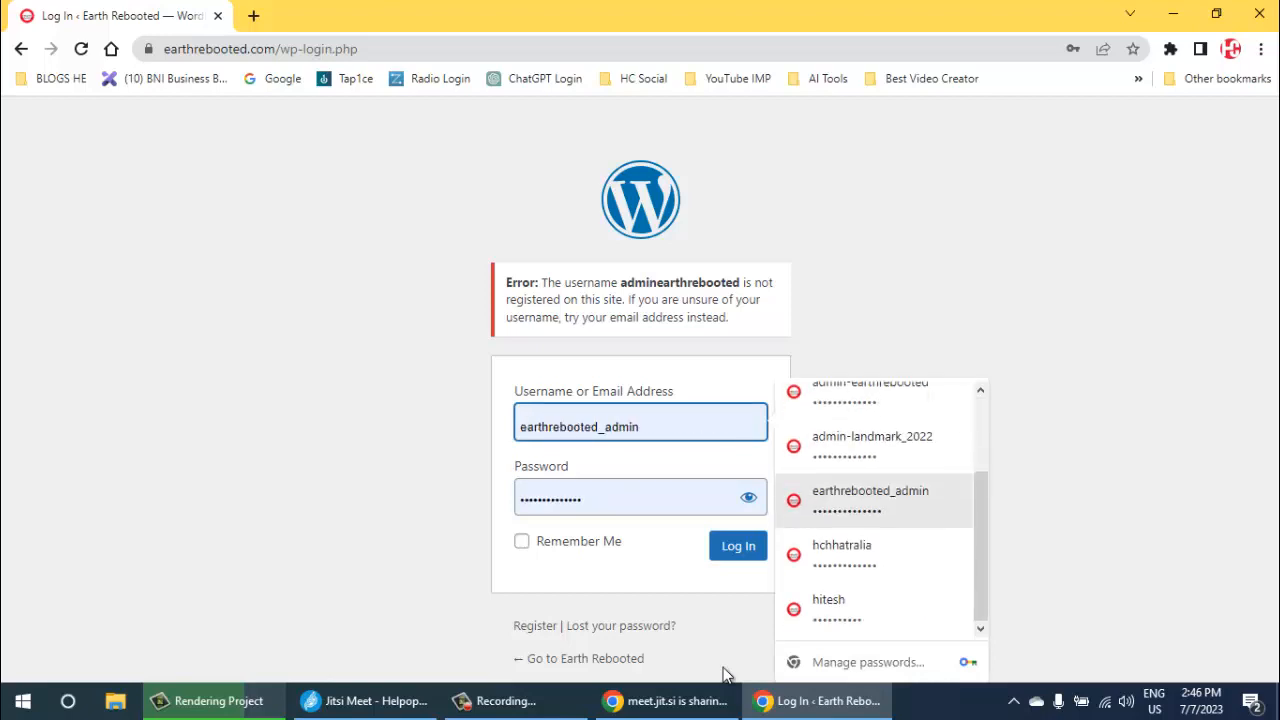
click(870, 500)
click(738, 546)
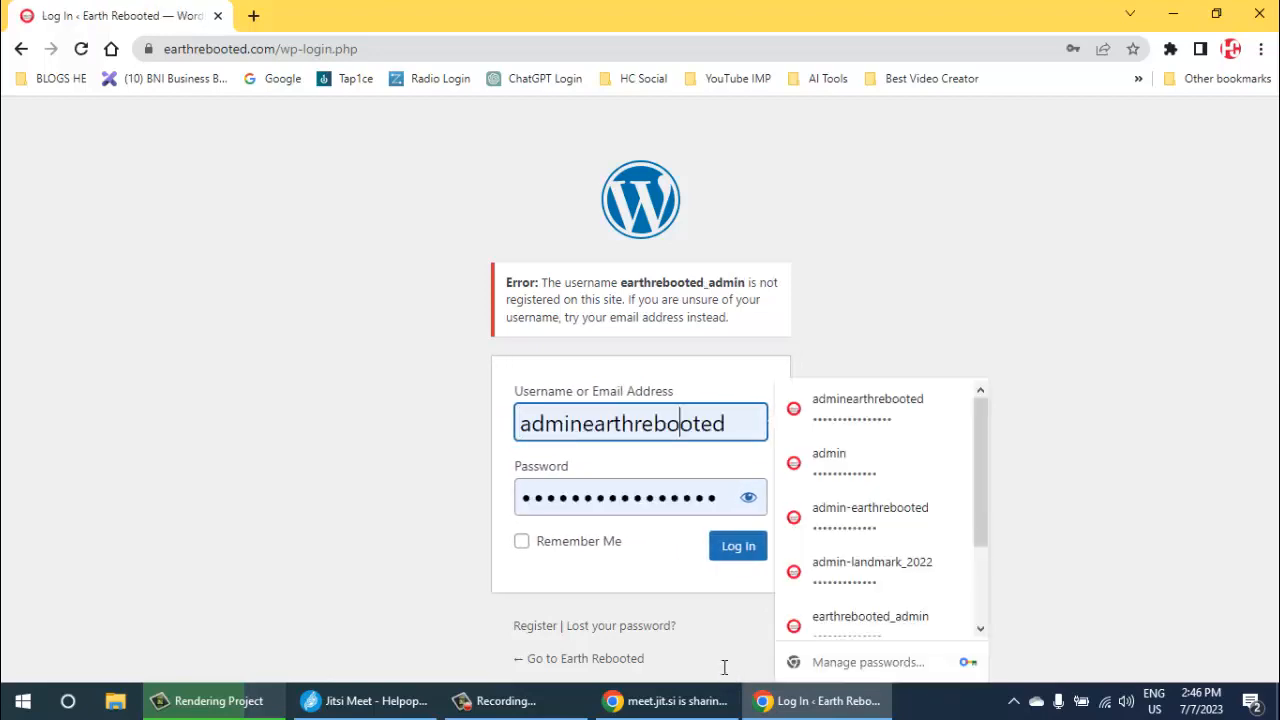
- Log in with the saved admin-earthrebooted credentials and dismiss the LearnPress setup notice on the dashboard
key(Down)
key(Down)
key(Down)
key(Return)
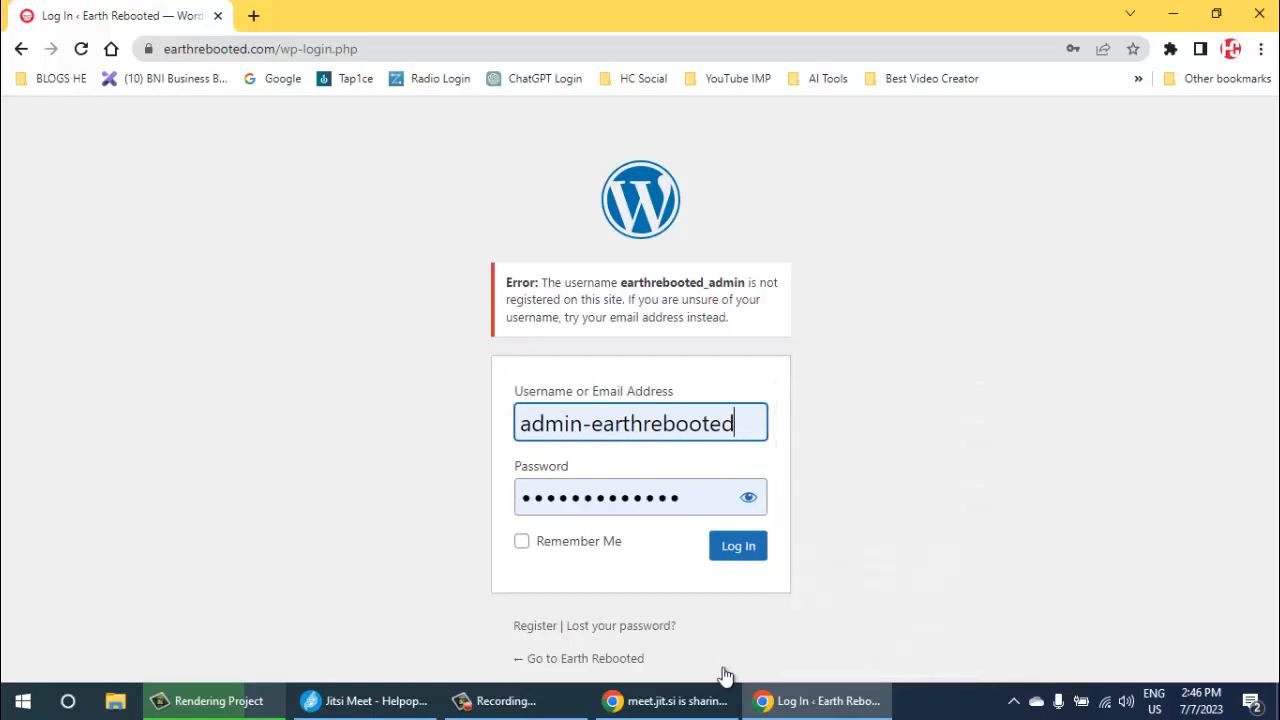
key(Return)
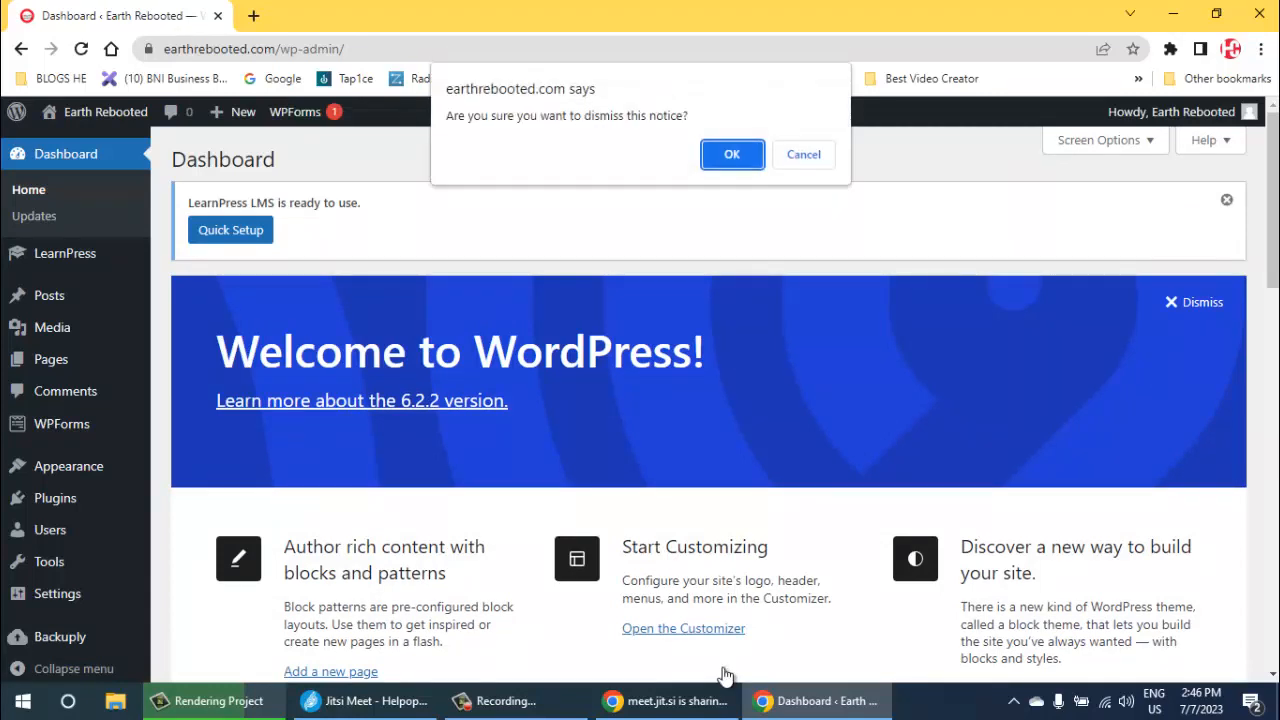
key(Return)
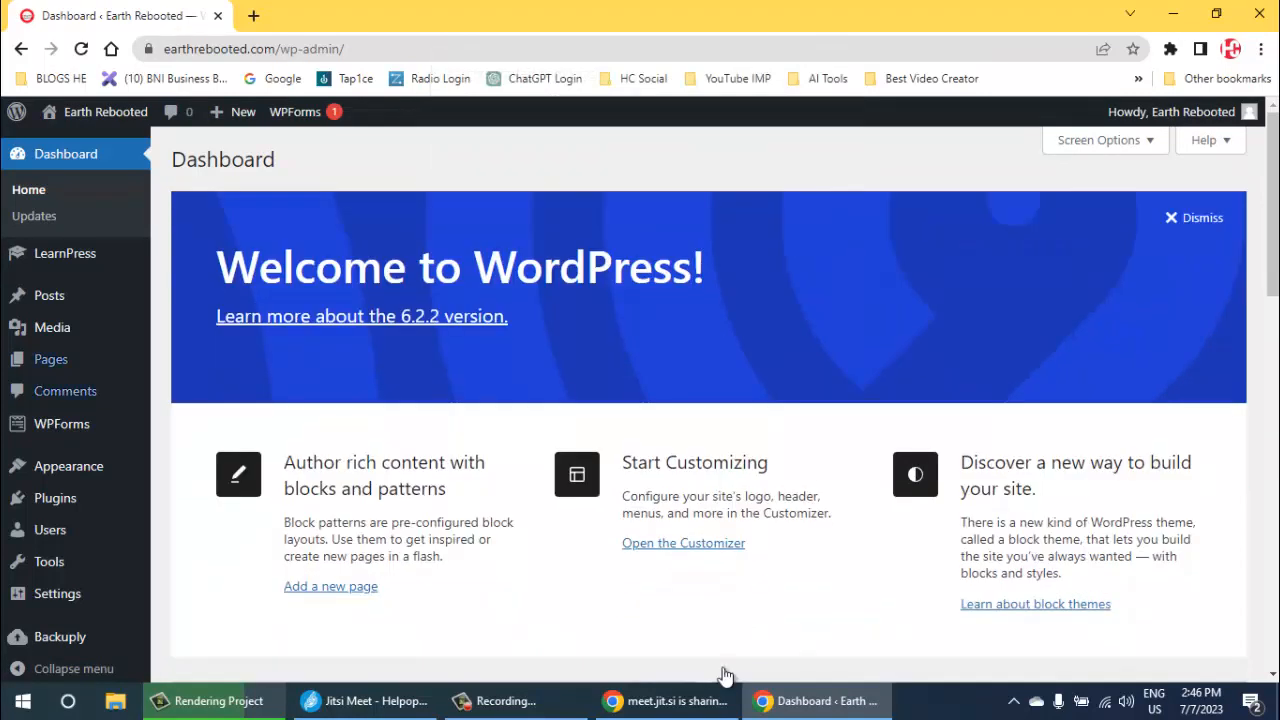
- Open the site's installed themes and go on to the page for adding new themes
mouse_move(68, 466)
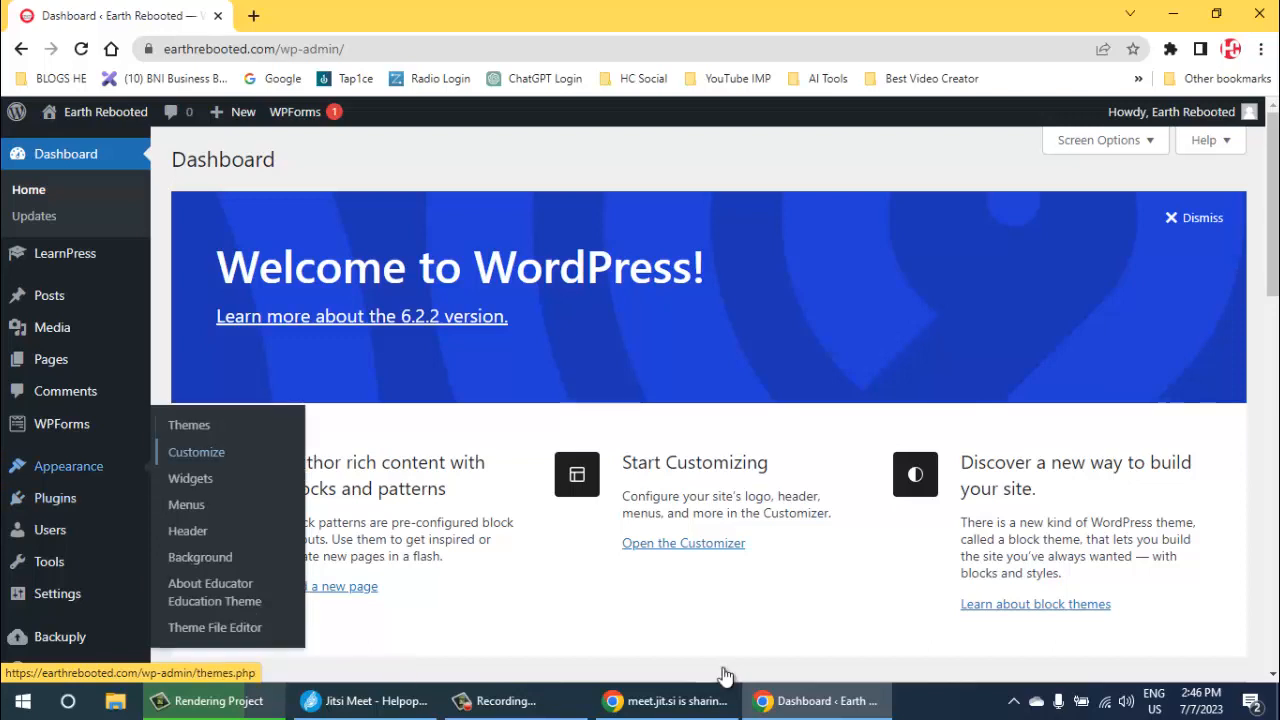
click(189, 425)
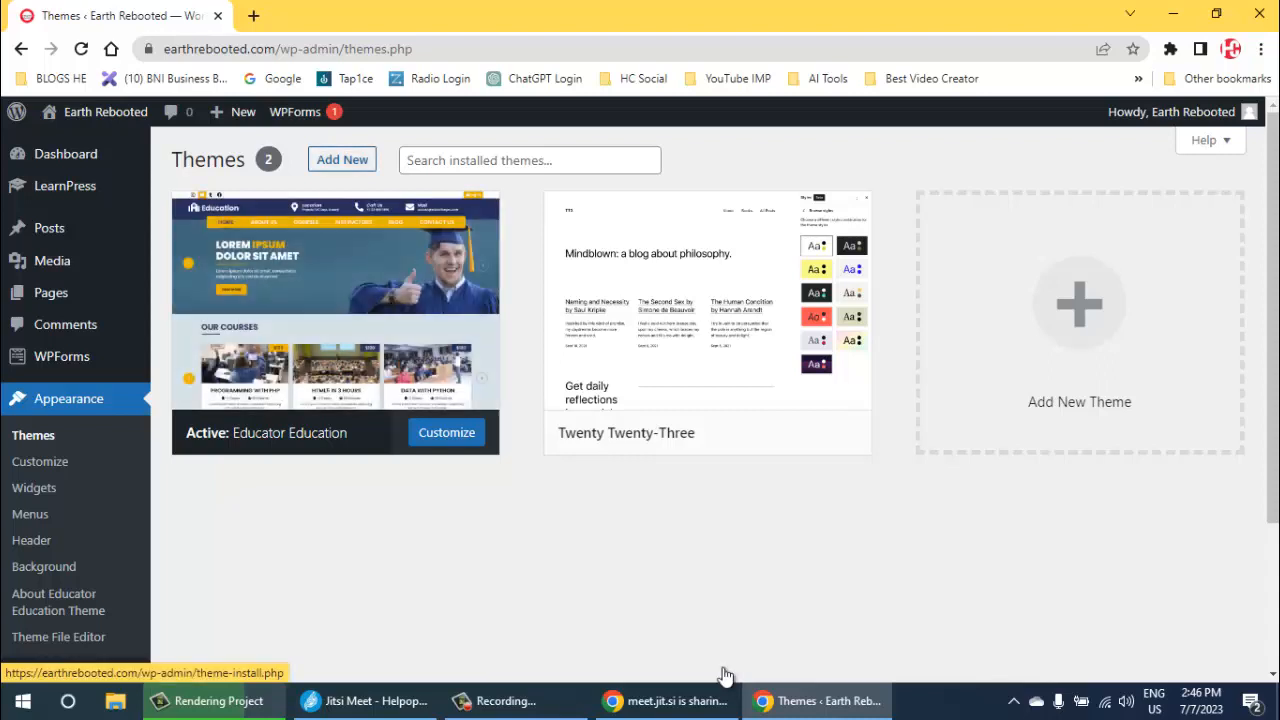
click(342, 160)
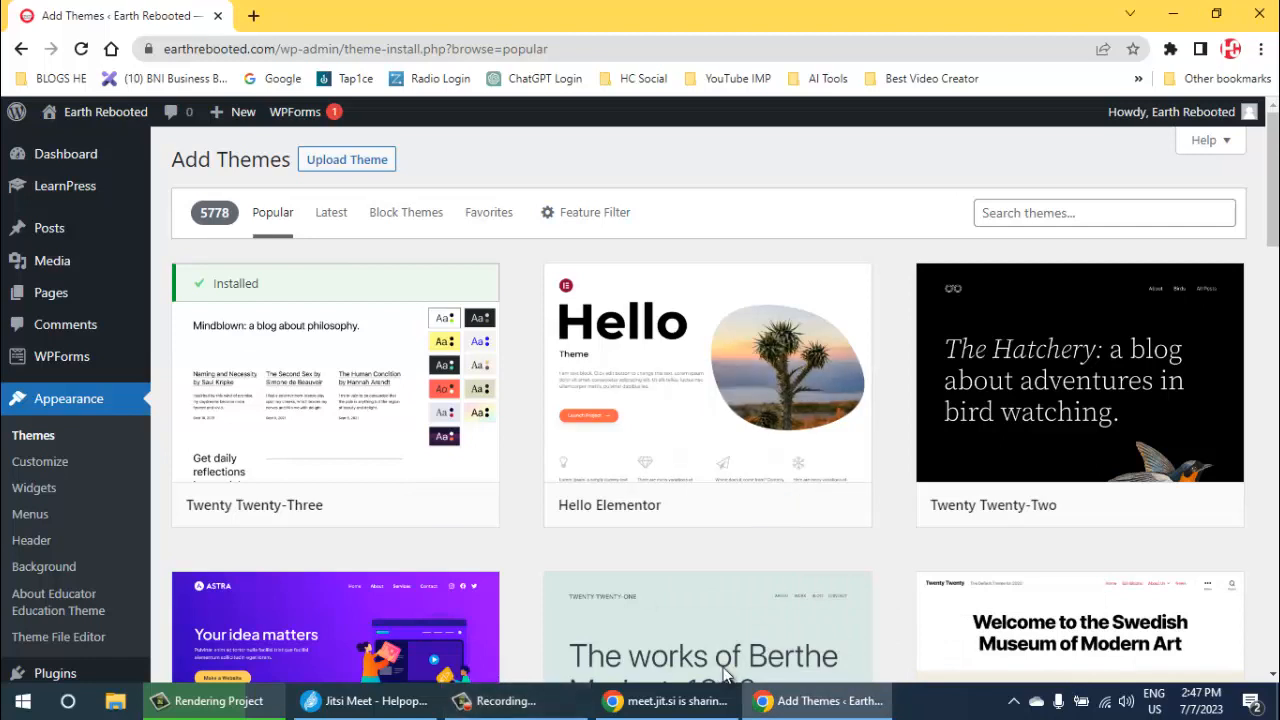
- Search the WordPress theme directory for "blog"
click(1104, 213)
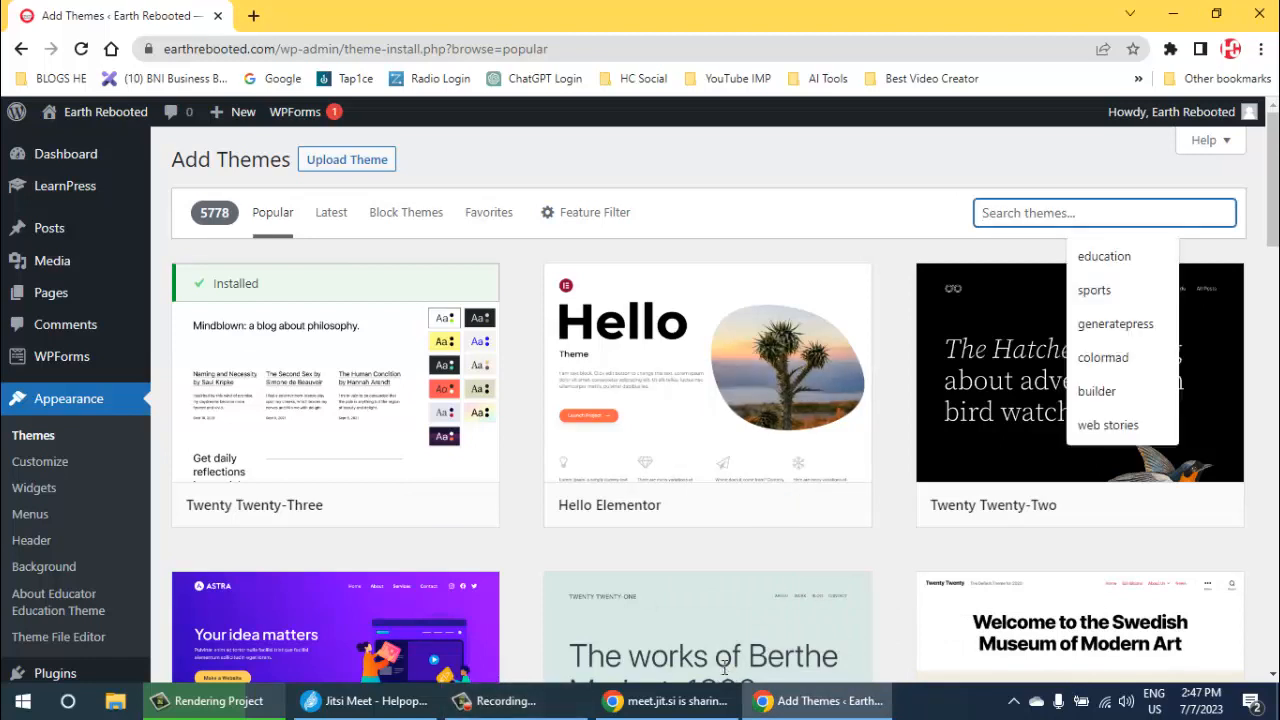
key(Down)
key(Down)
key(Down)
key(Down)
text(b)
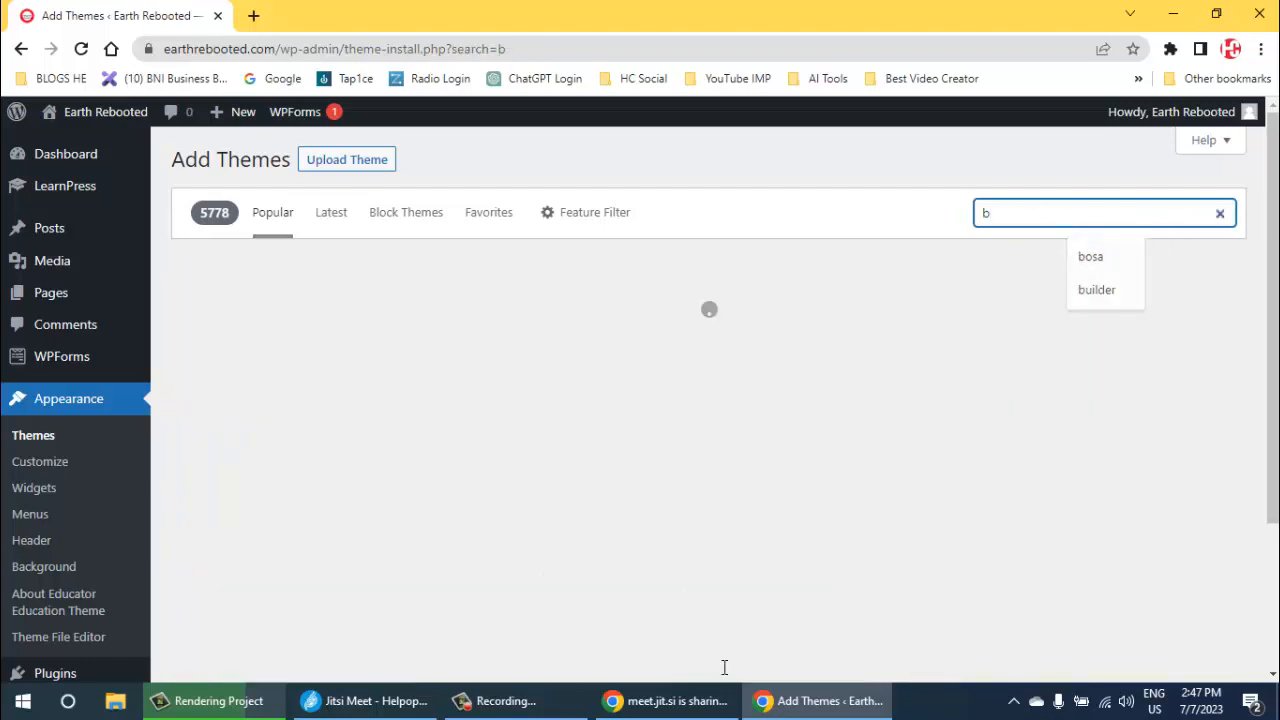
text(log theme)
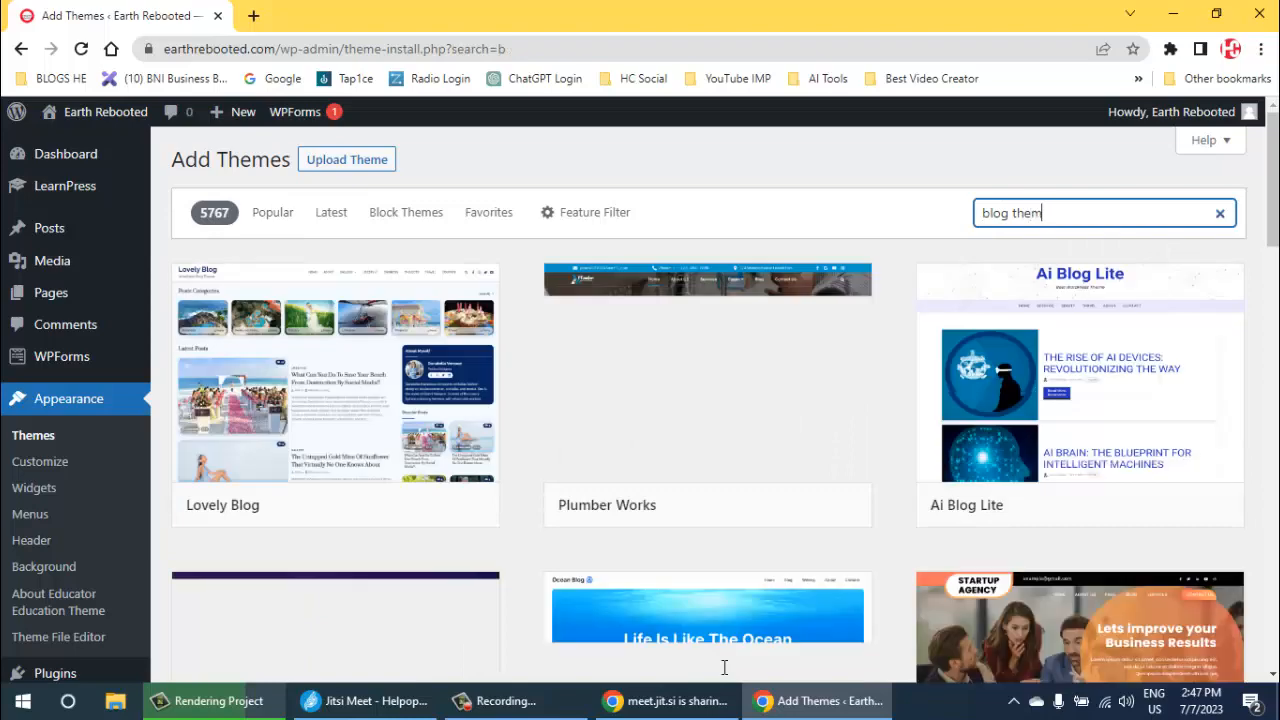
key(BackSpace)
key(BackSpace)
key(BackSpace)
key(BackSpace)
key(BackSpace)
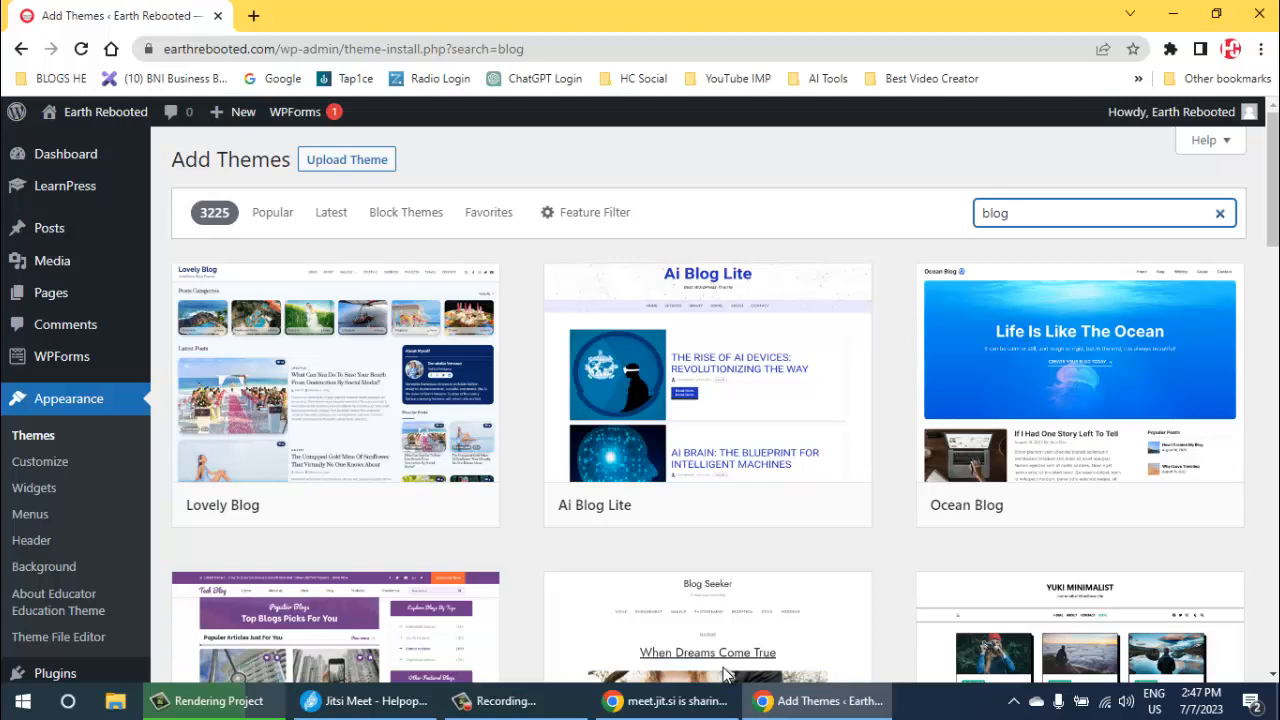
- Look through the blog theme previews in the search results for a suitable design
scroll(723, 667, down, 3)
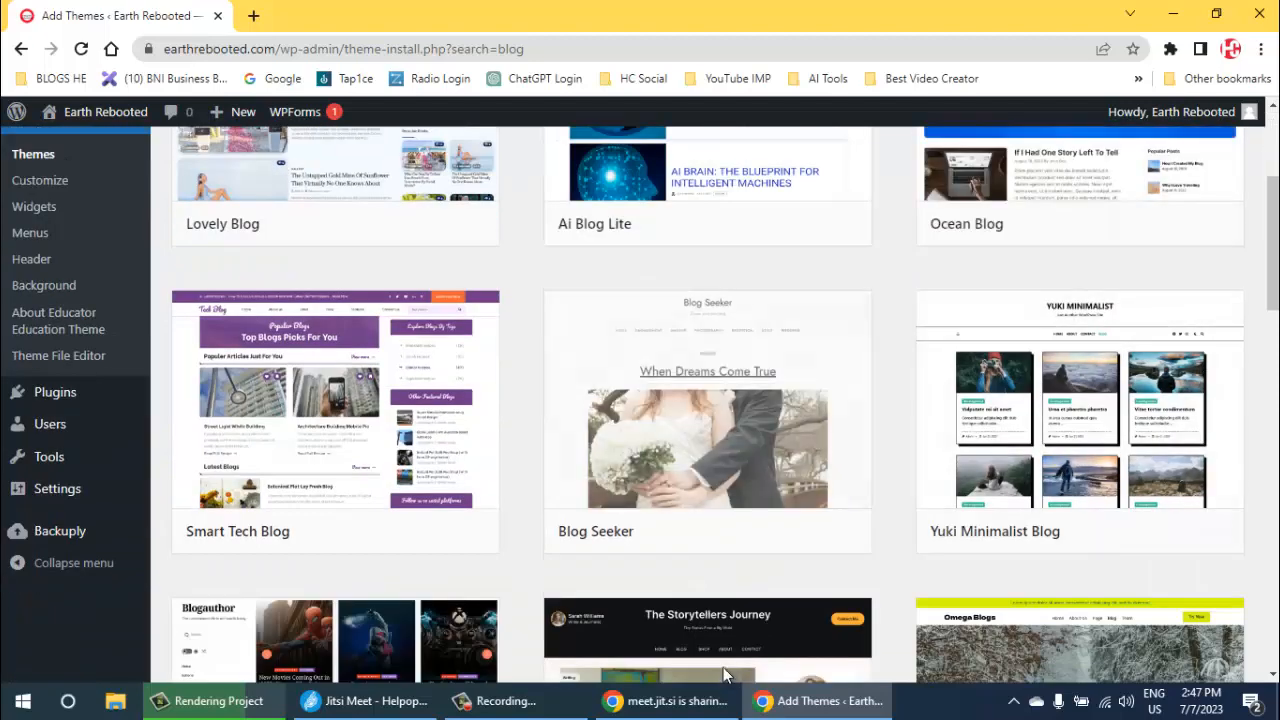
scroll(724, 676, down, 3)
scroll(726, 675, down, 6)
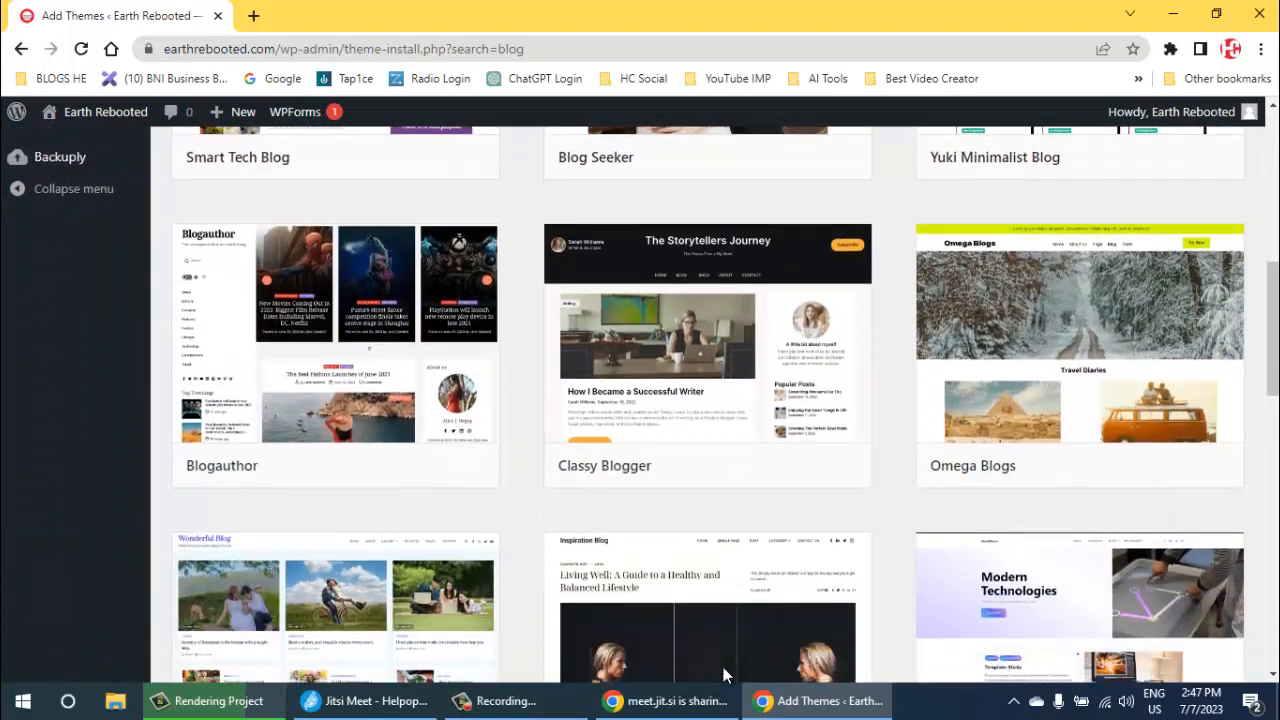
scroll(724, 676, down, 4)
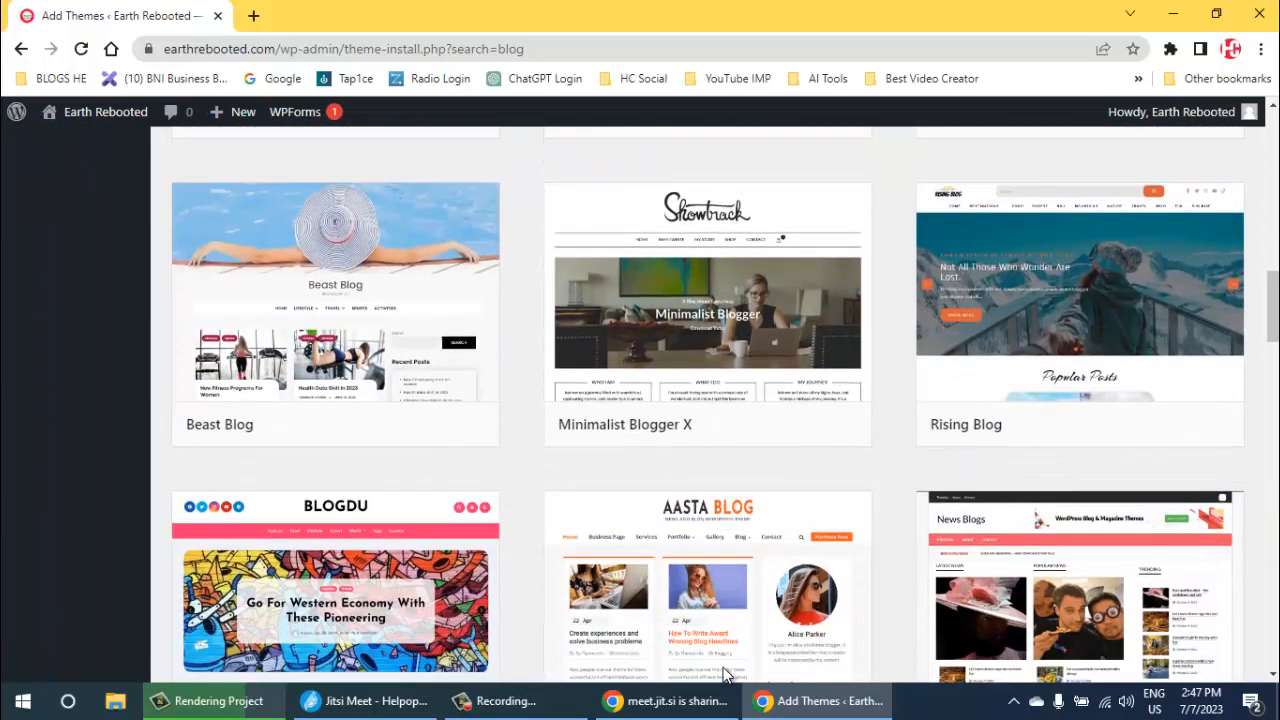
scroll(724, 676, down, 5)
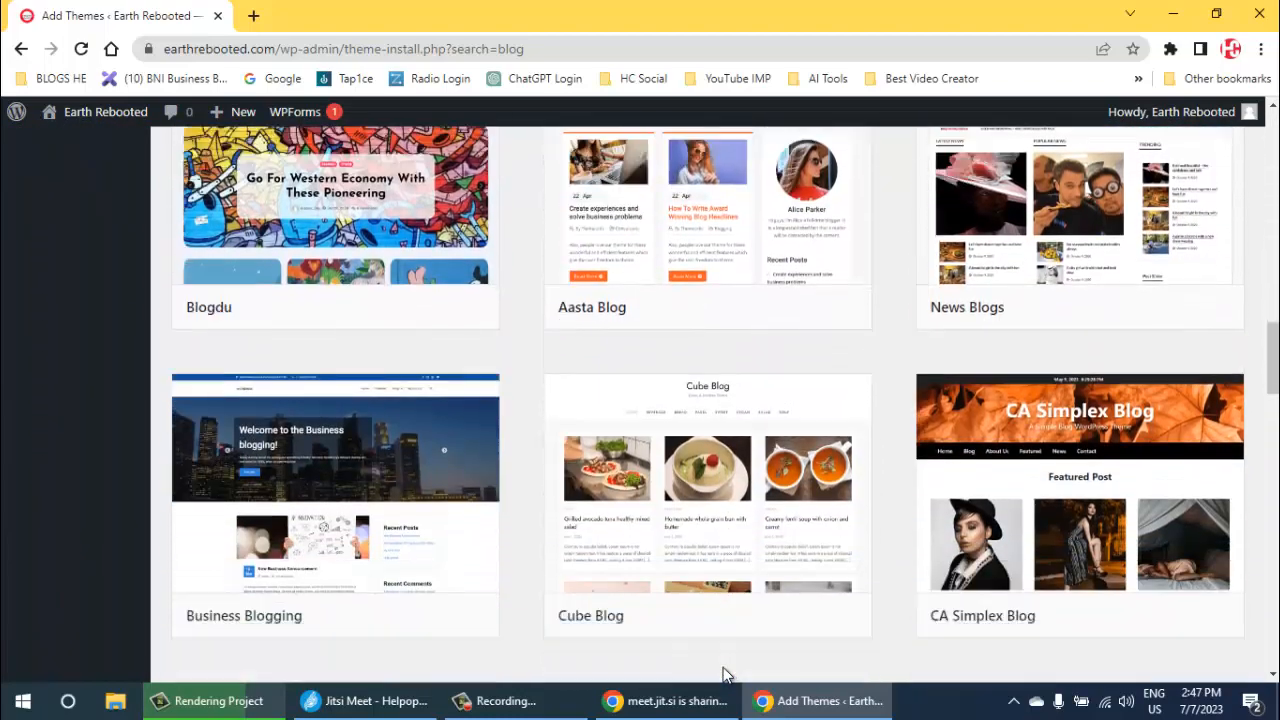
scroll(724, 676, down, 3)
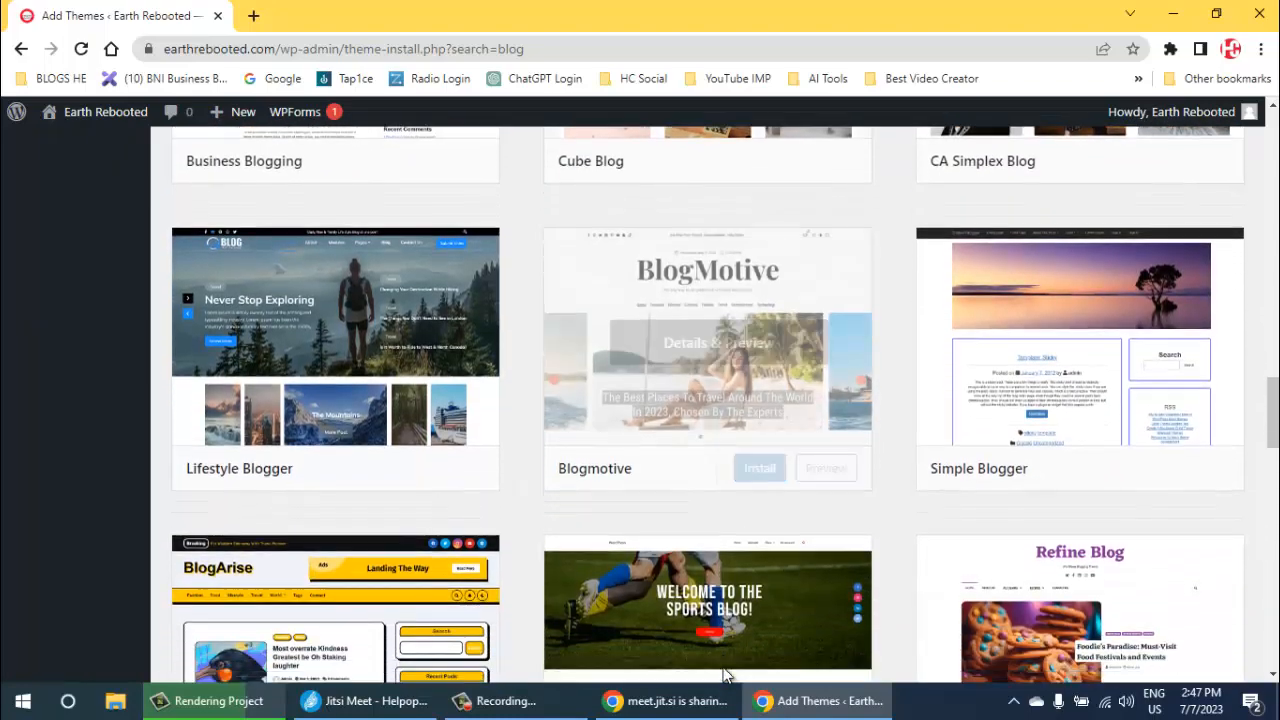
scroll(724, 676, down, 11)
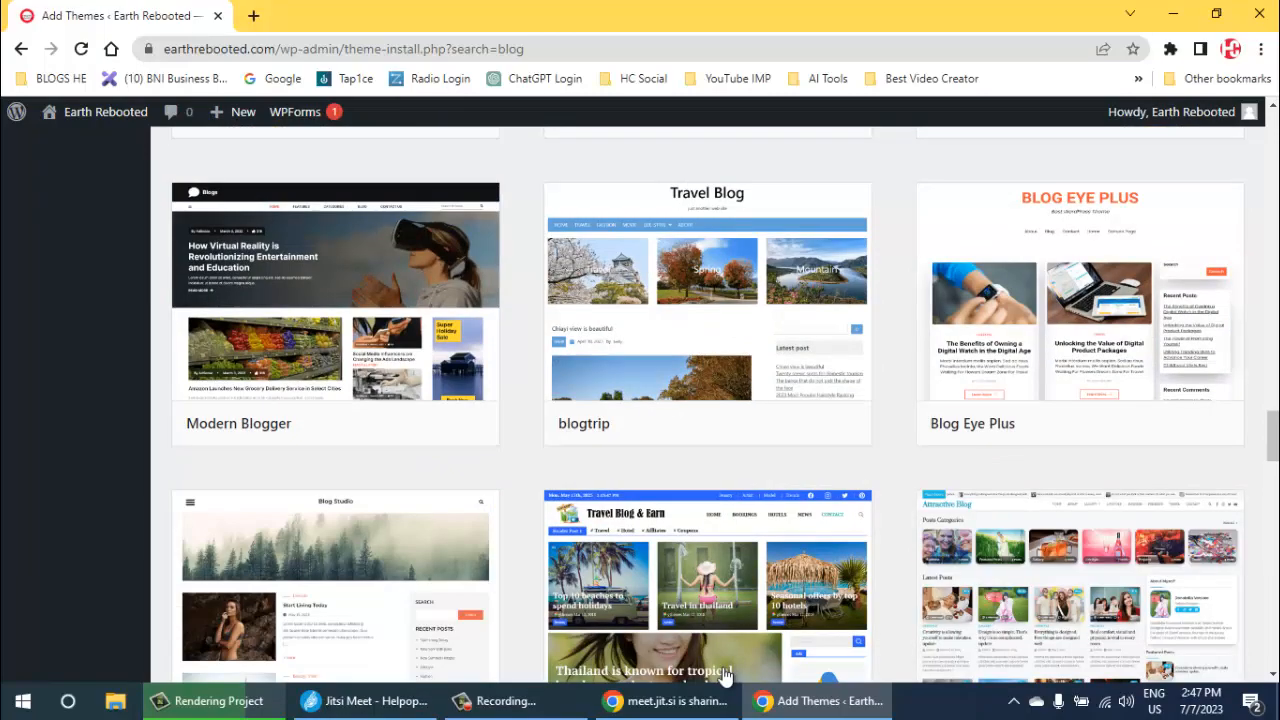
scroll(724, 676, up, 8)
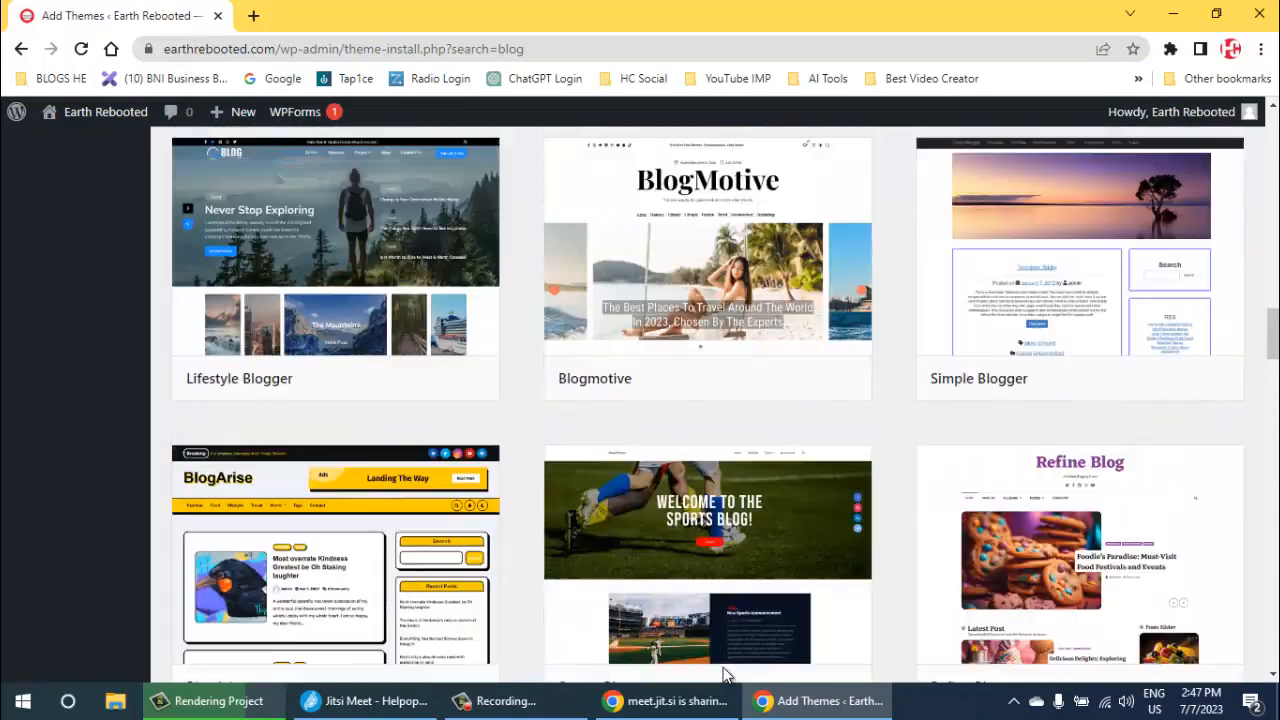
scroll(724, 676, down, 10)
scroll(724, 676, up, 20)
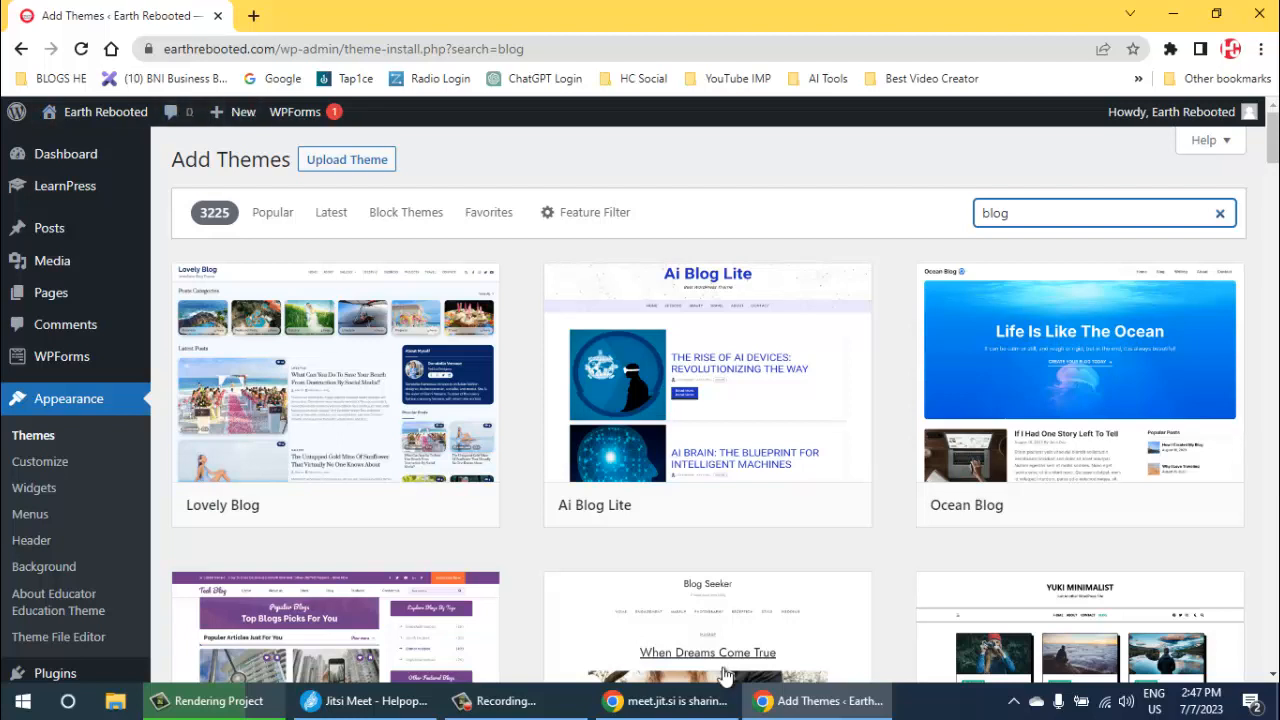
- Open the Earth Rebooted front page in a new browser tab and view it
mouse_move(105, 112)
right_click(66, 145)
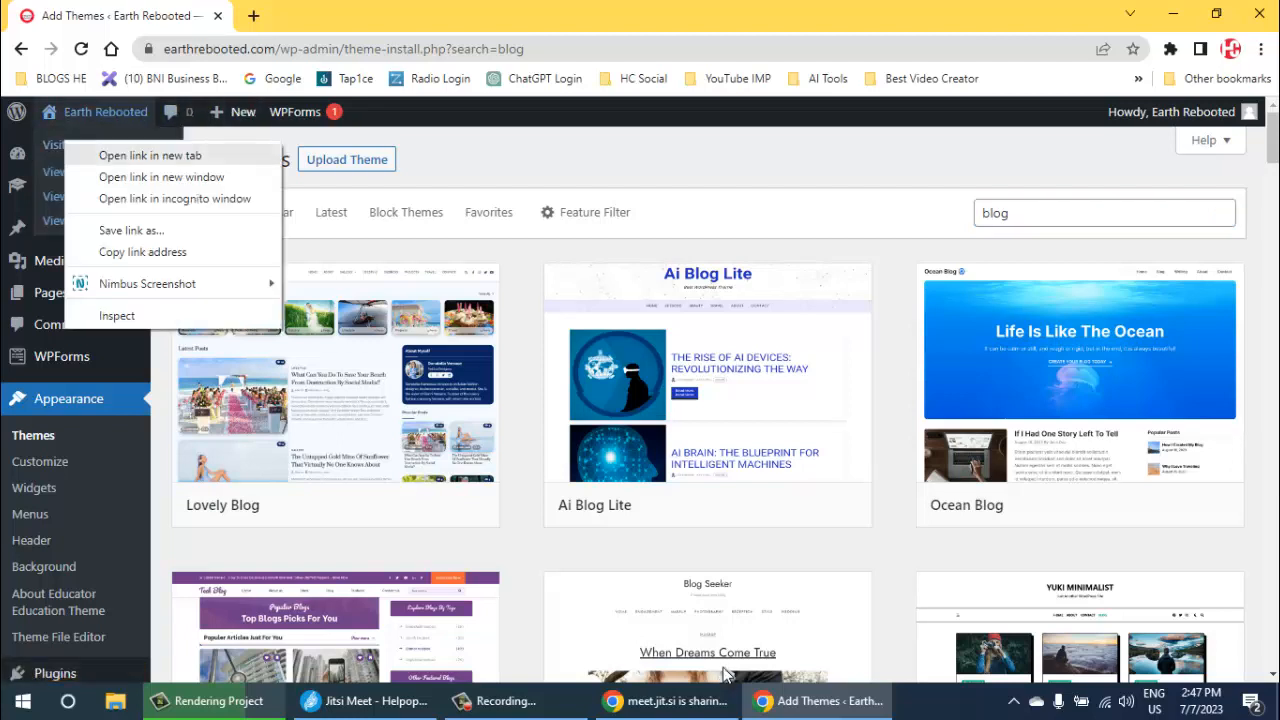
click(120, 155)
click(318, 16)
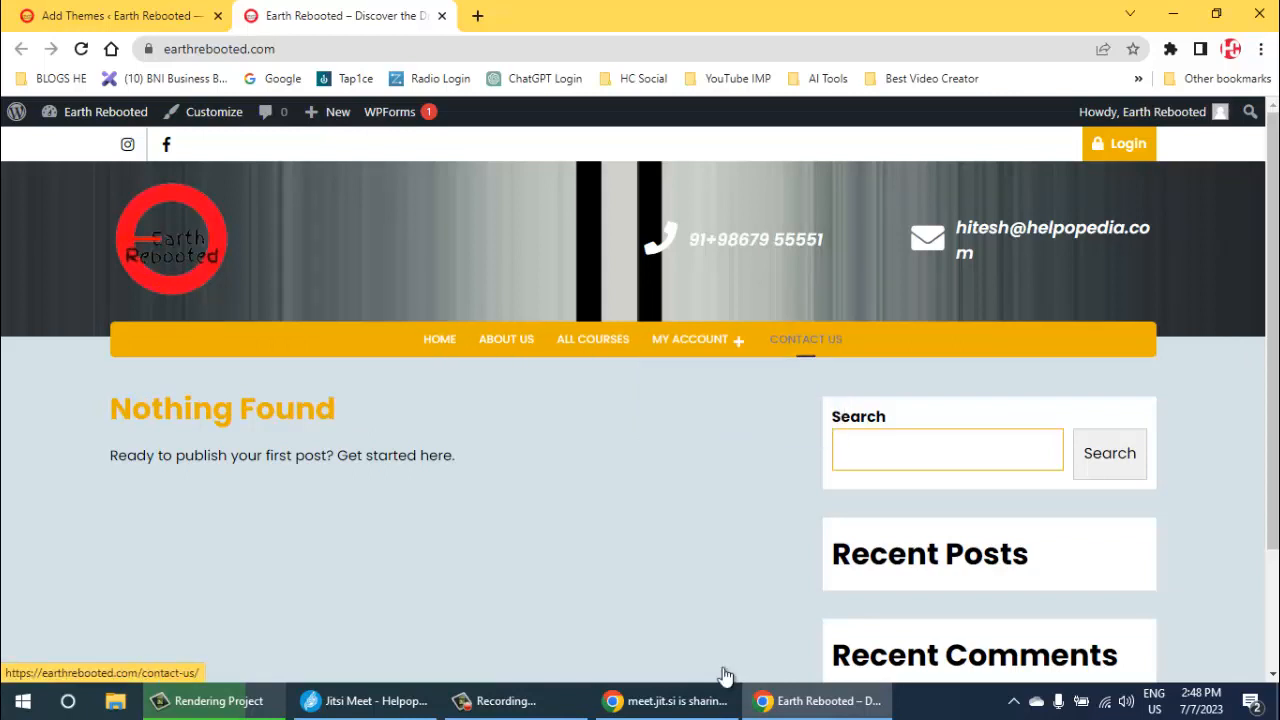
- Return to the Add Themes tab and open the Customizer for the active theme
key(ctrl+shift+Tab)
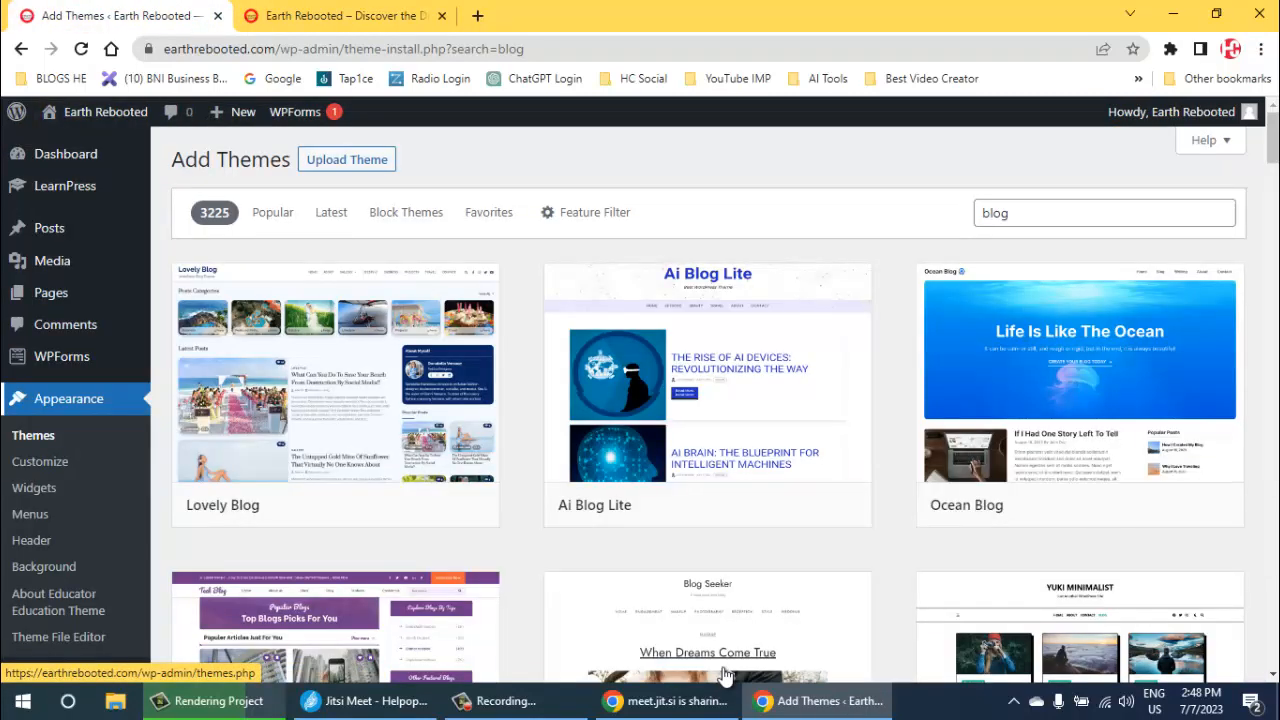
key(Tab)
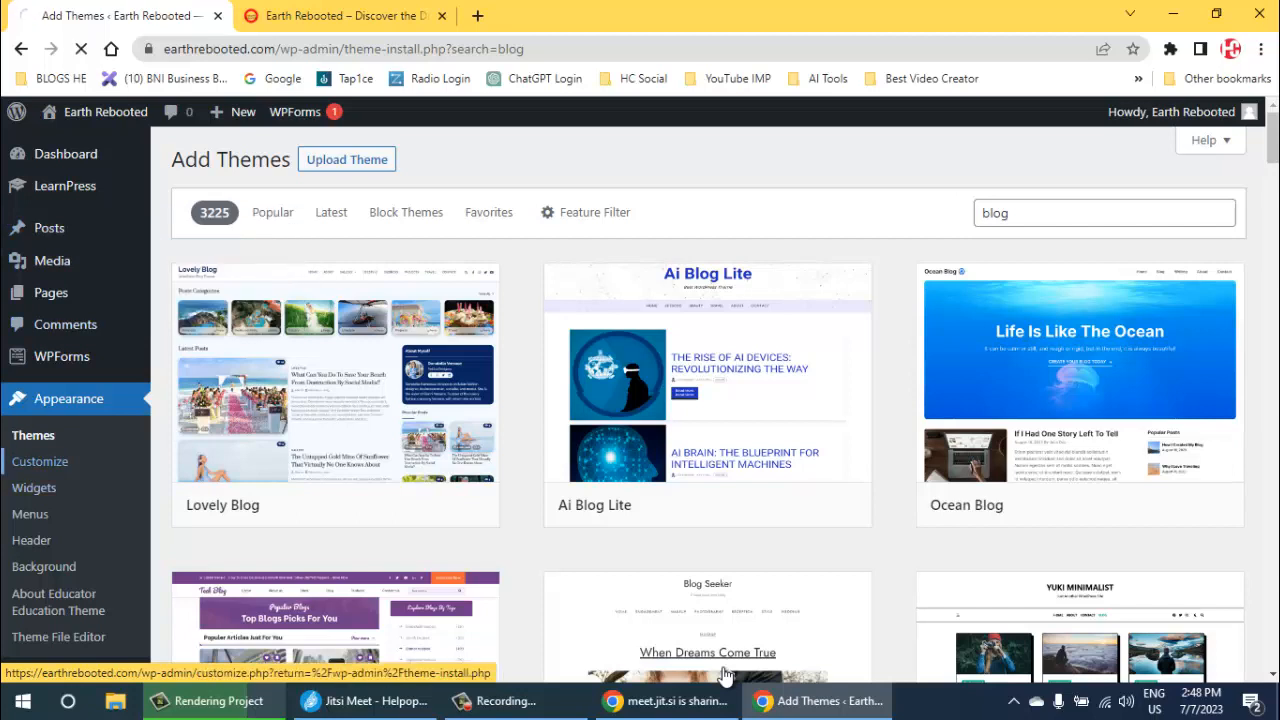
click(40, 461)
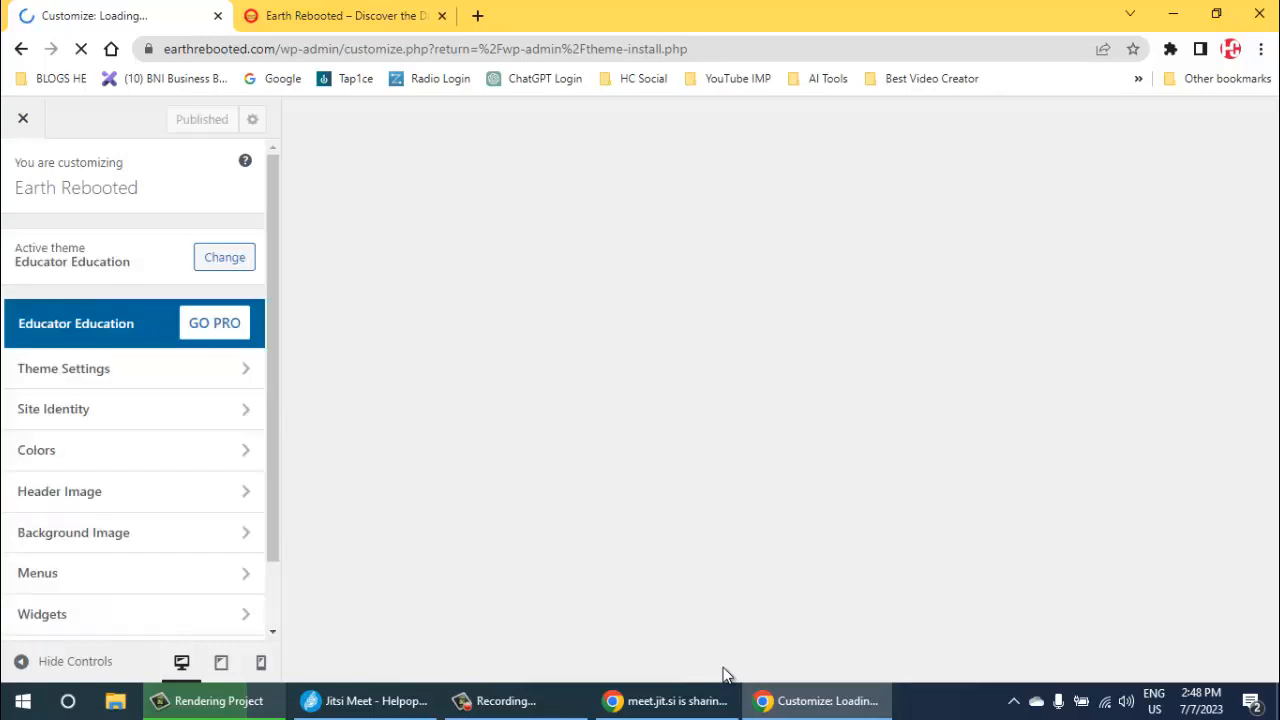
- In Homepage Settings, set the homepage to display a static page and check the choices for Homepage
scroll(134, 412, down, 1)
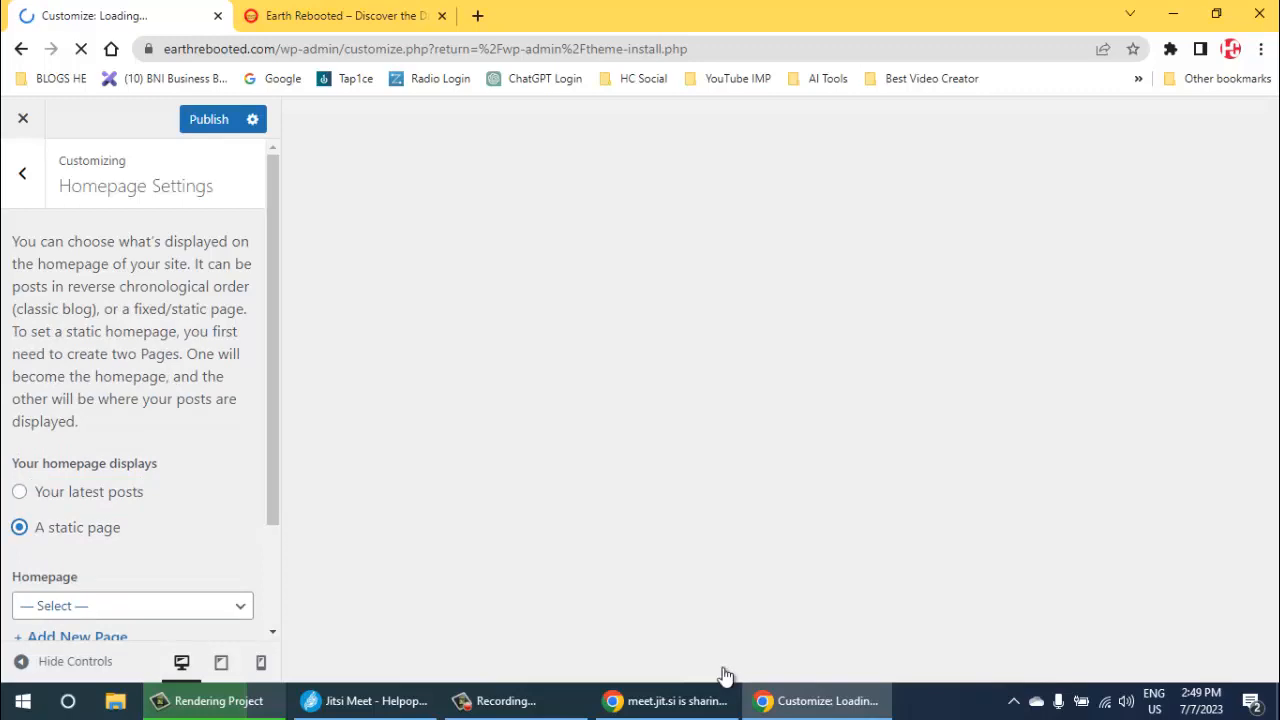
key(Tab)
key(space)
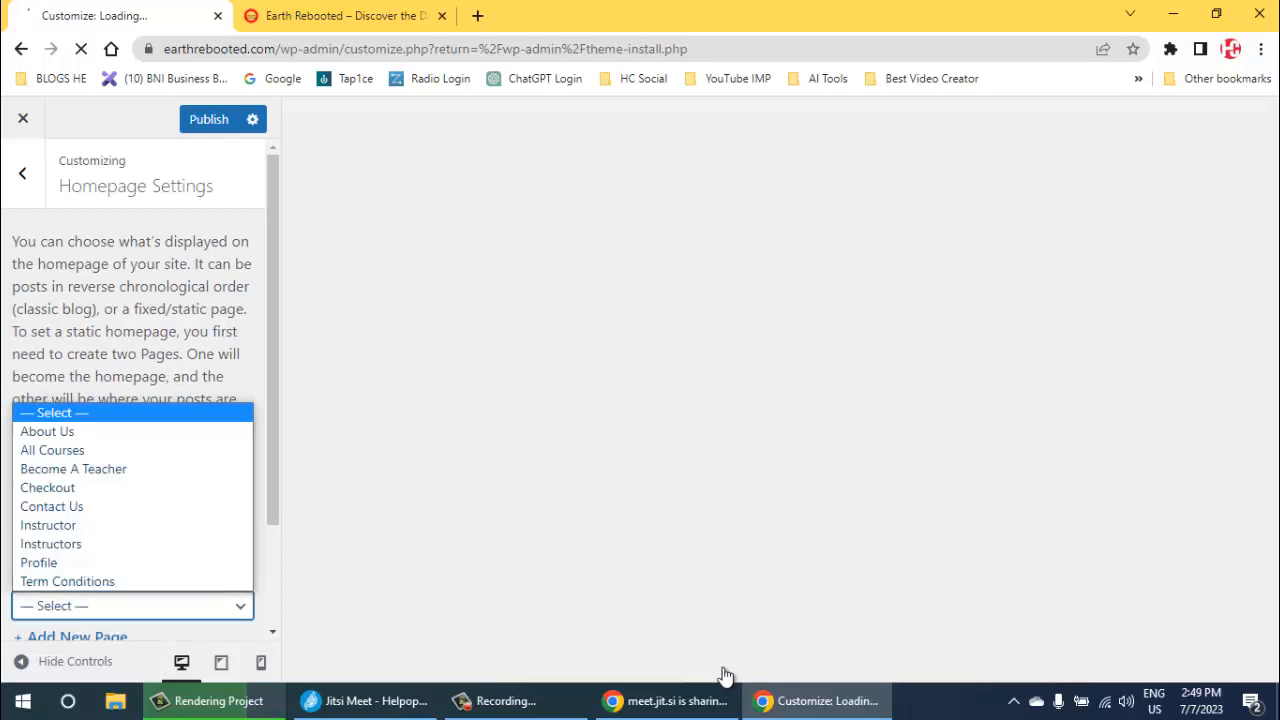
key(Down)
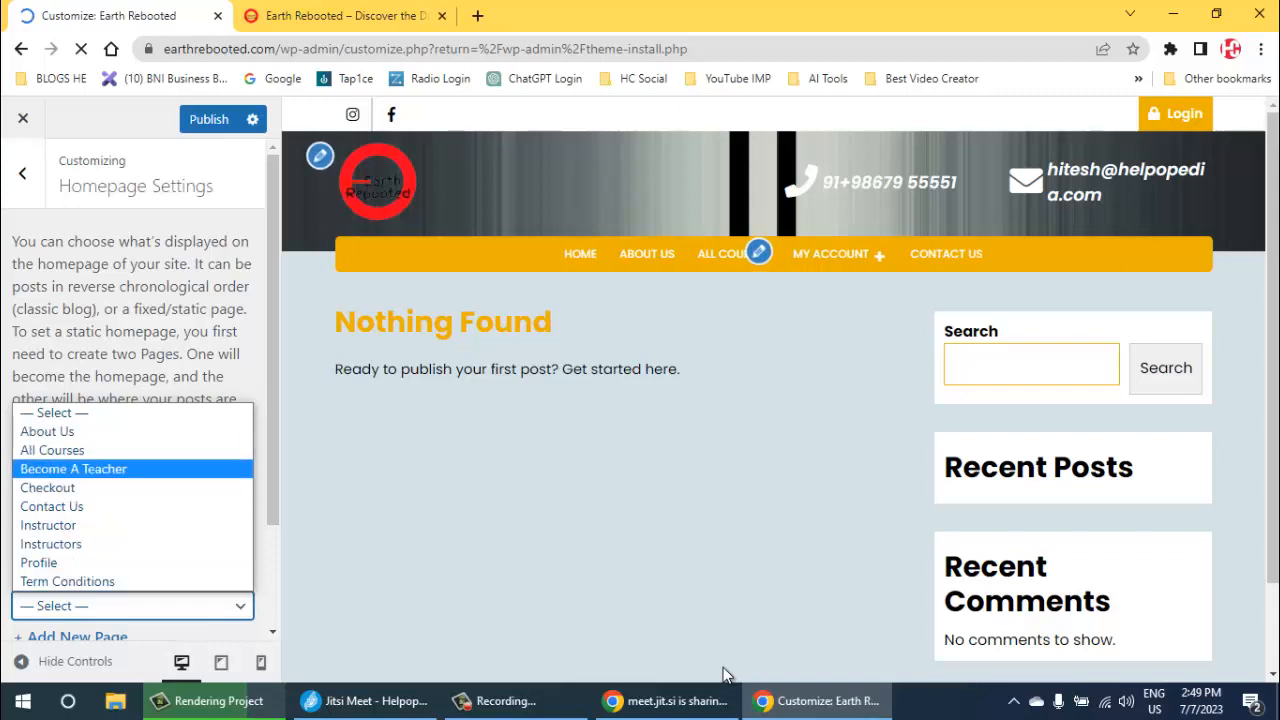
key(Escape)
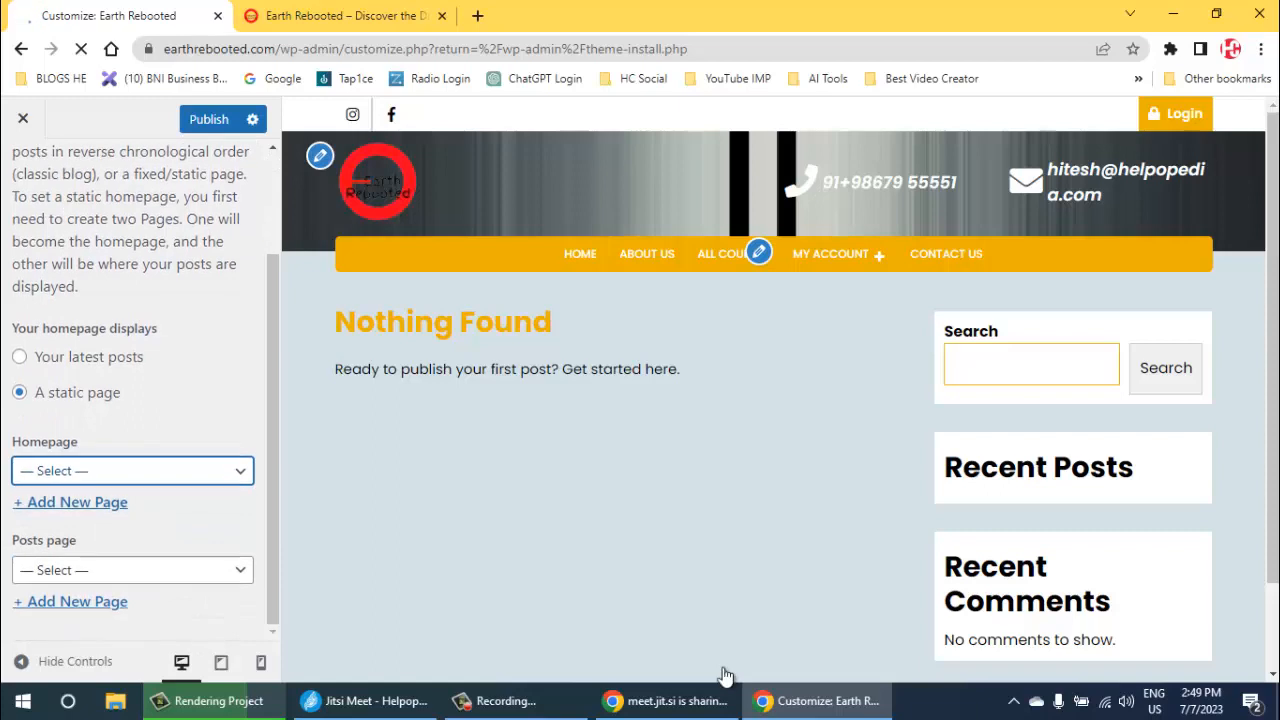
- Look through the existing pages available as the static Homepage, leaving the choice unset
key(Down)
key(Down)
key(Down)
key(Down)
key(Down)
key(Down)
key(Down)
key(Down)
key(Down)
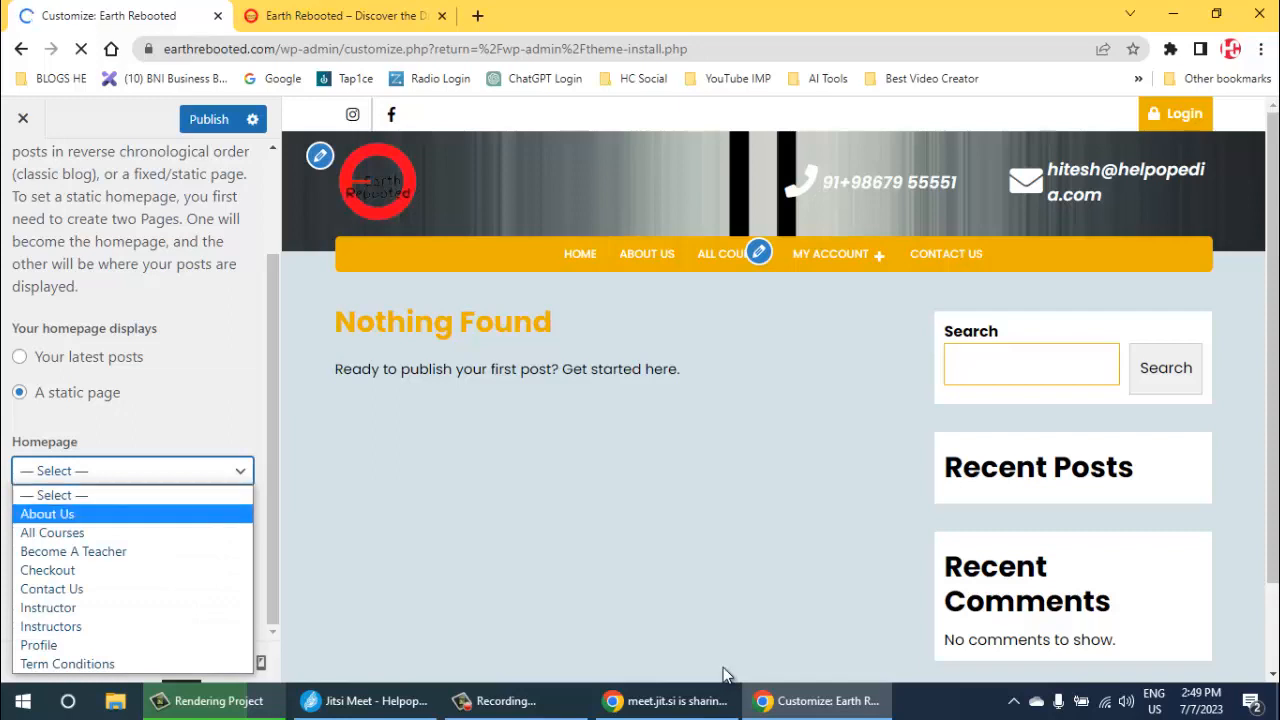
key(Up)
key(Up)
key(Up)
key(Up)
key(Up)
key(Up)
key(Up)
key(Up)
key(Down)
key(Down)
key(Down)
key(Down)
key(Down)
key(Down)
key(Down)
key(Down)
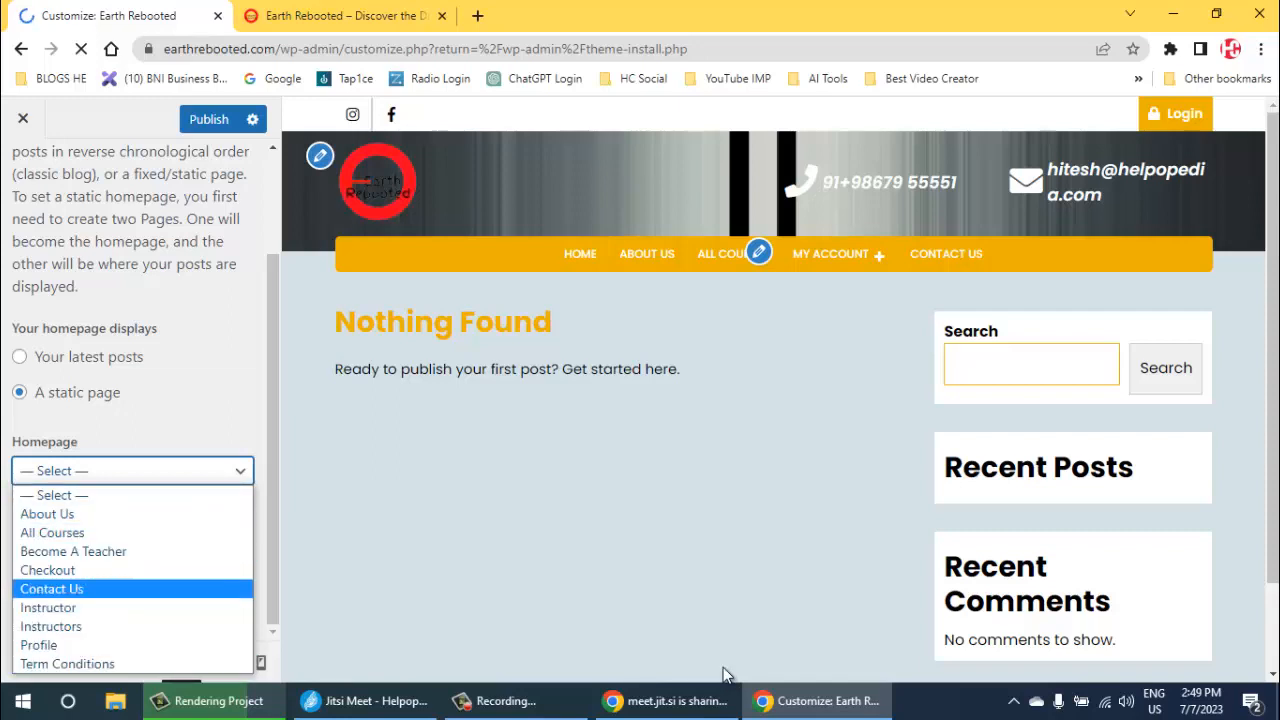
key(Up)
key(Up)
key(Up)
key(Up)
key(Up)
key(Up)
key(Up)
key(Up)
key(Up)
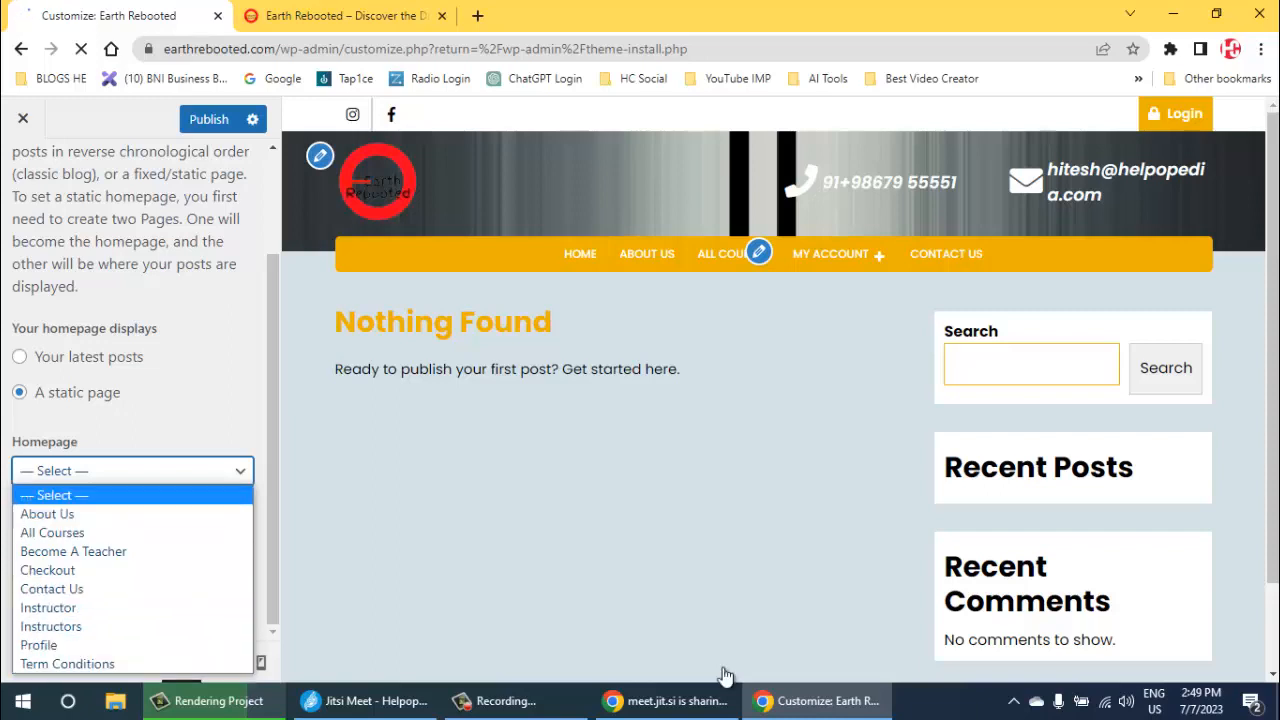
key(Return)
key(Tab)
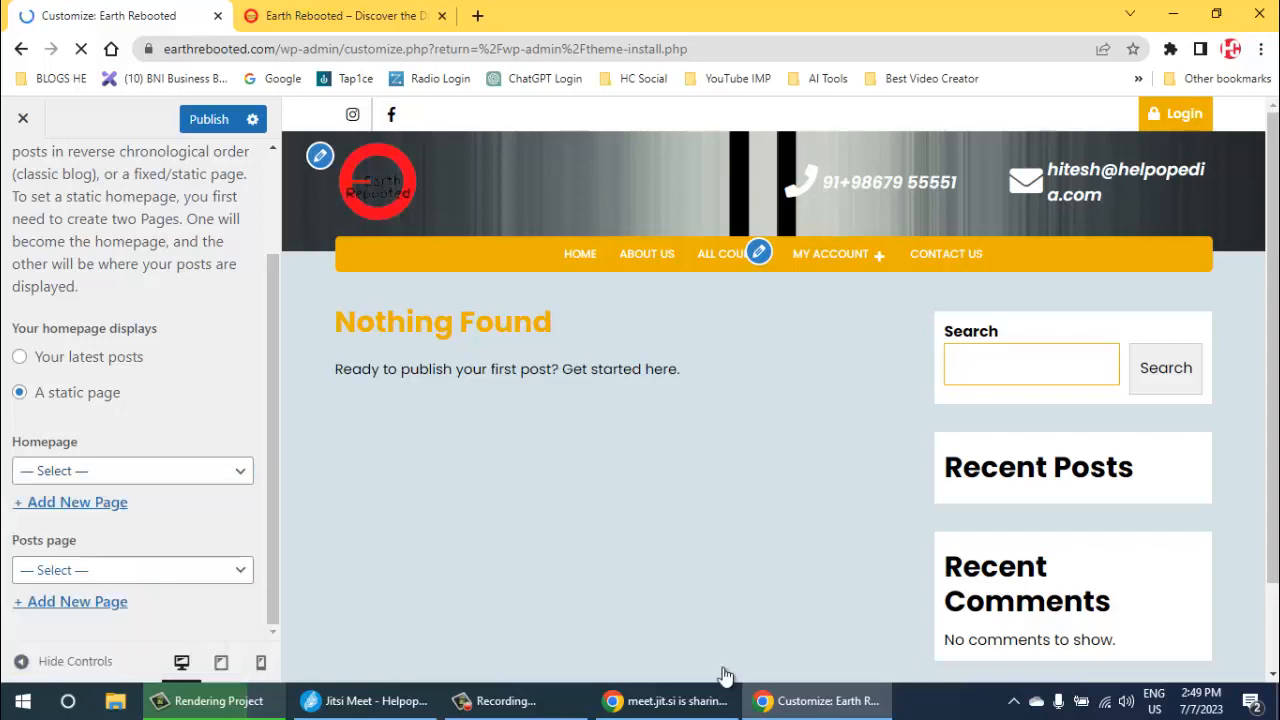
- Look through the existing pages available as the Posts page without choosing one
key(alt+Down)
key(Down)
key(Down)
key(Down)
key(Down)
key(Down)
key(Down)
key(Down)
key(Down)
key(Down)
key(Down)
key(Up)
key(Up)
key(Up)
key(Up)
key(Up)
key(Up)
key(Up)
key(Up)
key(Up)
key(Up)
key(Down)
key(Down)
key(Down)
key(Down)
key(Down)
key(Down)
key(Down)
key(Down)
key(Down)
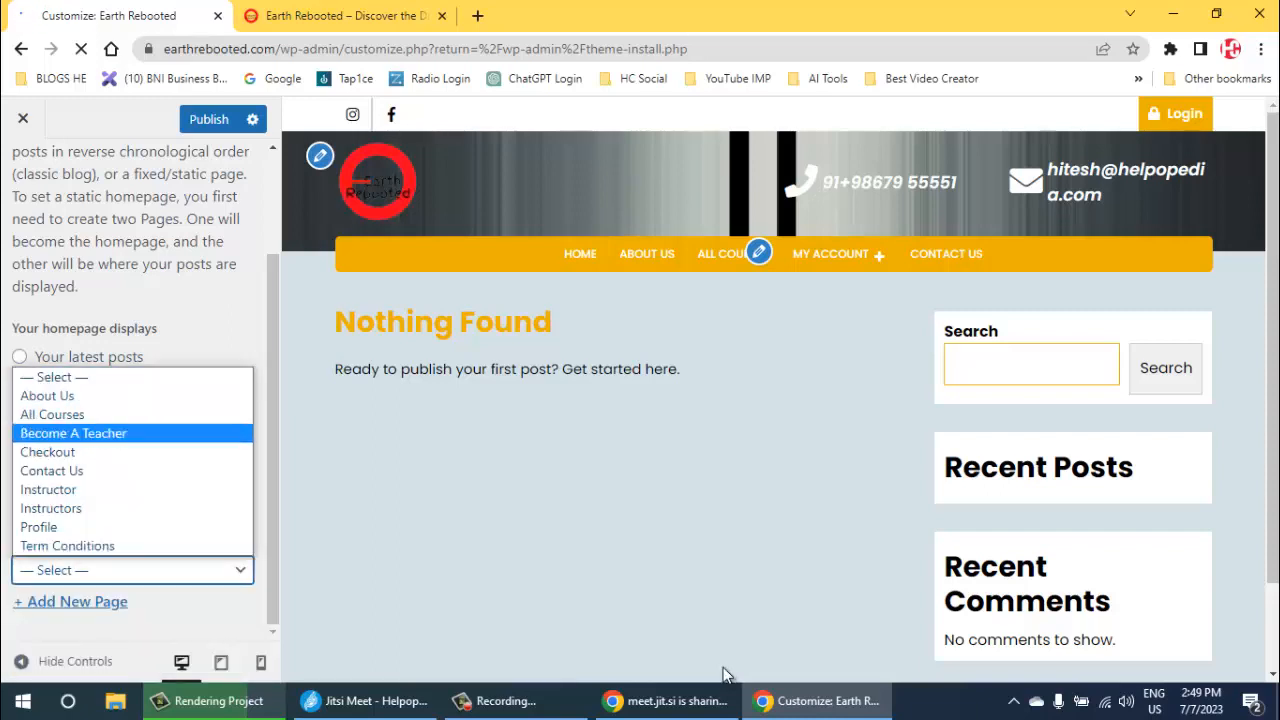
key(Escape)
- Add a new page titled "Blog" and assign it as the Posts page
key(Tab)
key(Return)
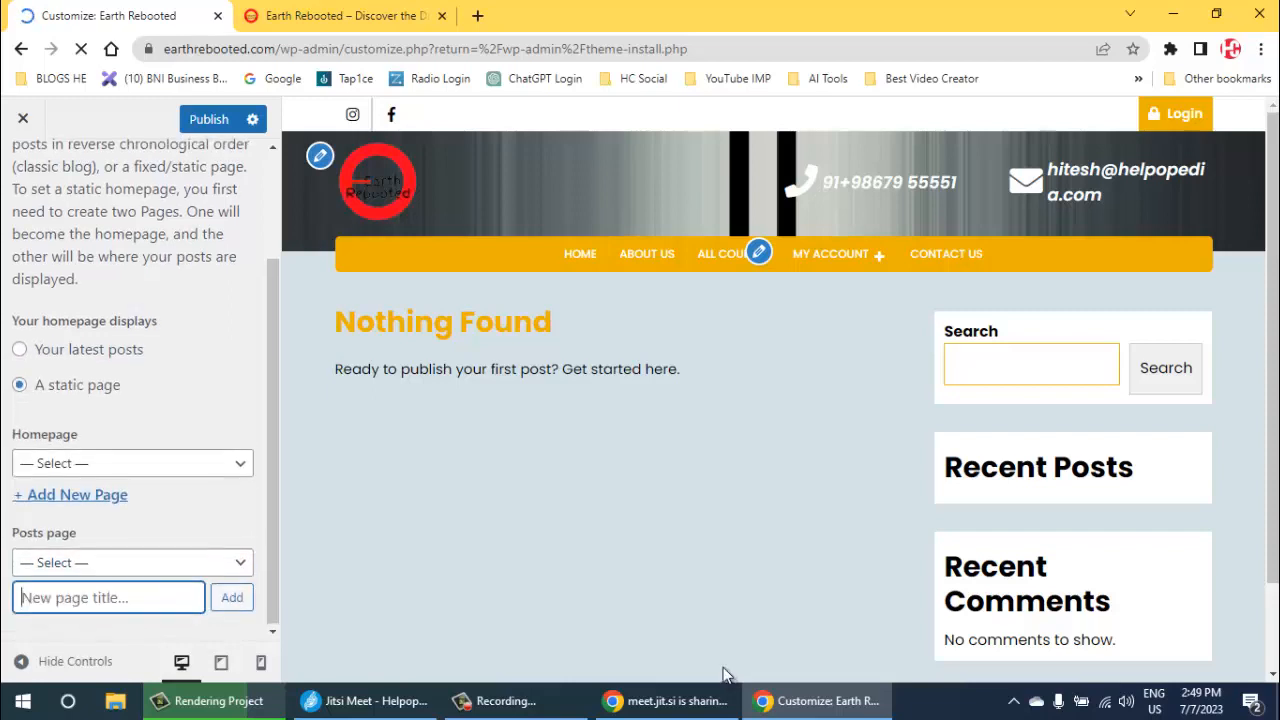
text(B)
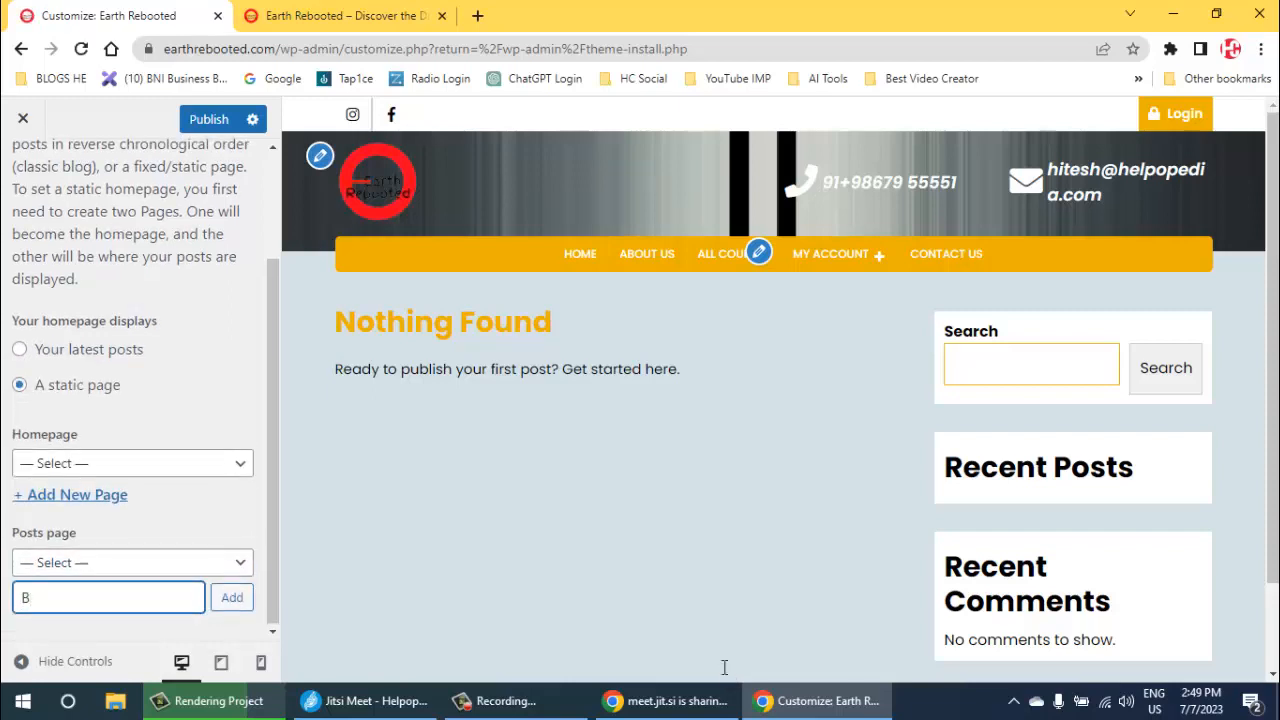
text(log)
key(Return)
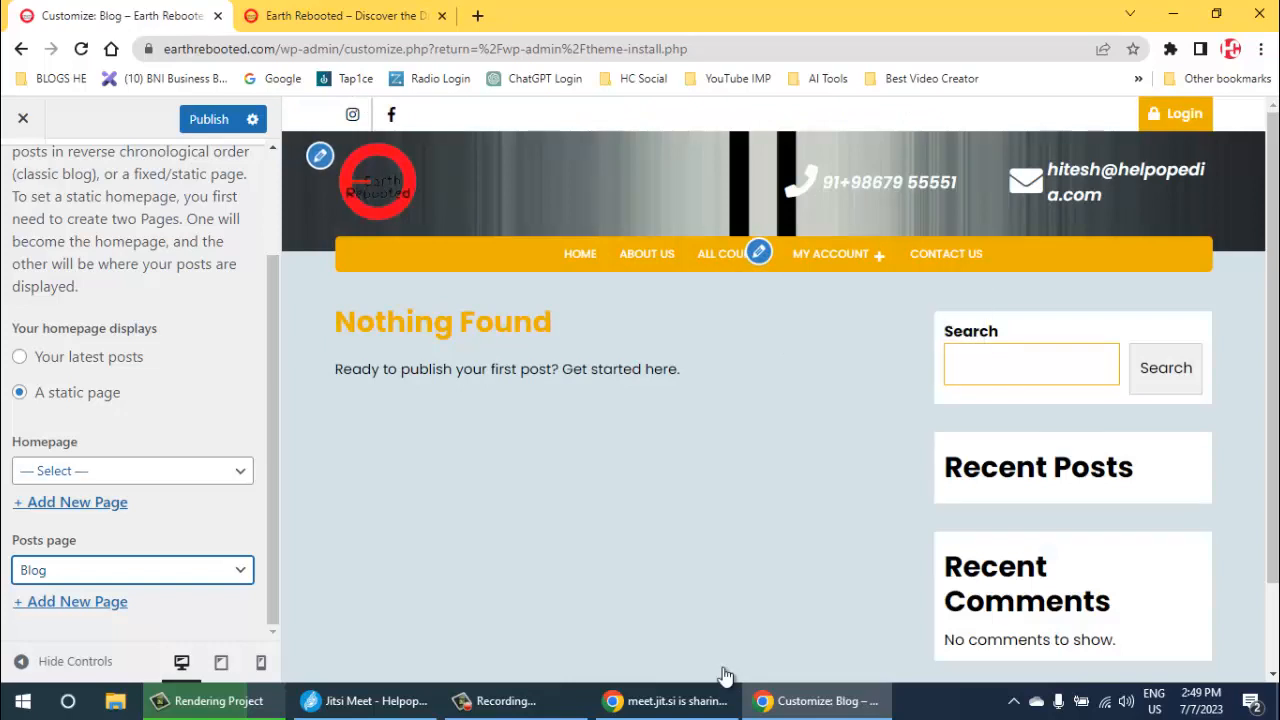
- Add a new page titled "Home" as the static Homepage and publish the homepage settings
click(132, 471)
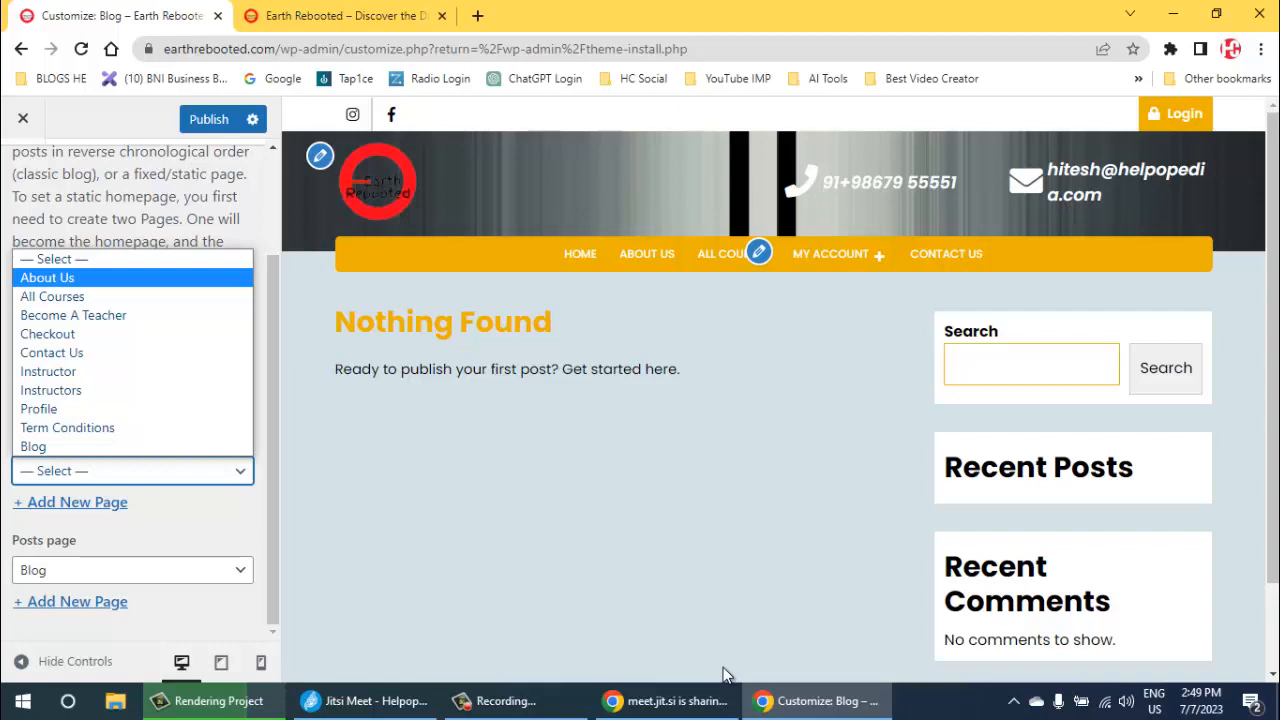
click(71, 502)
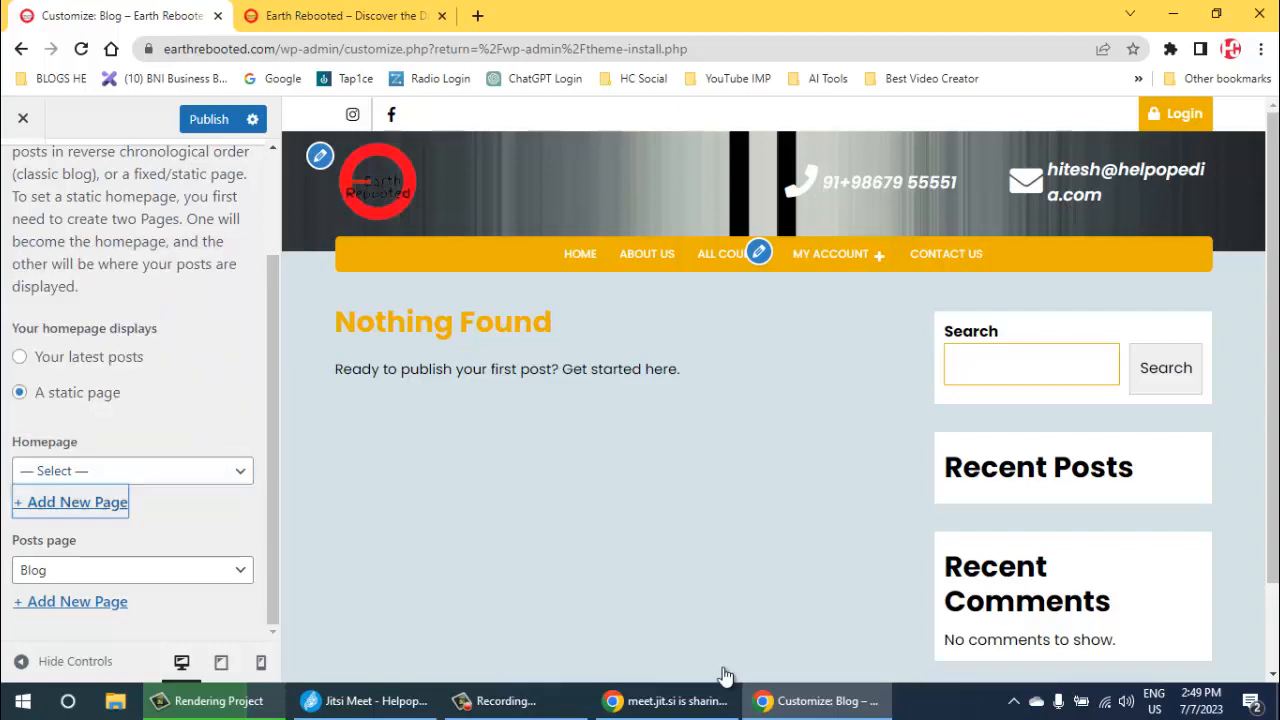
click(71, 502)
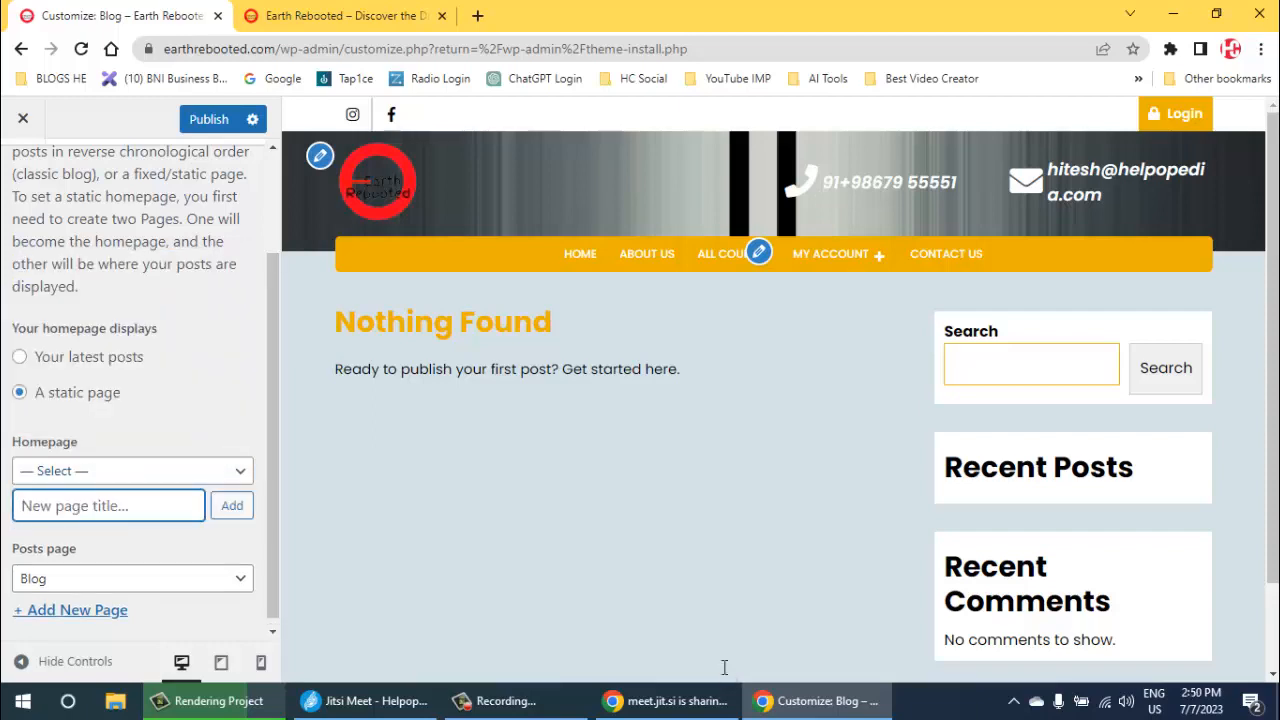
text(Home)
key(Return)
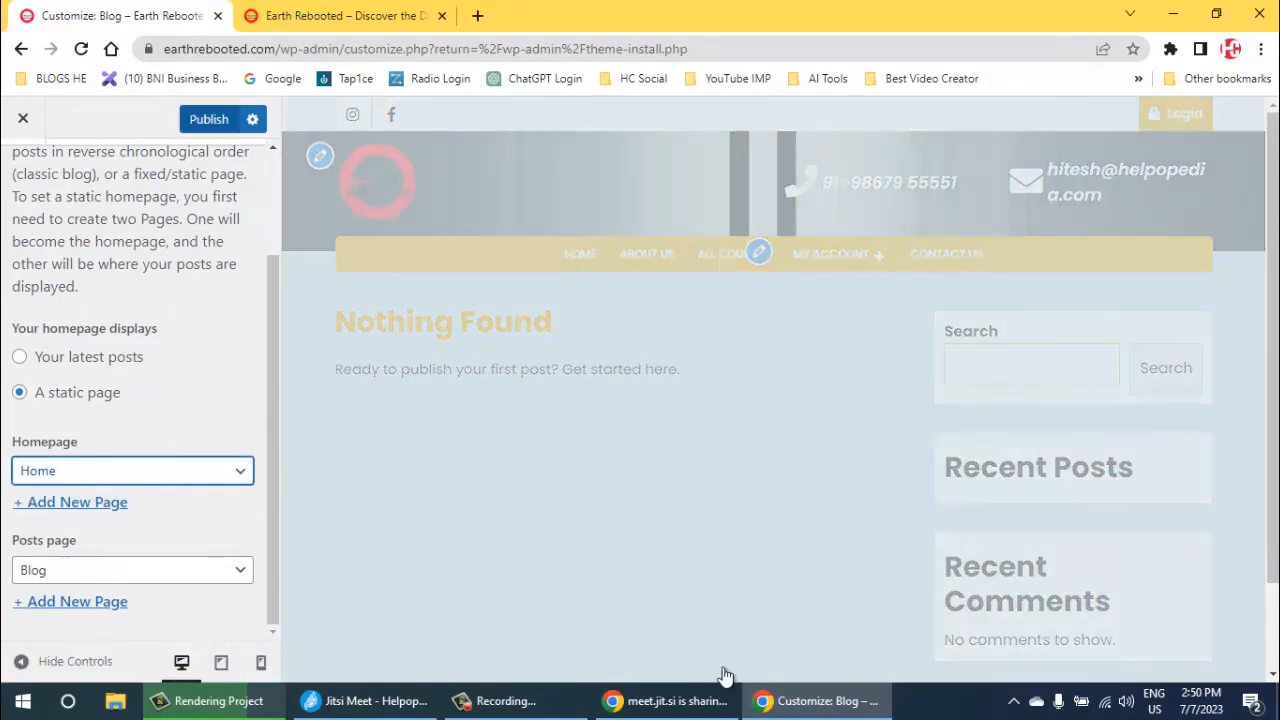
key(ctrl+s)
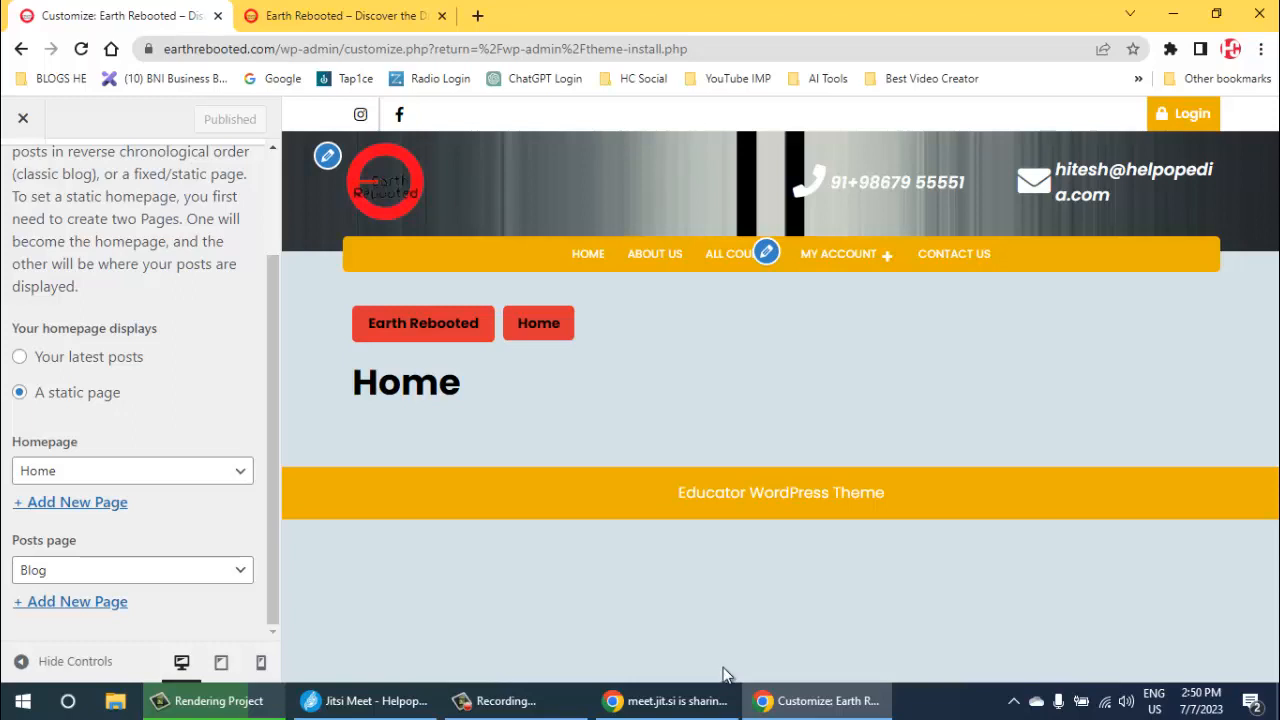
- Switch the homepage display to "Your latest posts", publish, and check the sidebar's Recent Posts and Recent Comments in the preview
key(Up)
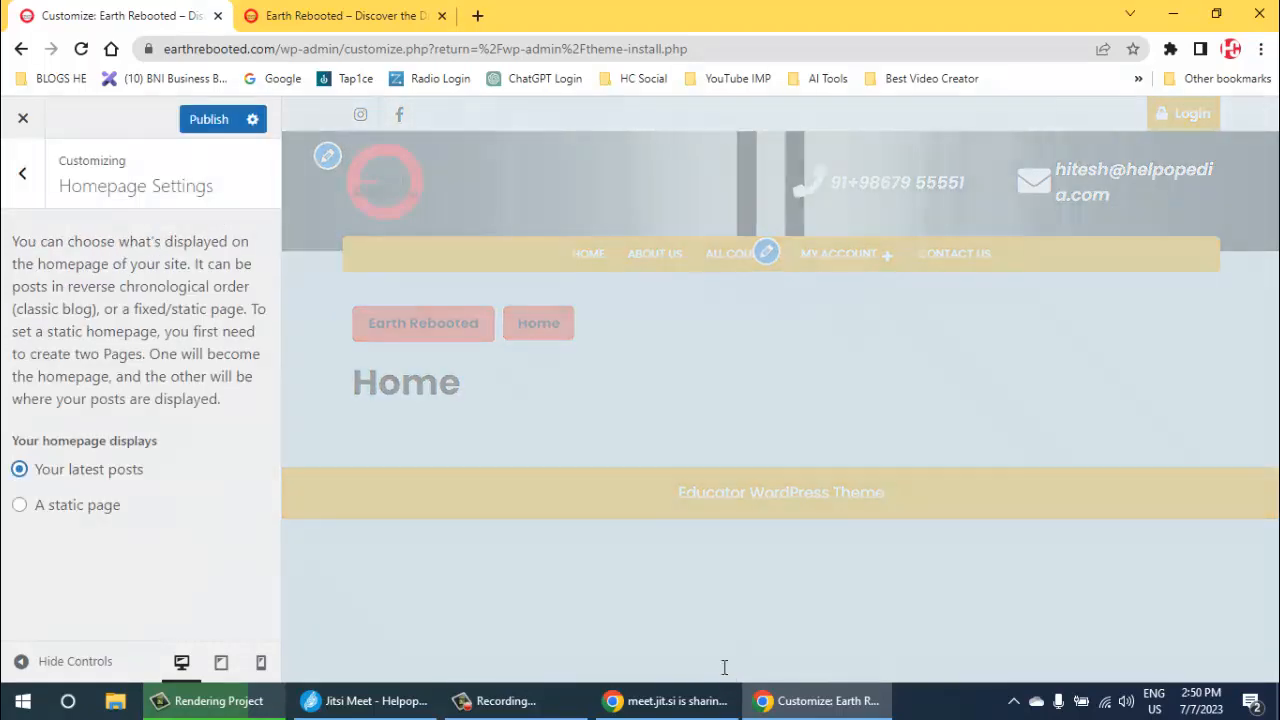
key(ctrl+s)
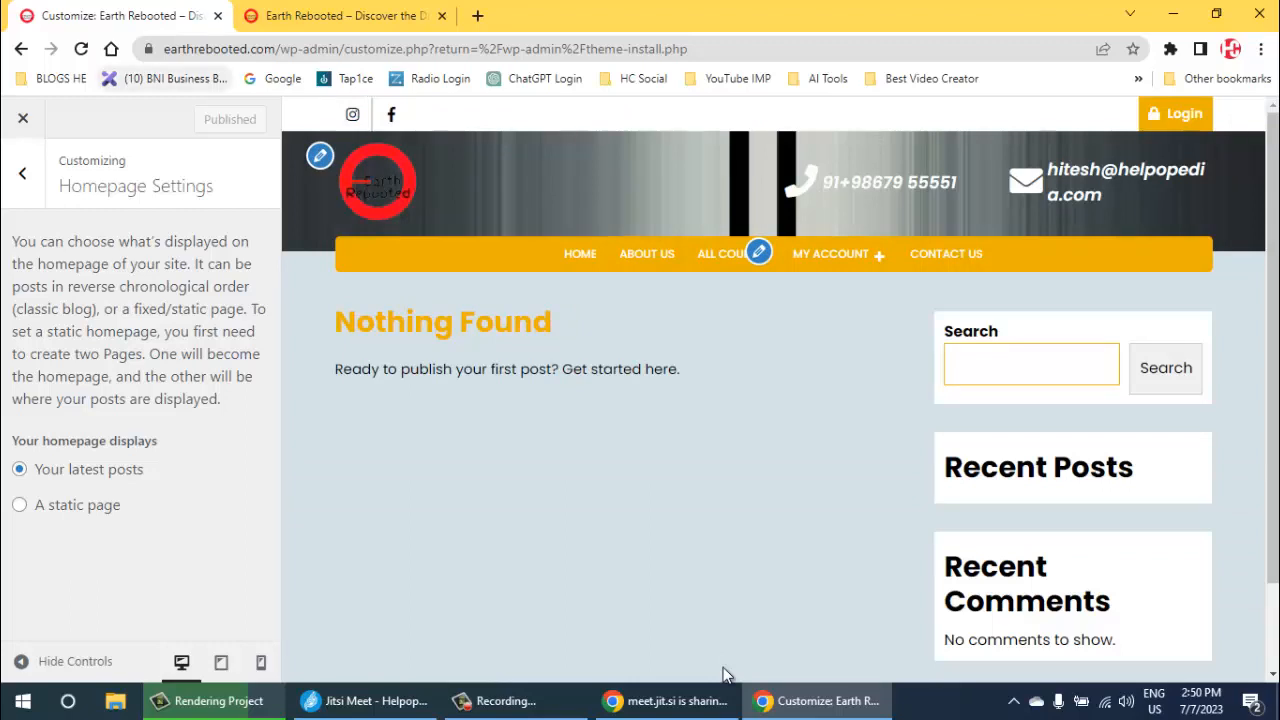
scroll(723, 667, down, 2)
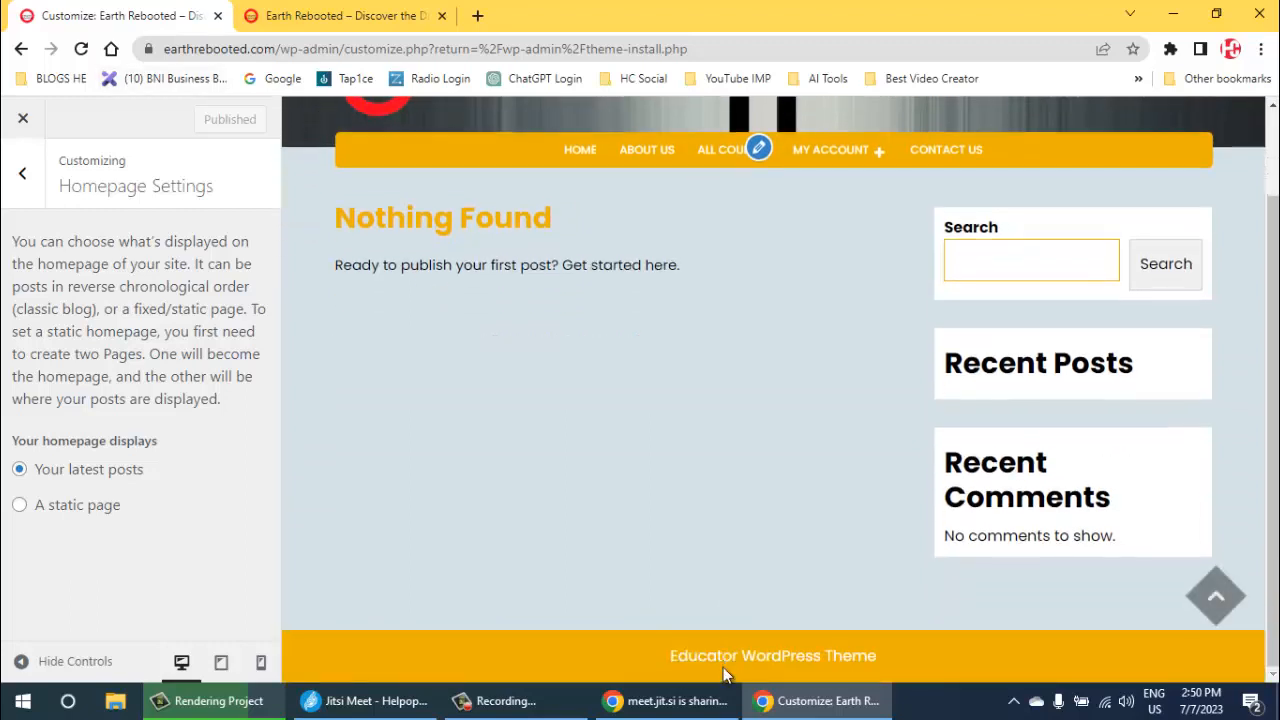
drag(981, 364, 1135, 364)
drag(981, 463, 1046, 498)
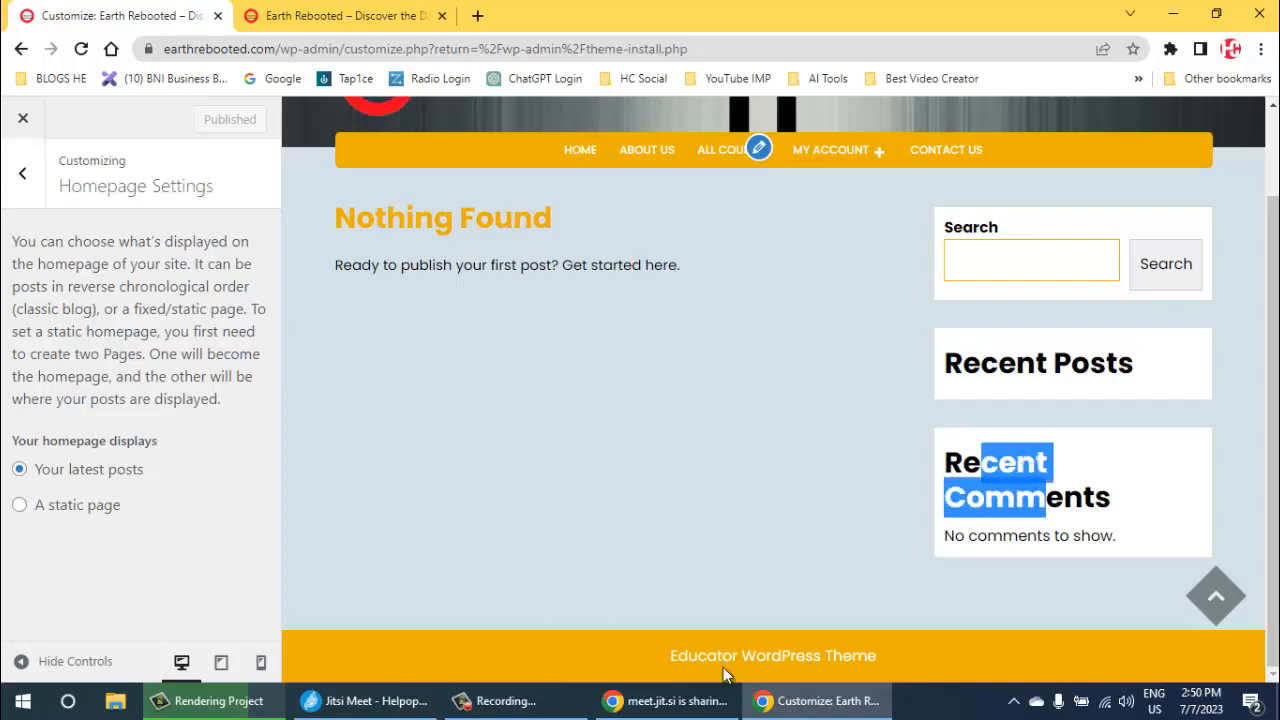
- Leave Homepage Settings and open the Blog Sidebar widget area for editing
click(22, 174)
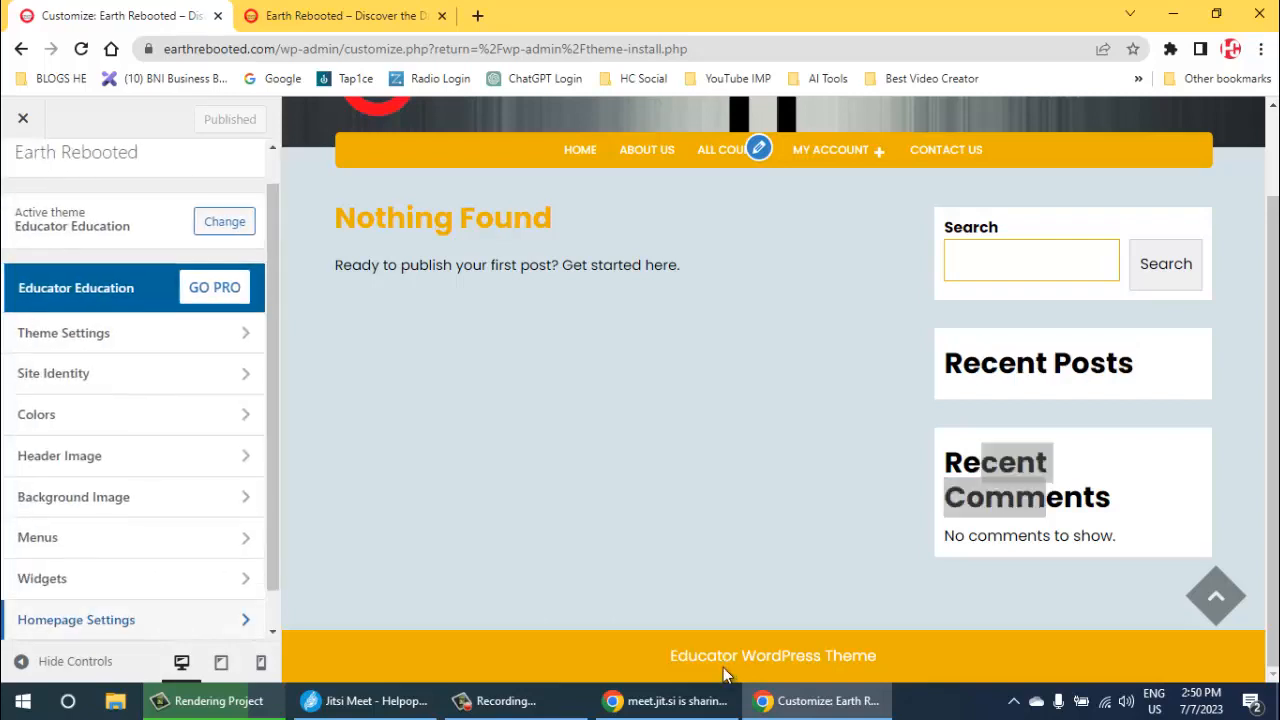
scroll(130, 372, down, 1)
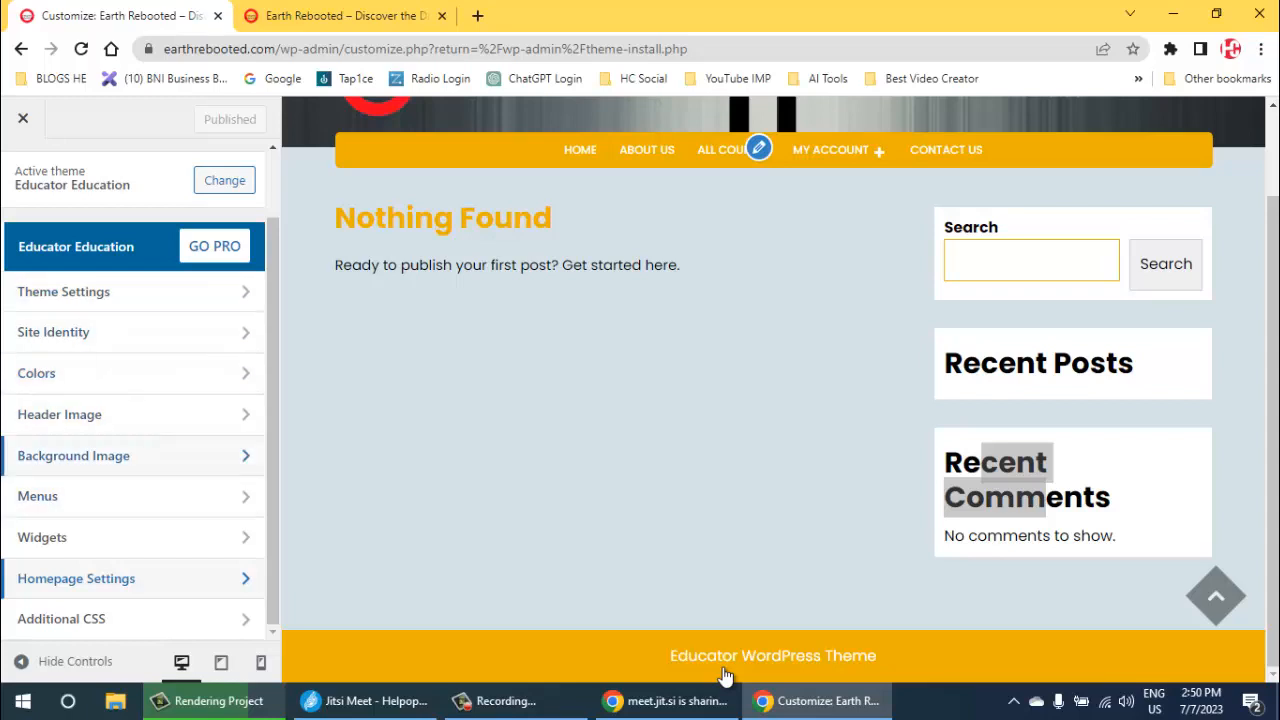
click(60, 537)
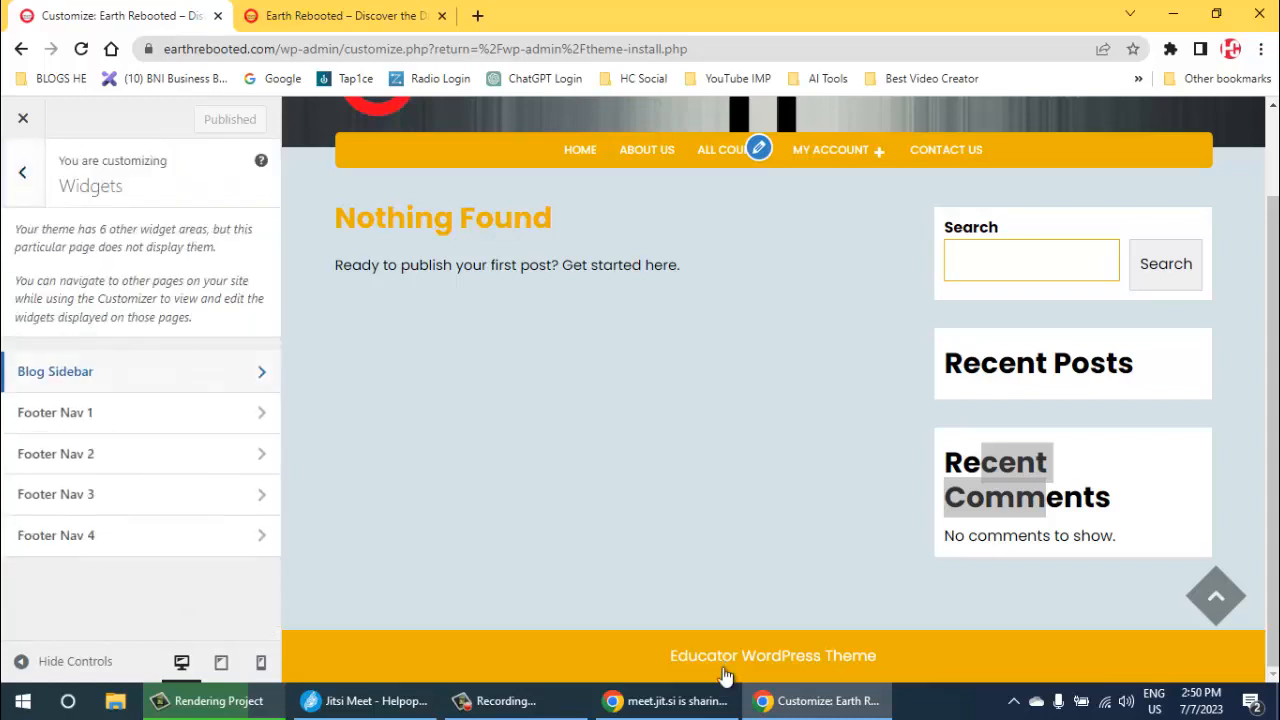
click(60, 370)
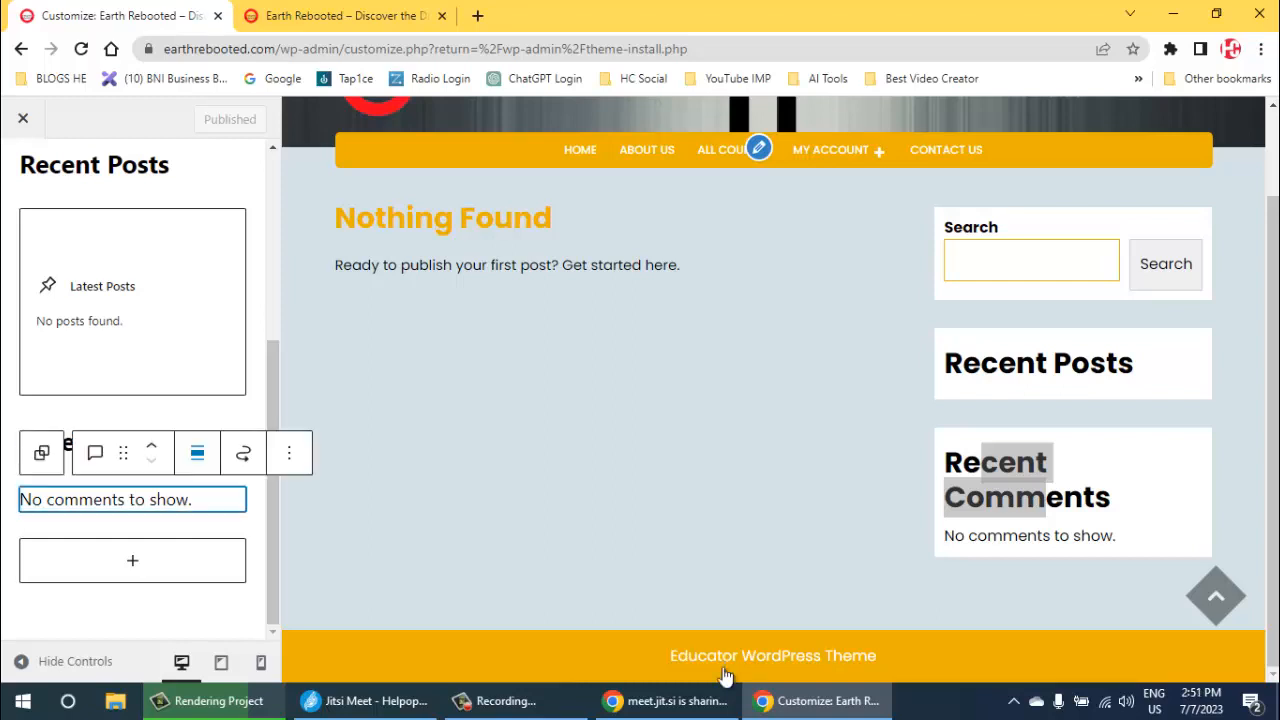
- Remove the Latest Comments block from the Blog Sidebar
key(alt+F10)
key(Right)
key(Right)
key(Return)
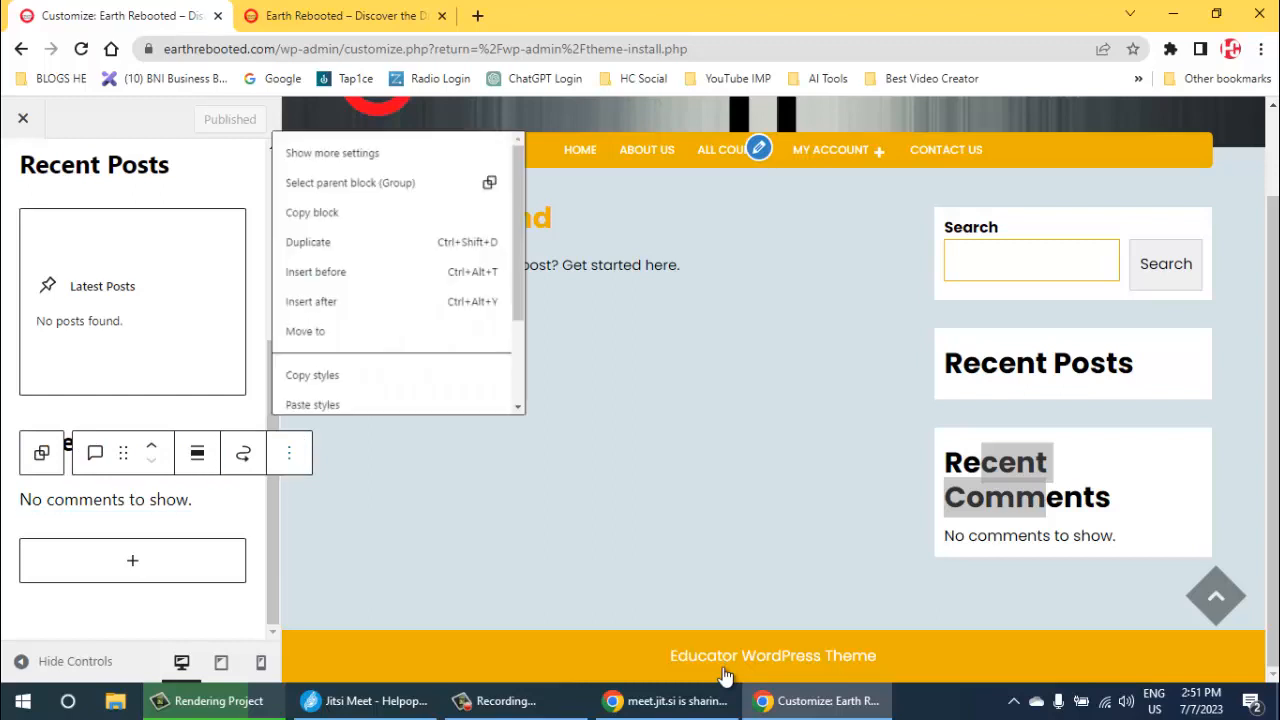
key(Down)
key(Down)
key(Down)
key(Down)
key(Down)
key(Down)
key(Down)
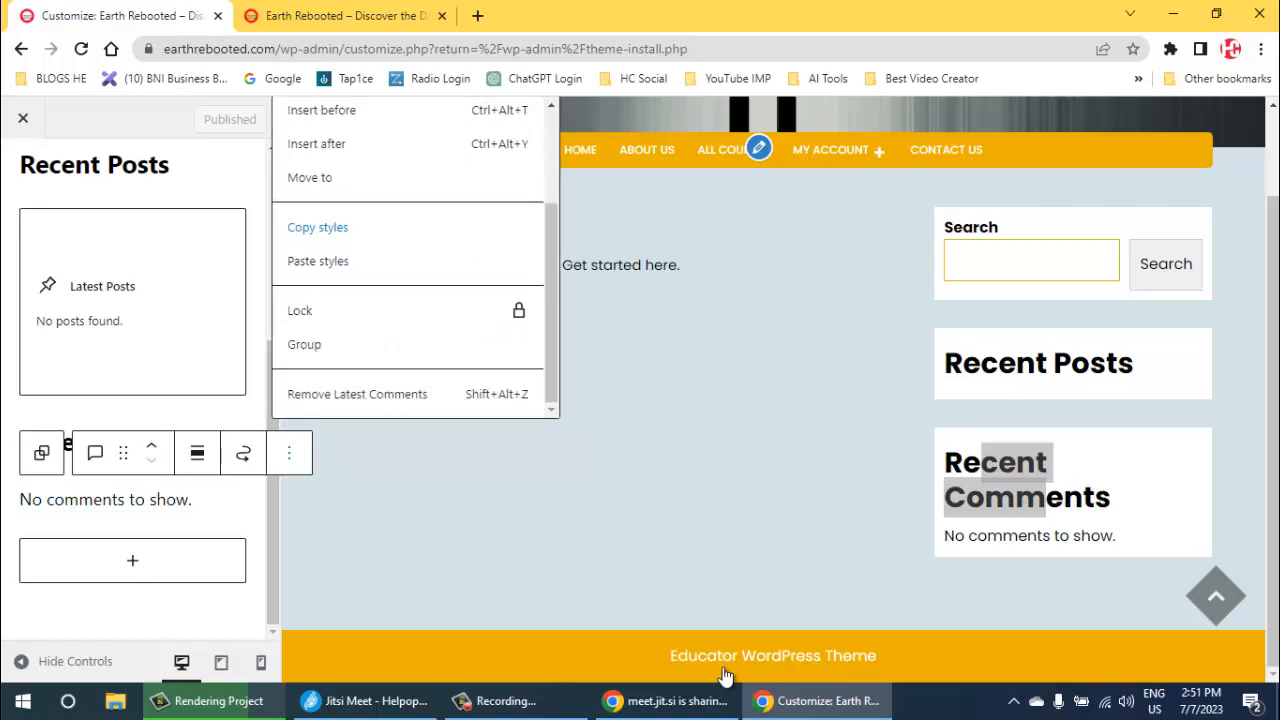
key(Down)
key(Down)
key(Down)
key(Down)
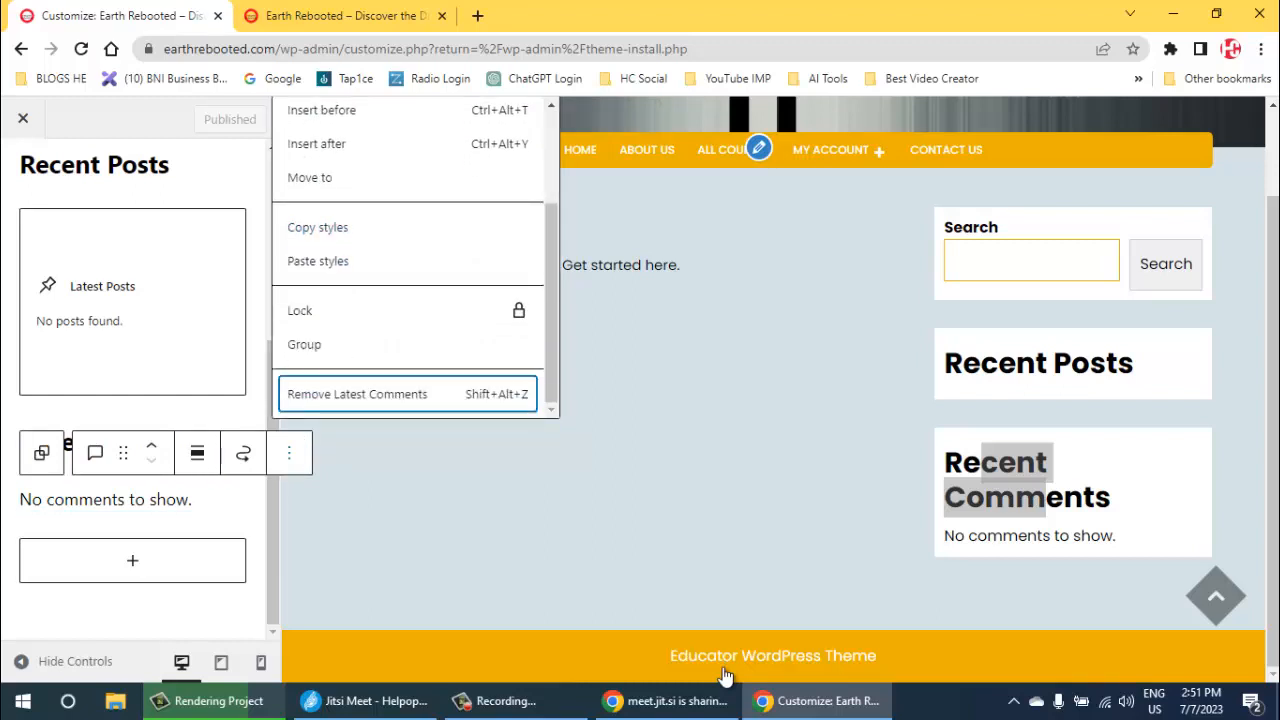
key(Return)
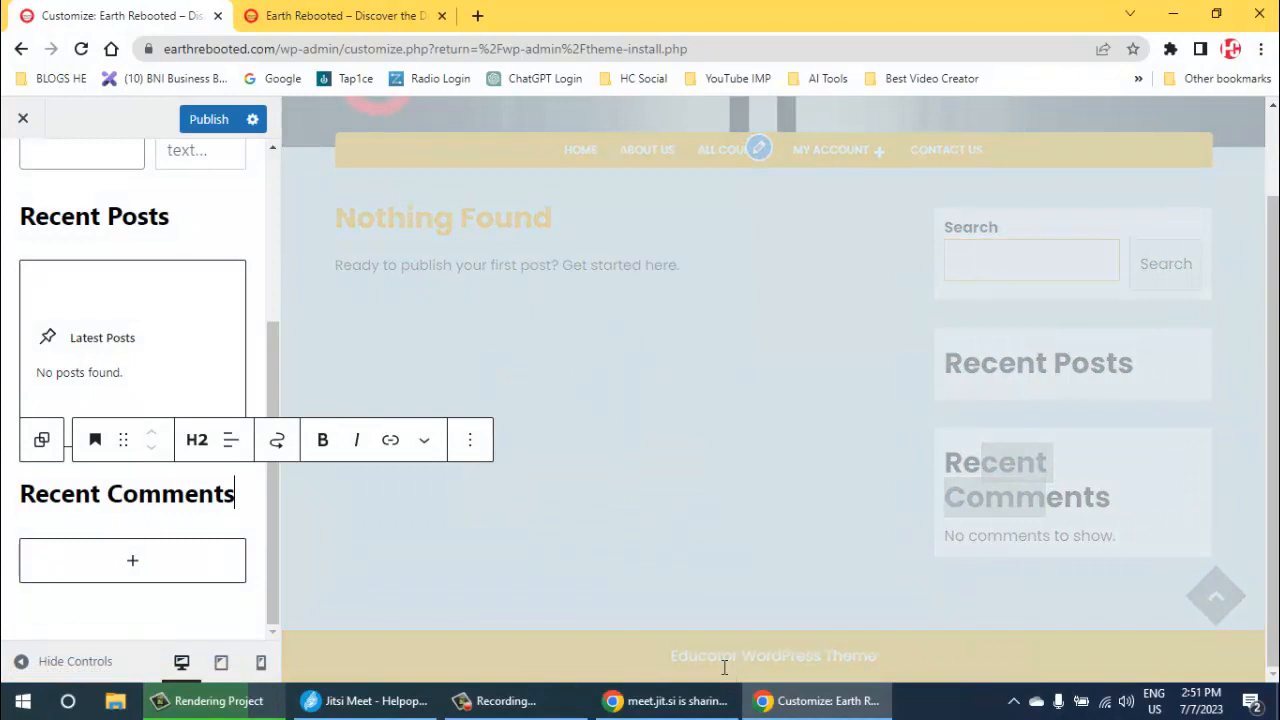
- Remove the Recent Comments heading from the Blog Sidebar and publish the widget changes
key(Left)
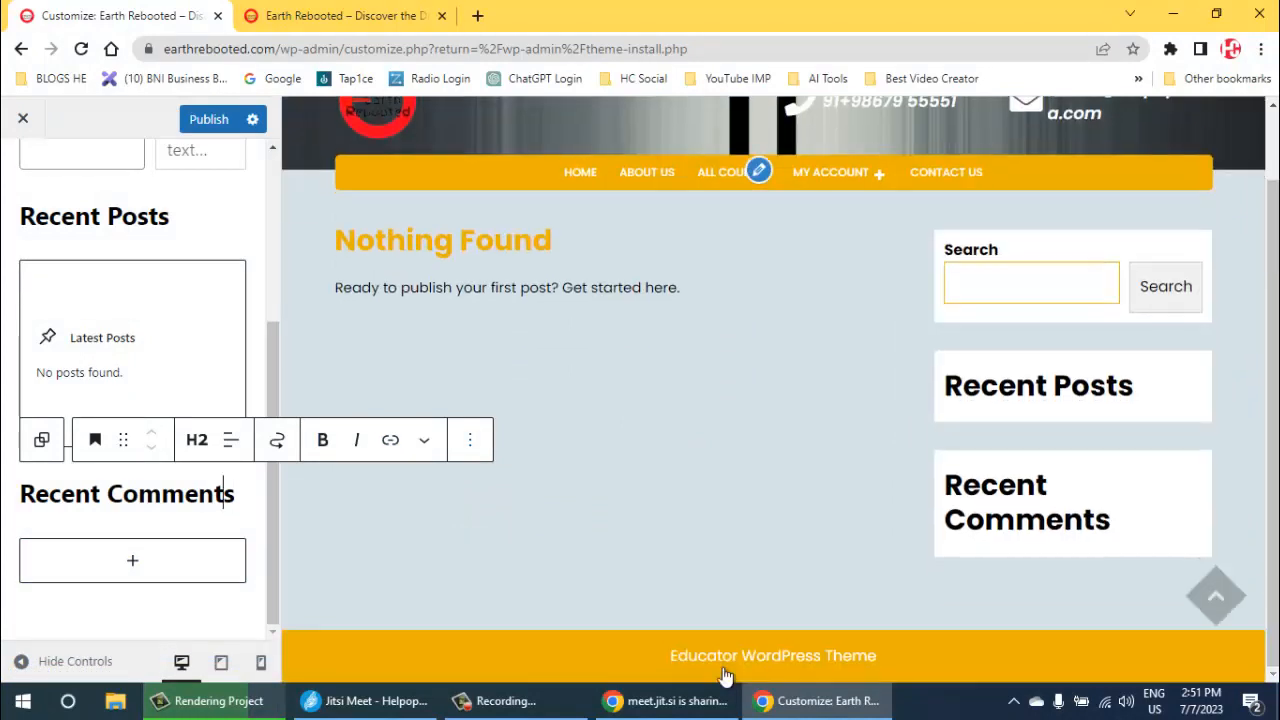
click(470, 440)
scroll(595, 260, down, 3)
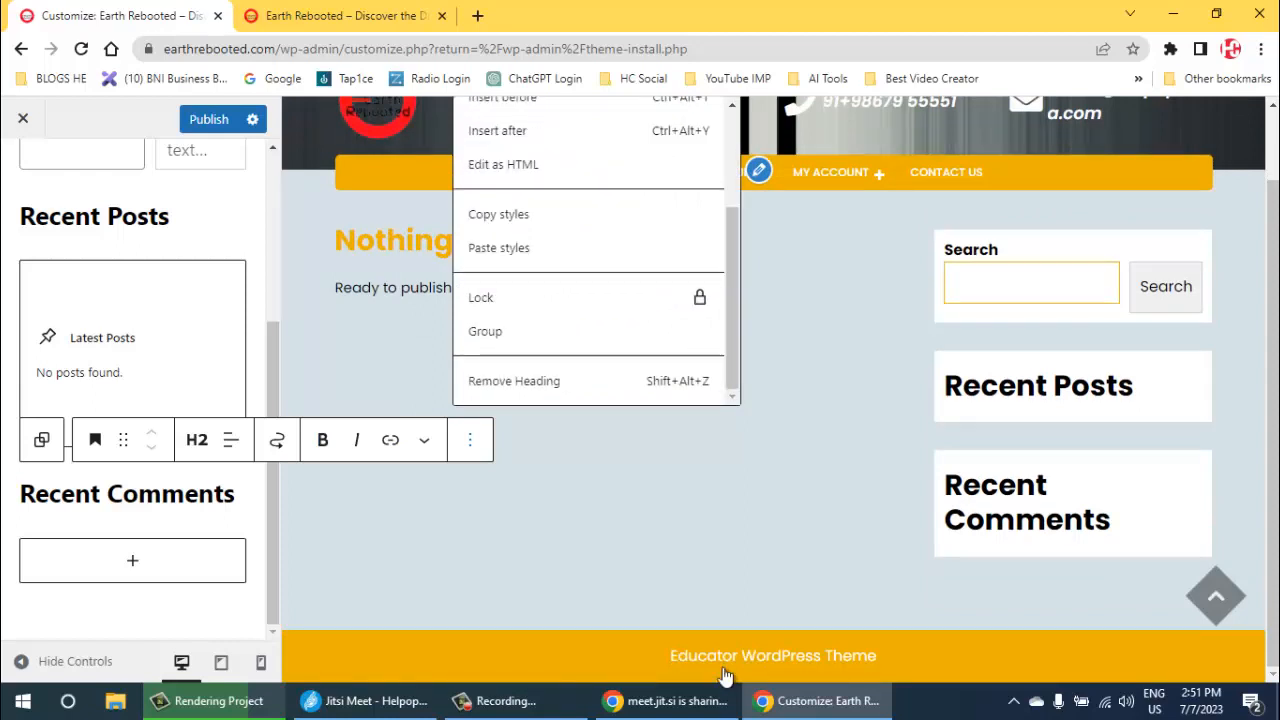
key(shift+alt+z)
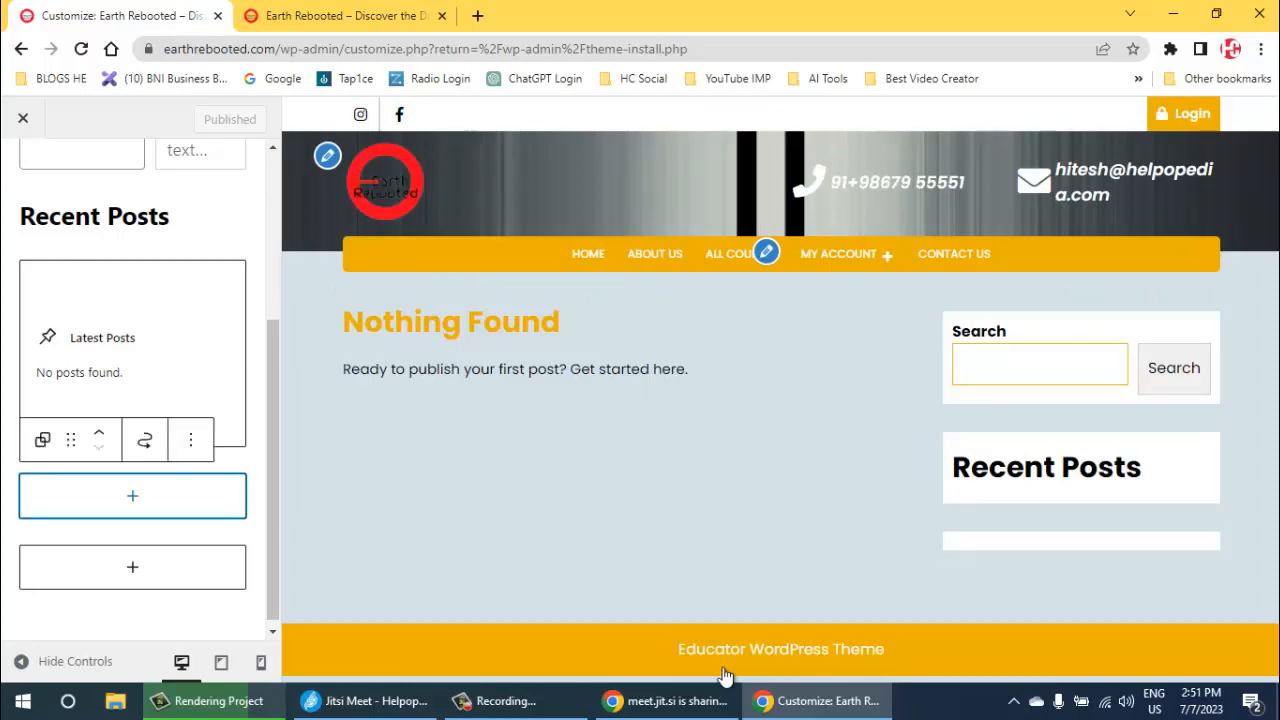
- Close the Customizer to return to Add Themes and look through the popular themes
key(Return)
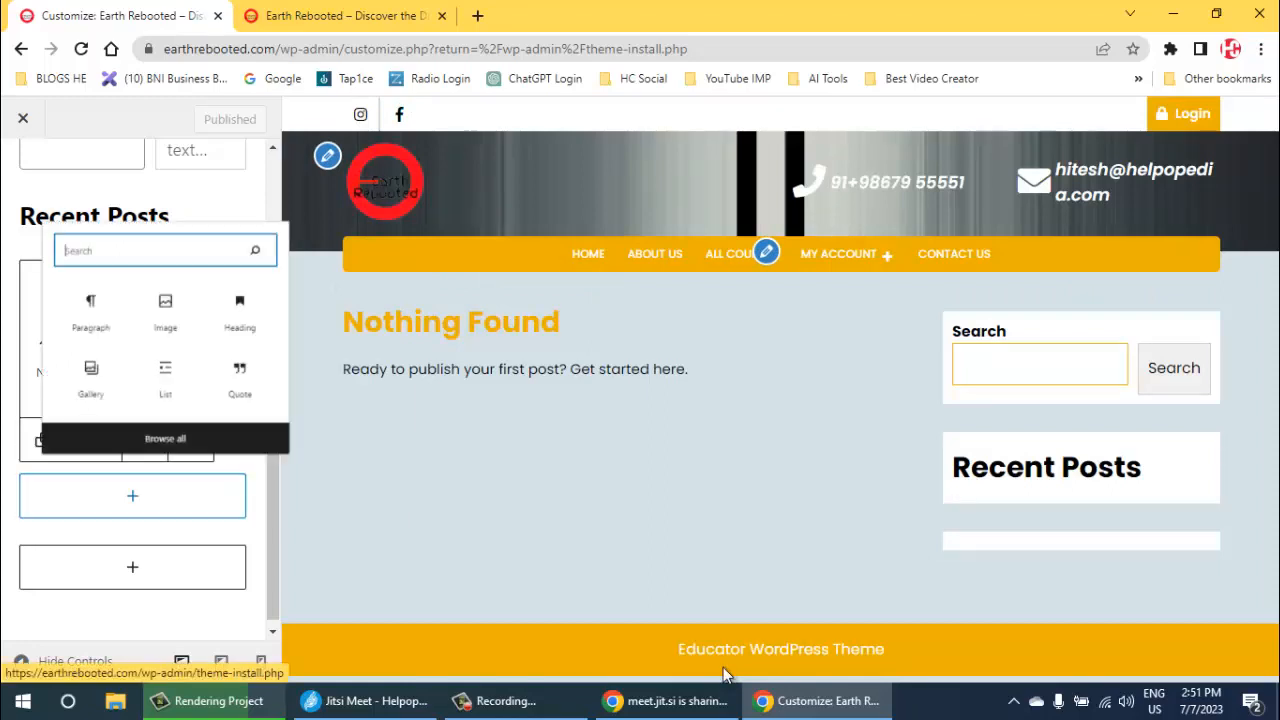
key(Return)
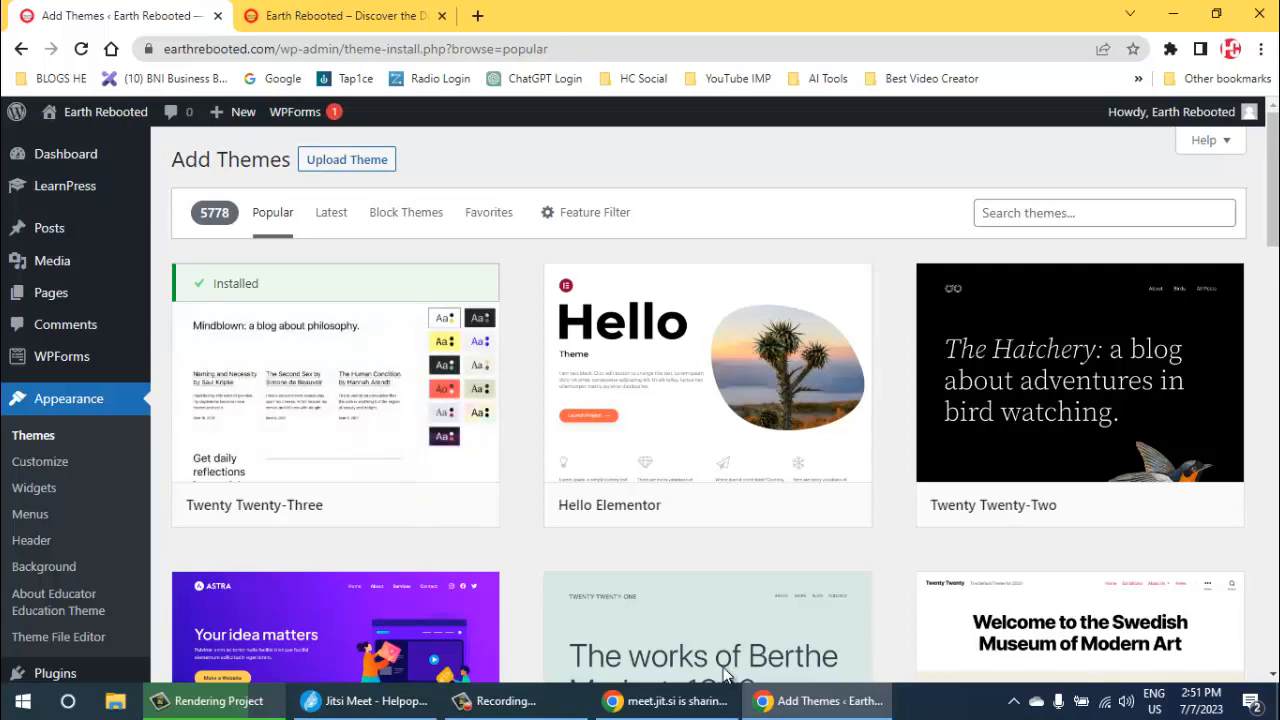
scroll(726, 676, down, 6)
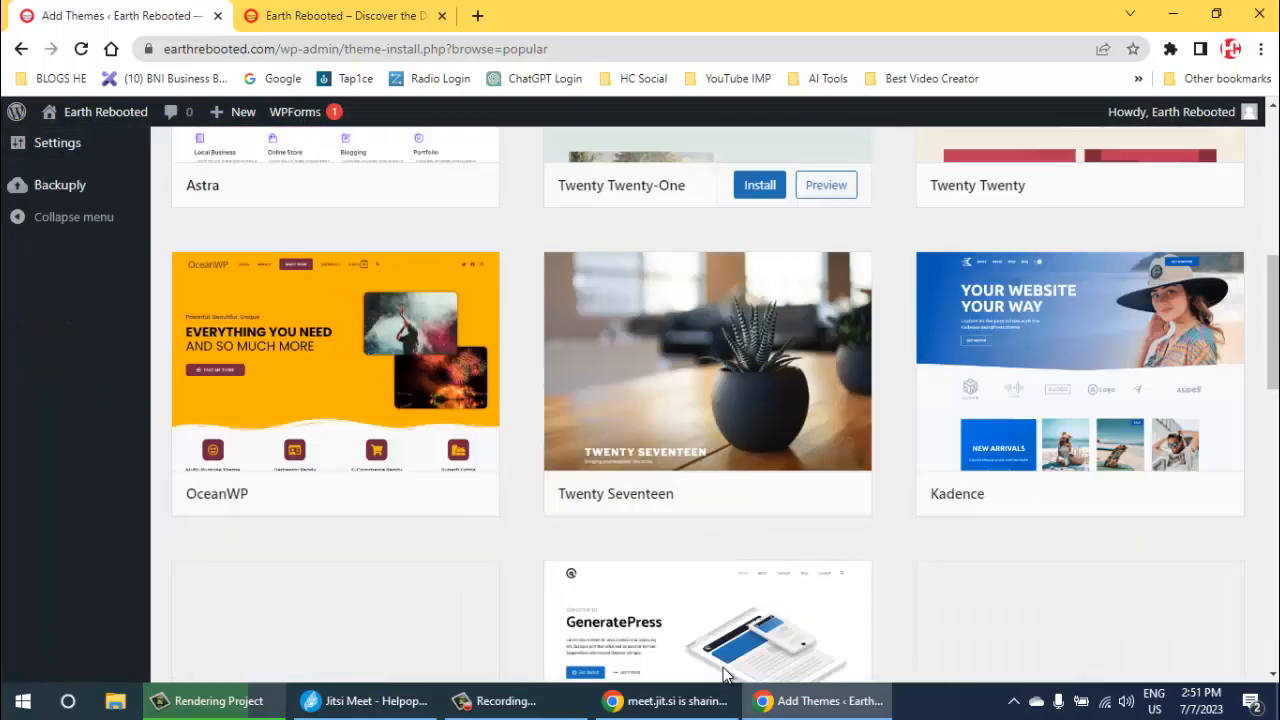
- Search the theme directory for "colormag"
scroll(726, 676, down, 5)
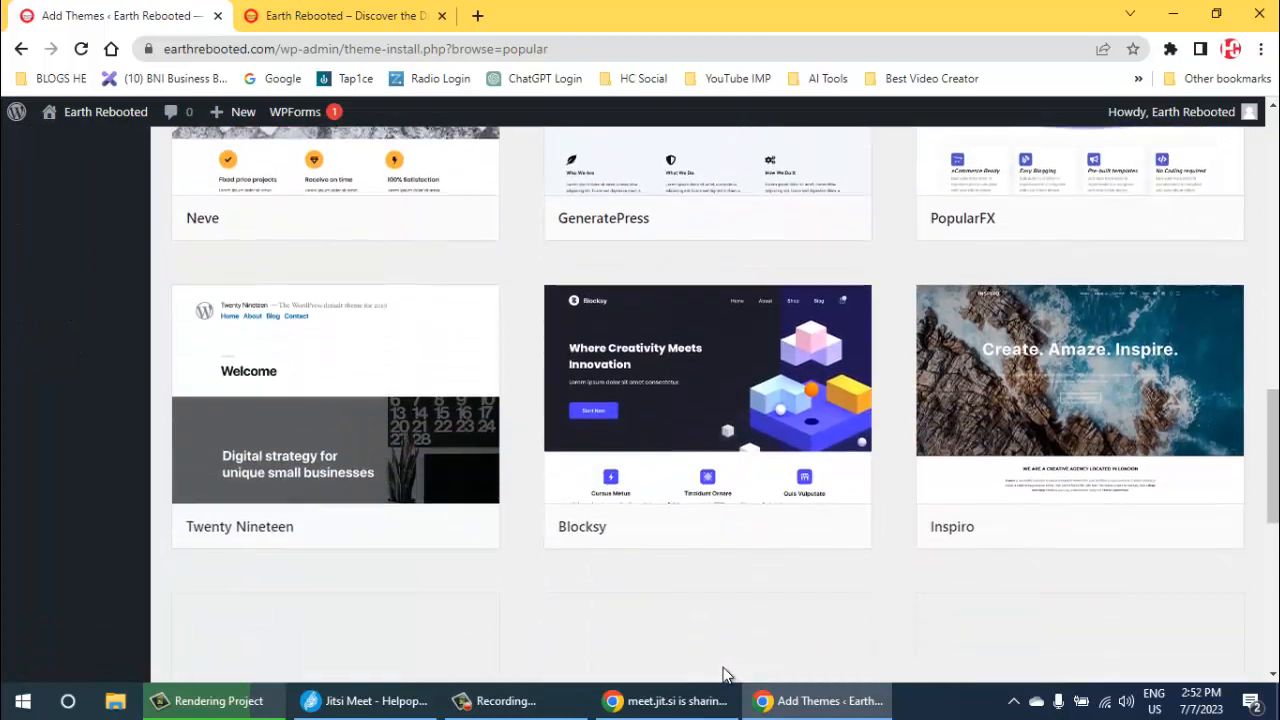
scroll(726, 676, up, 12)
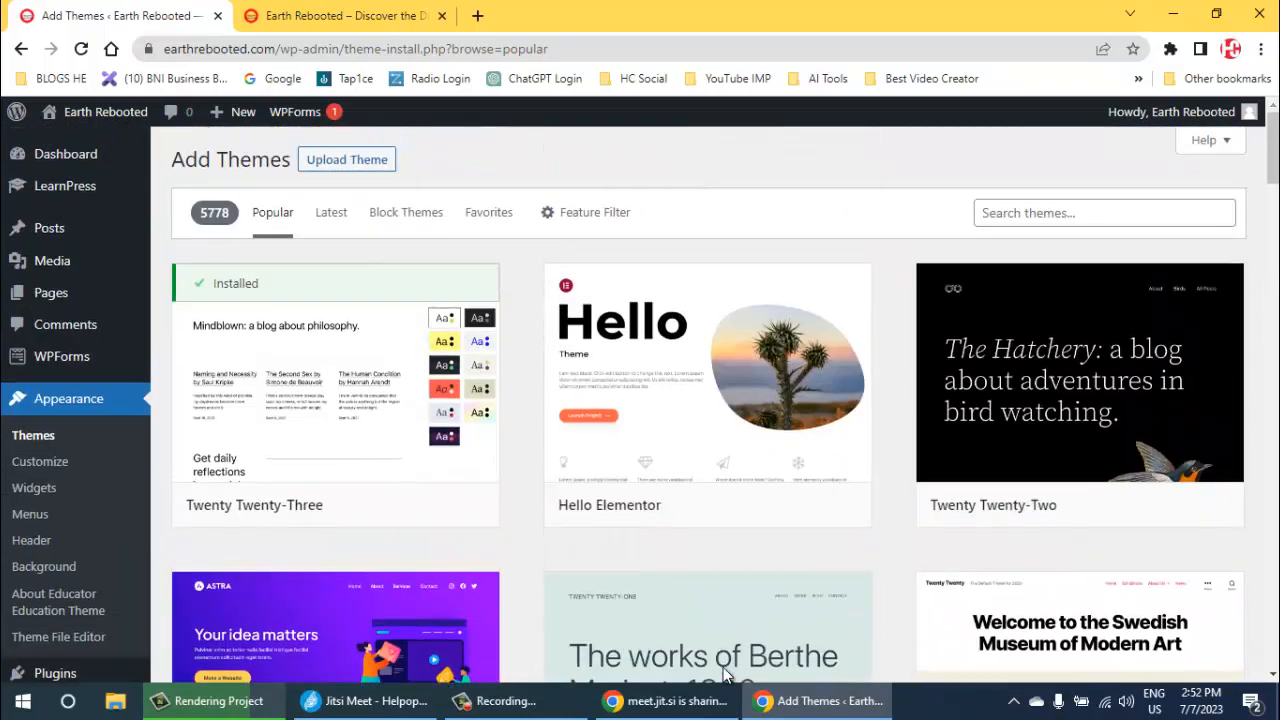
click(1105, 213)
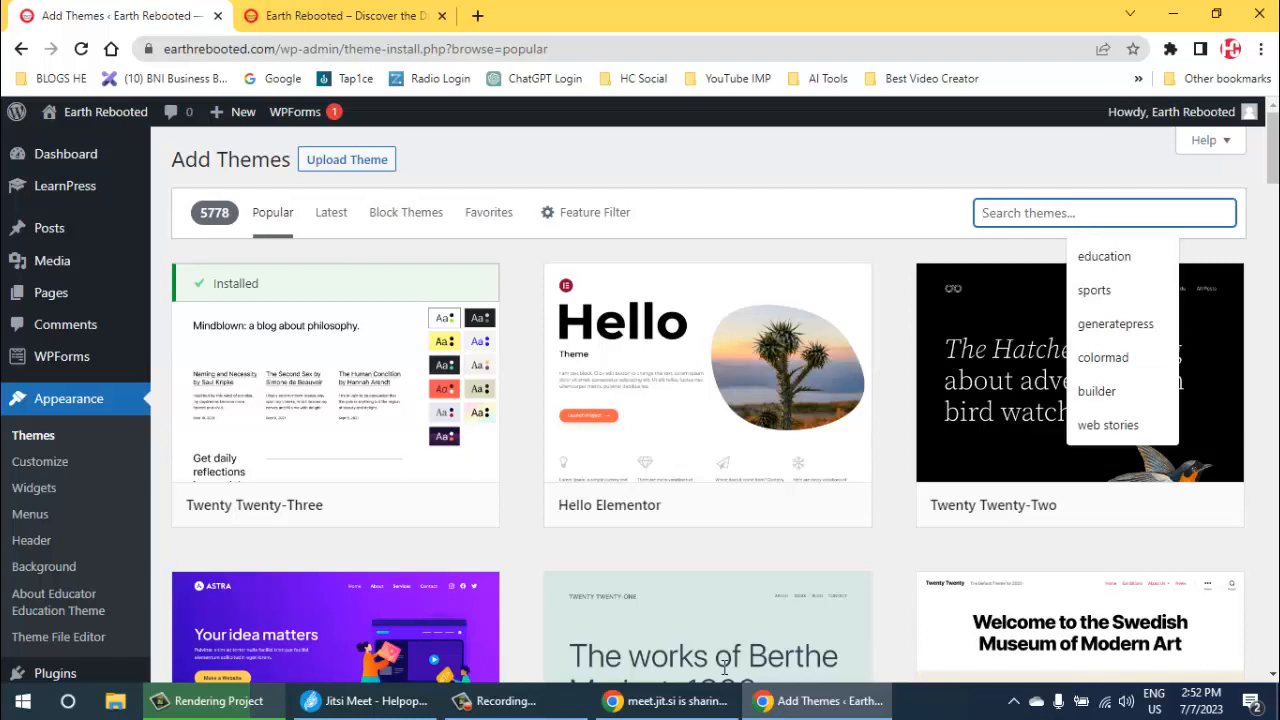
text(col)
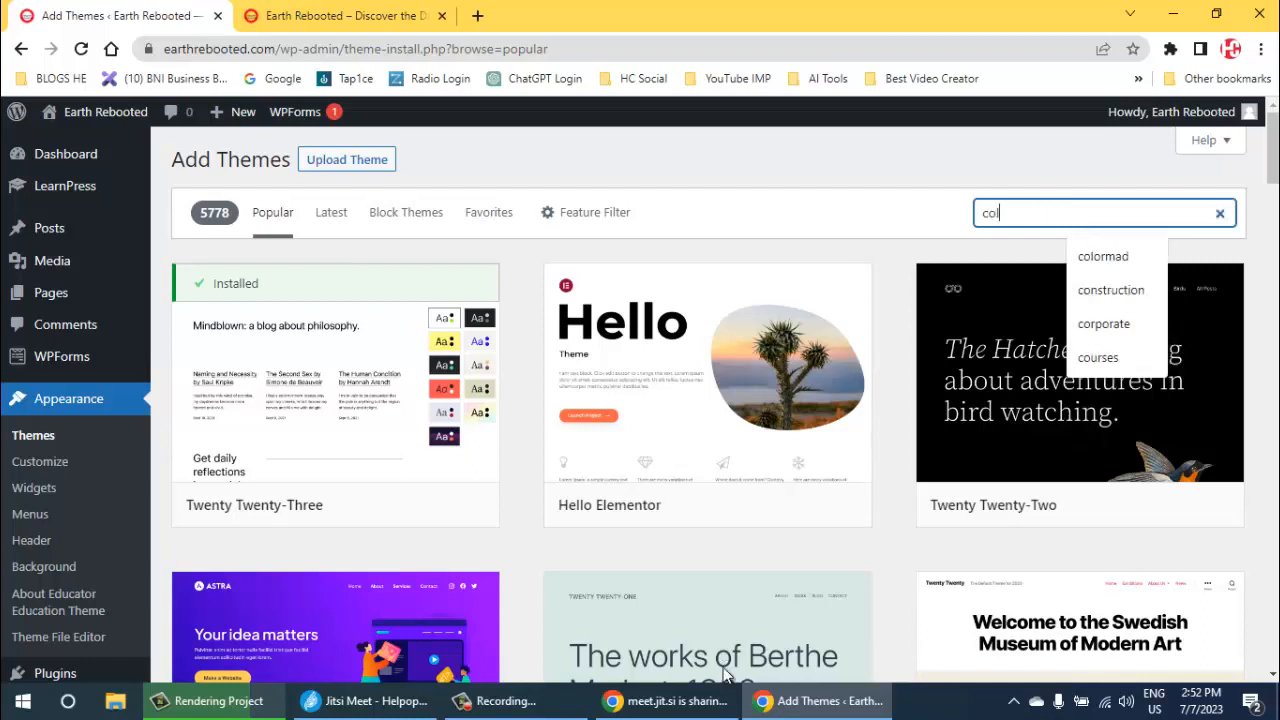
text(or)
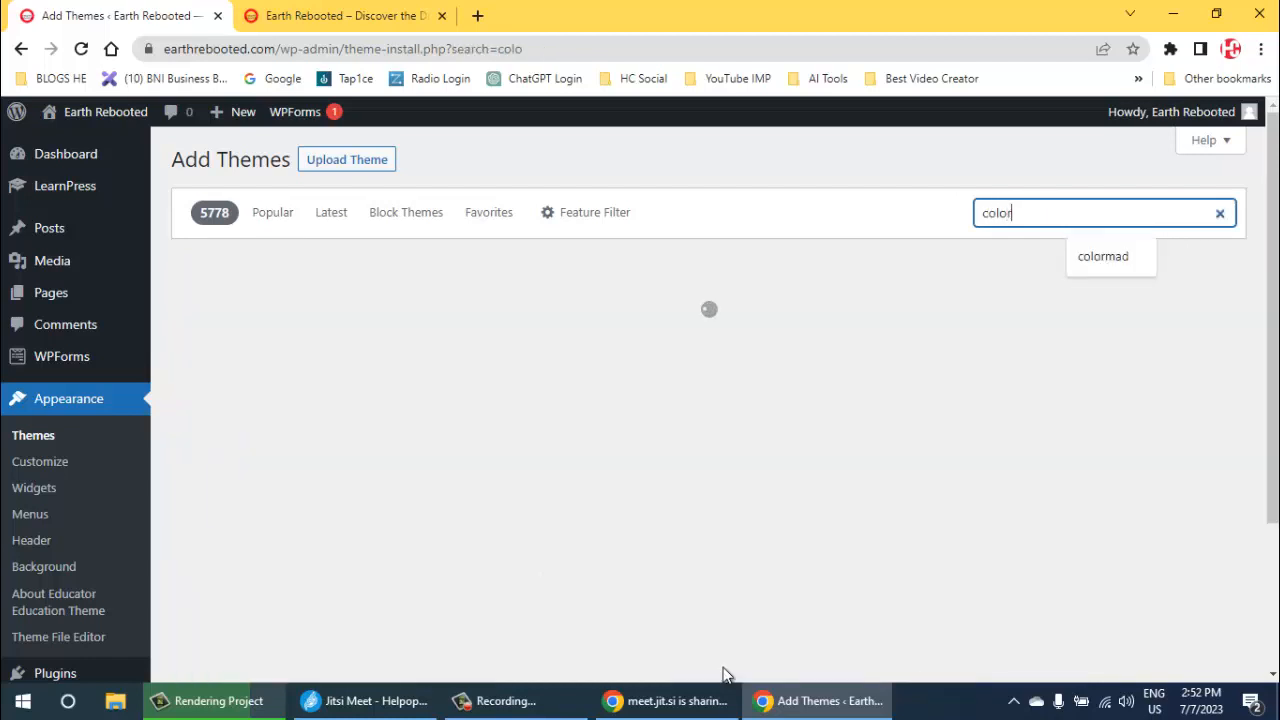
text(mag)
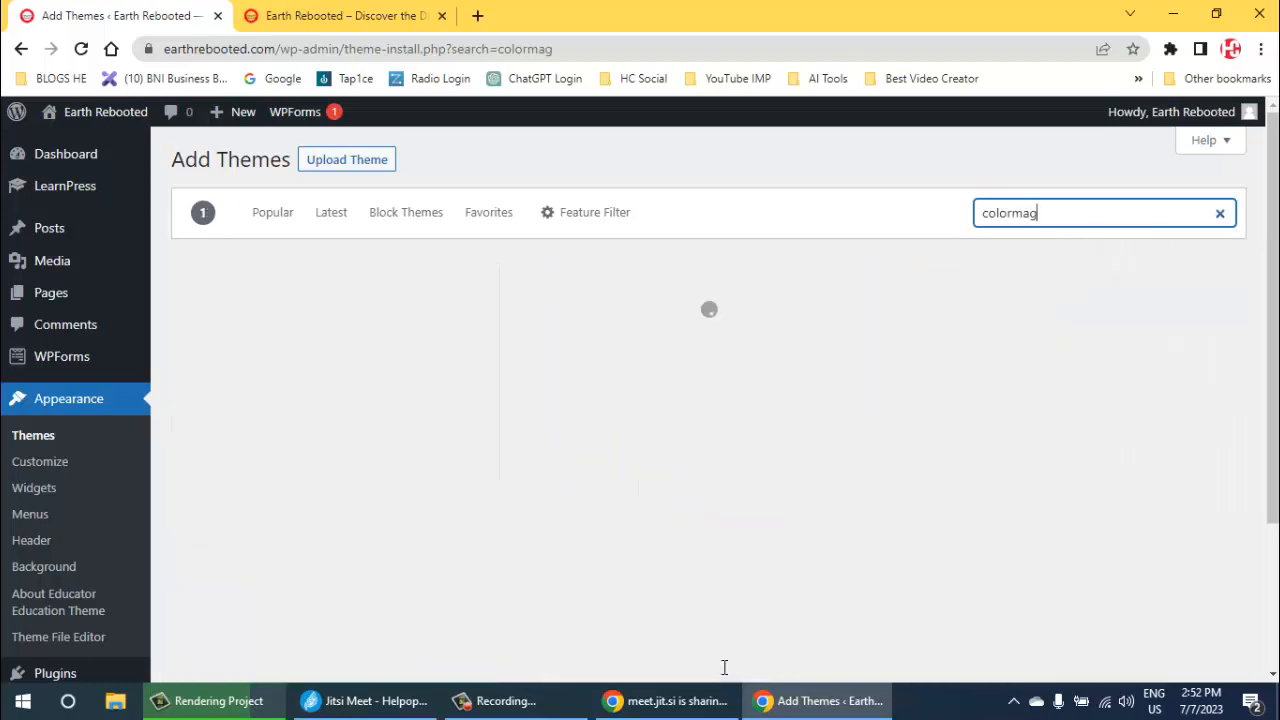
- Install the ColorMag theme and activate it on the site
mouse_move(346, 400)
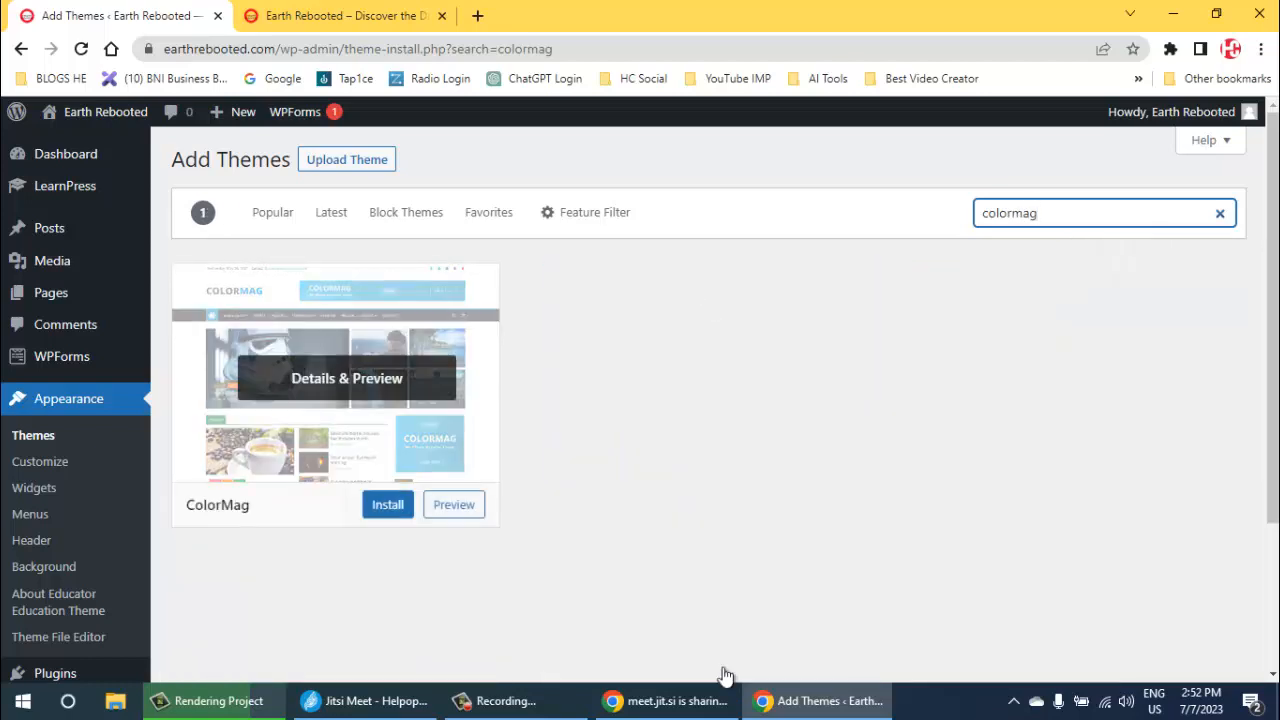
click(388, 504)
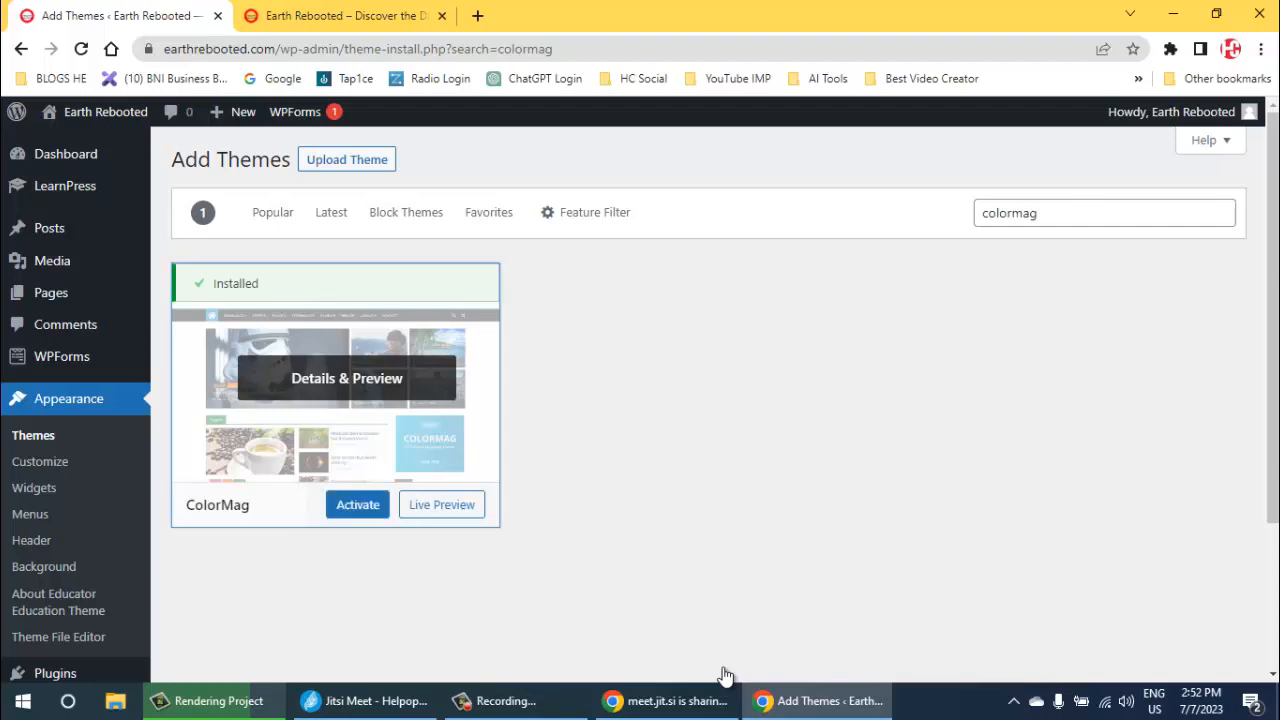
click(357, 505)
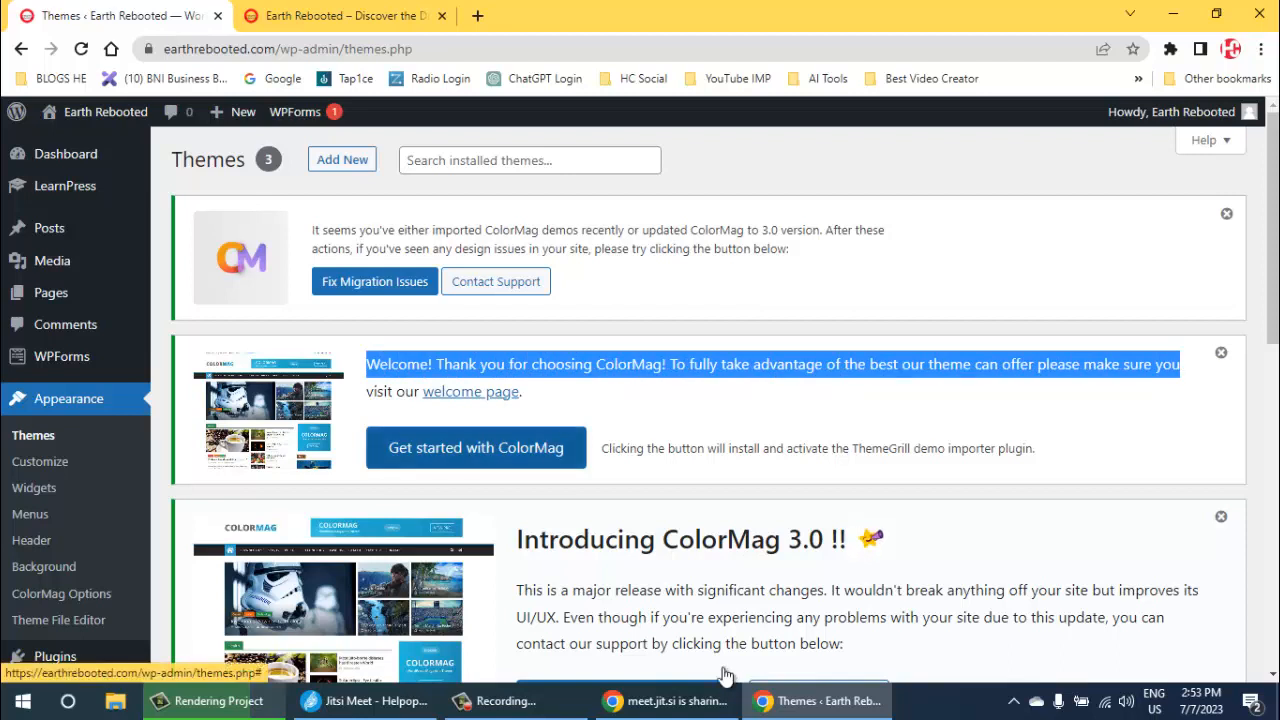
- Get started with ColorMag by installing its demo importer, and confirm the import of the Main demo
key(Return)
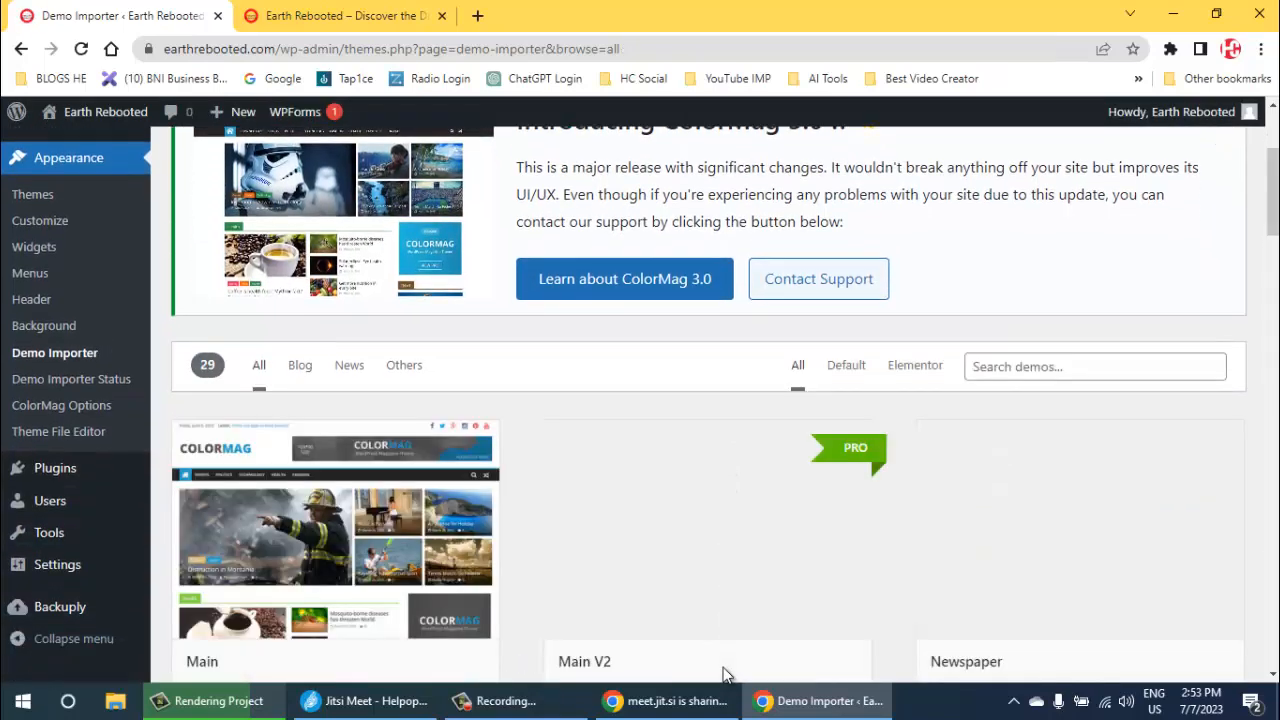
scroll(725, 676, down, 1)
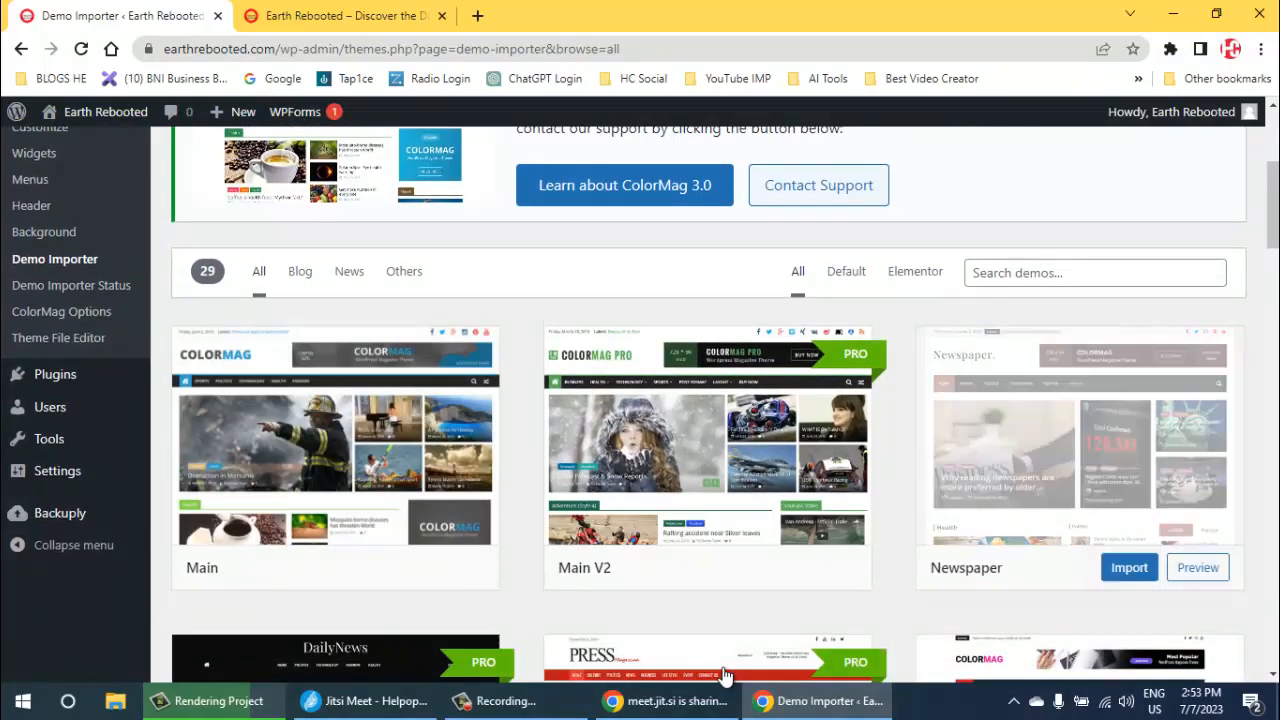
scroll(725, 676, down, 1)
scroll(725, 676, down, 1)
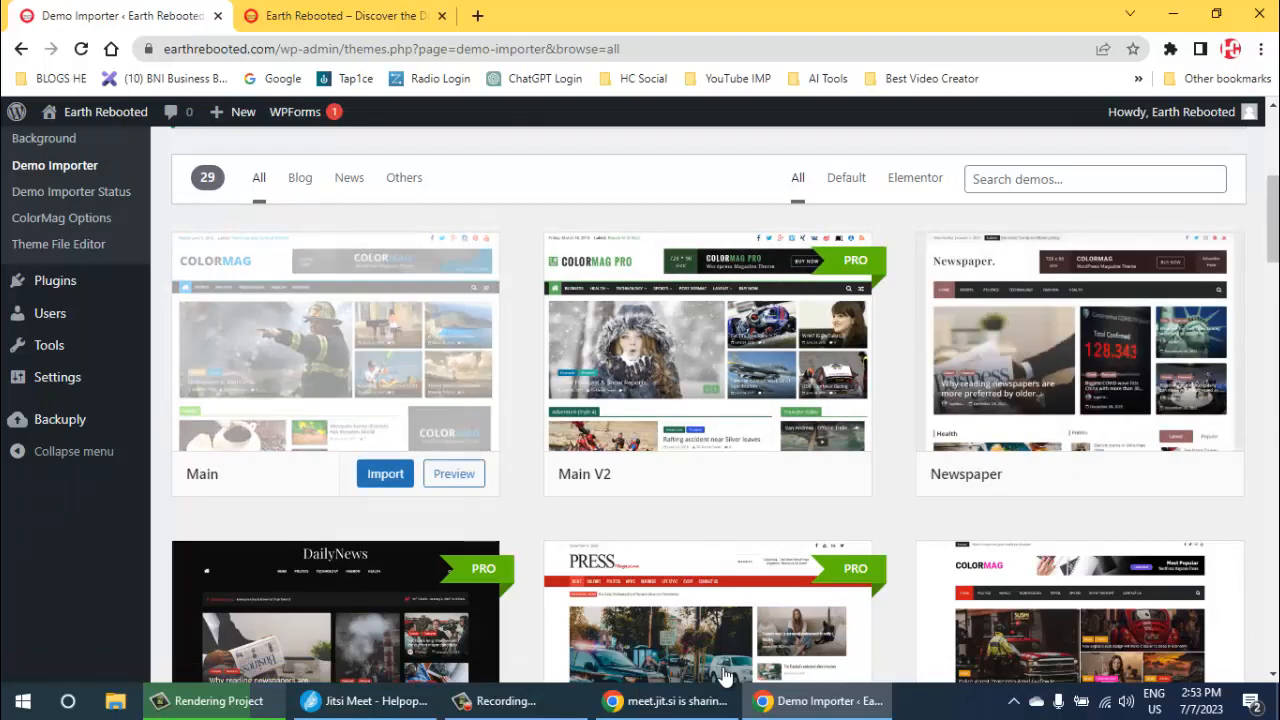
click(385, 474)
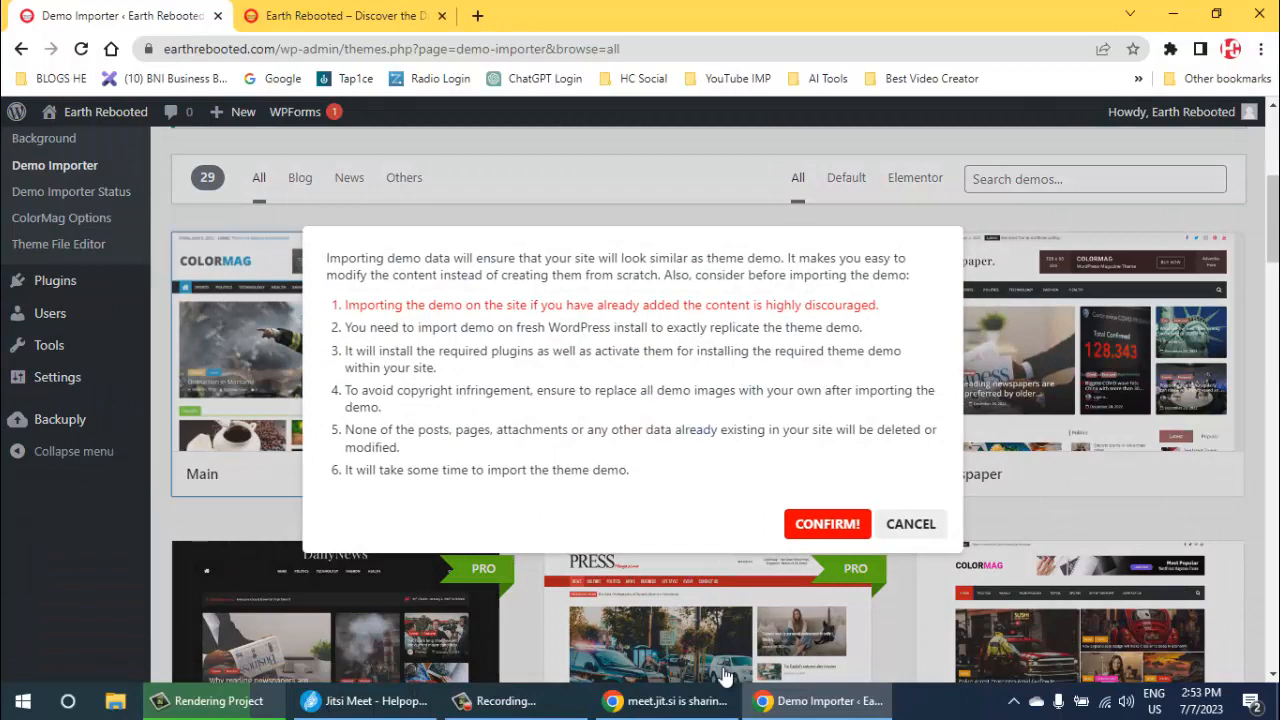
click(827, 524)
- Reload the live Earth Rebooted homepage and examine its header, menu, sidebar and footer under the ColorMag theme
click(340, 15)
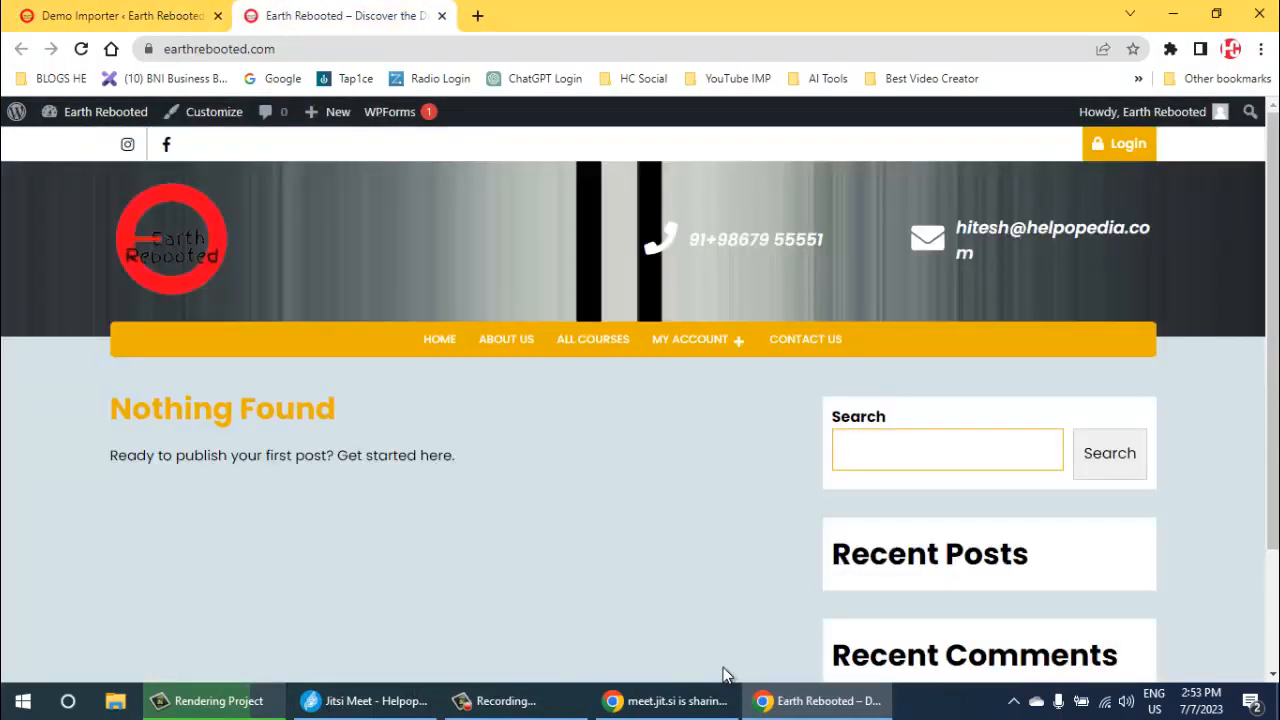
click(81, 49)
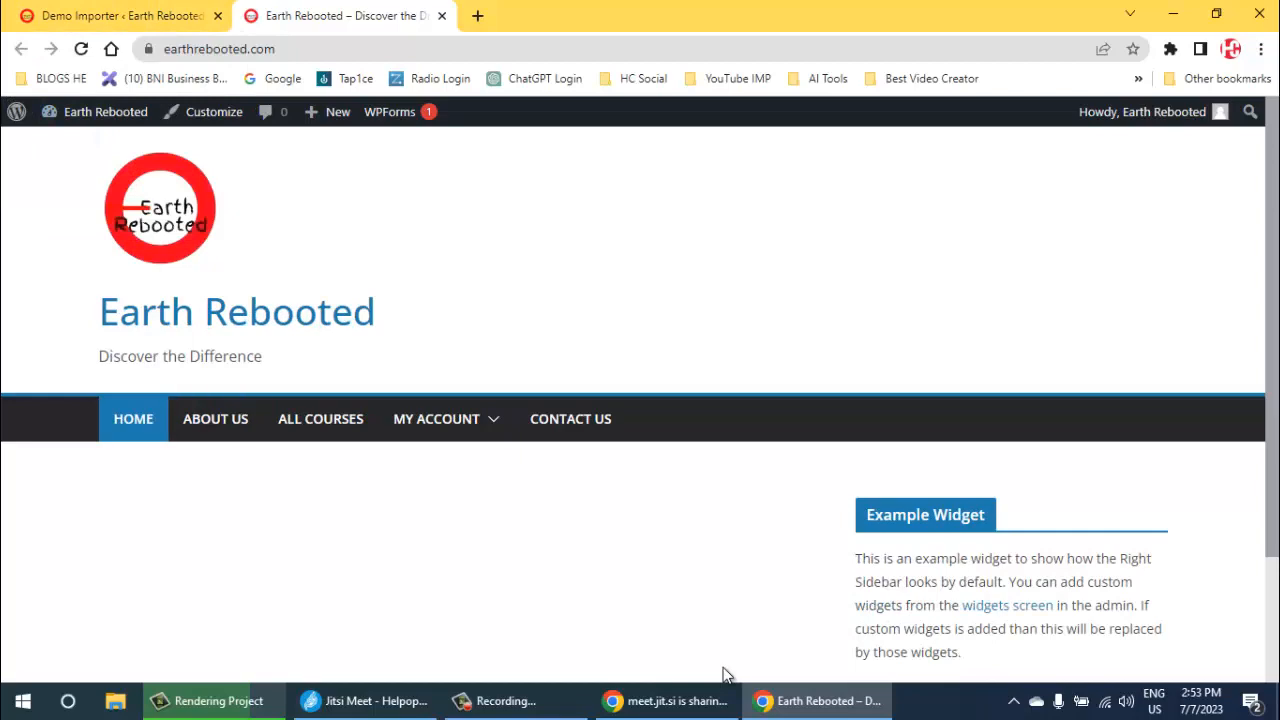
key(ctrl+shift+Tab)
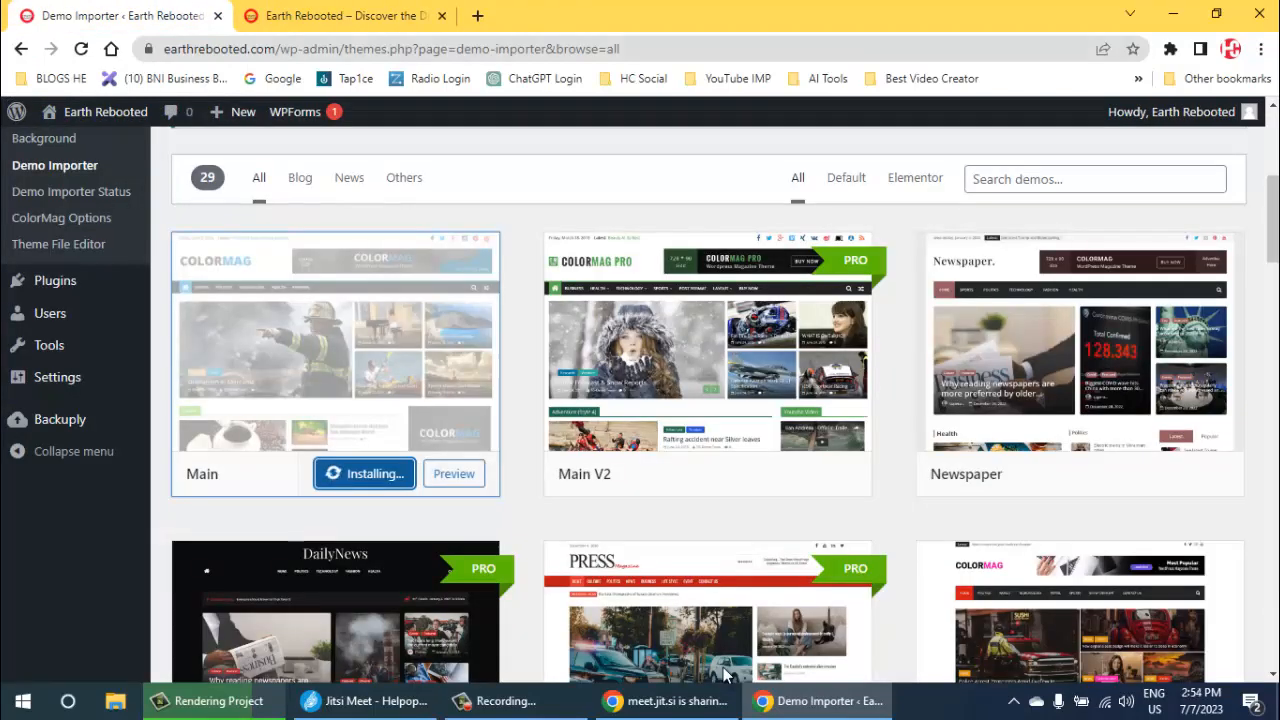
key(ctrl+Tab)
key(Tab)
key(Tab)
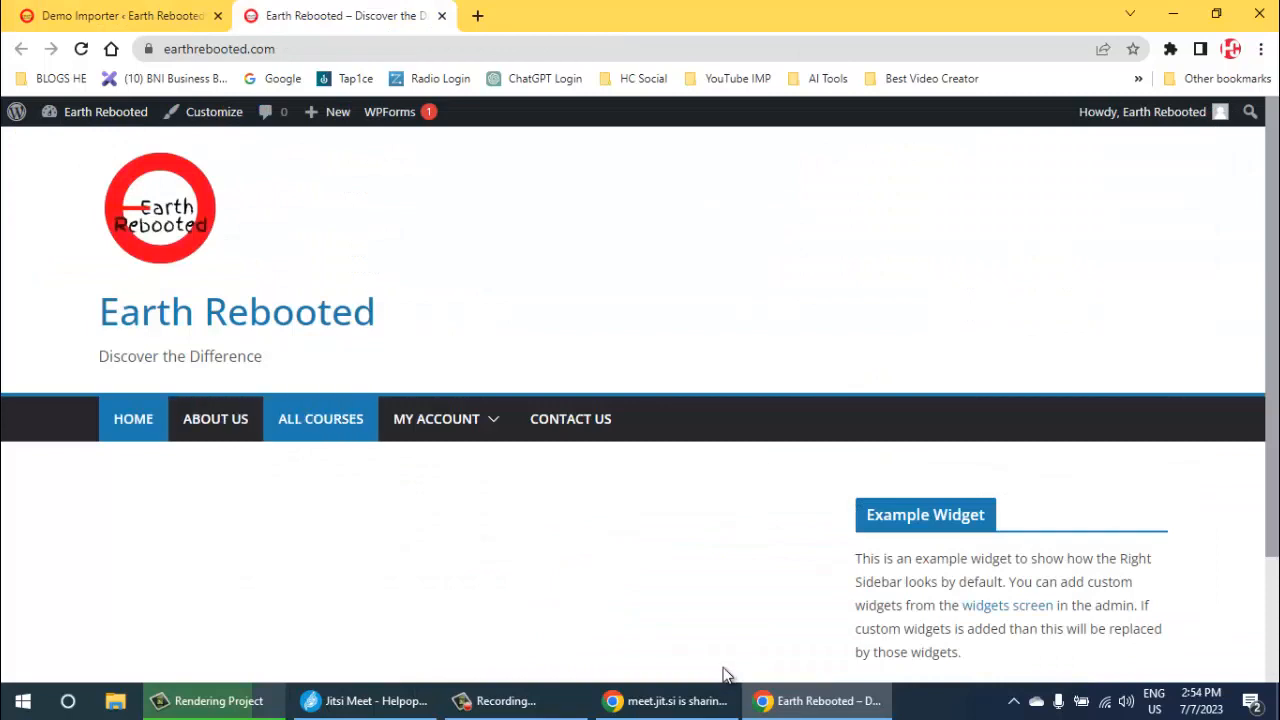
key(Tab)
key(Tab)
key(shift+Tab)
key(shift+Tab)
key(shift+Tab)
key(shift+Tab)
key(shift+Tab)
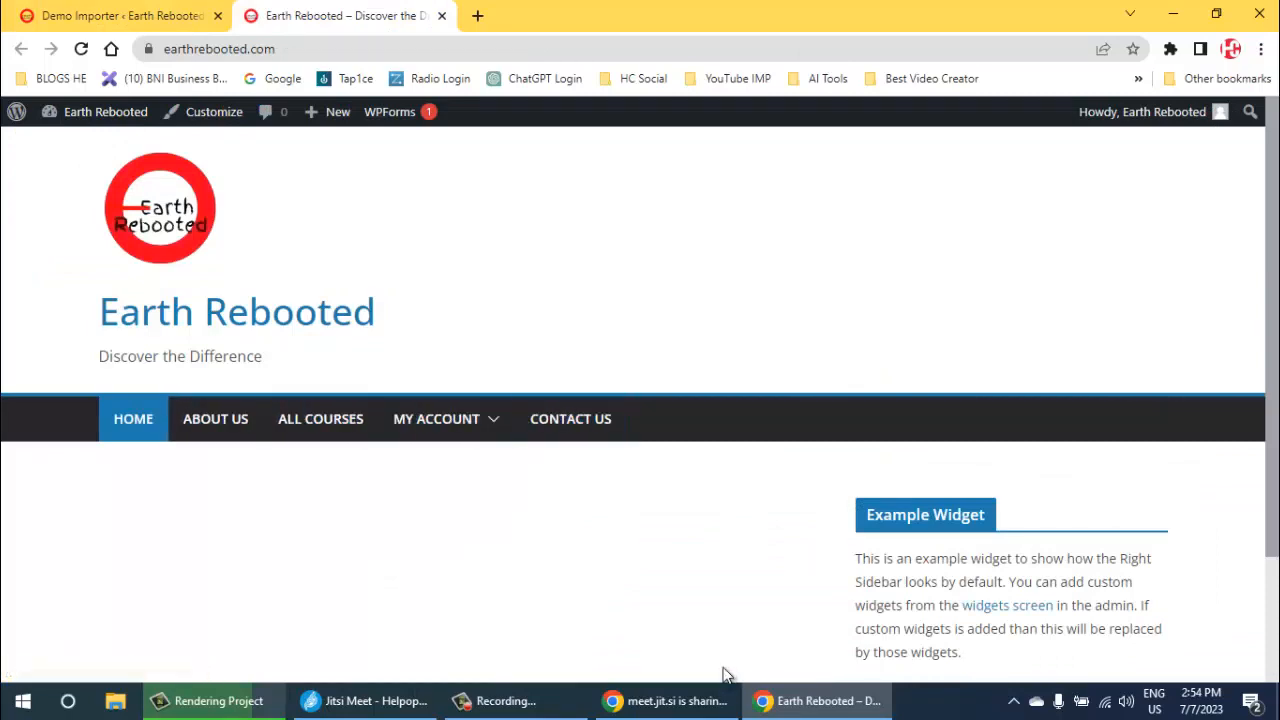
scroll(725, 675, down, 2)
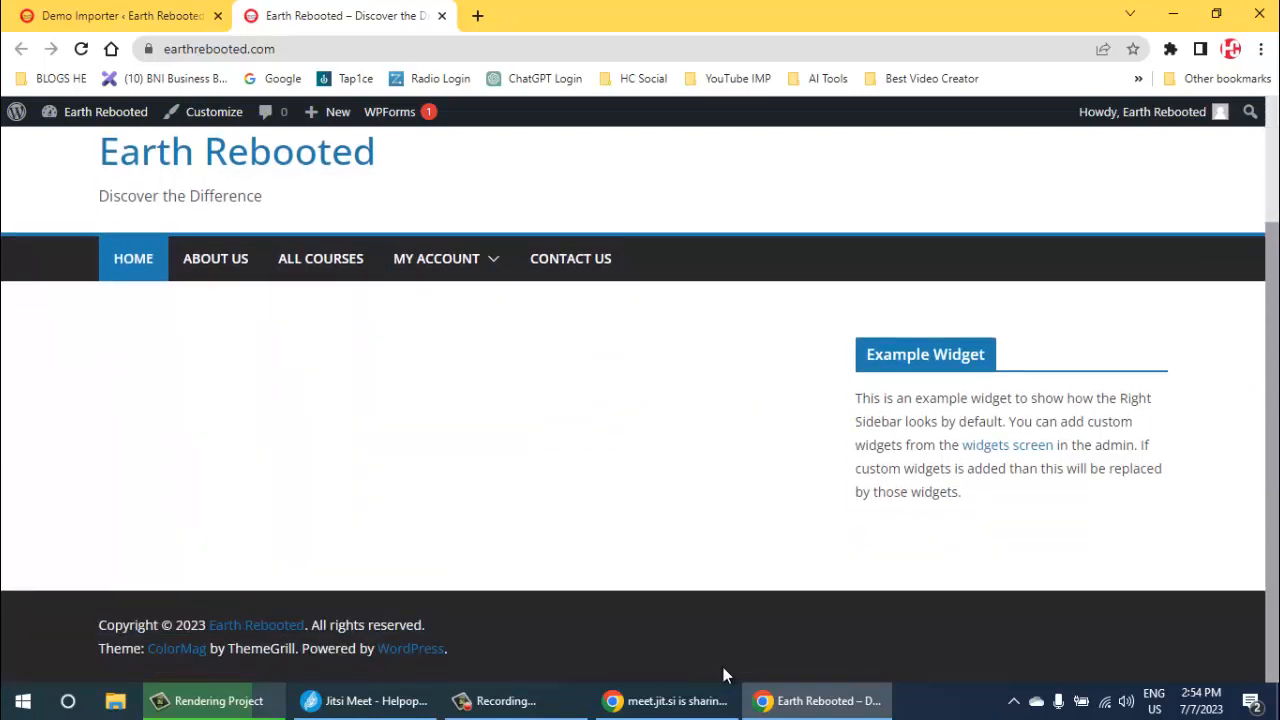
- Return to the Demo Importer and check the import progress of the Main demo
key(ctrl+shift+Tab)
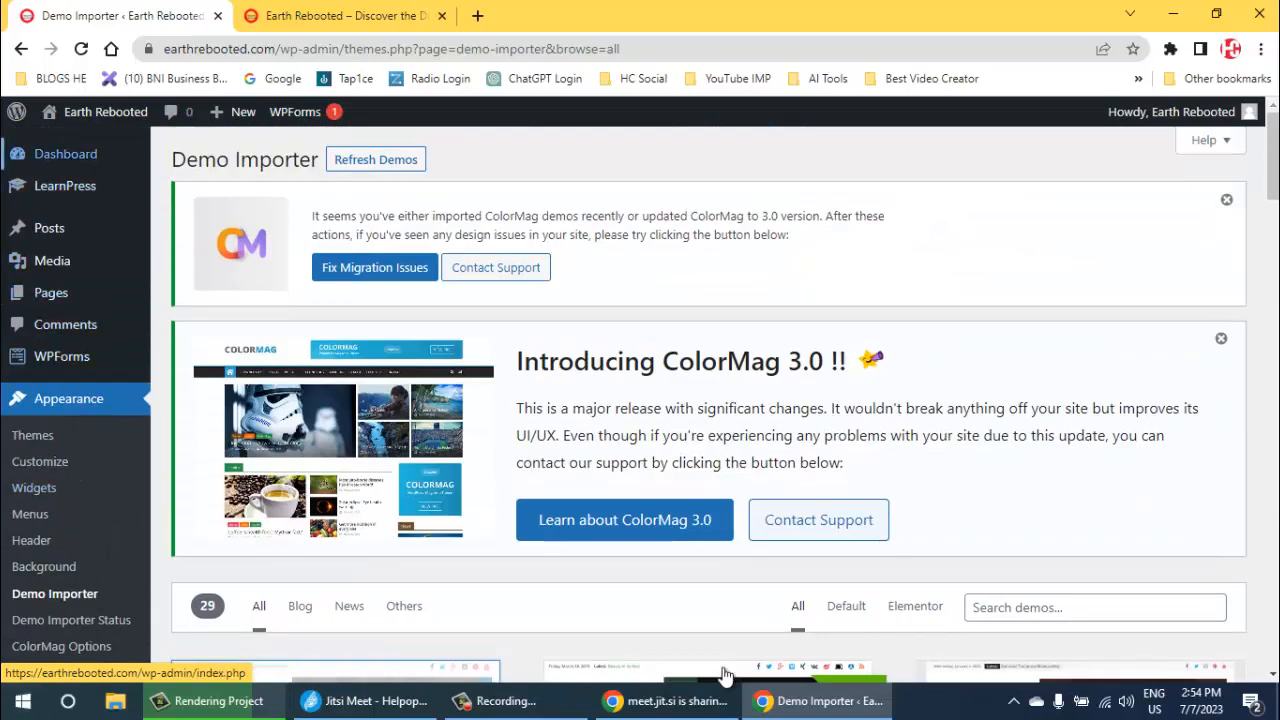
mouse_move(66, 154)
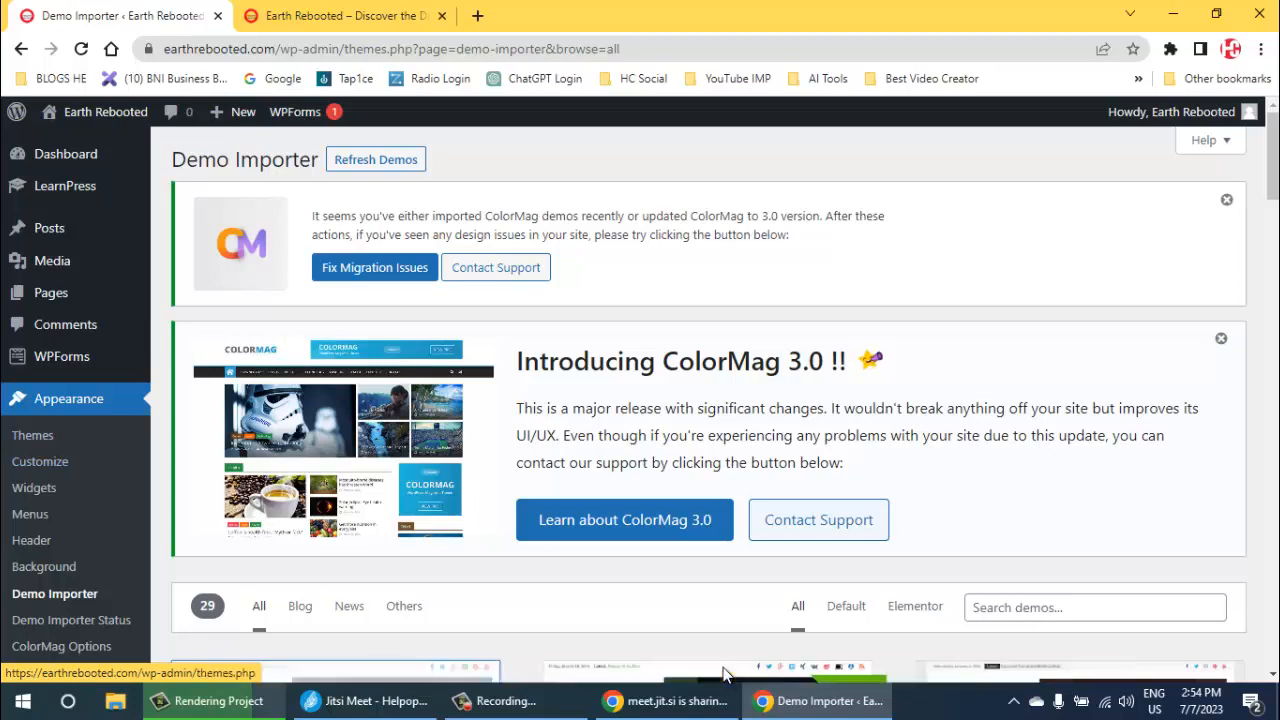
scroll(726, 676, down, 5)
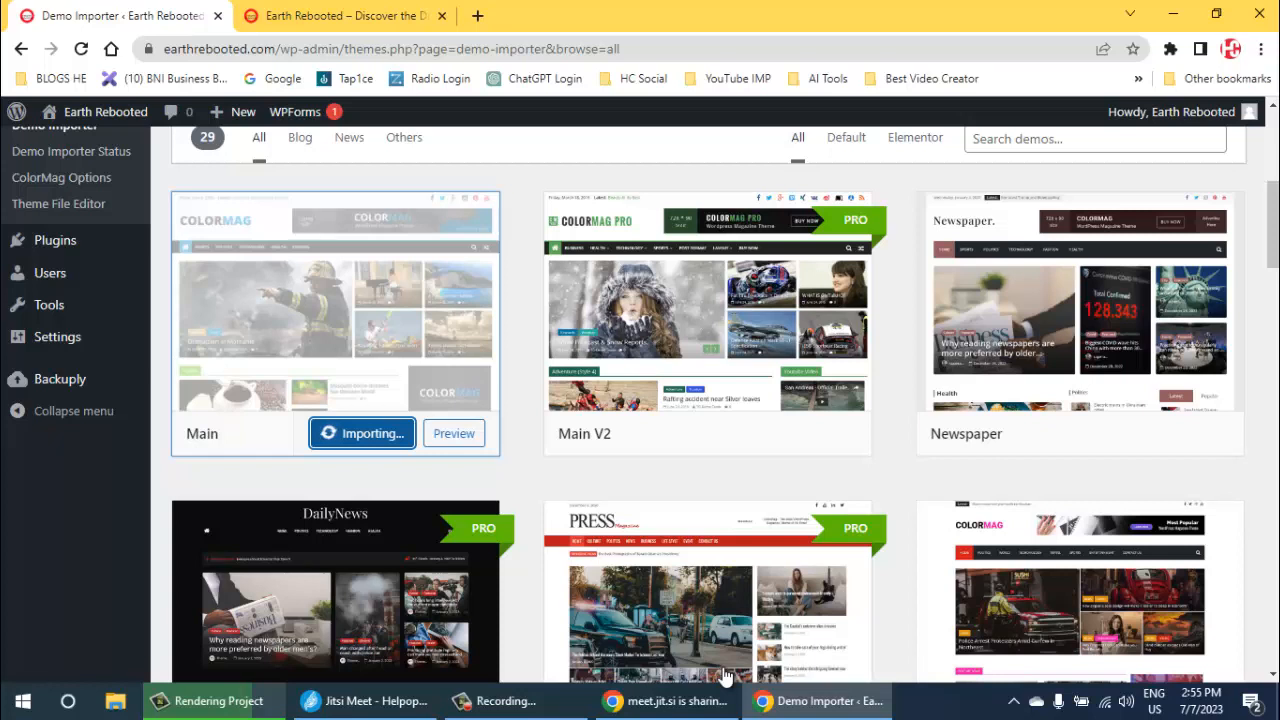
scroll(725, 678, down, 1)
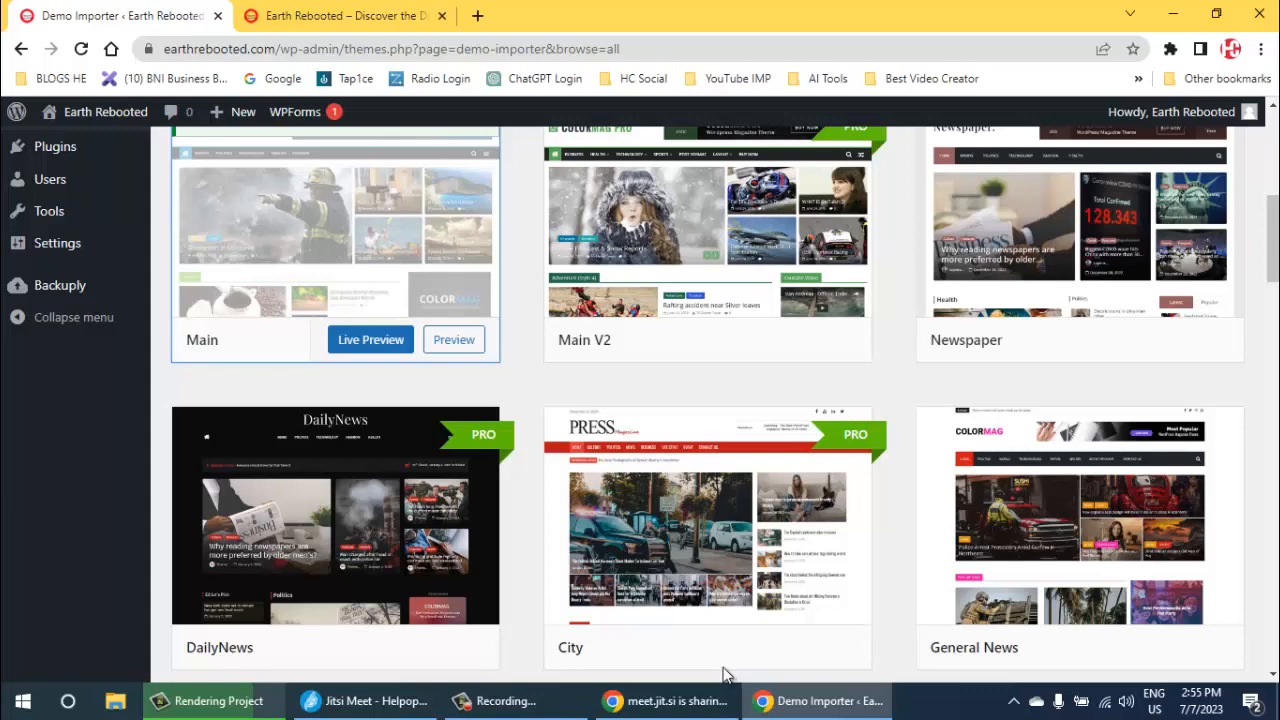
scroll(726, 676, up, 1)
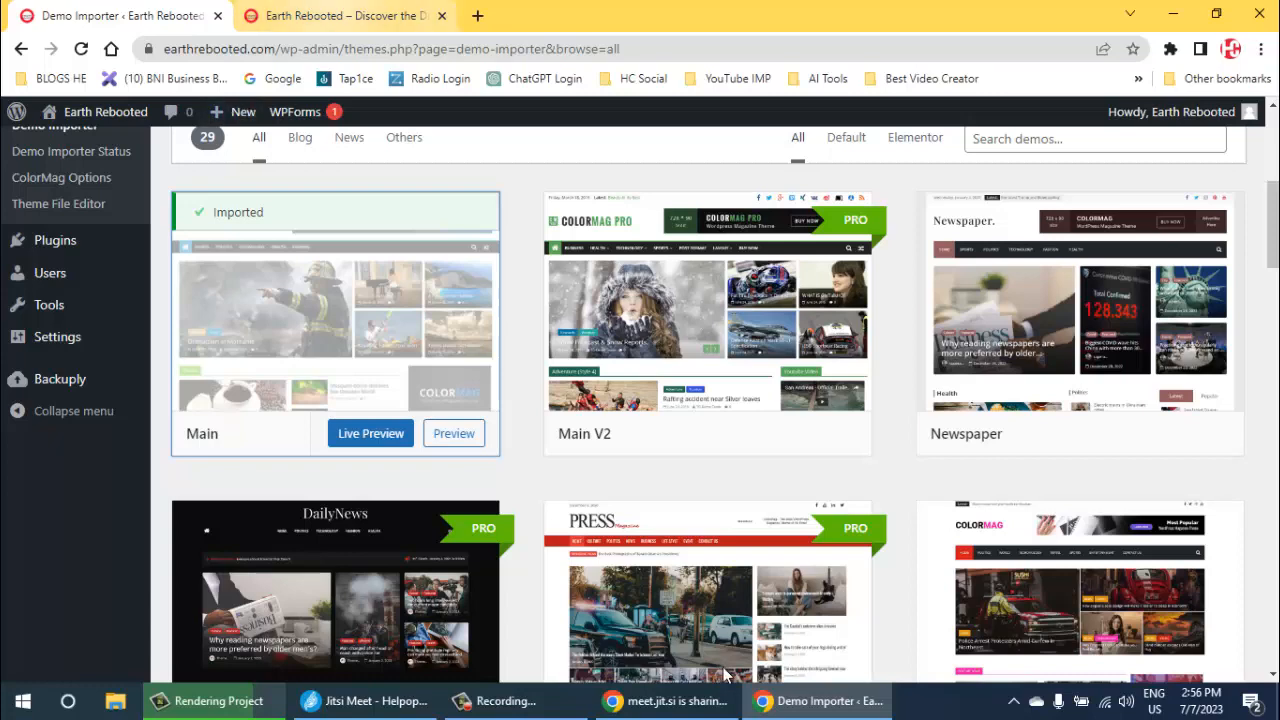
- Reload the live homepage and examine the imported ColorMag demo layout from header to footer
key(ctrl+Tab)
key(F5)
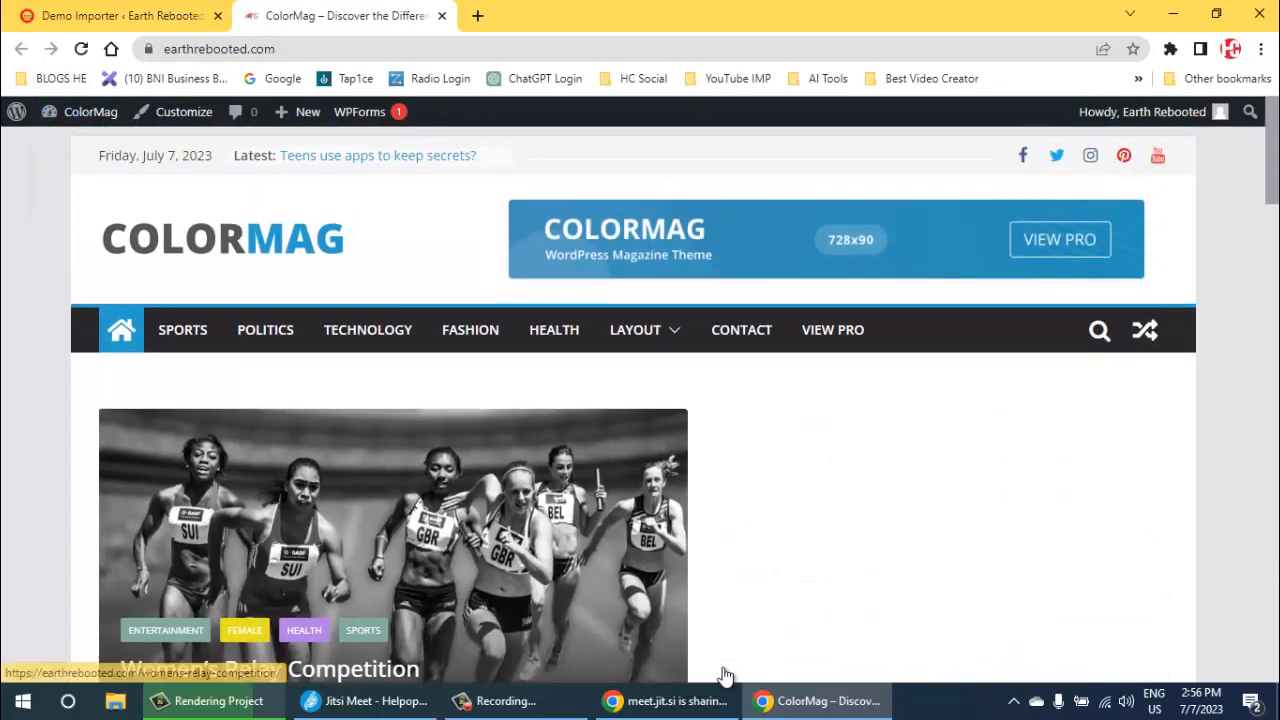
scroll(725, 675, down, 2)
scroll(725, 675, down, 5)
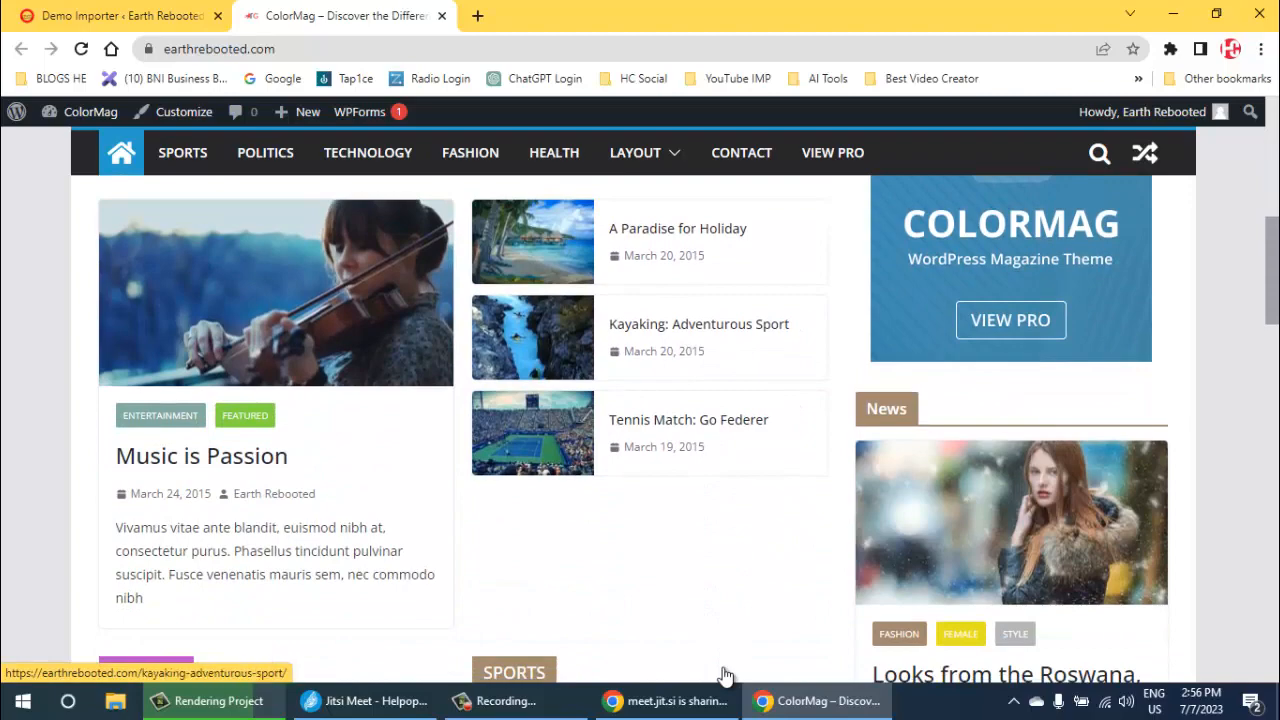
scroll(725, 675, down, 2)
scroll(725, 675, down, 2)
scroll(725, 675, down, 12)
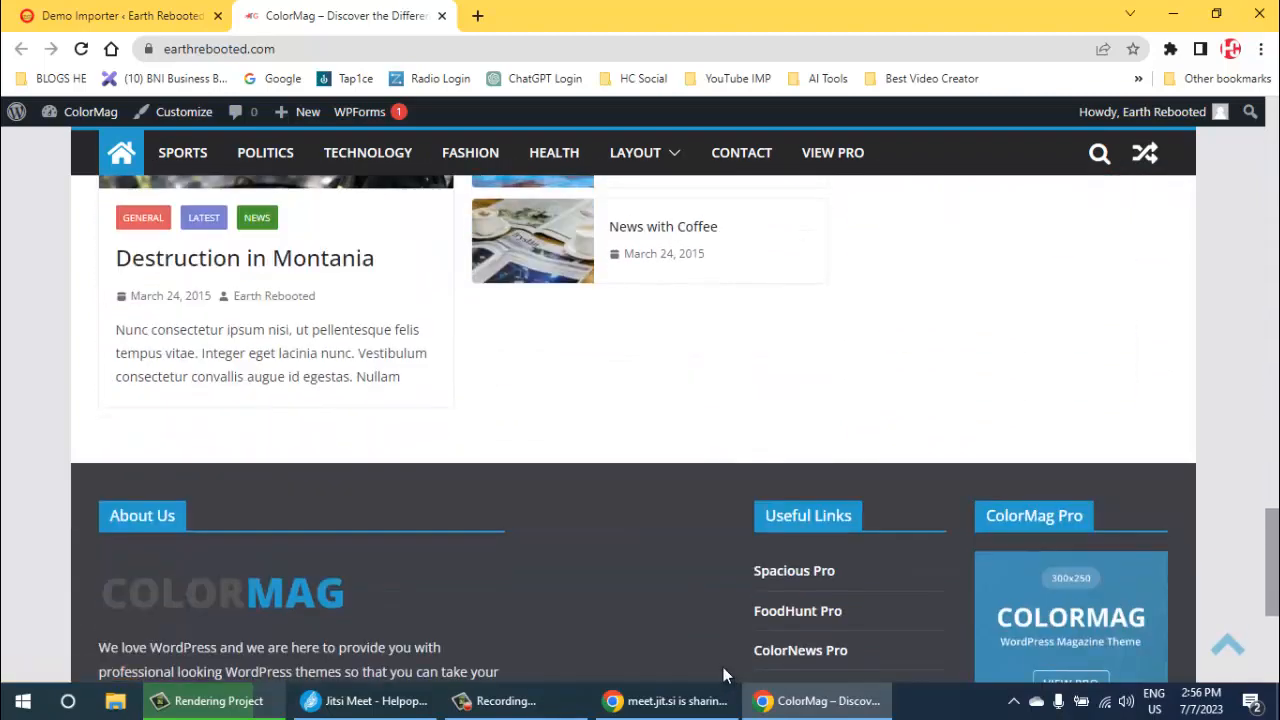
scroll(725, 675, down, 3)
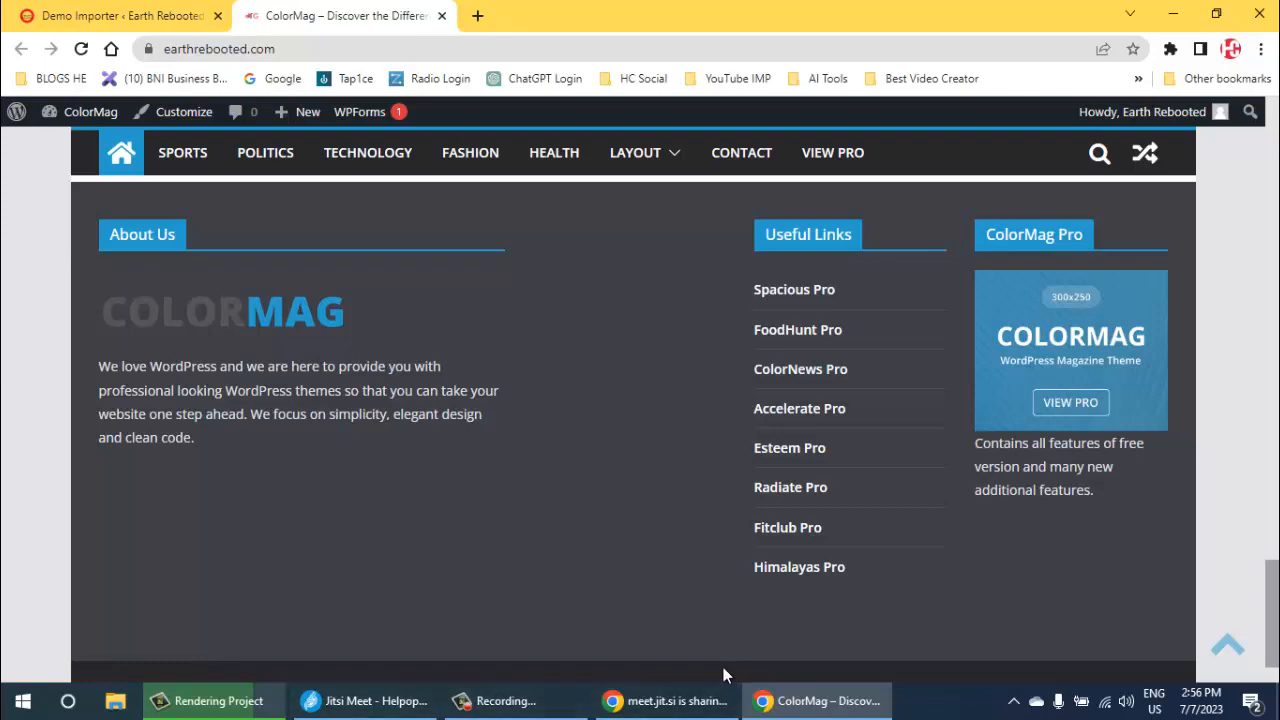
scroll(725, 675, up, 8)
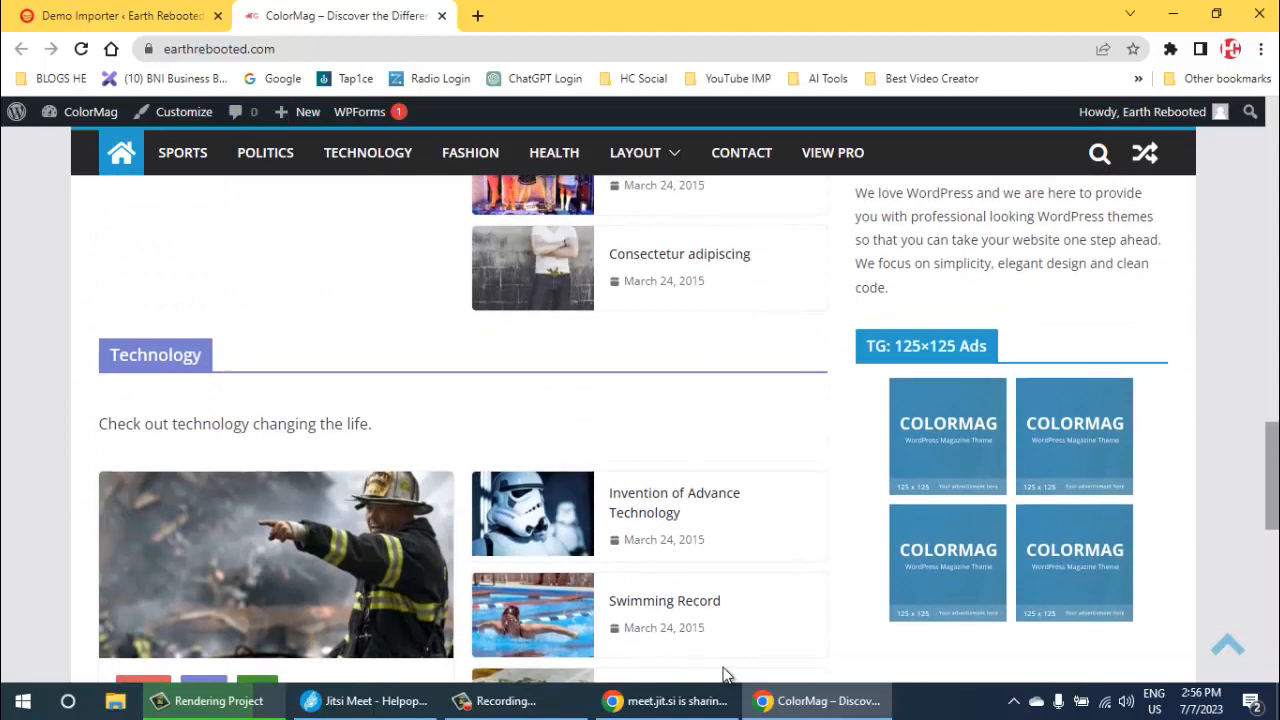
scroll(725, 675, up, 3)
scroll(725, 675, up, 8)
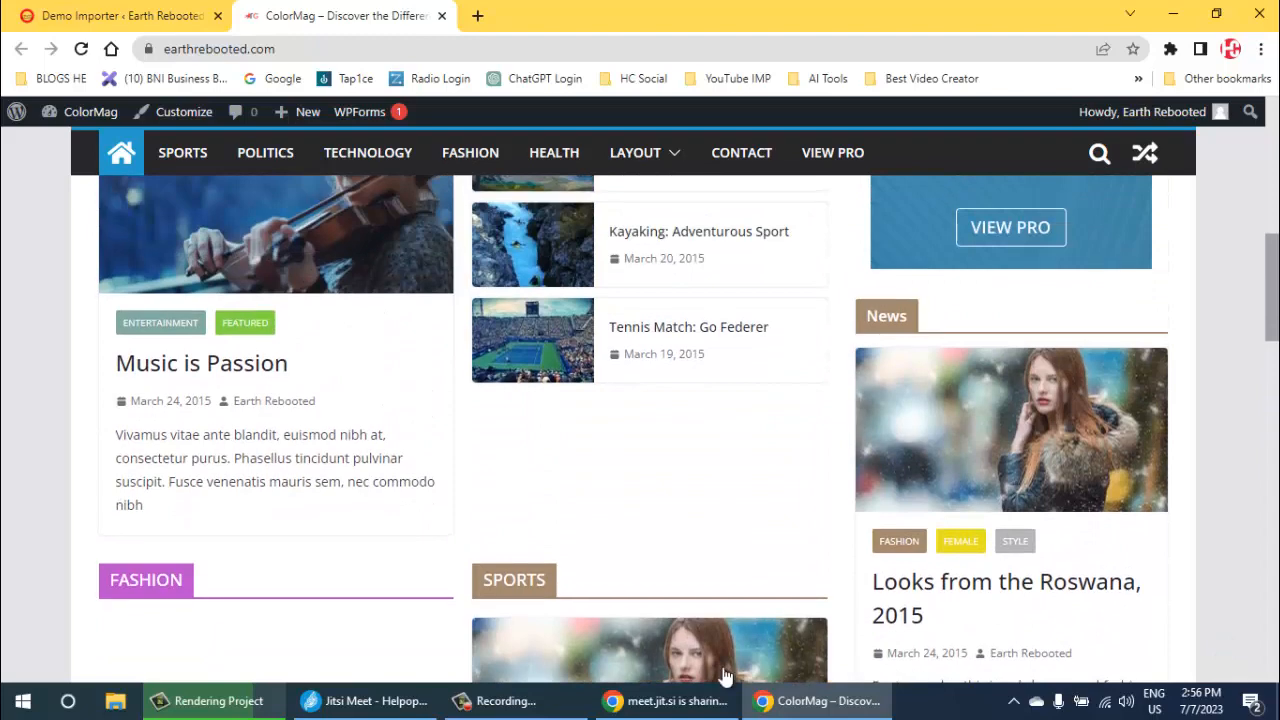
scroll(725, 675, up, 2)
scroll(725, 675, up, 10)
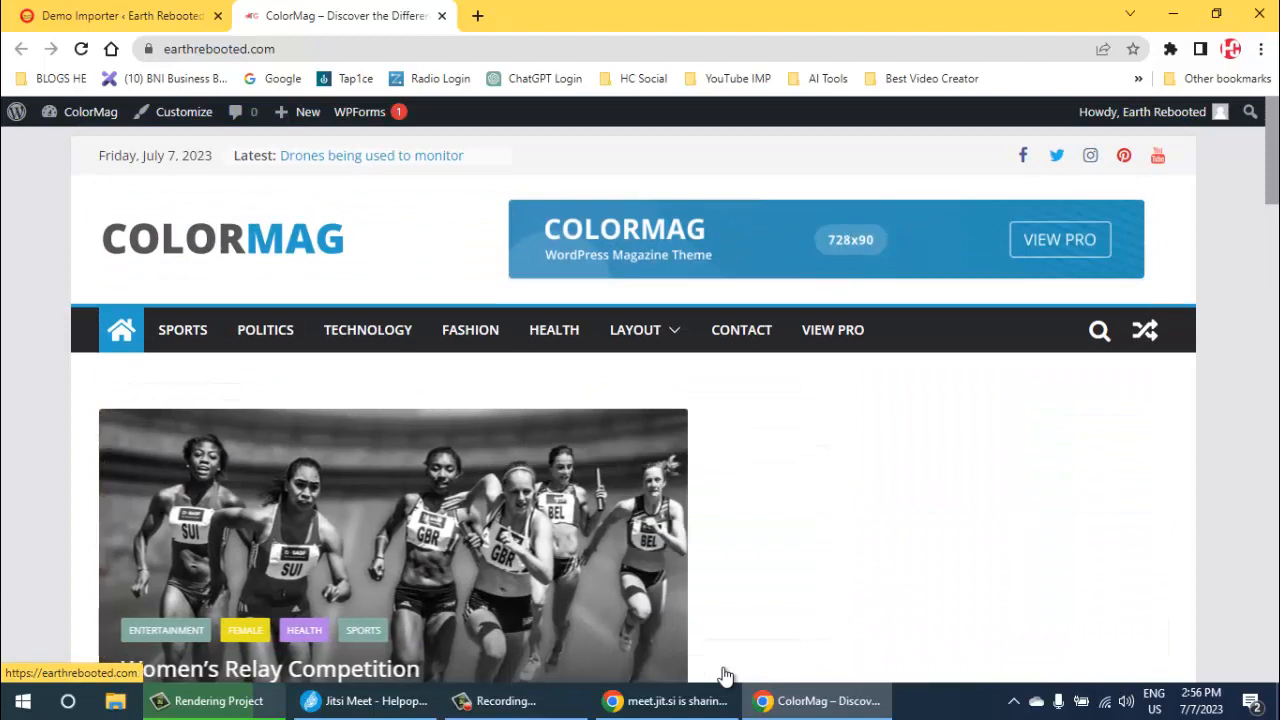
- Go back to the site administration and open the list of all posts
click(122, 16)
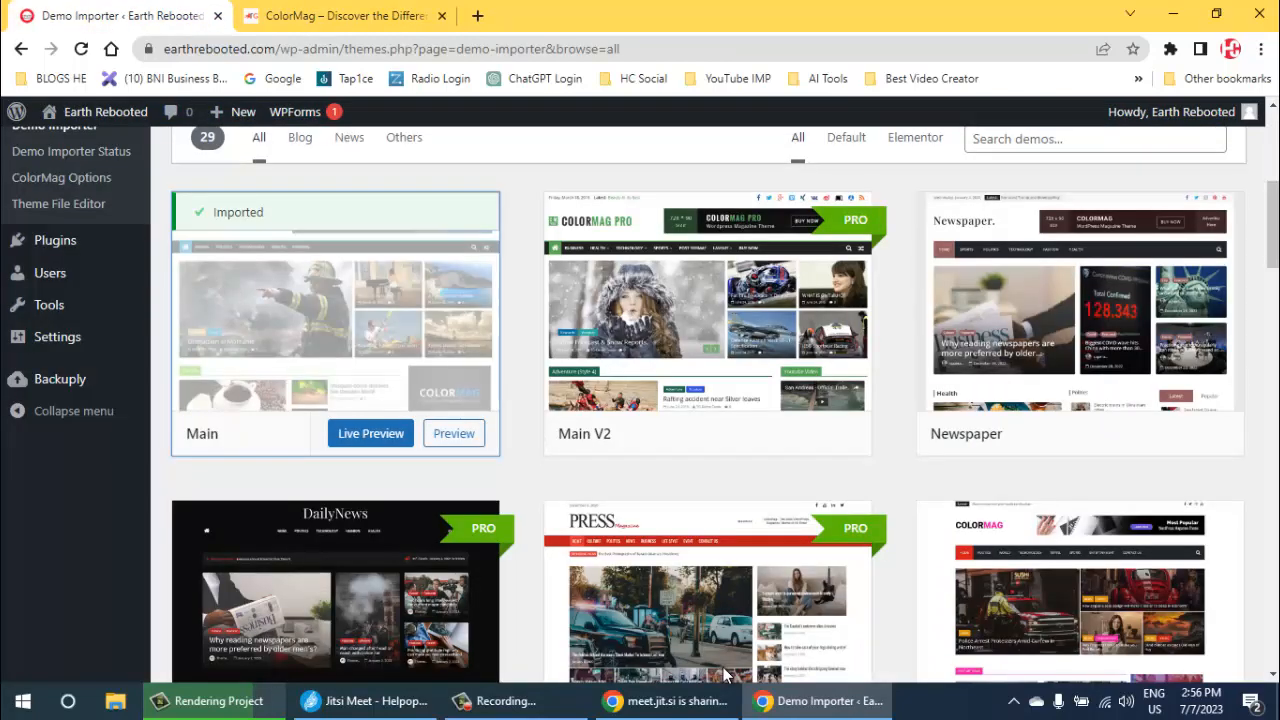
scroll(725, 675, up, 5)
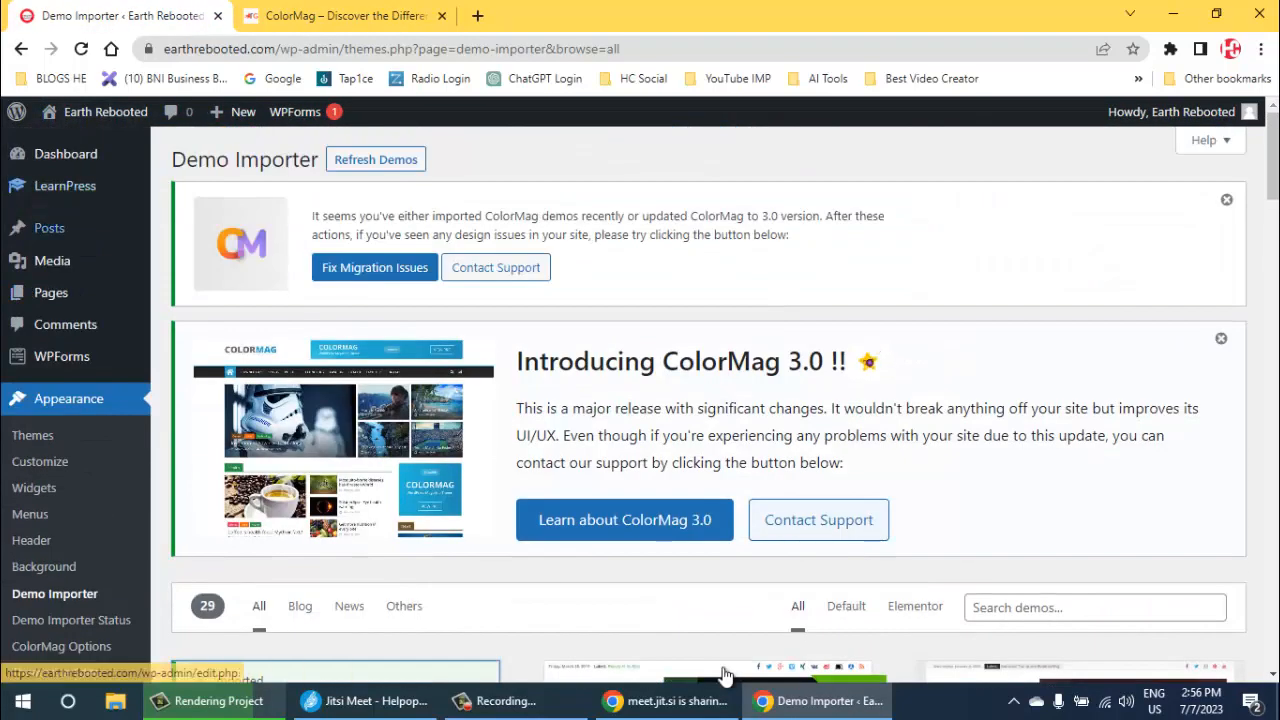
mouse_move(49, 228)
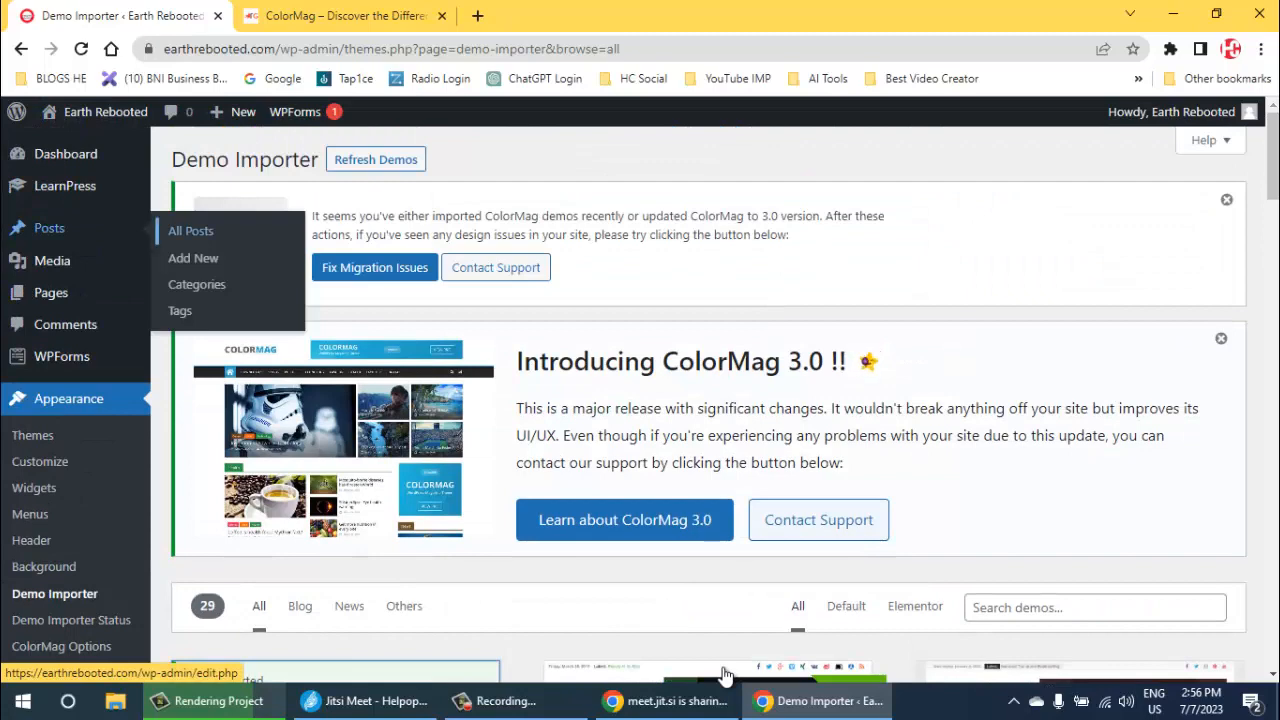
click(190, 231)
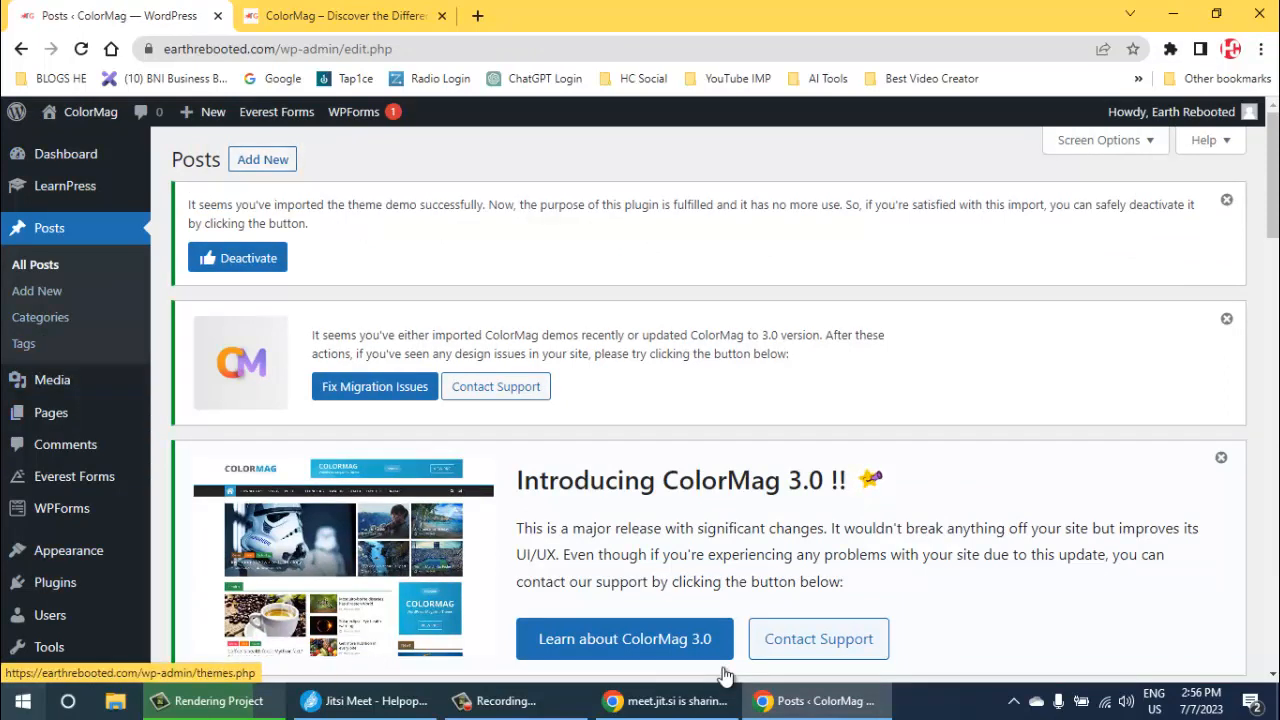
- Move all posts on the first page of the posts list to the trash in bulk
mouse_move(50, 615)
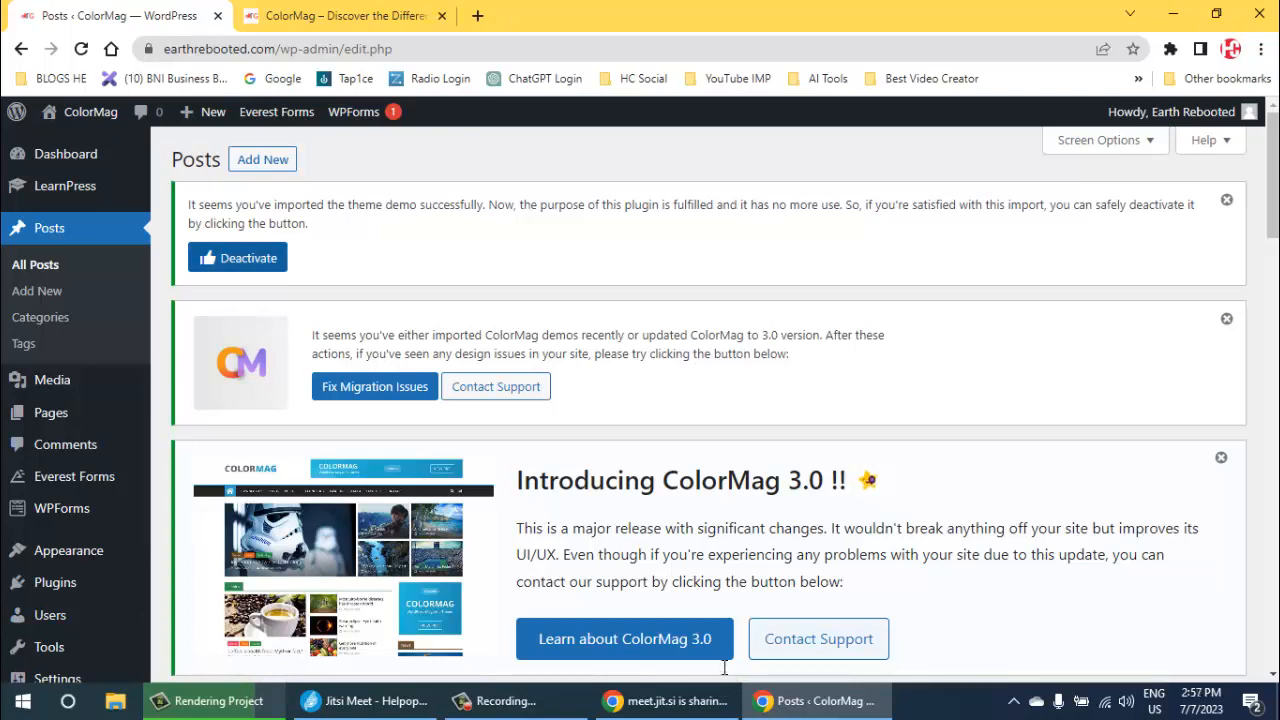
scroll(726, 676, down, 3)
scroll(726, 676, down, 2)
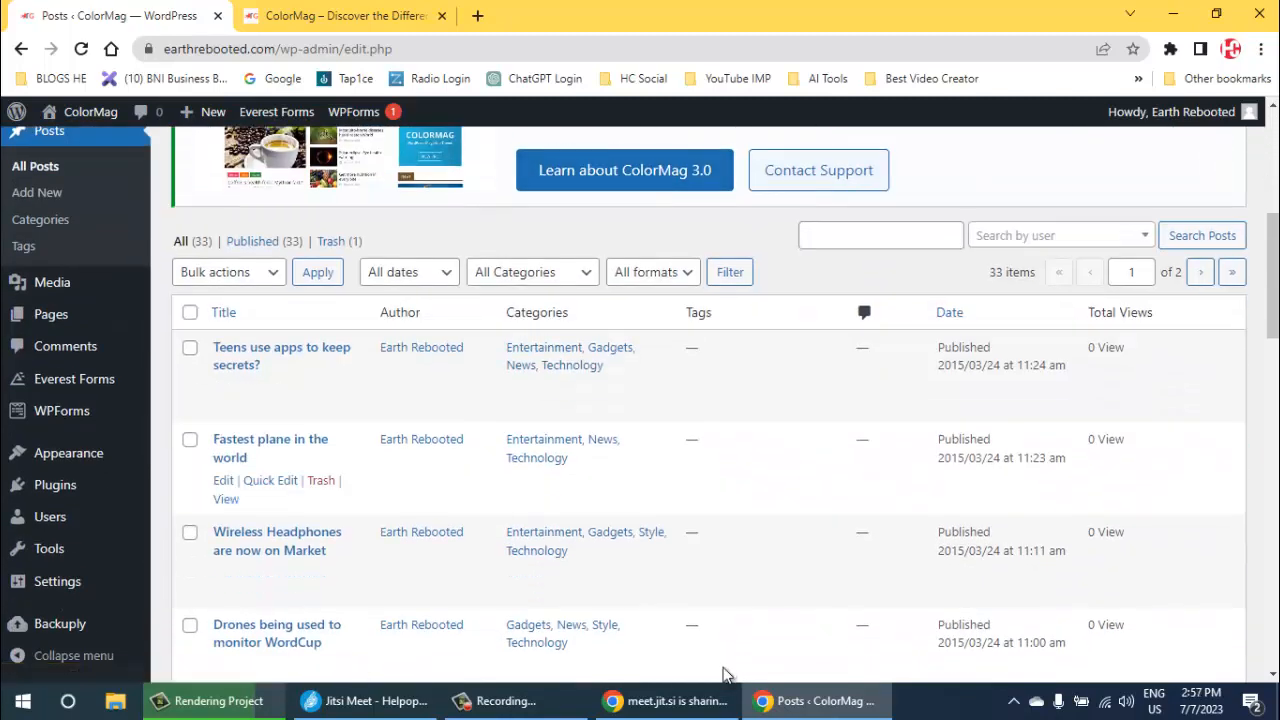
click(190, 312)
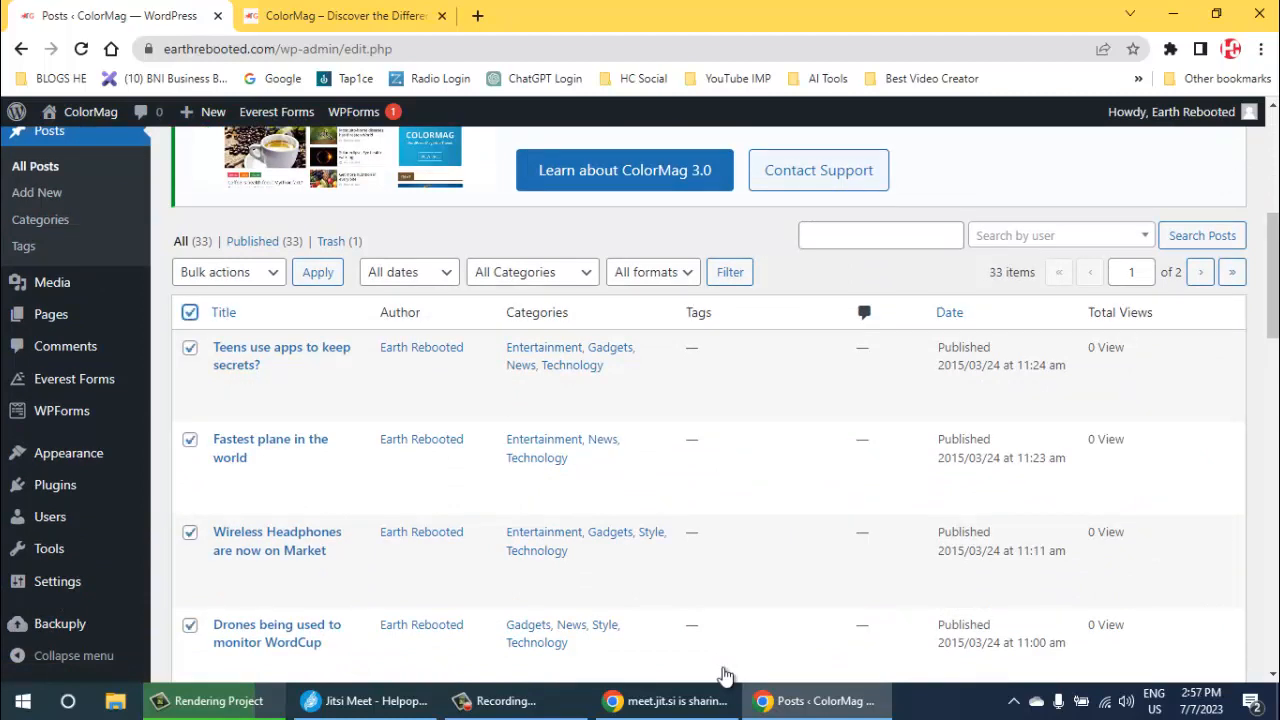
click(229, 272)
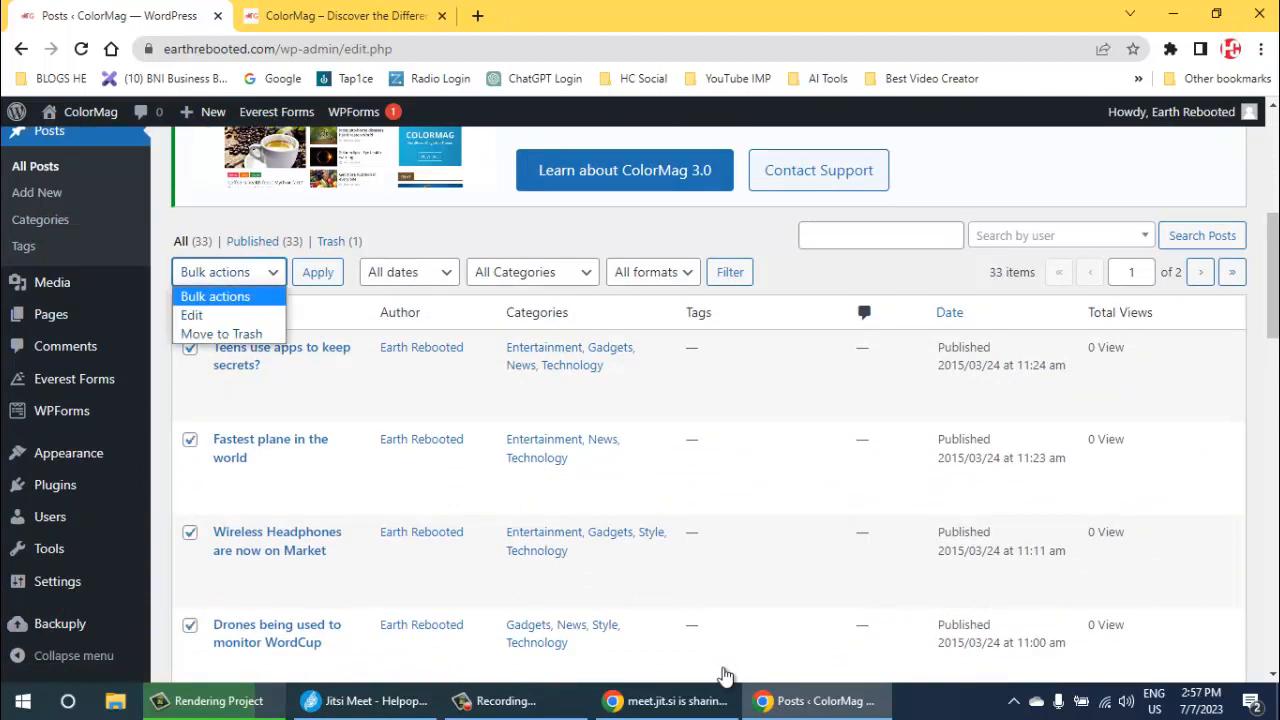
click(221, 334)
click(318, 272)
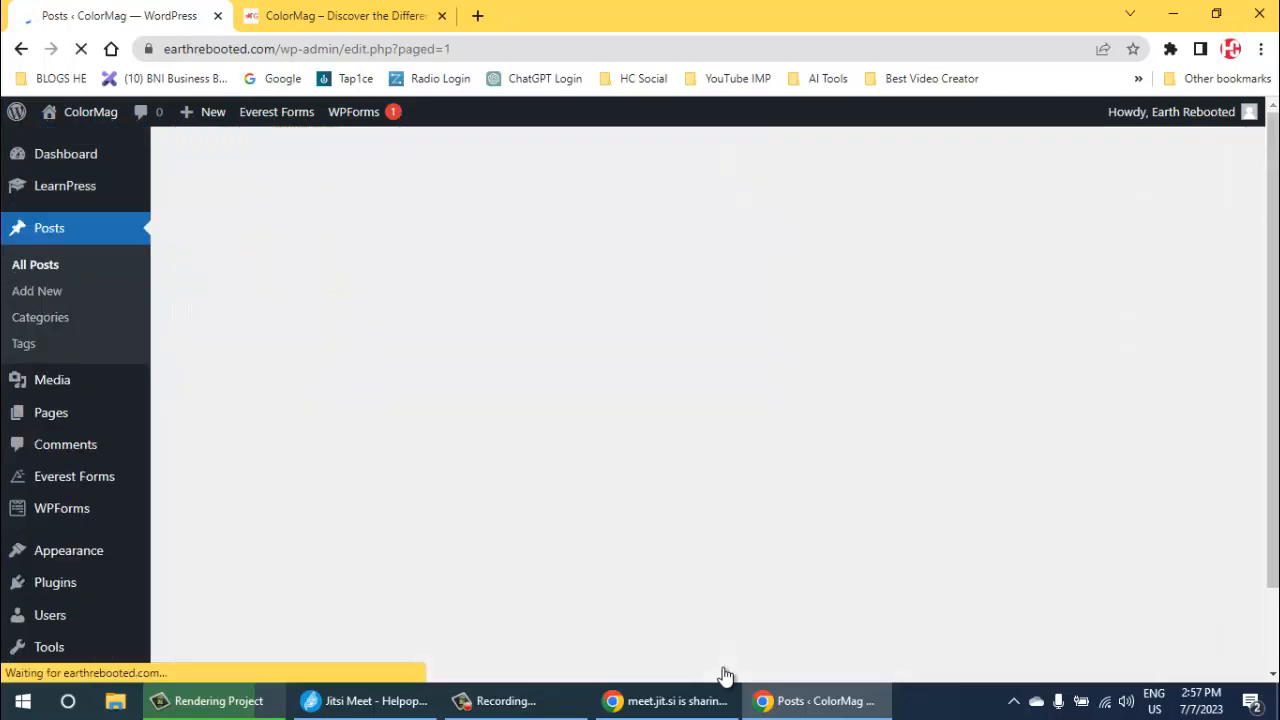
- Select all the remaining published posts and move them to the trash
scroll(725, 675, down, 3)
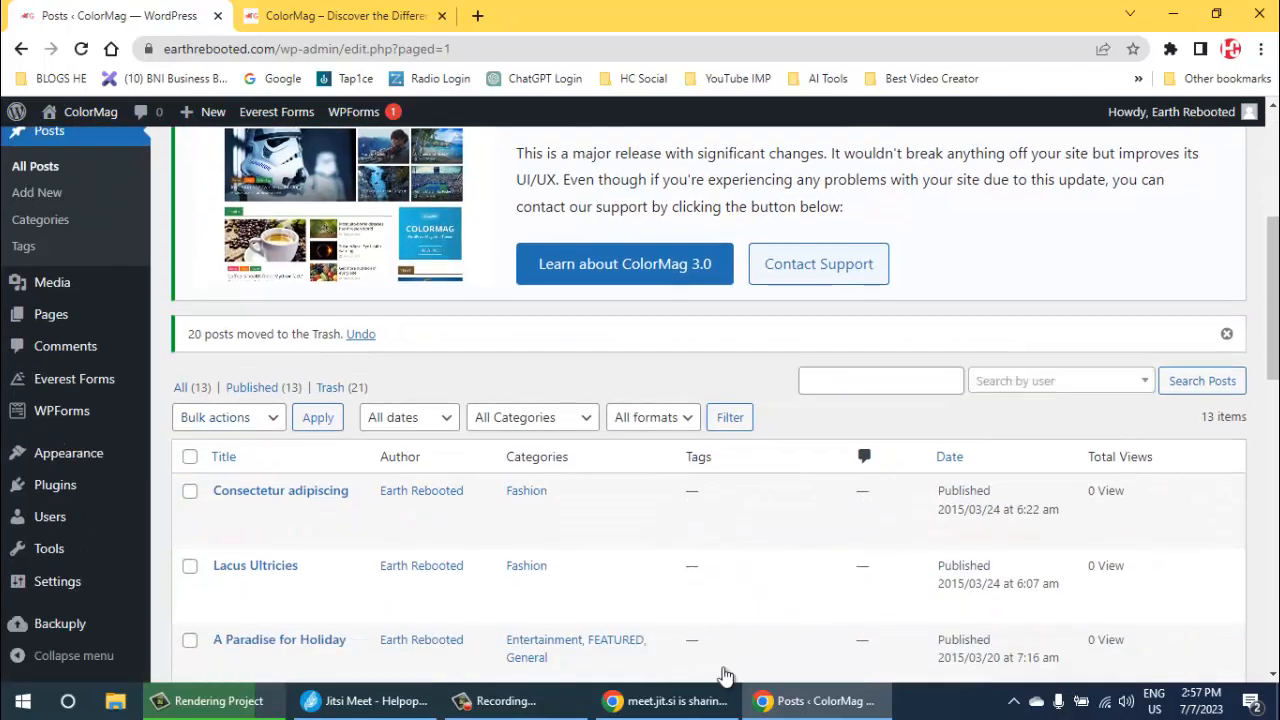
click(190, 457)
click(229, 418)
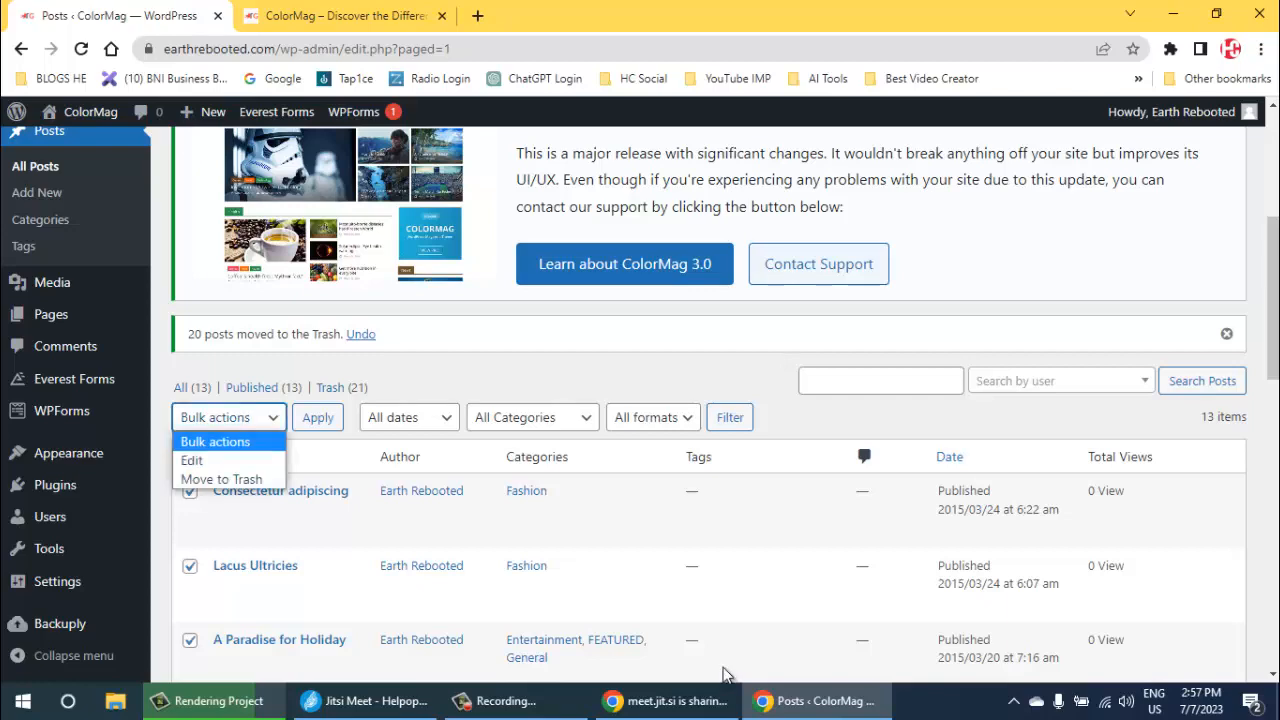
click(221, 480)
click(318, 418)
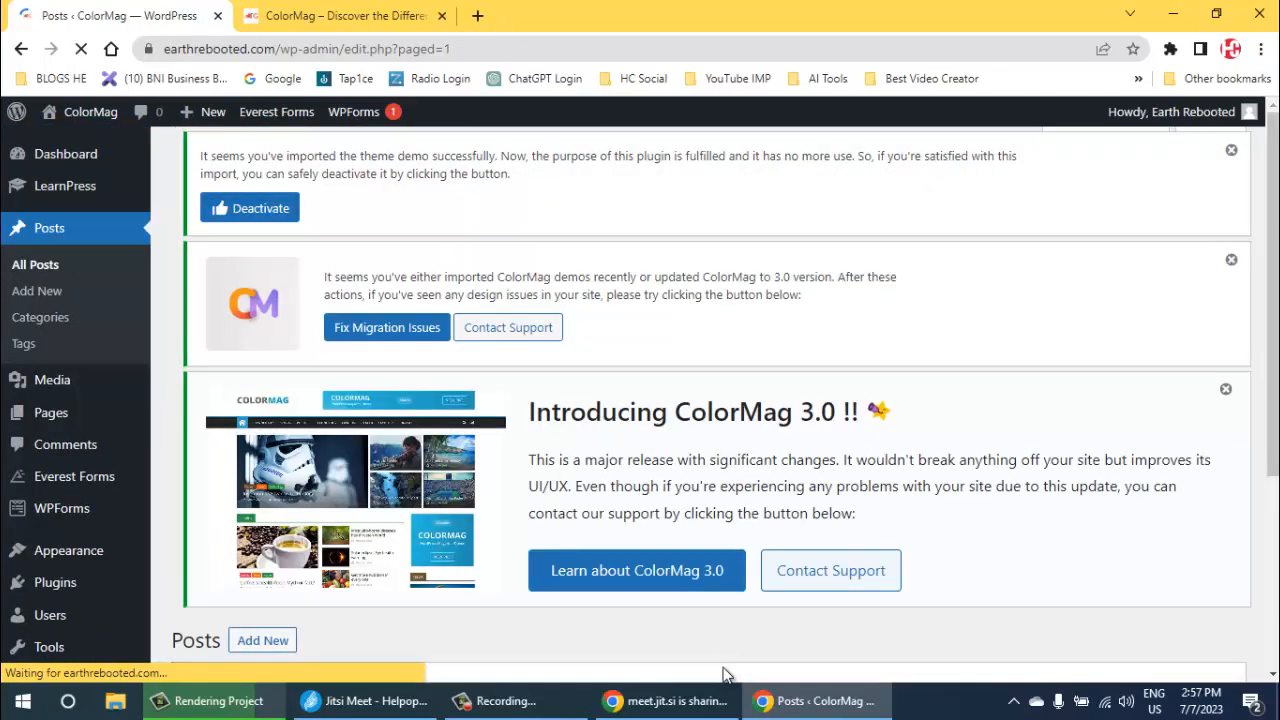
- Open the trashed posts and permanently delete every post on the first page
scroll(725, 675, down, 2)
scroll(725, 675, down, 2)
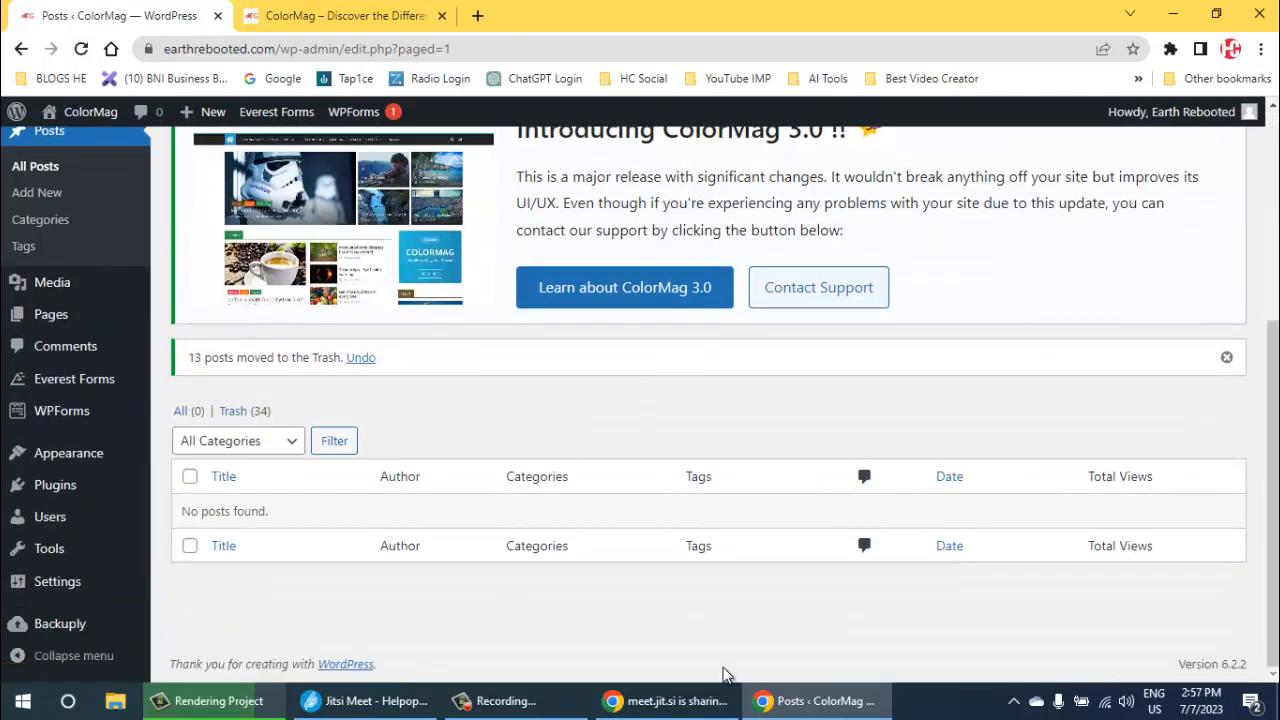
click(236, 411)
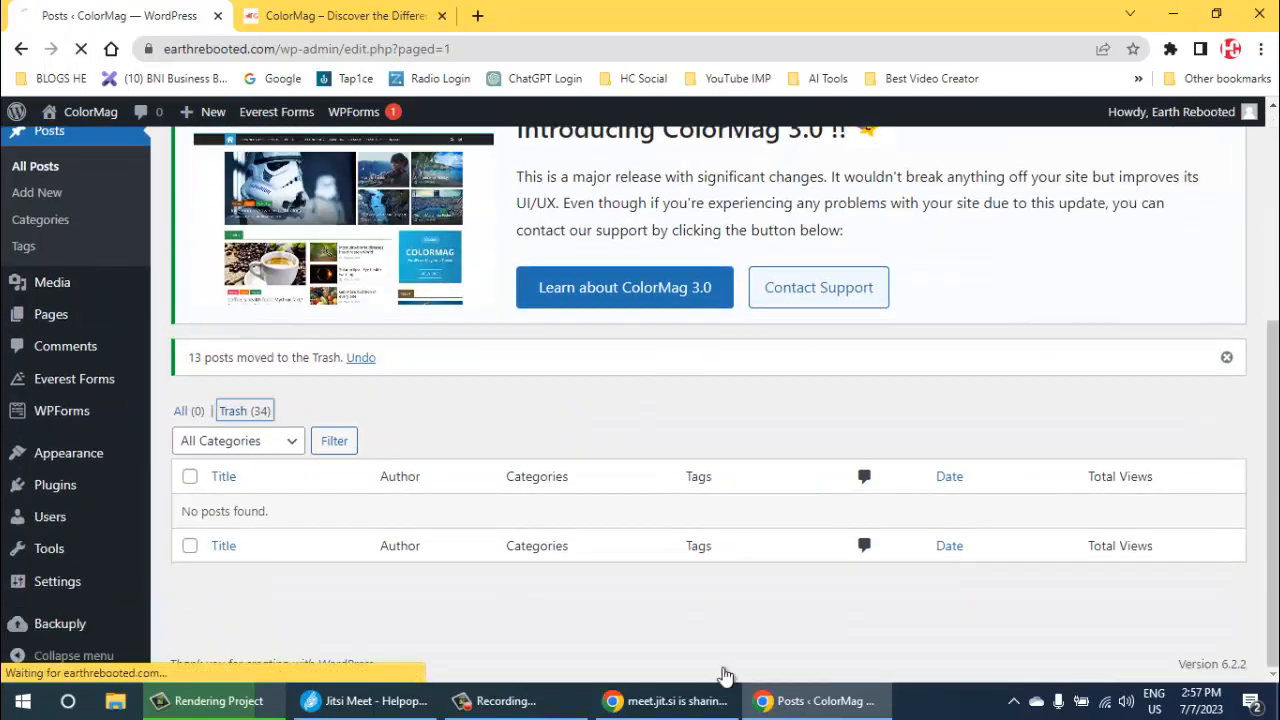
scroll(725, 675, down, 4)
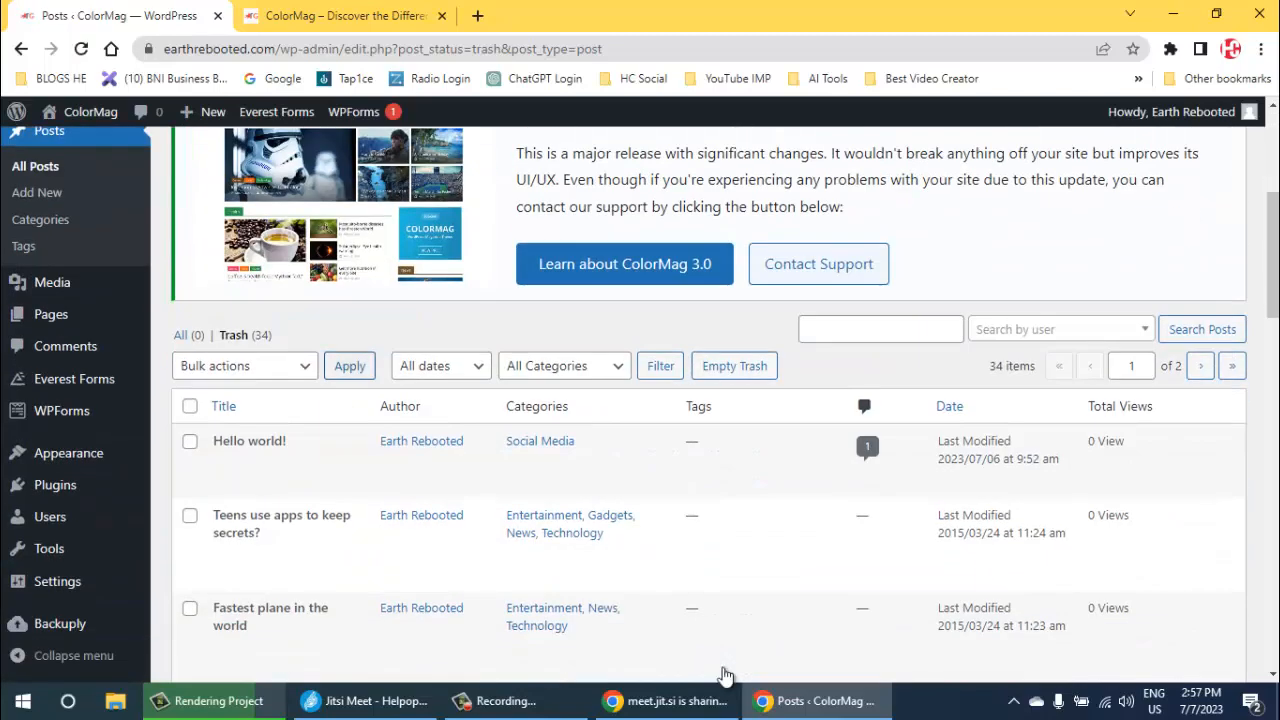
key(alt+Down)
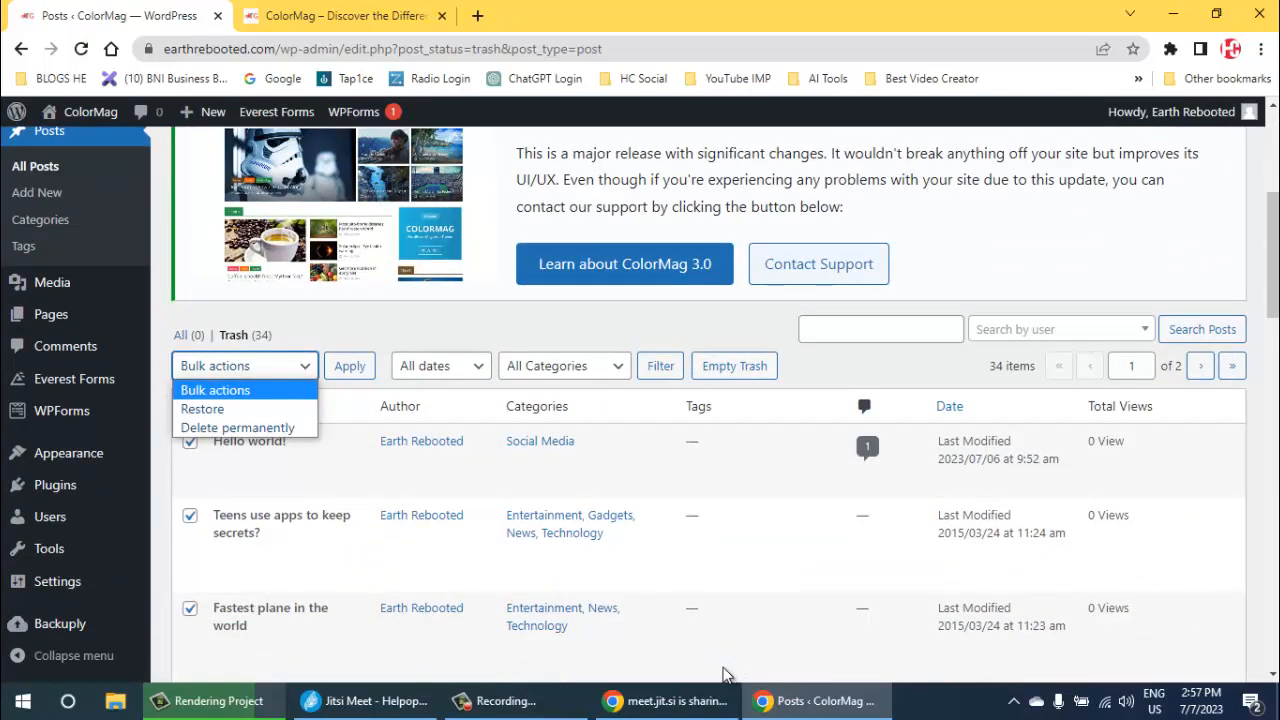
key(Down)
key(Down)
key(Return)
key(Tab)
key(Return)
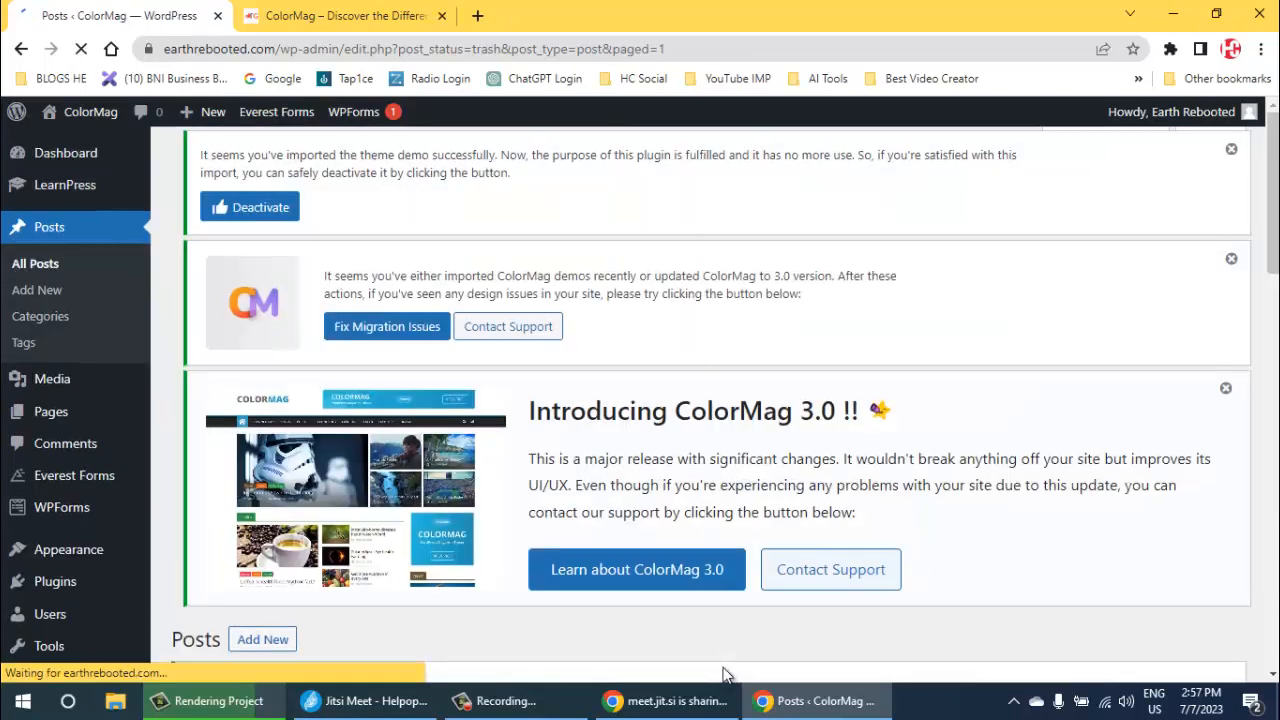
- Permanently delete all the posts still left in the trash
scroll(725, 675, down, 4)
key(Tab)
key(space)
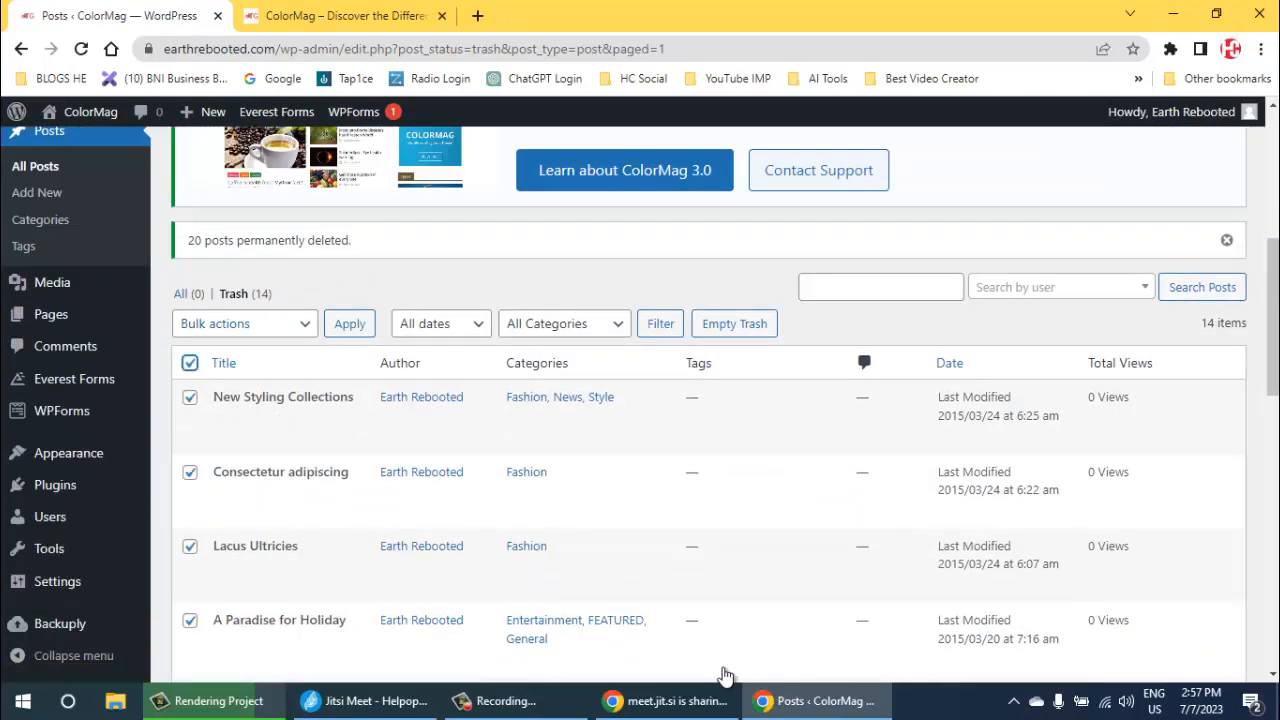
key(alt+Down)
key(Down)
key(Down)
key(Return)
key(Tab)
key(Return)
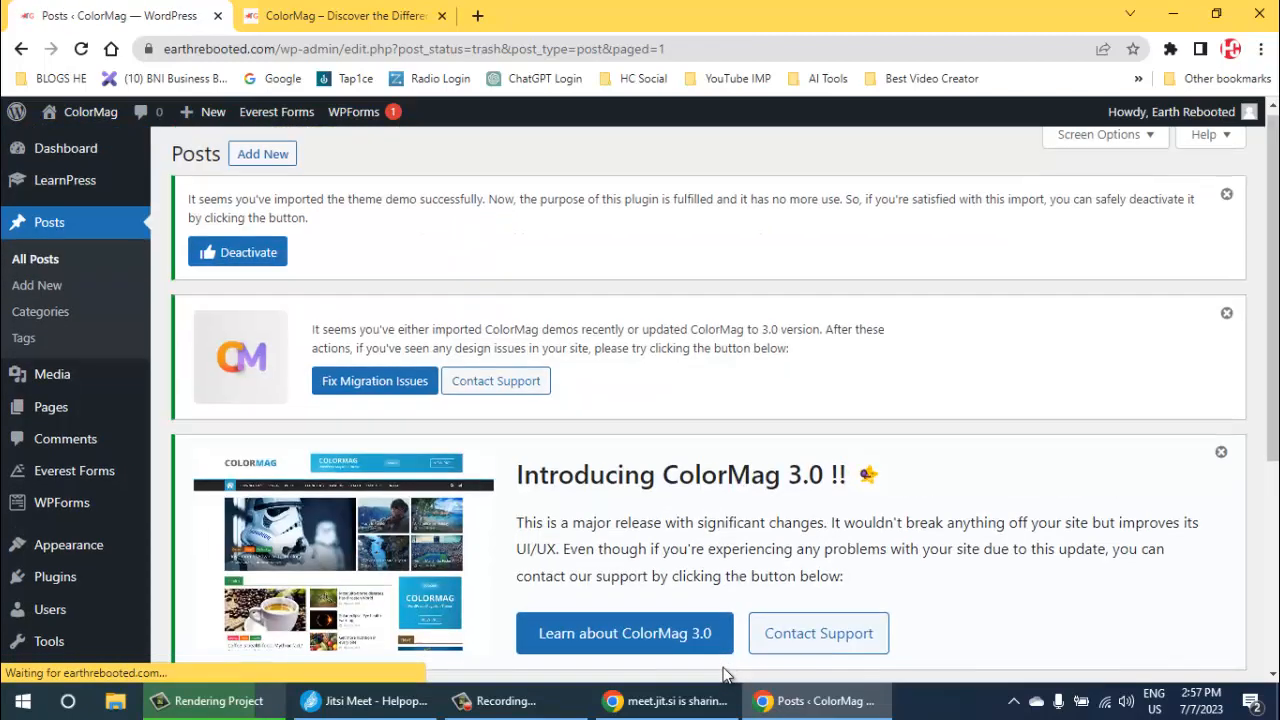
scroll(725, 675, down, 3)
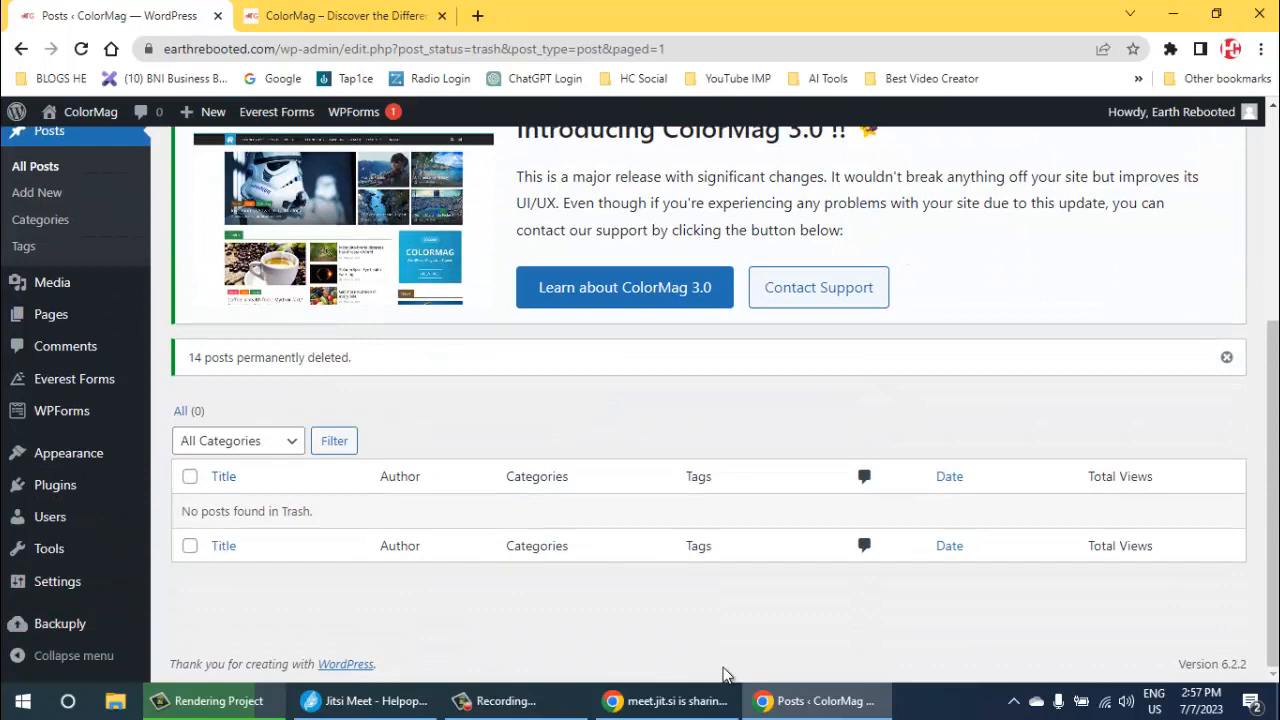
- Open the post categories and delete every selectable category on the first page except Digital Marketing
scroll(725, 675, up, 2)
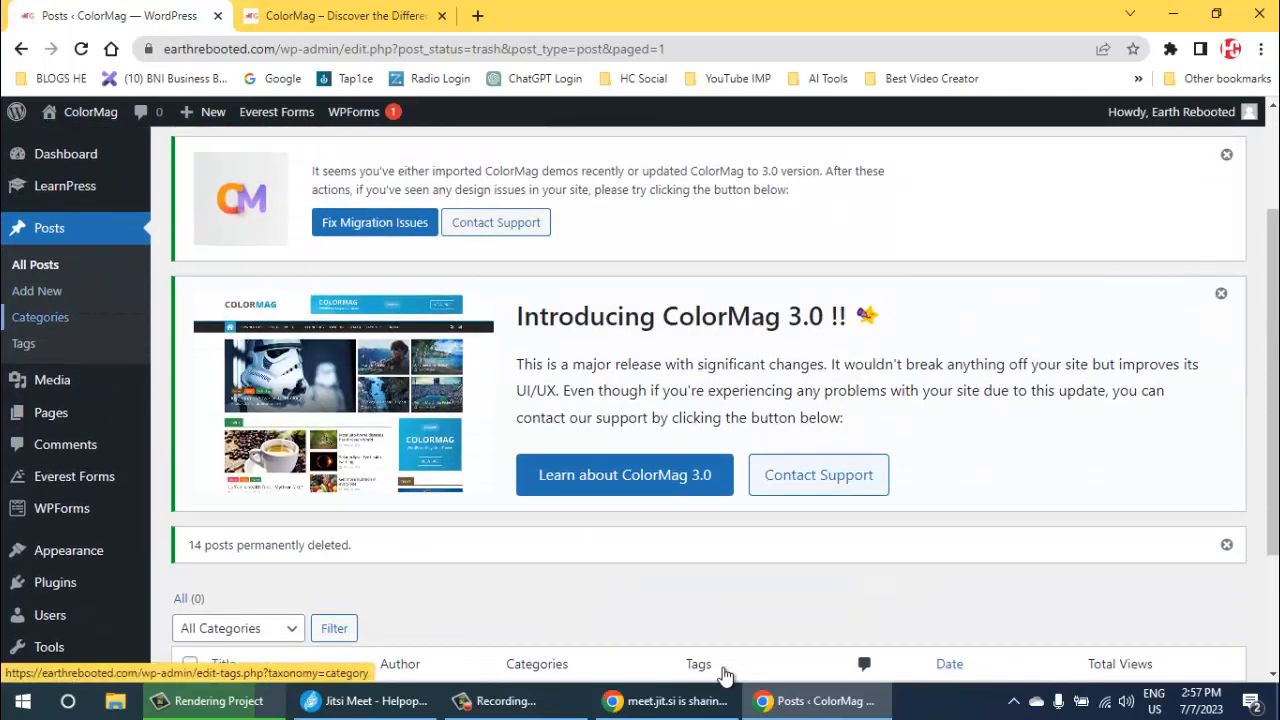
key(Return)
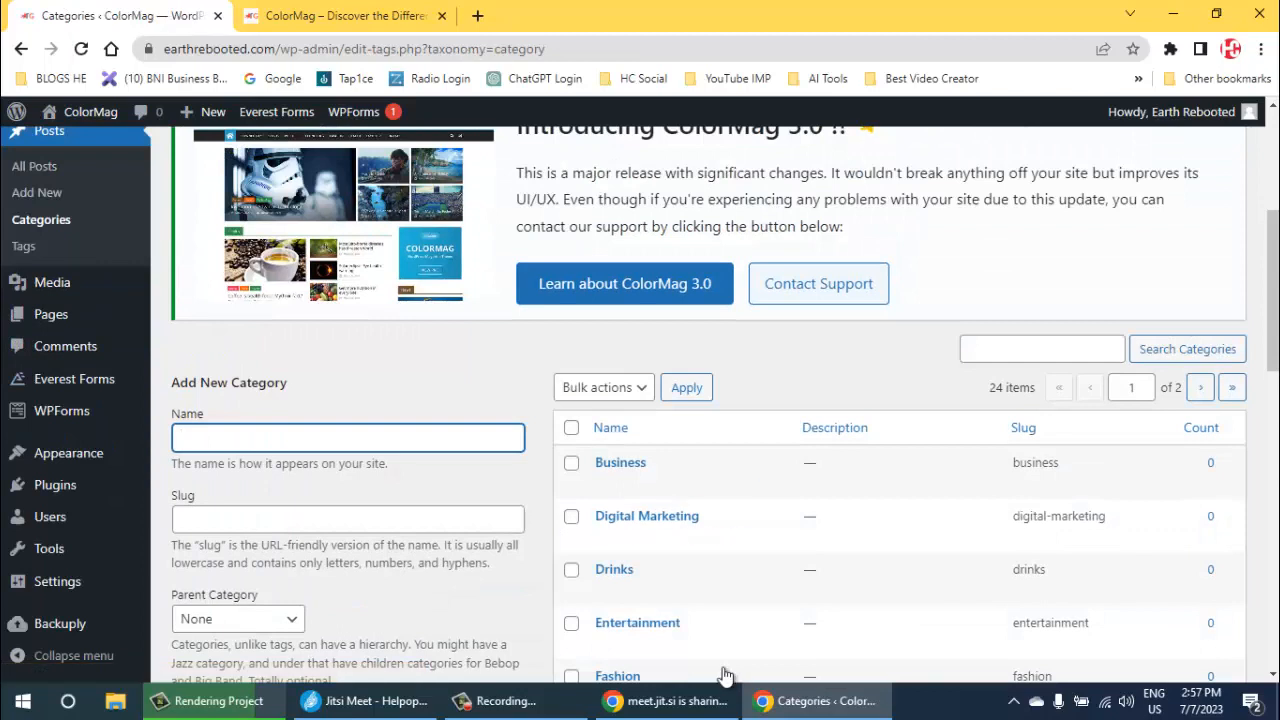
click(571, 428)
scroll(640, 462, down, 3)
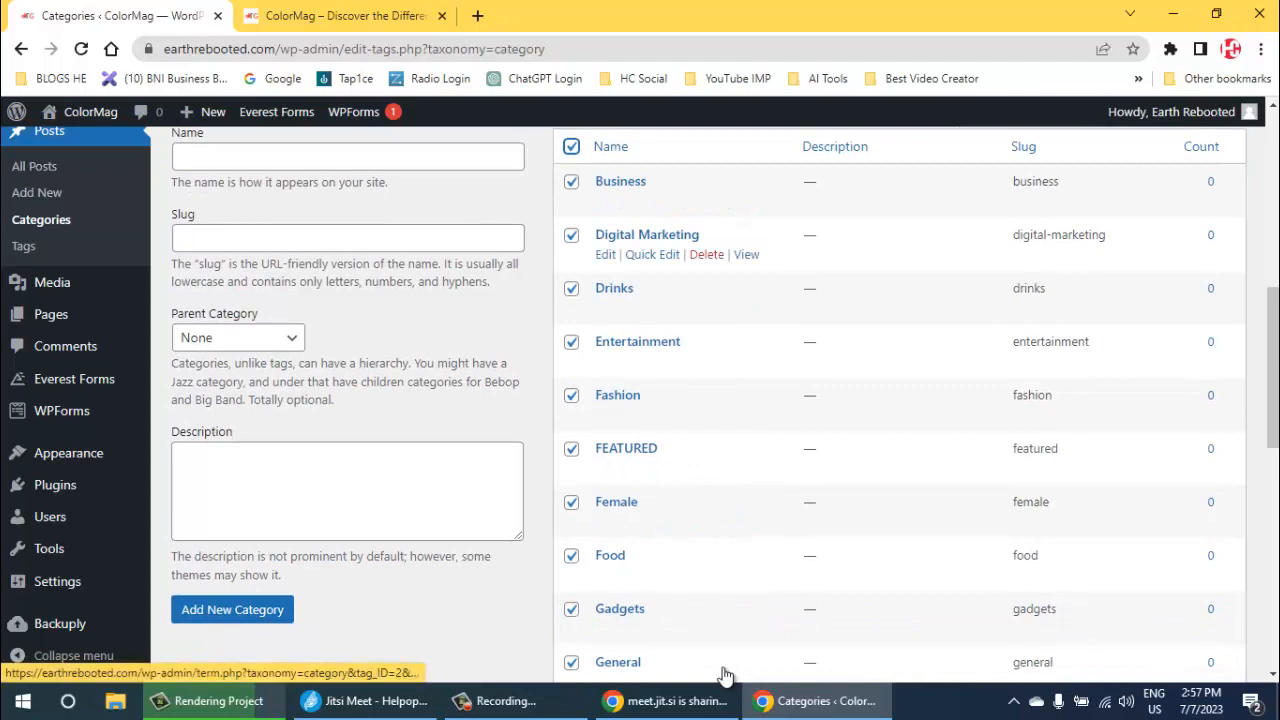
click(571, 235)
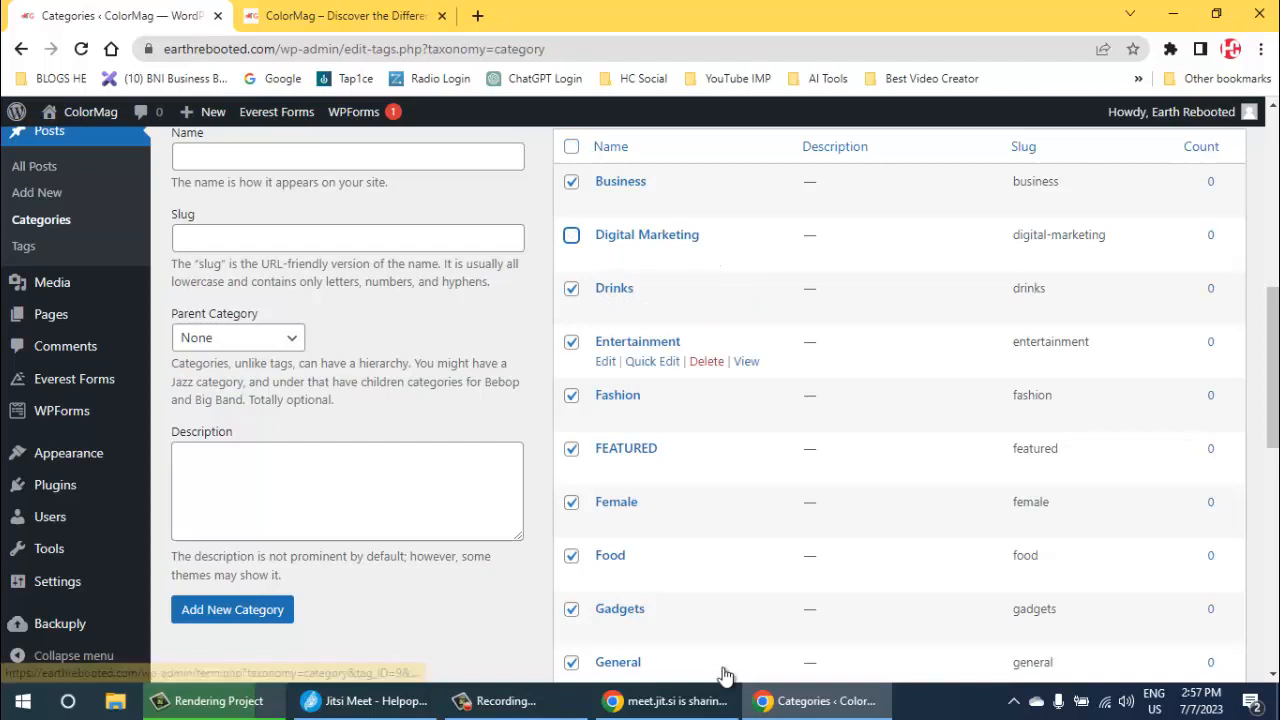
scroll(726, 674, down, 3)
scroll(726, 674, down, 4)
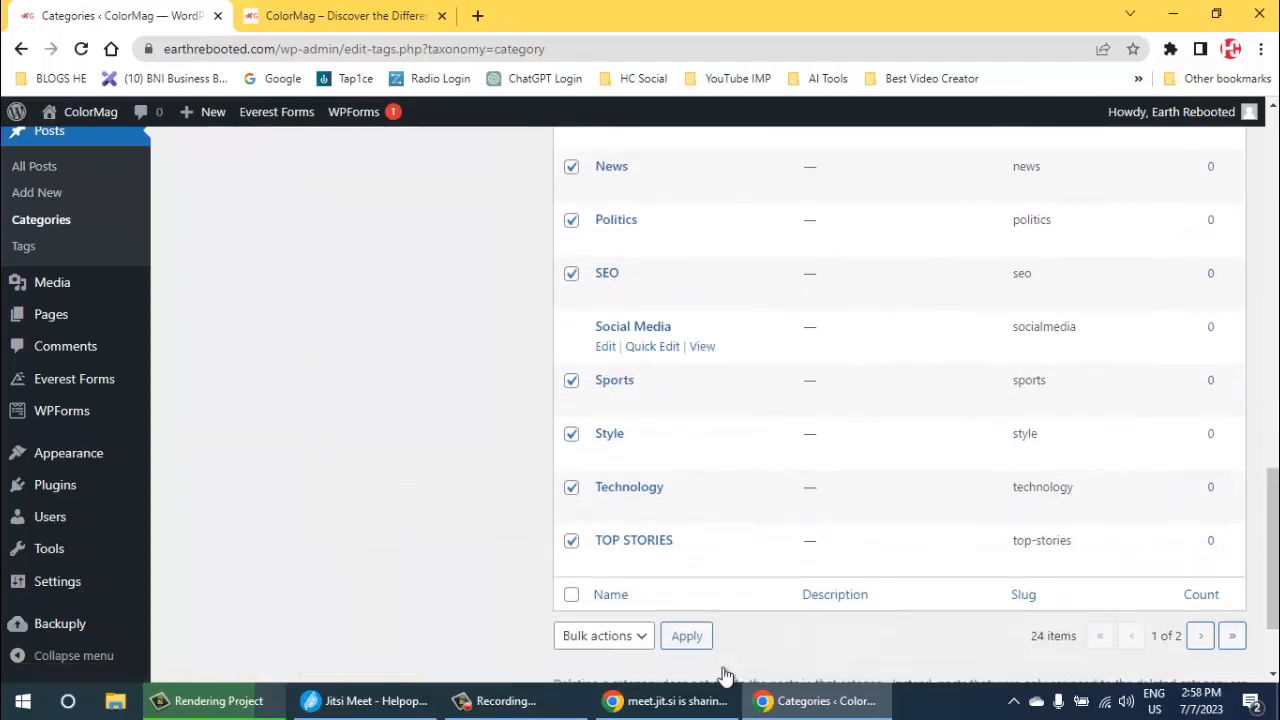
scroll(726, 674, down, 1)
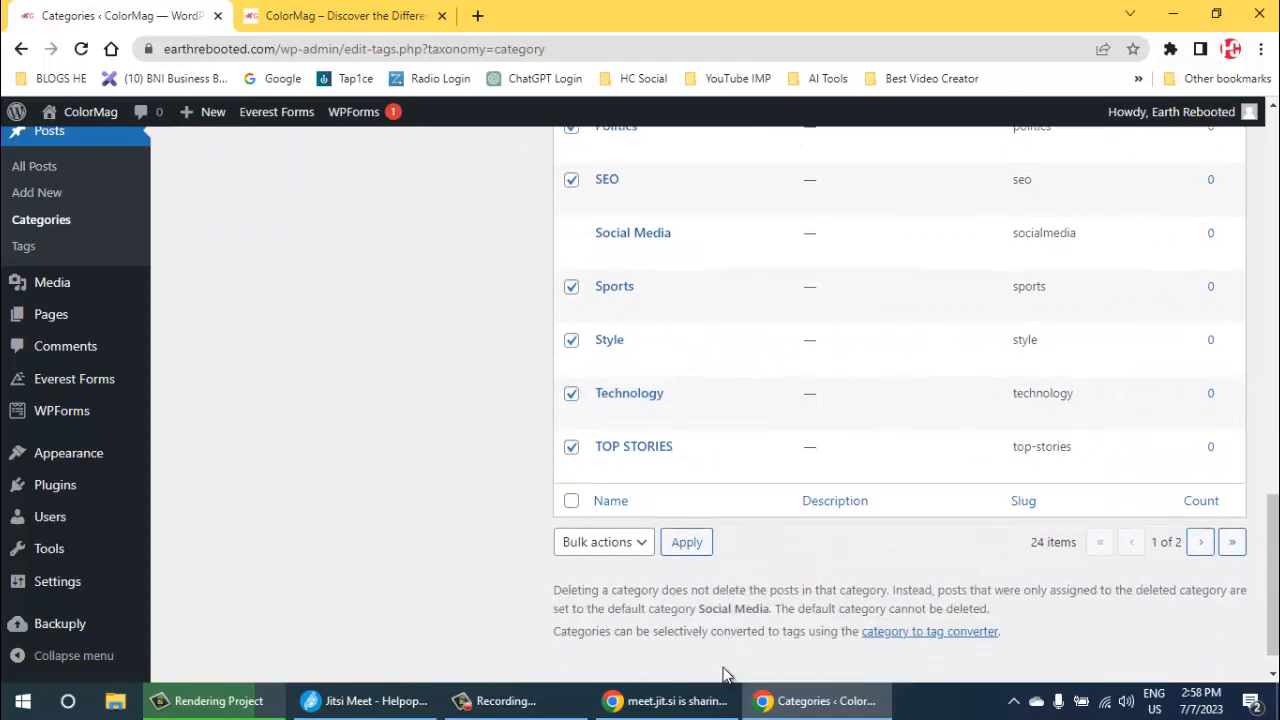
click(604, 542)
key(Return)
key(Tab)
key(Return)
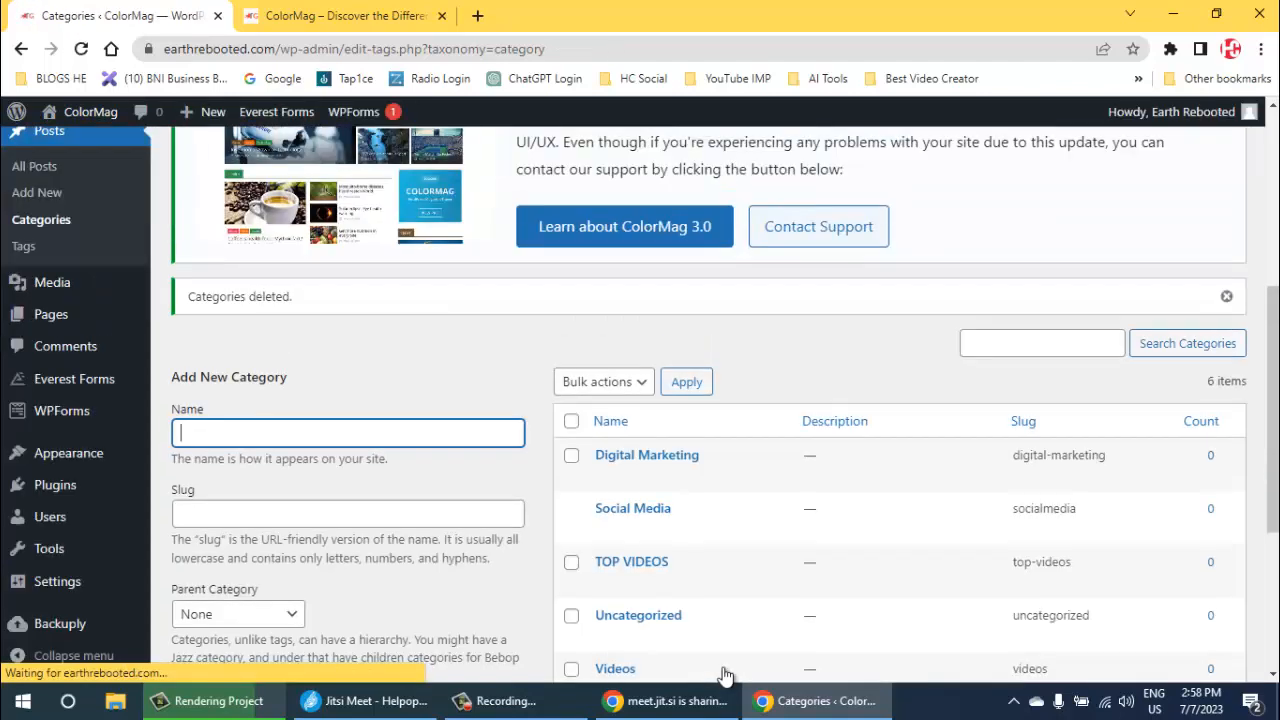
- Delete the TOP VIDEOS, Uncategorized, Videos and WordPress categories in bulk, keeping Digital Marketing
click(571, 421)
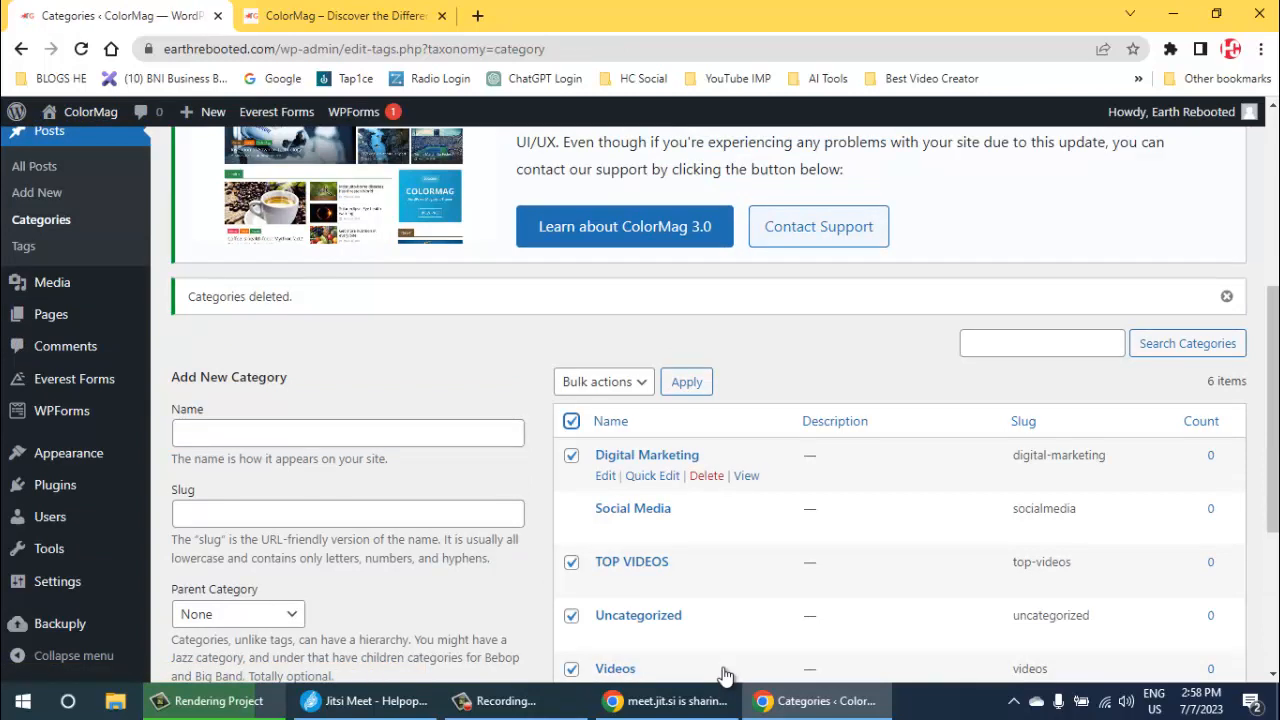
click(571, 455)
scroll(725, 675, down, 3)
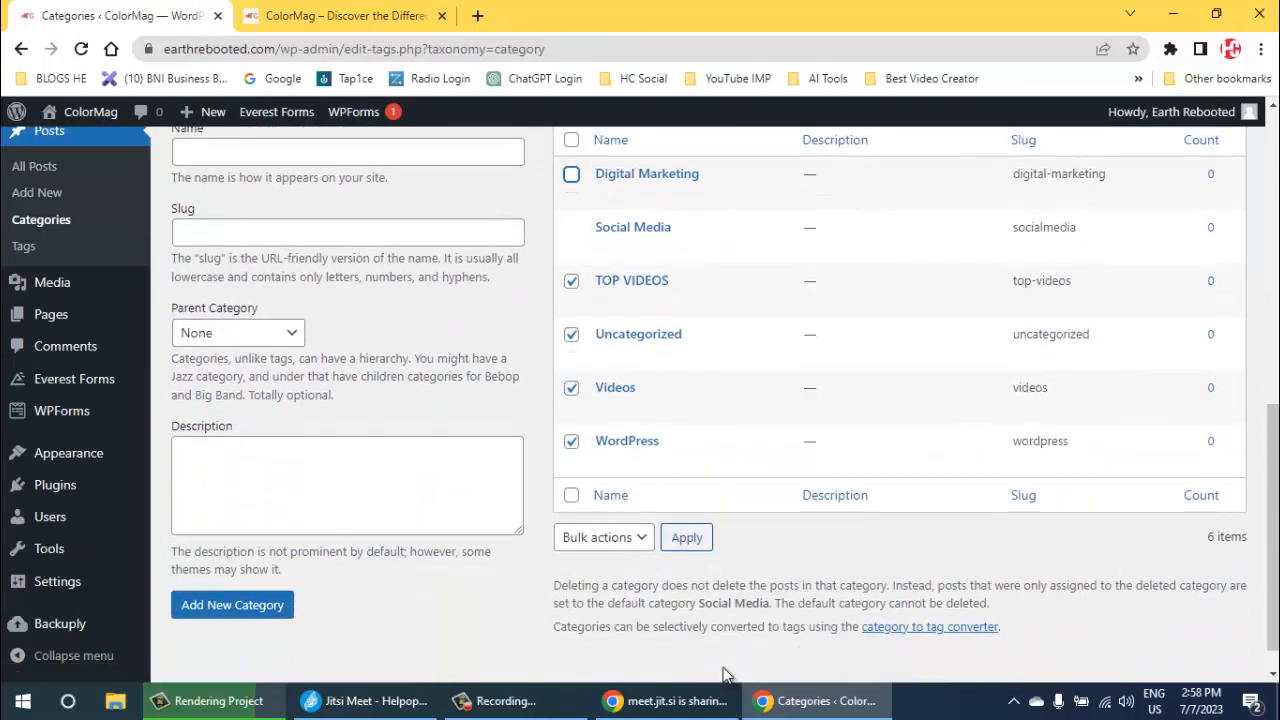
click(582, 580)
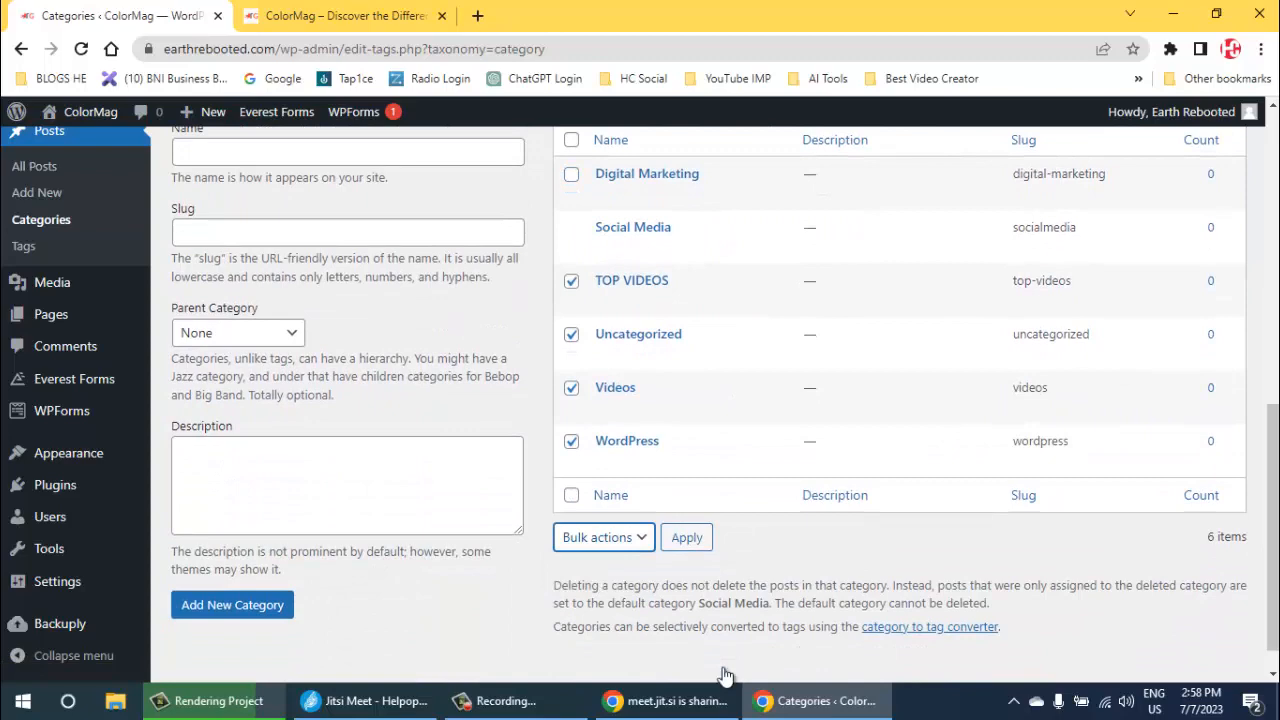
click(603, 537)
click(576, 580)
click(687, 537)
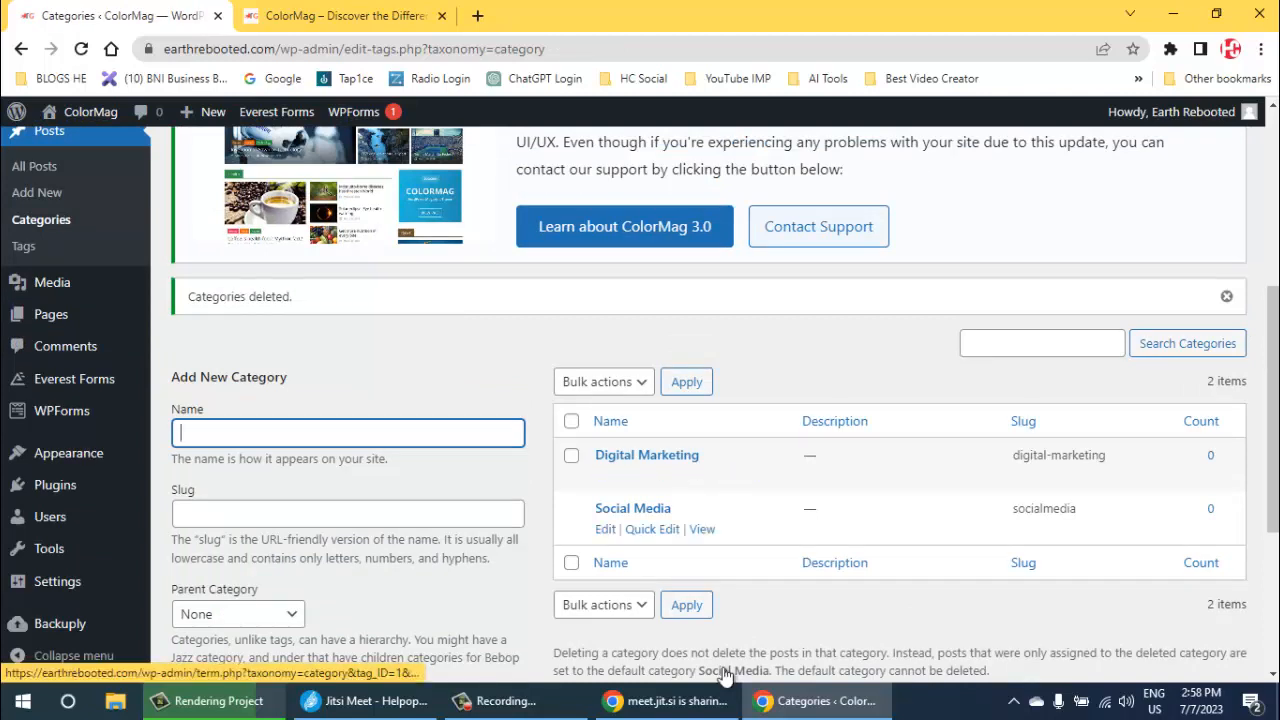
- Open the pages list and move all pages to the trash except About Us, the 2018 Contact Us, Privacy Policy and Term Conditions
mouse_move(51, 314)
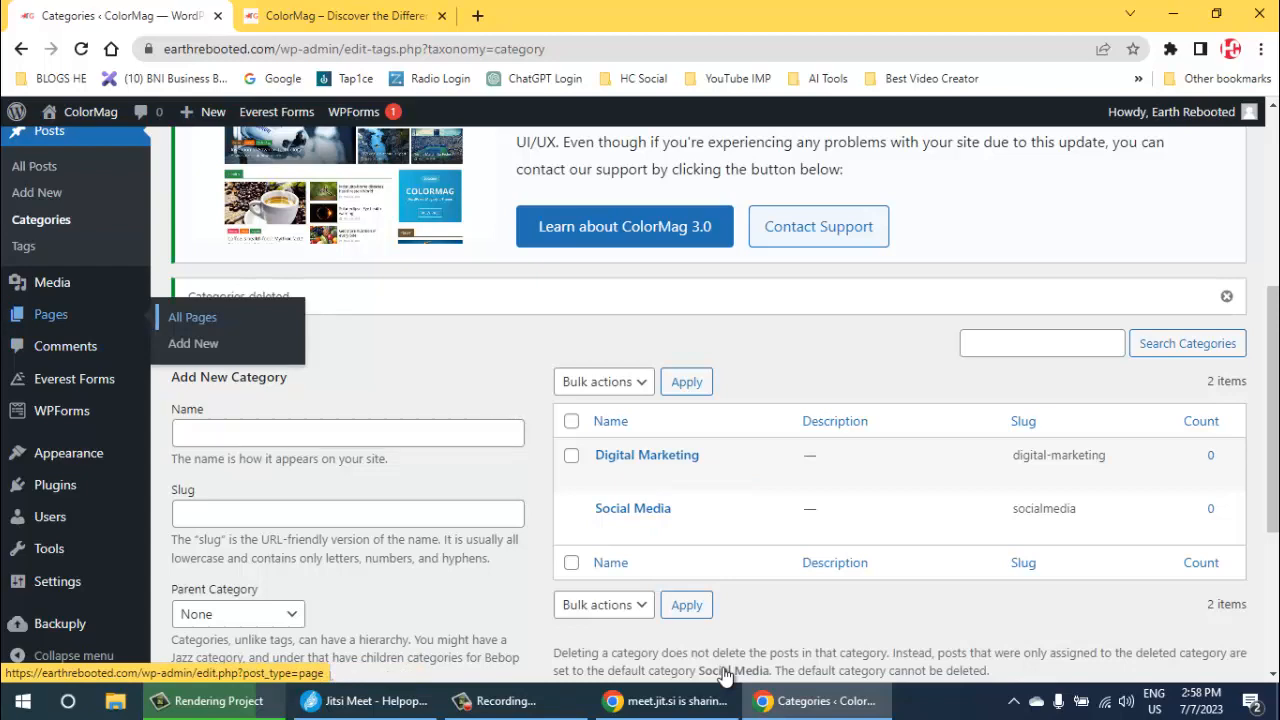
click(192, 317)
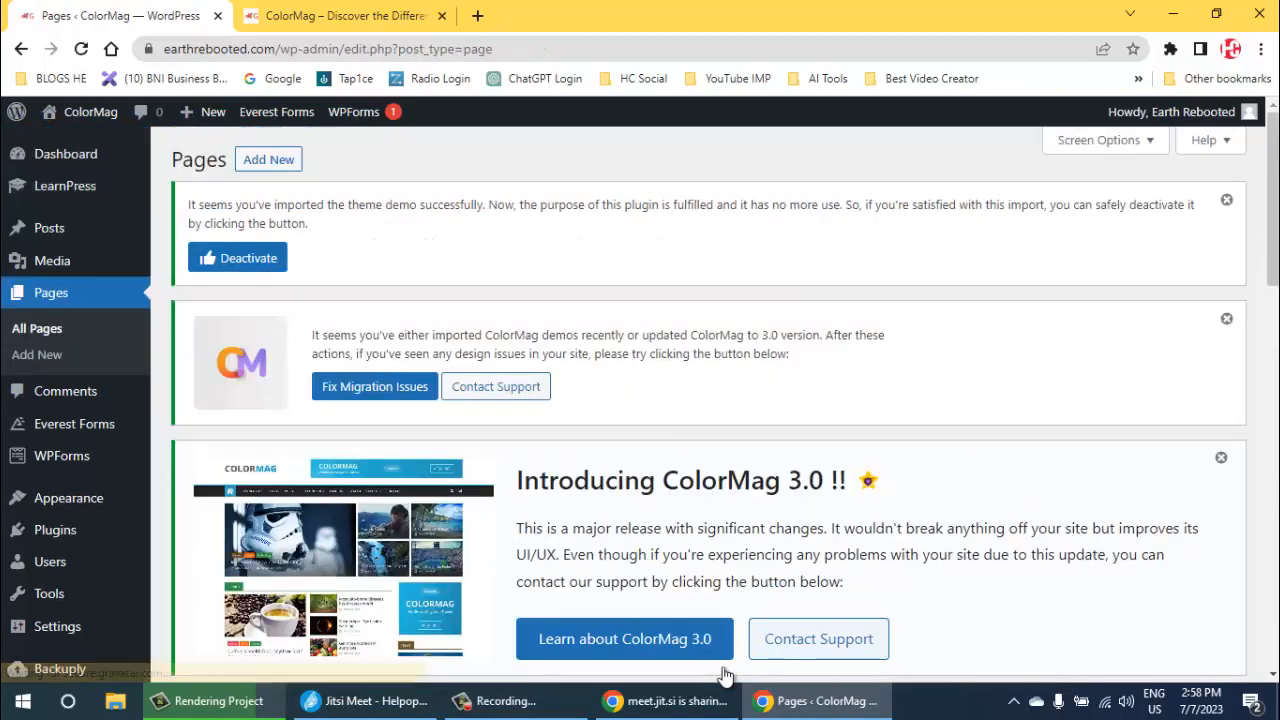
scroll(725, 675, down, 5)
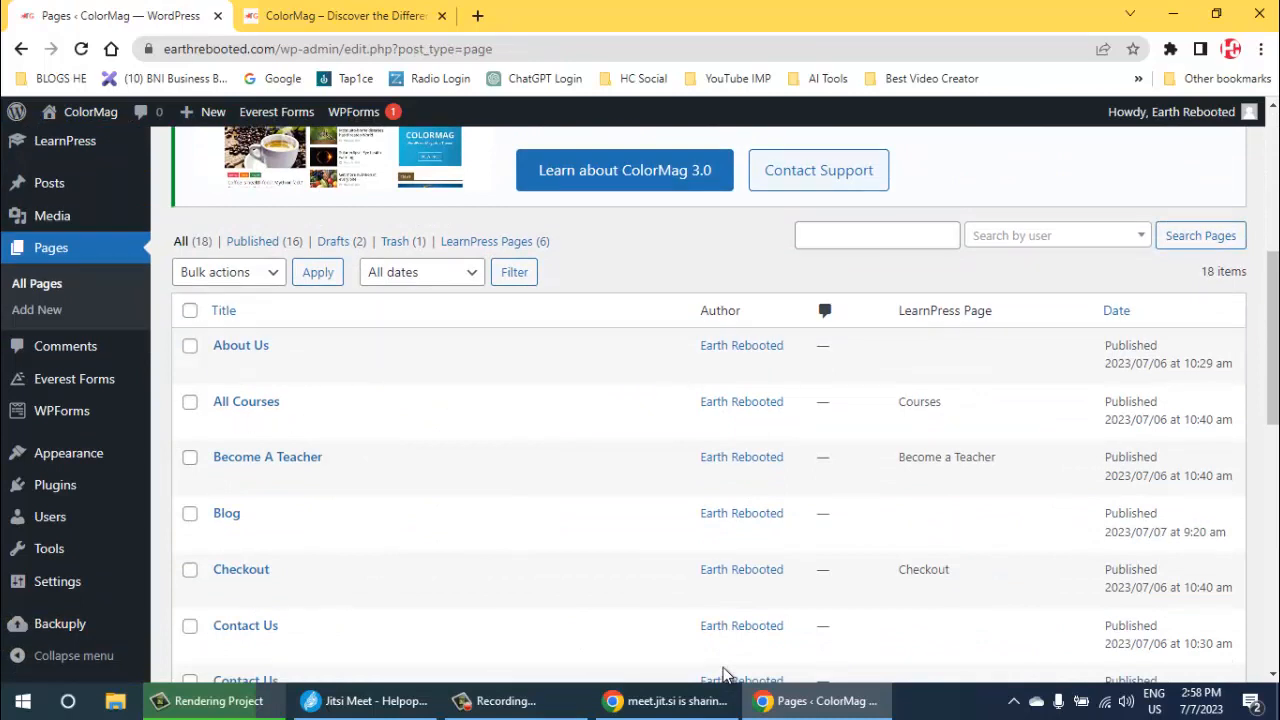
click(190, 311)
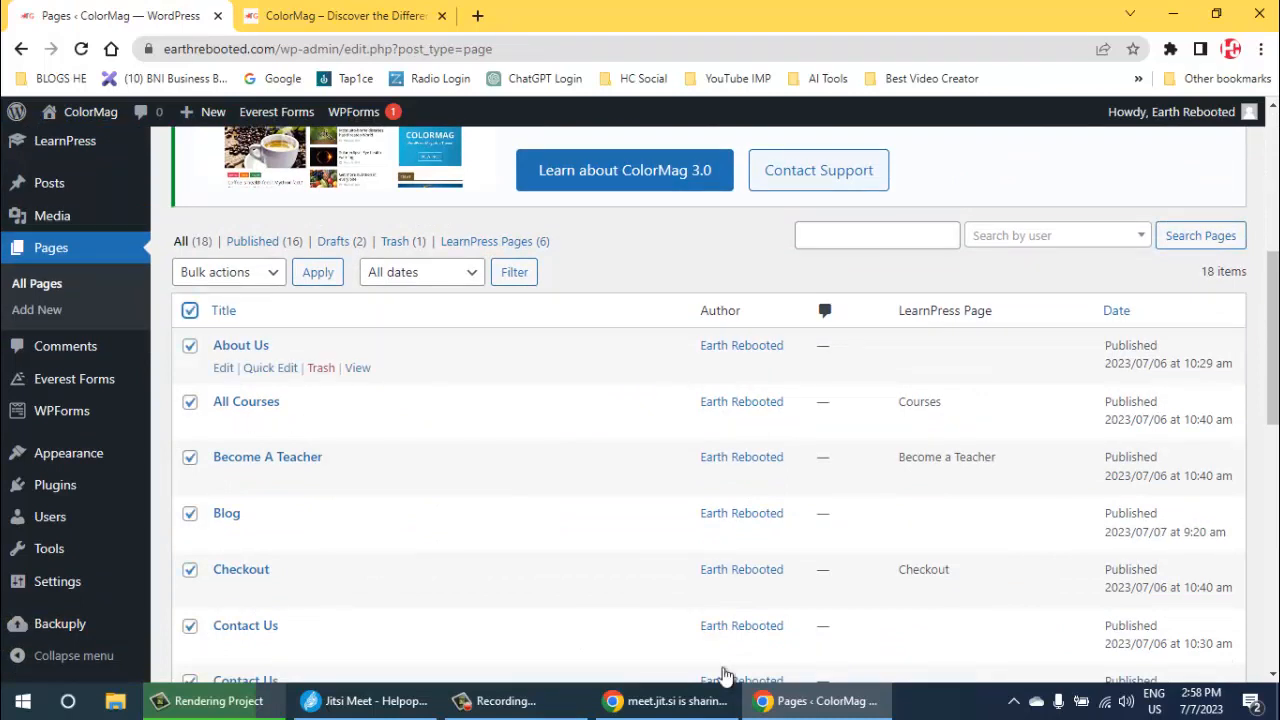
click(190, 346)
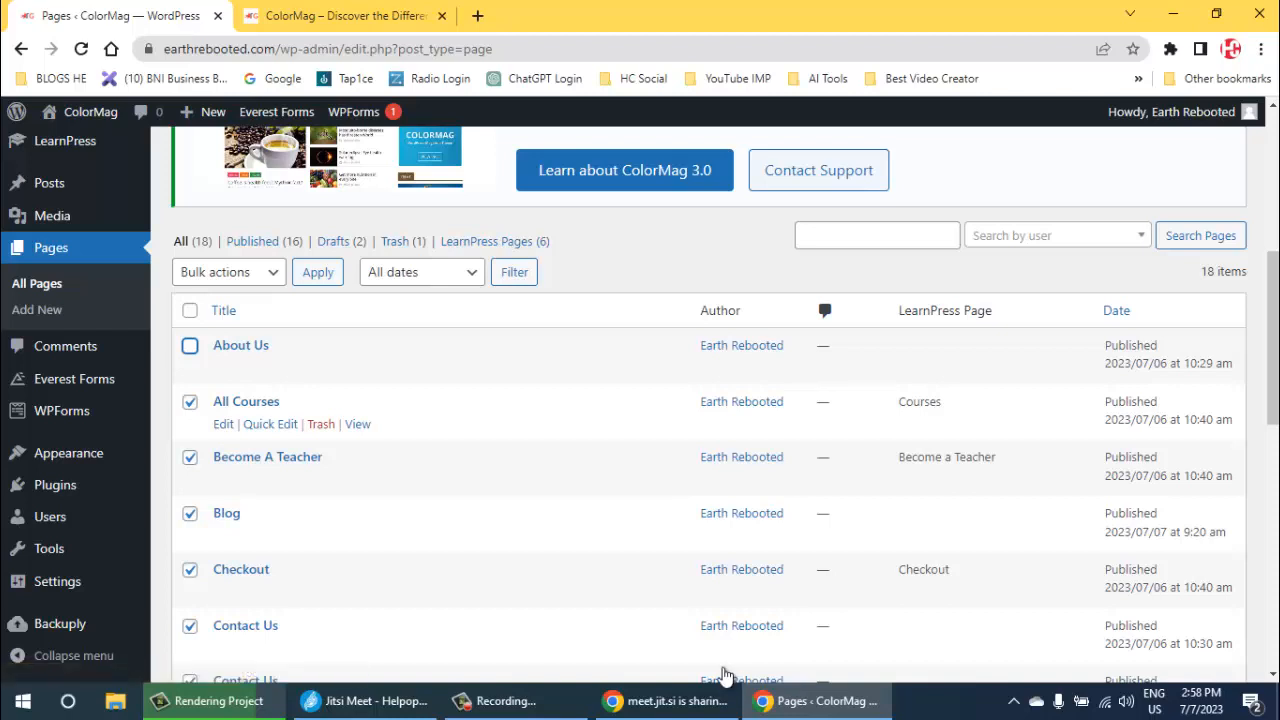
scroll(726, 675, down, 1)
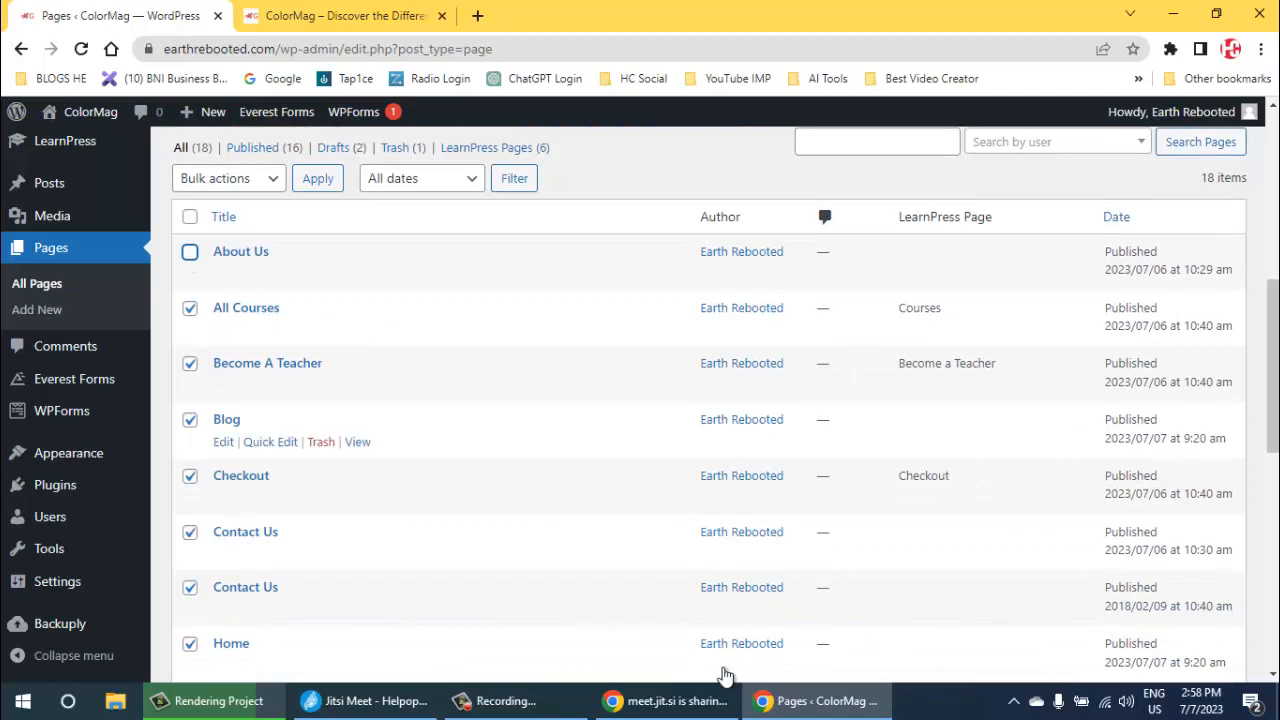
scroll(726, 675, down, 2)
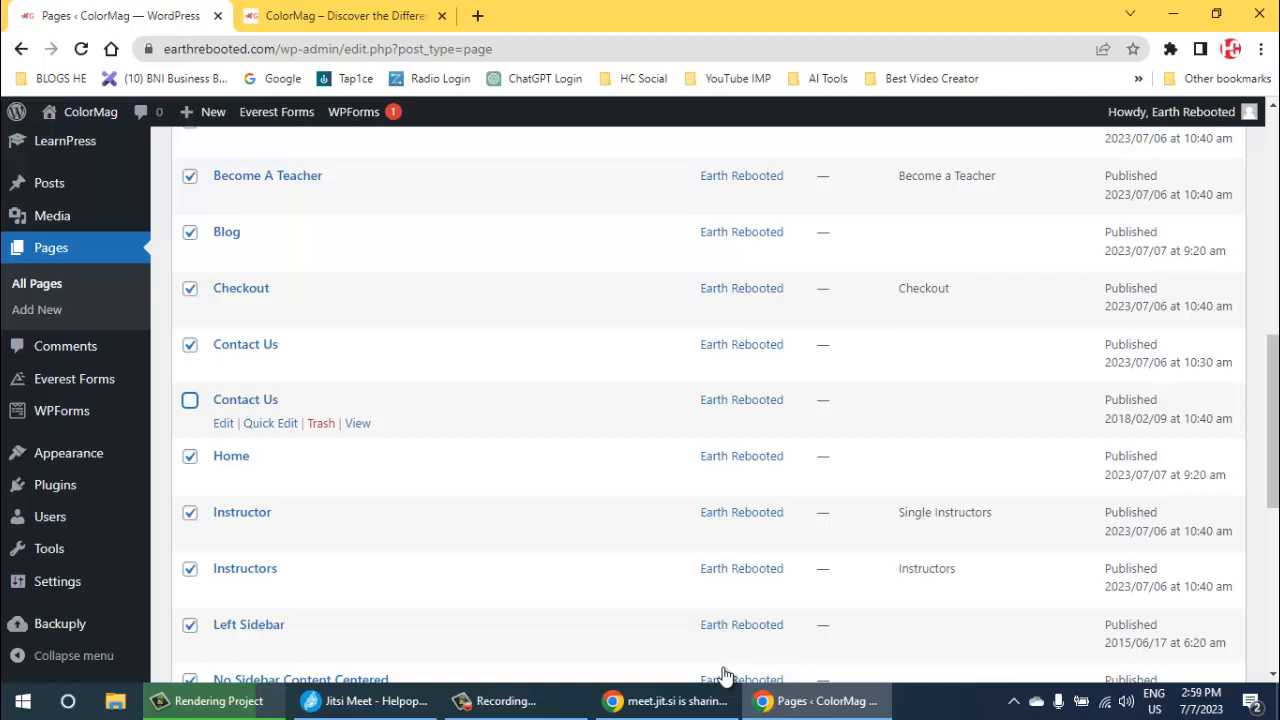
scroll(725, 675, down, 2)
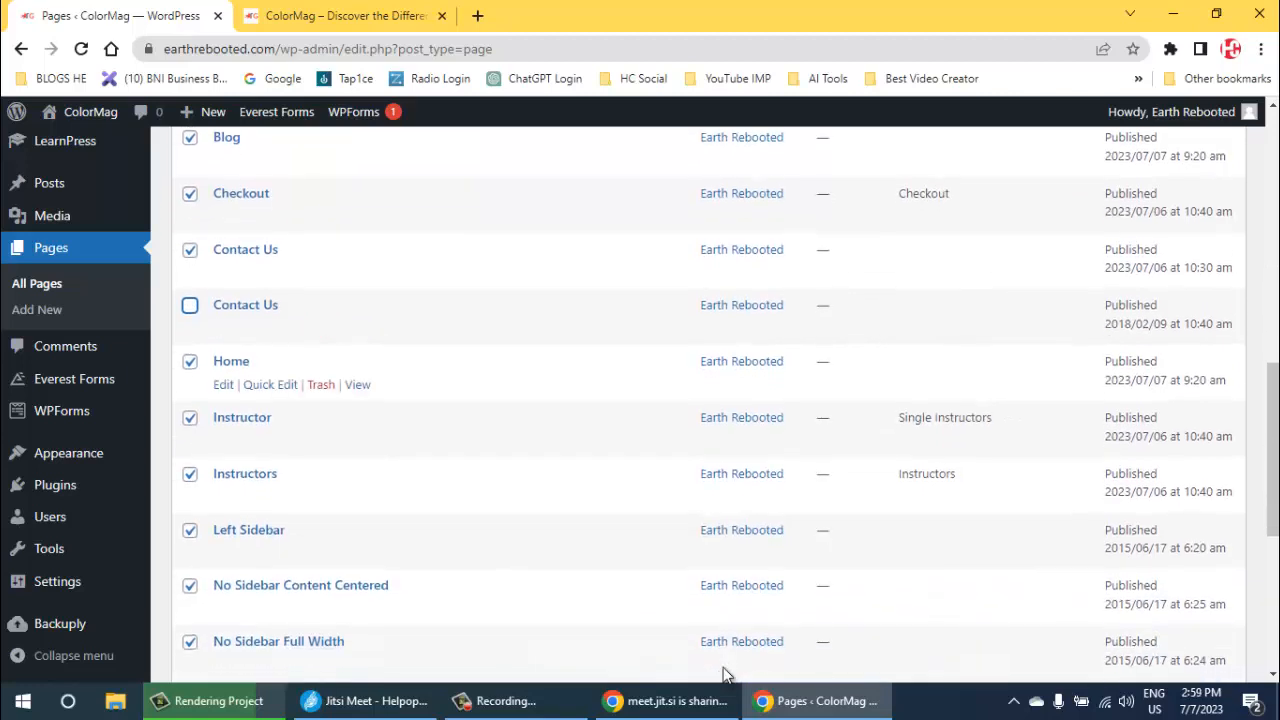
scroll(725, 675, down, 2)
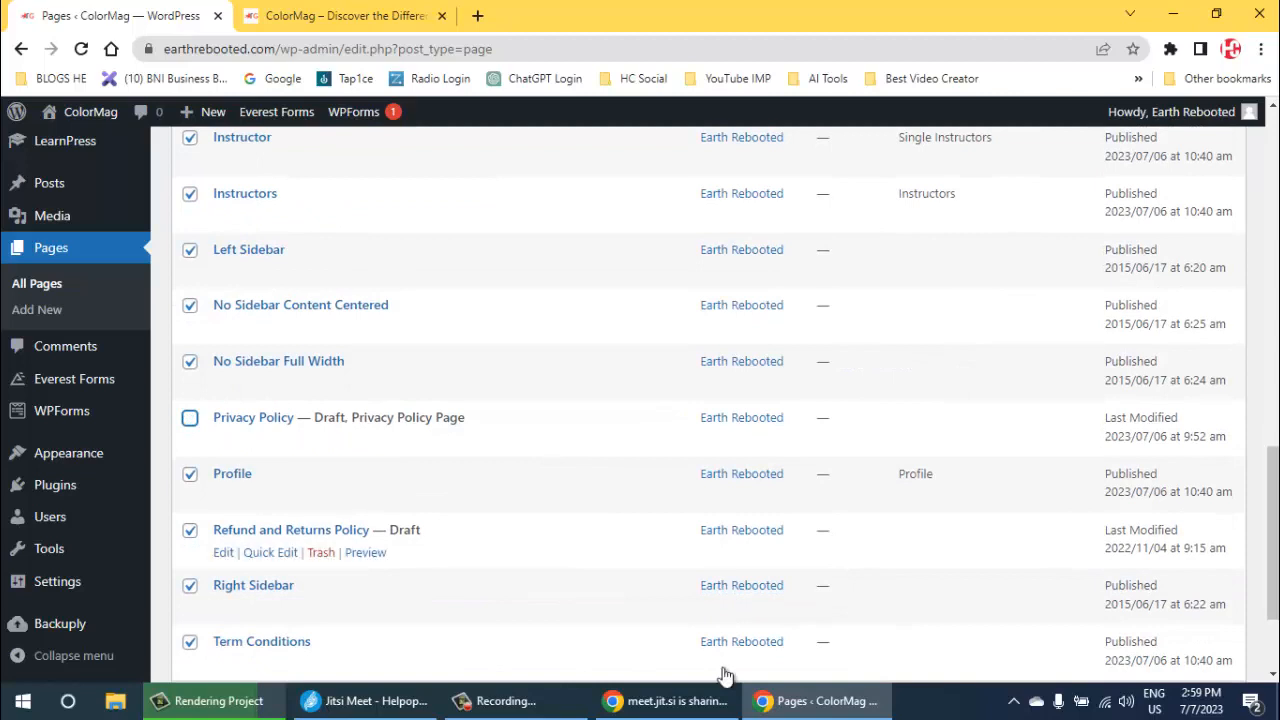
scroll(725, 675, down, 2)
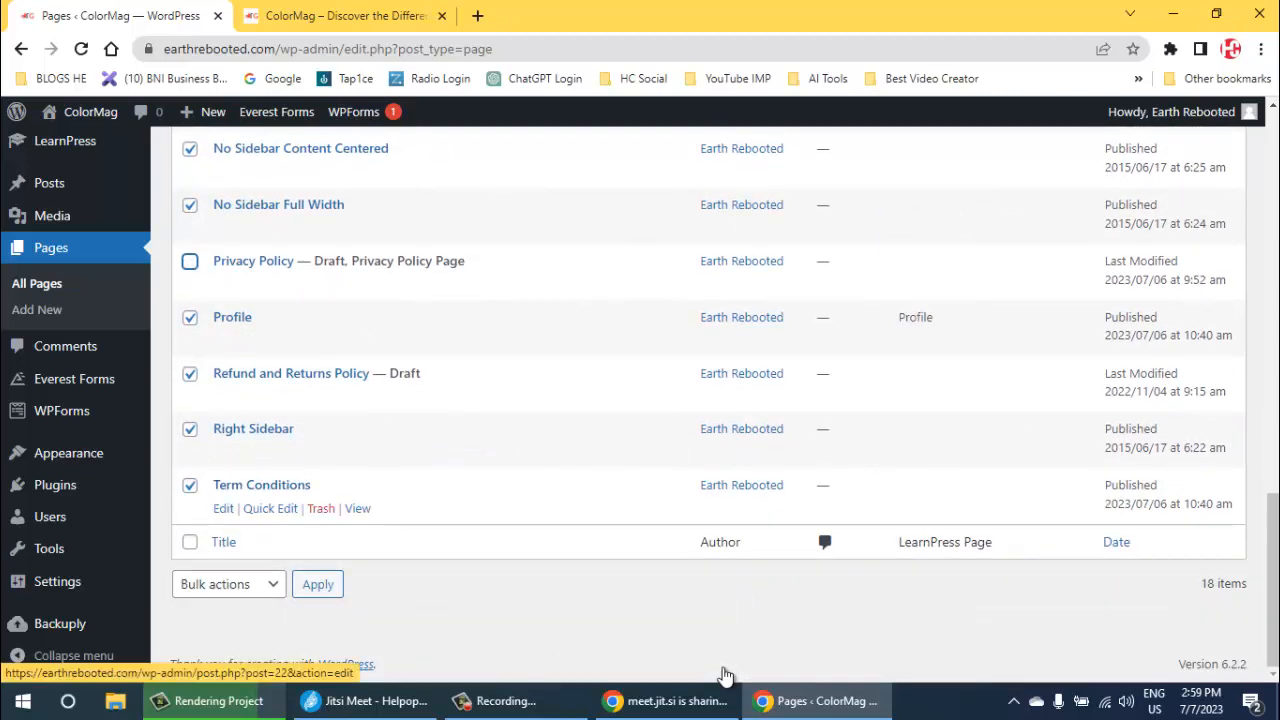
click(190, 485)
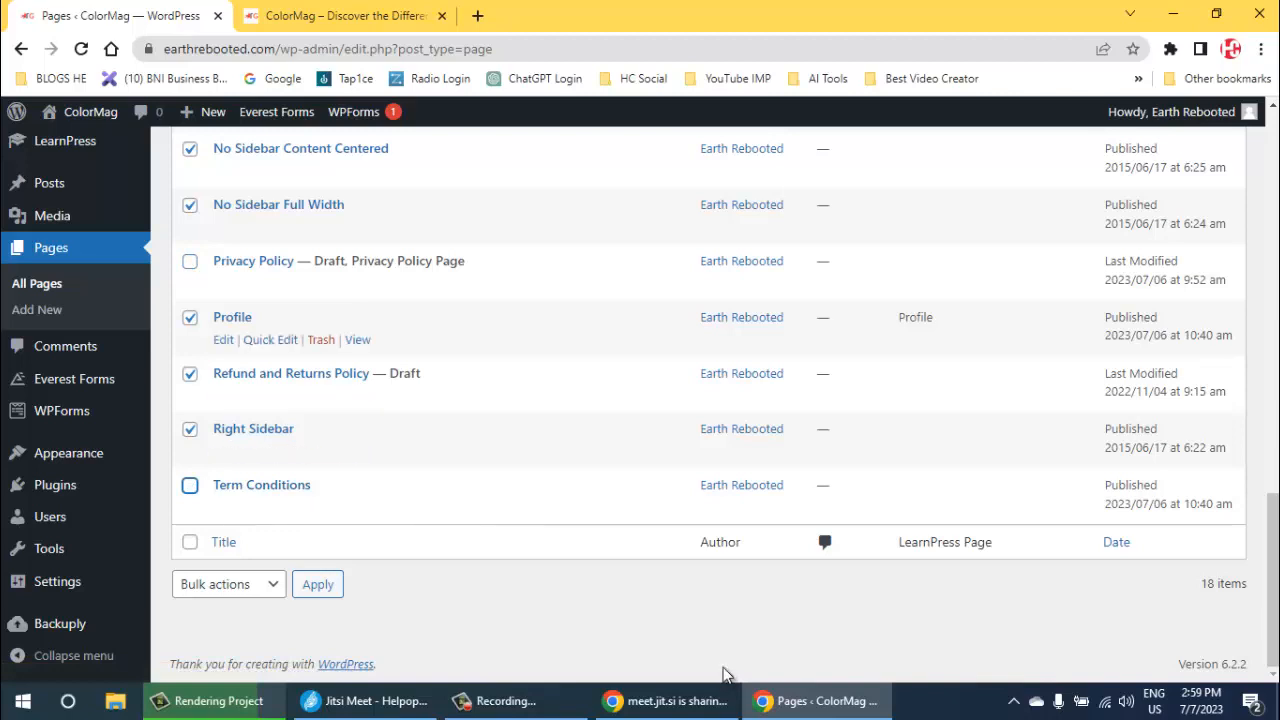
click(229, 584)
click(221, 646)
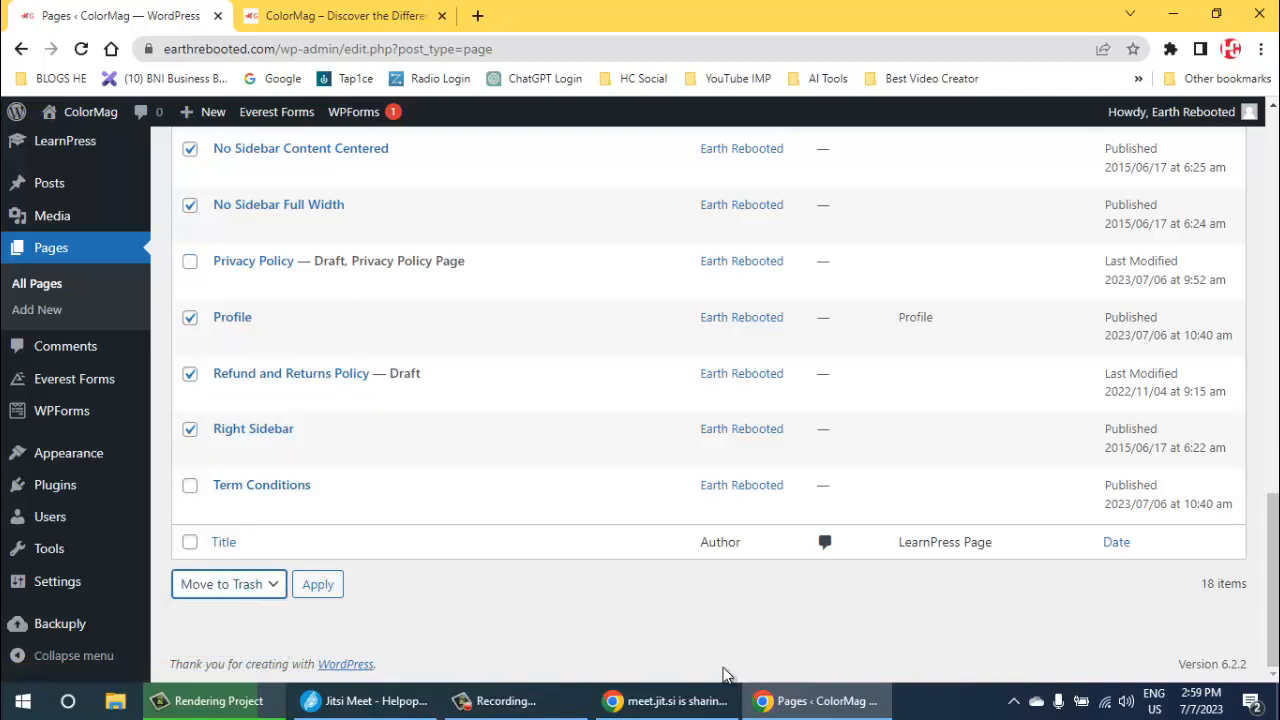
click(318, 584)
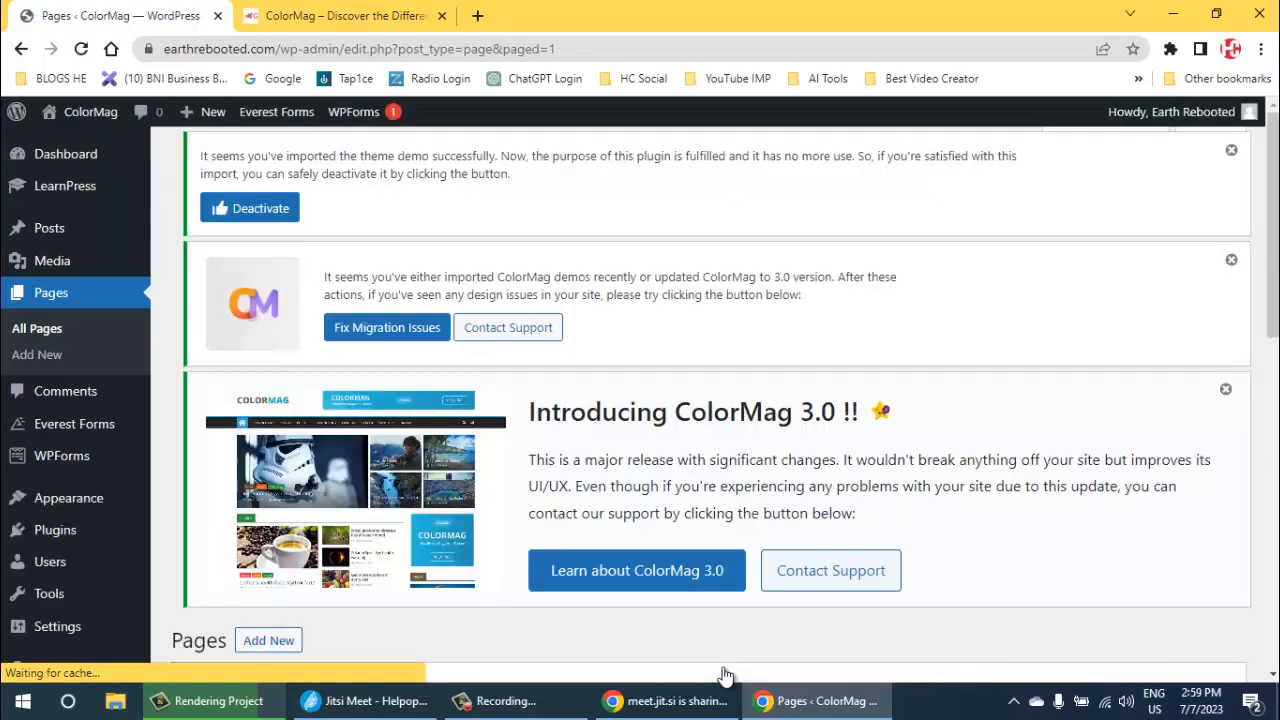
- Select all the pages still listed after the bulk removal
scroll(725, 675, down, 3)
scroll(725, 675, down, 2)
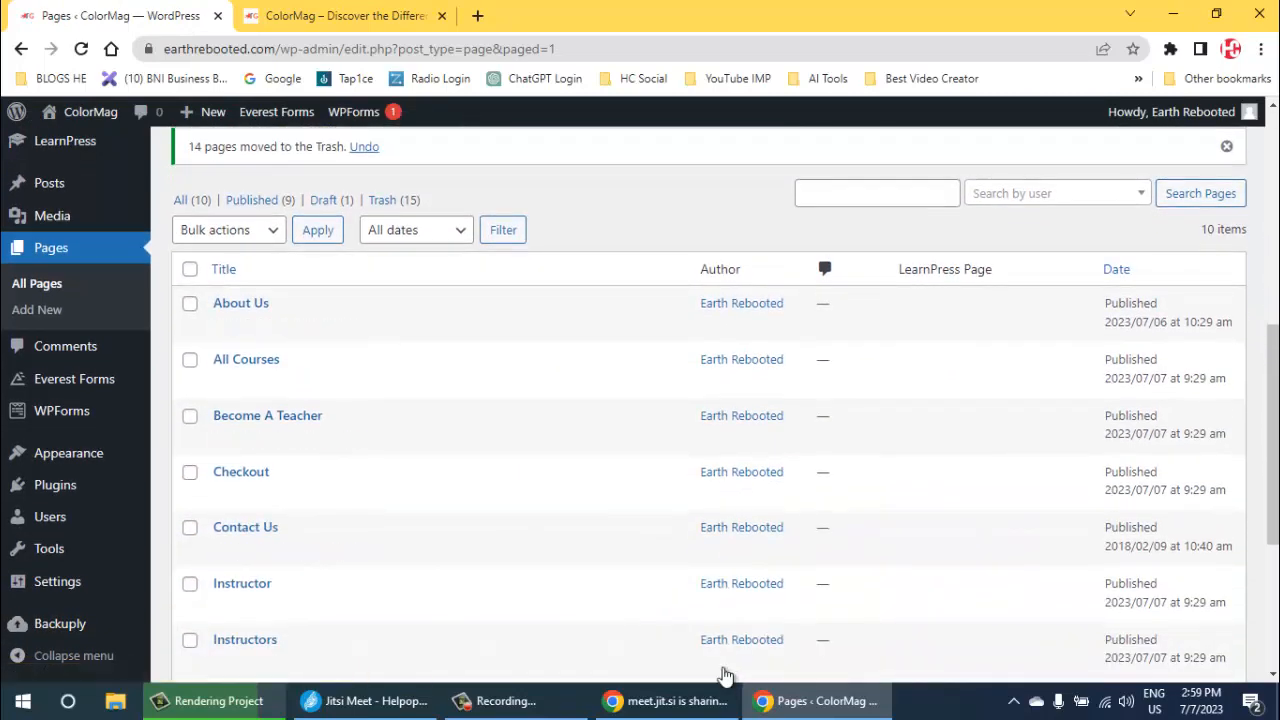
click(190, 269)
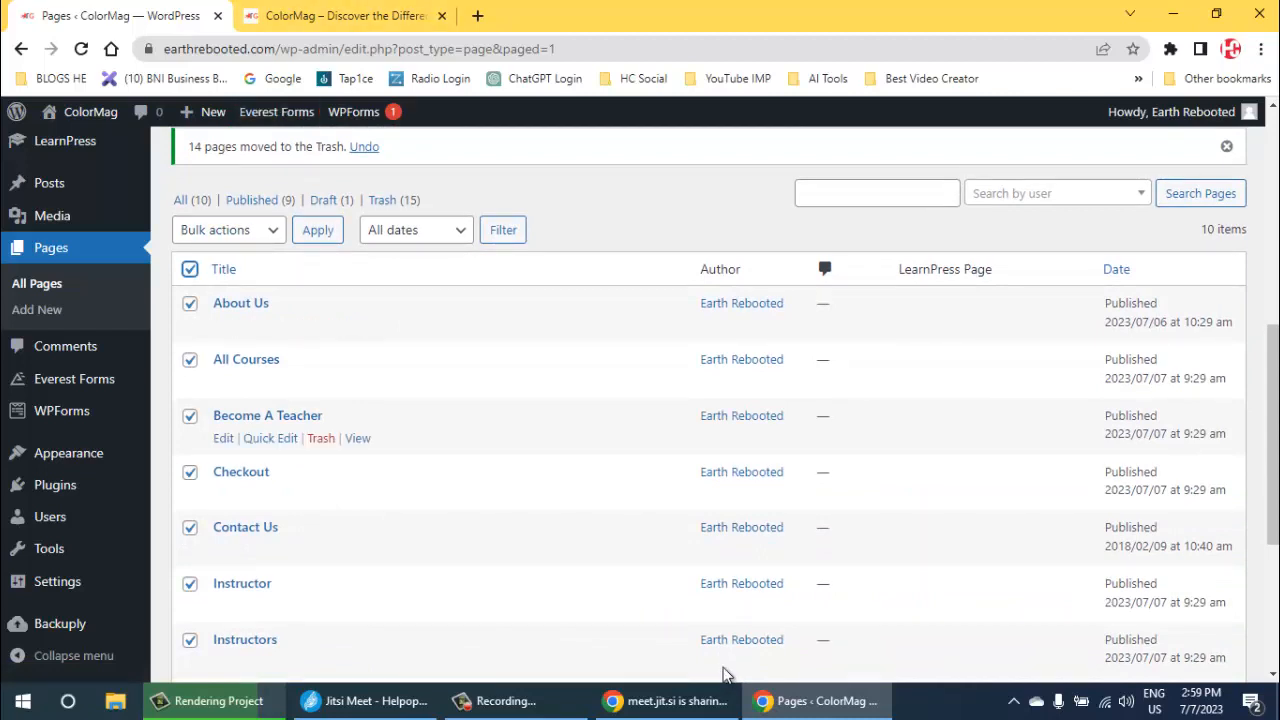
- Switch to the browser tab showing the site's front page and open the installed themes through its dashboard
key(ctrl+Tab)
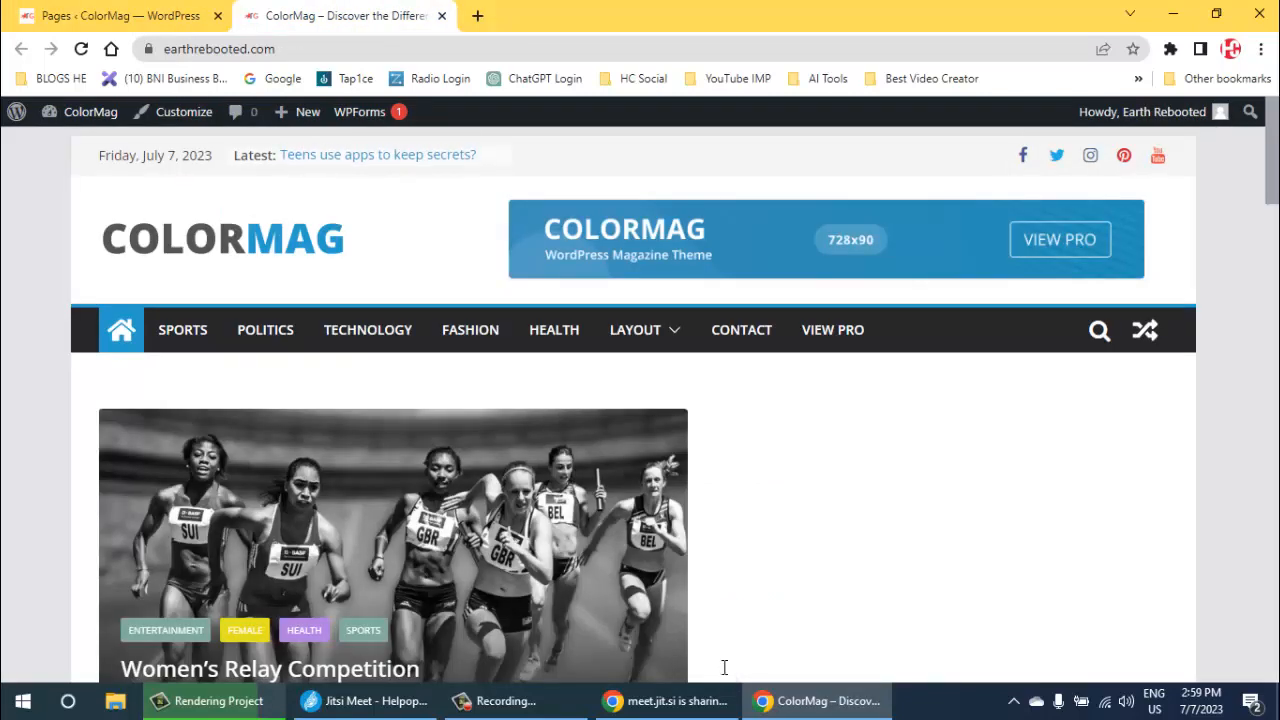
mouse_move(88, 112)
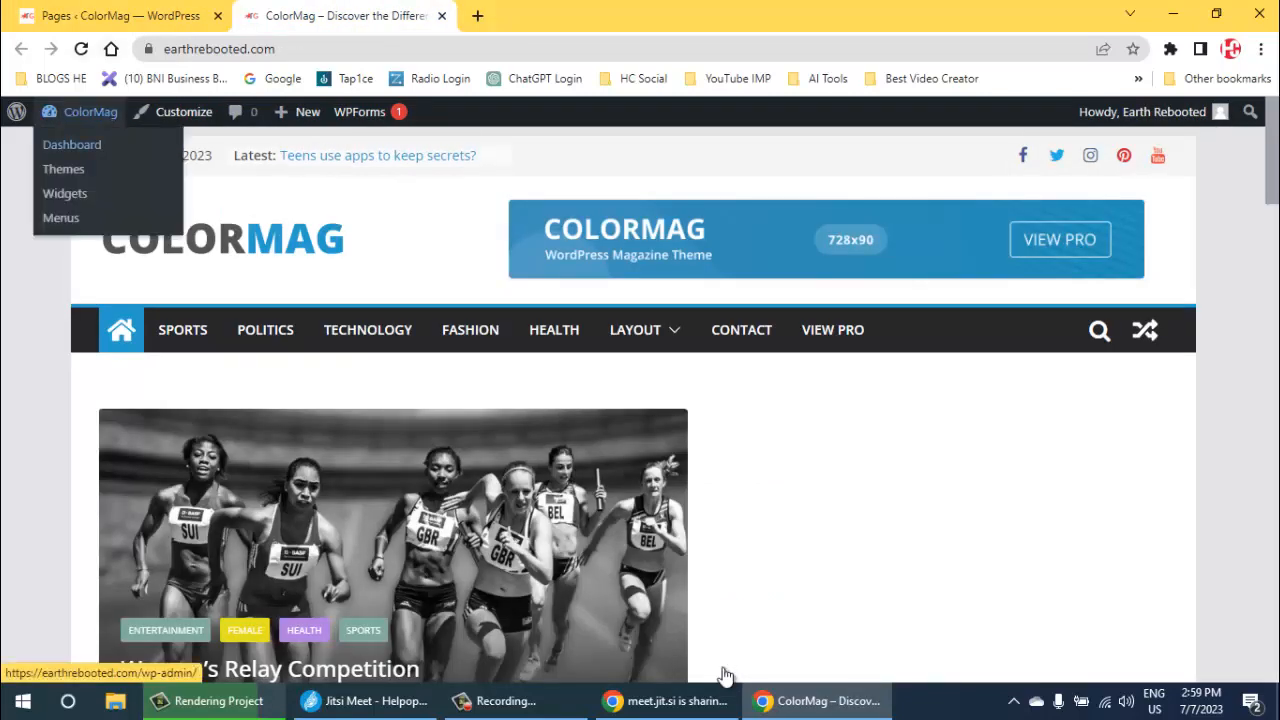
click(72, 145)
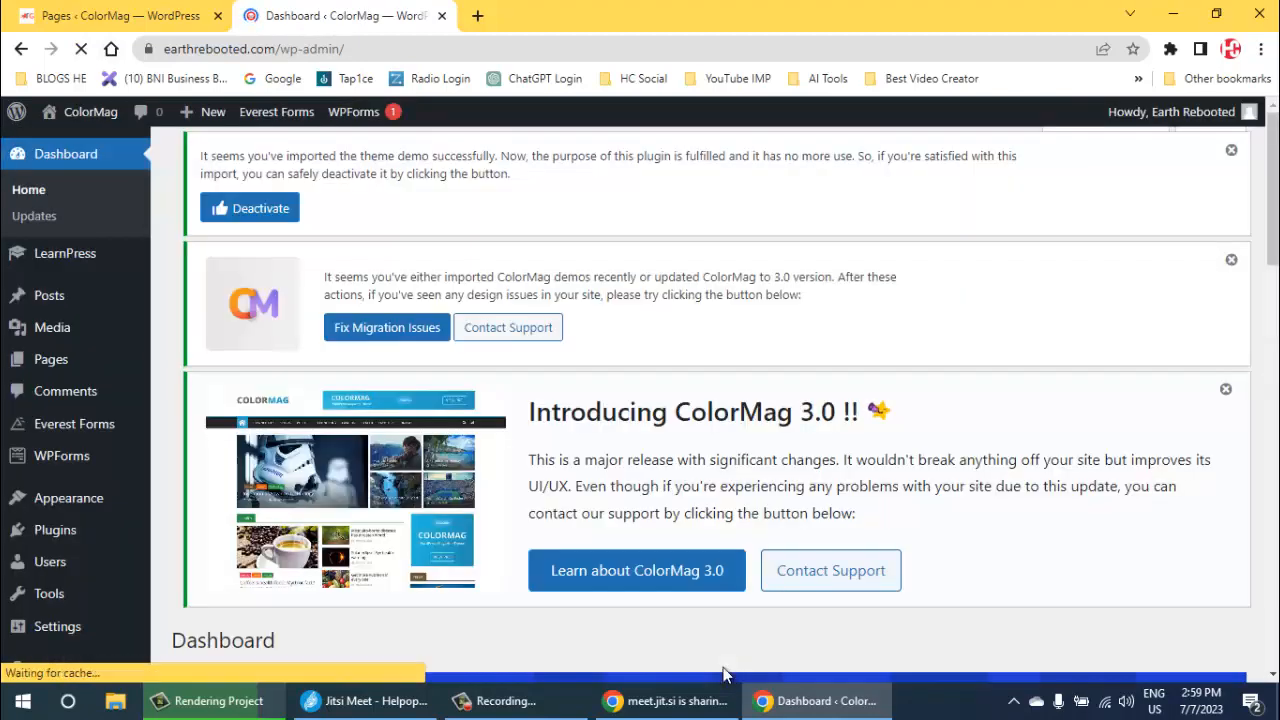
scroll(726, 675, down, 4)
scroll(726, 675, down, 6)
scroll(726, 675, up, 7)
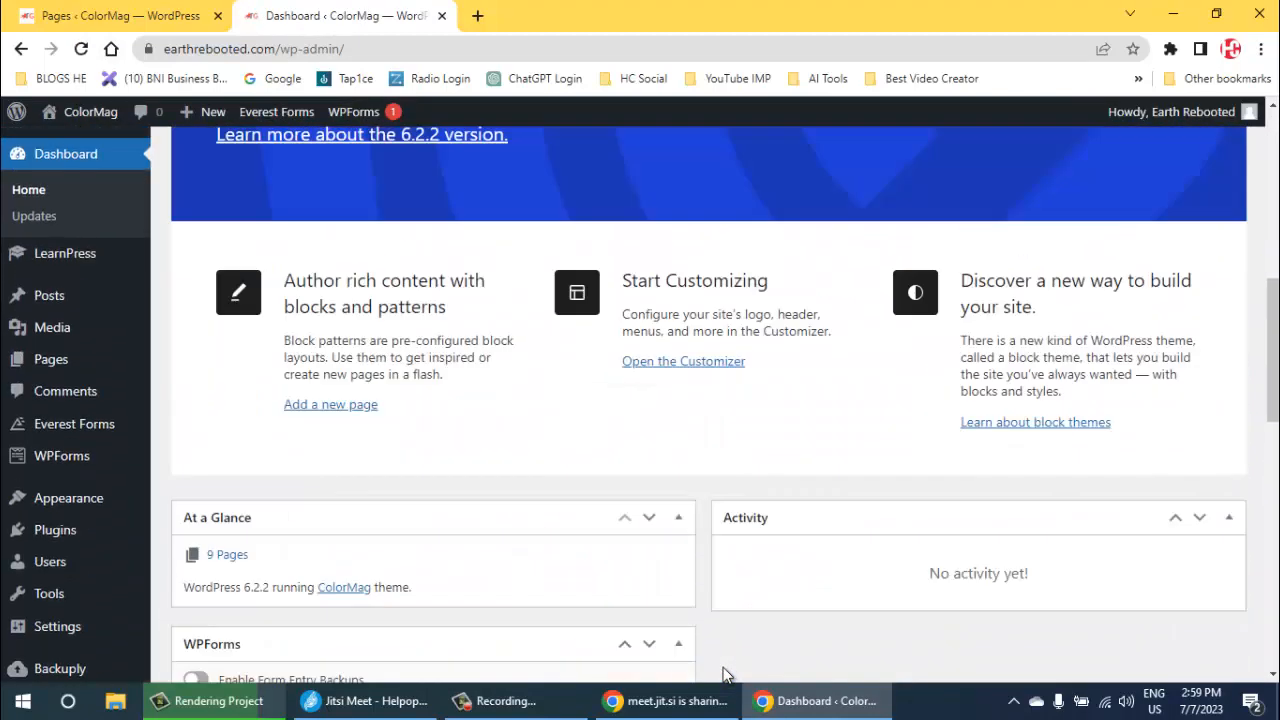
mouse_move(68, 498)
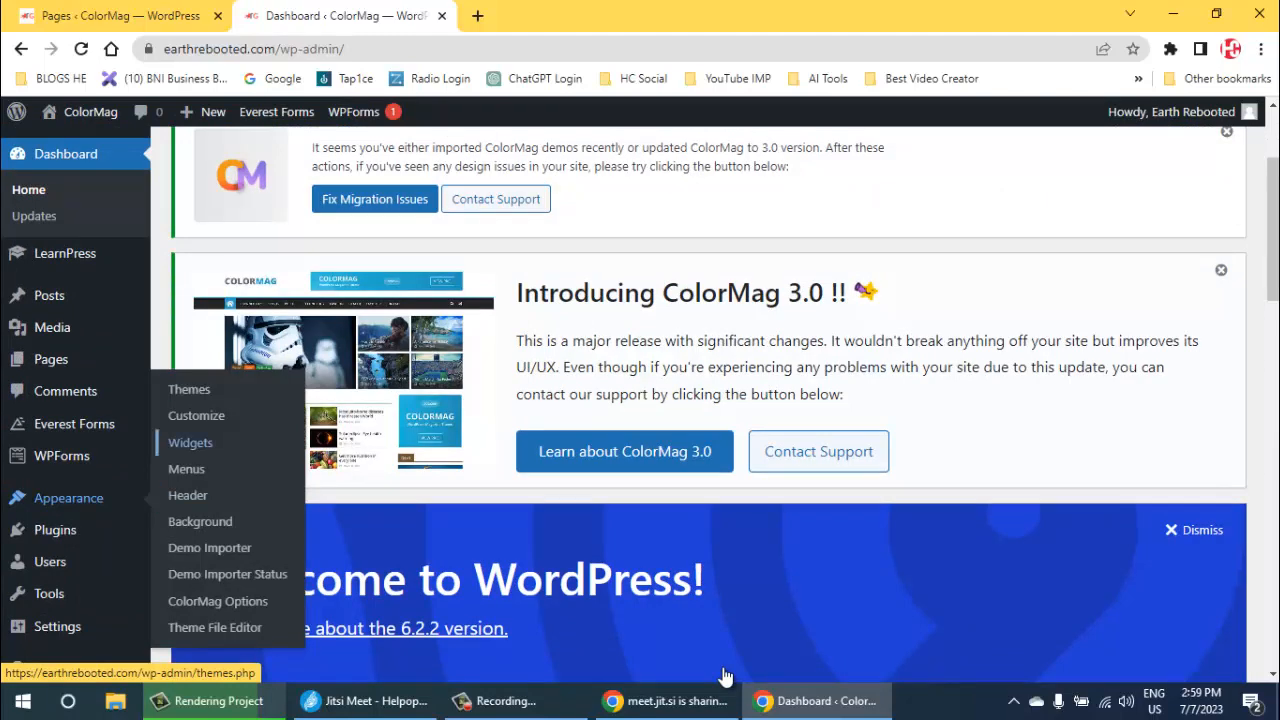
click(189, 389)
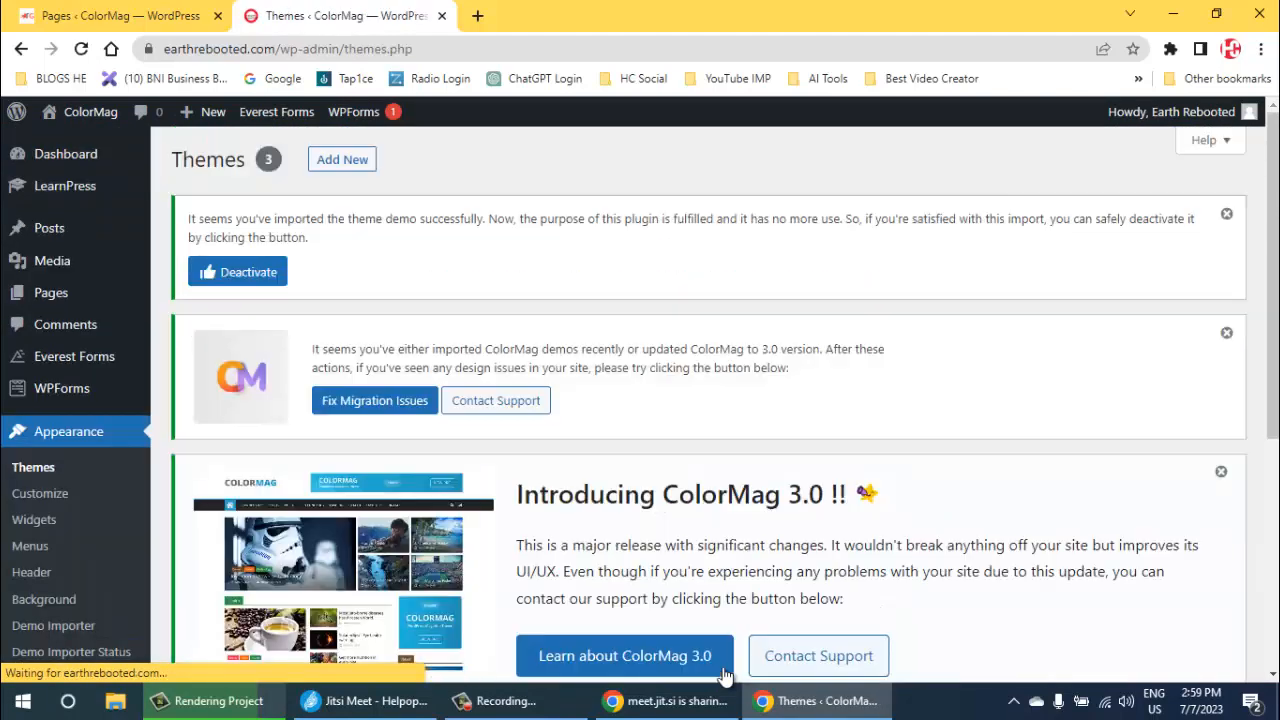
- Delete the inactive Educator Education theme from the installed themes
scroll(725, 677, down, 3)
scroll(725, 677, down, 4)
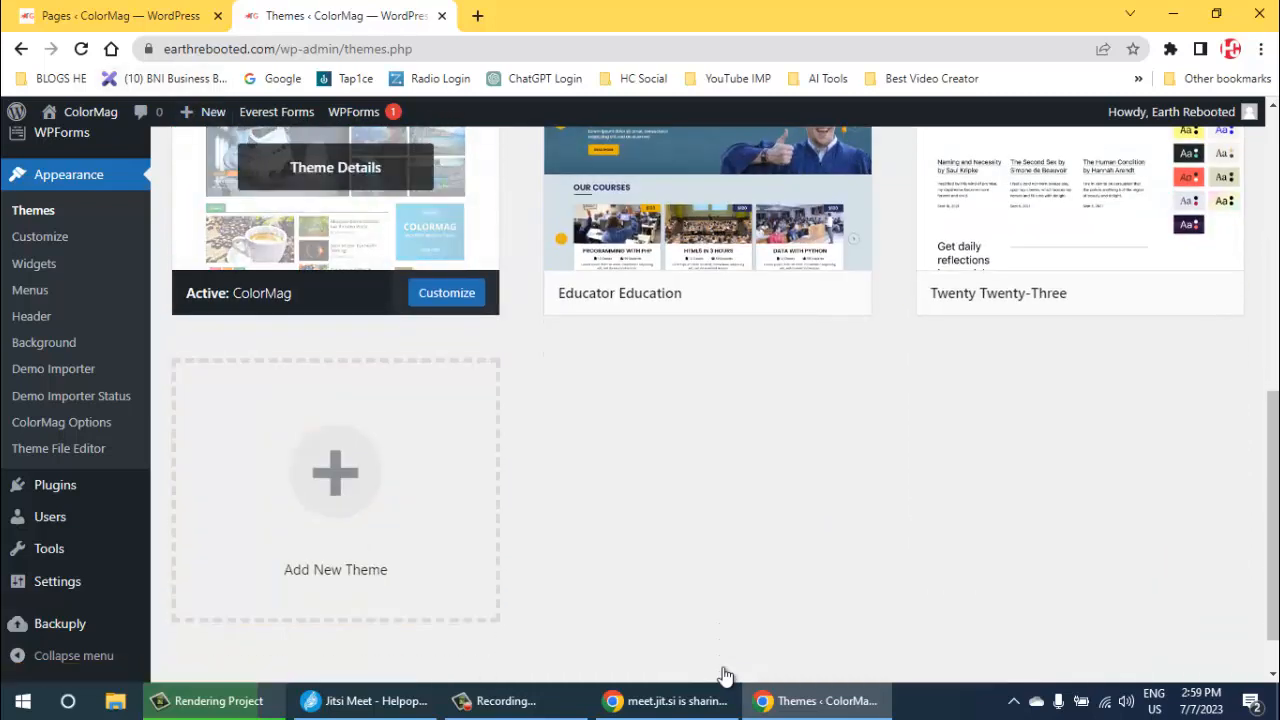
scroll(725, 677, up, 2)
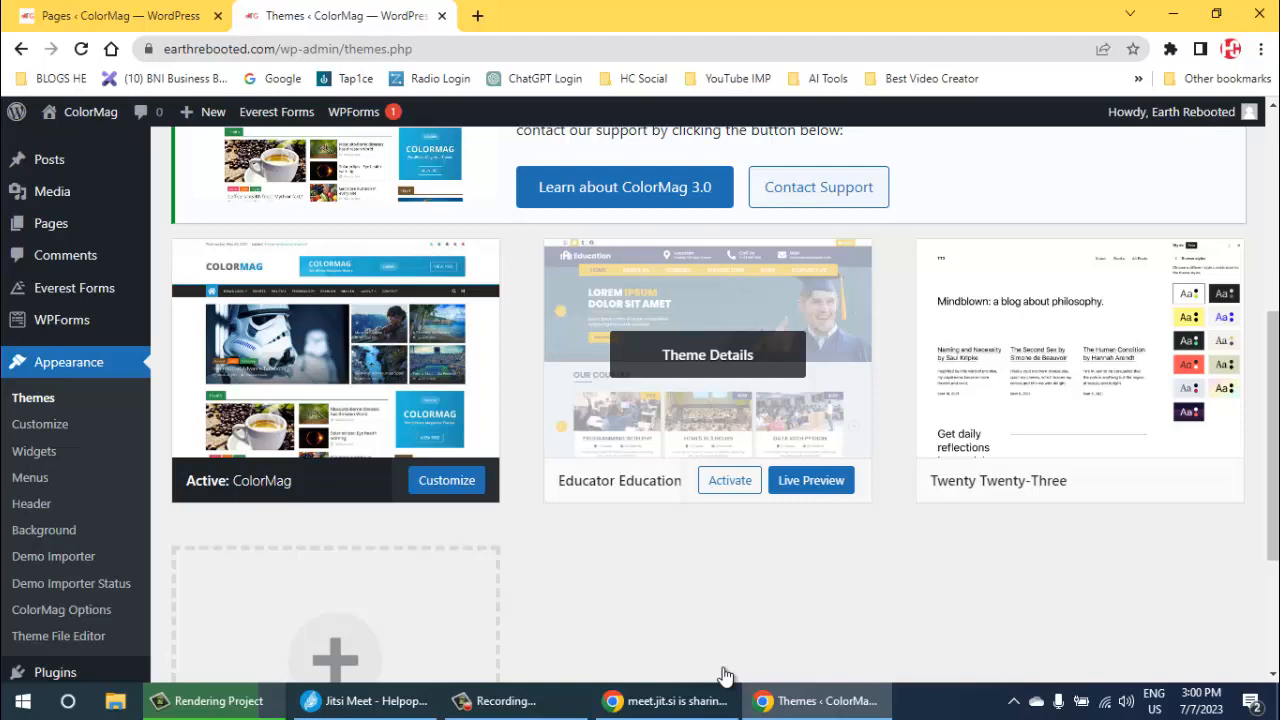
key(space)
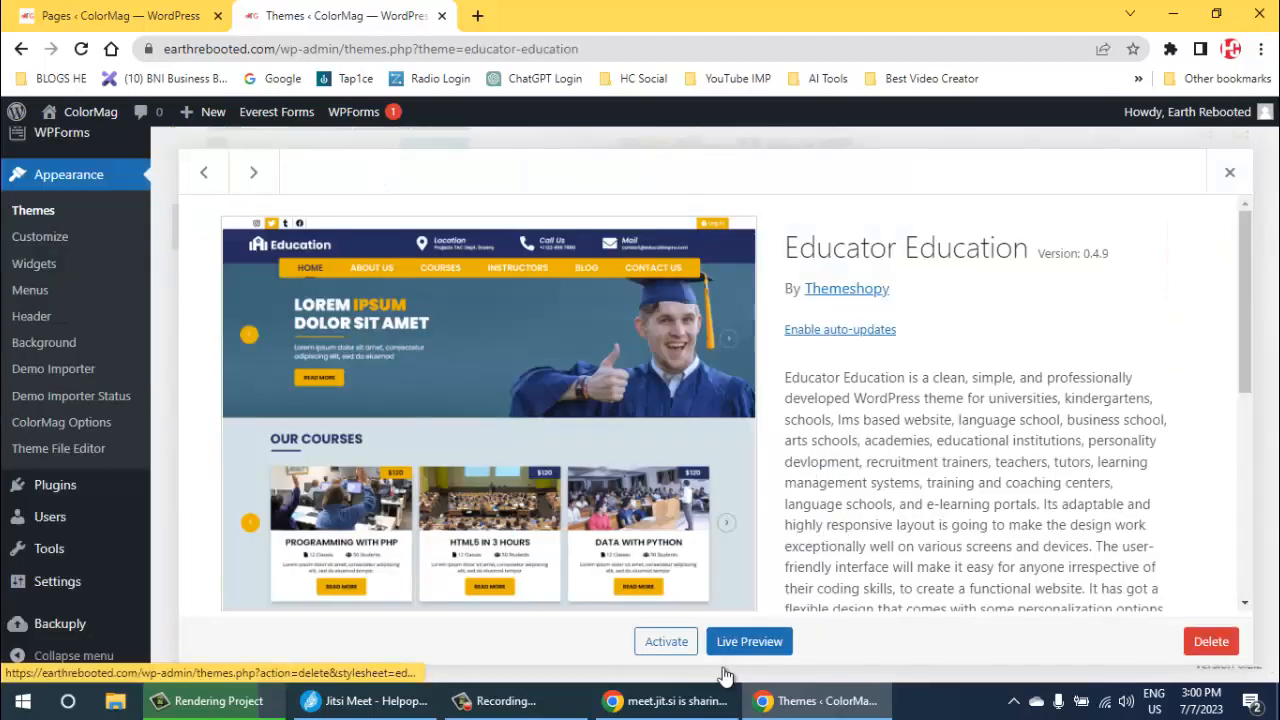
key(Return)
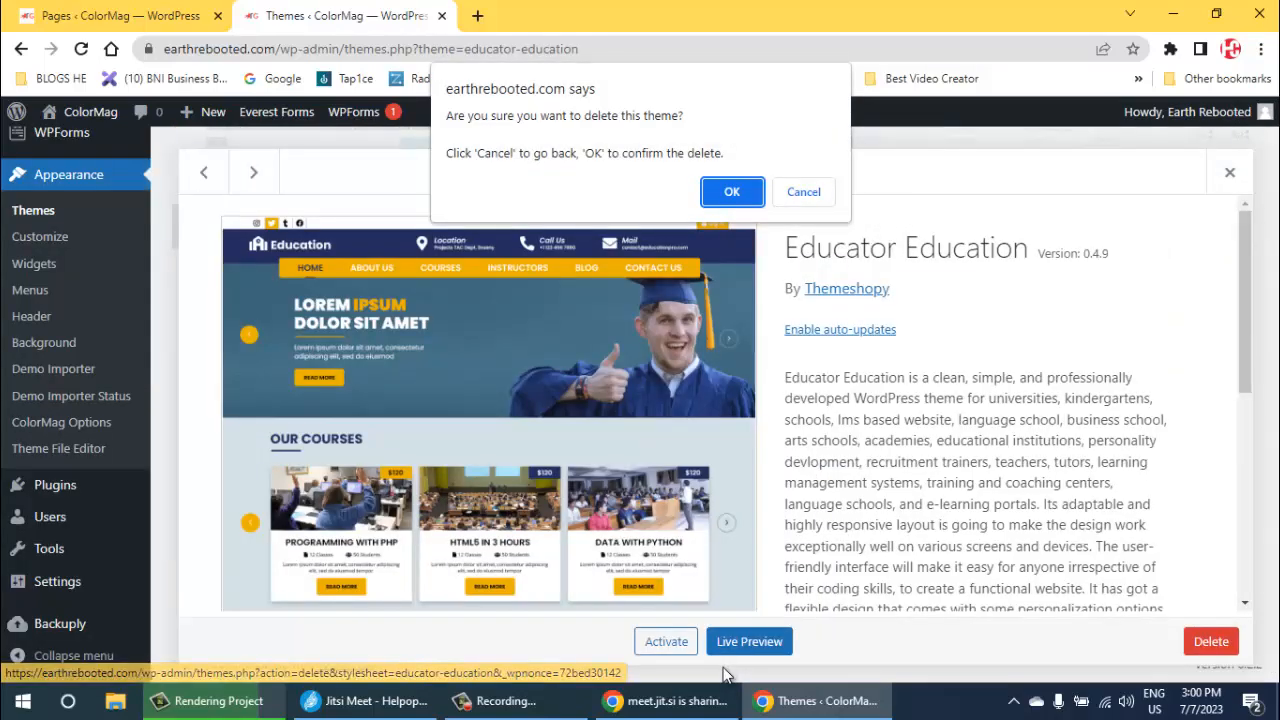
key(Return)
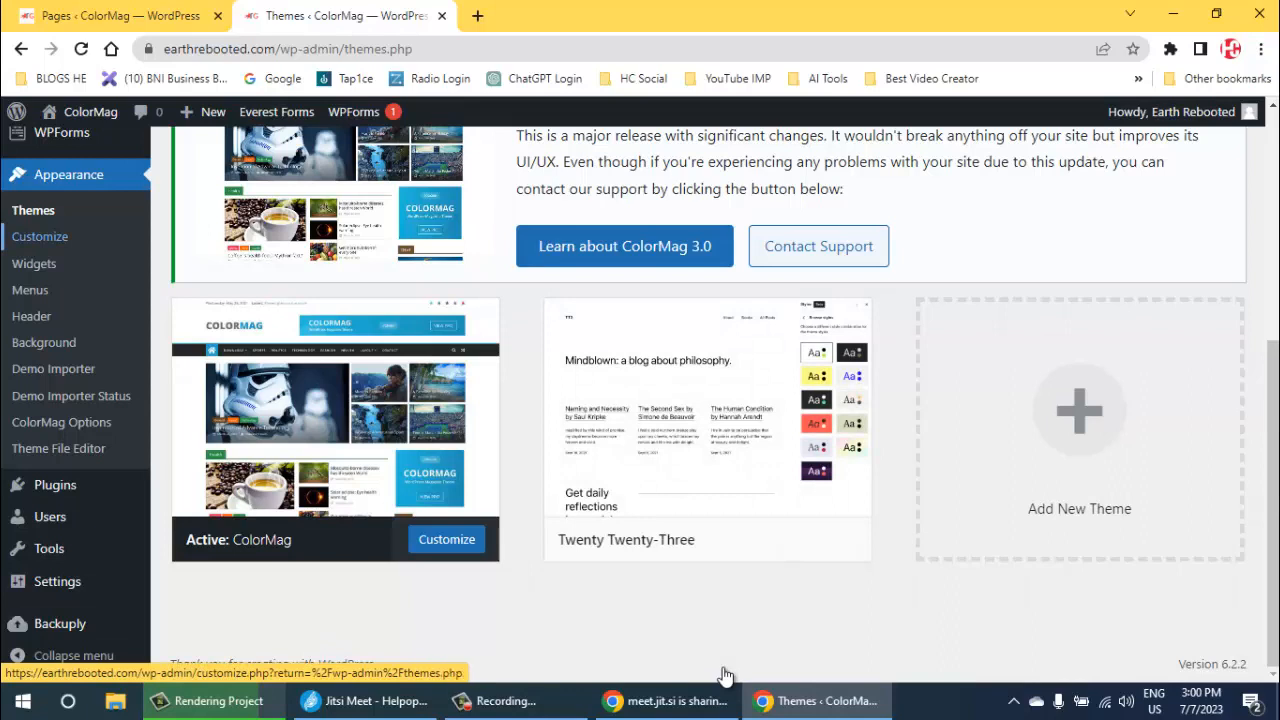
- Return to the pages list and move the selected pages to the trash, excluding About Us, Privacy Policy and Term Conditions
key(ctrl+shift+Tab)
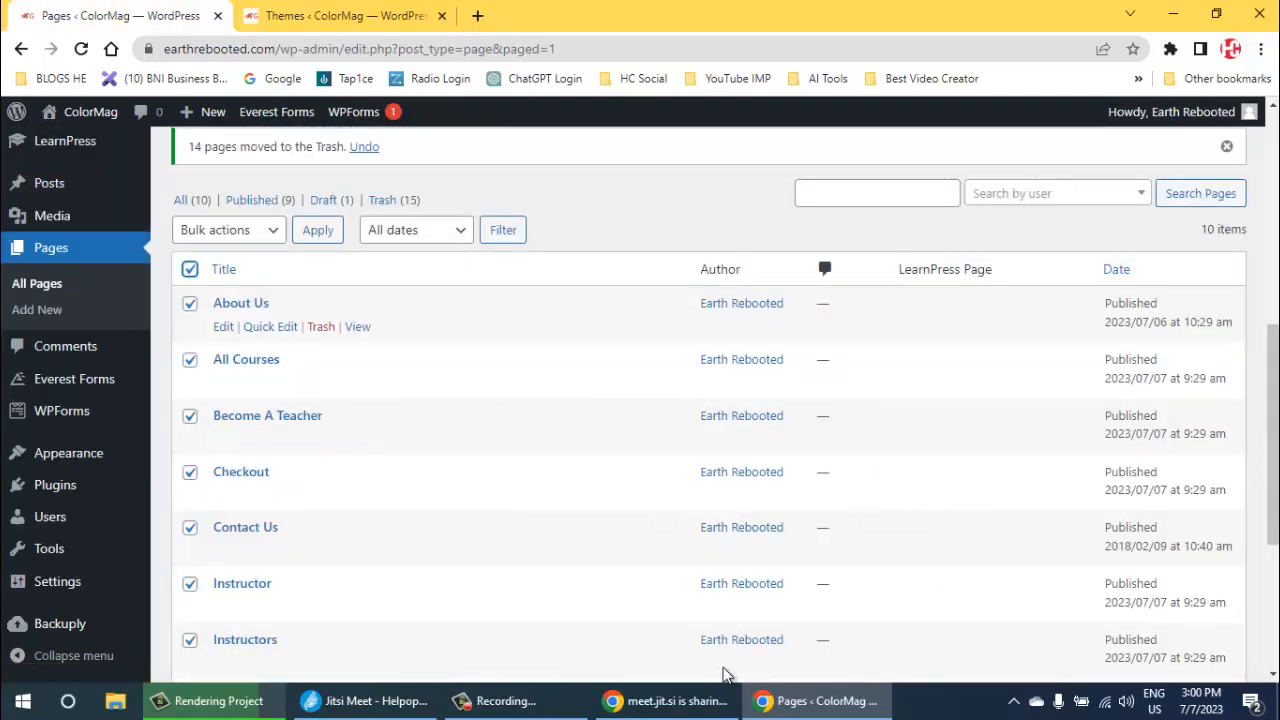
click(190, 303)
scroll(708, 385, down, 1)
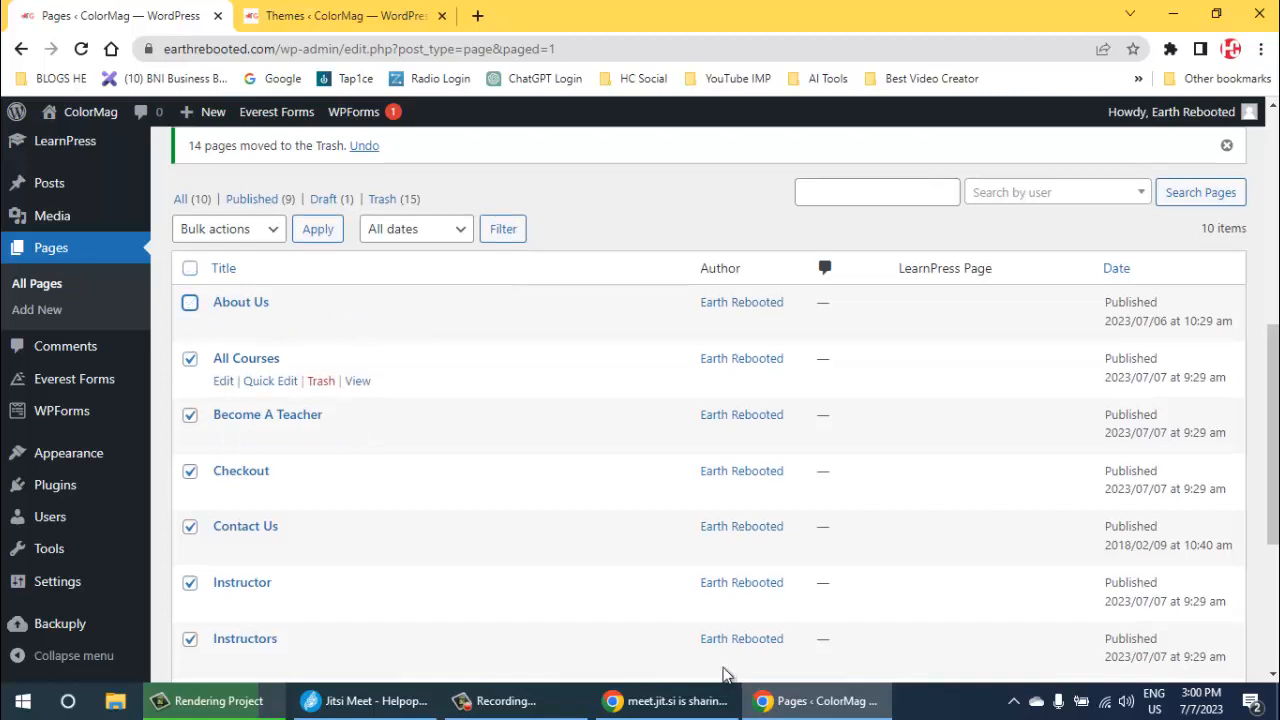
scroll(726, 674, up, 2)
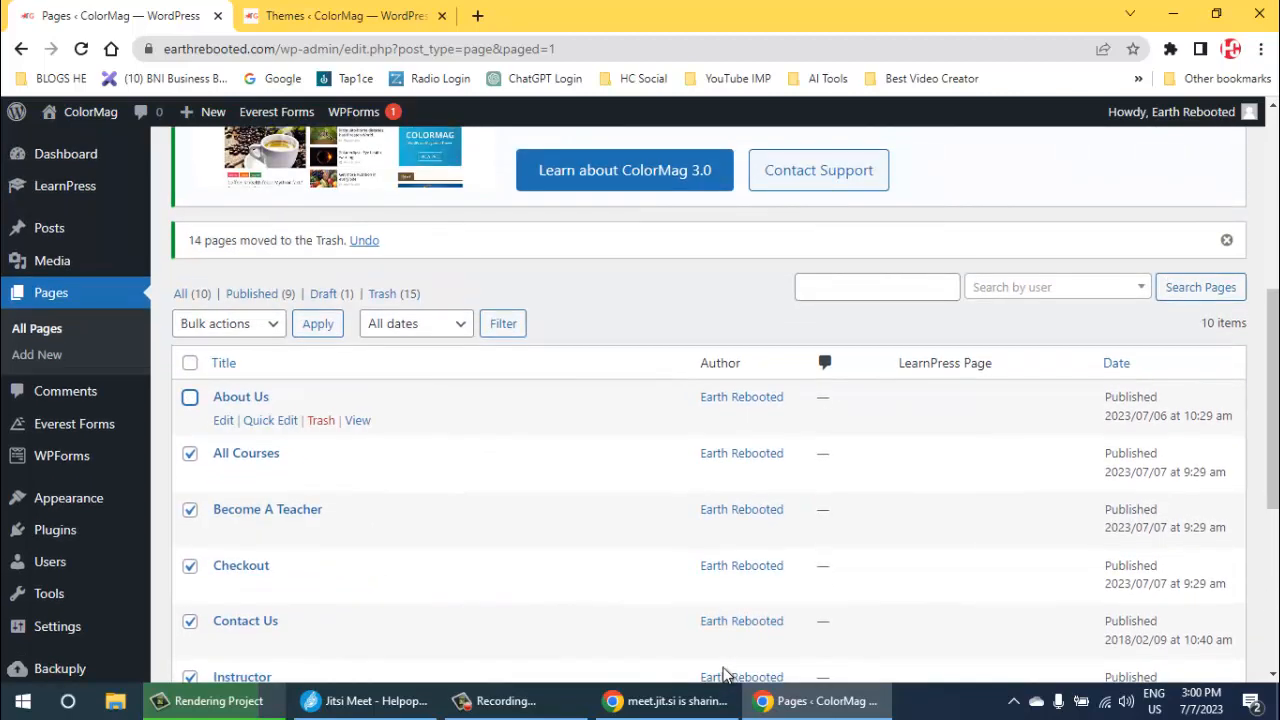
scroll(726, 674, down, 2)
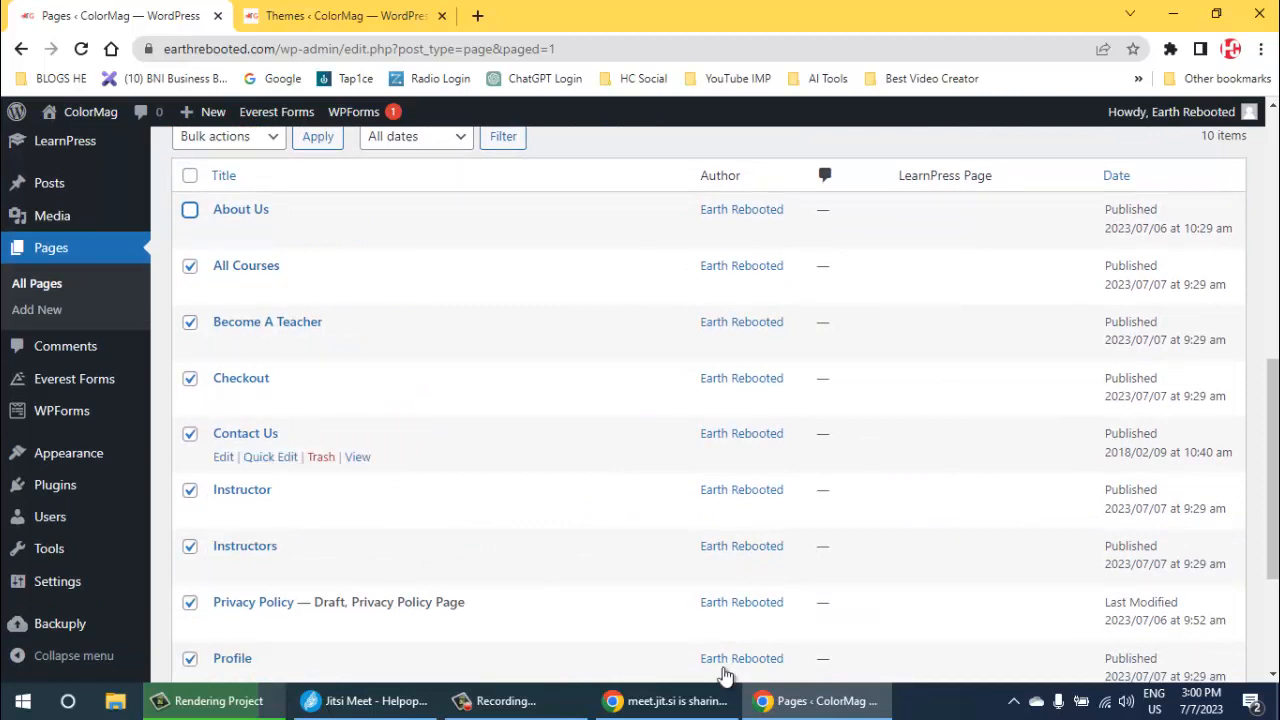
scroll(726, 674, down, 3)
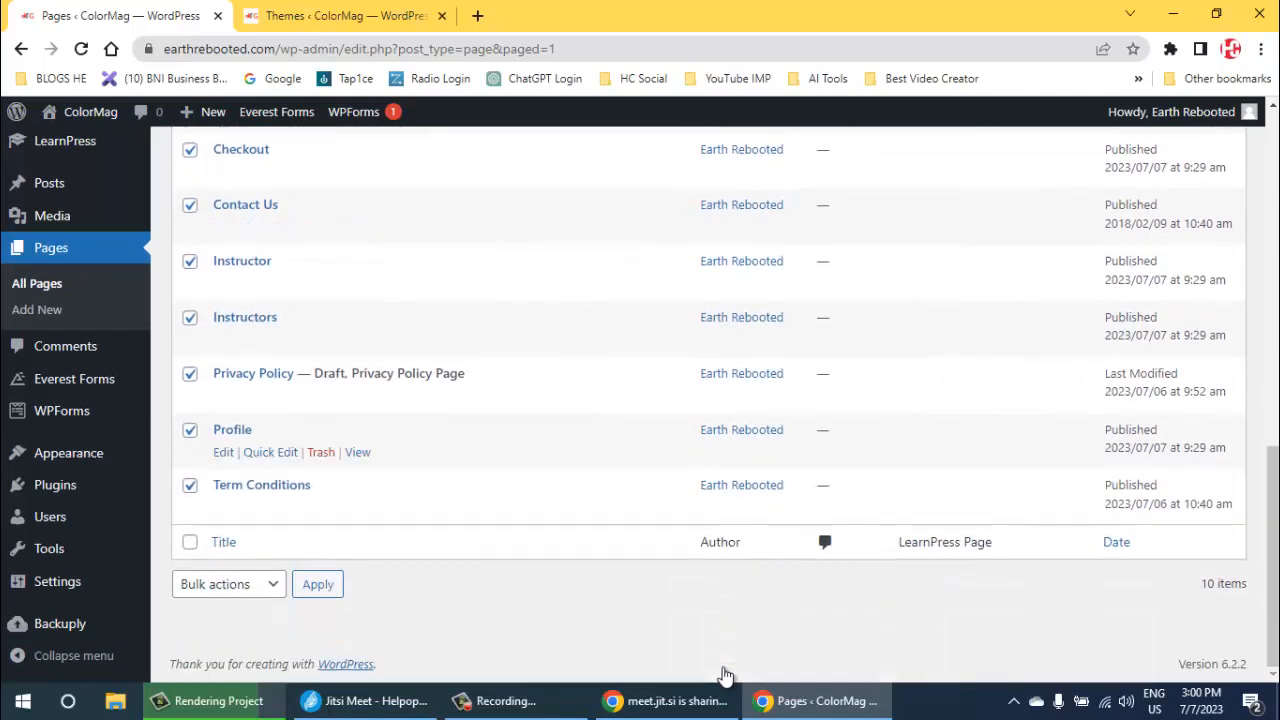
click(190, 485)
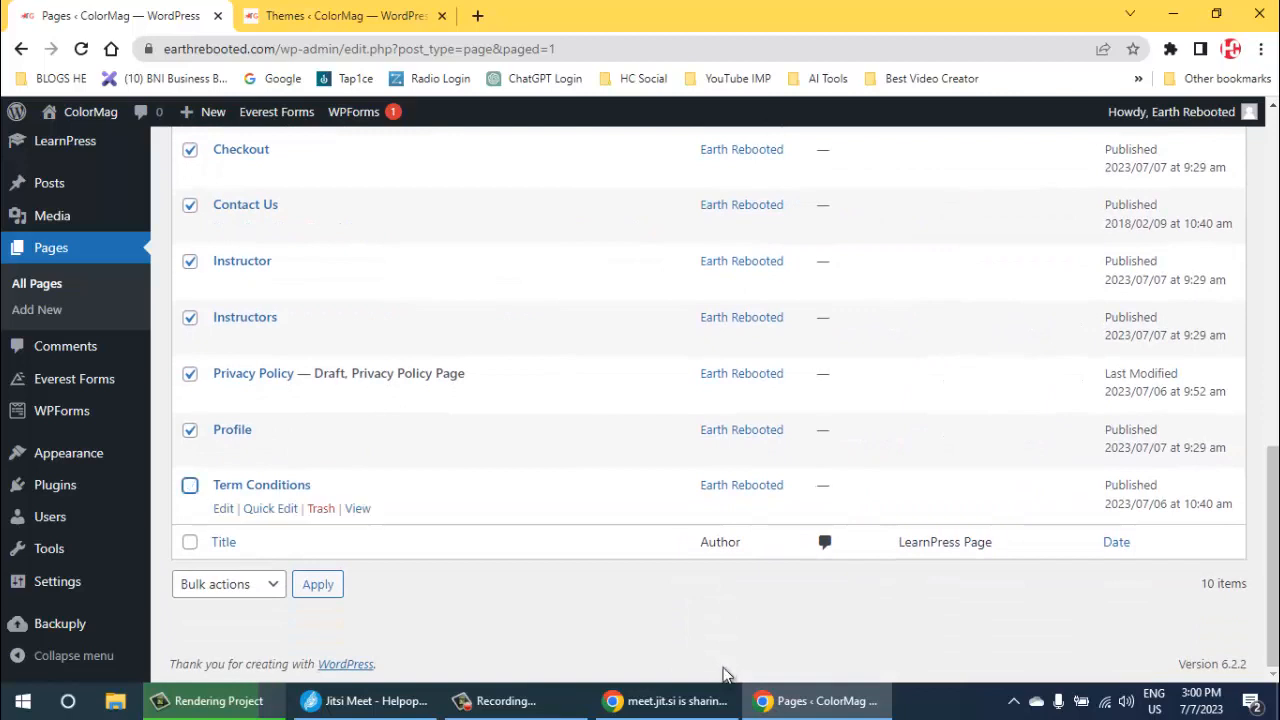
click(190, 373)
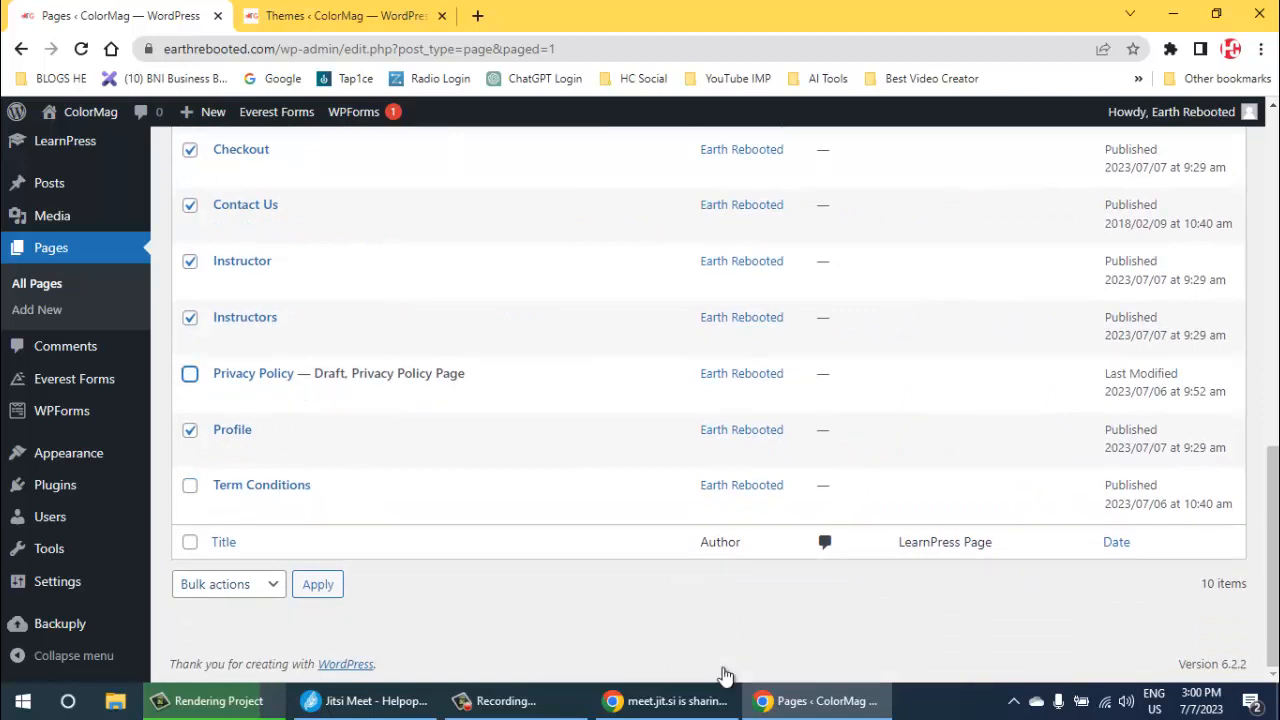
click(229, 584)
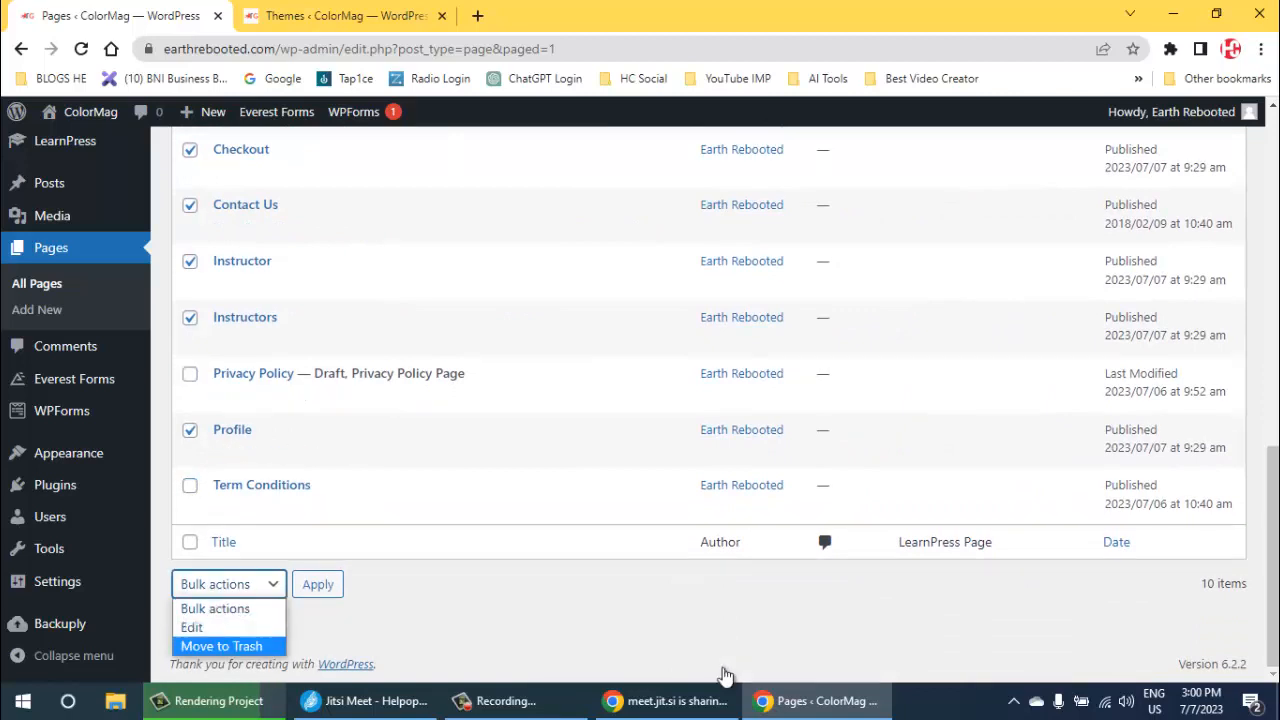
click(221, 646)
click(318, 584)
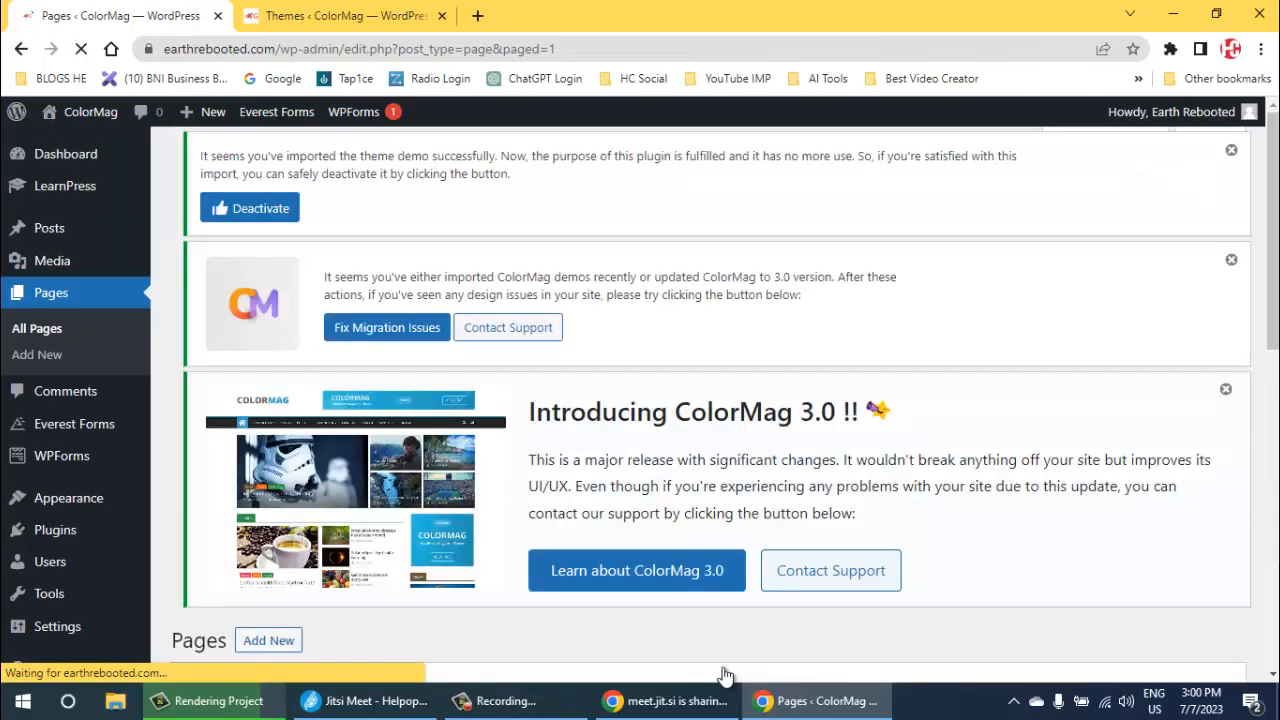
- Move the All Courses page in the pages list to the trash
scroll(725, 675, down, 7)
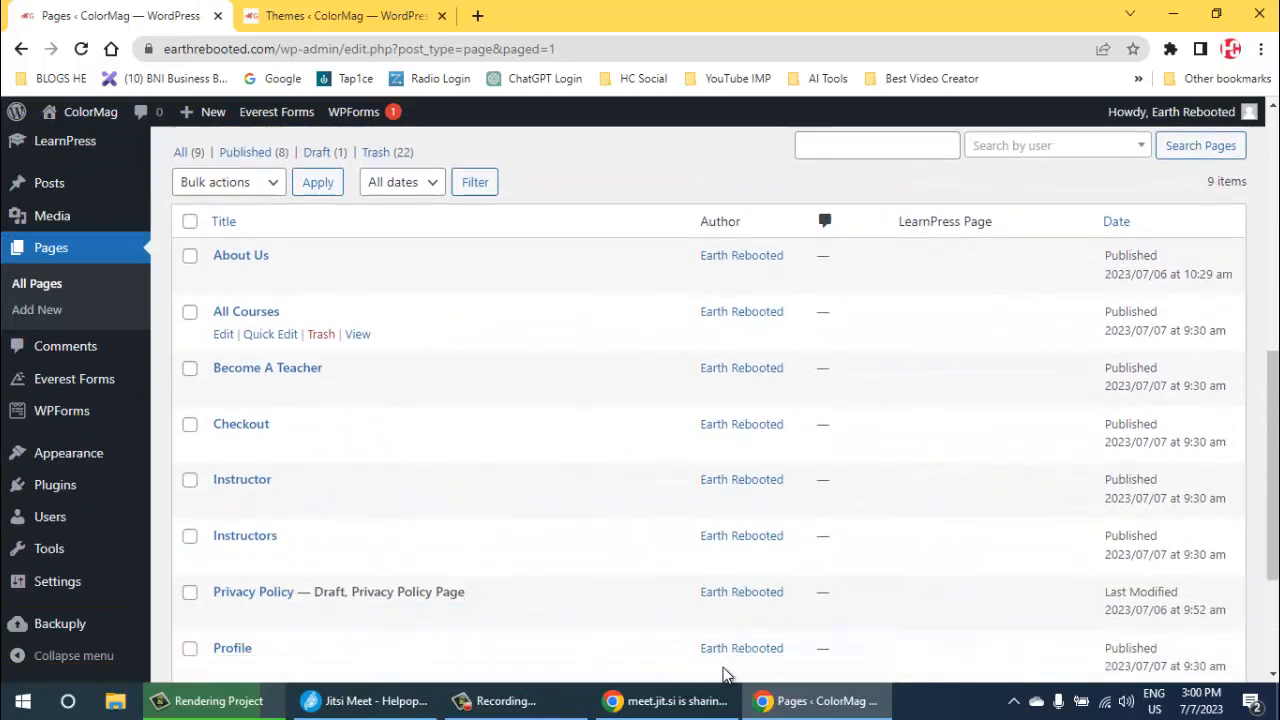
scroll(725, 675, down, 2)
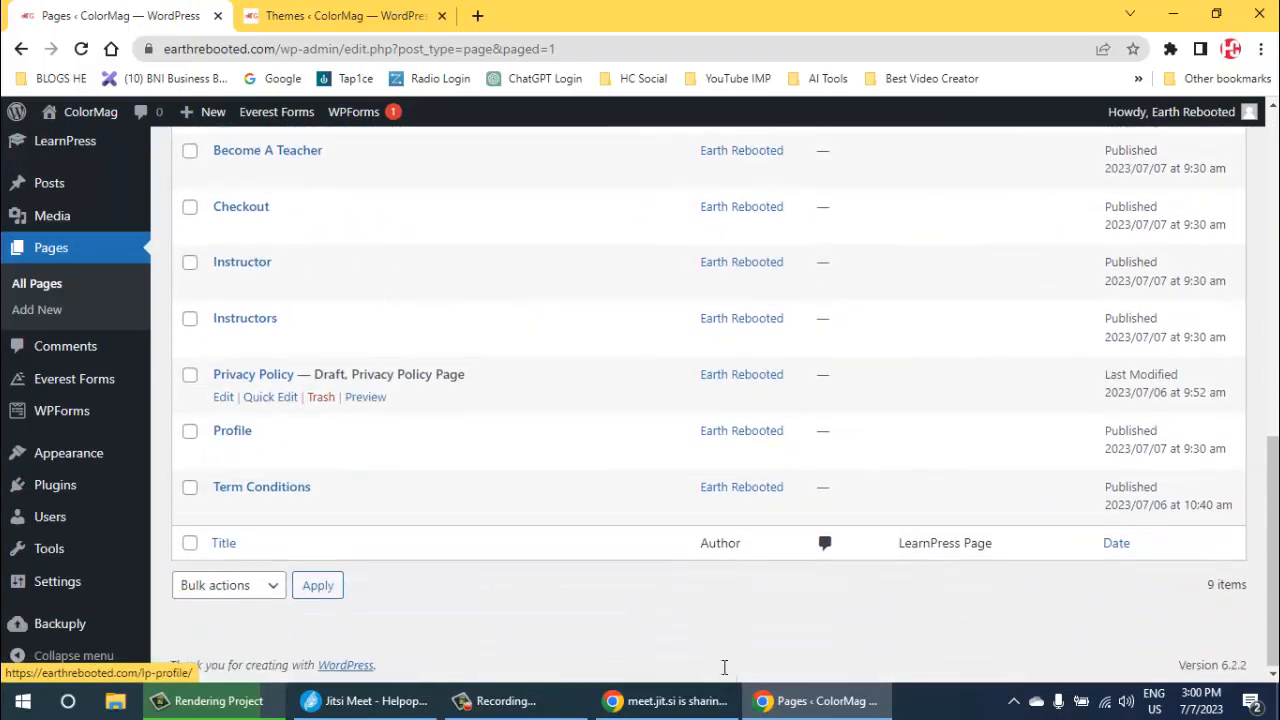
scroll(724, 667, up, 1)
scroll(724, 667, up, 2)
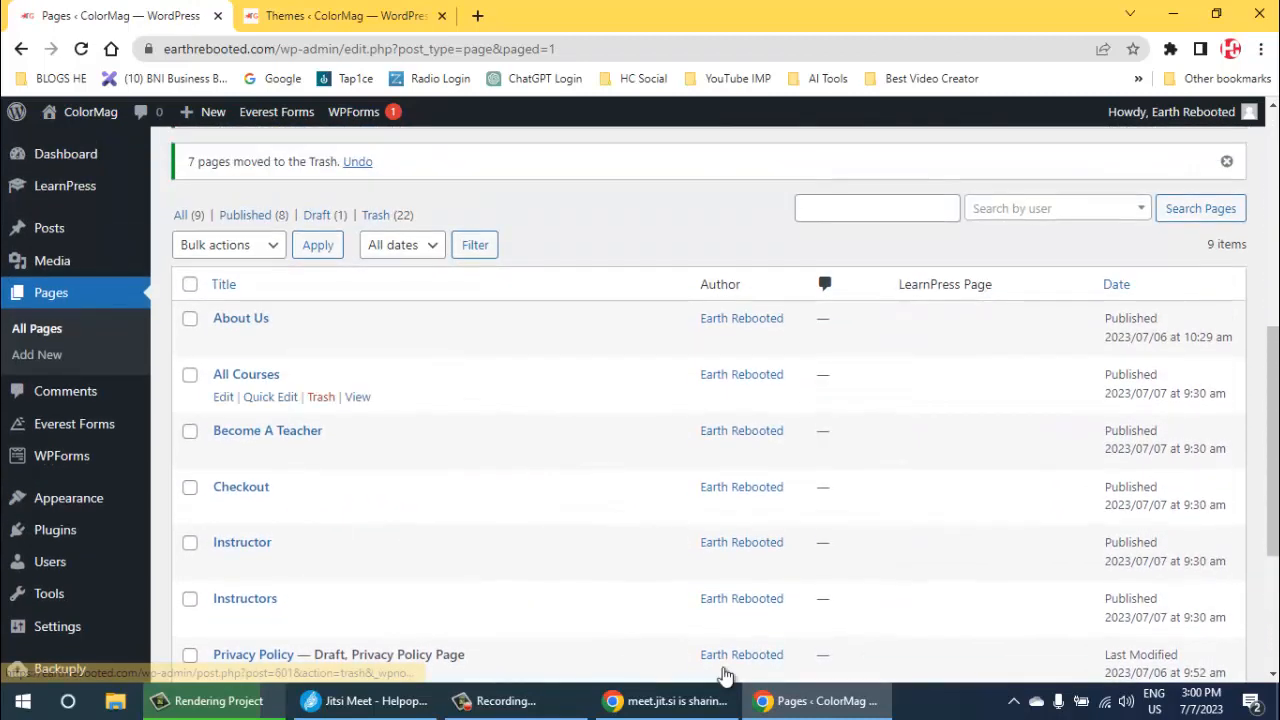
key(Return)
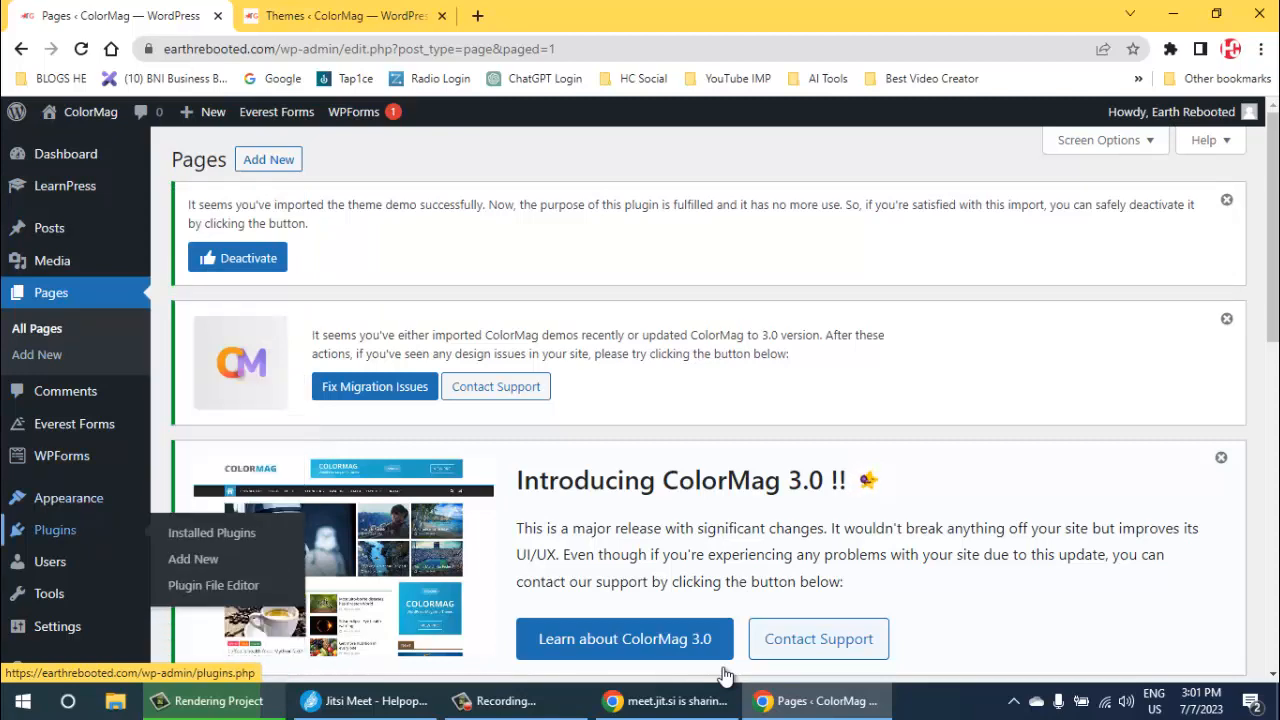
- Open the installed plugins and deactivate the LearnPress plugin
click(212, 533)
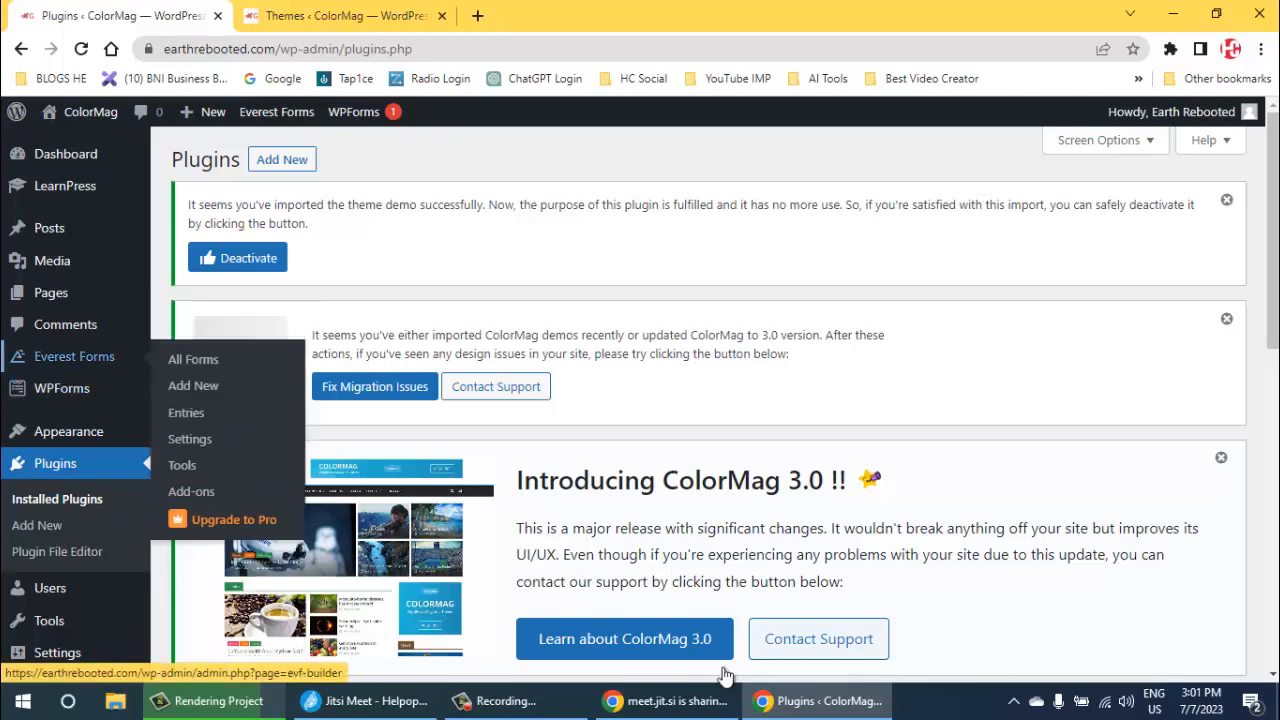
scroll(724, 673, down, 2)
scroll(724, 673, down, 4)
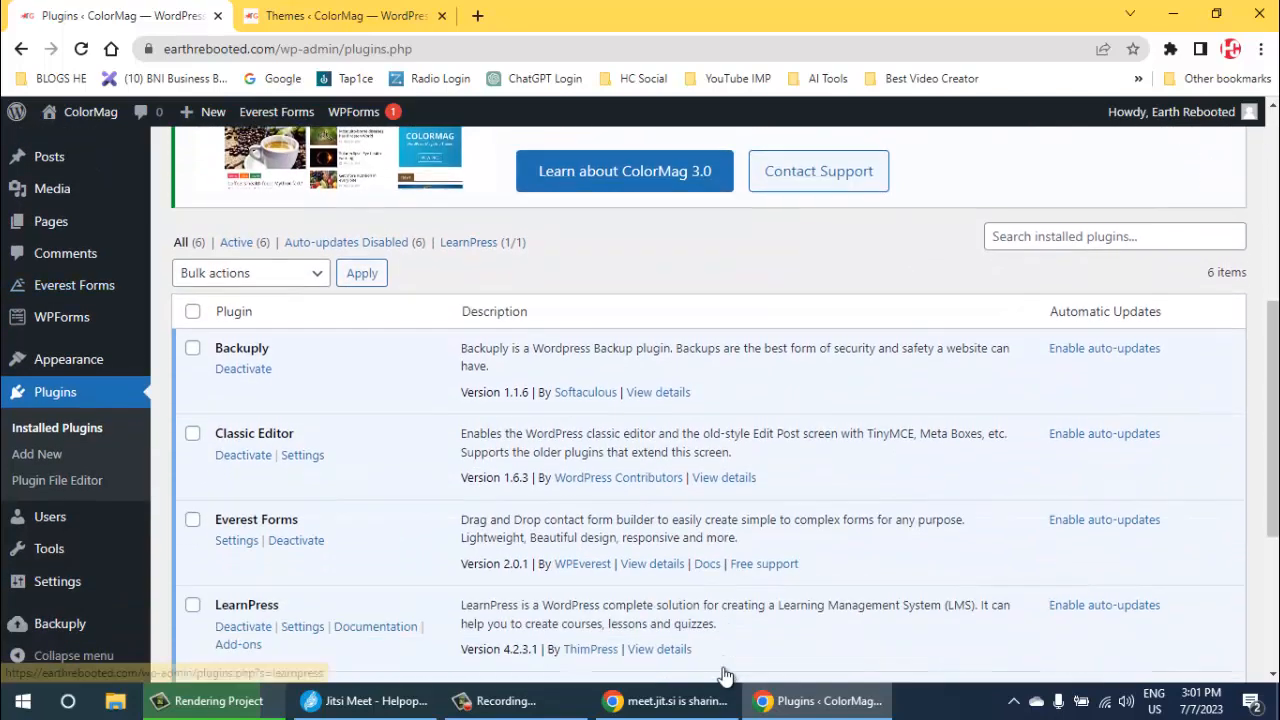
scroll(724, 673, down, 1)
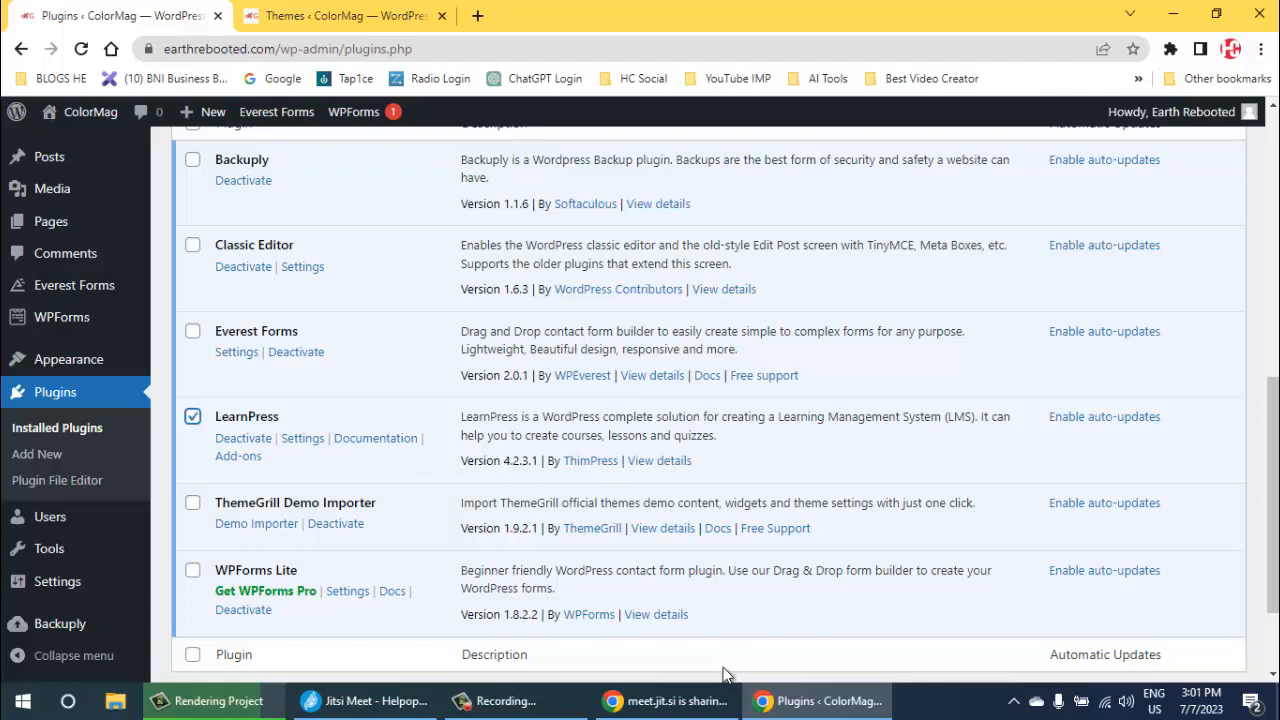
scroll(724, 673, down, 1)
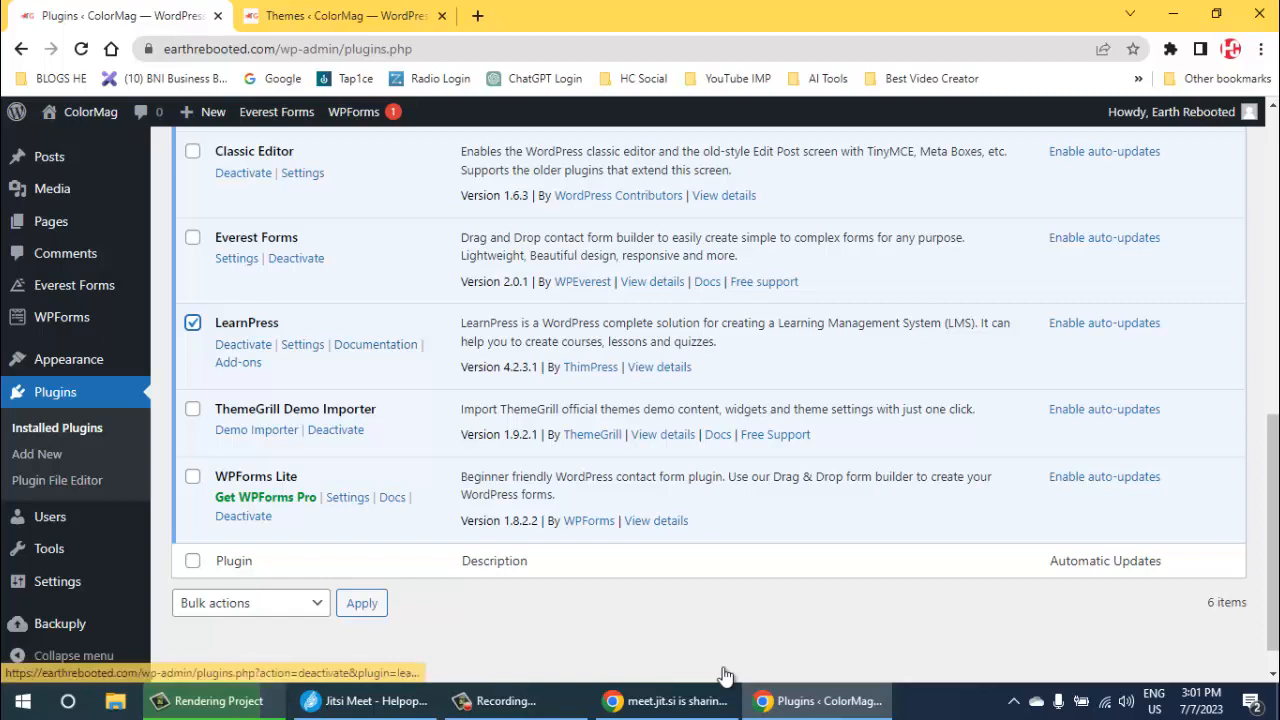
key(Tab)
key(Return)
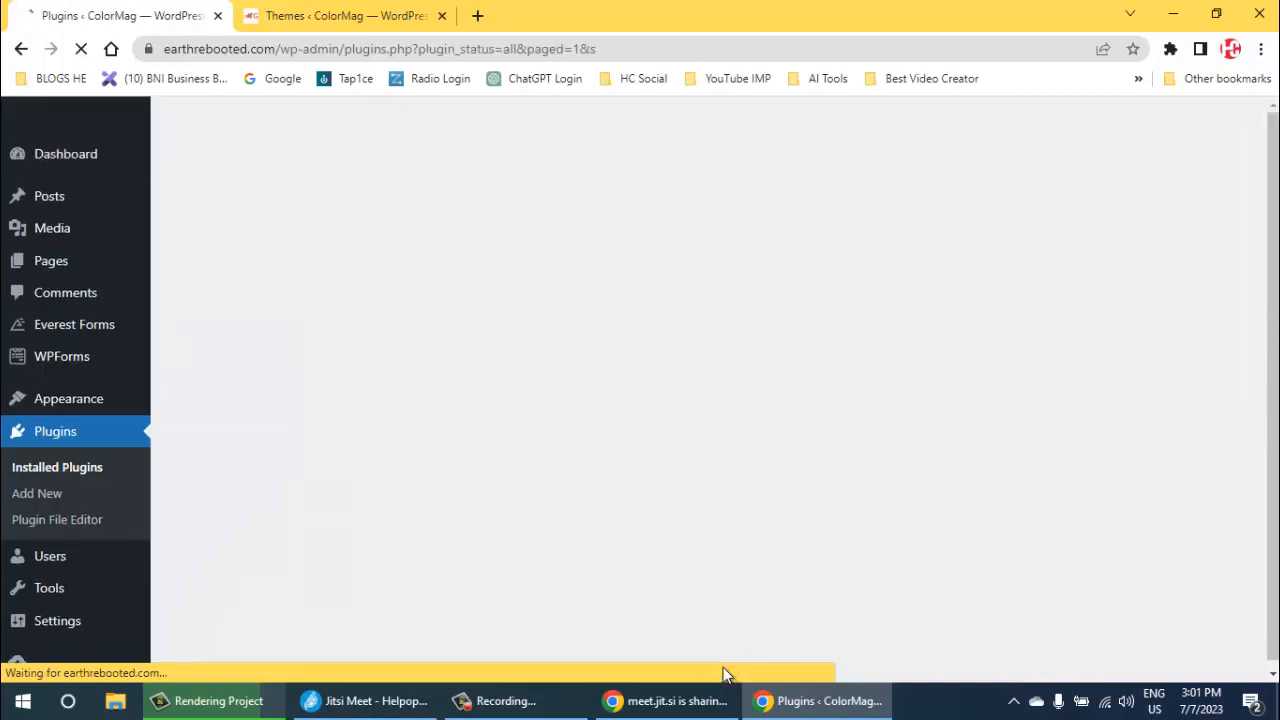
- Delete the deactivated LearnPress plugin and confirm its removal
scroll(725, 660, down, 4)
scroll(725, 675, down, 3)
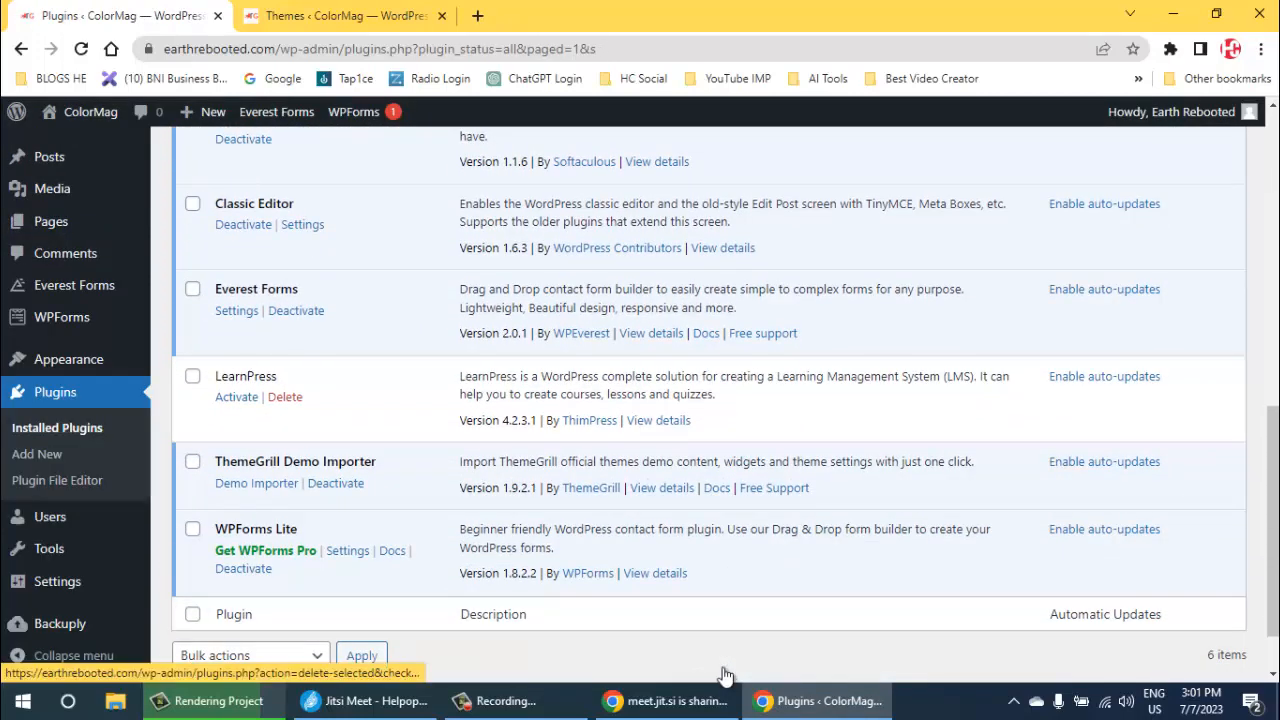
key(Tab)
key(Return)
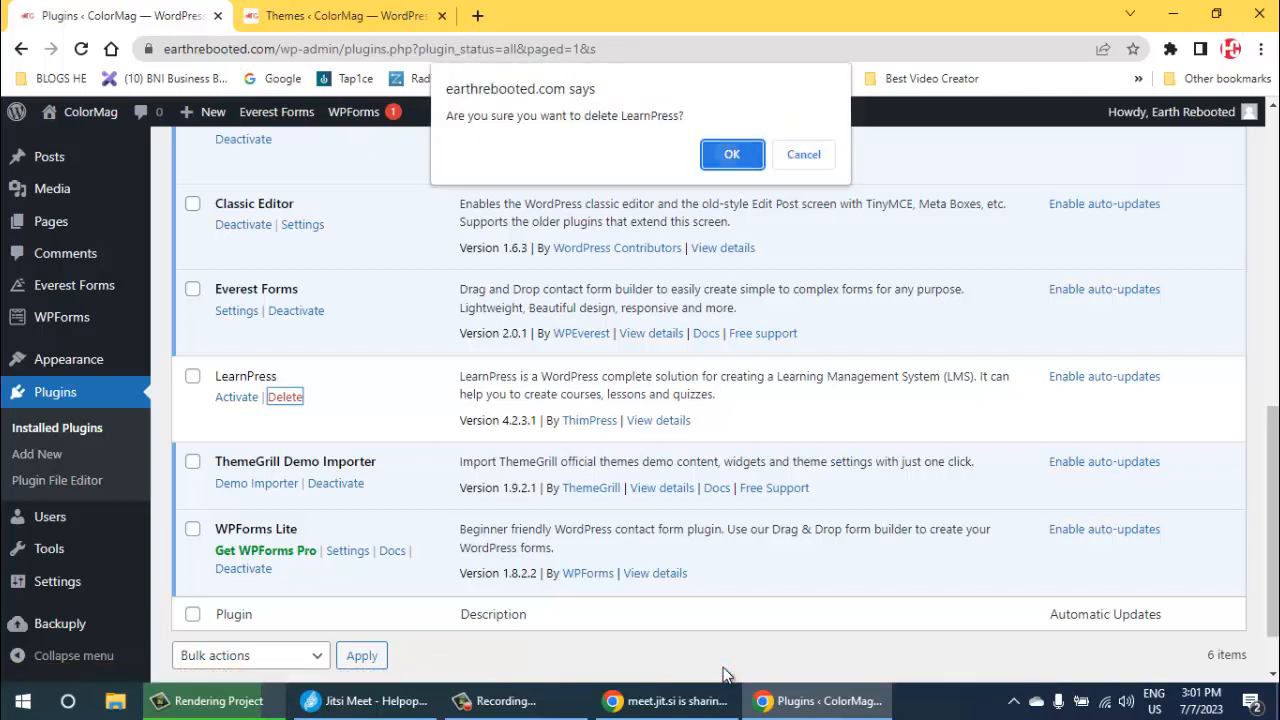
key(Return)
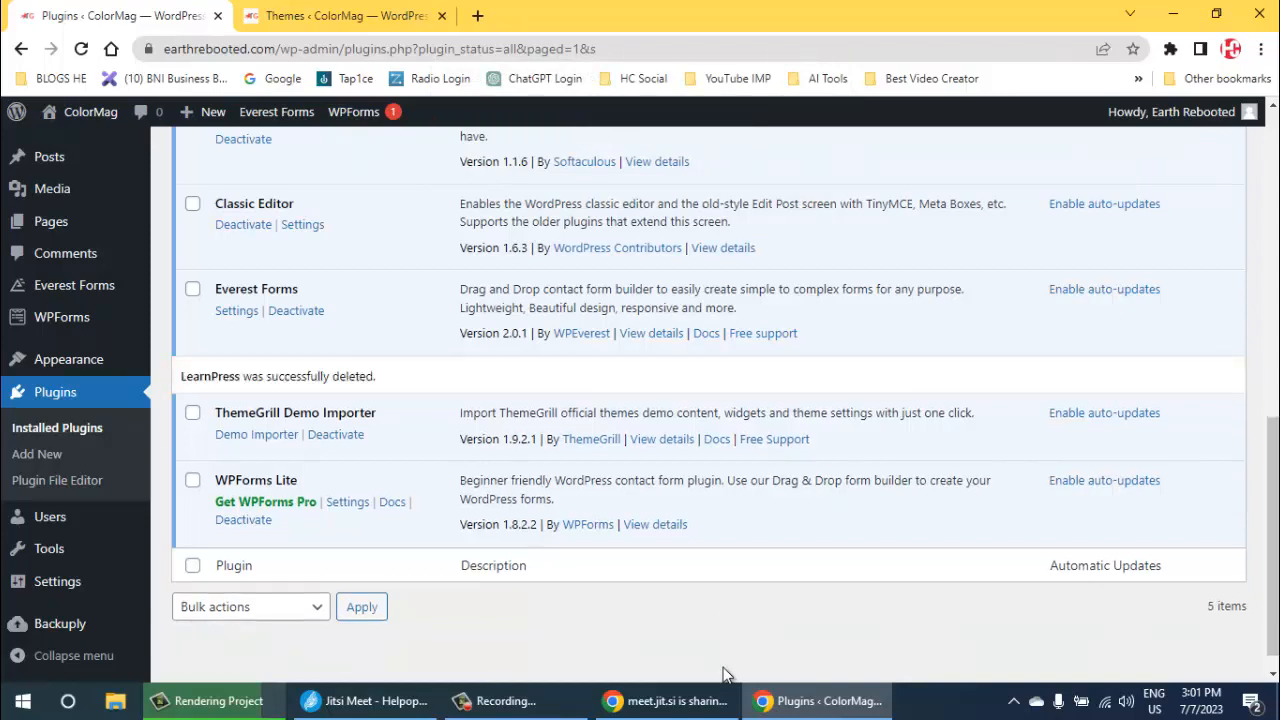
key(ctrl+Tab)
key(ctrl+Tab)
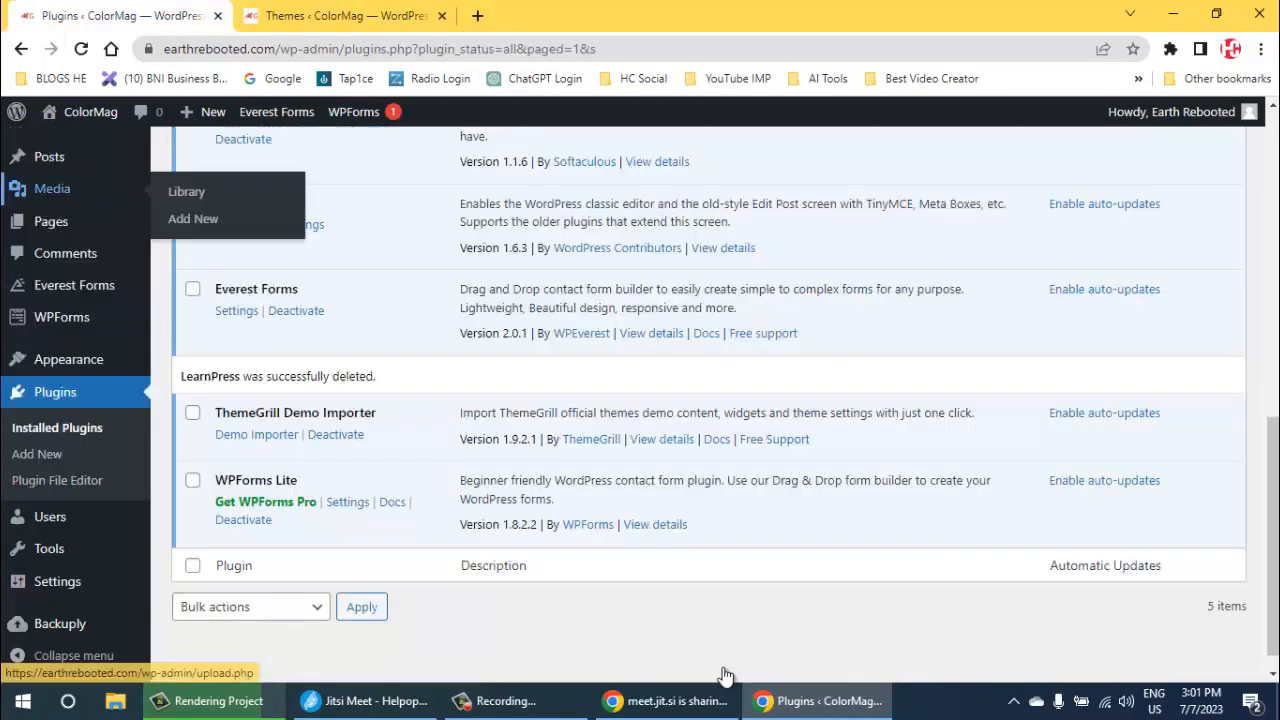
- Return to the list of all pages and trash the recreated All Courses page
mouse_move(51, 222)
click(192, 225)
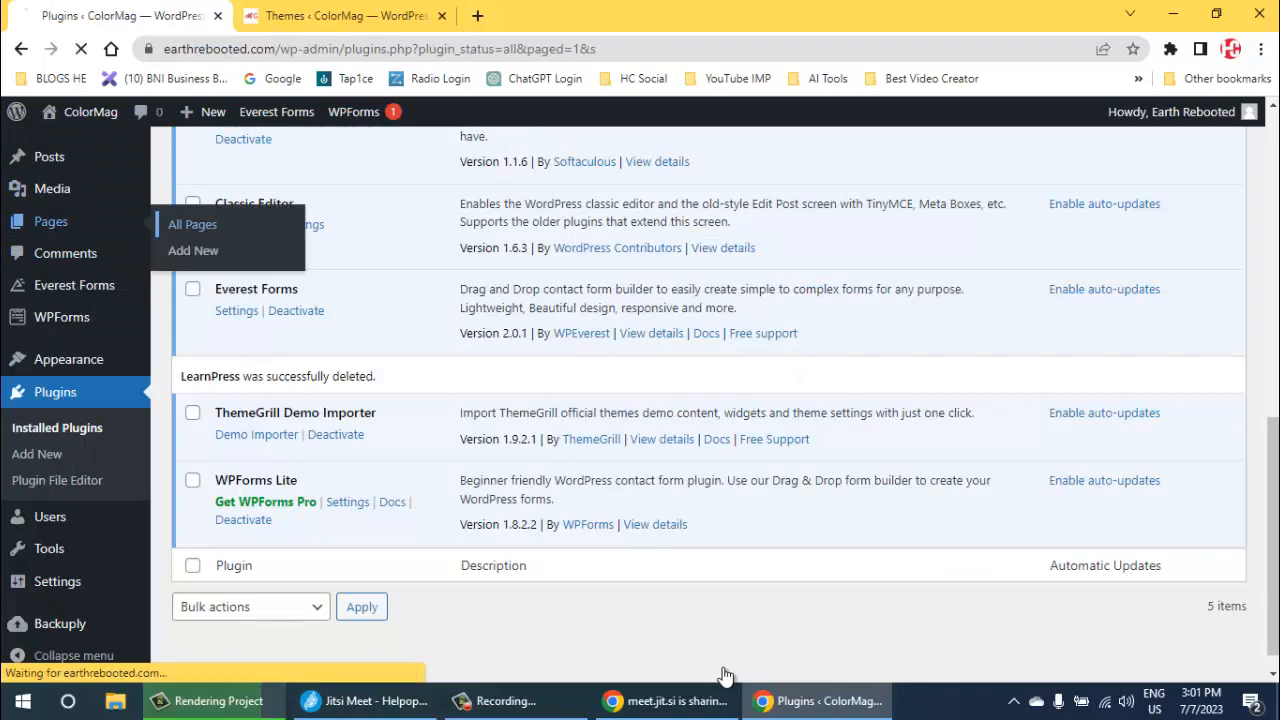
scroll(725, 675, down, 10)
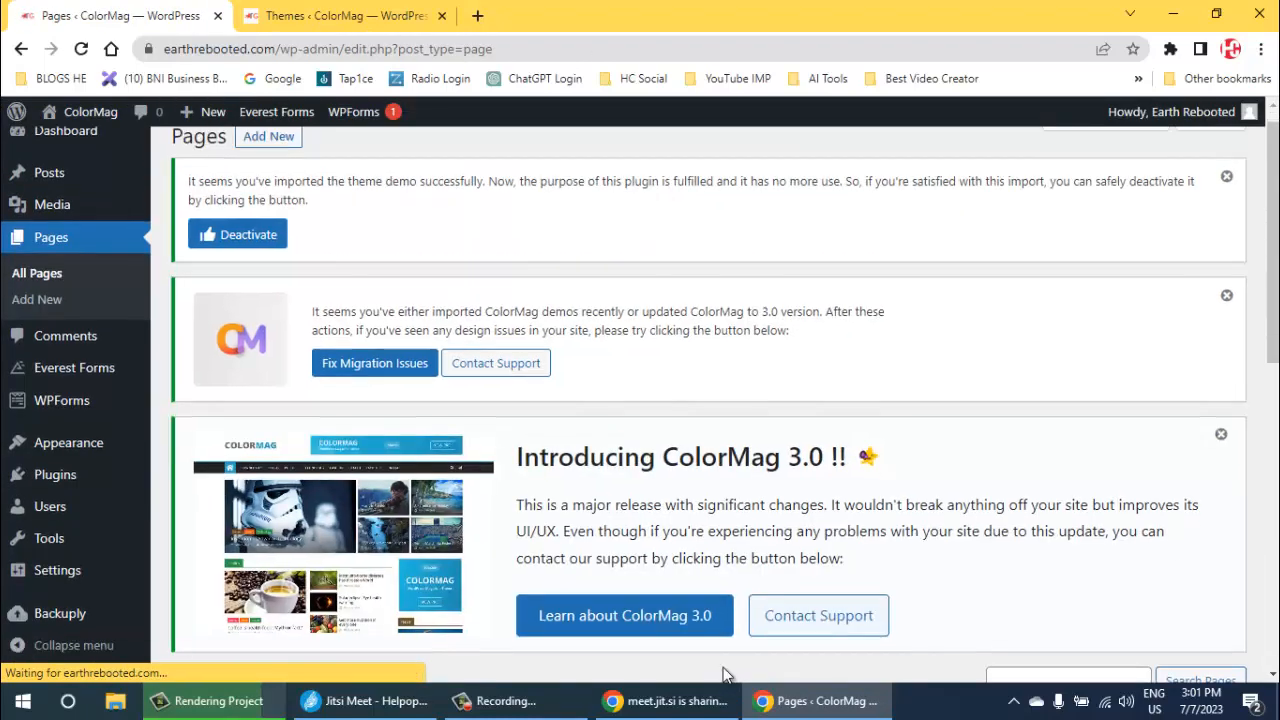
scroll(725, 675, down, 3)
scroll(725, 675, up, 2)
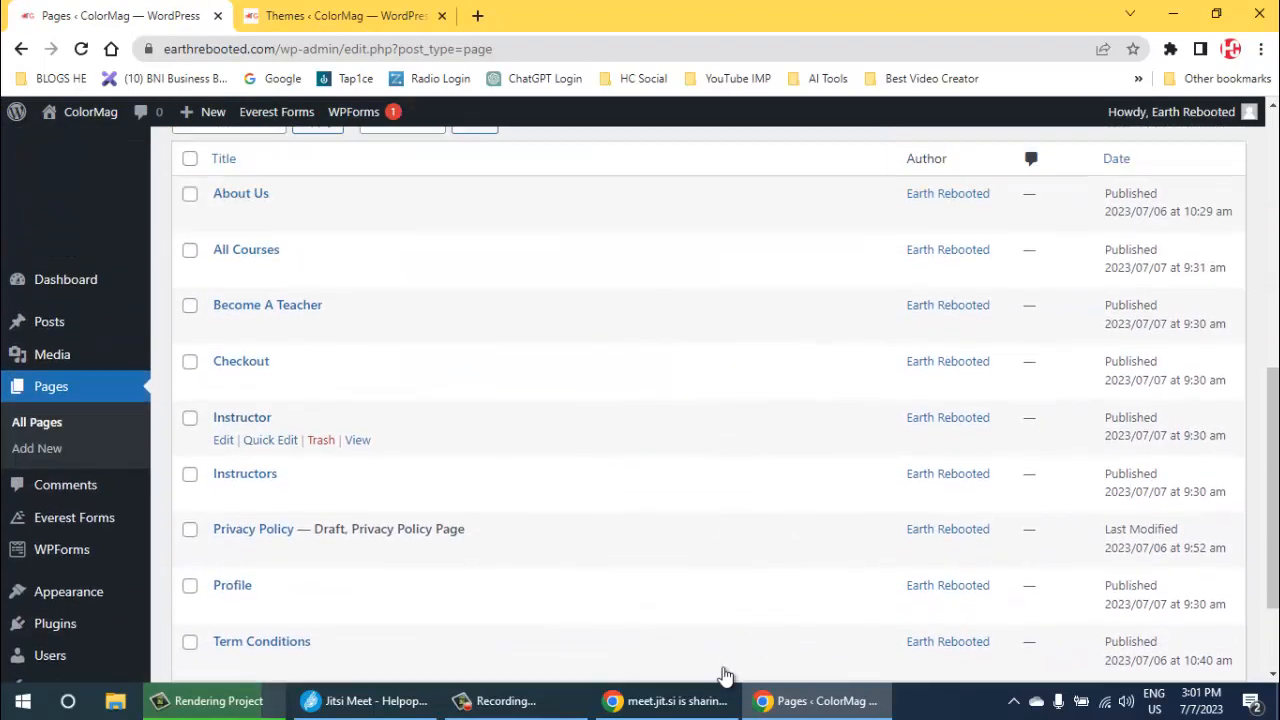
click(190, 297)
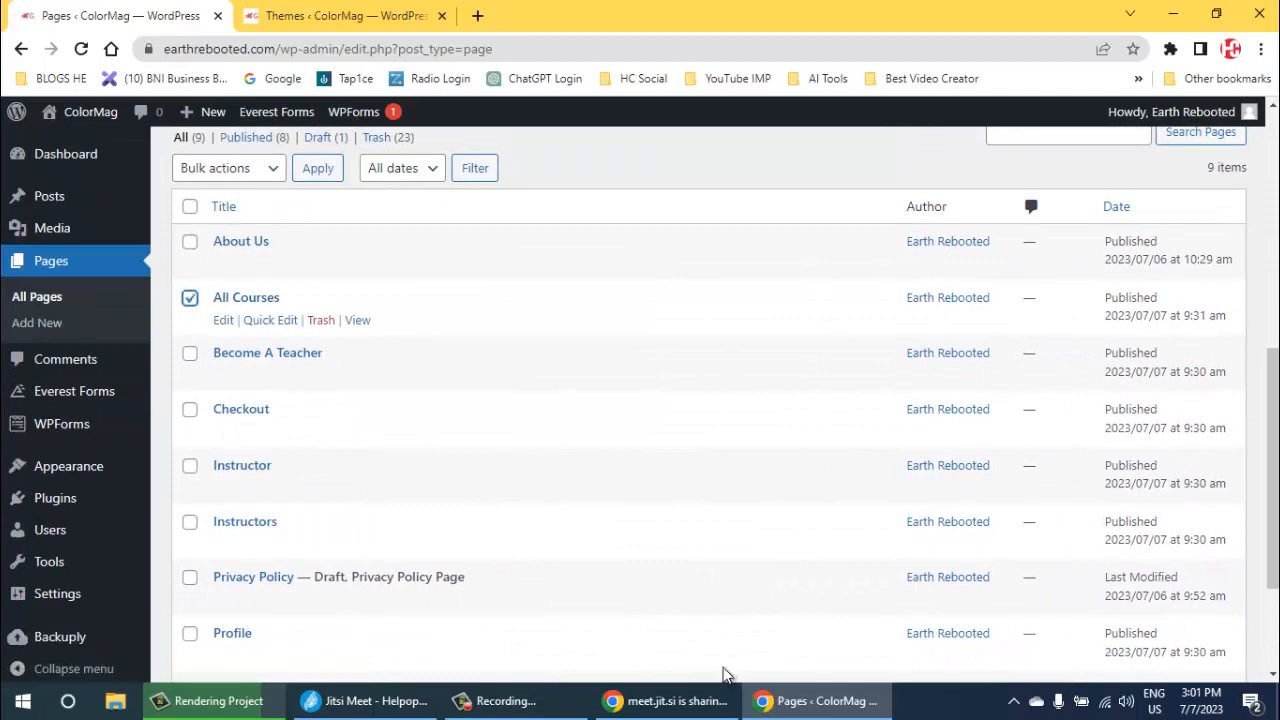
click(321, 320)
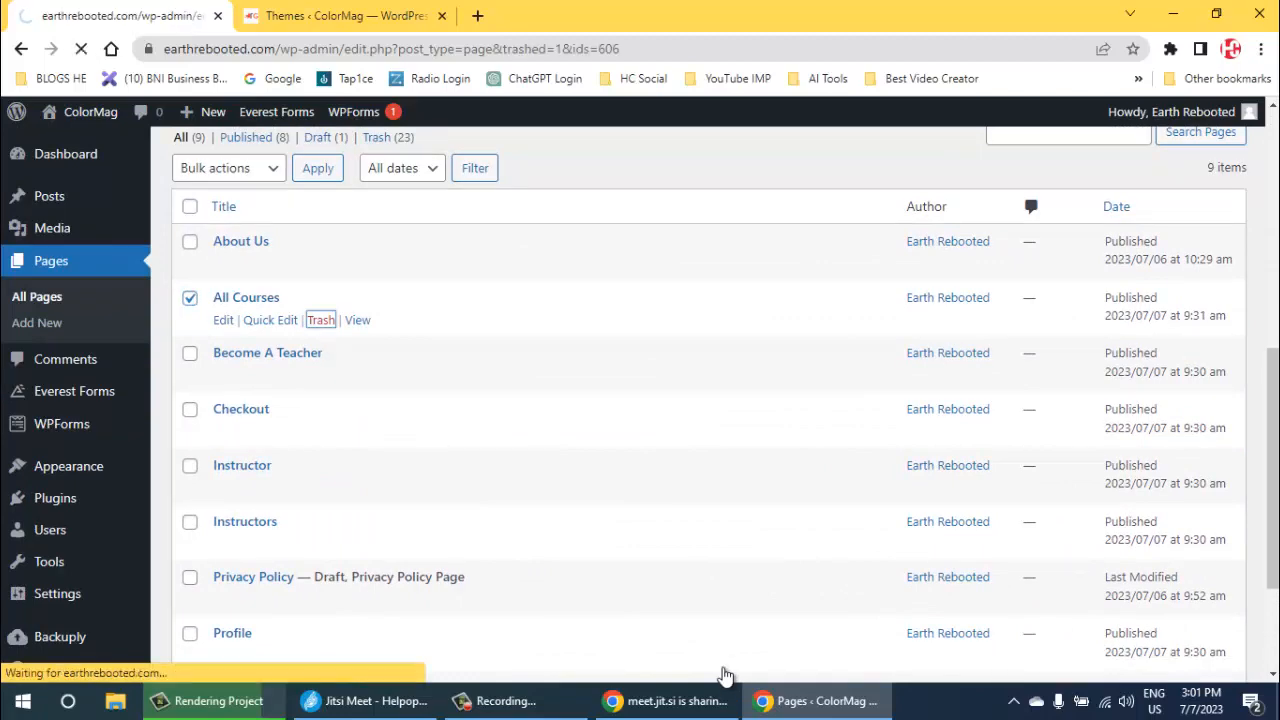
- Select the Become A Teacher, Checkout, Instructor, Instructors and Profile pages and move them to the trash in bulk
scroll(725, 675, down, 5)
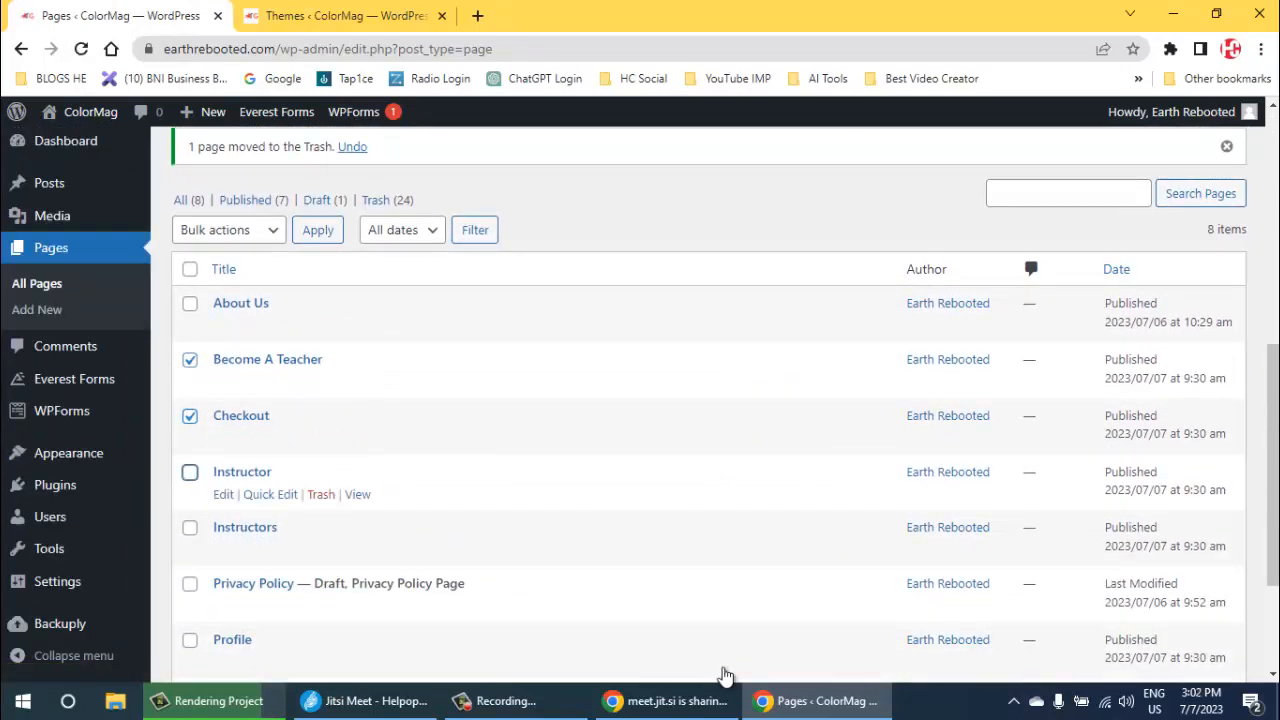
click(190, 472)
click(190, 527)
scroll(190, 527, down, 1)
scroll(190, 455, down, 1)
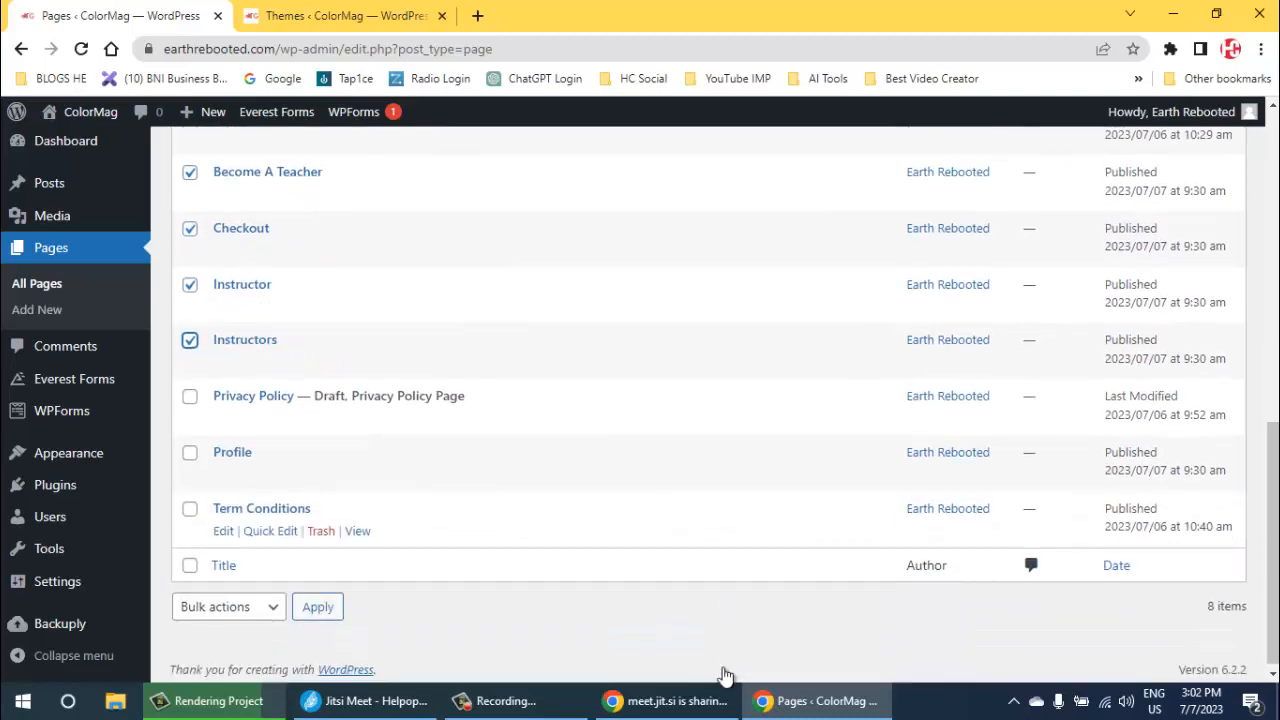
scroll(225, 400, up, 4)
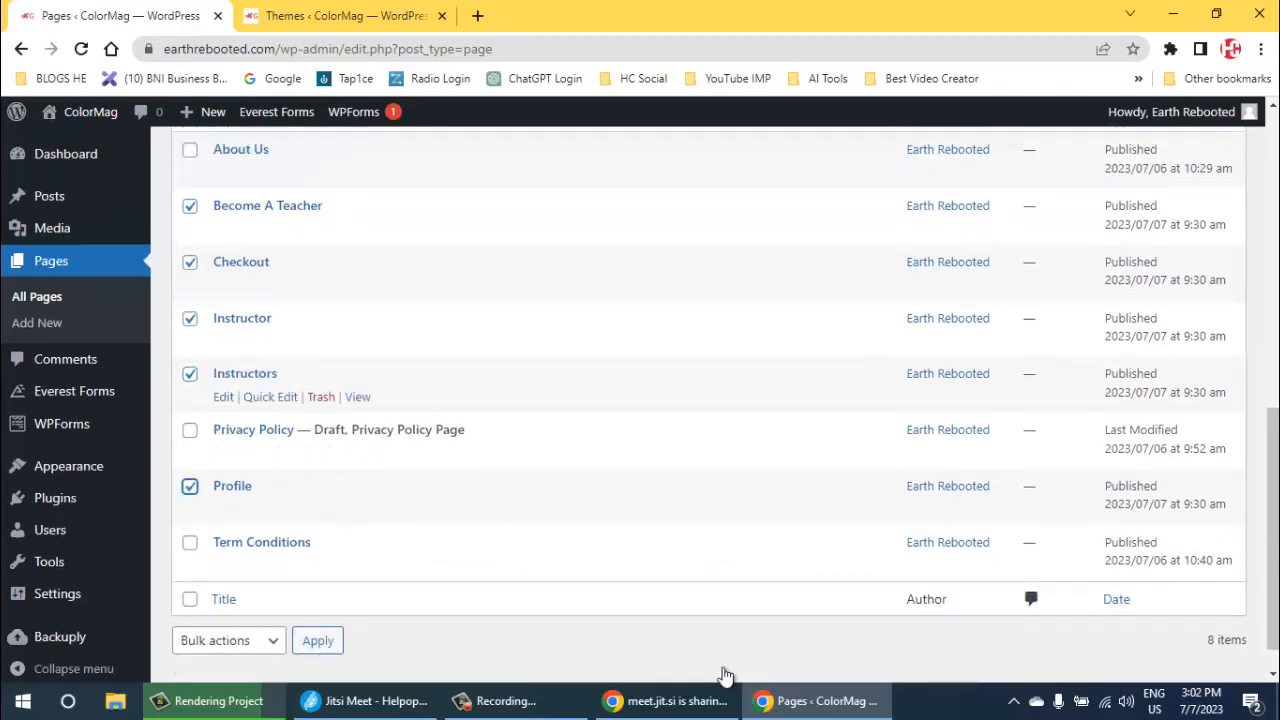
scroll(225, 452, down, 4)
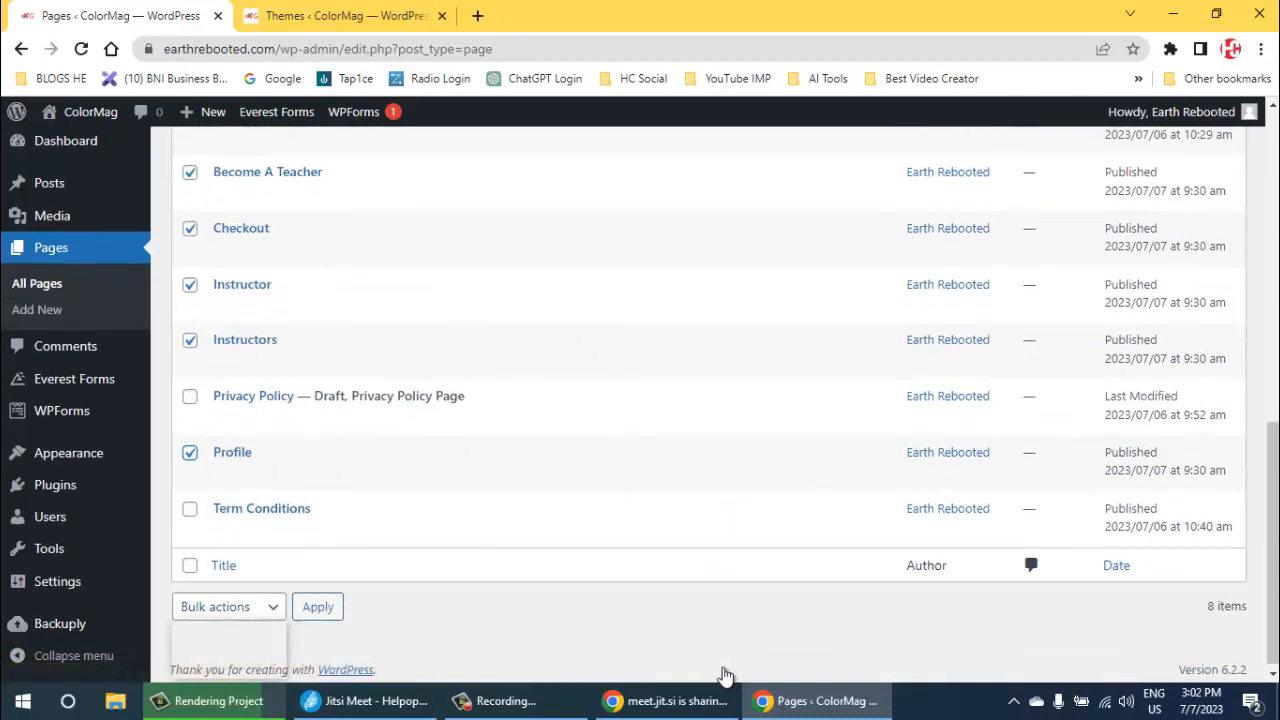
click(229, 607)
click(223, 668)
click(317, 607)
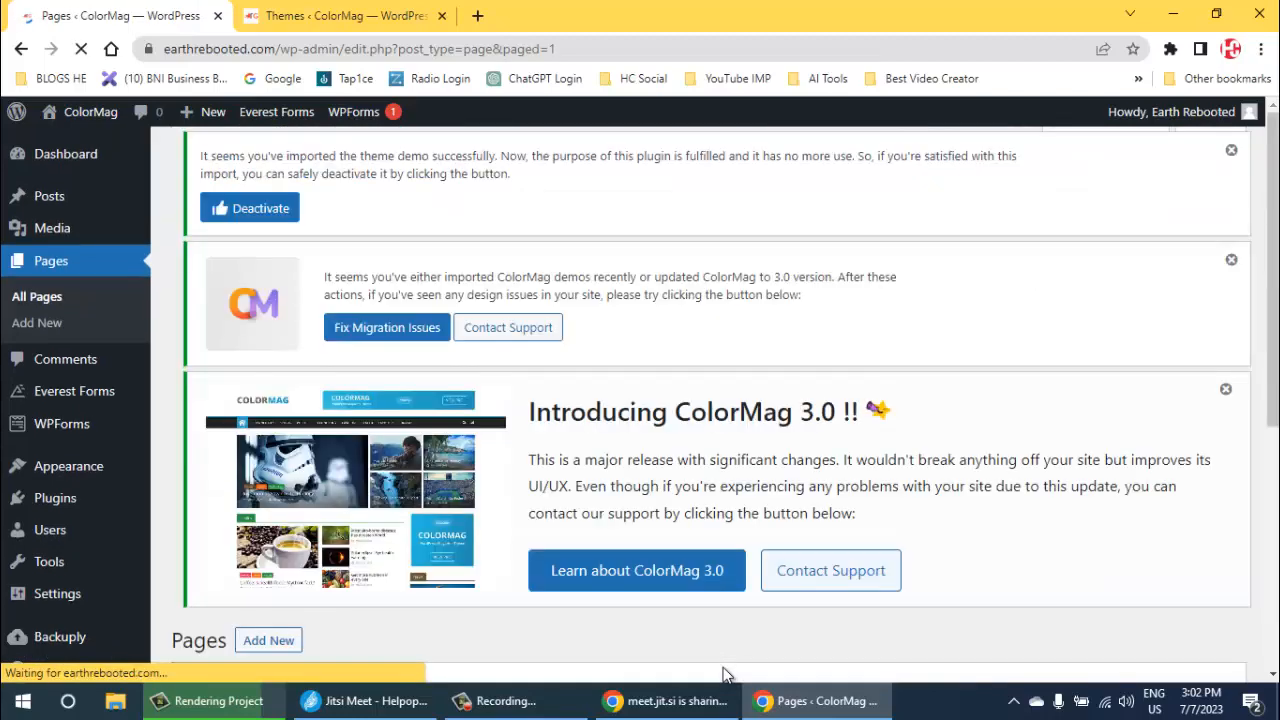
- Show the trashed pages and permanently delete all those listed on the first page of the trash
scroll(726, 675, down, 5)
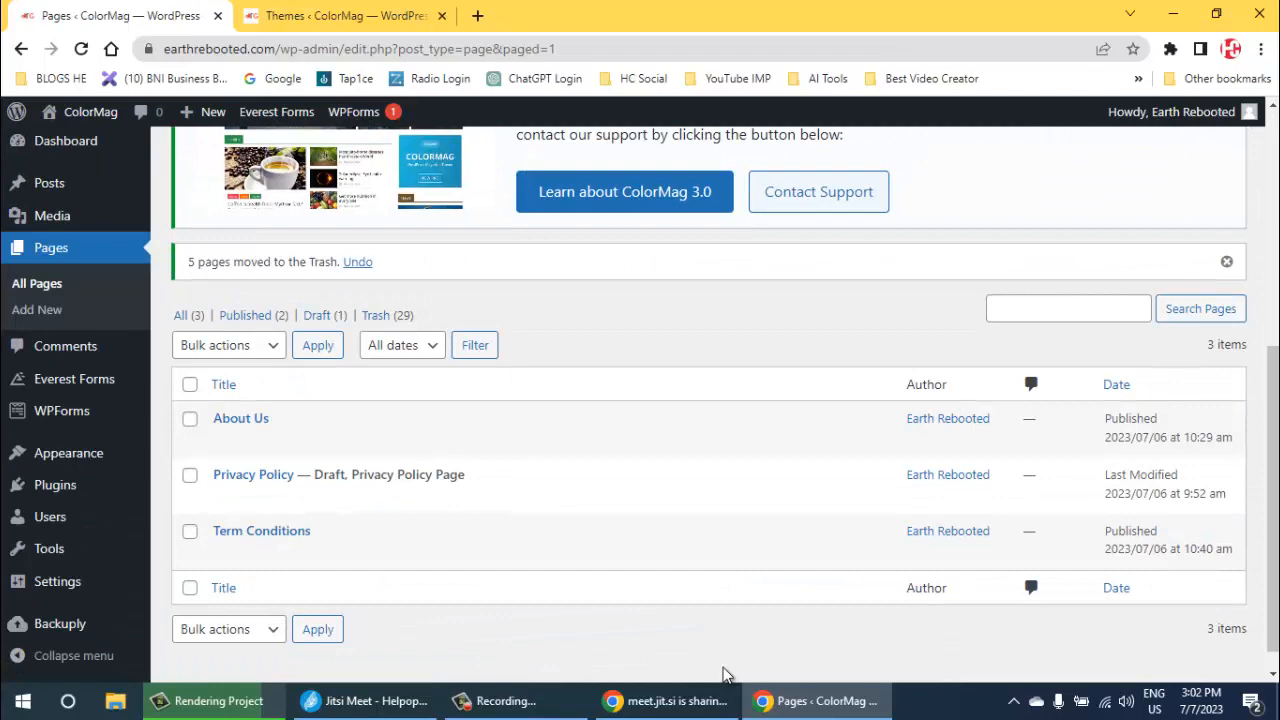
click(376, 315)
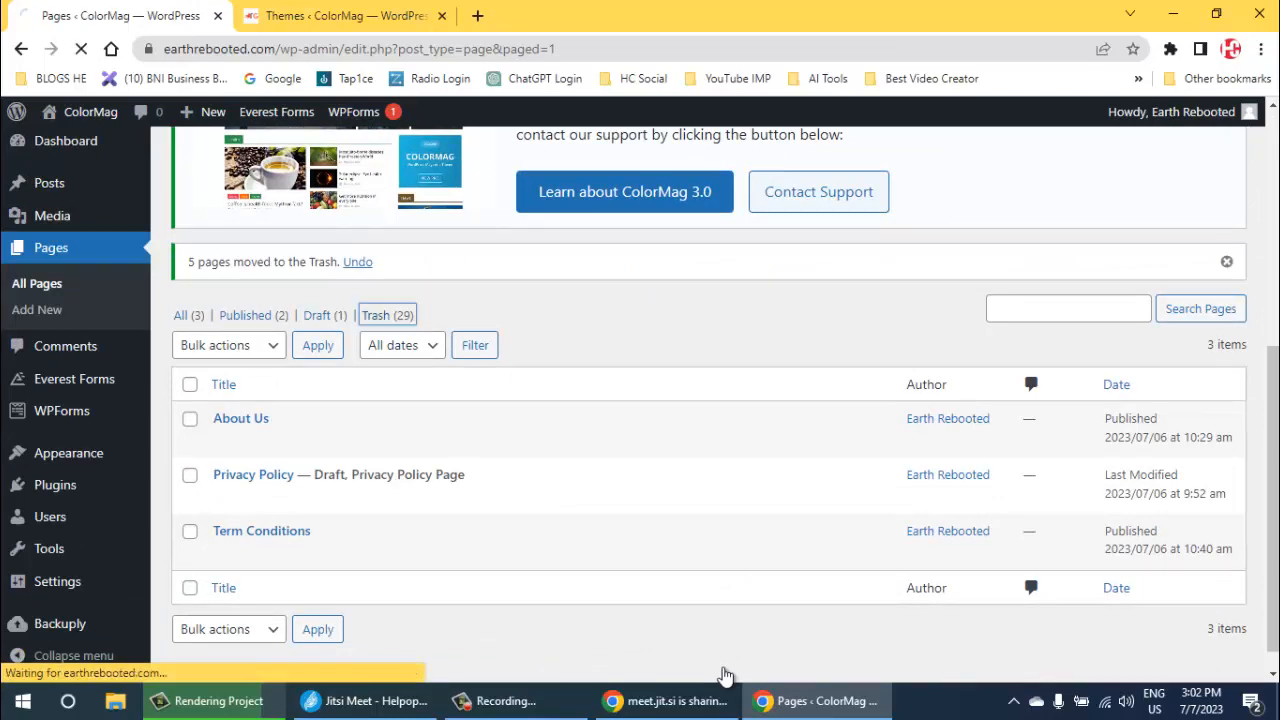
scroll(726, 675, down, 4)
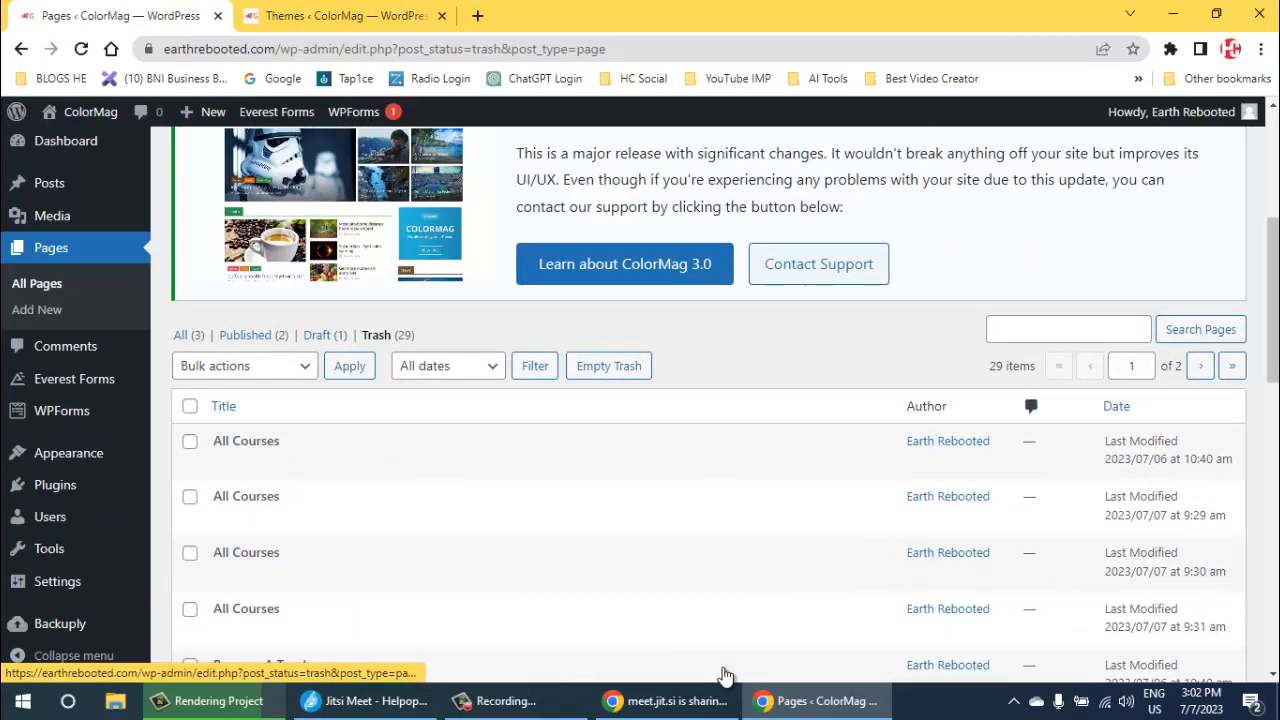
click(189, 405)
click(245, 366)
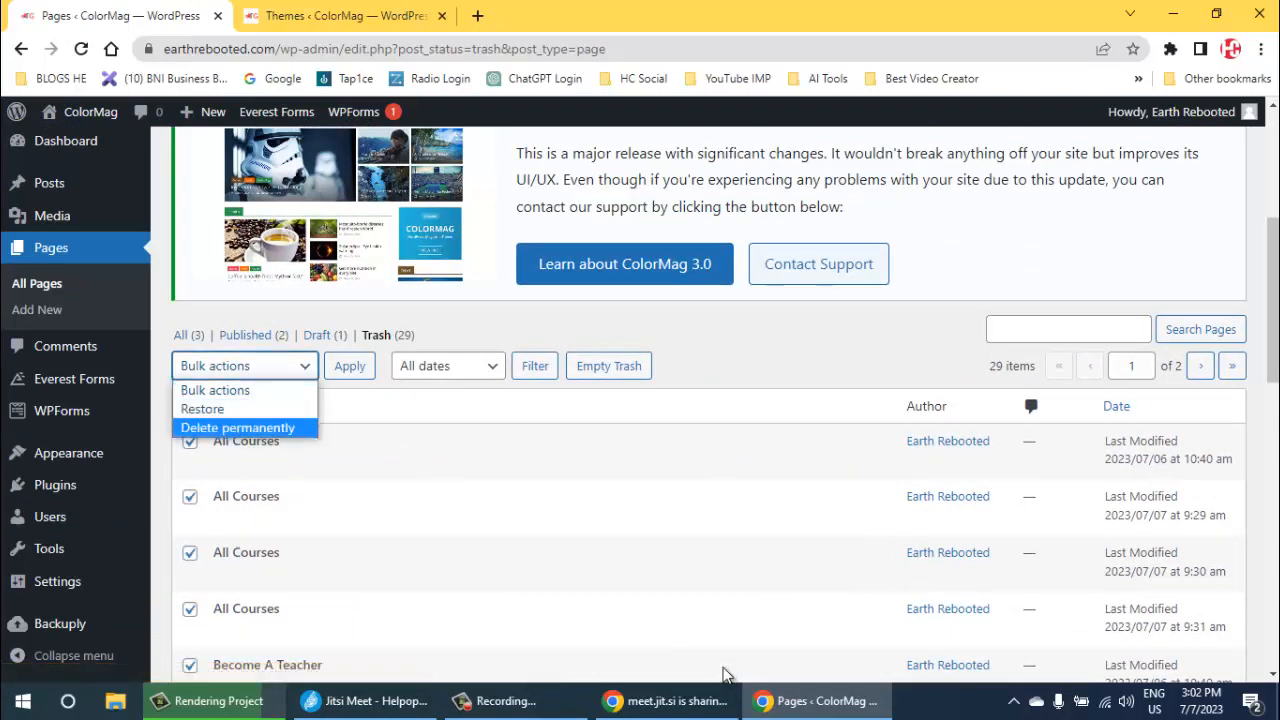
click(237, 427)
click(349, 366)
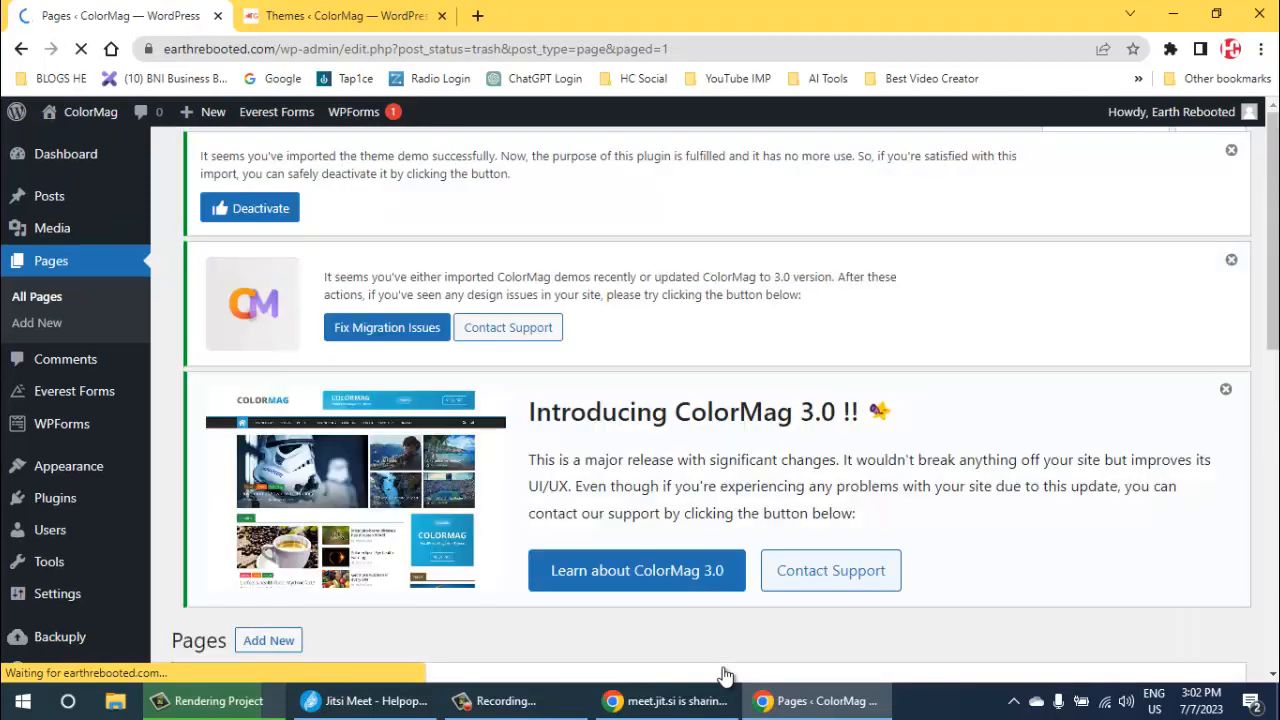
- Select all the pages remaining in the trash and delete them permanently
scroll(725, 675, down, 4)
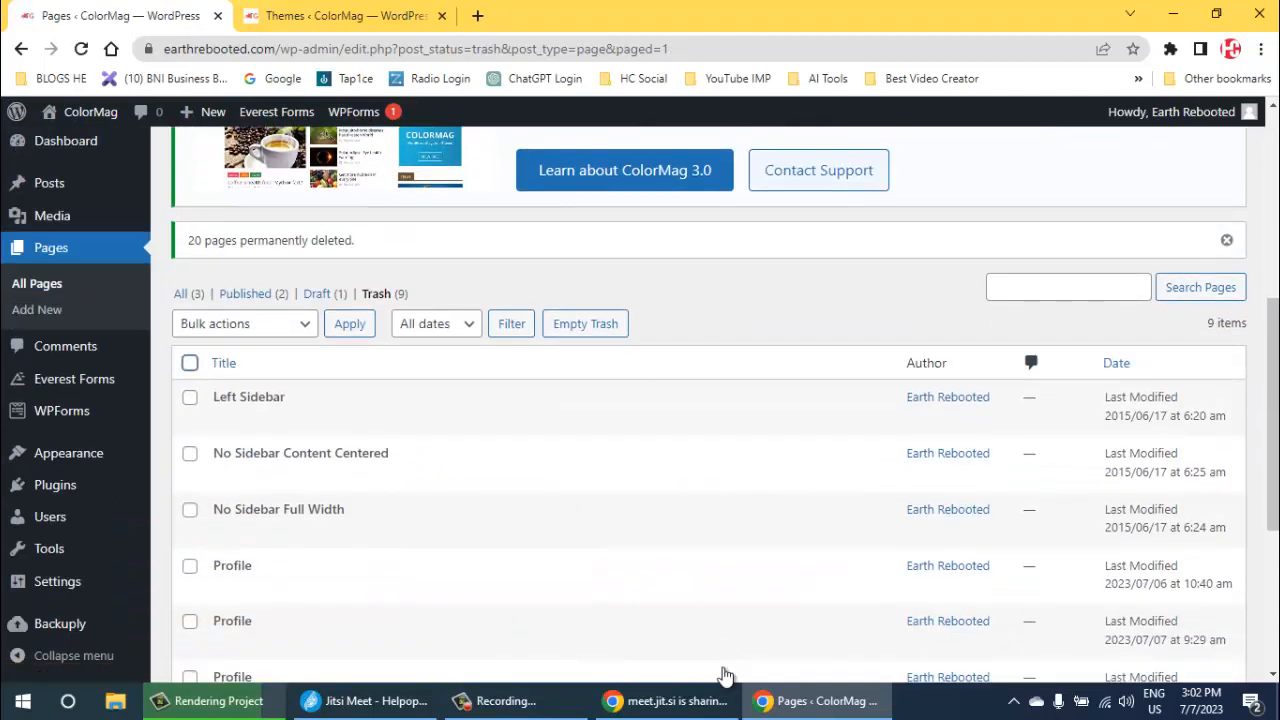
click(190, 363)
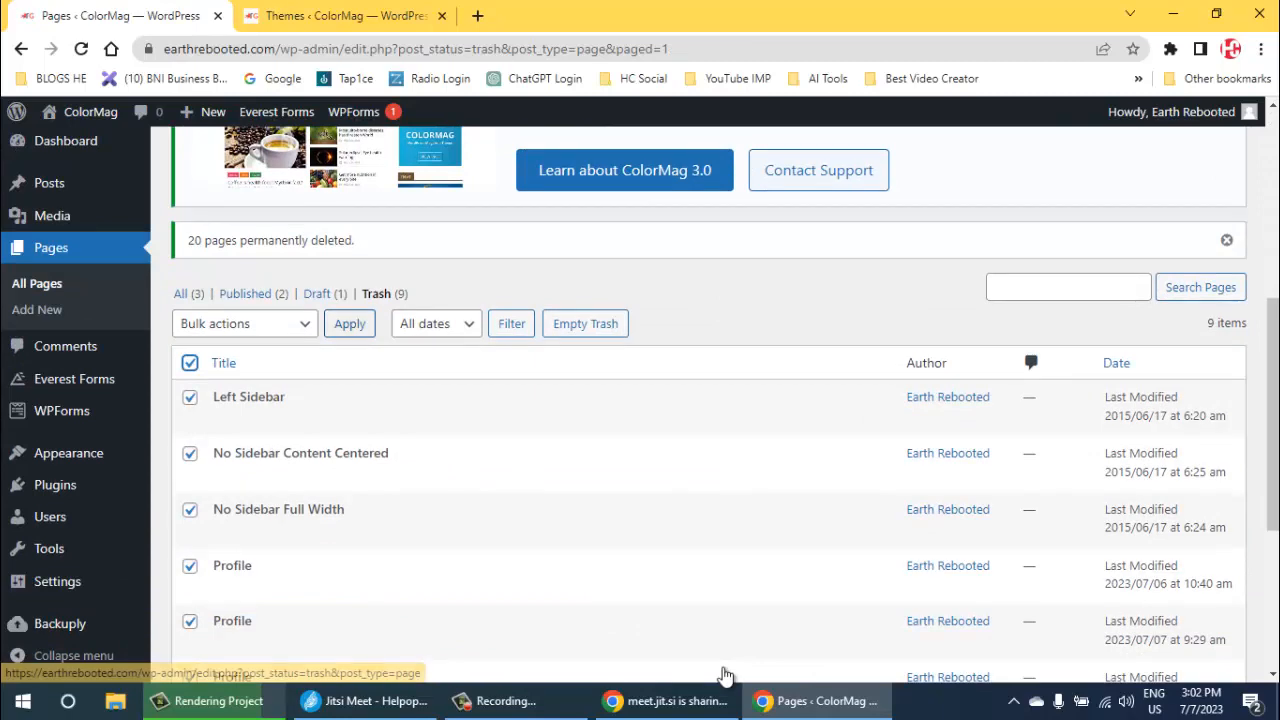
click(262, 324)
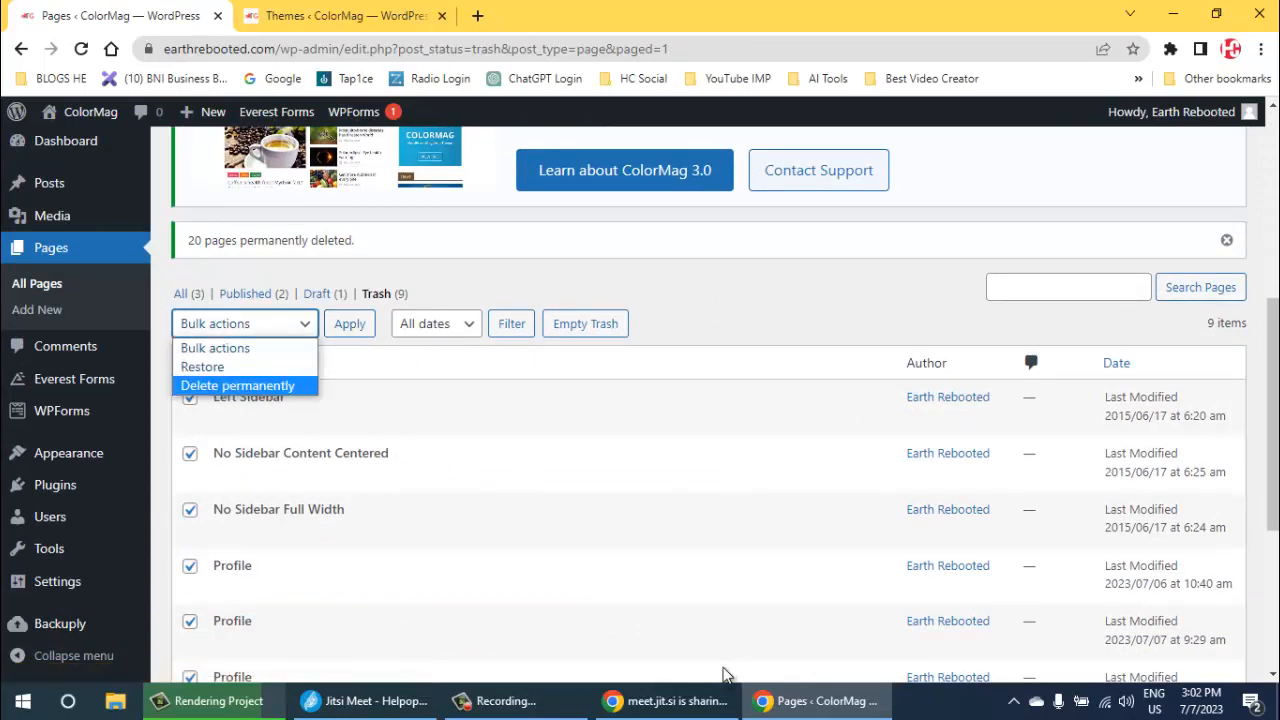
click(238, 386)
click(350, 324)
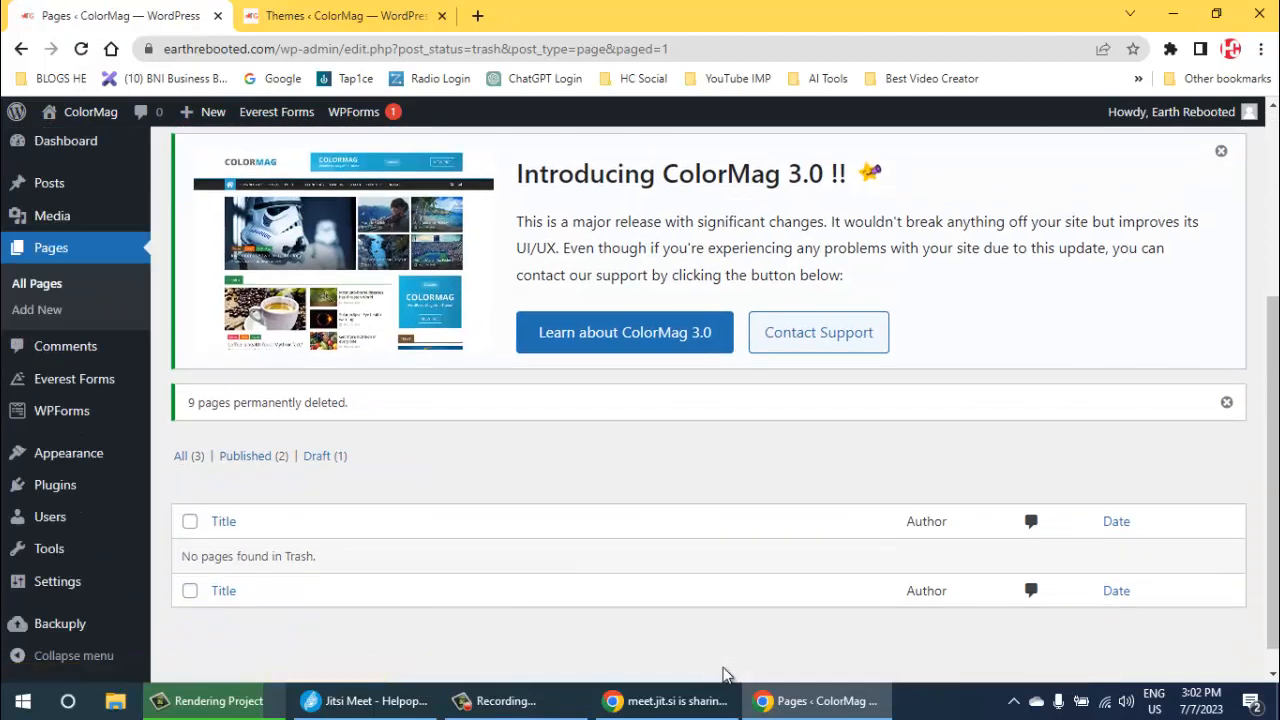
- Switch to the browser tab with the installed themes and open the site's front page from there
mouse_move(49, 183)
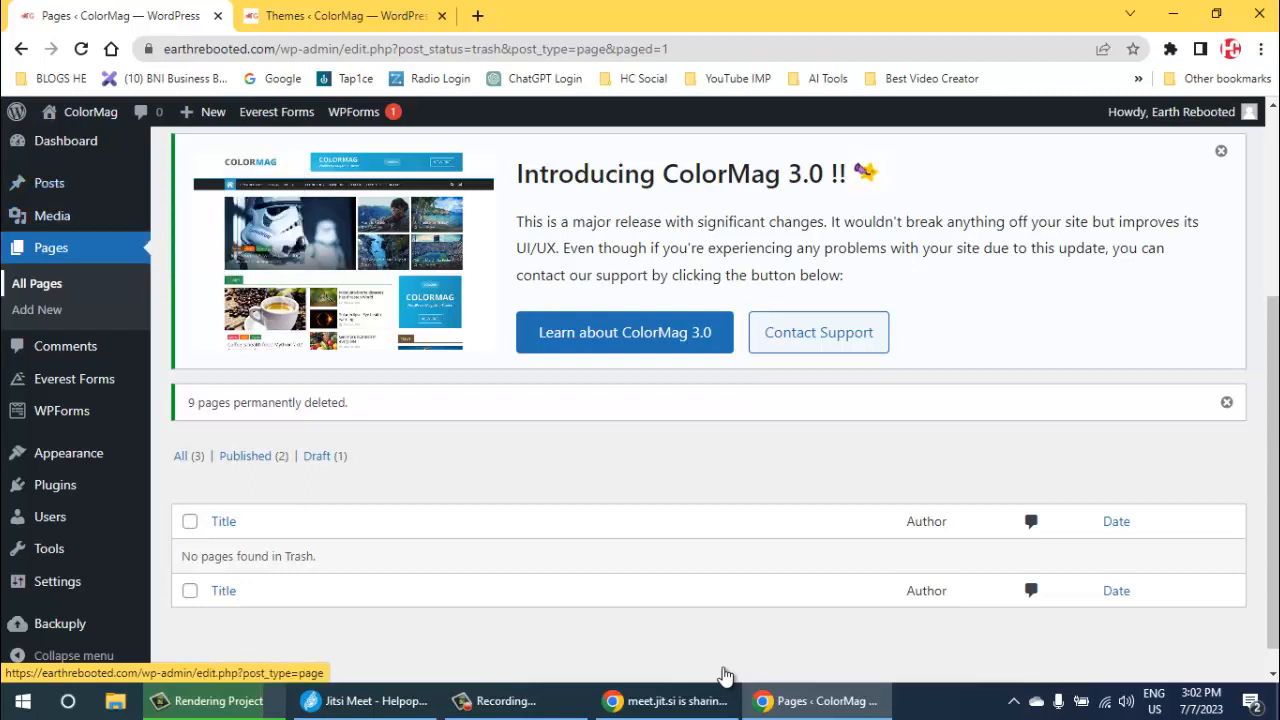
mouse_move(52, 216)
key(ctrl+Tab)
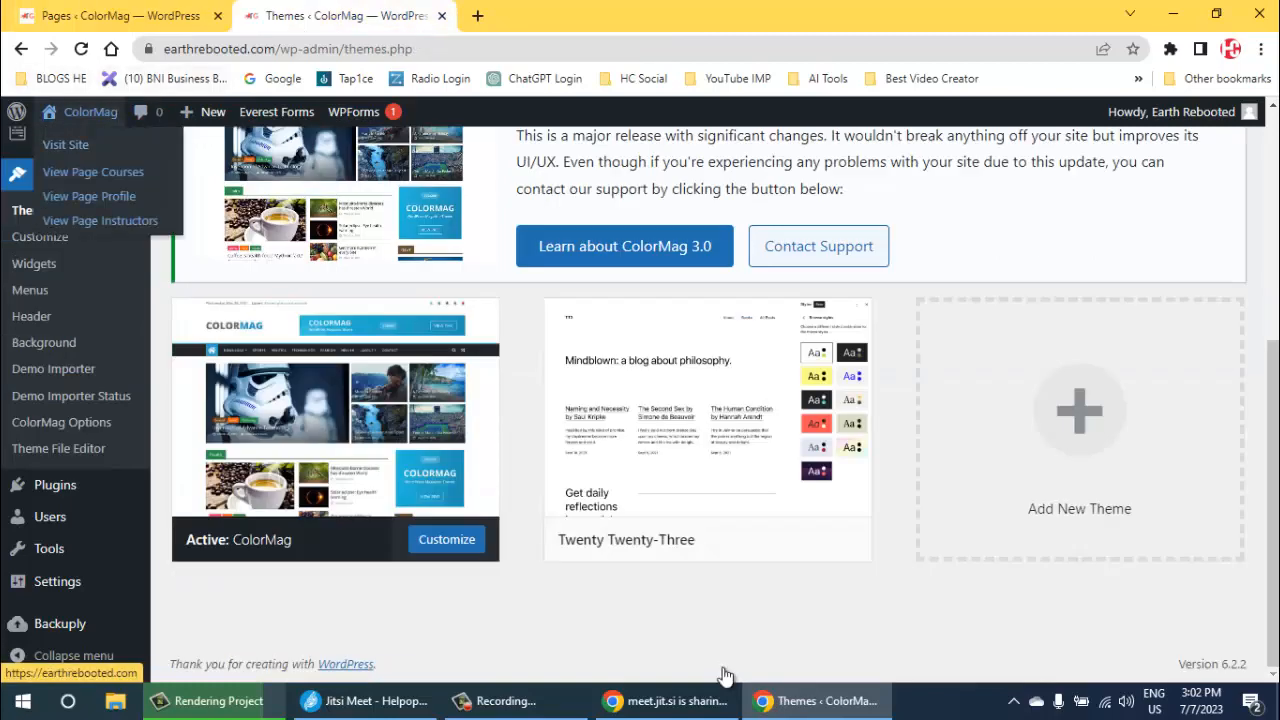
key(Return)
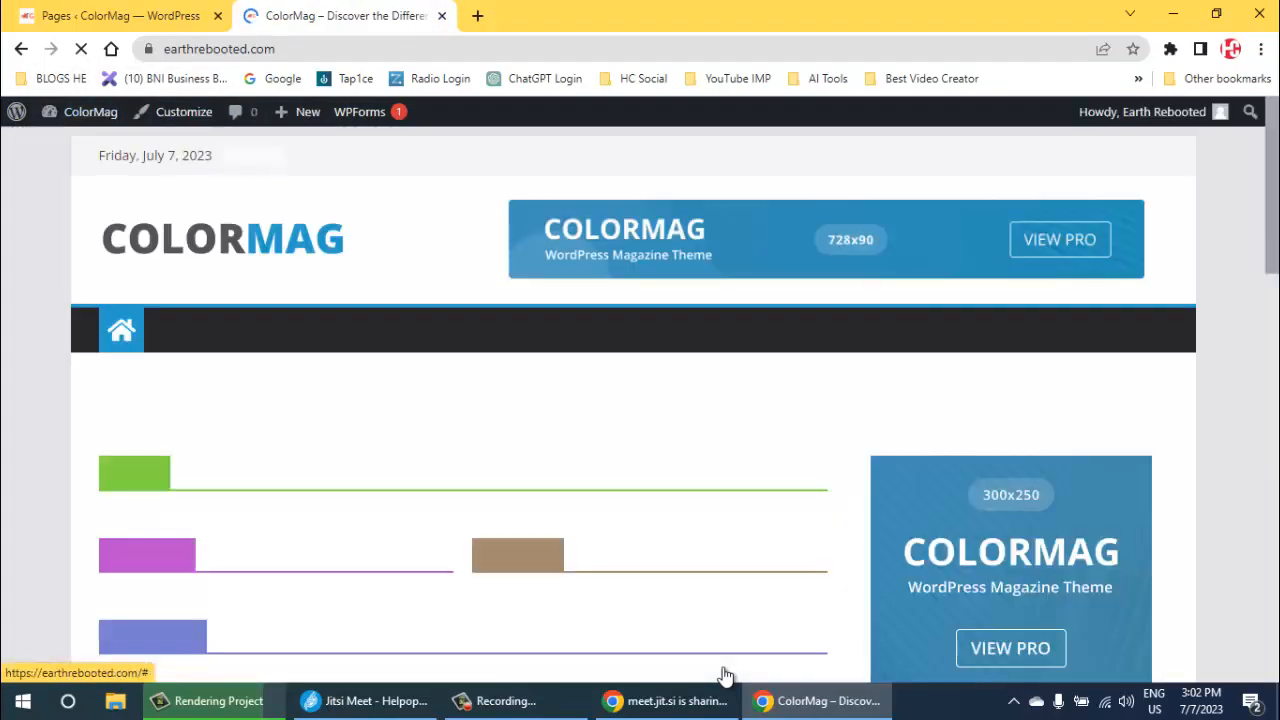
- Look over the site's front page from the header down to the footer and back up
scroll(725, 676, down, 15)
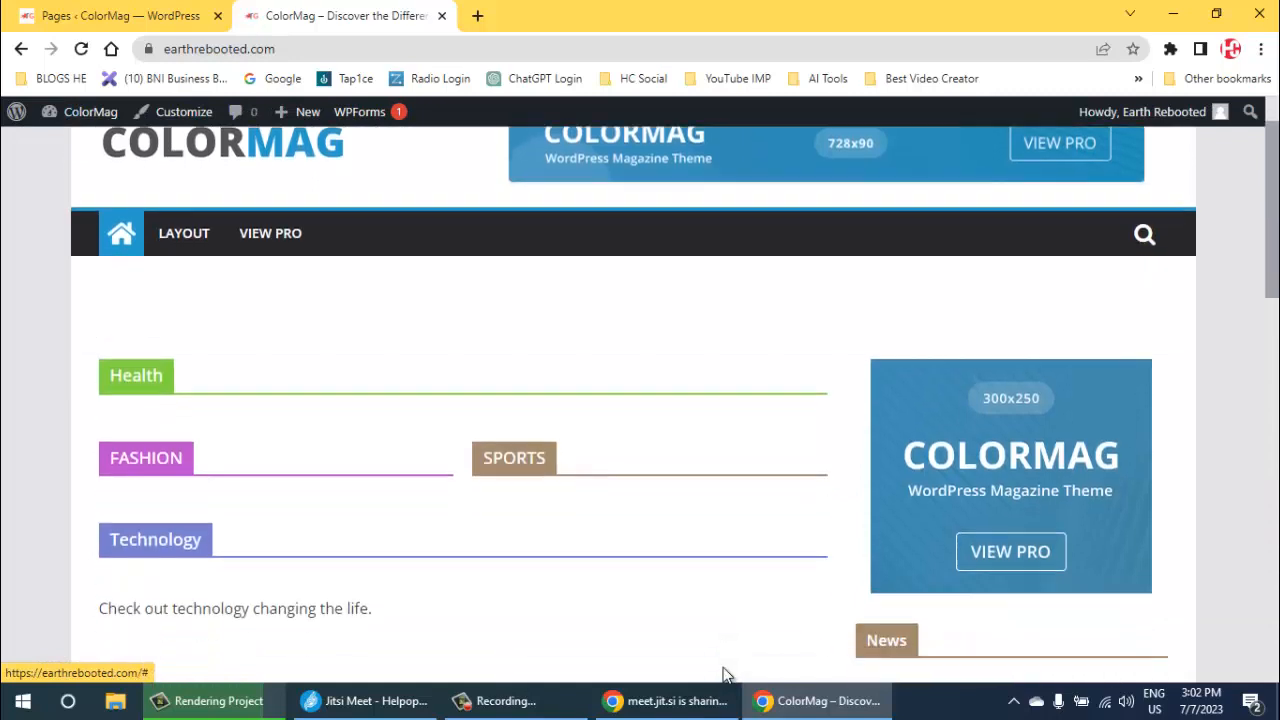
scroll(725, 676, down, 2)
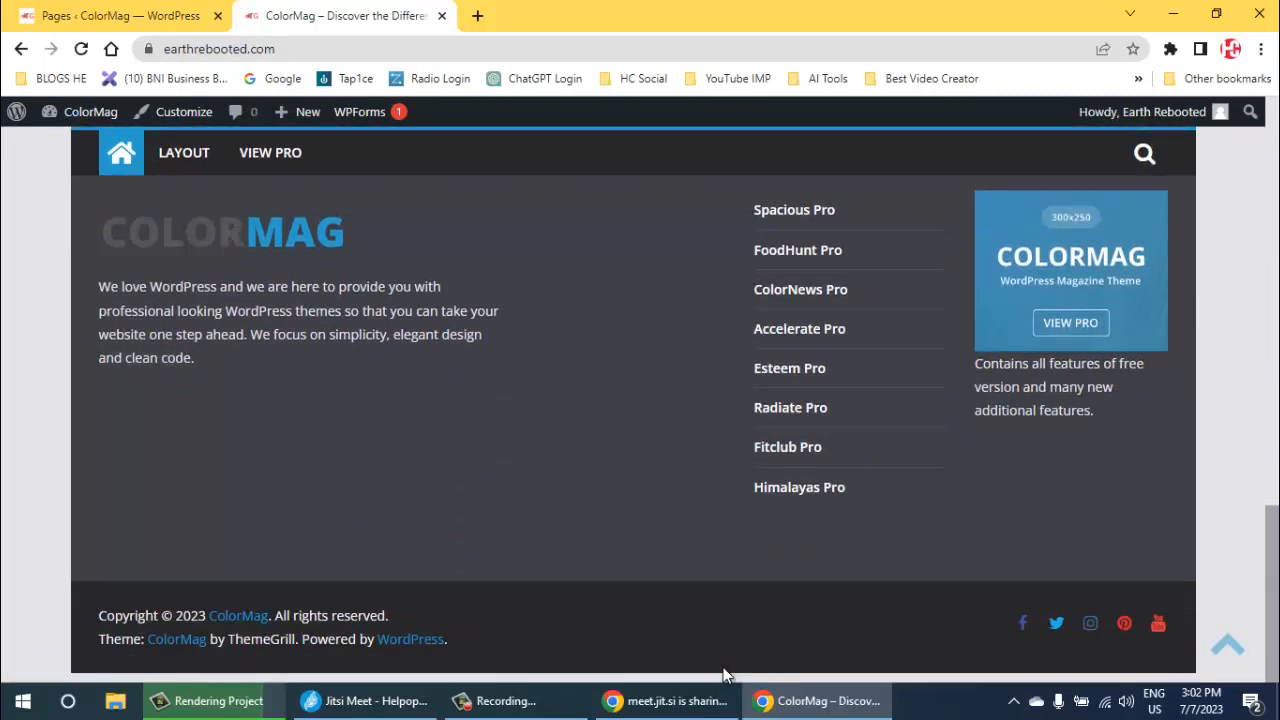
scroll(725, 676, up, 4)
scroll(725, 676, up, 8)
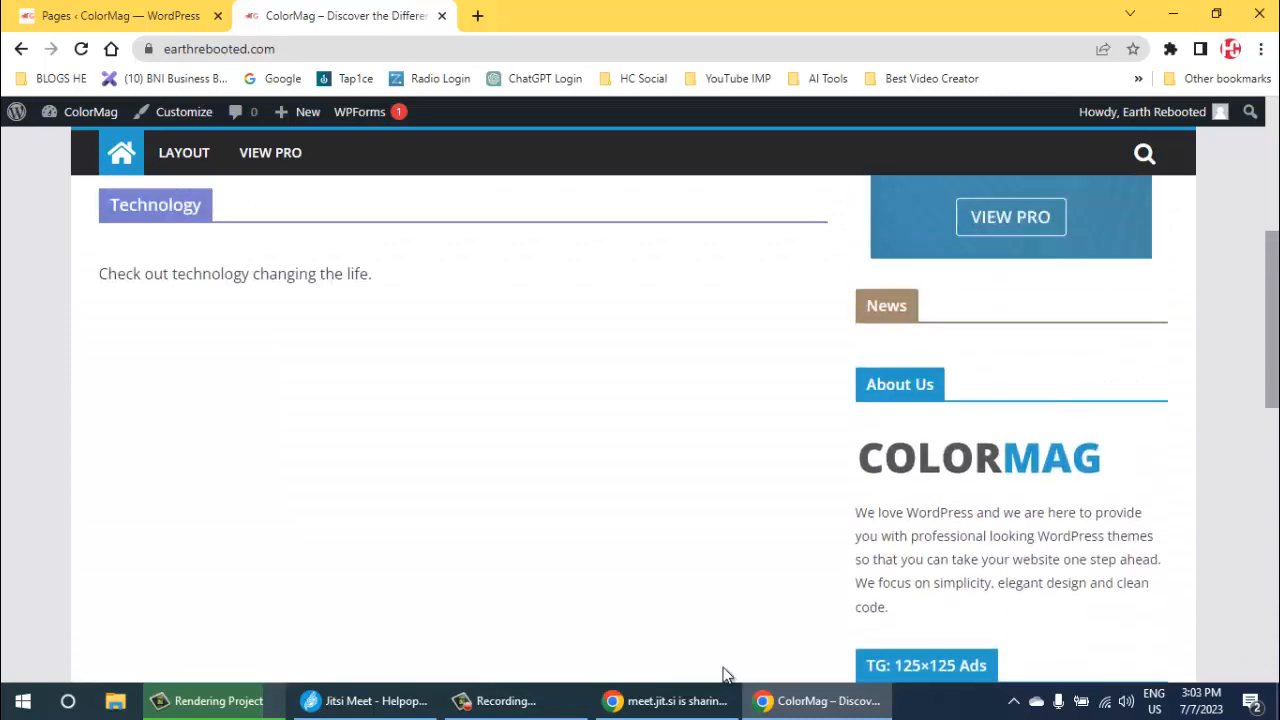
scroll(725, 676, up, 3)
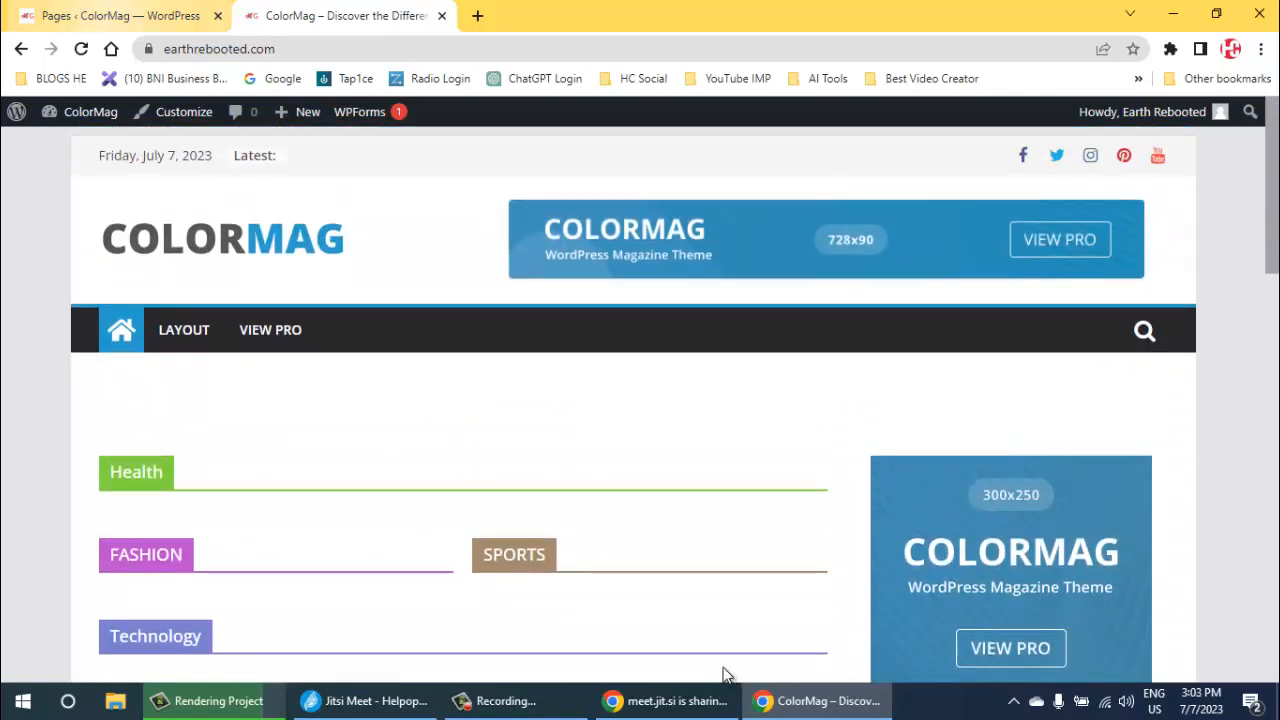
- Return to the browser tab with the WordPress pages list and open the installed themes from there
key(ctrl+shift+Tab)
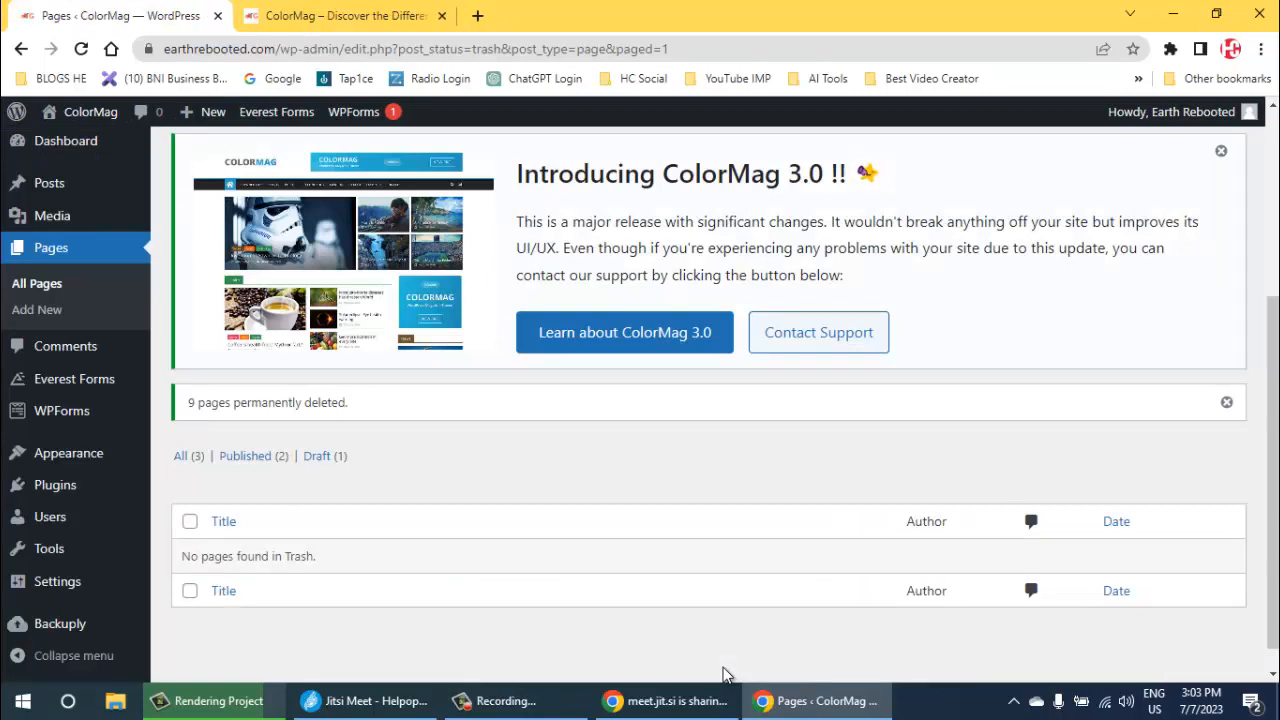
key(Tab)
key(Tab)
key(Tab)
key(Tab)
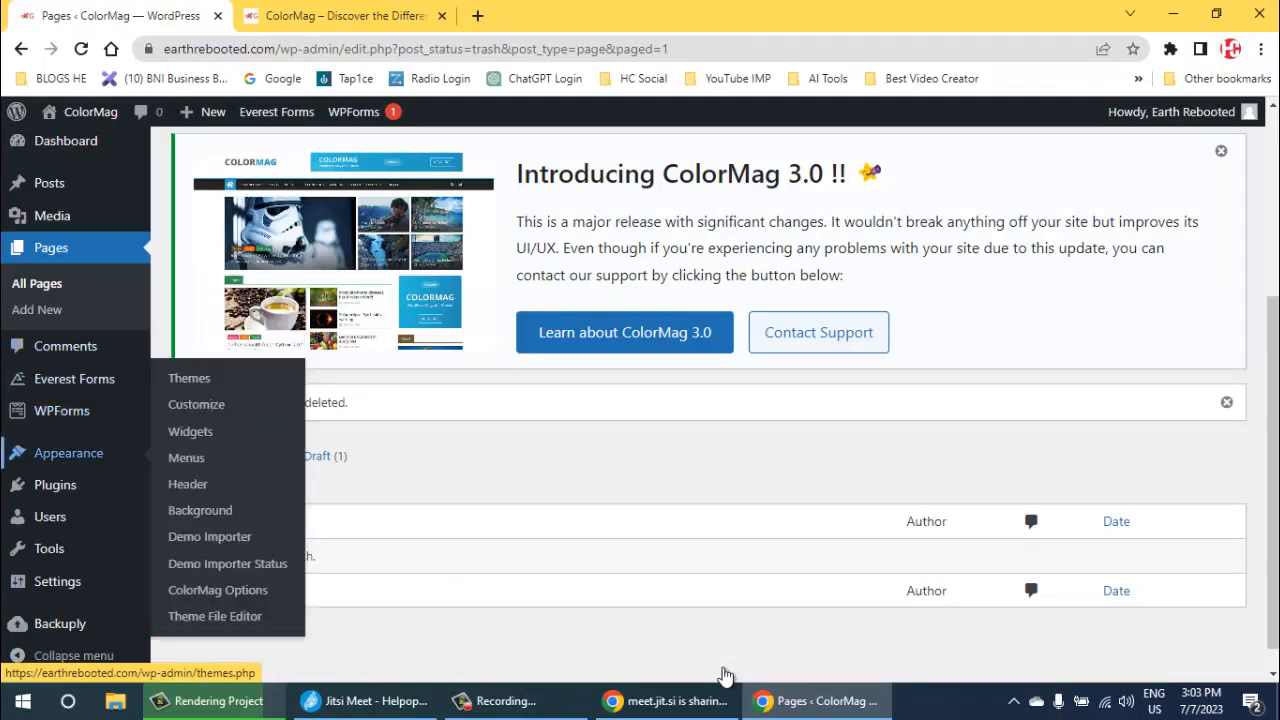
key(Tab)
key(Tab)
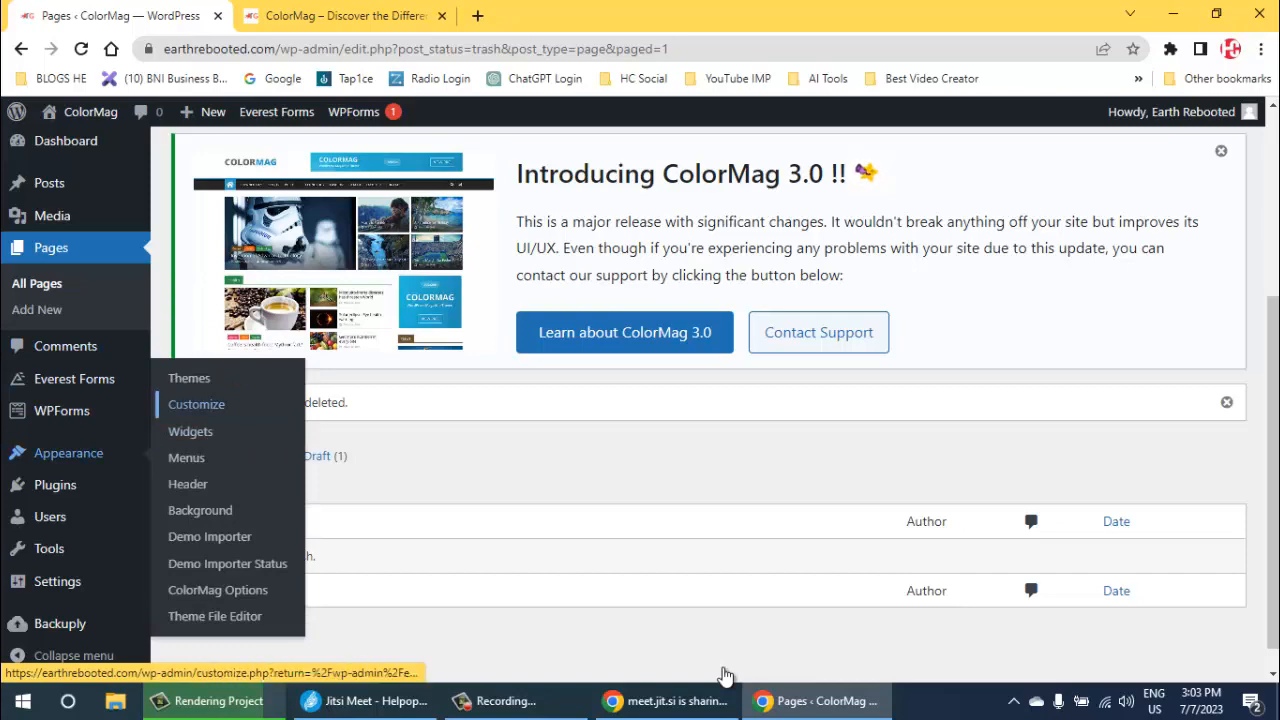
key(shift+Tab)
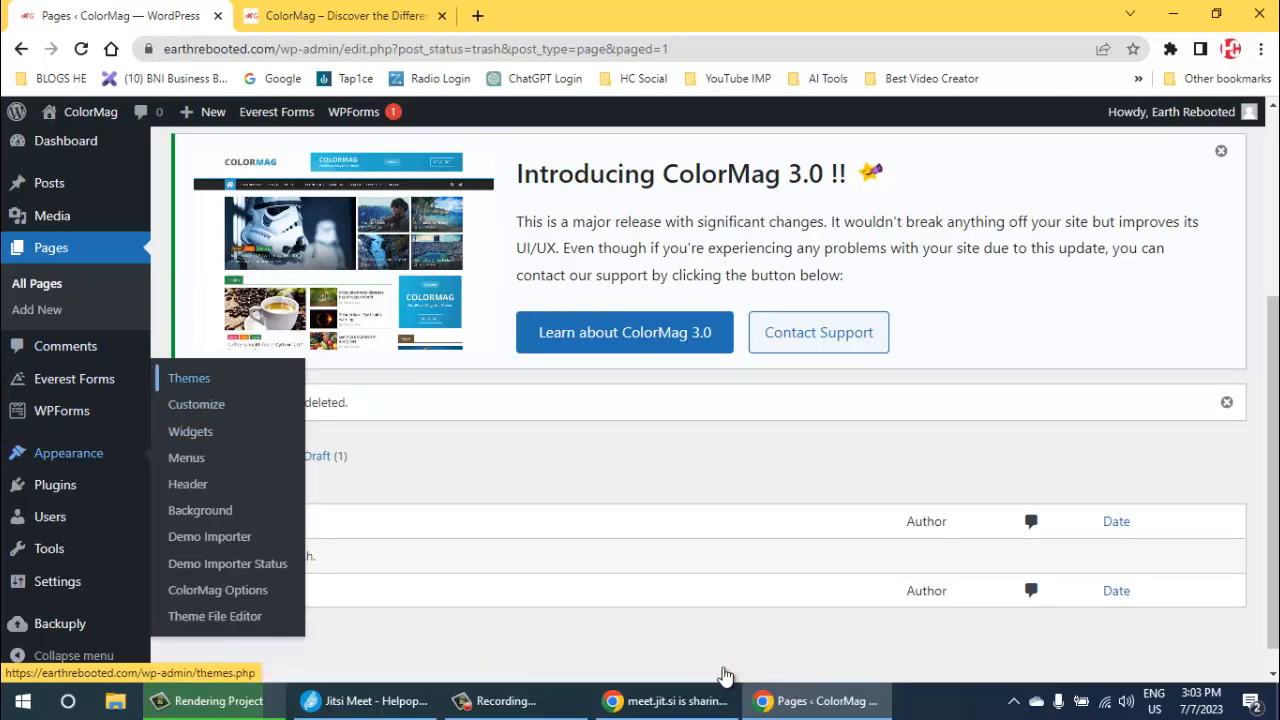
key(Return)
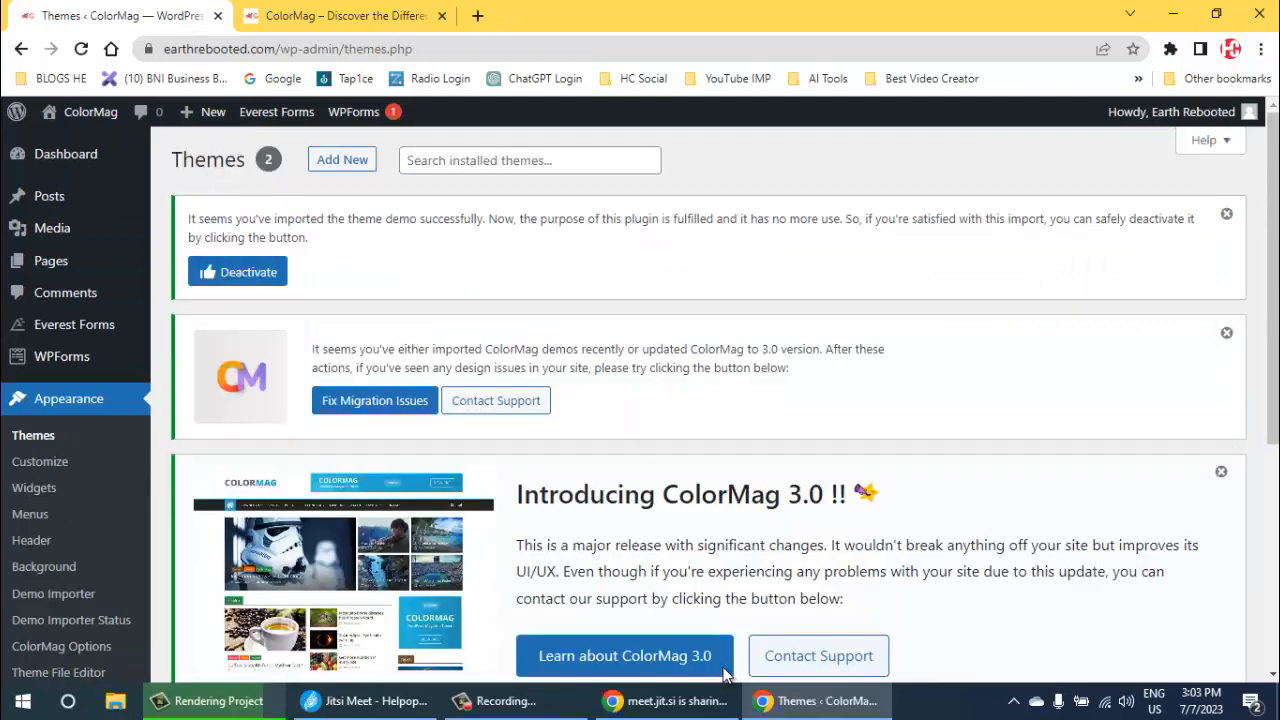
- Open the Customizer for the active ColorMag theme
scroll(724, 676, down, 4)
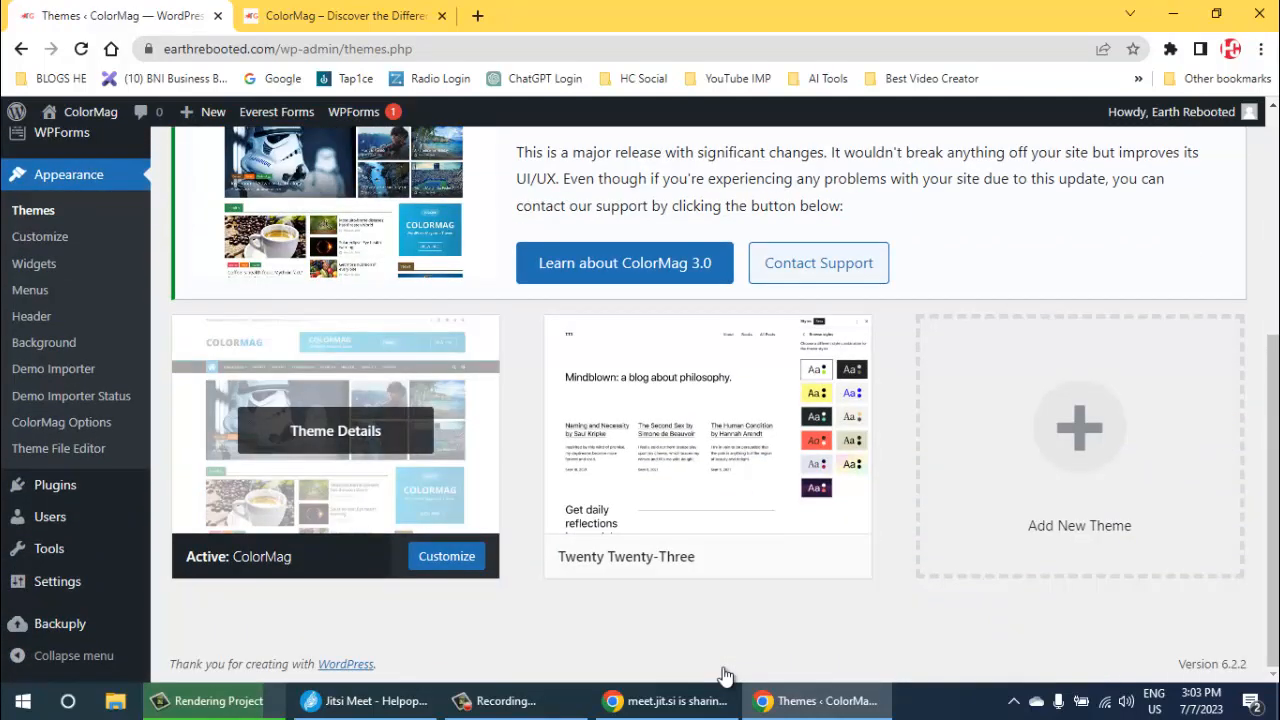
key(Tab)
key(Return)
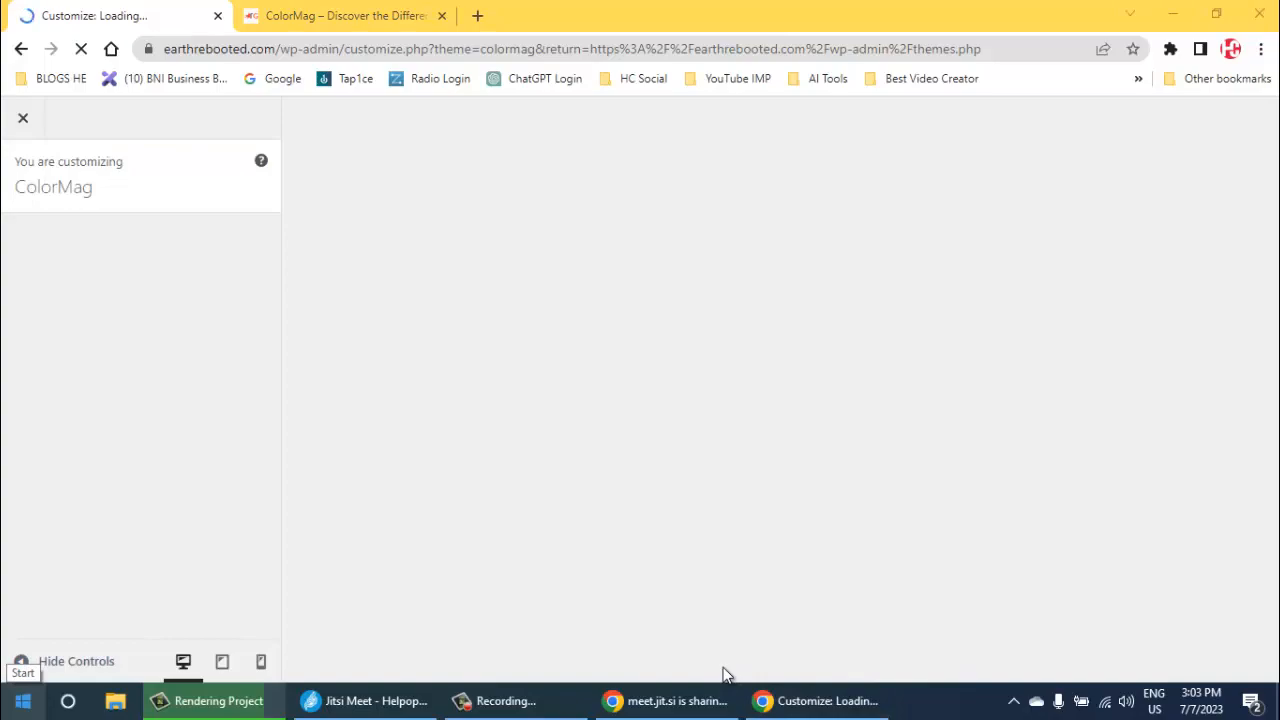
- Switch to Windows Settings, search for "mouse" and open the mouse settings
key(super+d)
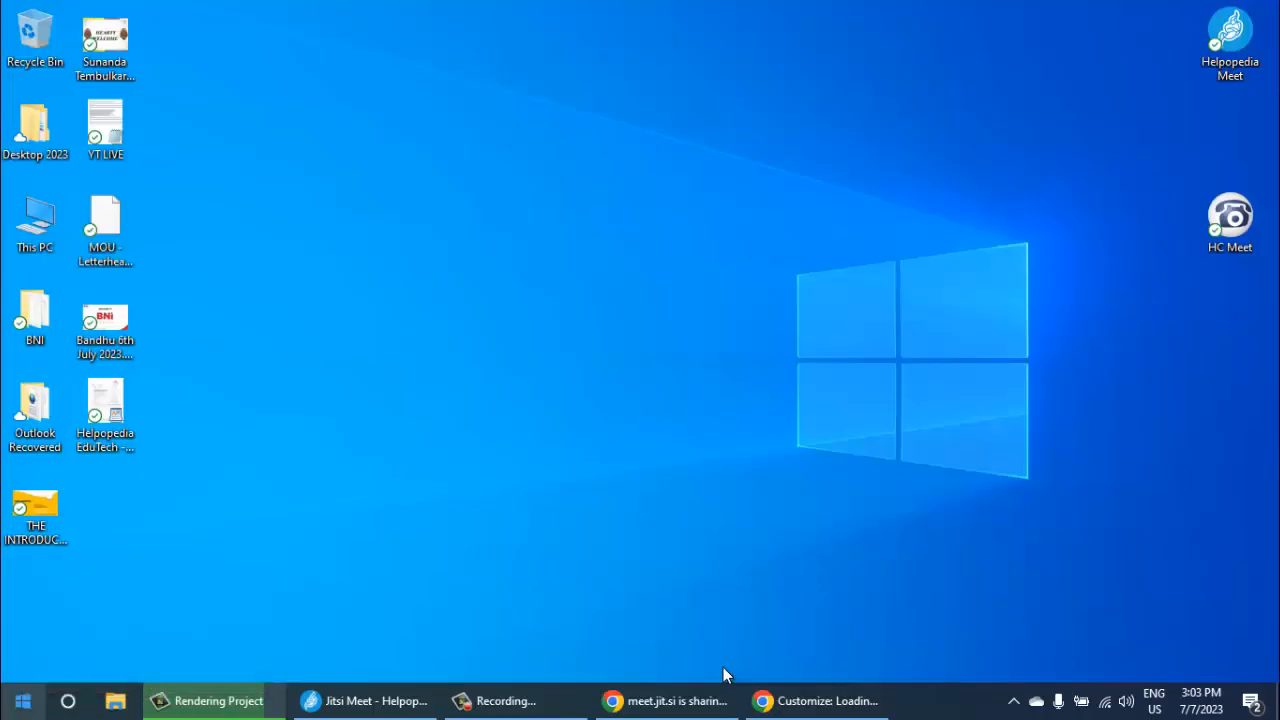
key(super)
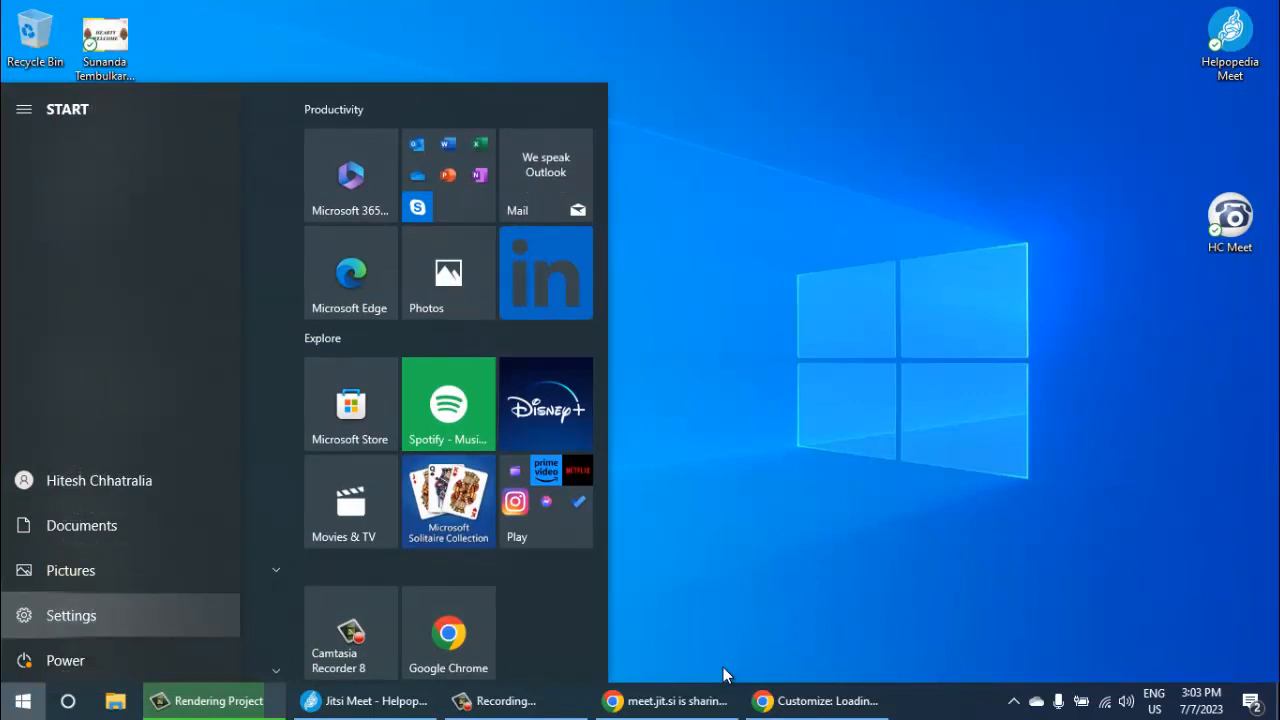
key(super+i)
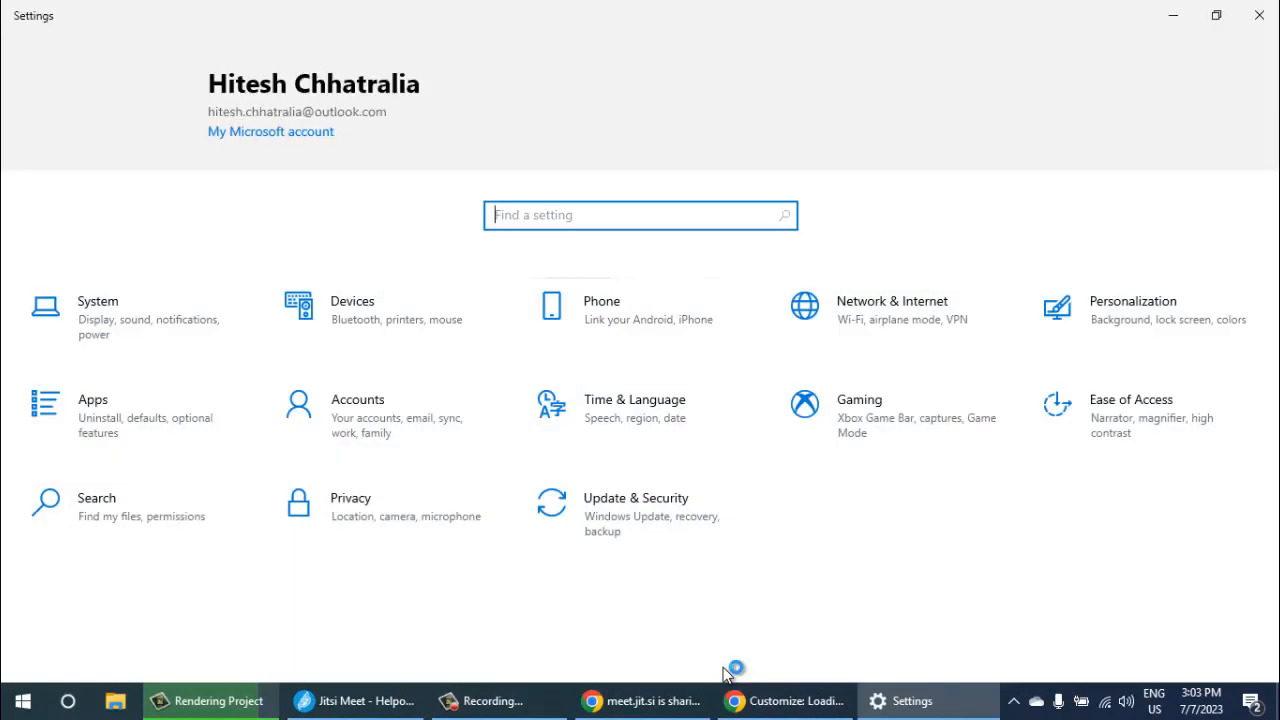
text(mouse)
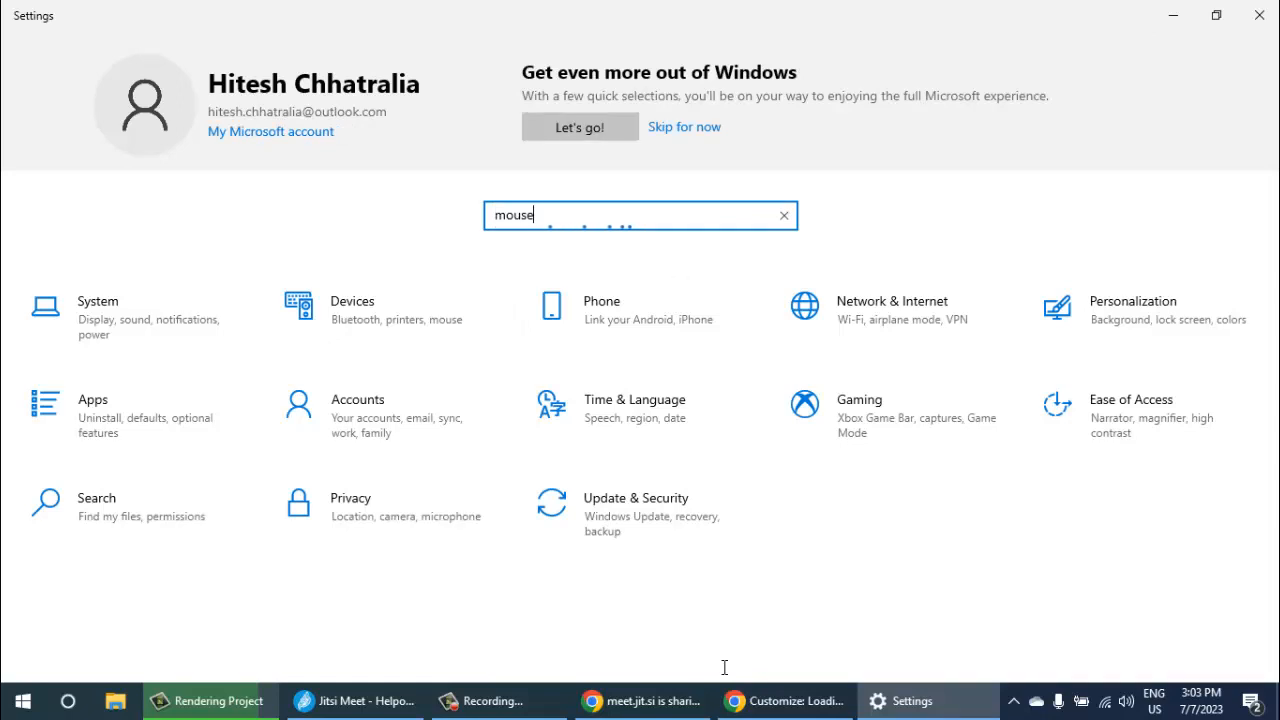
key(Down)
key(Up)
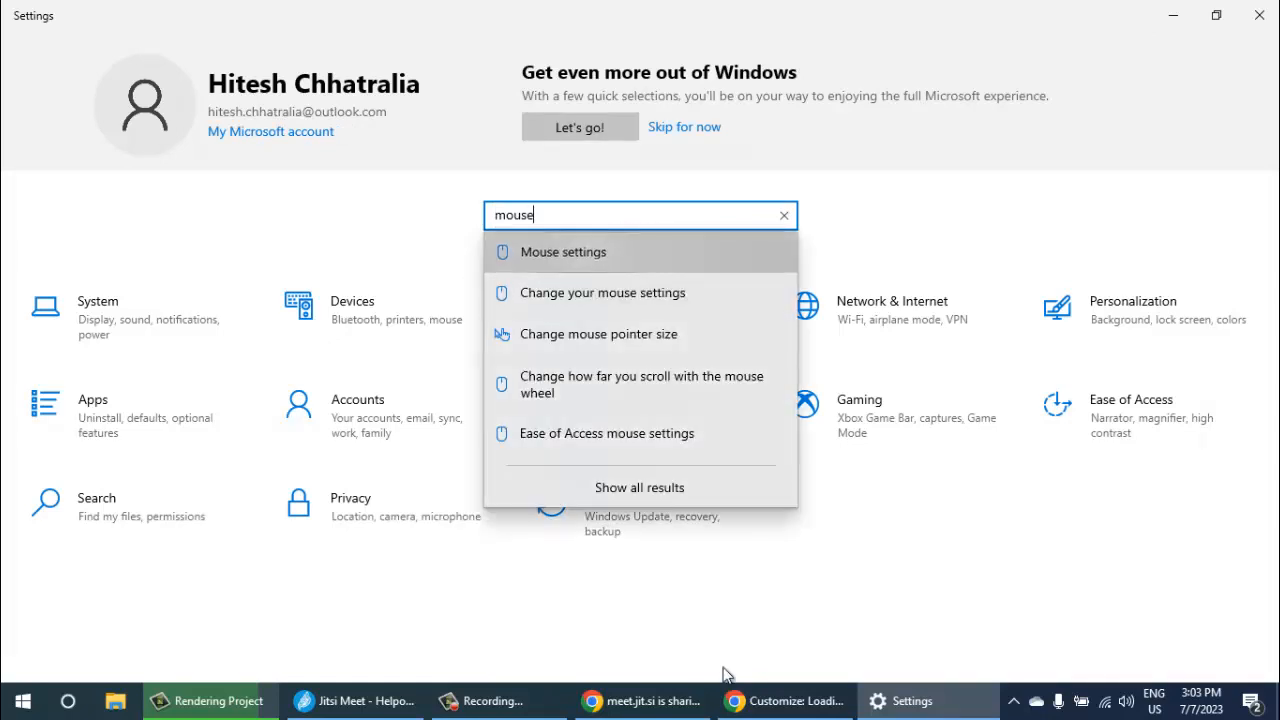
key(Return)
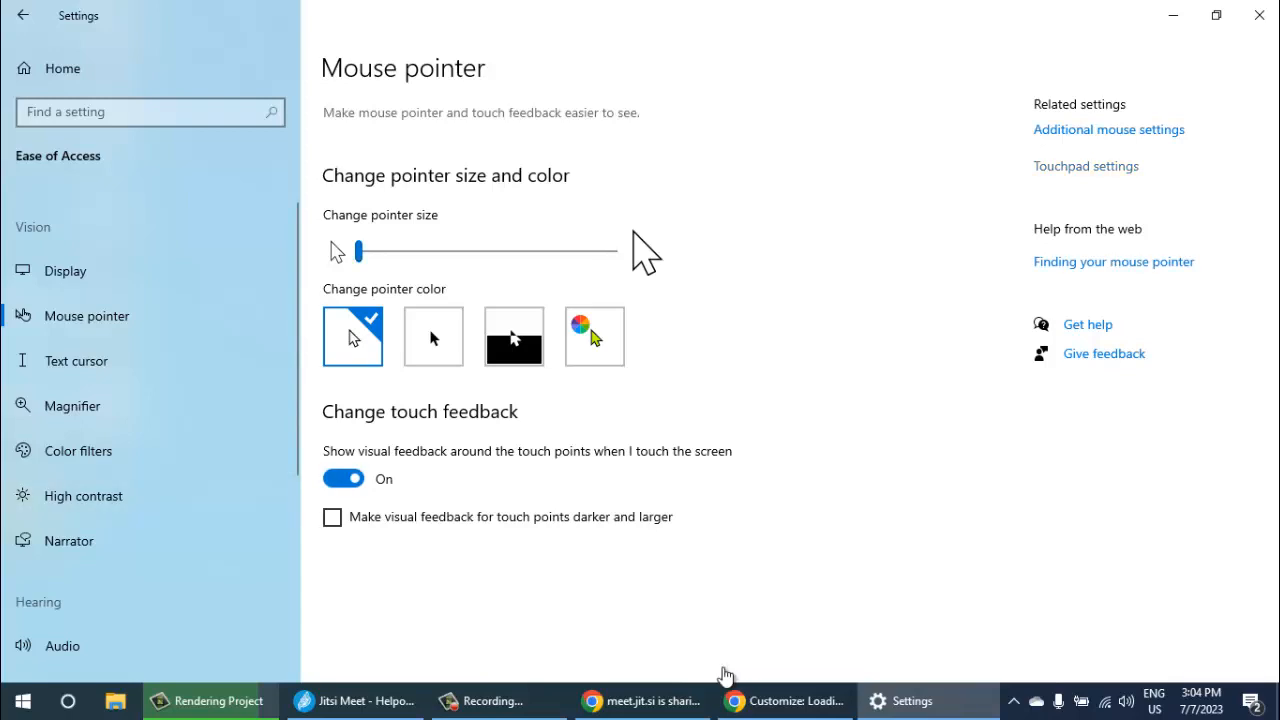
- In the additional mouse options, enable showing the pointer's location with the CTRL key, and return to the ColorMag Customizer in Chrome
click(1109, 130)
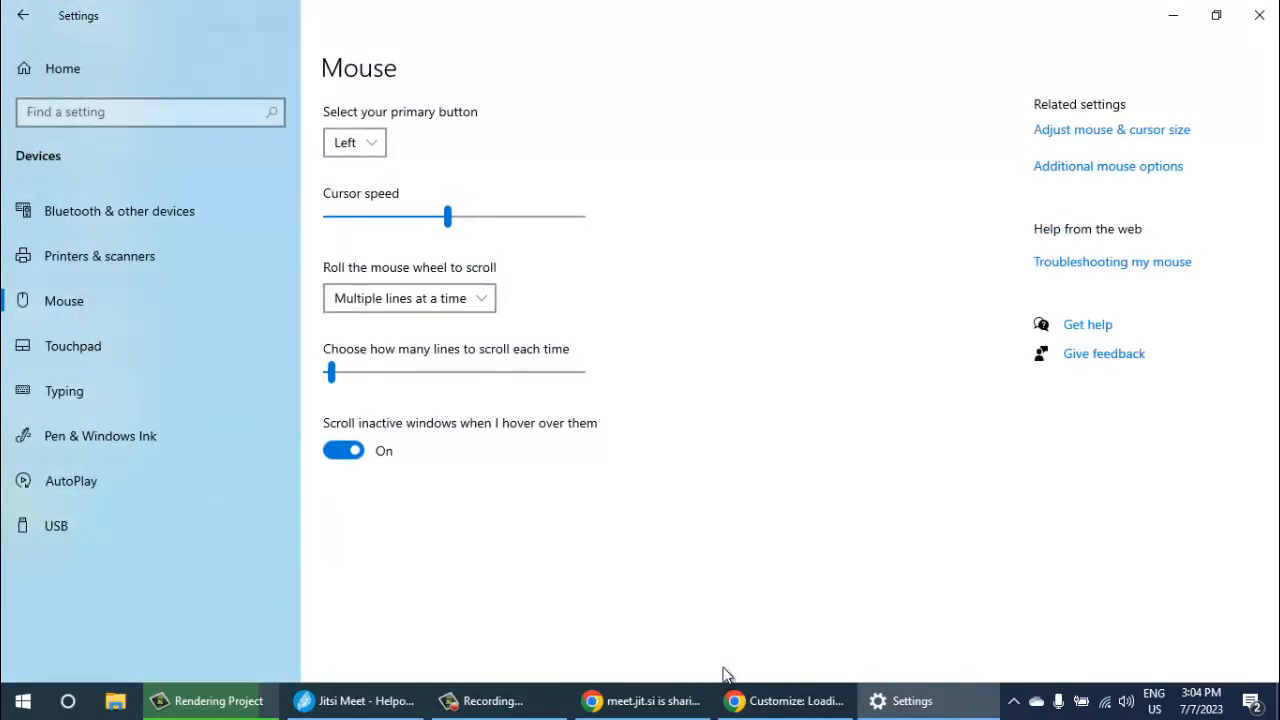
click(1108, 167)
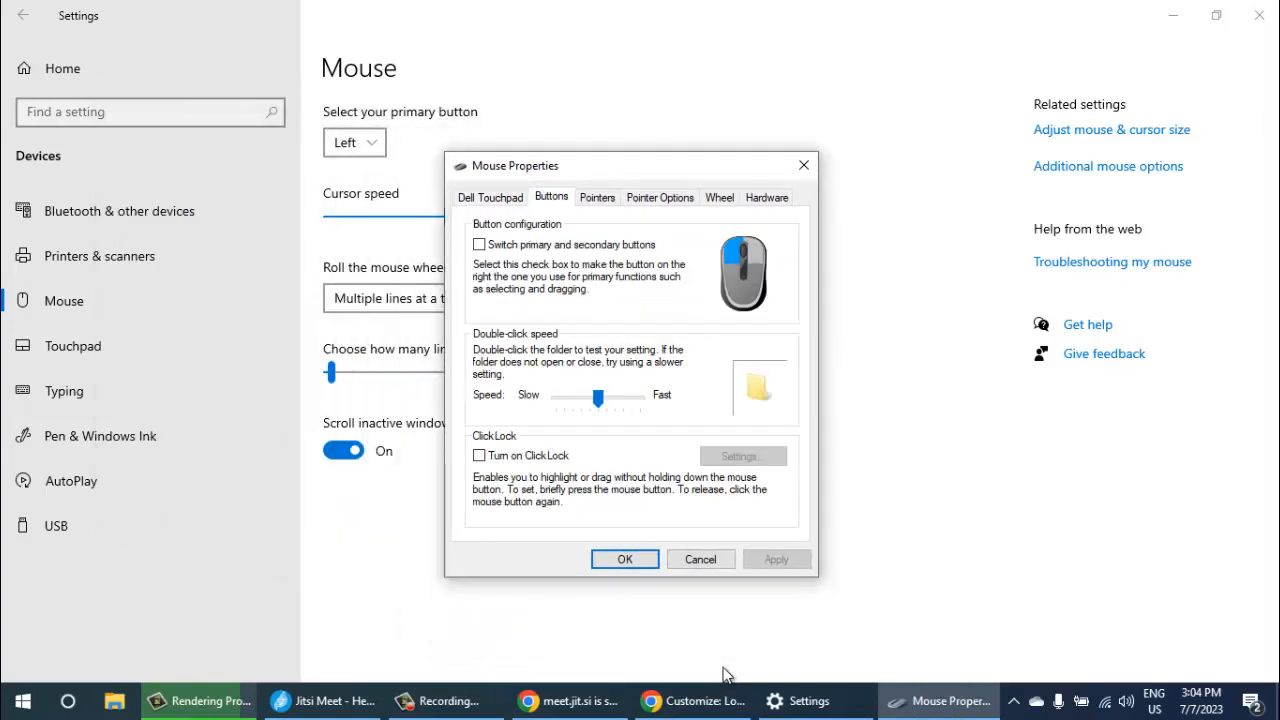
key(ctrl+Tab)
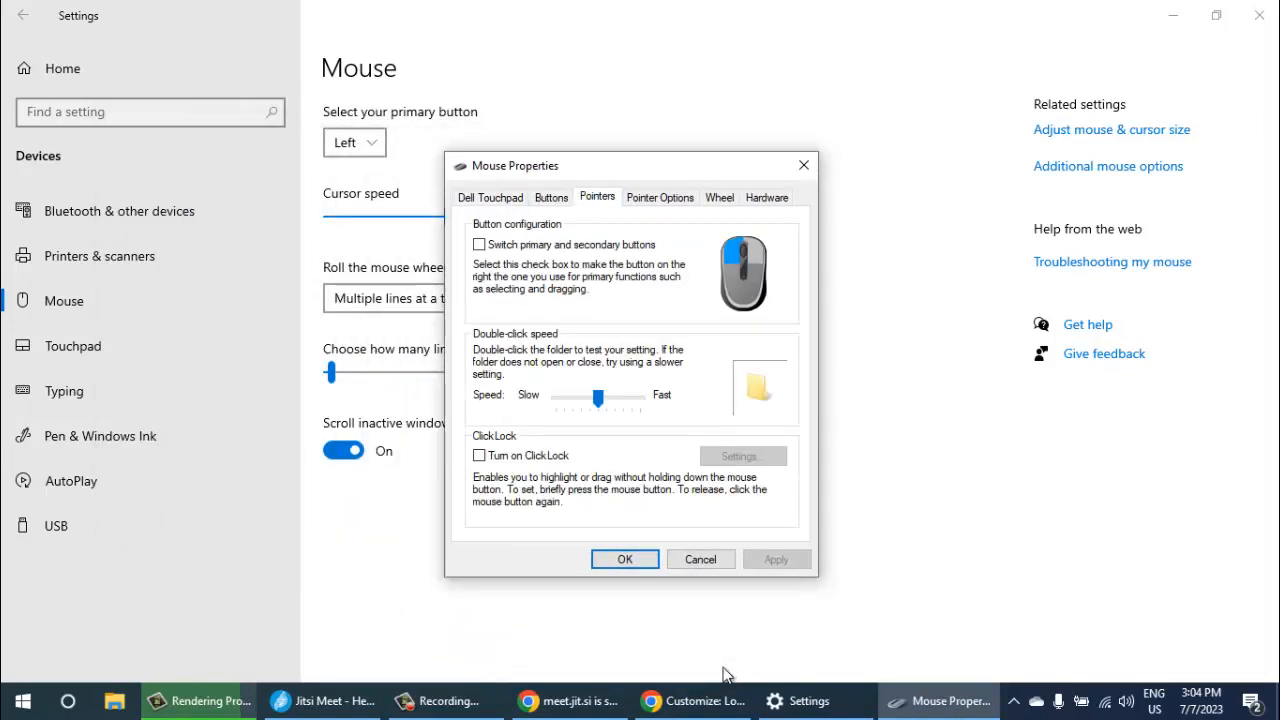
scroll(622, 402, down, 1)
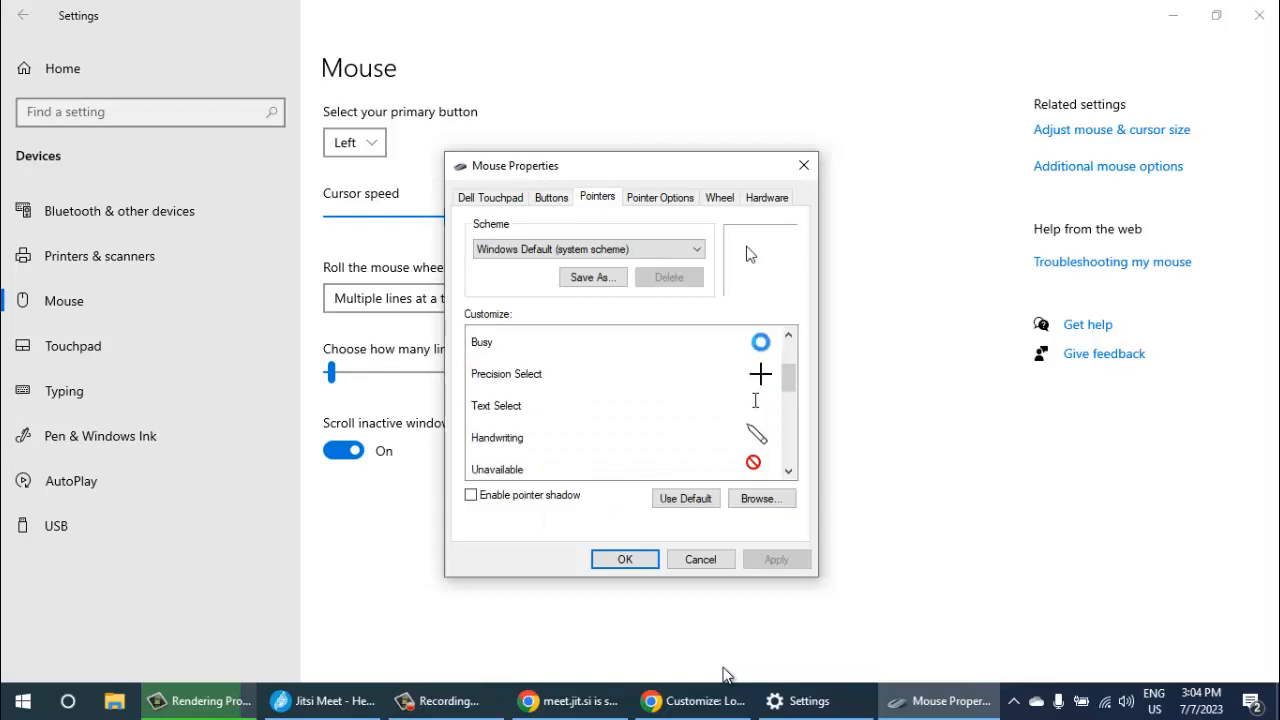
key(ctrl+Tab)
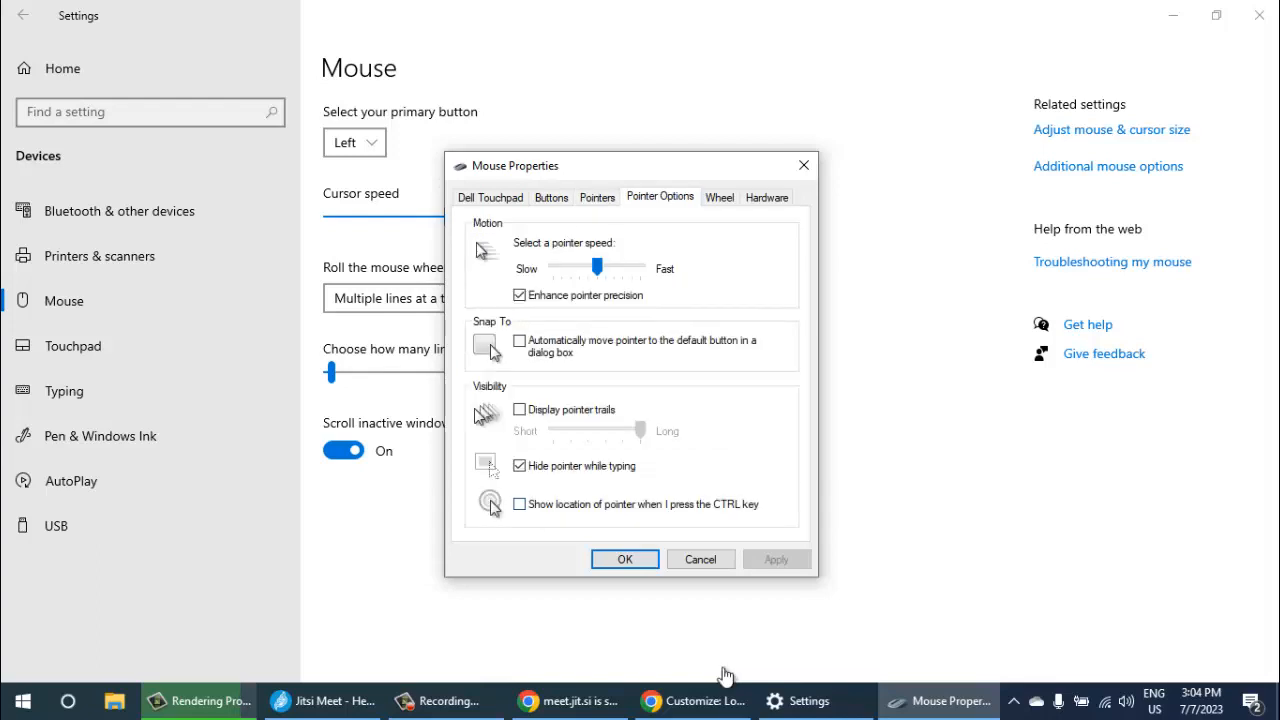
key(alt+s)
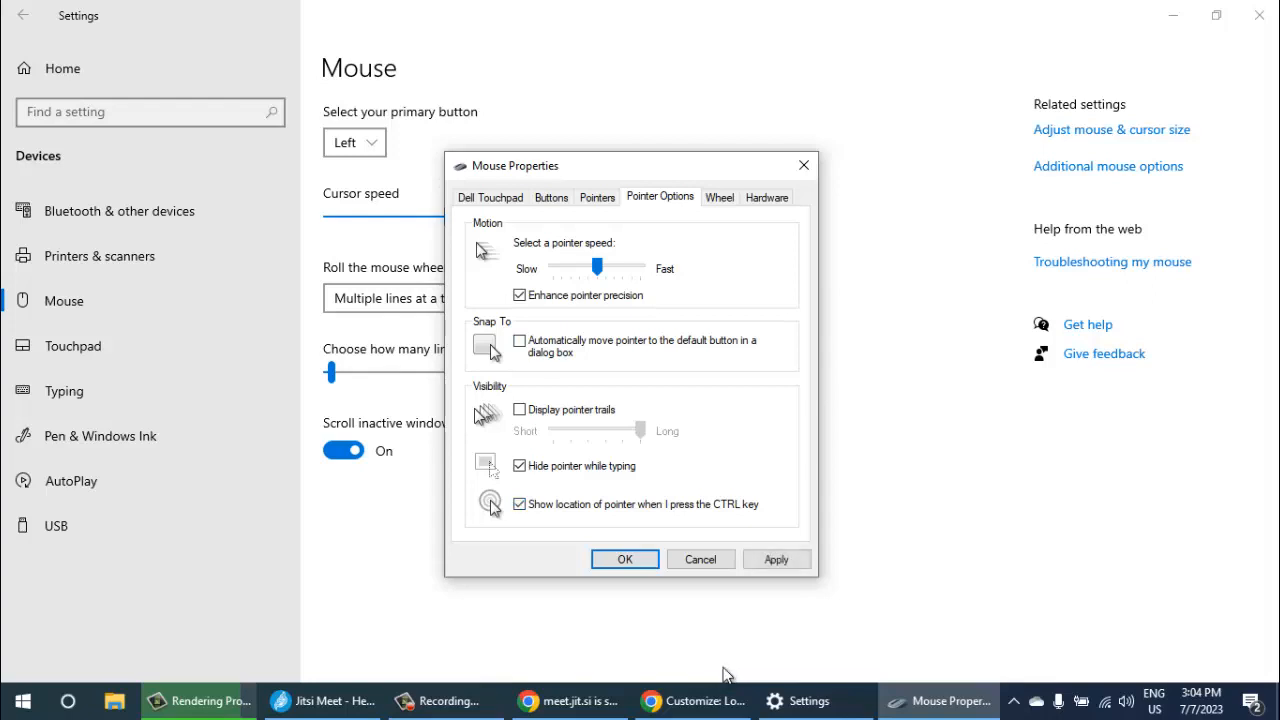
key(alt+a)
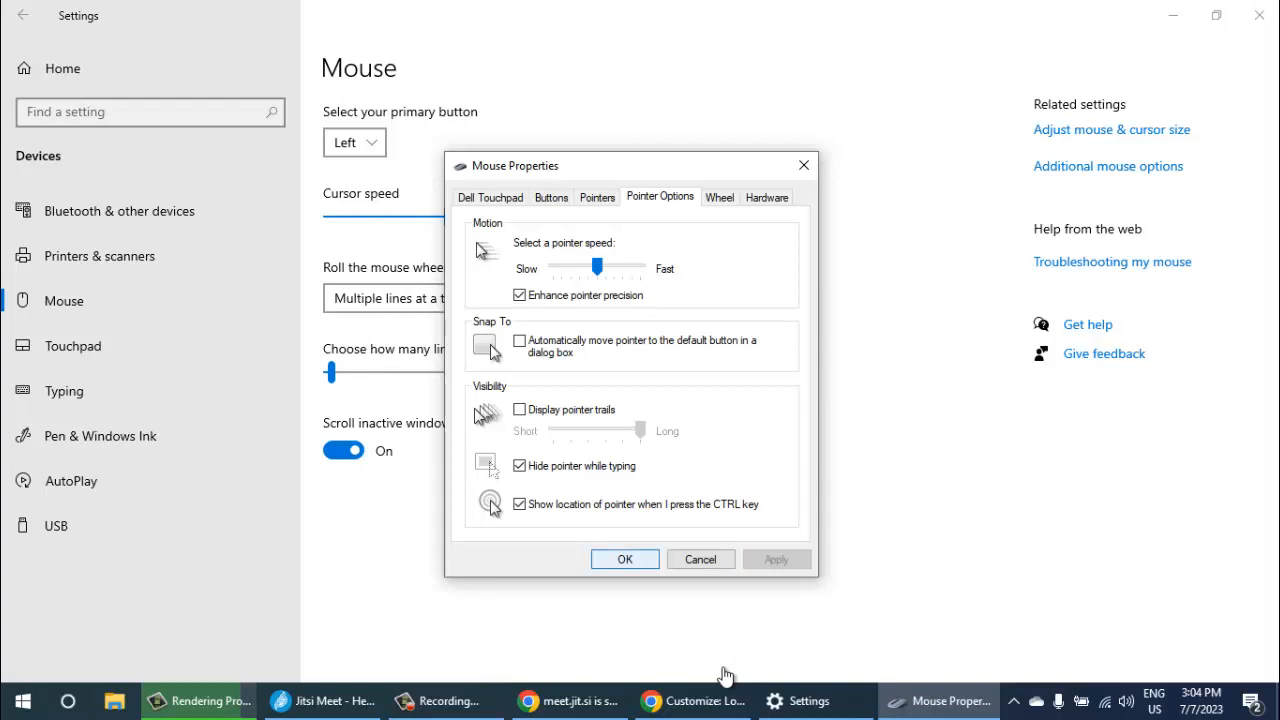
key(Return)
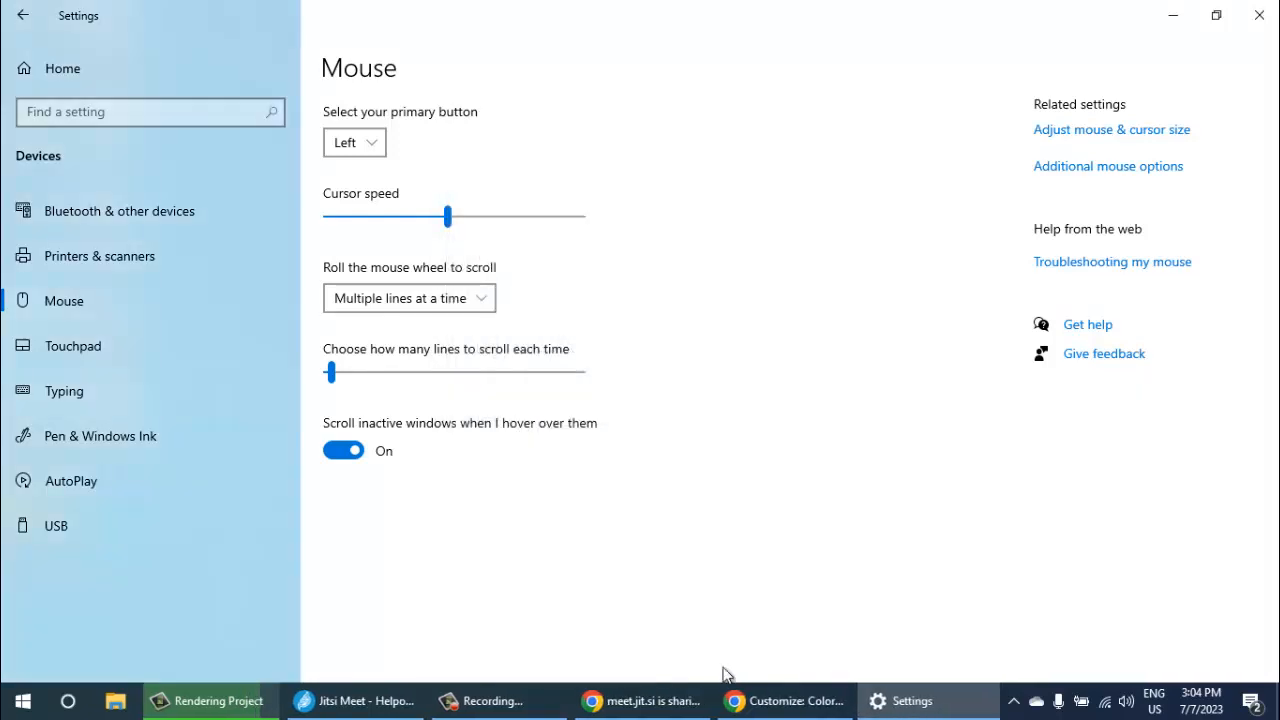
key(alt+F4)
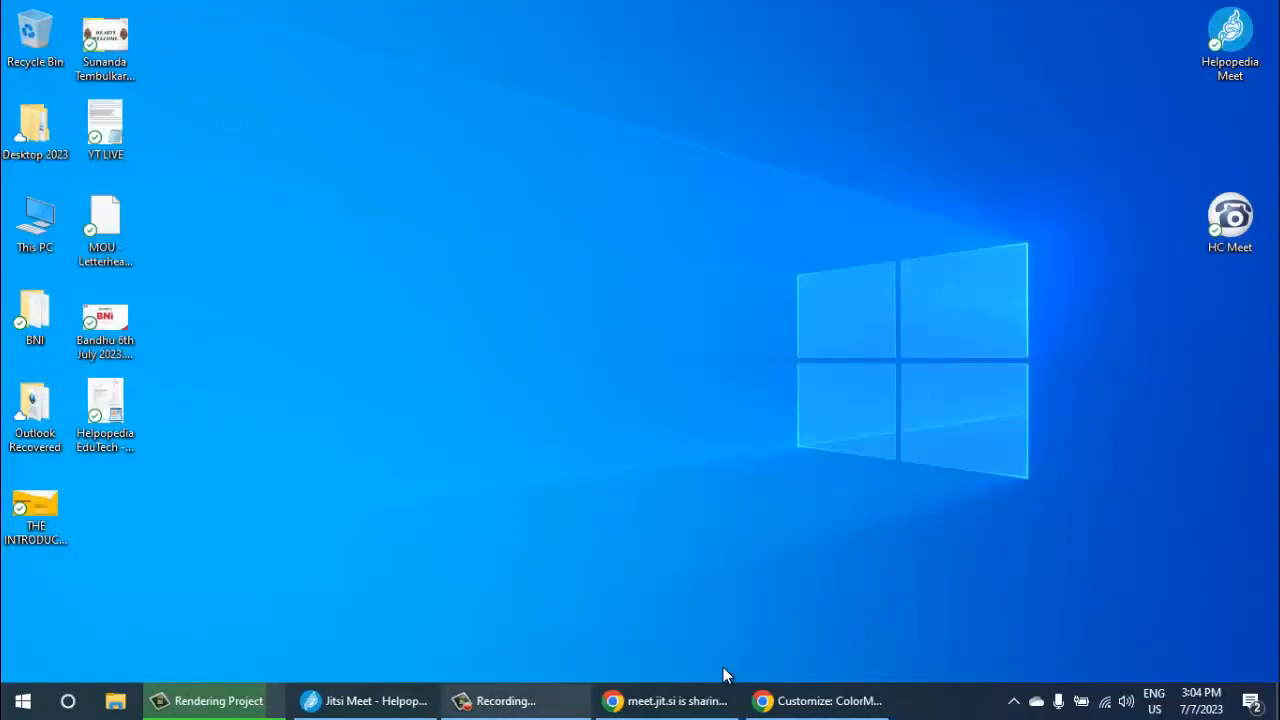
key(alt+Tab)
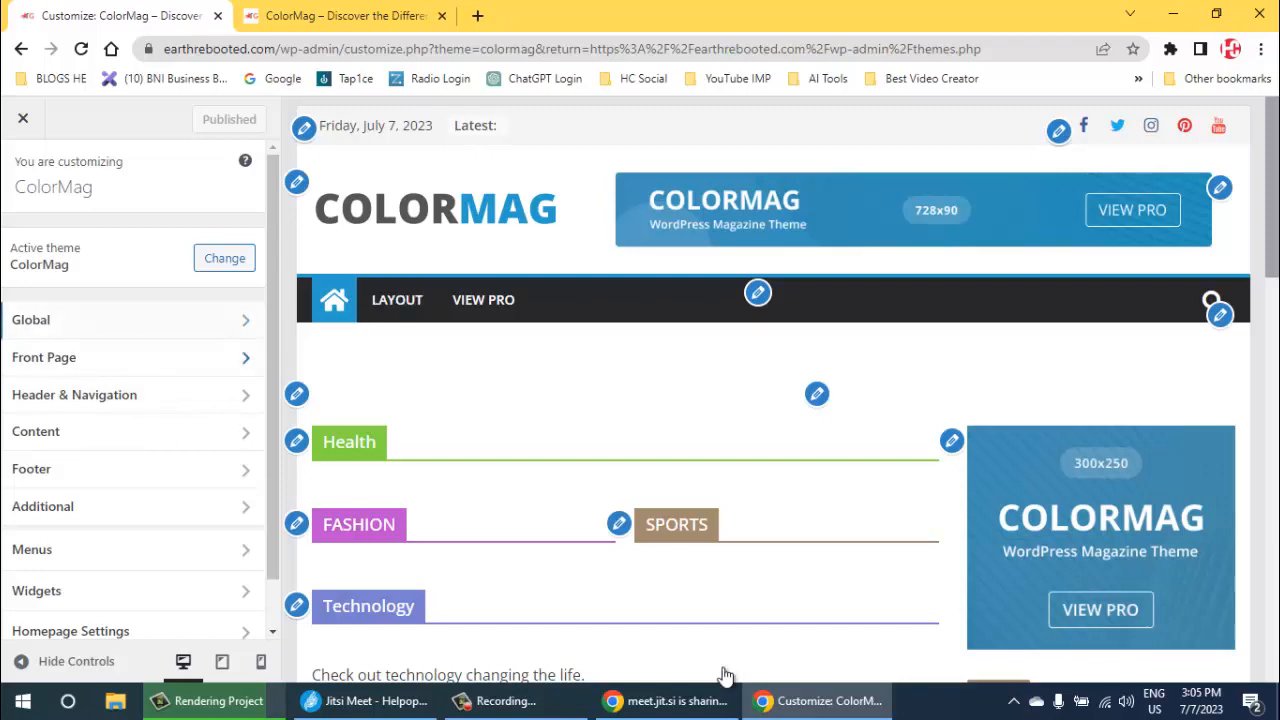
- Look through the theme's Global, Header & Navigation, Main Header and Primary Menu settings
scroll(132, 350, down, 1)
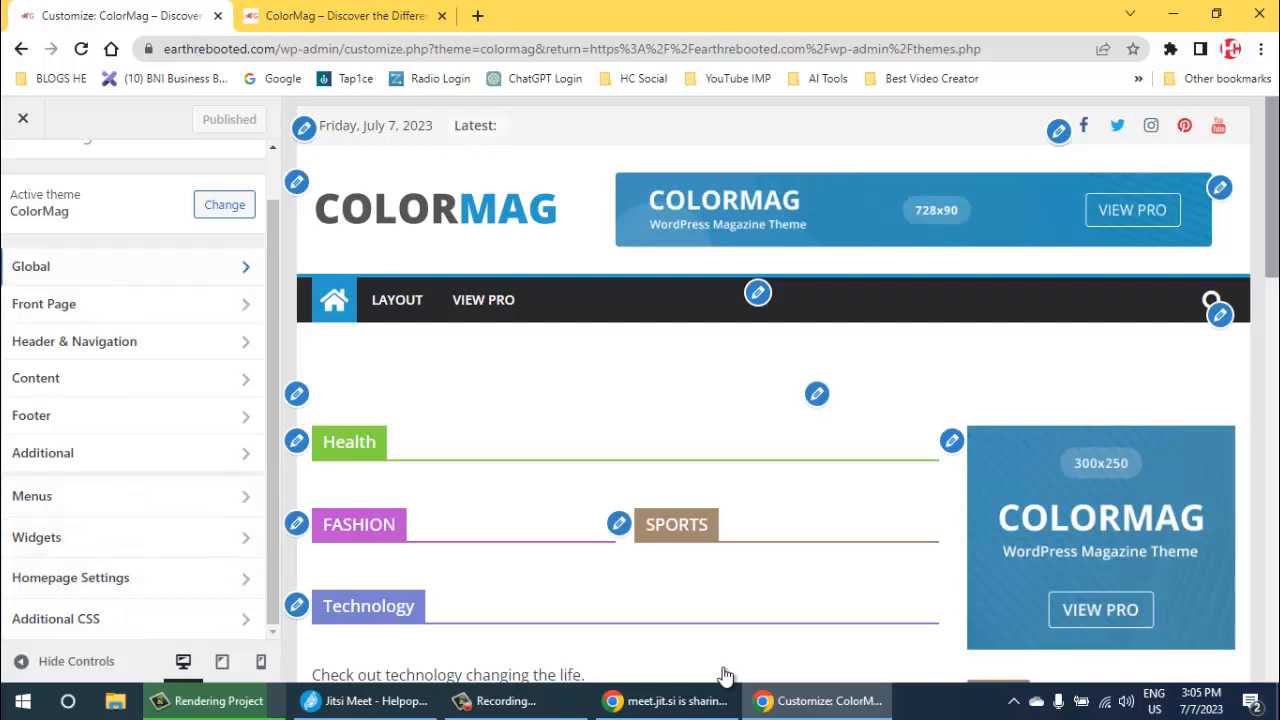
key(Return)
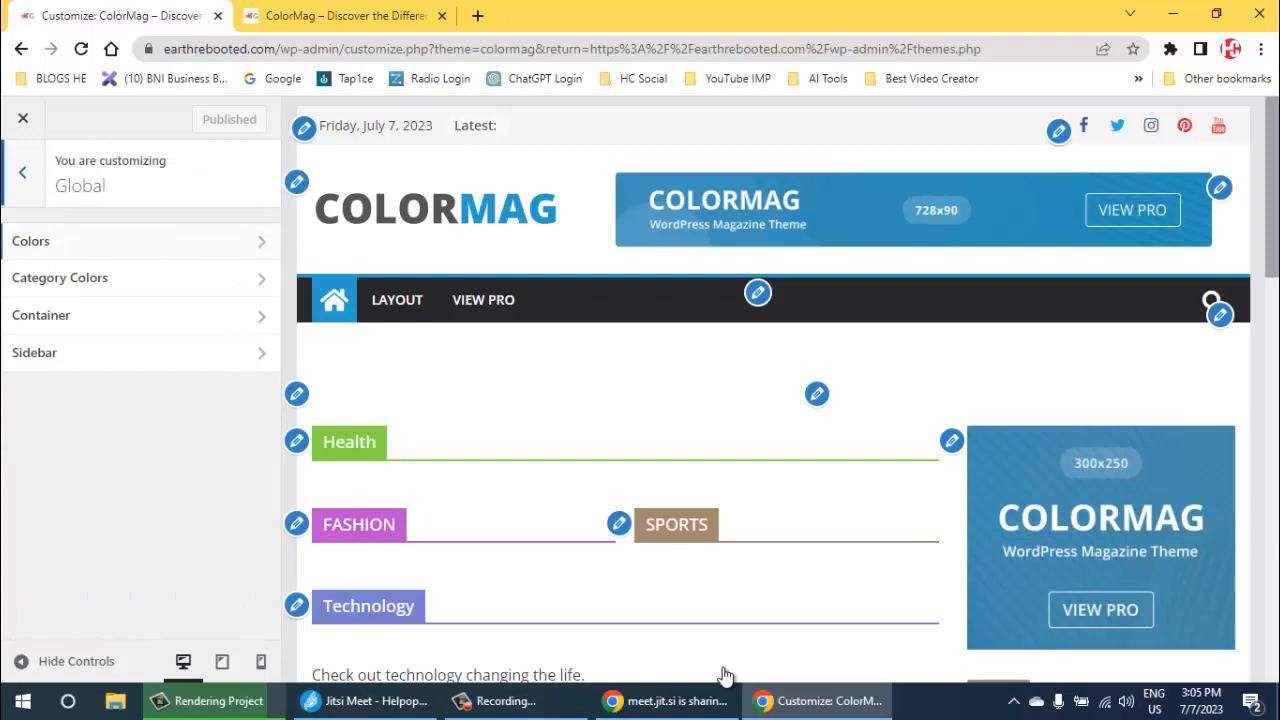
key(Escape)
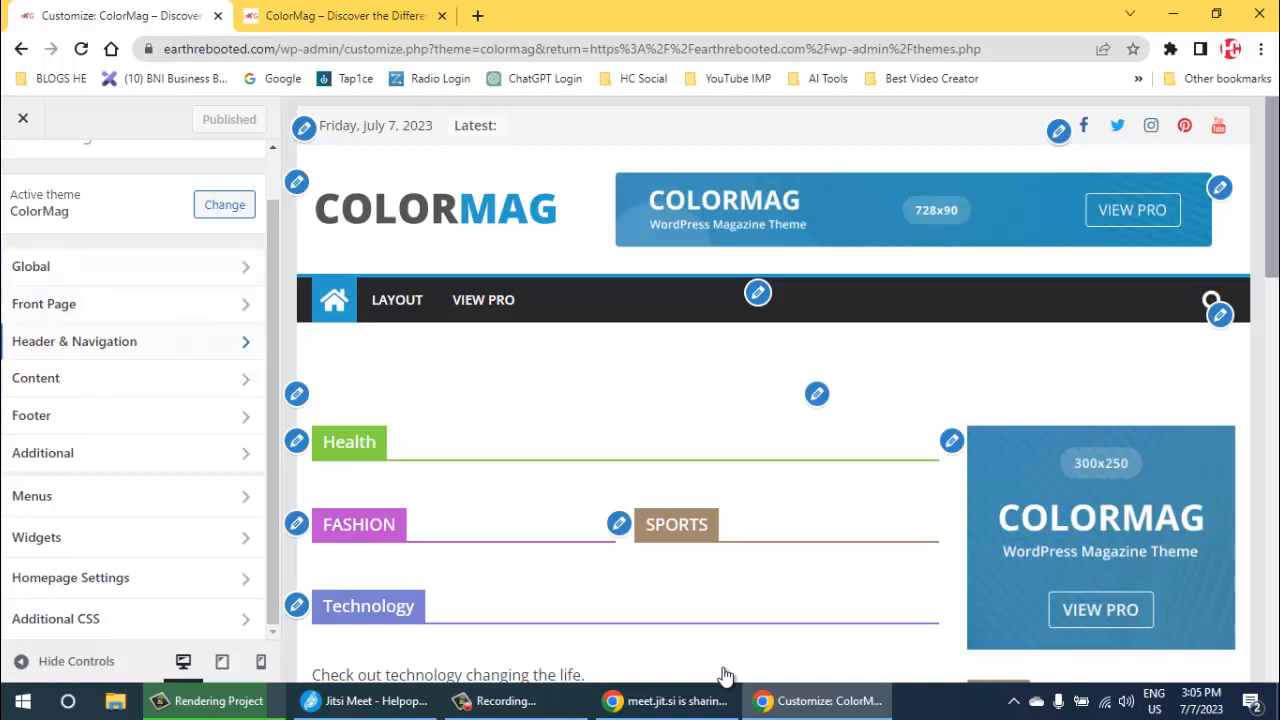
click(75, 341)
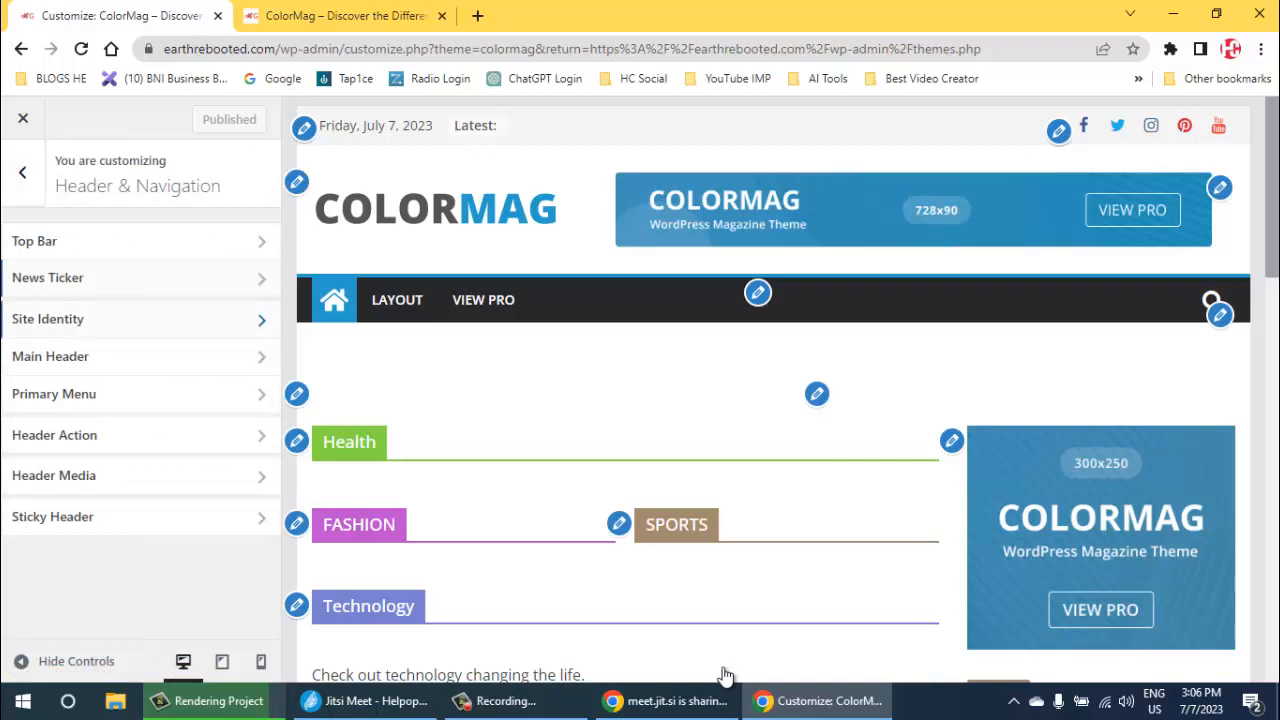
click(140, 357)
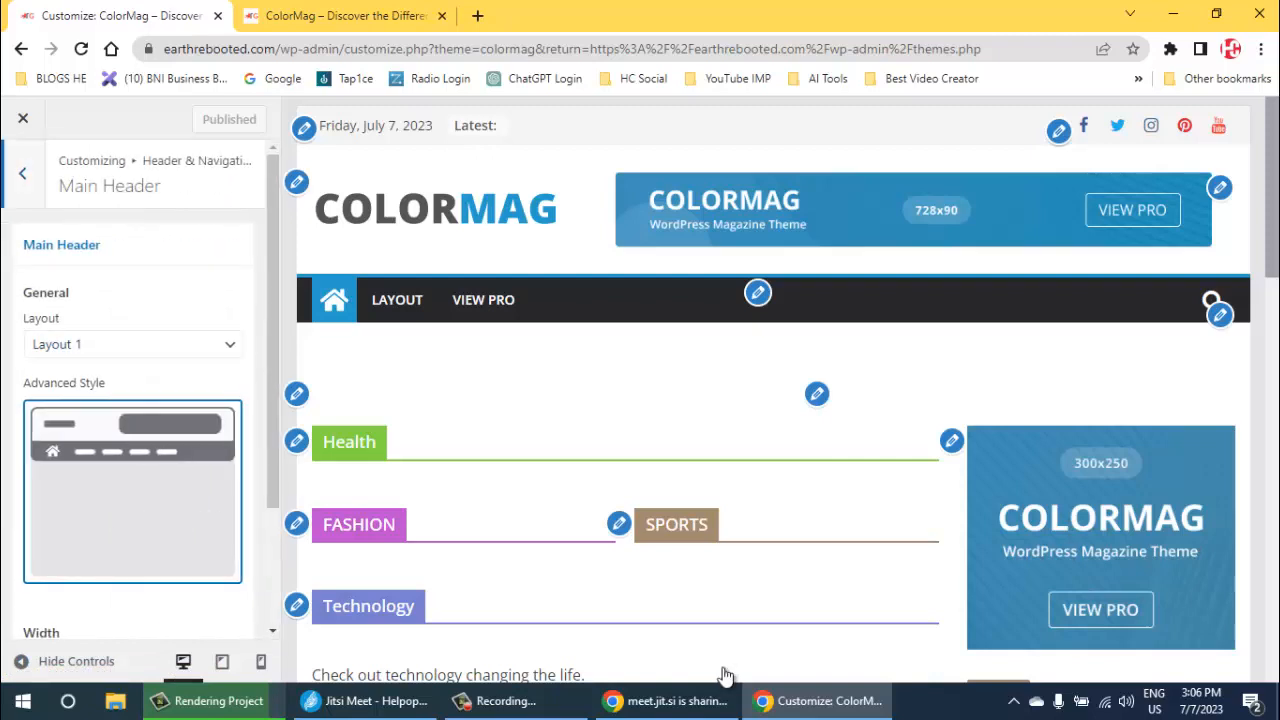
scroll(135, 400, down, 2)
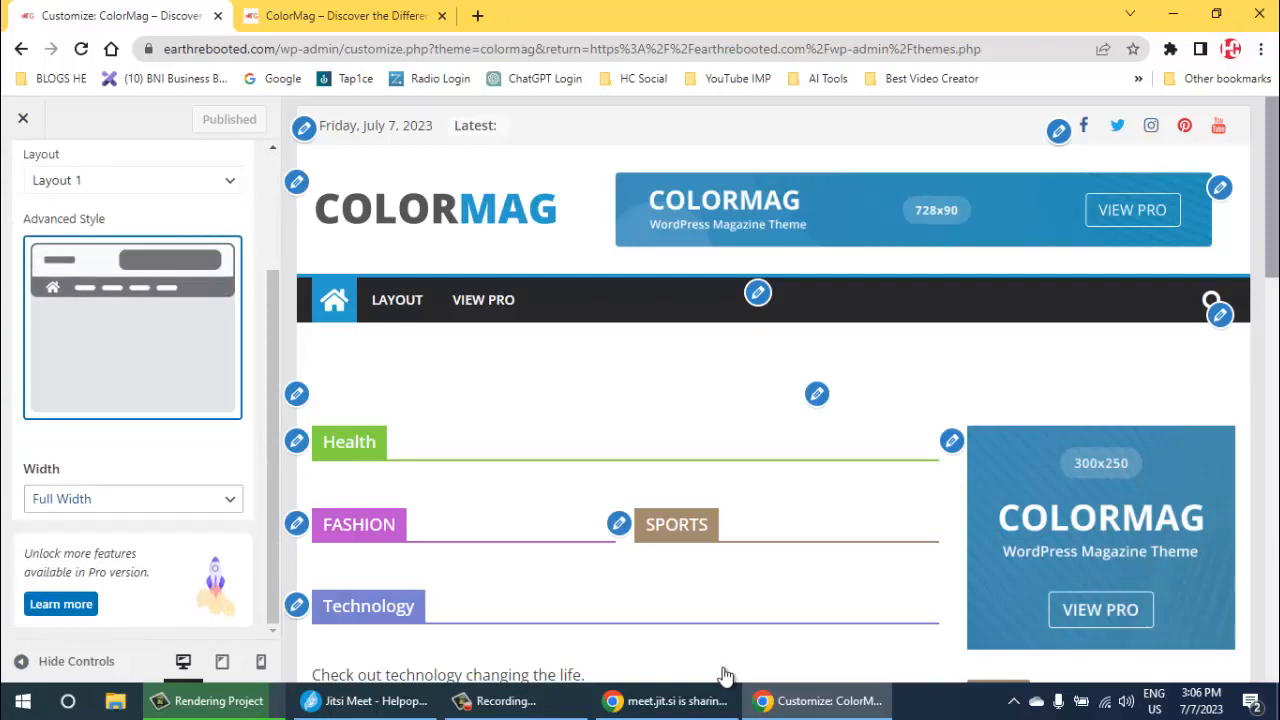
scroll(135, 400, up, 2)
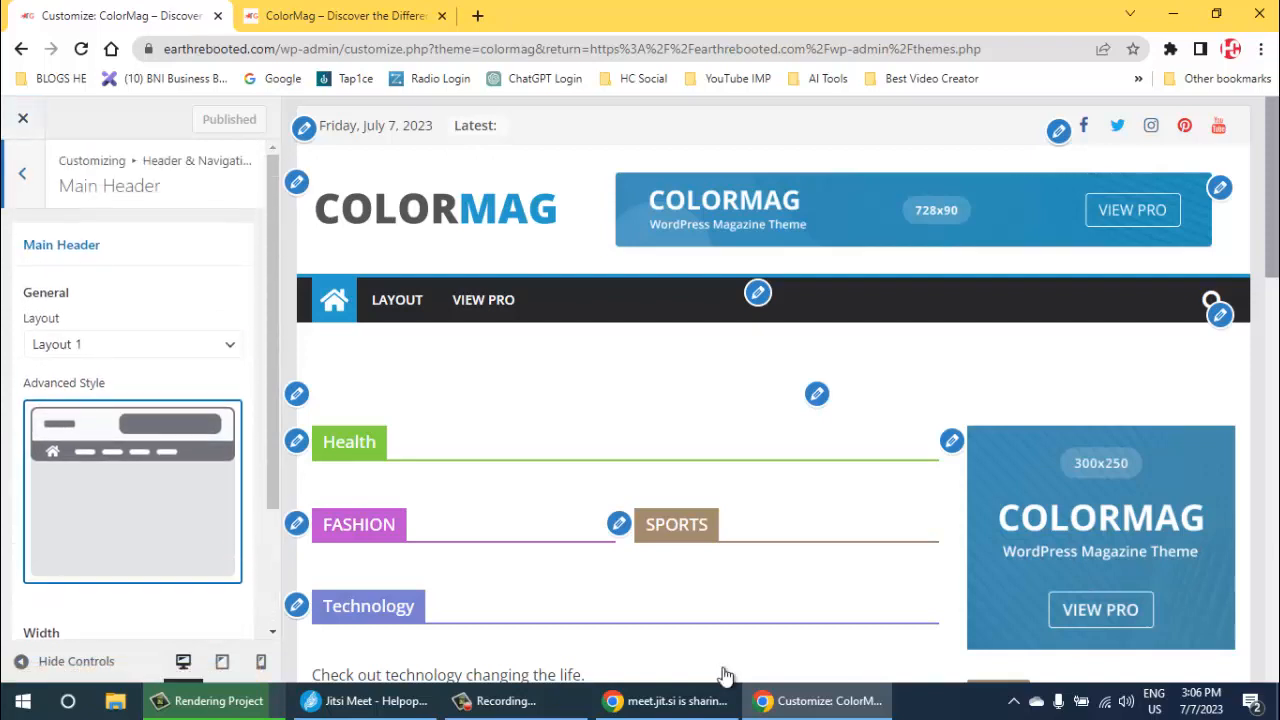
click(22, 172)
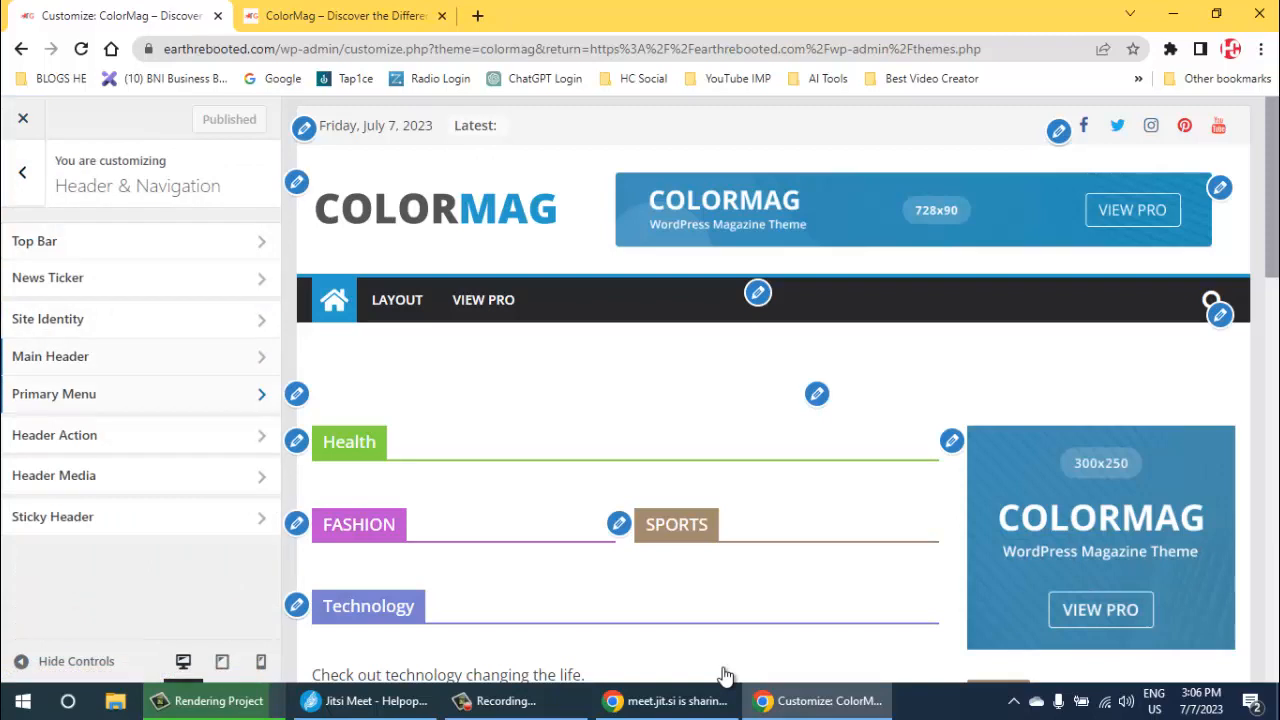
click(54, 393)
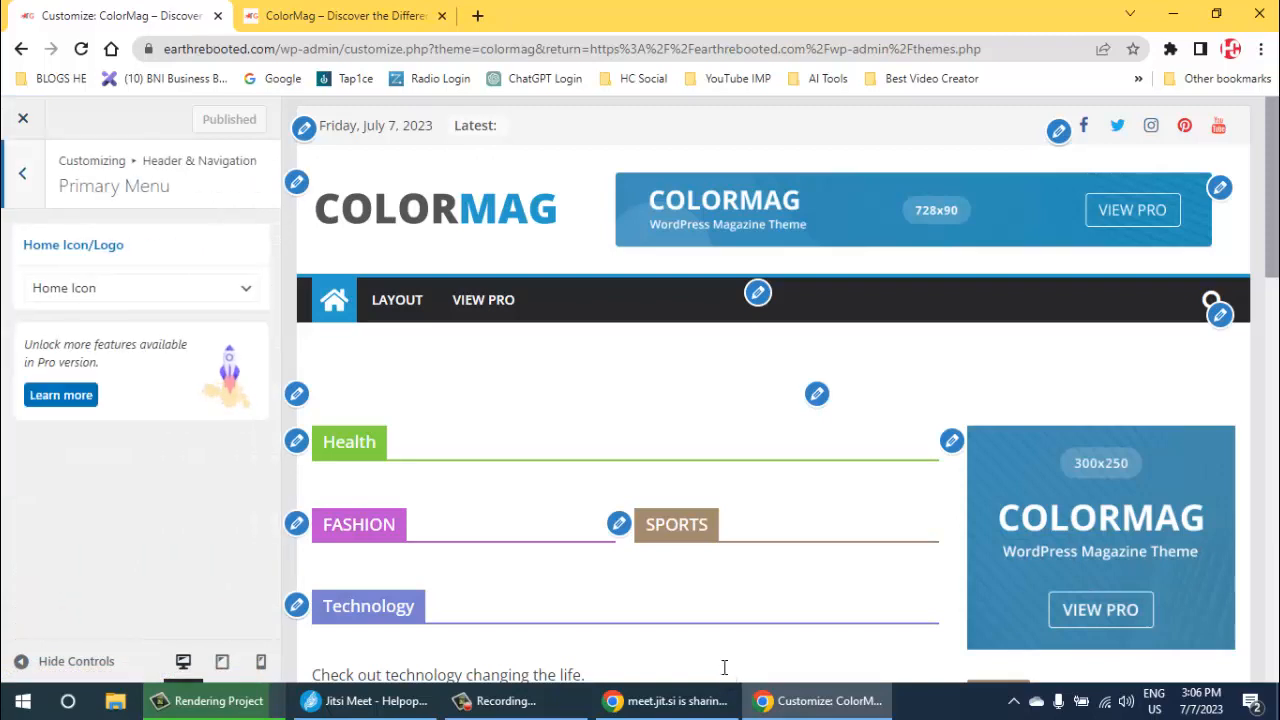
click(22, 172)
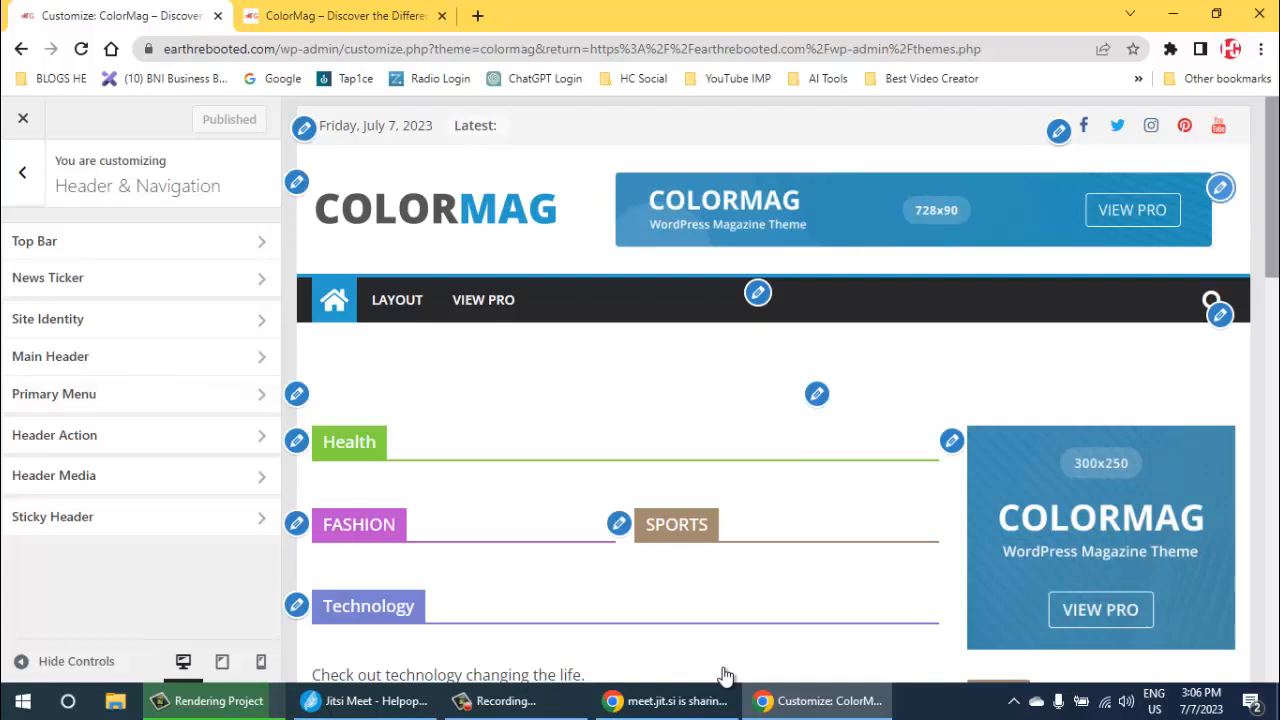
- Remove the 728x90 Advertisement widget from the Header Sidebar and publish the change
click(1220, 188)
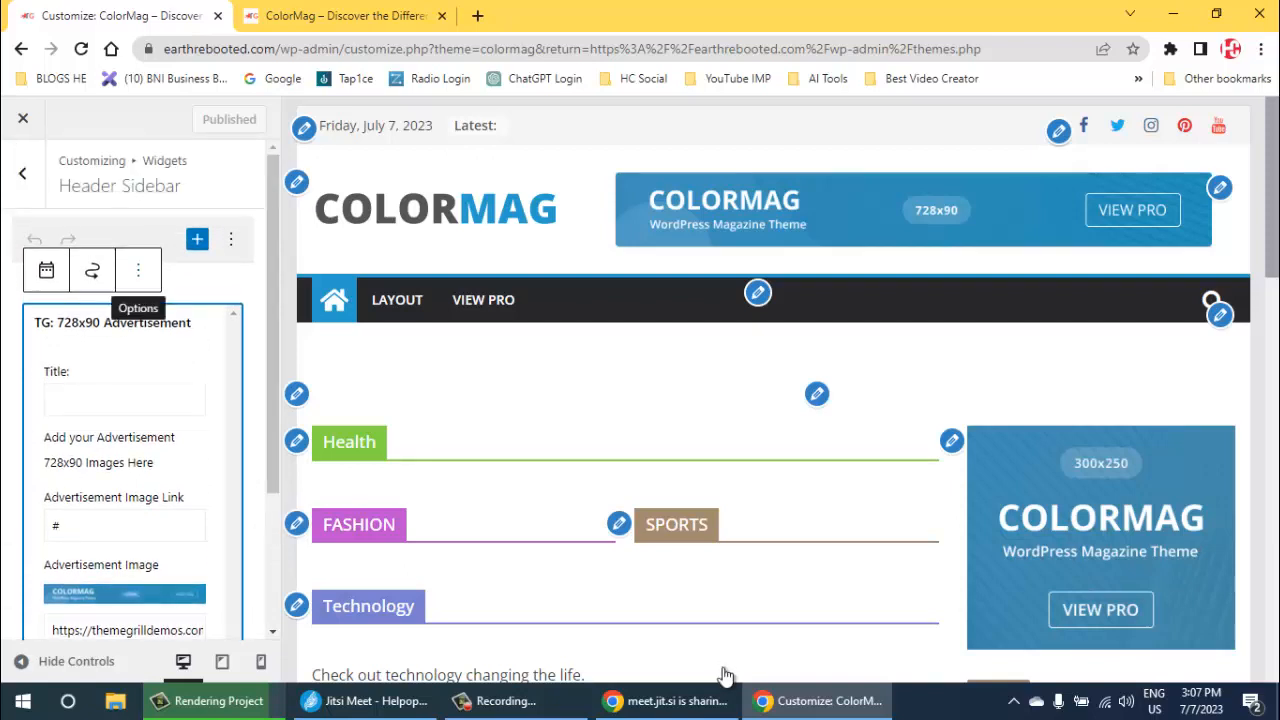
click(138, 270)
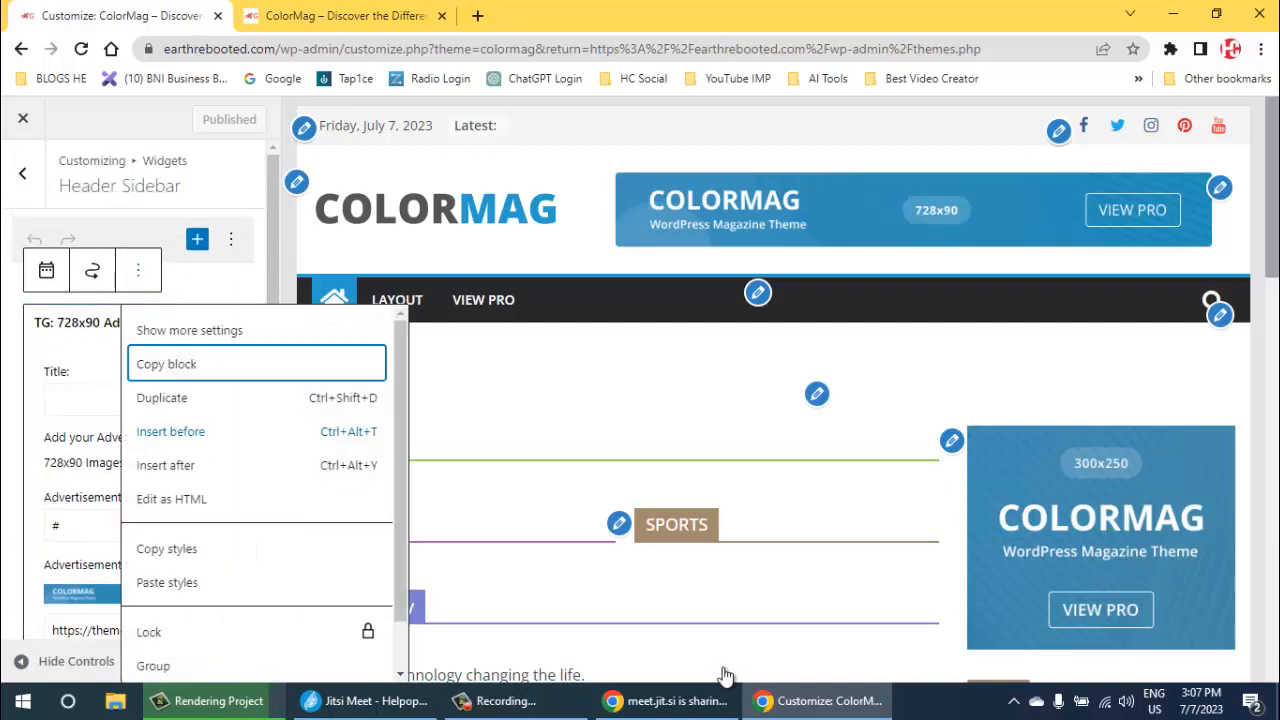
scroll(260, 490, down, 1)
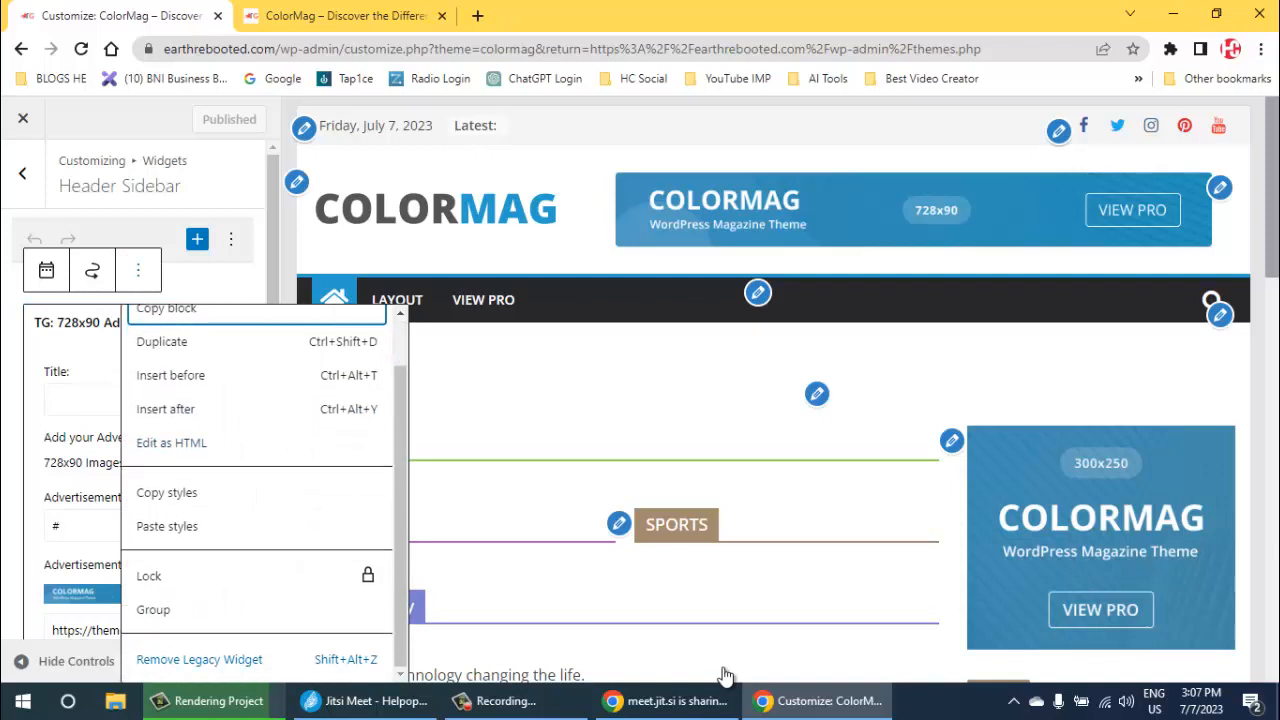
key(Return)
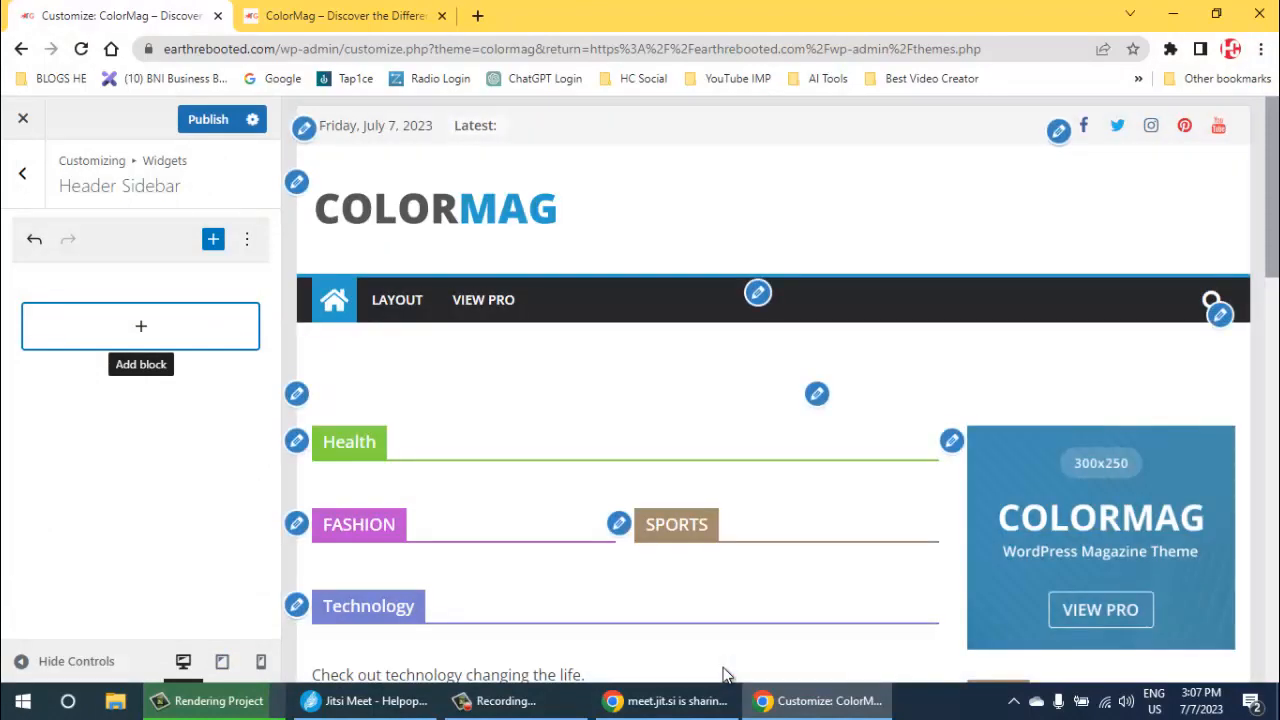
key(ctrl+s)
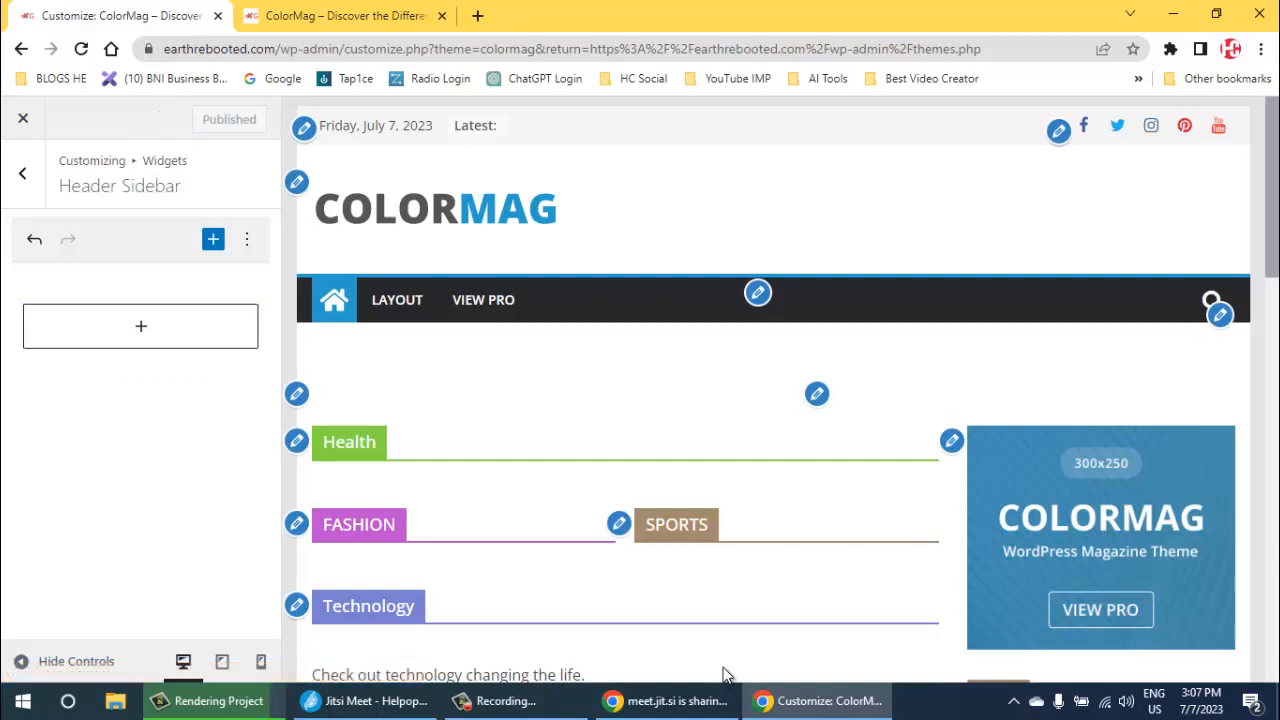
- Remove the 300x250 Advertisement widget from the Right Sidebar
scroll(726, 675, down, 1)
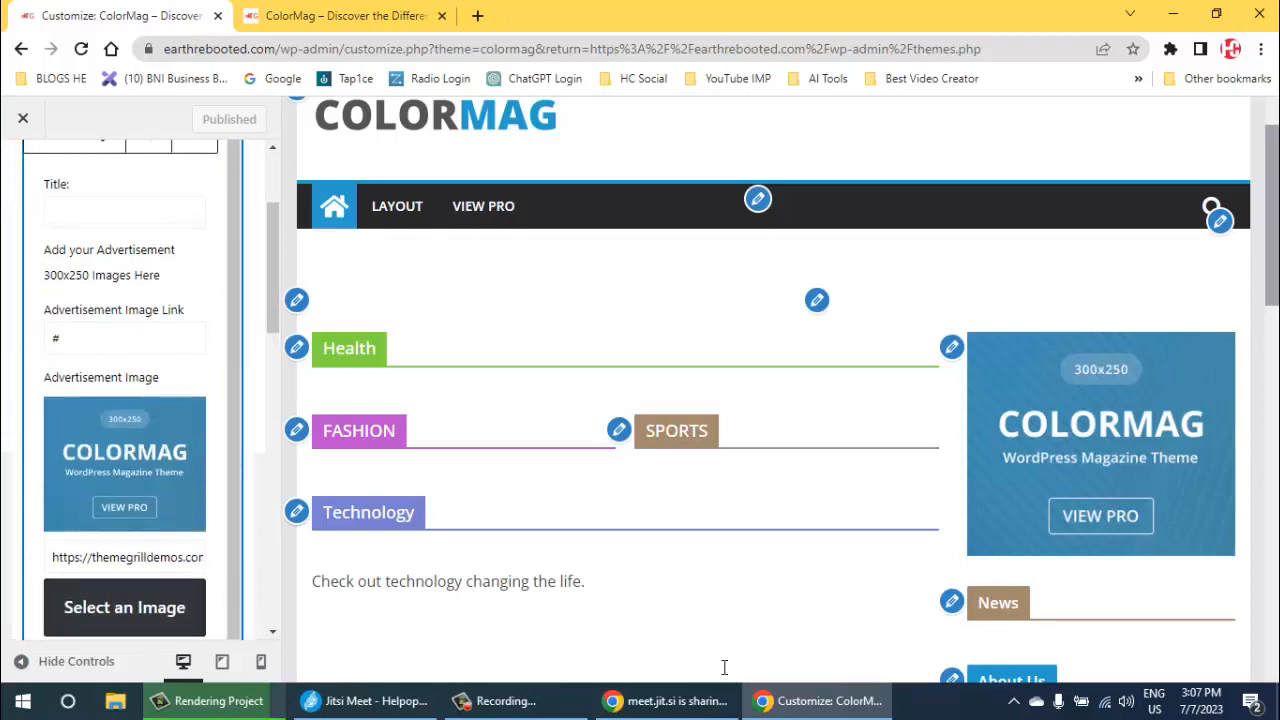
click(194, 270)
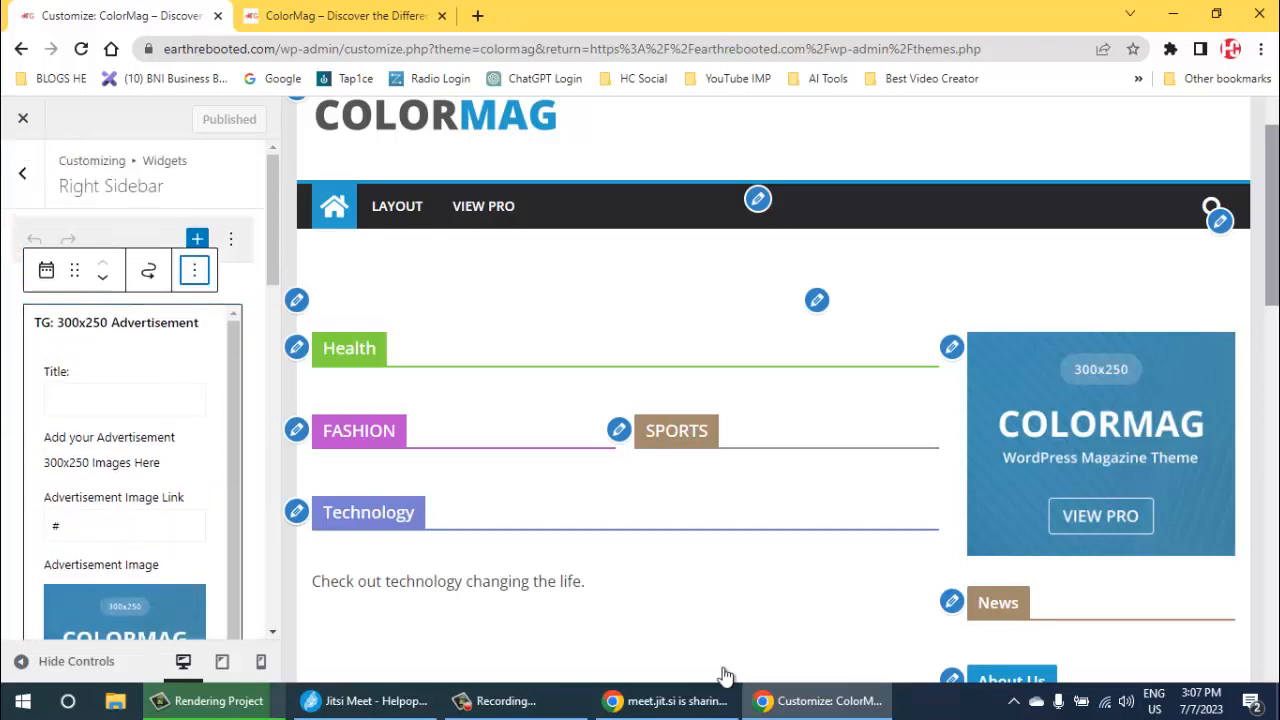
scroll(240, 614, down, 1)
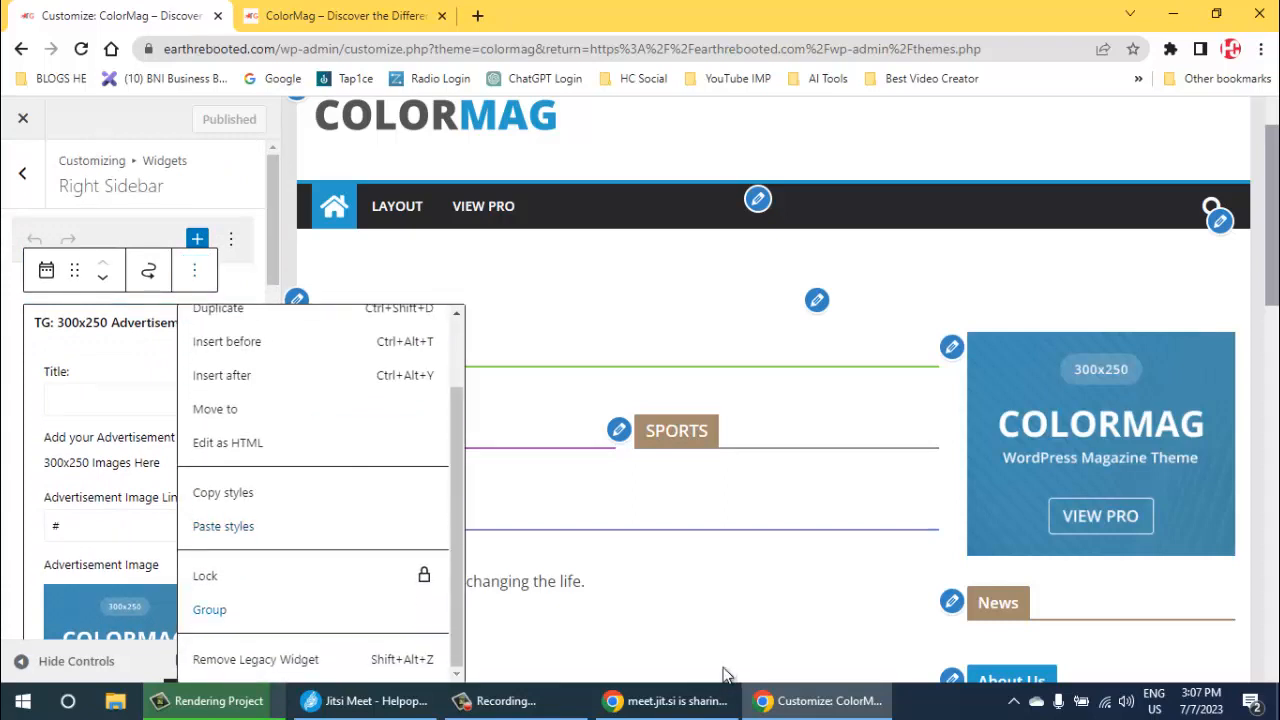
click(255, 659)
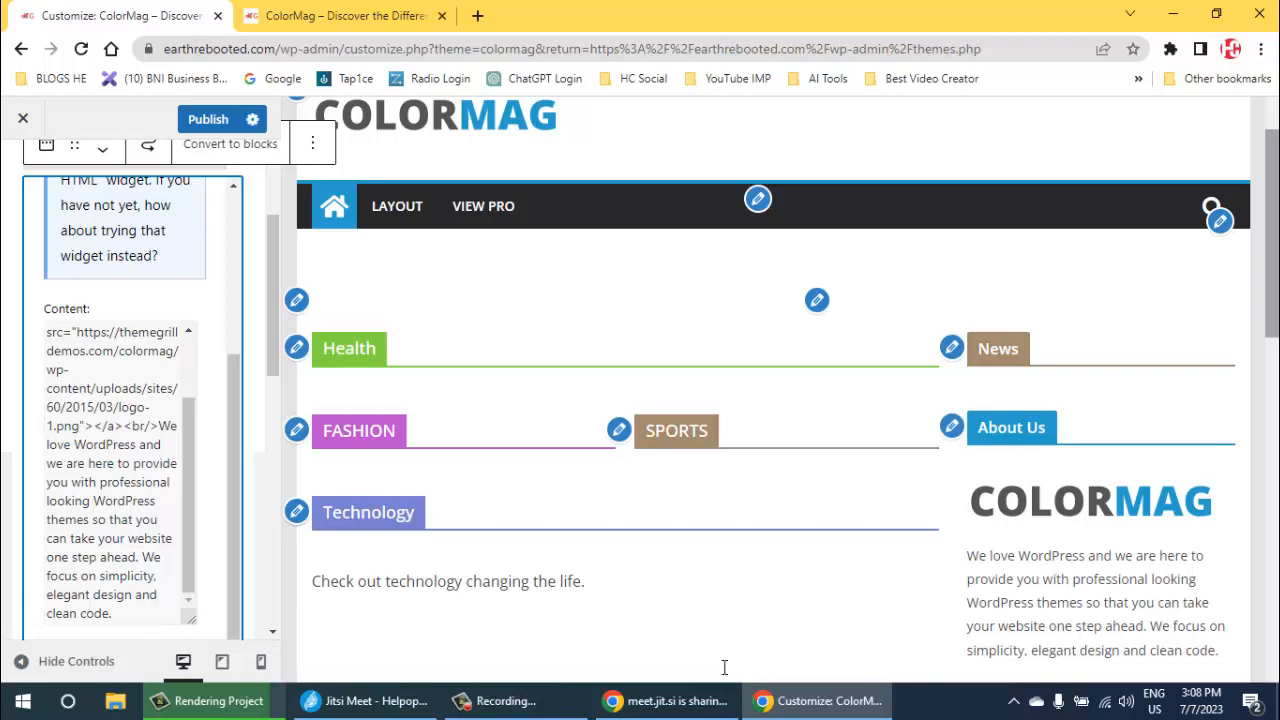
- Delete the linked logo image code before the paragraph in the Right Sidebar's About Us text widget
click(158, 426)
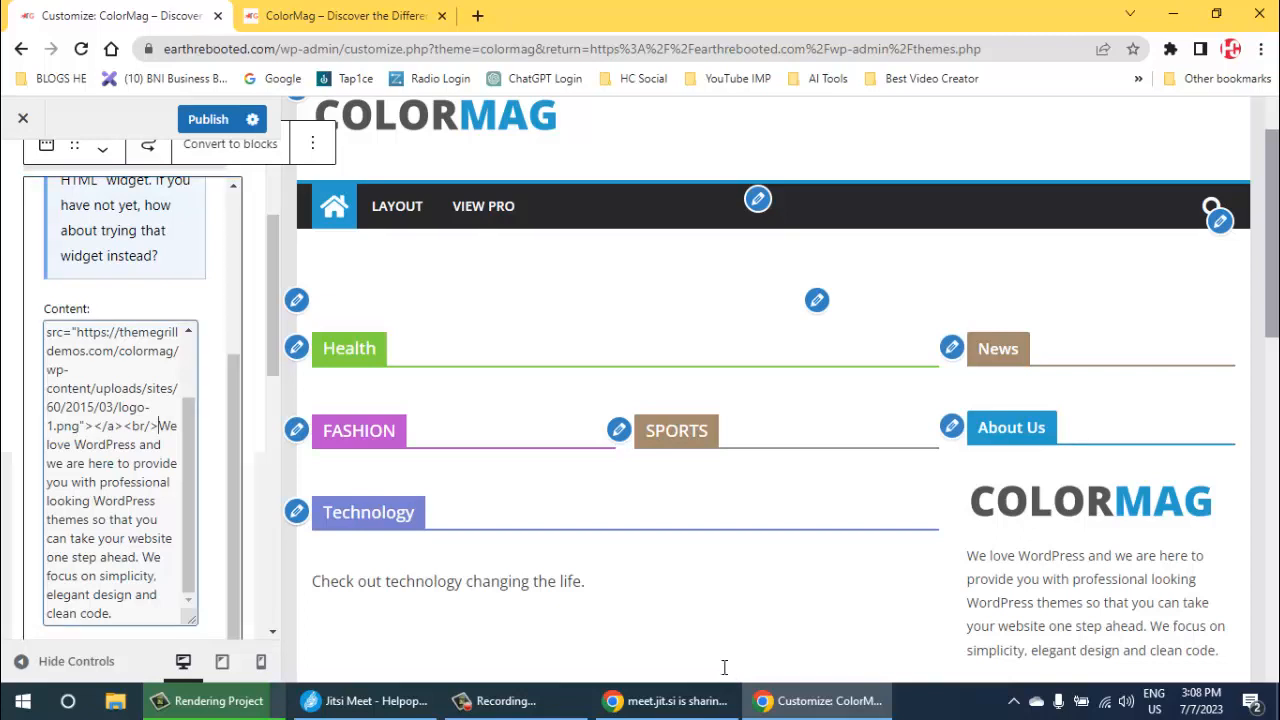
key(BackSpace)
key(BackSpace)
key(BackSpace)
key(BackSpace)
key(BackSpace)
key(BackSpace)
key(BackSpace)
key(BackSpace)
key(BackSpace)
key(BackSpace)
key(BackSpace)
key(BackSpace)
key(BackSpace)
key(BackSpace)
key(BackSpace)
key(BackSpace)
key(BackSpace)
key(BackSpace)
key(BackSpace)
key(BackSpace)
key(BackSpace)
key(BackSpace)
key(BackSpace)
key(BackSpace)
key(BackSpace)
key(BackSpace)
key(BackSpace)
key(BackSpace)
key(BackSpace)
key(BackSpace)
key(BackSpace)
key(BackSpace)
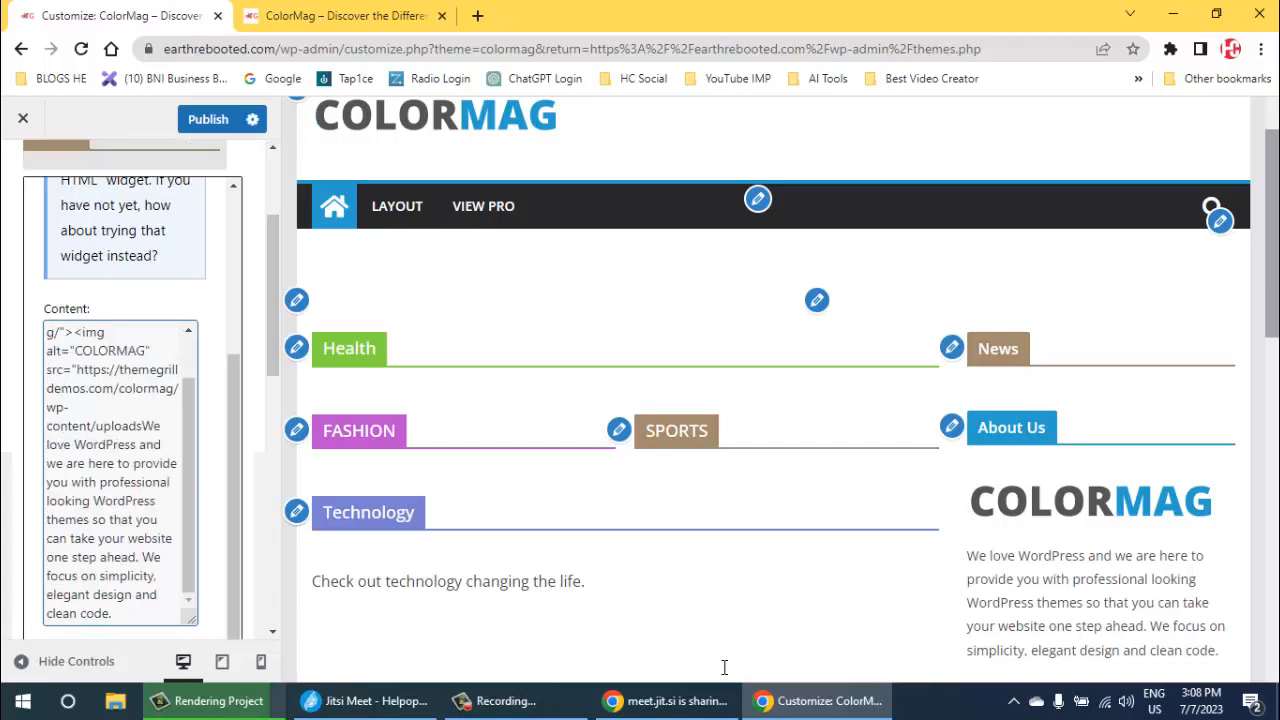
key(BackSpace)
key(BackSpace)
key(BackSpace)
key(BackSpace)
key(BackSpace)
key(BackSpace)
key(BackSpace)
key(BackSpace)
key(BackSpace)
key(BackSpace)
key(BackSpace)
key(BackSpace)
key(BackSpace)
key(BackSpace)
key(BackSpace)
key(BackSpace)
key(BackSpace)
key(BackSpace)
key(BackSpace)
key(BackSpace)
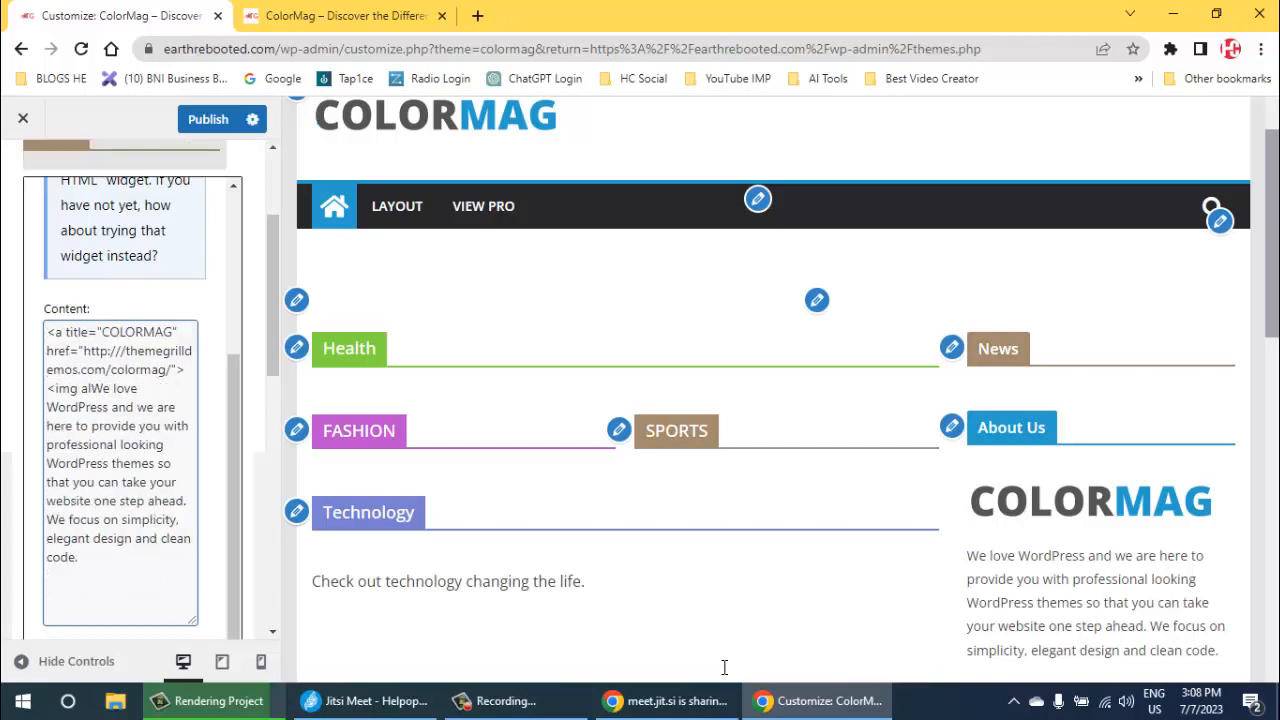
key(BackSpace)
key(BackSpace)
key(BackSpace)
key(BackSpace)
key(BackSpace)
key(BackSpace)
key(BackSpace)
key(BackSpace)
key(BackSpace)
key(BackSpace)
key(BackSpace)
key(BackSpace)
key(BackSpace)
key(BackSpace)
key(BackSpace)
key(BackSpace)
key(BackSpace)
key(BackSpace)
key(BackSpace)
key(BackSpace)
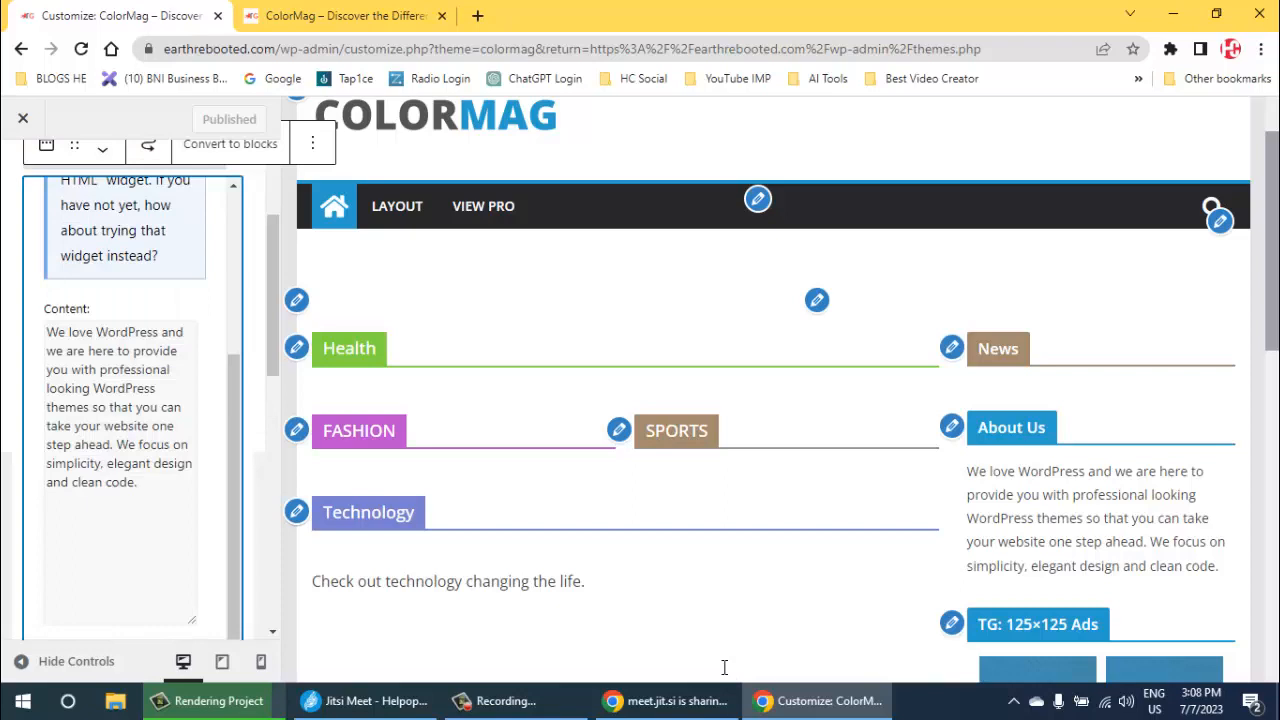
- Remove the About Us text widget from the Right Sidebar
mouse_move(140, 483)
mouse_down()
mouse_move(88, 464)
mouse_move(46, 331)
mouse_up()
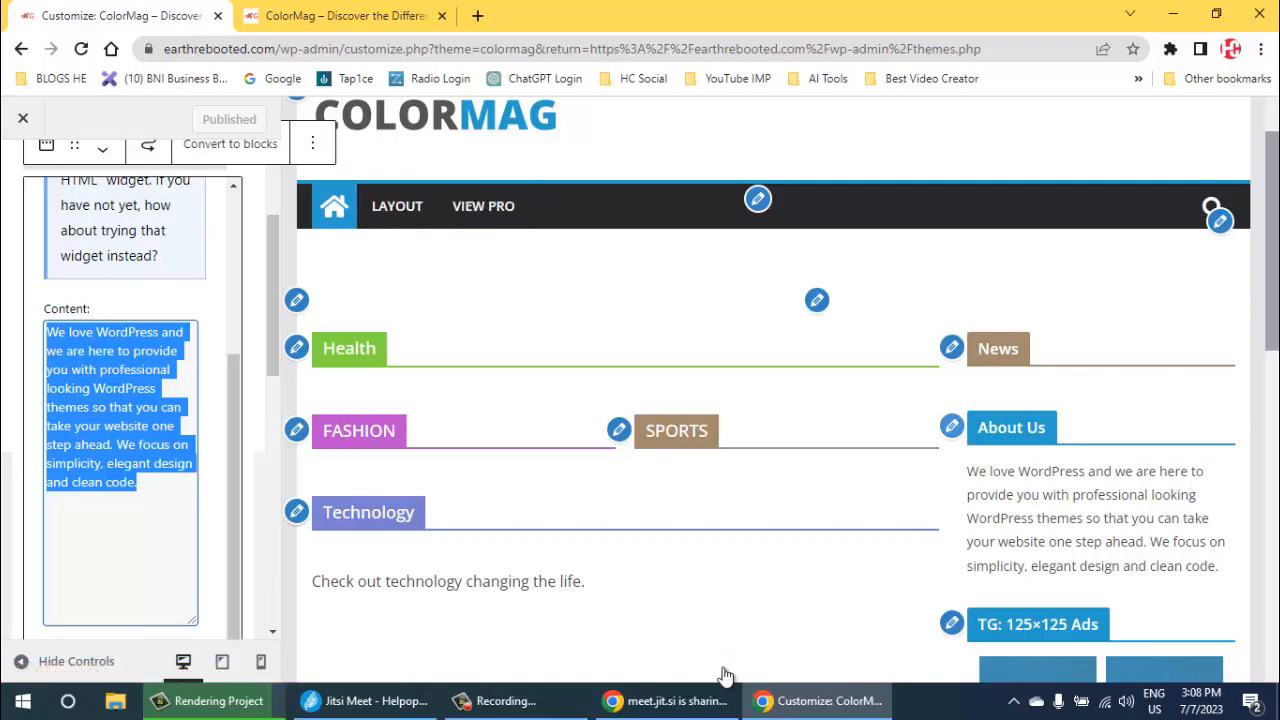
scroll(125, 408, up, 3)
click(724, 667)
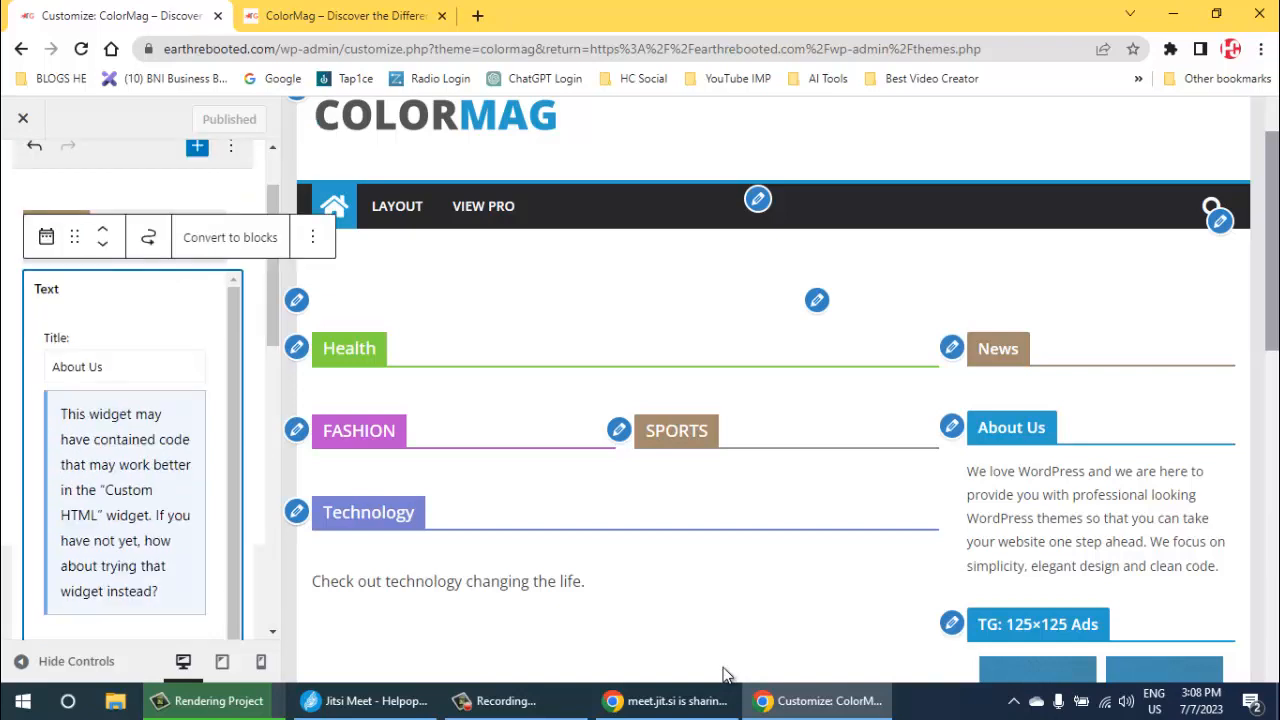
click(313, 237)
scroll(360, 526, down, 2)
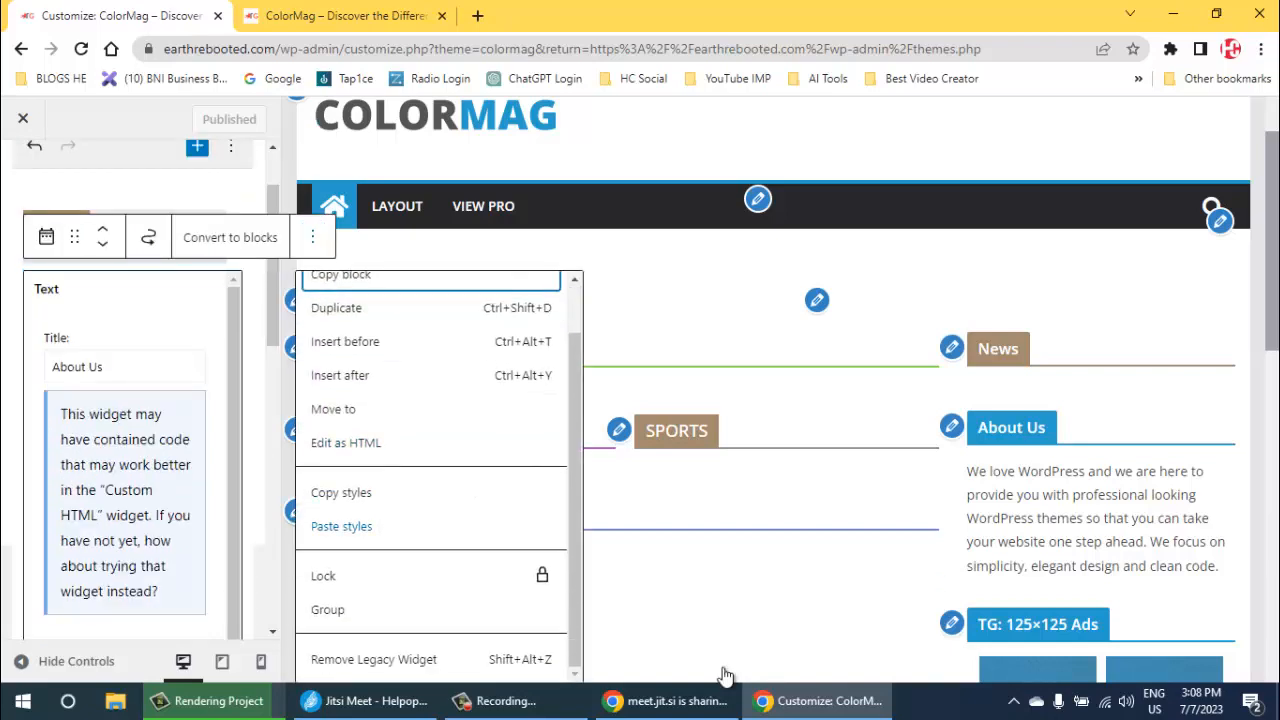
click(374, 660)
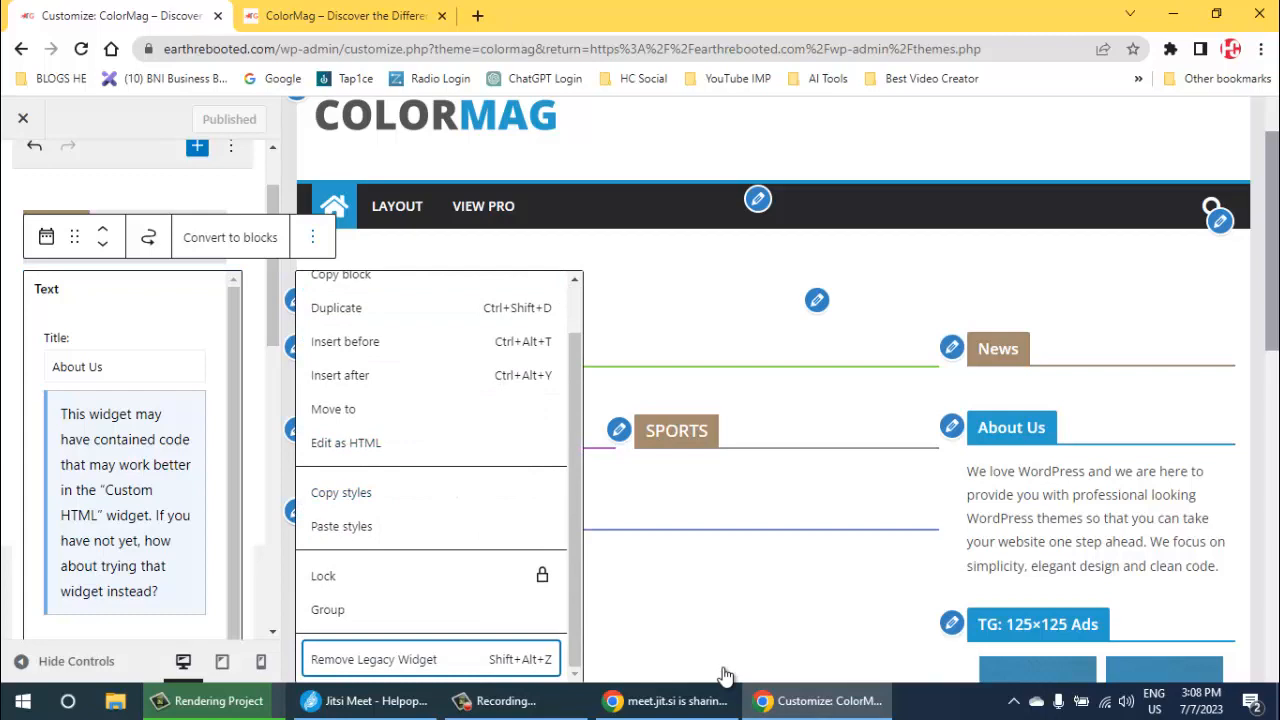
key(Return)
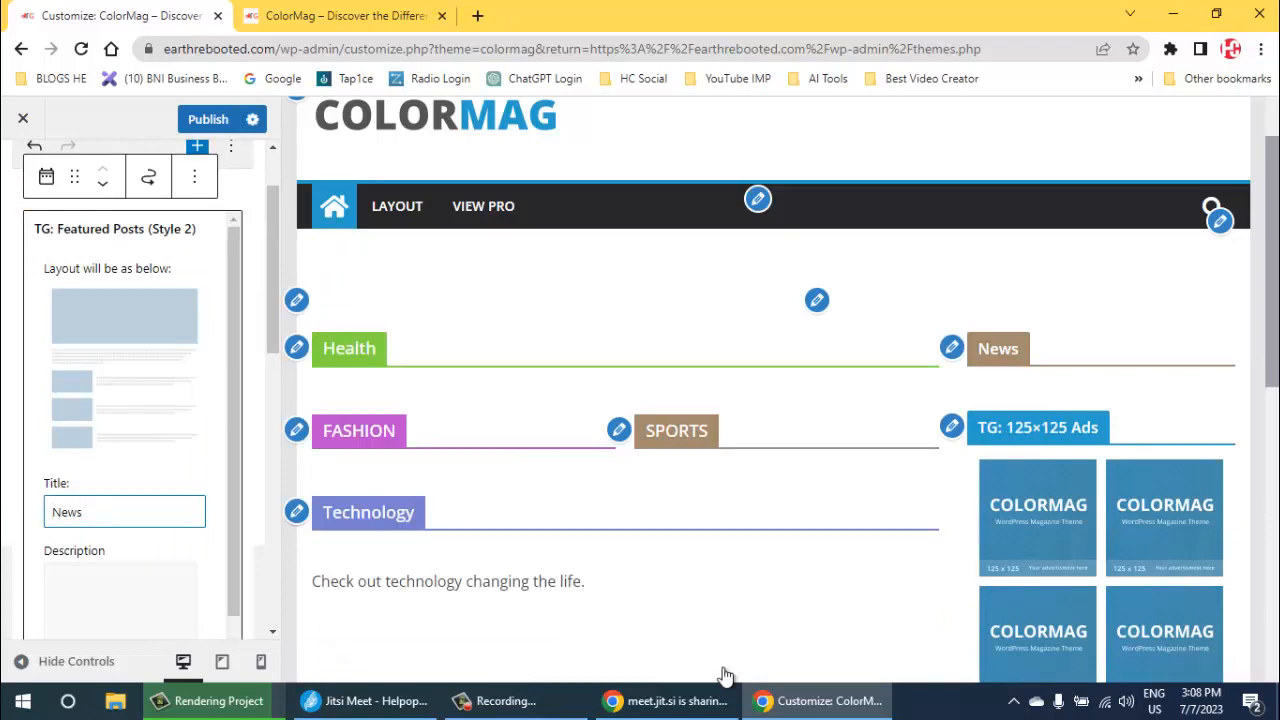
- Remove the 125x125 Advertisement widget from the Right Sidebar
click(951, 427)
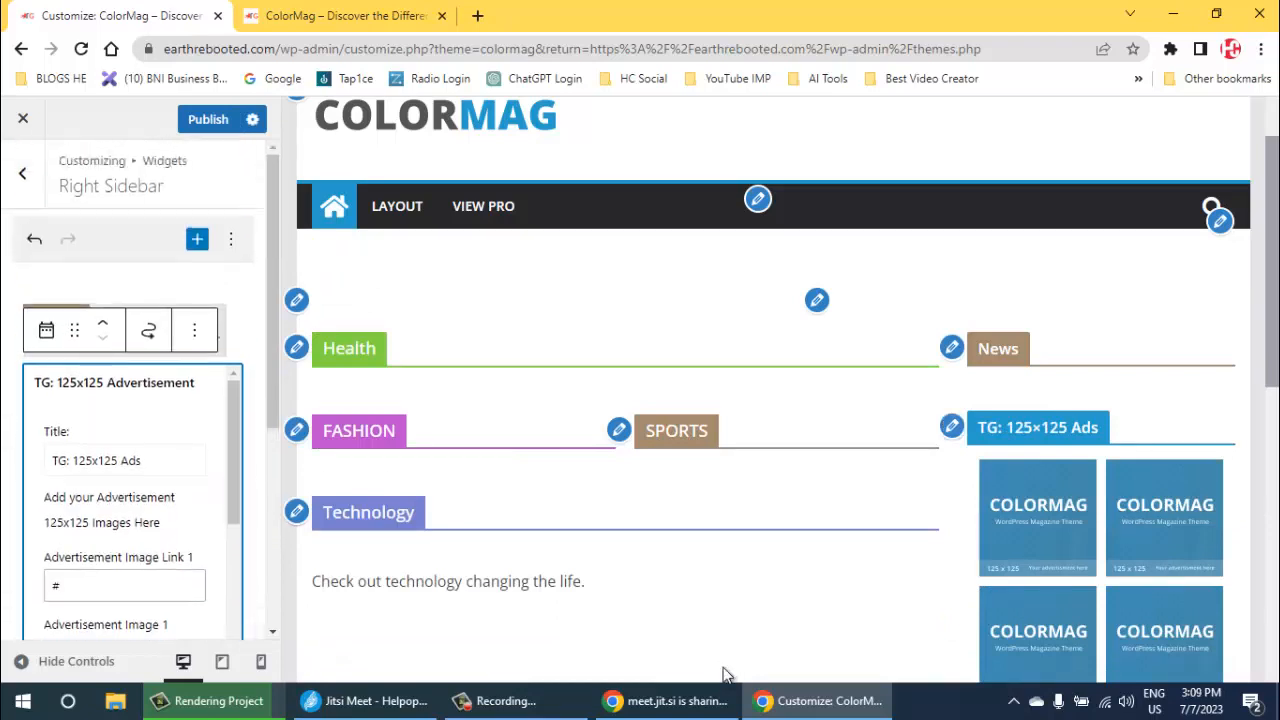
click(195, 330)
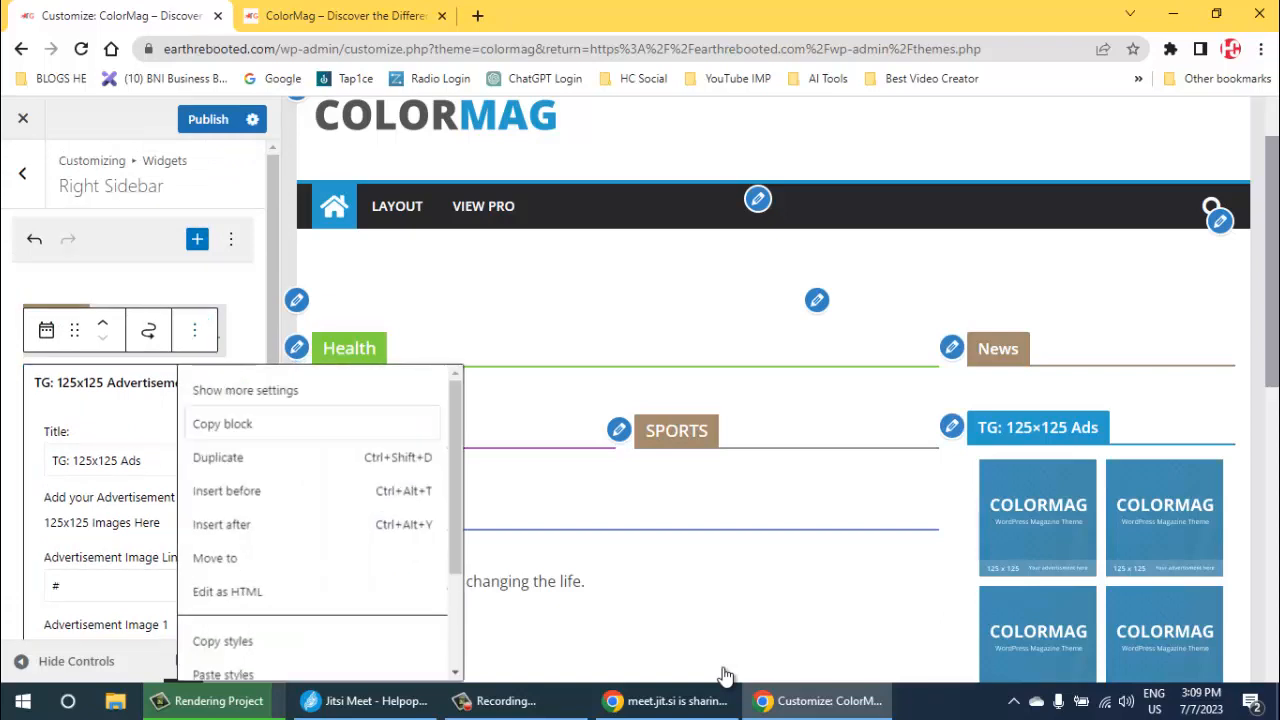
scroll(223, 641, down, 2)
click(256, 660)
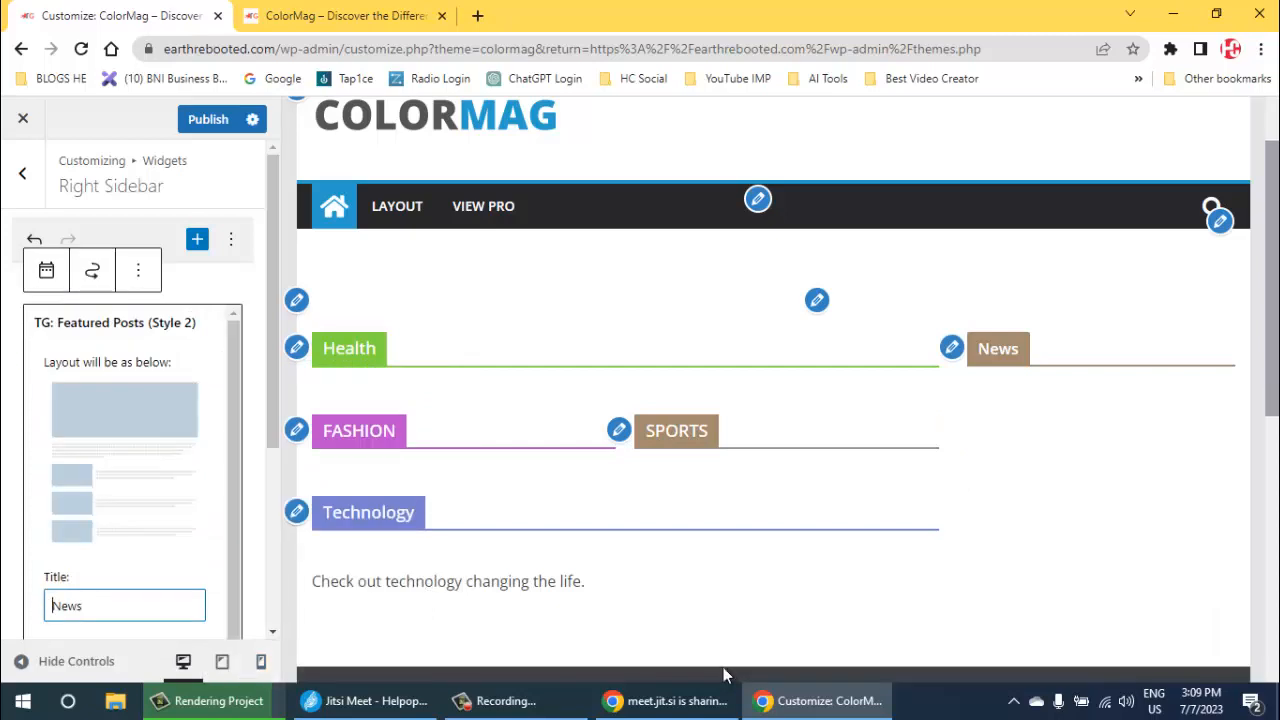
- Change the title of the 300x250 Advertisement widget in Footer Sidebar Four from ColorMag Pro to Newsletters
scroll(723, 667, down, 2)
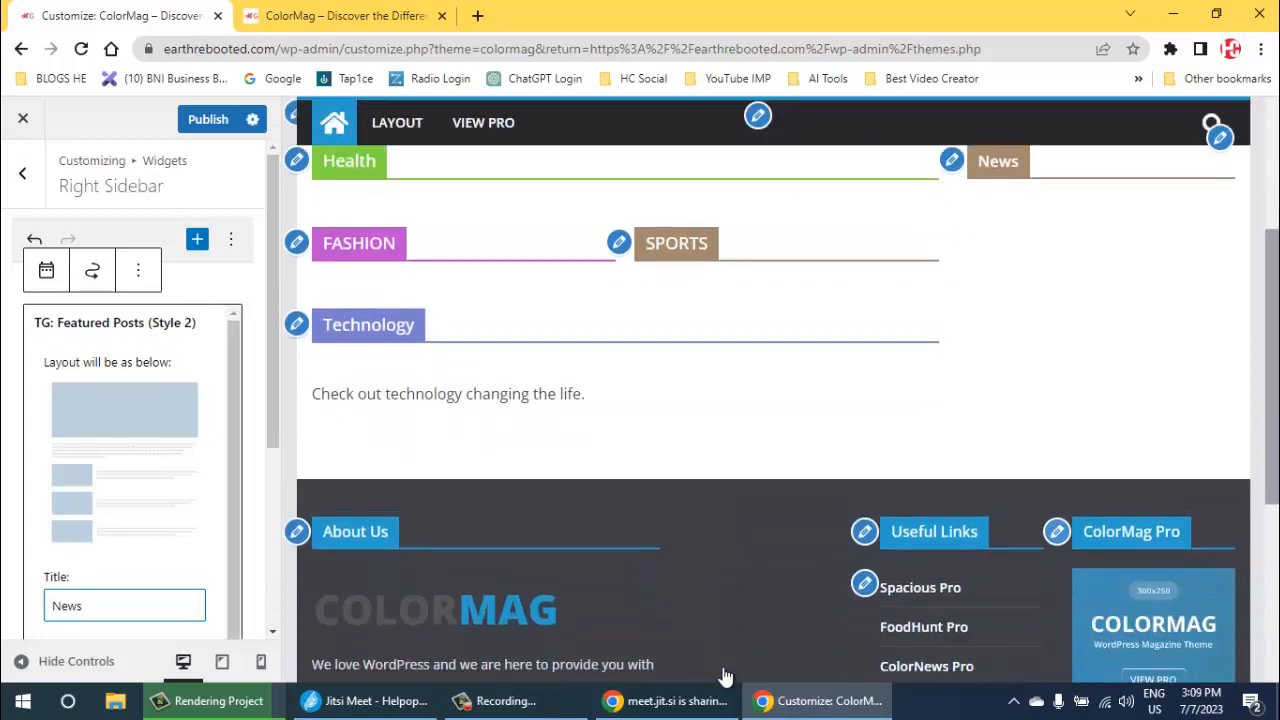
click(725, 677)
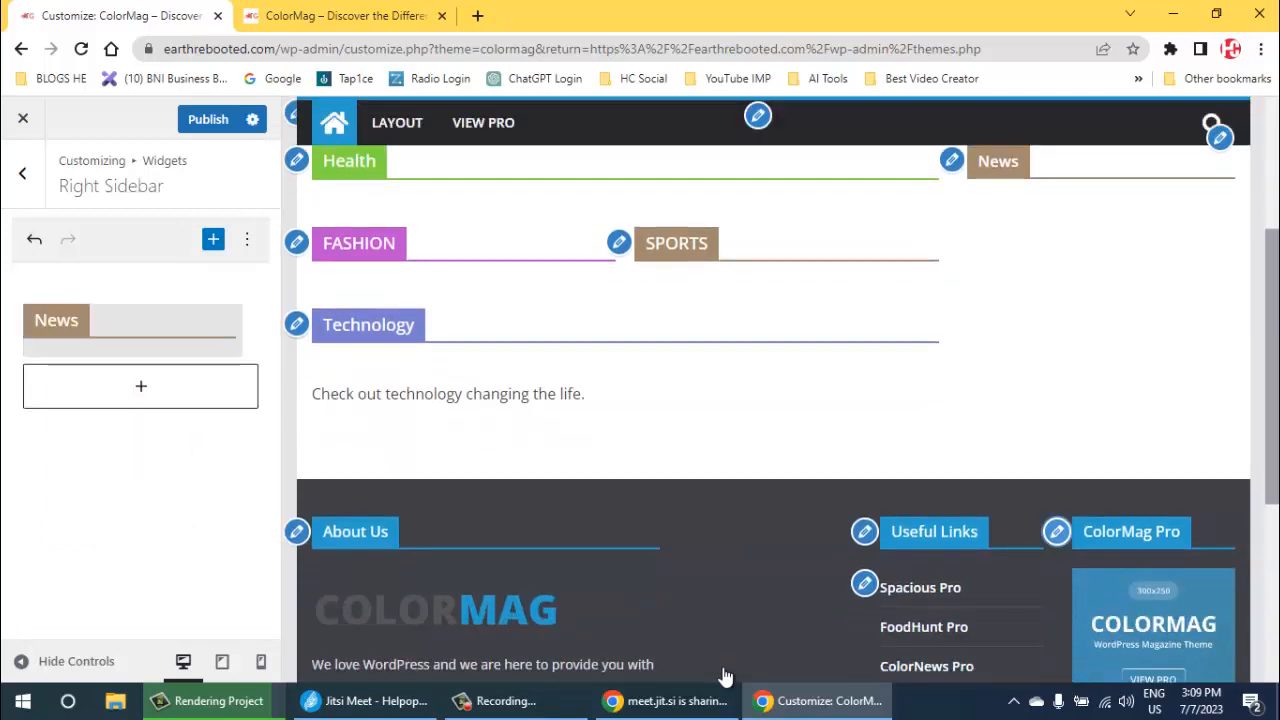
scroll(725, 677, down, 1)
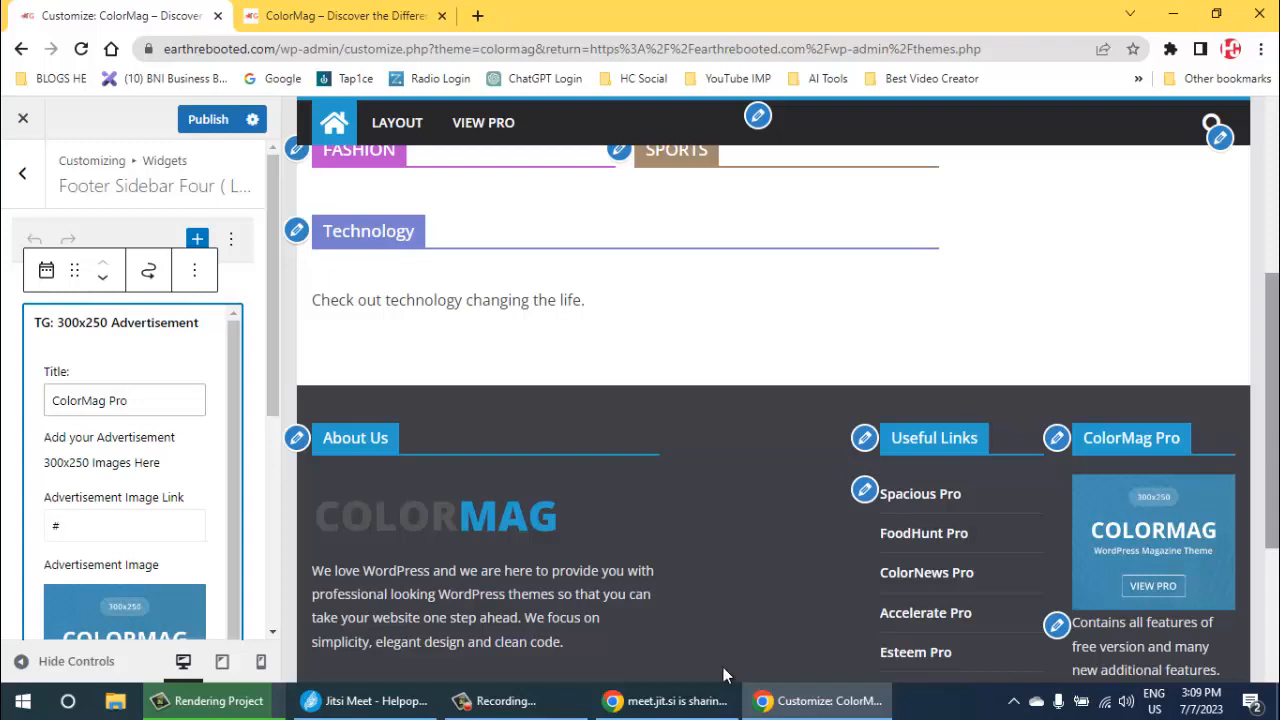
key(Tab)
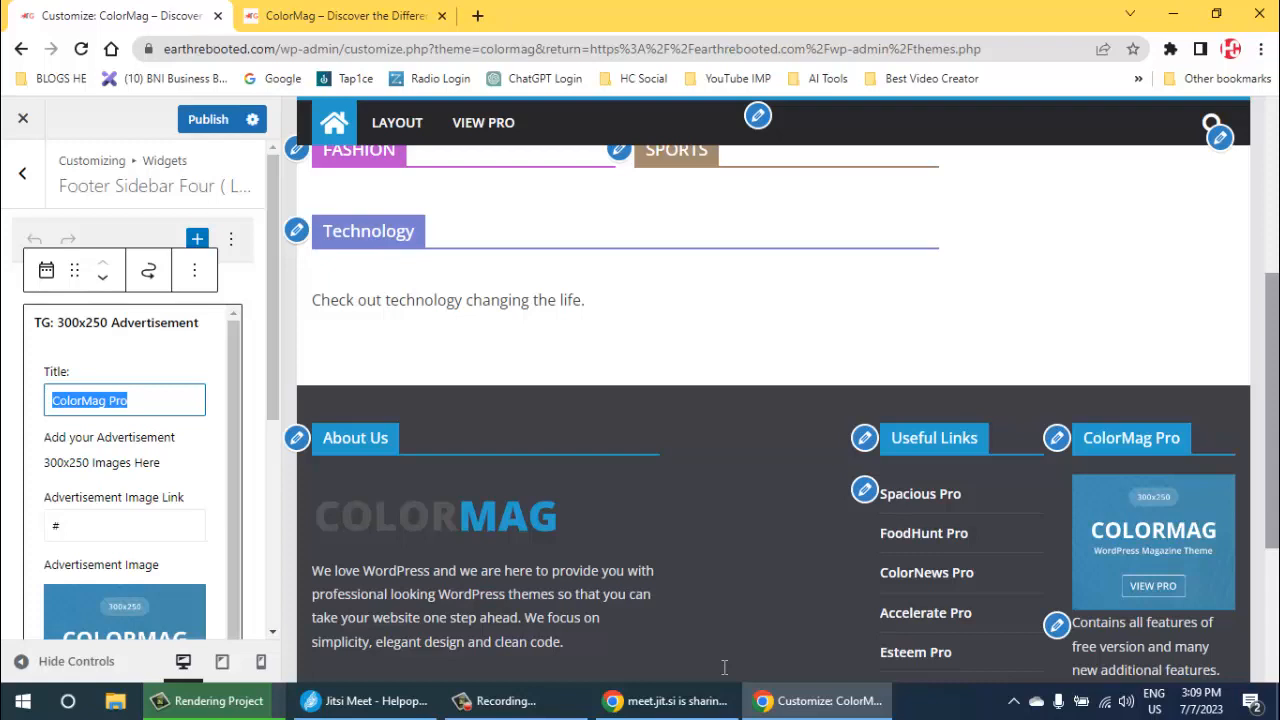
text(News)
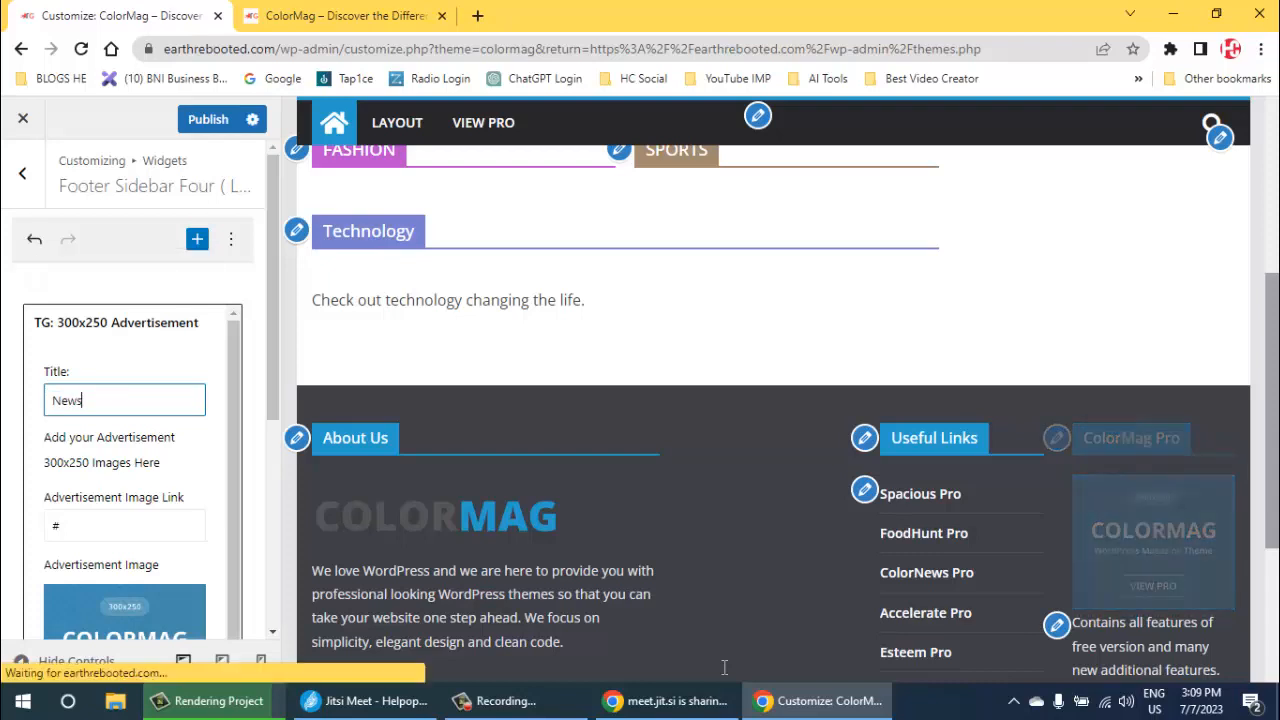
text(letters)
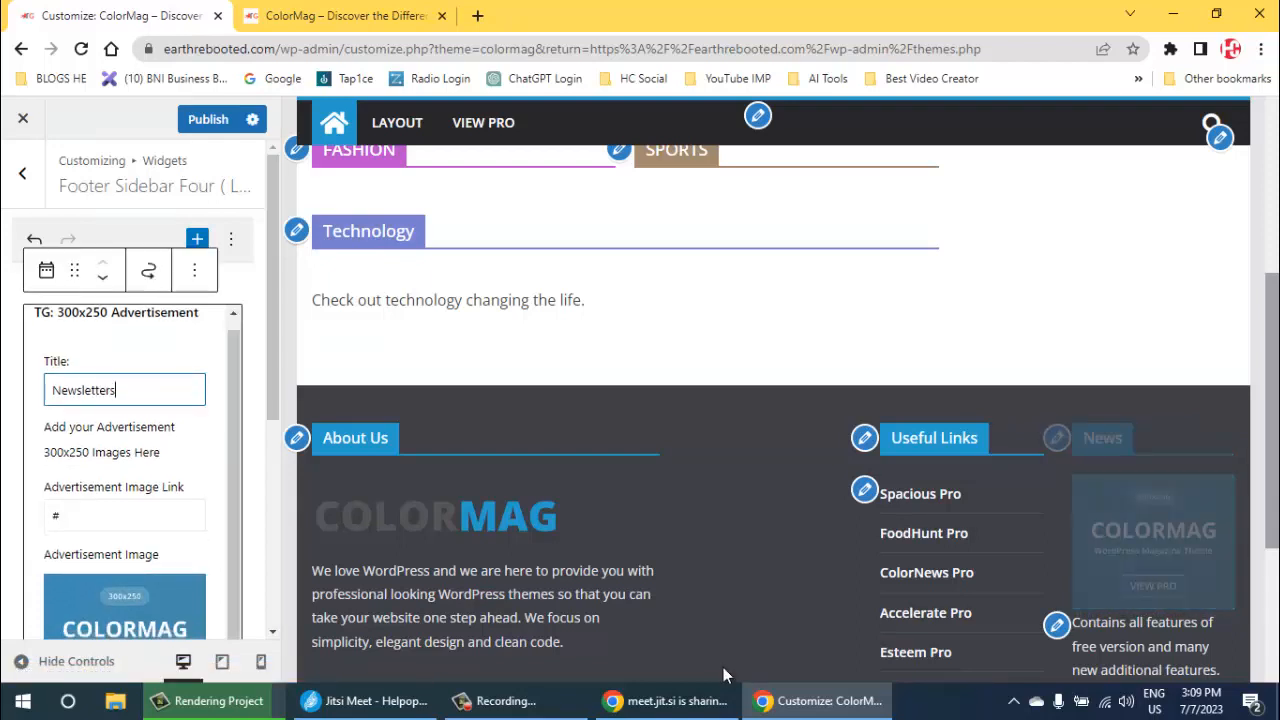
- Clear the advertisement image link and image URL in the footer's Newsletters widget and publish the changes
key(Tab)
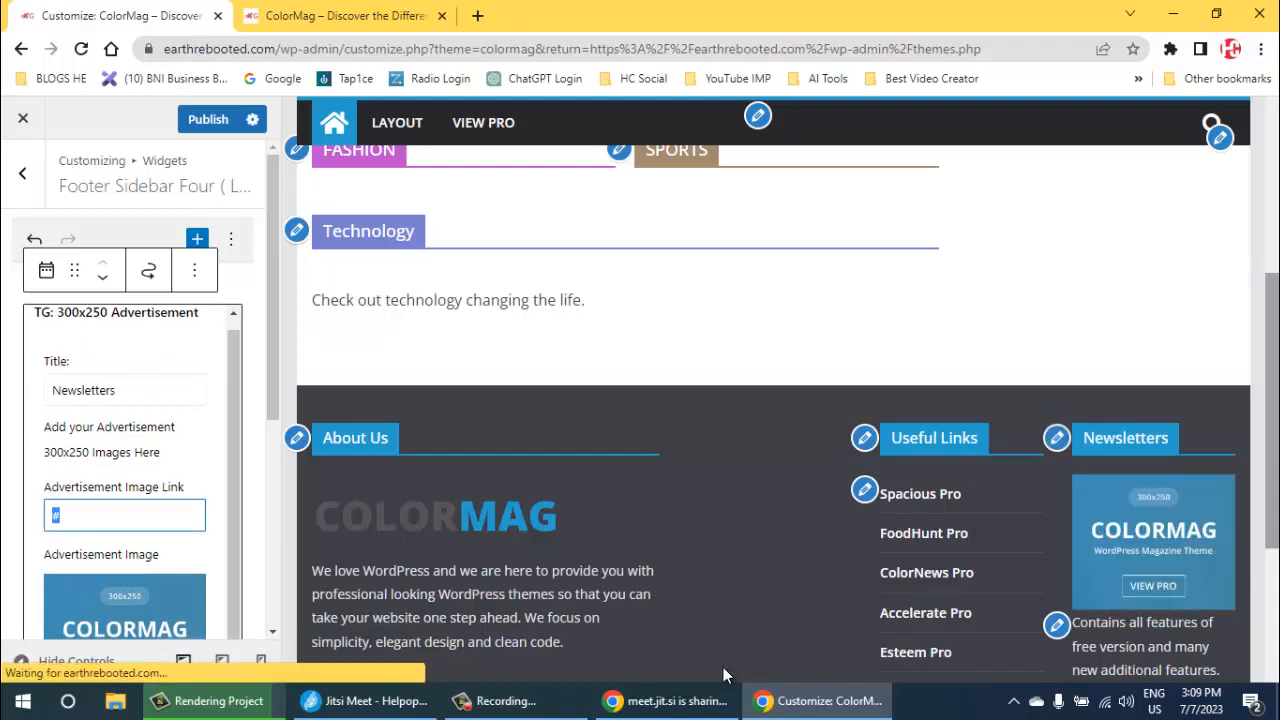
key(BackSpace)
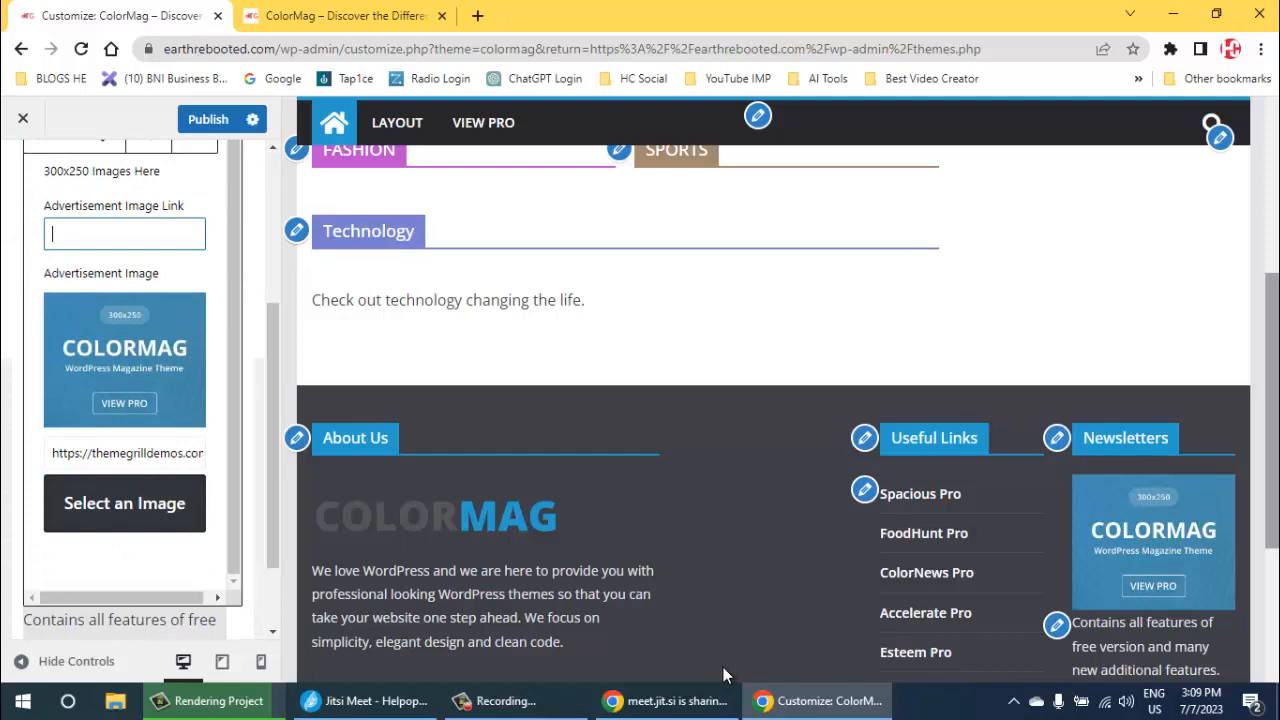
key(Tab)
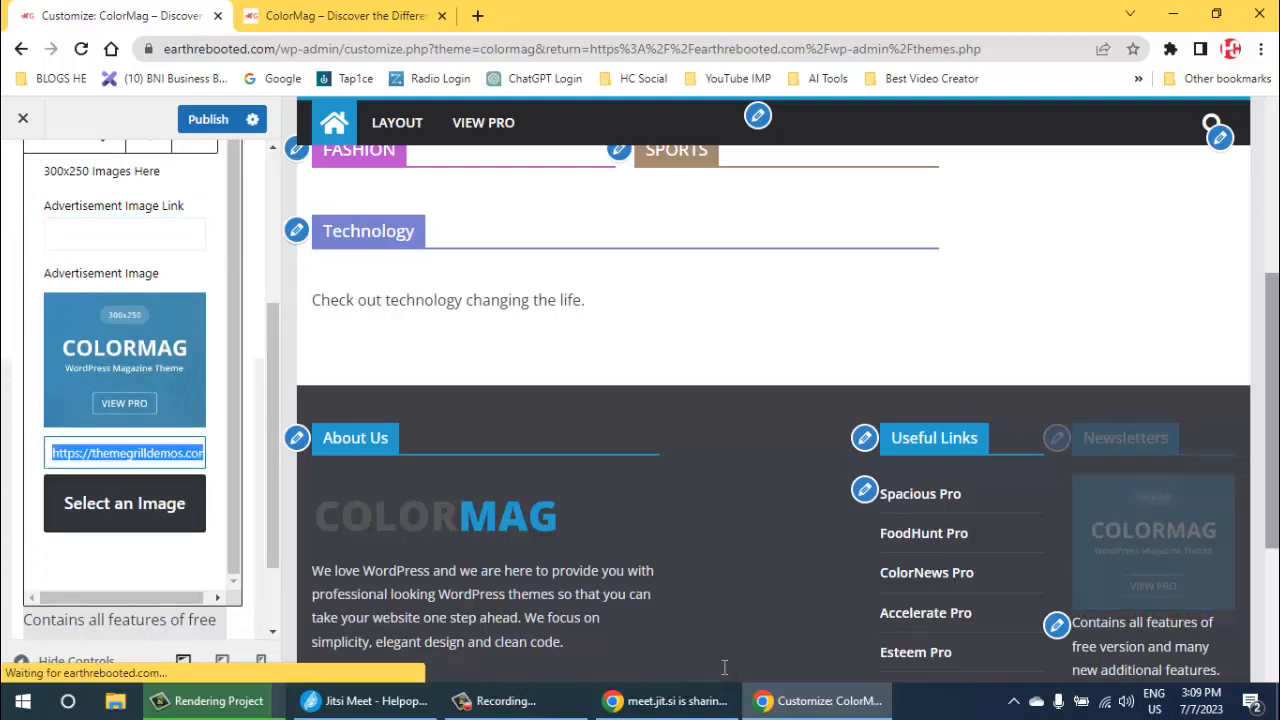
key(BackSpace)
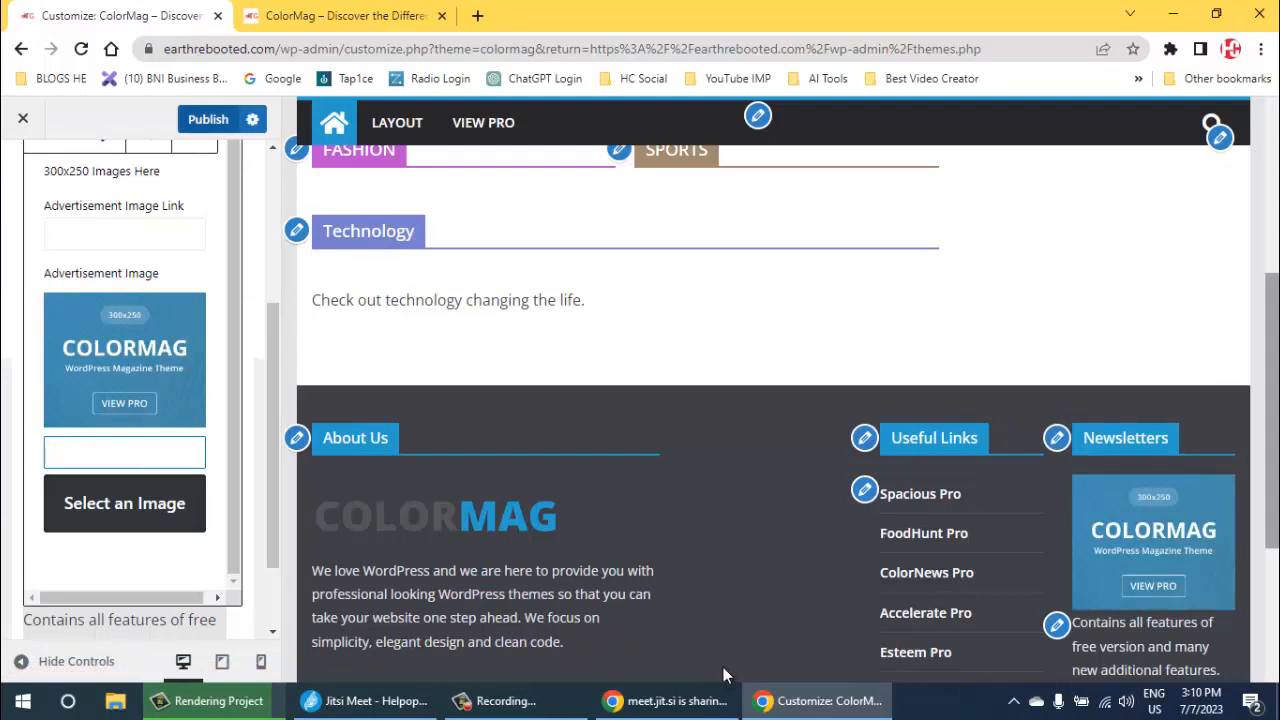
click(723, 668)
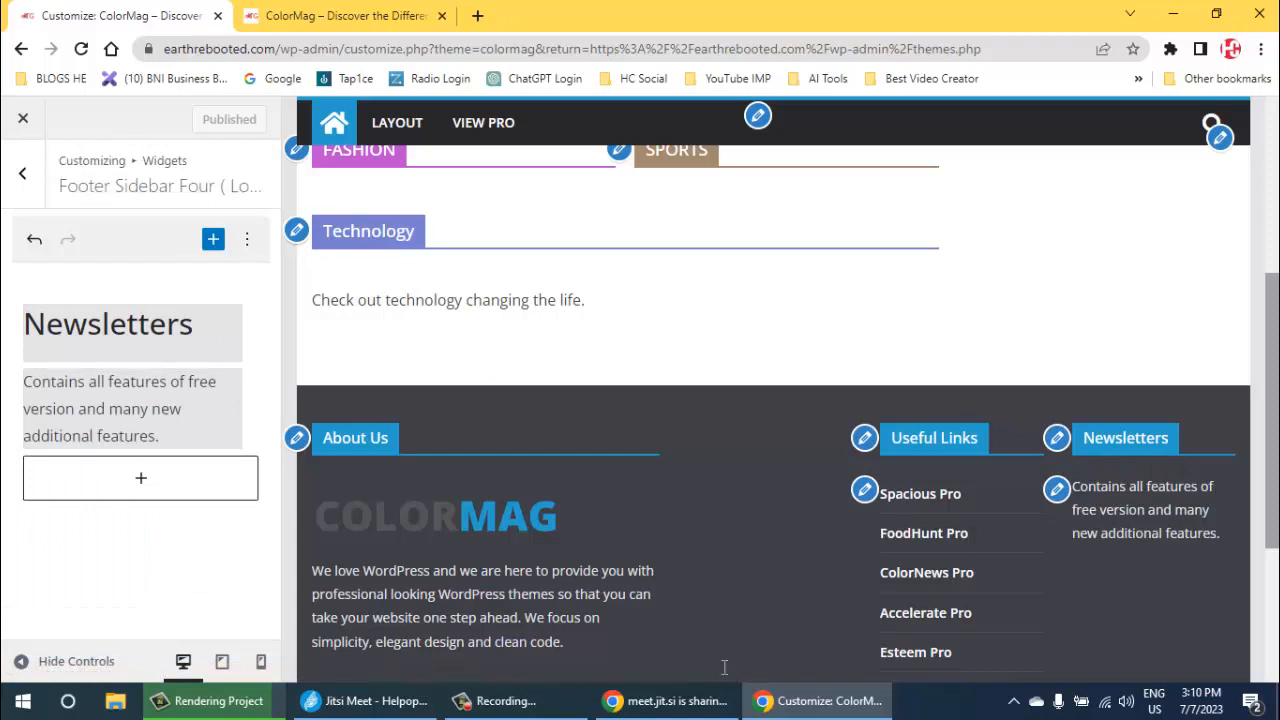
- Remove the "Contains all features of free version" text widget from Footer Sidebar Four and publish the change
drag(1119, 487, 1166, 534)
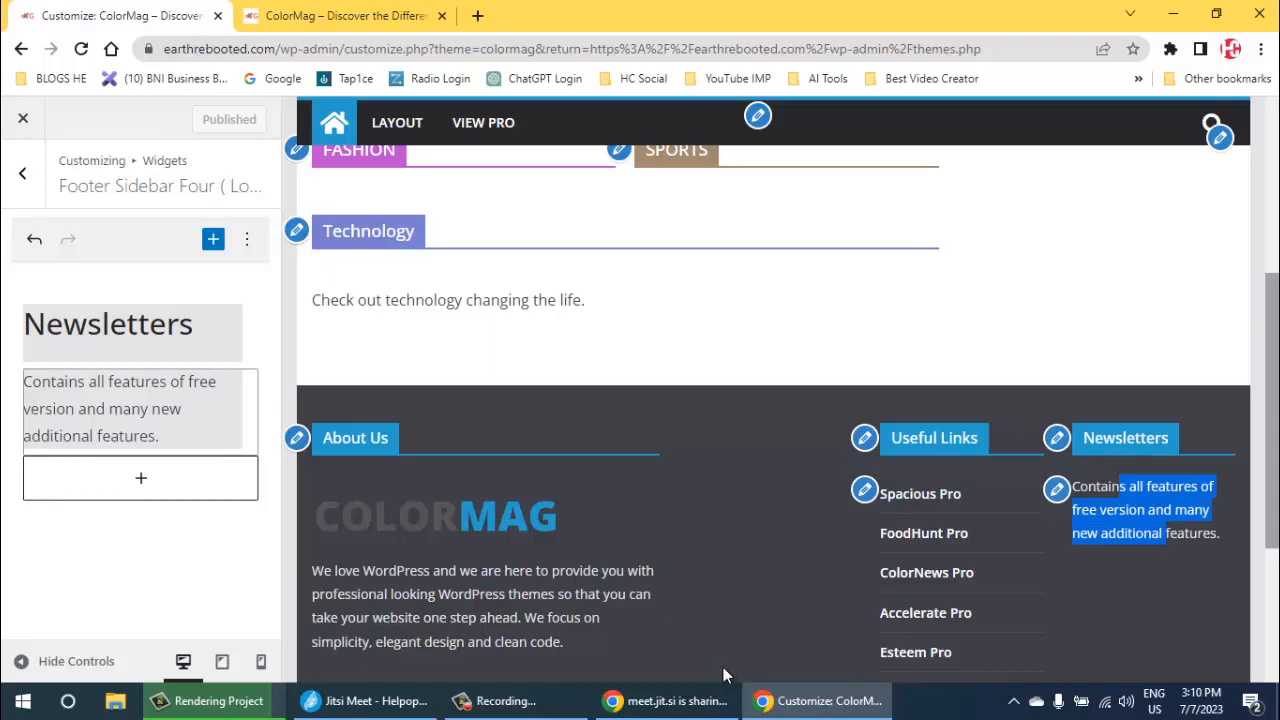
click(132, 409)
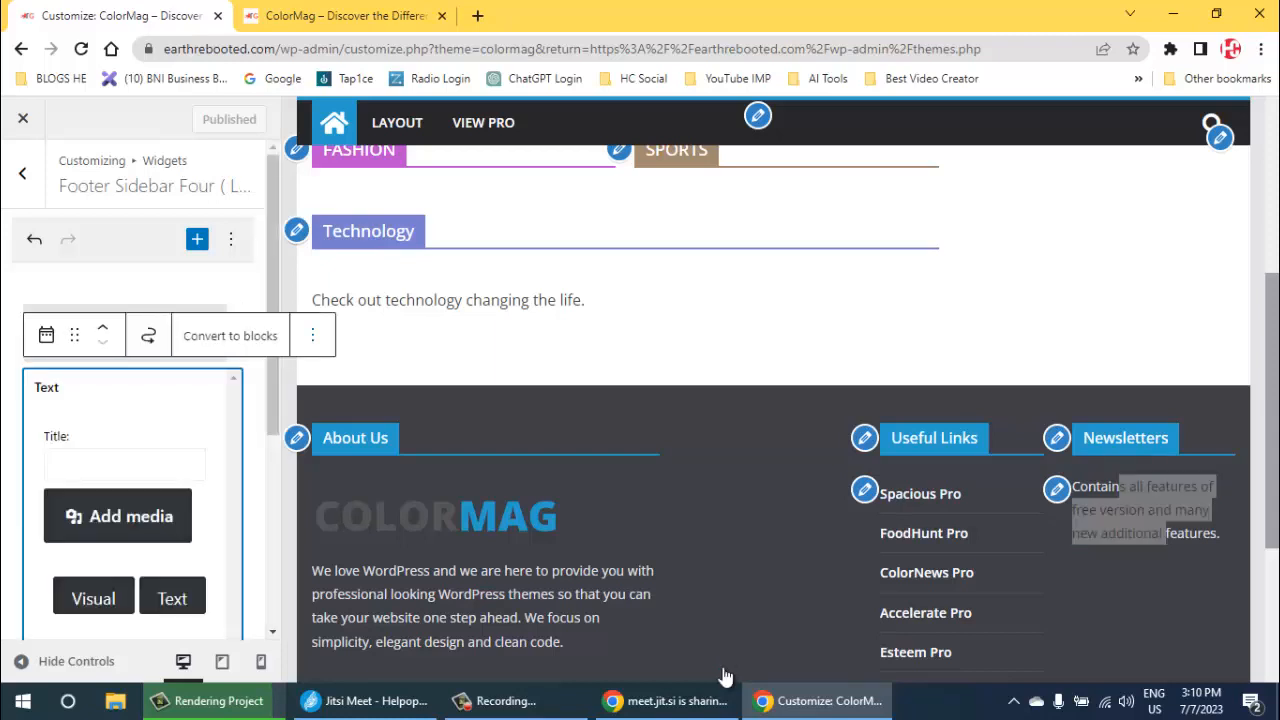
click(313, 335)
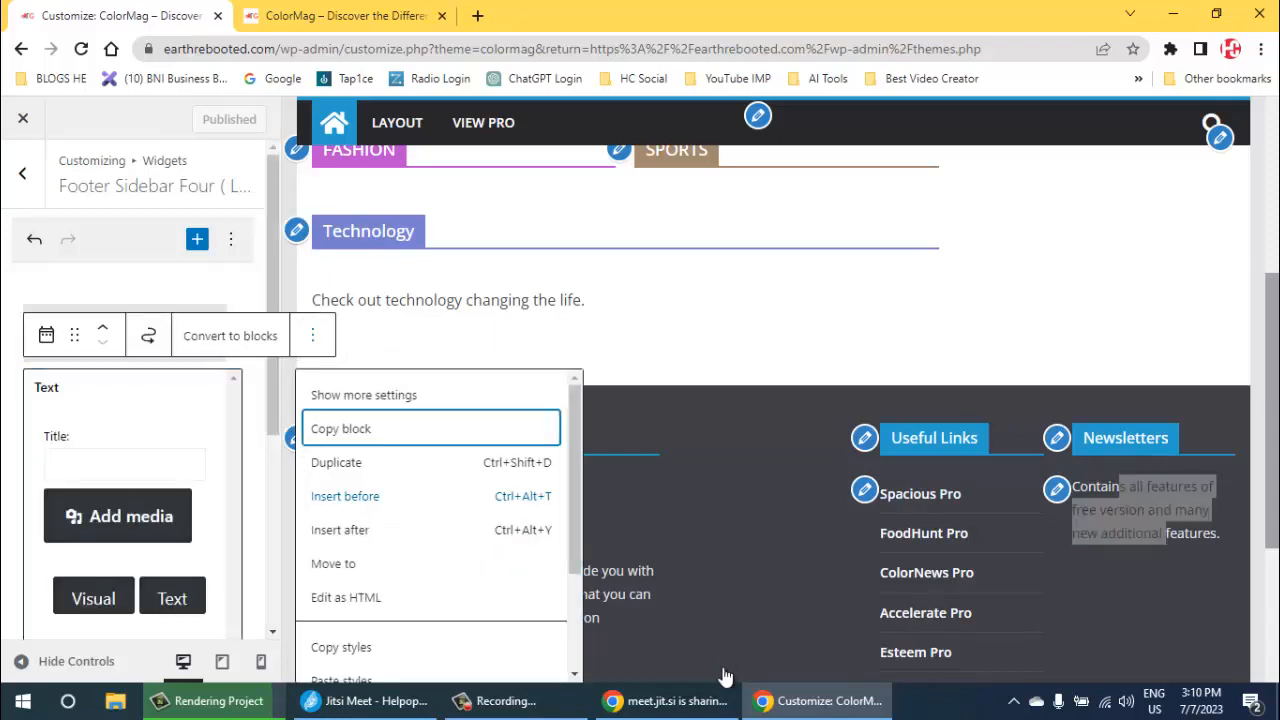
scroll(346, 597, down, 2)
click(374, 659)
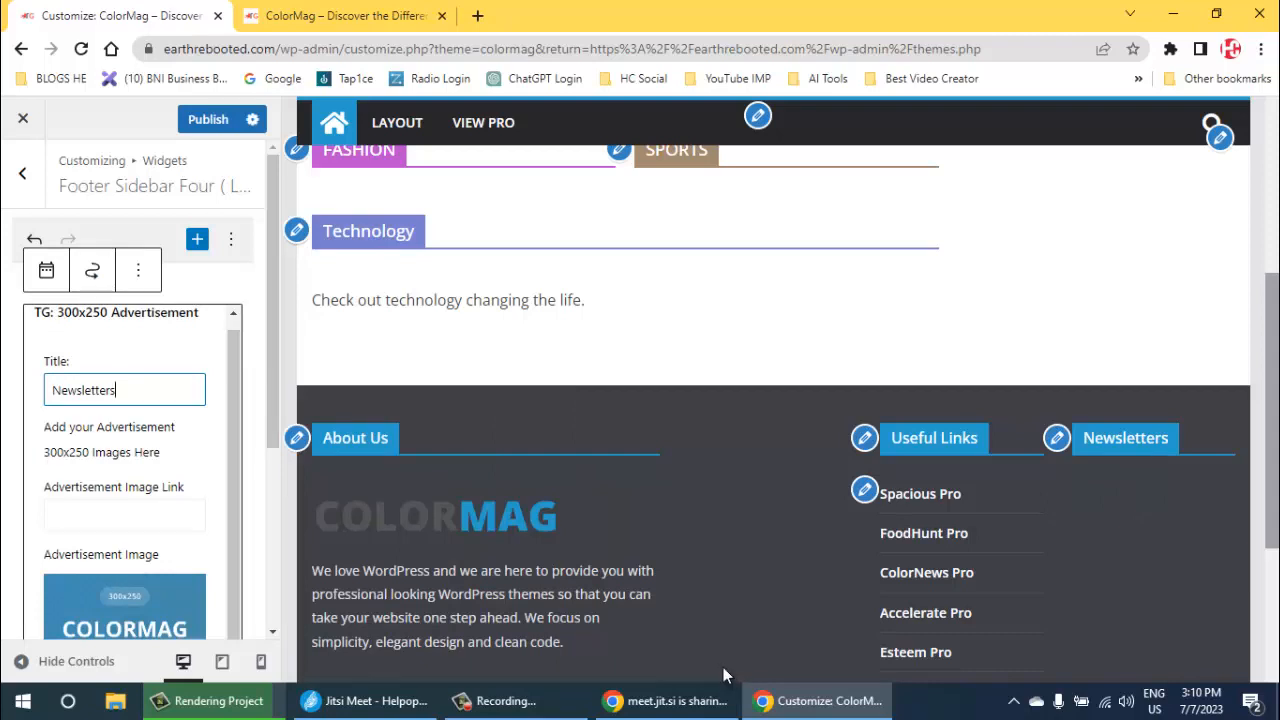
click(208, 119)
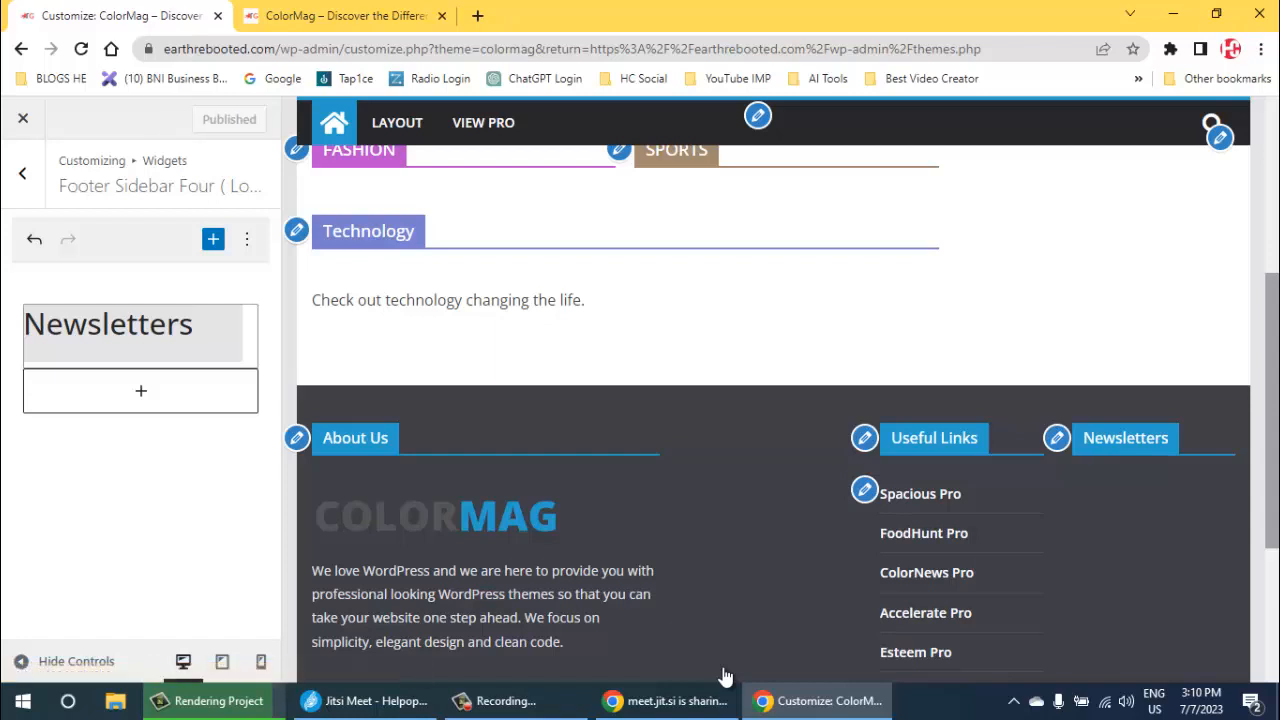
- Open the Premium Themes menu shown under the footer's Useful Links and remove its Spacious Pro item
scroll(722, 666, down, 1)
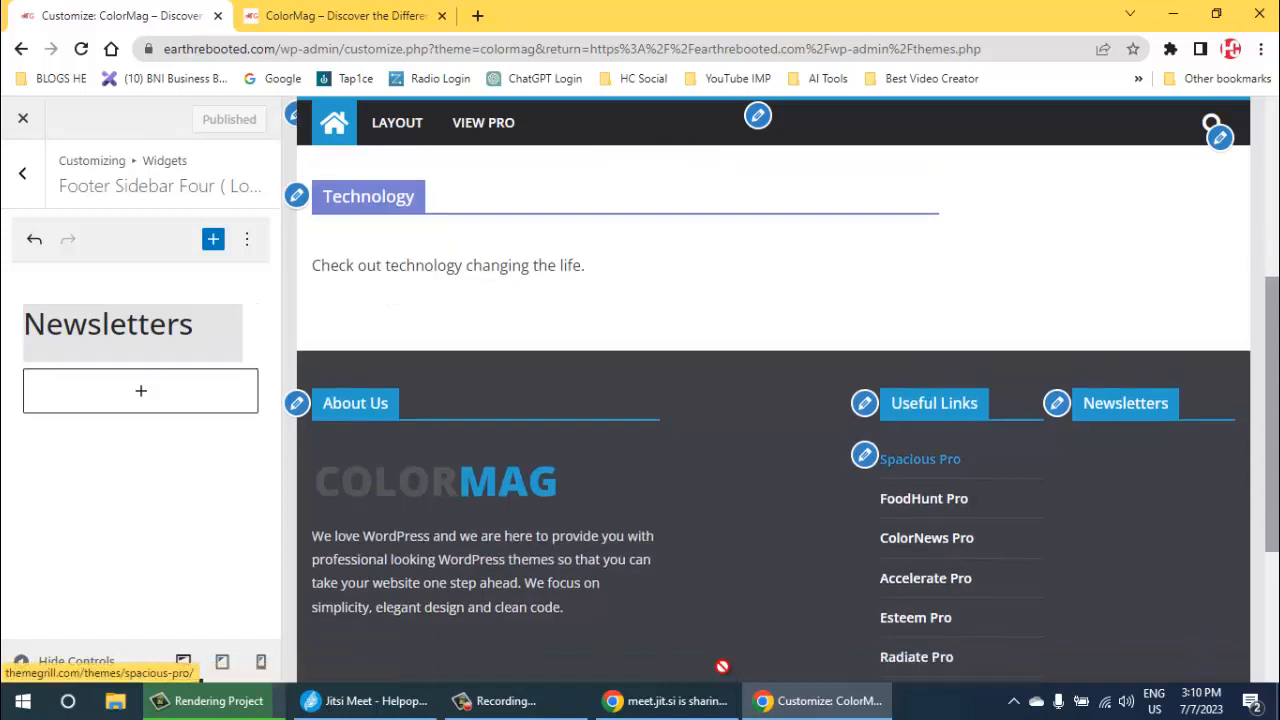
scroll(722, 666, down, 3)
scroll(724, 672, up, 2)
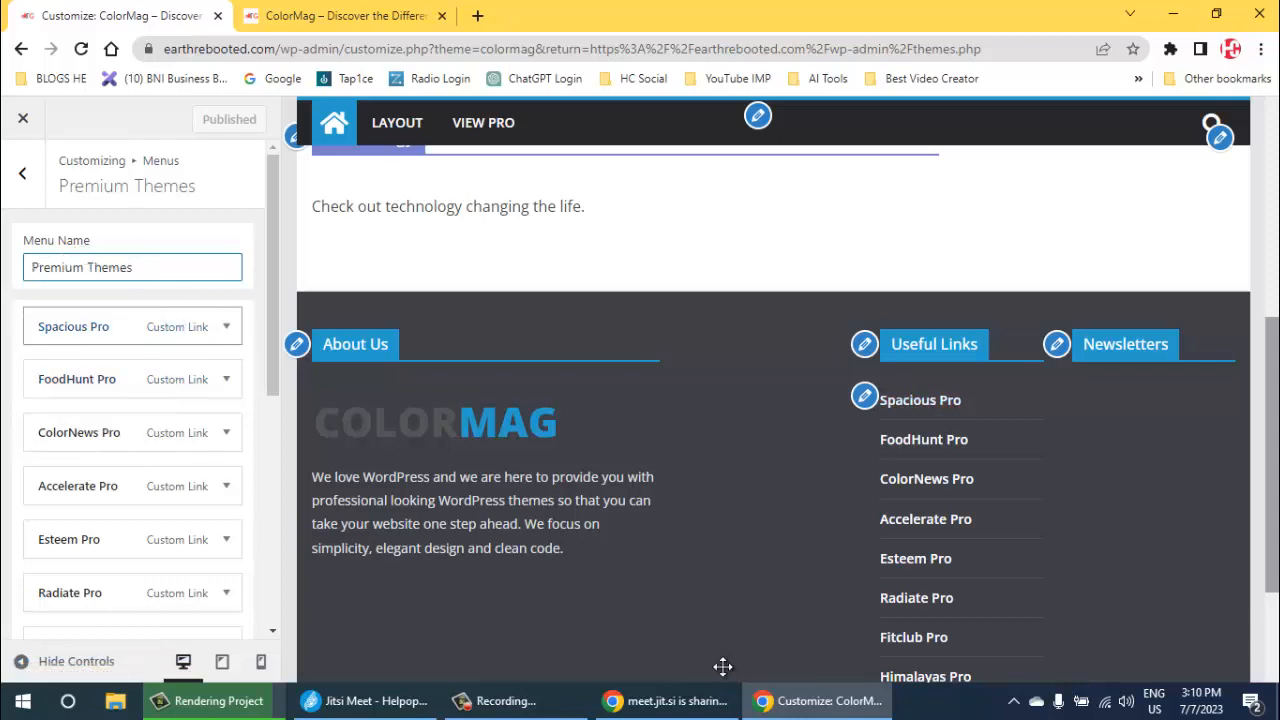
click(226, 326)
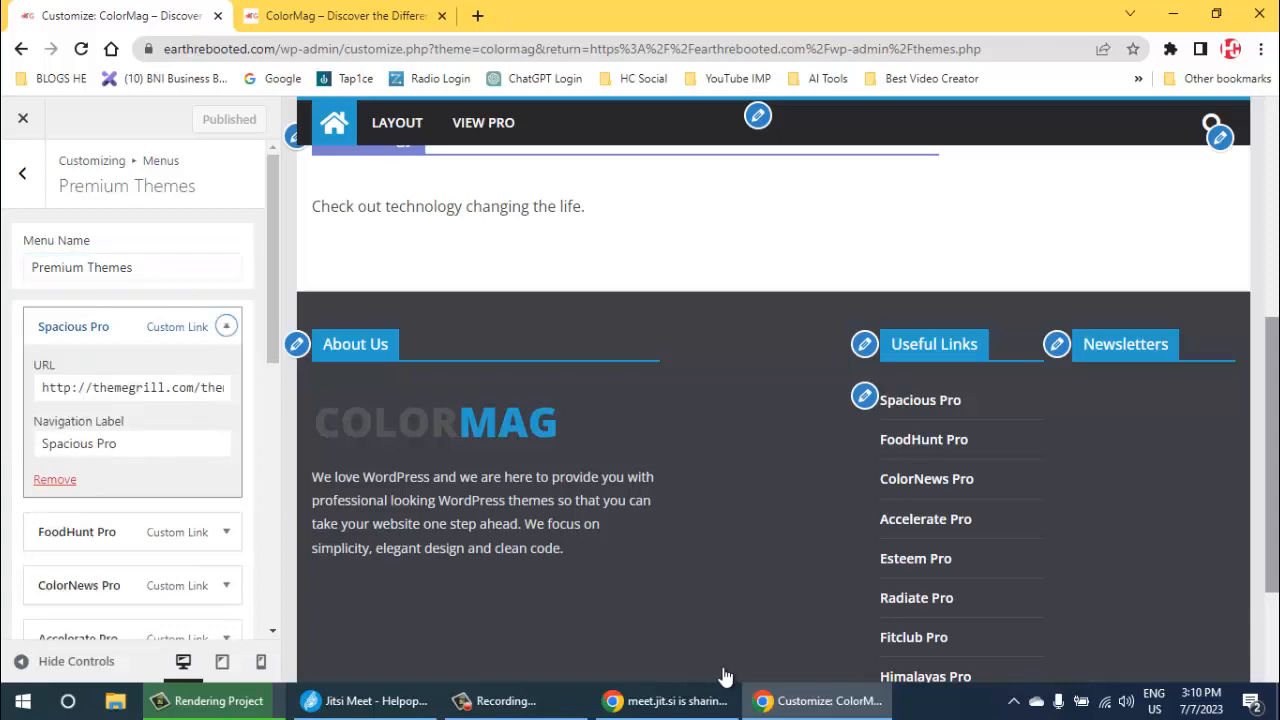
click(54, 479)
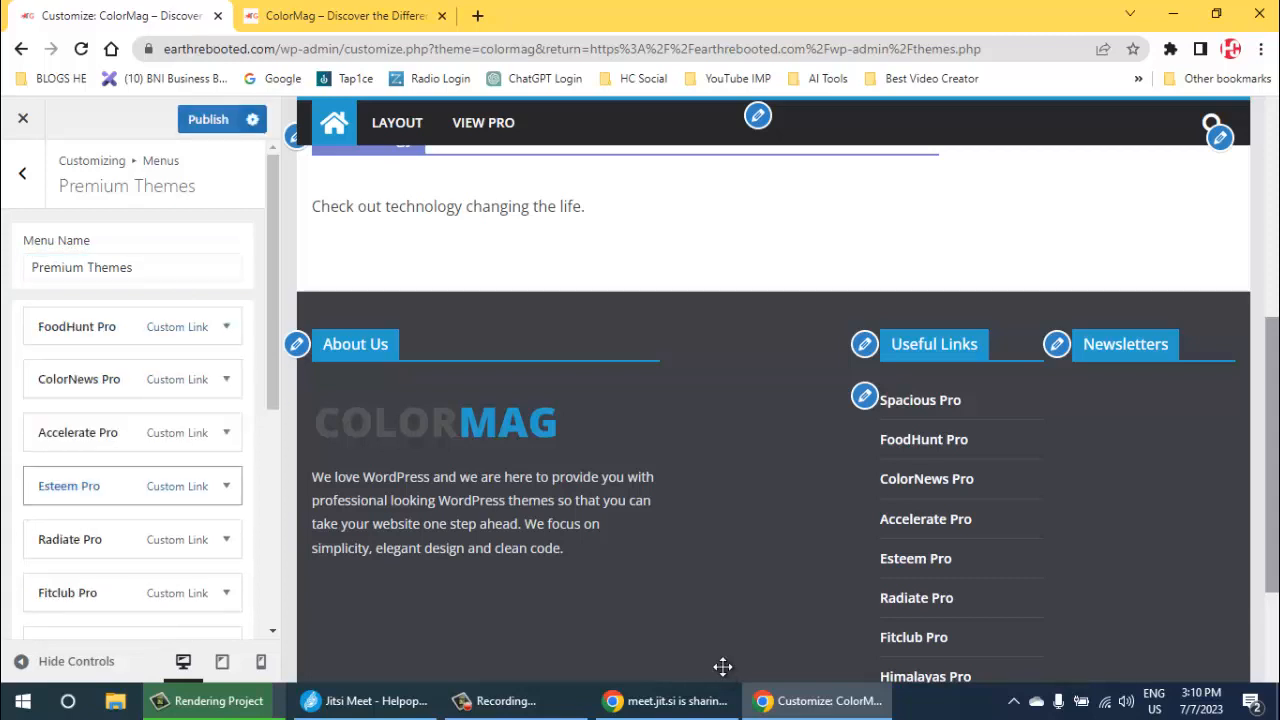
- Remove the Esteem Pro and FoodHunt Pro items from the Premium Themes menu
click(226, 326)
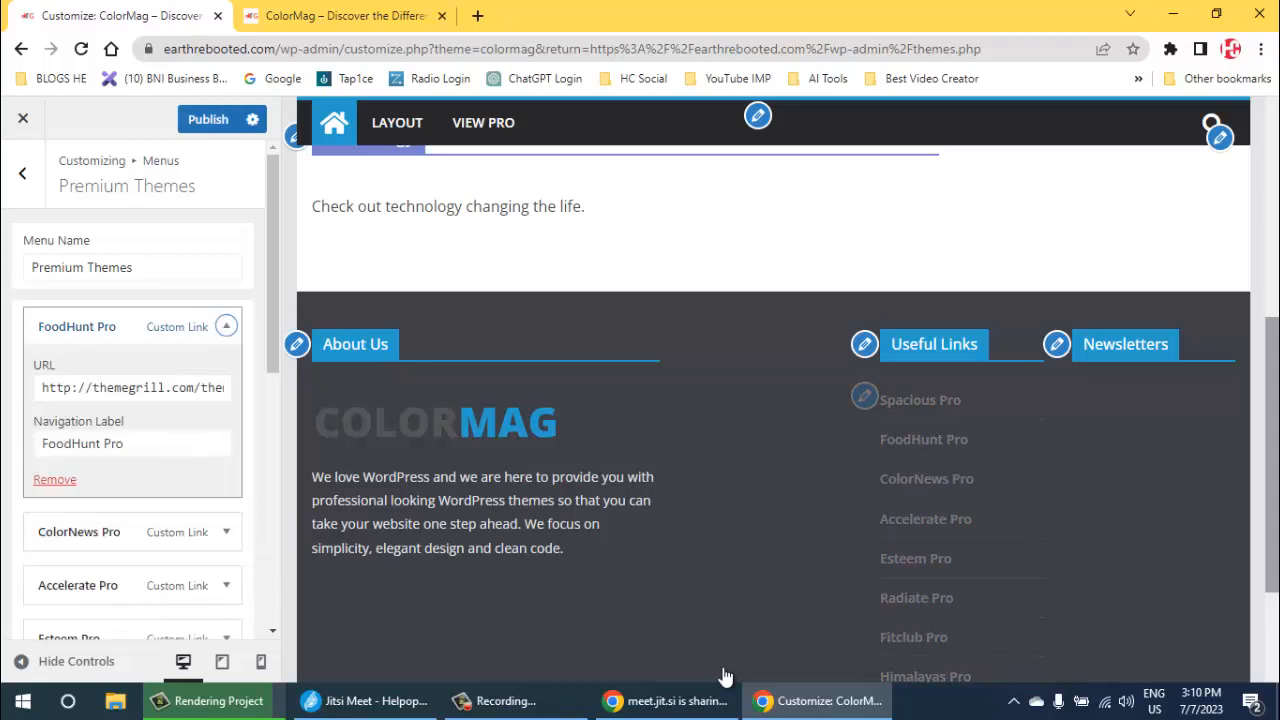
click(226, 326)
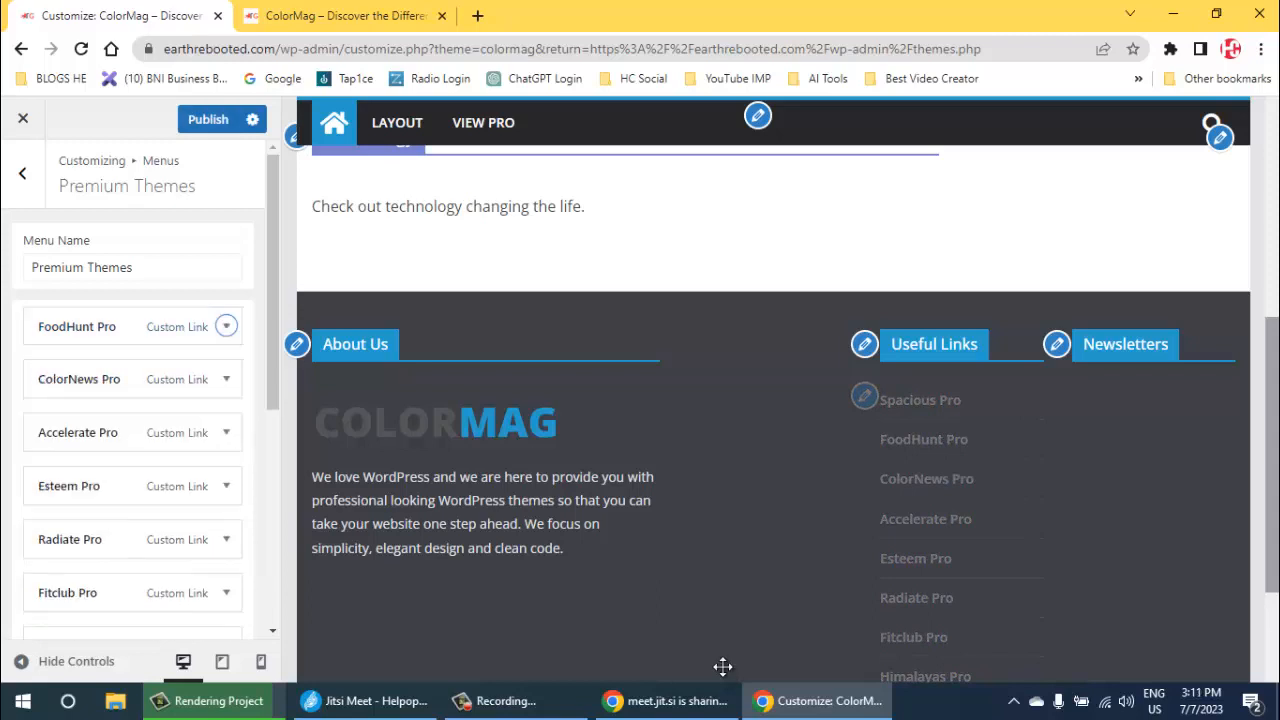
click(226, 486)
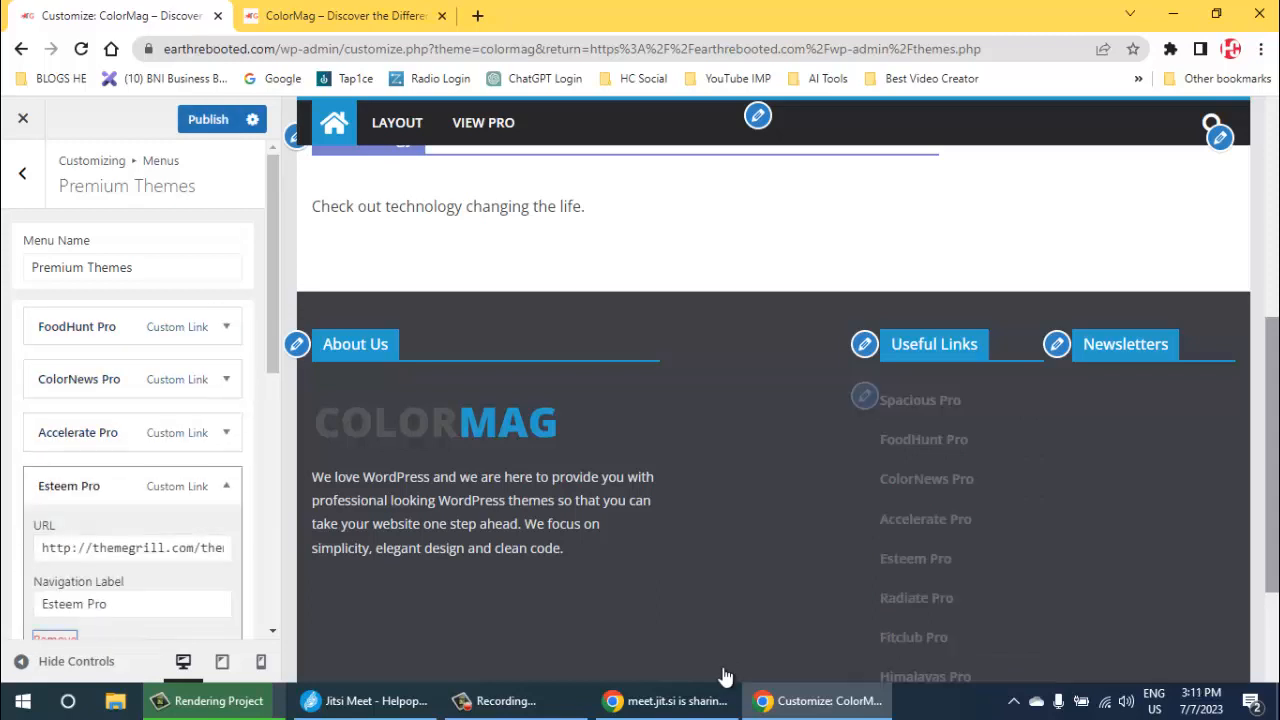
click(54, 638)
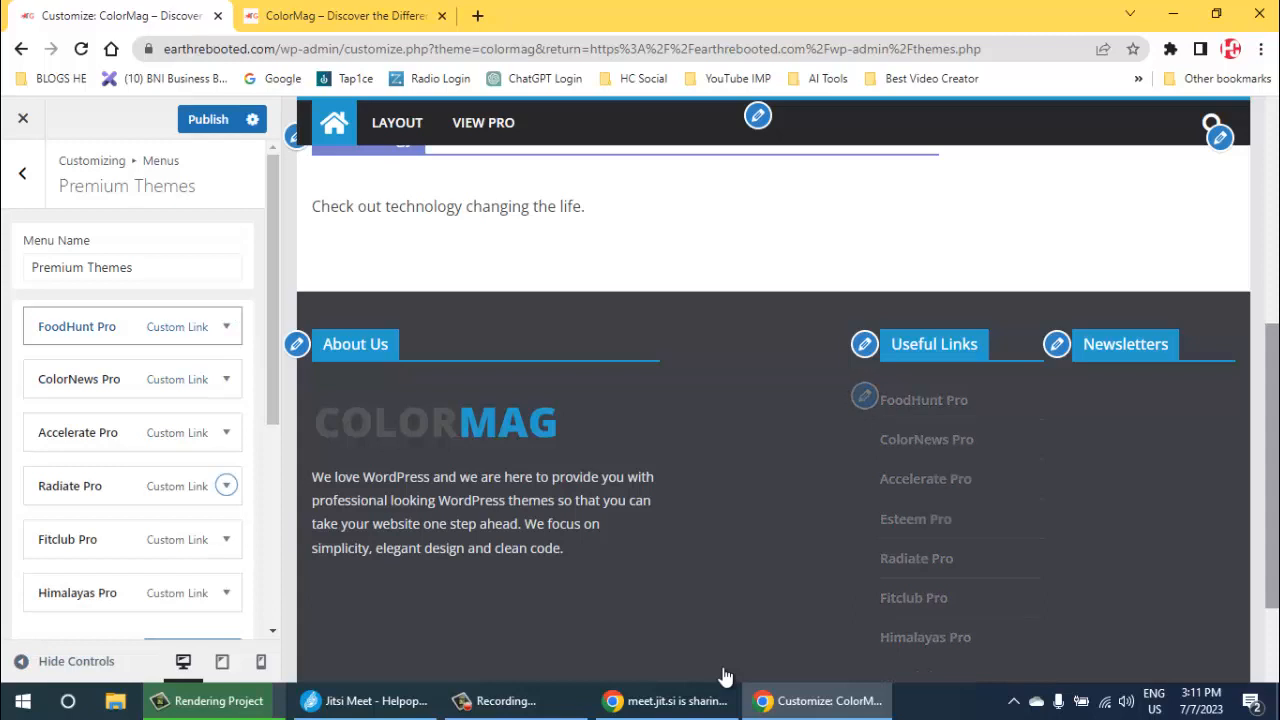
click(226, 326)
click(54, 478)
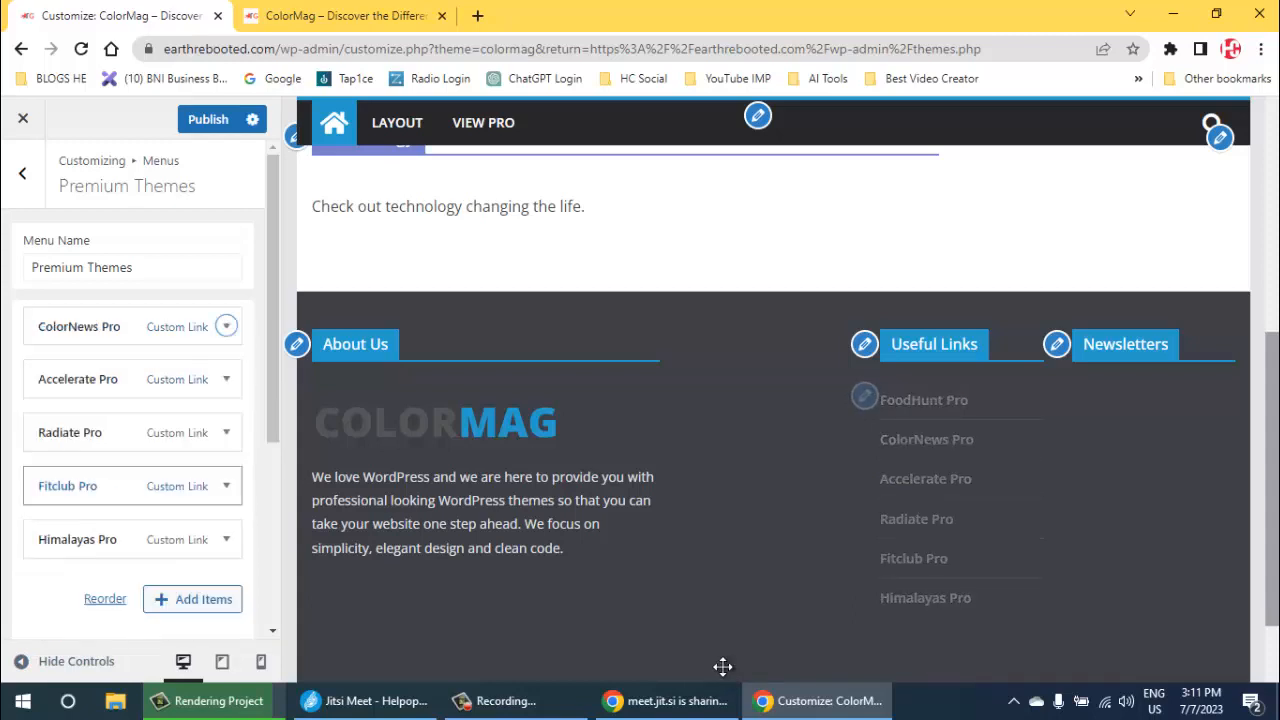
- Remove the Accelerate Pro, ColorNews Pro and Radiate Pro items from the Premium Themes menu
click(226, 379)
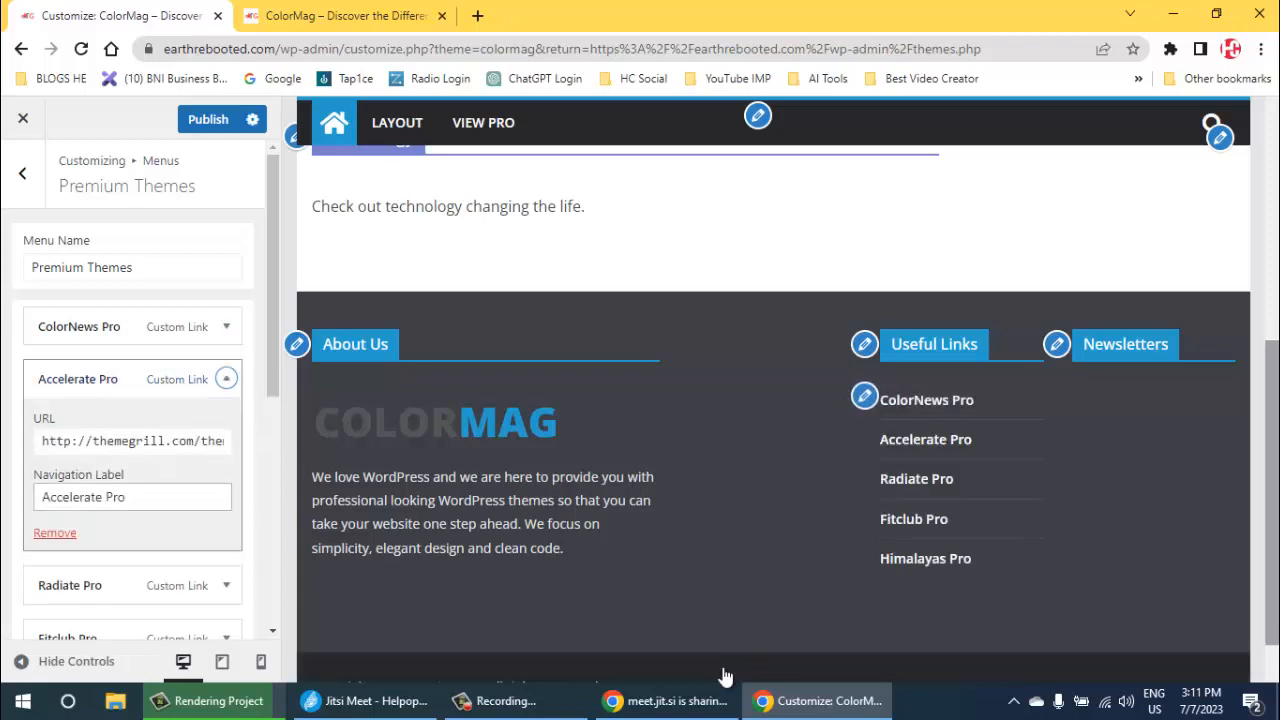
click(54, 532)
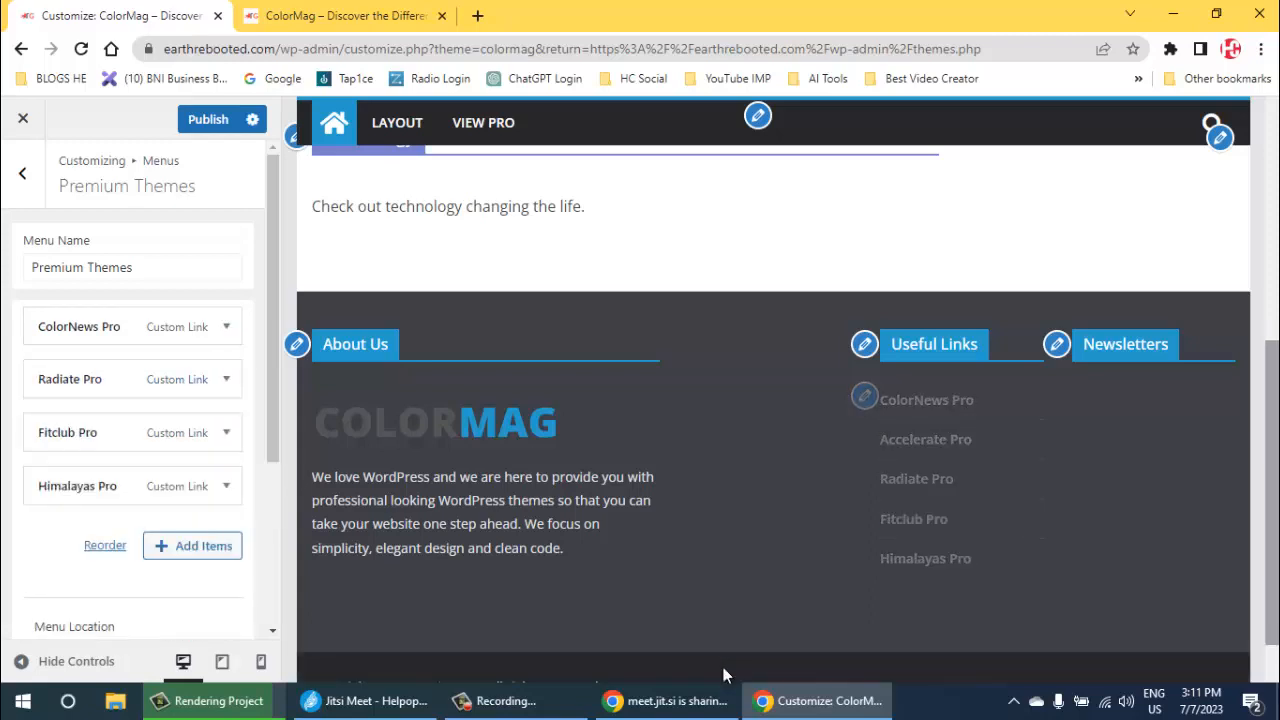
click(226, 326)
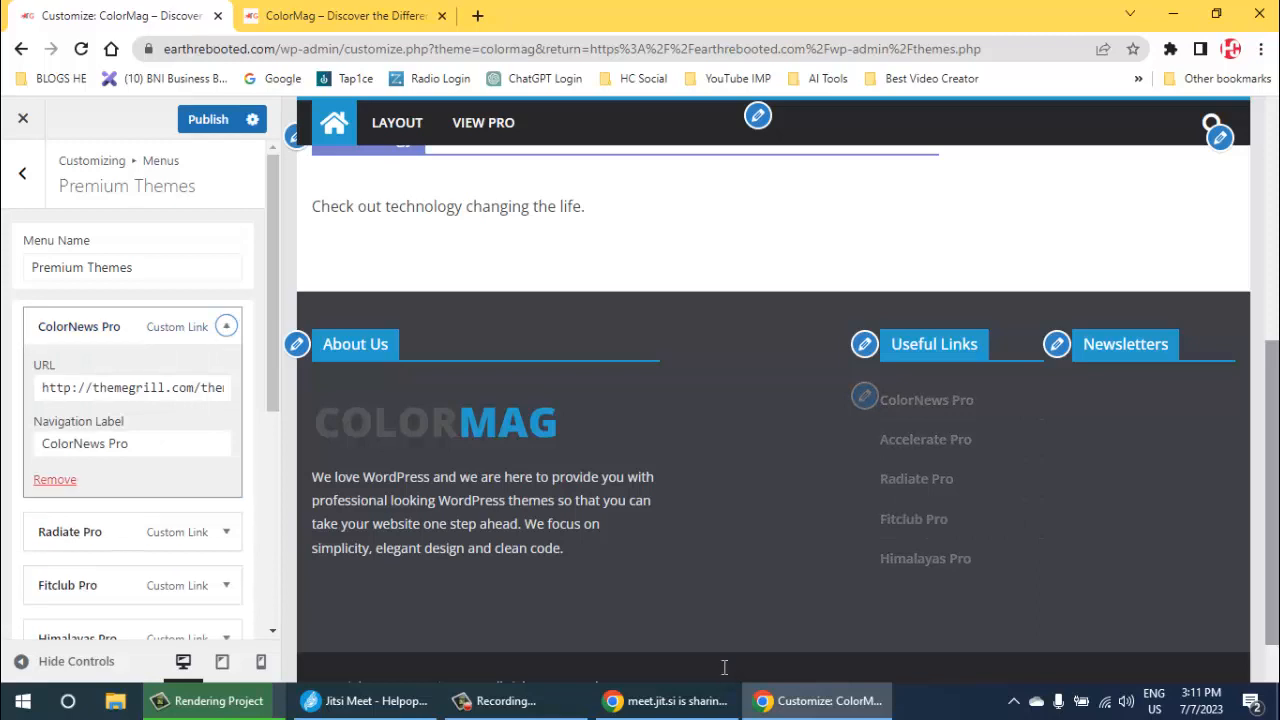
click(54, 479)
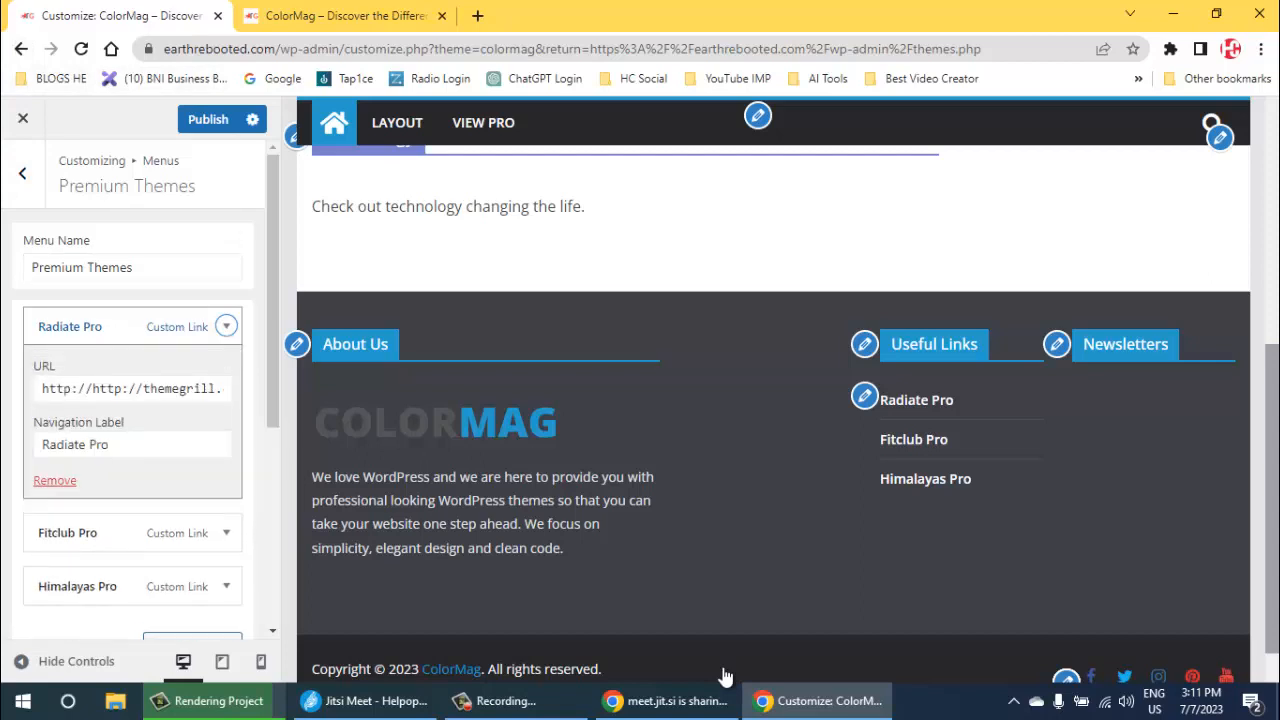
click(55, 480)
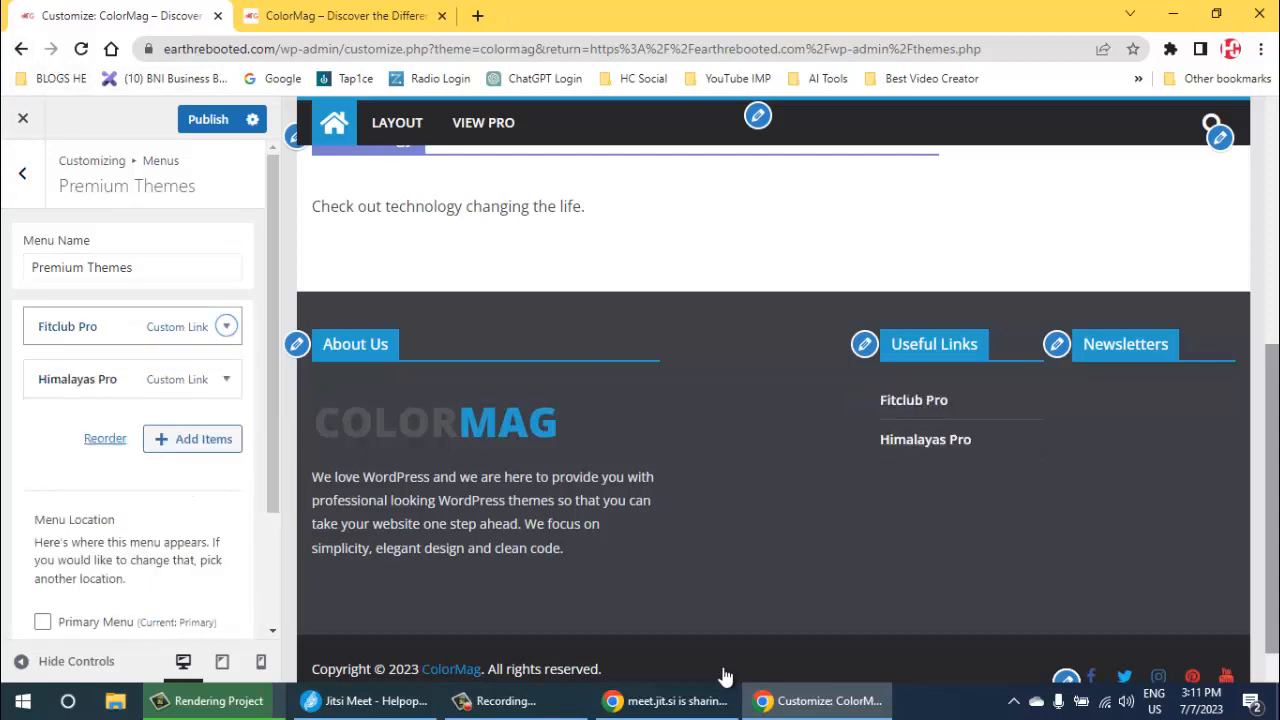
- Remove the Fitclub Pro and Himalayas Pro items from the Premium Themes menu and publish the changes
click(226, 327)
click(55, 480)
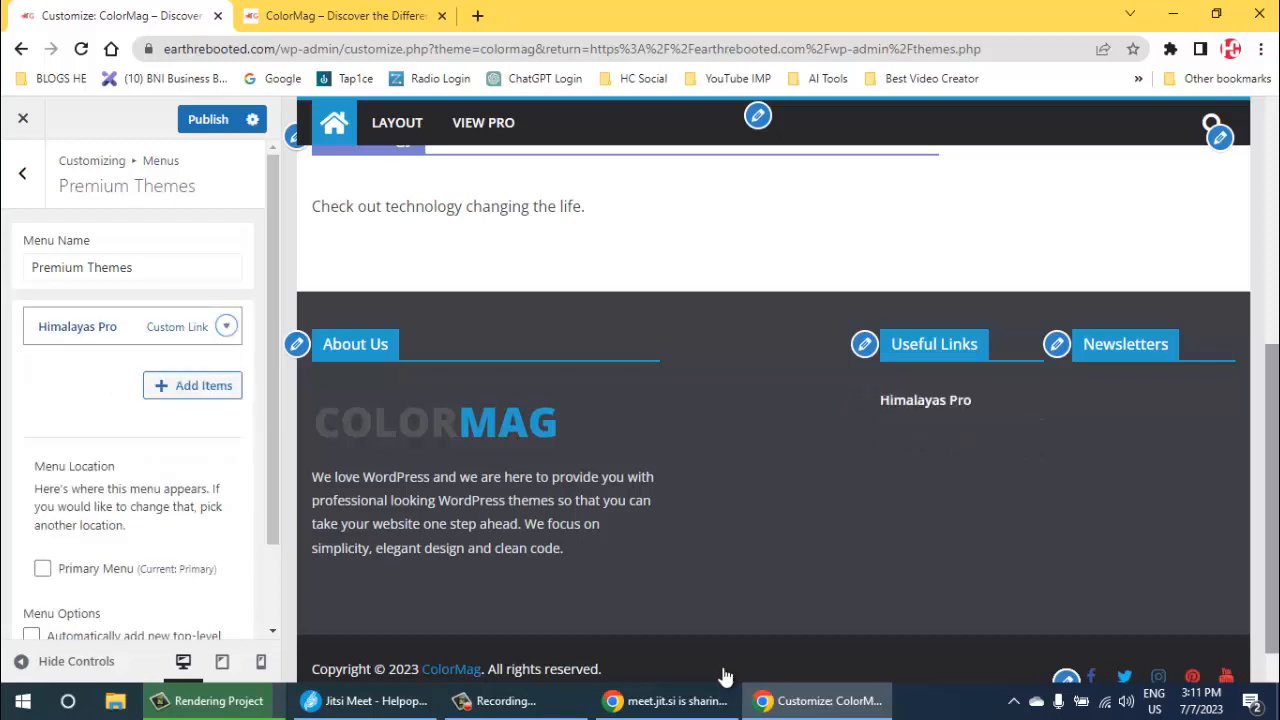
click(226, 327)
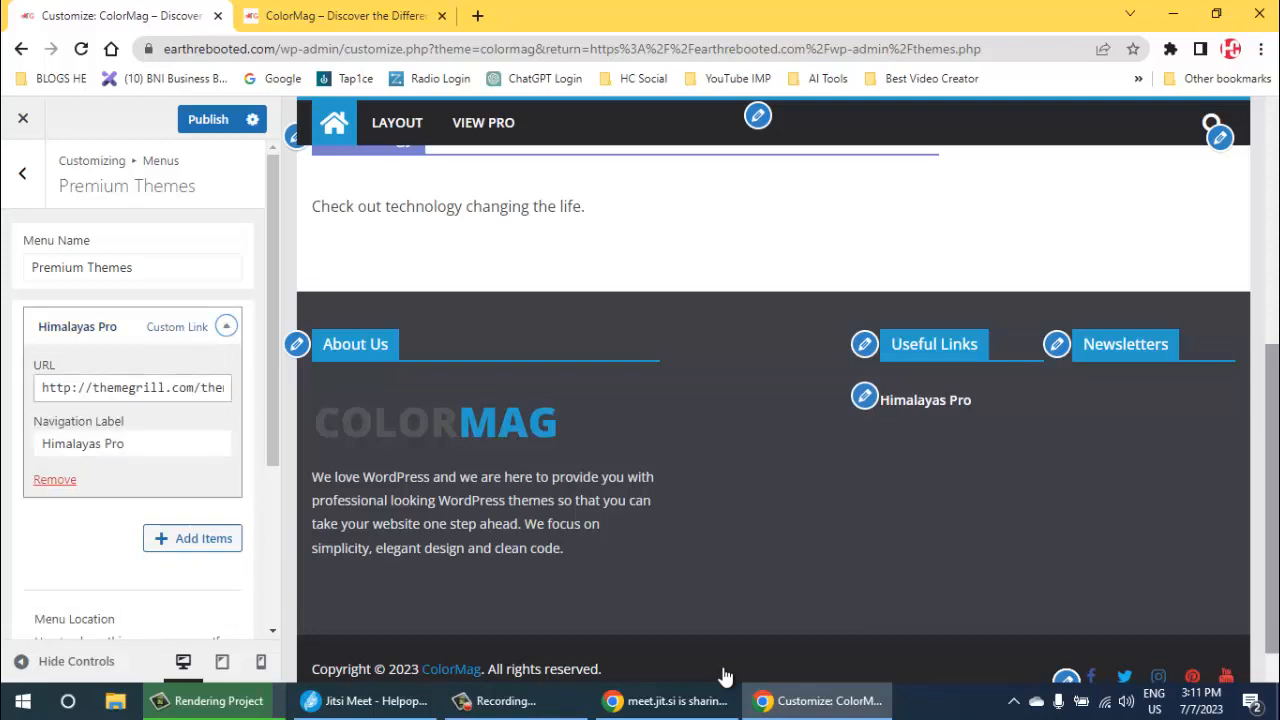
click(55, 480)
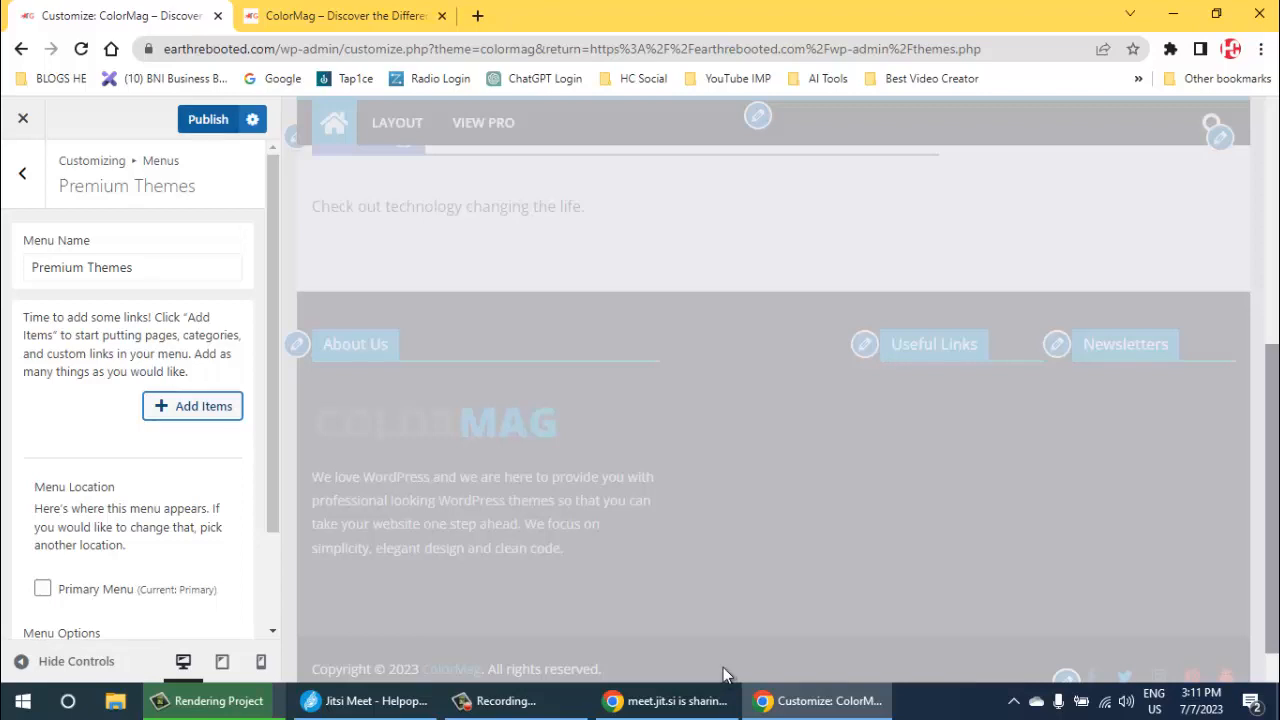
click(208, 119)
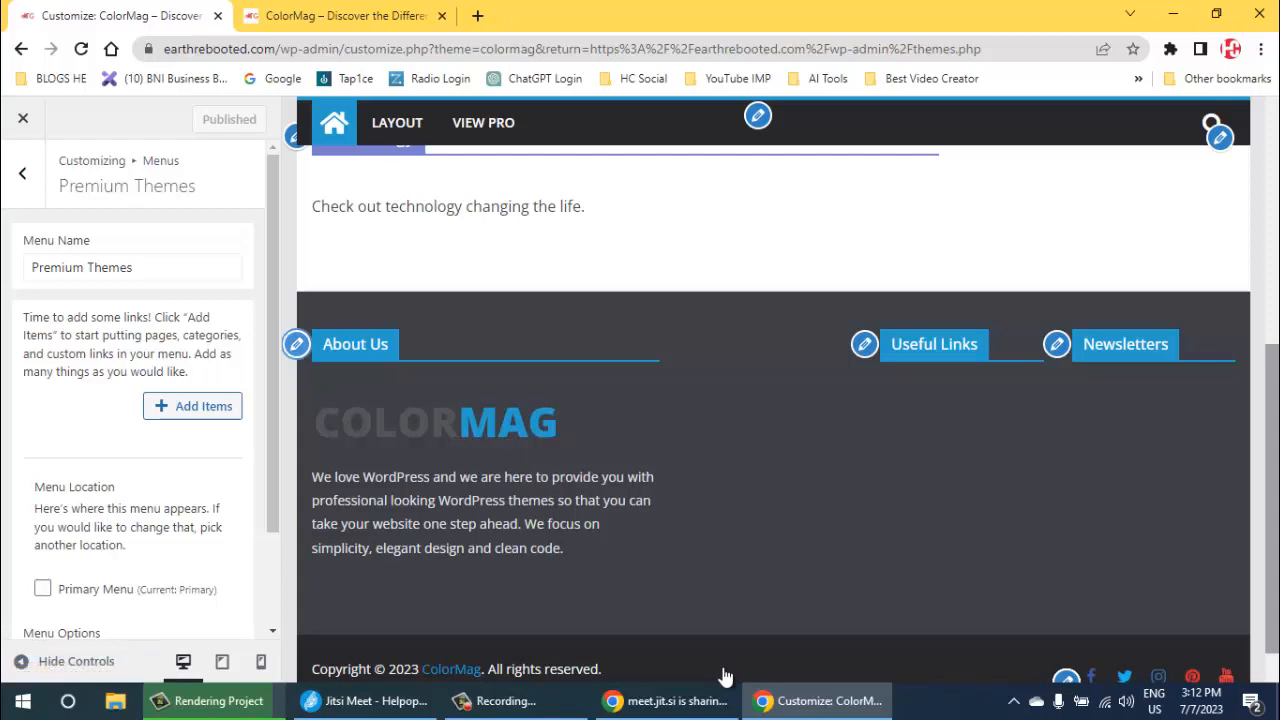
- Delete the ColorMag logo link and image code from the footer's About Us text widget and publish the change
click(296, 344)
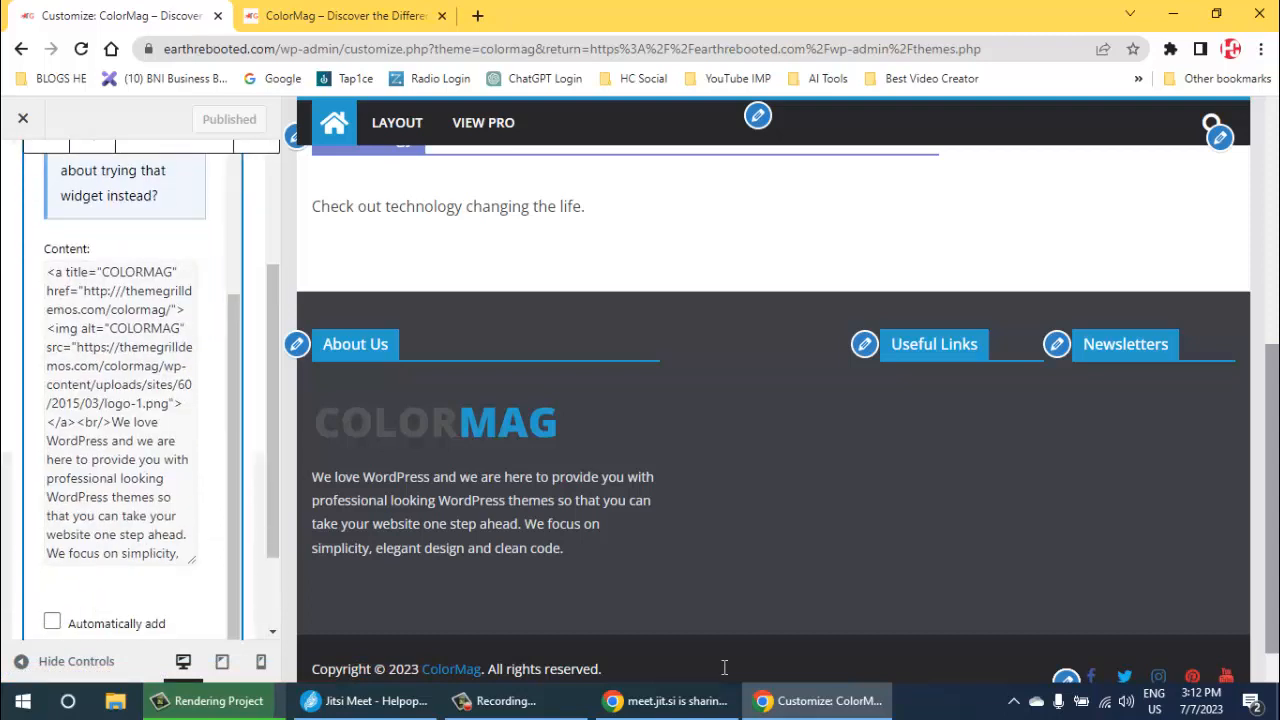
drag(112, 423, 46, 270)
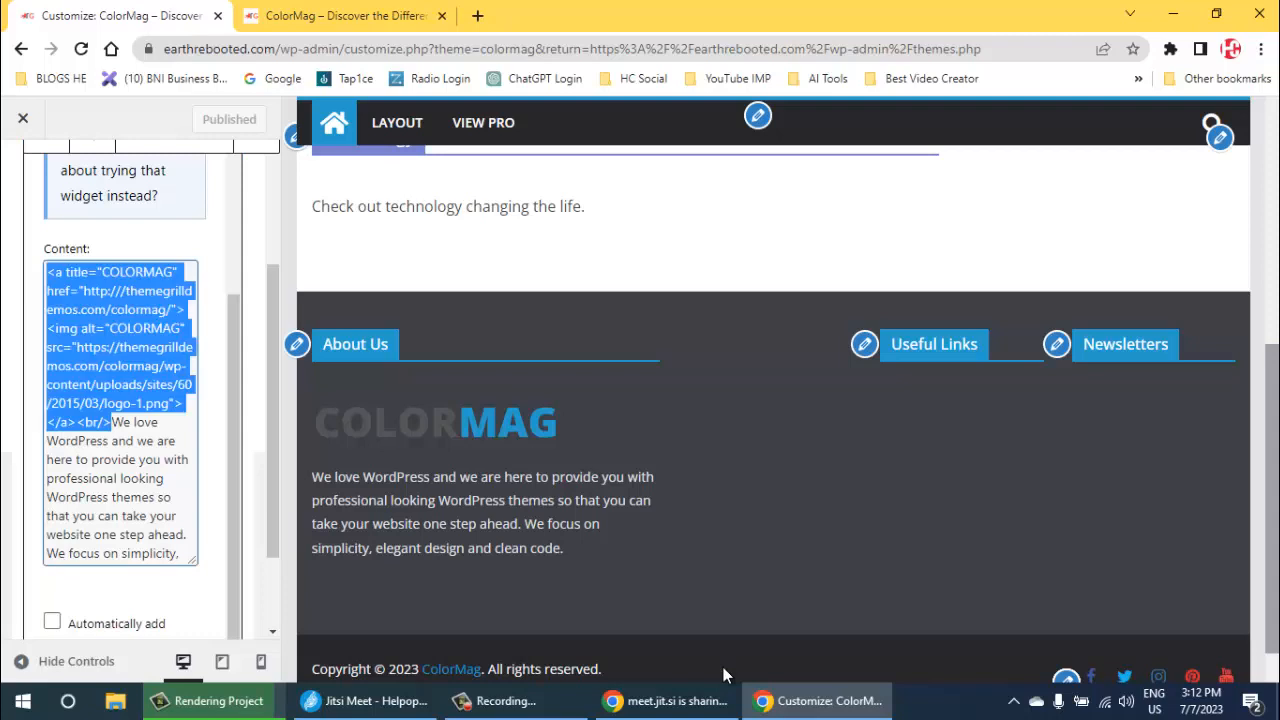
key(BackSpace)
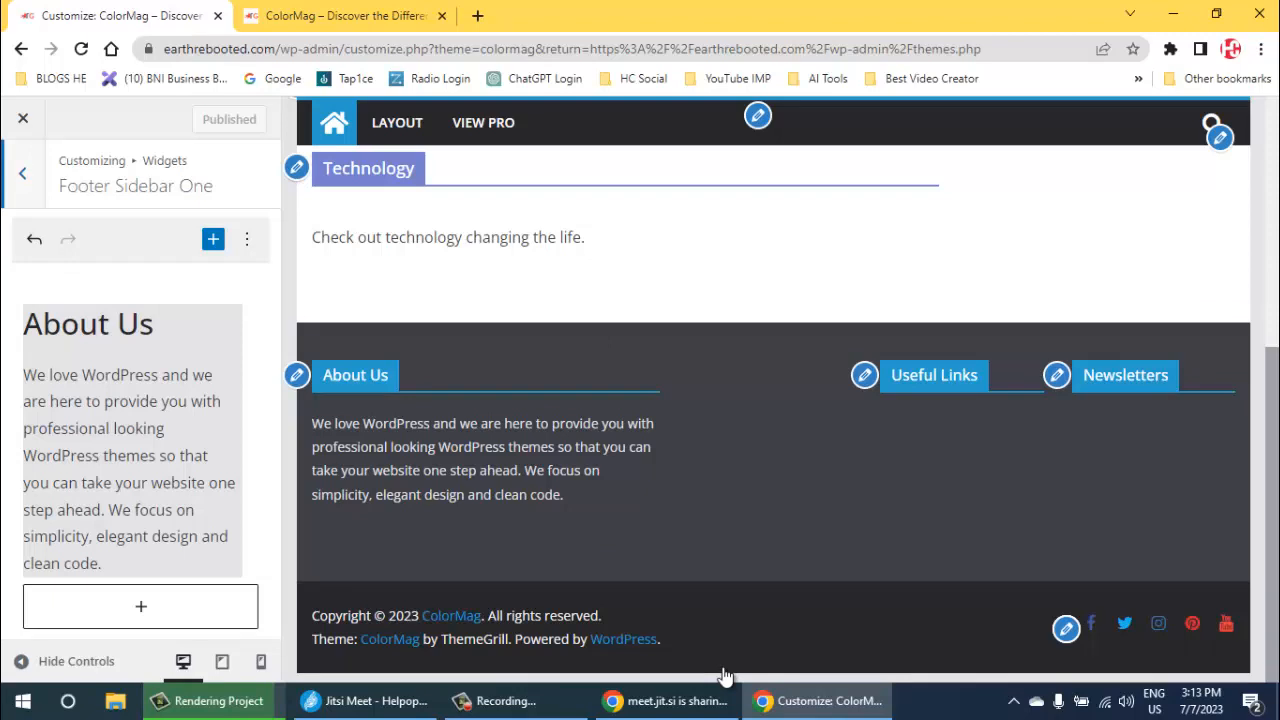
click(22, 174)
- Retitle the front page's Health featured posts widget as "Search Engine Optimization" and publish the change
scroll(60, 208, up, 3)
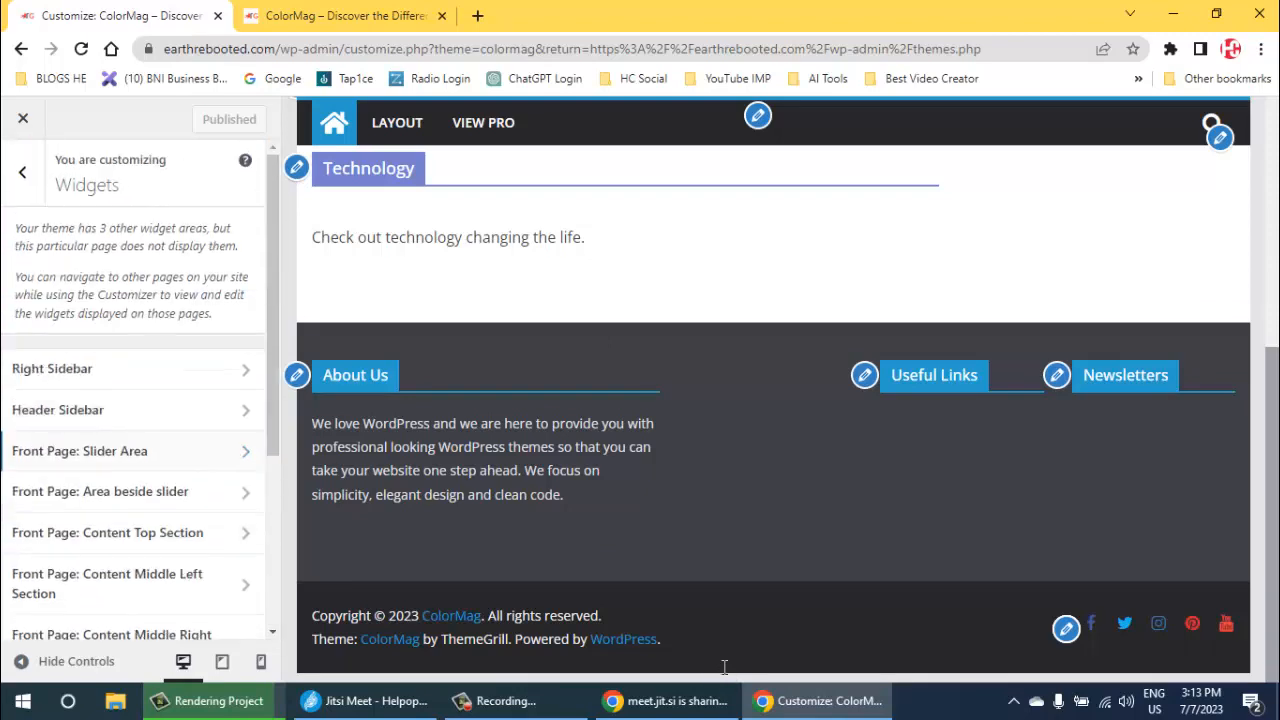
scroll(724, 667, up, 10)
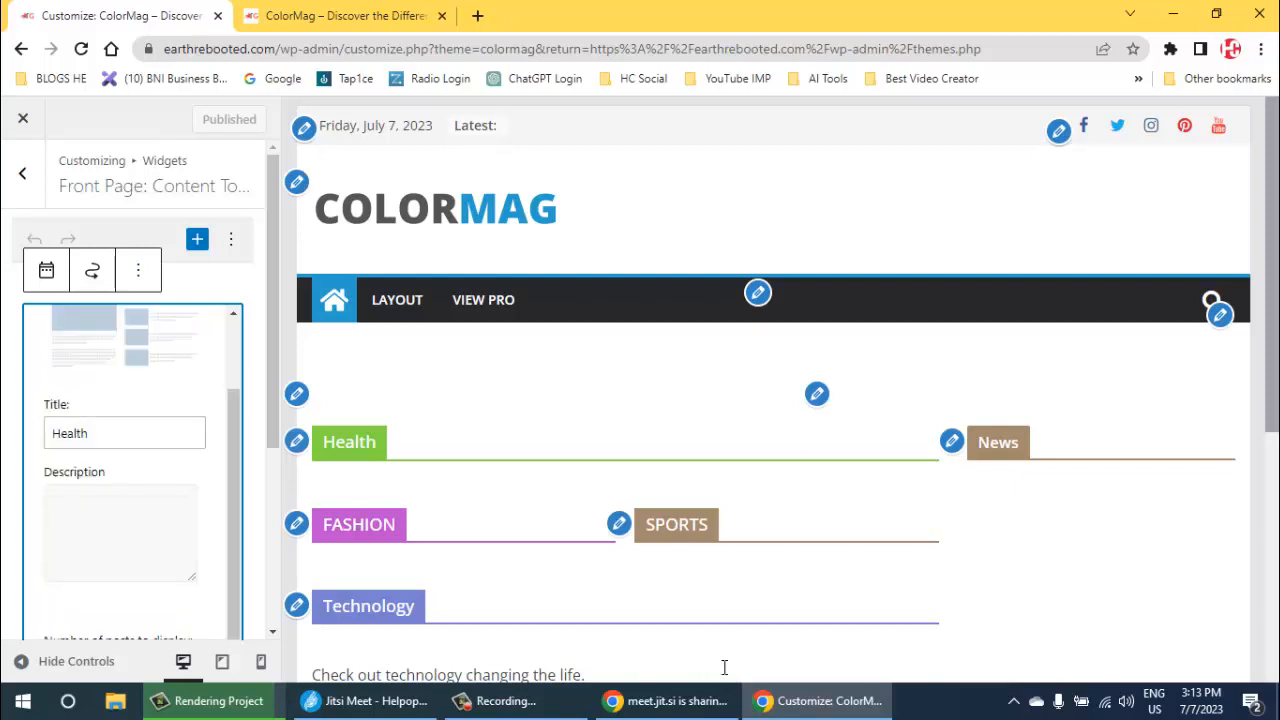
text(Search)
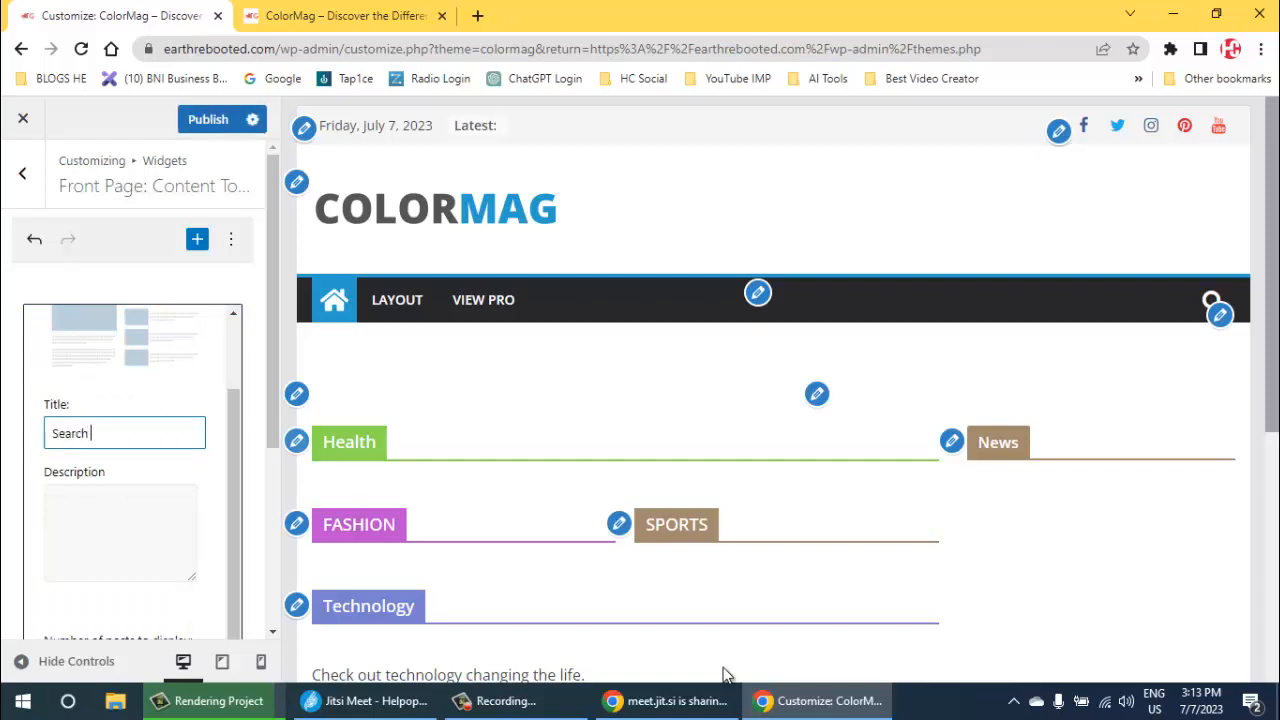
text( Engine Opt)
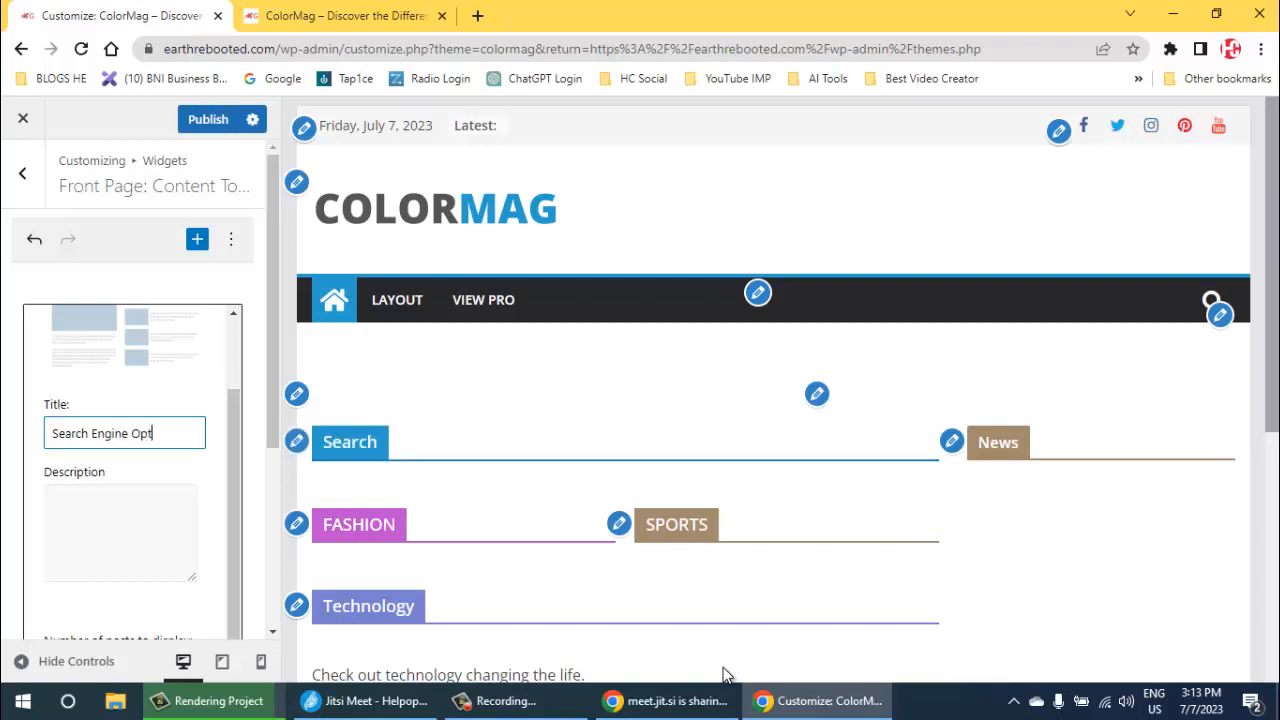
text(imiza)
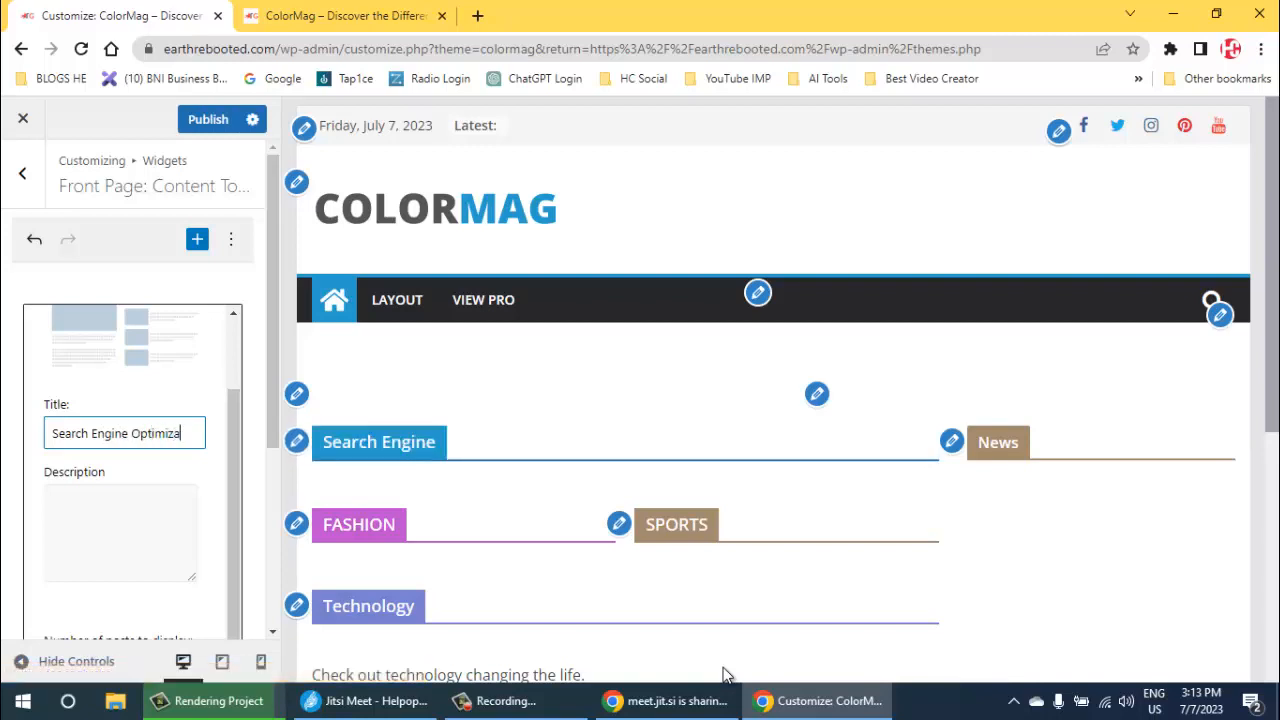
text(tion)
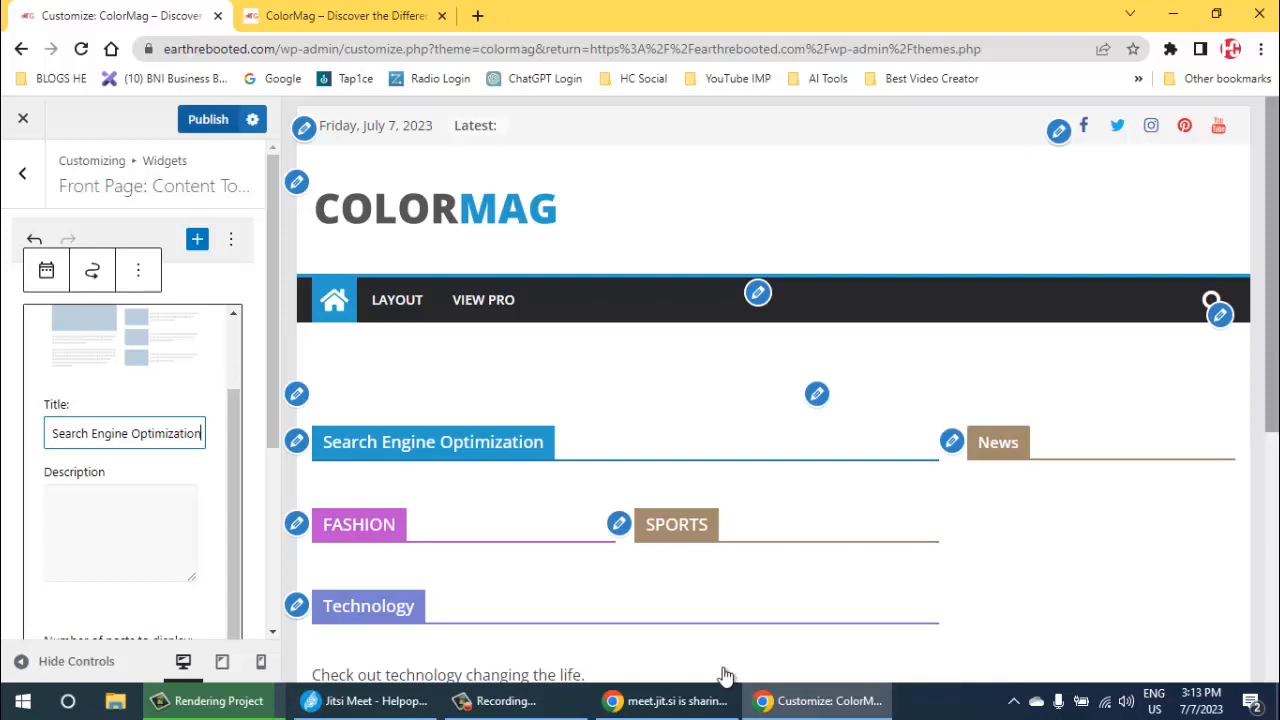
click(208, 119)
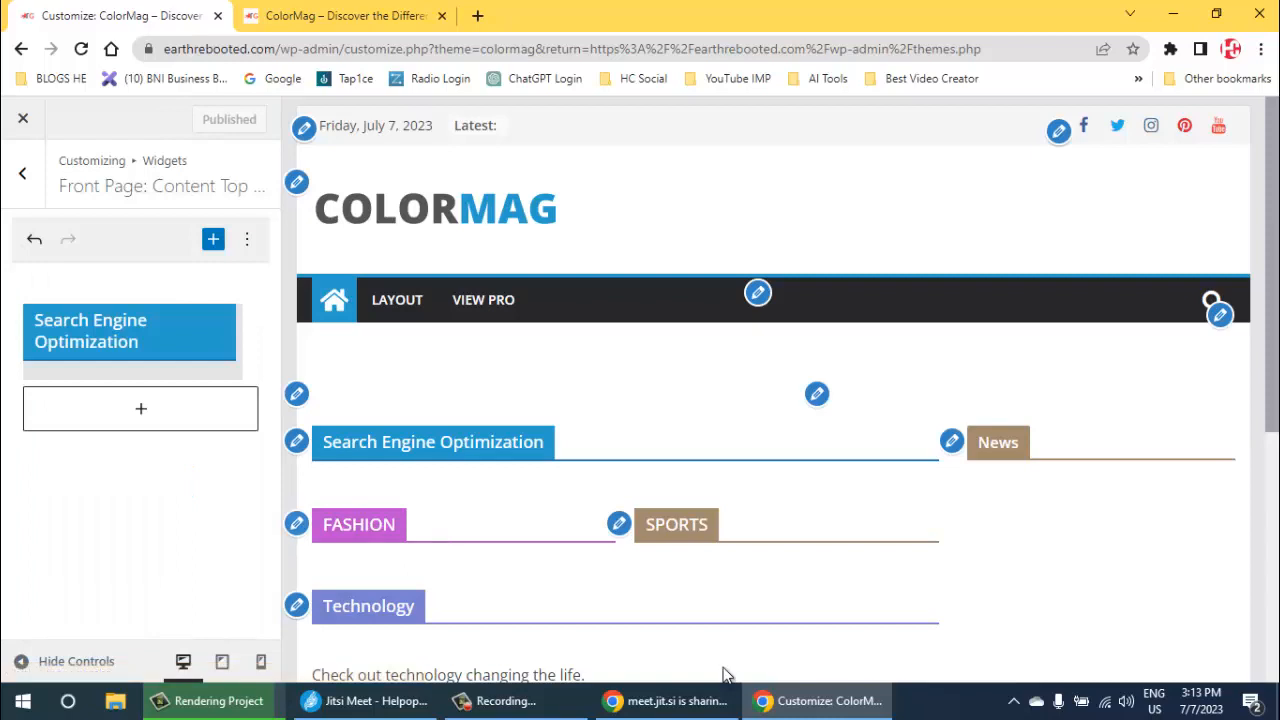
- Retitle the front page's FASHION featured posts widget as "Social Media" and publish the change
click(297, 523)
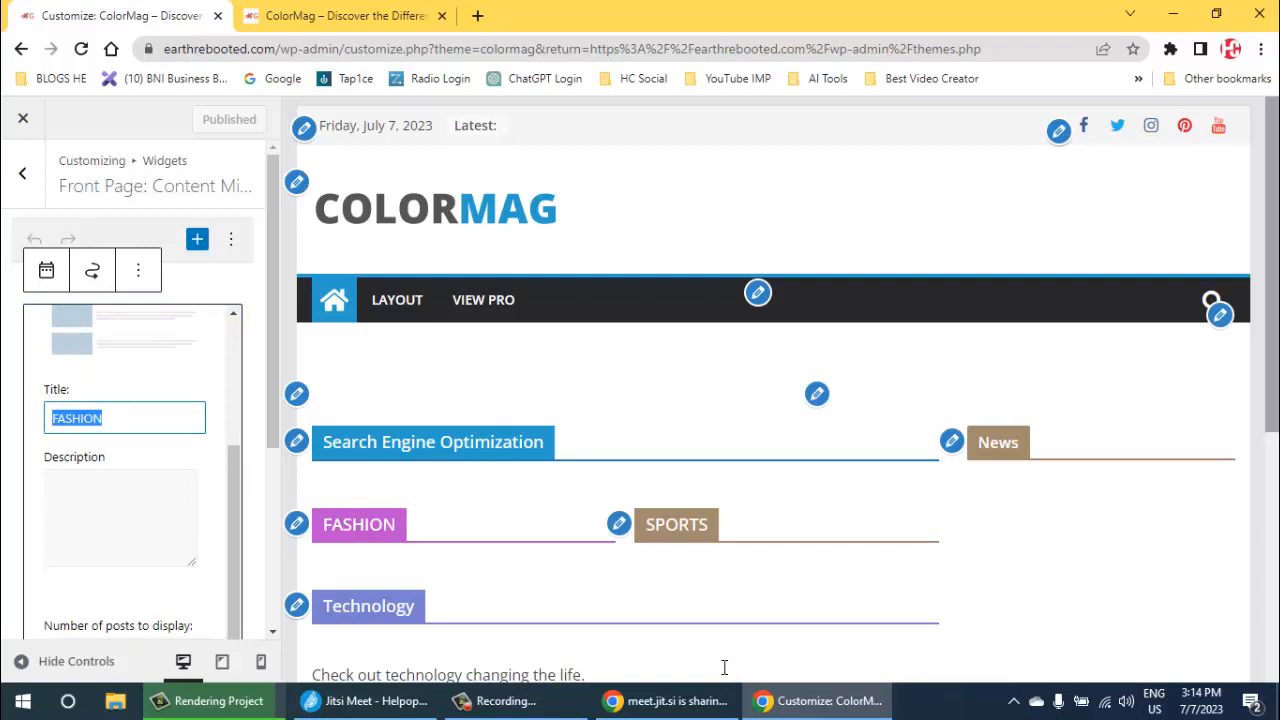
text(Socia)
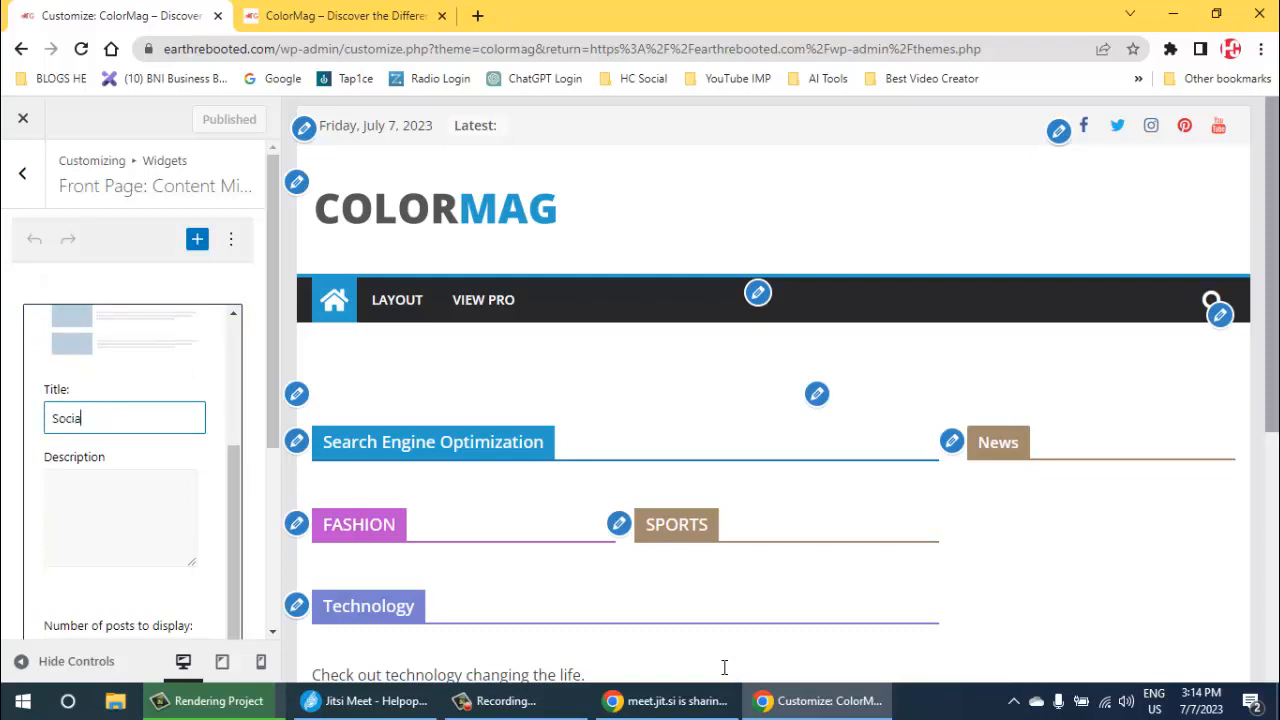
text(l Media)
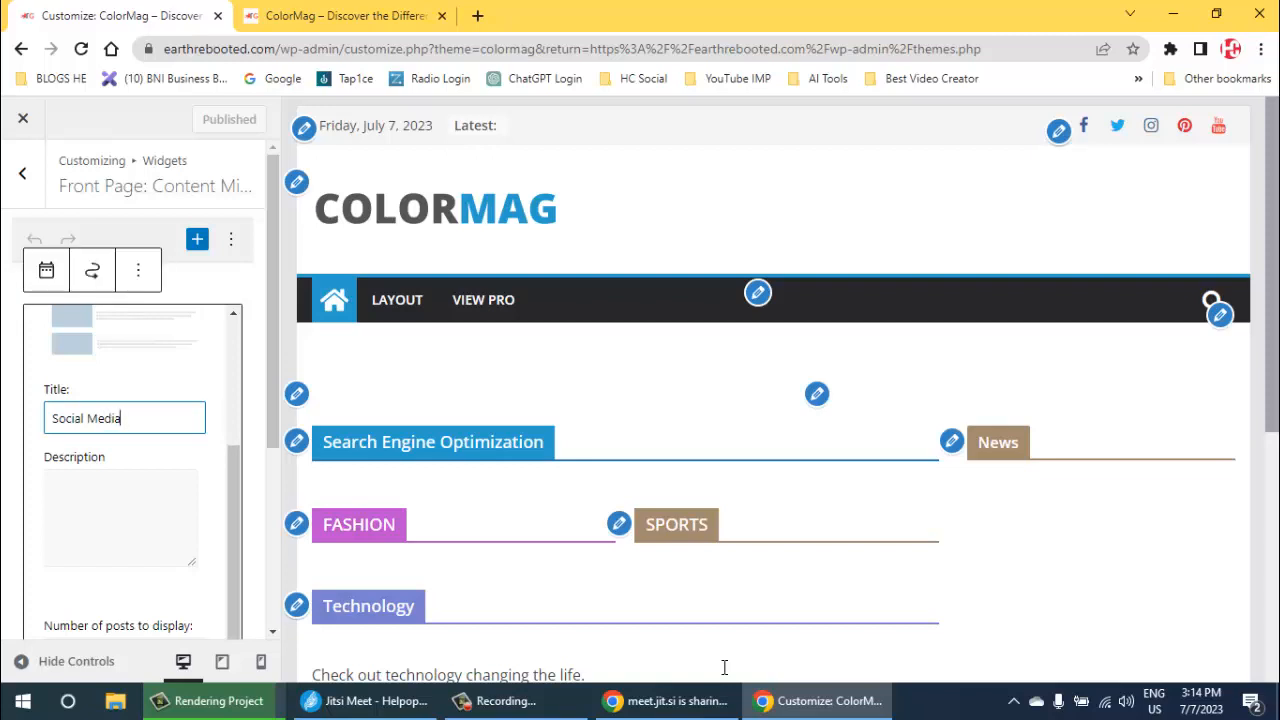
click(723, 668)
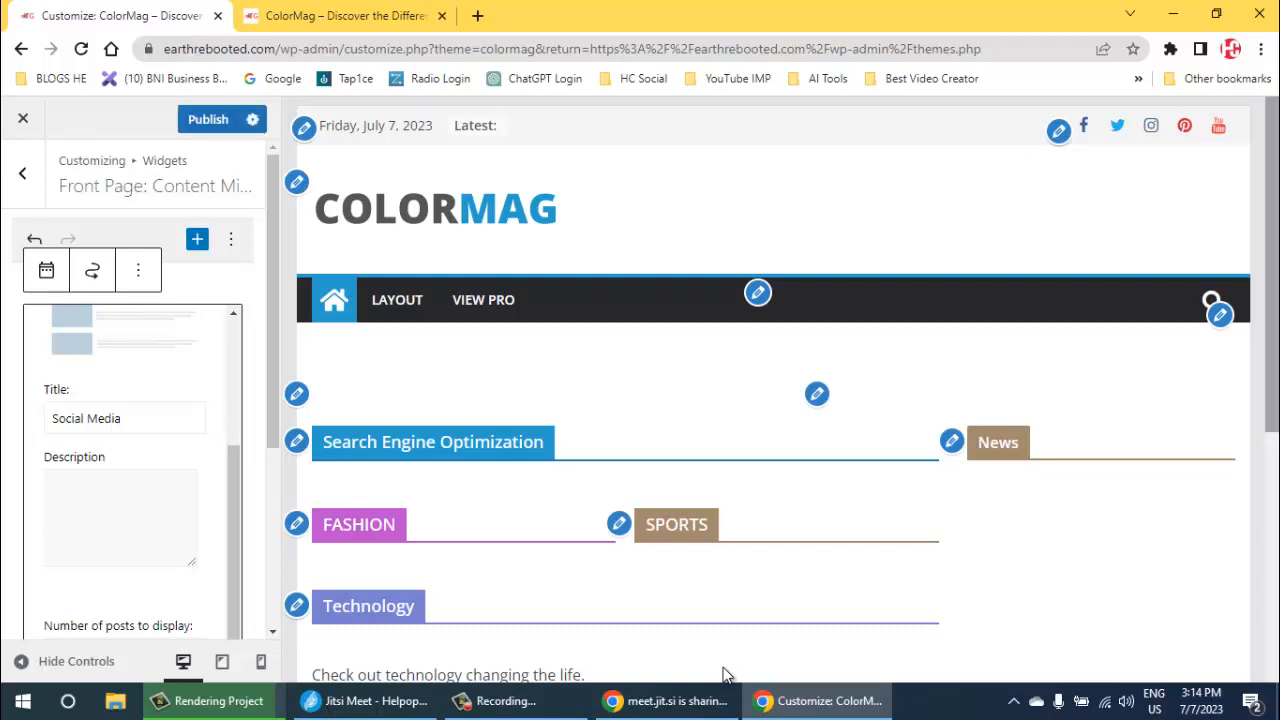
click(619, 524)
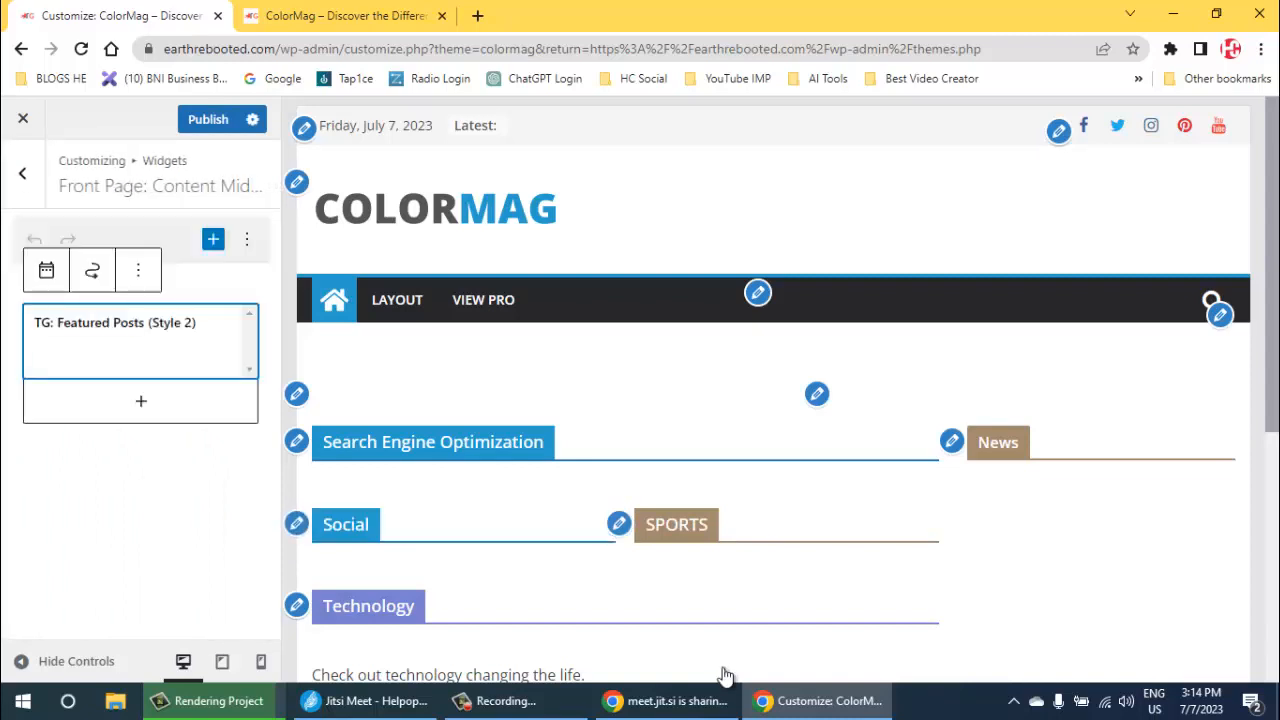
key(ctrl+s)
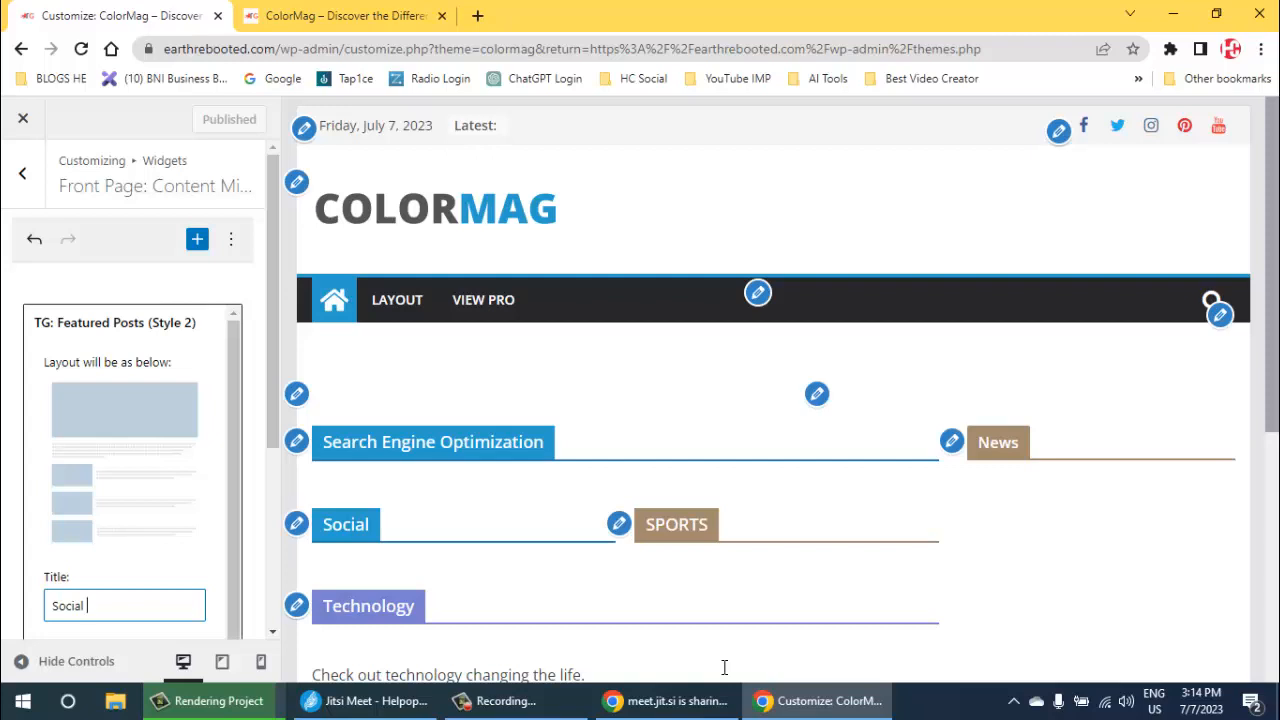
text(Media)
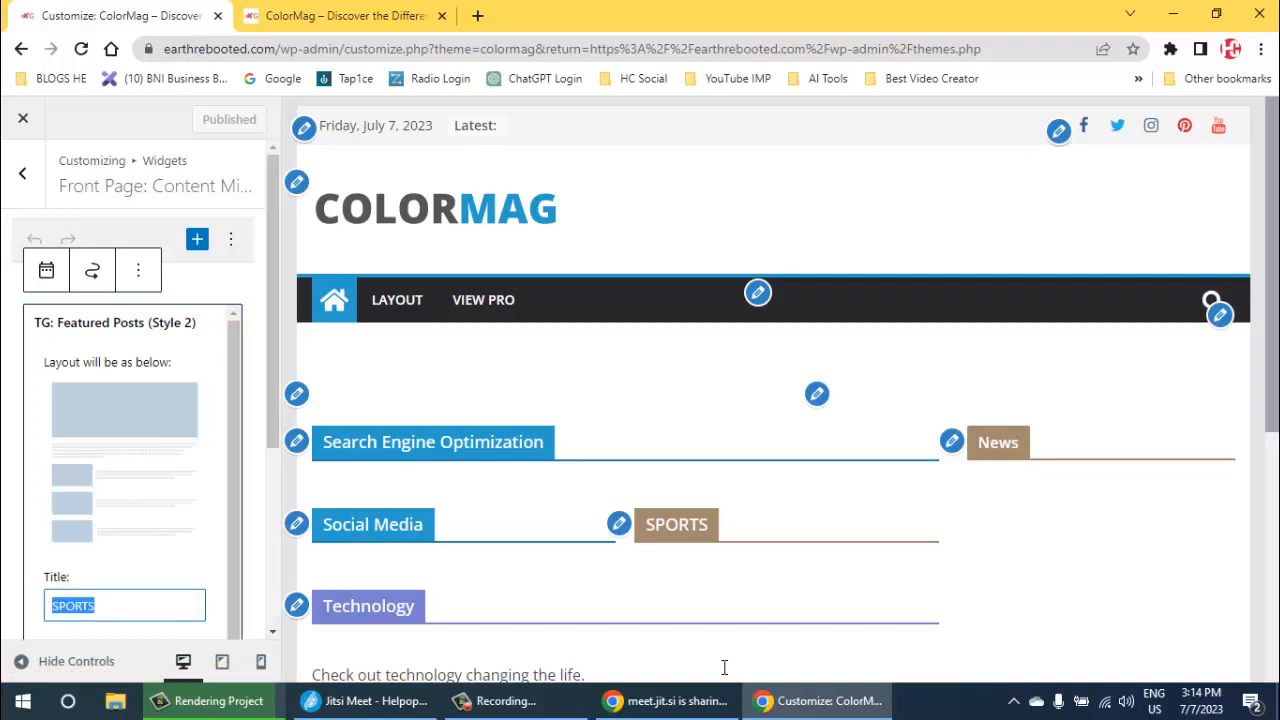
- Retitle the front page's SPORTS featured posts widget as "Artificial Intelligence" and publish the change
text(a)
key(BackSpace)
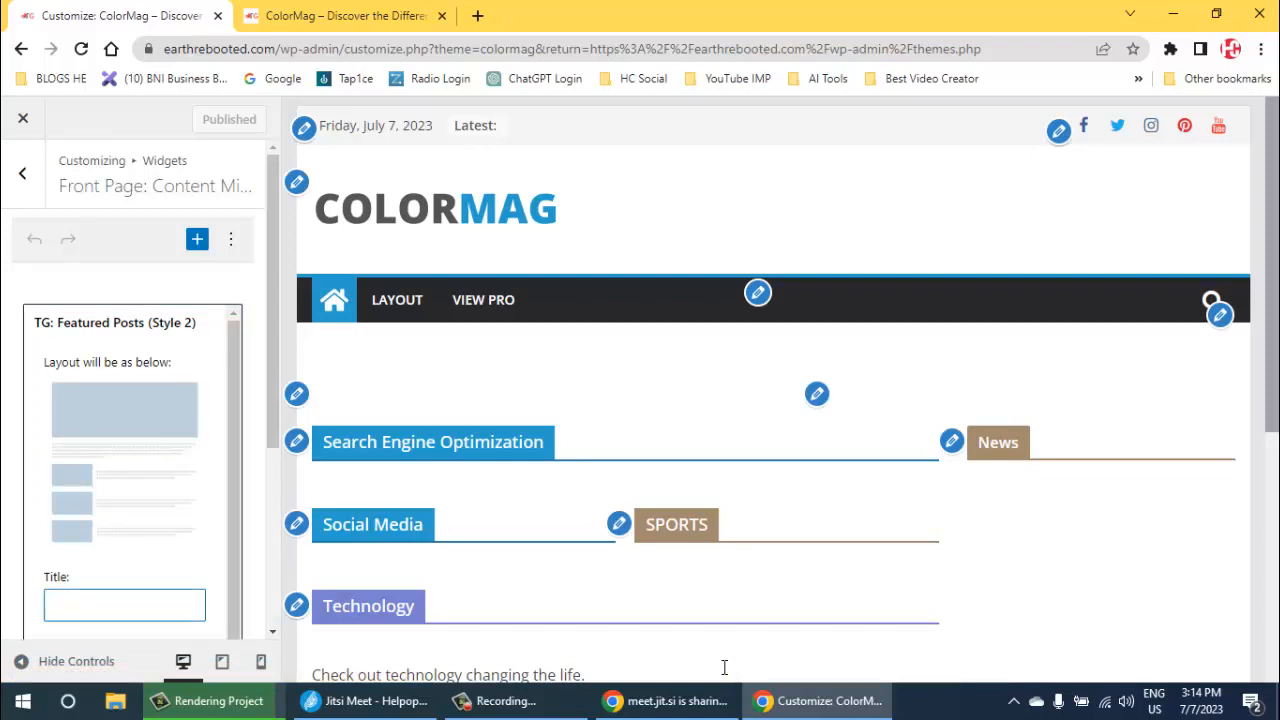
text(A)
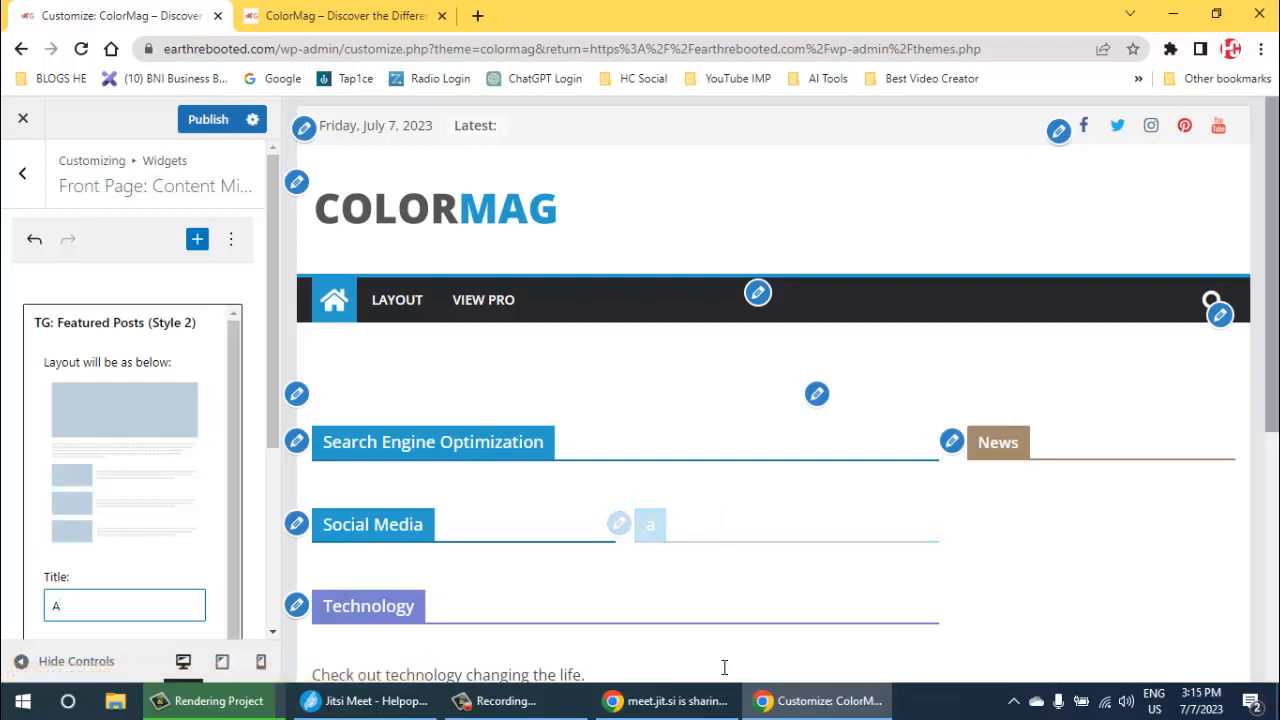
text(rtifi)
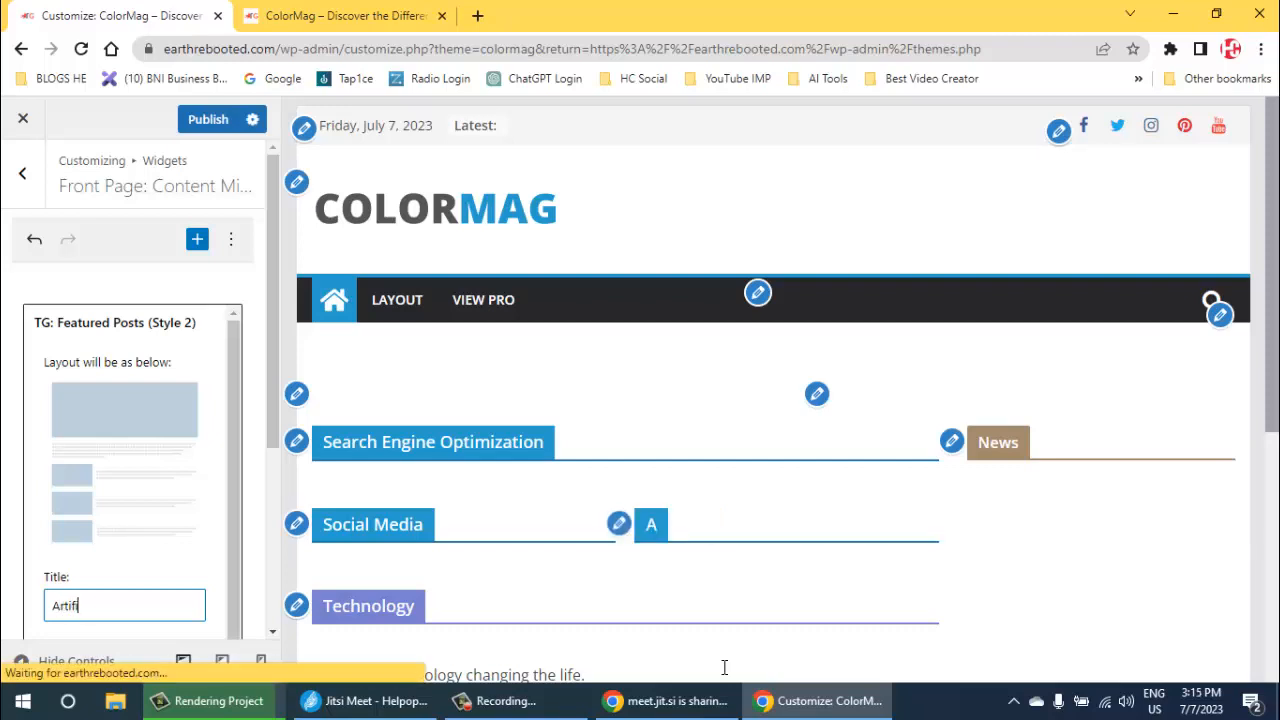
text(c)
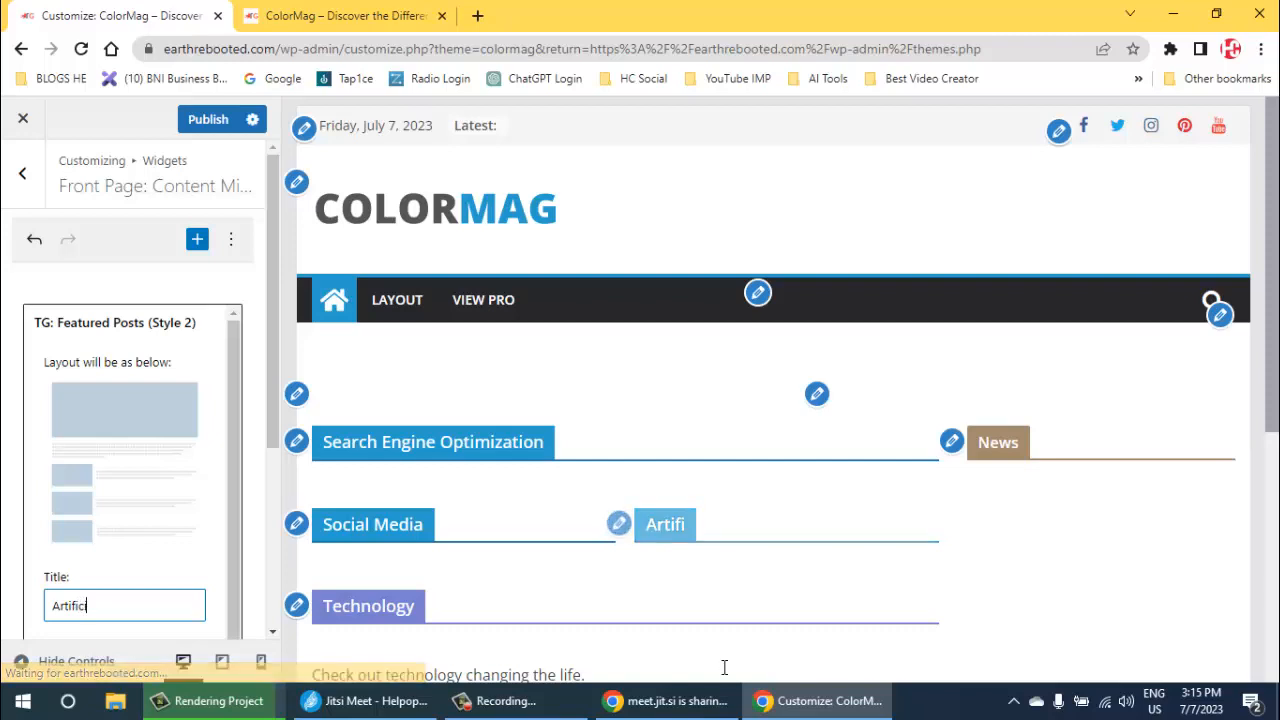
text(ial In)
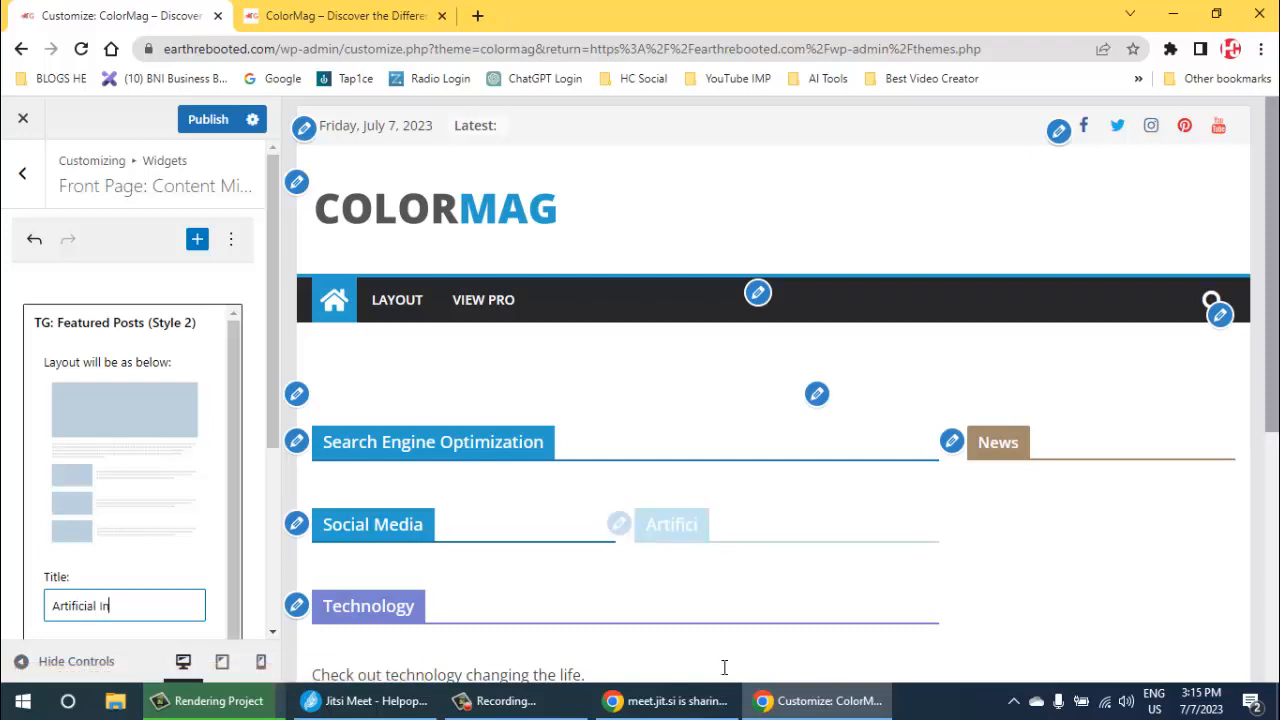
text(tellig)
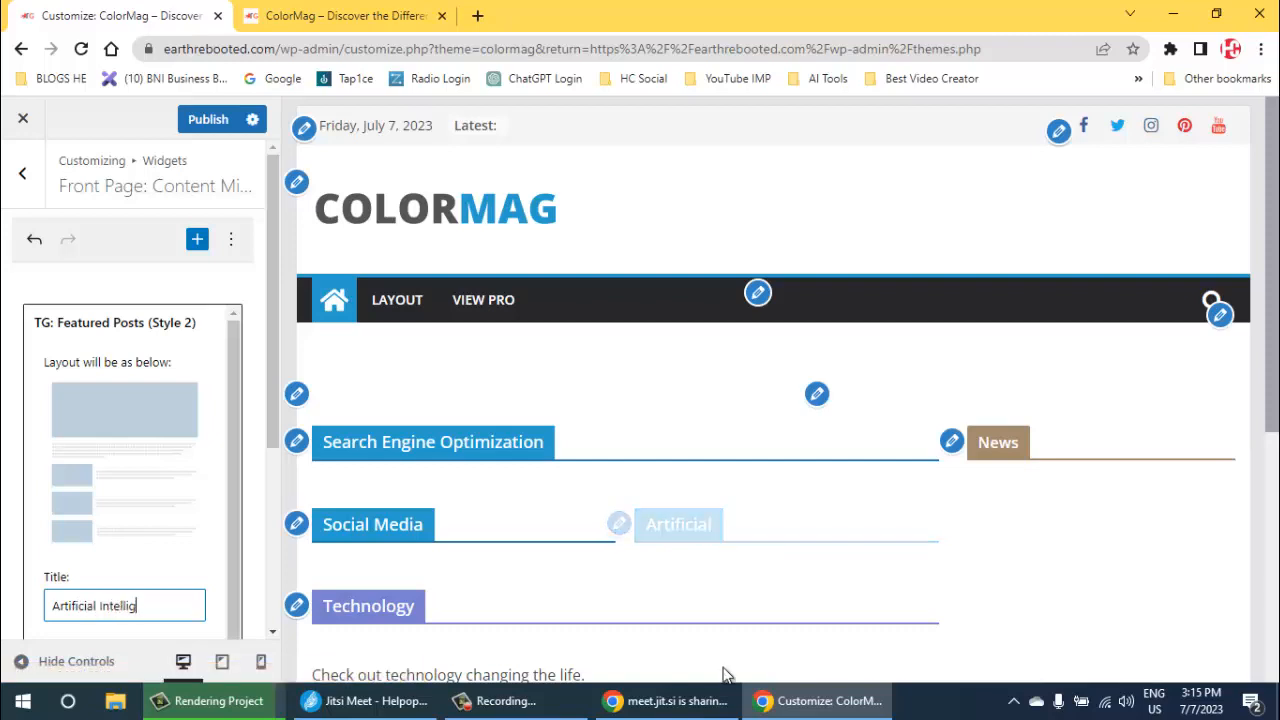
text(ence)
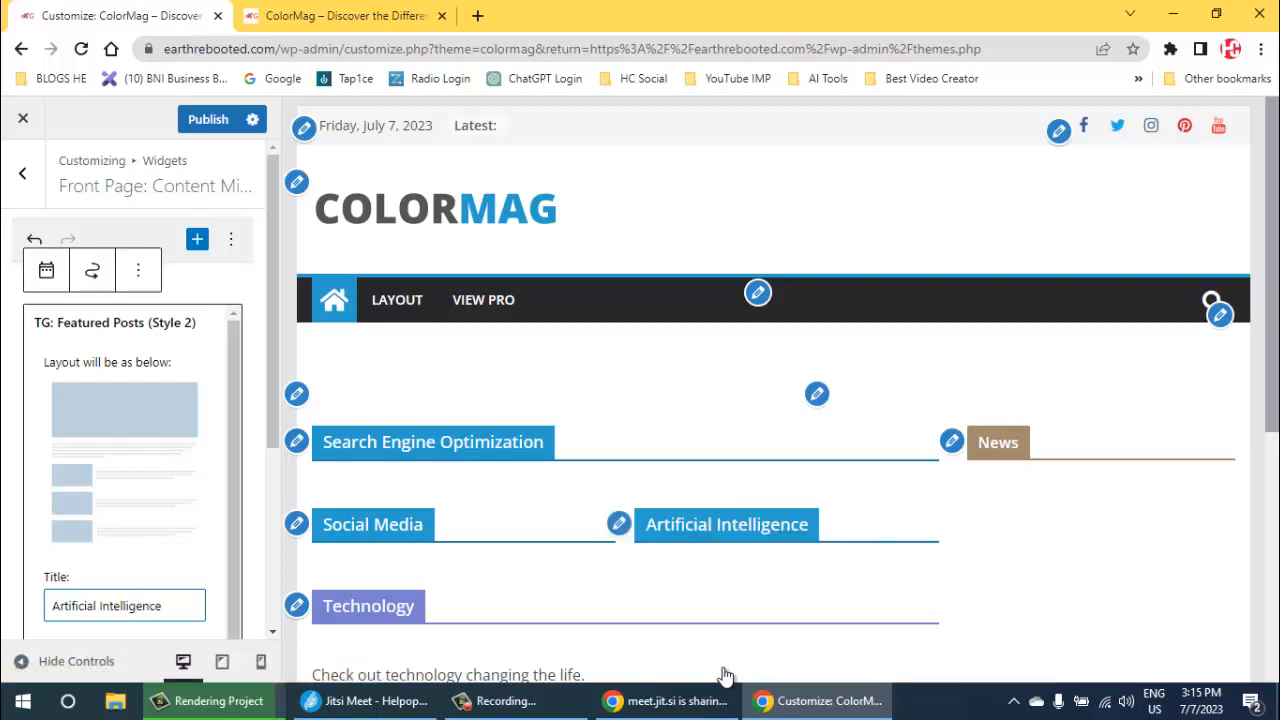
click(208, 119)
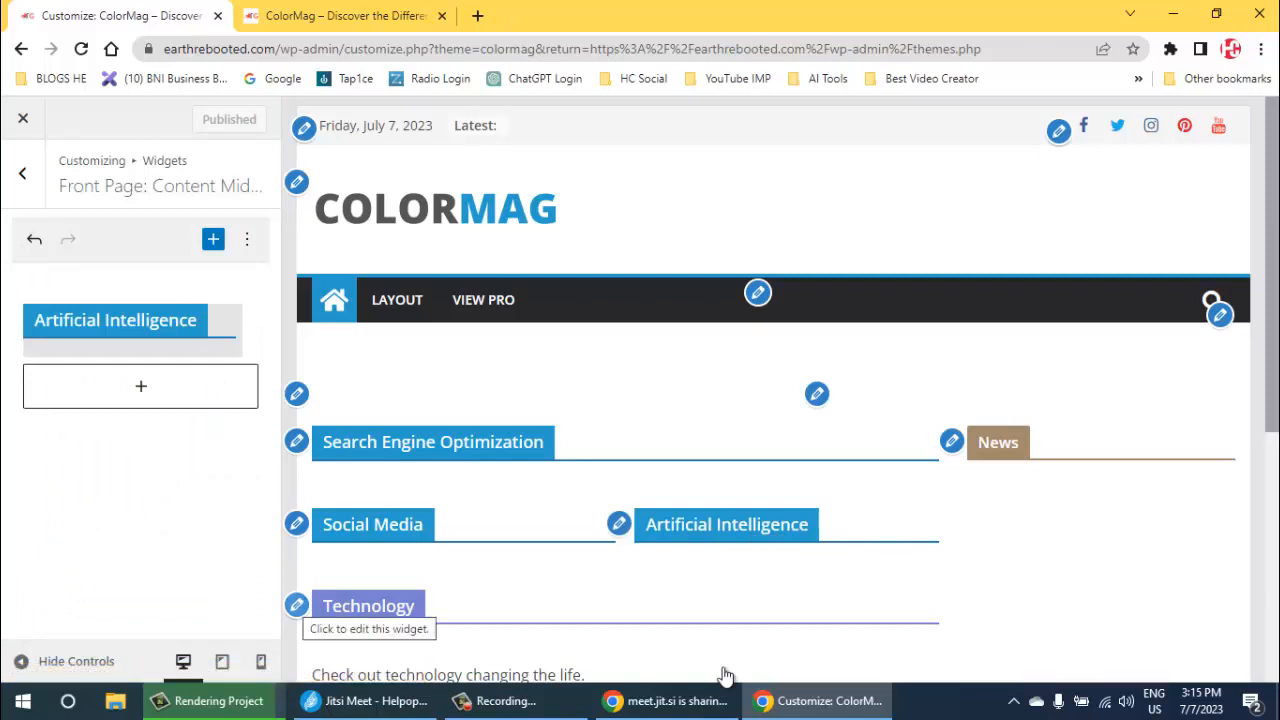
- Retitle the front page's Technology featured posts widget as "Content Marketing" and publish the change
scroll(726, 676, down, 2)
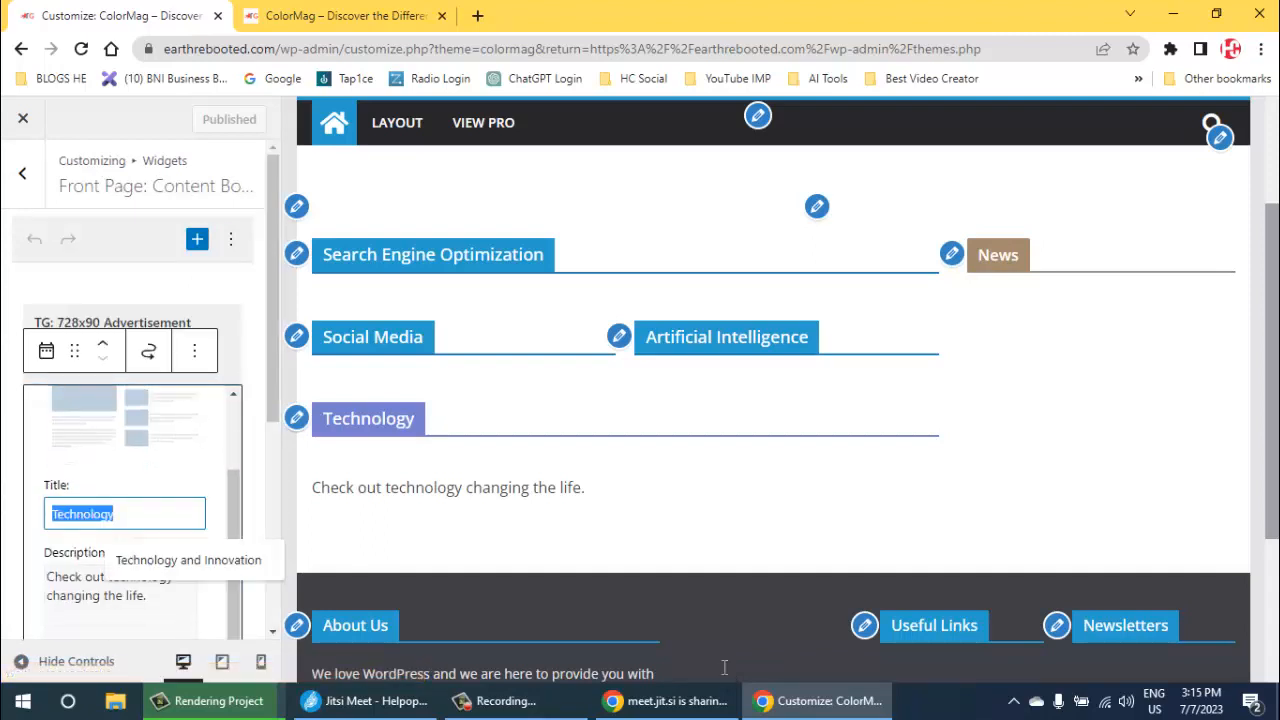
text(Content )
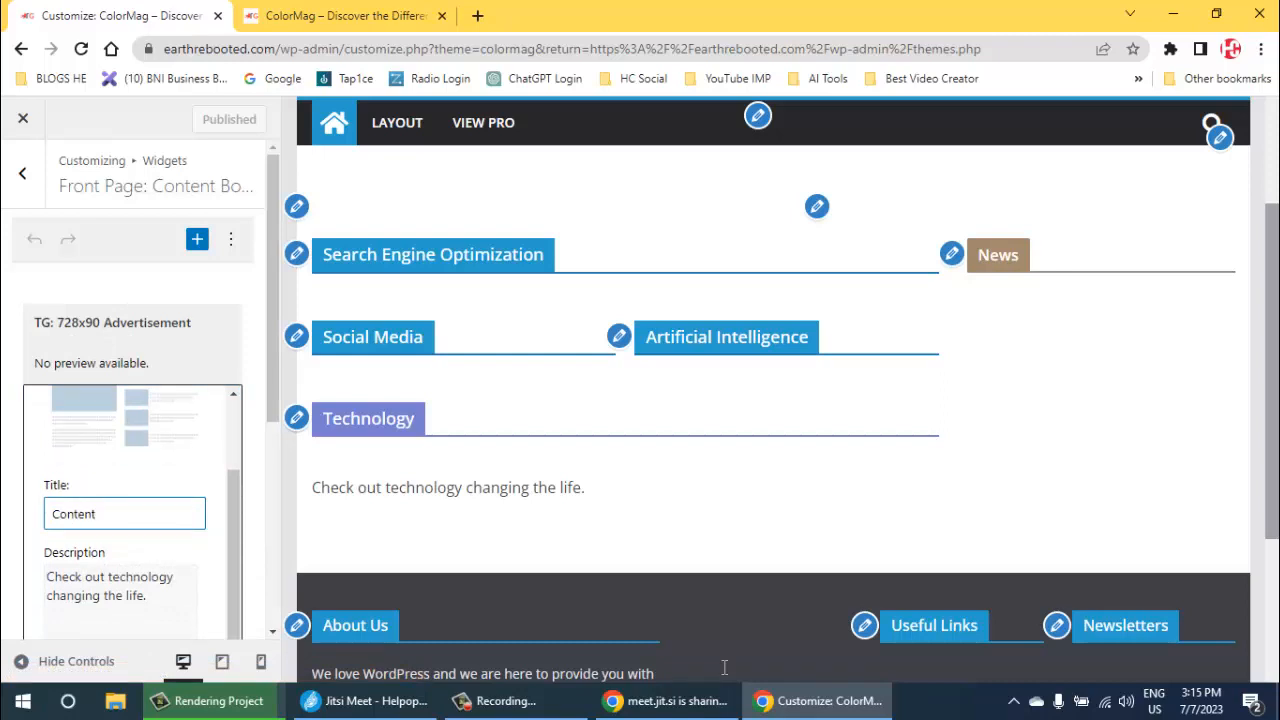
text(Marketing)
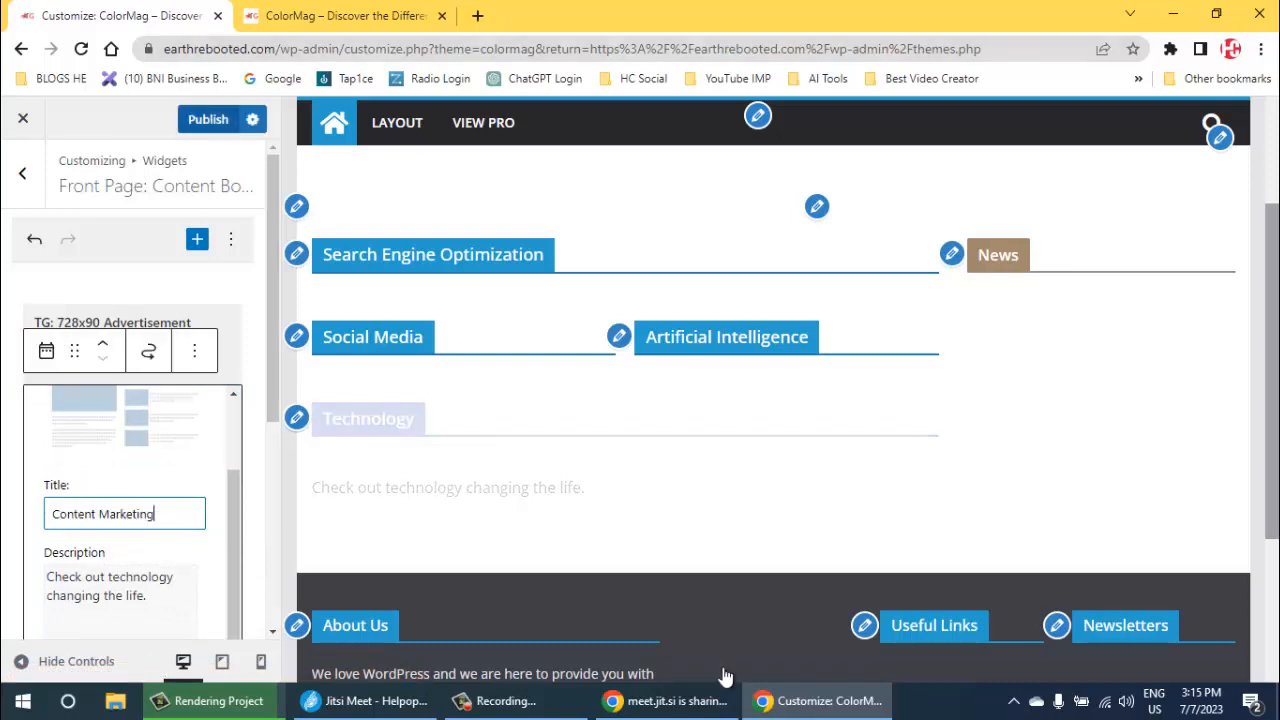
key(ctrl+s)
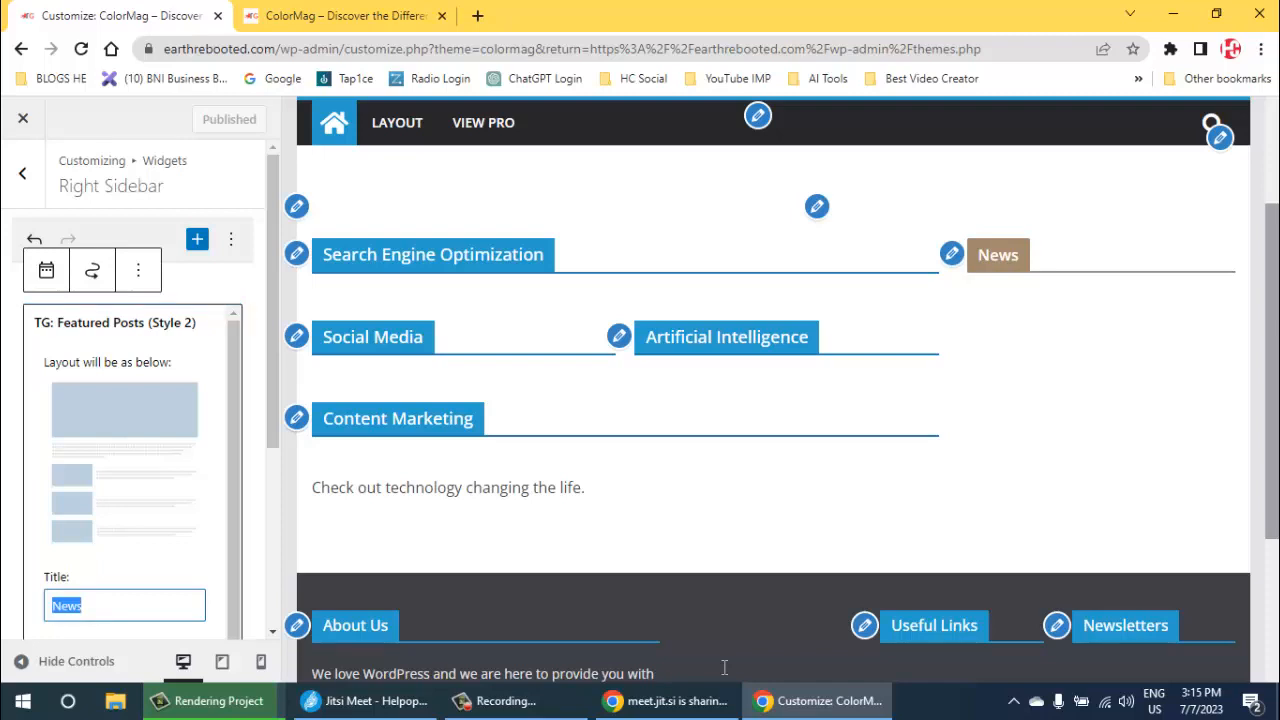
- Retitle the Right Sidebar's News featured posts widget as "Latest" and publish the change
text(Latest)
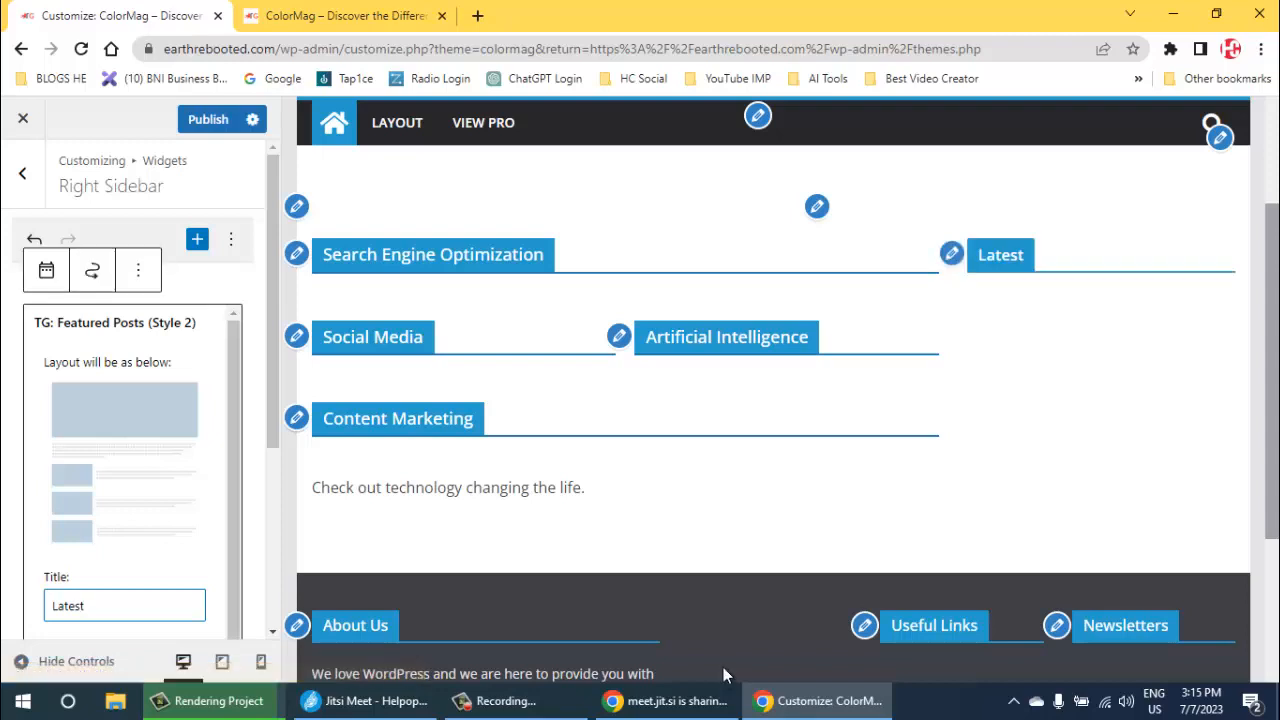
scroll(723, 667, down, 3)
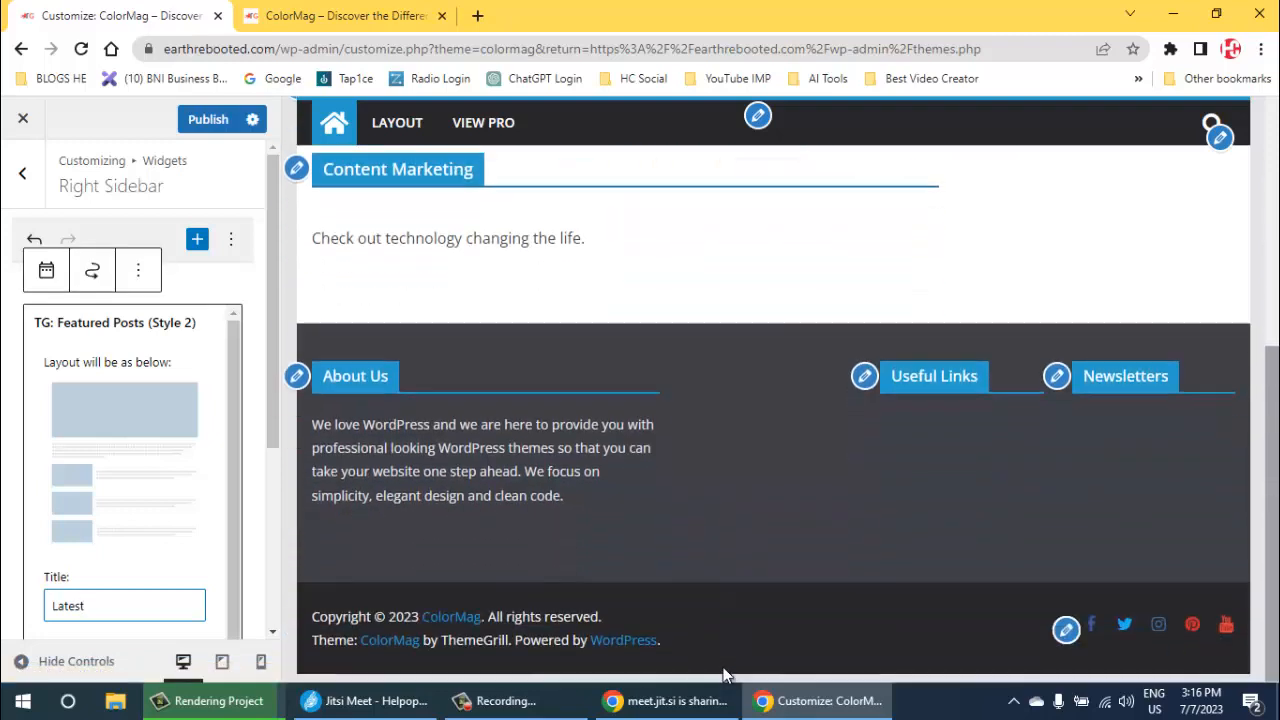
scroll(723, 667, up, 4)
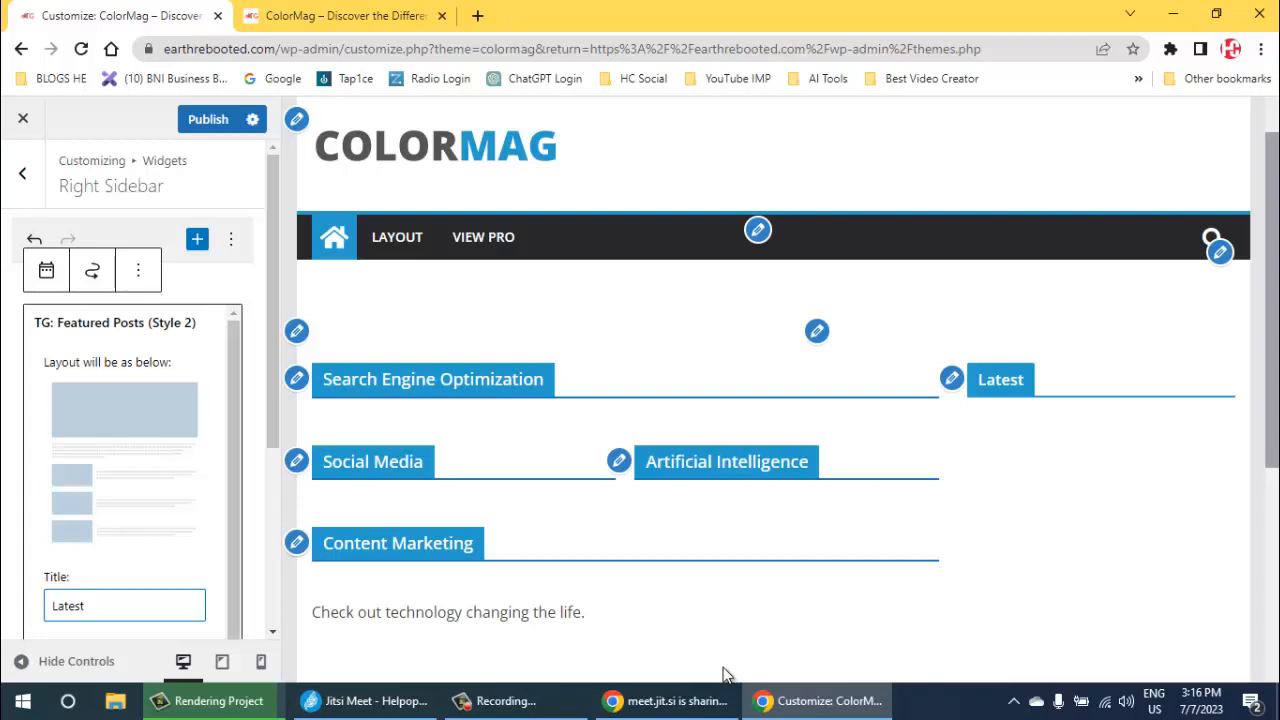
click(208, 119)
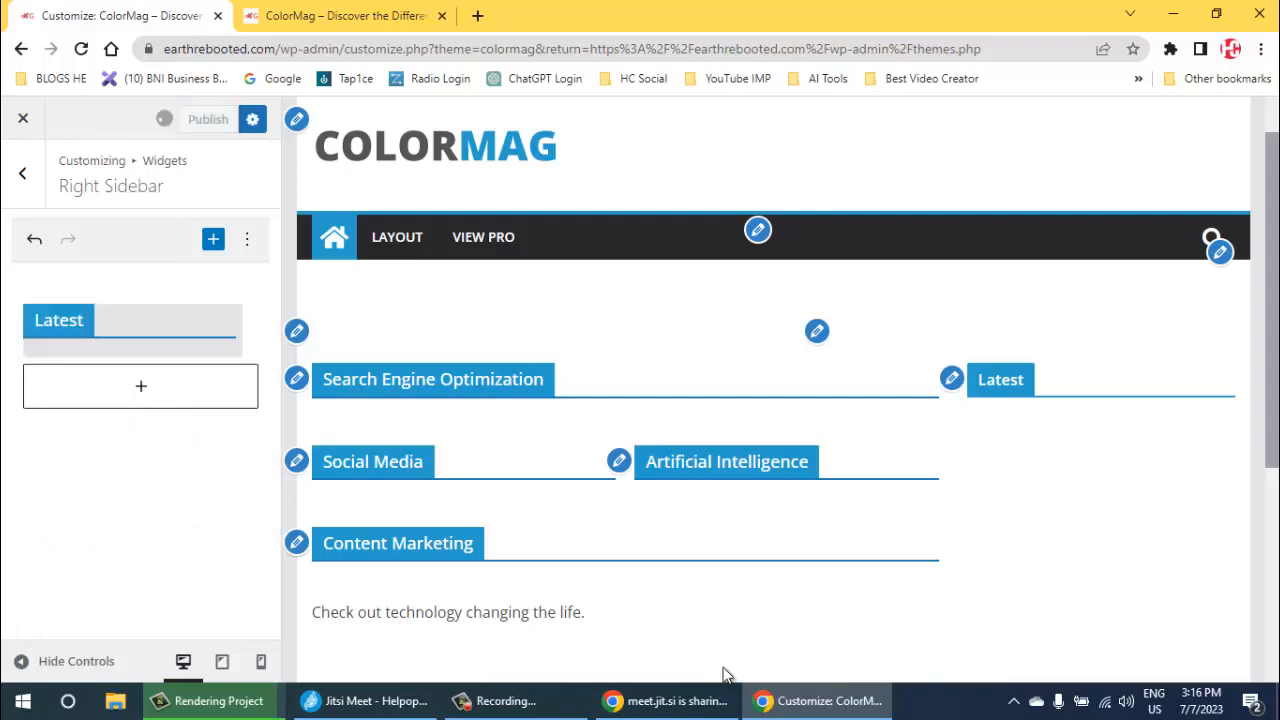
- Open the Primary menu for editing and remove its Layout custom link
scroll(726, 675, down, 4)
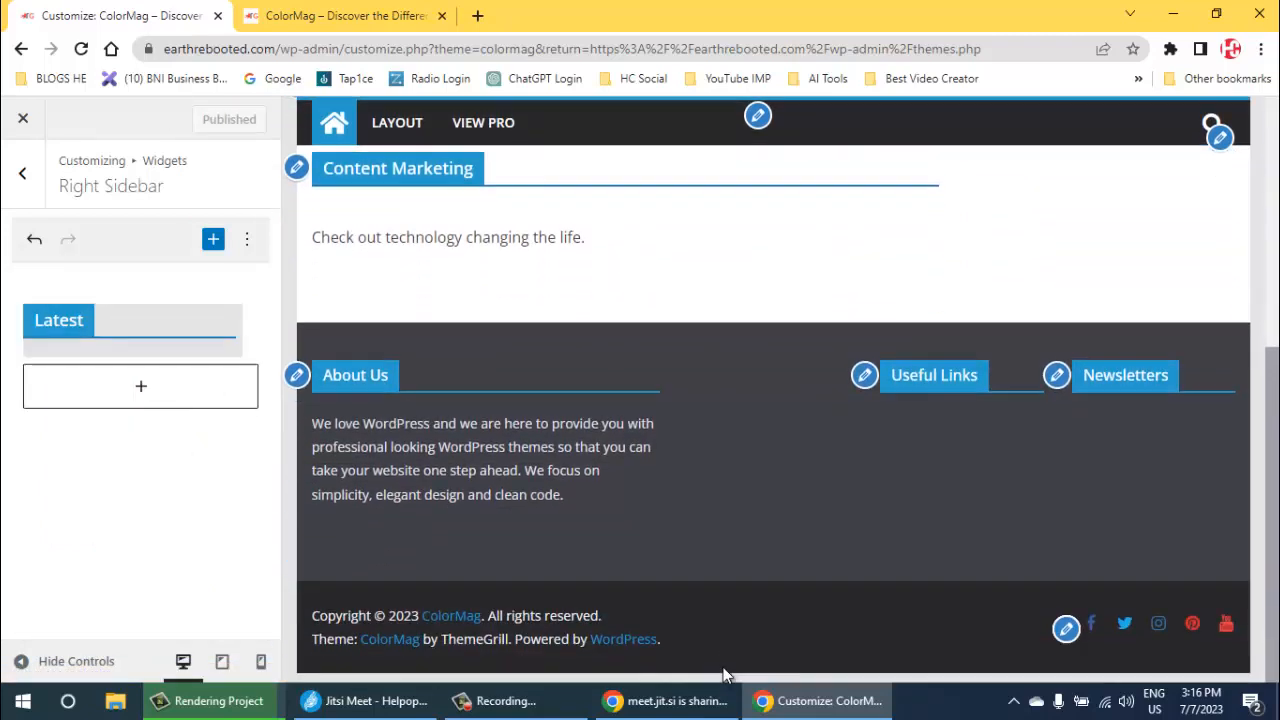
scroll(726, 675, up, 5)
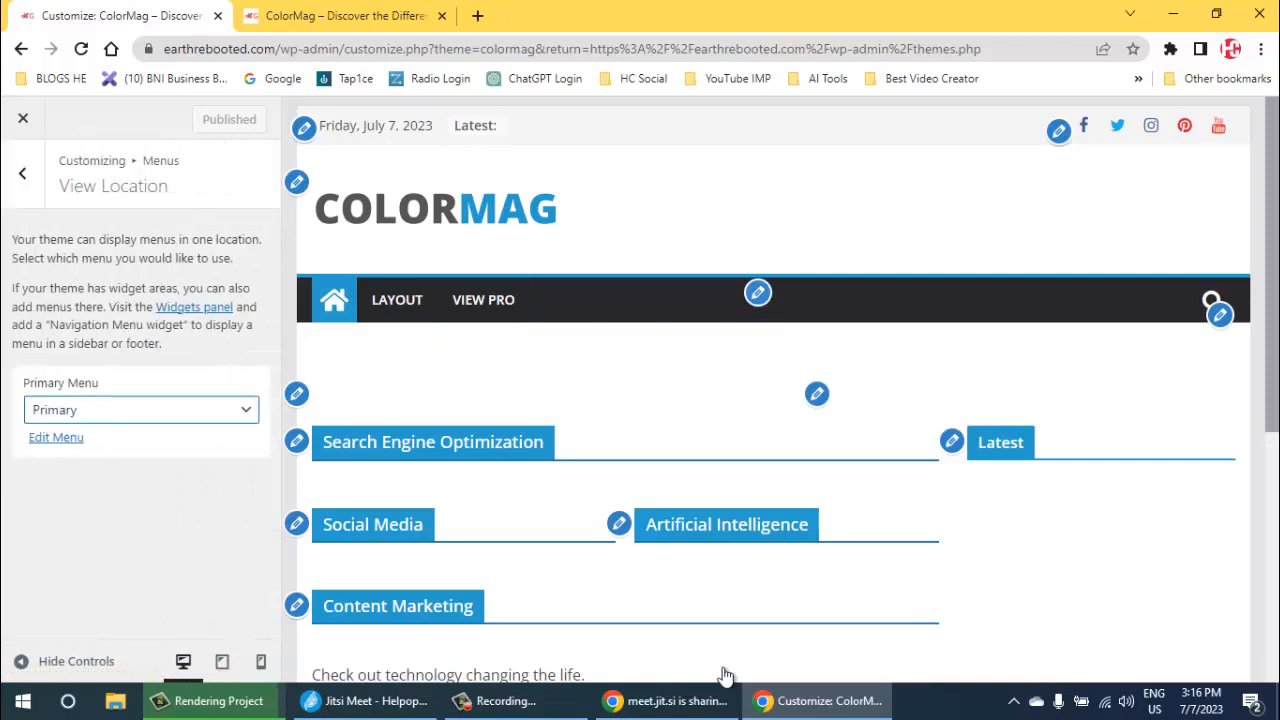
key(Tab)
key(Return)
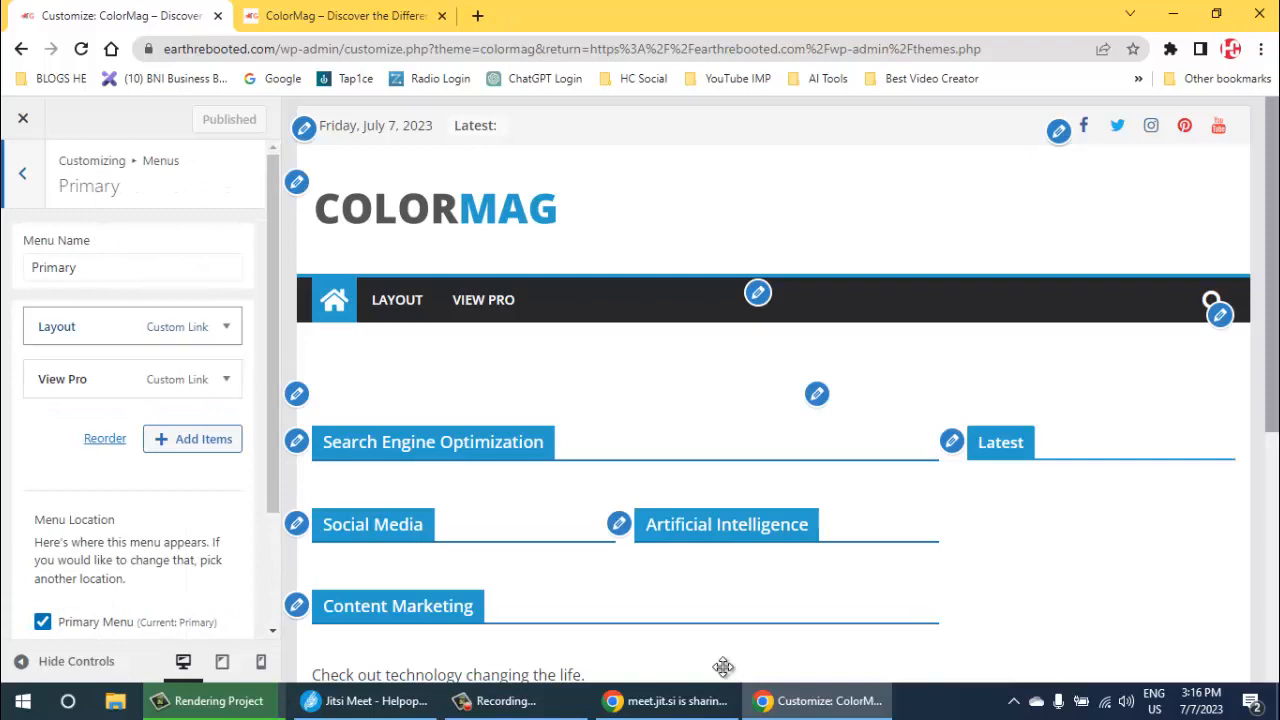
key(Tab)
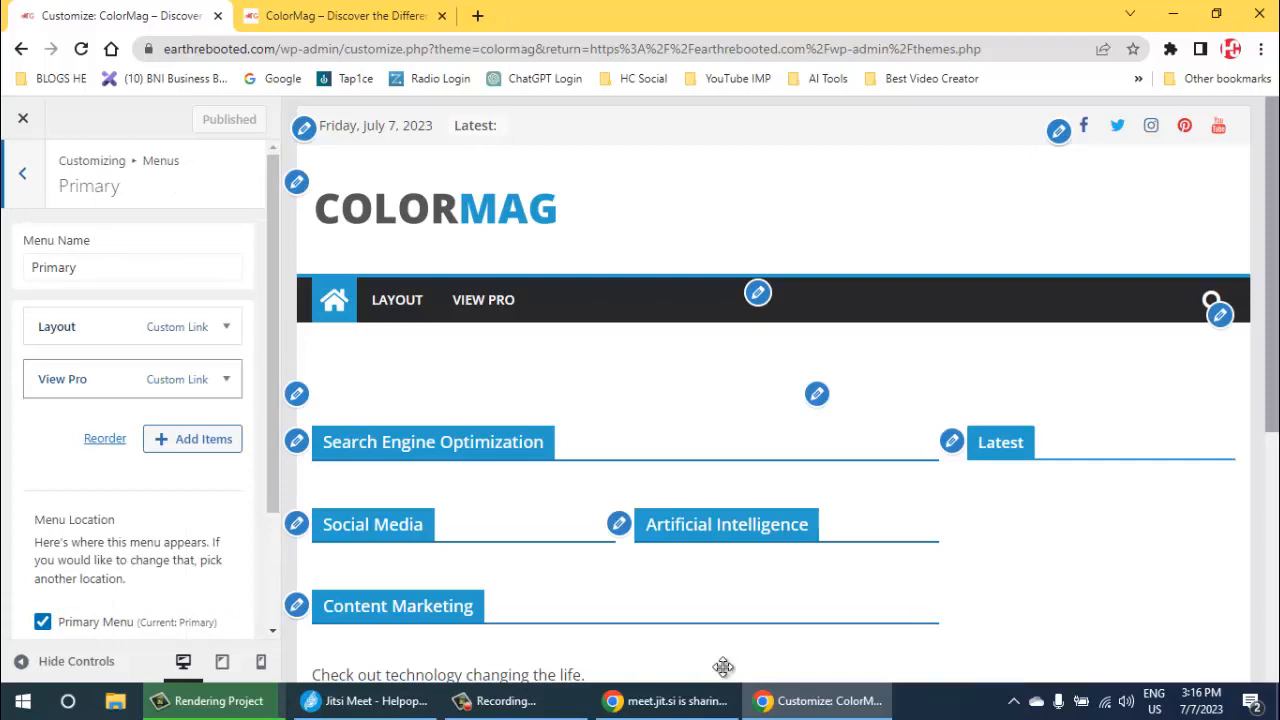
key(shift+Tab)
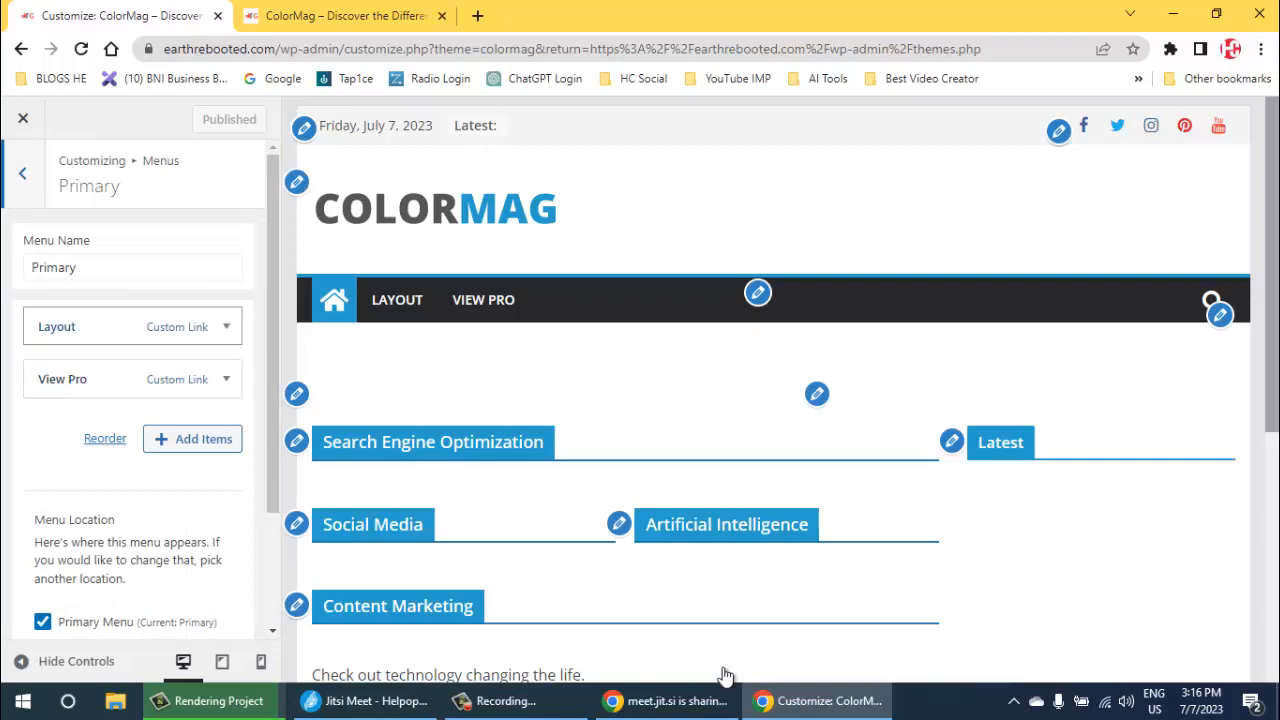
key(Return)
key(Tab)
key(Return)
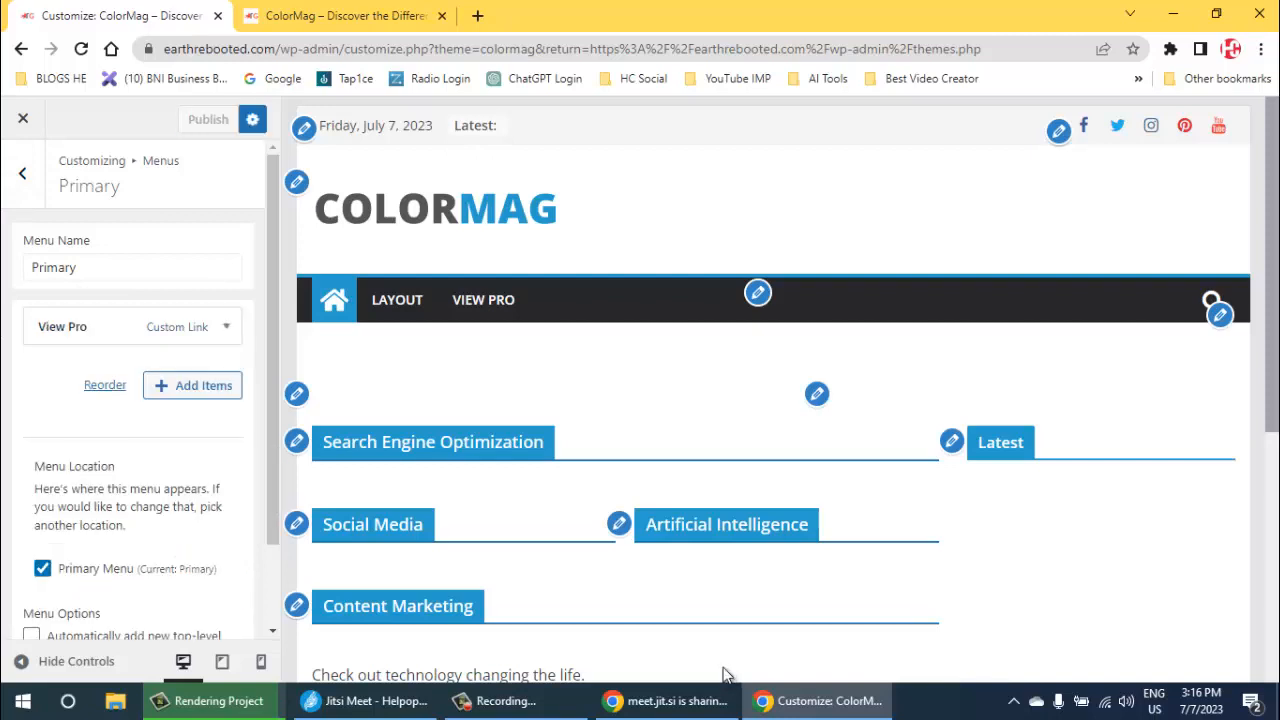
- Remove the View Pro custom link from the Primary menu and publish the change
key(Return)
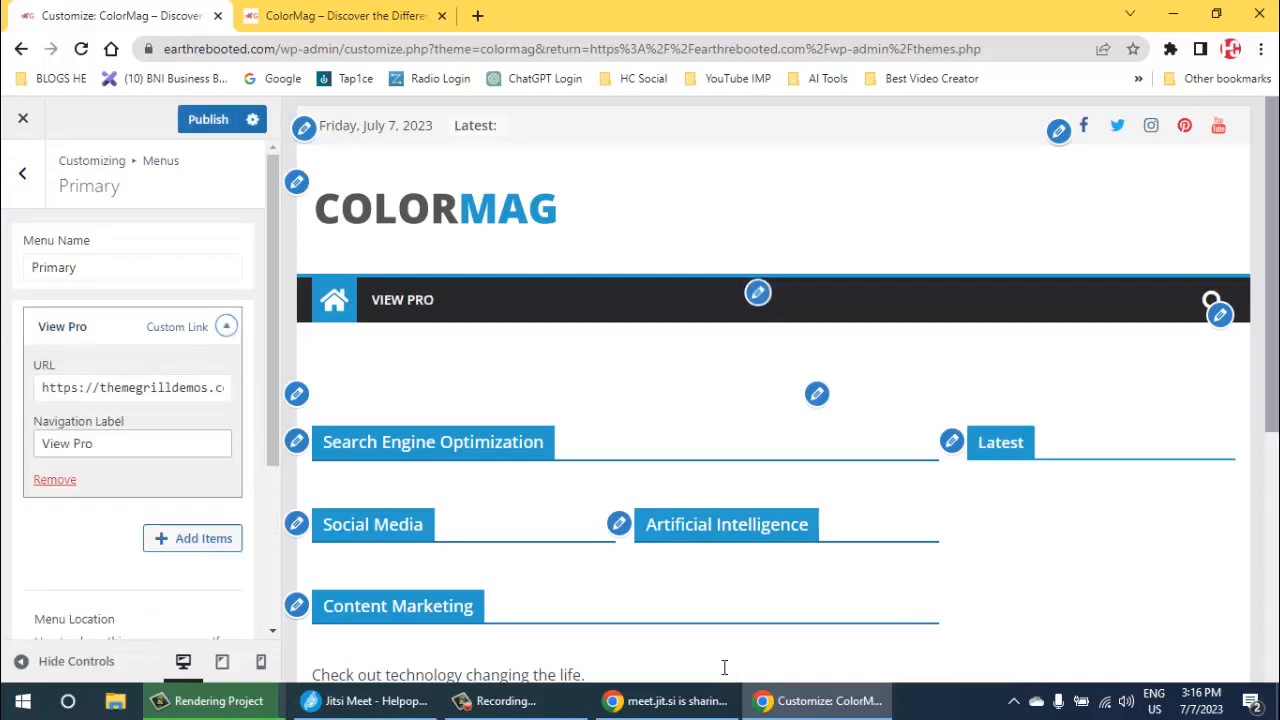
key(Tab)
key(Tab)
key(Tab)
key(Return)
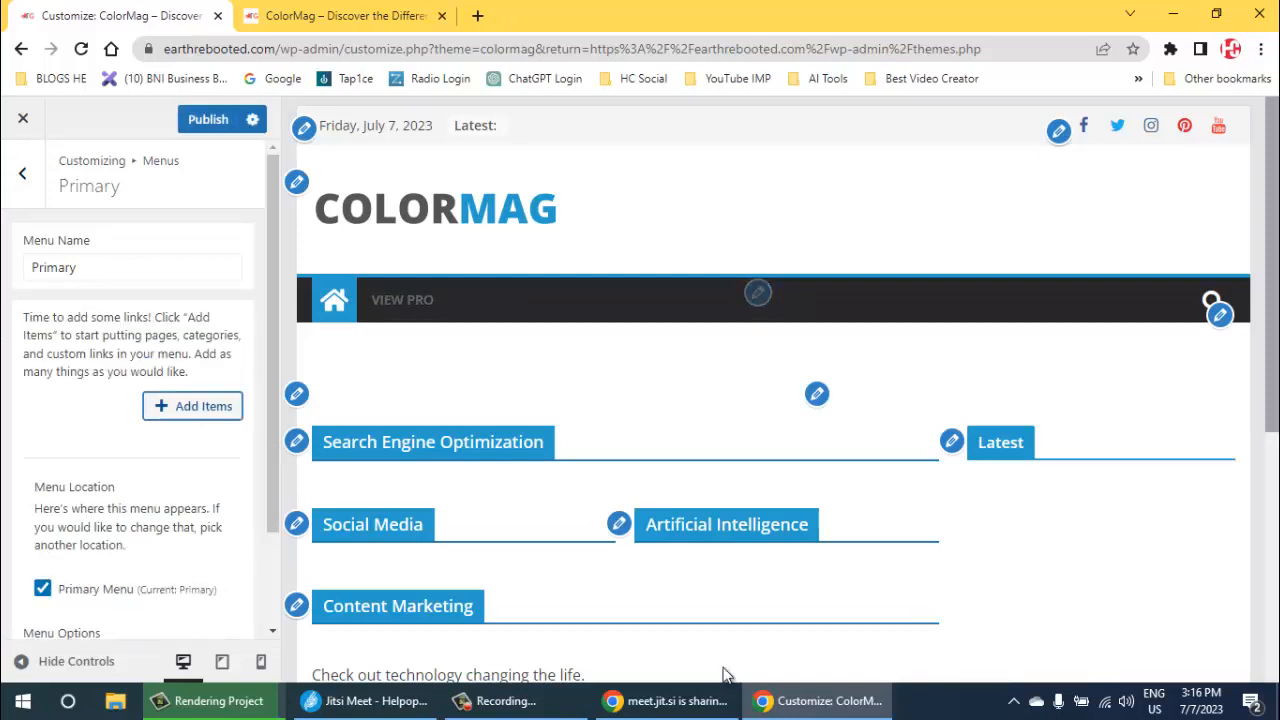
key(Return)
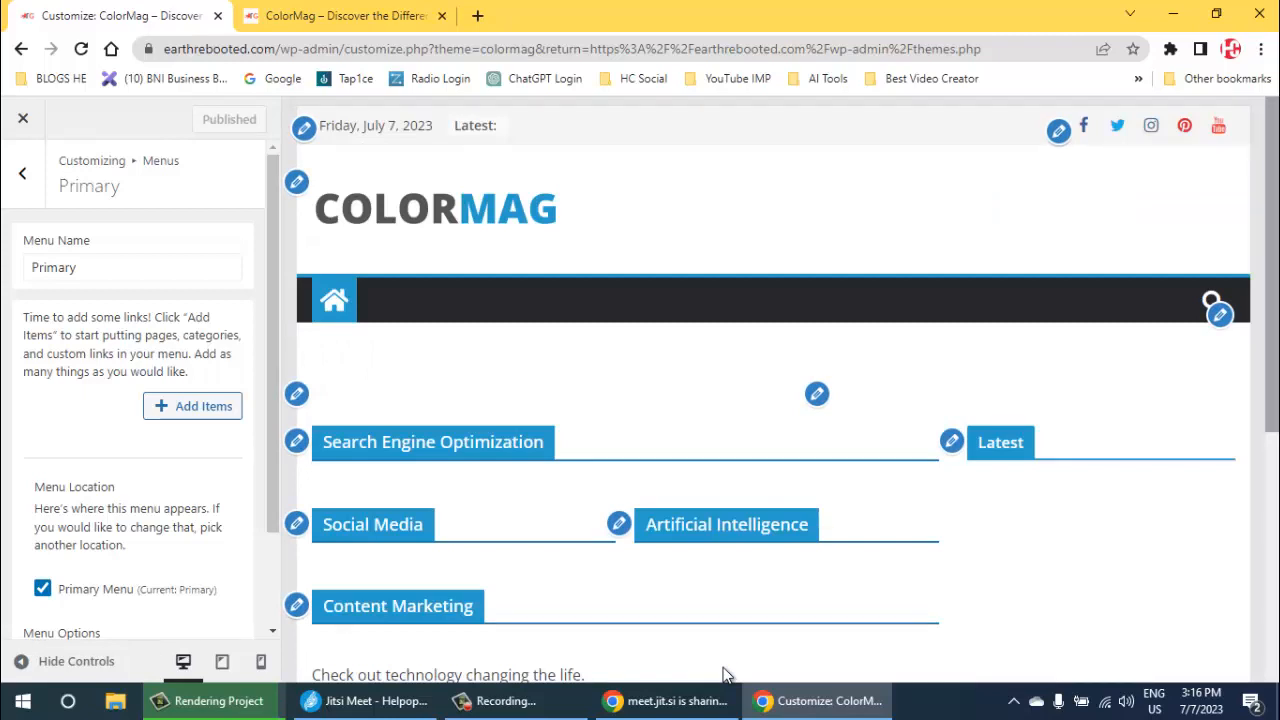
scroll(725, 675, down, 5)
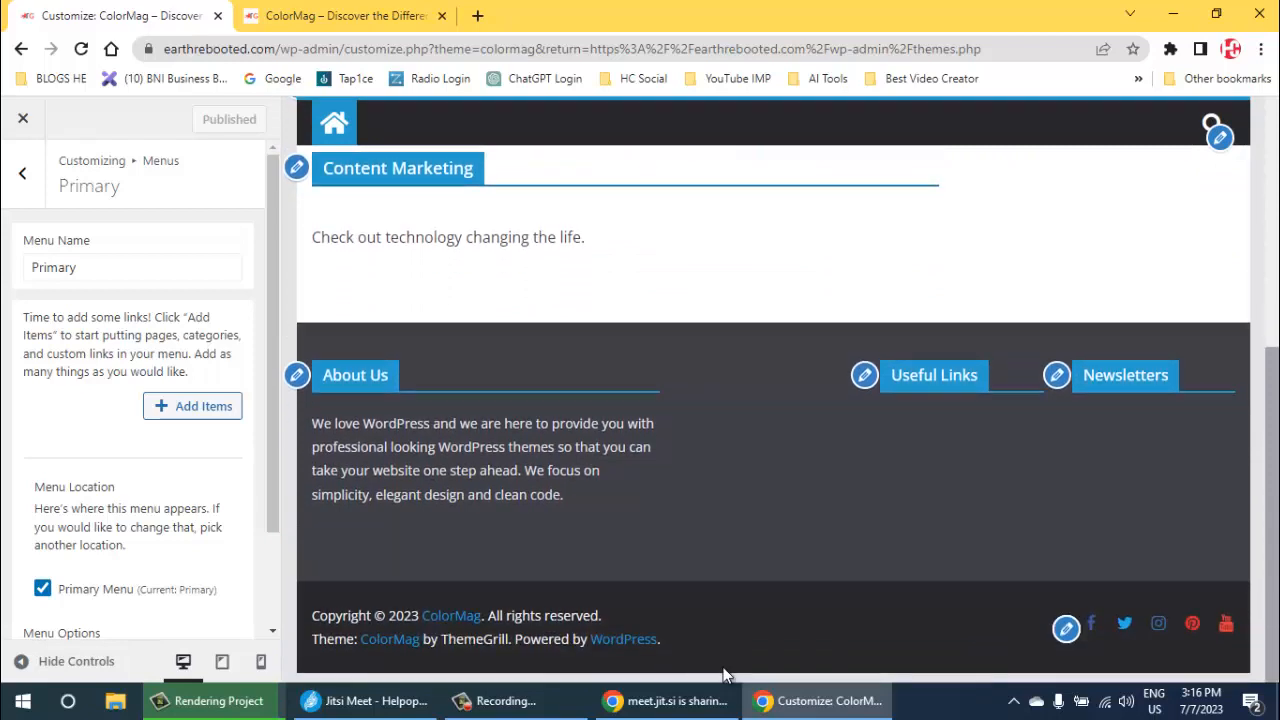
scroll(725, 675, up, 5)
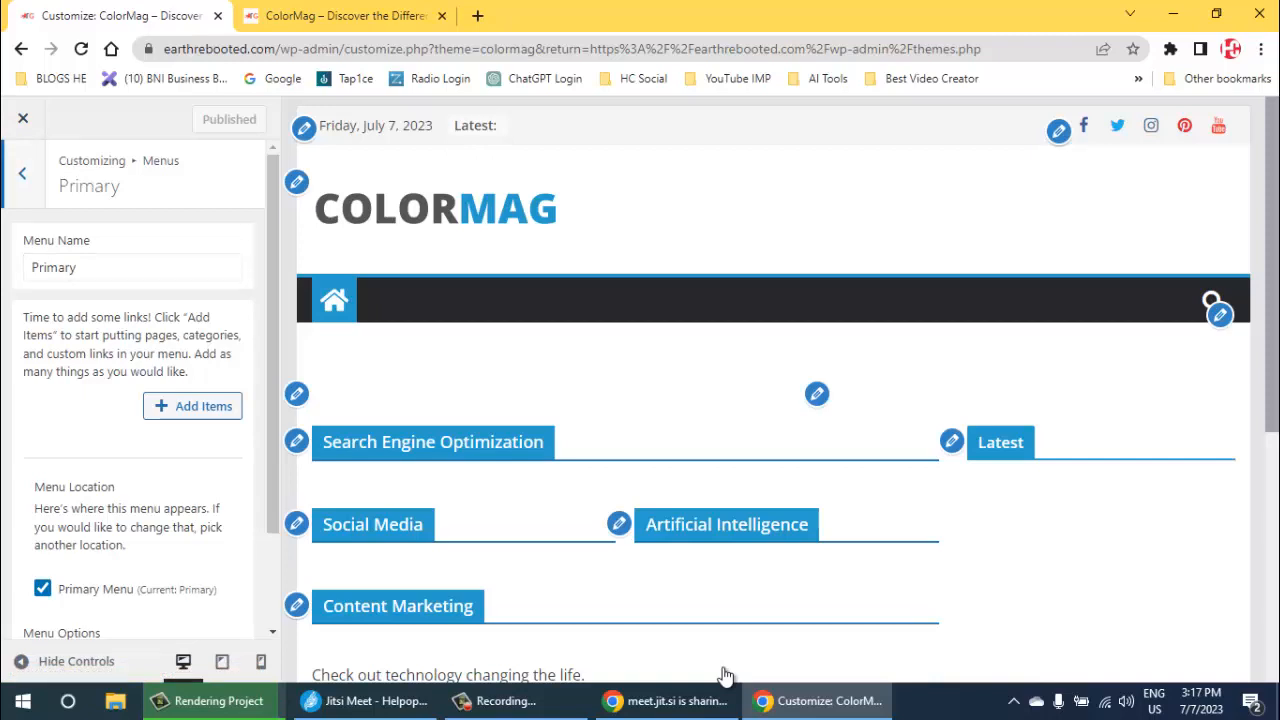
- Close the Customizer and open the list of all pages in the WordPress admin
click(22, 173)
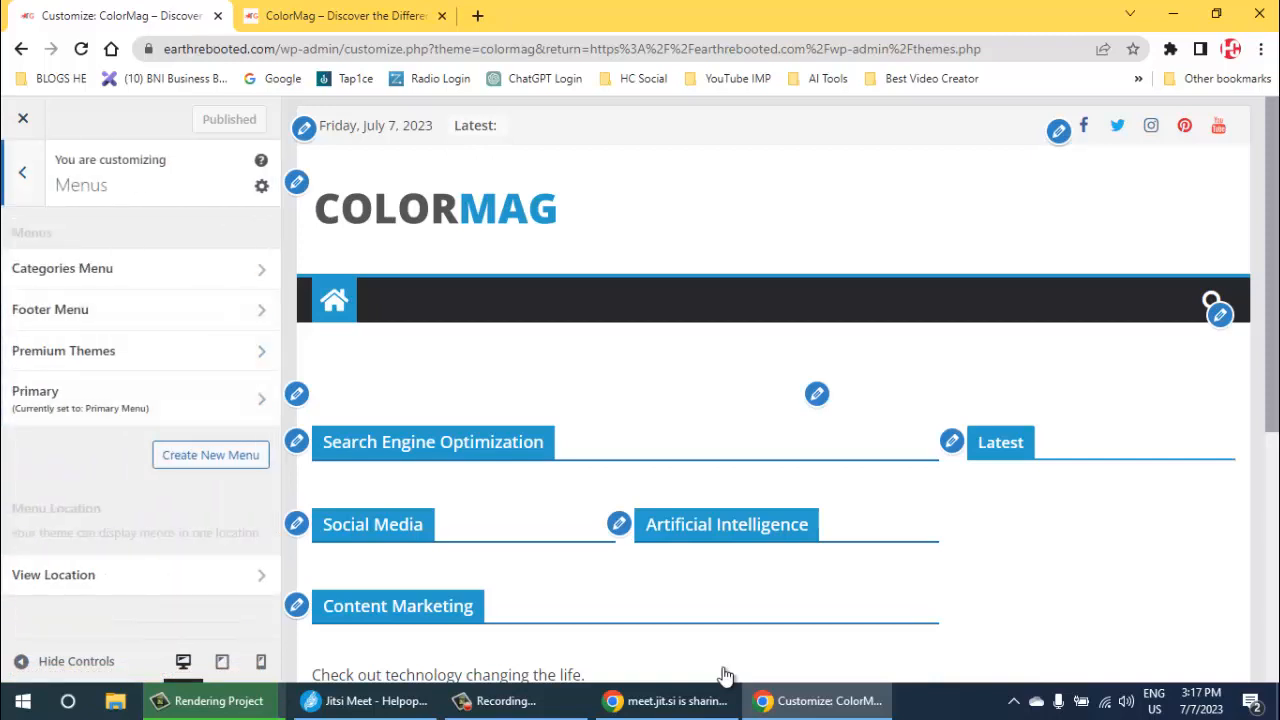
click(22, 173)
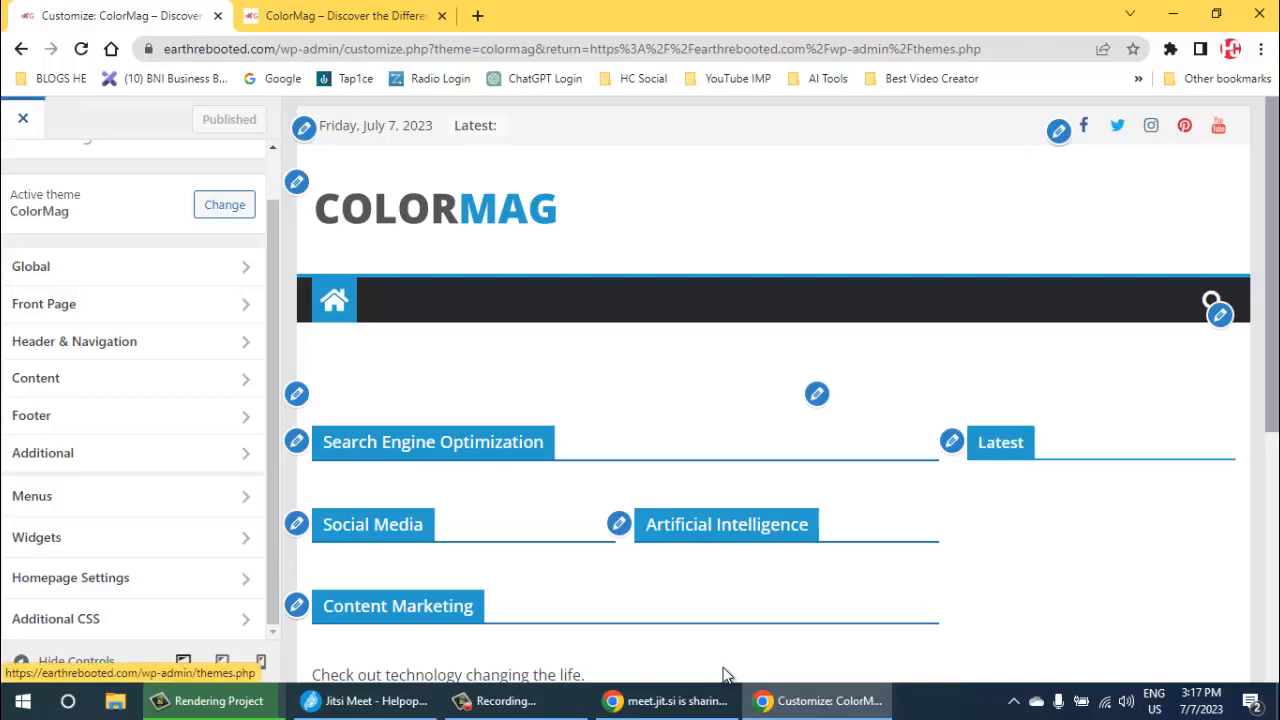
click(23, 118)
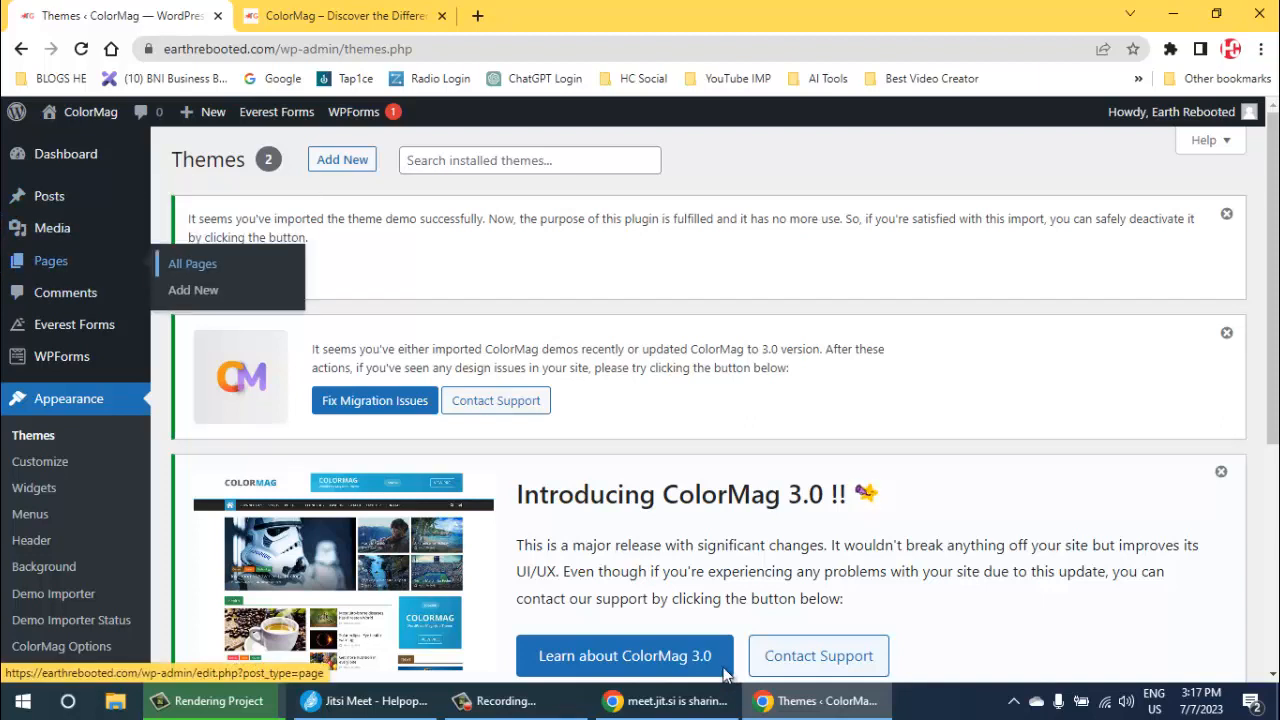
click(192, 263)
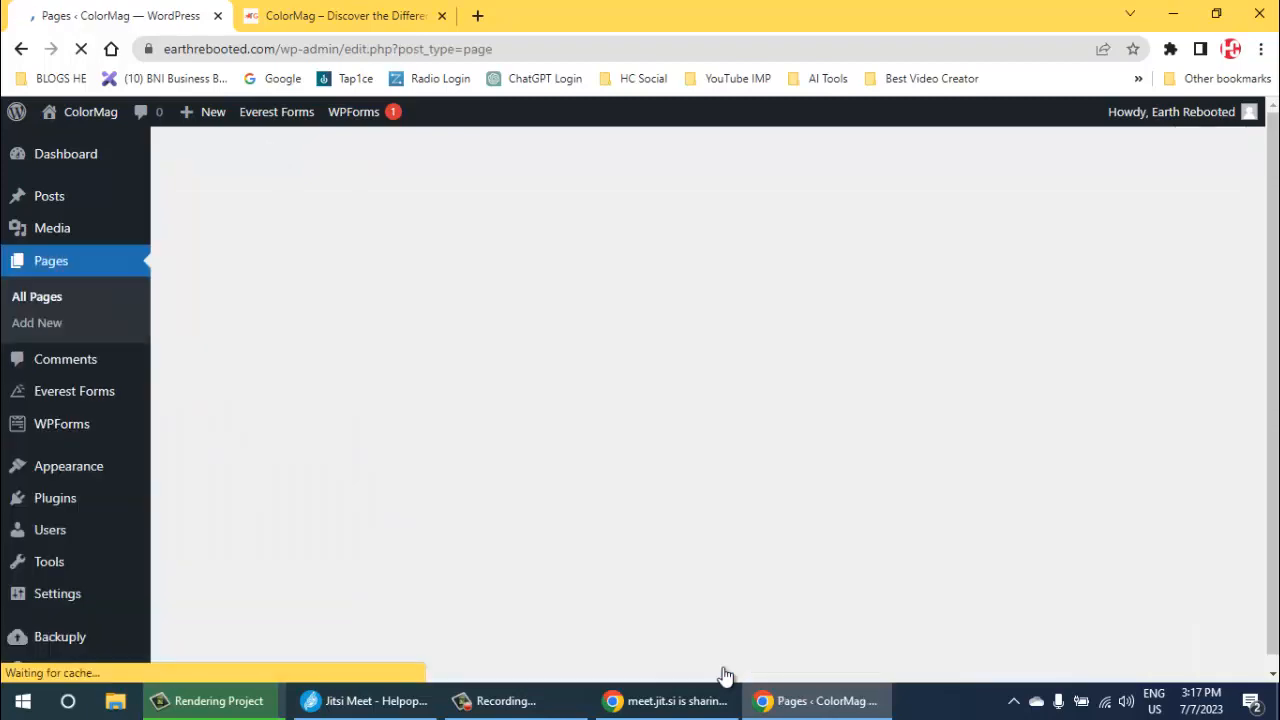
scroll(726, 676, down, 4)
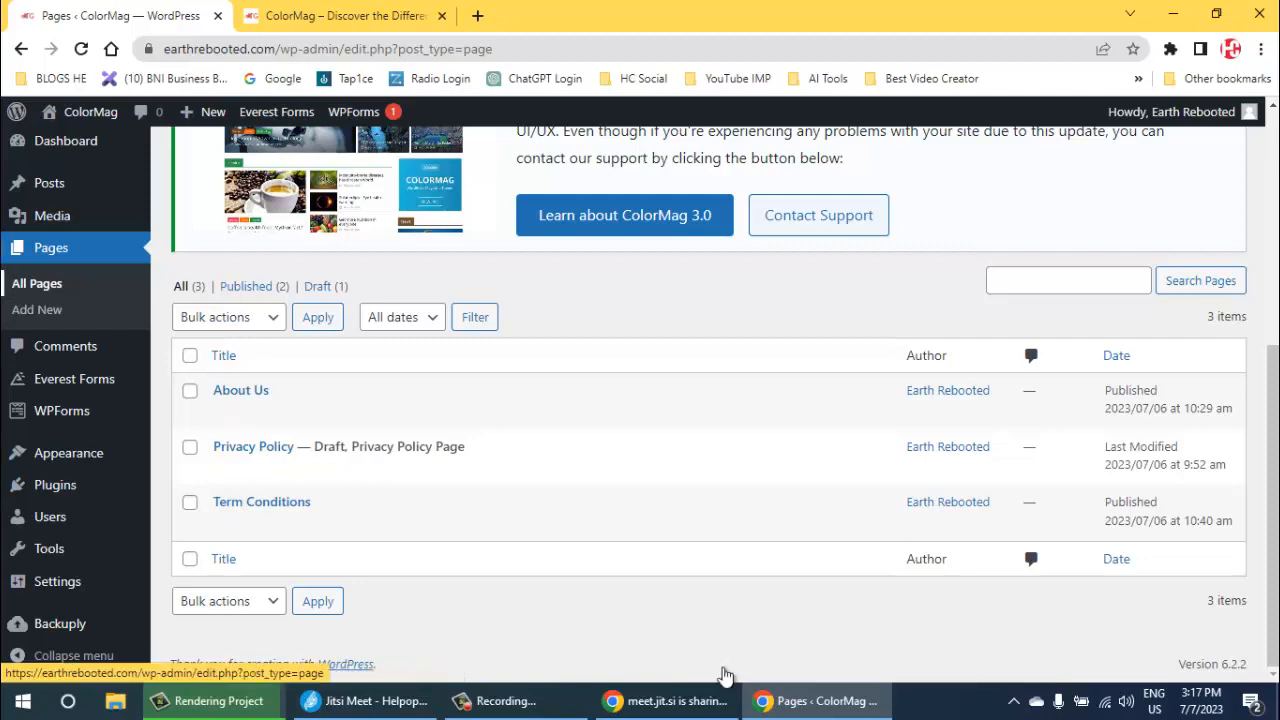
scroll(725, 675, up, 5)
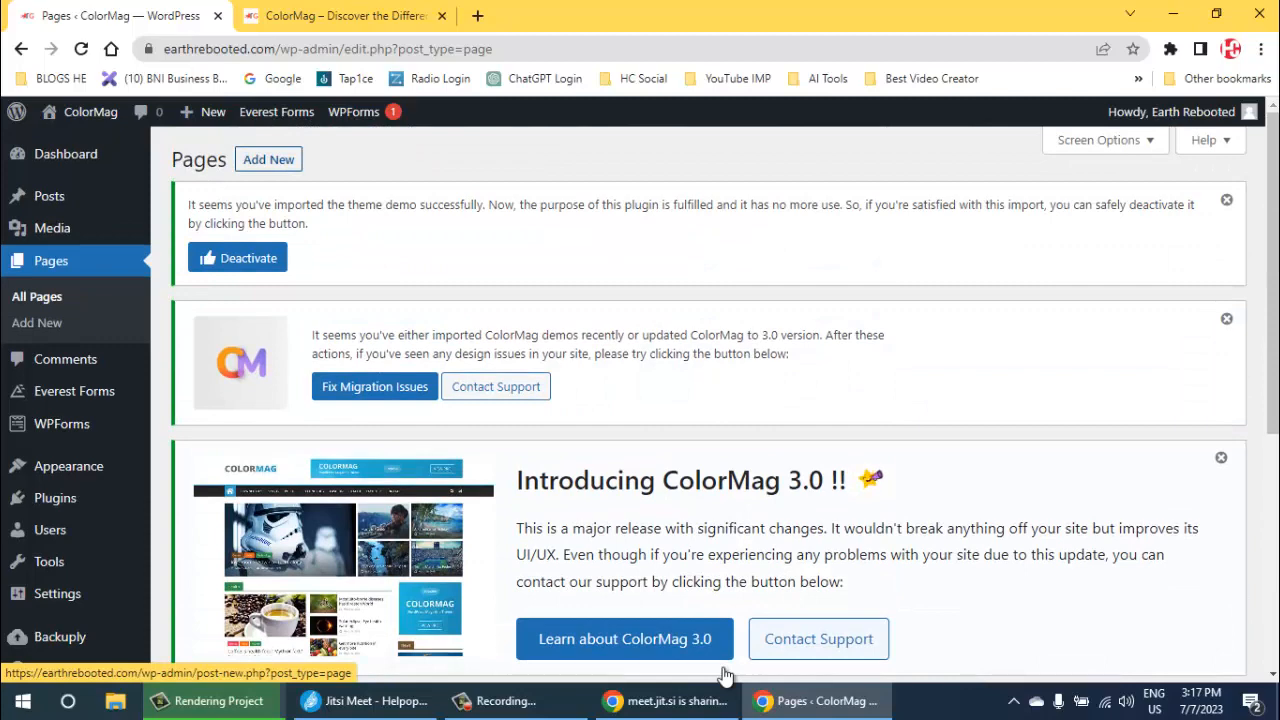
- Open the new-page editor and dismiss the ColorMag and demo importer notices
key(Return)
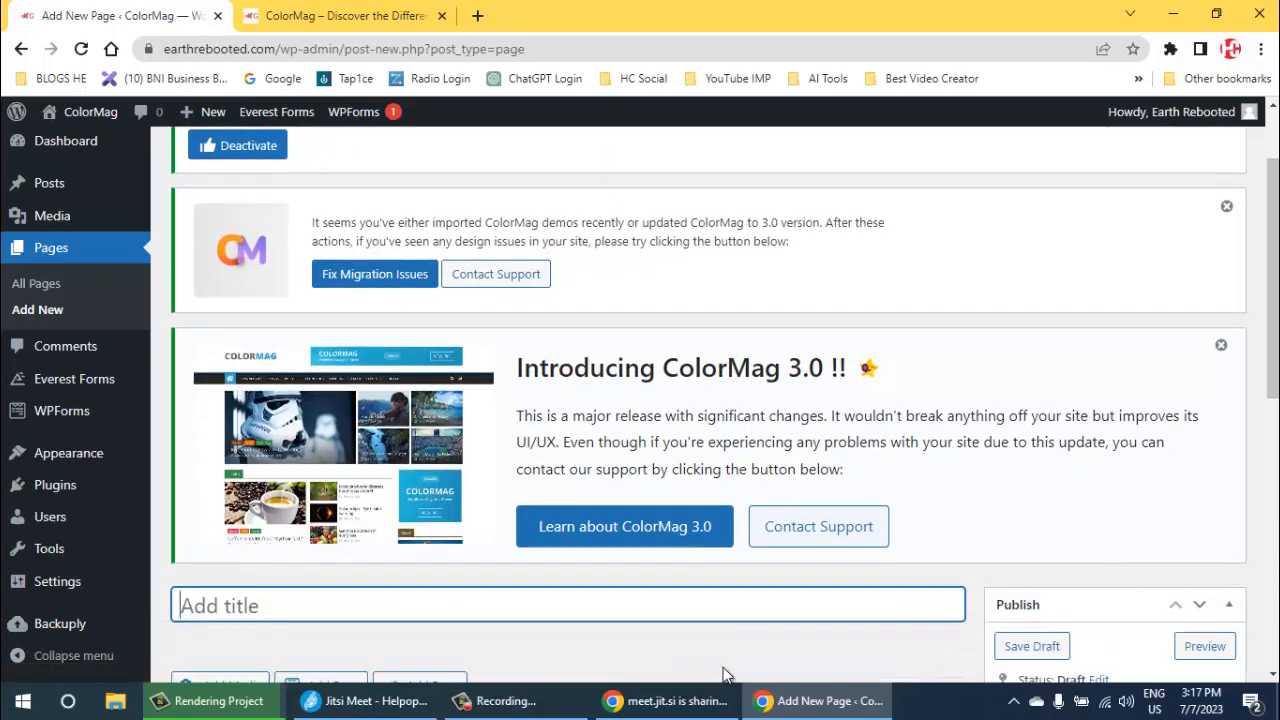
key(shift+Tab)
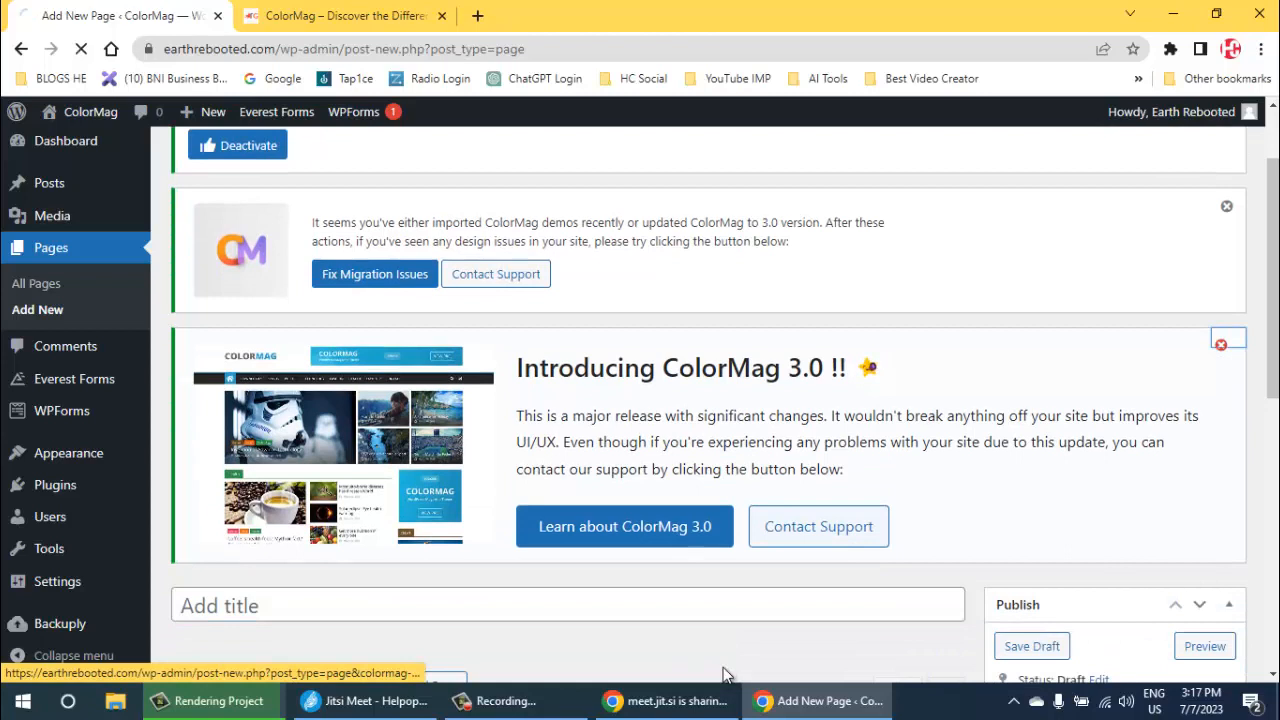
key(Return)
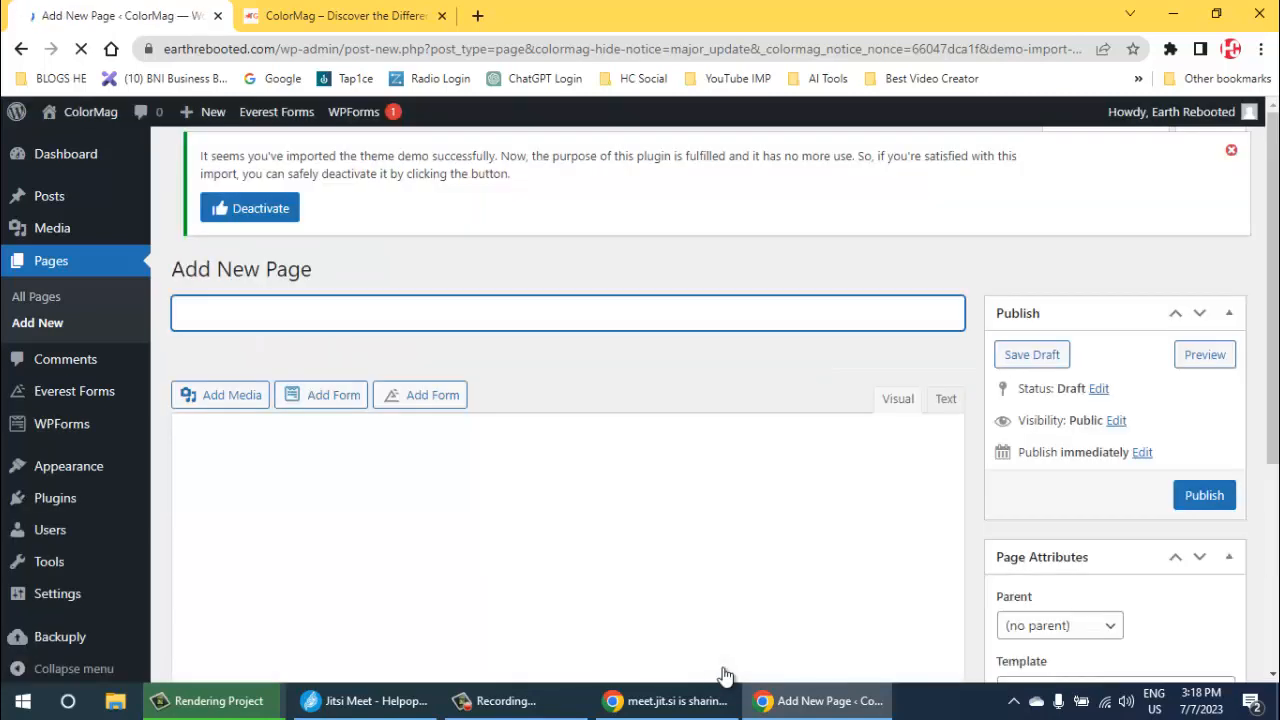
click(1227, 200)
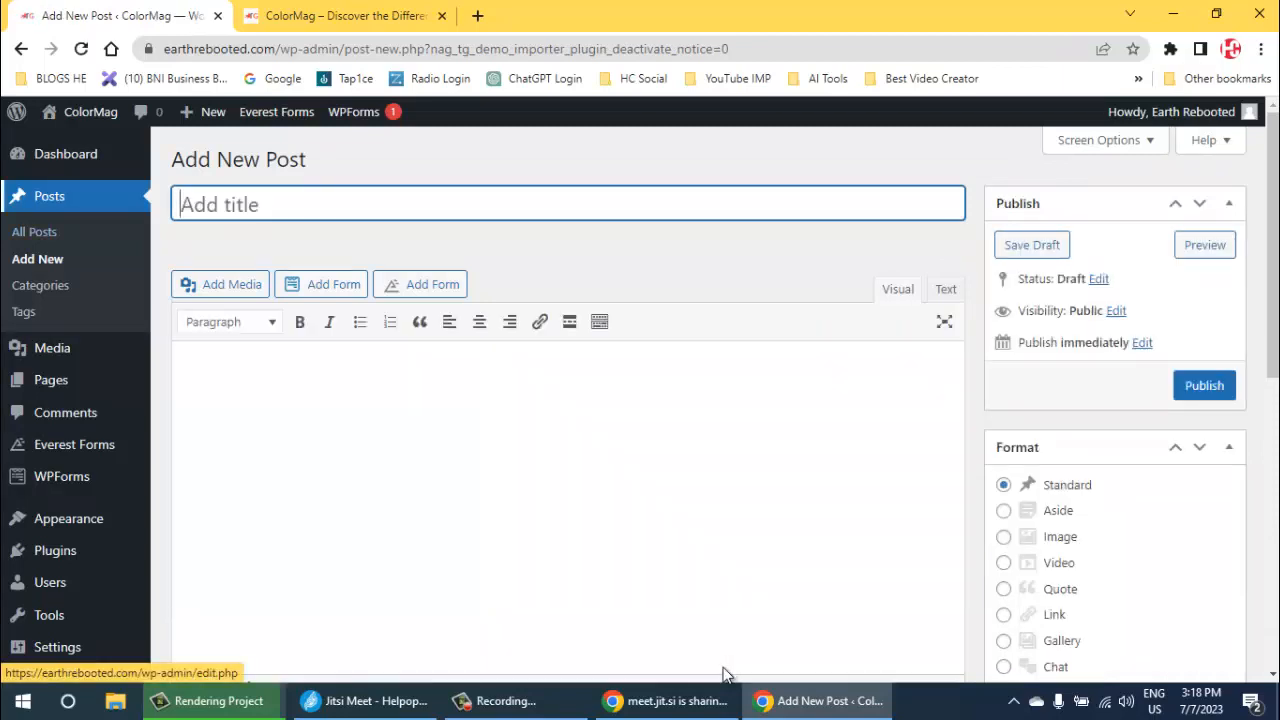
- Start a new page from the pages list and title it "Contact Us"
mouse_move(52, 348)
mouse_move(51, 380)
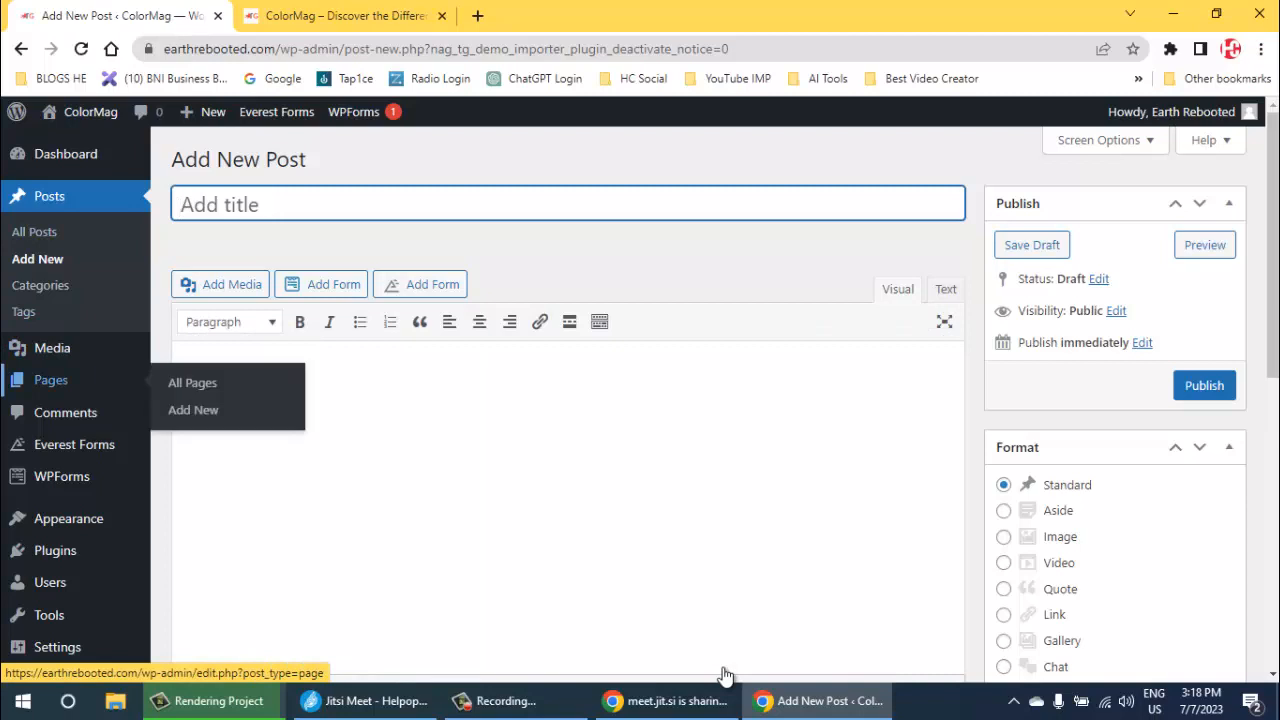
click(192, 382)
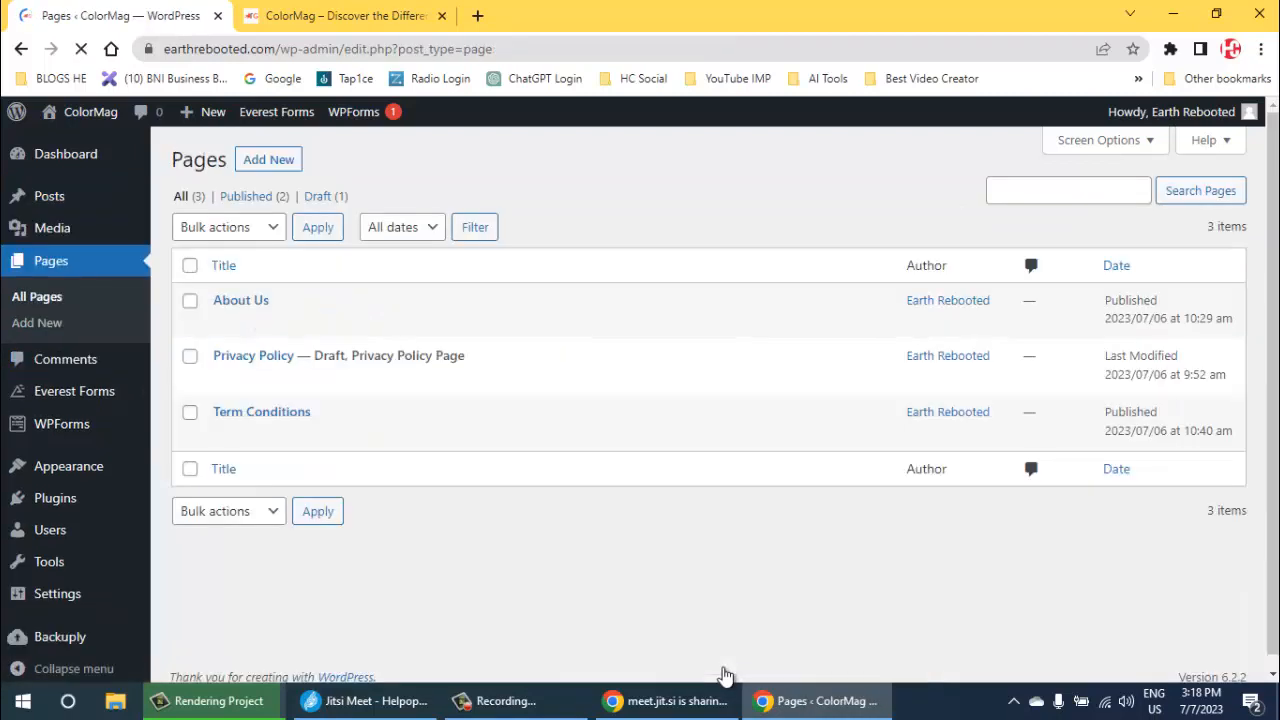
click(268, 159)
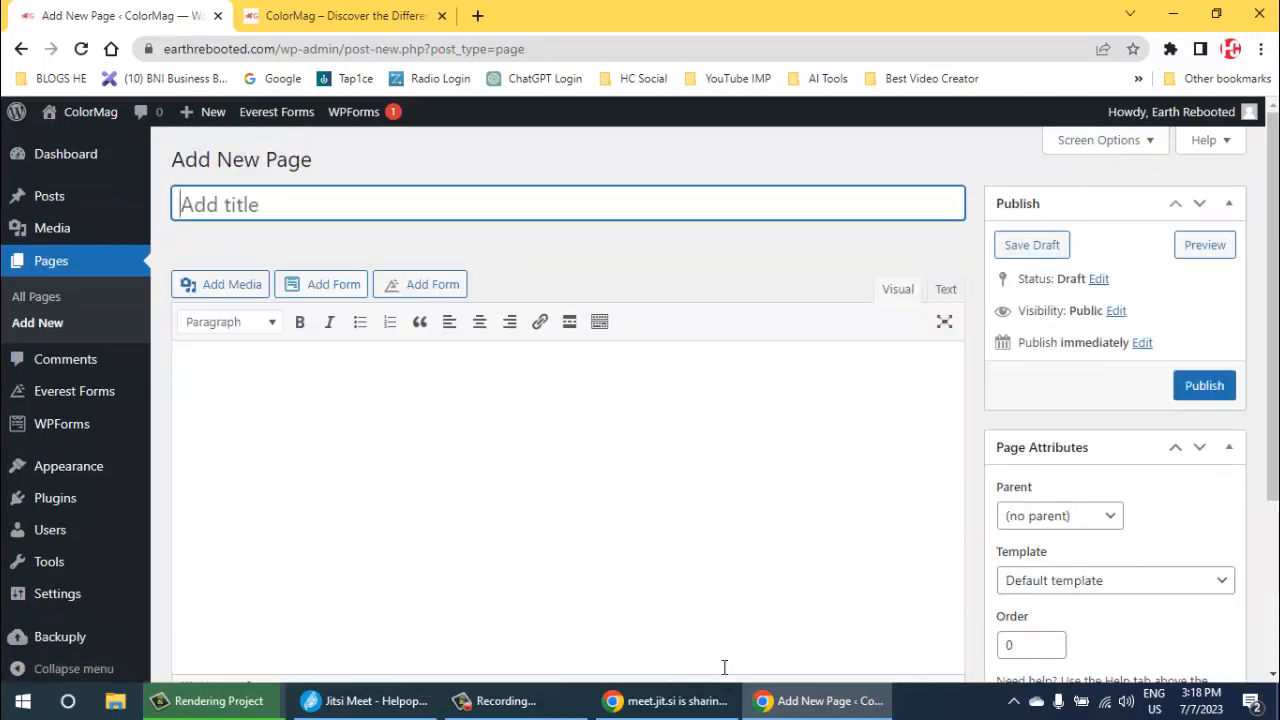
text(Contact Us)
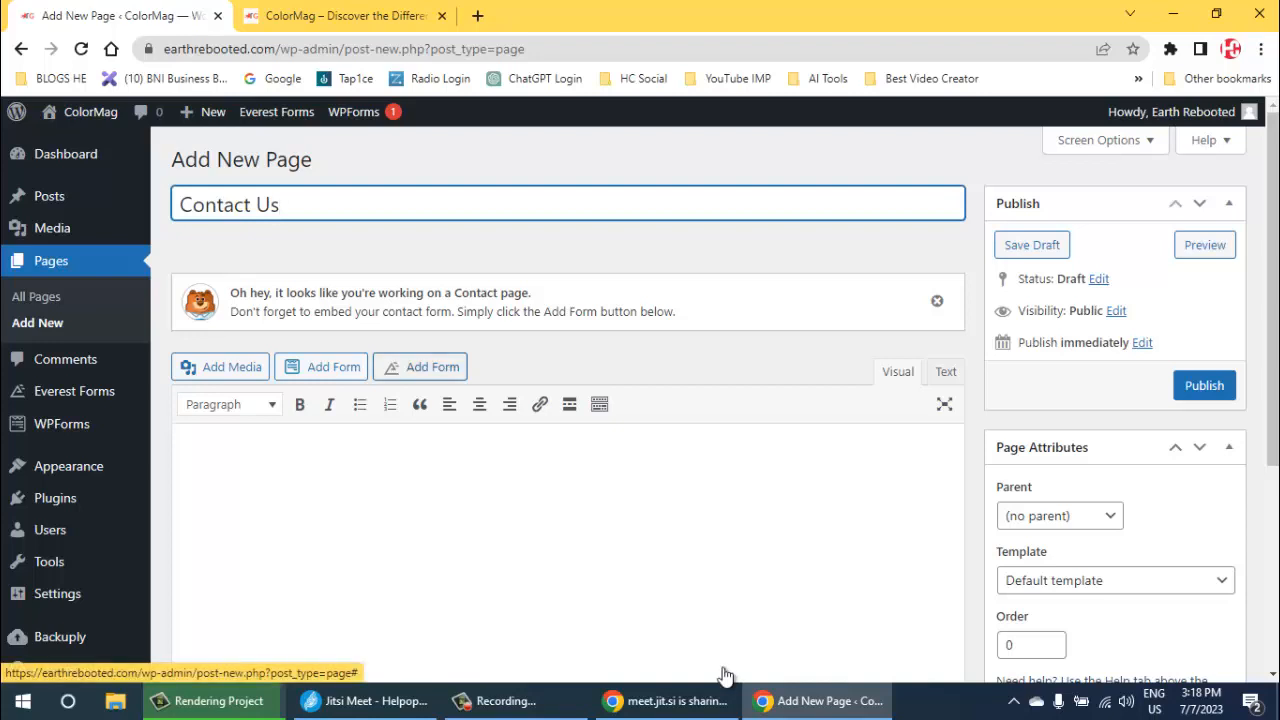
click(432, 368)
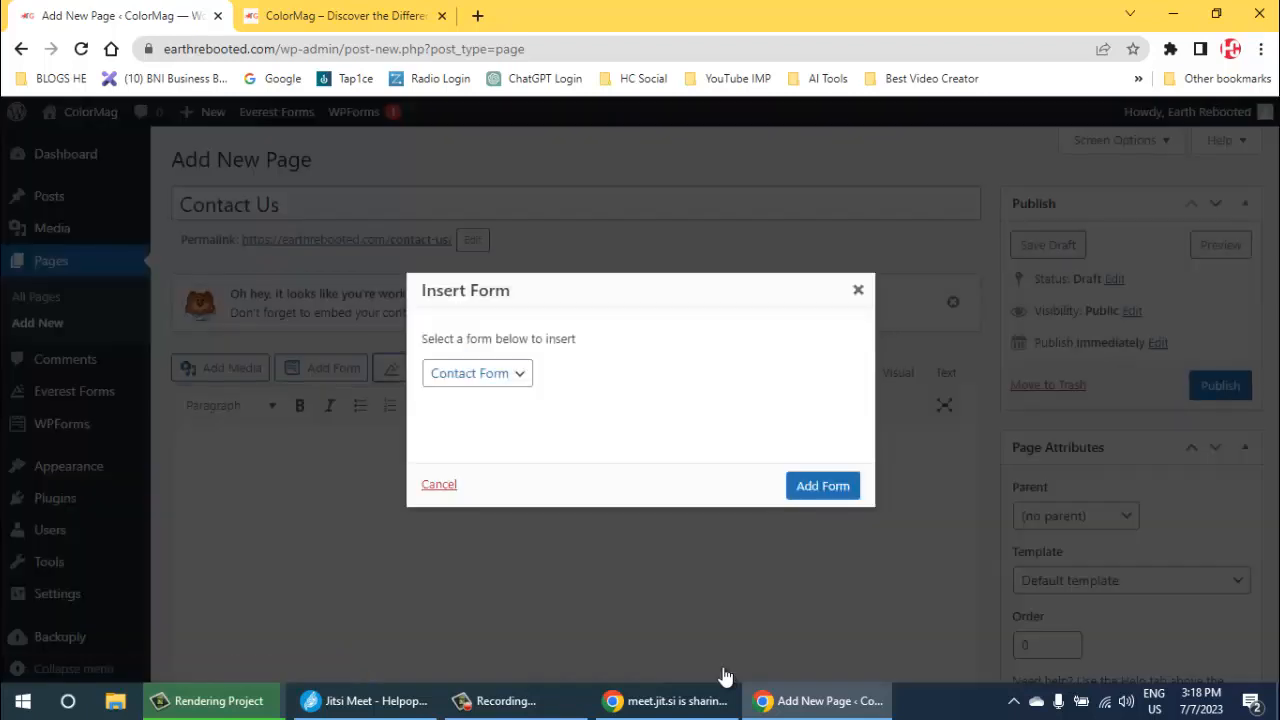
click(477, 373)
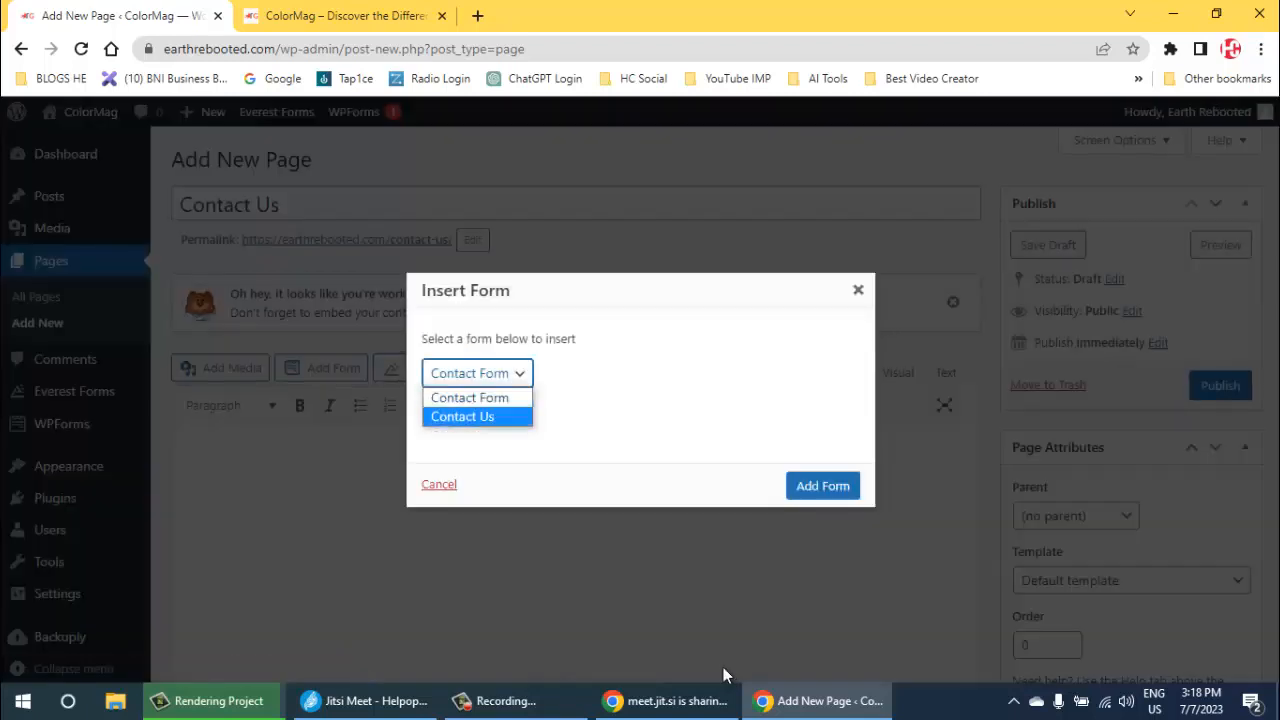
click(723, 667)
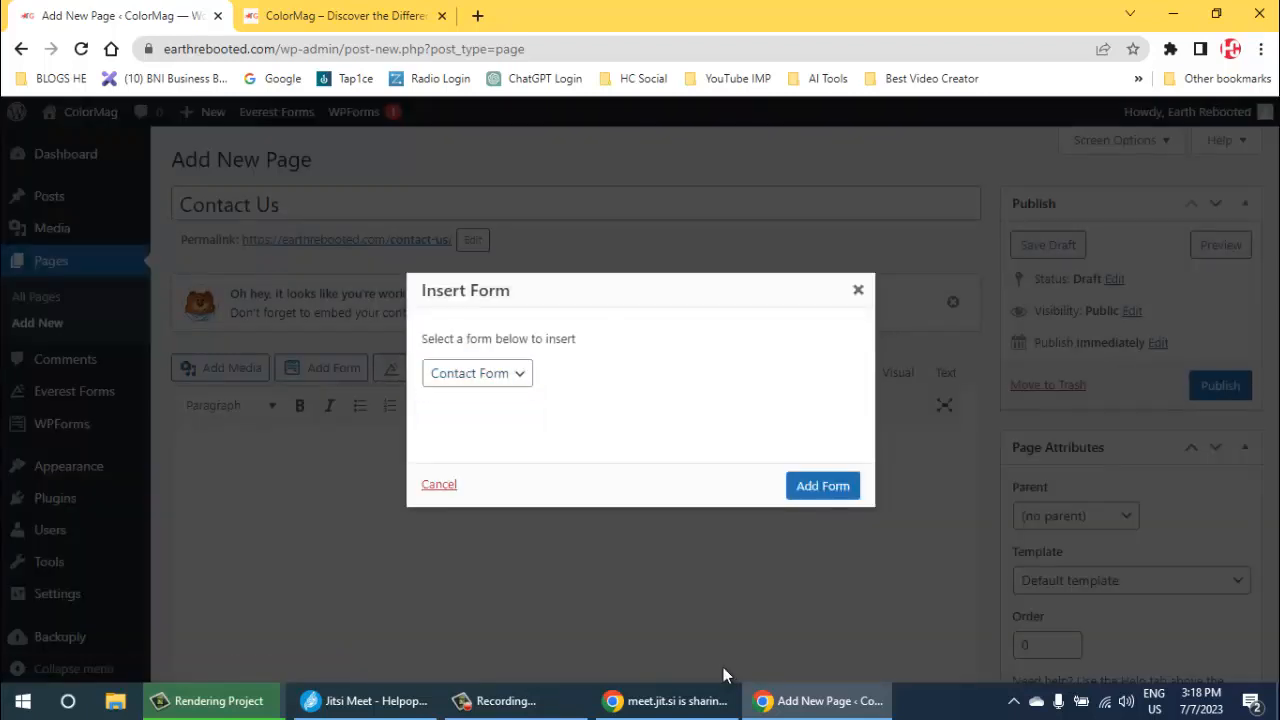
click(858, 290)
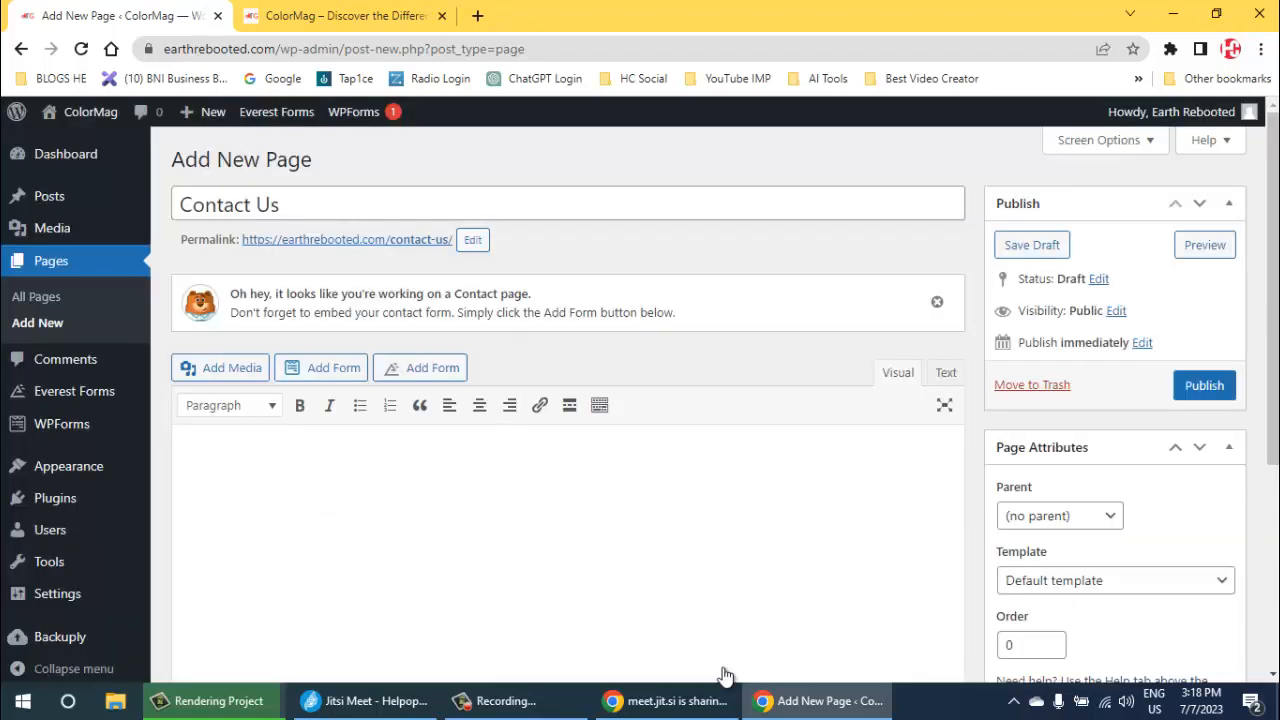
click(321, 368)
click(470, 425)
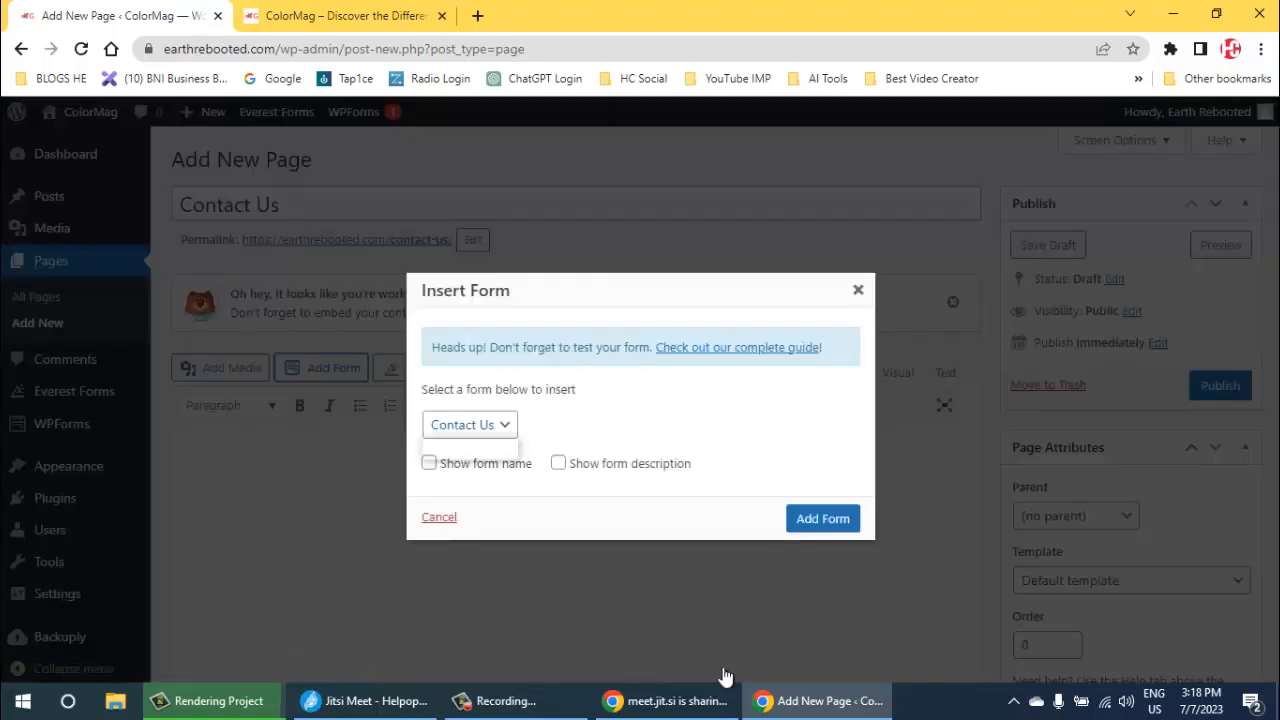
click(462, 449)
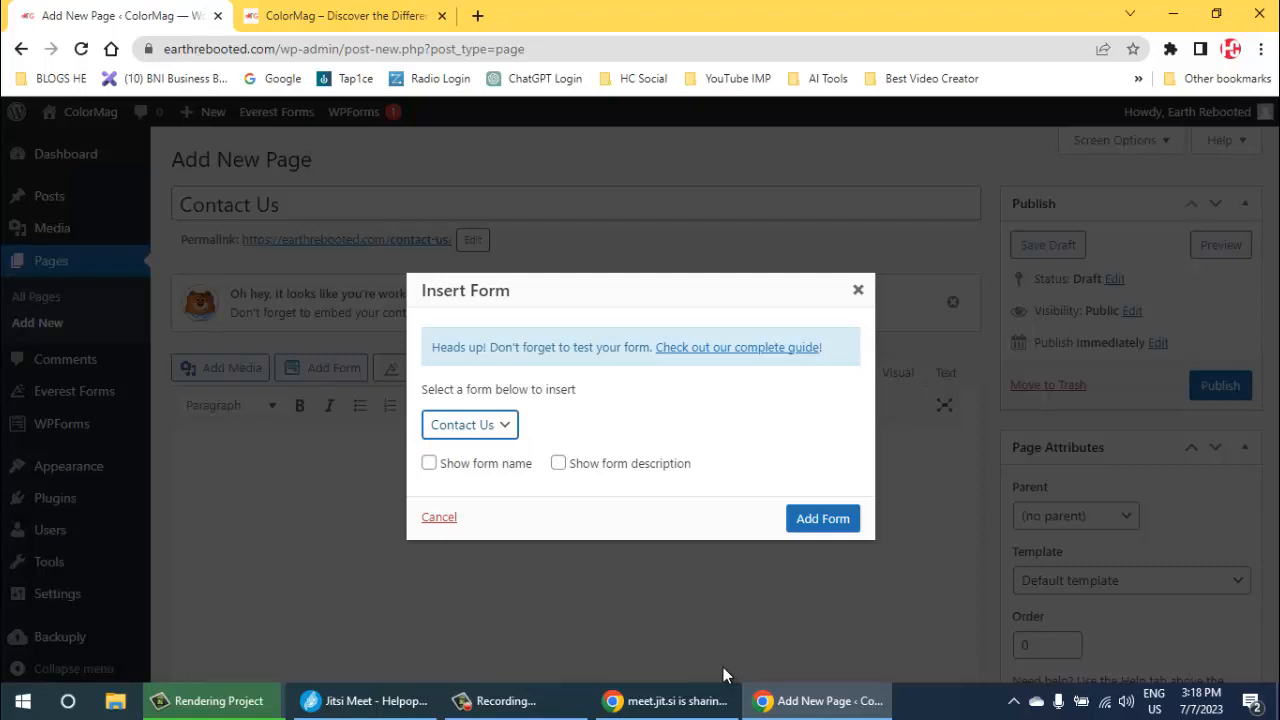
click(858, 290)
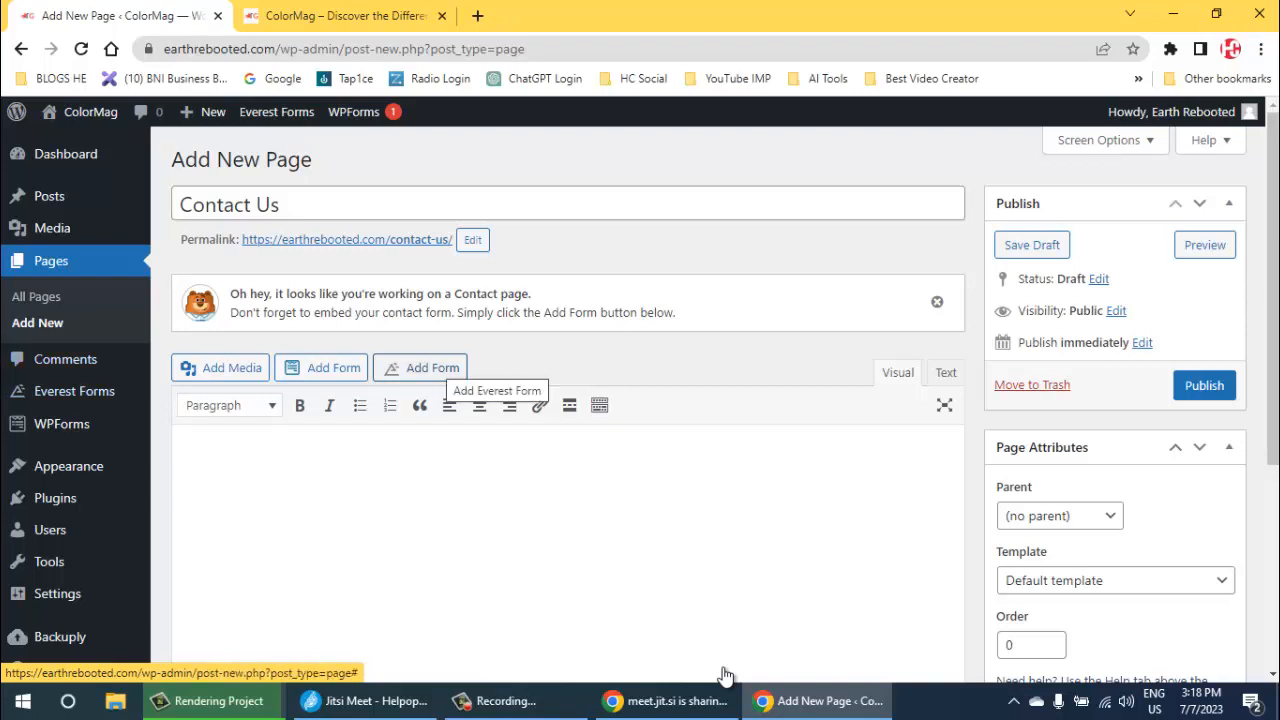
- Insert the WPForms form "Contact Us" into the Contact Us page
click(322, 367)
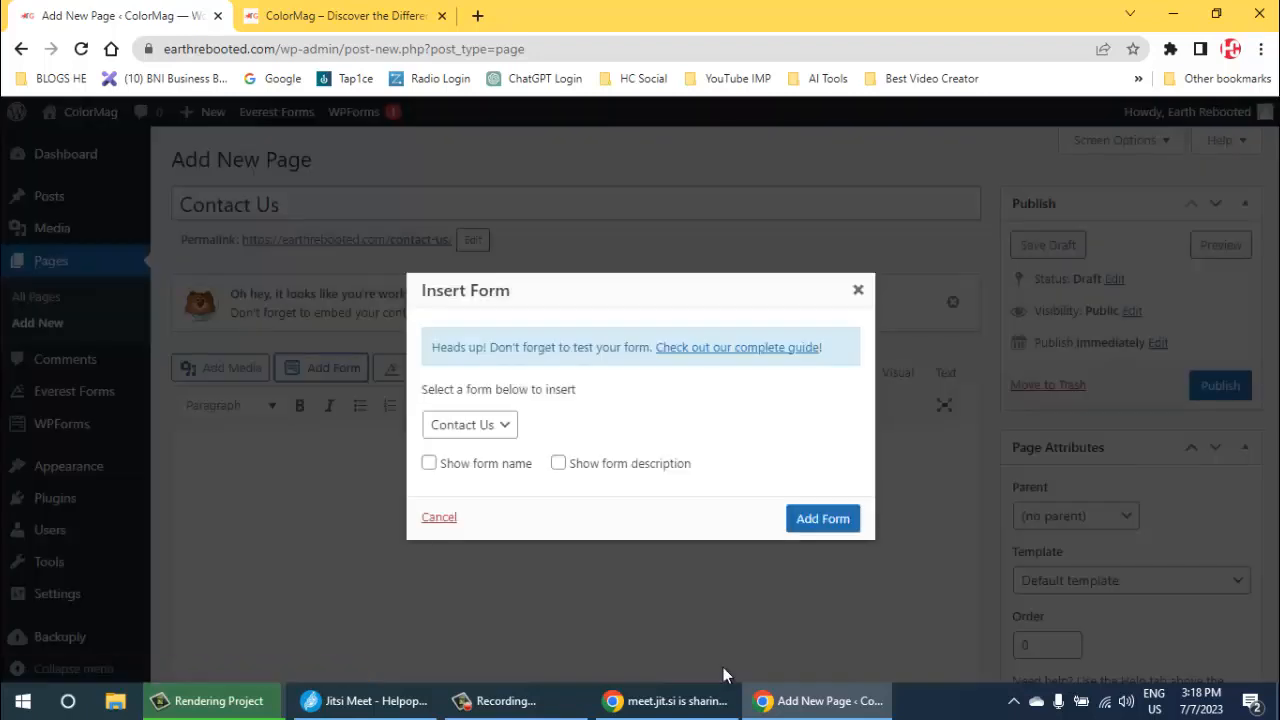
click(469, 424)
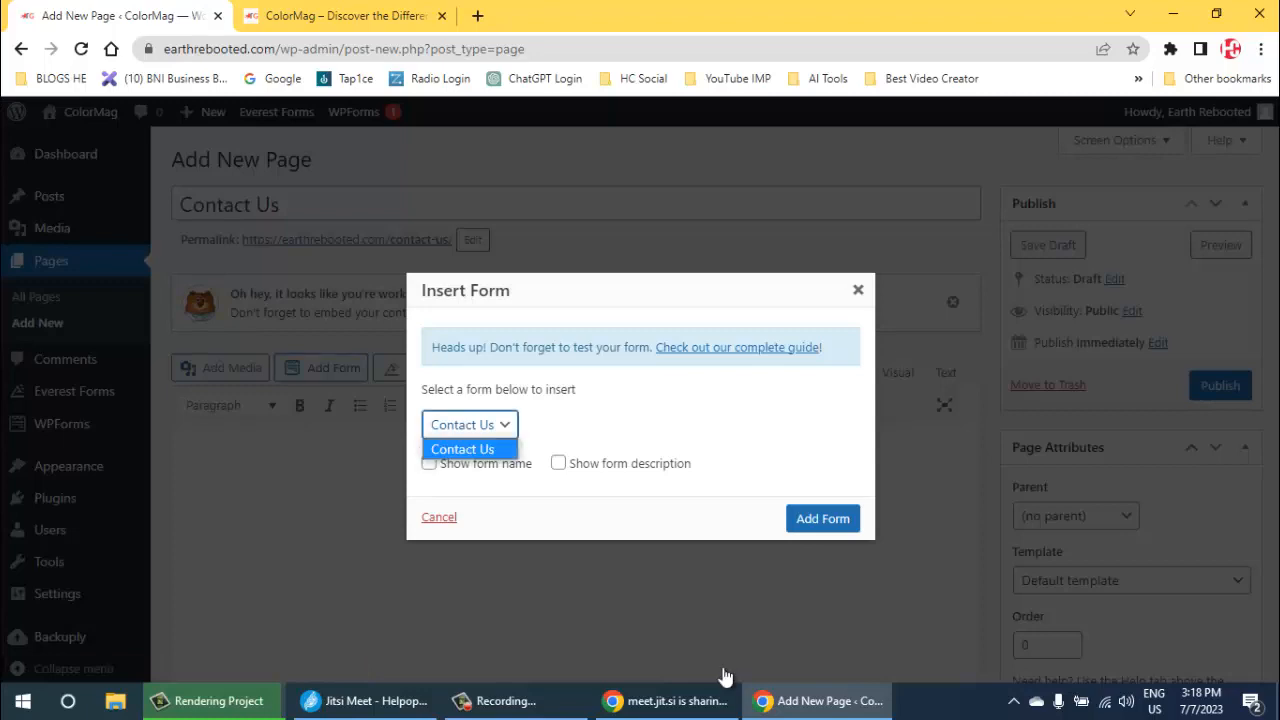
click(463, 449)
click(823, 518)
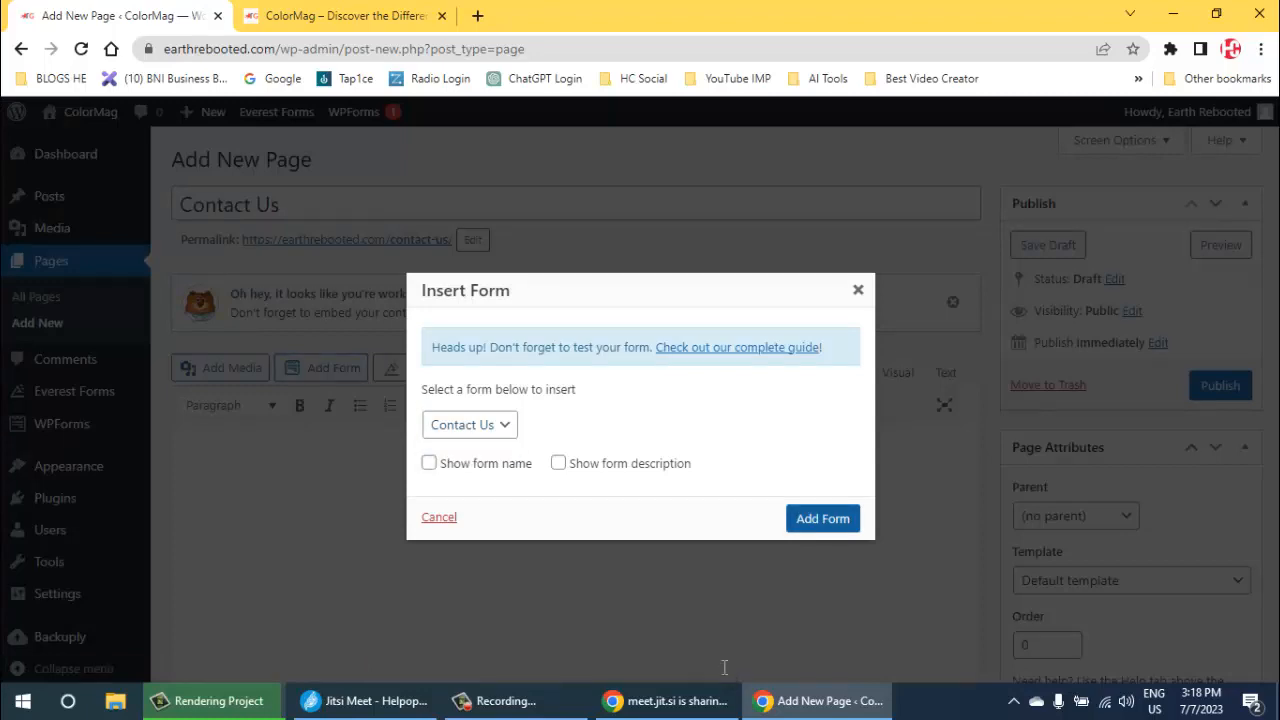
- Publish the Contact Us page with the embedded WPForms shortcode
drag(187, 461, 212, 461)
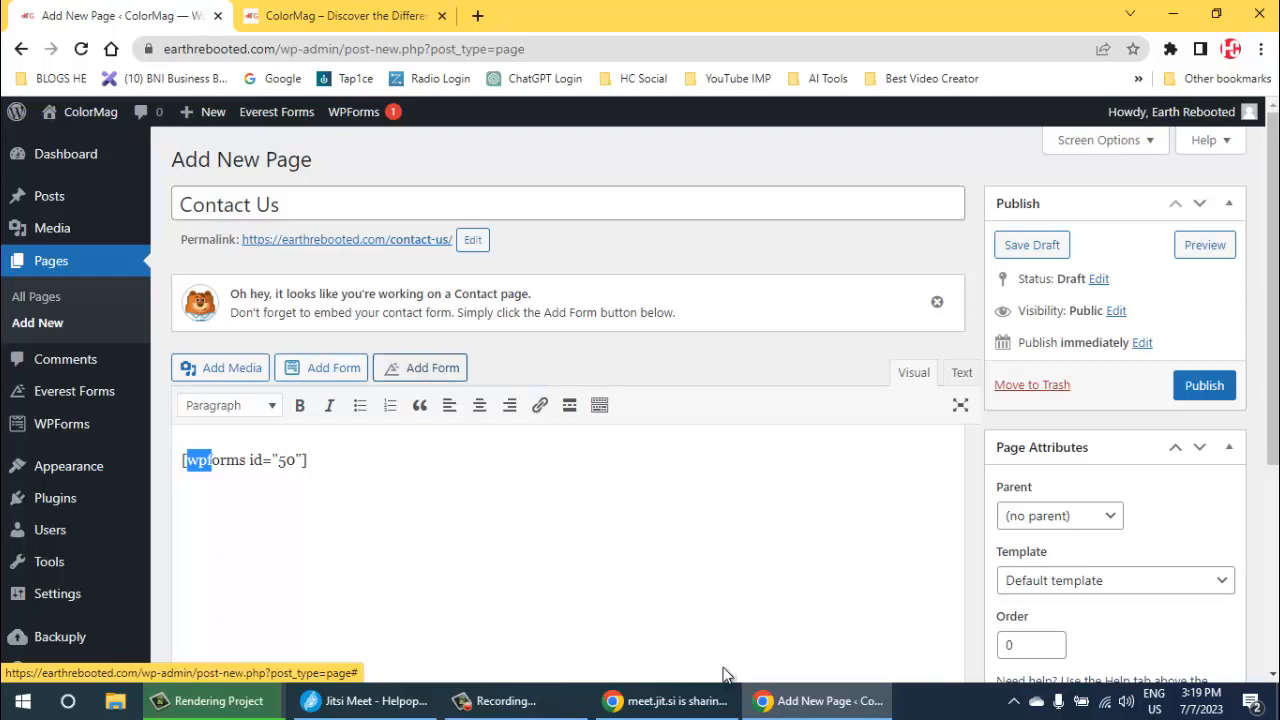
click(724, 667)
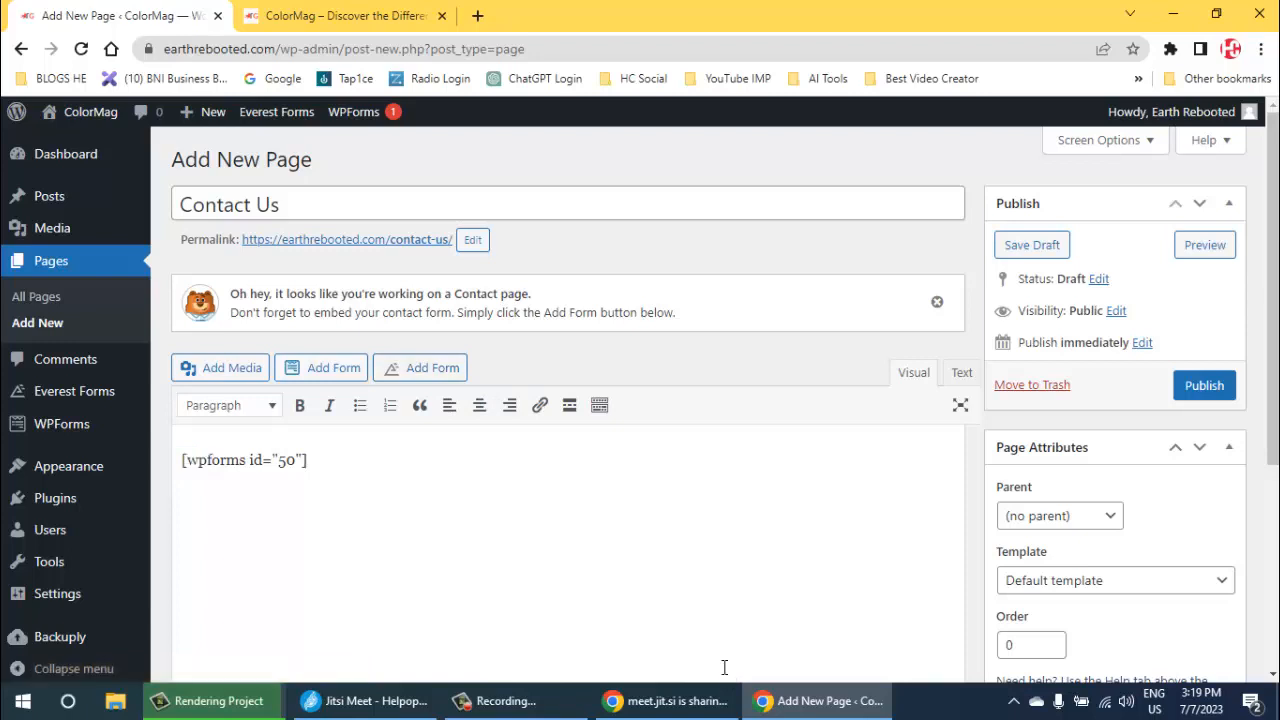
click(1204, 385)
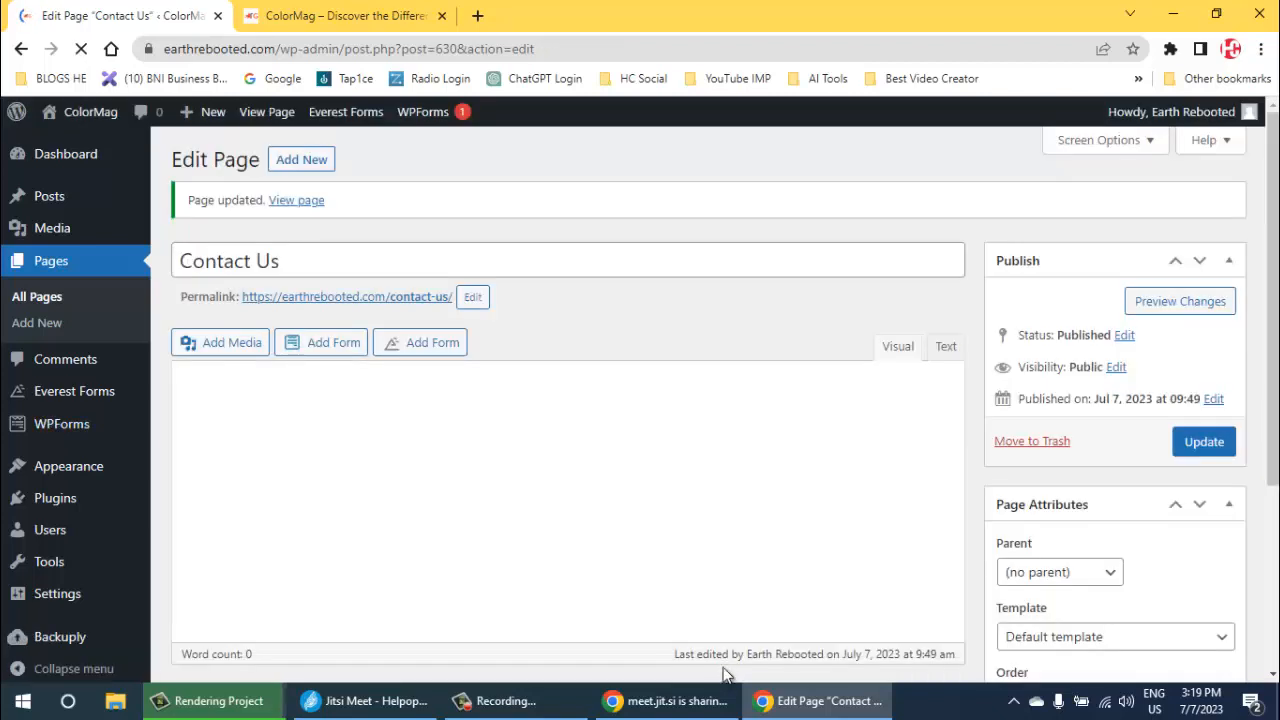
- Open the live Contact Us page in a new browser tab and review its form from title to submit button
right_click(322, 298)
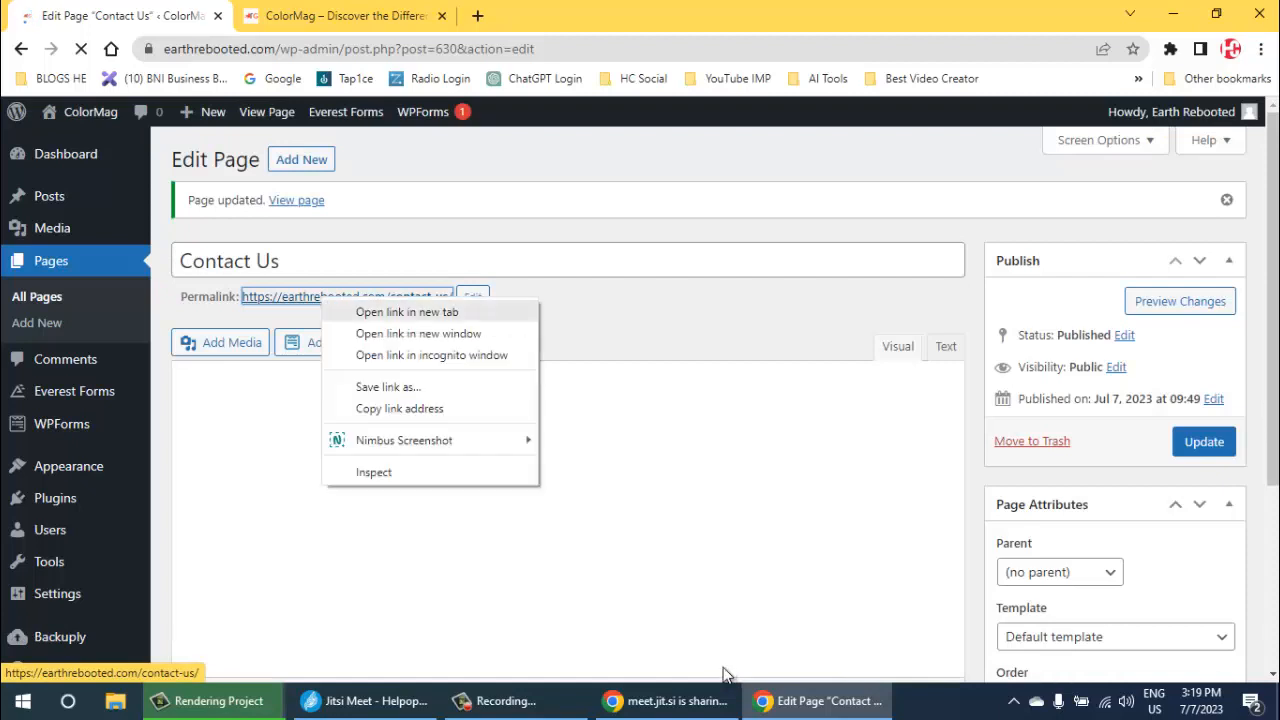
click(400, 311)
click(522, 16)
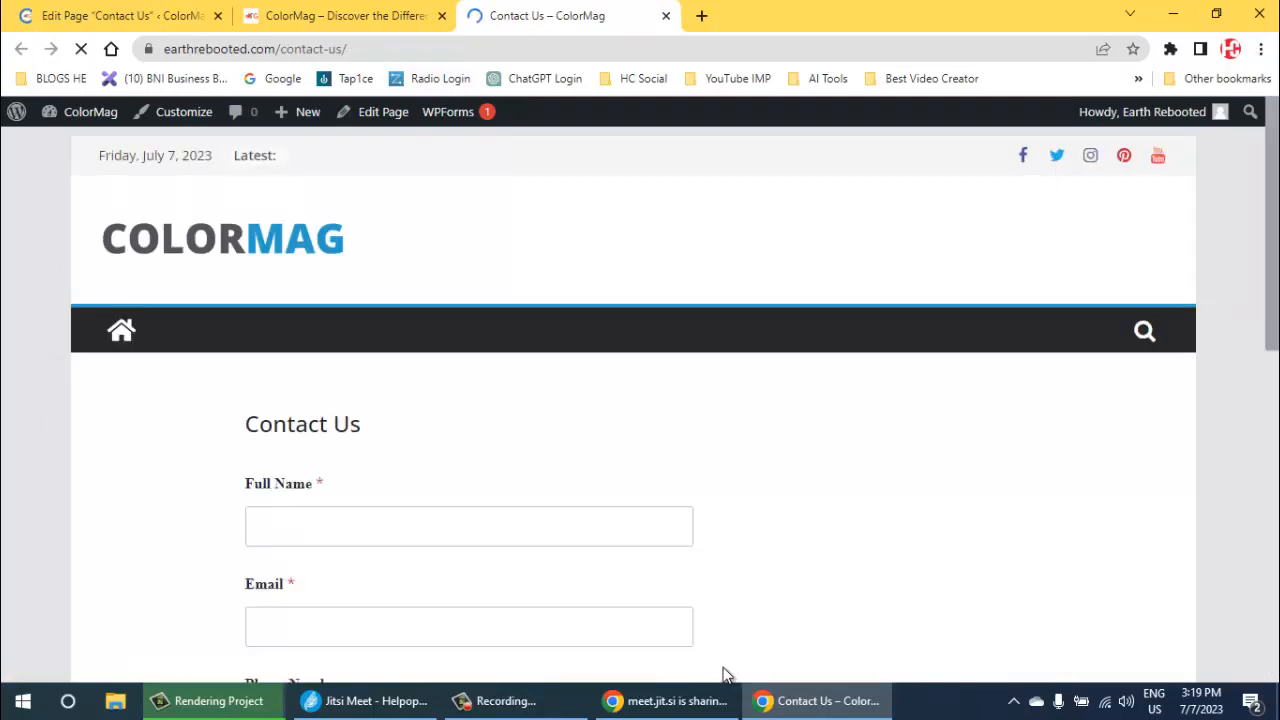
scroll(725, 670, down, 2)
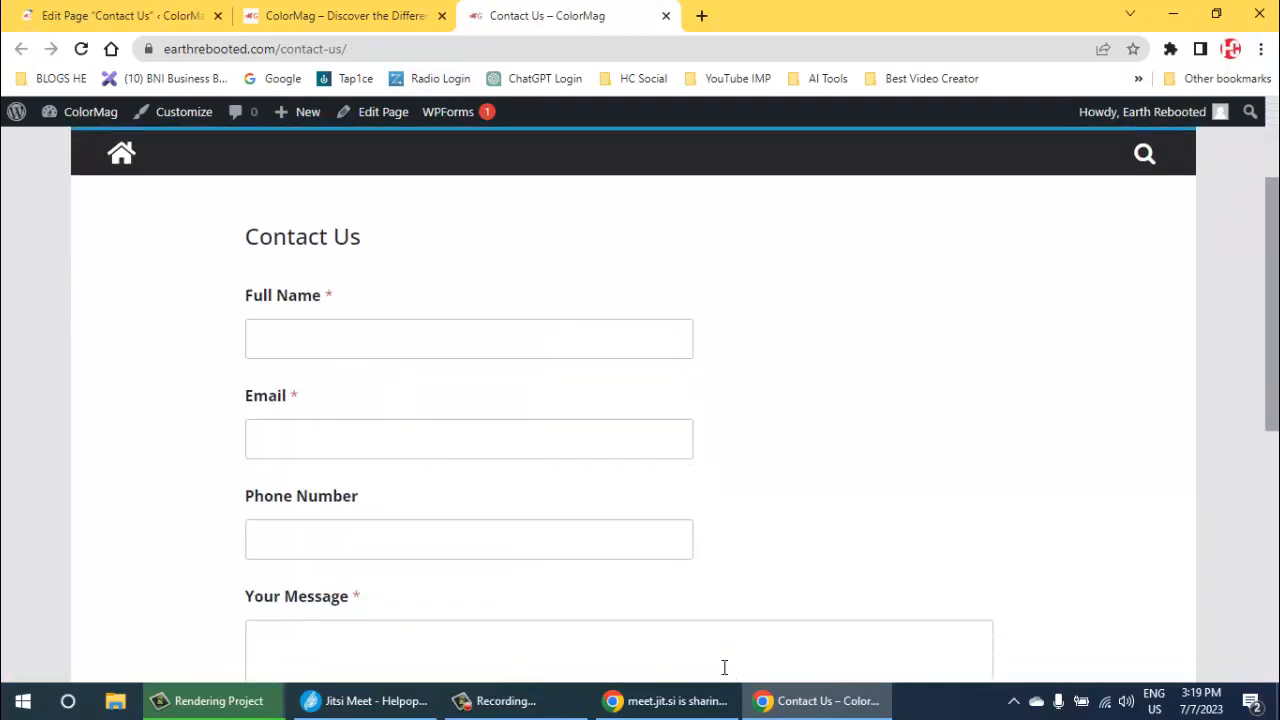
scroll(724, 667, down, 4)
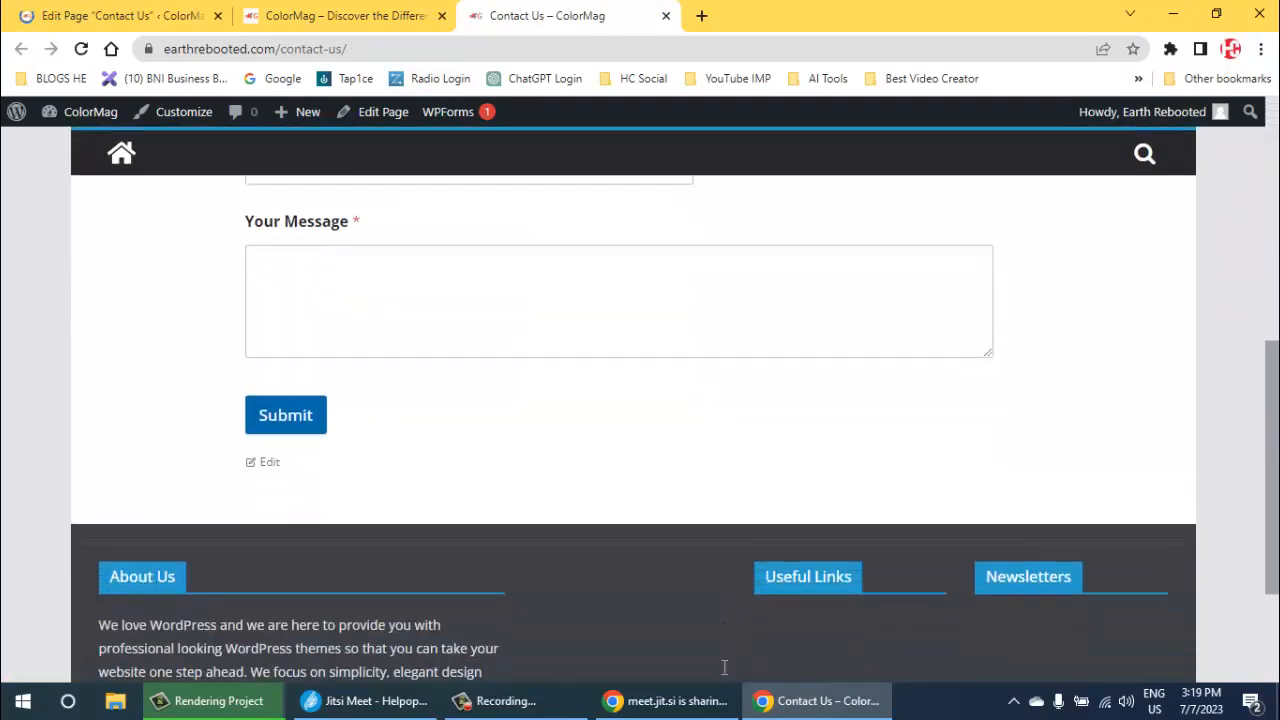
scroll(723, 668, up, 6)
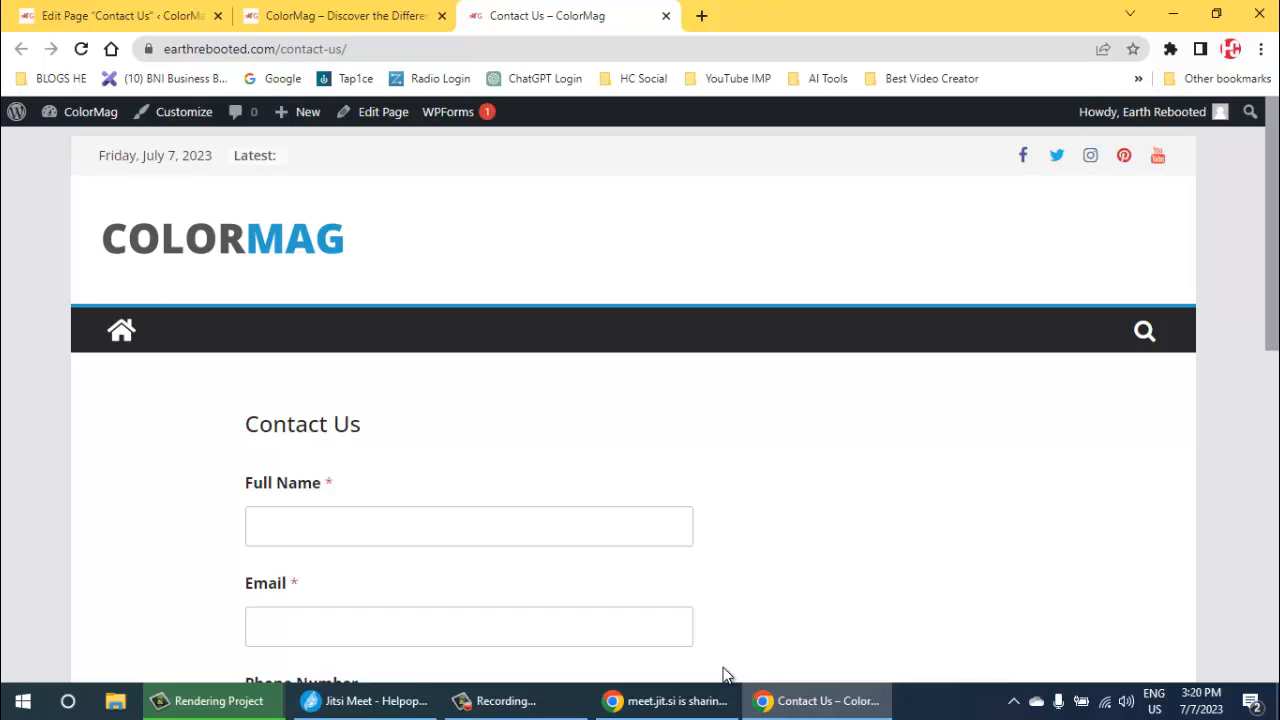
- Return to the WordPress admin, open the menu editor and load the Primary menu for editing
key(ctrl+shift+Tab)
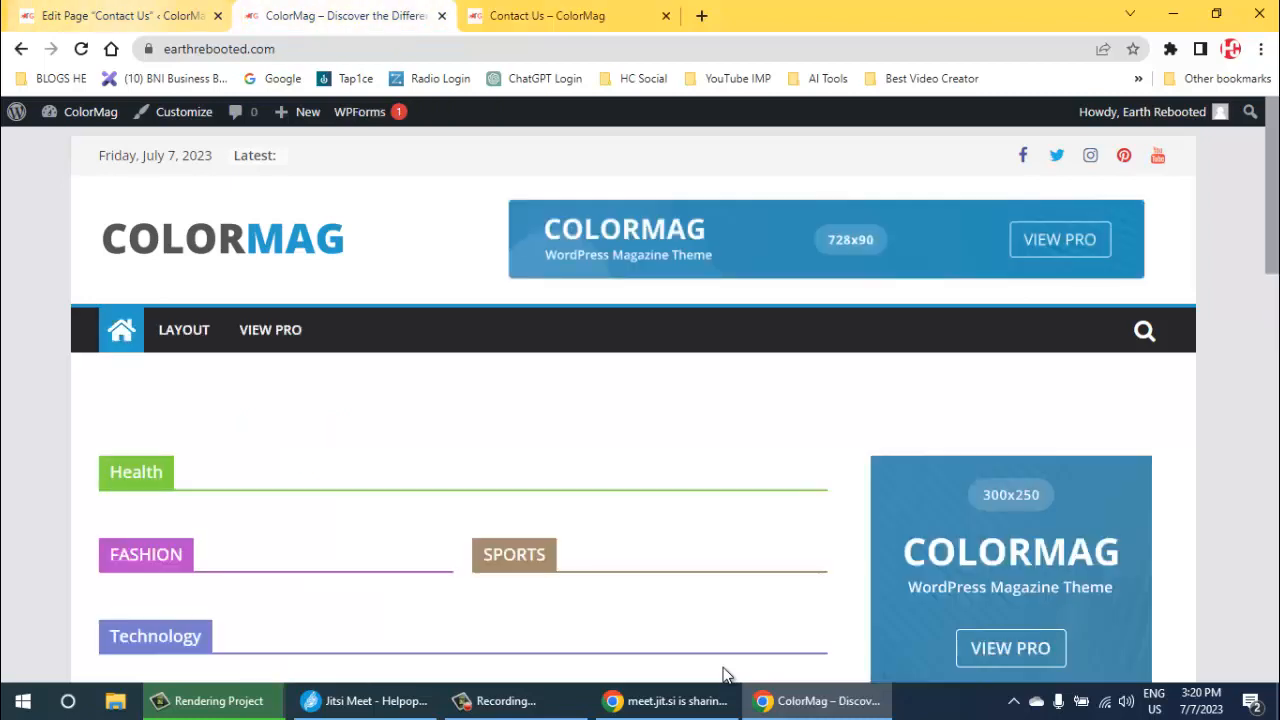
key(ctrl+shift+Tab)
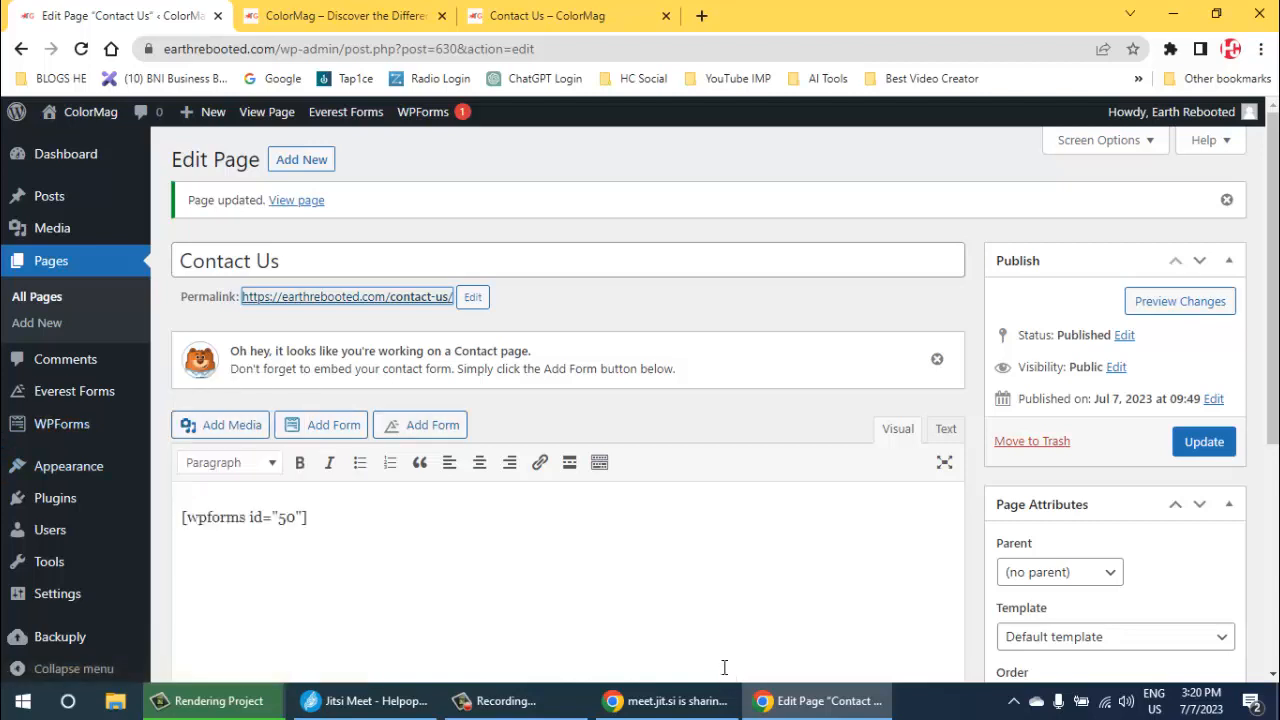
mouse_move(68, 466)
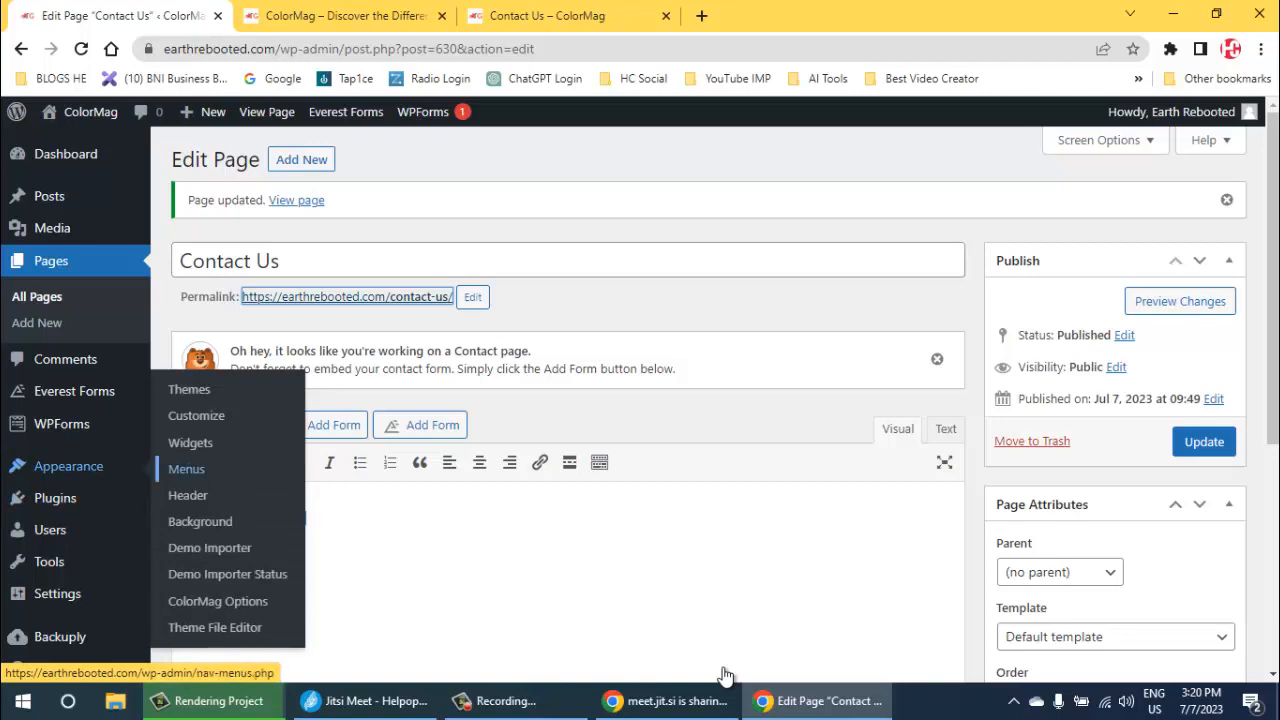
click(186, 469)
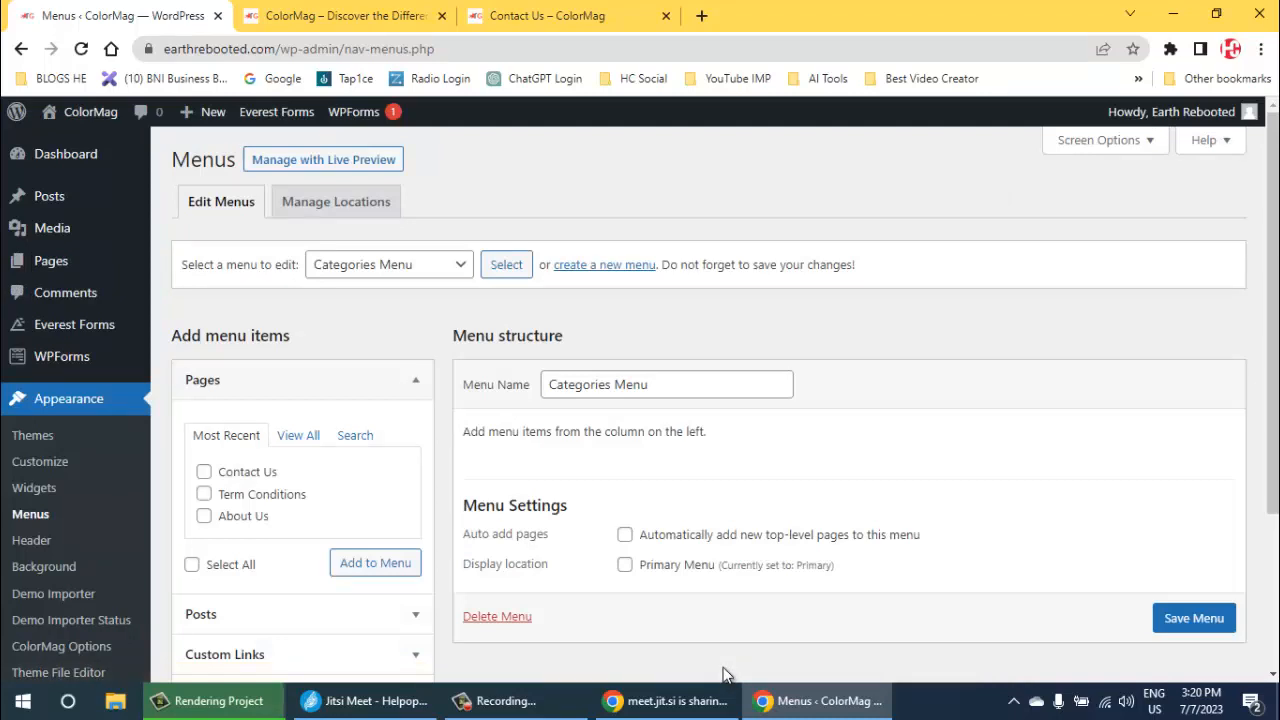
scroll(725, 675, down, 2)
scroll(725, 675, up, 2)
click(389, 265)
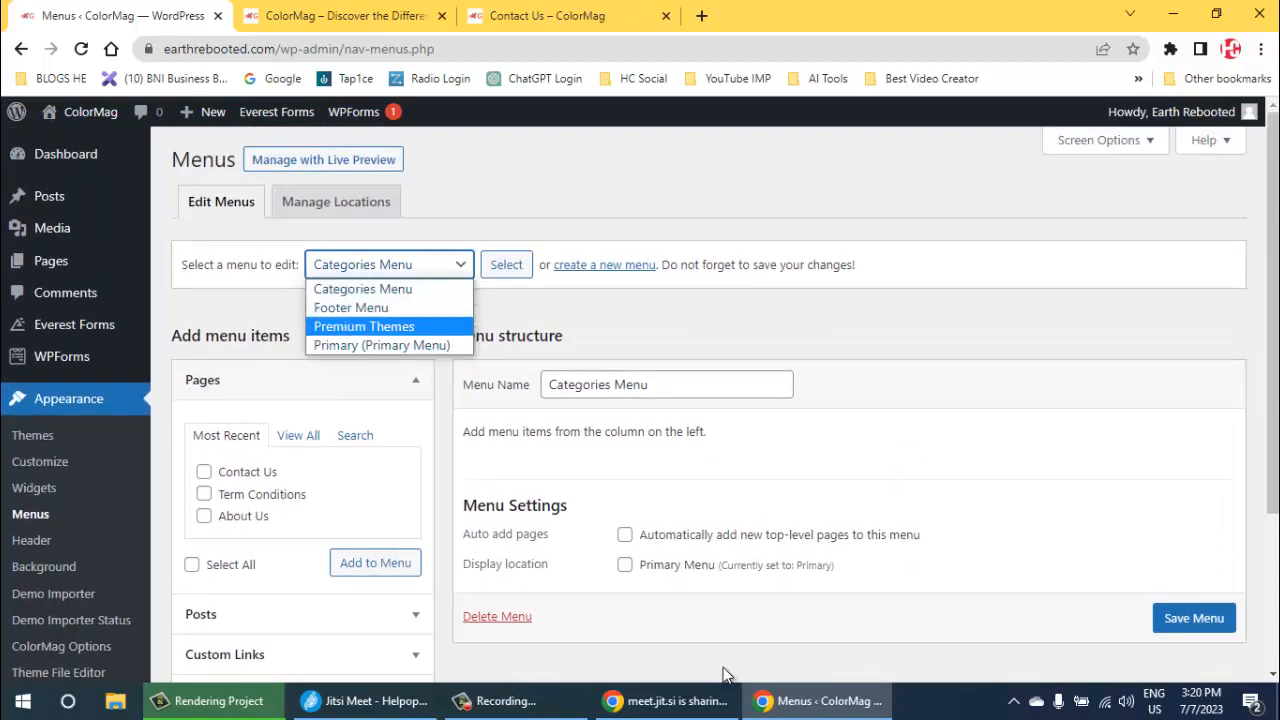
key(Down)
key(Return)
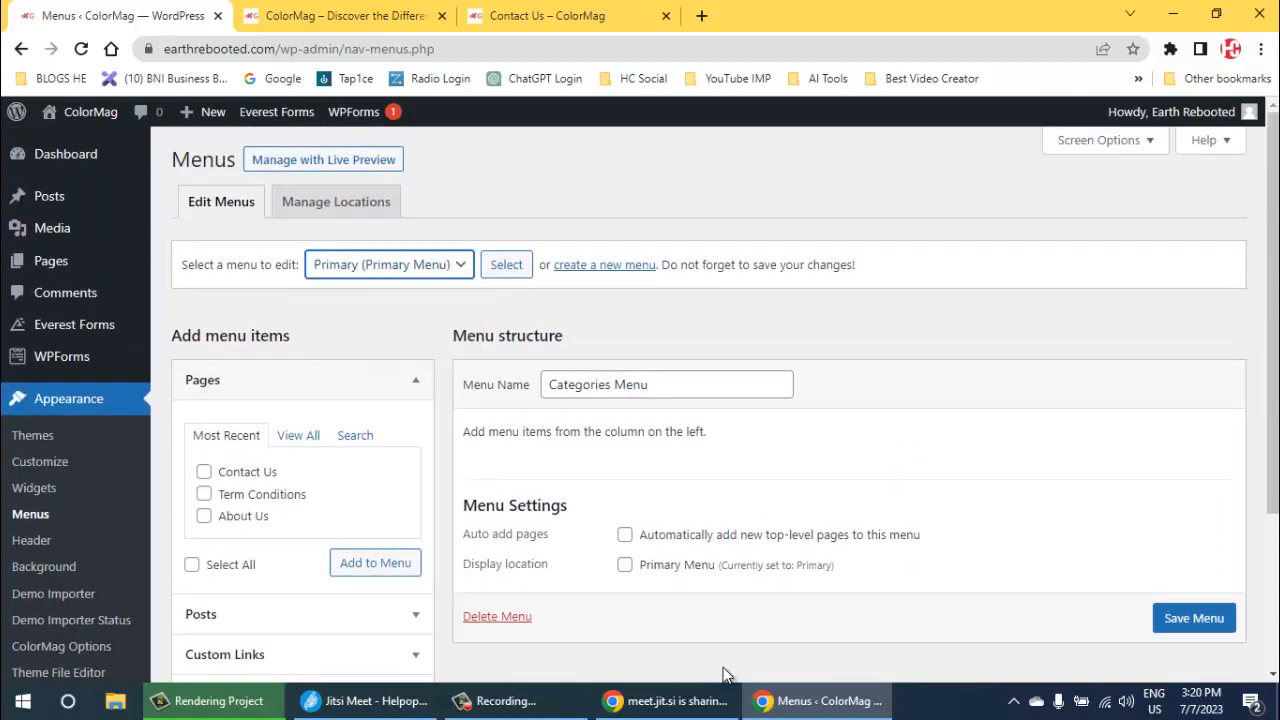
key(Tab)
key(Return)
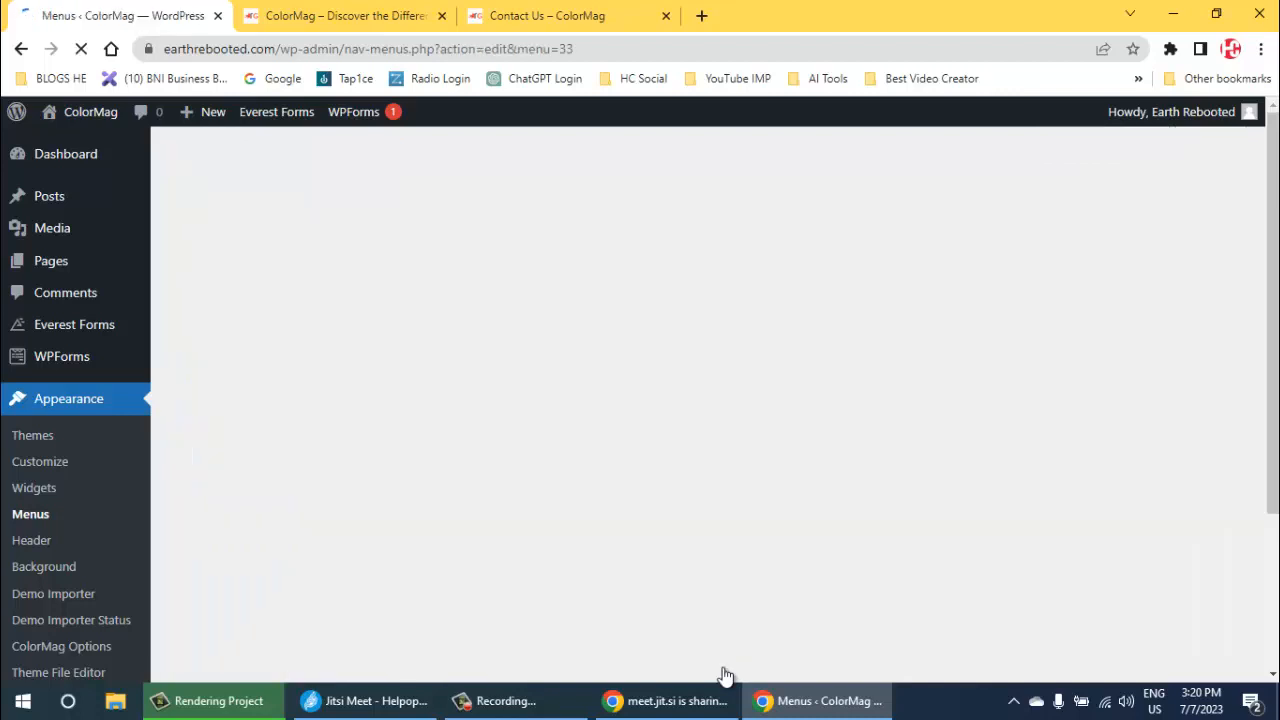
scroll(723, 667, down, 2)
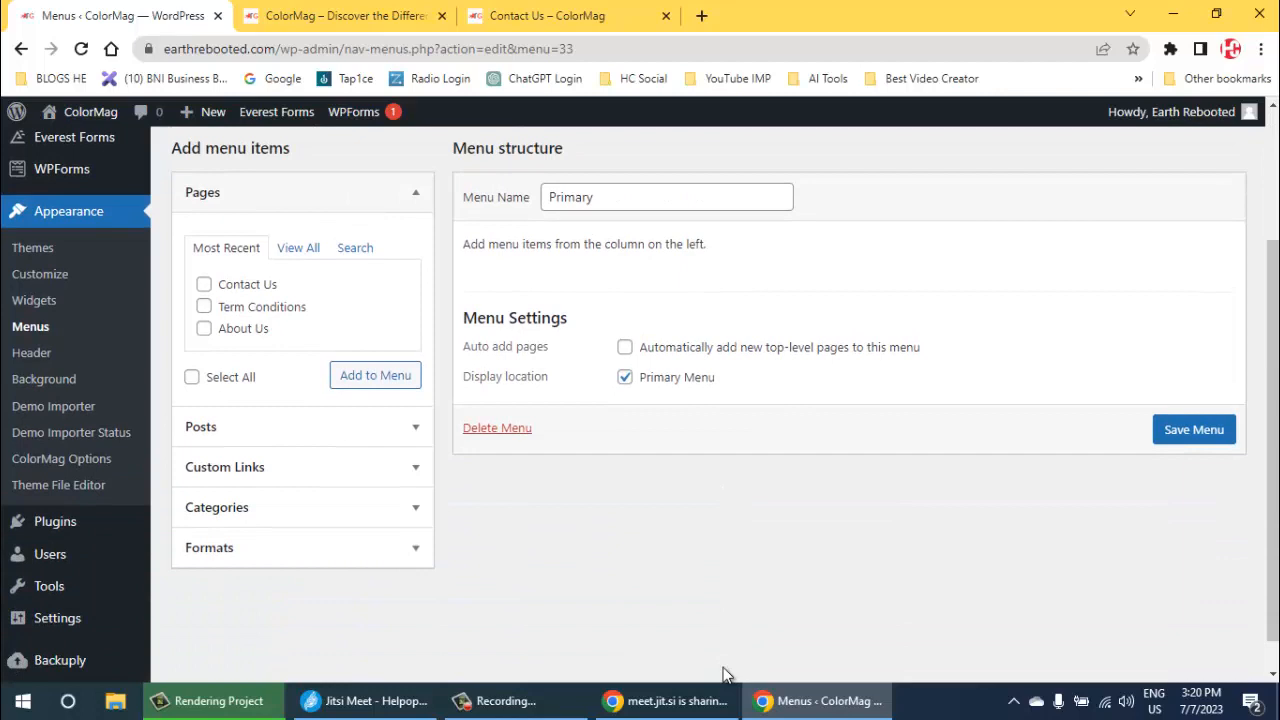
- Reload the live home page and check its navigation bar and section headings
key(ctrl+Tab)
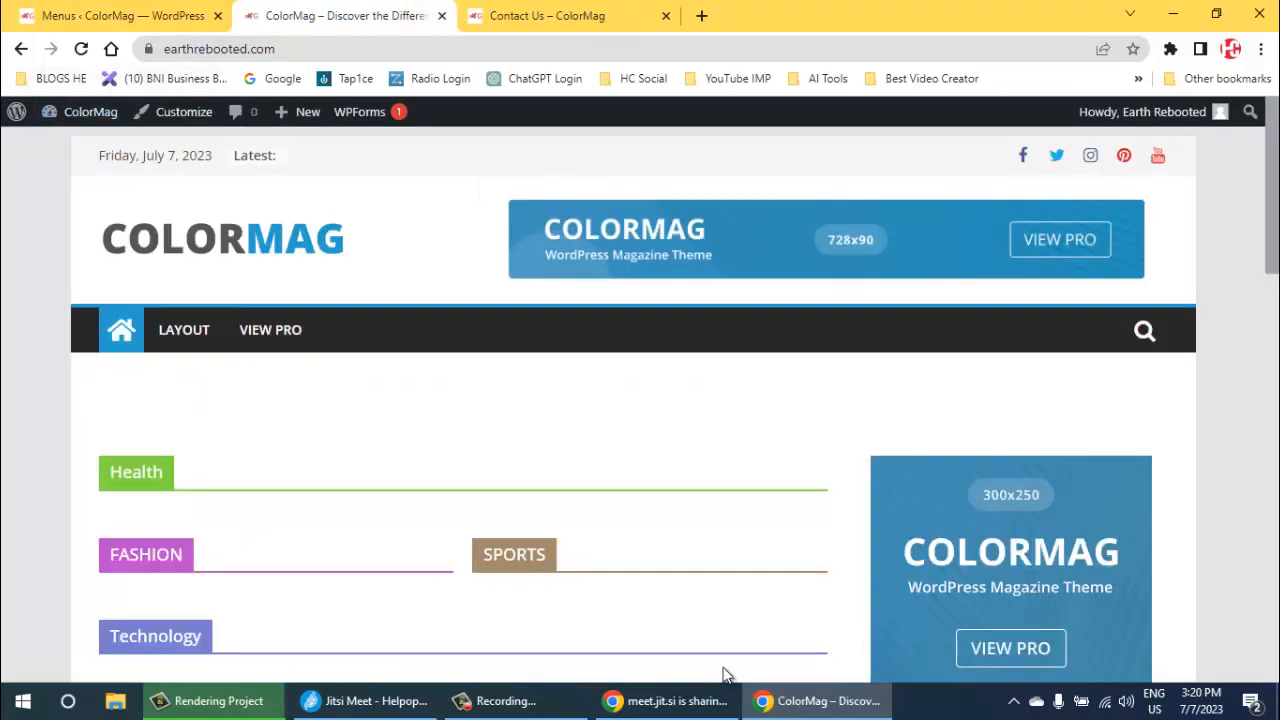
key(ctrl+Tab)
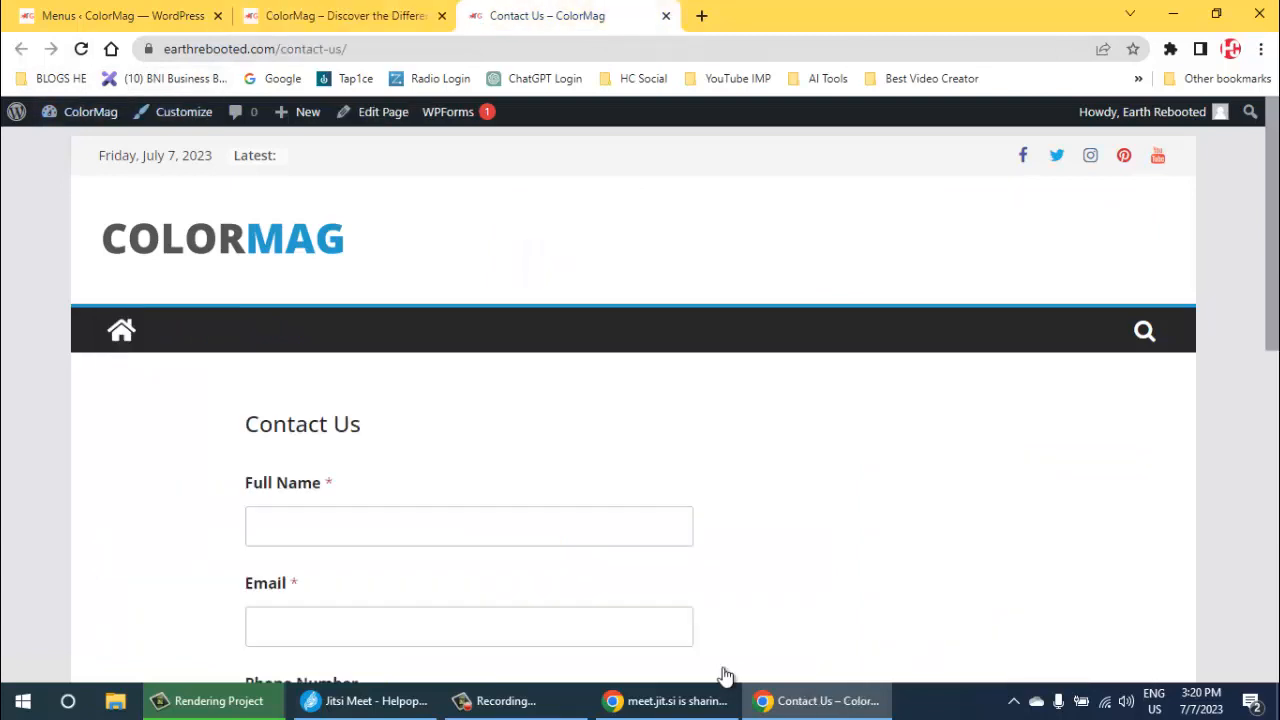
key(ctrl+shift+Tab)
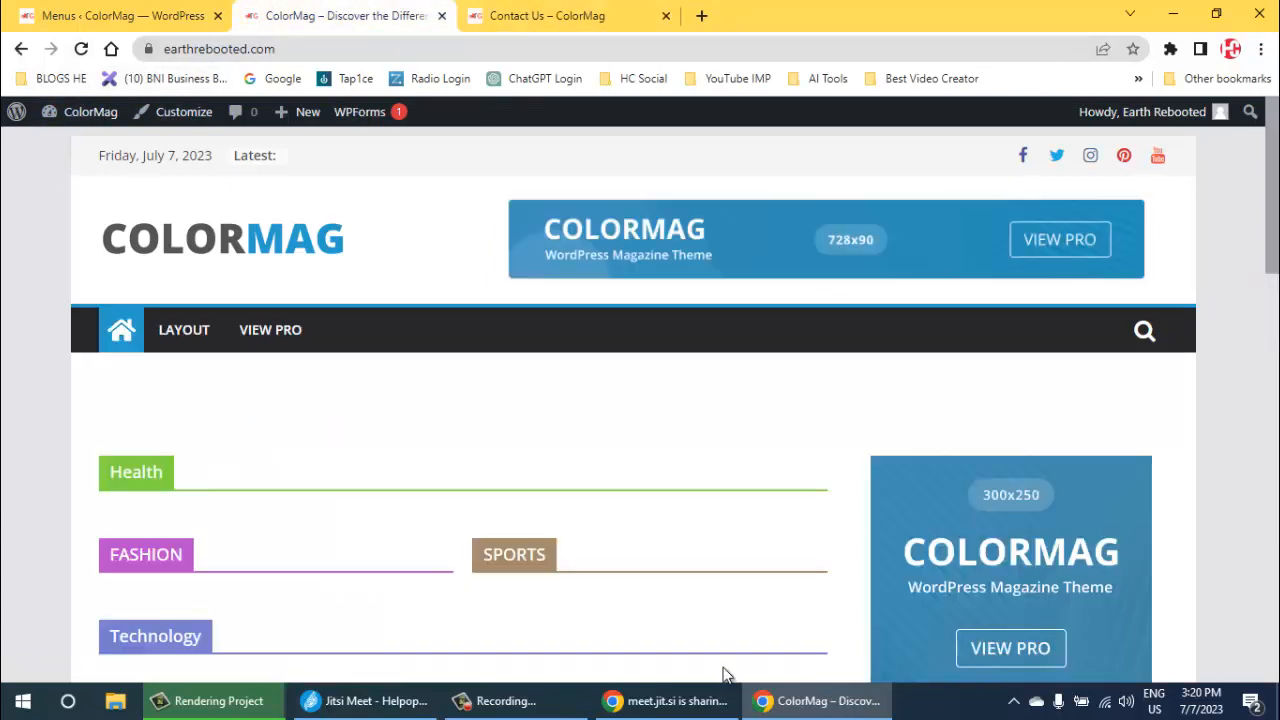
key(F5)
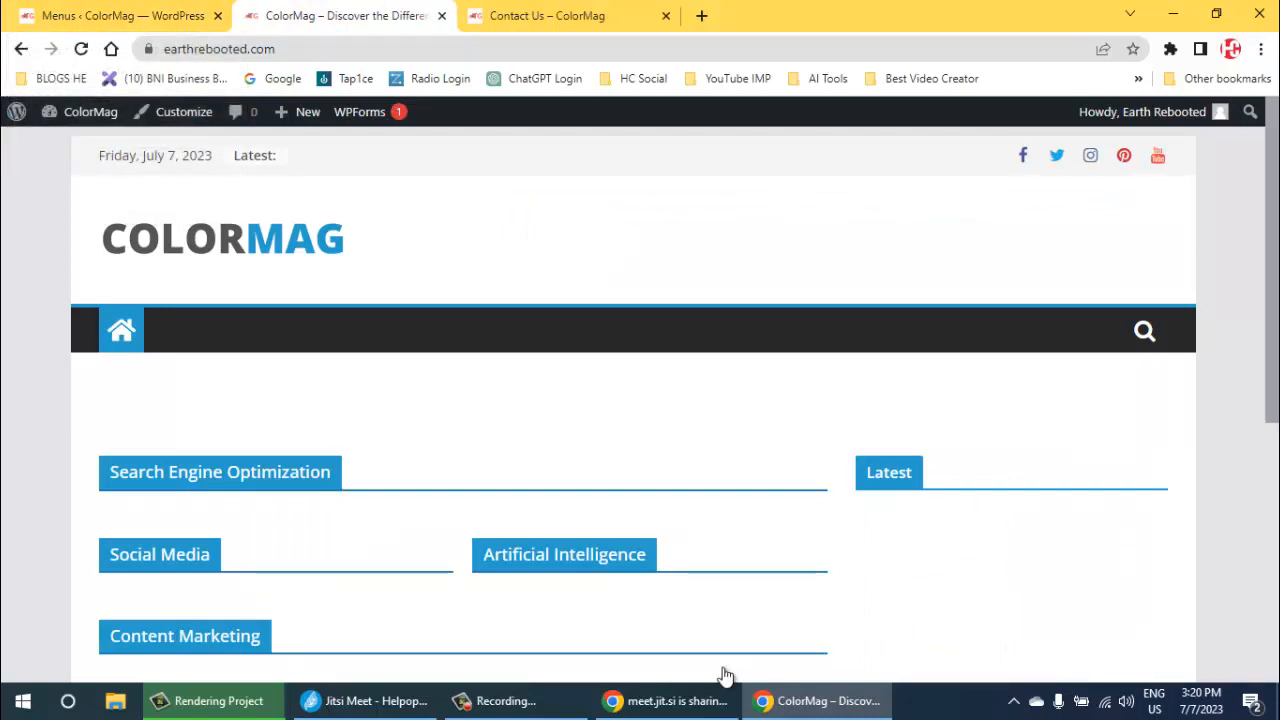
- Add the About Us and Contact Us pages to the Primary menu
key(ctrl+shift+Tab)
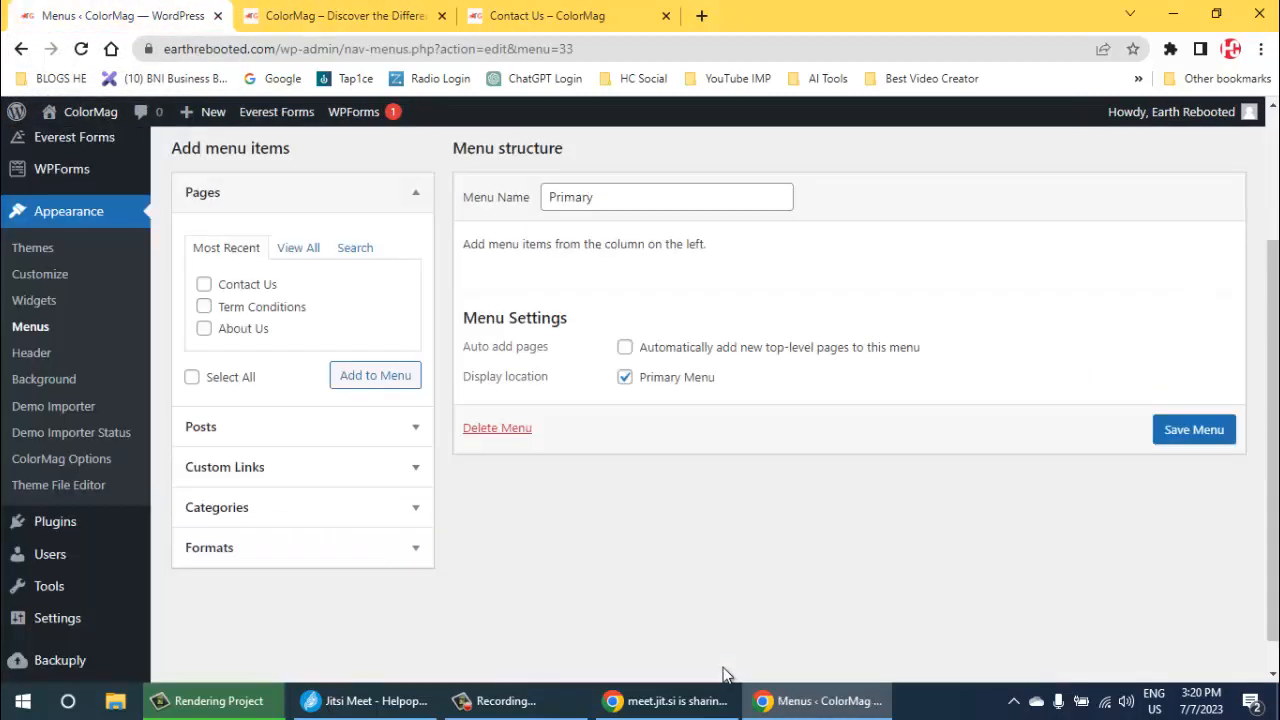
click(204, 328)
click(204, 284)
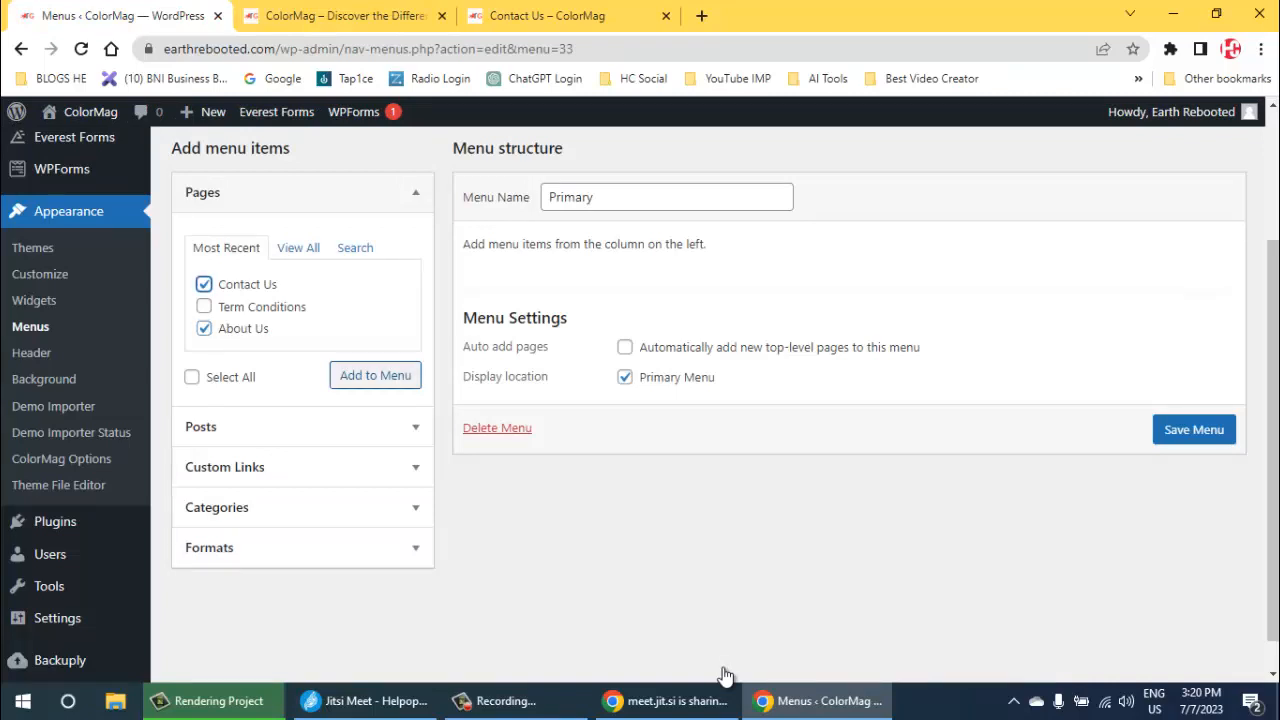
click(375, 375)
click(375, 375)
click(375, 375)
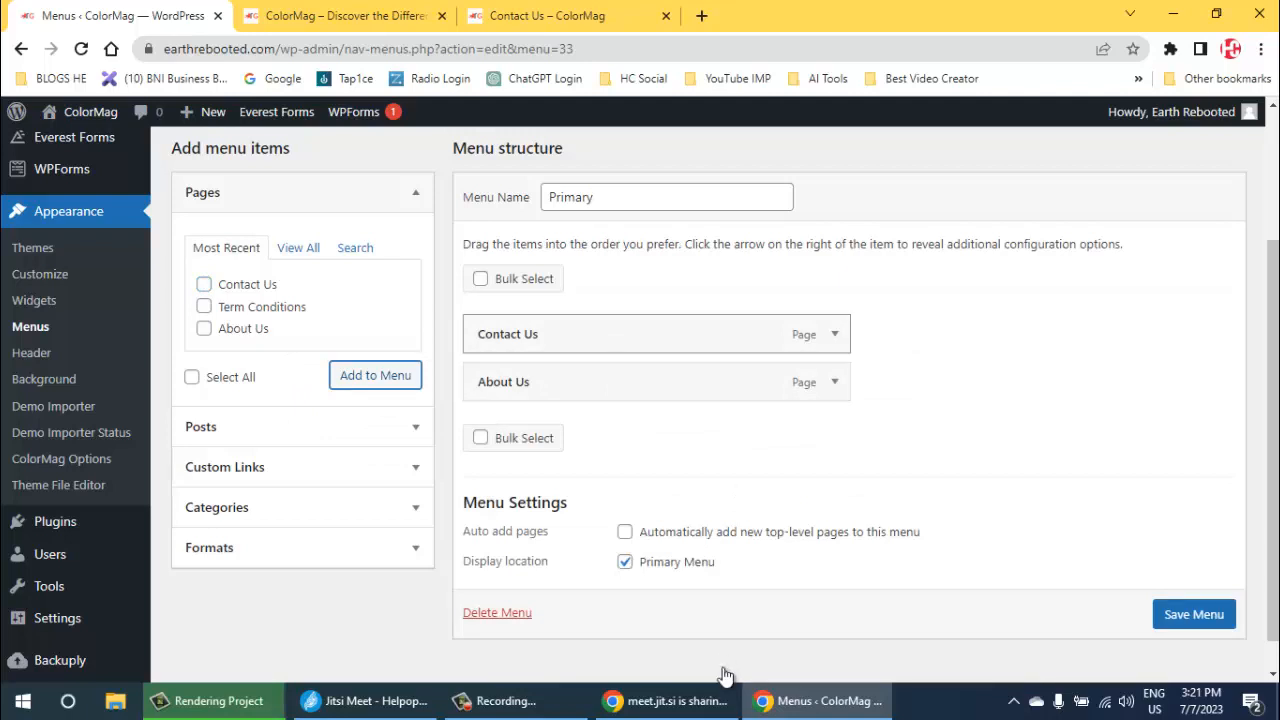
- Move Contact Us below About Us in the Primary menu and save the menu
drag(640, 334, 640, 383)
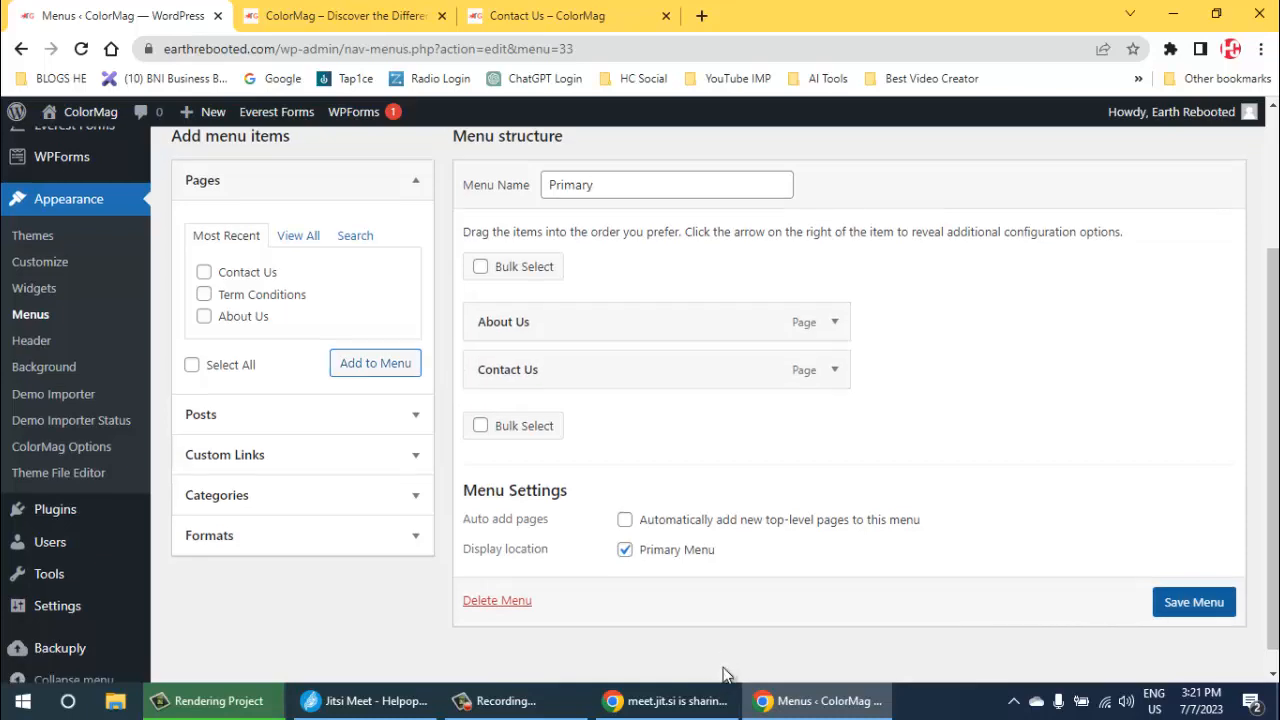
click(1193, 614)
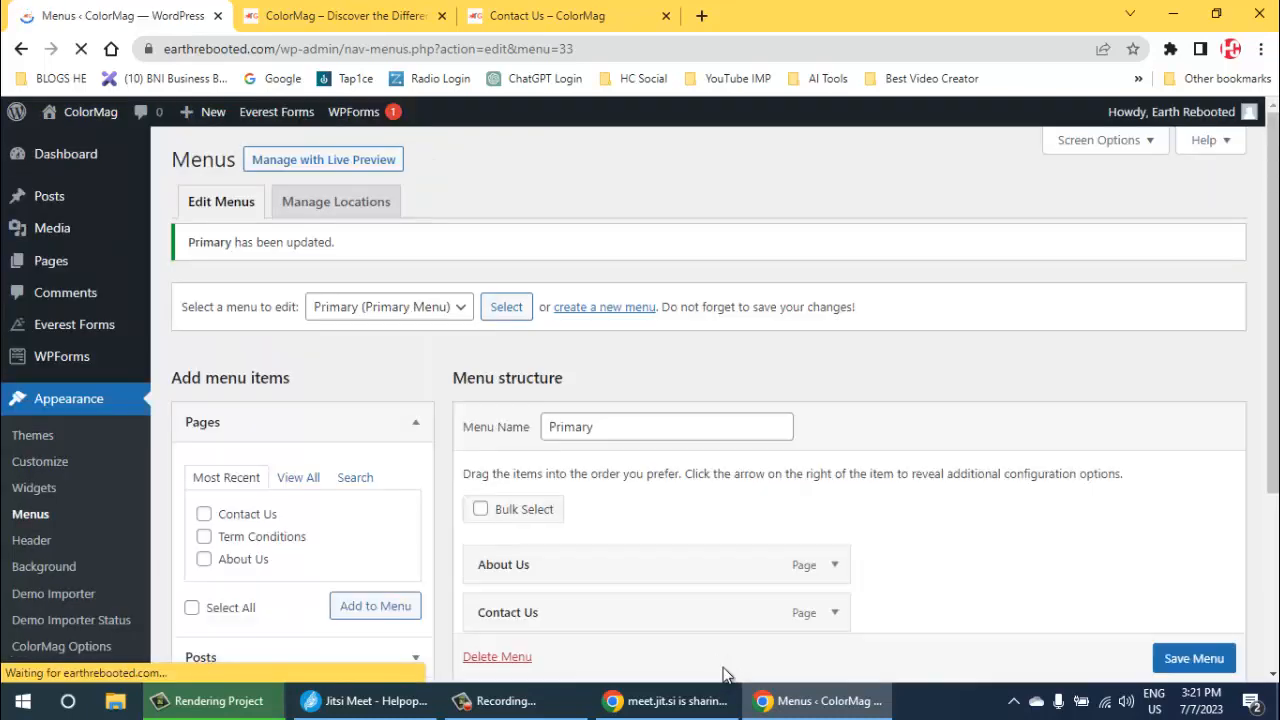
scroll(725, 675, down, 3)
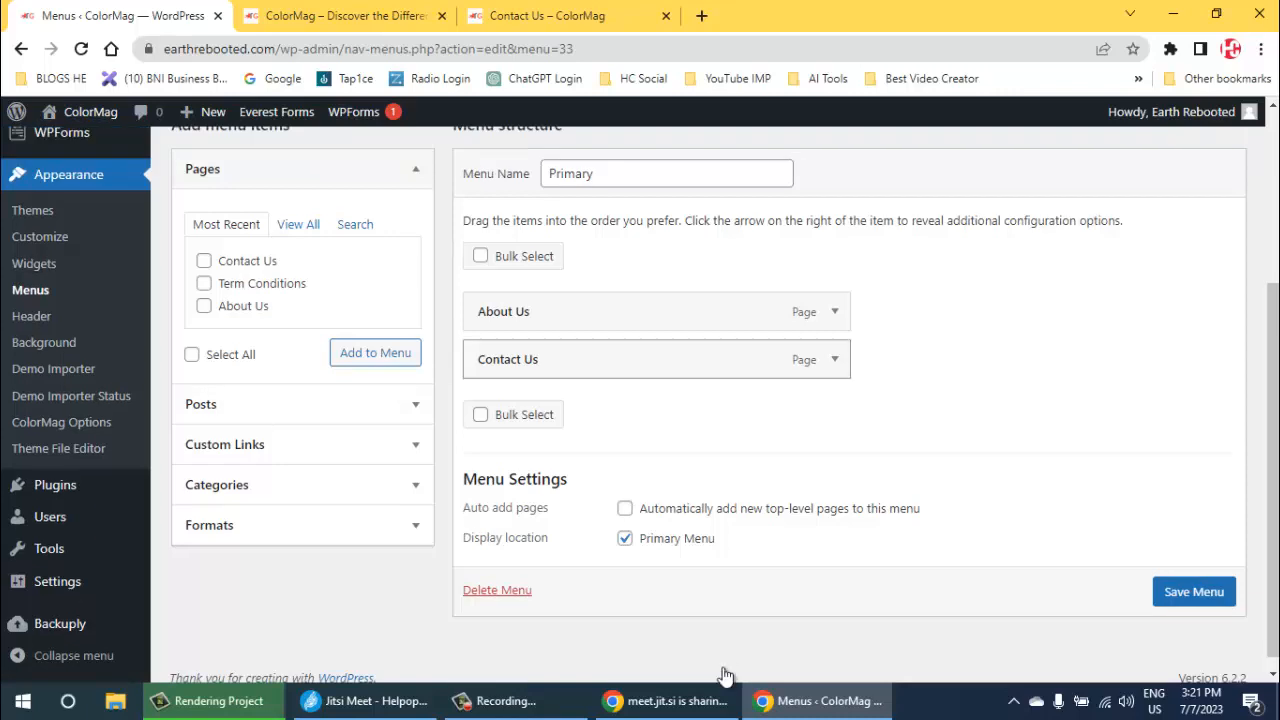
- Reload the live site and check the About Us and Contact Us pages through the navigation menu
click(547, 16)
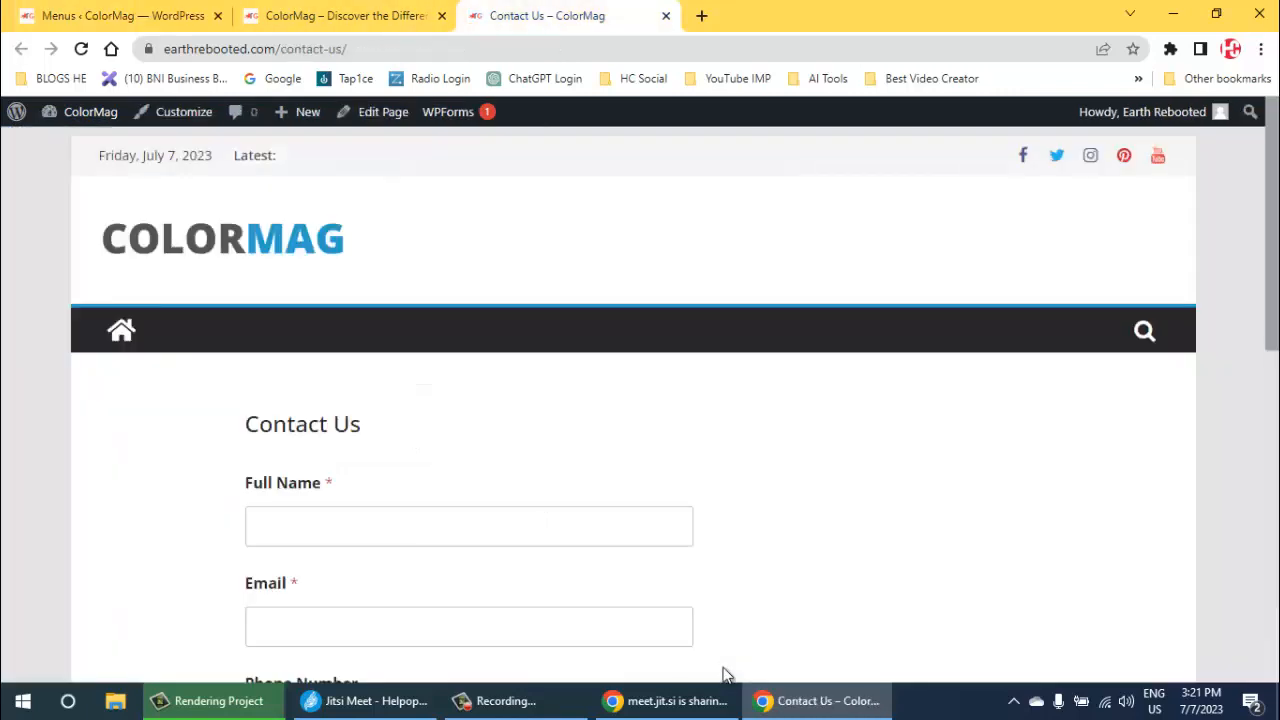
key(F5)
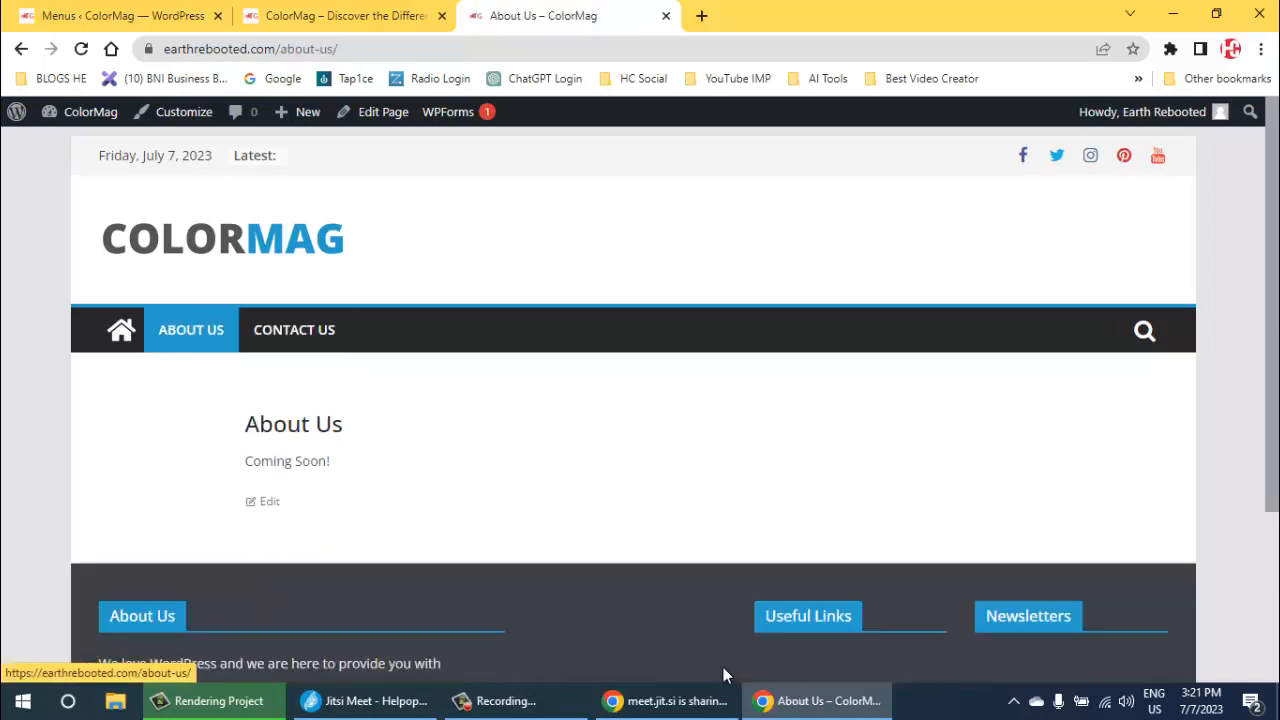
drag(261, 461, 332, 462)
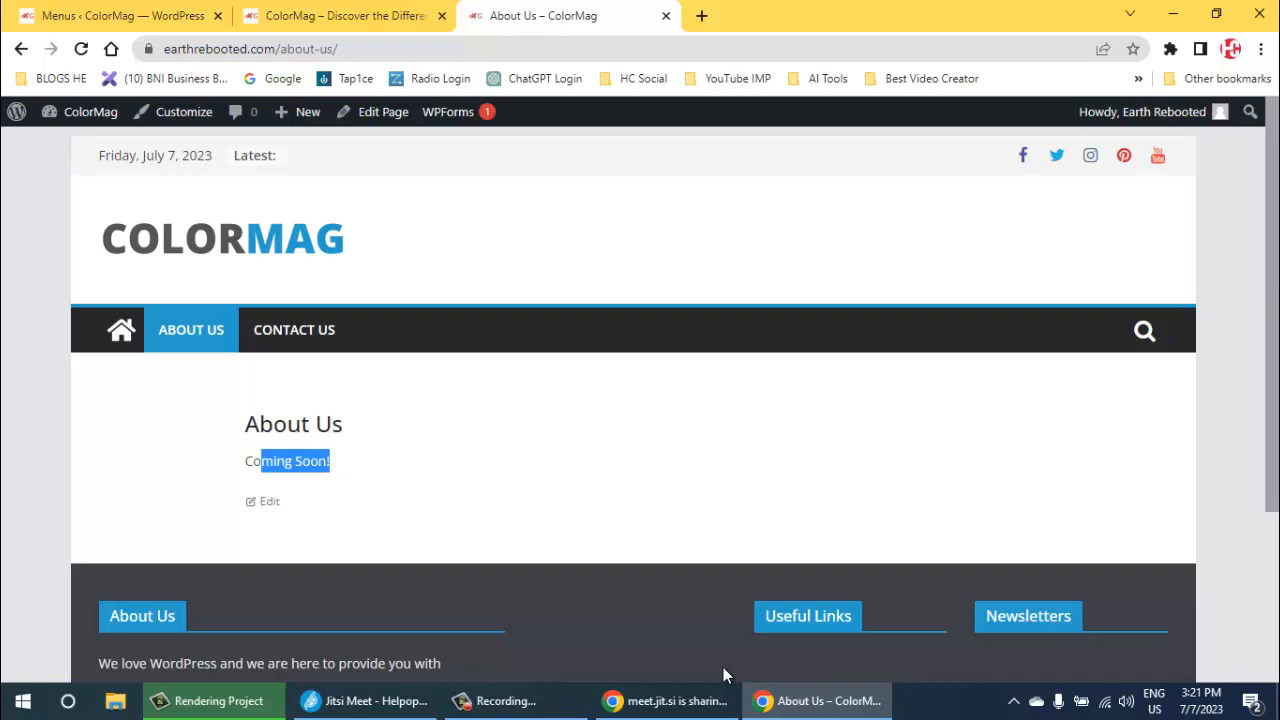
click(332, 462)
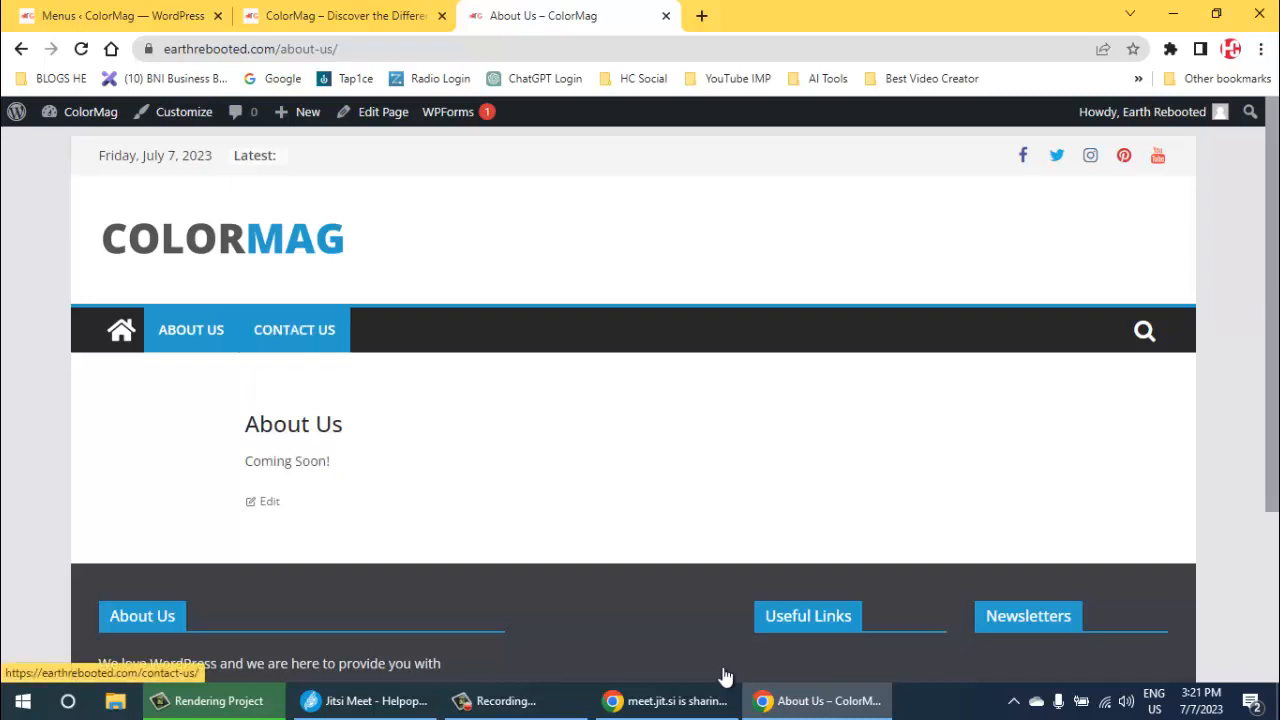
click(294, 330)
scroll(725, 675, down, 5)
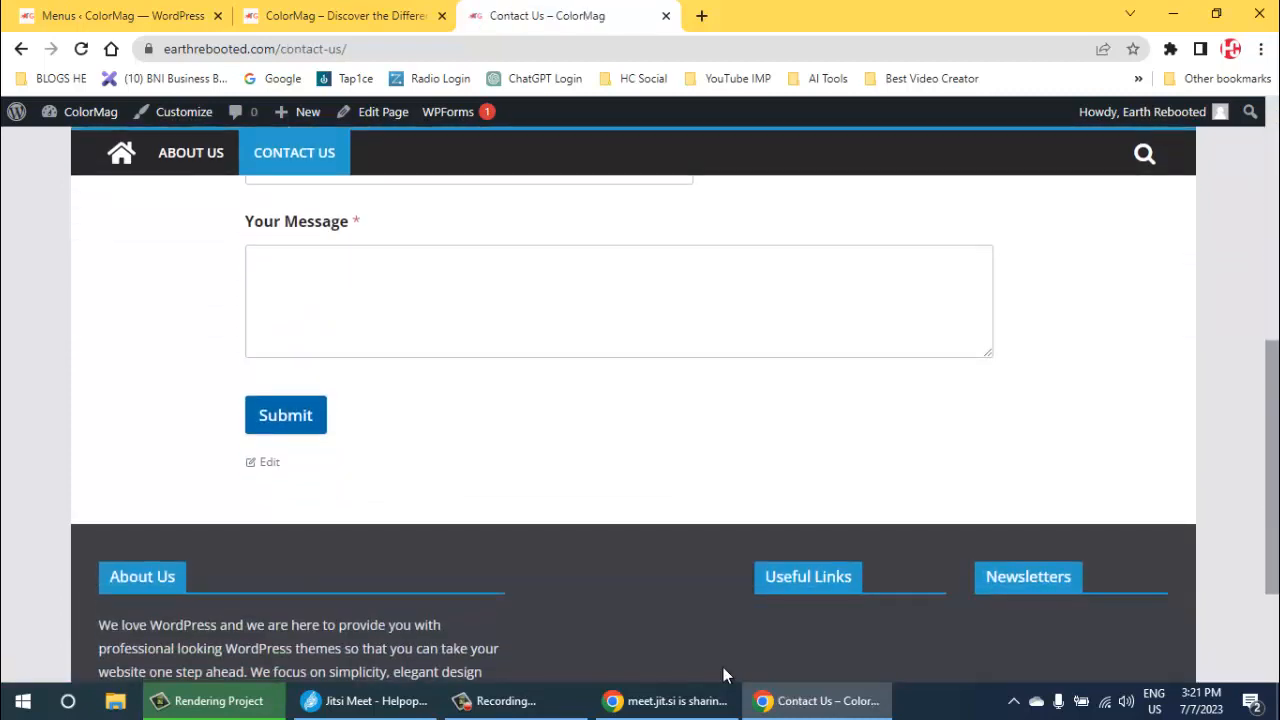
scroll(725, 675, up, 3)
scroll(725, 675, up, 2)
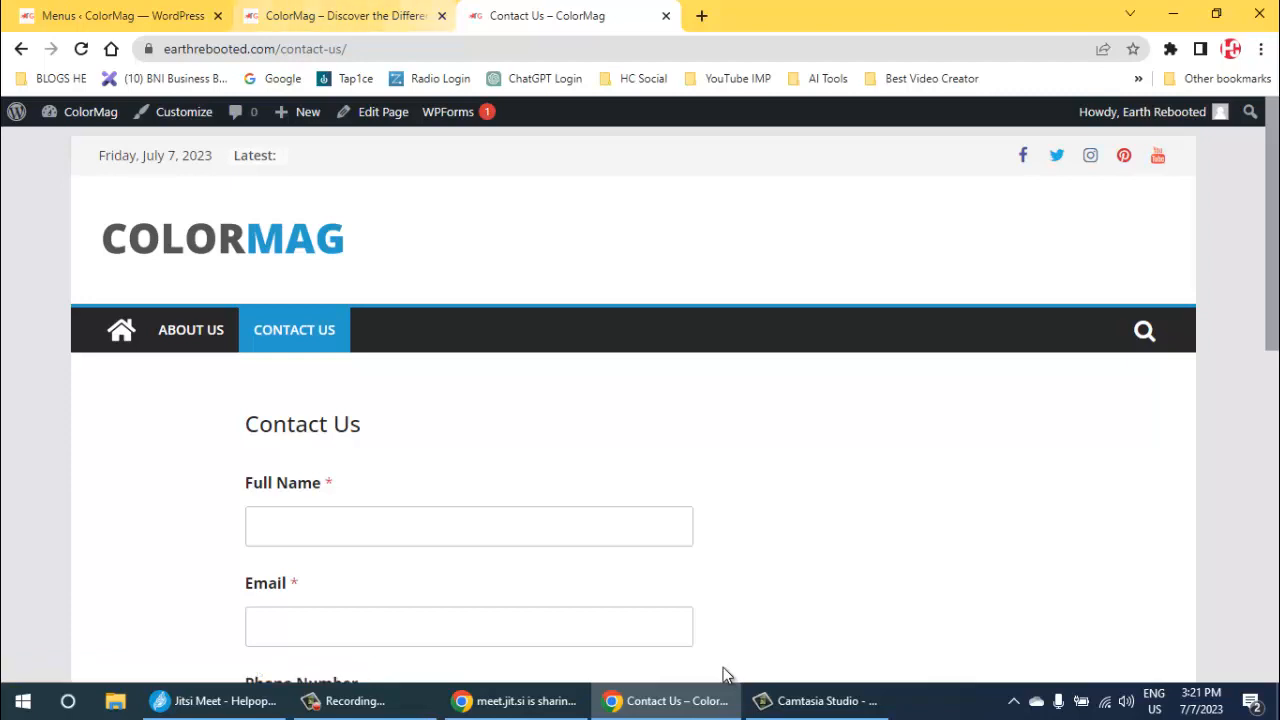
- Close the live Contact Us page and return to the Primary menu's editor in the WordPress admin
click(666, 16)
click(122, 16)
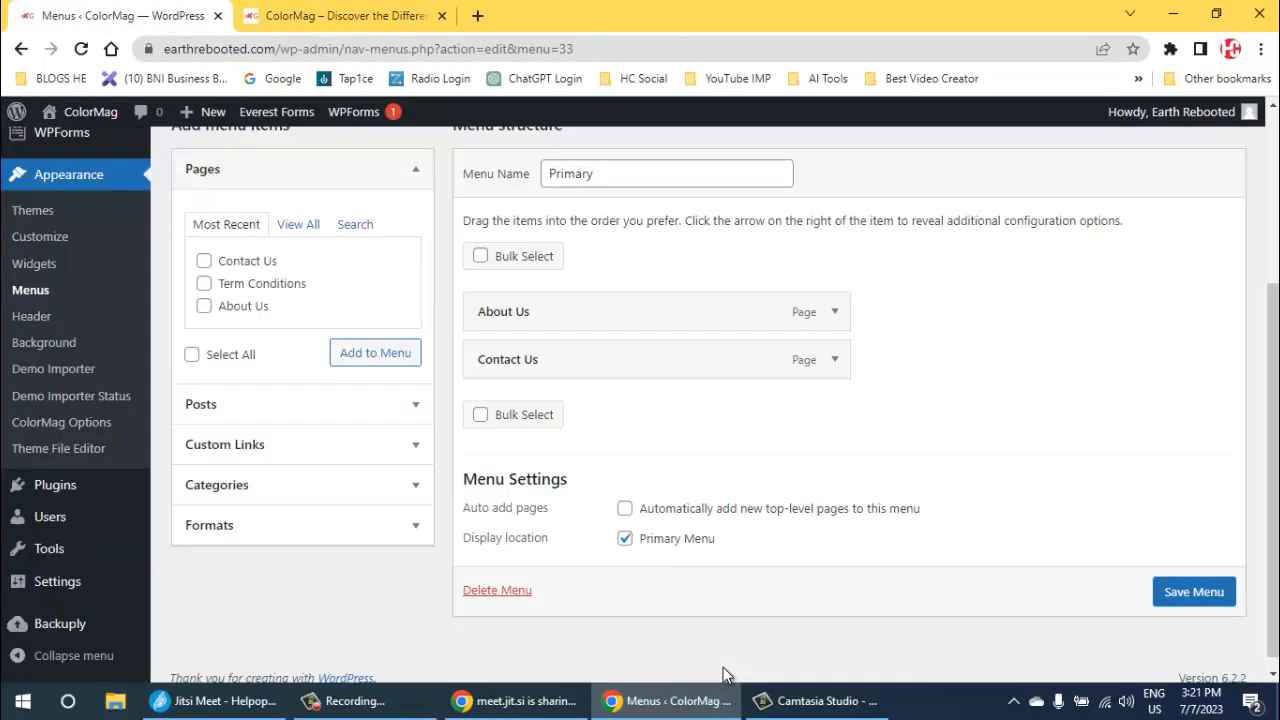
scroll(50, 342, down, 1)
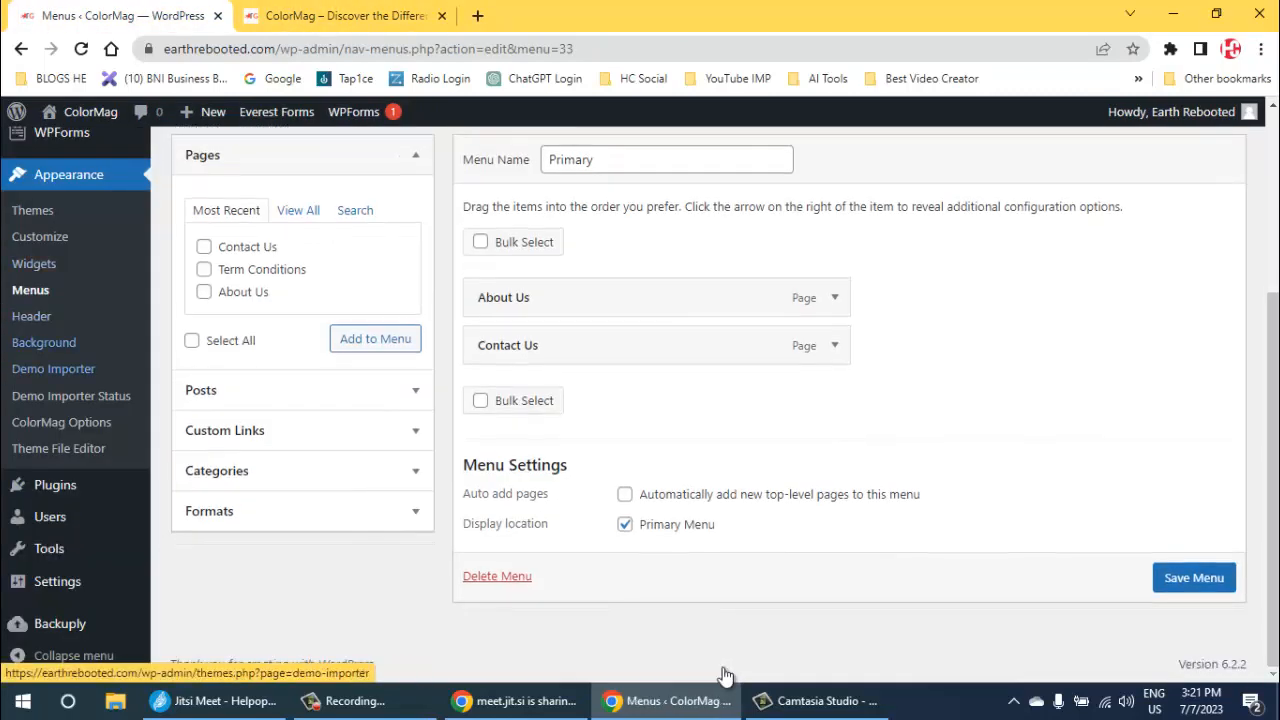
scroll(50, 410, up, 2)
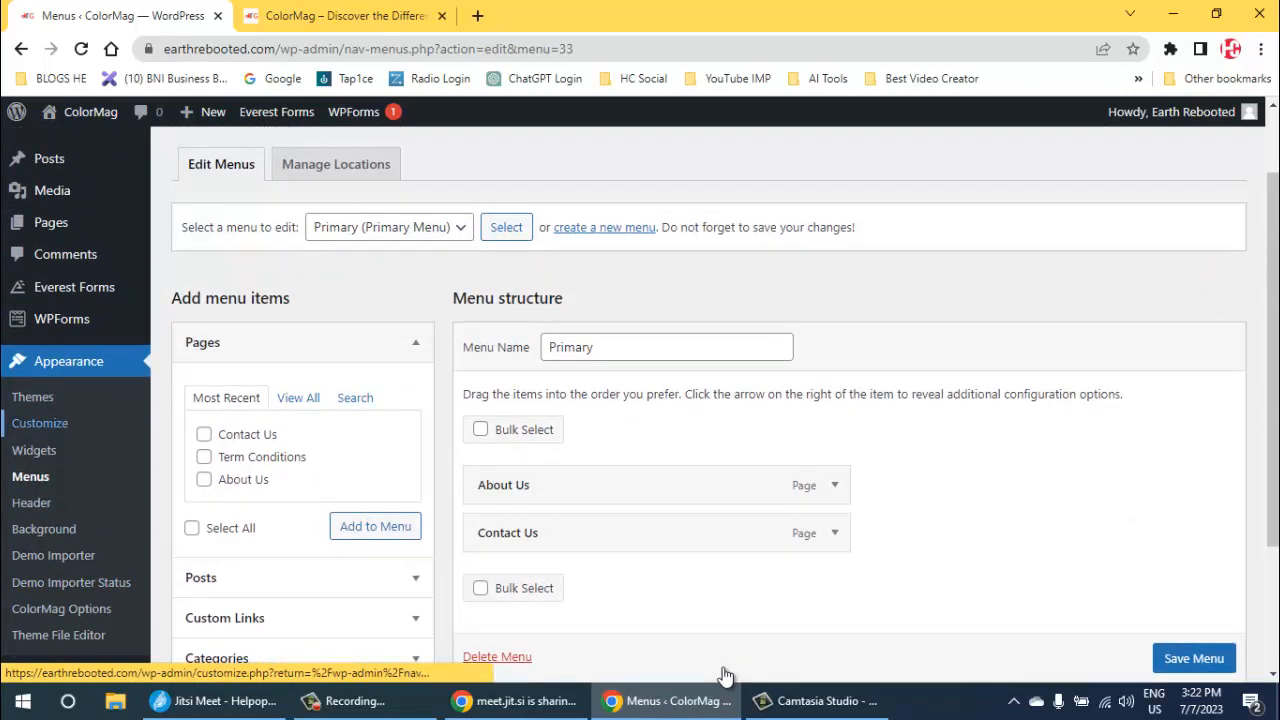
- In the site customizer, replace the ColorMag logo with cropped-Earthrebooted-Logo-1.webp from the media library, uncropped, and publish it
click(40, 423)
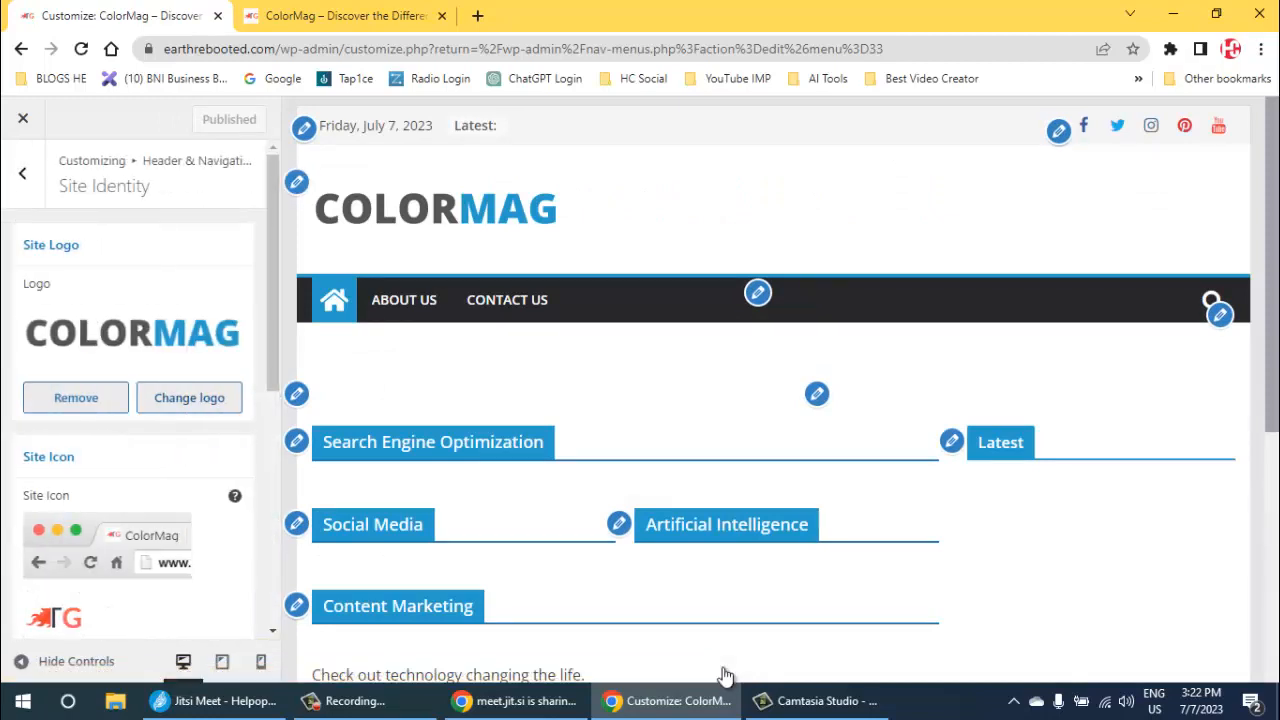
click(76, 398)
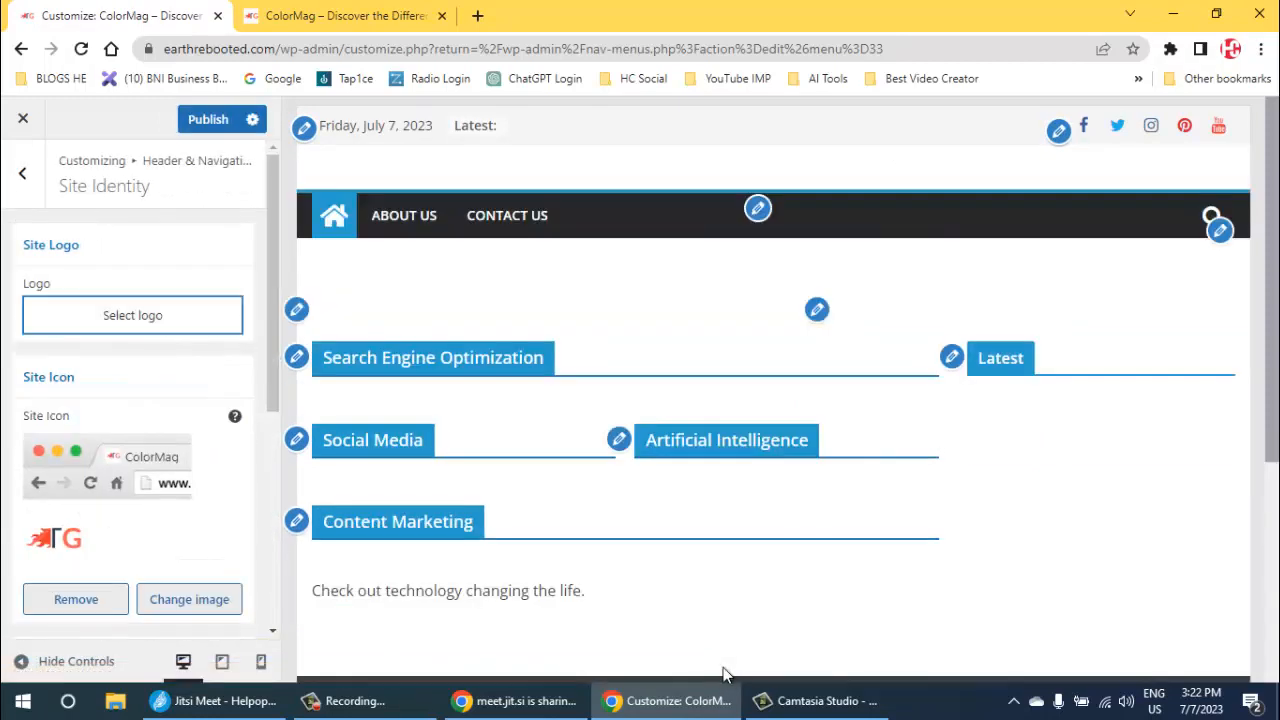
click(132, 315)
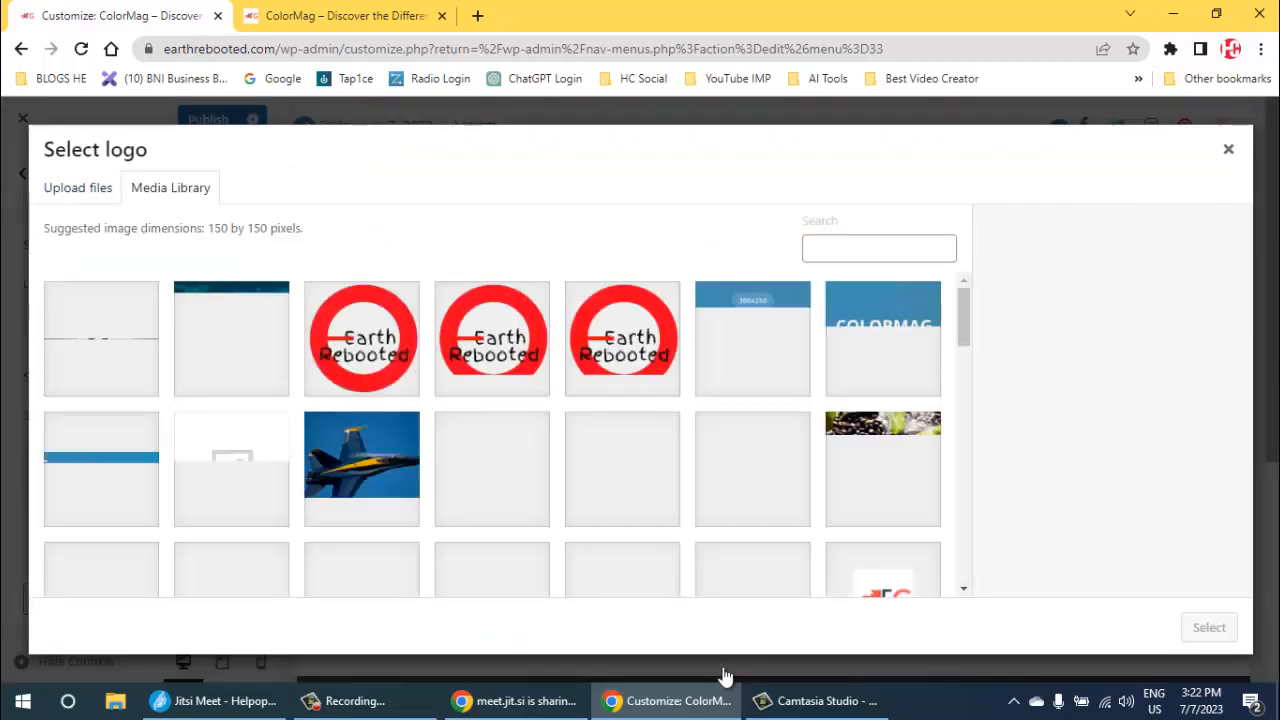
click(361, 338)
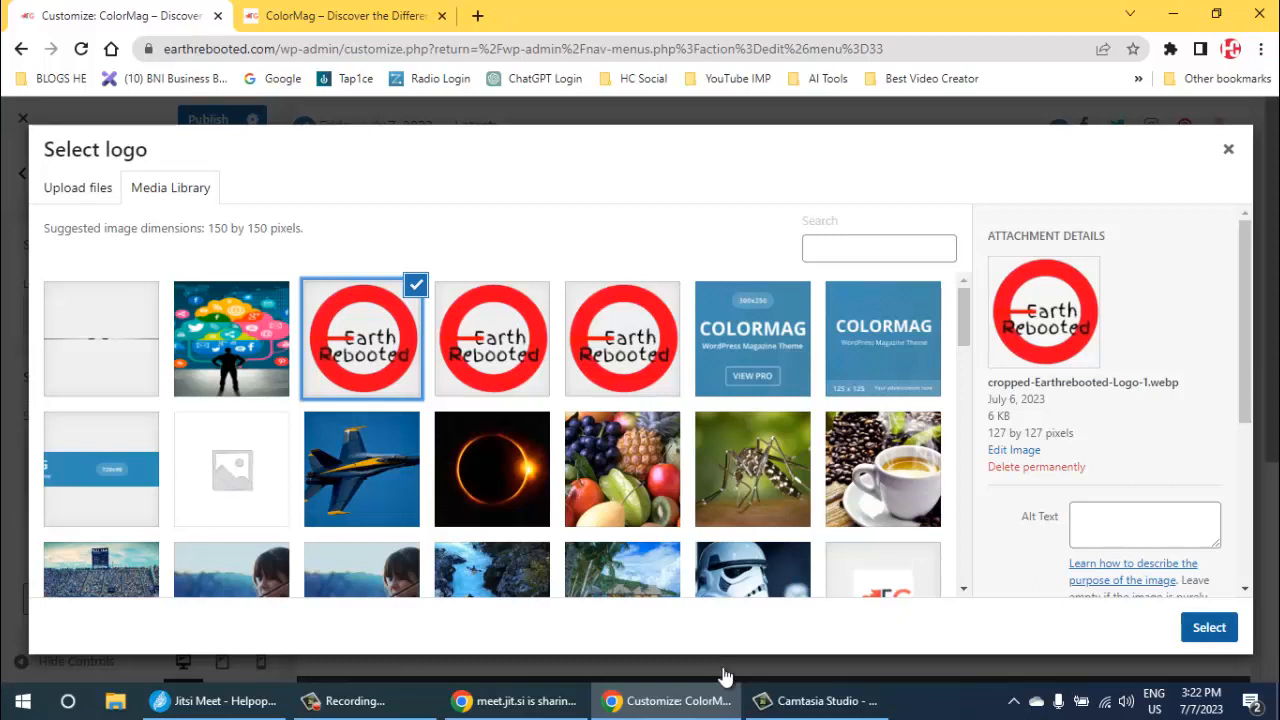
click(1209, 628)
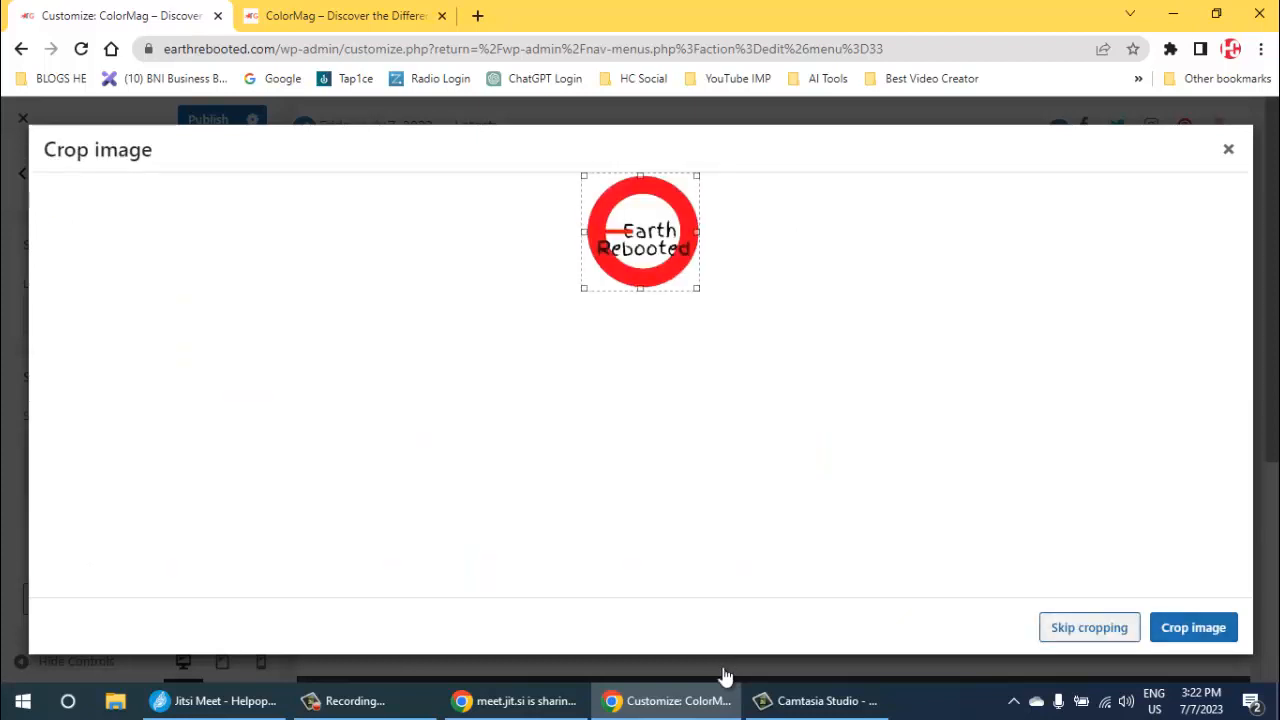
click(1089, 628)
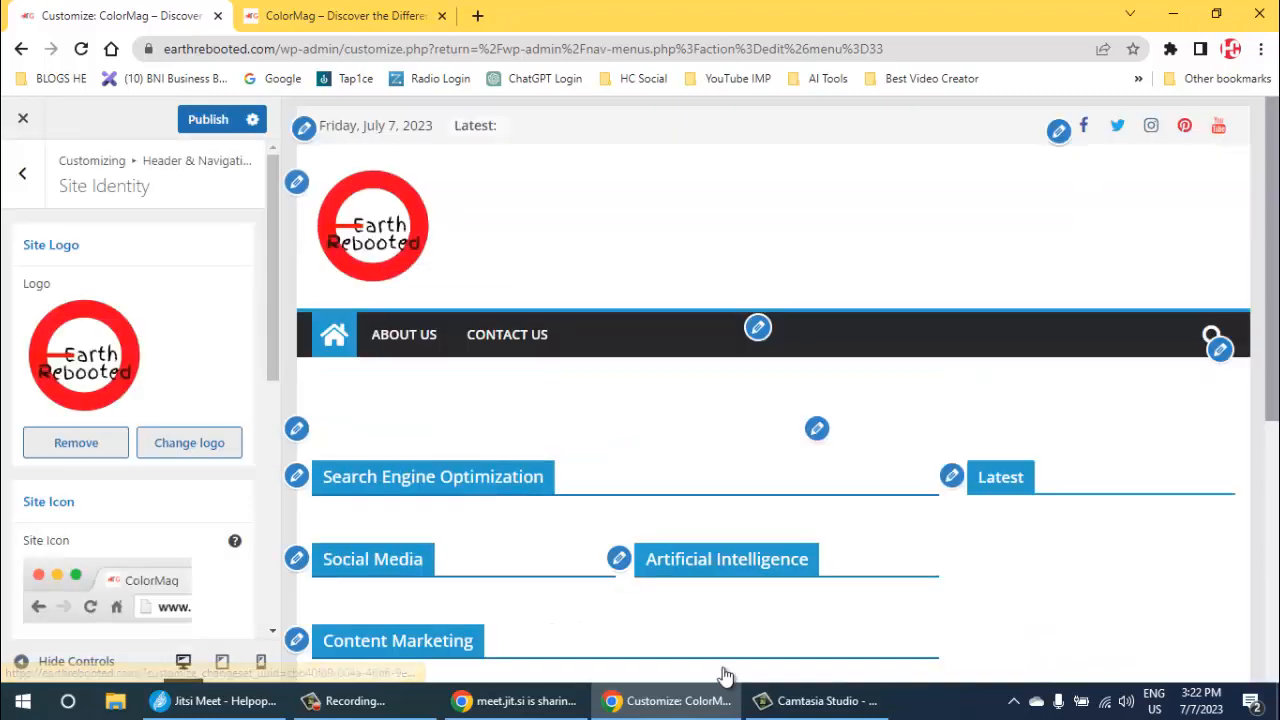
click(208, 119)
- Reload the live site's home page, check the new logo in the header, and return to the customizer
key(ctrl+Tab)
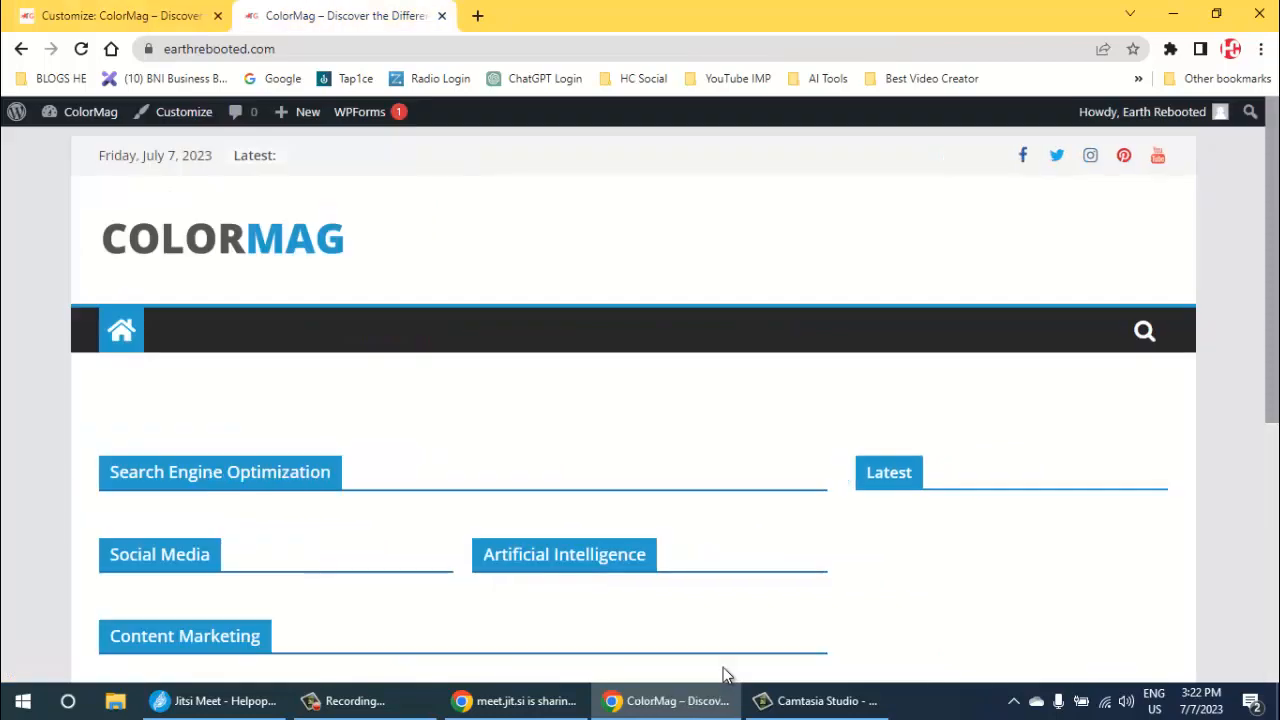
key(ctrl+Tab)
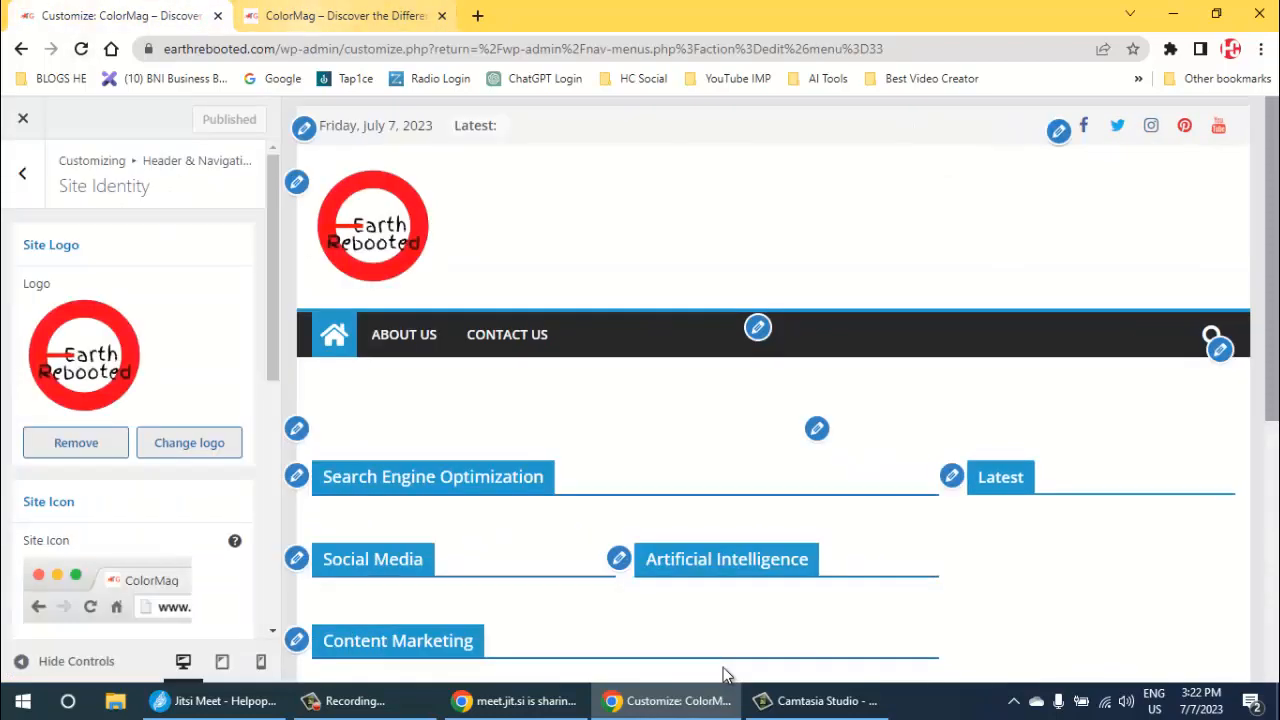
key(ctrl+Tab)
key(F5)
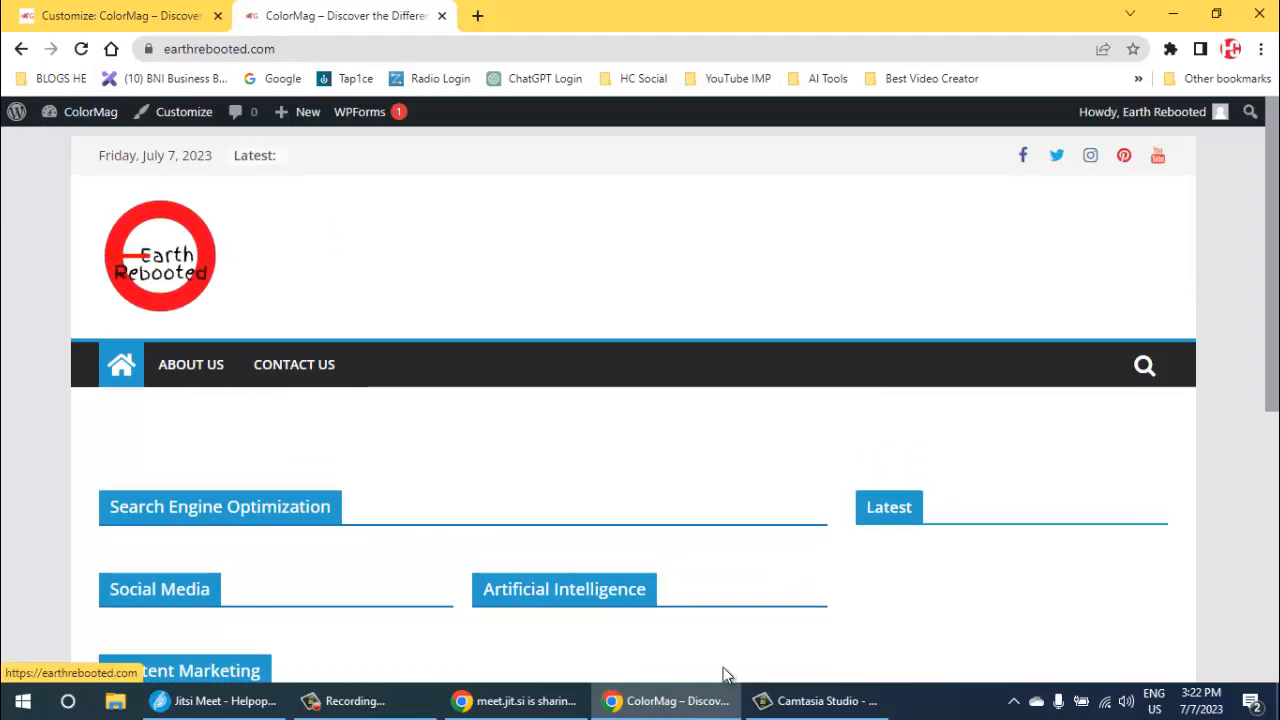
scroll(726, 676, down, 5)
scroll(726, 676, up, 10)
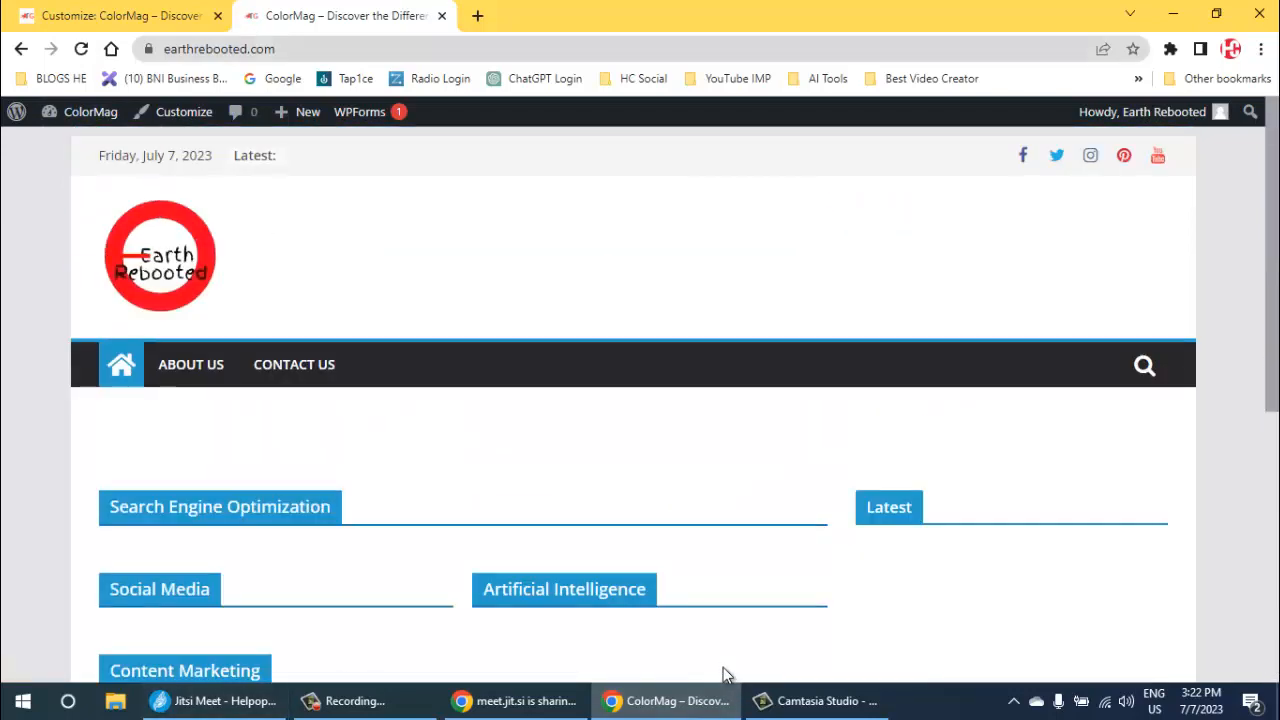
key(ctrl+Tab)
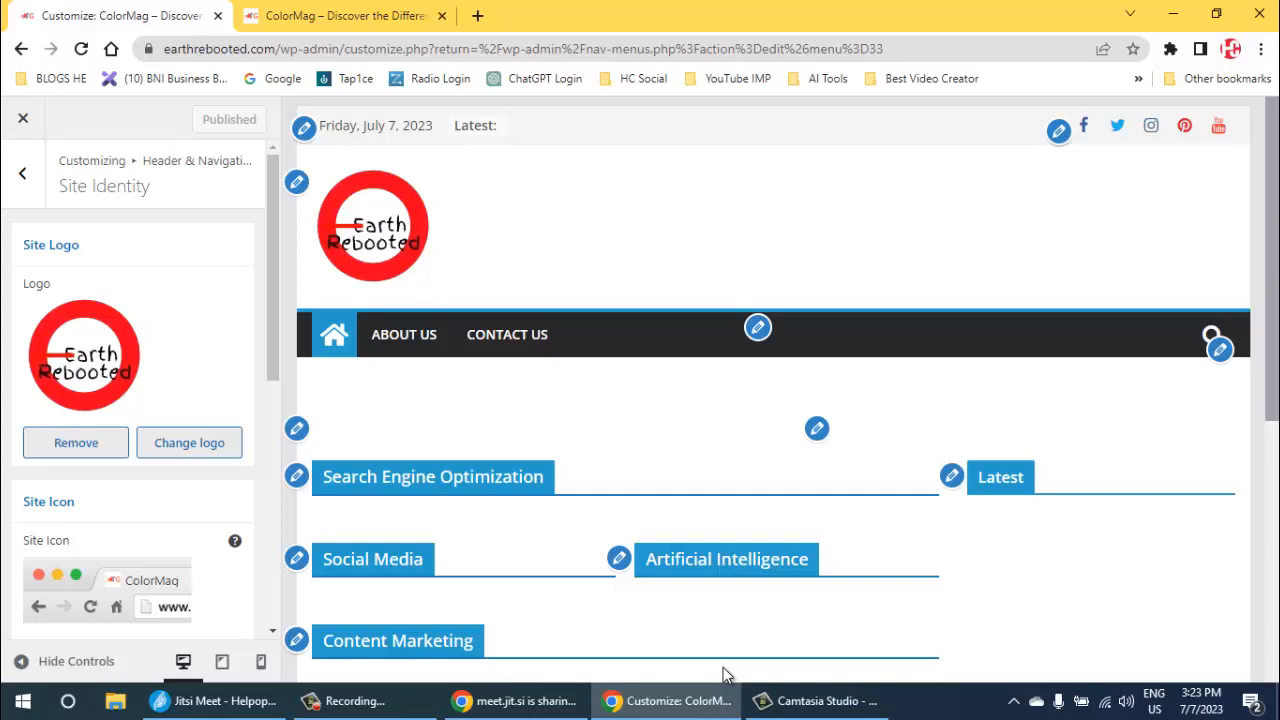
- Switch to ChatGPT in a new browser tab and delete the Digital Marketing Strategies chat from the history
key(ctrl+t)
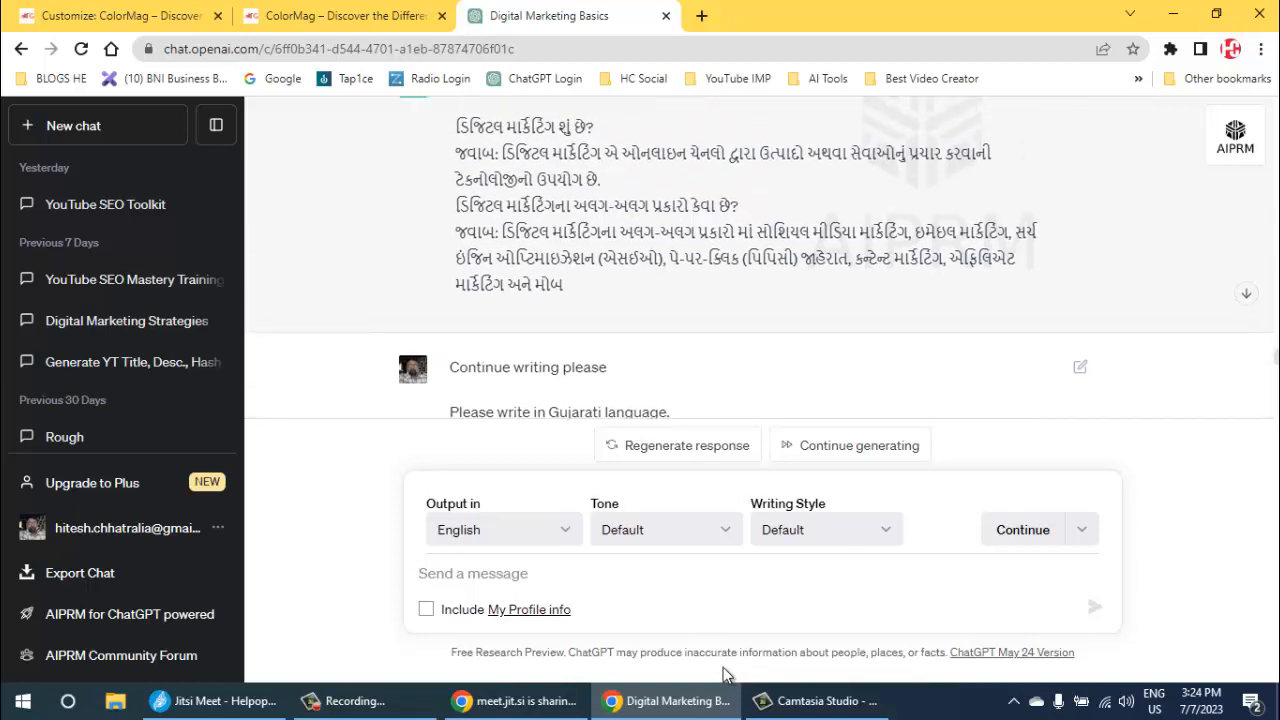
click(130, 279)
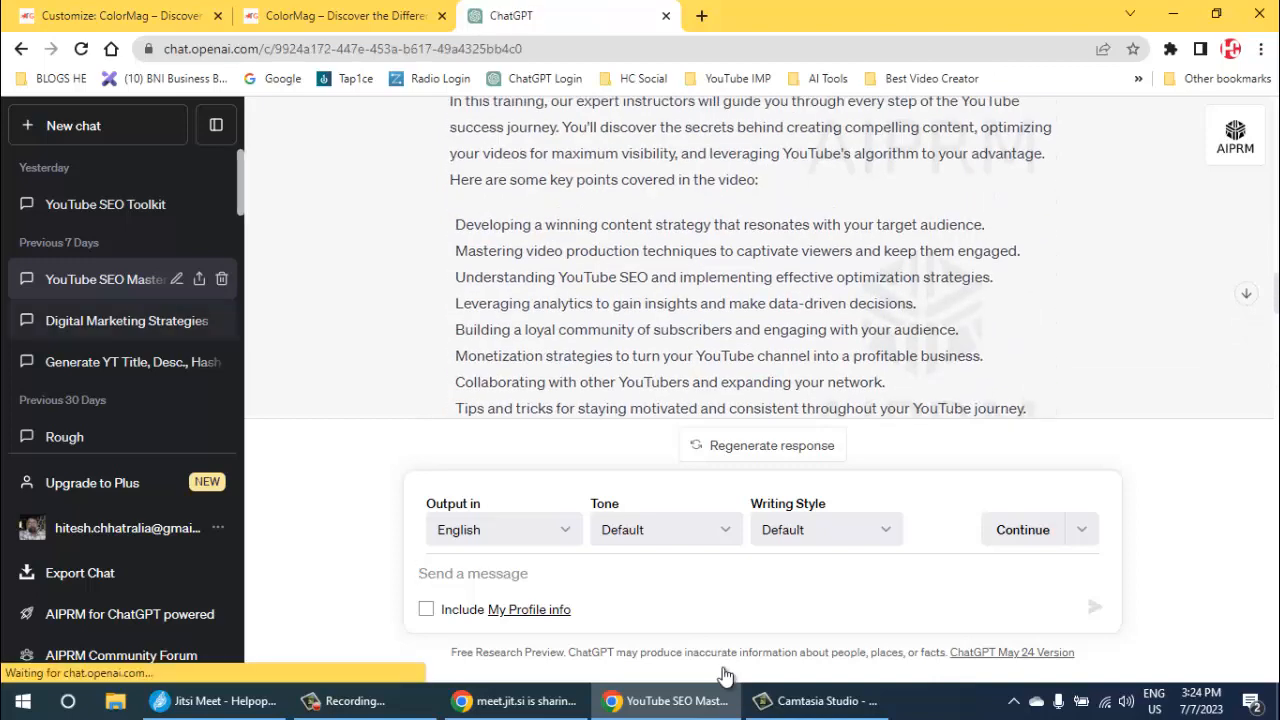
click(126, 320)
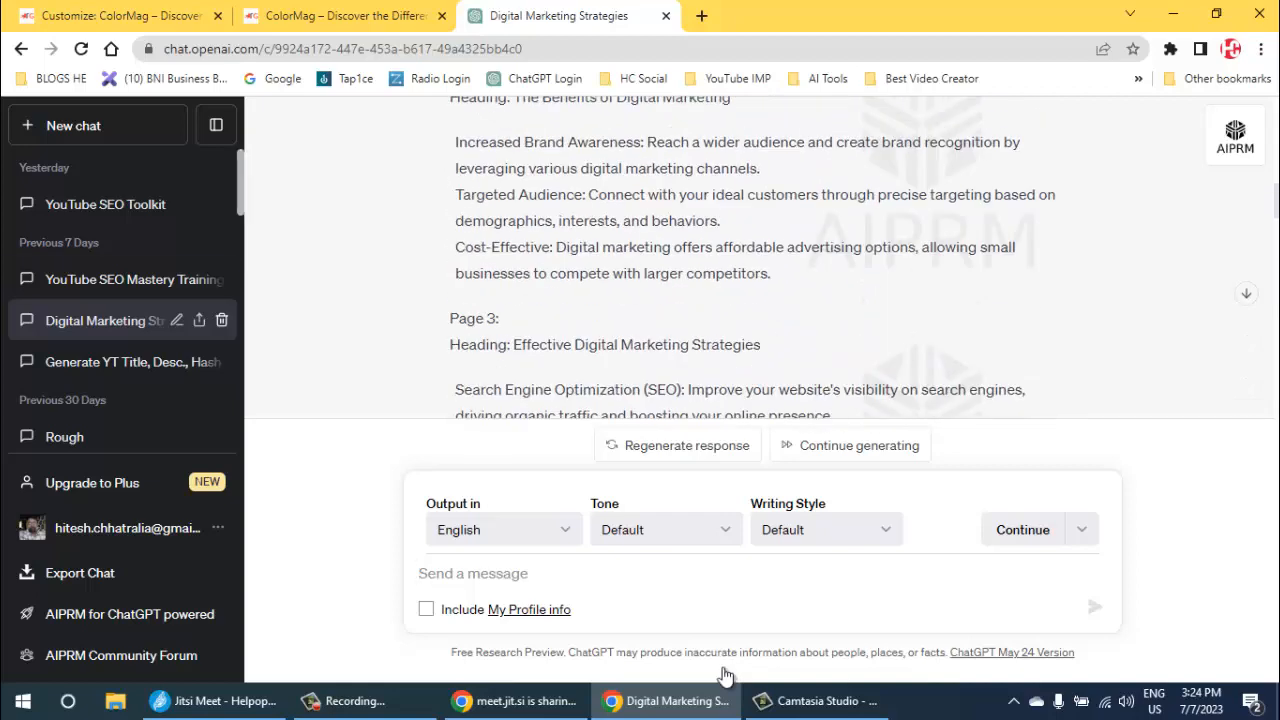
click(221, 320)
click(199, 320)
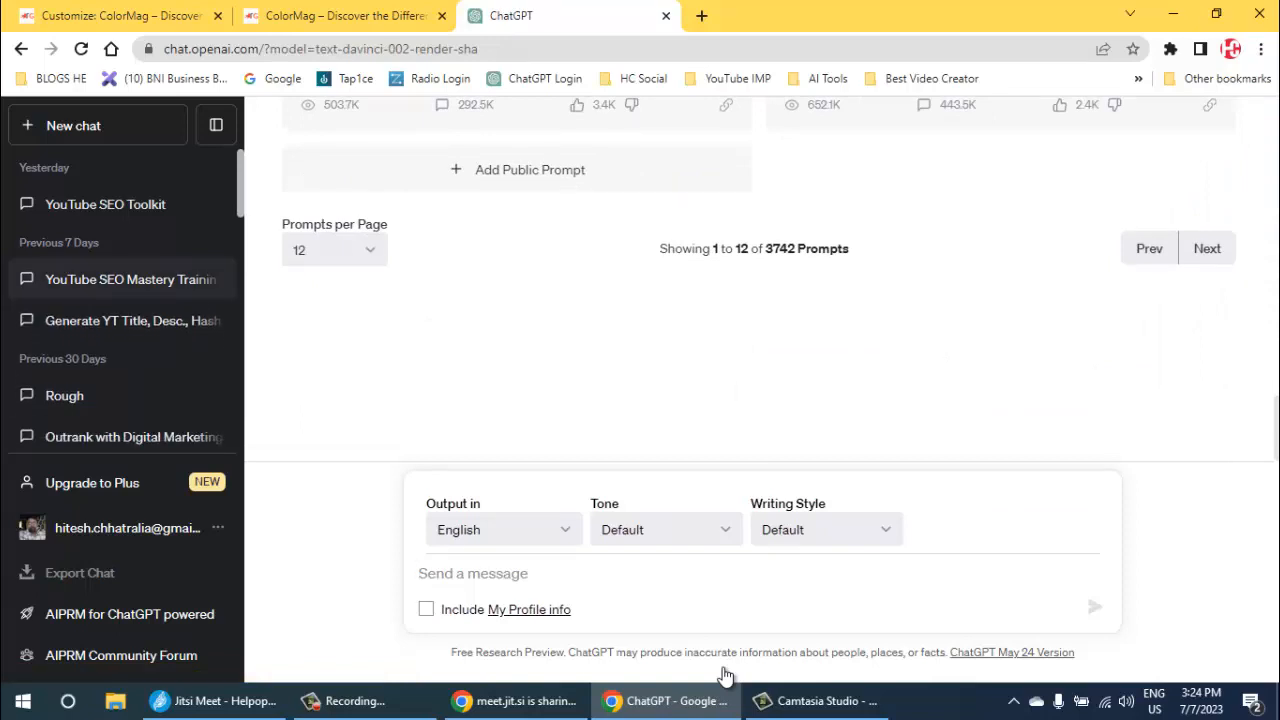
- Delete the YouTube SEO Mastery Training chat from the chat history
click(130, 279)
click(178, 279)
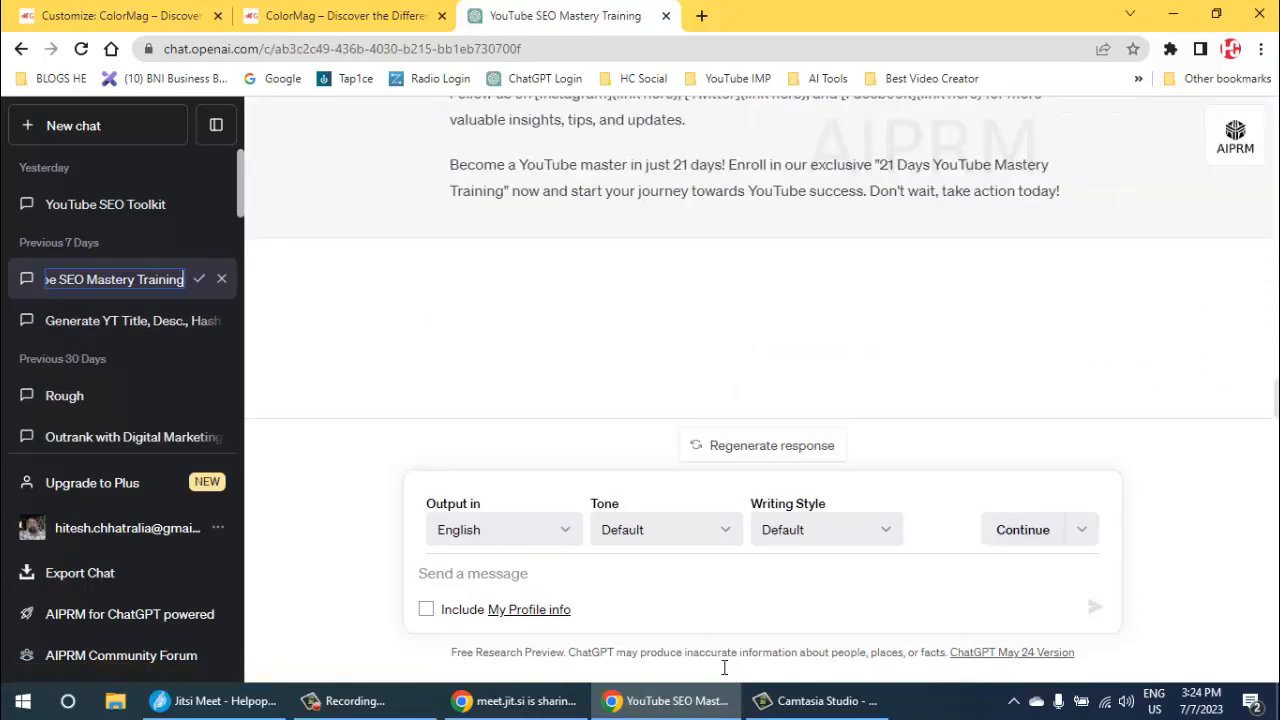
click(199, 279)
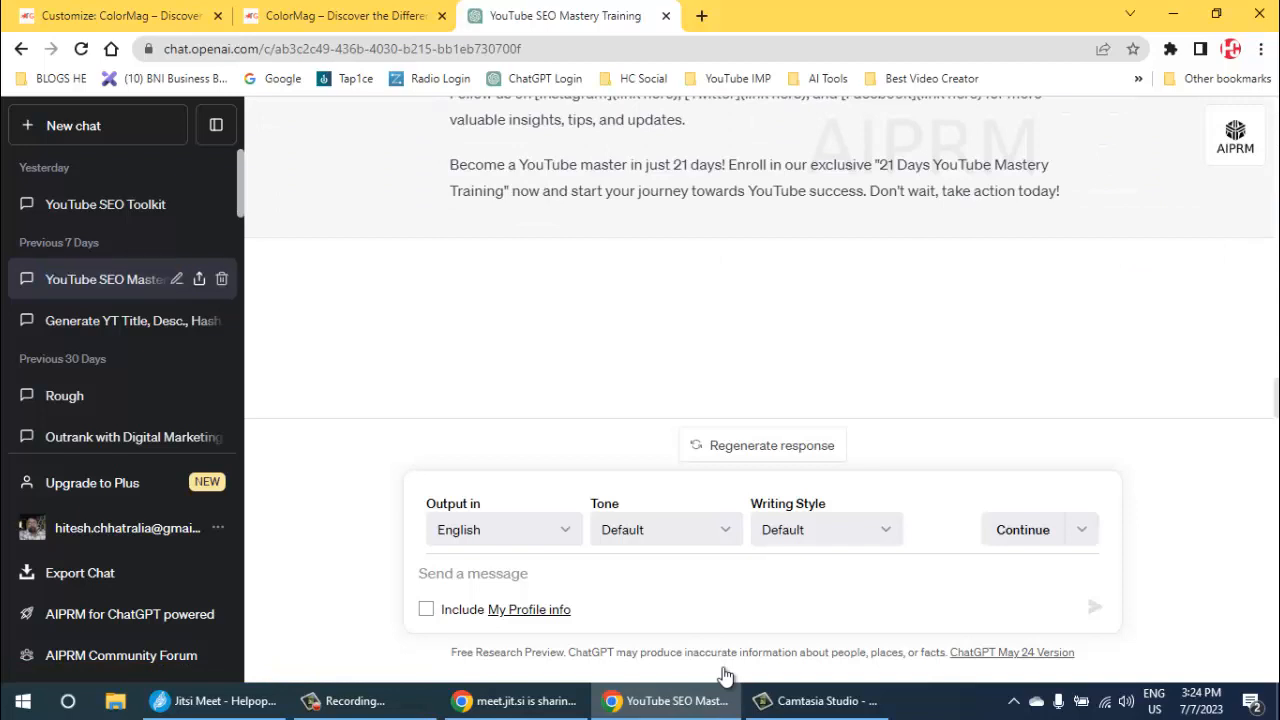
click(221, 279)
click(199, 279)
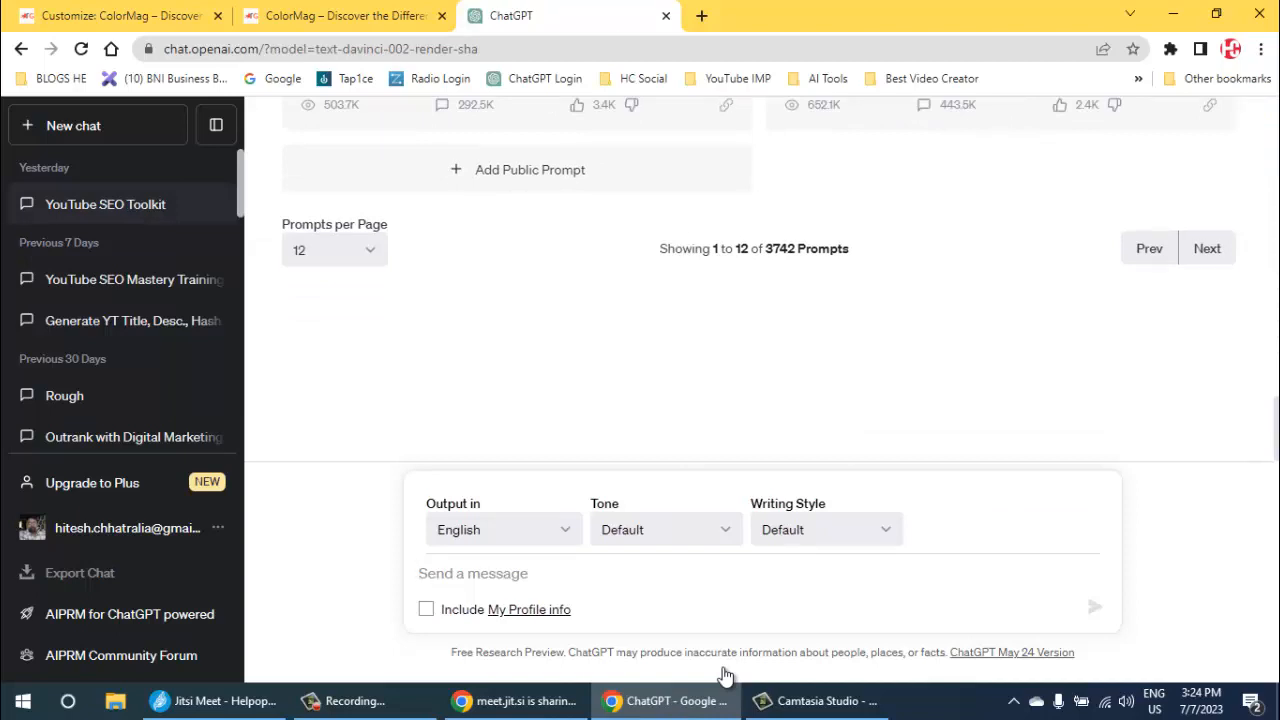
- Delete the YouTube SEO Toolkit chat from the chat history
click(105, 204)
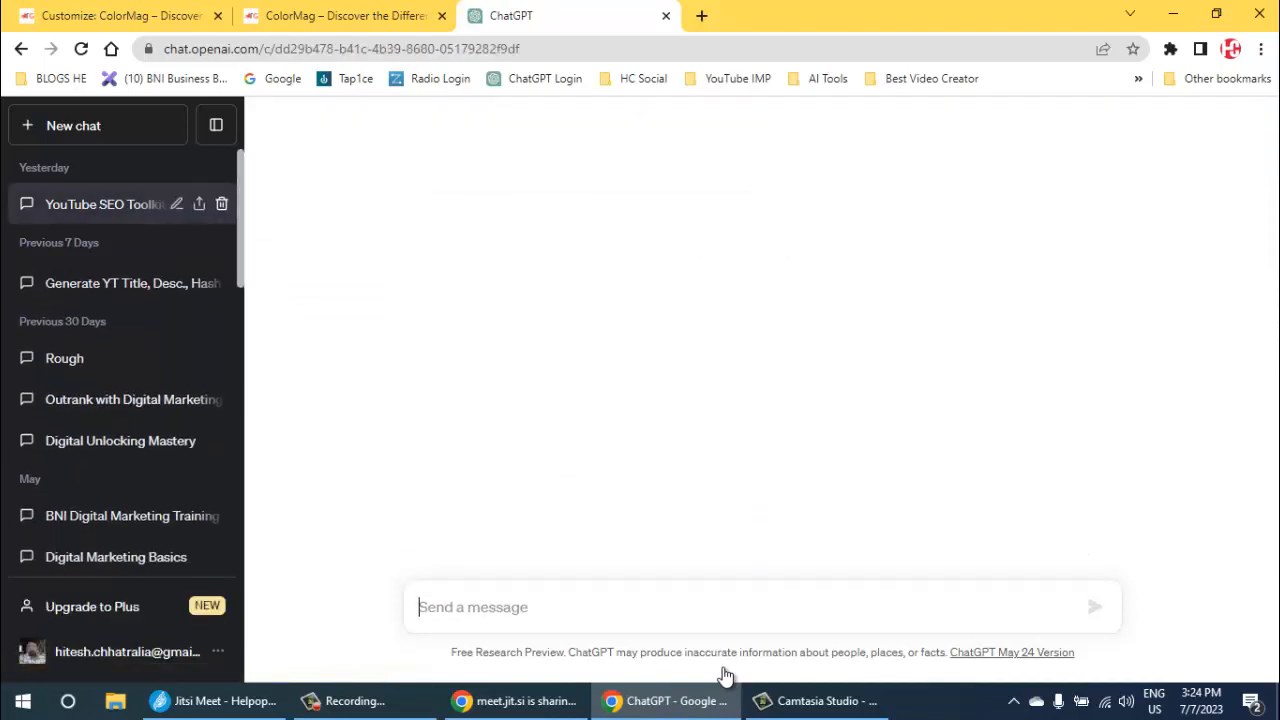
click(221, 204)
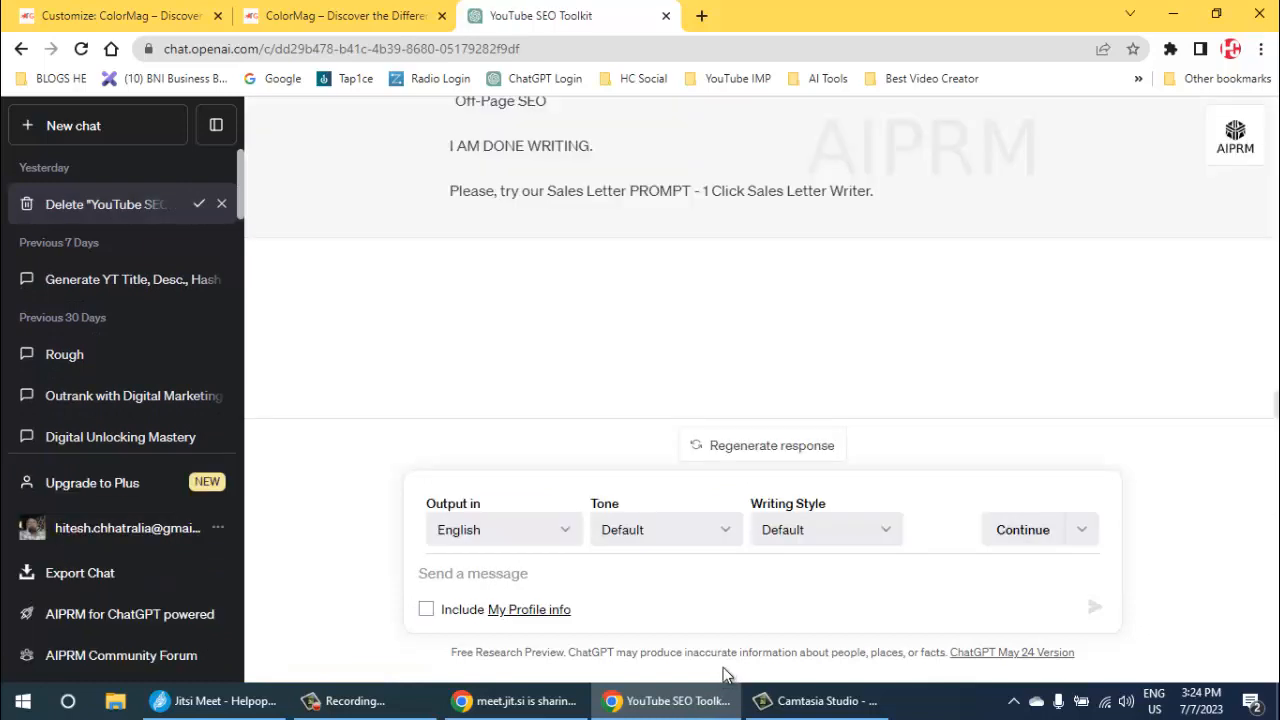
click(199, 204)
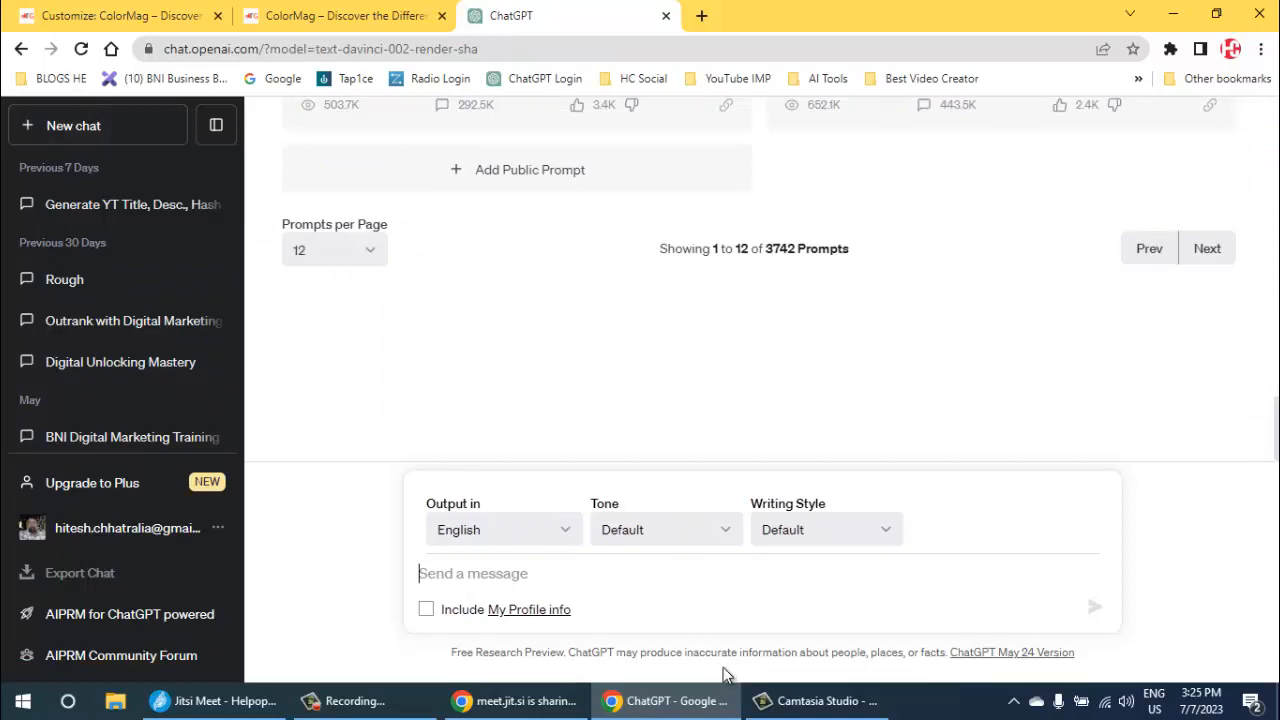
- Search the public AIPRM prompts for "blog"
scroll(725, 677, up, 10)
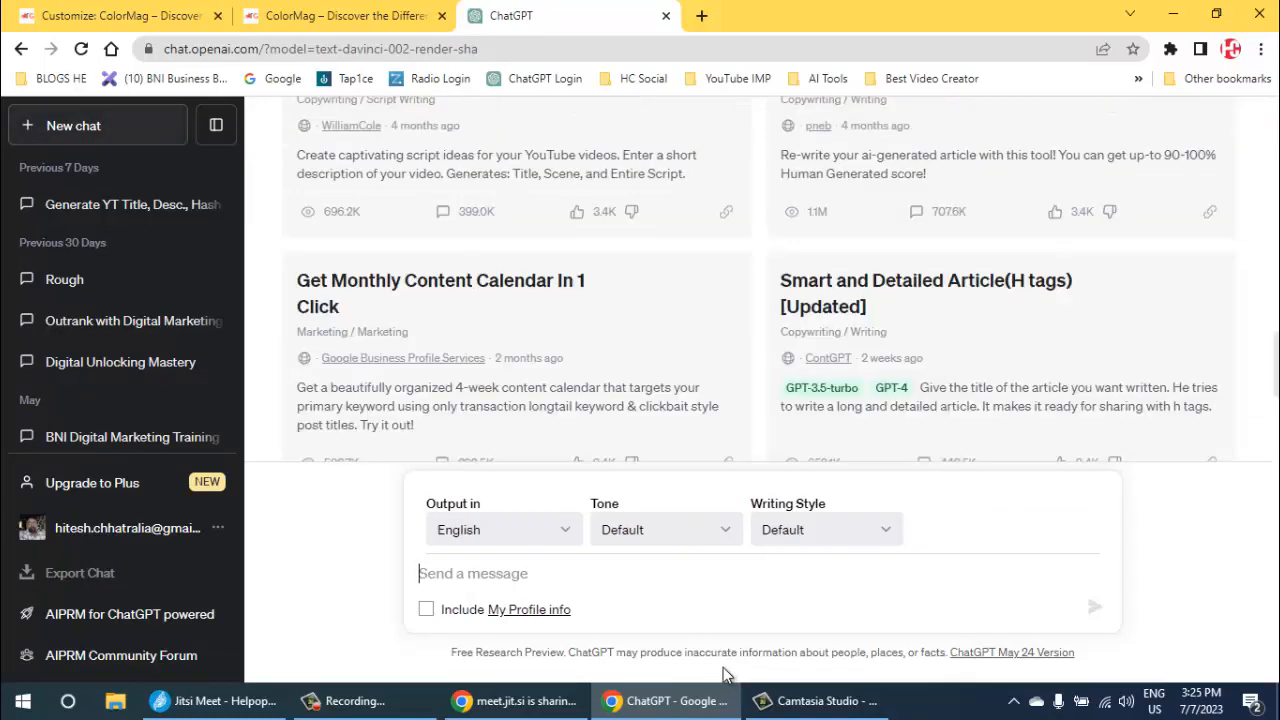
scroll(725, 677, up, 5)
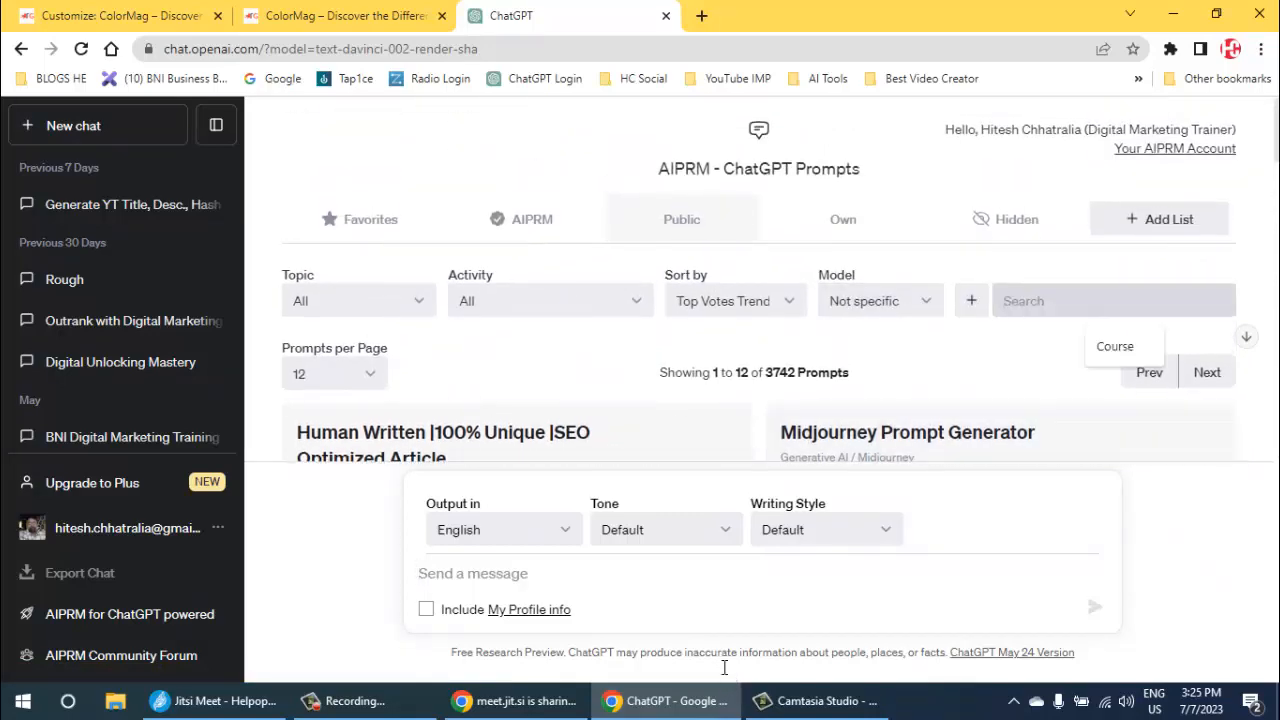
text(blo)
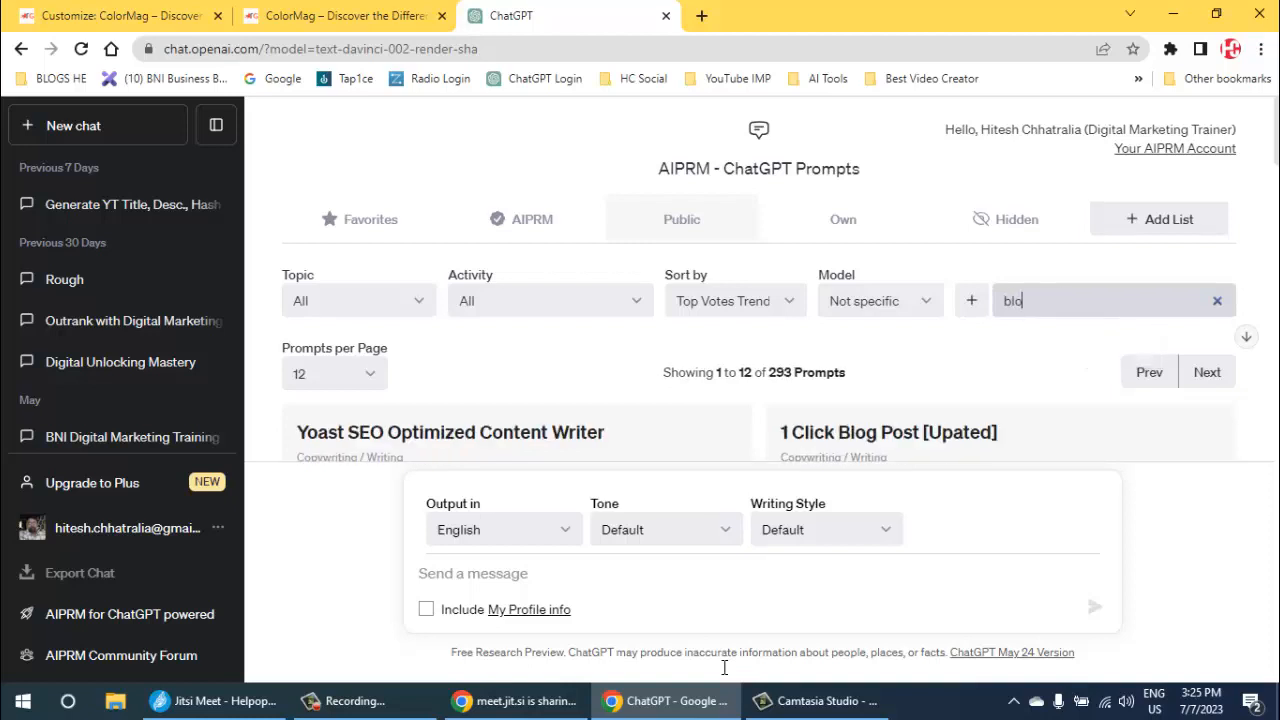
text(g)
click(724, 667)
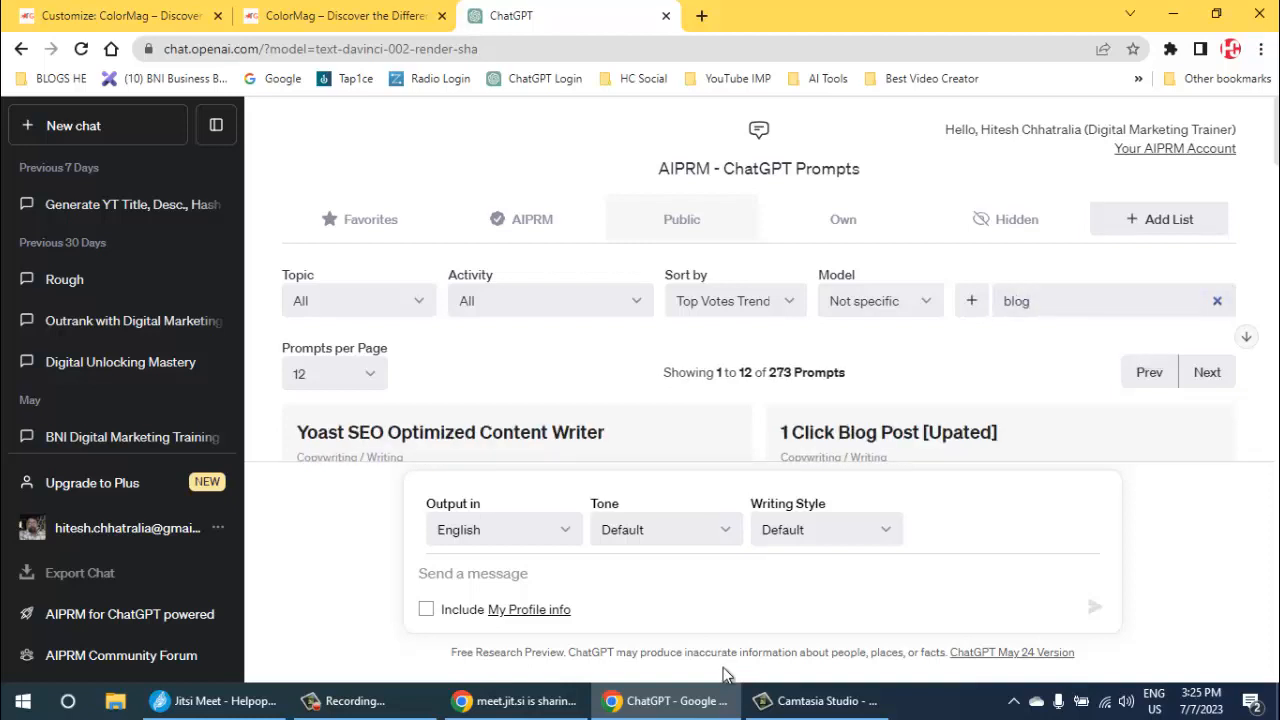
- Look through the matching blog-writing prompts and select the 100% SEO Optimized Blogger Post prompt
scroll(724, 675, down, 1)
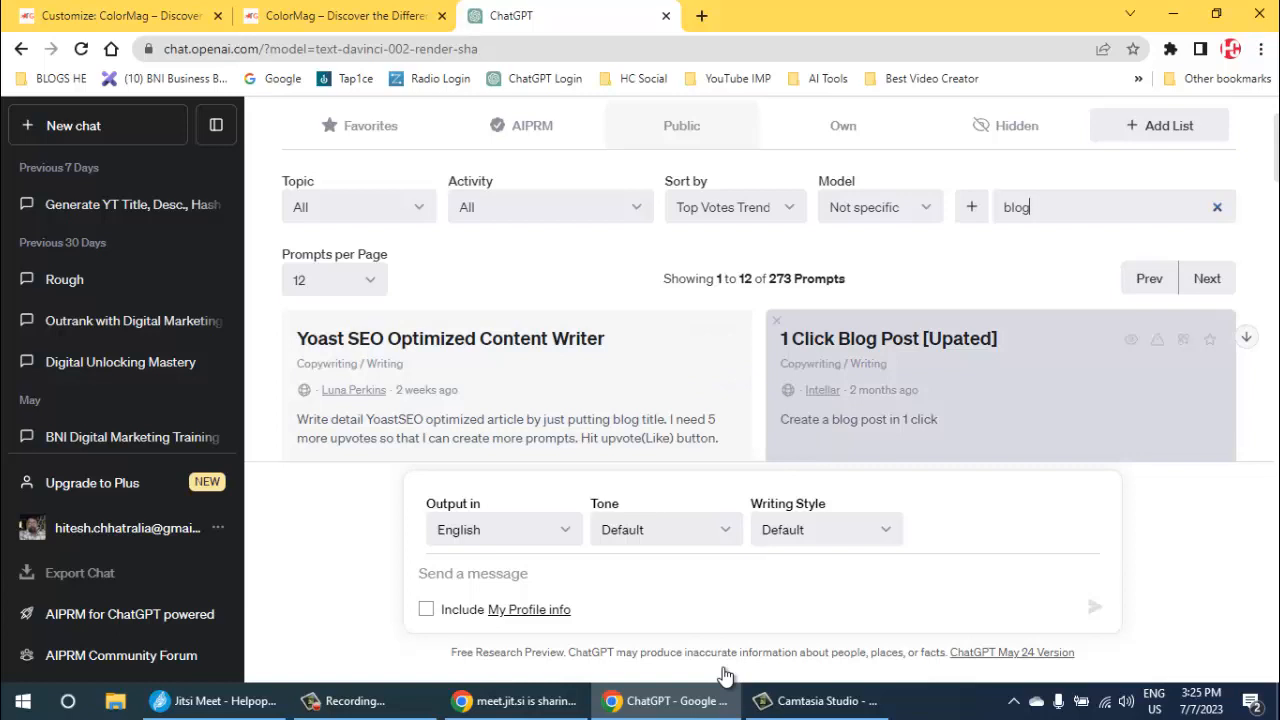
scroll(724, 675, down, 3)
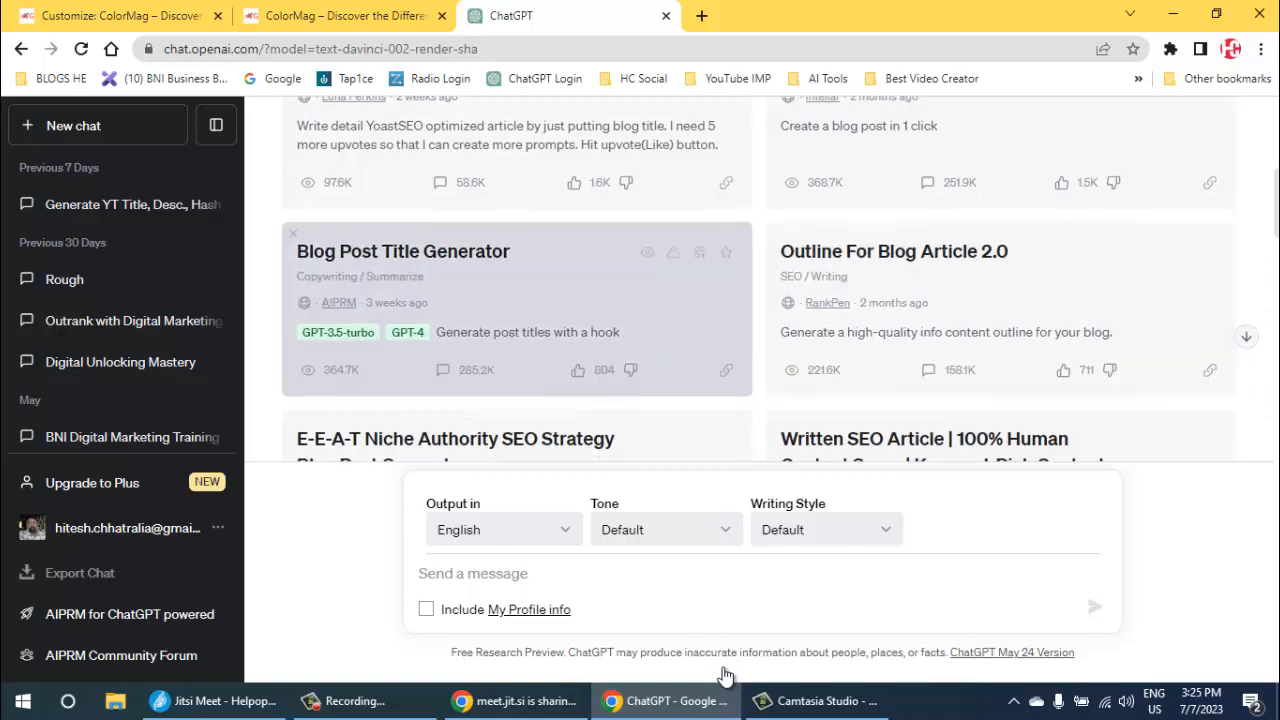
scroll(724, 675, down, 2)
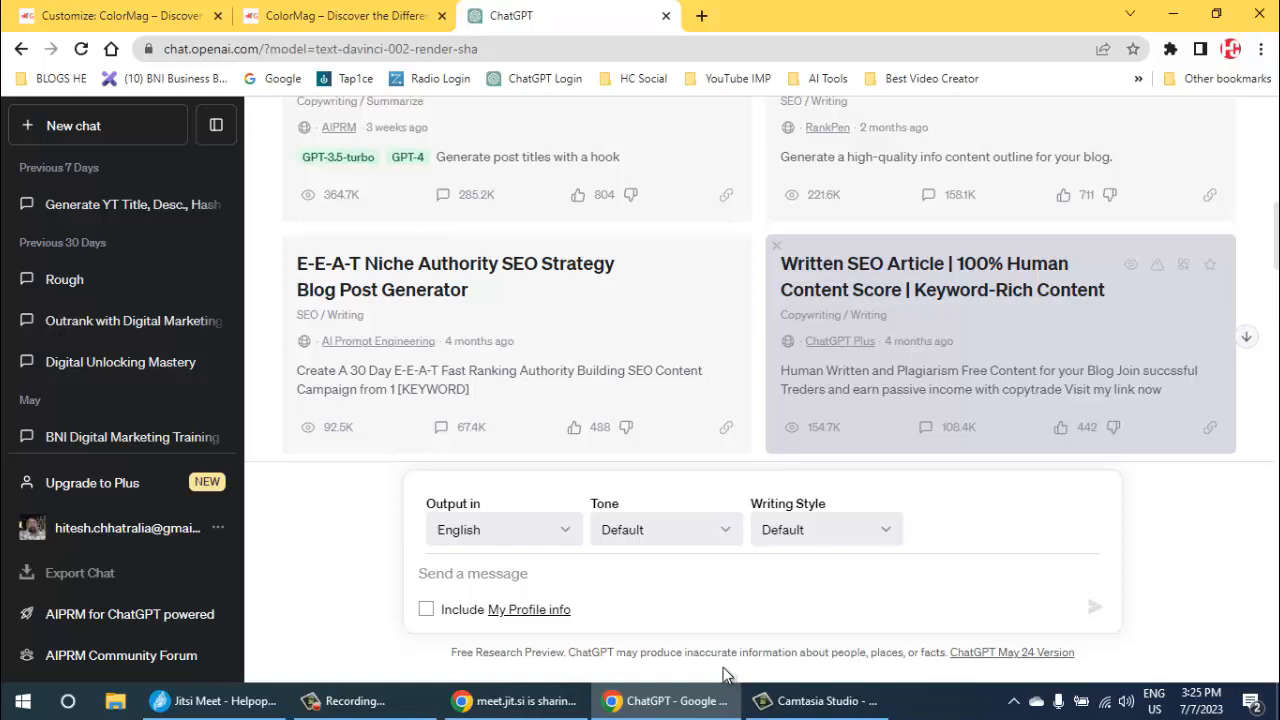
scroll(725, 677, down, 3)
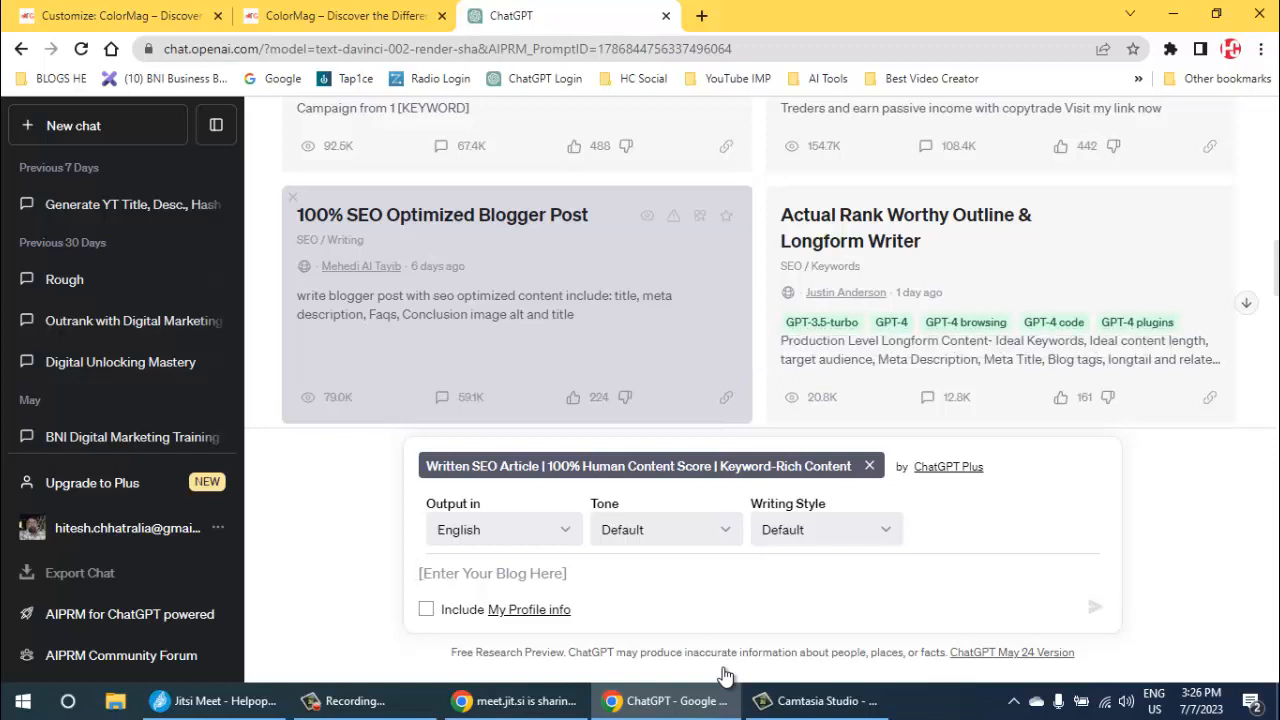
click(516, 304)
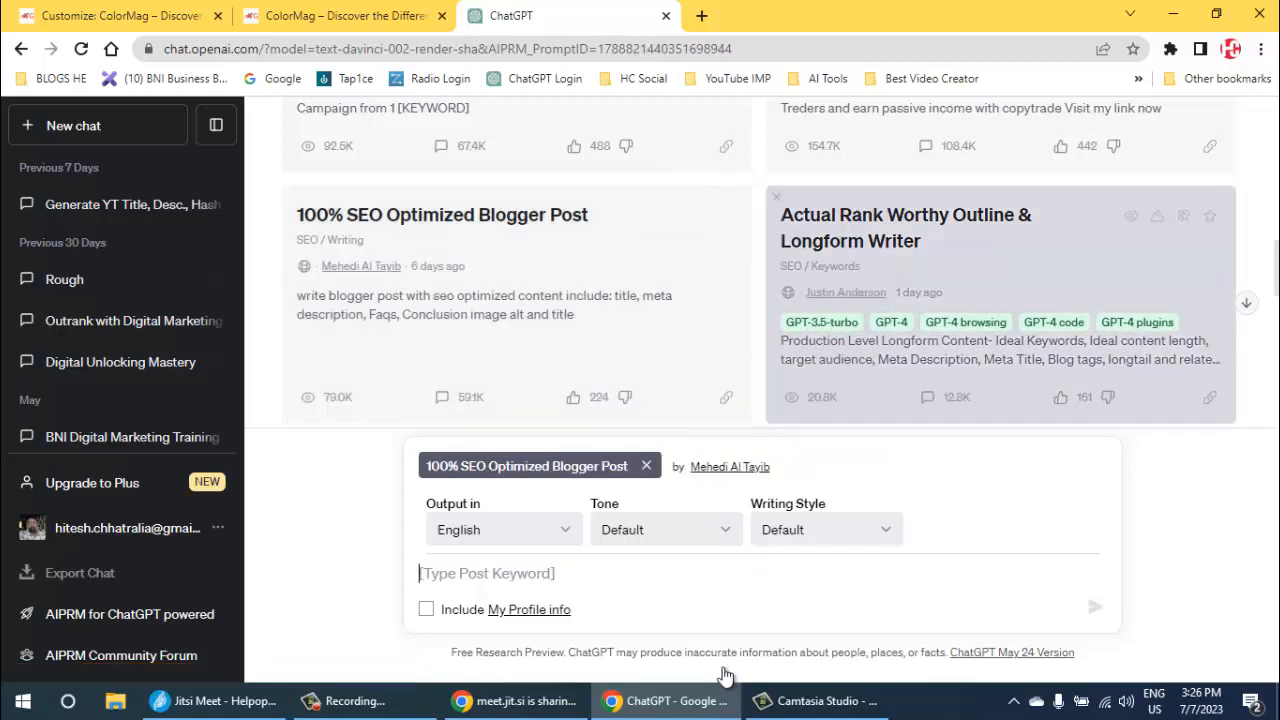
scroll(725, 676, down, 4)
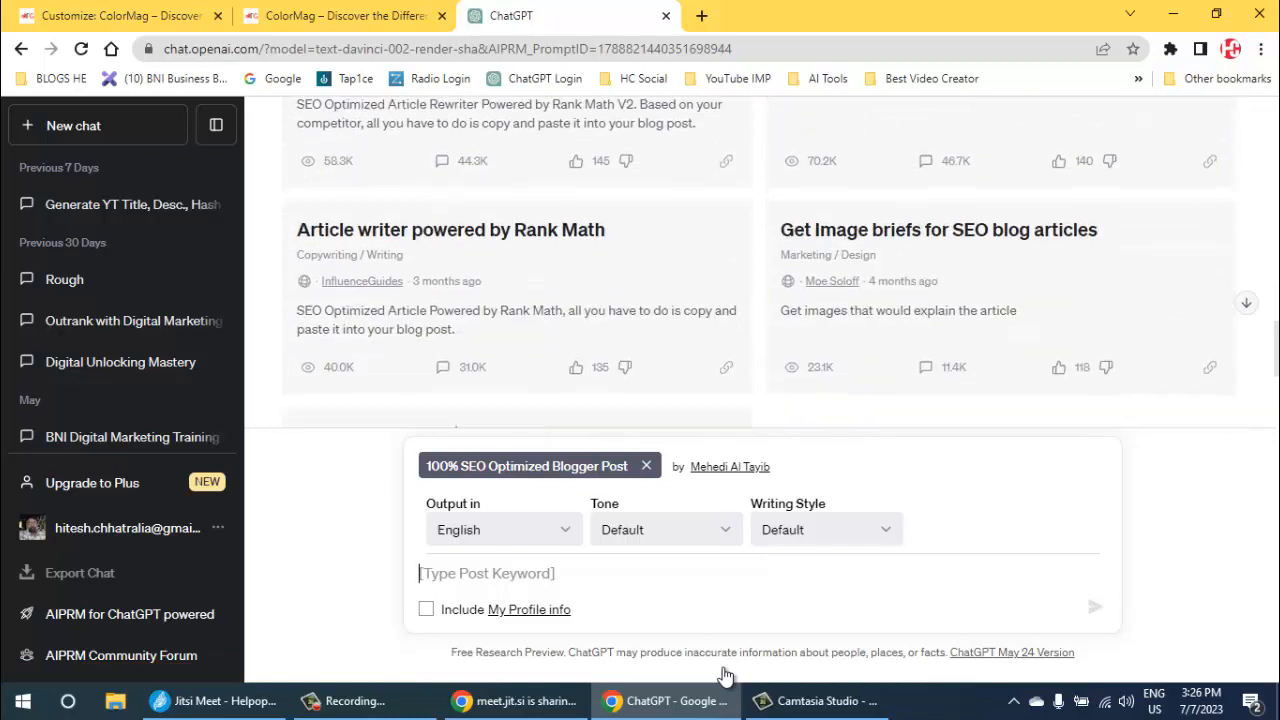
scroll(725, 676, up, 1)
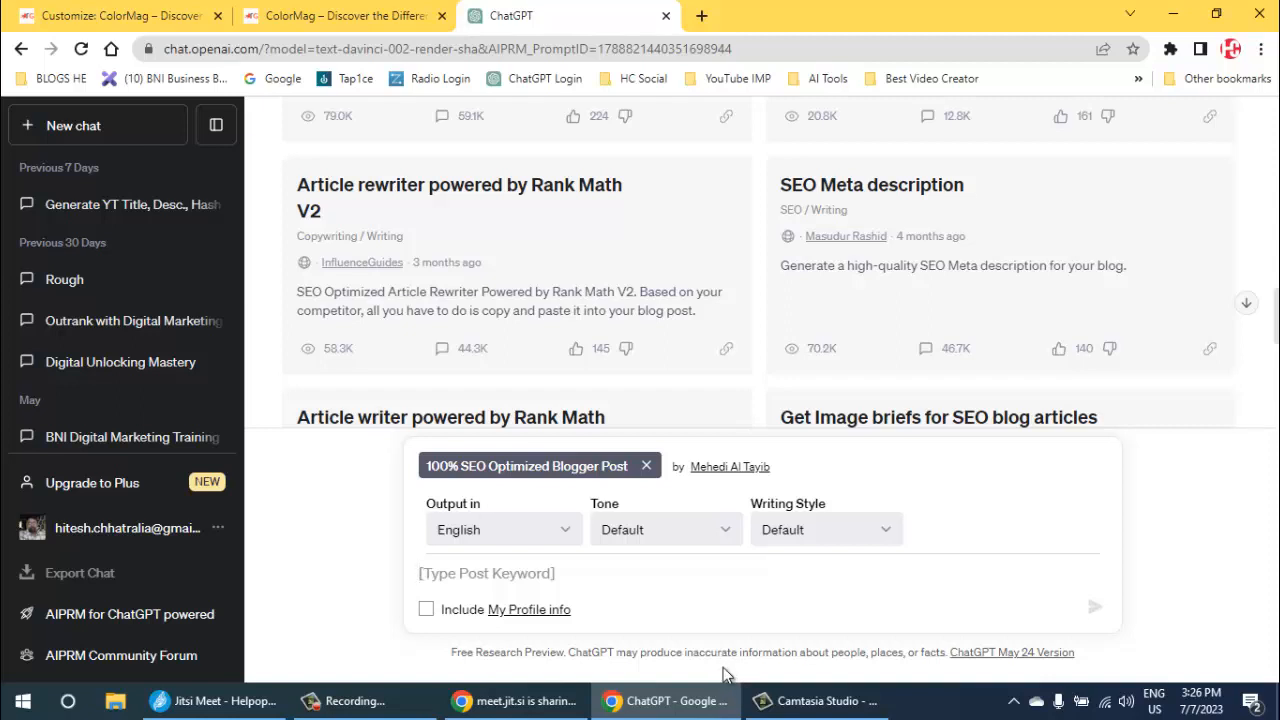
- Search Google for "searchengineland" in a new browser tab, using the suggested spelling
key(ctrl+t)
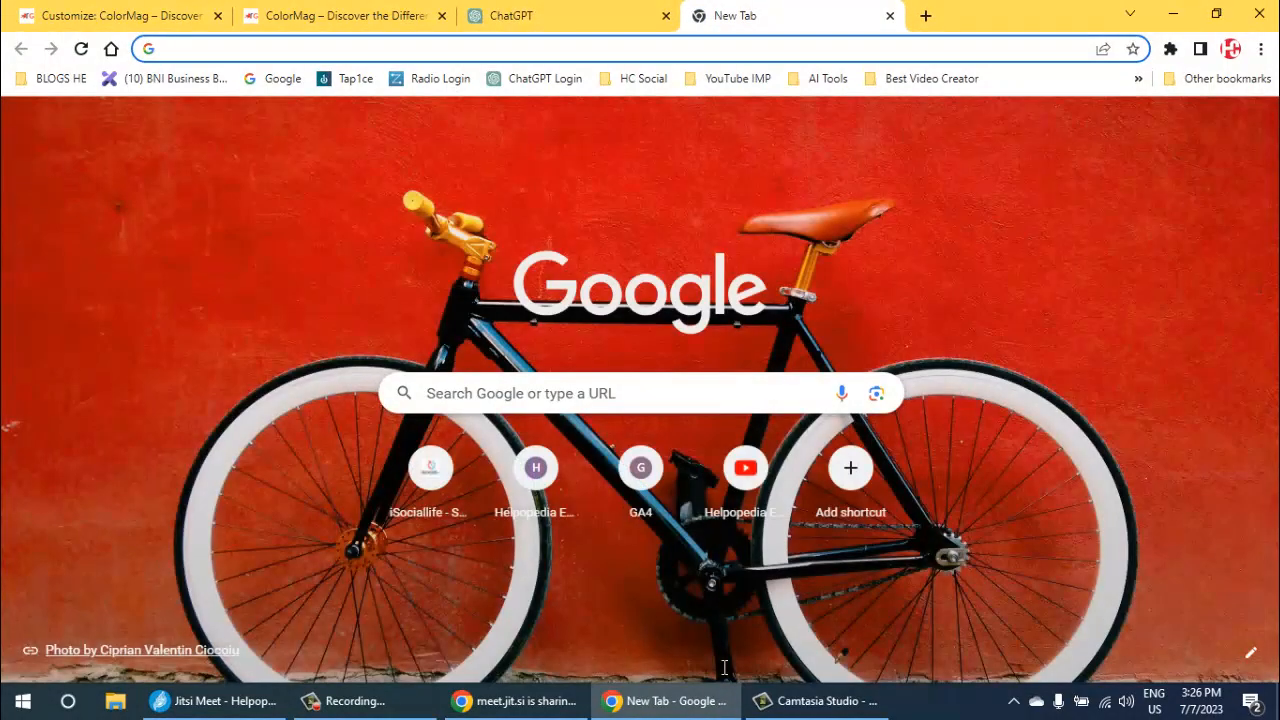
text(sear)
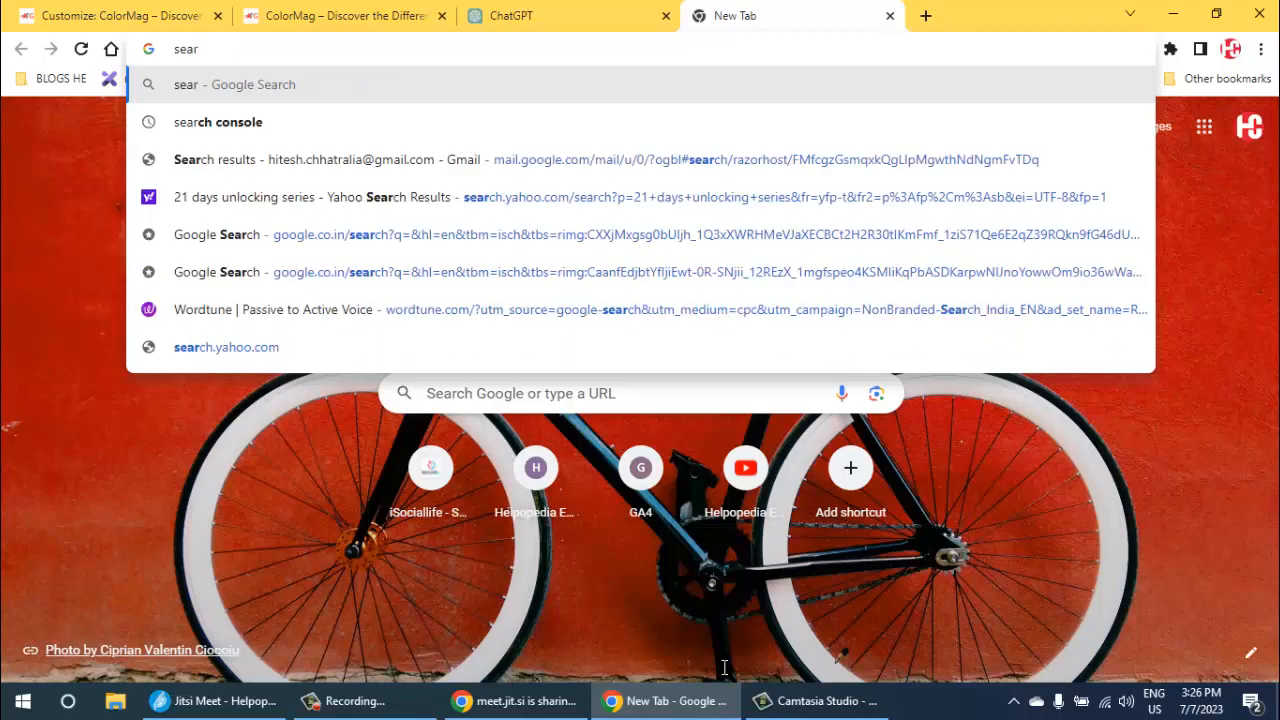
text(ch)
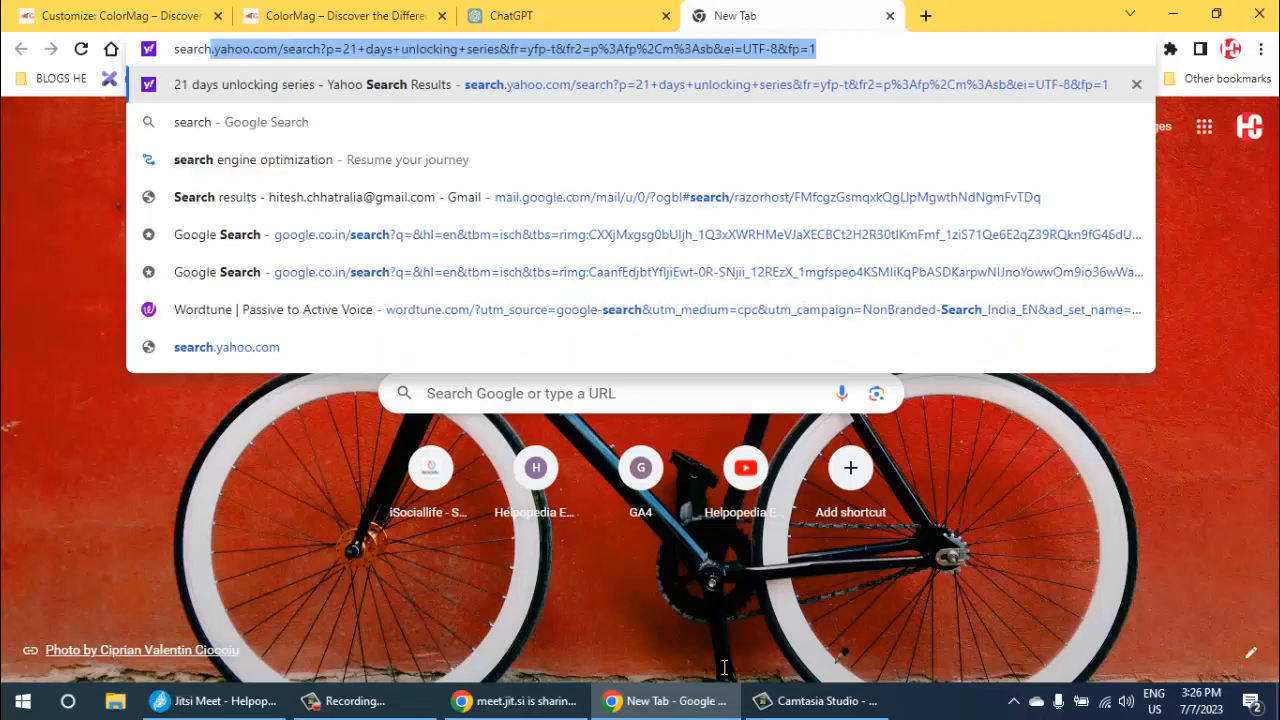
text( engine)
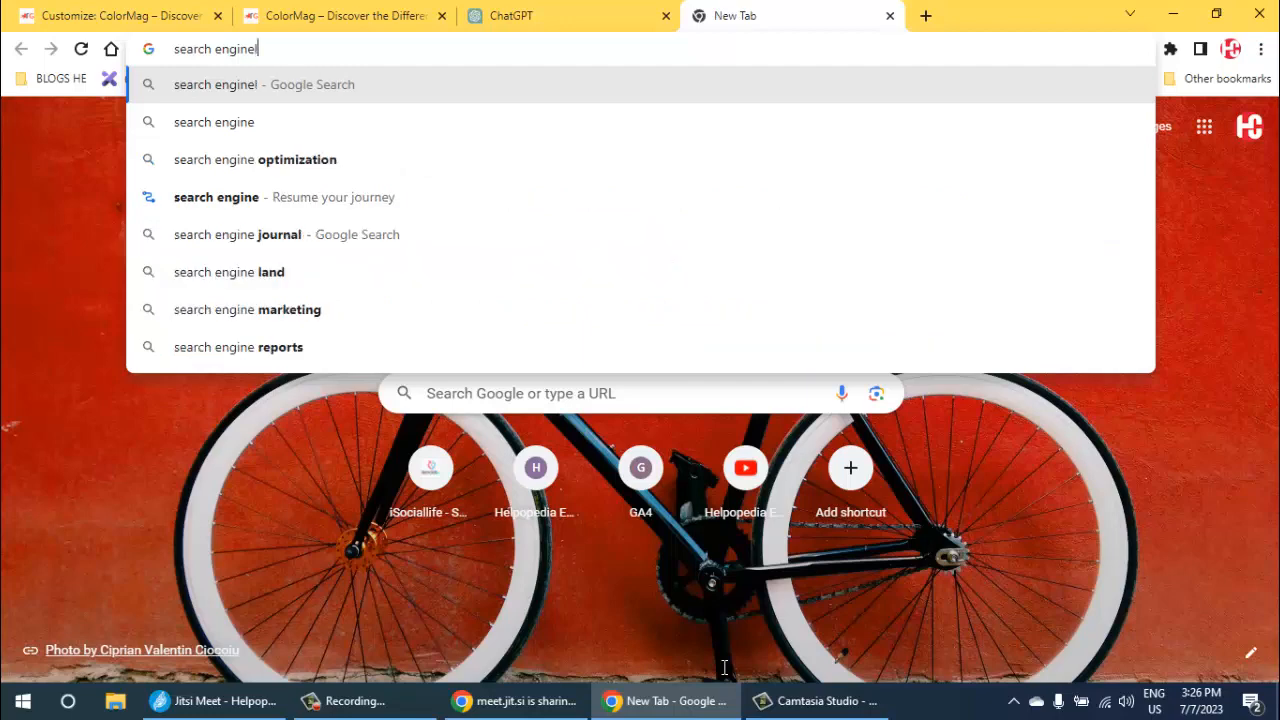
text(land)
key(Return)
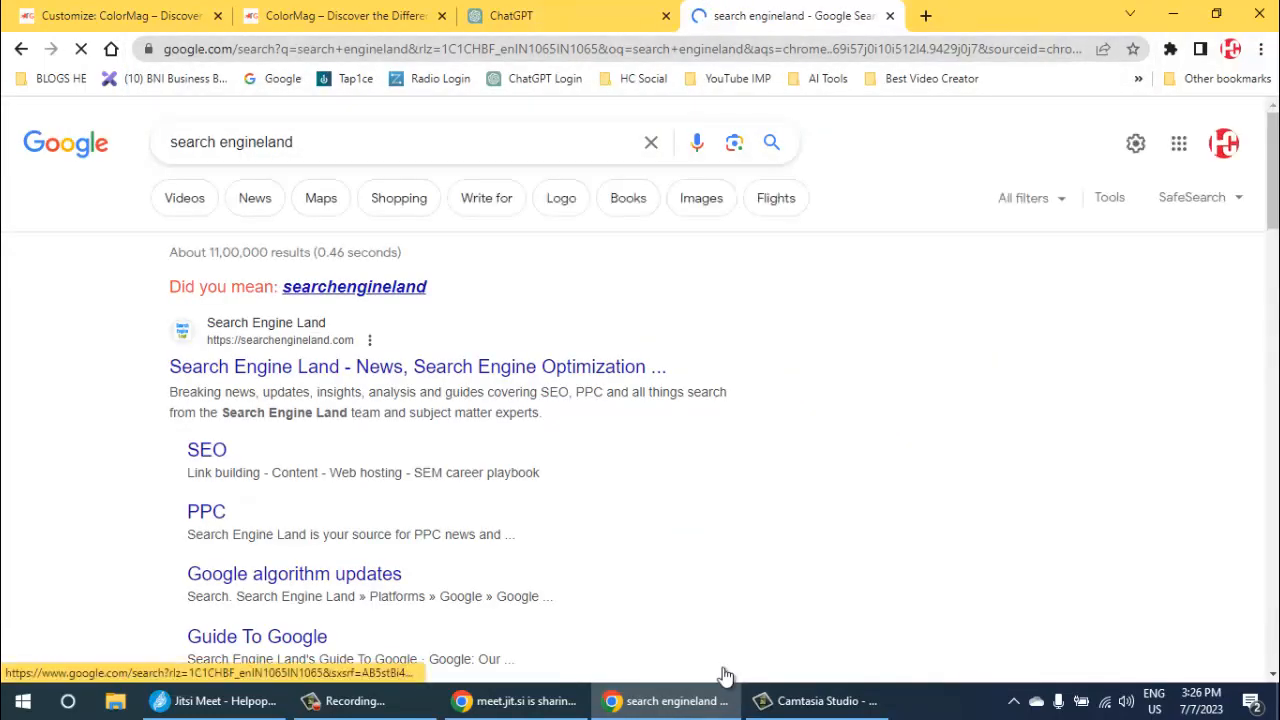
click(340, 288)
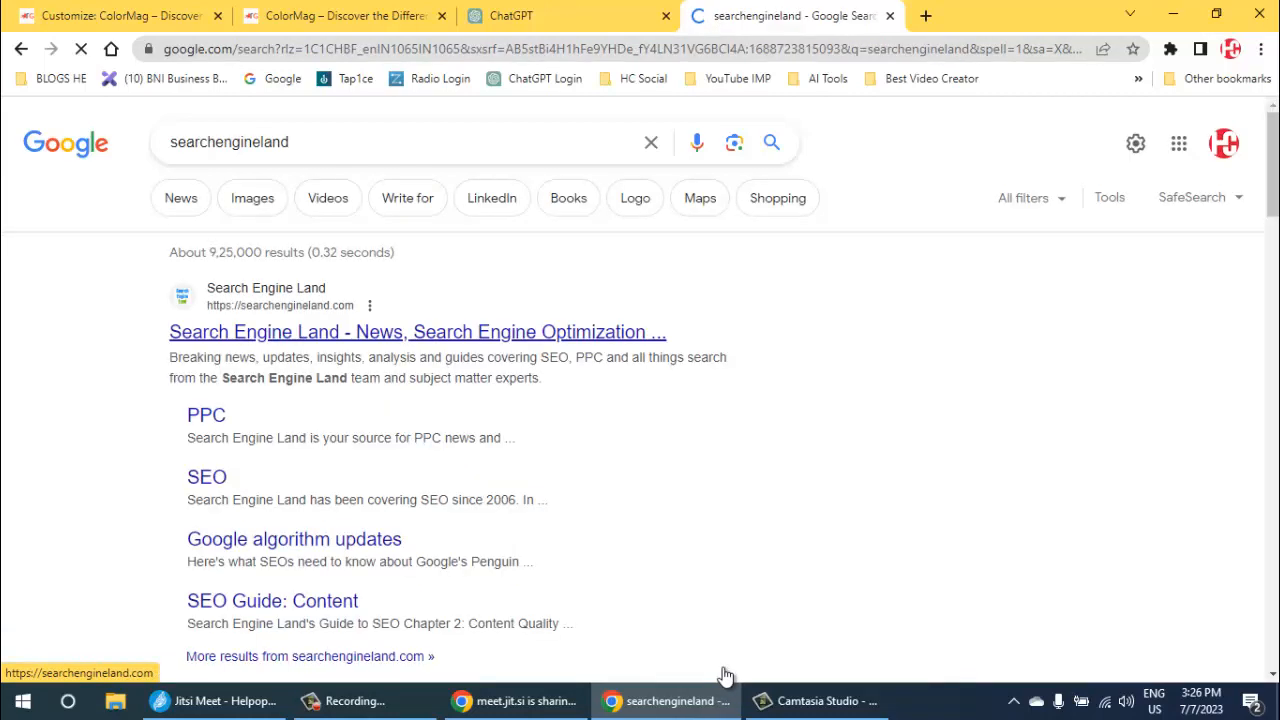
- Open the Search Engine Land home page in its own tab and accept its privacy notice
right_click(351, 331)
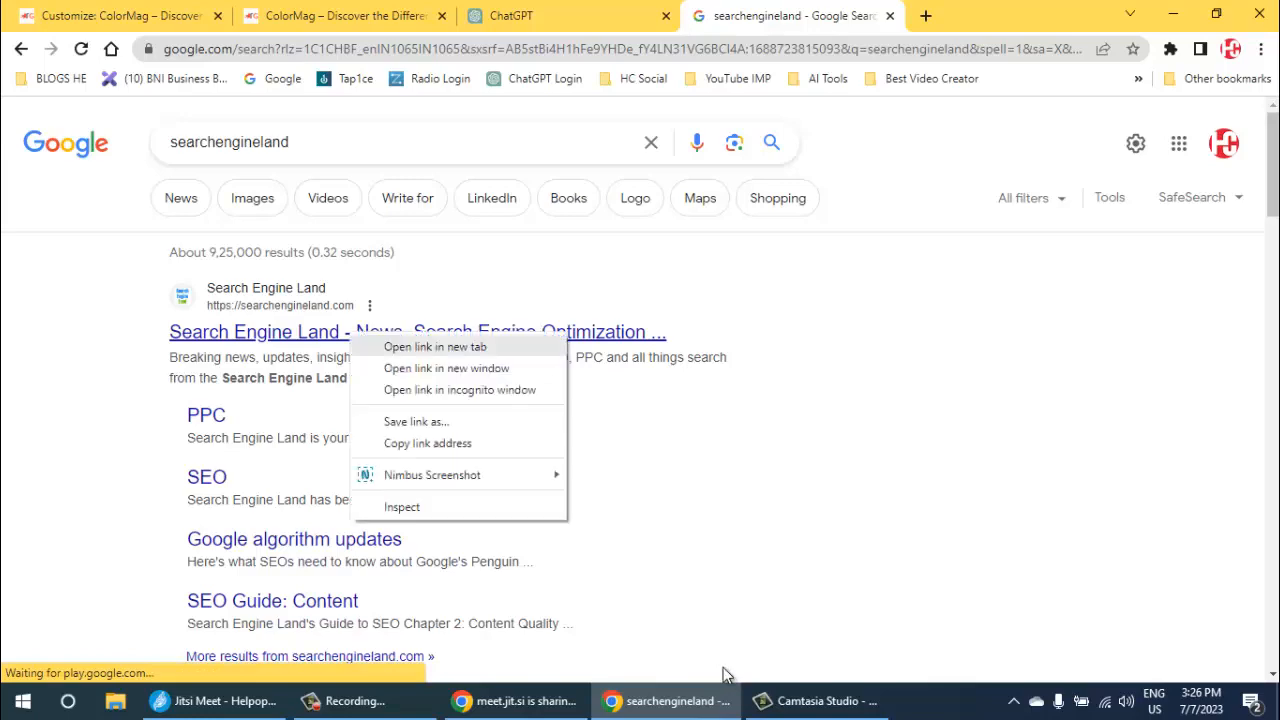
click(420, 346)
click(914, 16)
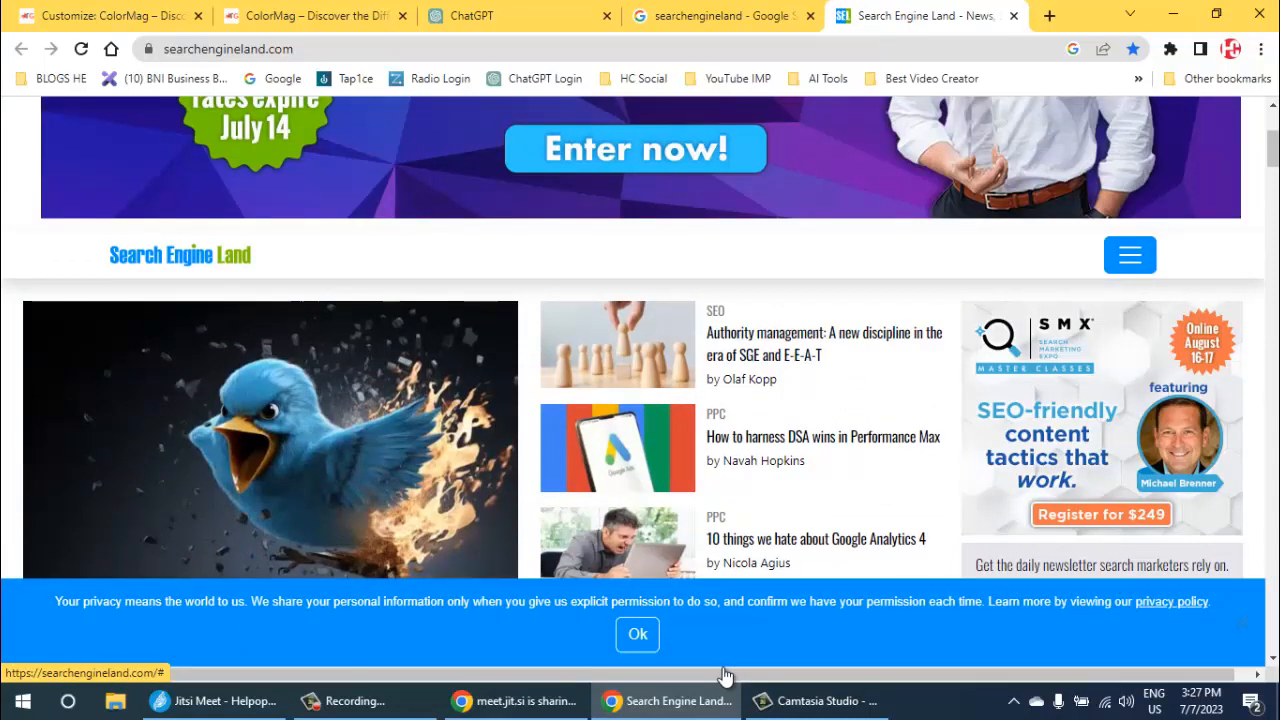
click(638, 634)
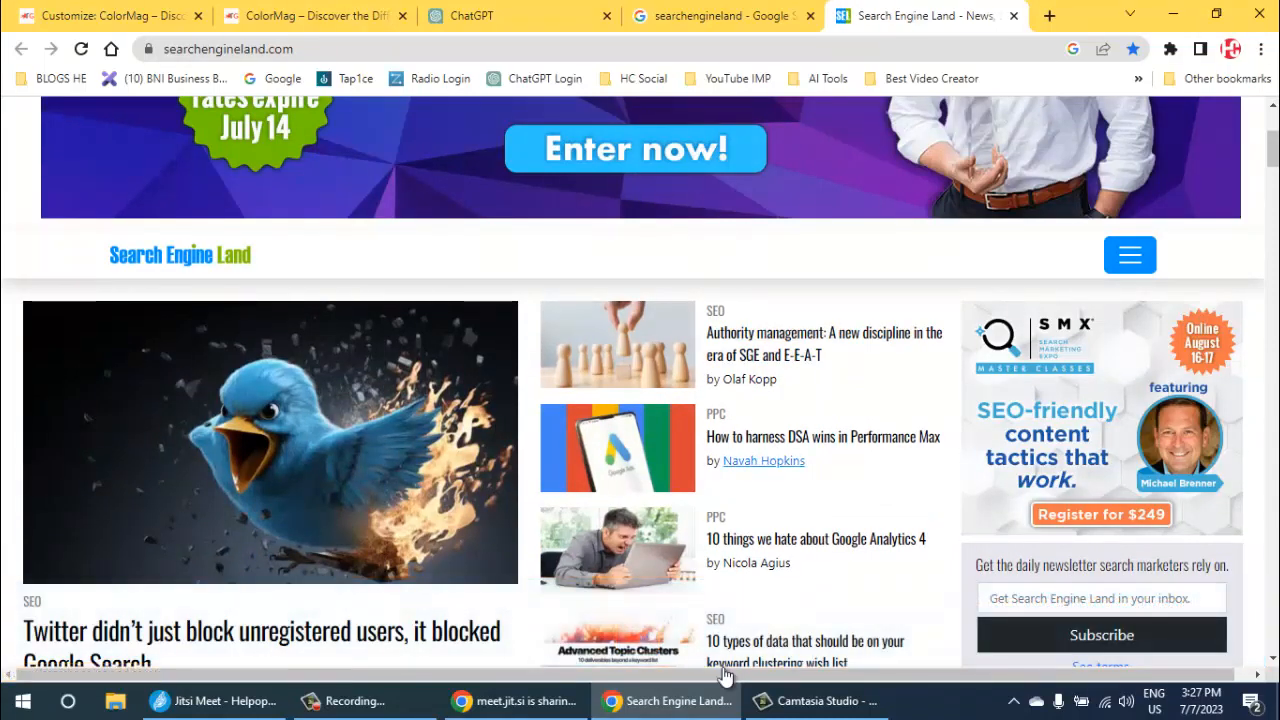
- Copy the headline "10 types of data that should be on your keyword clustering wish list" from the home page
scroll(760, 460, down, 2)
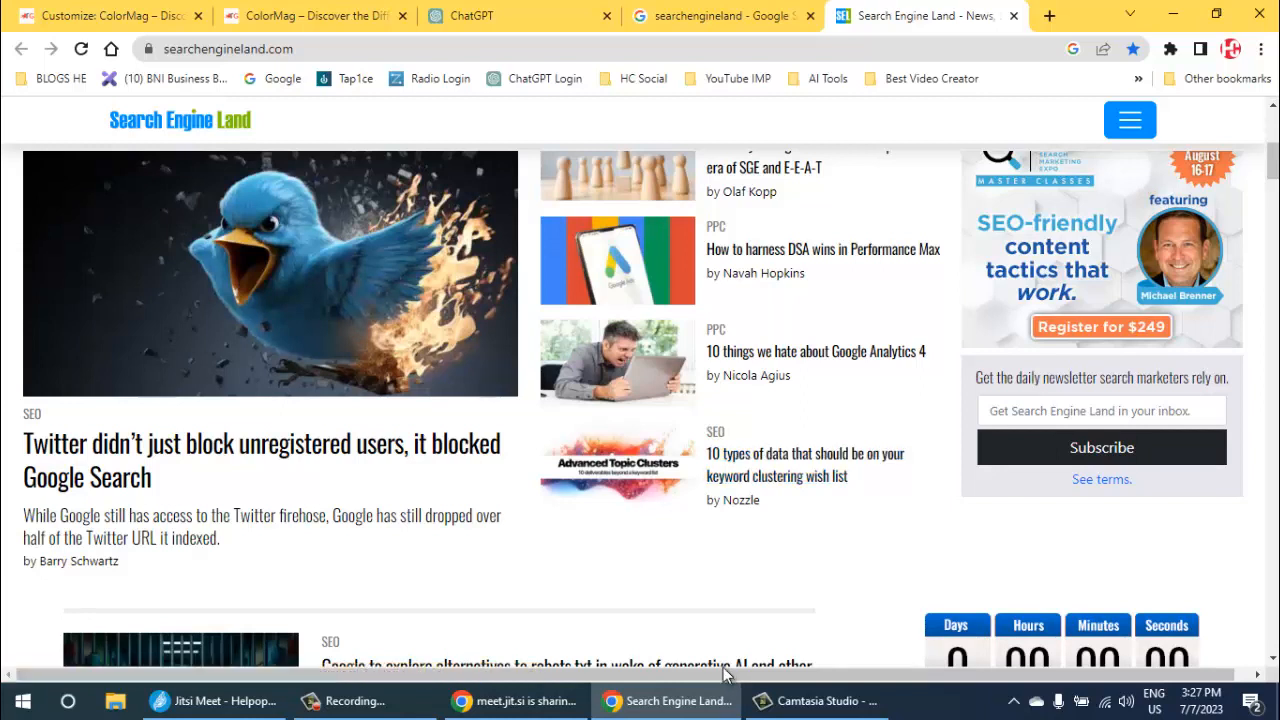
drag(848, 477, 708, 455)
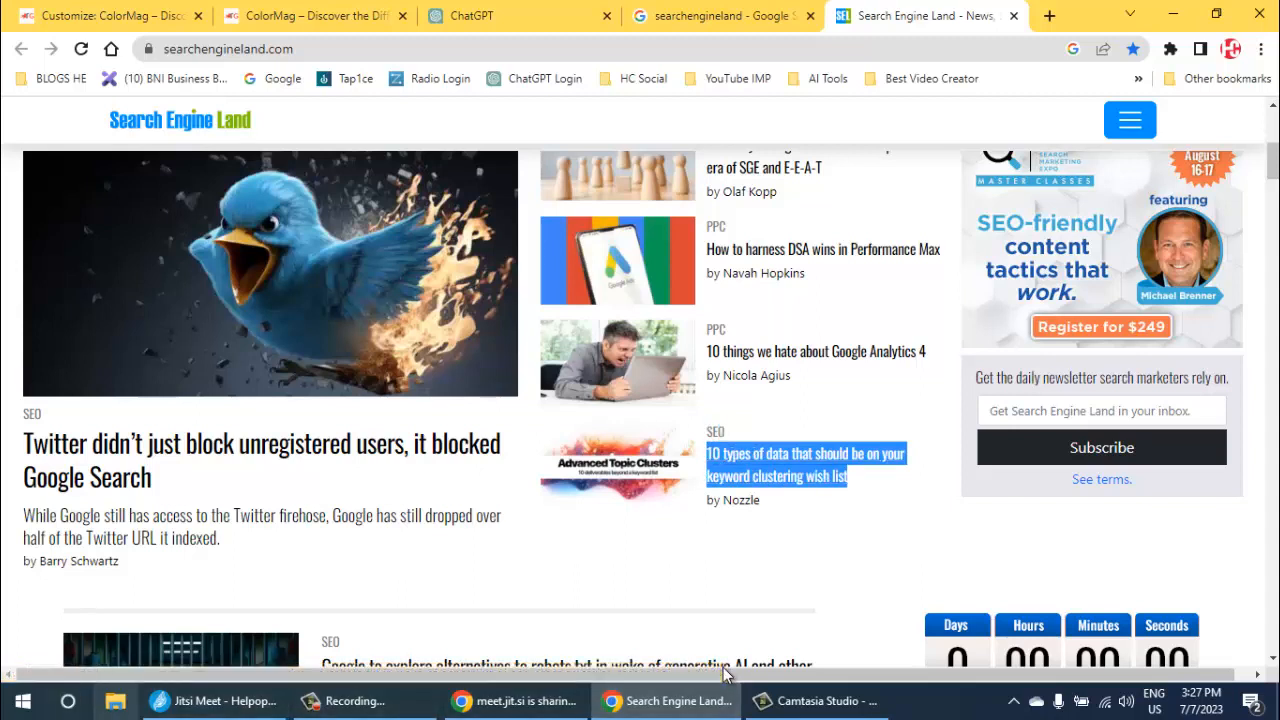
key(super+c)
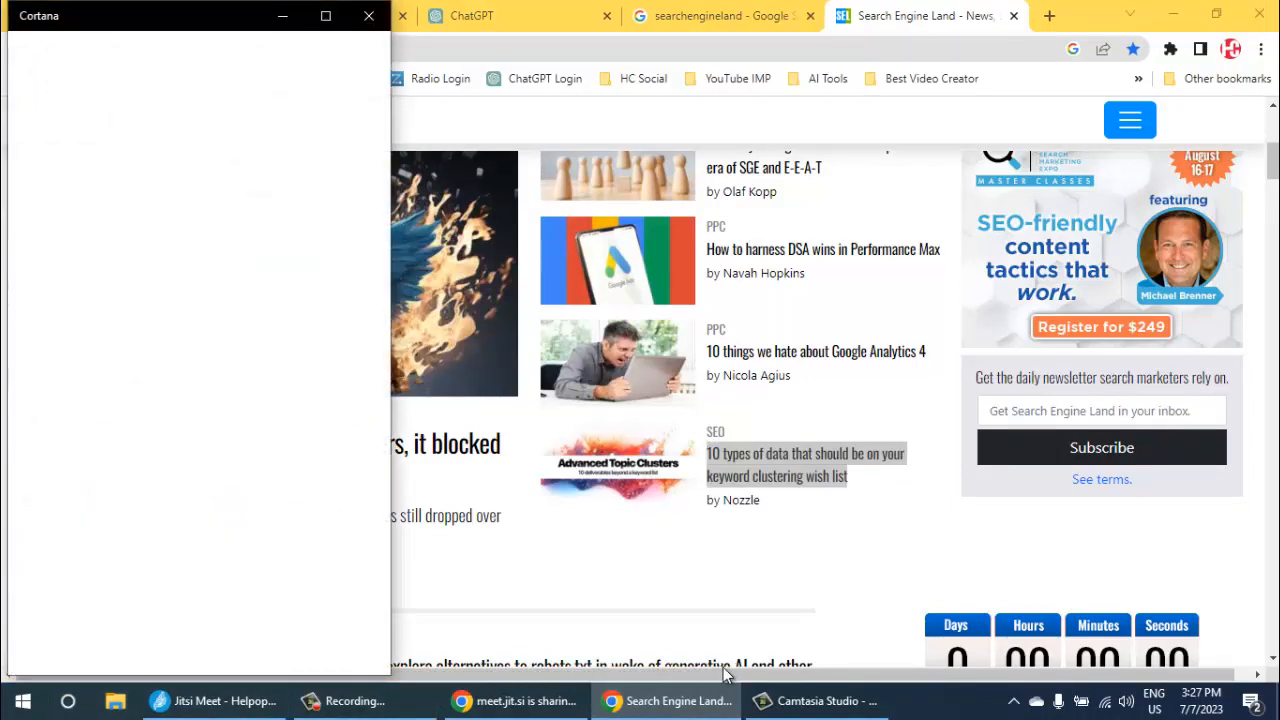
click(369, 15)
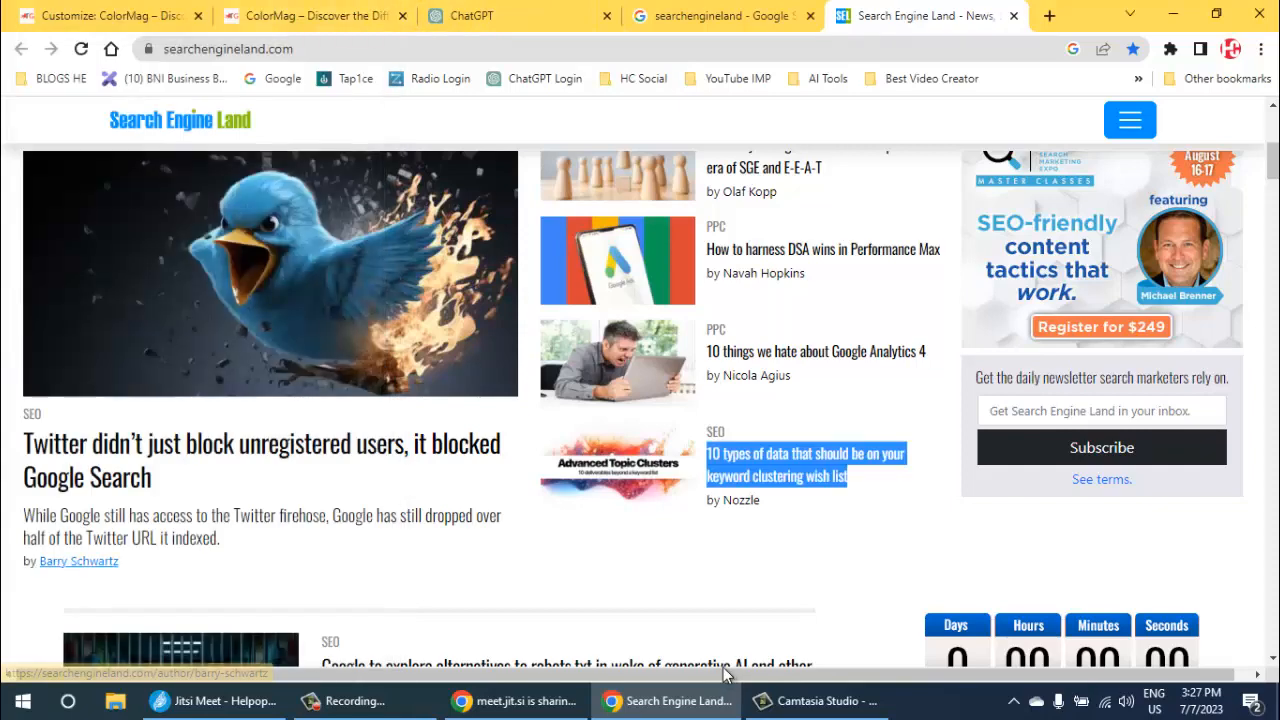
- Open the tech text file from Documents in Notepad, start a new blank note and paste the copied headline into it
click(115, 701)
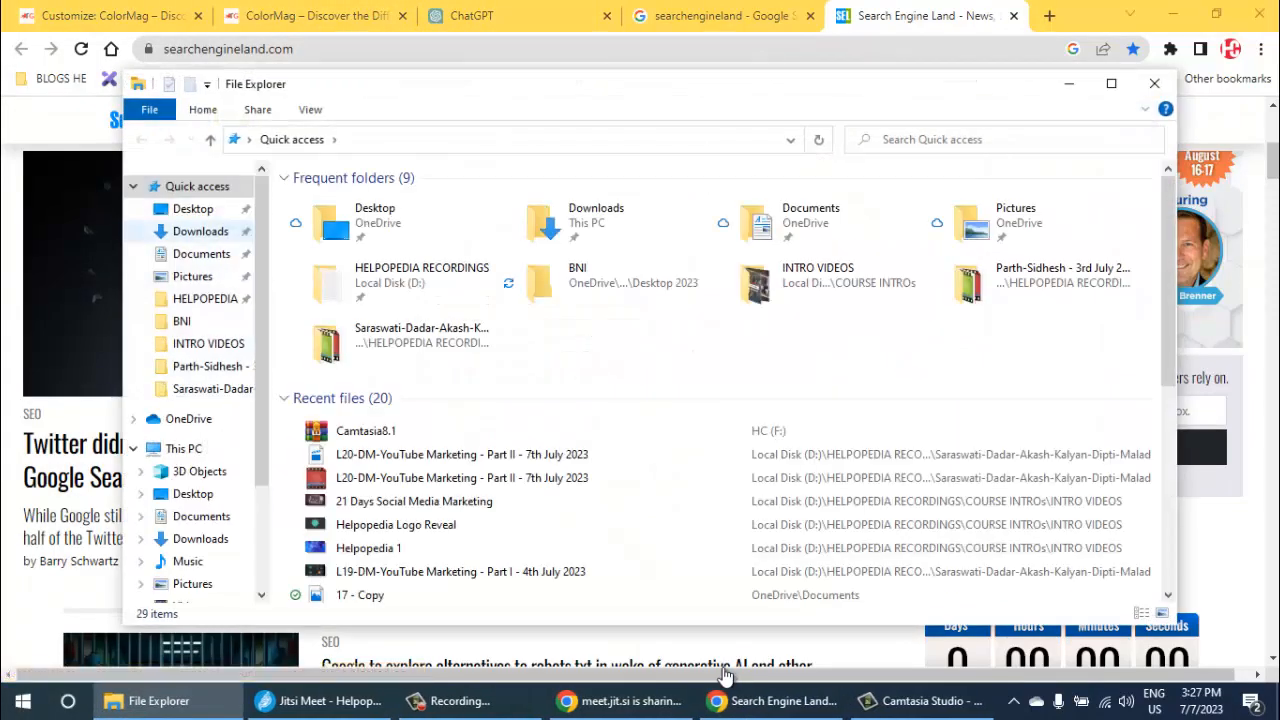
click(200, 231)
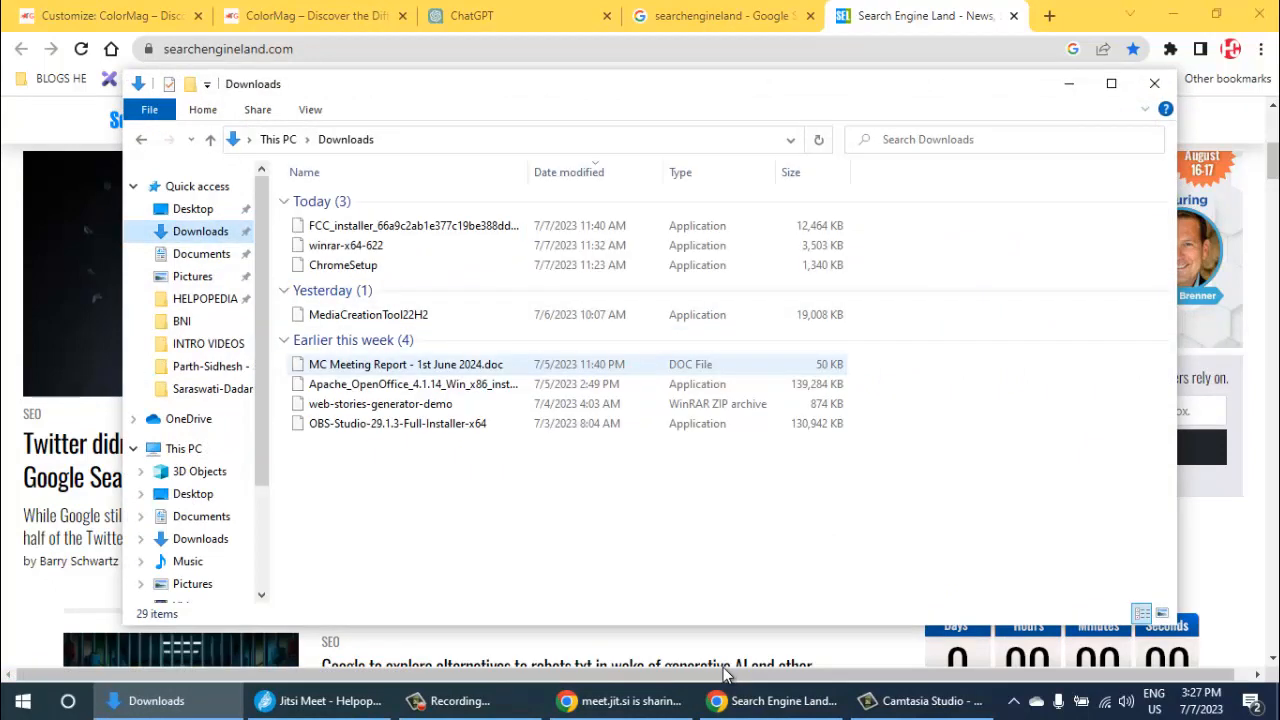
click(201, 253)
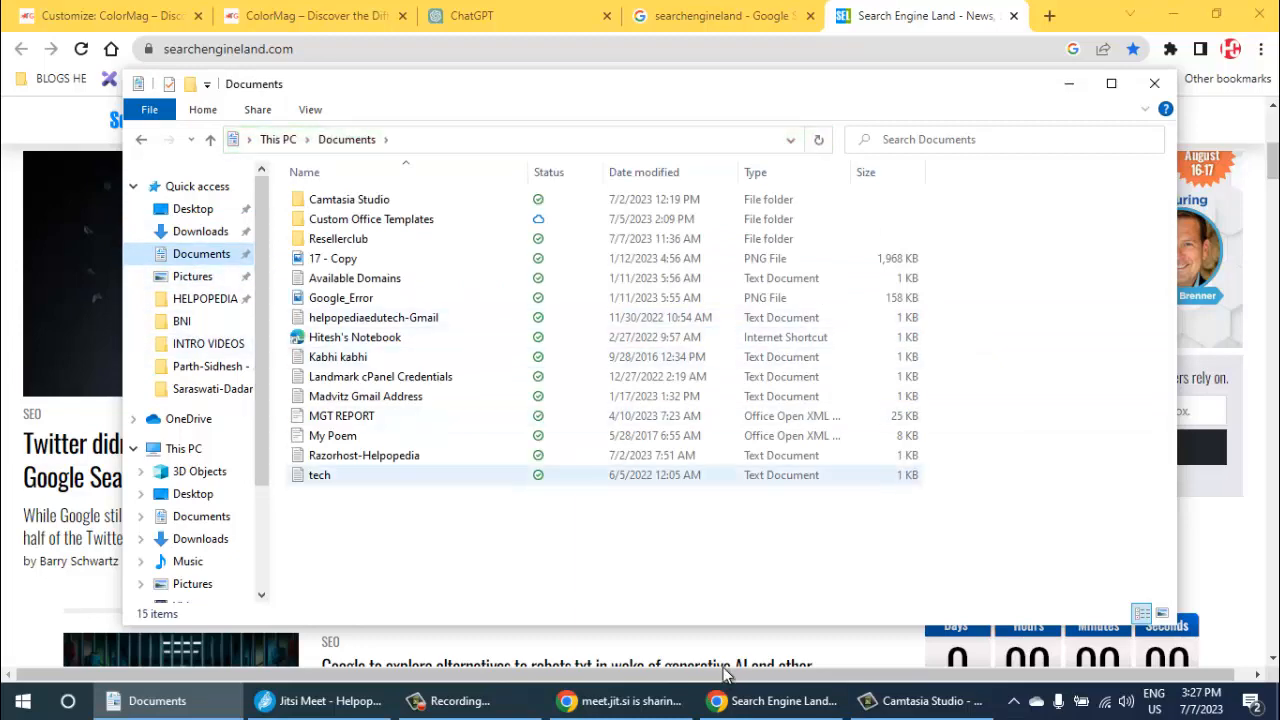
double_click(320, 475)
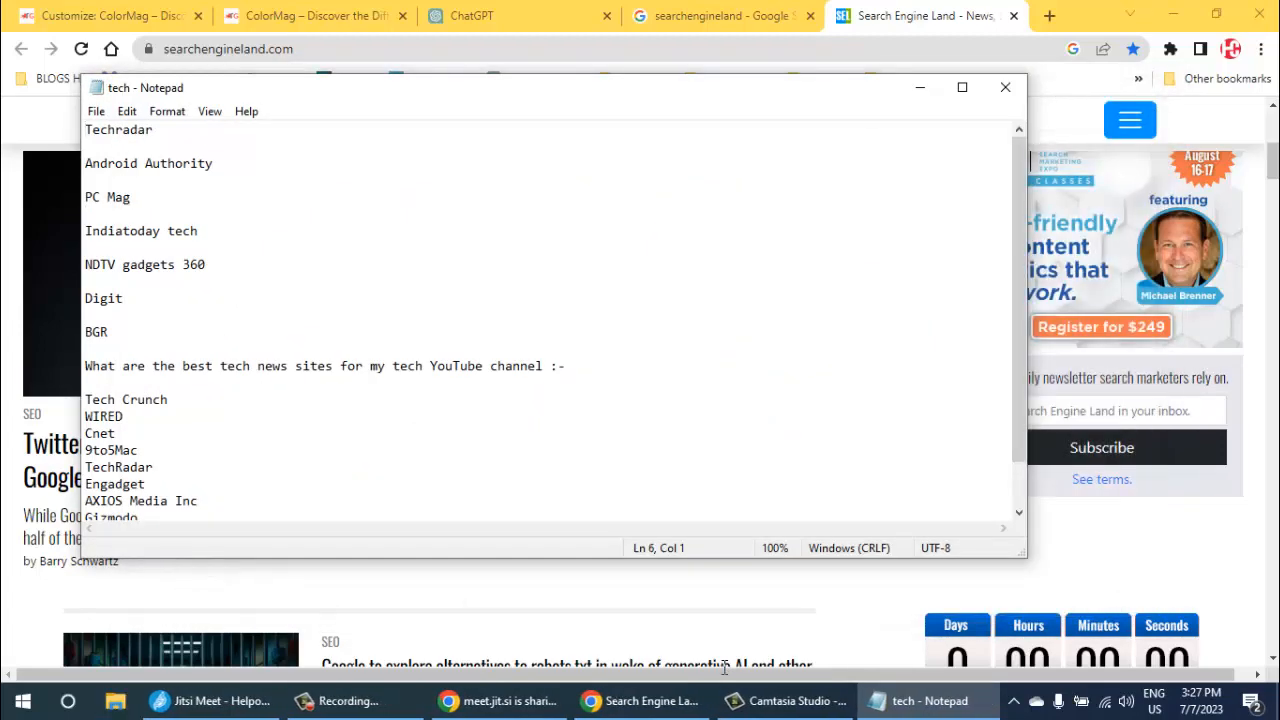
key(ctrl+n)
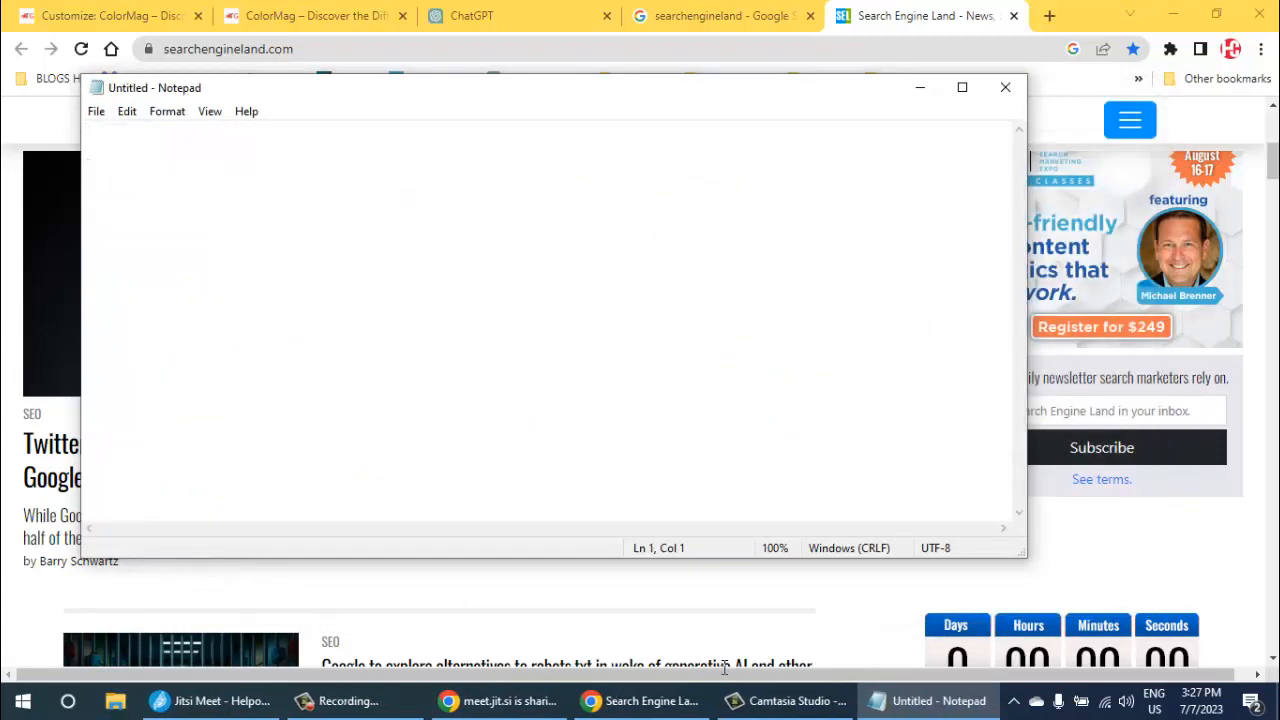
key(ctrl+v)
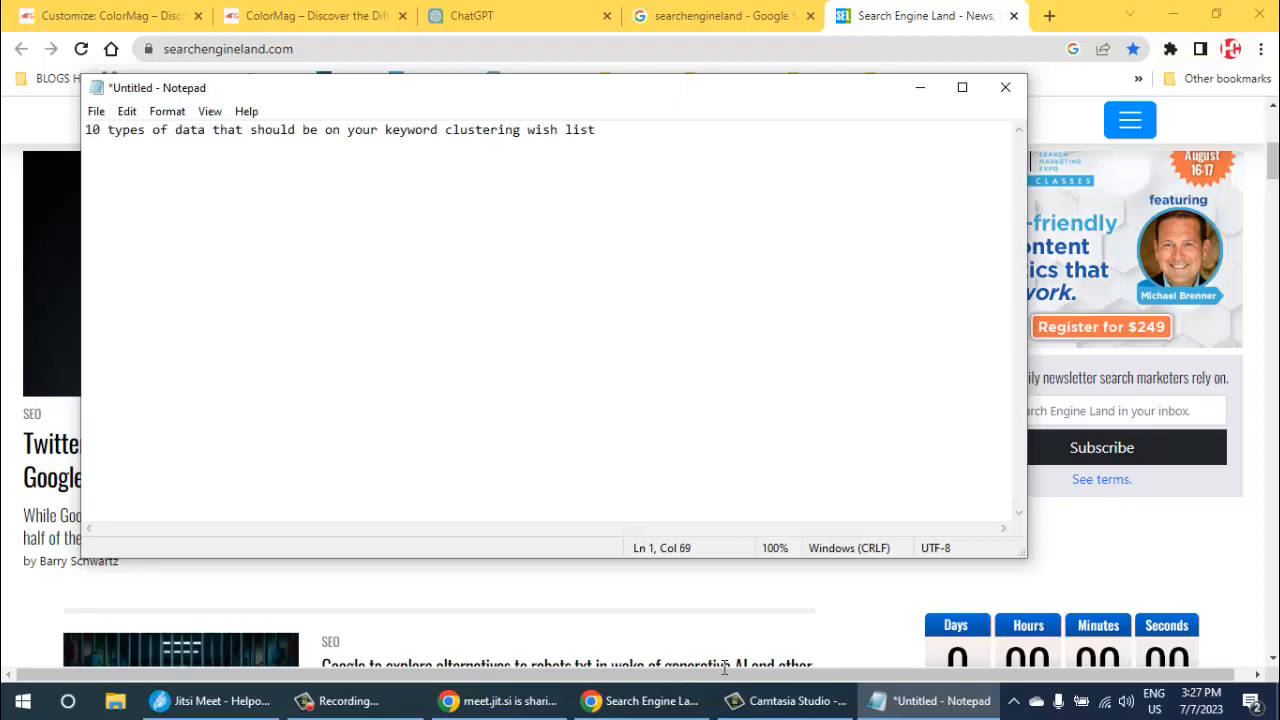
key(Home)
- Copy the headline "Google to explore alternatives to robots.txt in wake of generative AI and other emerging technologies" into the Notepad note
key(alt+Tab)
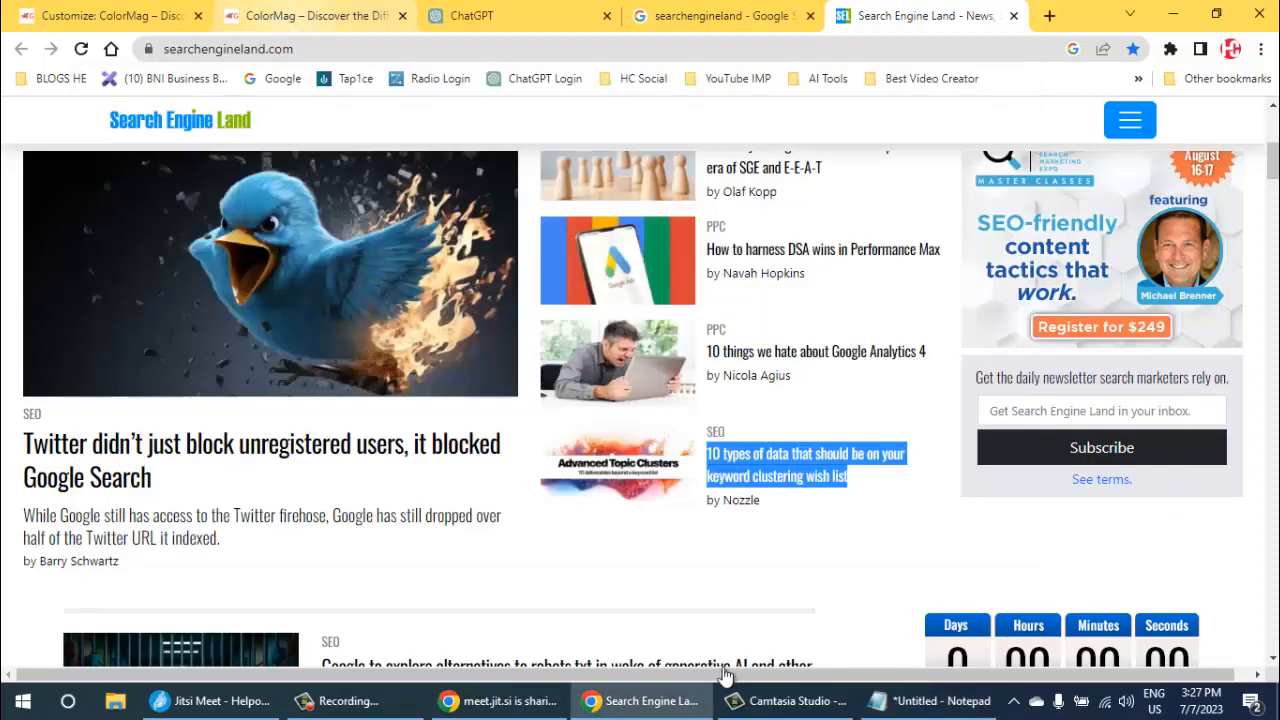
scroll(726, 674, down, 1)
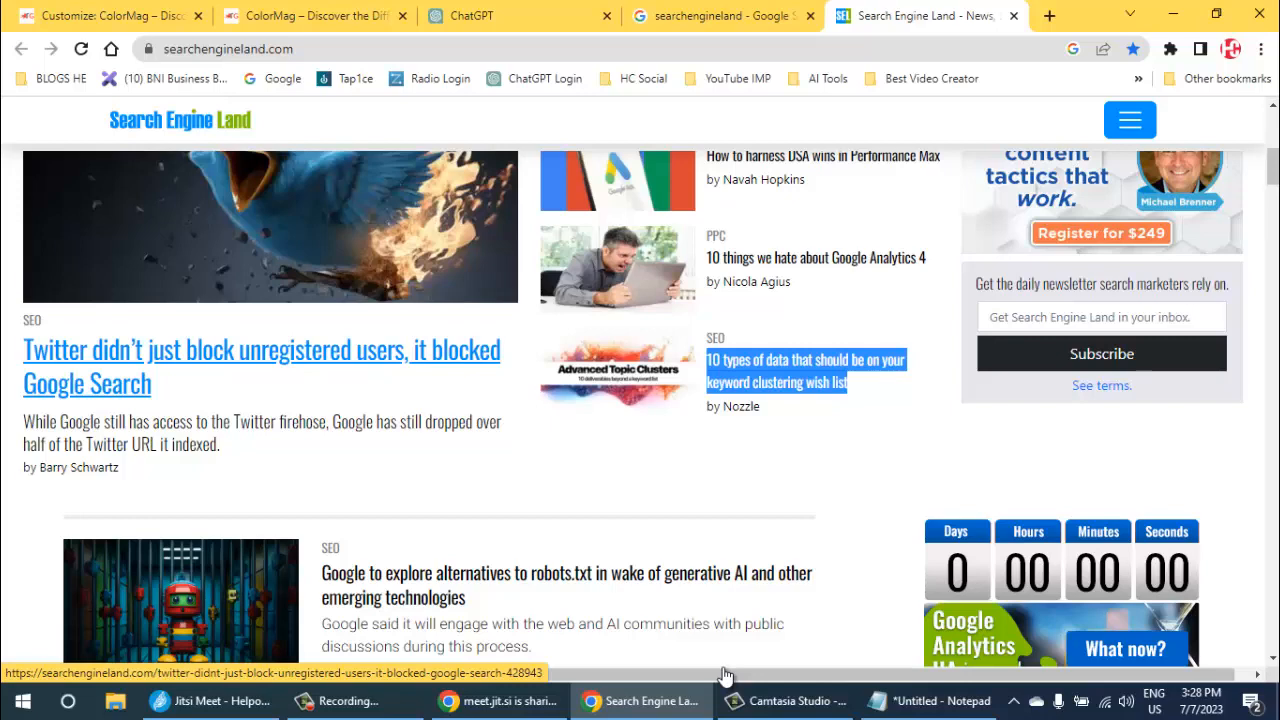
scroll(726, 674, down, 2)
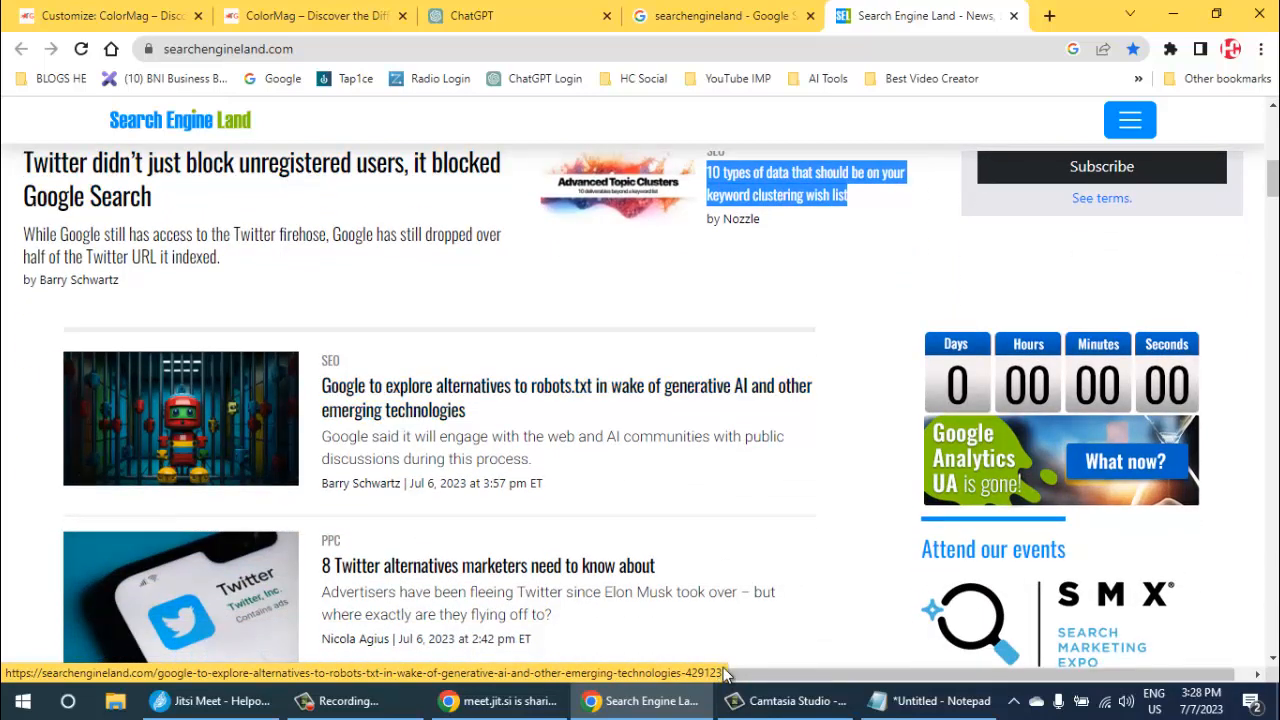
mouse_move(468, 411)
mouse_down()
mouse_move(382, 410)
mouse_move(321, 385)
mouse_up()
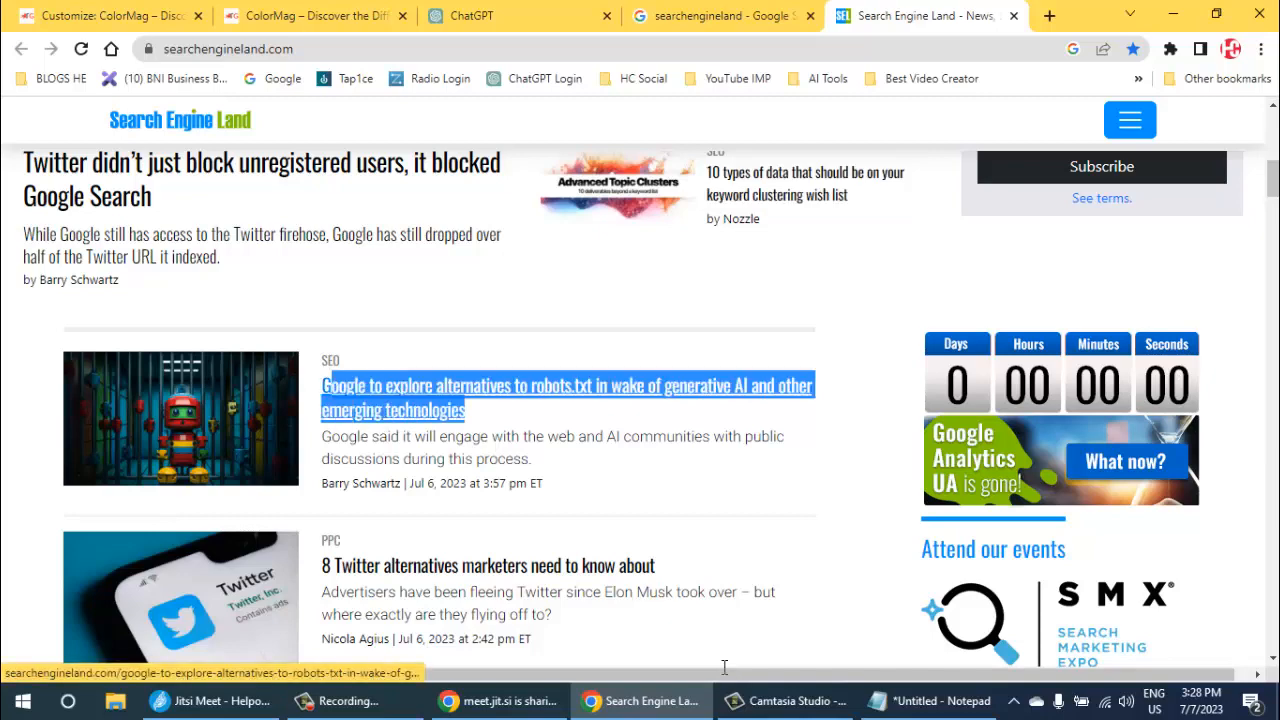
key(alt+Tab)
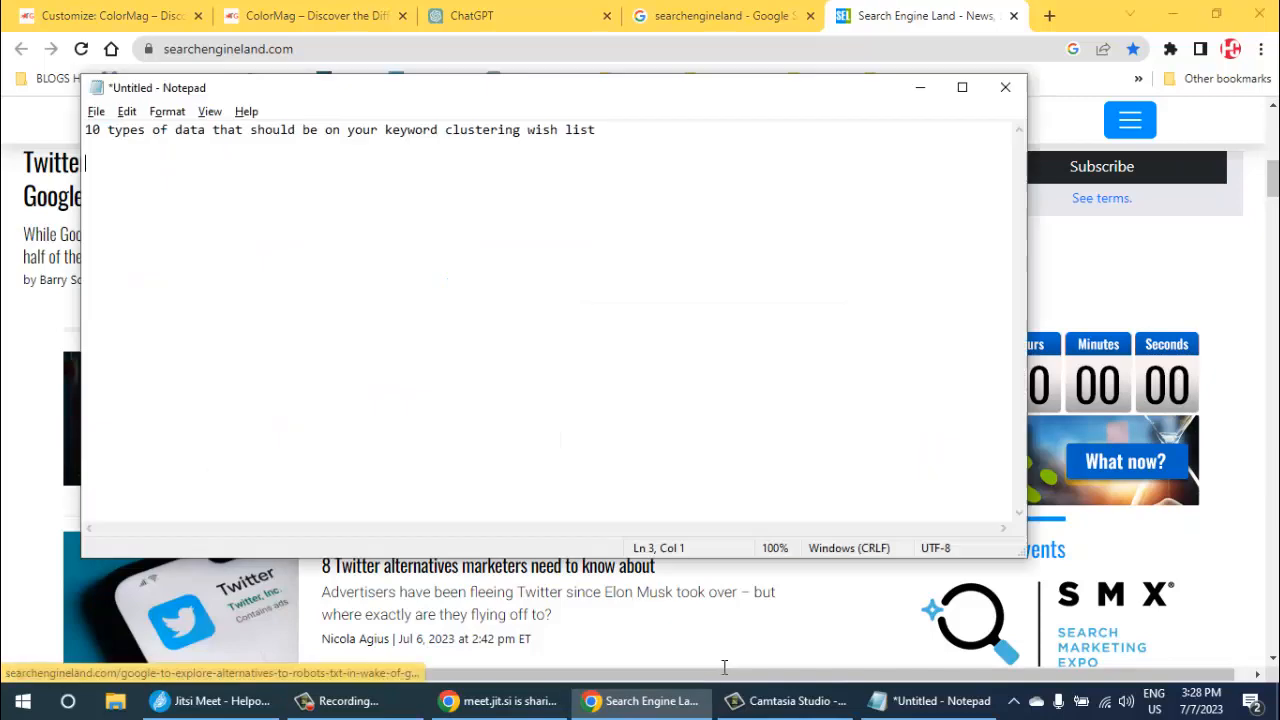
key(ctrl+v)
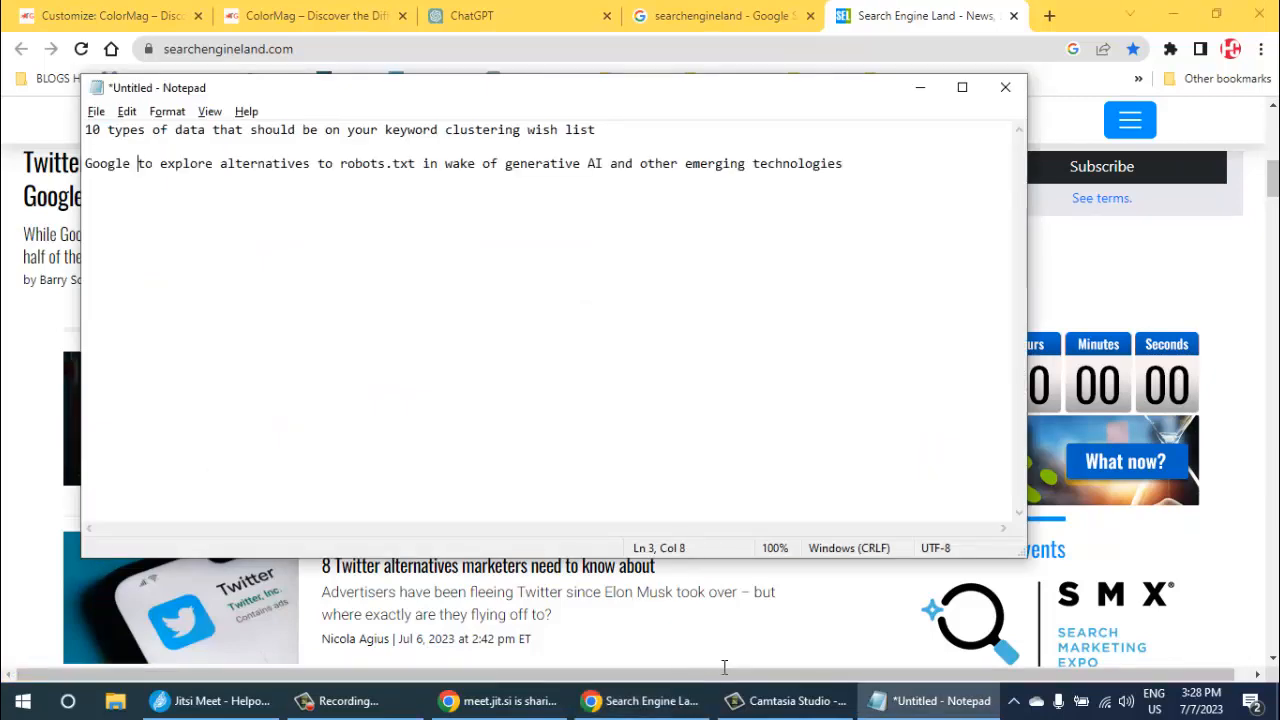
- Copy the headline "8 Twitter alternatives marketers need to know about" into the Notepad note, leaving a blank line before it
key(alt+Tab)
scroll(727, 676, down, 1)
scroll(727, 676, down, 1)
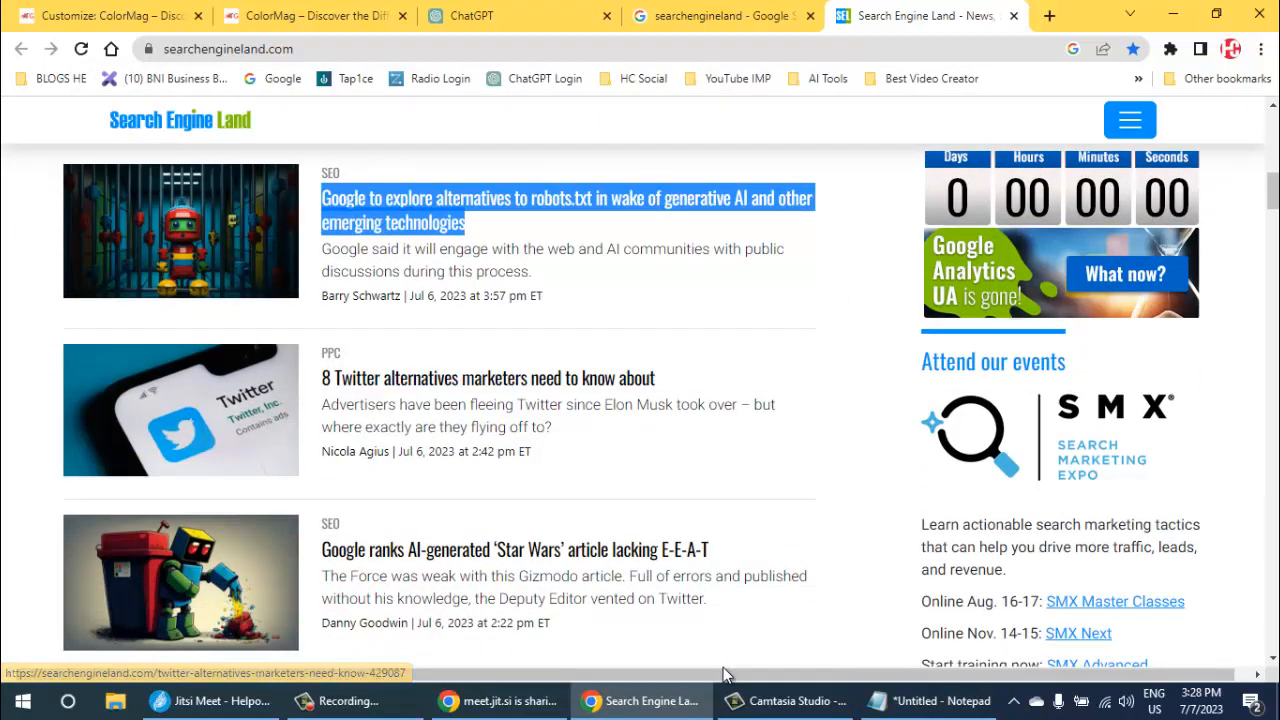
drag(658, 379, 320, 379)
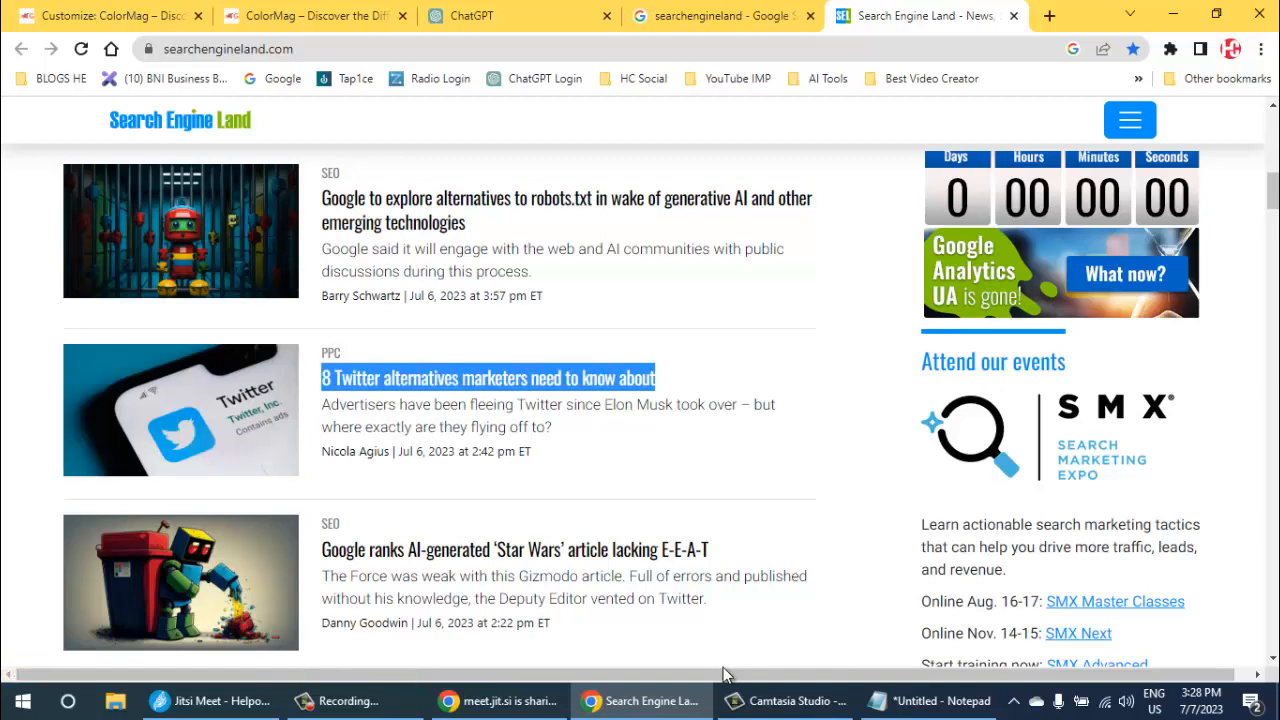
key(alt+Tab)
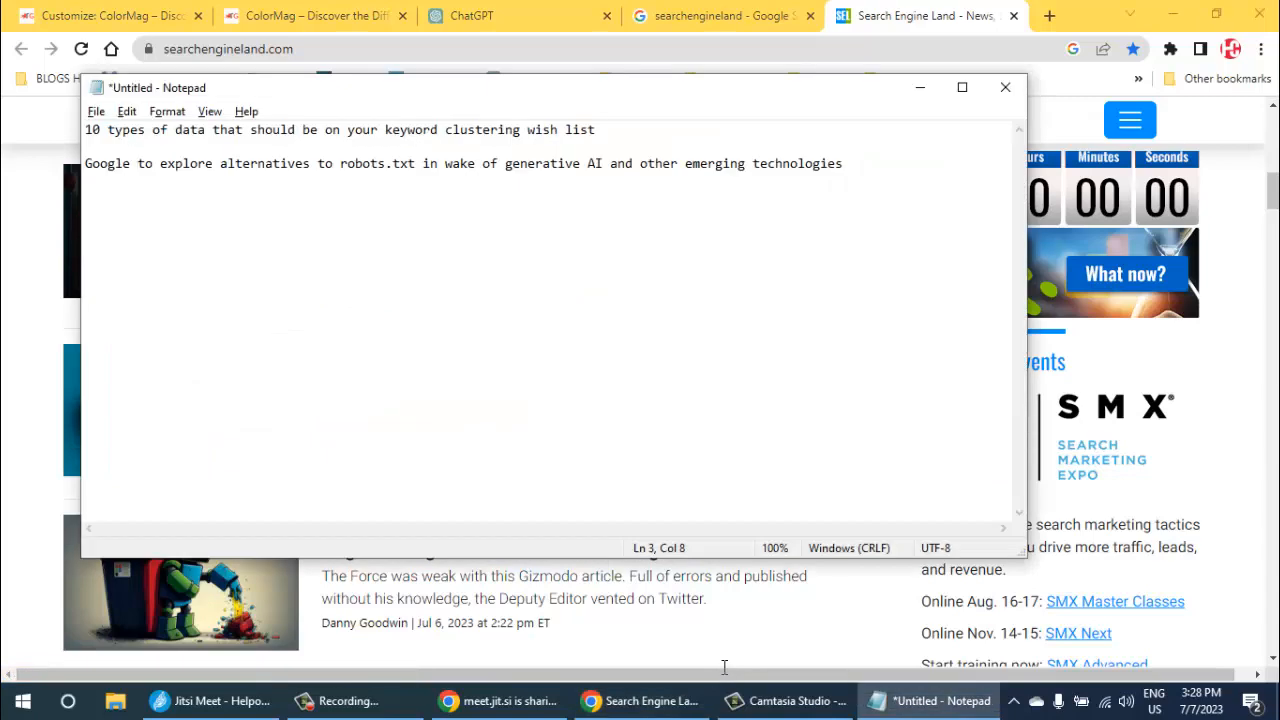
key(End)
key(Return)
key(Return)
key(Return)
key(Return)
key(Return)
key(Return)
key(Return)
key(Return)
key(Return)
key(Return)
key(Return)
key(Return)
key(Return)
key(Return)
key(Return)
key(Return)
key(Return)
key(Return)
key(Return)
key(Return)
scroll(724, 667, up, 1)
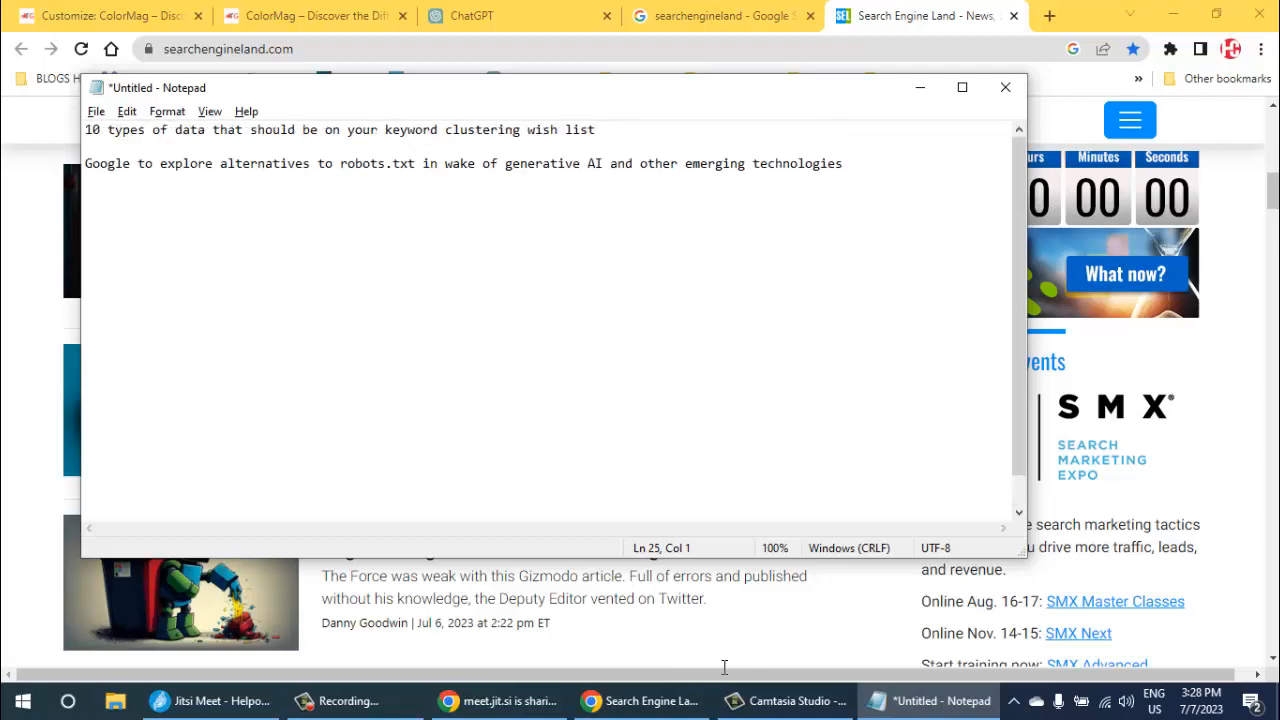
key(BackSpace)
key(BackSpace)
key(BackSpace)
key(BackSpace)
key(BackSpace)
key(BackSpace)
key(BackSpace)
key(BackSpace)
key(BackSpace)
key(BackSpace)
key(BackSpace)
key(BackSpace)
key(BackSpace)
key(BackSpace)
key(BackSpace)
key(BackSpace)
key(BackSpace)
key(BackSpace)
key(BackSpace)
key(BackSpace)
key(ctrl+v)
- Add the headline "Google ranks AI-generated 'Star Wars' article lacking E-E-A-T" to the Notepad note and return to the Search Engine Land page
key(alt+Tab)
scroll(724, 667, down, 1)
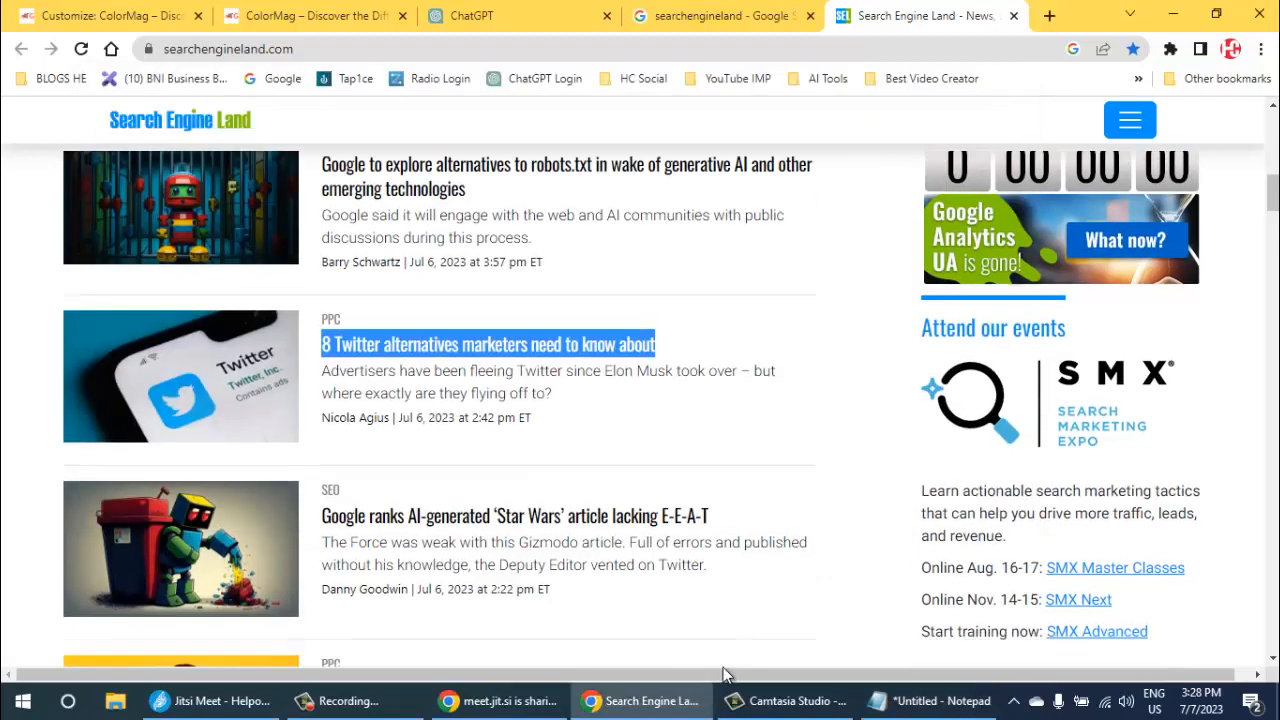
scroll(724, 675, down, 1)
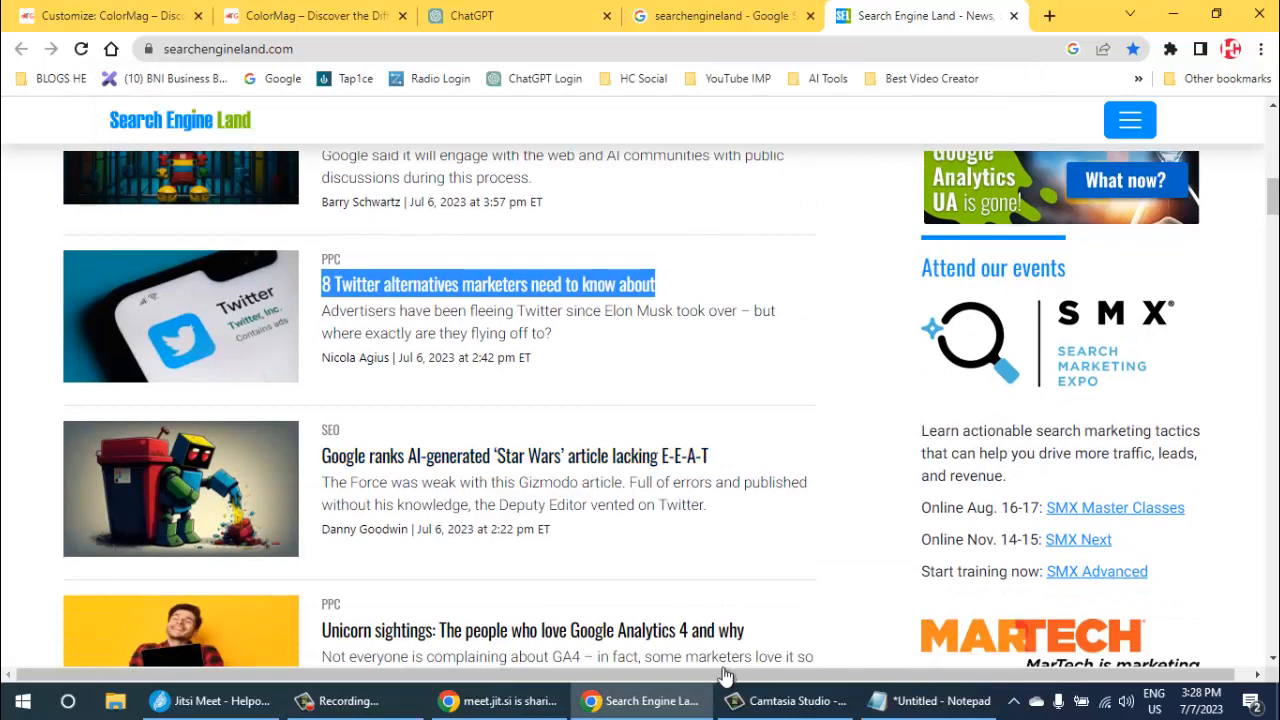
key(Tab)
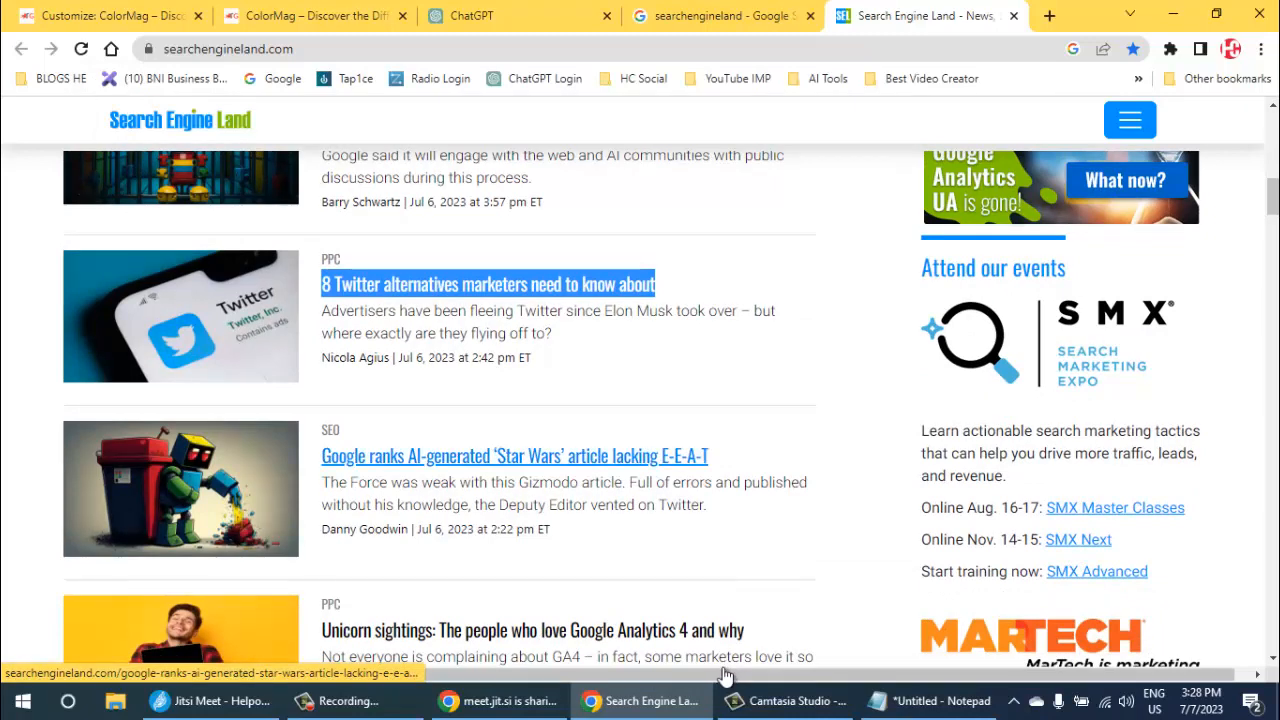
mouse_move(710, 457)
mouse_down()
mouse_move(329, 456)
mouse_move(319, 443)
mouse_move(322, 457)
mouse_up()
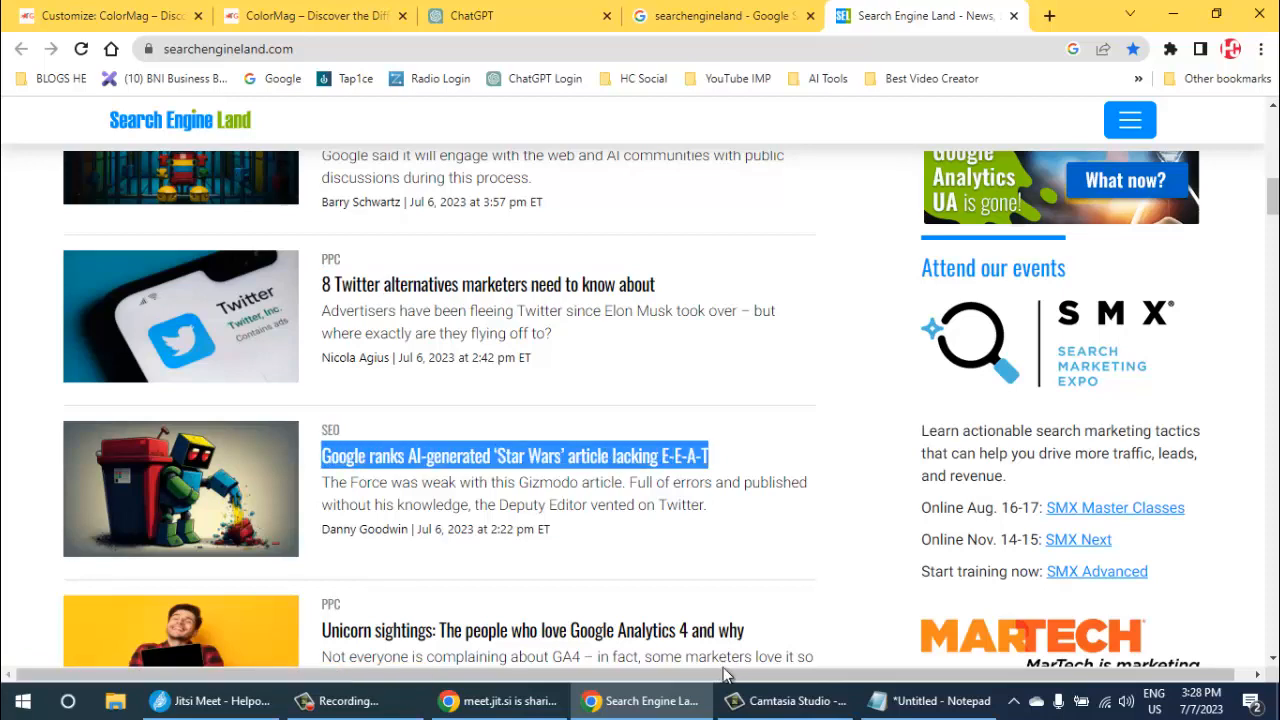
key(alt+Tab)
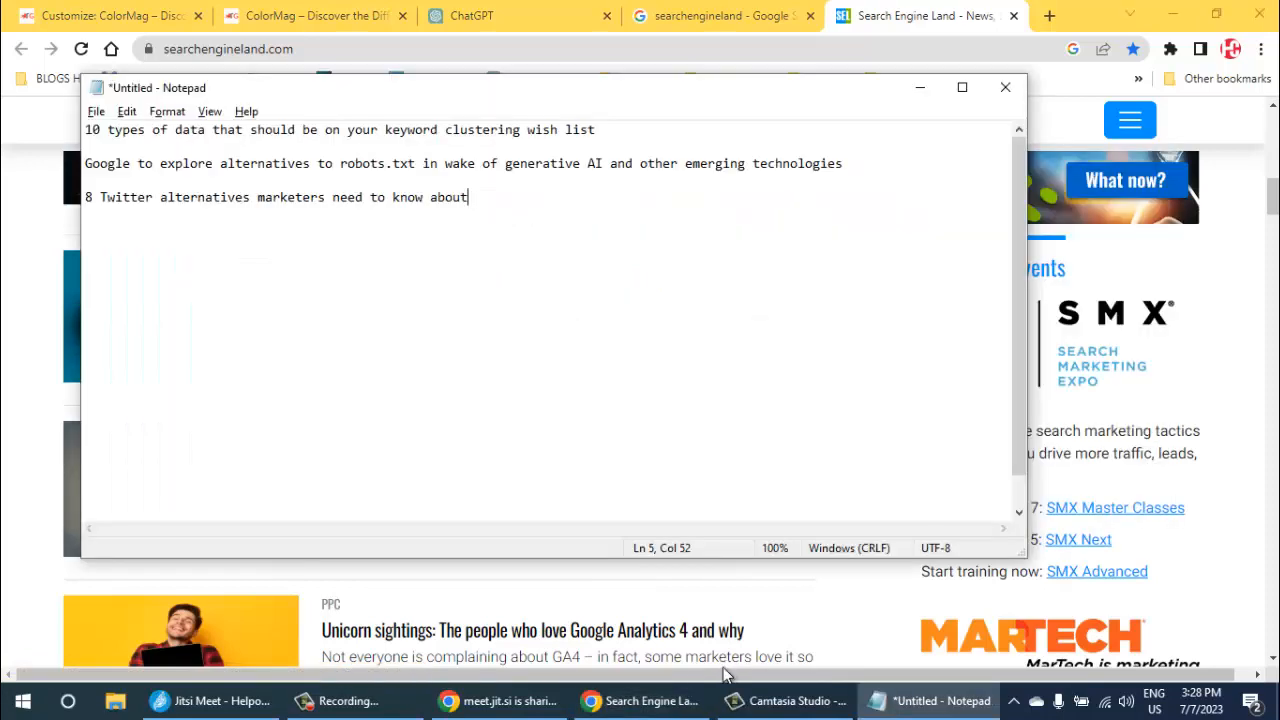
key(Return)
key(Return)
key(Return)
key(ctrl+v)
key(alt+Tab)
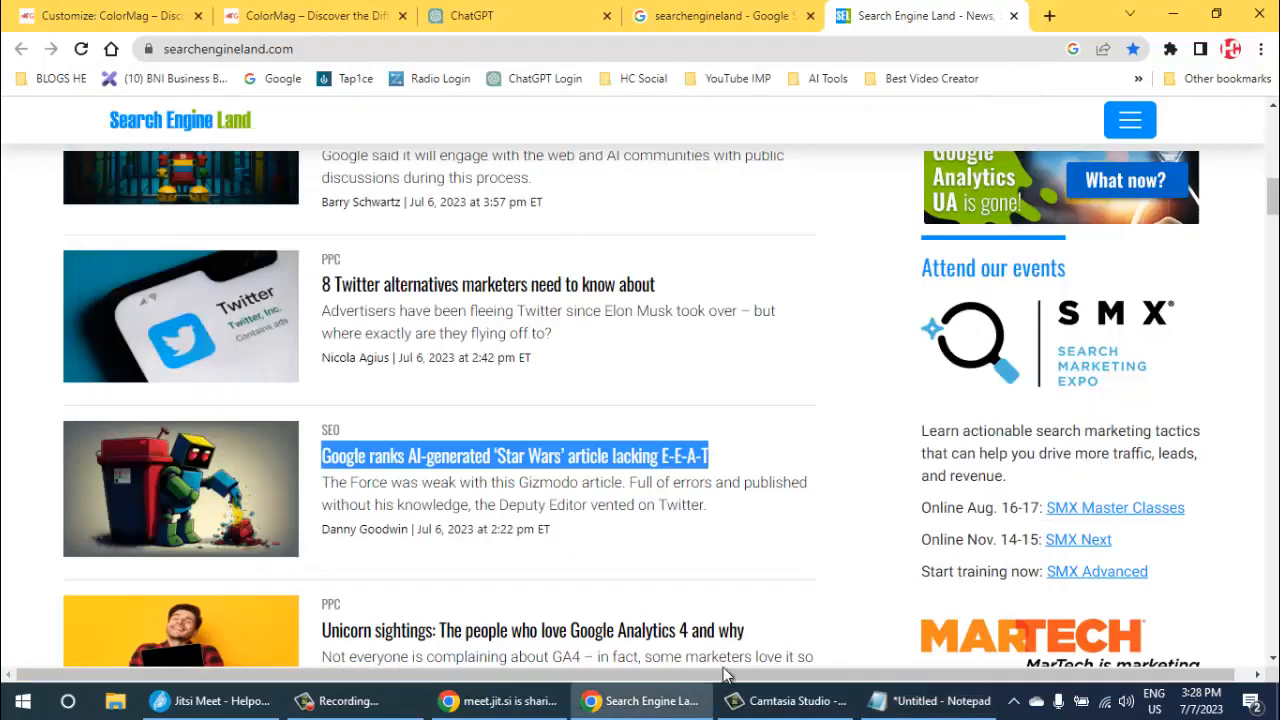
- Copy the headline "How to combine Excel and AI for keyword research" into the Notepad note, then return to the Search Engine Land headline list
scroll(724, 668, down, 2)
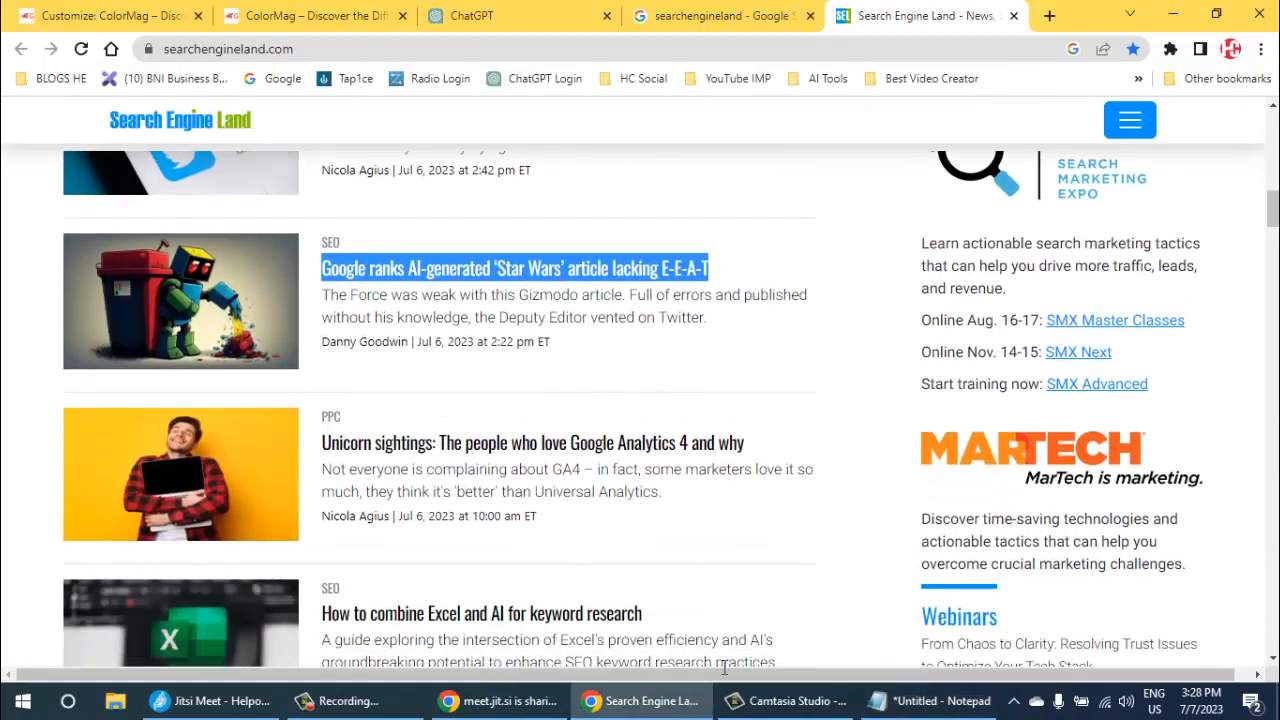
scroll(724, 668, down, 2)
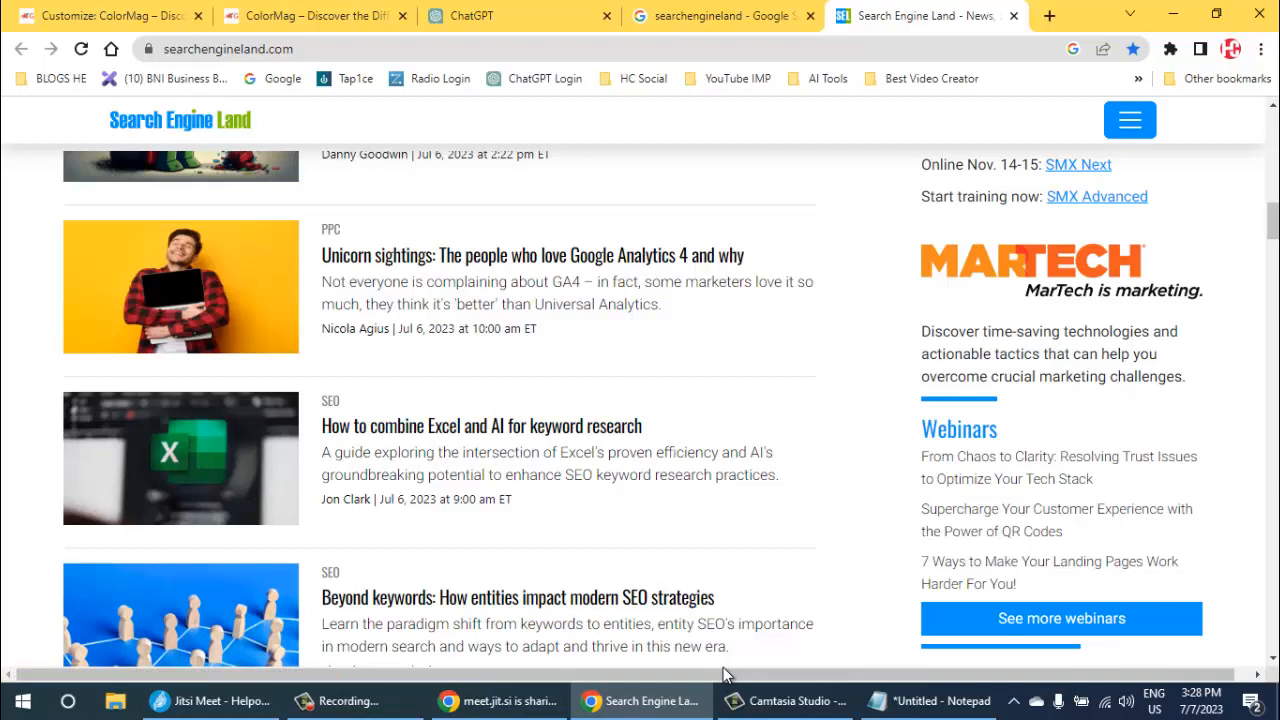
mouse_move(644, 428)
mouse_down()
mouse_move(322, 424)
mouse_move(320, 402)
mouse_move(322, 424)
mouse_up()
key(ctrl+c)
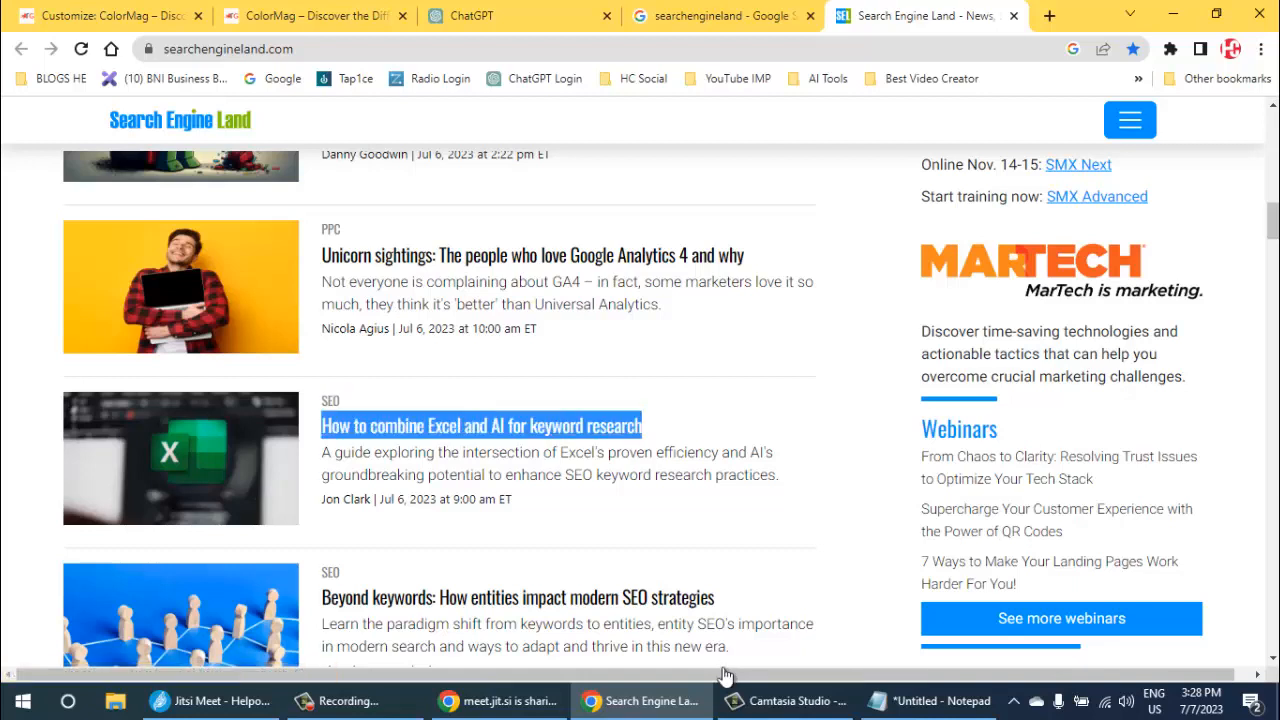
key(alt+Tab)
key(Return)
key(Return)
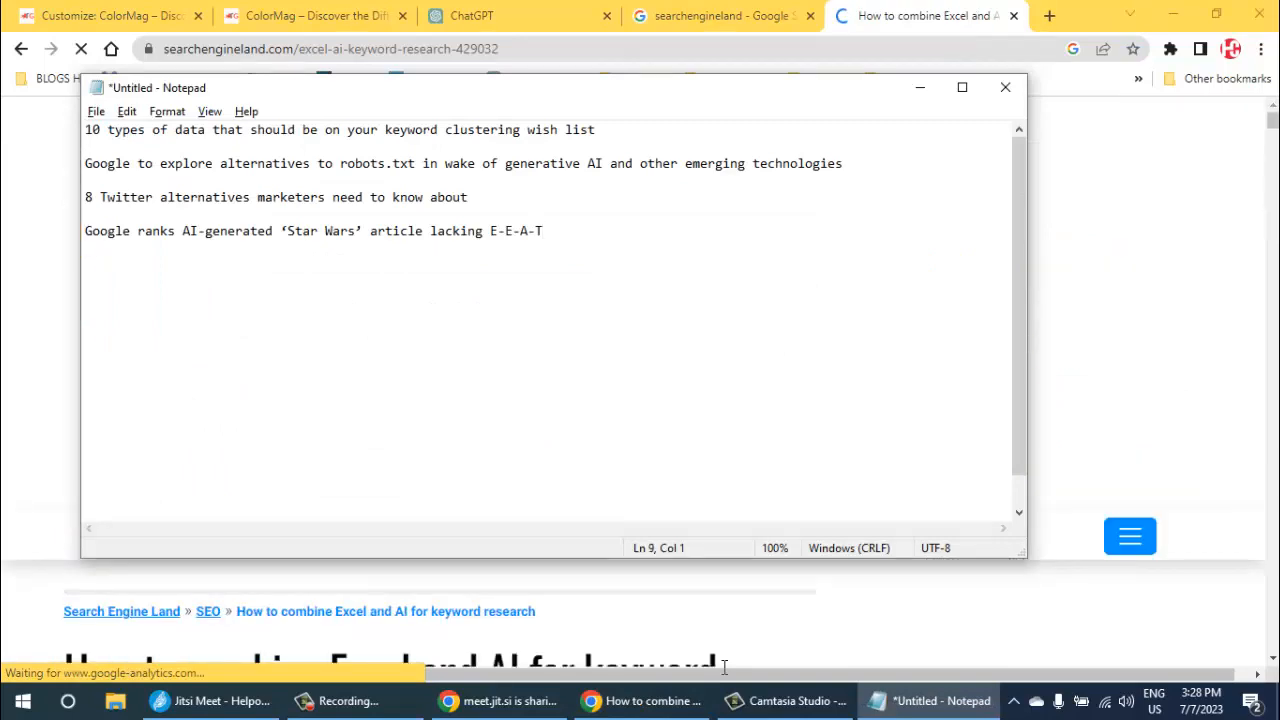
key(ctrl+v)
key(alt+Tab)
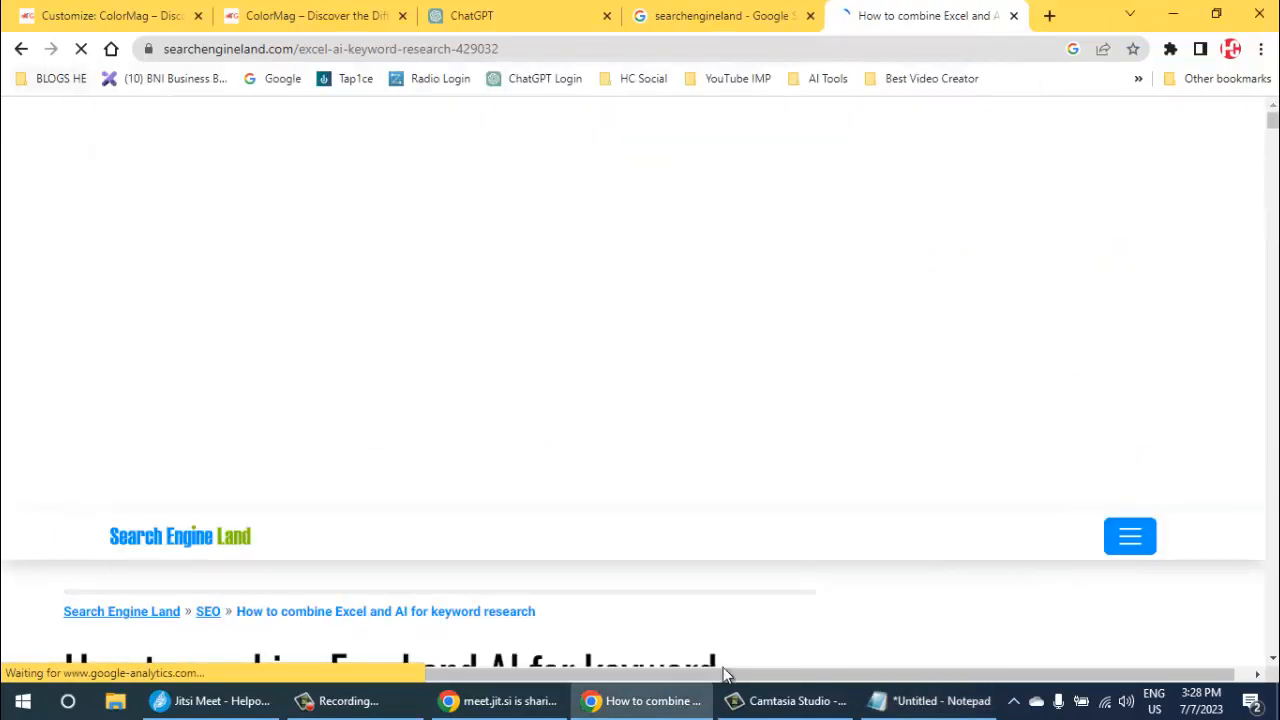
key(alt+Left)
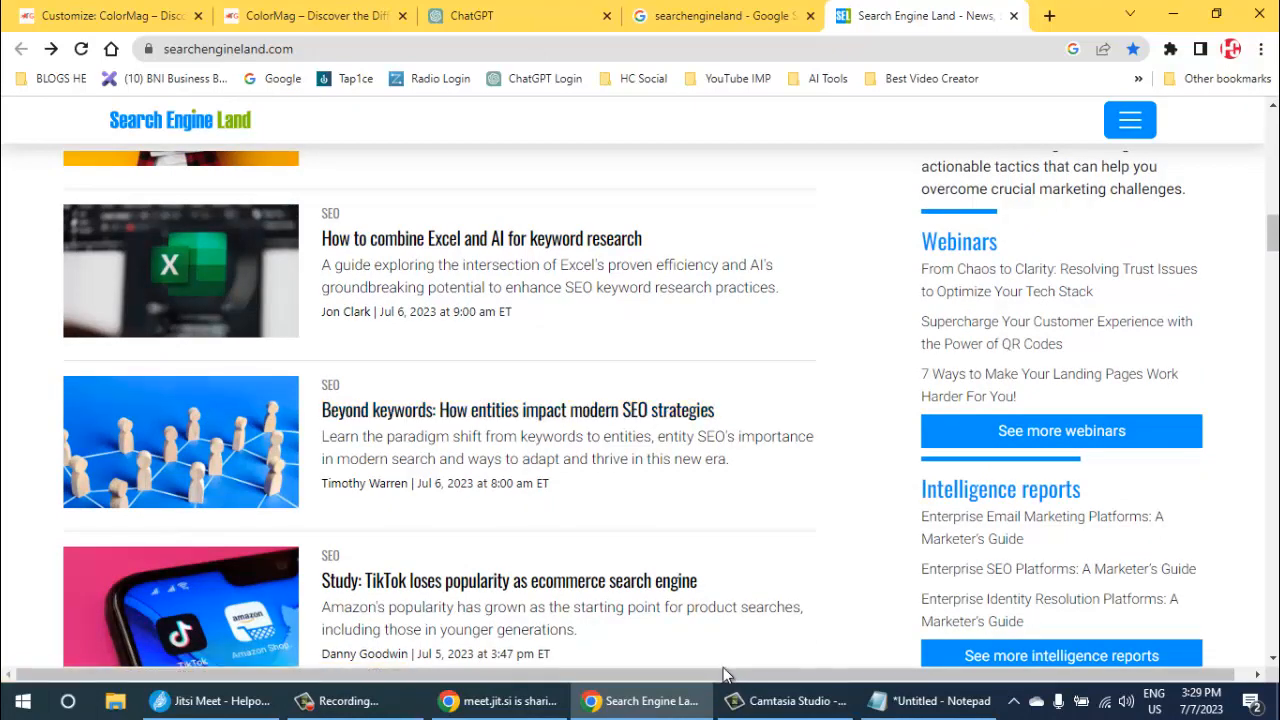
- Copy the headline "Beyond keywords: How entities impact modern SEO strategies" into the Notepad note, leaving a blank line before it
drag(716, 411, 321, 411)
key(ctrl+c)
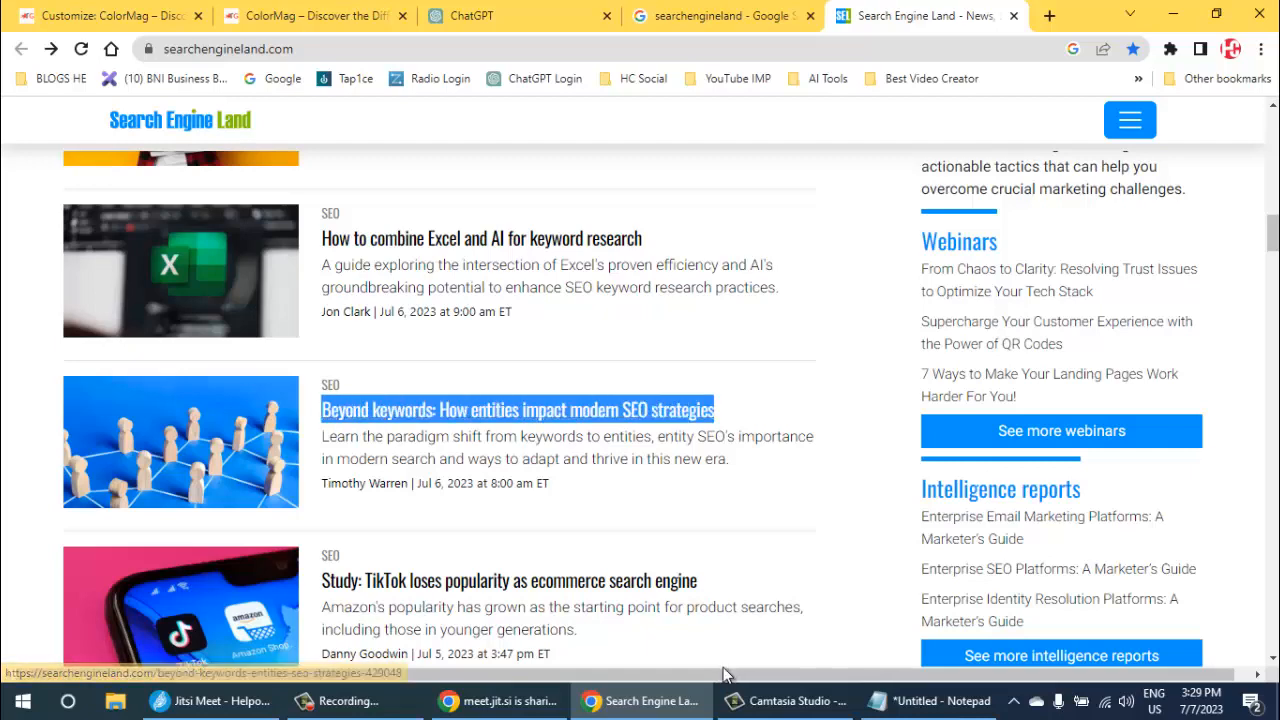
key(alt+Tab)
key(Return)
key(Return)
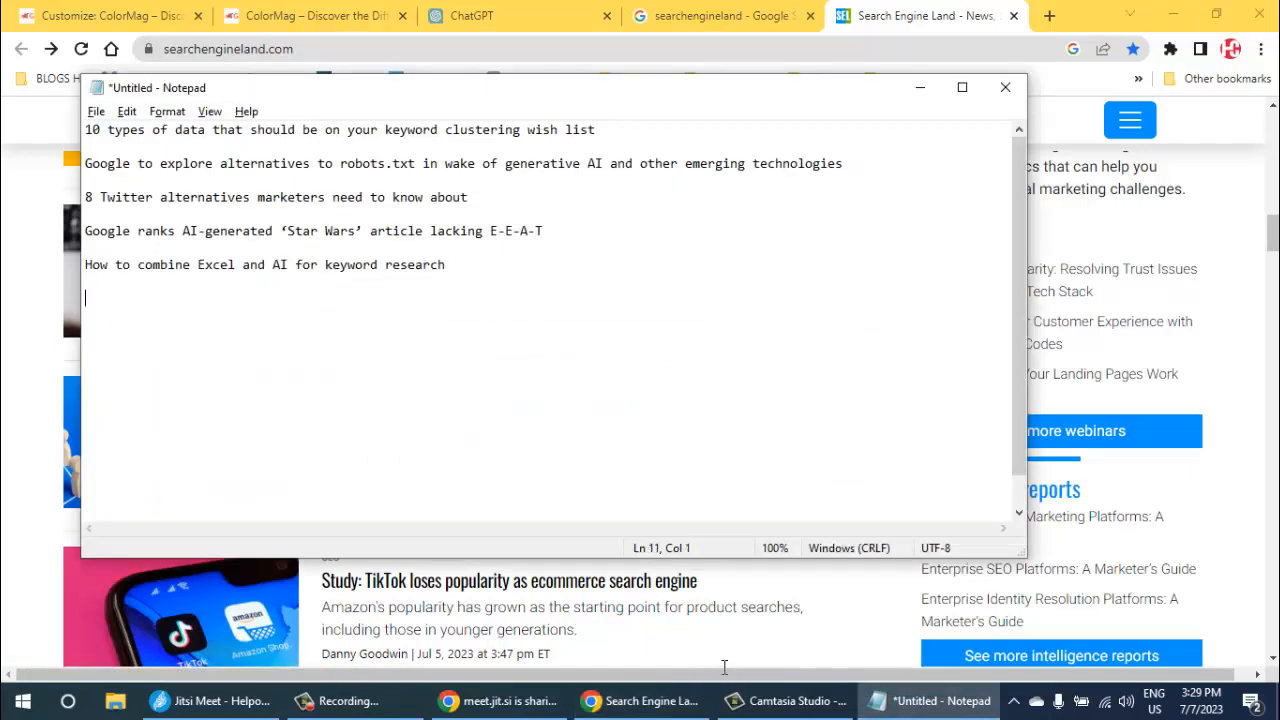
key(ctrl+v)
key(alt+Tab)
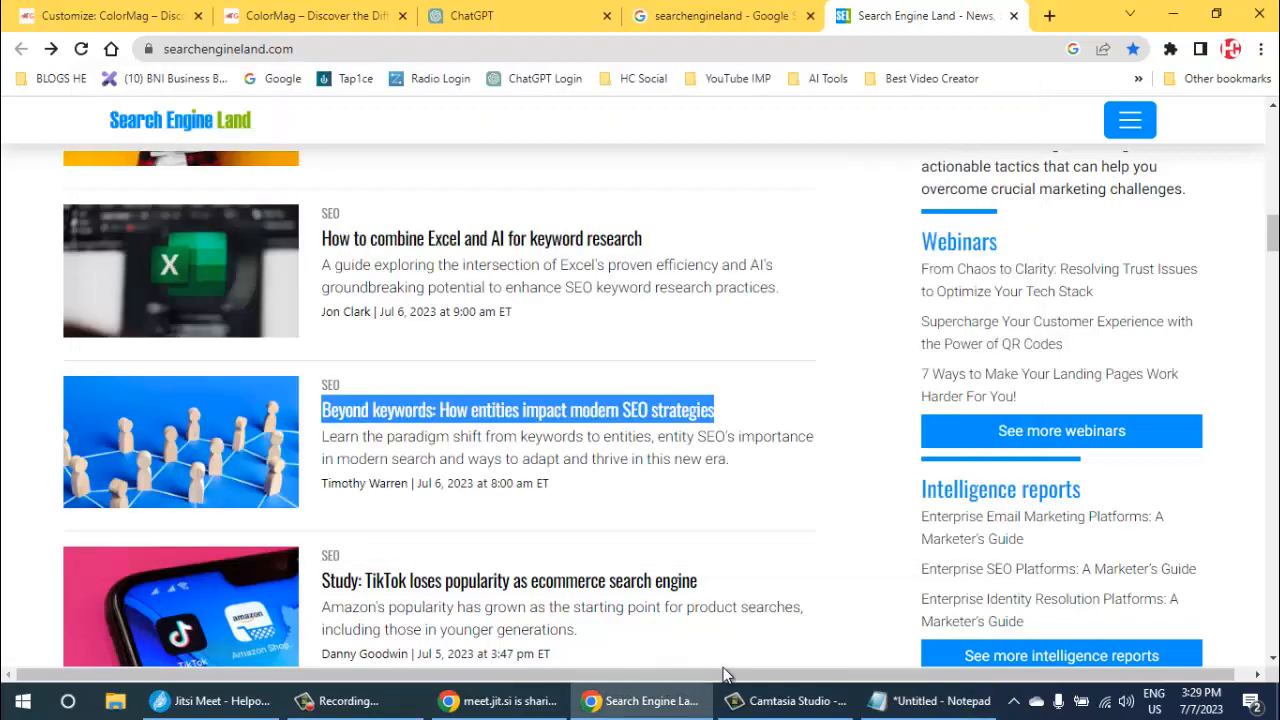
- Copy the headline "How to create link building OKRs for SEO (with examples)" into the Notepad note, leaving a blank line before it
scroll(724, 667, down, 2)
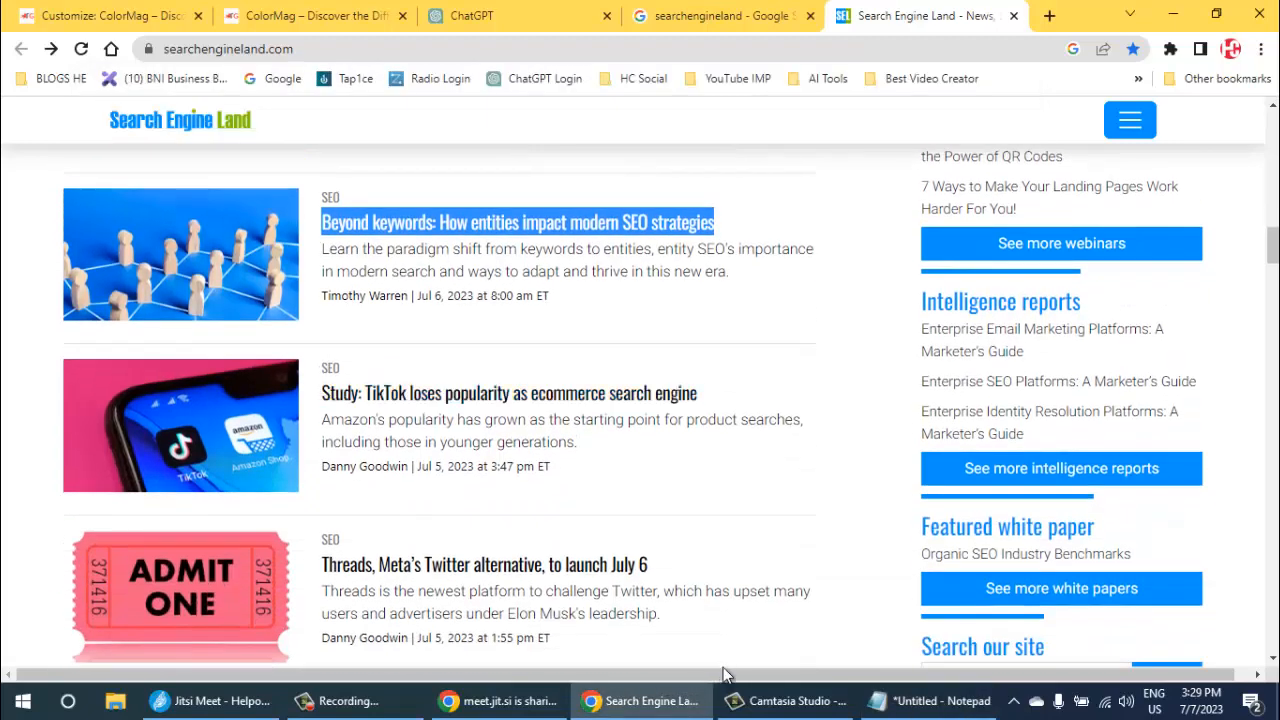
scroll(726, 675, down, 3)
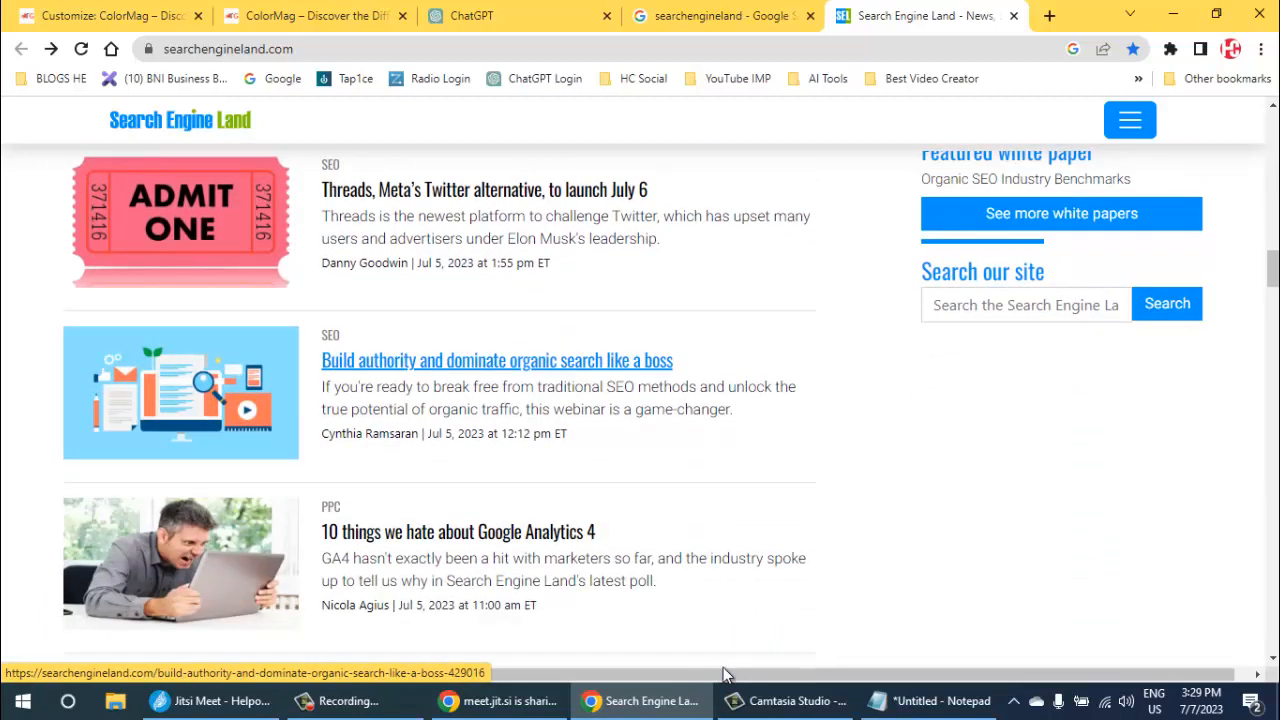
scroll(724, 675, down, 2)
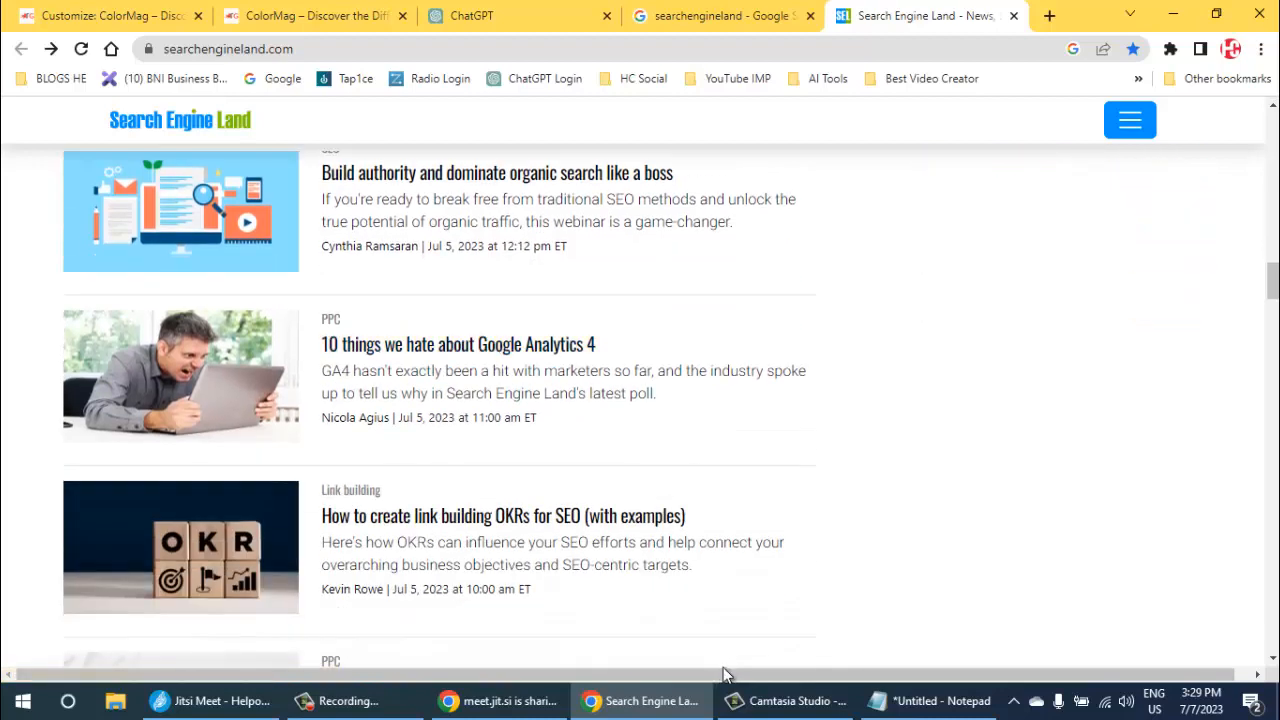
drag(597, 345, 320, 345)
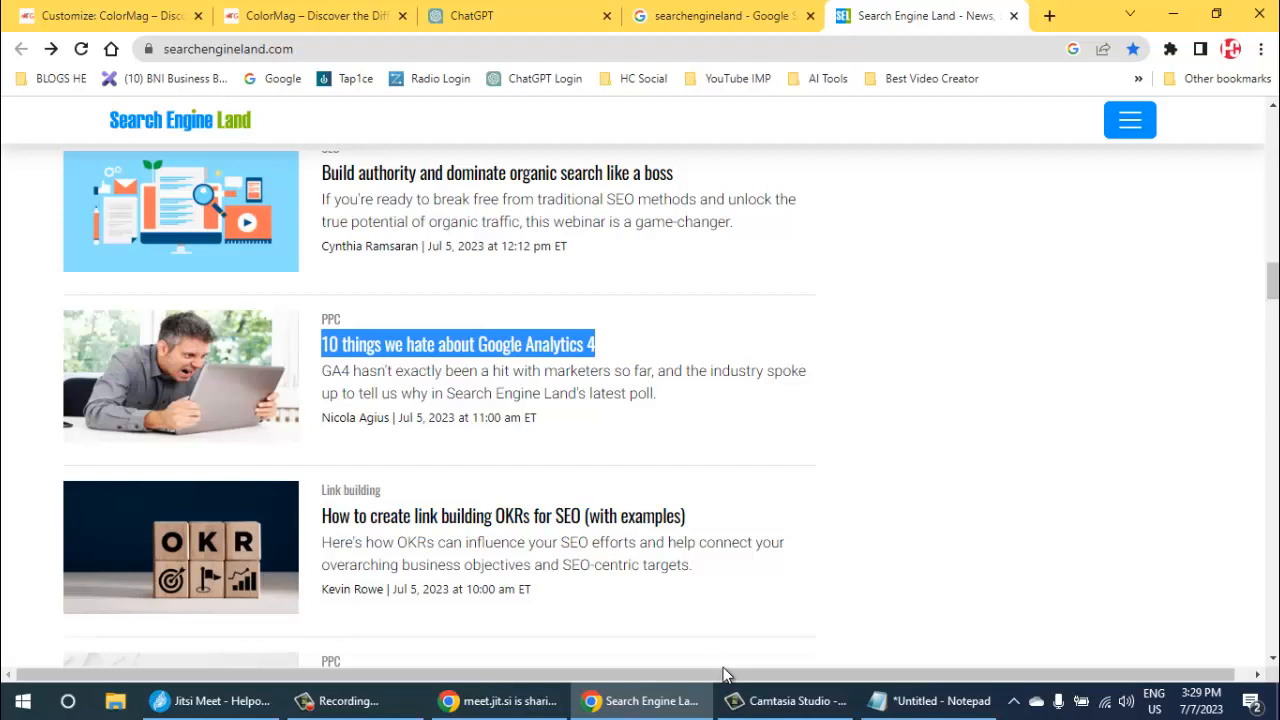
drag(686, 515, 320, 515)
key(ctrl+c)
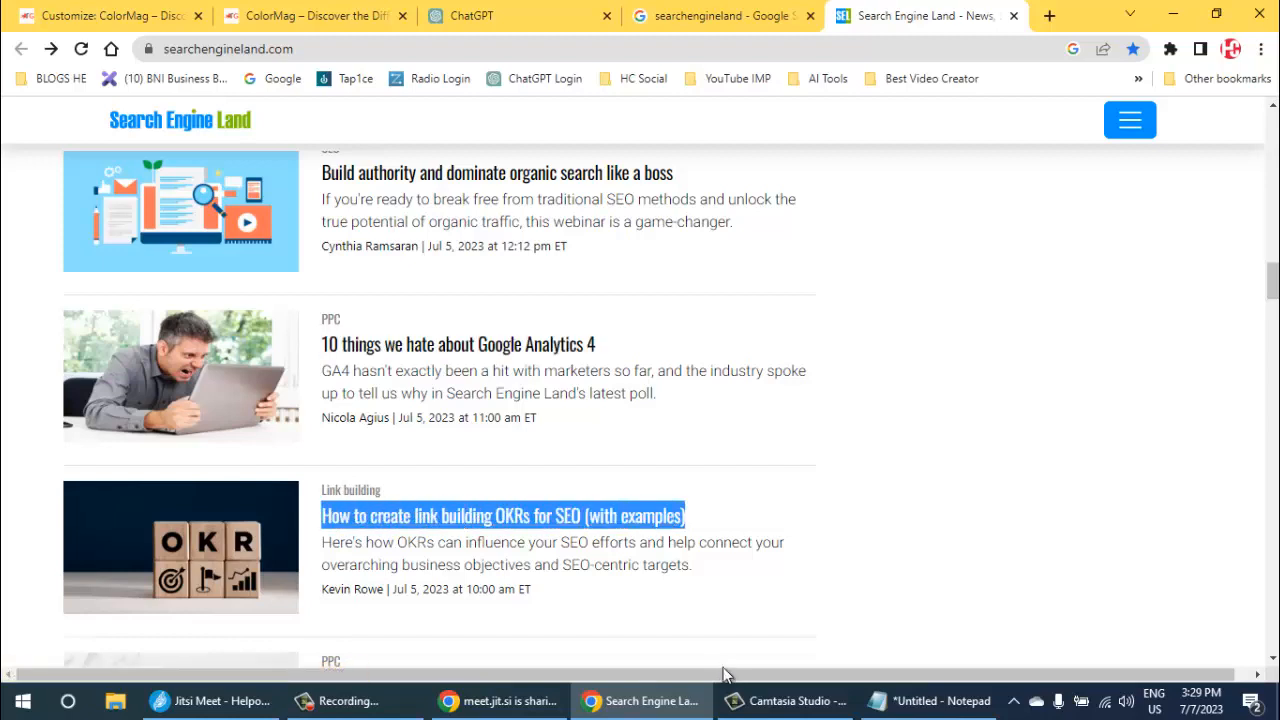
key(alt+Tab)
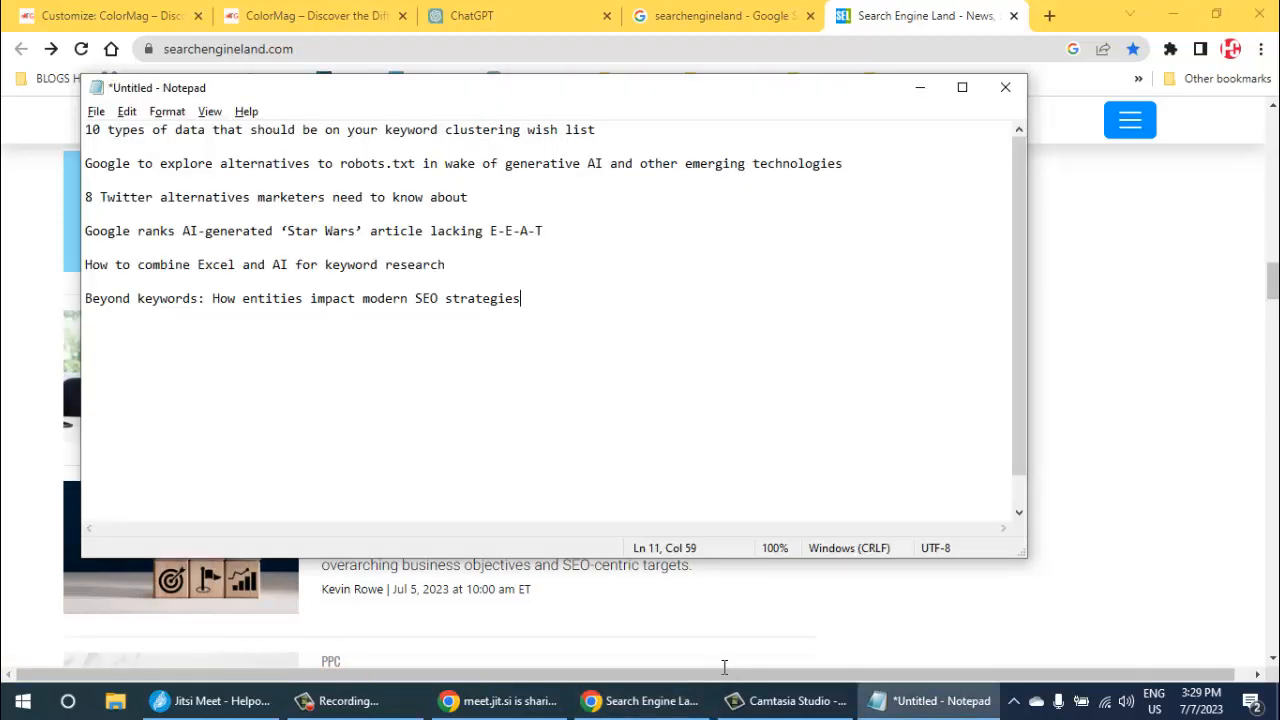
key(ctrl+v)
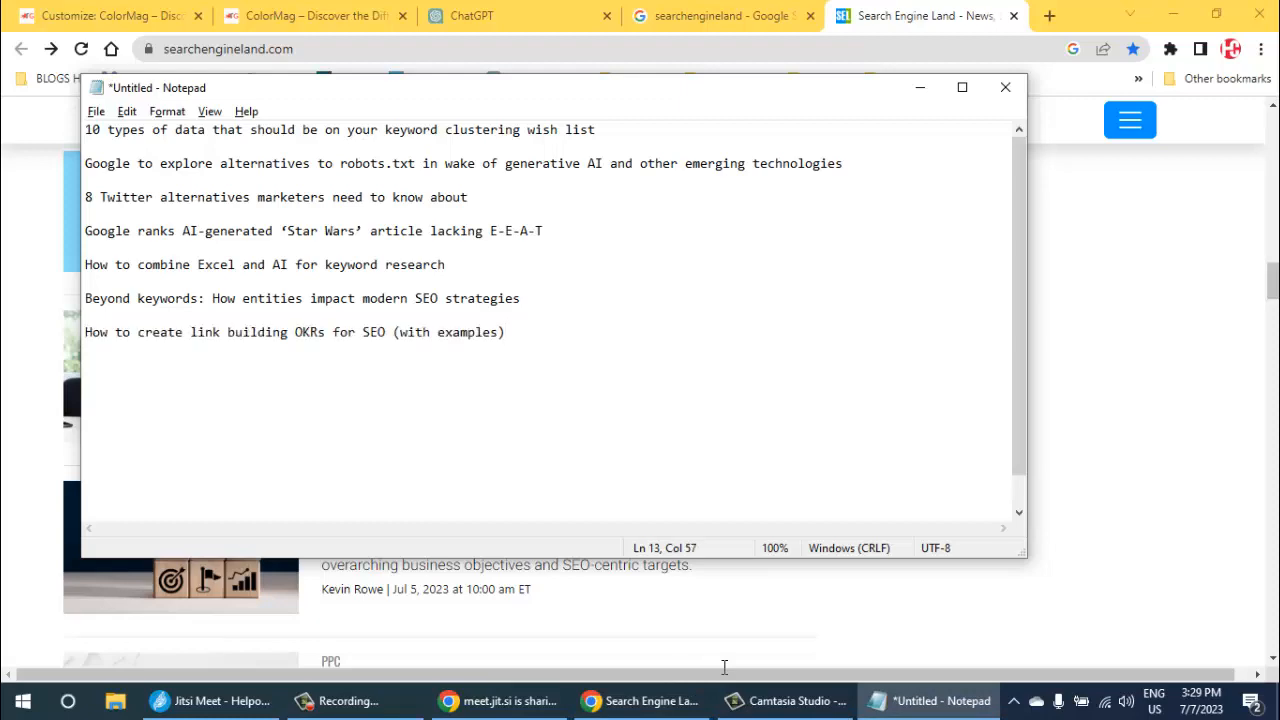
key(alt+Tab)
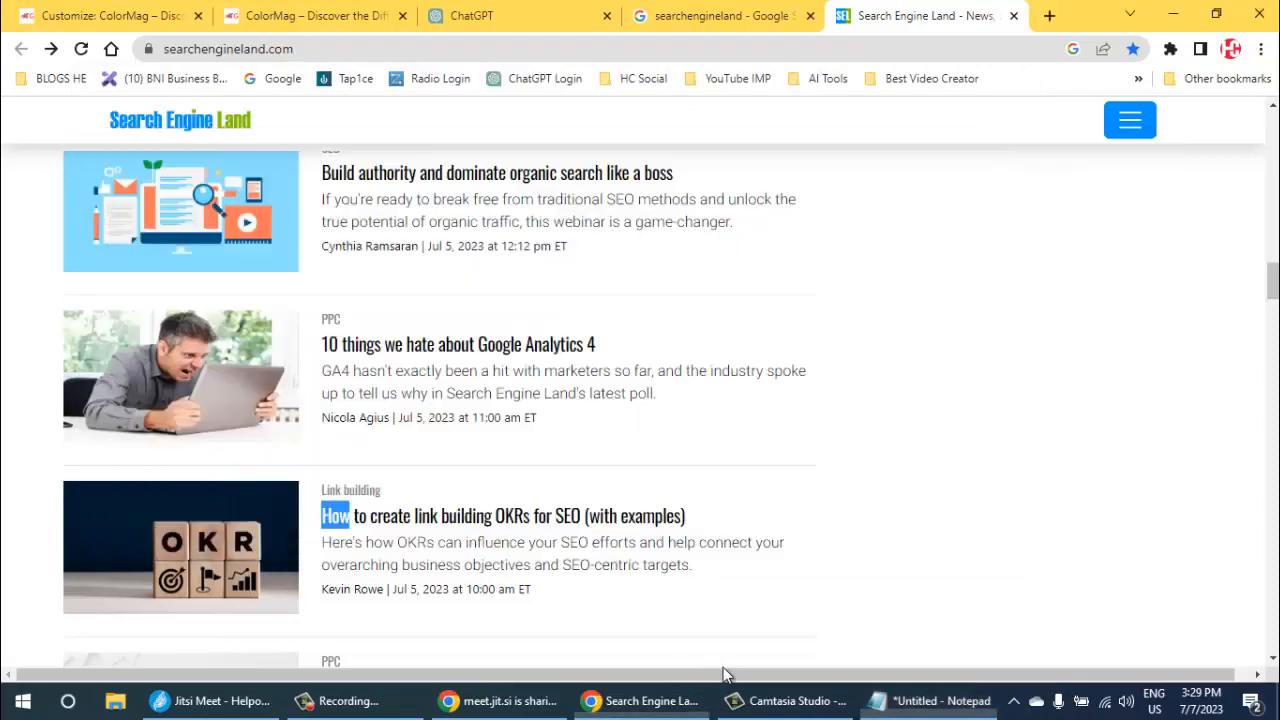
- Open Search Engine Land's SEO category page from the label of one of the SEO articles in the list
scroll(724, 672, up, 5)
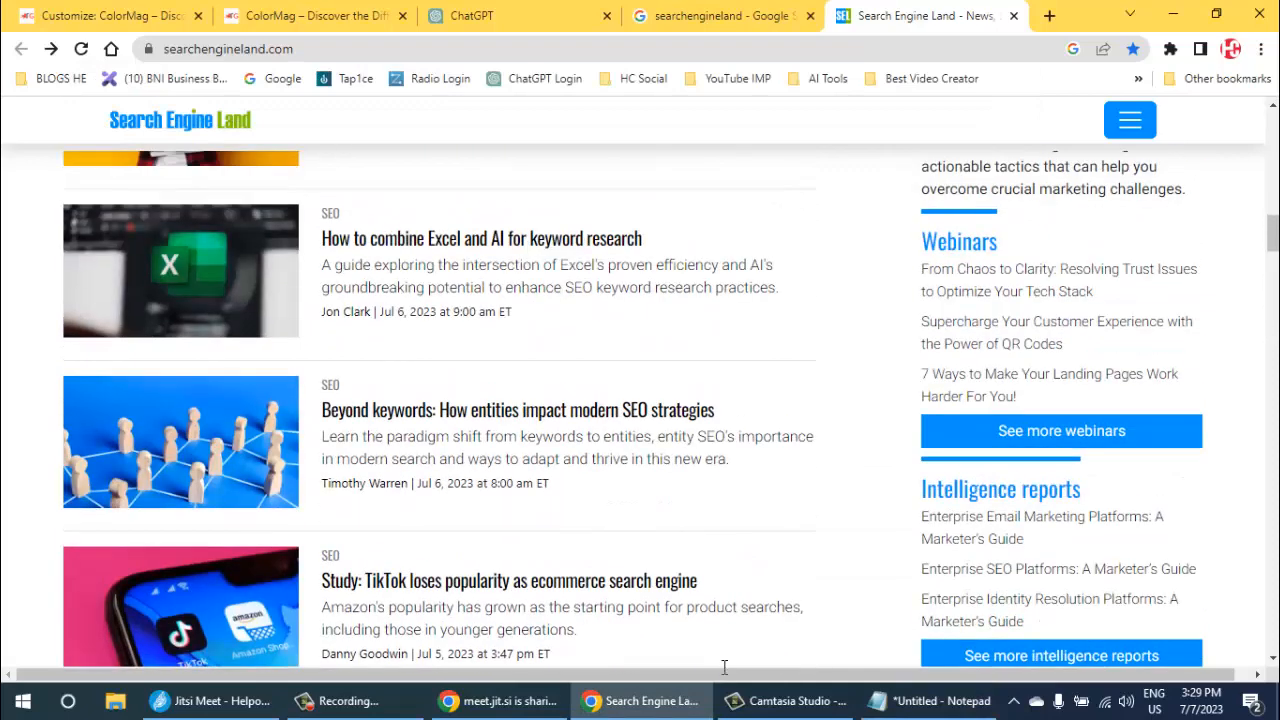
scroll(724, 672, up, 2)
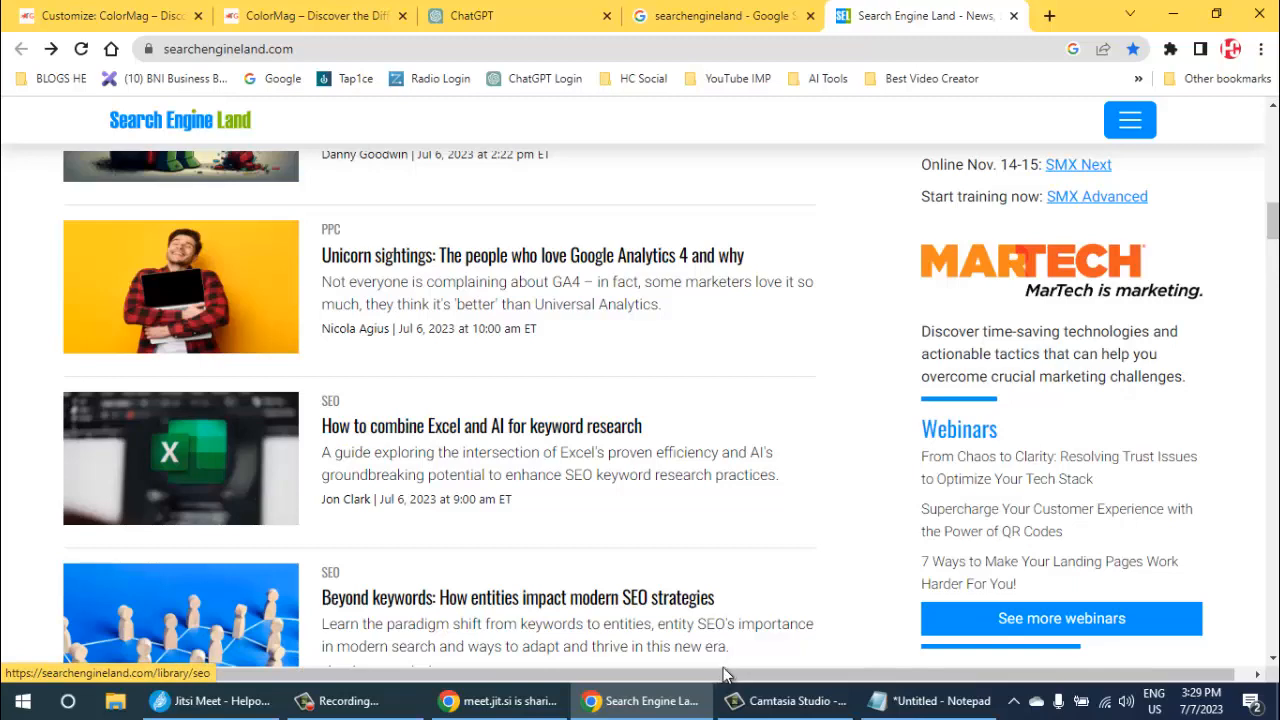
scroll(724, 676, up, 2)
scroll(727, 676, up, 1)
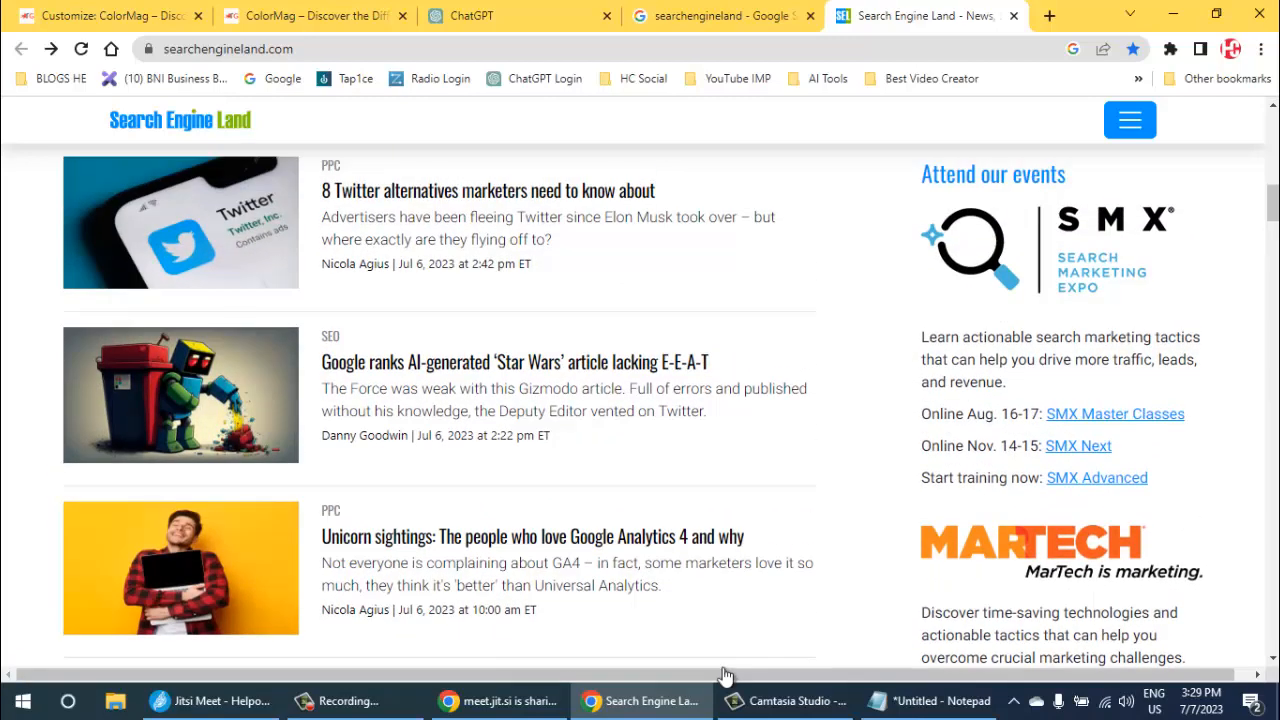
click(724, 676)
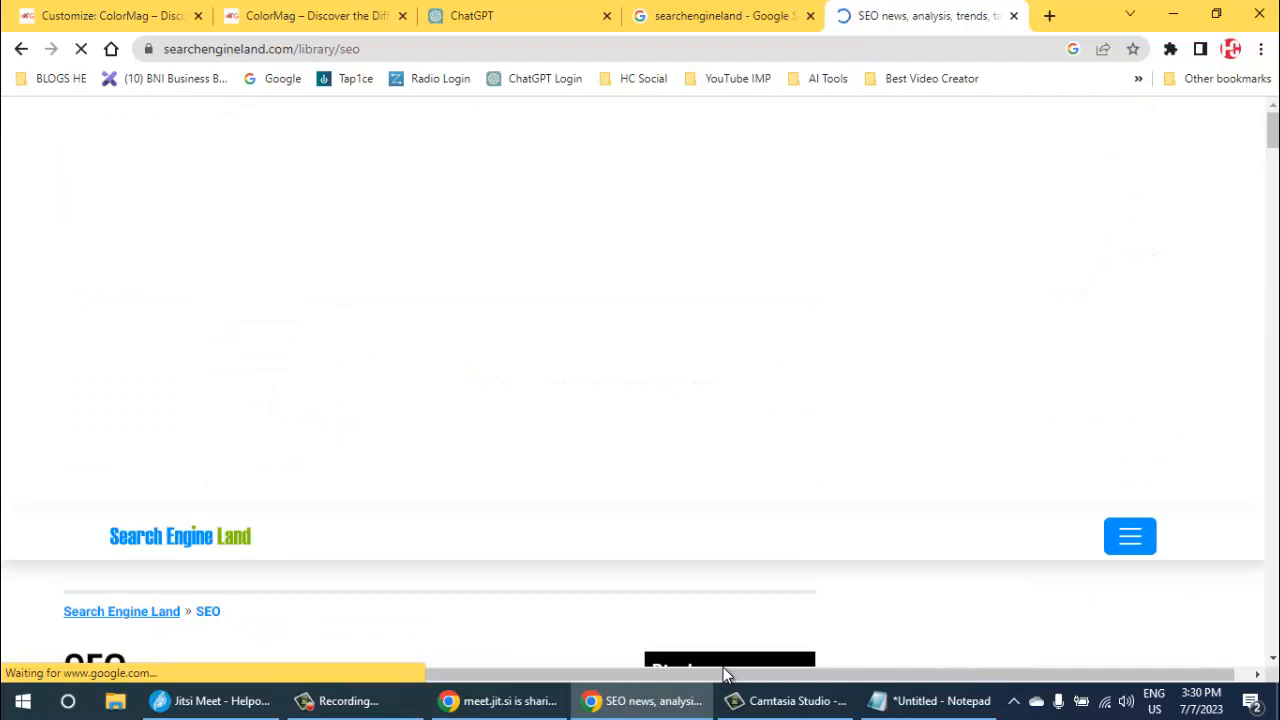
- Copy the "Dig deeper into SEO" headline "Web hosting for SEO: Why it's important" into the Notepad note, leaving a blank line before it
scroll(724, 640, down, 7)
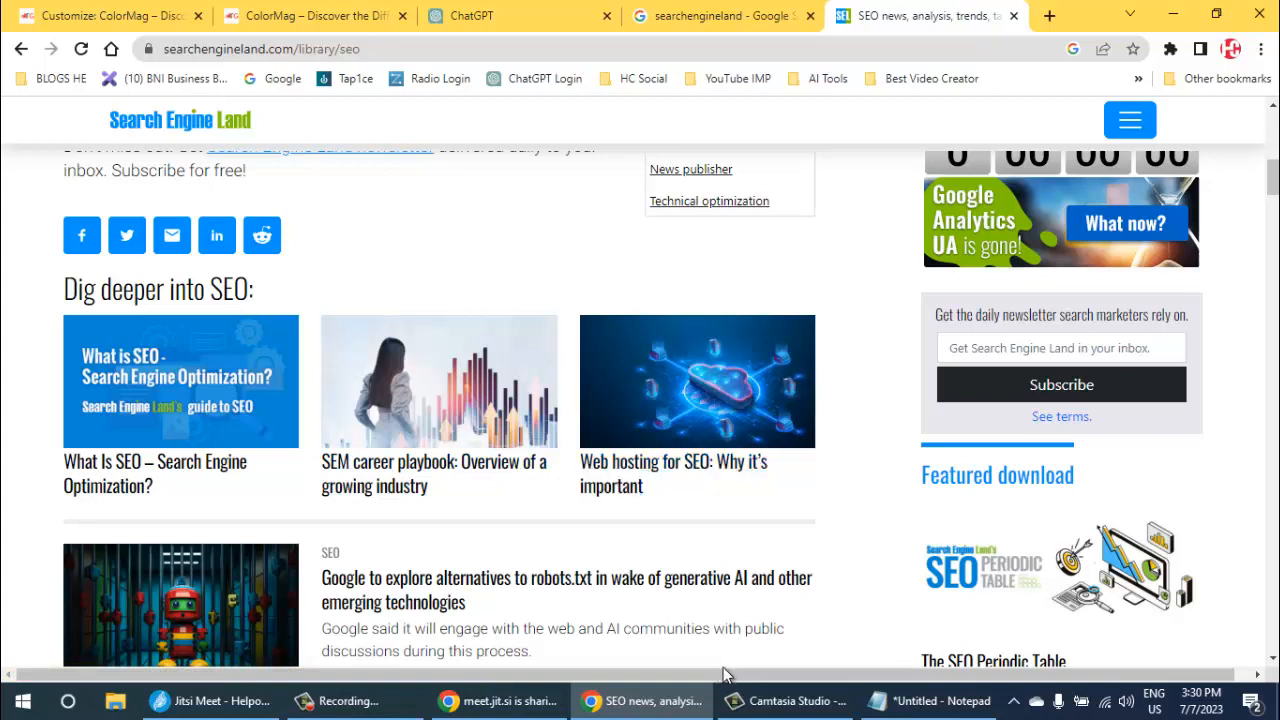
drag(644, 488, 581, 463)
key(ctrl+c)
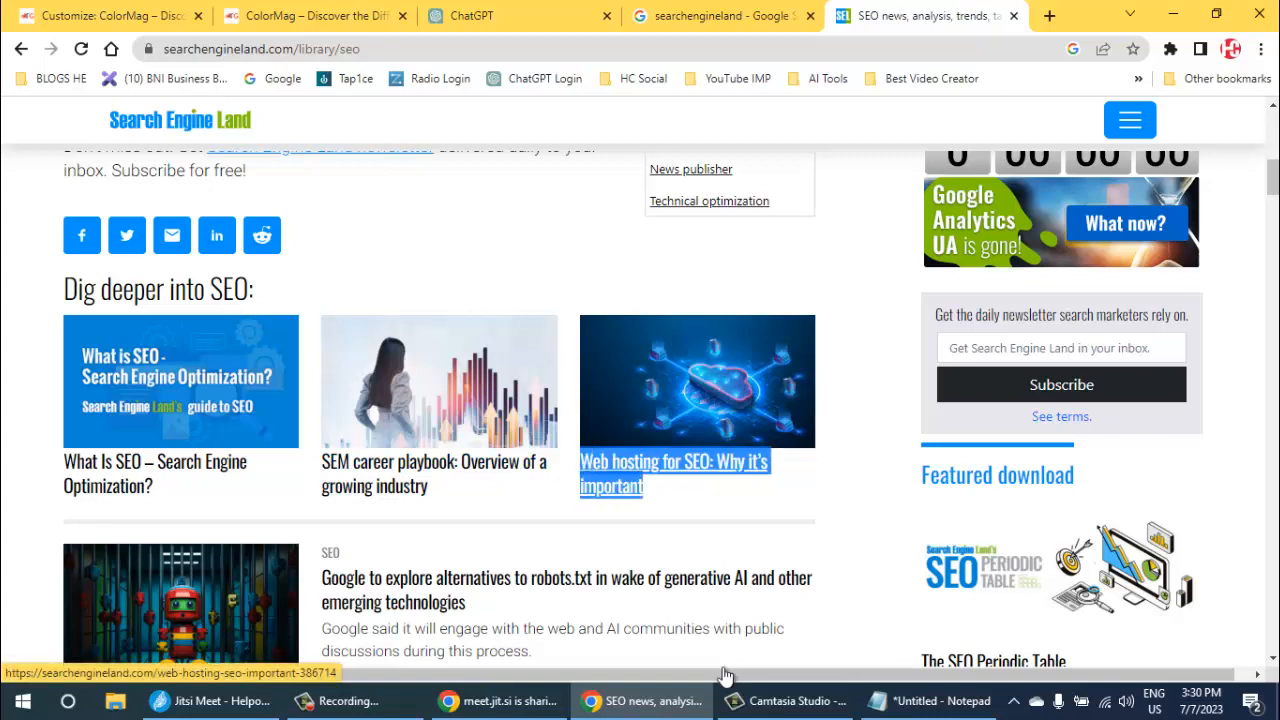
key(alt+Tab)
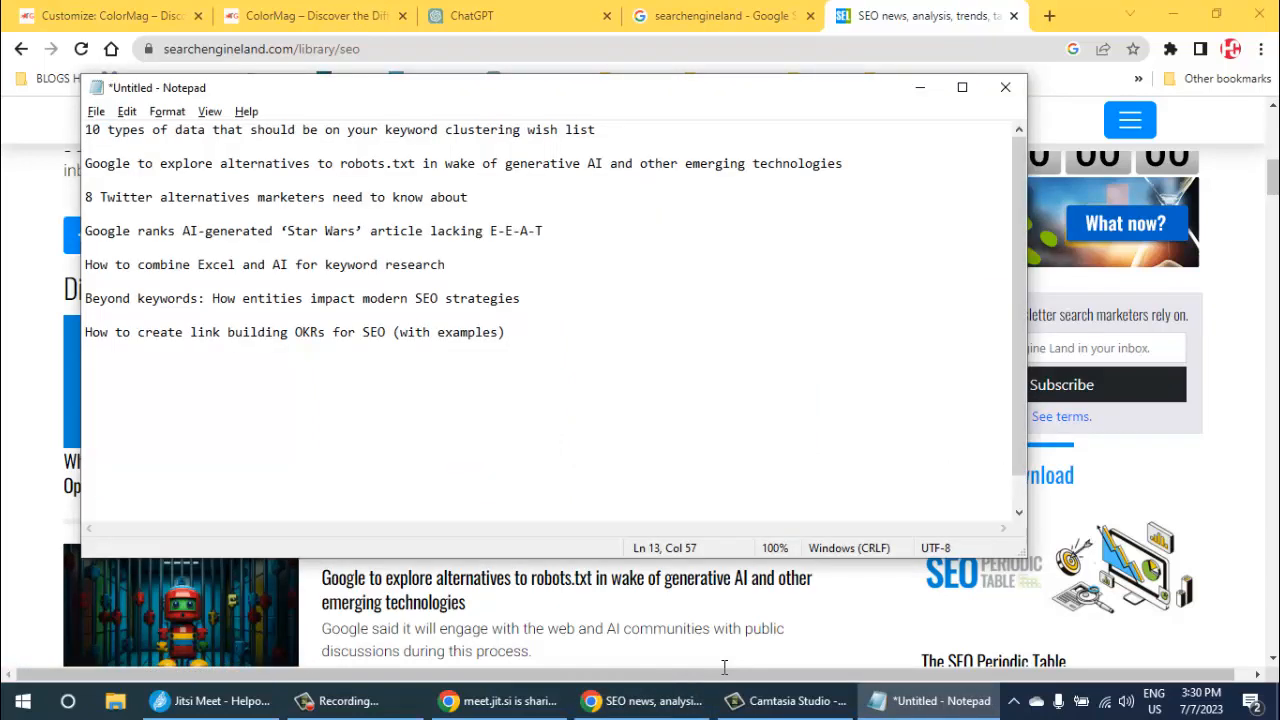
key(ctrl+v)
key(alt+Tab)
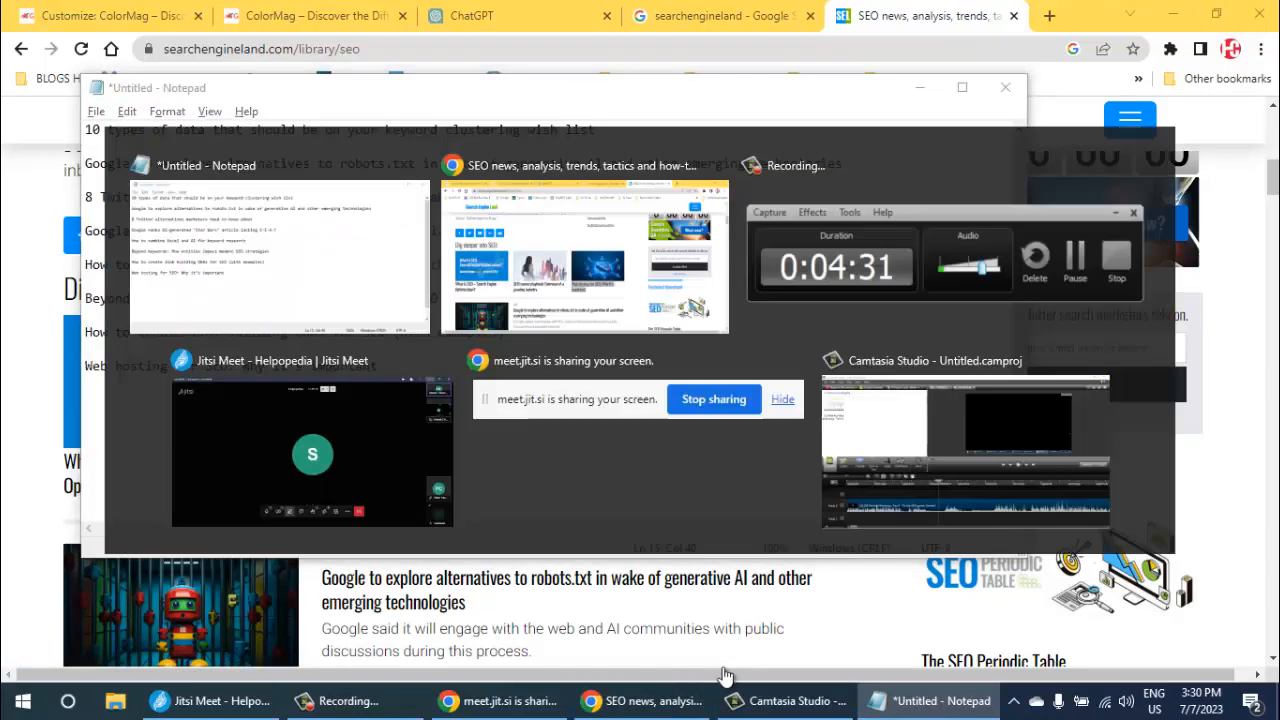
- Copy the headline "Build authority and dominate organic search like a boss" into the Notepad note, leaving a blank line before it
scroll(724, 667, down, 2)
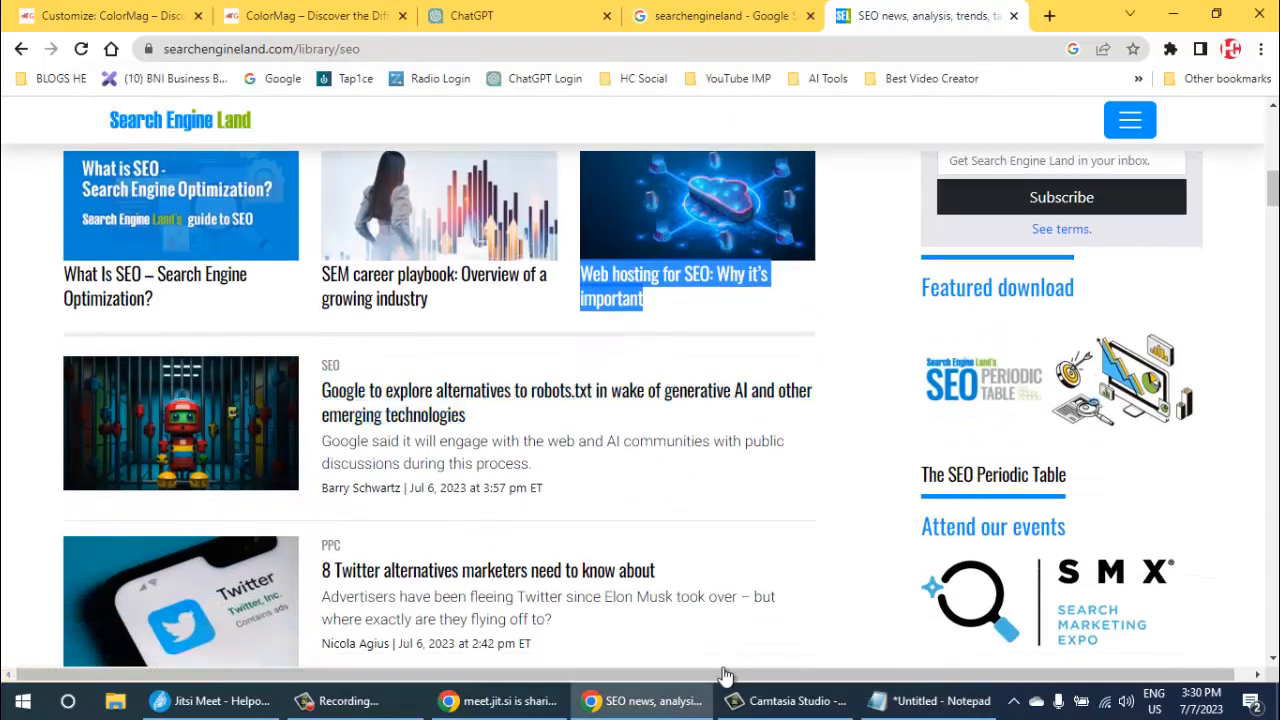
key(alt+Tab)
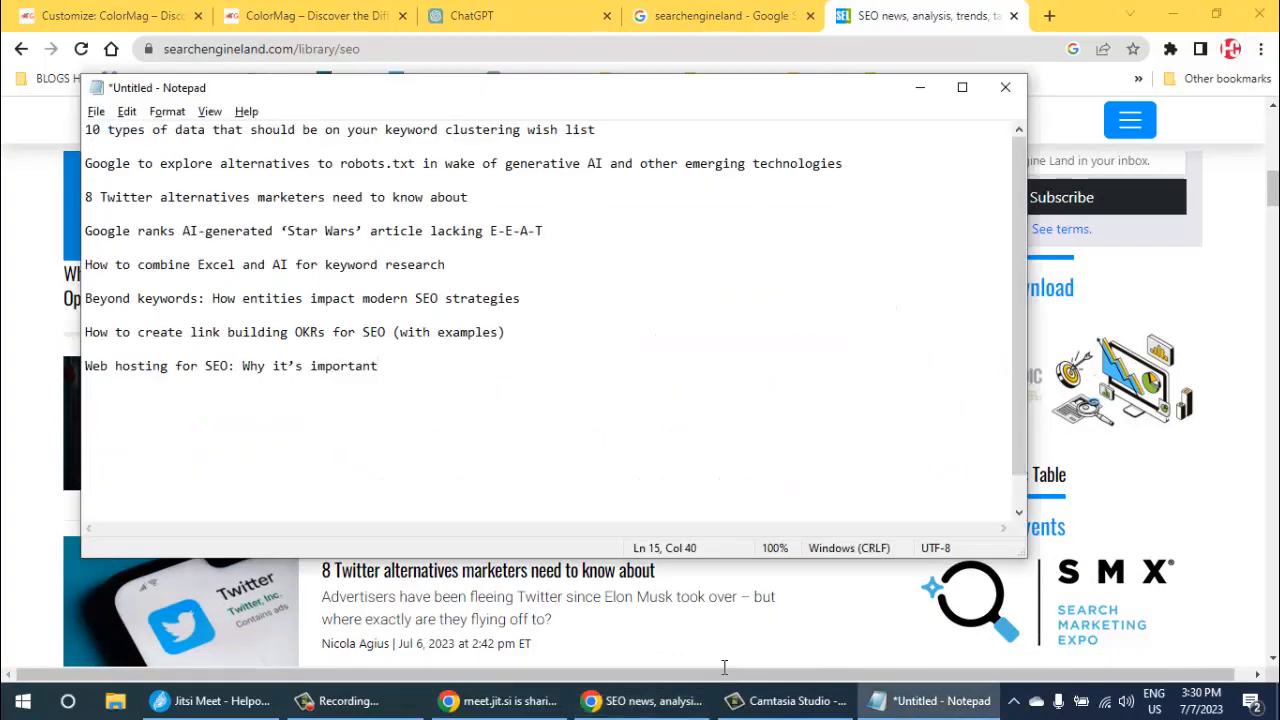
key(alt+Tab)
scroll(724, 675, down, 1)
scroll(724, 675, down, 4)
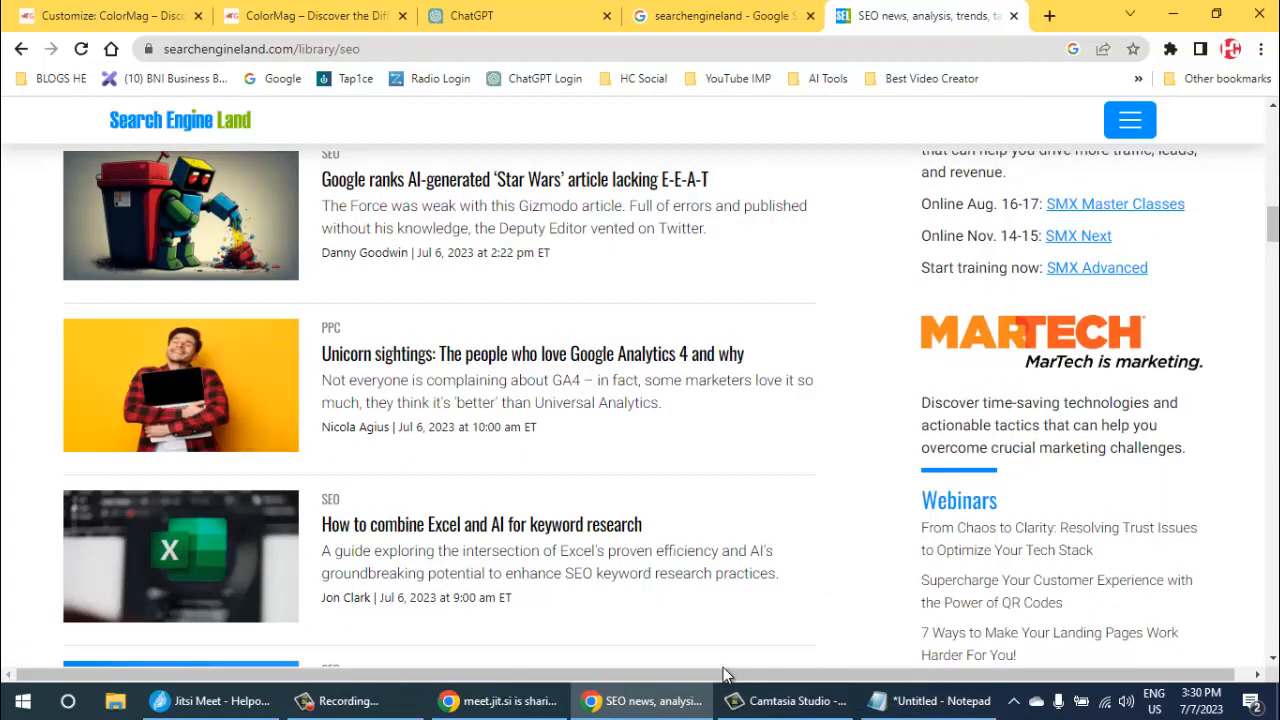
scroll(726, 676, down, 3)
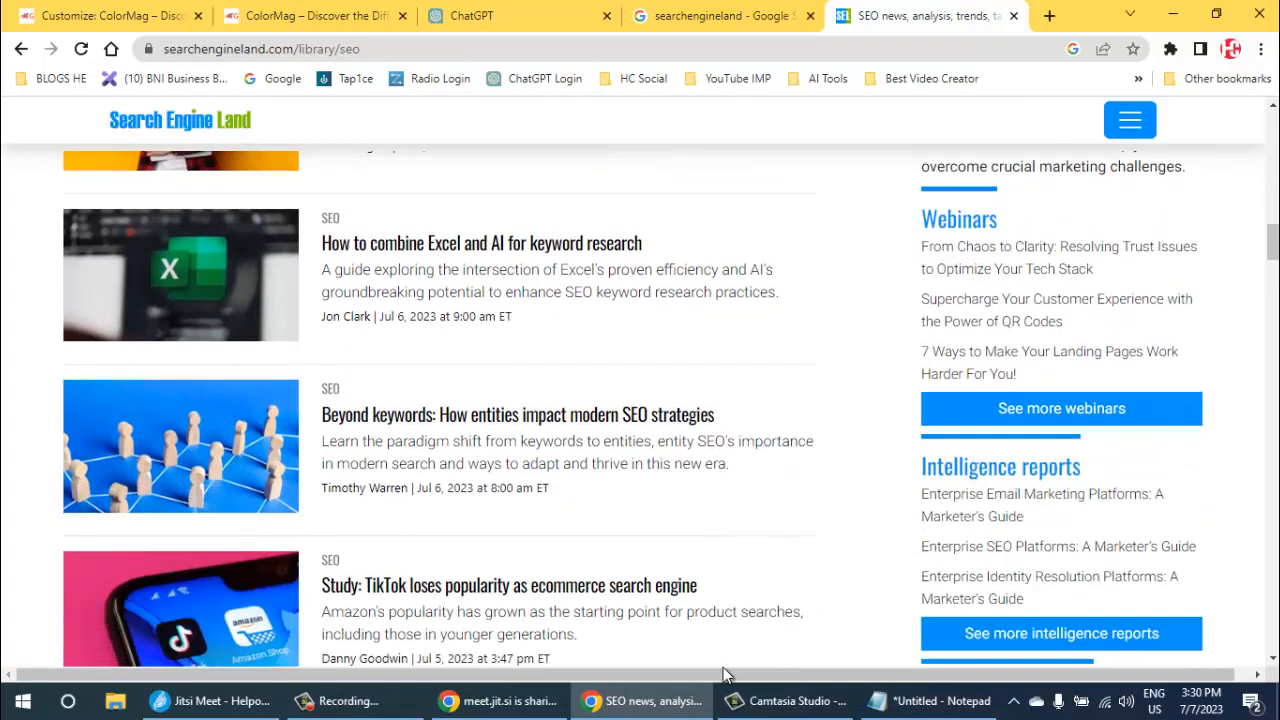
scroll(724, 675, down, 5)
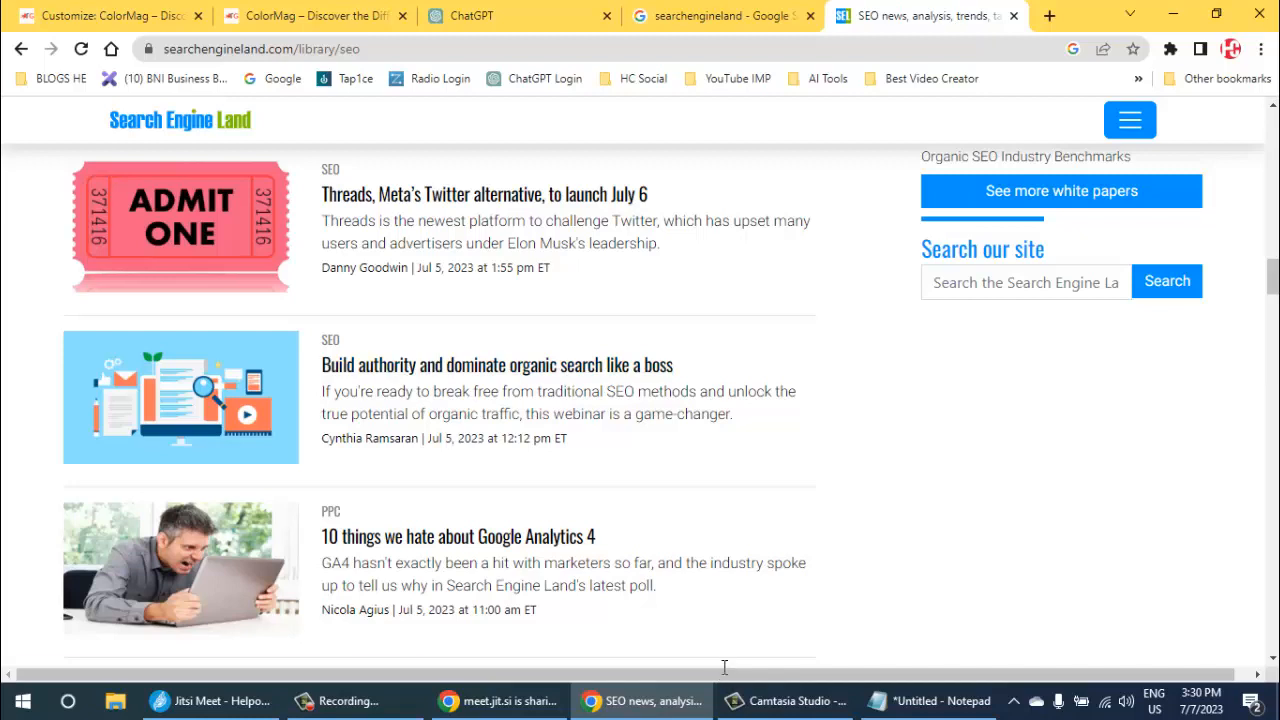
drag(675, 366, 320, 366)
key(ctrl+c)
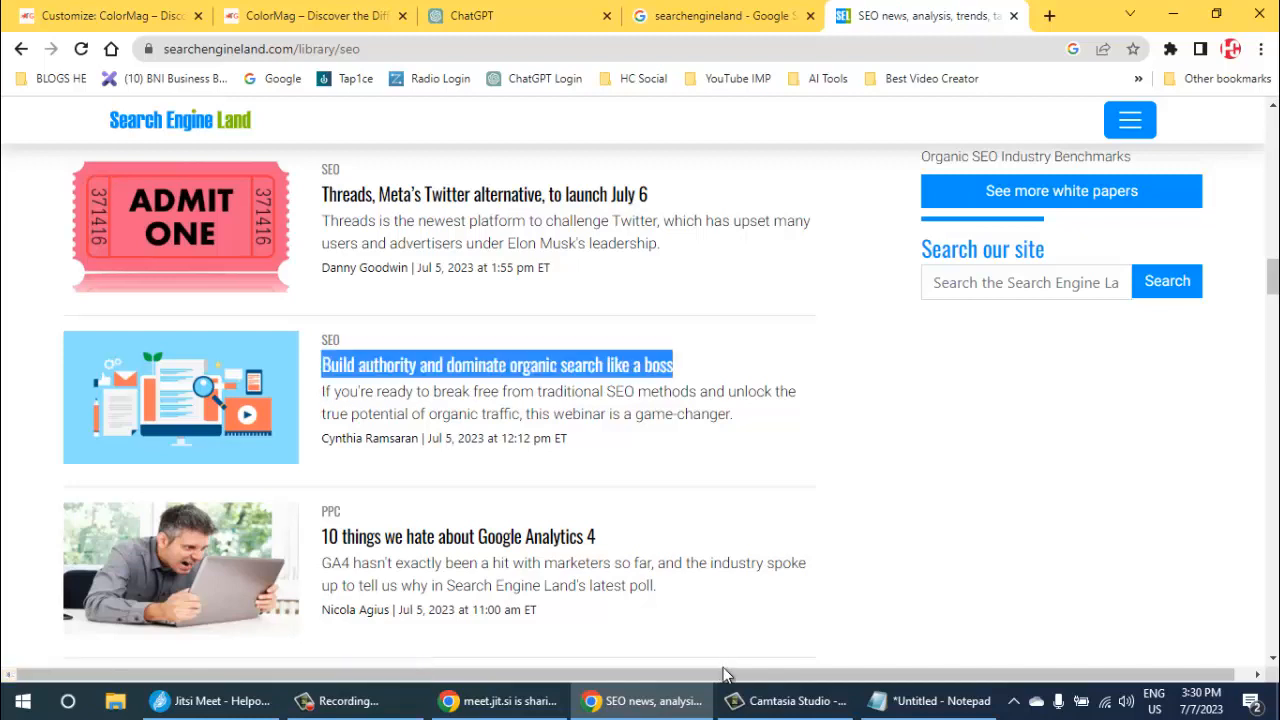
key(alt+Tab)
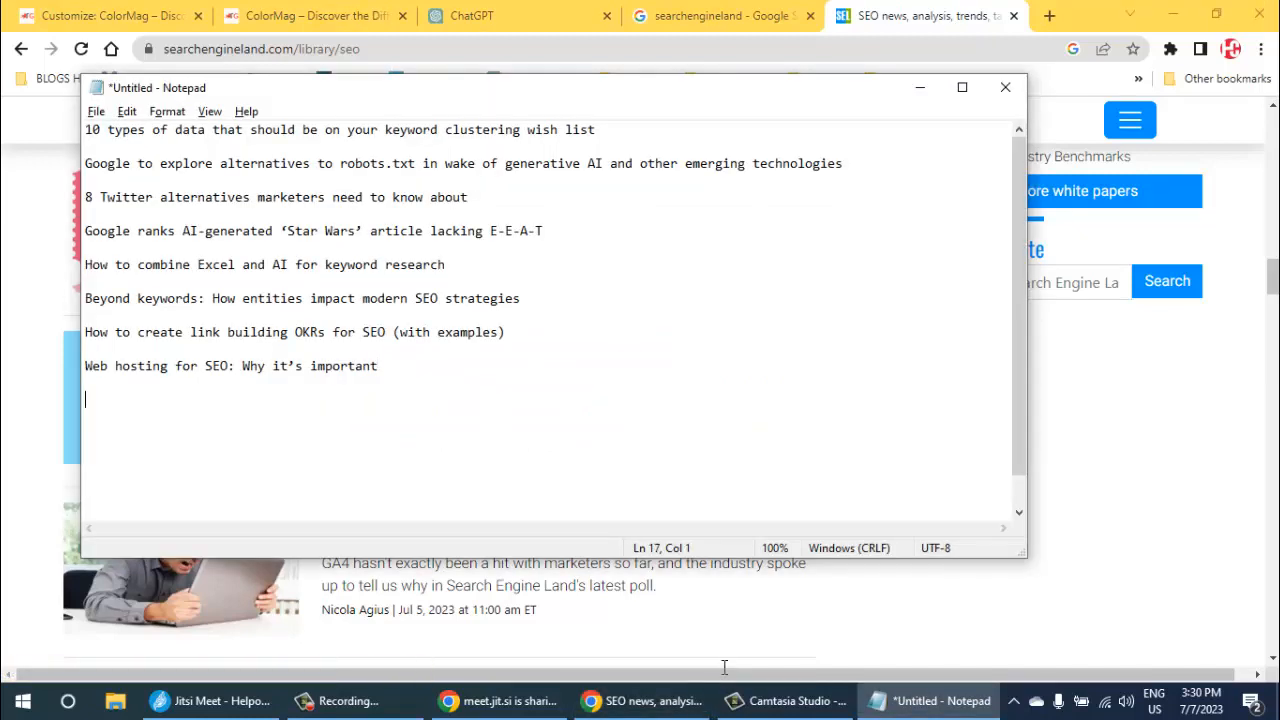
key(ctrl+v)
key(alt+Tab)
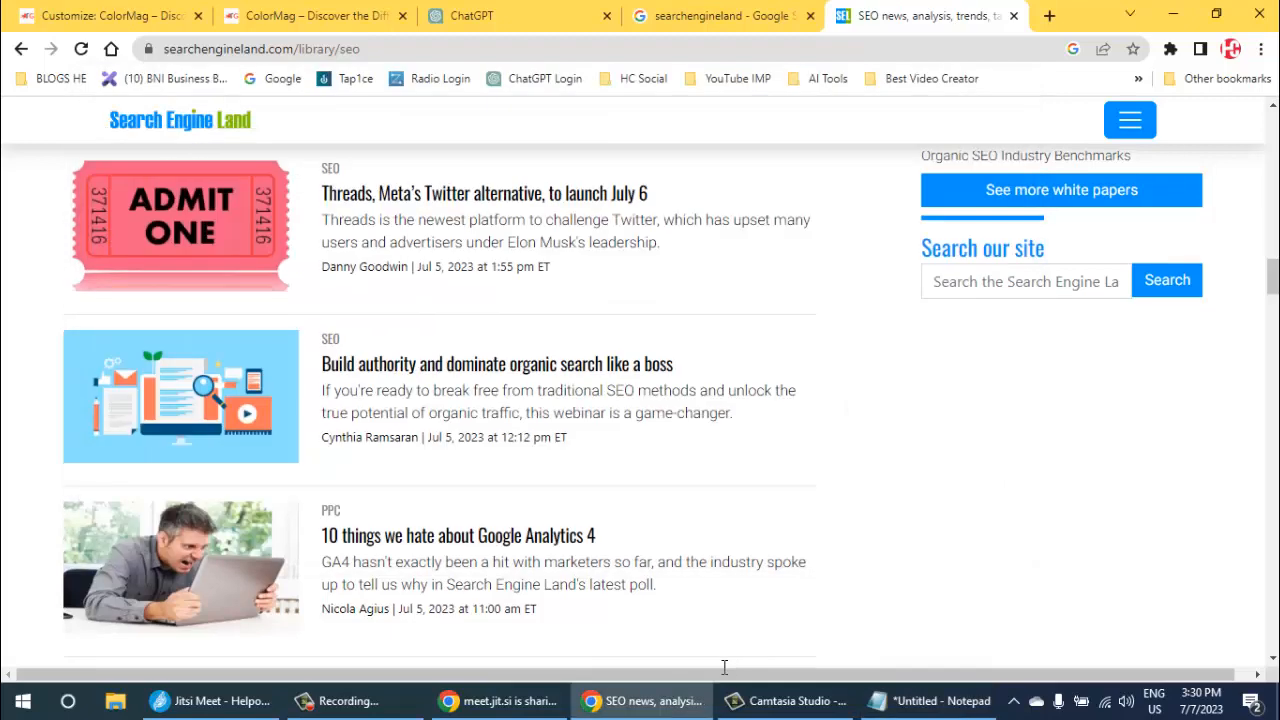
- Copy the headline "How to say ‘no’ as a digital marketer" into the Notepad note, leaving a blank line before it
scroll(724, 667, down, 1)
scroll(724, 667, down, 3)
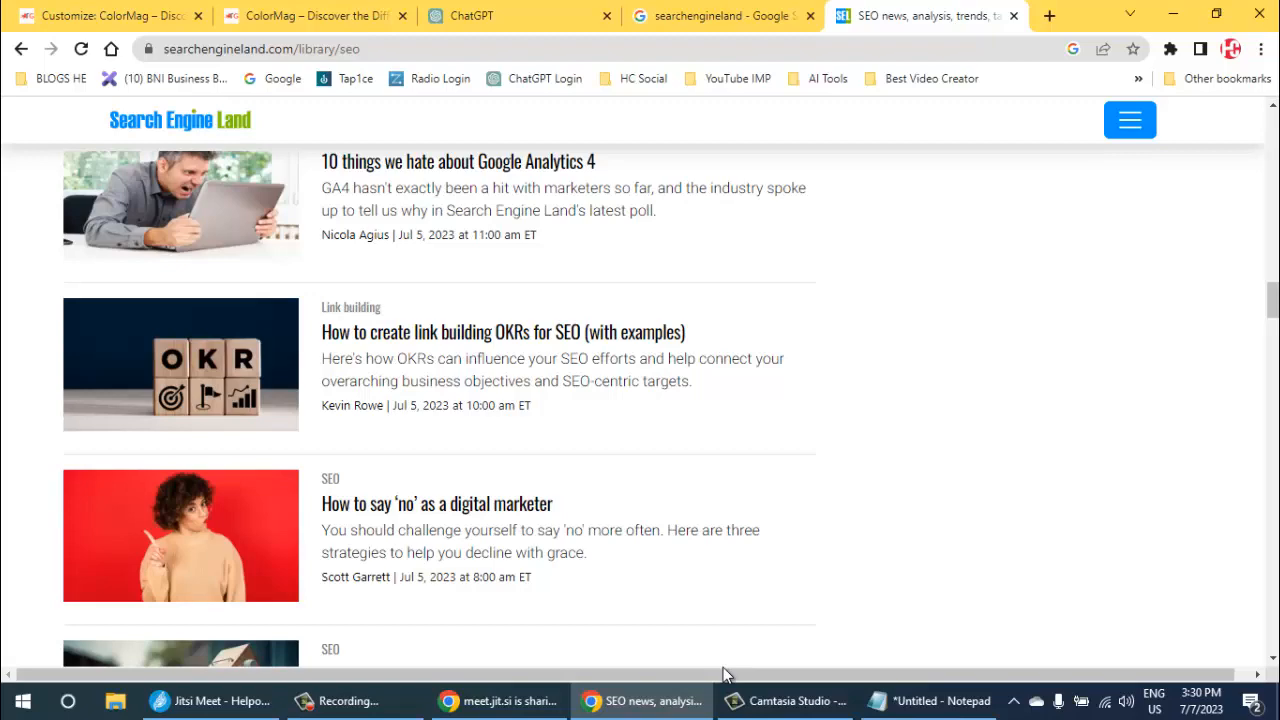
drag(553, 504, 321, 504)
key(ctrl+c)
key(alt+Tab)
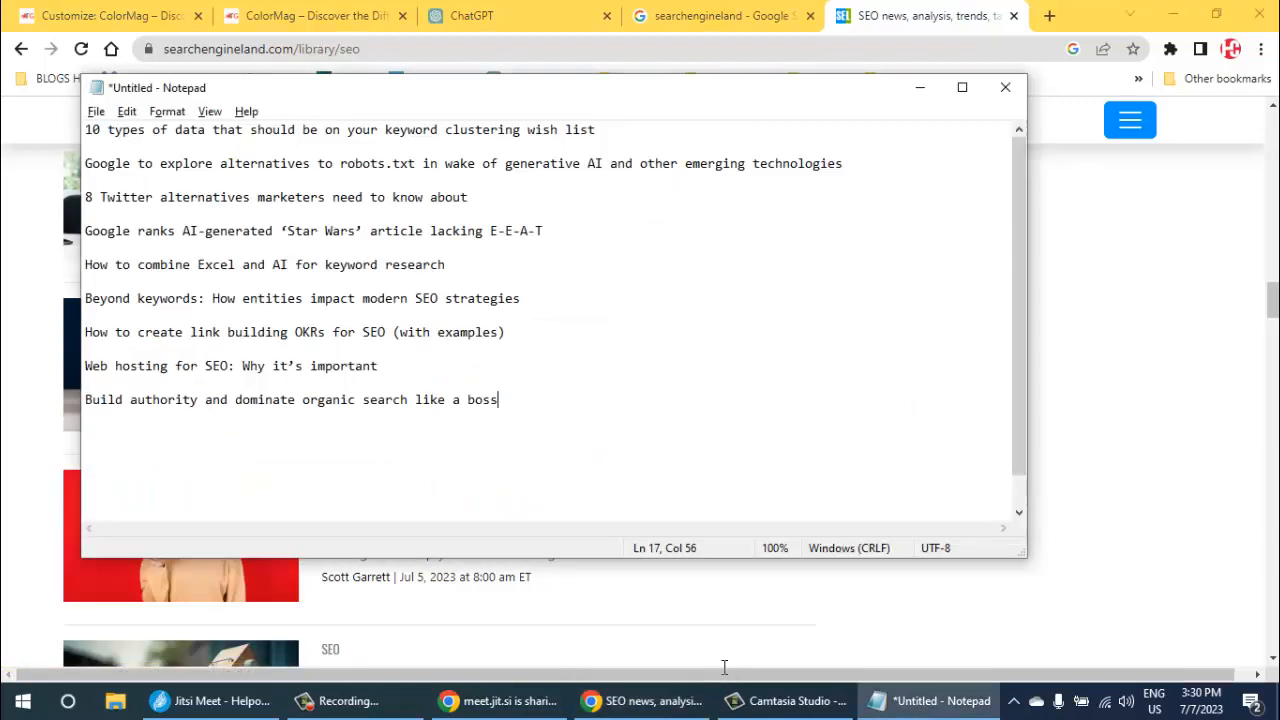
key(ctrl+v)
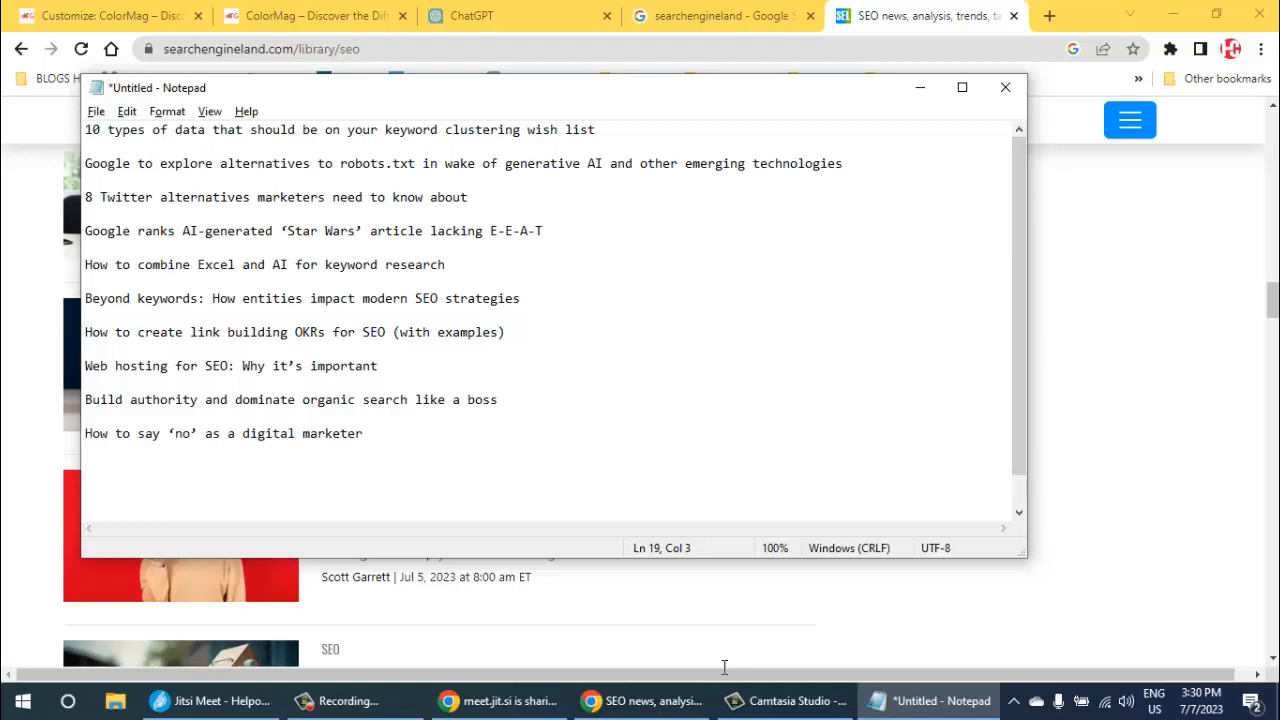
- Skim the next headlines in the SEO article list and return to ChatGPT with the "100% SEO Optimized Blogger Post" prompt
key(alt+Tab)
scroll(724, 667, down, 4)
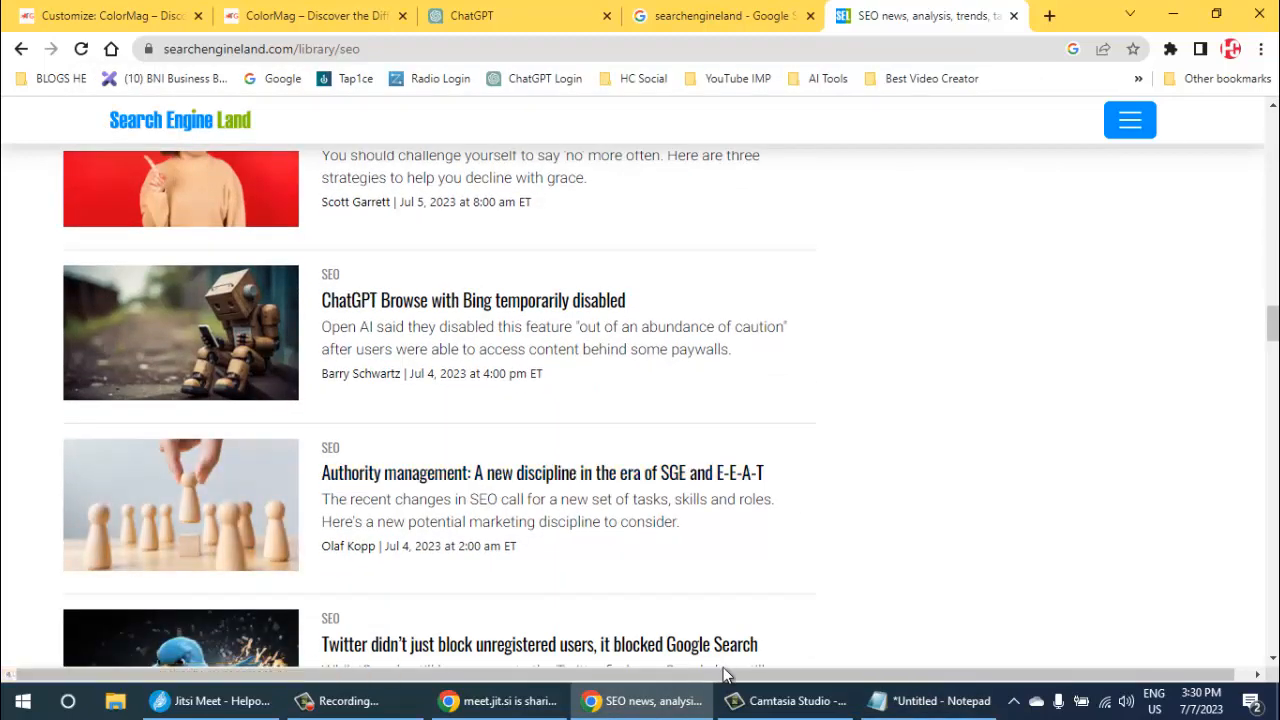
scroll(724, 672, down, 2)
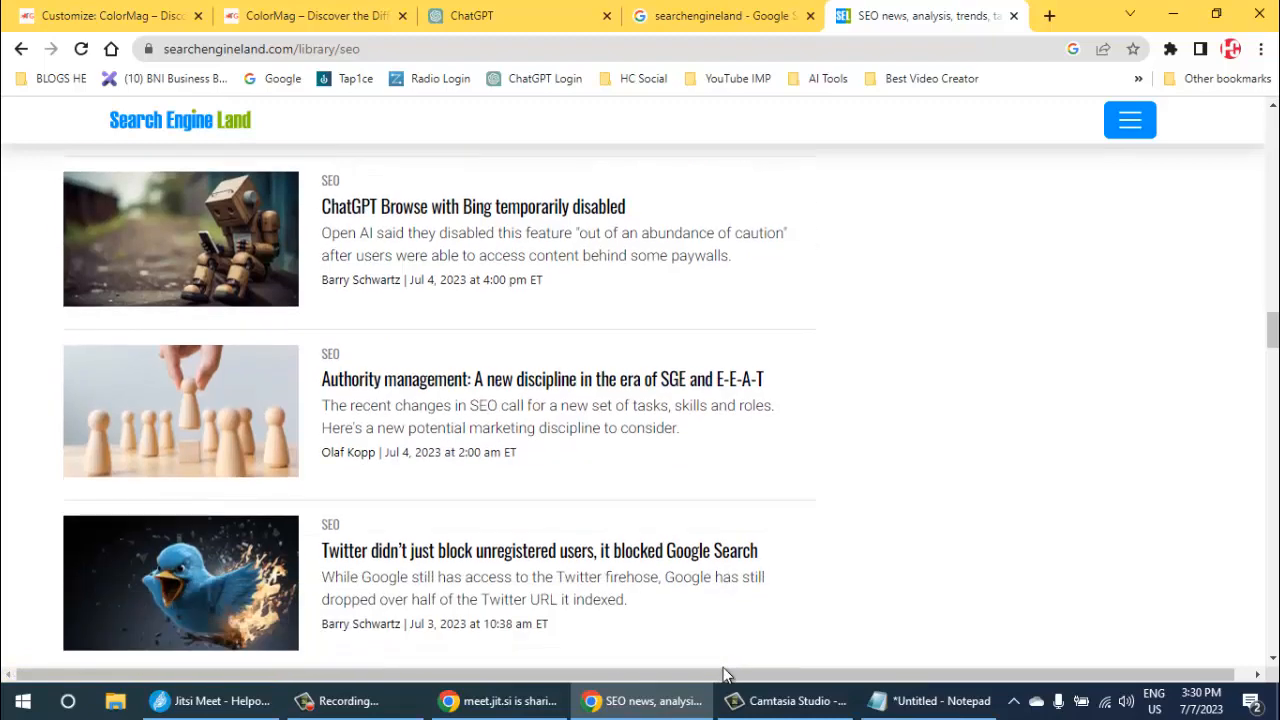
key(alt+Tab)
key(alt+Tab)
key(ctrl+shift+Tab)
key(ctrl+shift+Tab)
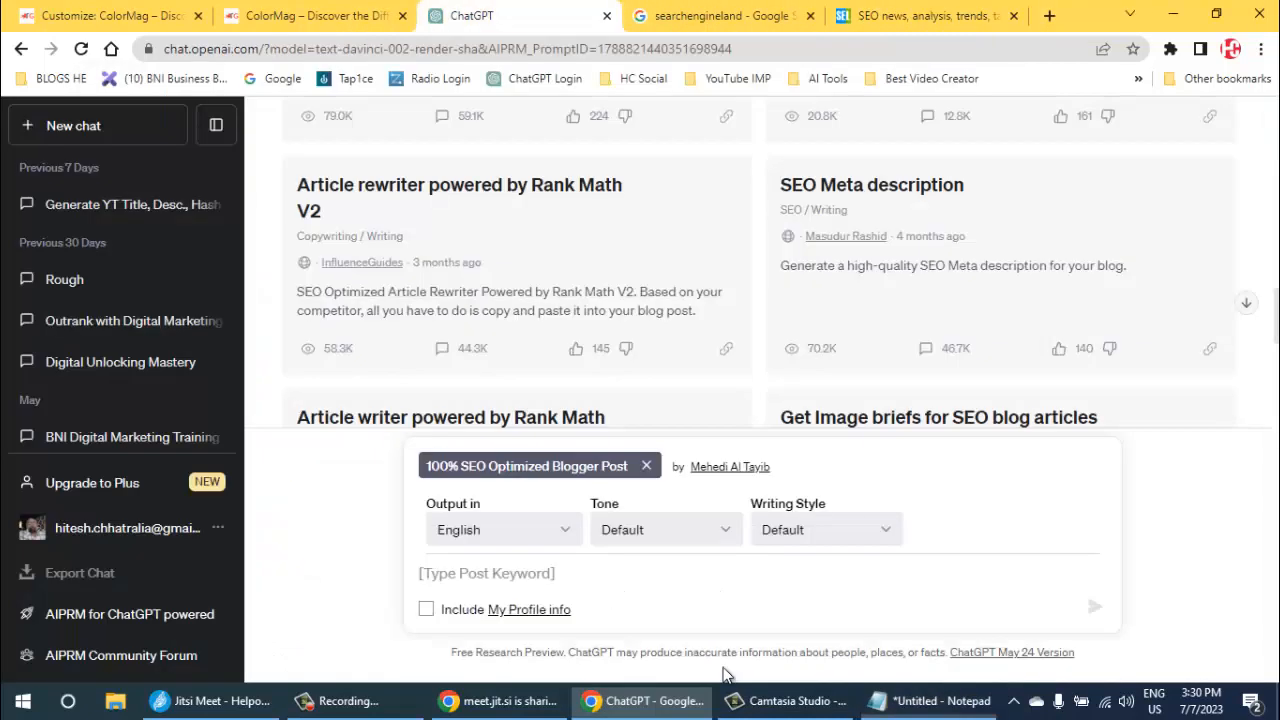
- Copy "data that should be on your keyword clustering wish list" from the note's first headline and submit it as the ChatGPT prompt's post keyword
key(alt+Tab)
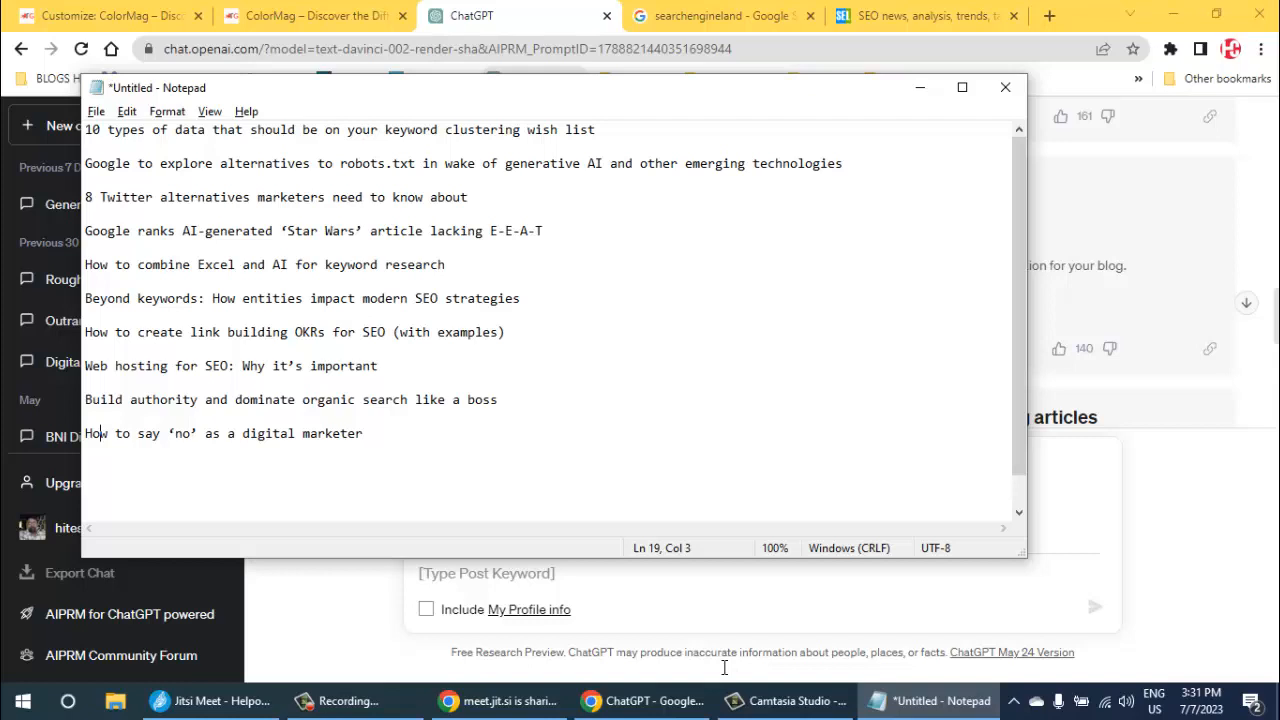
mouse_move(175, 130)
mouse_down()
mouse_move(340, 131)
mouse_move(360, 146)
mouse_move(370, 130)
mouse_move(596, 130)
mouse_up()
key(ctrl+c)
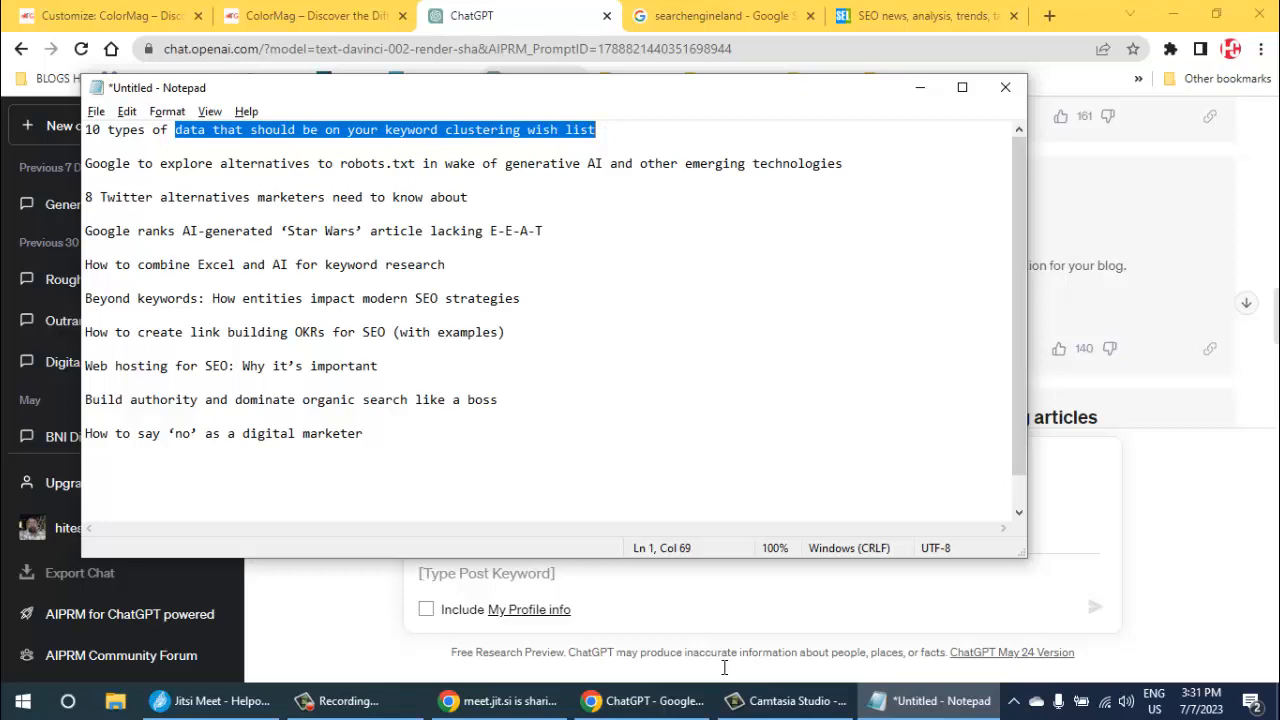
key(alt+Tab)
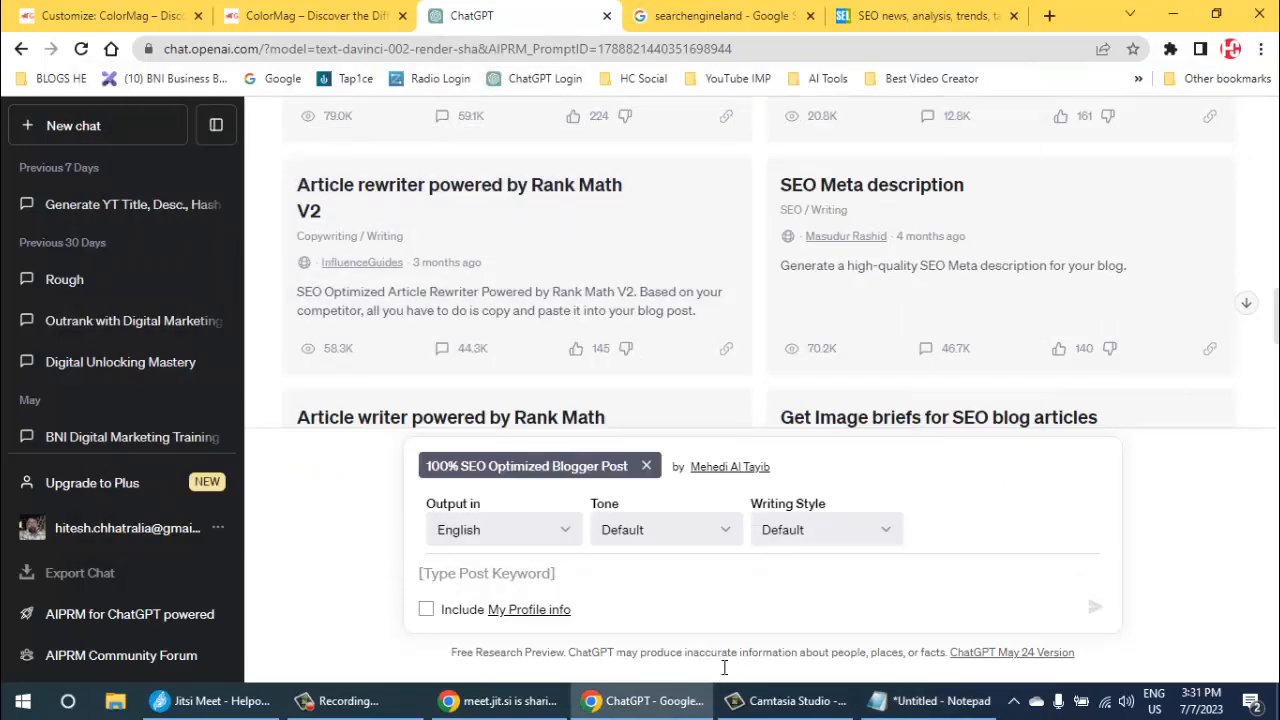
key(ctrl+v)
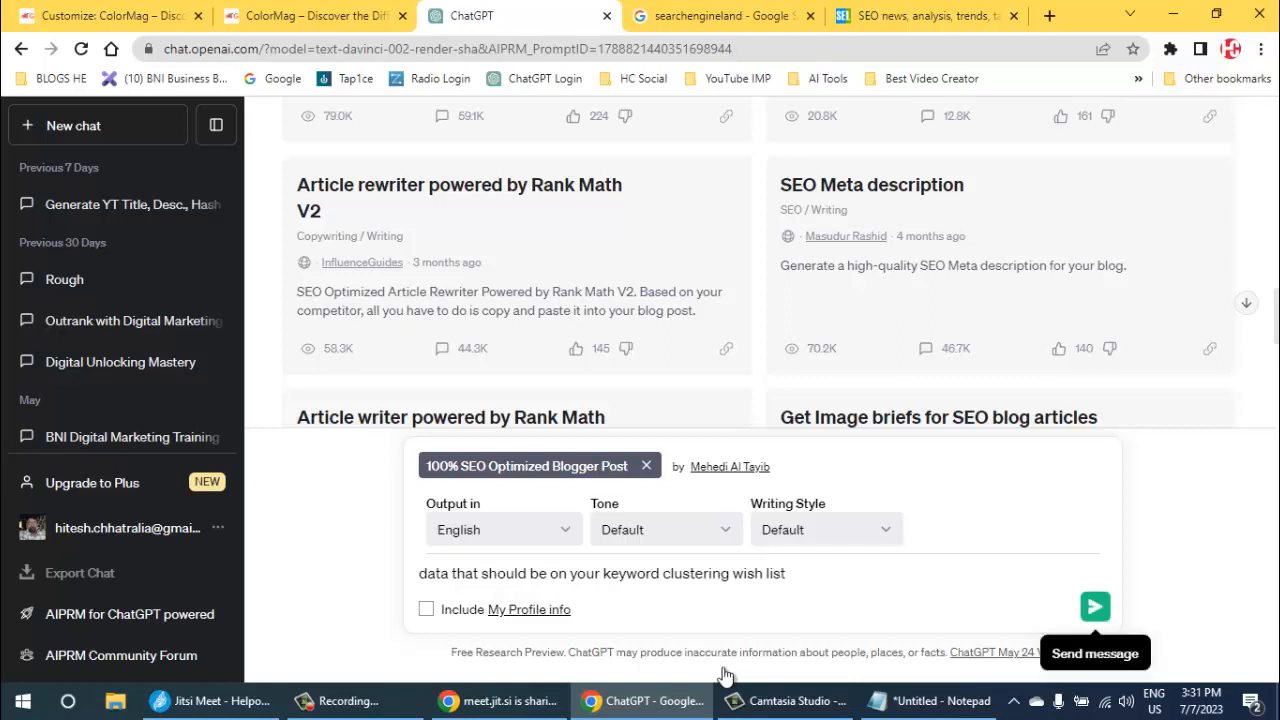
click(1095, 606)
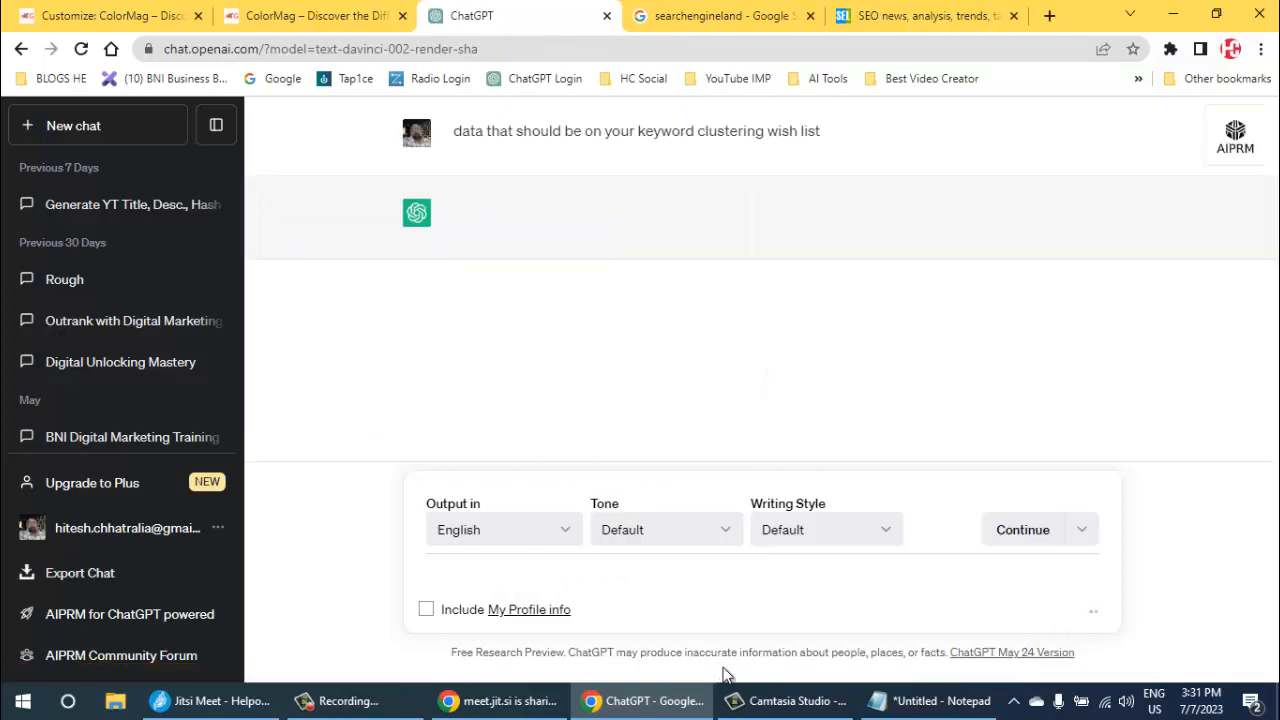
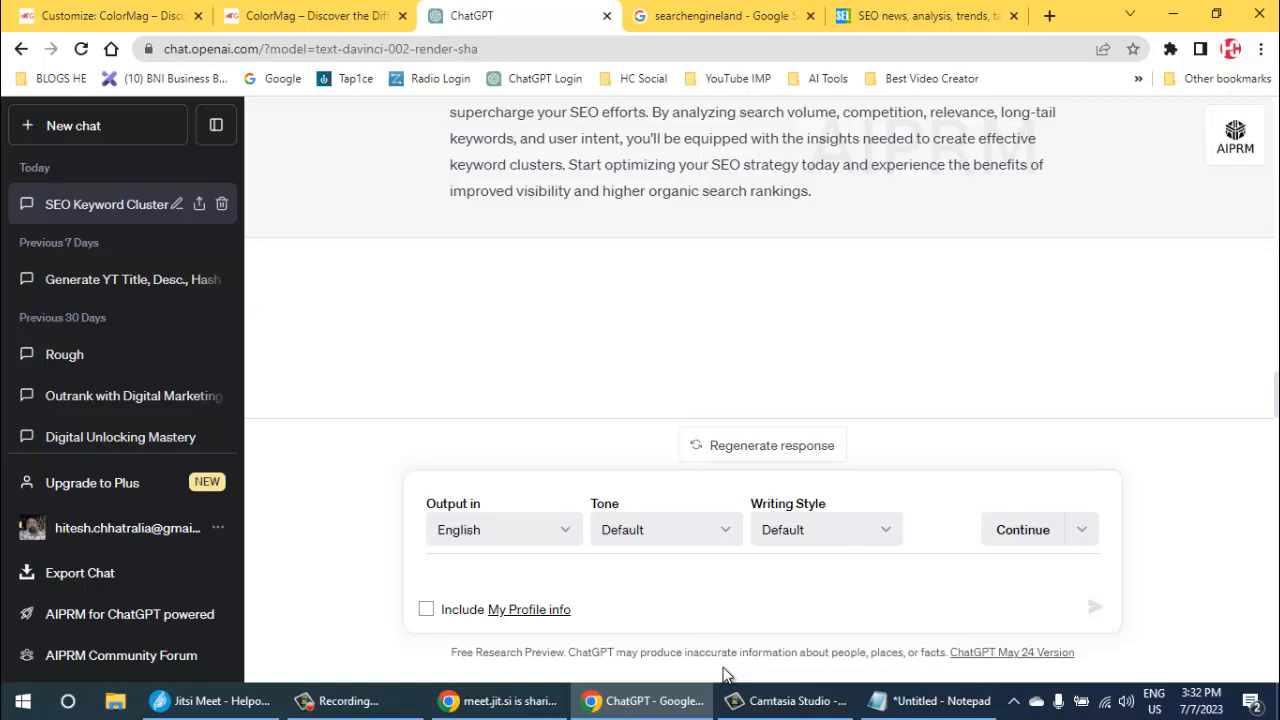
- Look through the generated keyword clustering article and request further content by submitting "more" as a follow-up message
scroll(725, 672, up, 15)
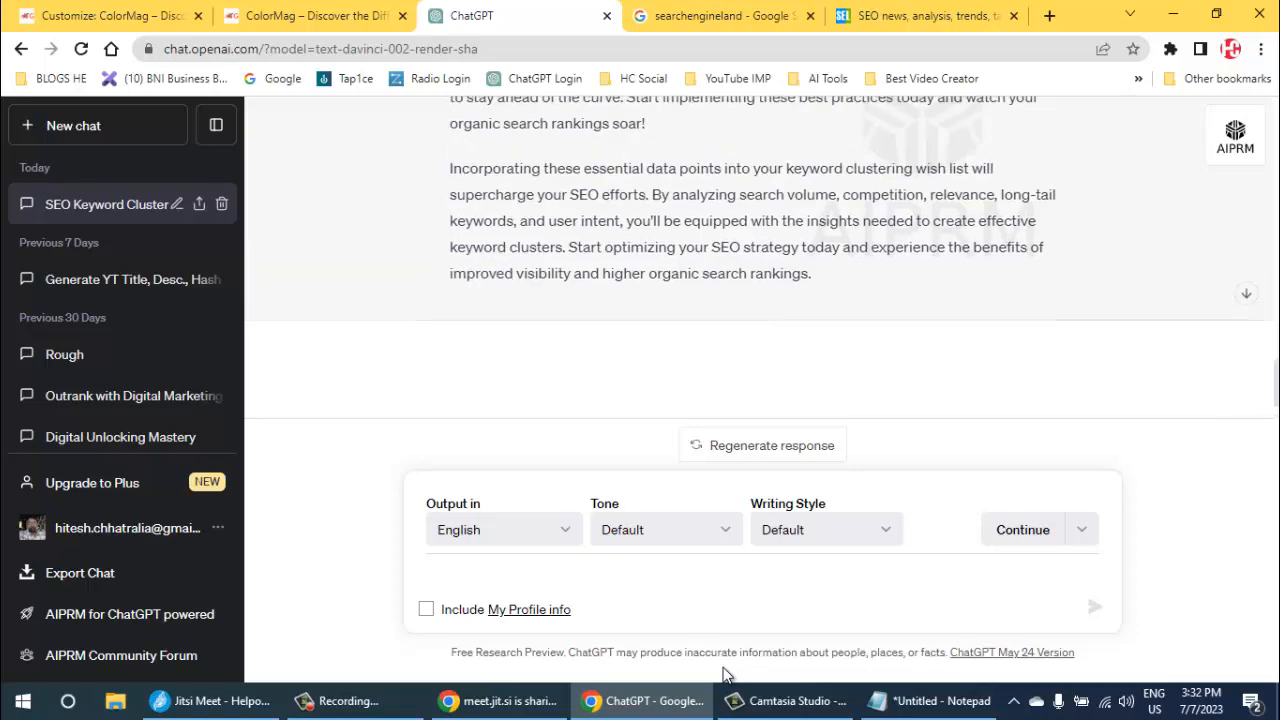
scroll(724, 667, up, 10)
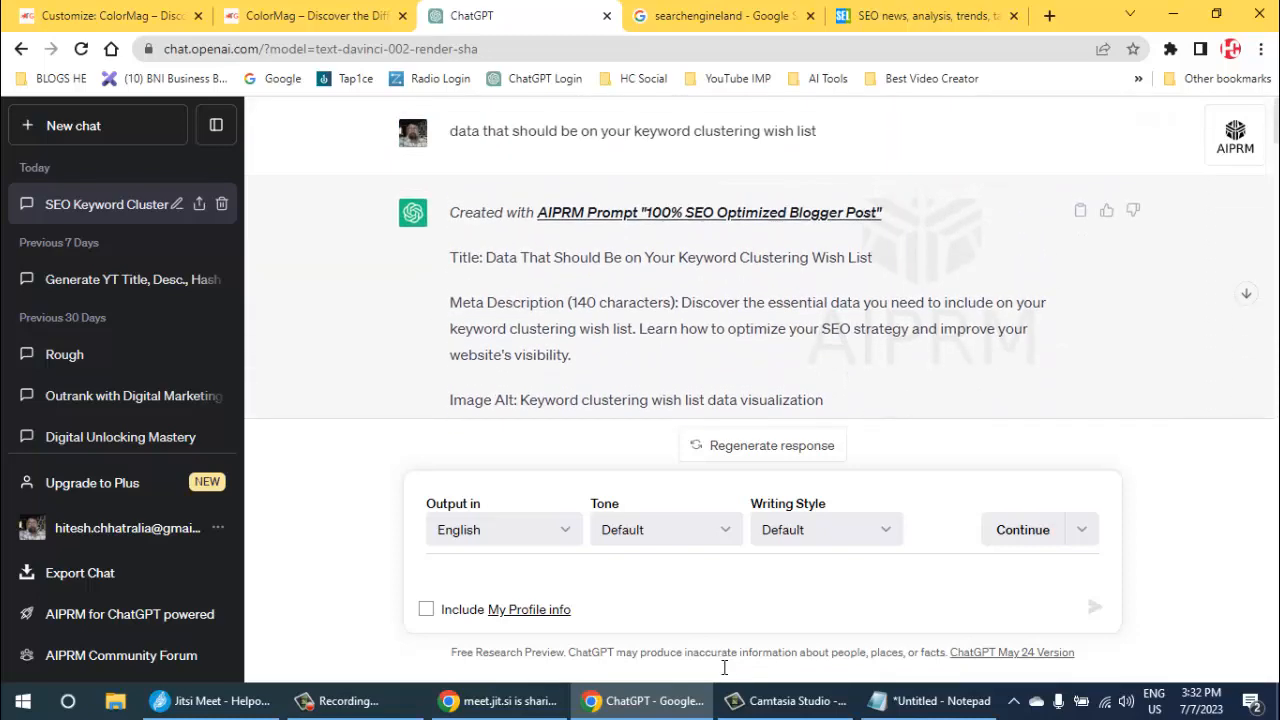
scroll(724, 667, down, 10)
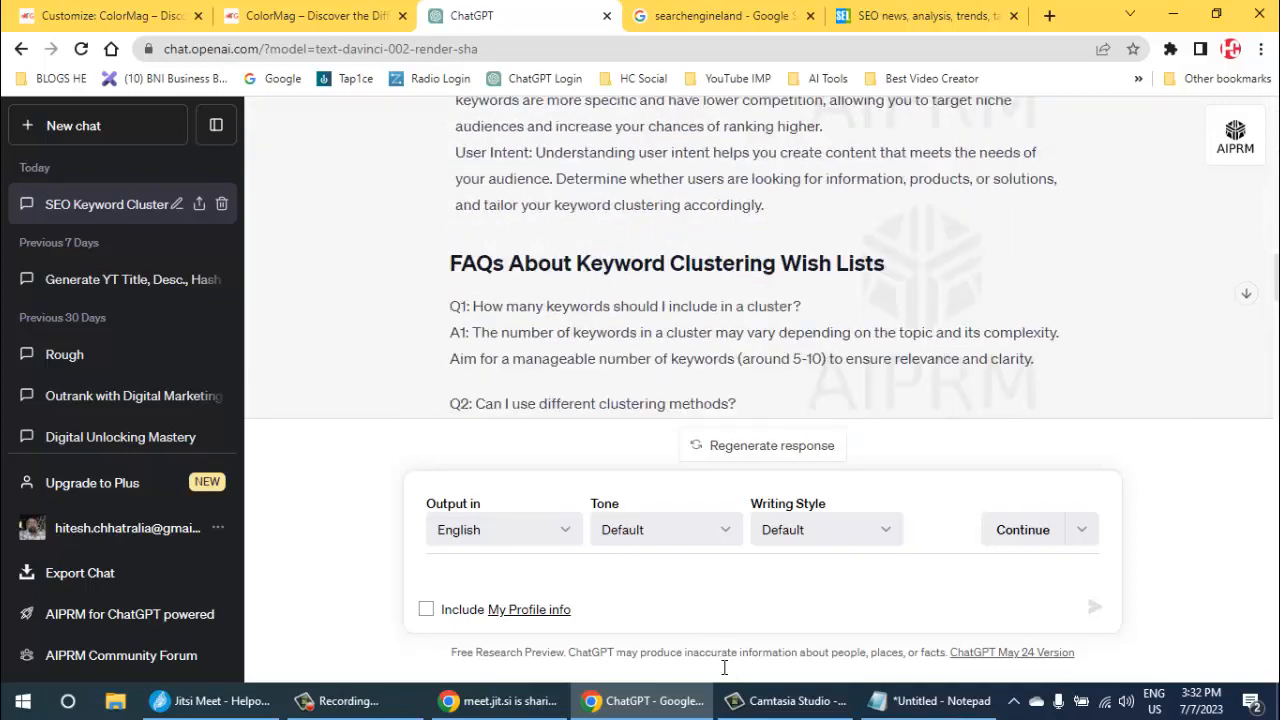
scroll(724, 667, down, 10)
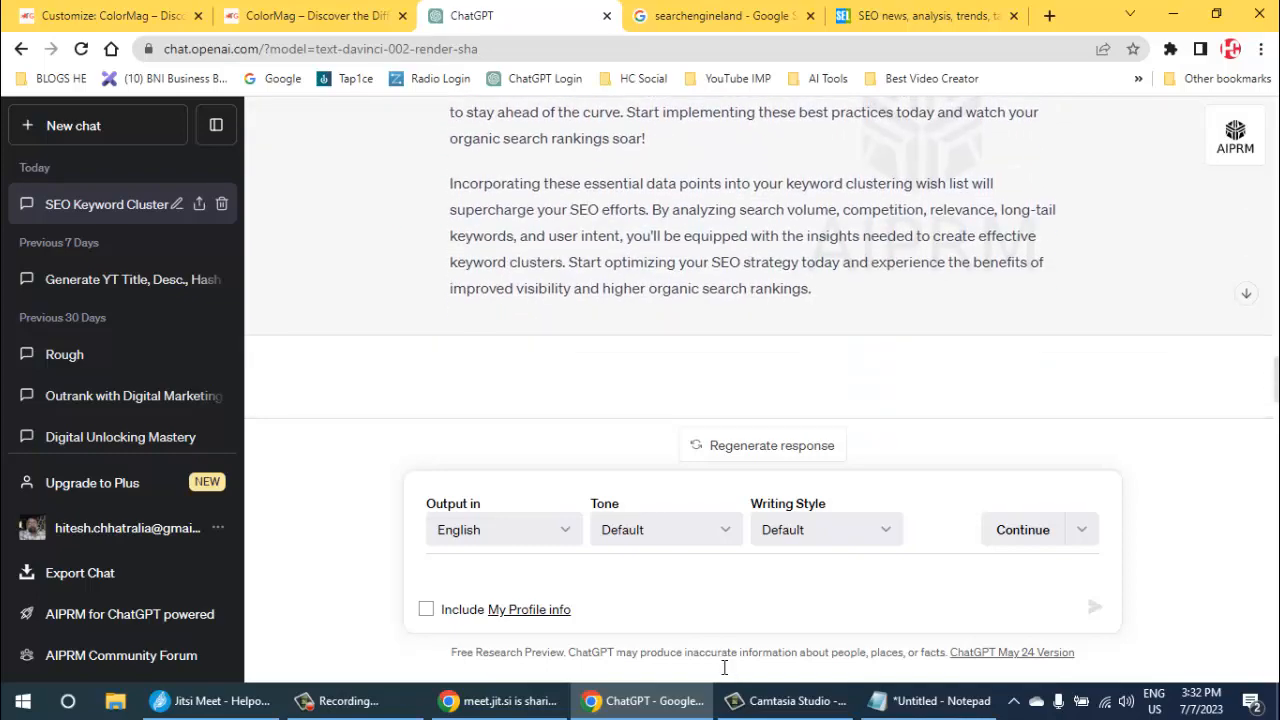
scroll(724, 667, up, 10)
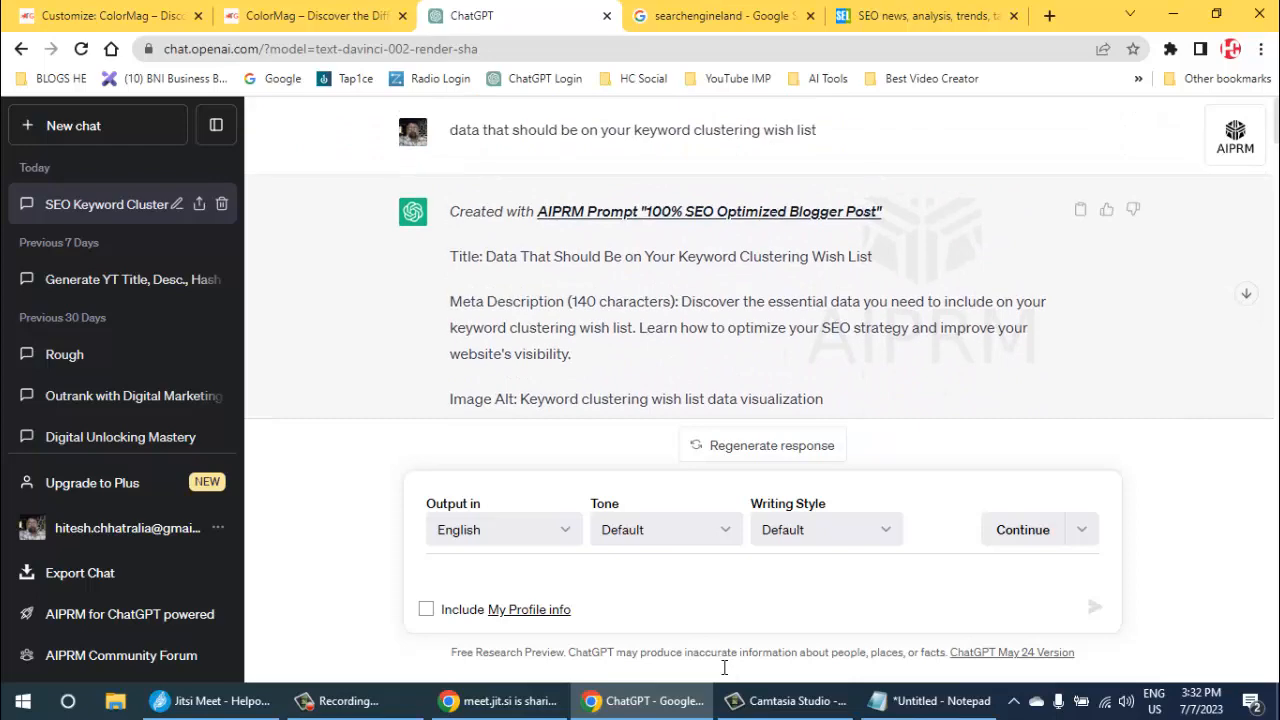
scroll(724, 667, down, 10)
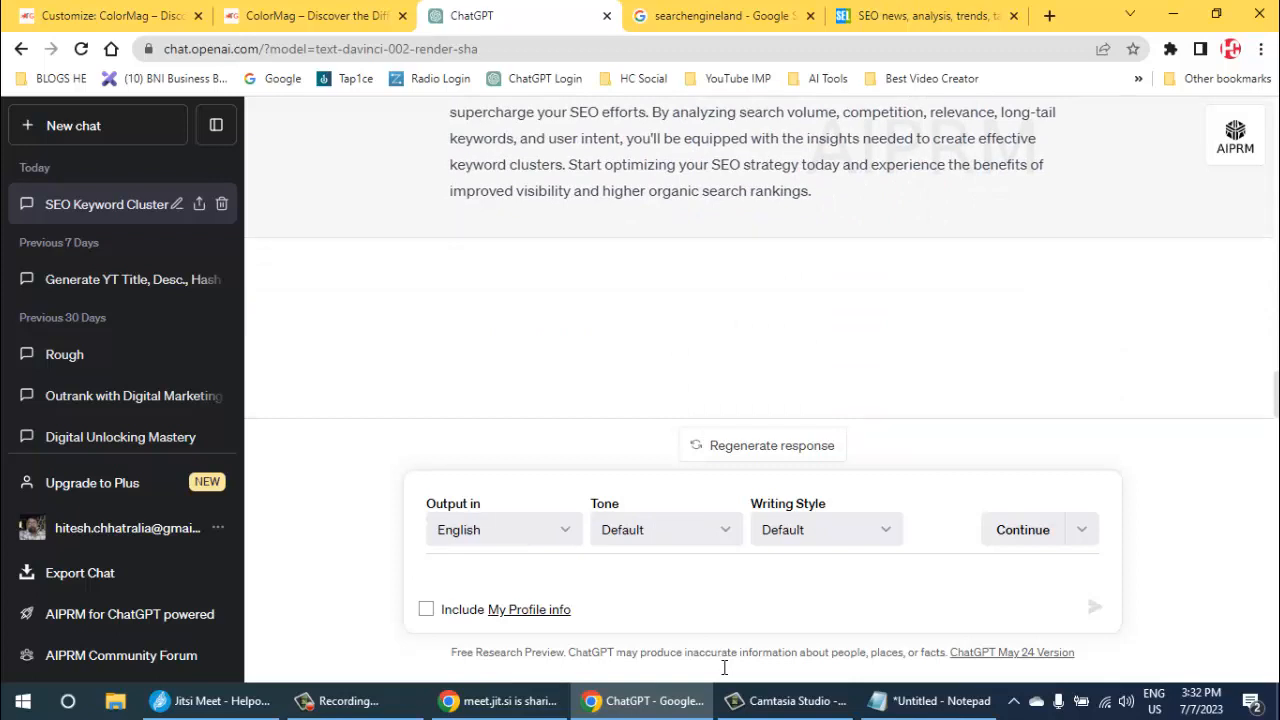
text(more)
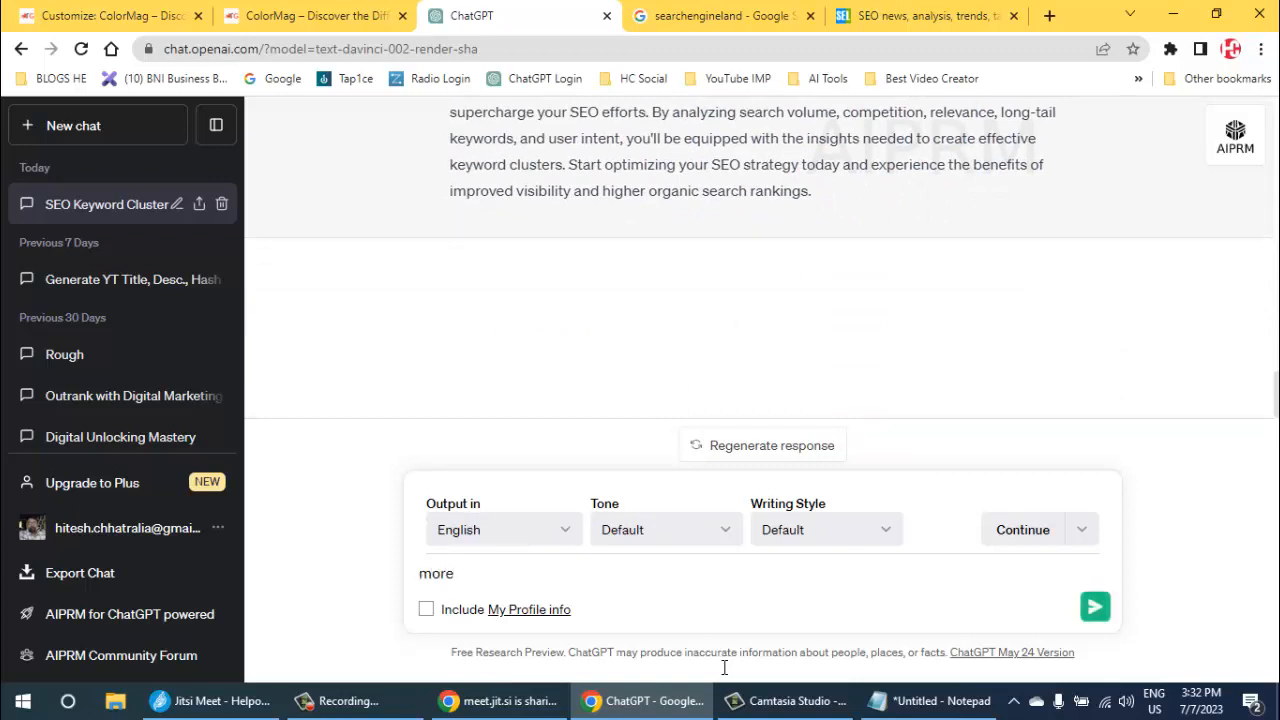
key(Return)
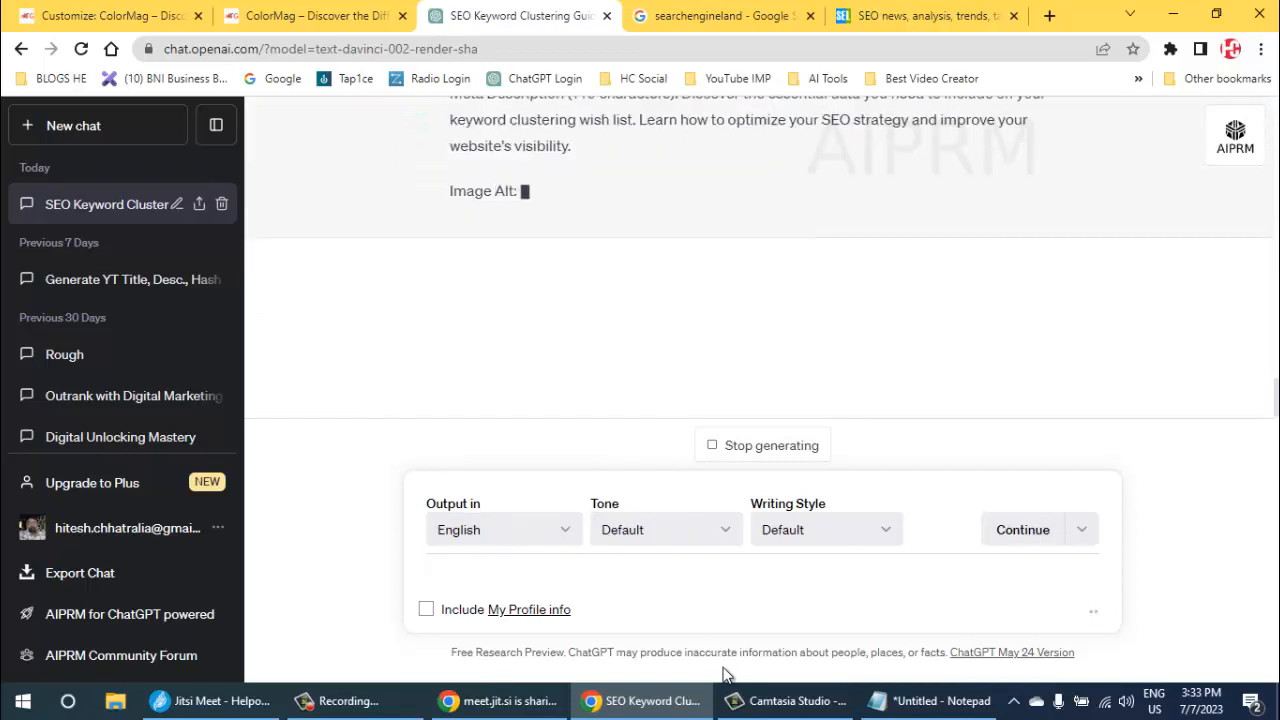
mouse_move(508, 701)
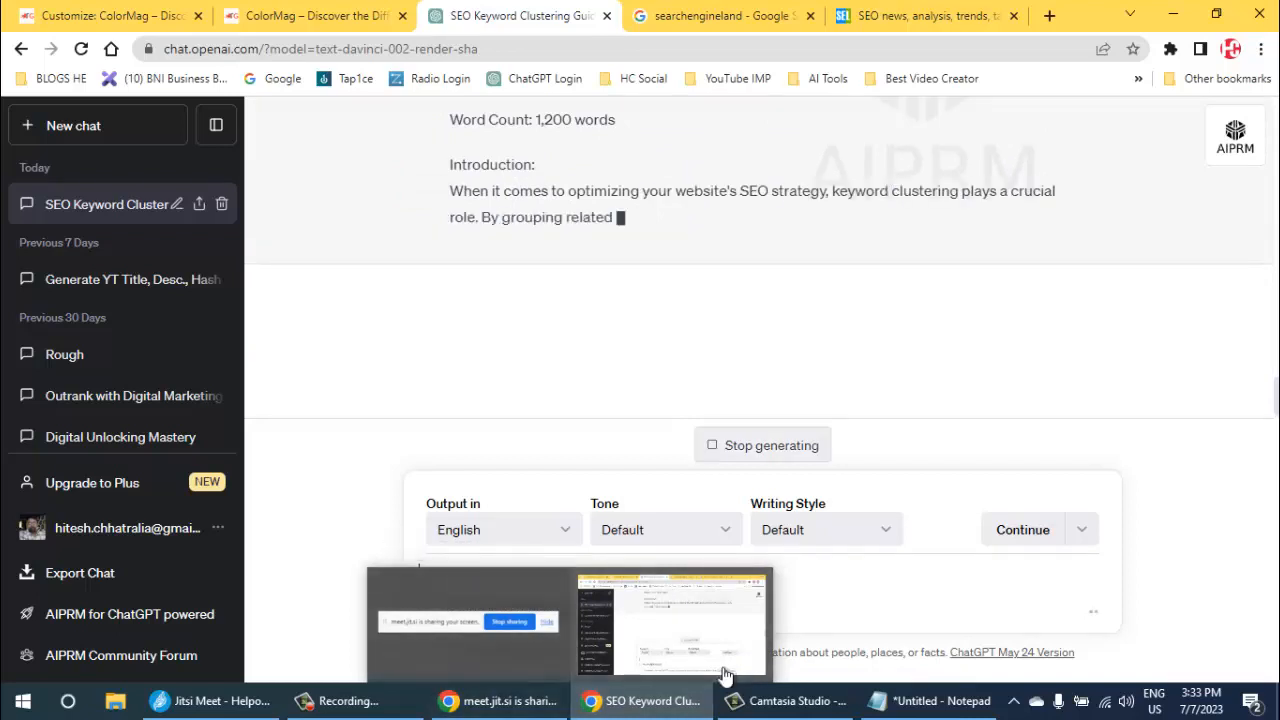
click(726, 676)
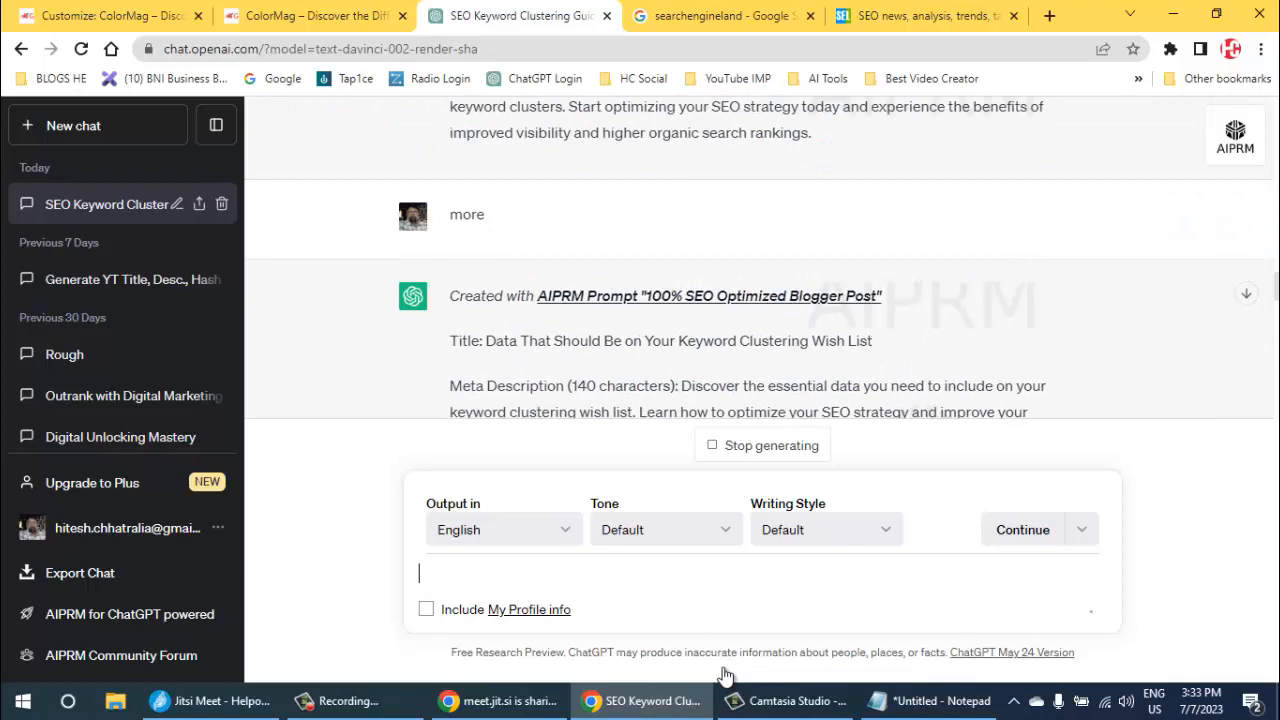
- Copy the title "Data That Should Be on Your Keyword Clustering Wish List" from the first generated article
scroll(762, 270, up, 1)
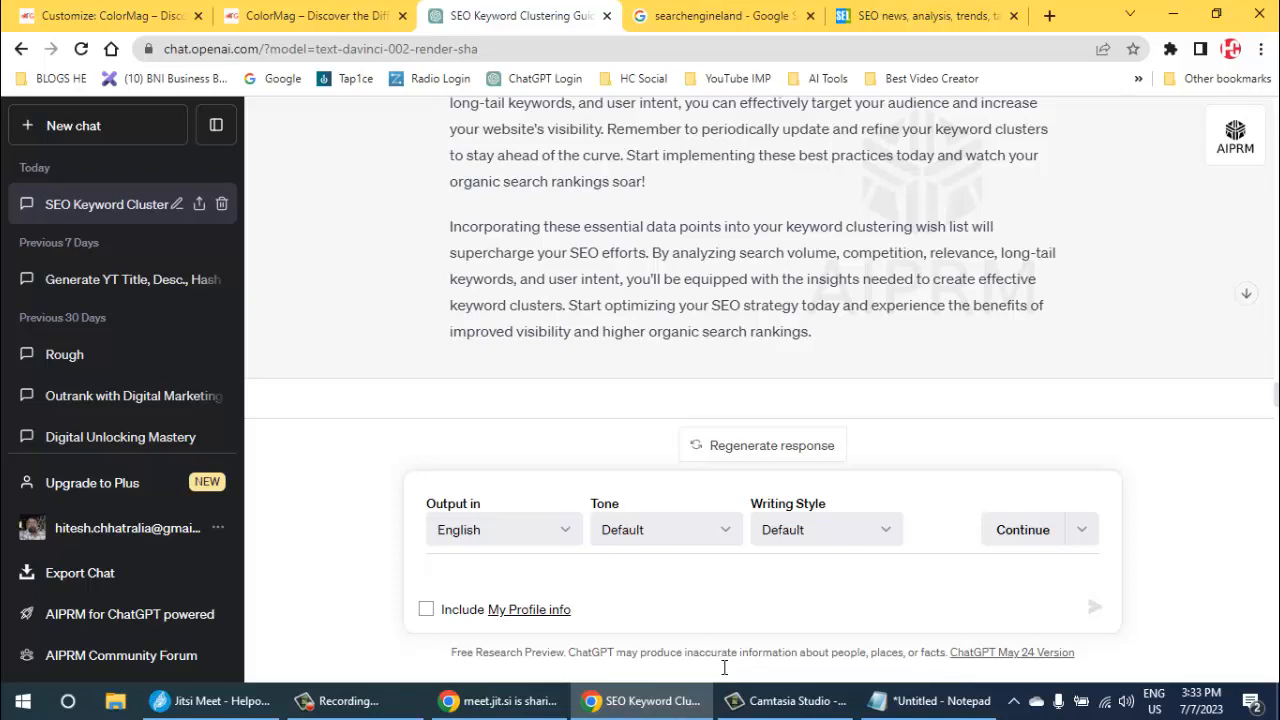
scroll(724, 667, up, 10)
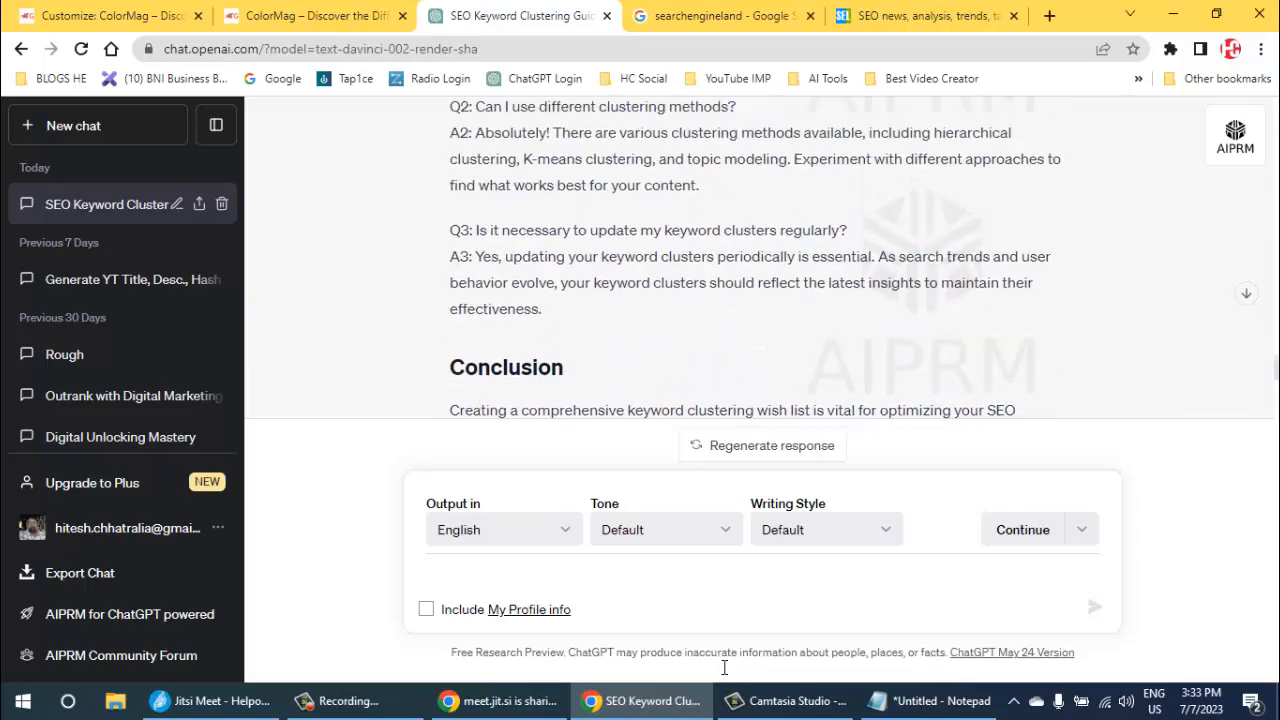
scroll(724, 667, up, 15)
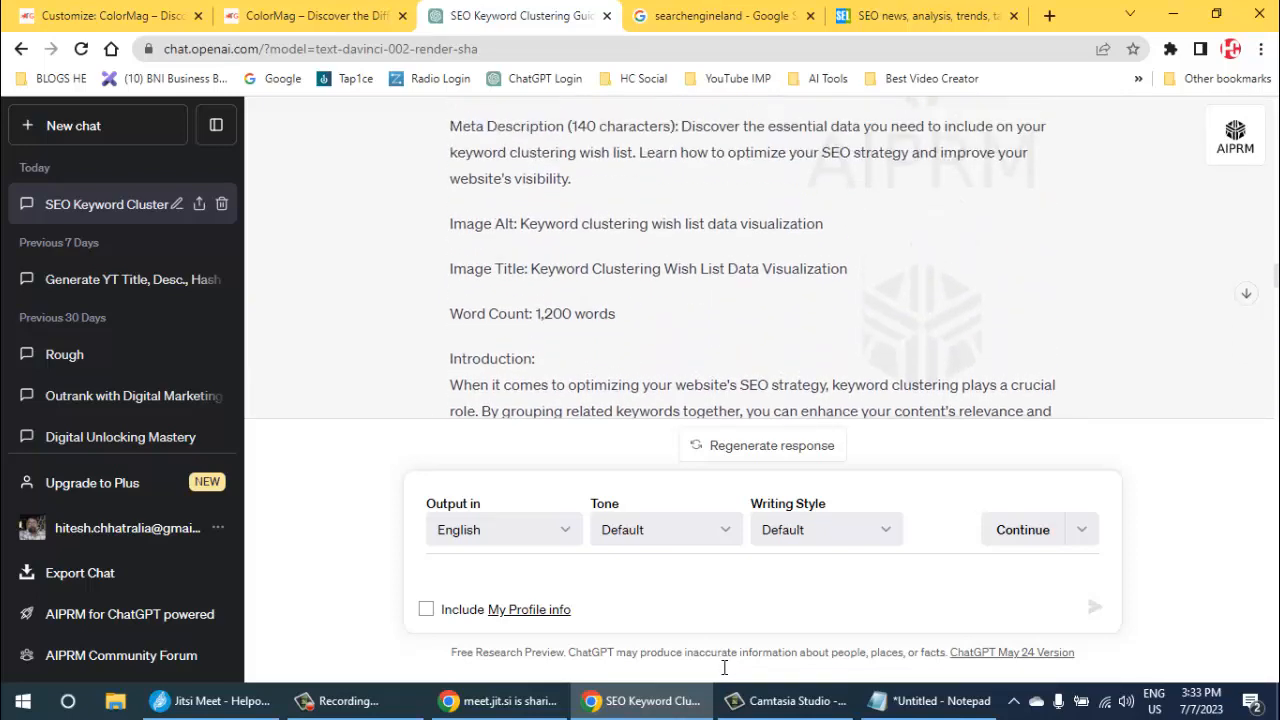
scroll(724, 667, up, 2)
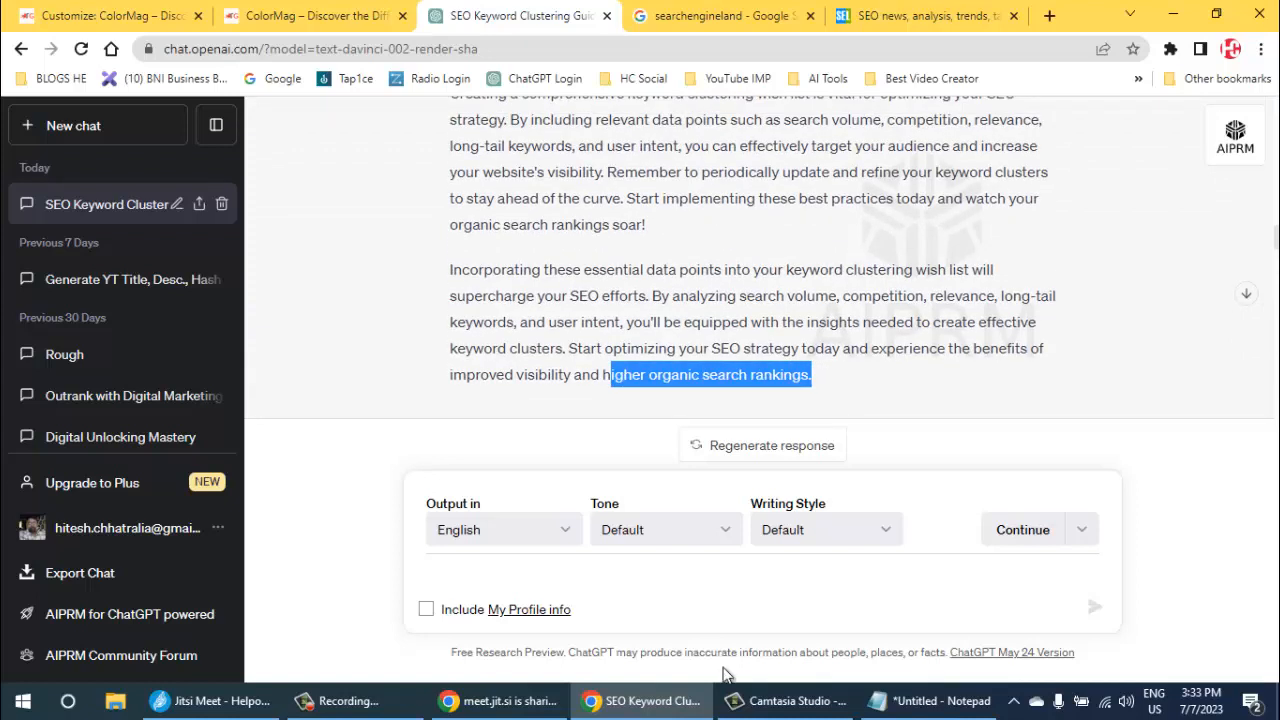
scroll(724, 667, up, 15)
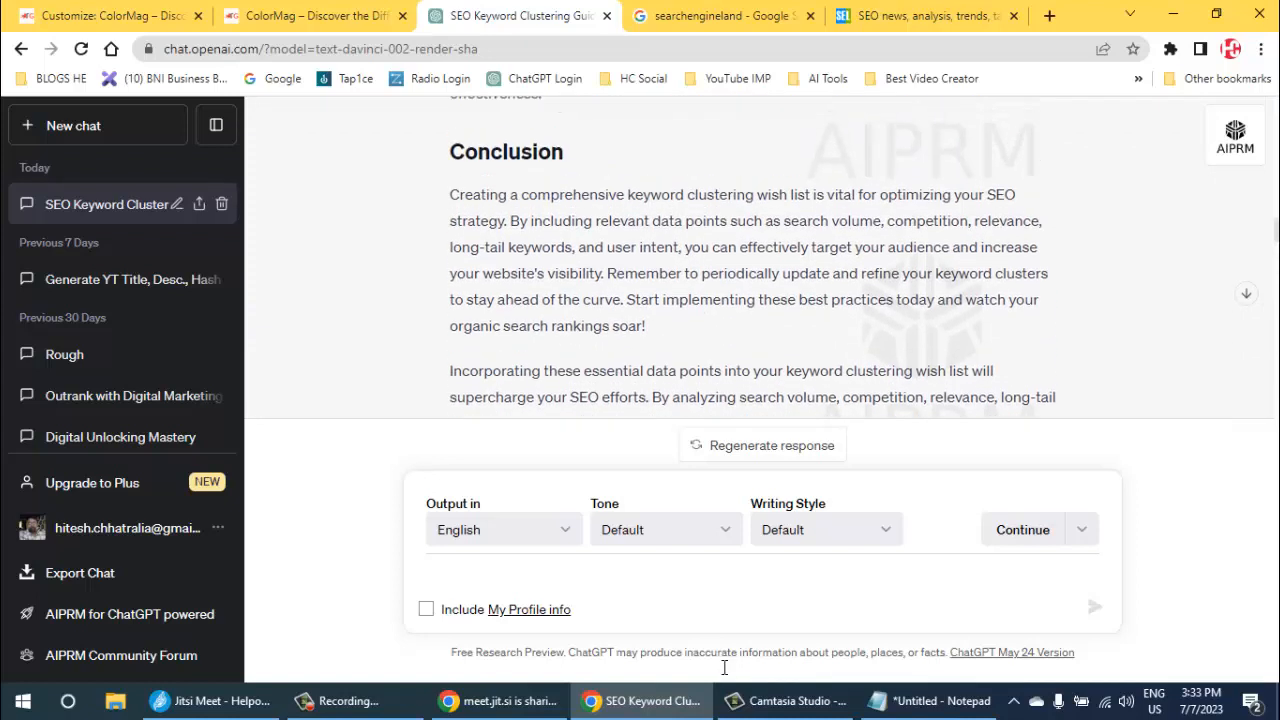
scroll(724, 667, up, 10)
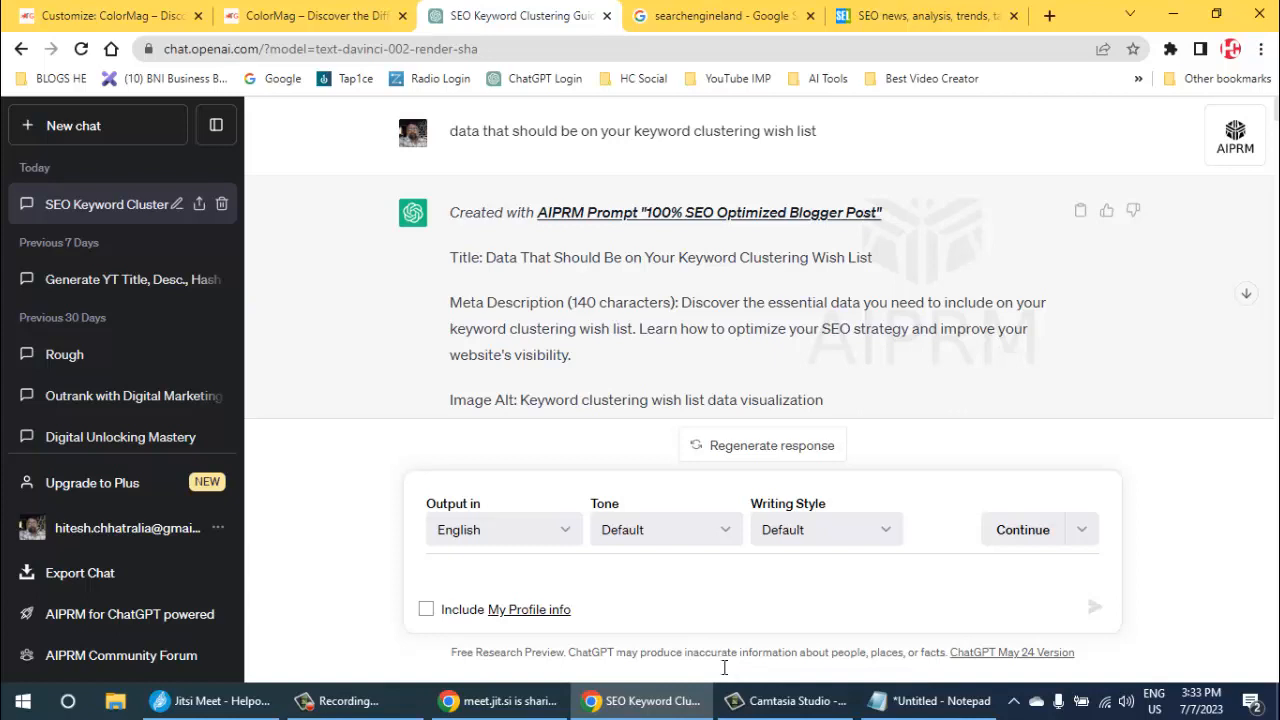
drag(486, 258, 873, 258)
key(ctrl+c)
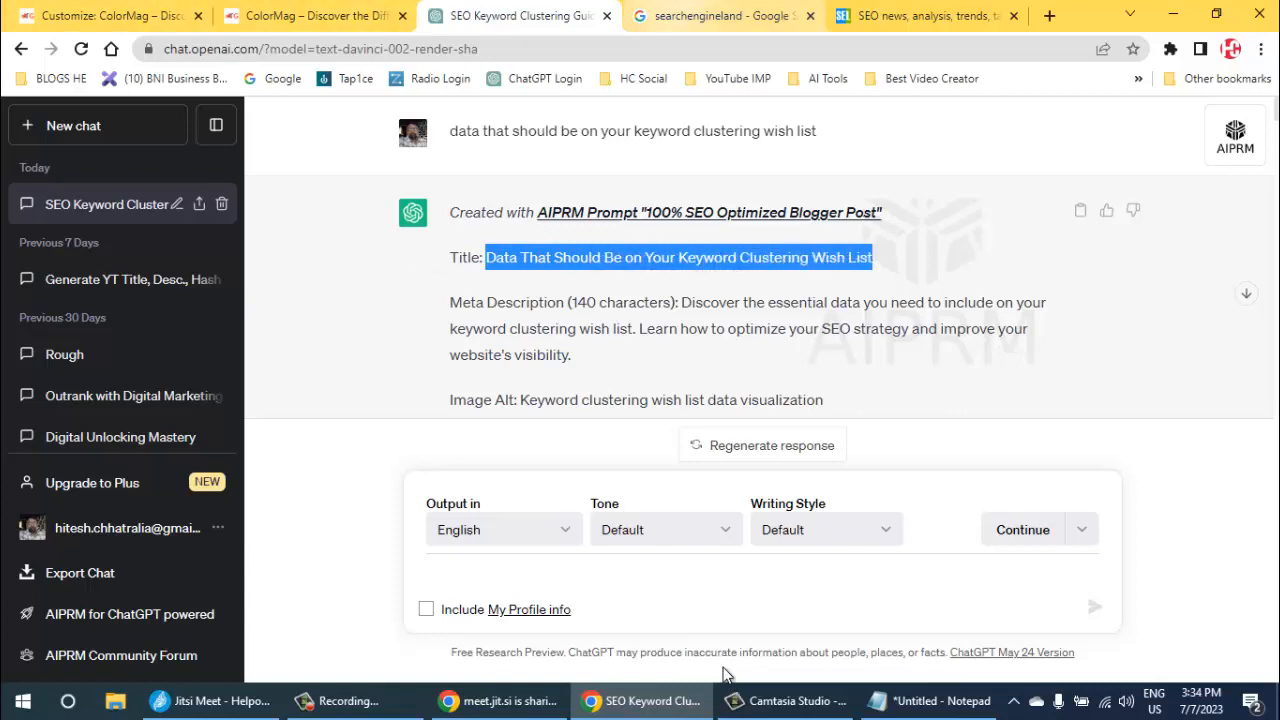
- Leave the theme customizer, create a new WordPress post and paste "Data That Should Be on Your Keyword Clustering Wish List" as its title
key(ctrl+shift+Tab)
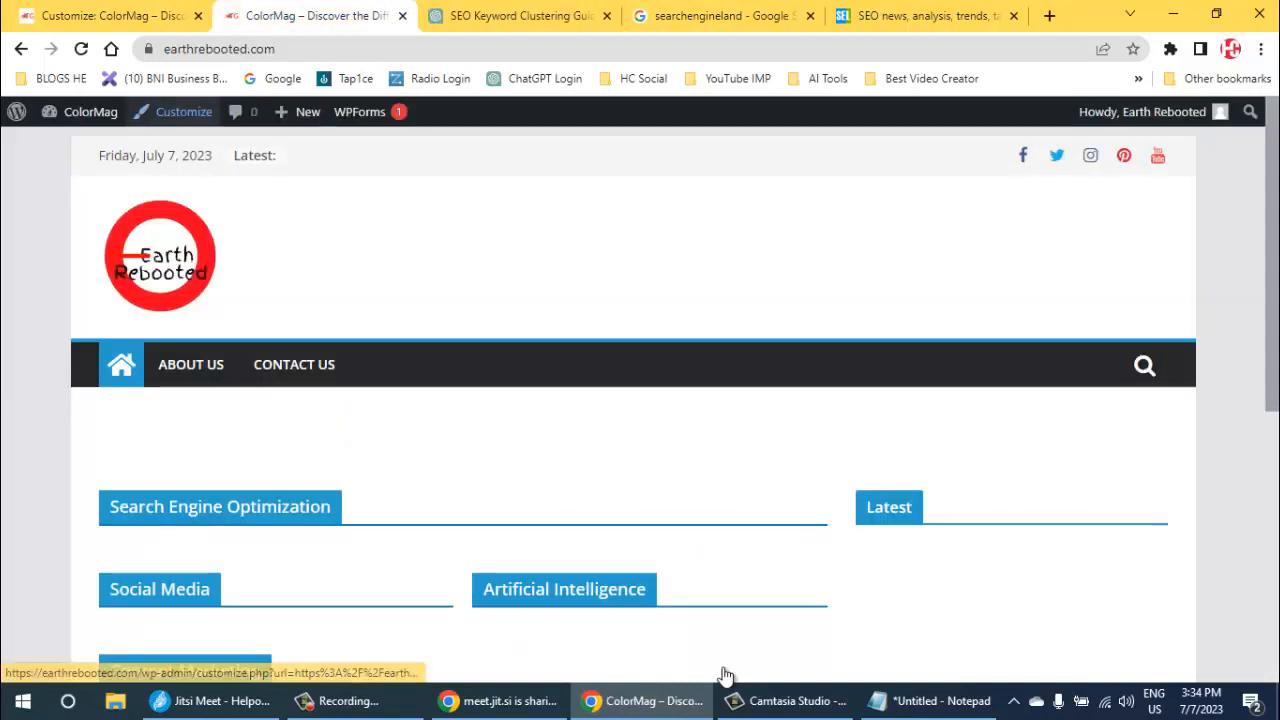
key(ctrl+shift+Tab)
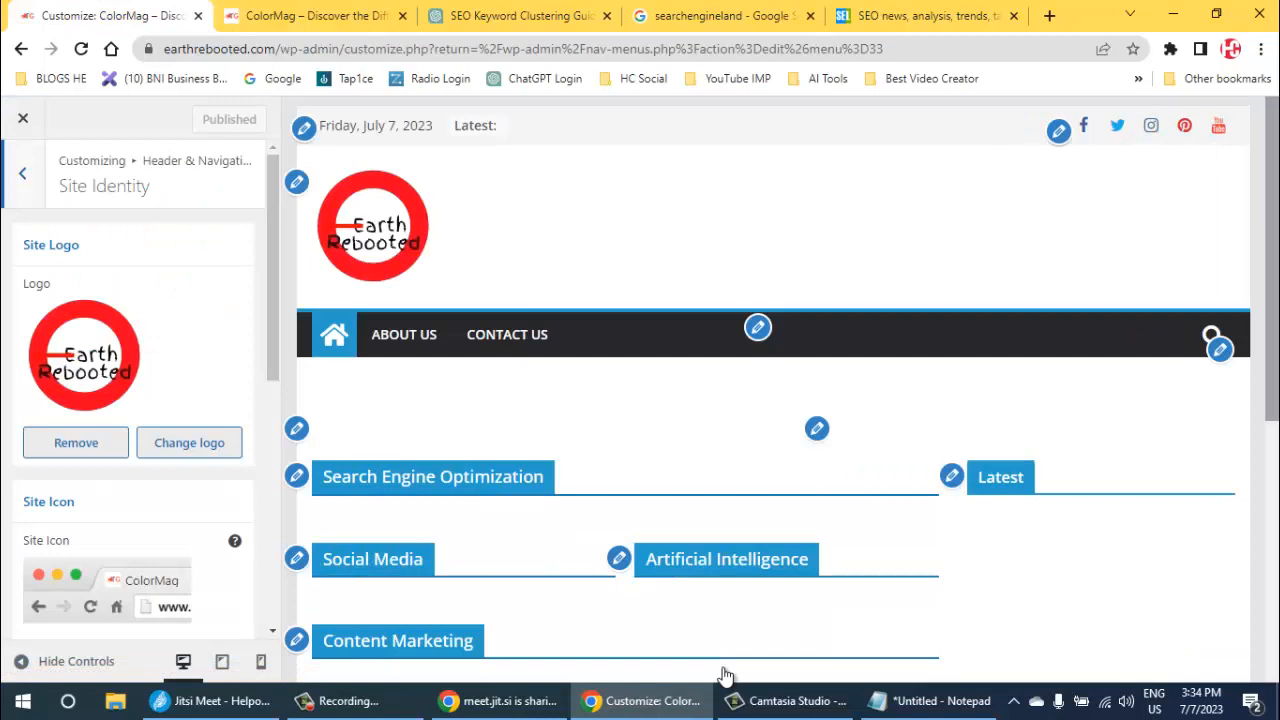
key(Escape)
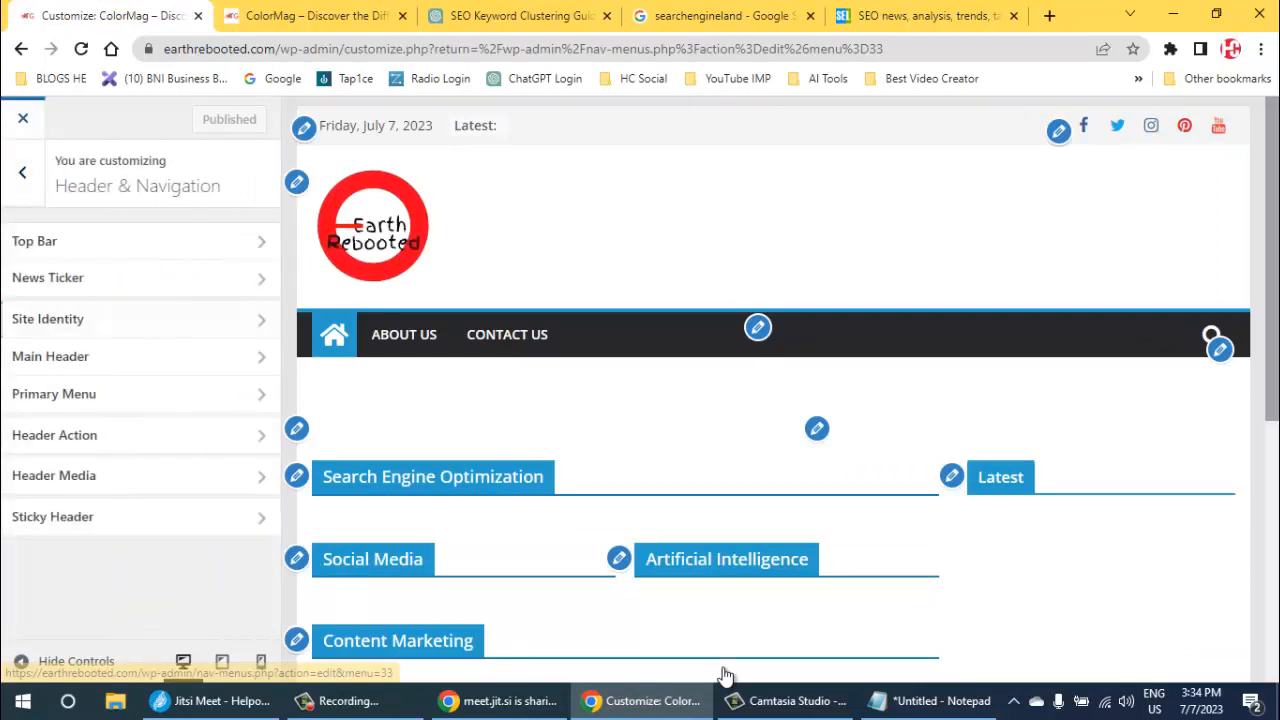
key(Return)
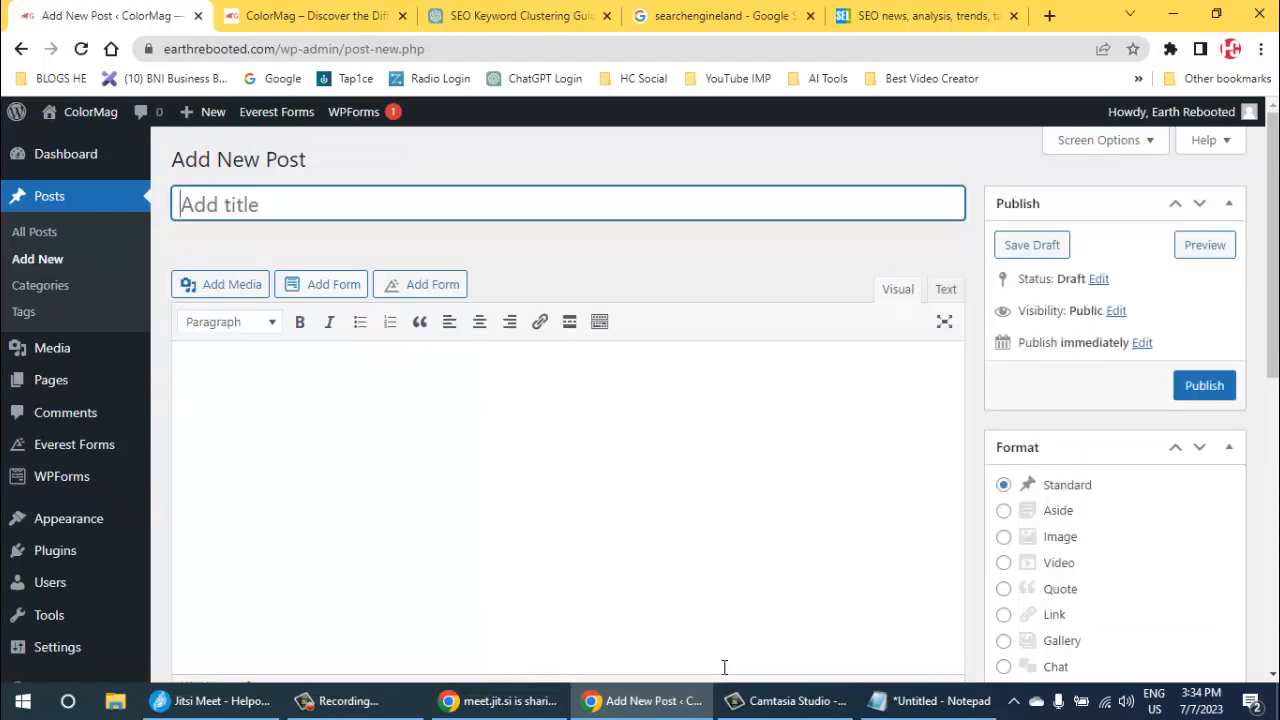
key(ctrl+v)
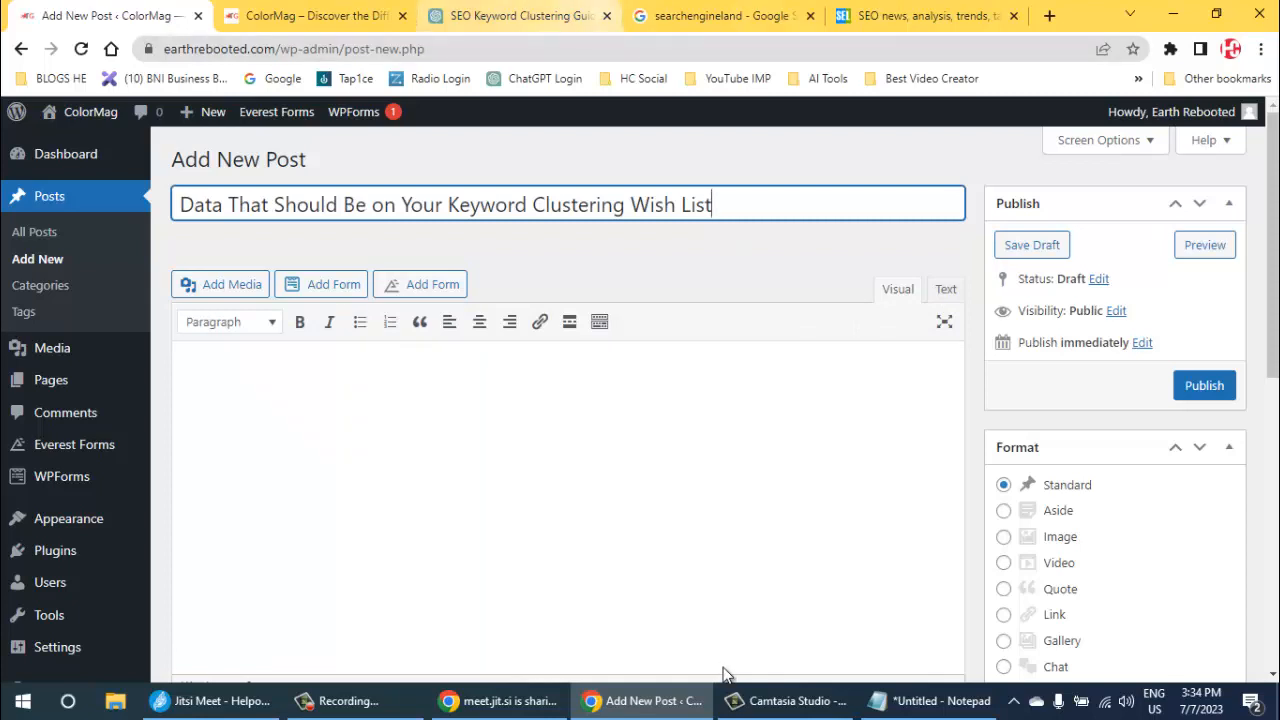
- Copy the first ChatGPT article's body from the "Introduction" heading through its last paragraph, ending in "higher organic search rankings."
click(525, 16)
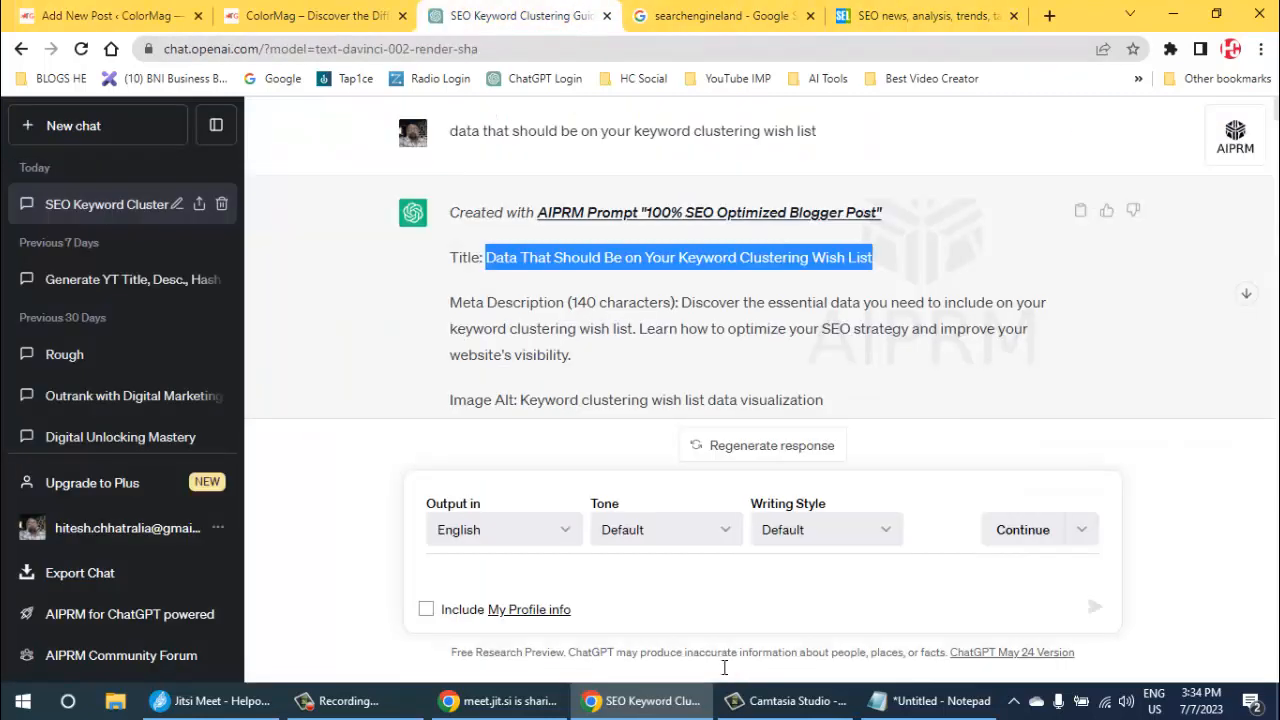
scroll(724, 667, down, 1)
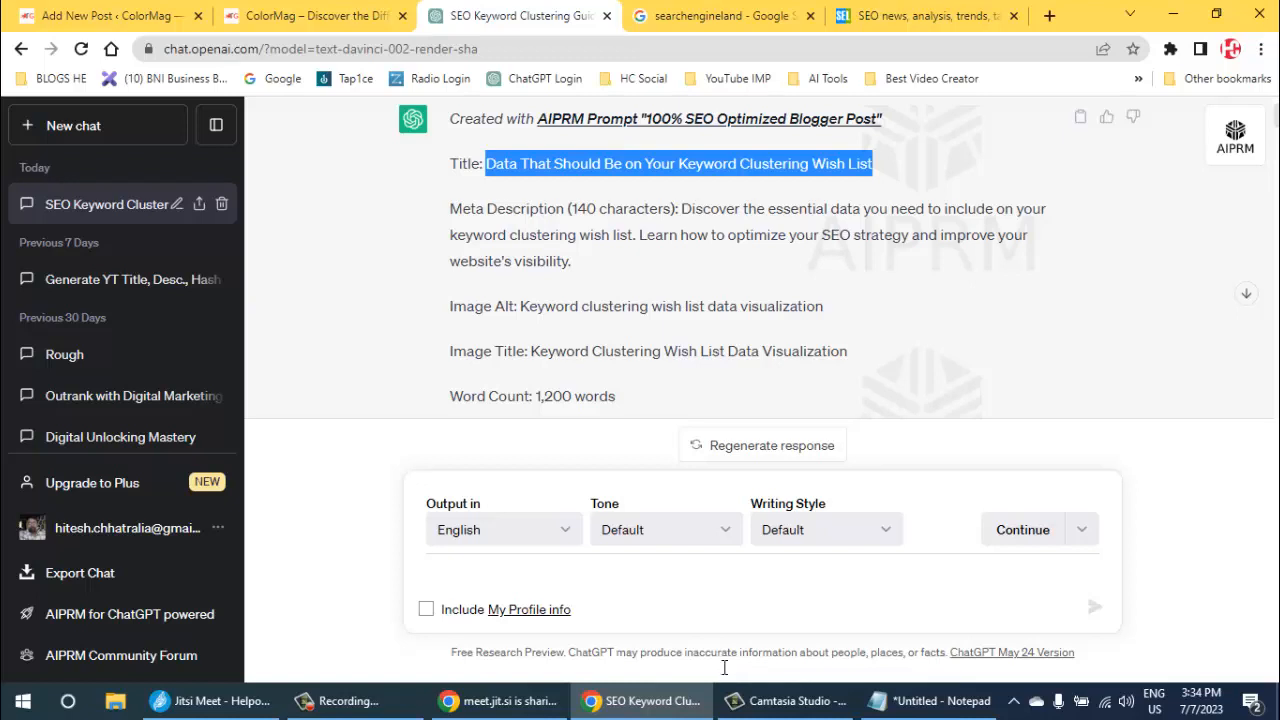
scroll(724, 675, down, 1)
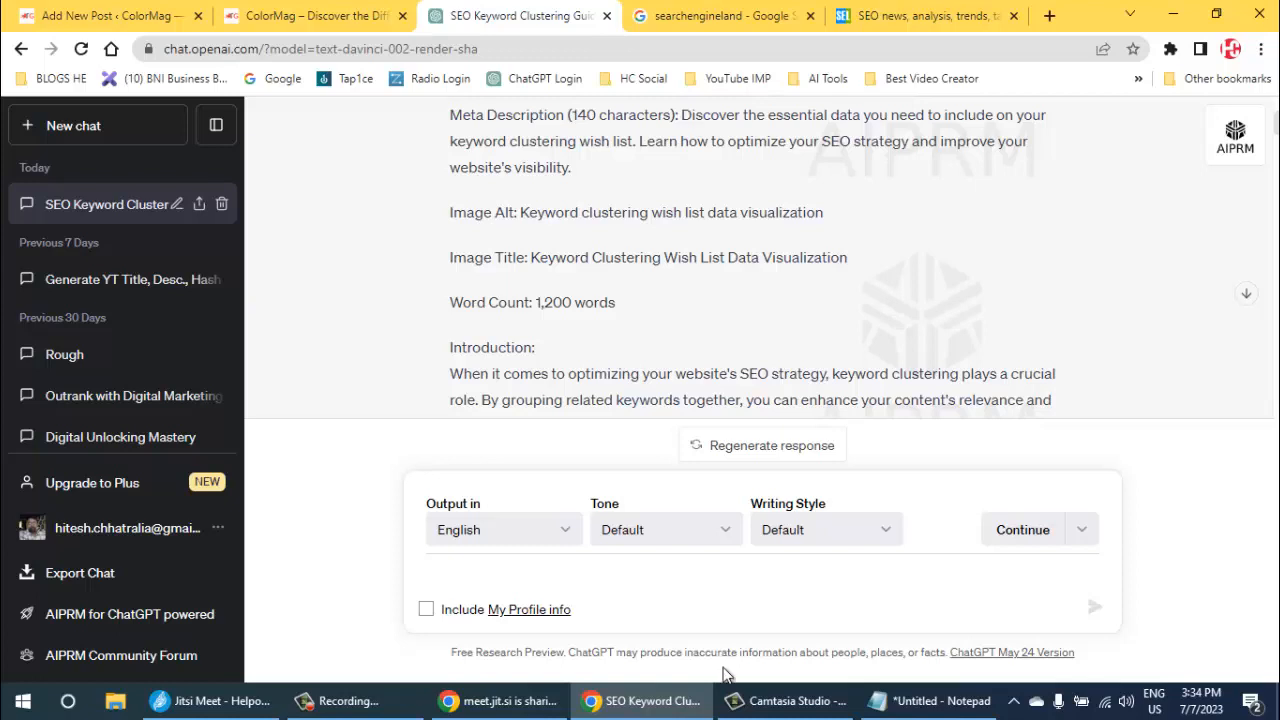
scroll(724, 670, down, 2)
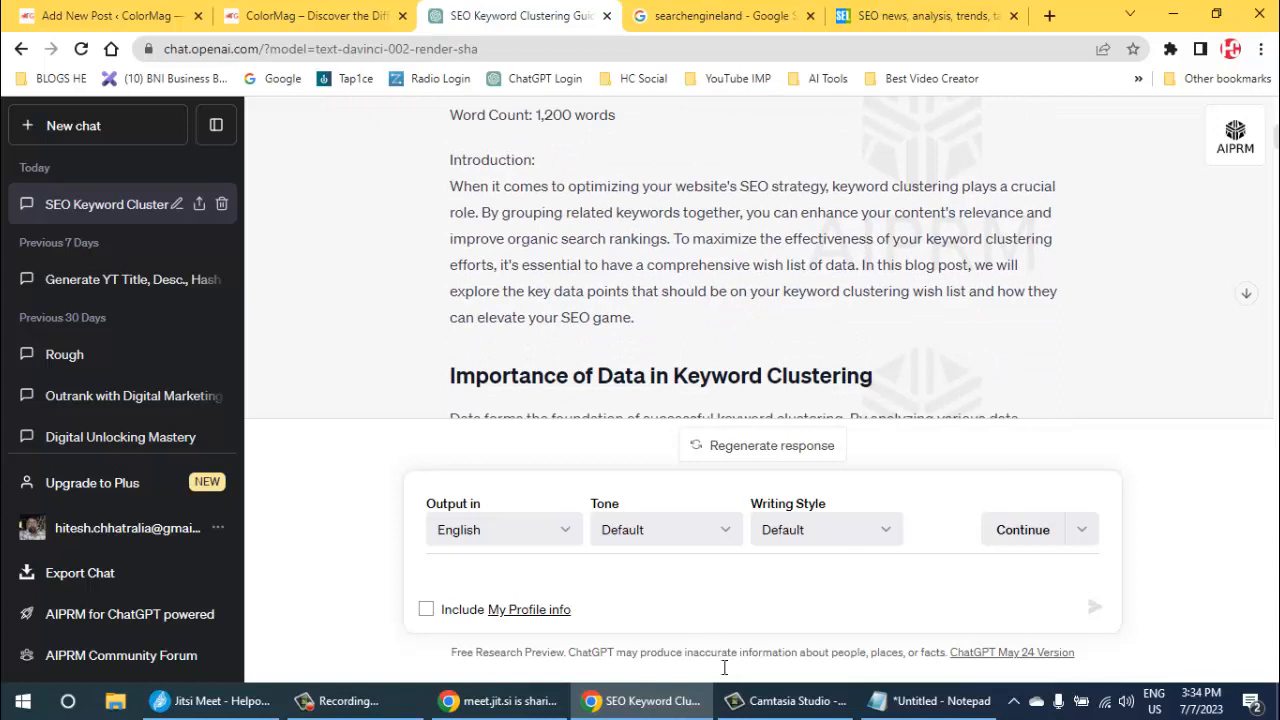
drag(450, 160, 536, 160)
double_click(492, 160)
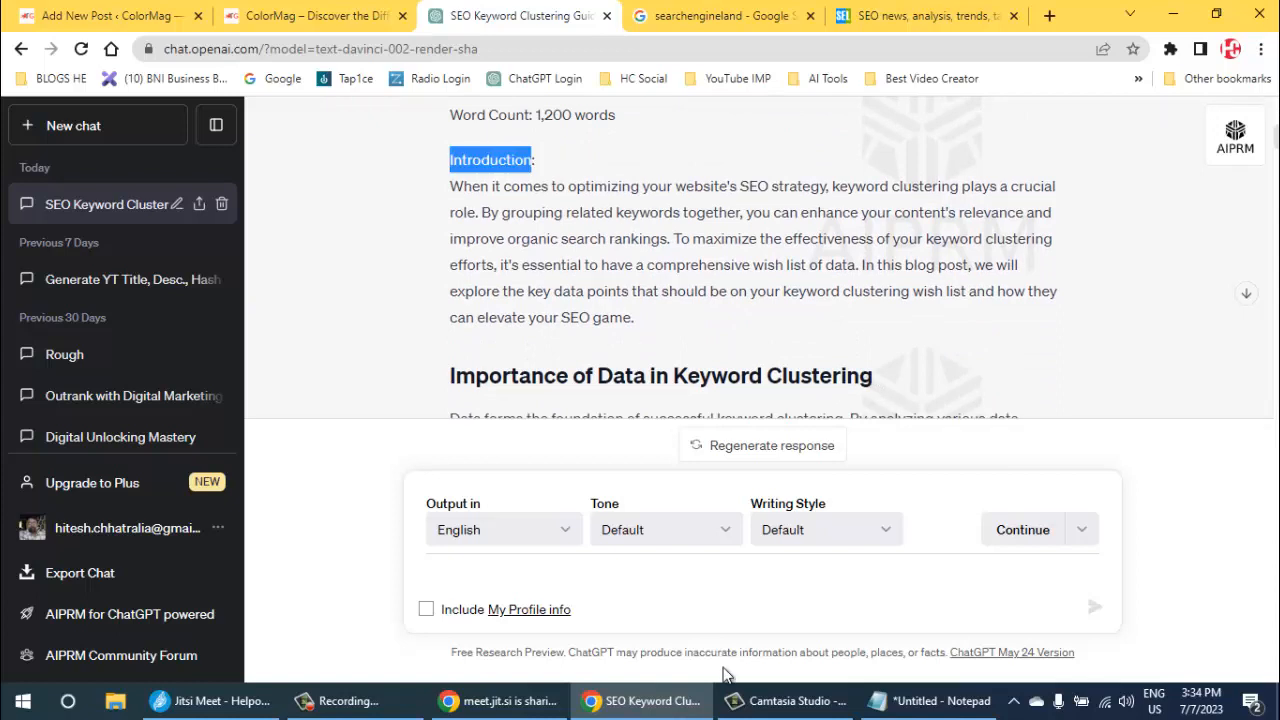
scroll(724, 668, down, 1)
scroll(724, 668, down, 15)
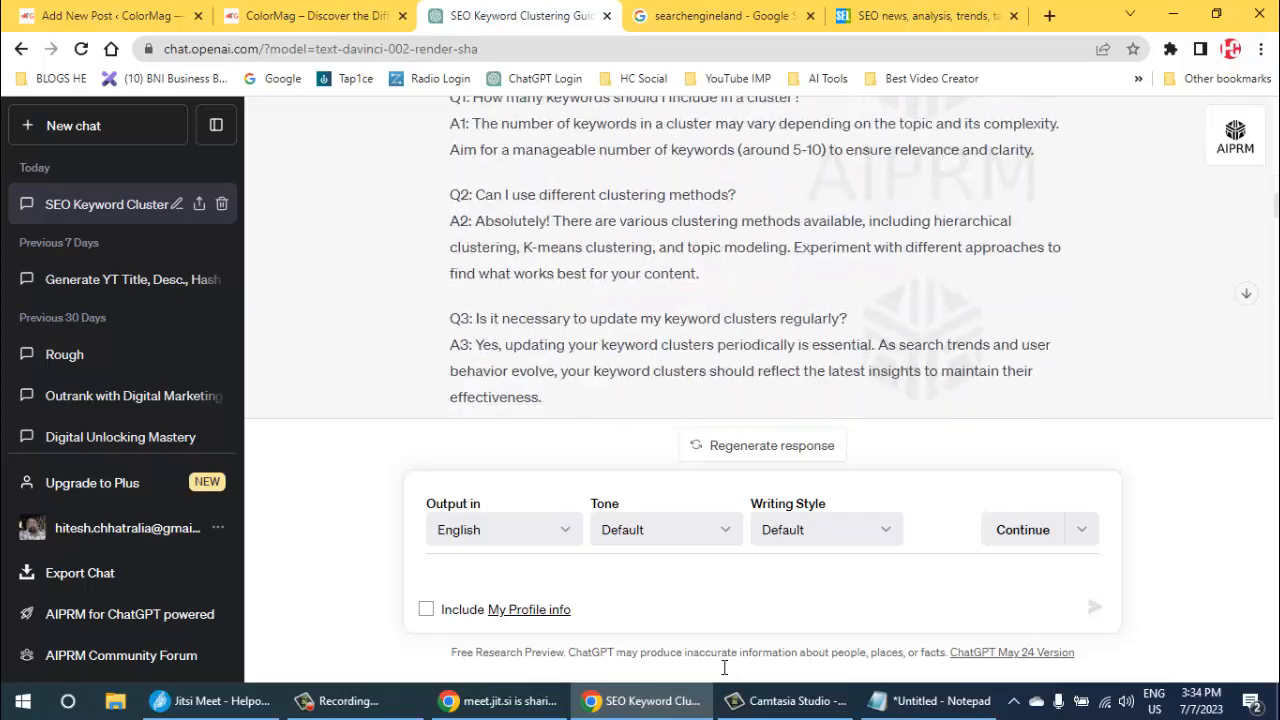
scroll(724, 668, down, 5)
scroll(727, 676, up, 3)
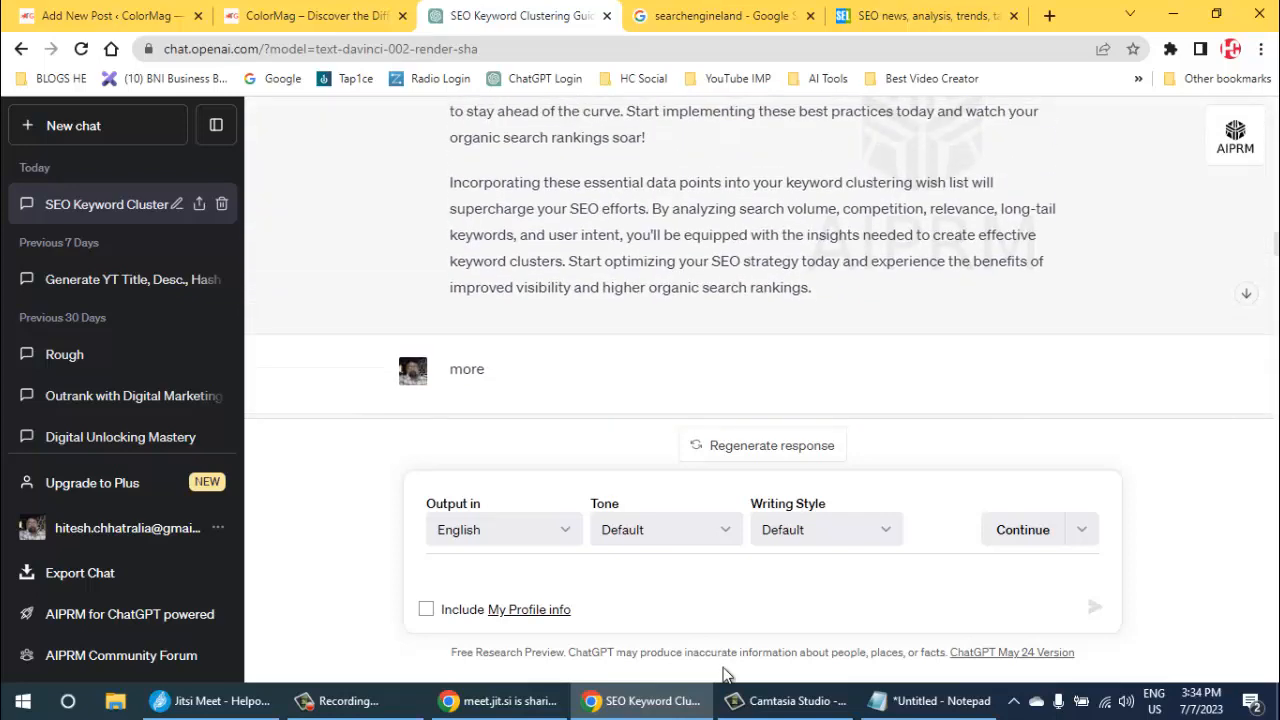
shift+click(813, 288)
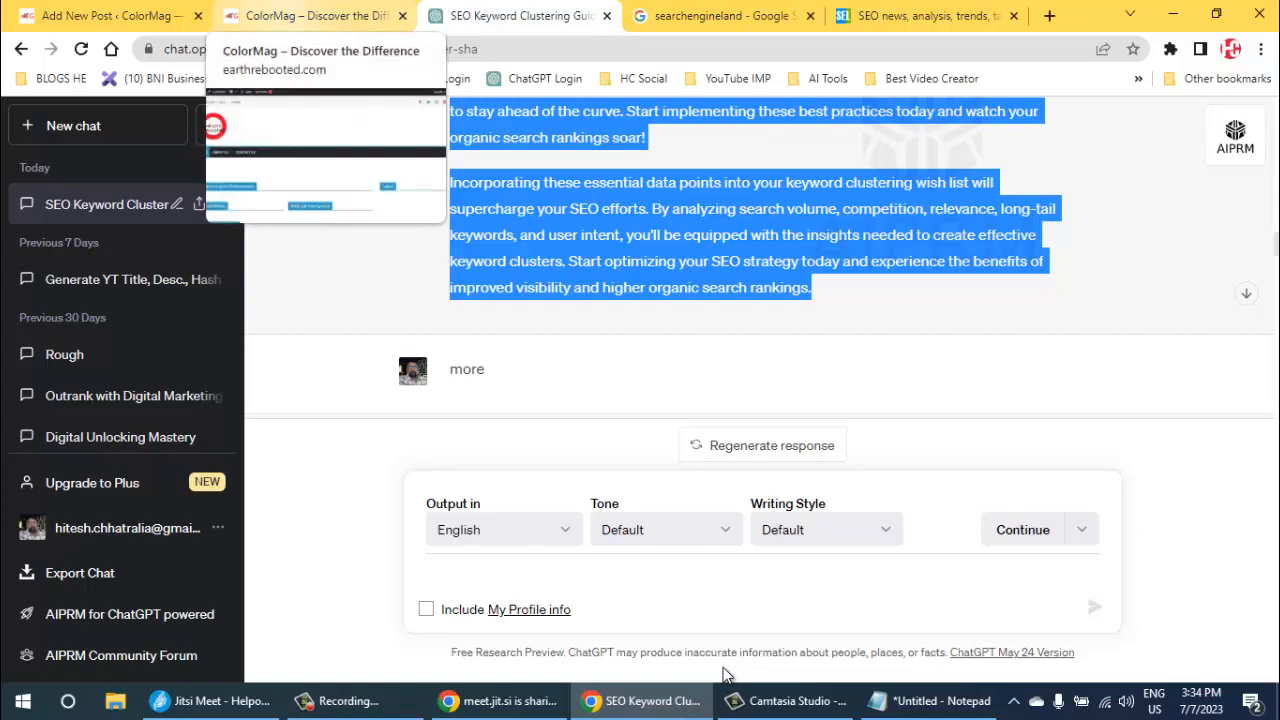
- Paste the copied article body as plain text into the new post's content and look it over
click(112, 16)
click(345, 425)
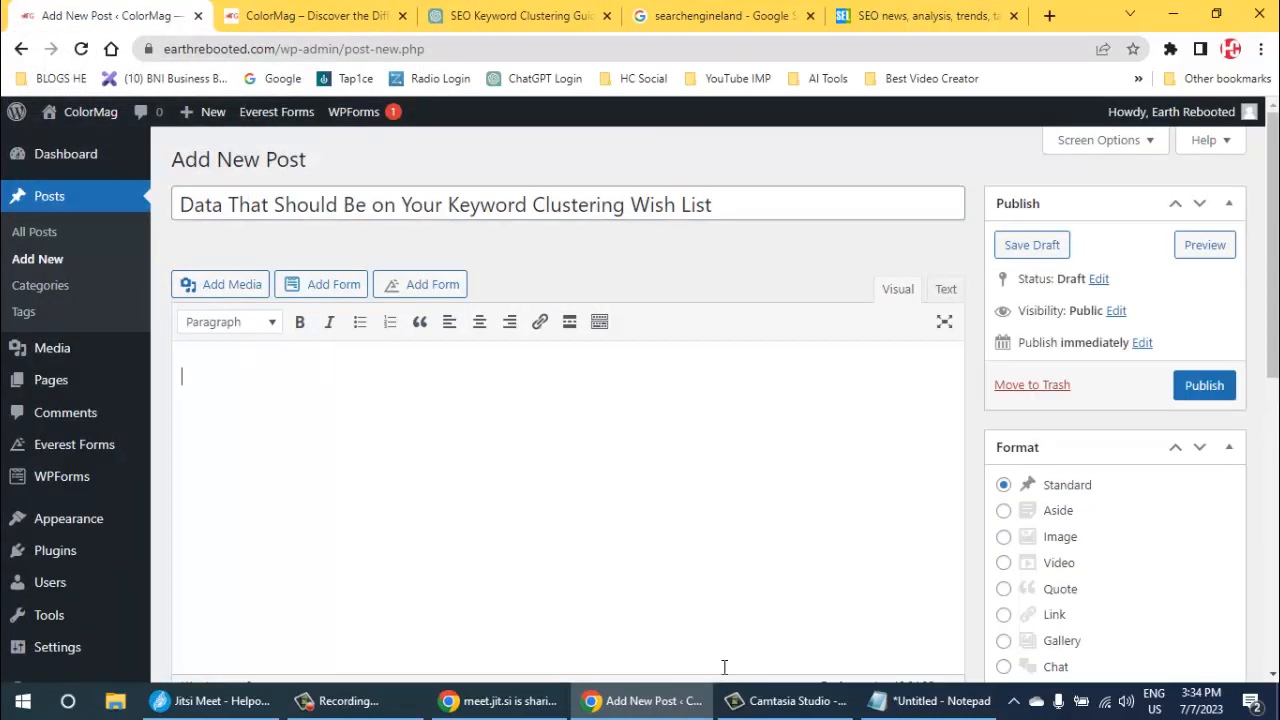
right_click(237, 383)
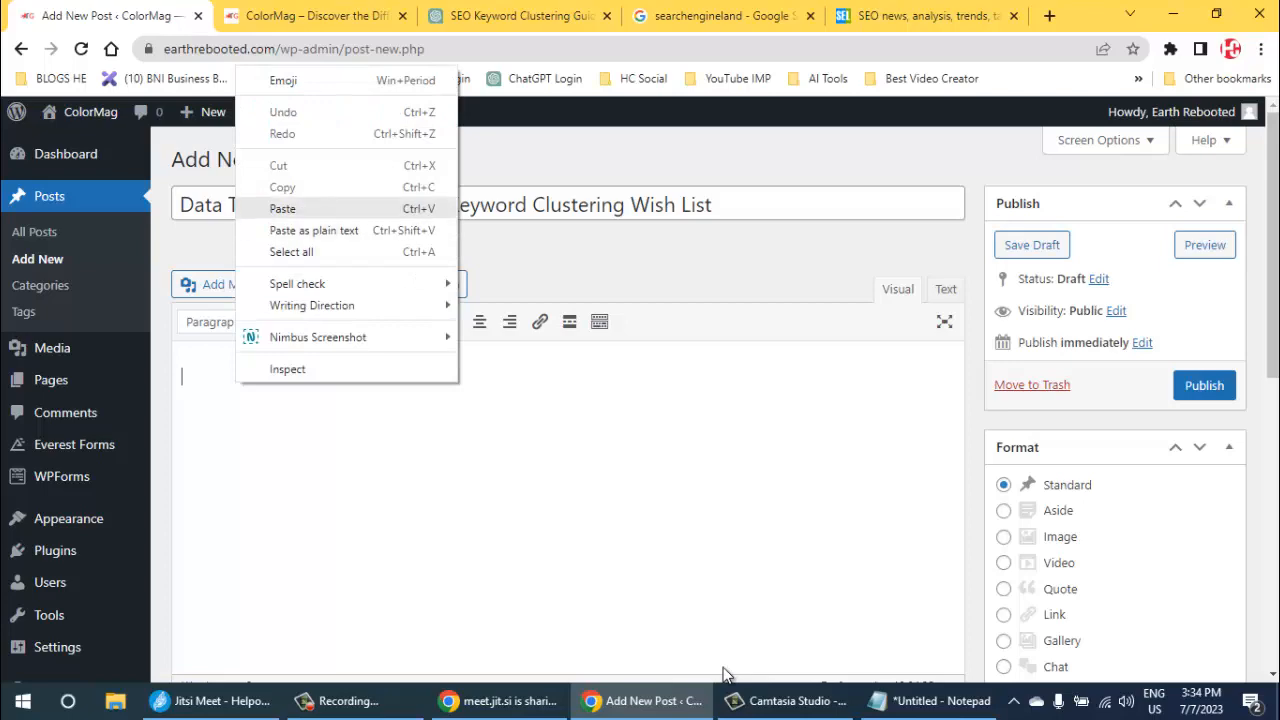
click(313, 230)
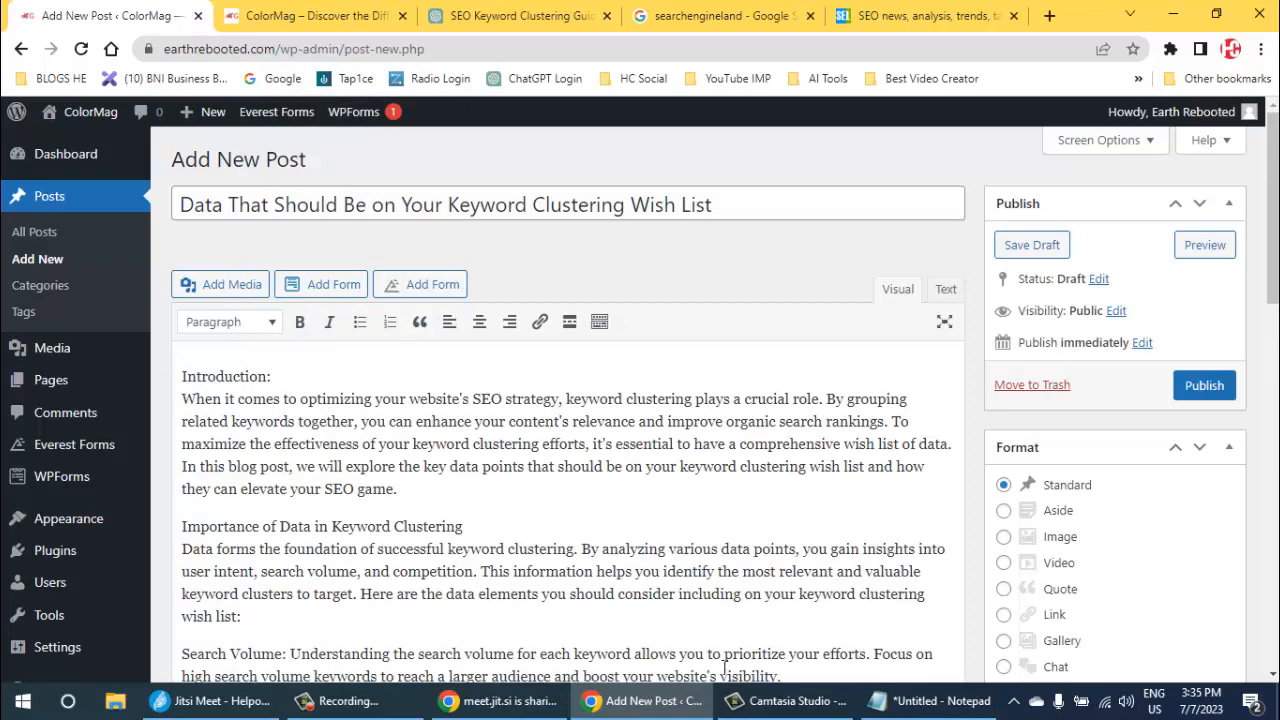
scroll(724, 668, down, 15)
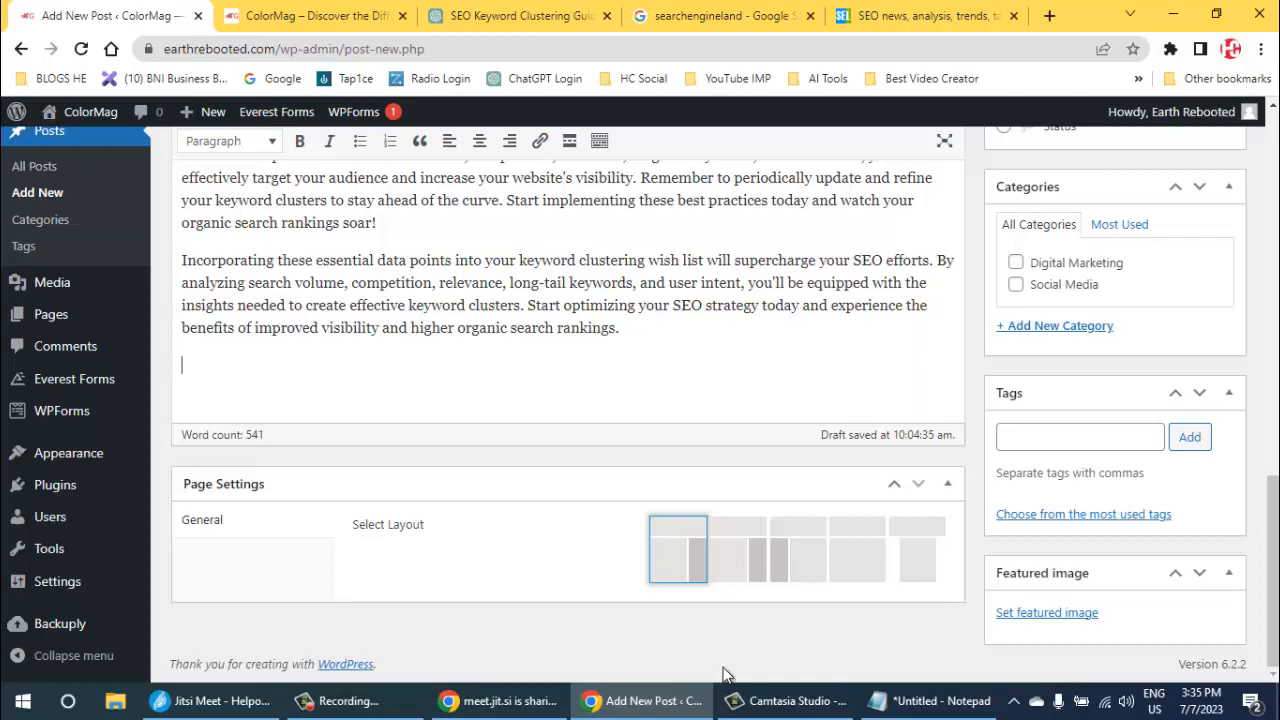
scroll(724, 667, up, 15)
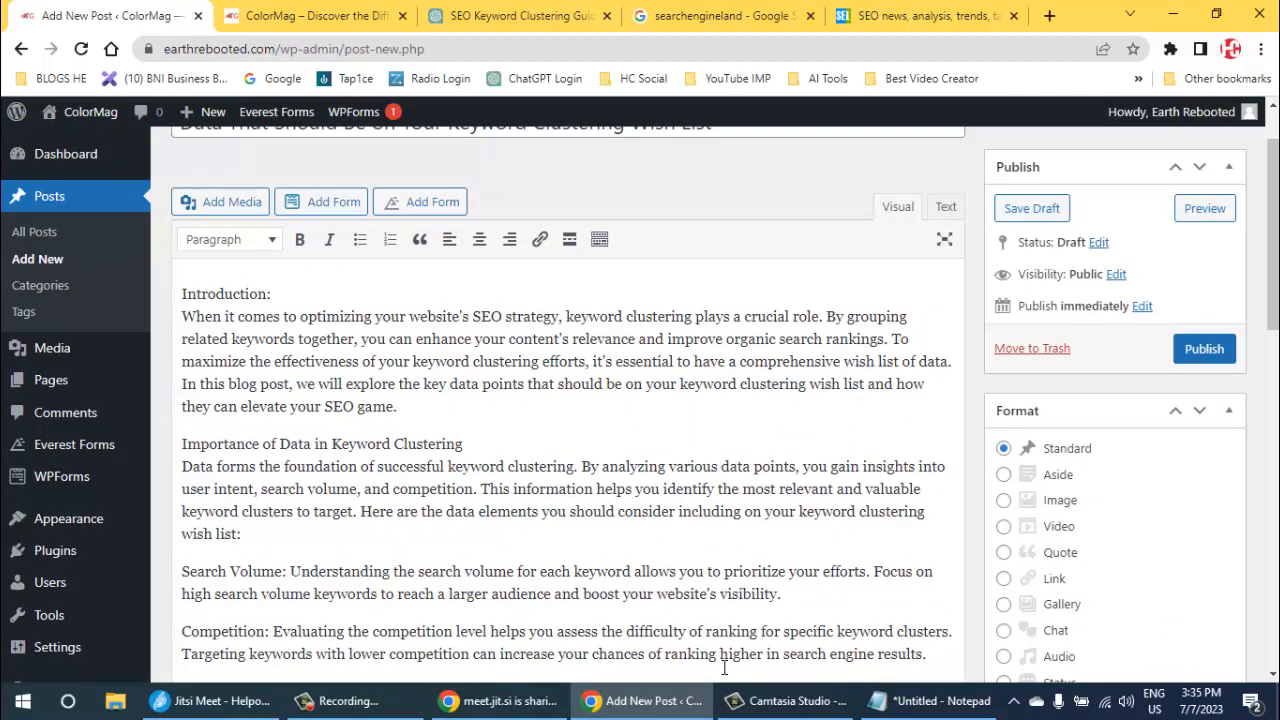
- Try to format the "Introduction:" line at the start of the post content as Heading 3
key(shift+Left)
key(shift+Left)
key(shift+Left)
key(shift+Left)
key(shift+Left)
key(shift+Left)
key(shift+Left)
key(shift+Left)
key(shift+Left)
key(shift+Left)
key(shift+Left)
key(shift+Left)
key(shift+Left)
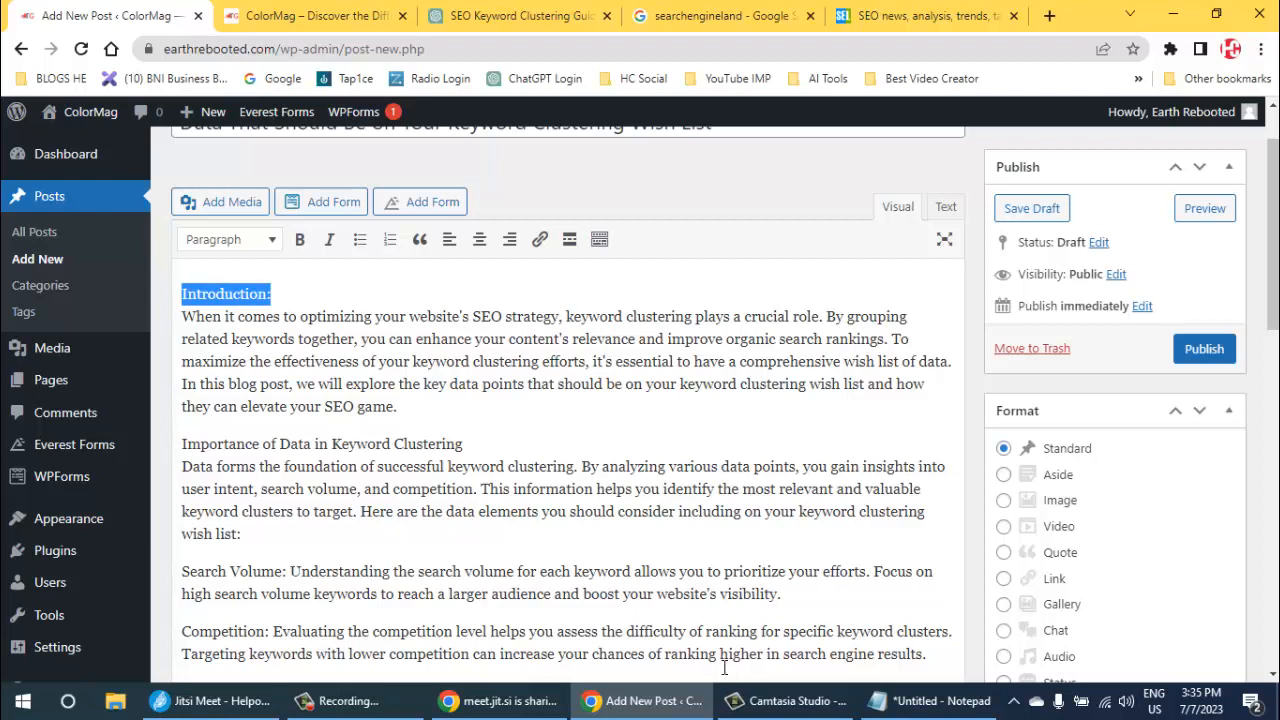
key(alt+F10)
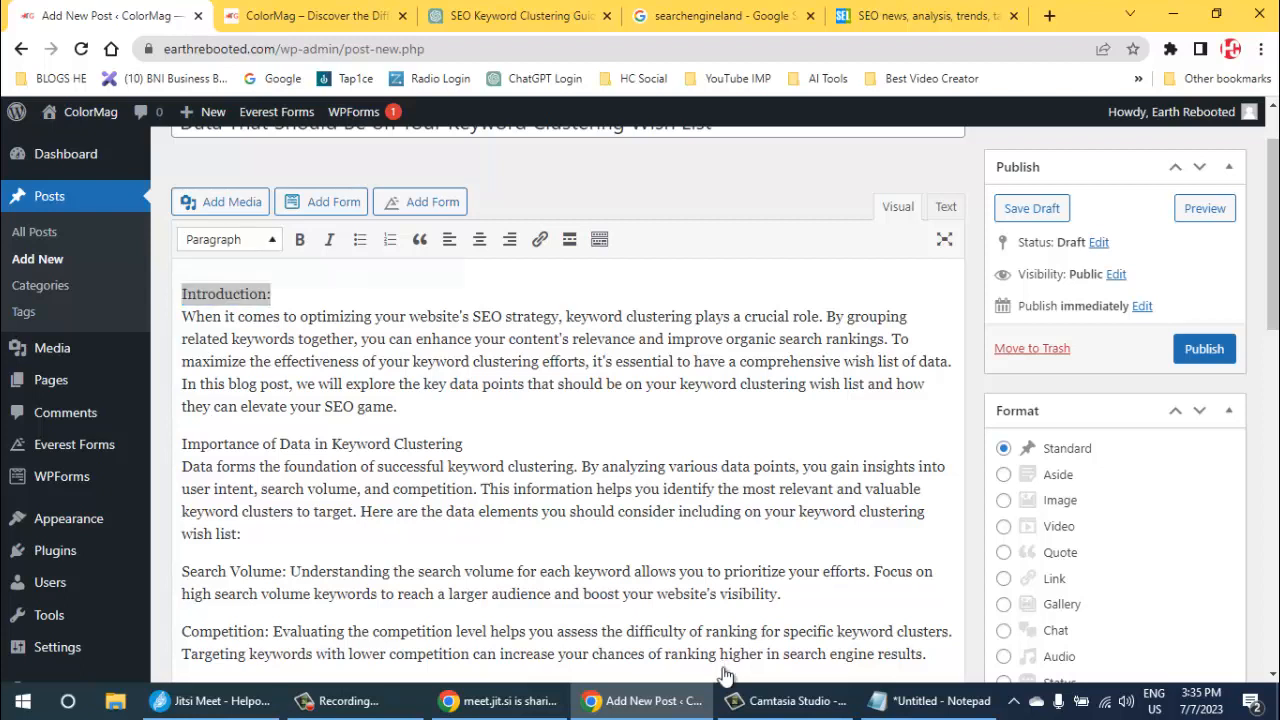
key(Down)
key(Down)
key(Down)
key(Down)
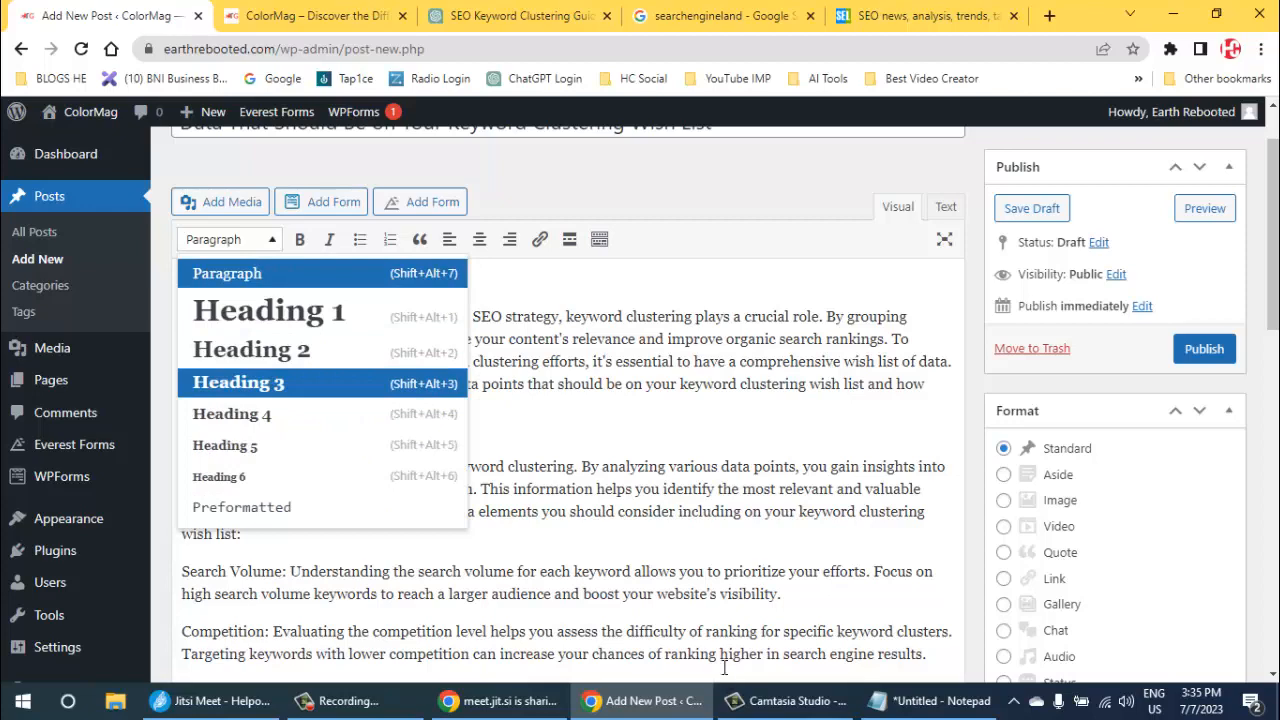
key(Return)
key(ctrl+z)
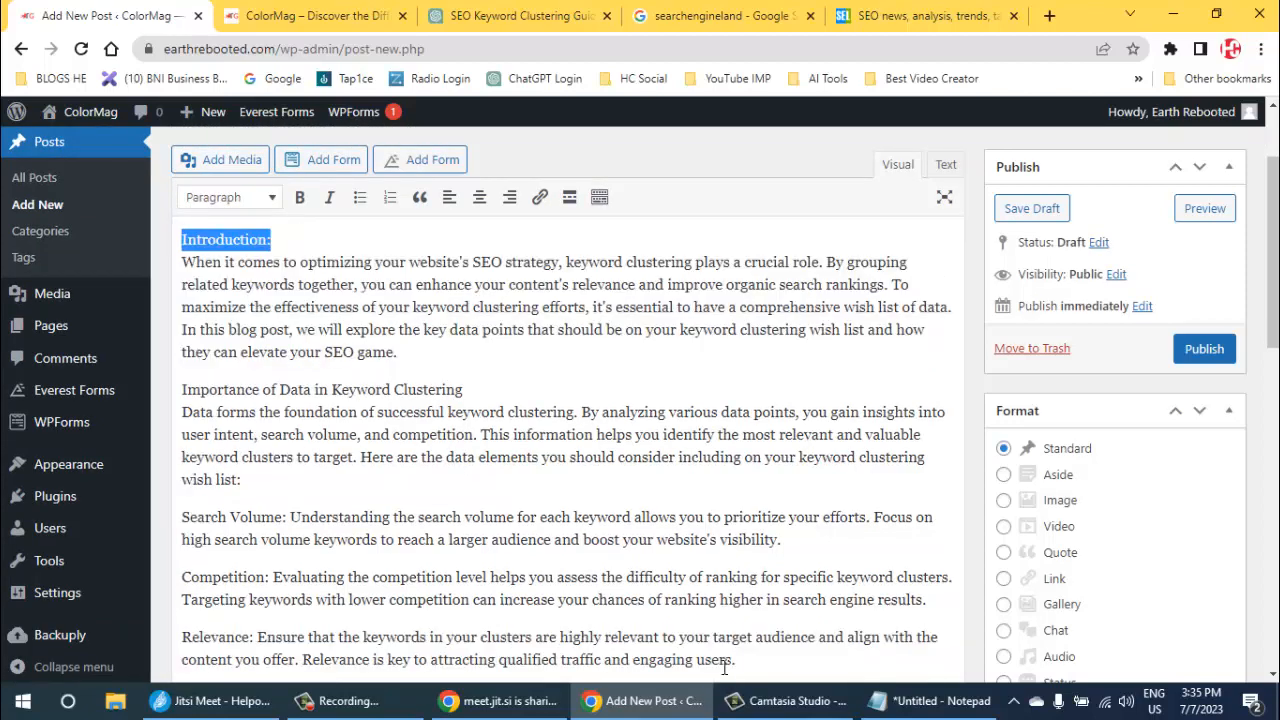
- Separate "Introduction:" from the text below it as its own paragraph and format it as Heading 3
key(Right)
key(Return)
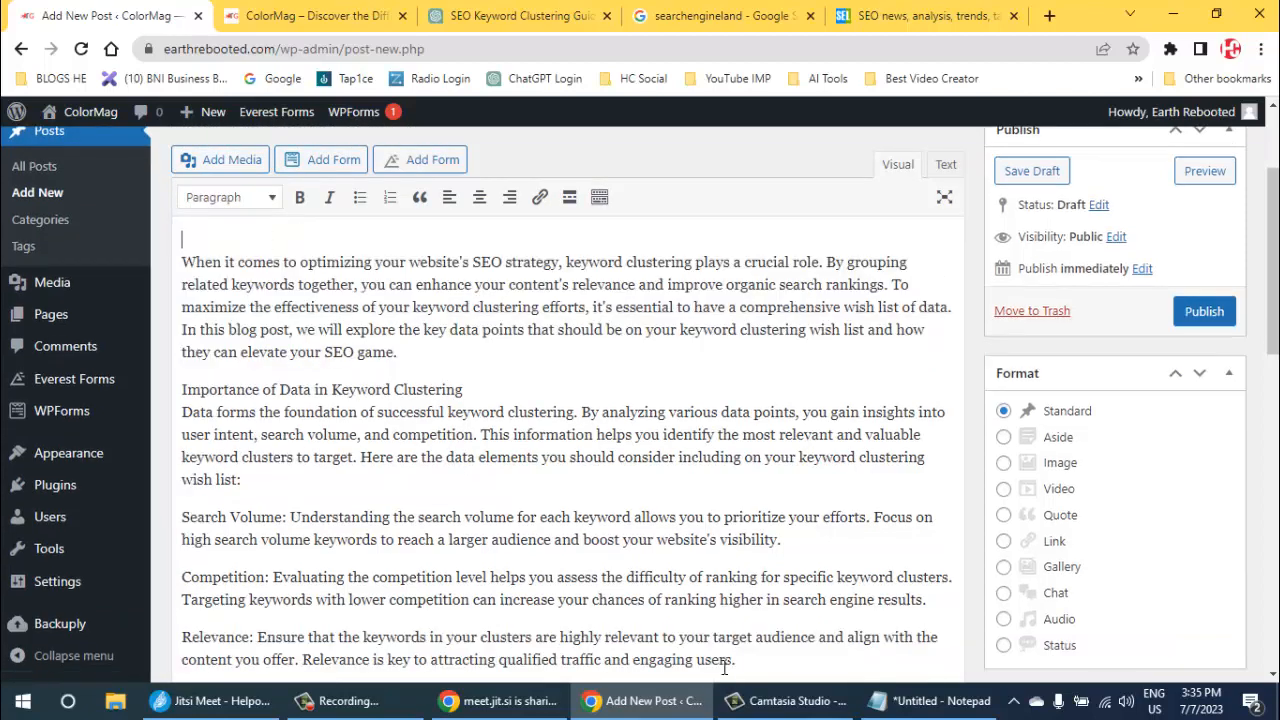
scroll(724, 668, up, 1)
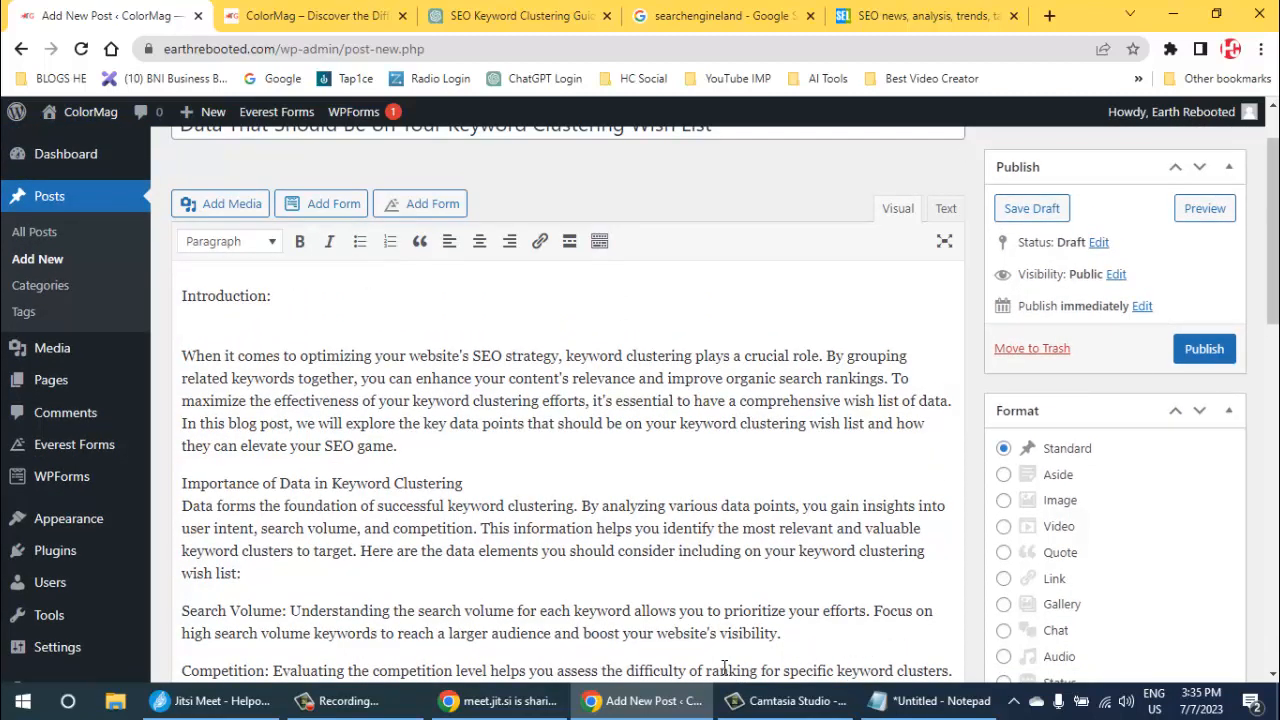
key(Delete)
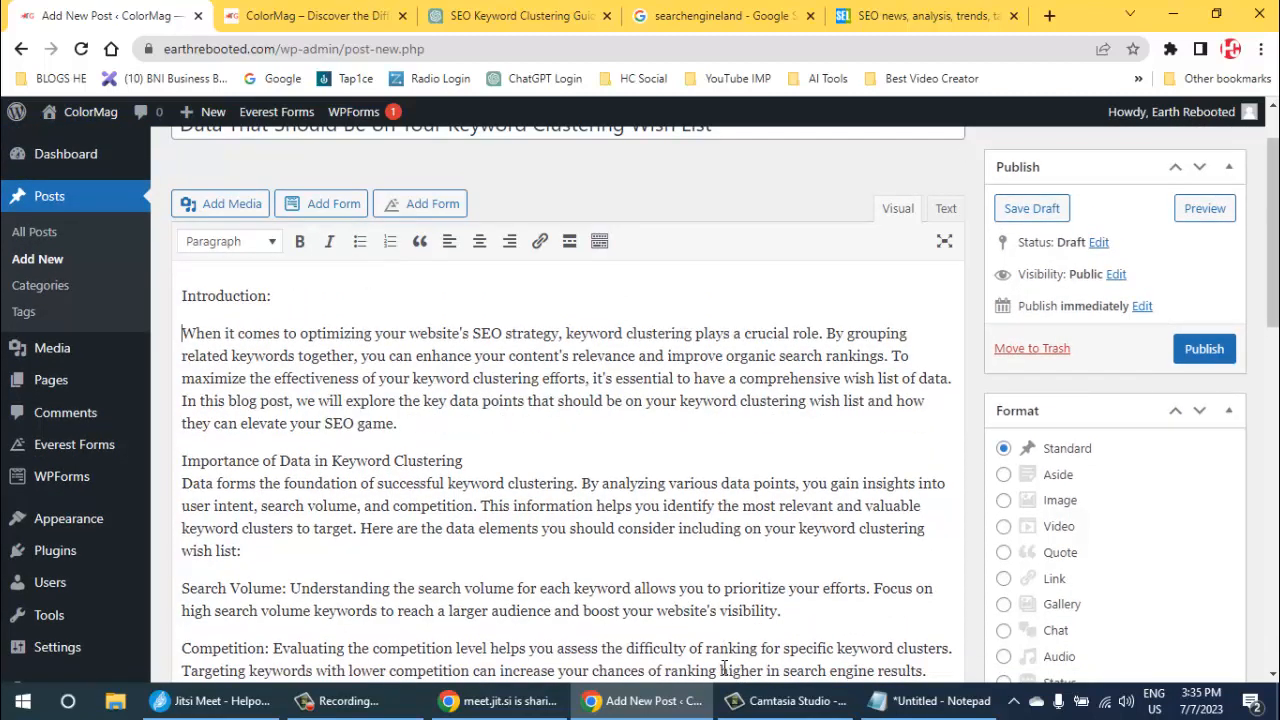
key(shift+Left)
key(shift+Left)
key(shift+Left)
key(shift+Left)
key(shift+Left)
key(shift+Left)
key(shift+Left)
key(shift+Left)
key(shift+Left)
key(shift+Left)
key(shift+Left)
key(shift+Left)
key(shift+Left)
key(shift+Left)
click(230, 241)
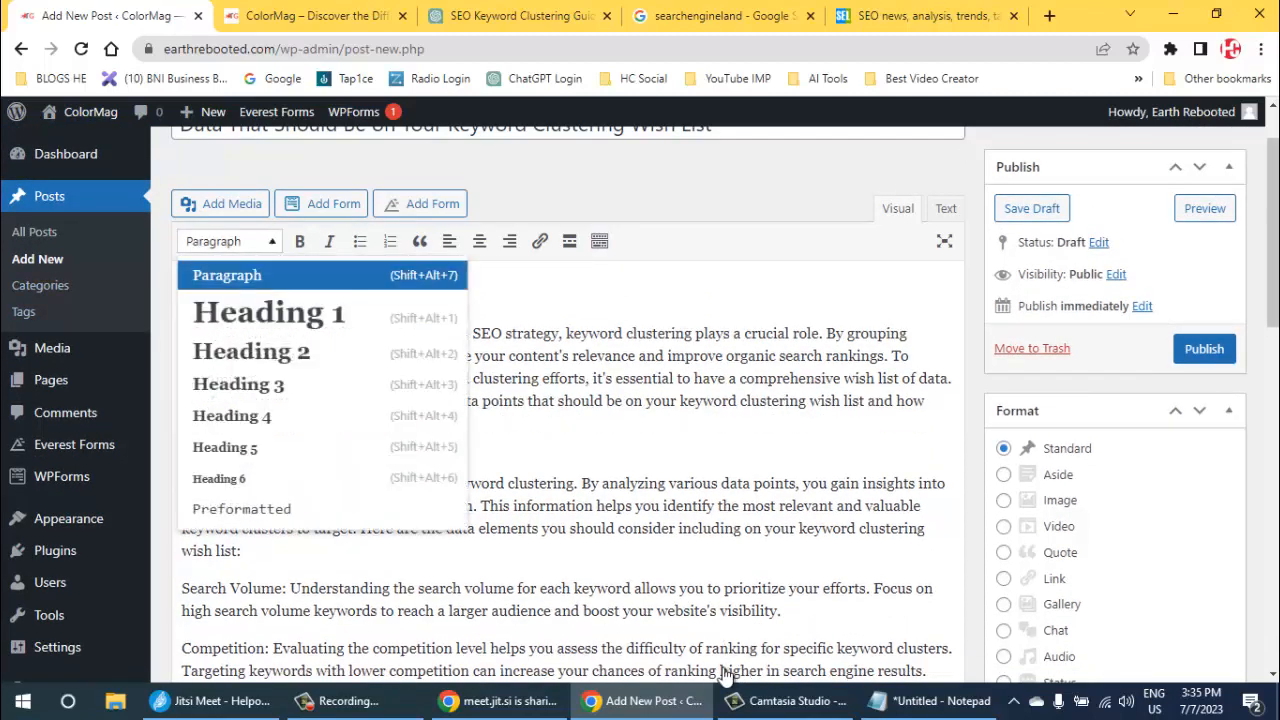
click(240, 383)
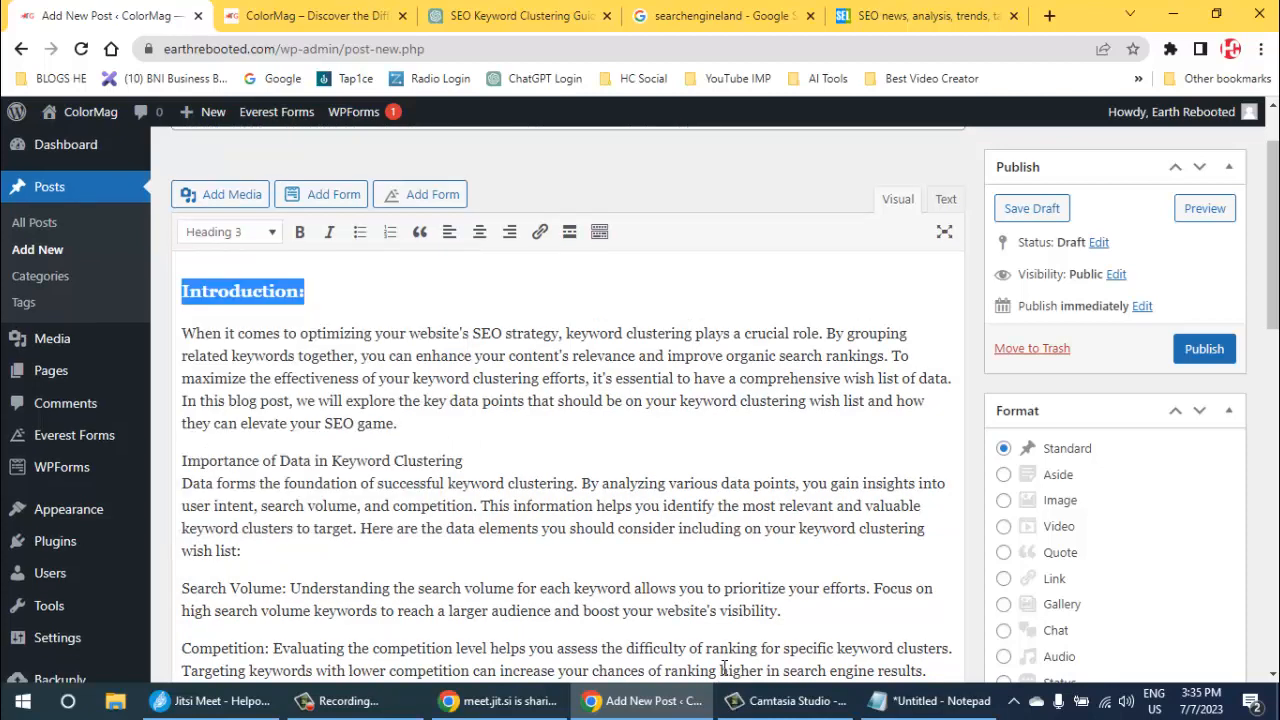
- Try to format "Importance of Data in Keyword Clustering" as Heading 3 after only a line break, and undo the formatting
click(464, 461)
key(Return)
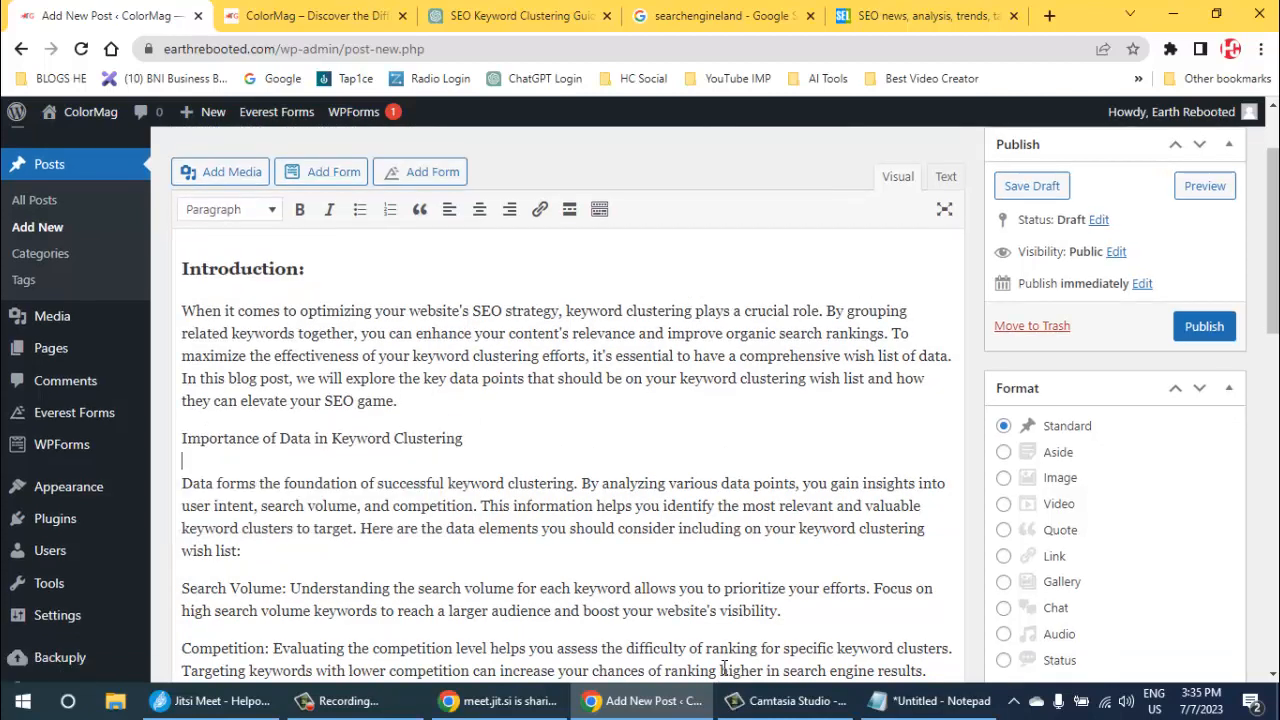
drag(464, 438, 181, 438)
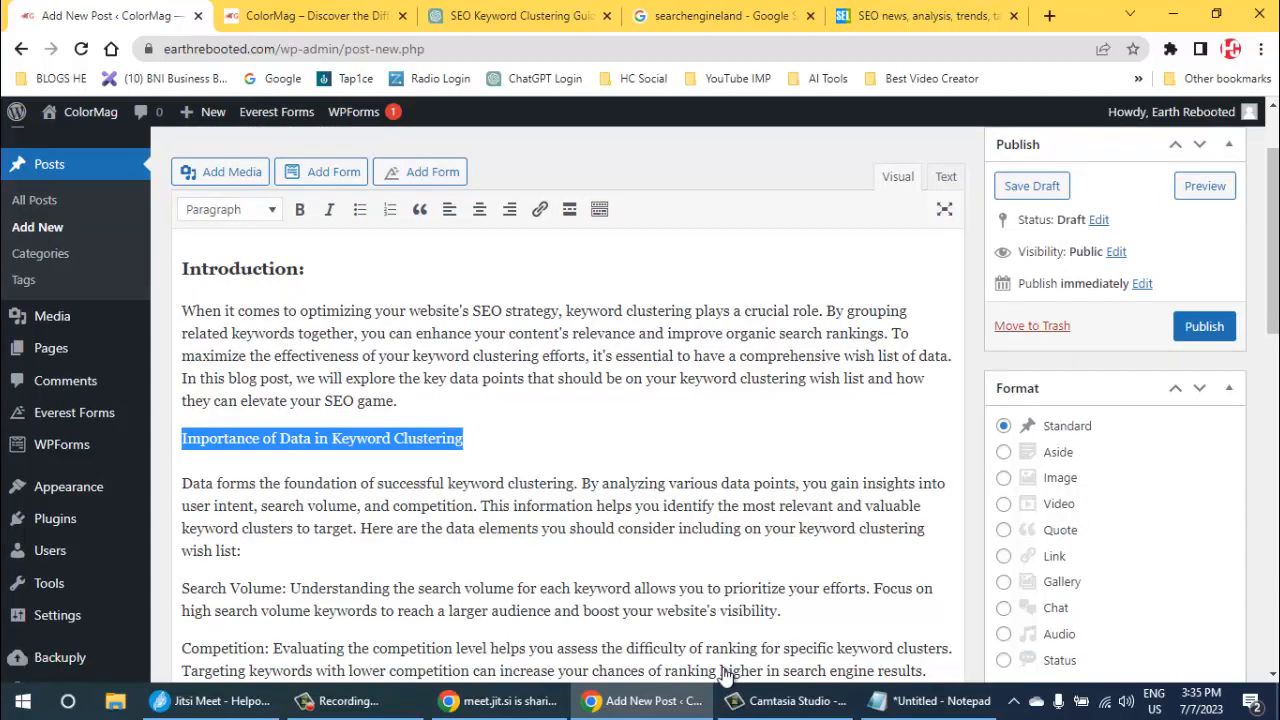
click(230, 209)
click(238, 352)
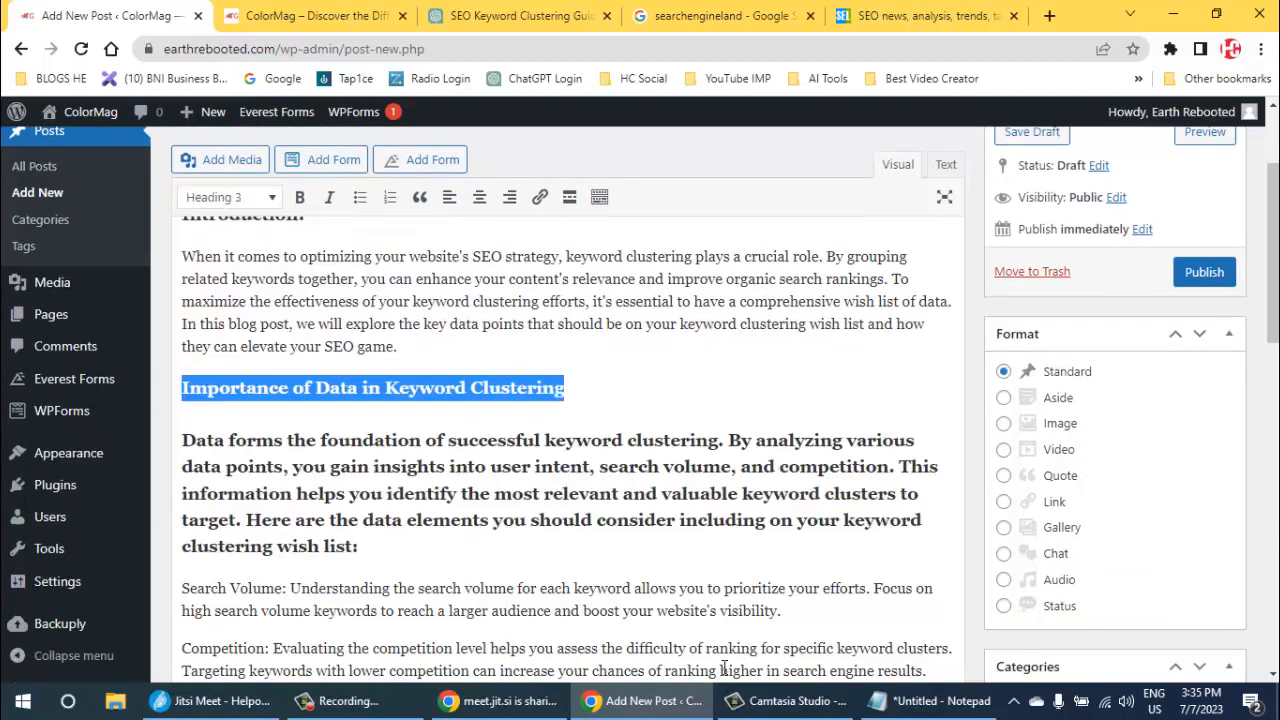
key(ctrl+z)
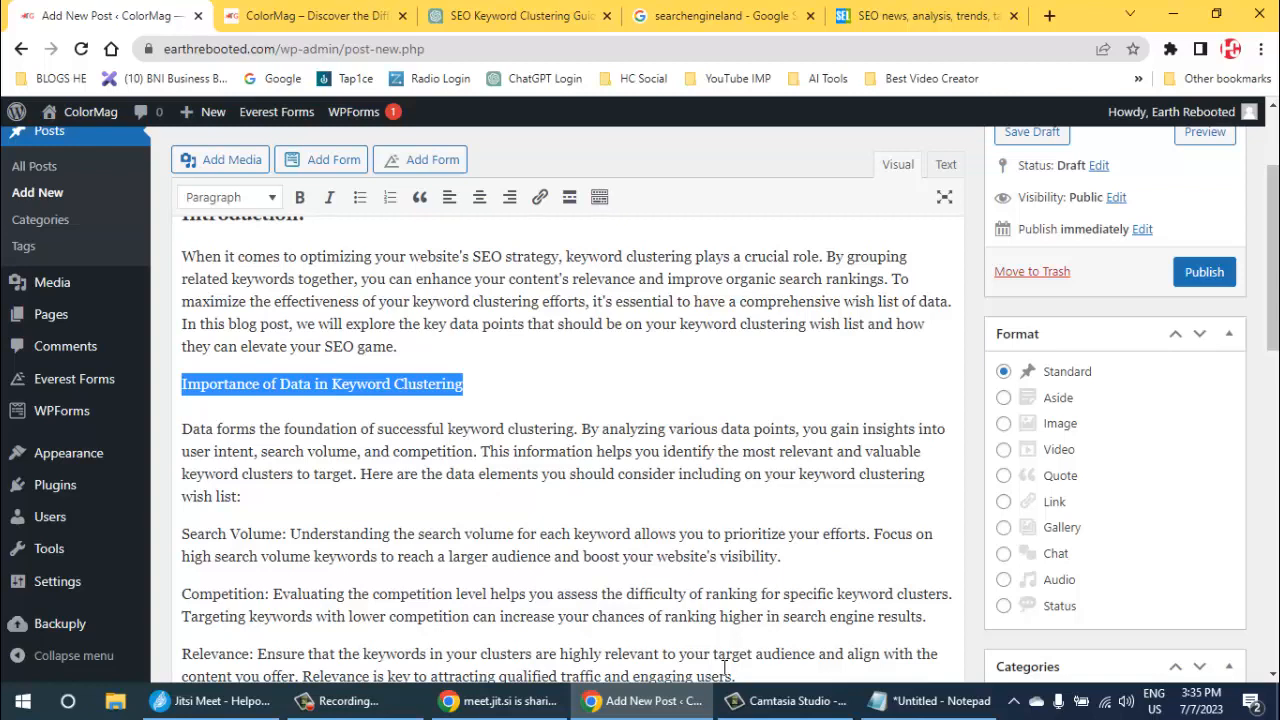
- Split "Importance of Data in Keyword Clustering" into its own paragraph, format it as Heading 3 and remove the extra blank line below
key(Down)
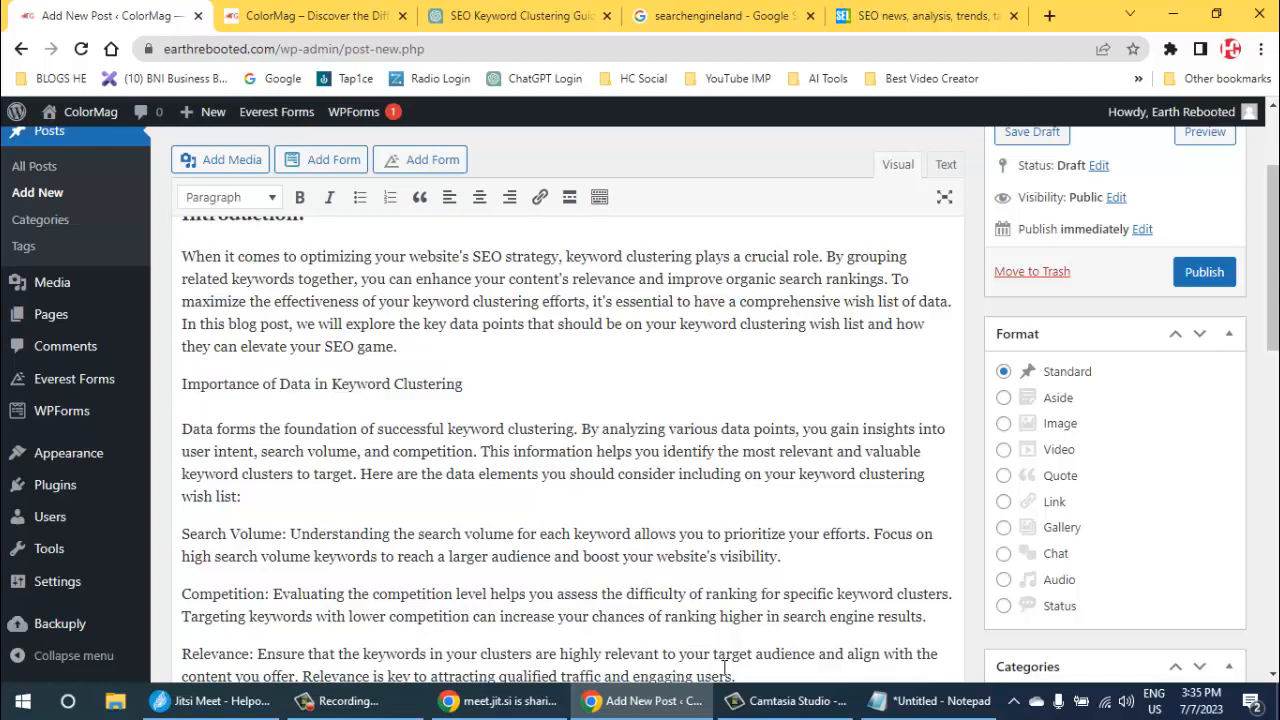
key(Return)
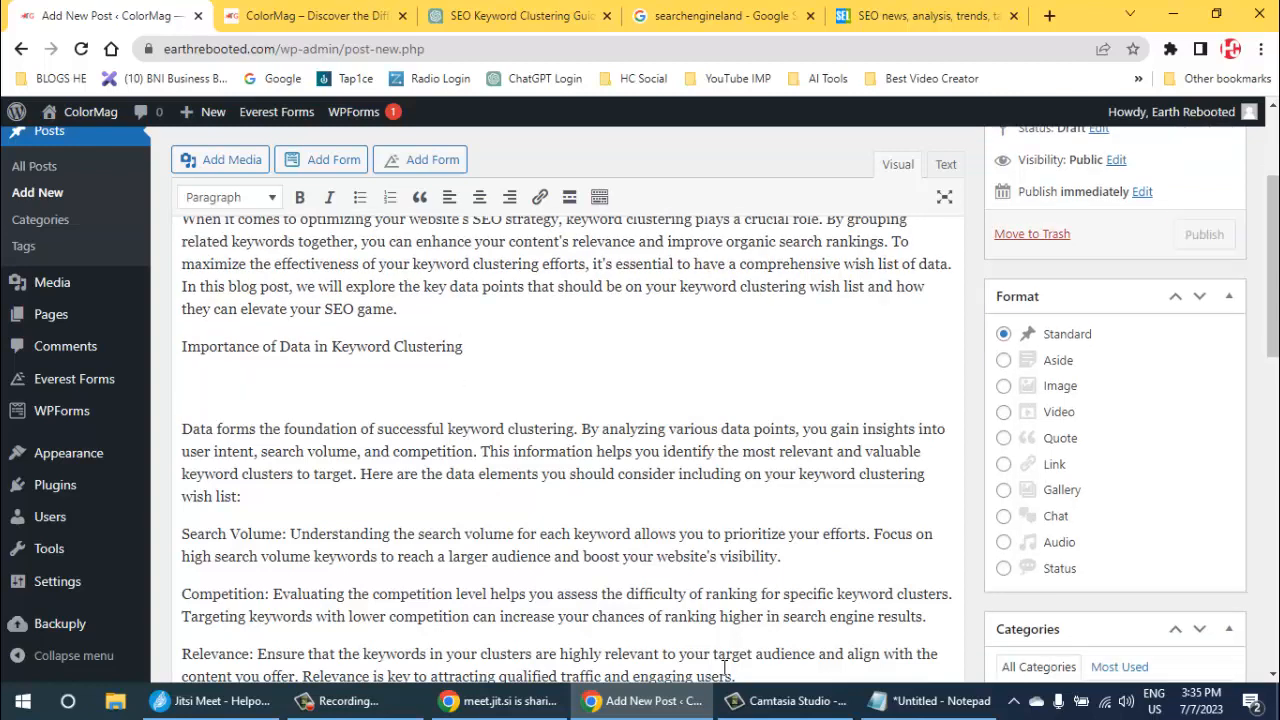
key(Left)
key(shift+Left)
key(shift+Left)
key(shift+Left)
key(shift+Left)
key(shift+Left)
key(shift+Left)
key(shift+Left)
key(shift+Left)
key(shift+Left)
key(shift+Left)
key(shift+Left)
key(shift+Left)
key(shift+Left)
key(shift+Left)
key(shift+Left)
key(shift+Left)
key(shift+Left)
key(shift+Left)
key(shift+Left)
key(shift+Left)
key(alt+F10)
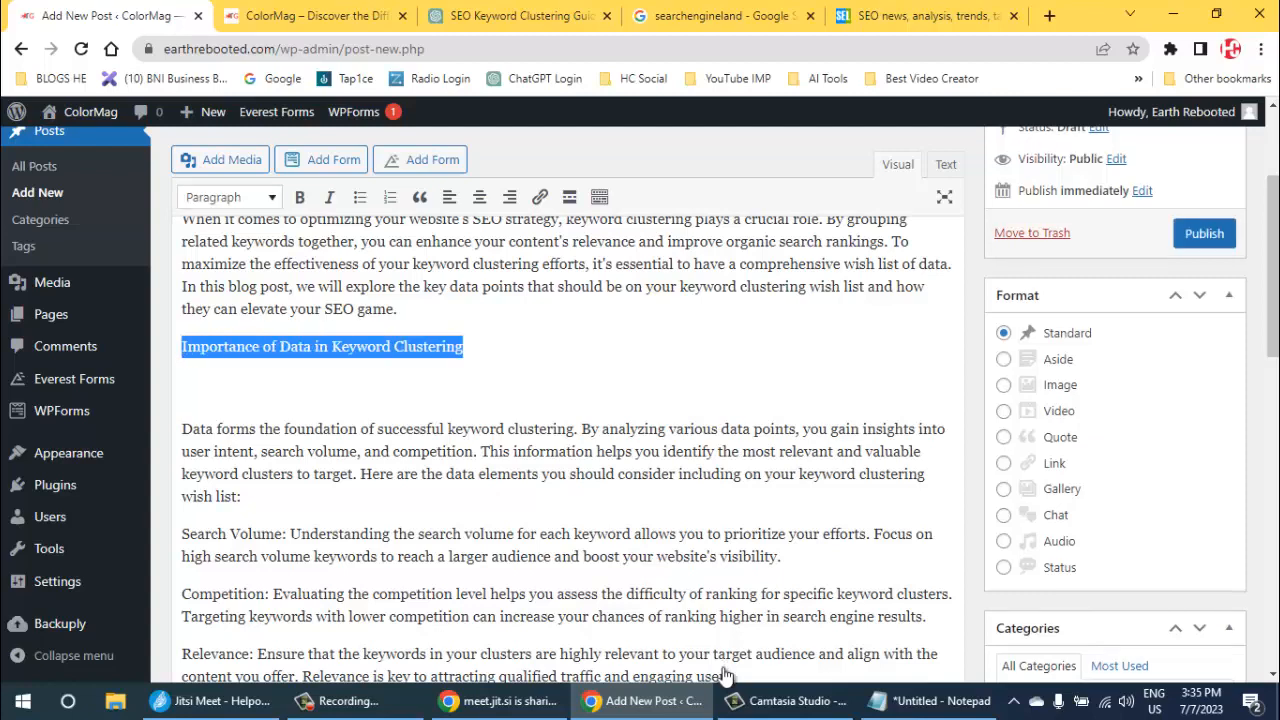
key(Down)
key(Down)
key(Down)
key(Down)
key(Return)
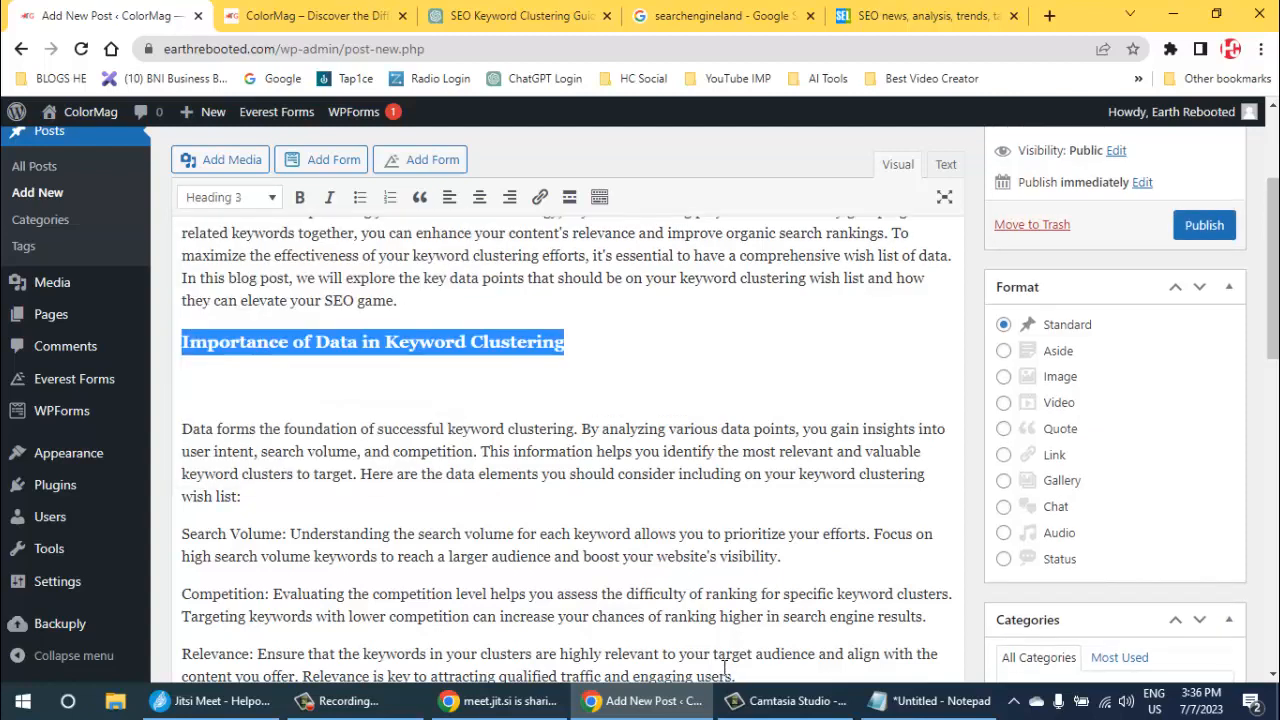
key(Down)
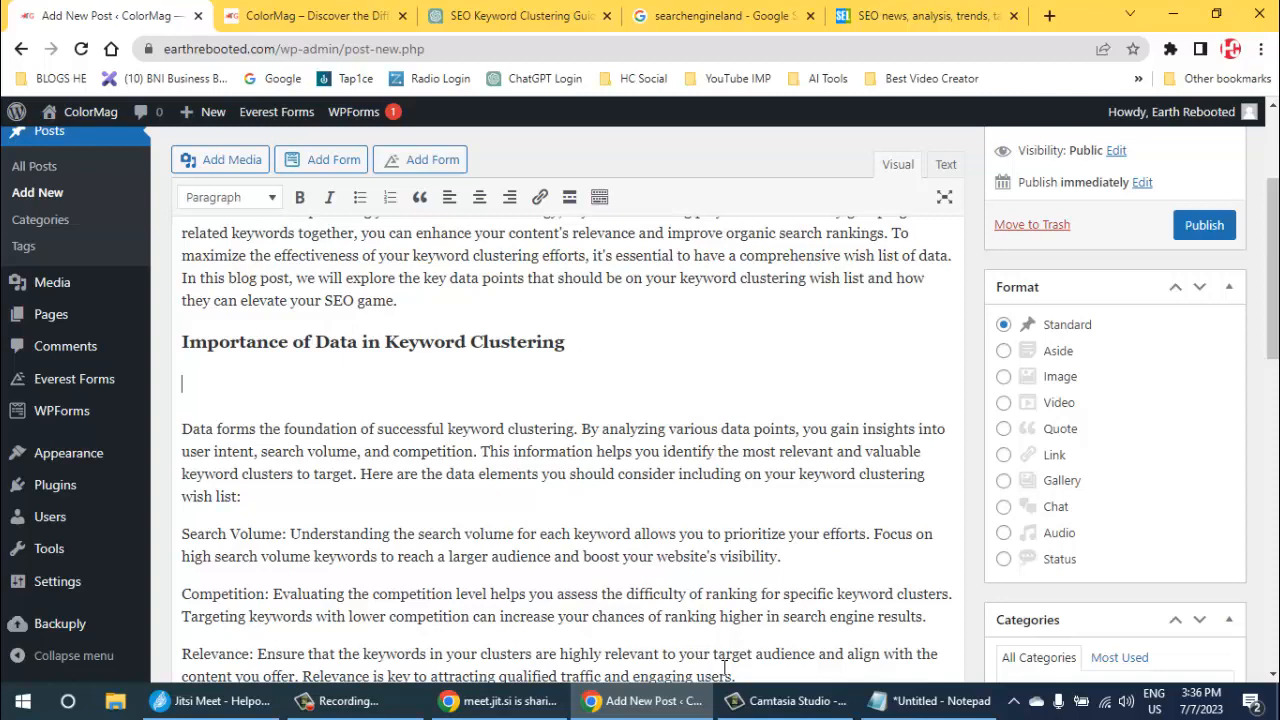
key(Delete)
- Put "FAQs About Keyword Clustering Wish Lists" in its own paragraph and format it as Heading 3
scroll(724, 668, down, 2)
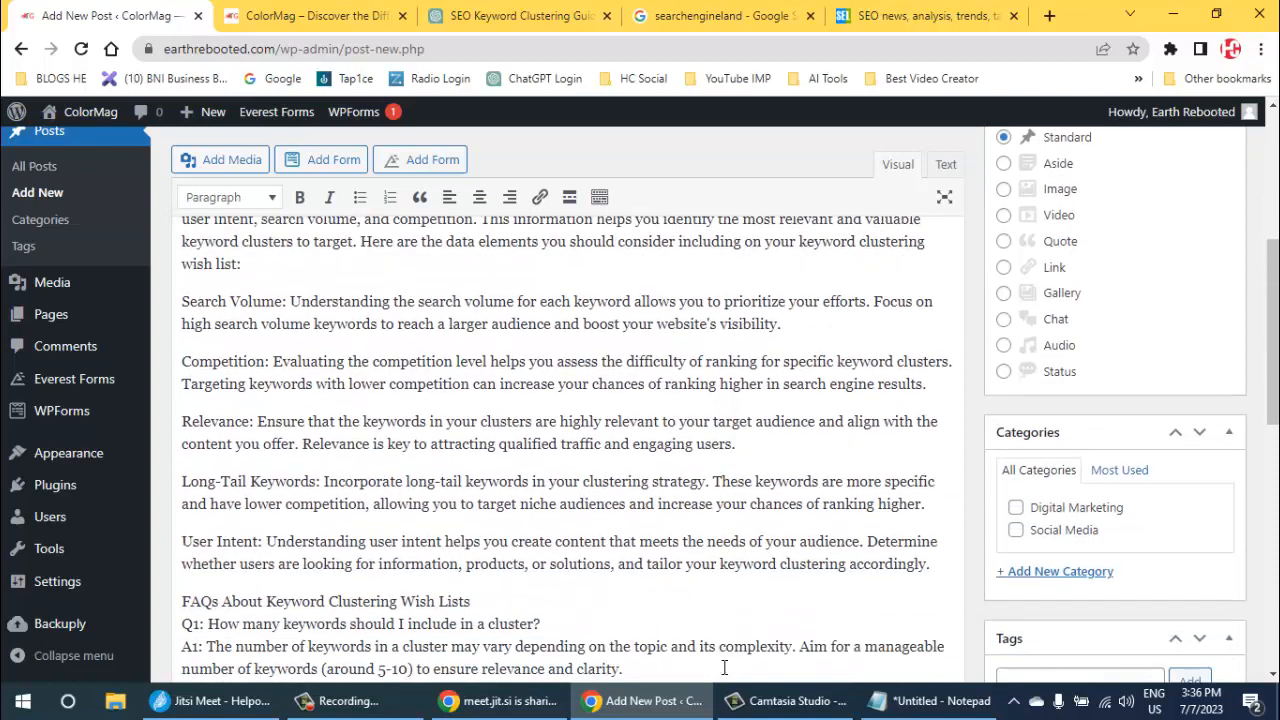
scroll(724, 668, down, 4)
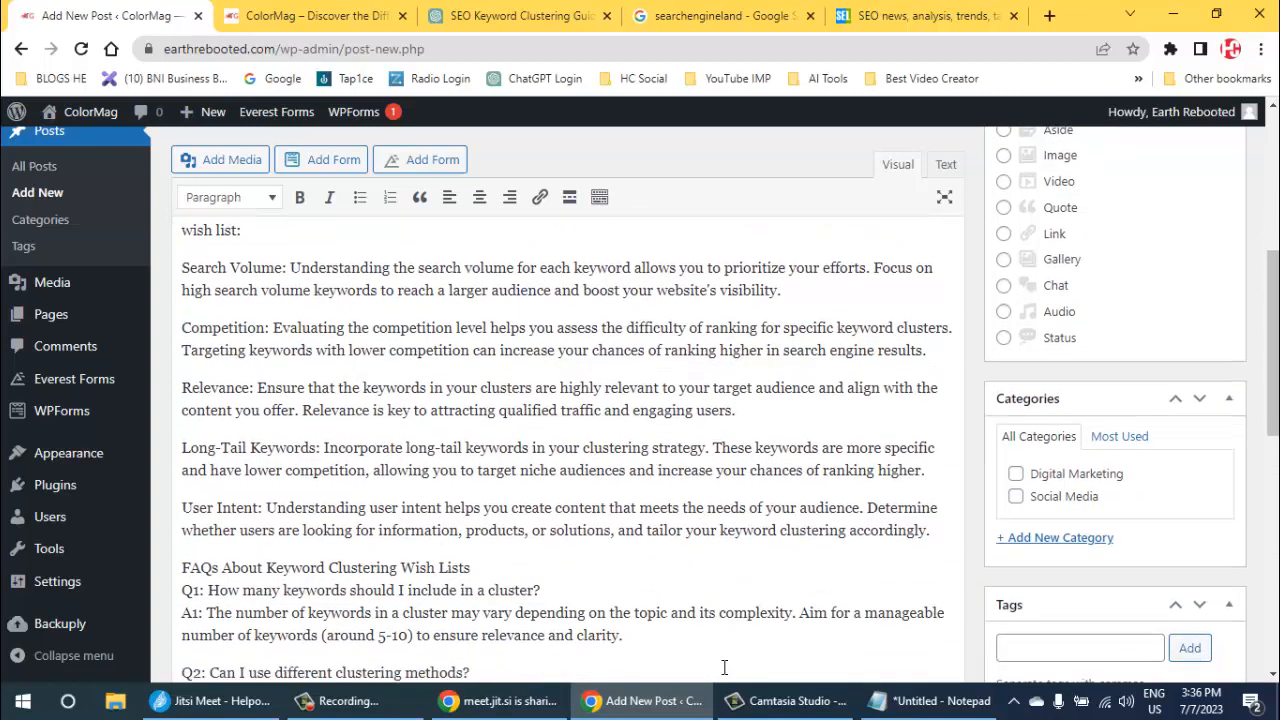
scroll(724, 668, up, 1)
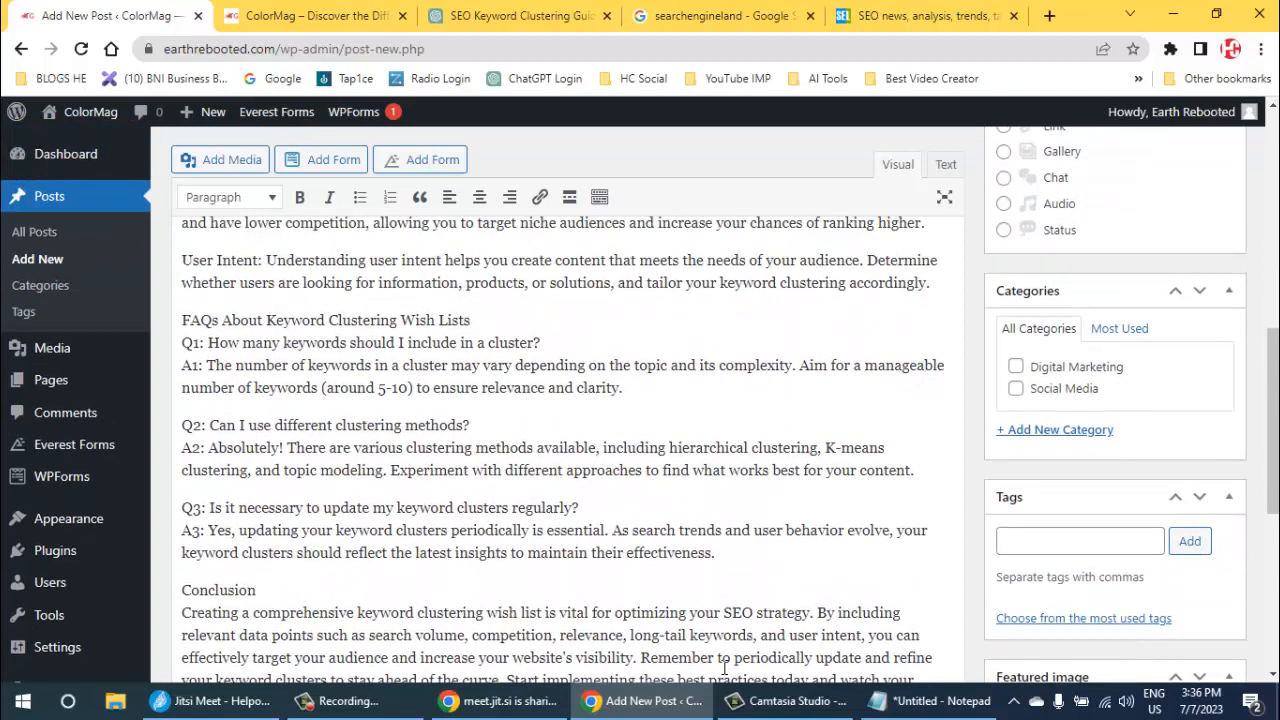
key(Return)
key(shift+Left)
key(shift+Left)
key(shift+Left)
key(shift+Left)
key(shift+Left)
key(shift+Left)
key(shift+Left)
key(shift+Left)
key(shift+Left)
key(shift+Left)
key(shift+Left)
key(shift+Left)
key(shift+Left)
key(shift+Left)
key(shift+Left)
key(shift+Left)
key(shift+Left)
key(shift+Left)
key(shift+Left)
key(shift+Left)
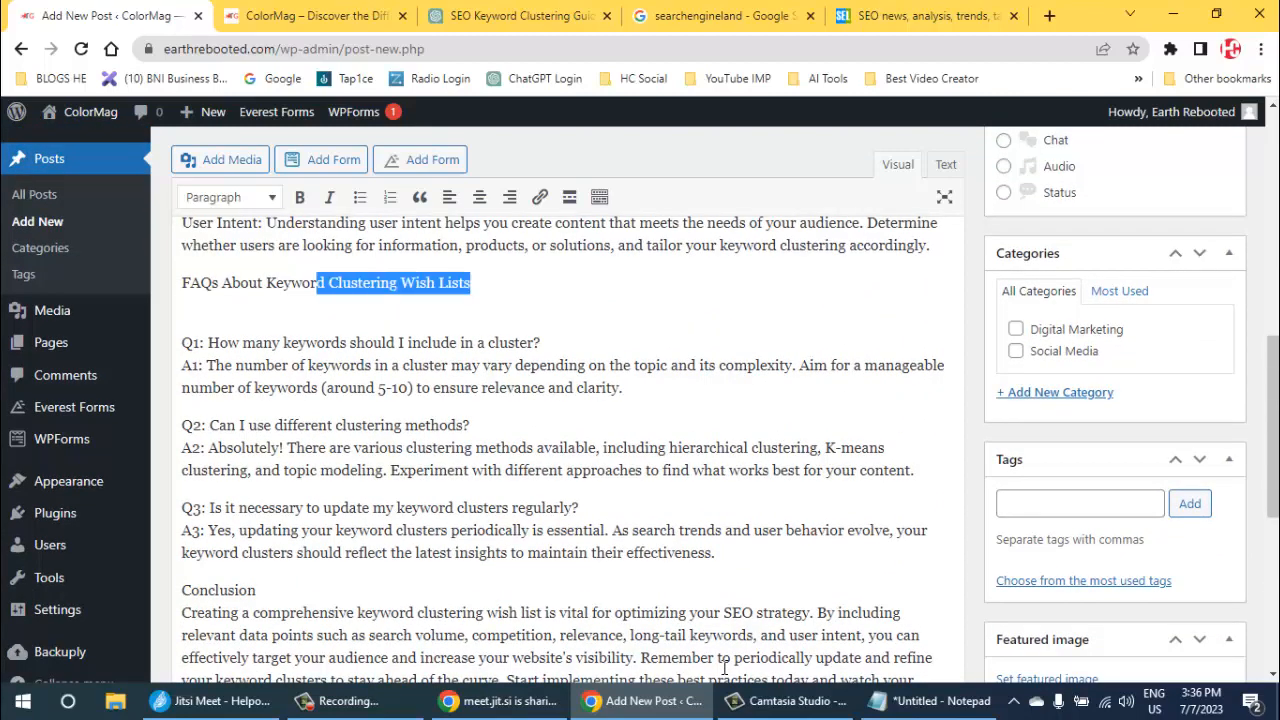
key(alt+F10)
key(Return)
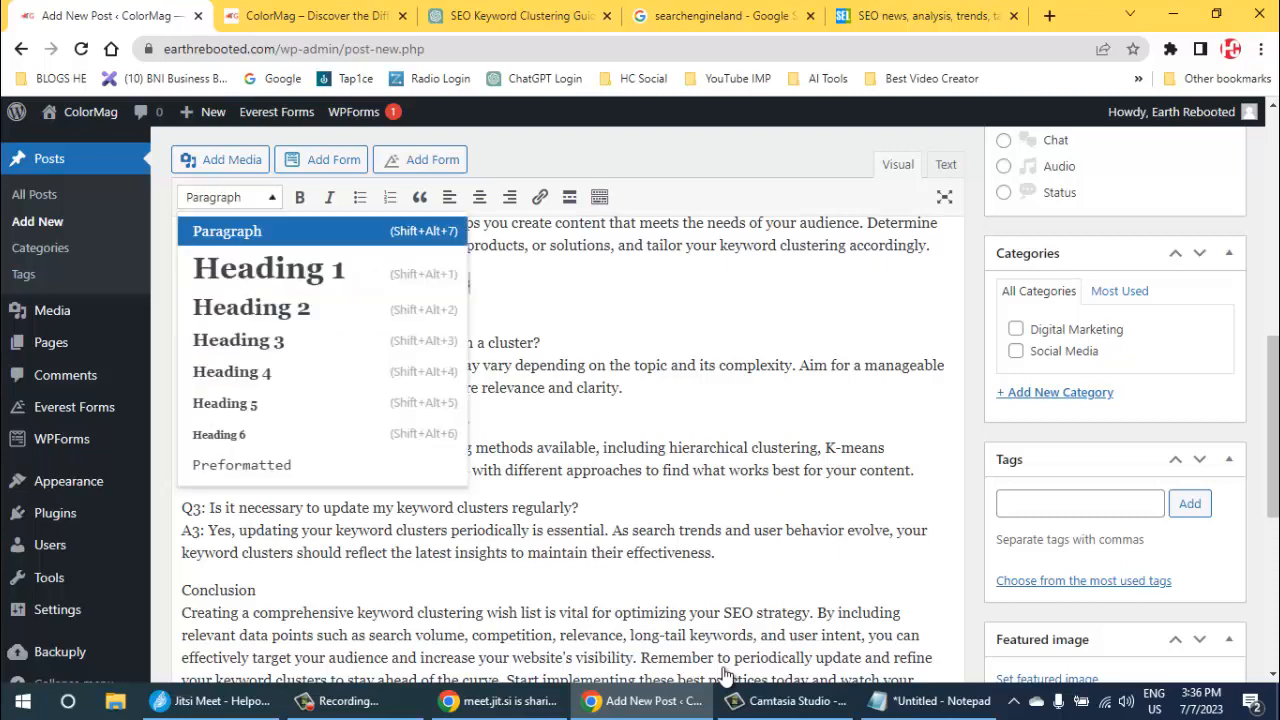
key(Down)
key(Down)
key(Down)
key(Return)
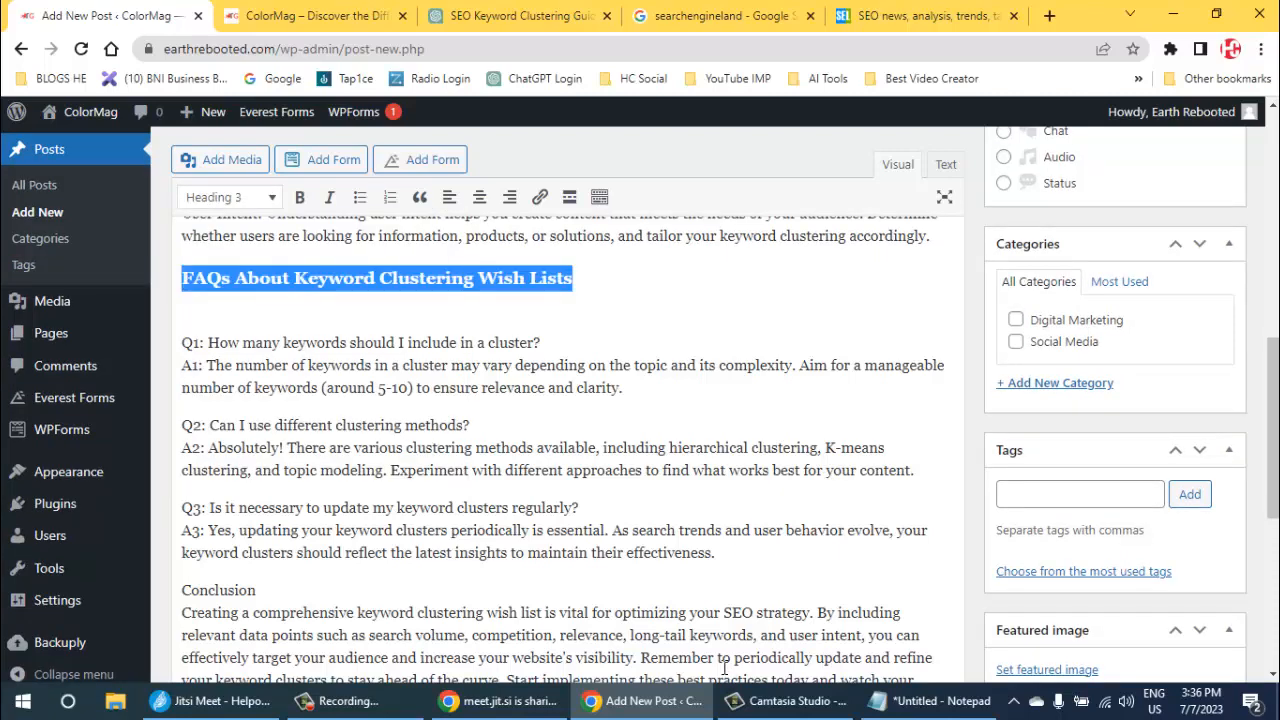
click(724, 668)
- Put "Conclusion" in its own paragraph, format it as Heading 3 and remove the blank line beneath it
scroll(724, 668, down, 4)
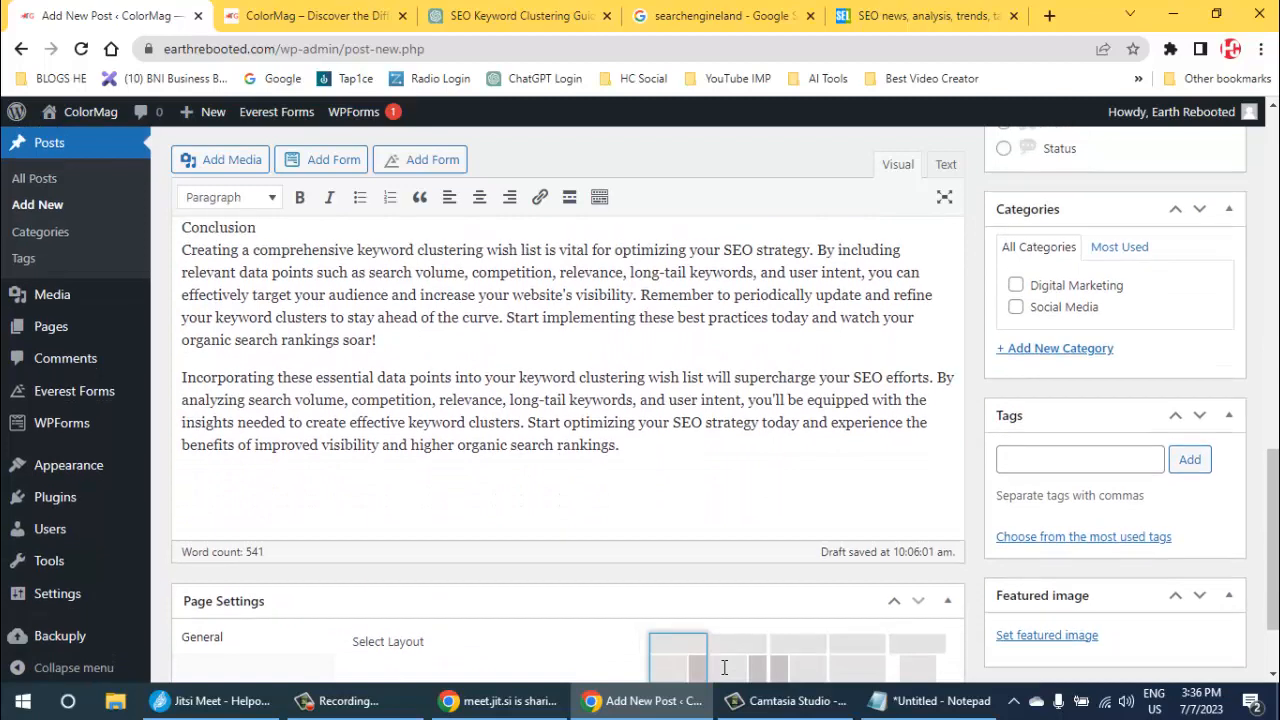
scroll(724, 668, up, 1)
key(Return)
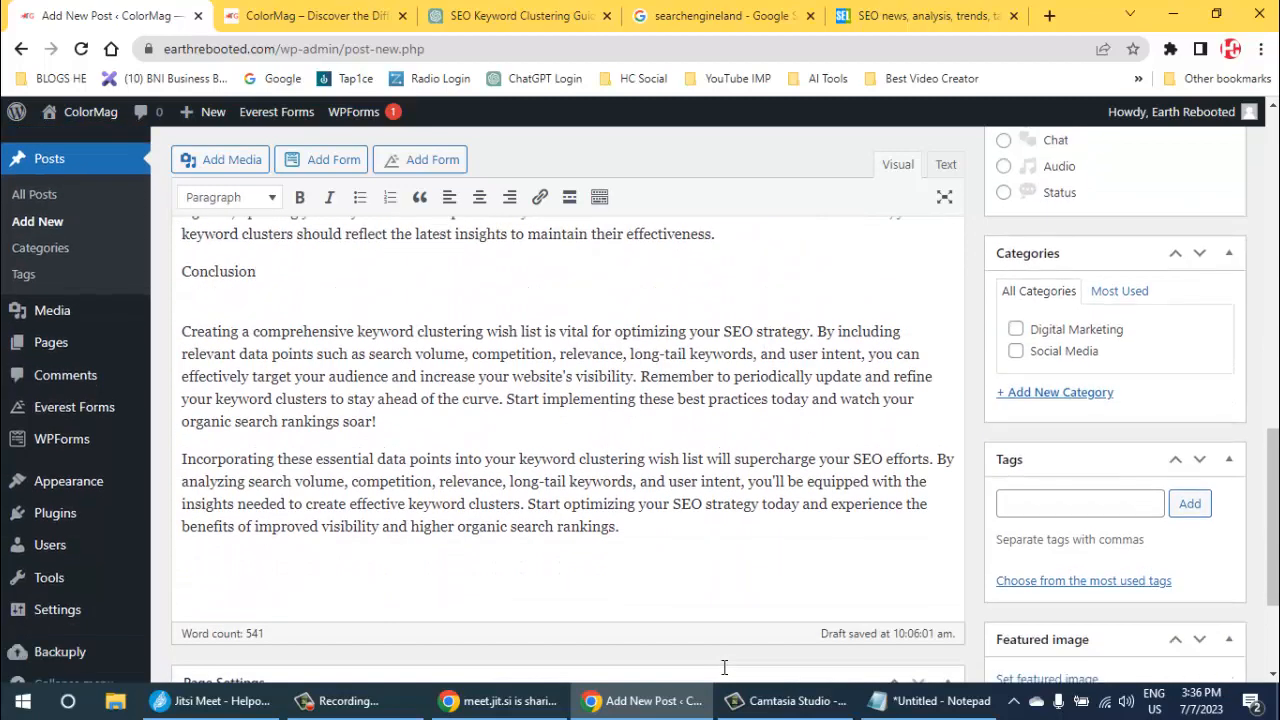
drag(257, 272, 180, 272)
click(230, 197)
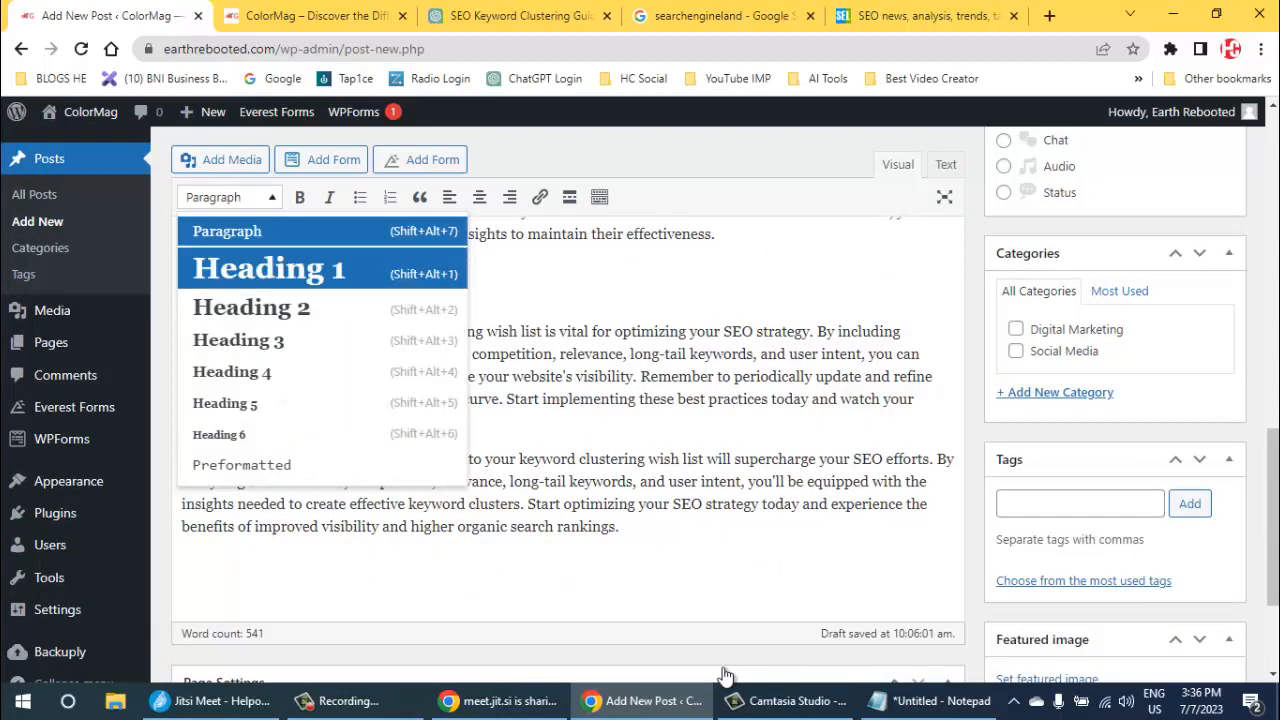
click(238, 341)
click(183, 317)
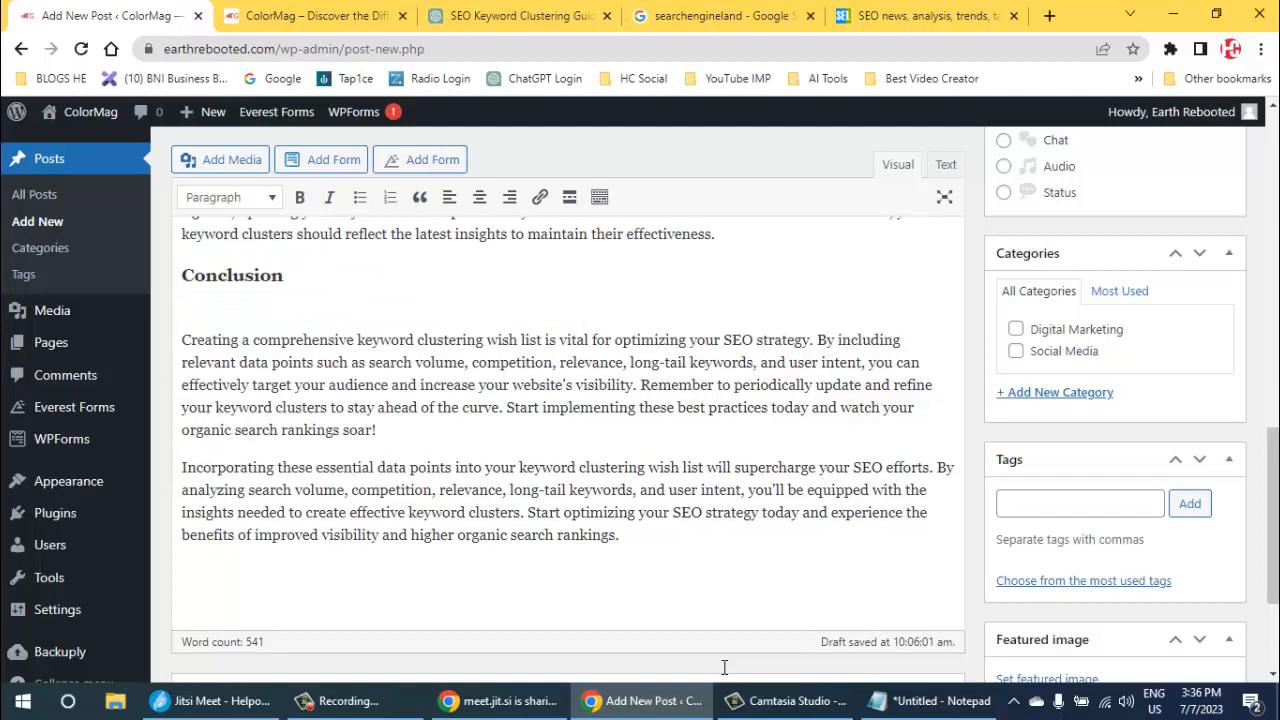
key(Delete)
- Review the formatted post from its title through the headings, FAQs and conclusion
scroll(724, 667, up, 15)
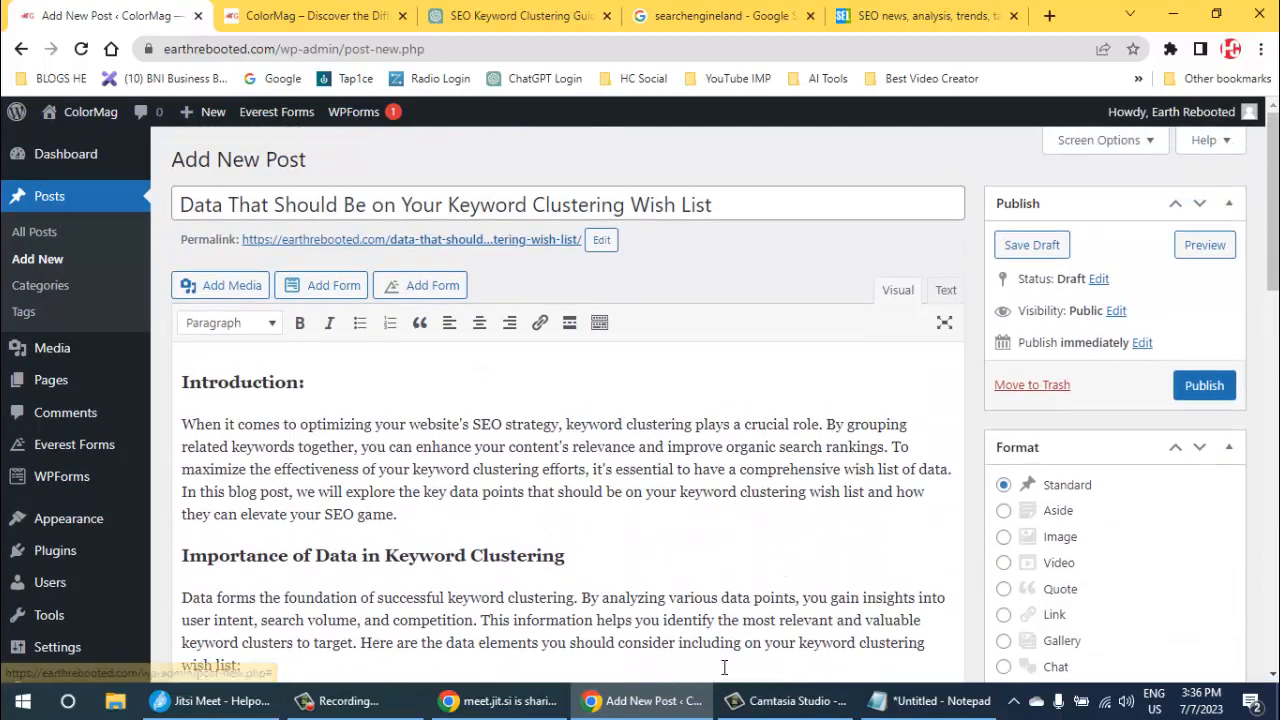
scroll(724, 672, down, 3)
scroll(724, 667, down, 10)
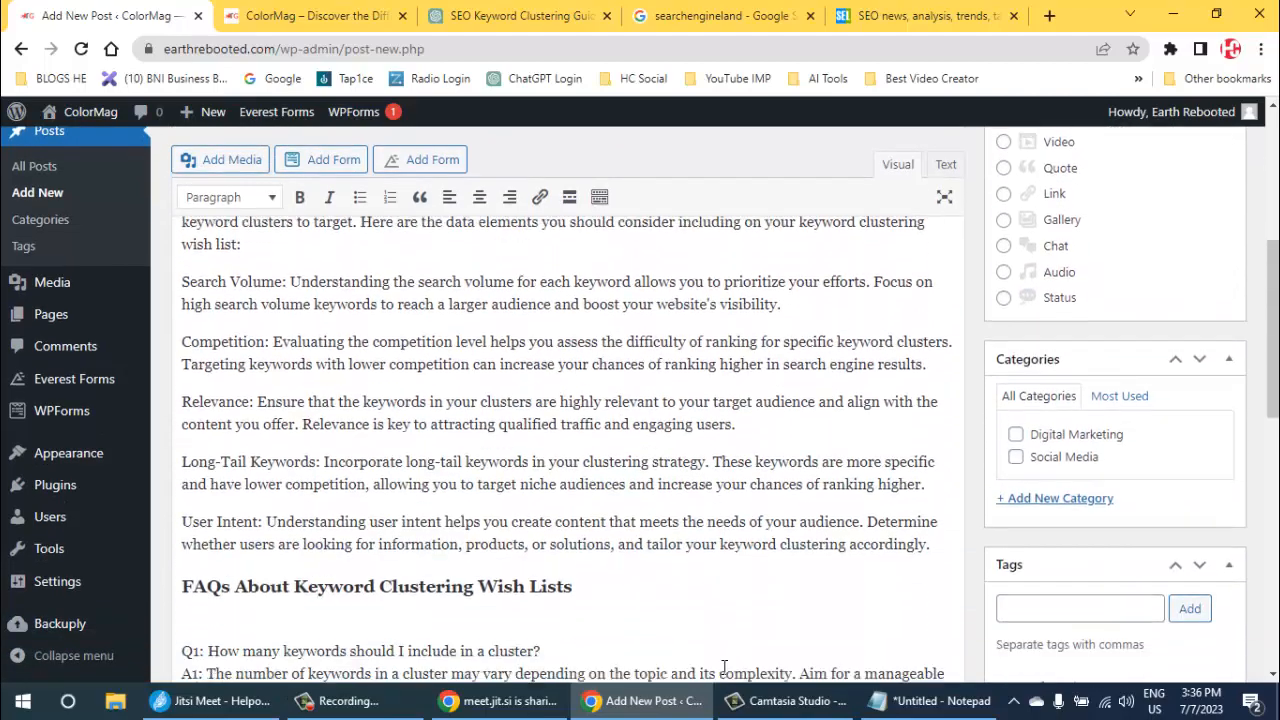
scroll(724, 667, down, 2)
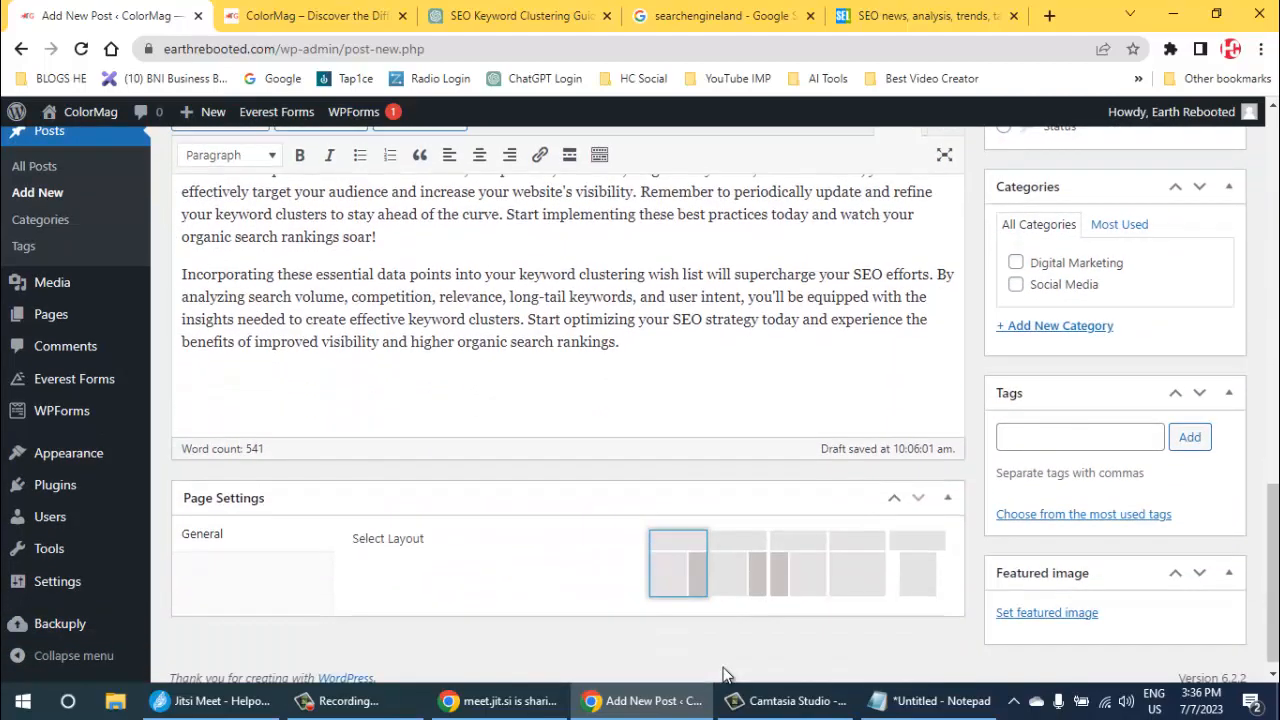
scroll(724, 670, up, 8)
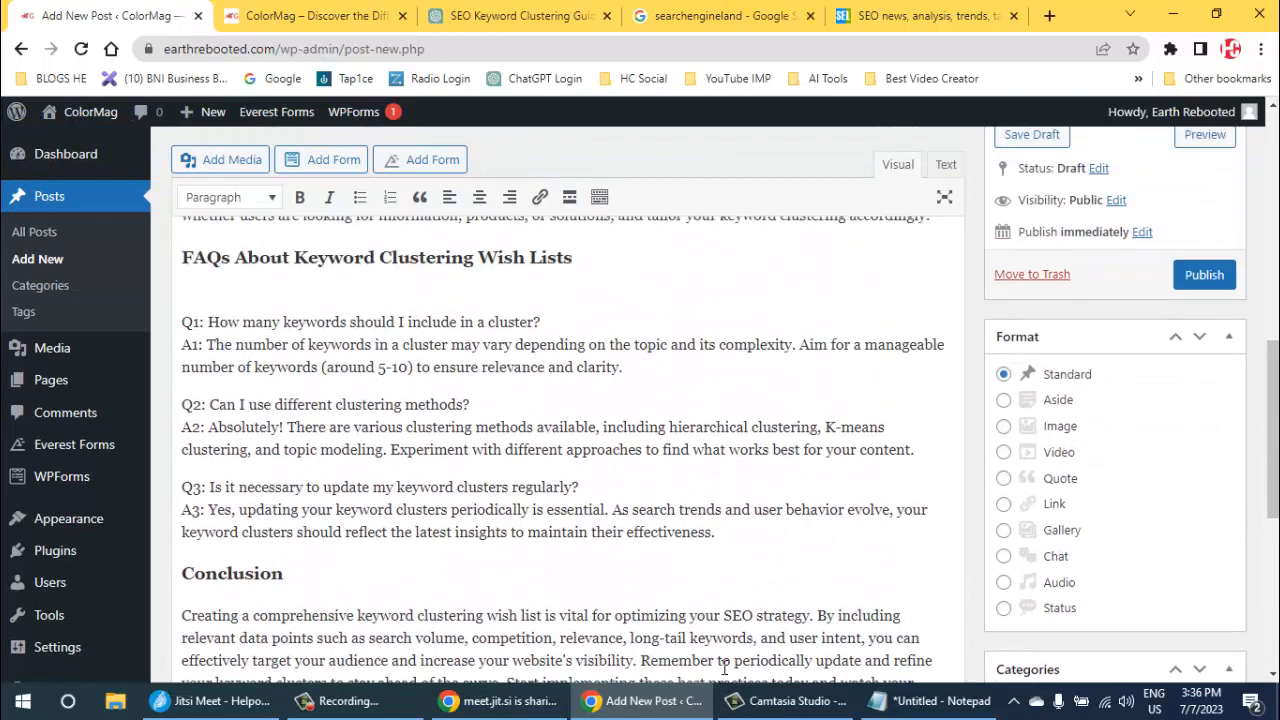
scroll(724, 667, up, 10)
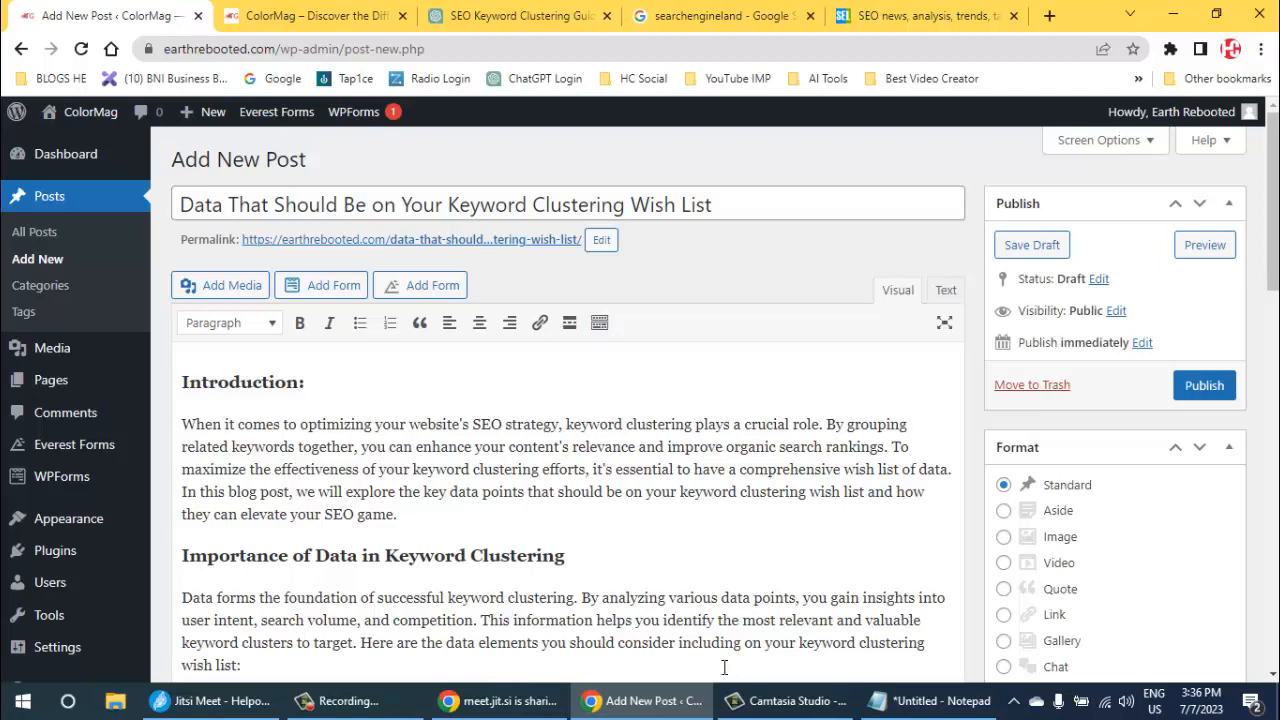
- Create a new category named "Search Engine Optimization" for the keyword clustering post
scroll(724, 667, down, 5)
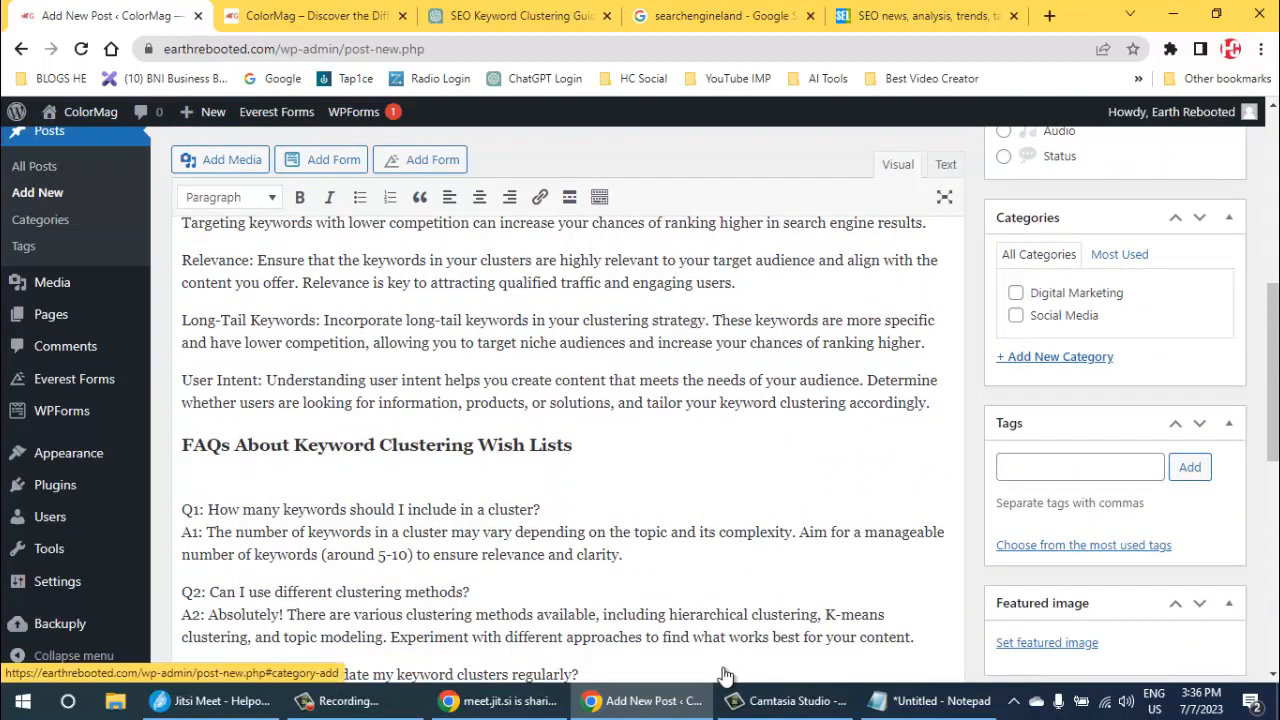
click(1054, 356)
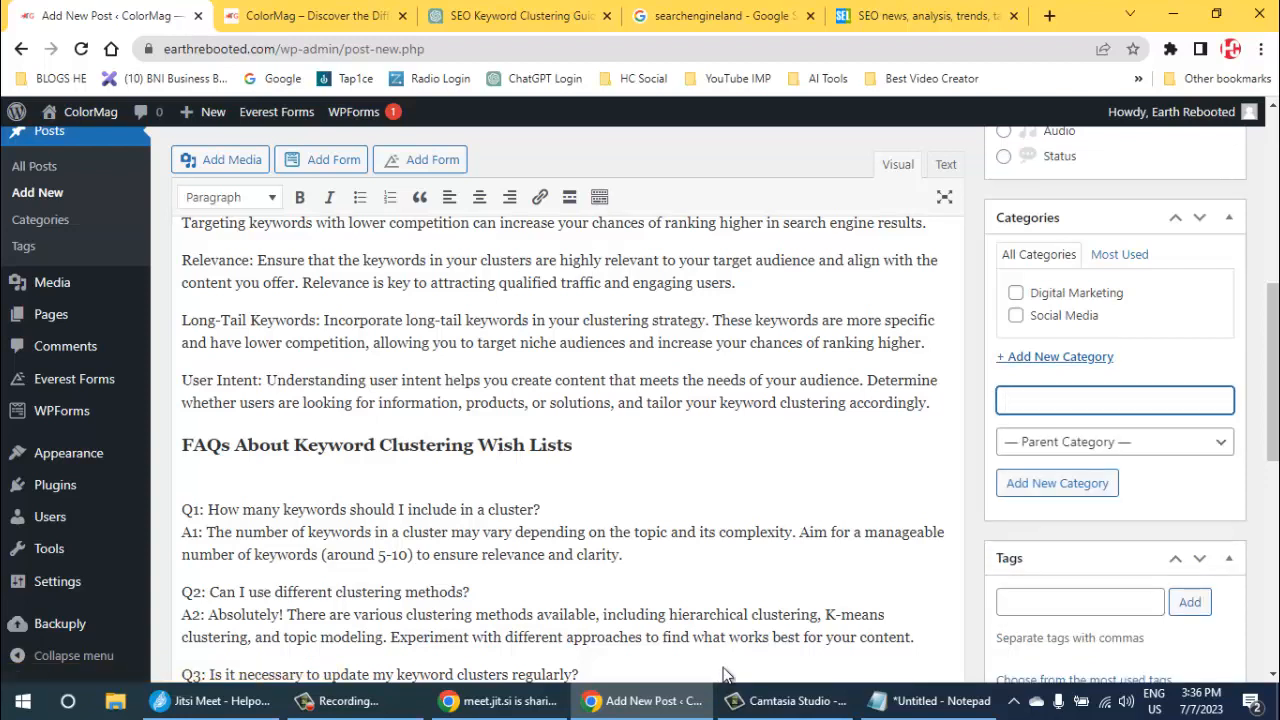
text(Search Engine Opti)
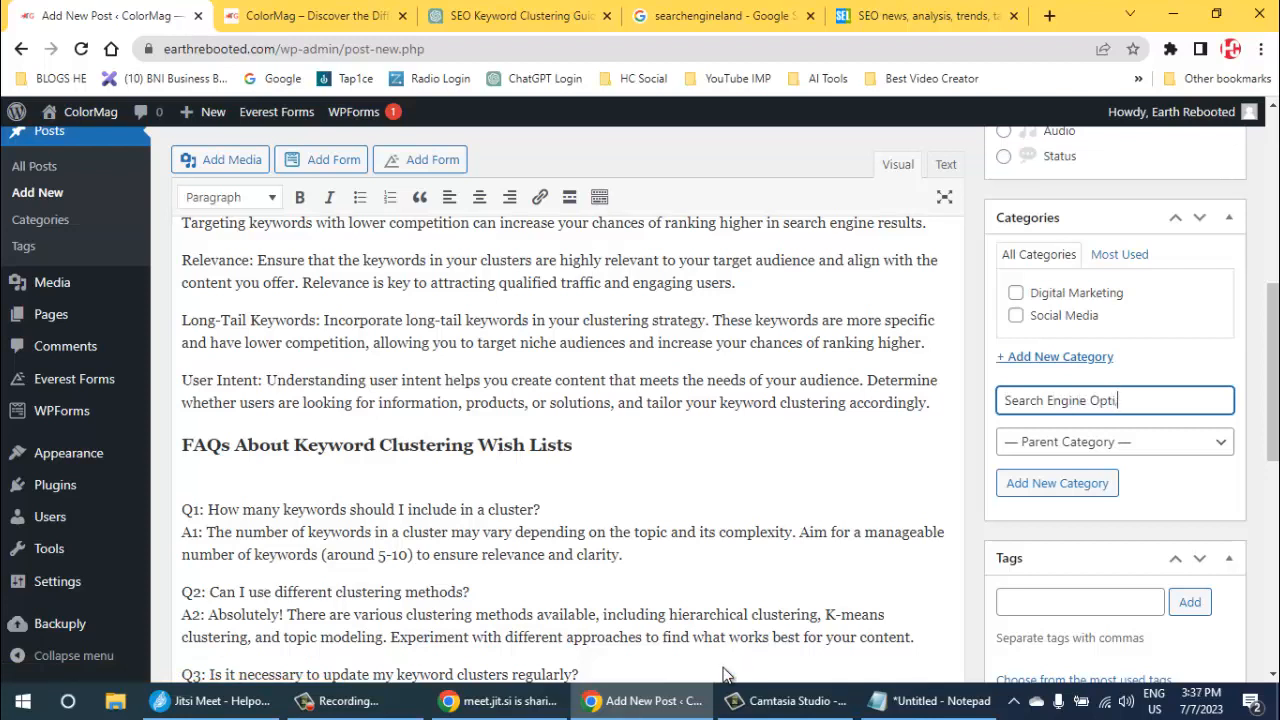
text(mization)
key(Return)
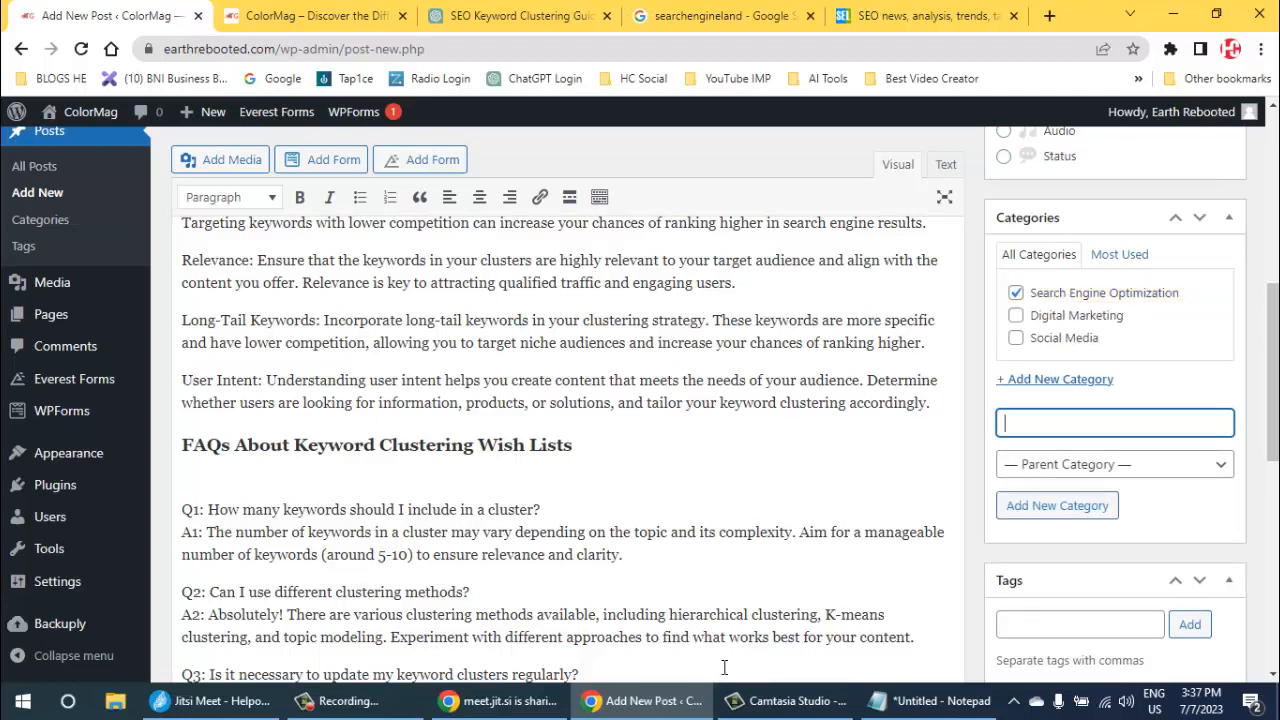
- Copy the full body text of the keyword clustering post
scroll(724, 667, down, 2)
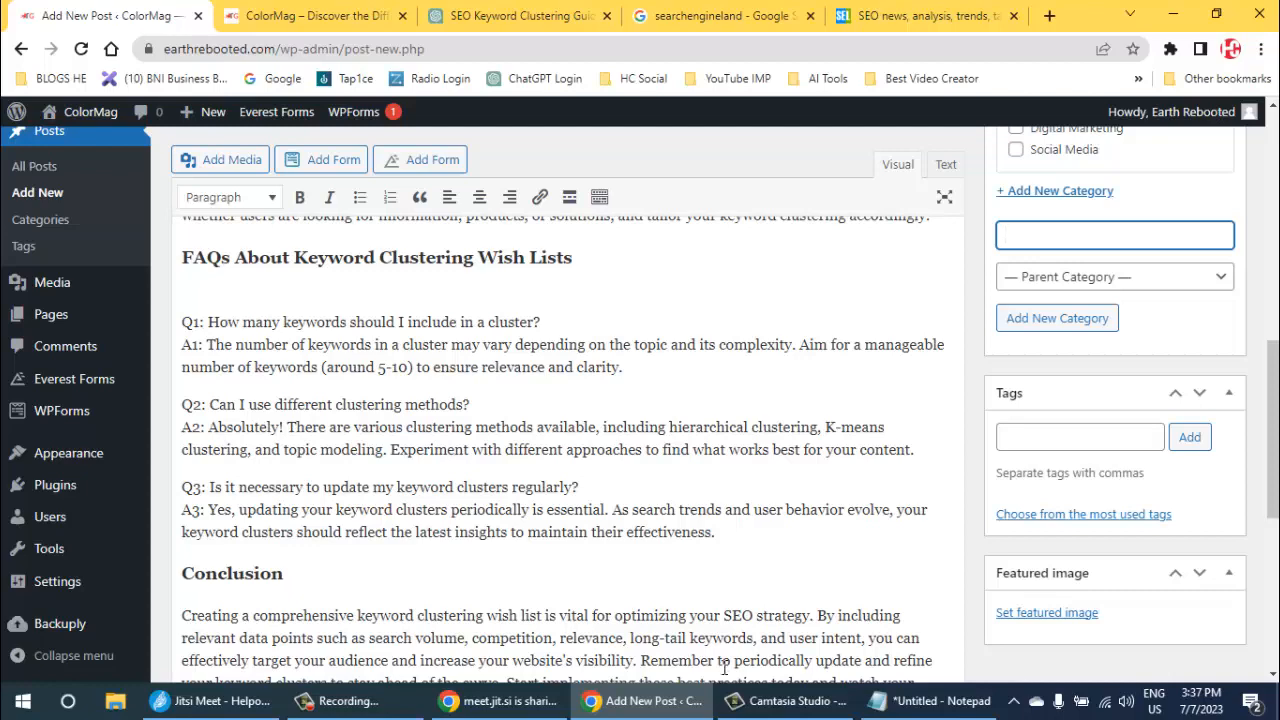
scroll(724, 667, up, 10)
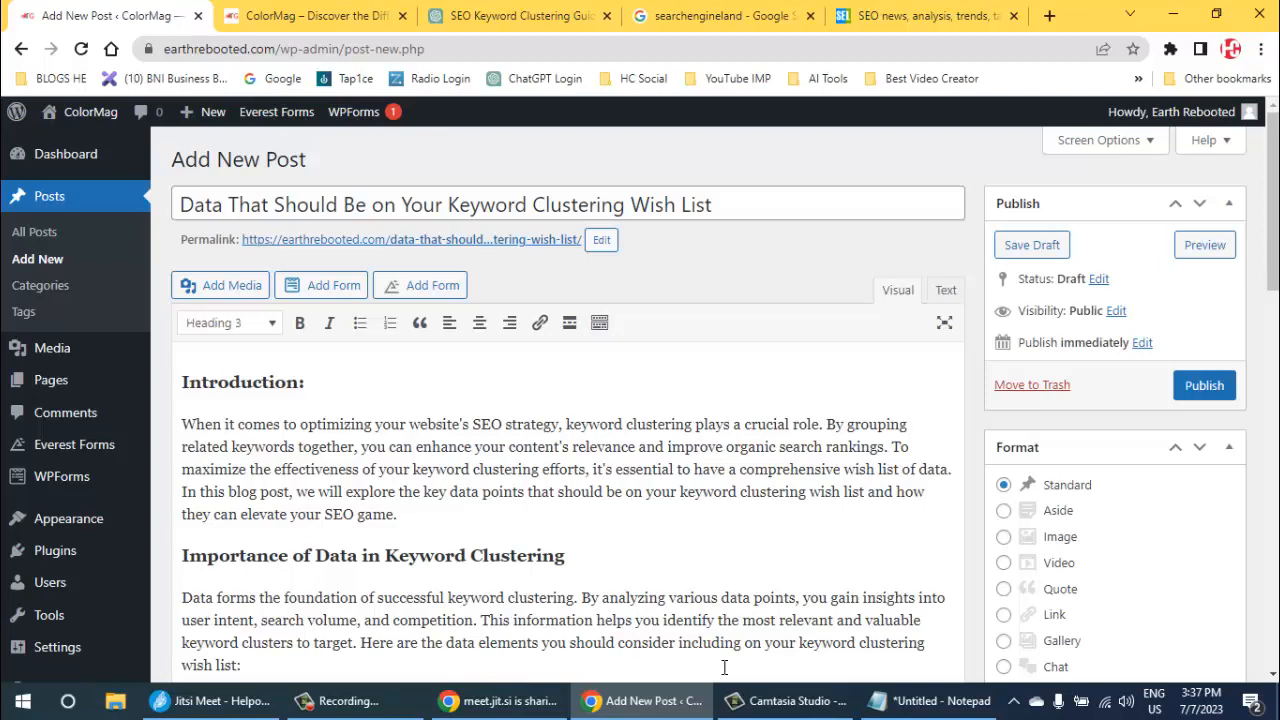
key(ctrl+a)
key(Left)
- Close the Search Engine Land page, search Google for "word frequency counter" and open the WriteWords Word Frequency Counter
click(677, 15)
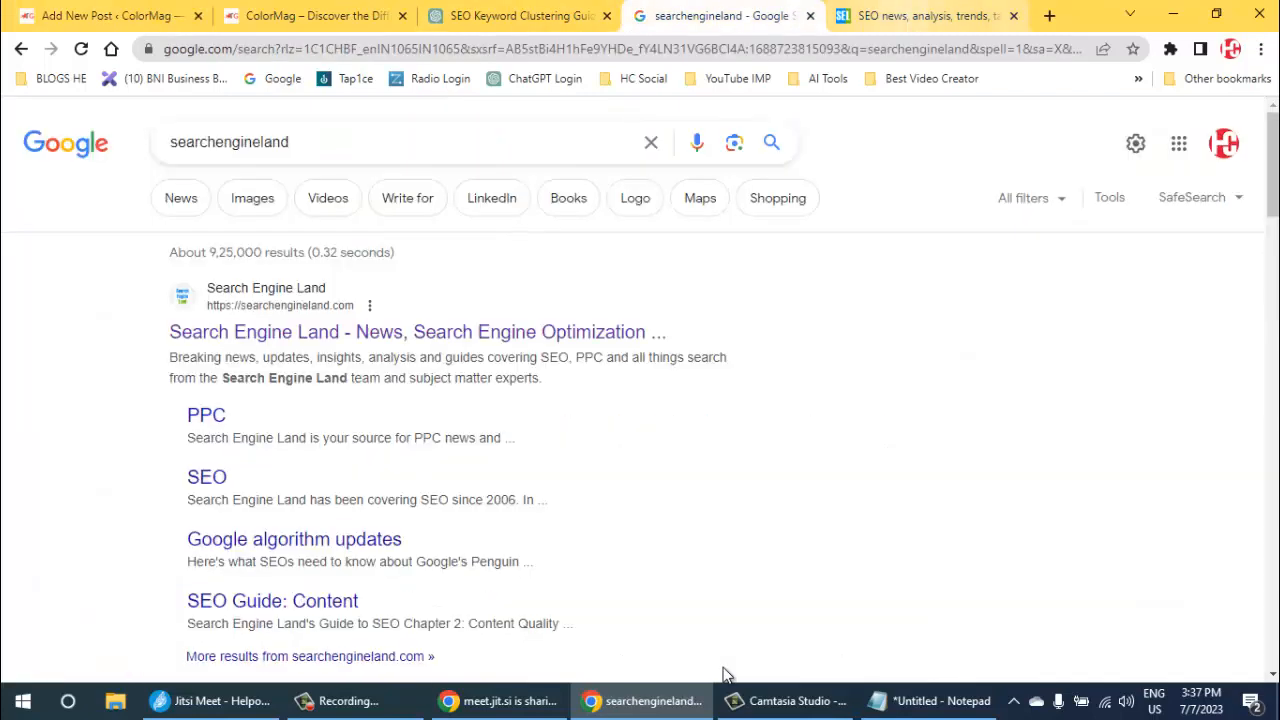
click(1013, 16)
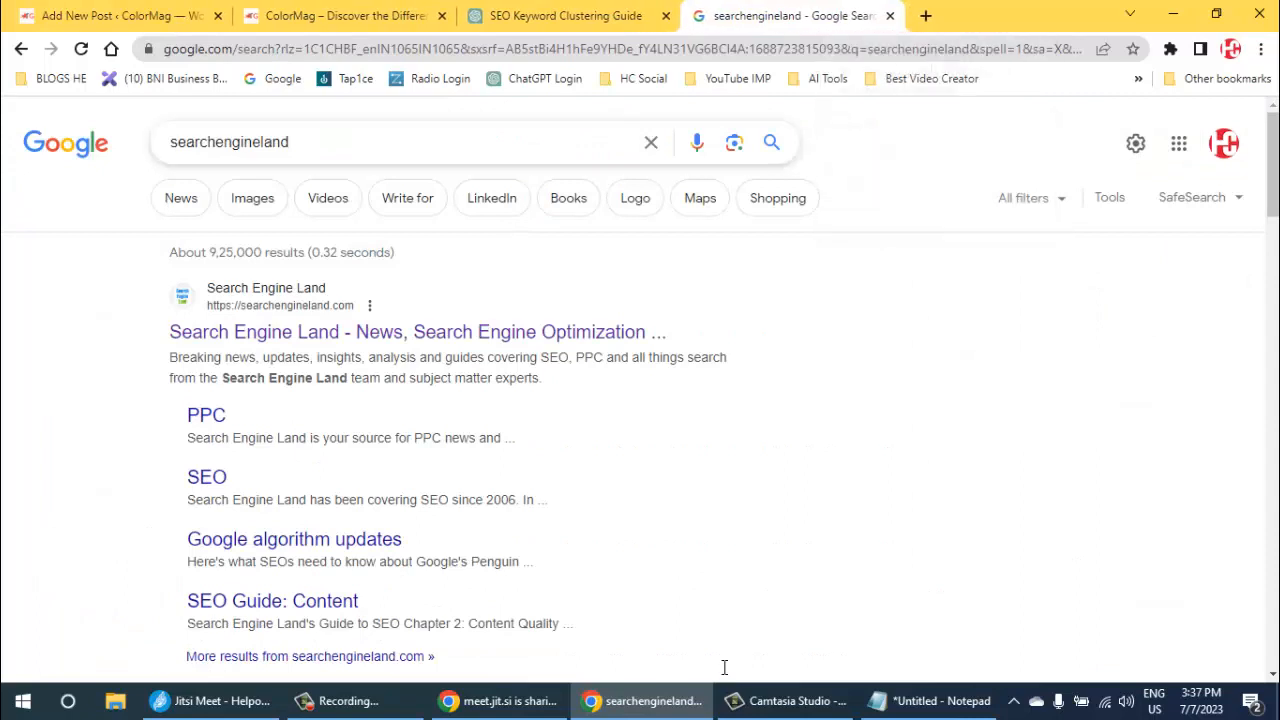
key(slash)
text(word)
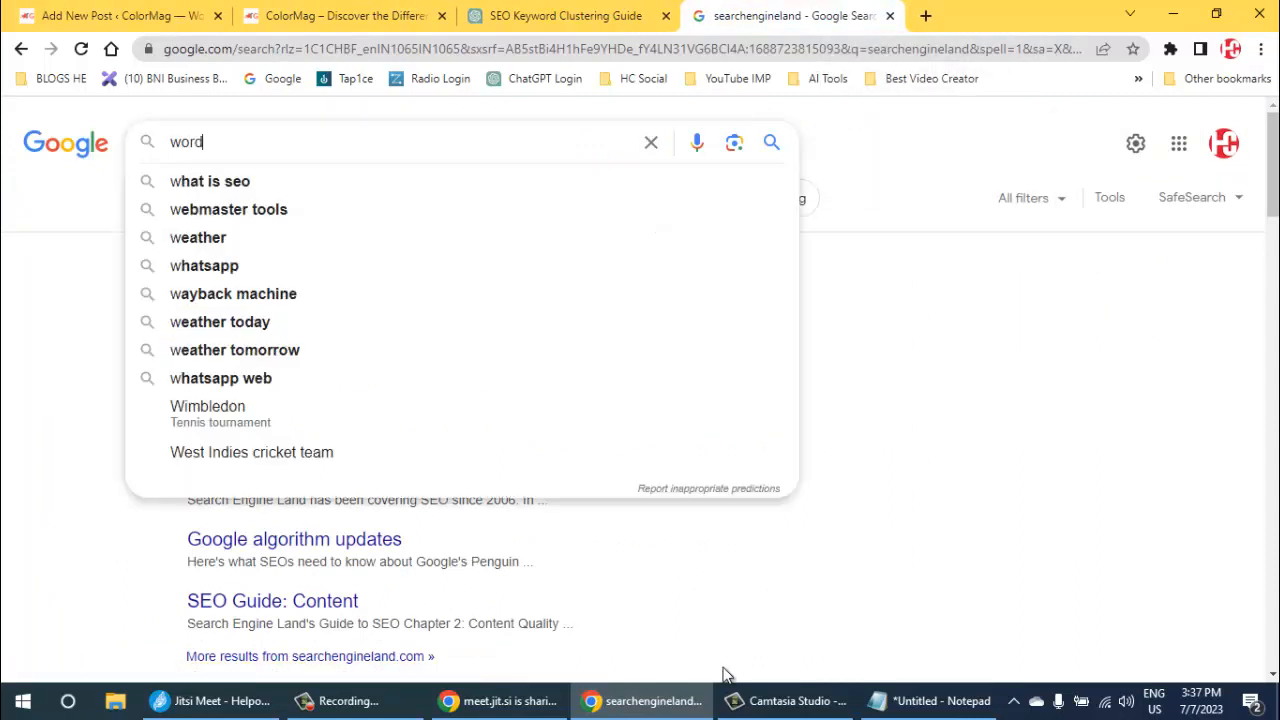
text( freque)
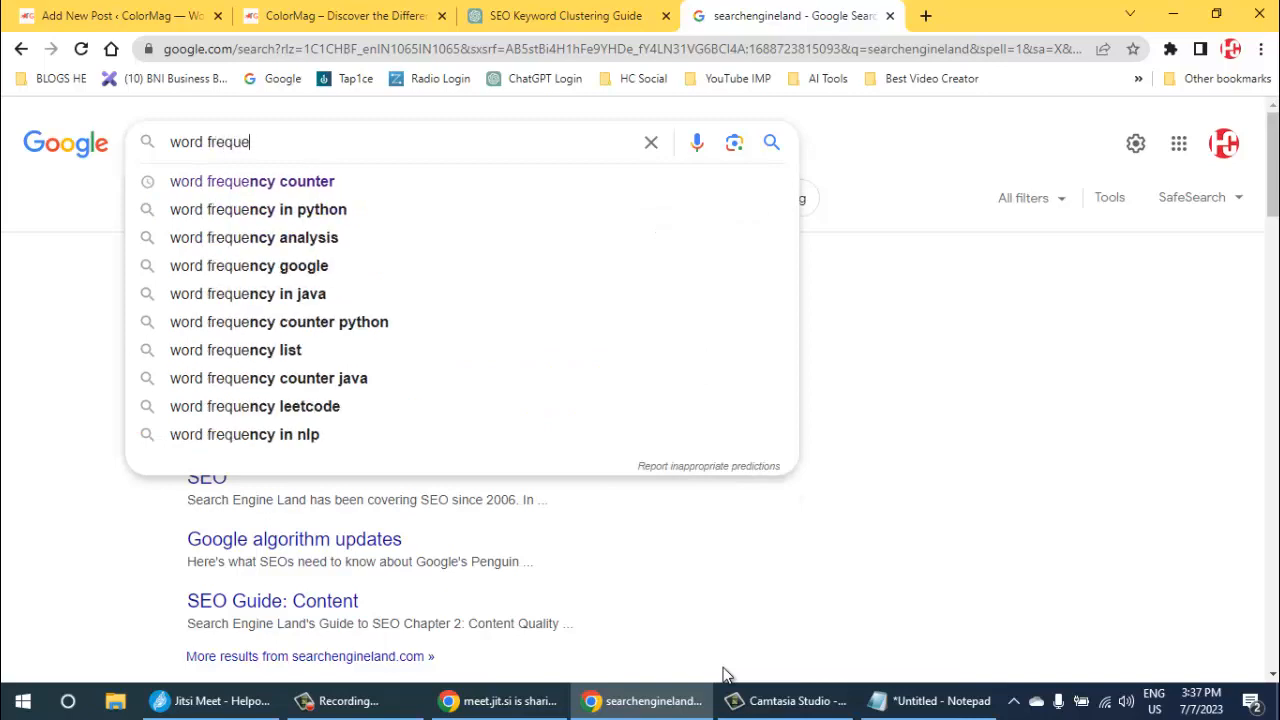
key(Down)
key(Return)
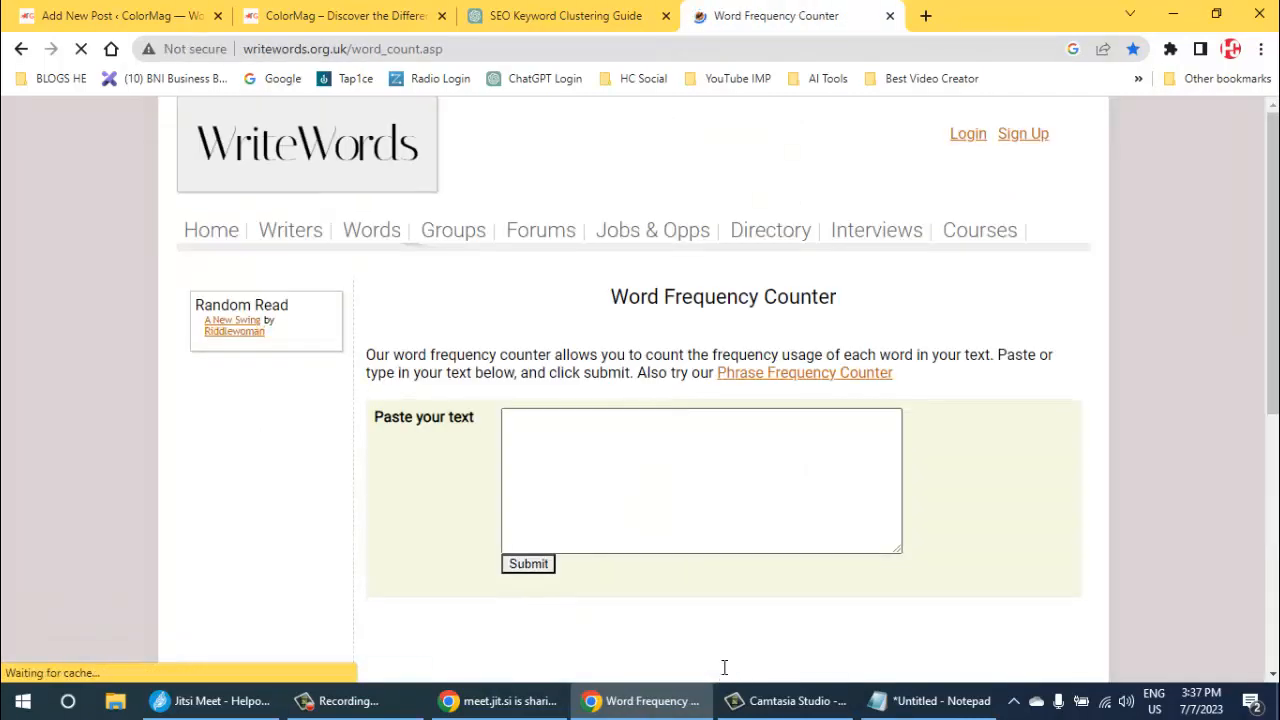
- Submit the copied post text to the Word Frequency Counter and copy the word "keyword" from the results
key(ctrl+v)
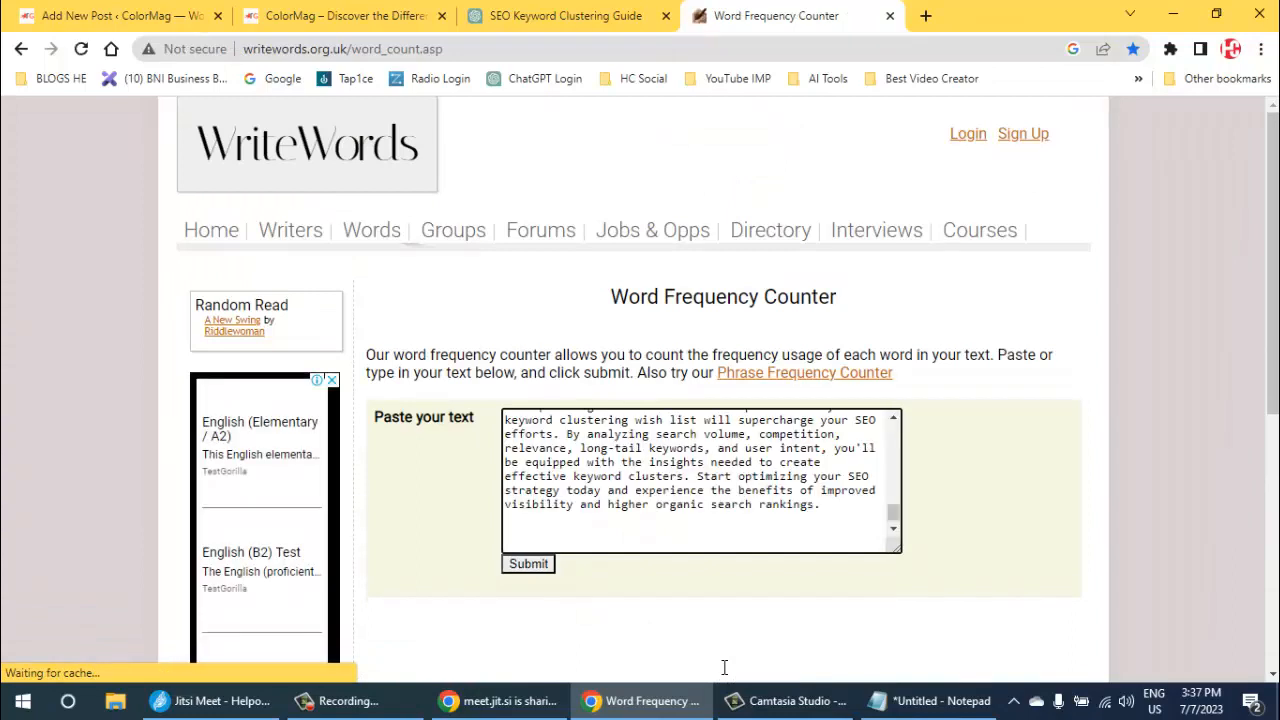
click(724, 668)
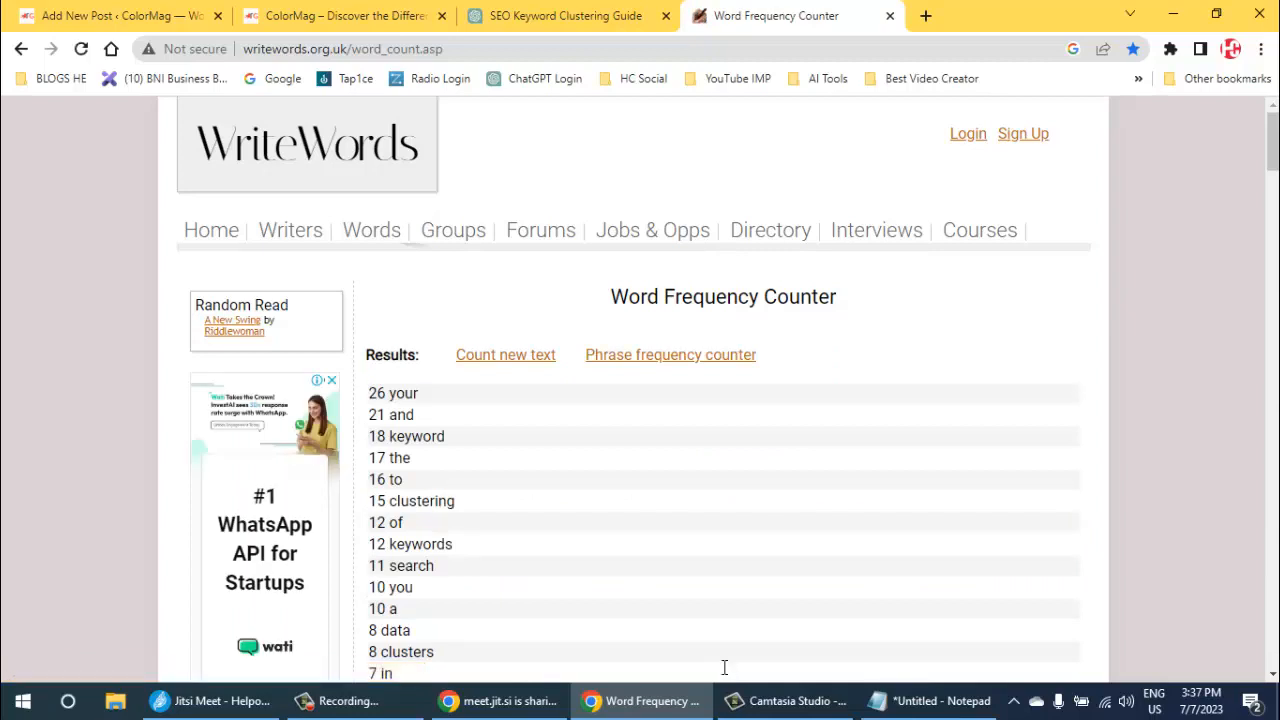
mouse_move(389, 393)
mouse_down()
mouse_move(413, 394)
mouse_move(414, 415)
mouse_move(446, 437)
mouse_move(389, 437)
mouse_up()
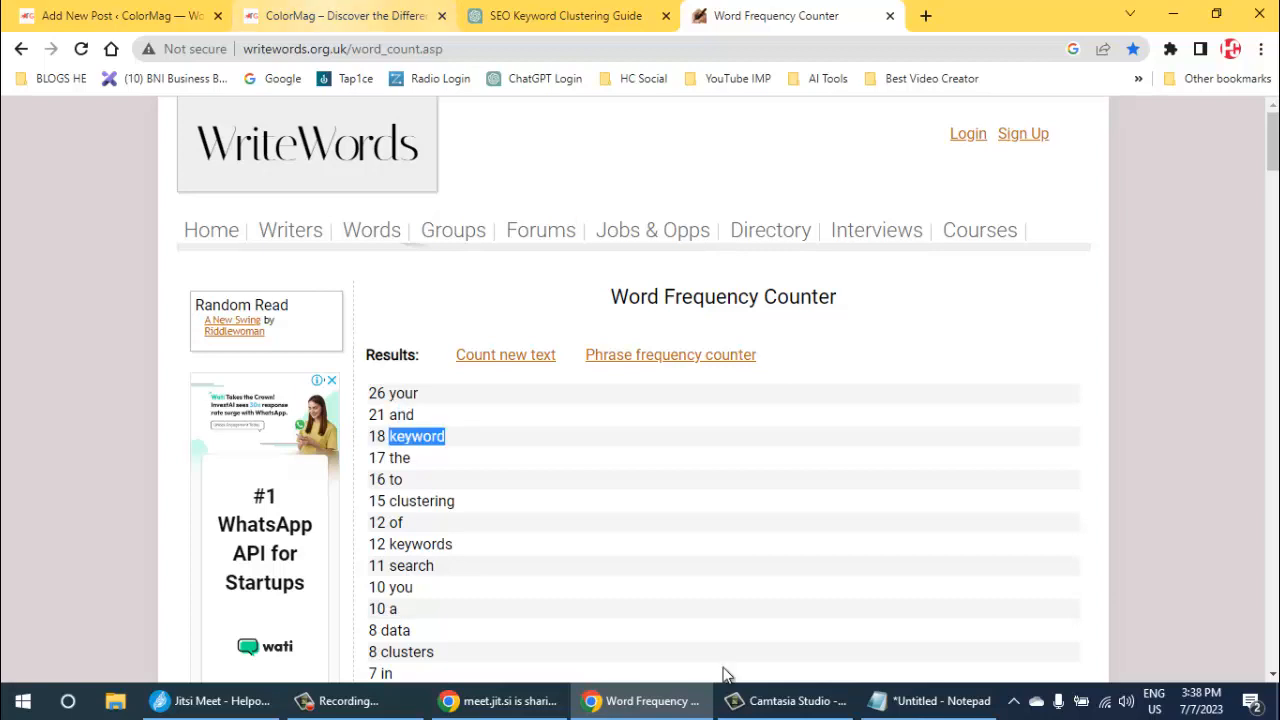
- Return to the WordPress post, close the ColorMag site page and add "keyword" as a post tag
click(122, 16)
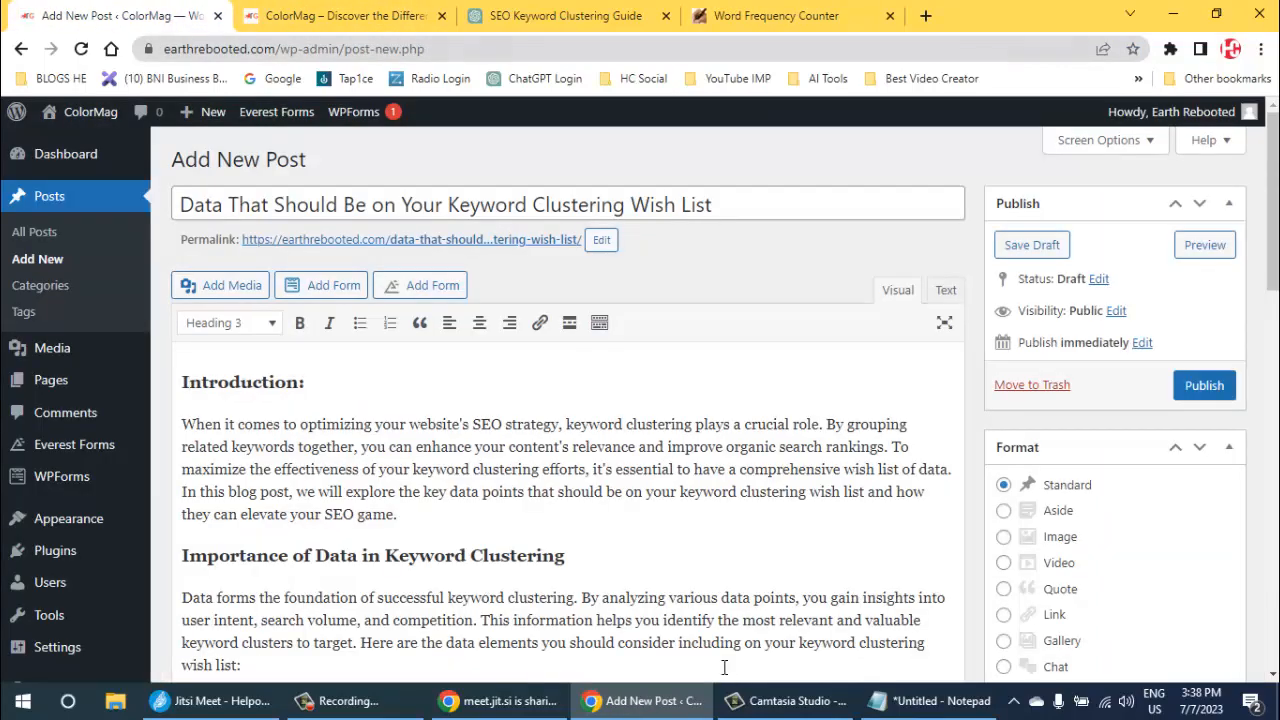
click(441, 16)
scroll(725, 675, down, 5)
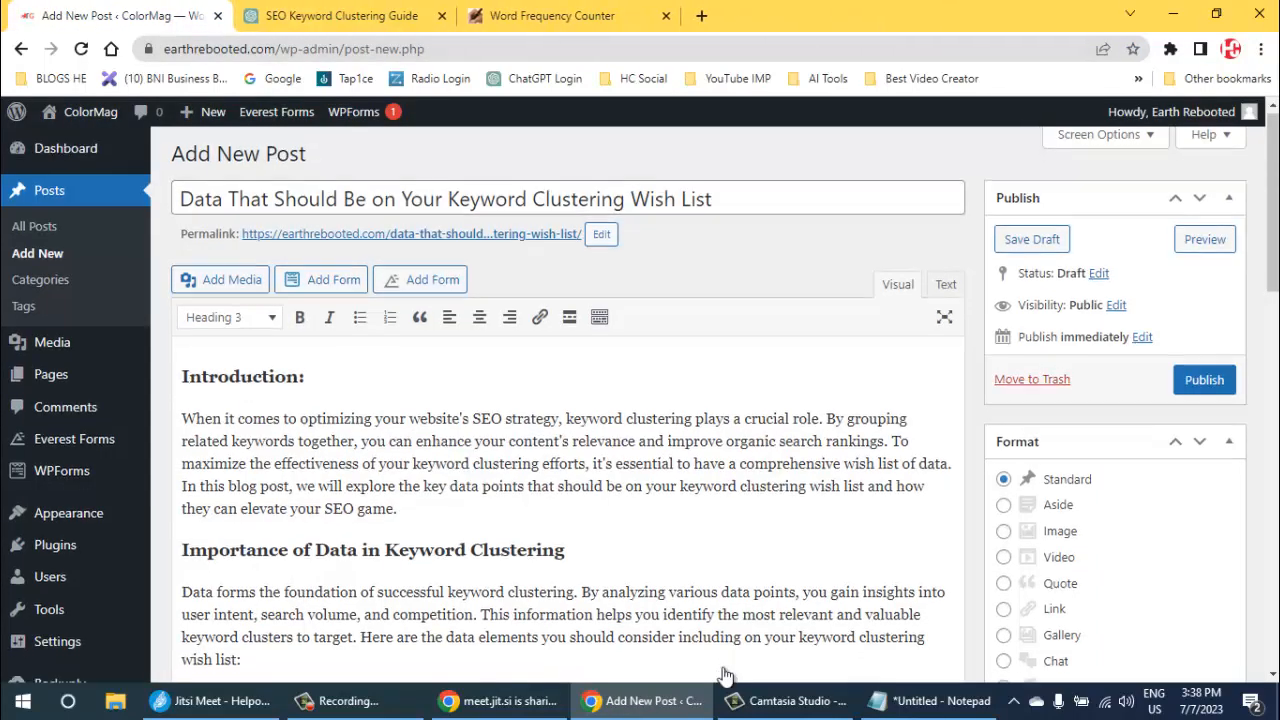
scroll(725, 675, down, 3)
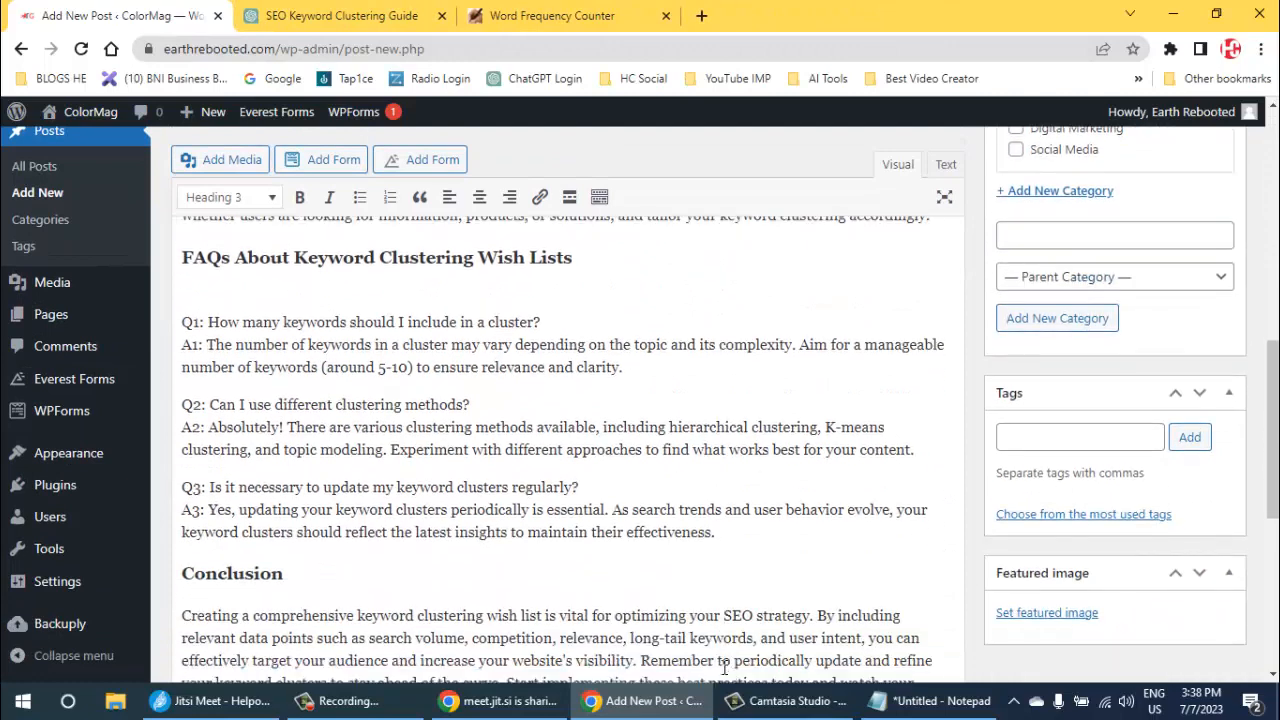
click(1080, 437)
text(keyword)
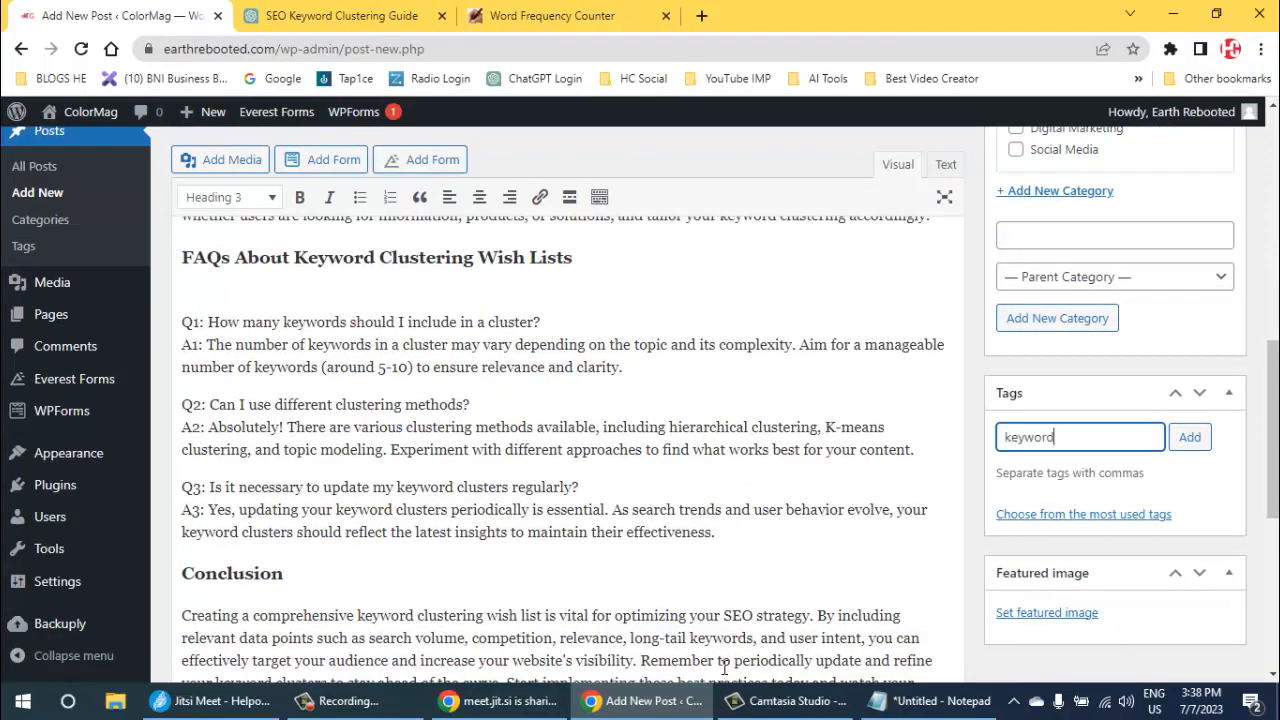
key(Return)
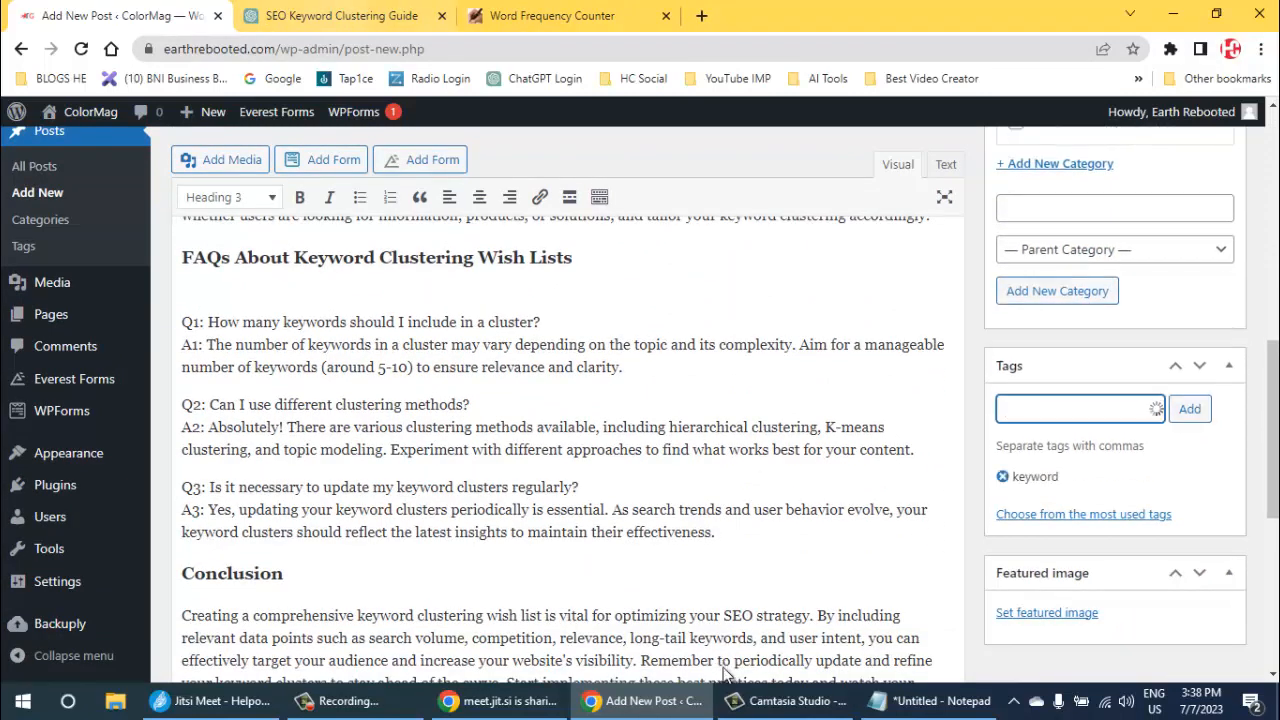
- Move the Word Frequency Counter page into its own maximized window and add its word "clustering" as a post tag
drag(552, 16, 549, 112)
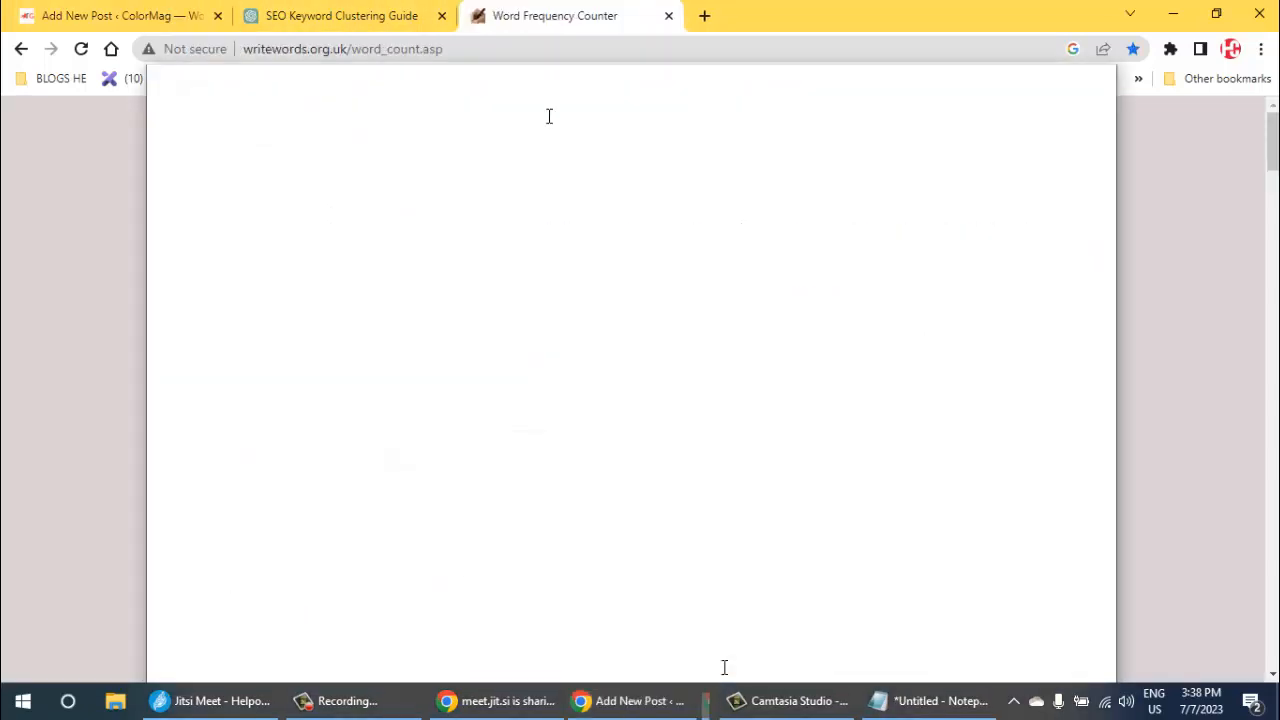
click(1054, 89)
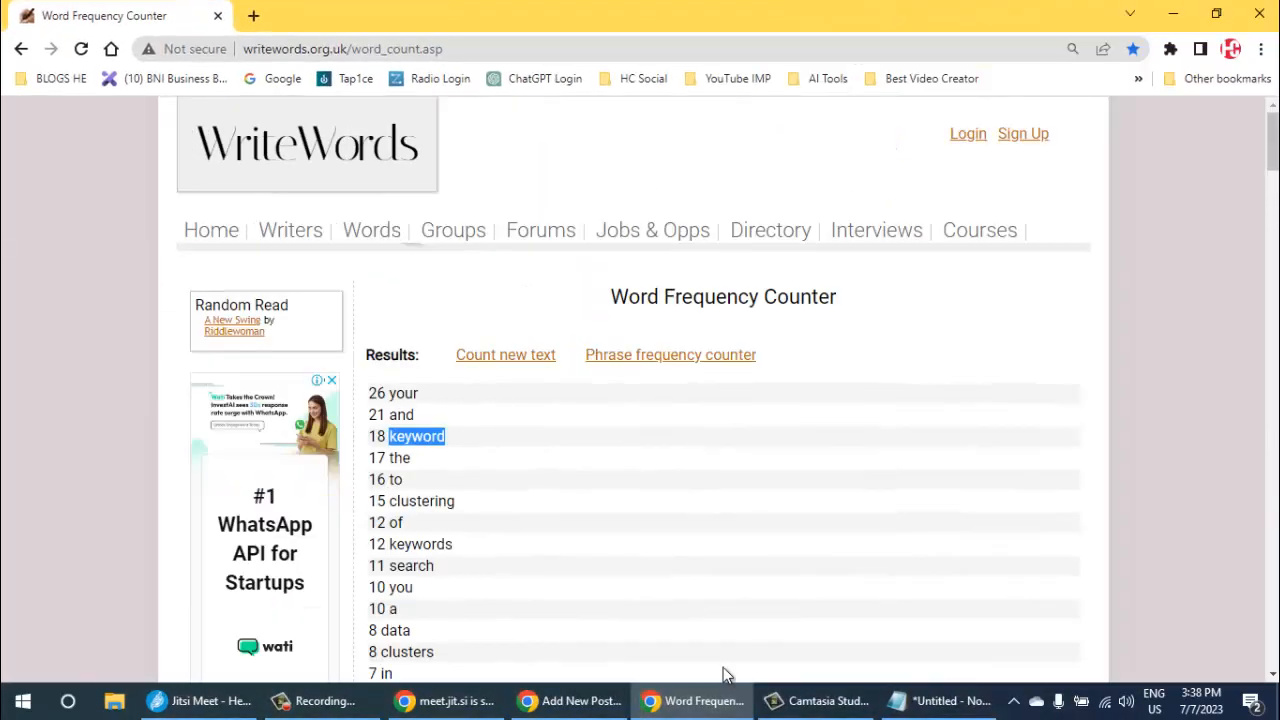
scroll(726, 675, down, 2)
double_click(421, 314)
key(ctrl+c)
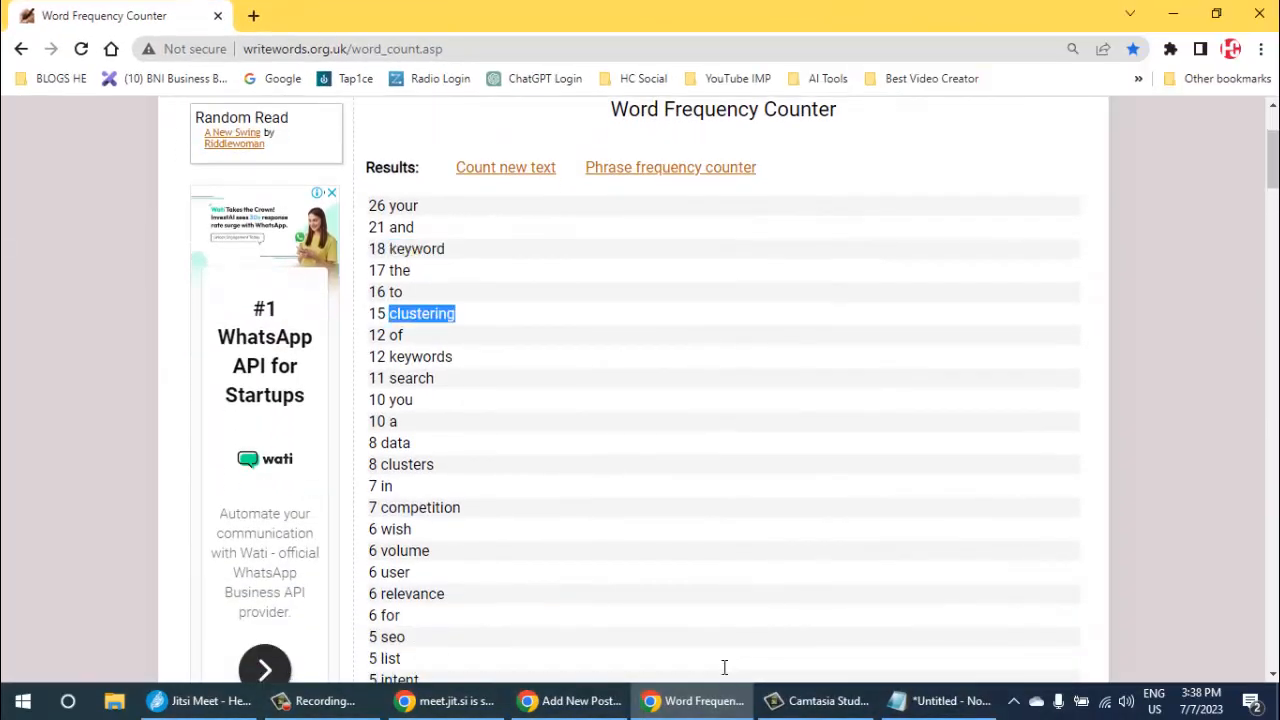
click(724, 667)
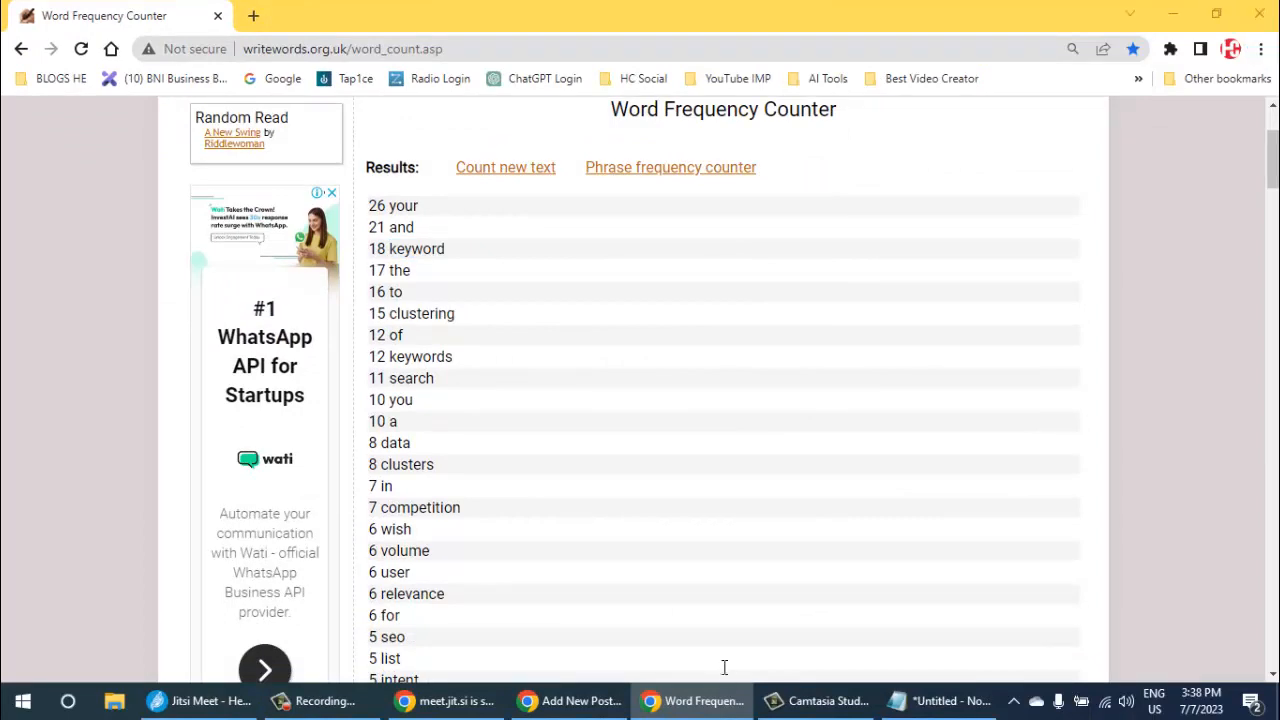
key(alt+Tab)
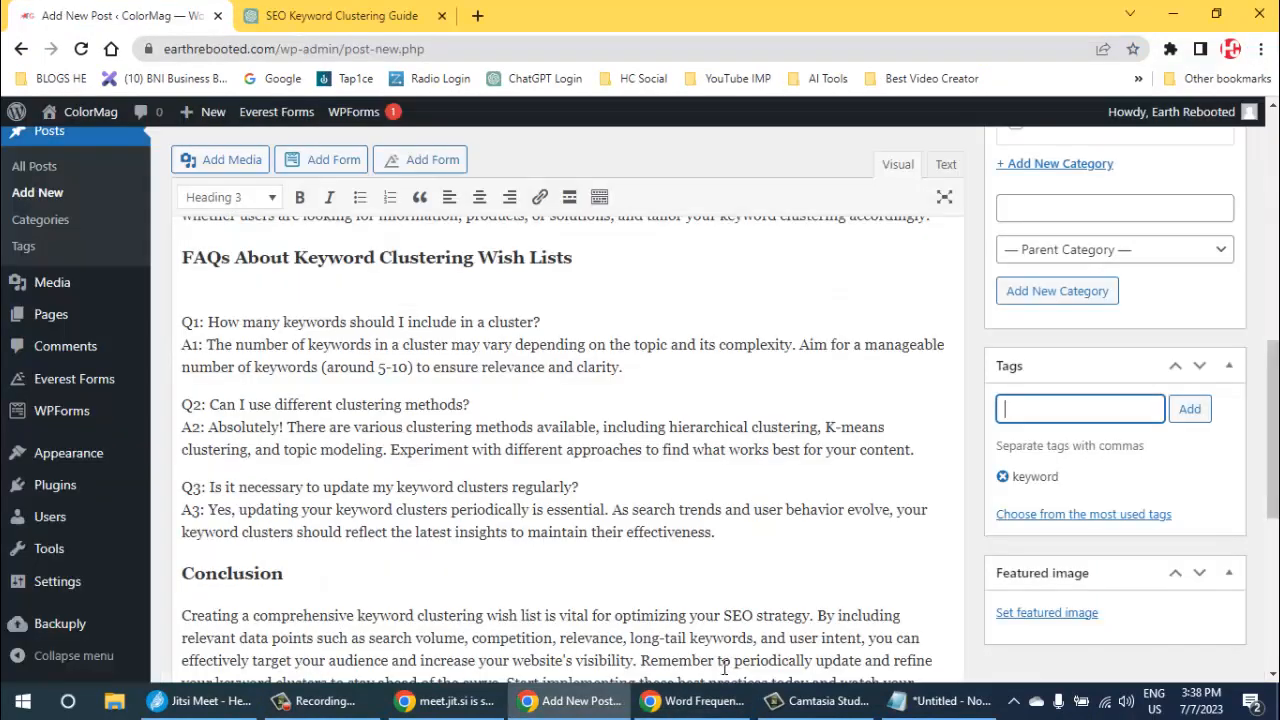
key(ctrl+v)
key(Return)
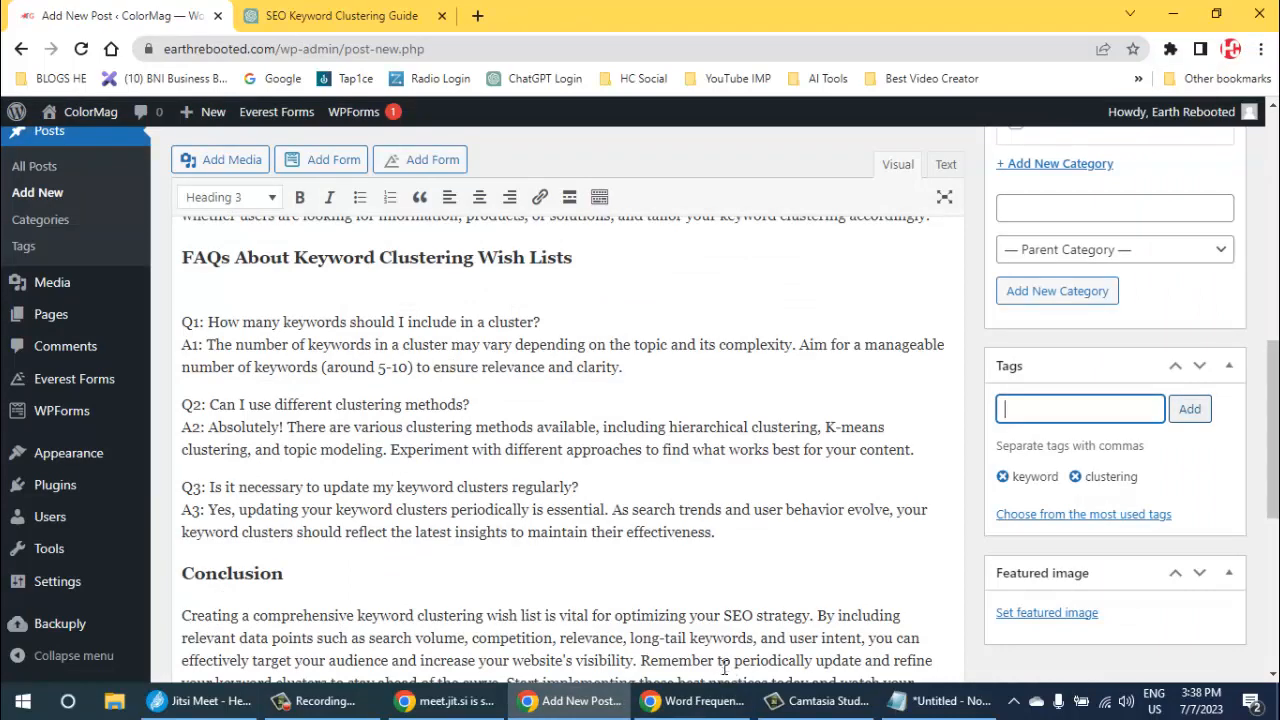
- Copy "keywords" from the word frequency results and add it as a tag on the WordPress post
key(alt+Tab)
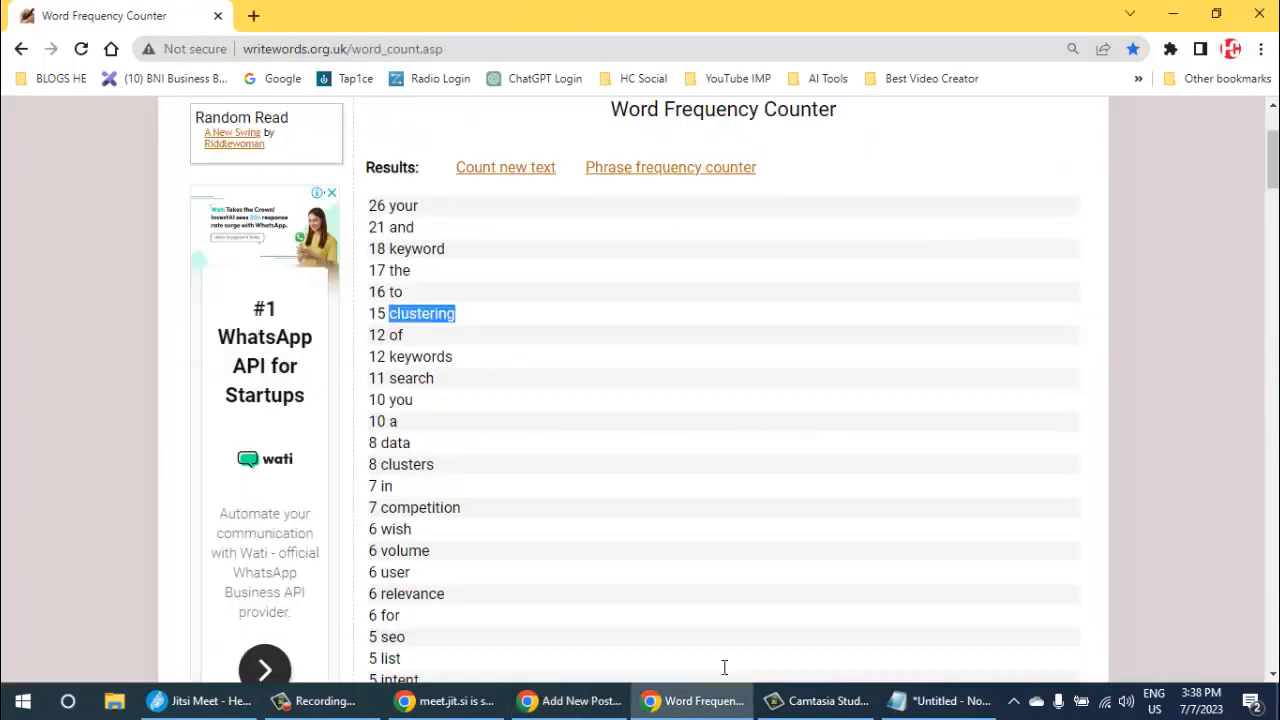
double_click(420, 357)
key(ctrl+c)
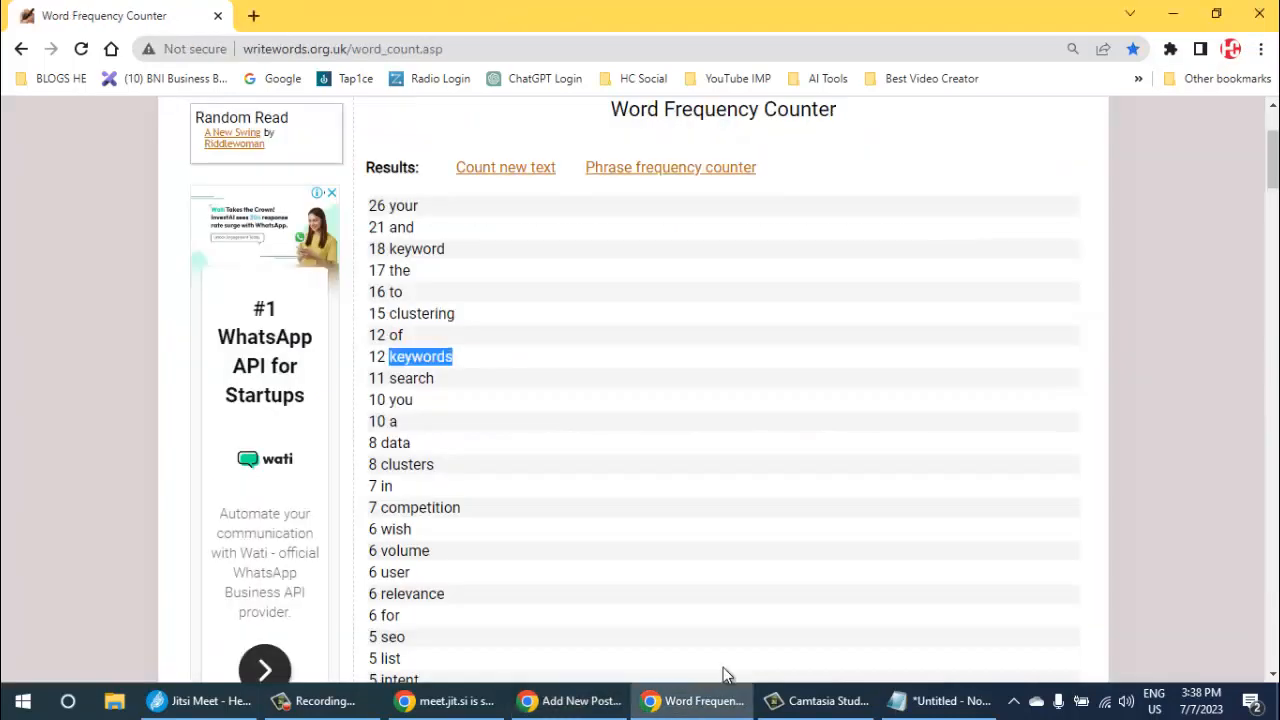
key(alt+Tab)
key(ctrl+v)
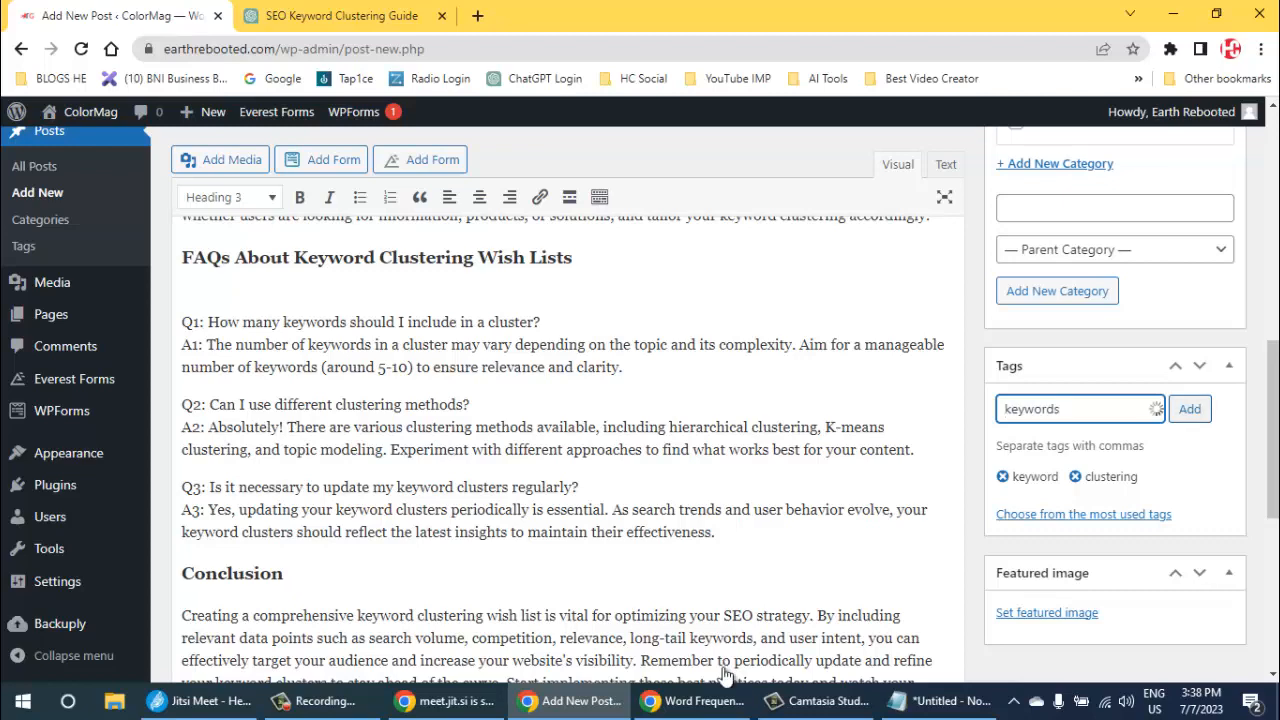
key(Return)
- Copy "search" from the word frequency results and add it as a tag on the WordPress post
key(alt+Tab)
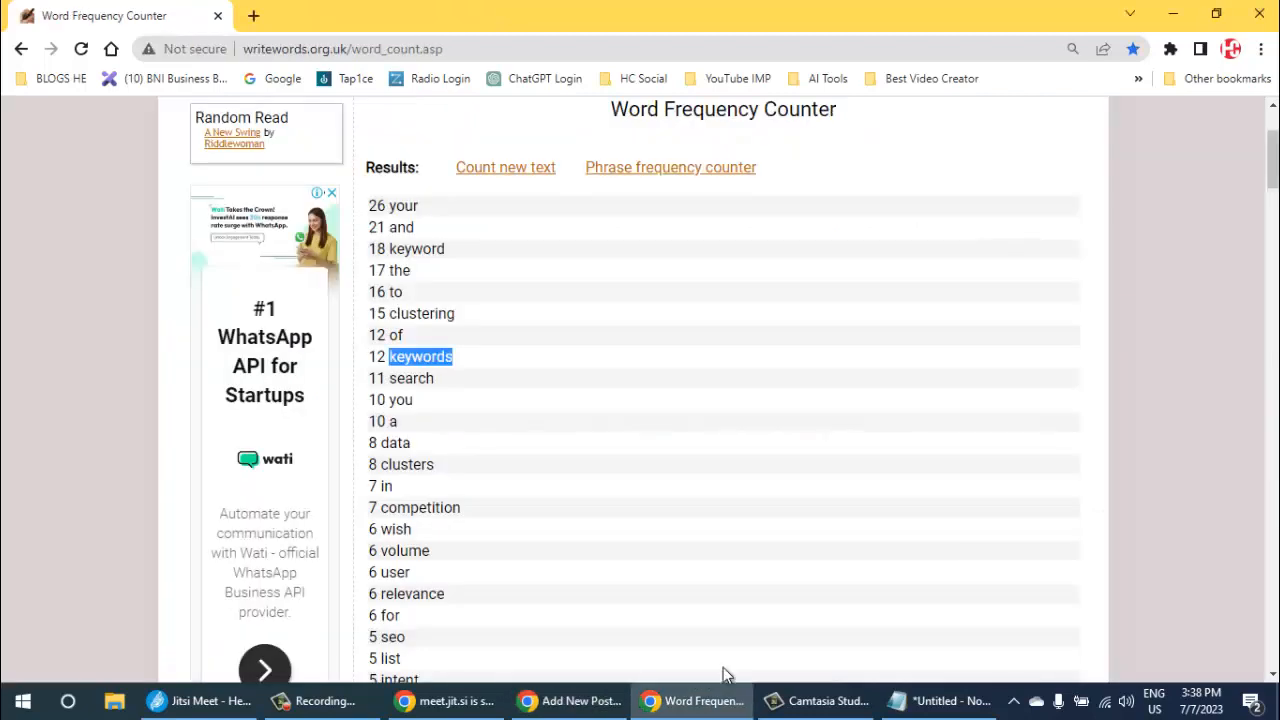
double_click(411, 378)
key(ctrl+c)
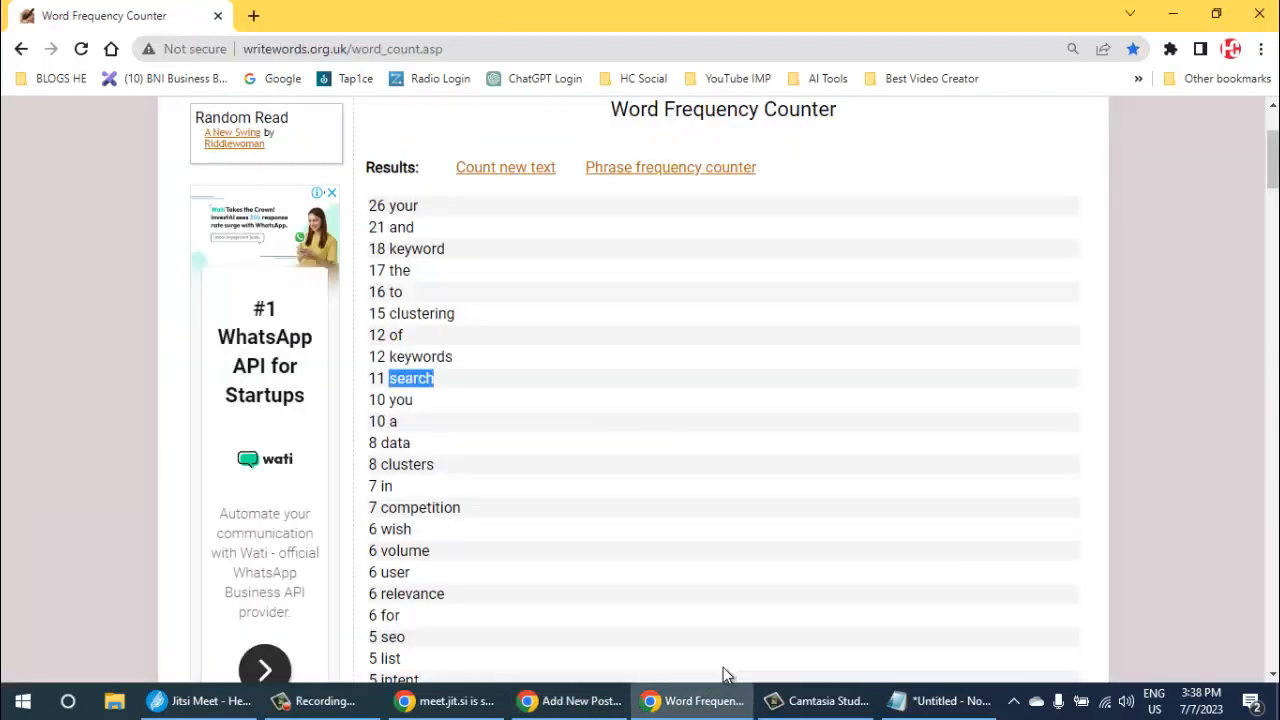
key(alt+Tab)
key(ctrl+v)
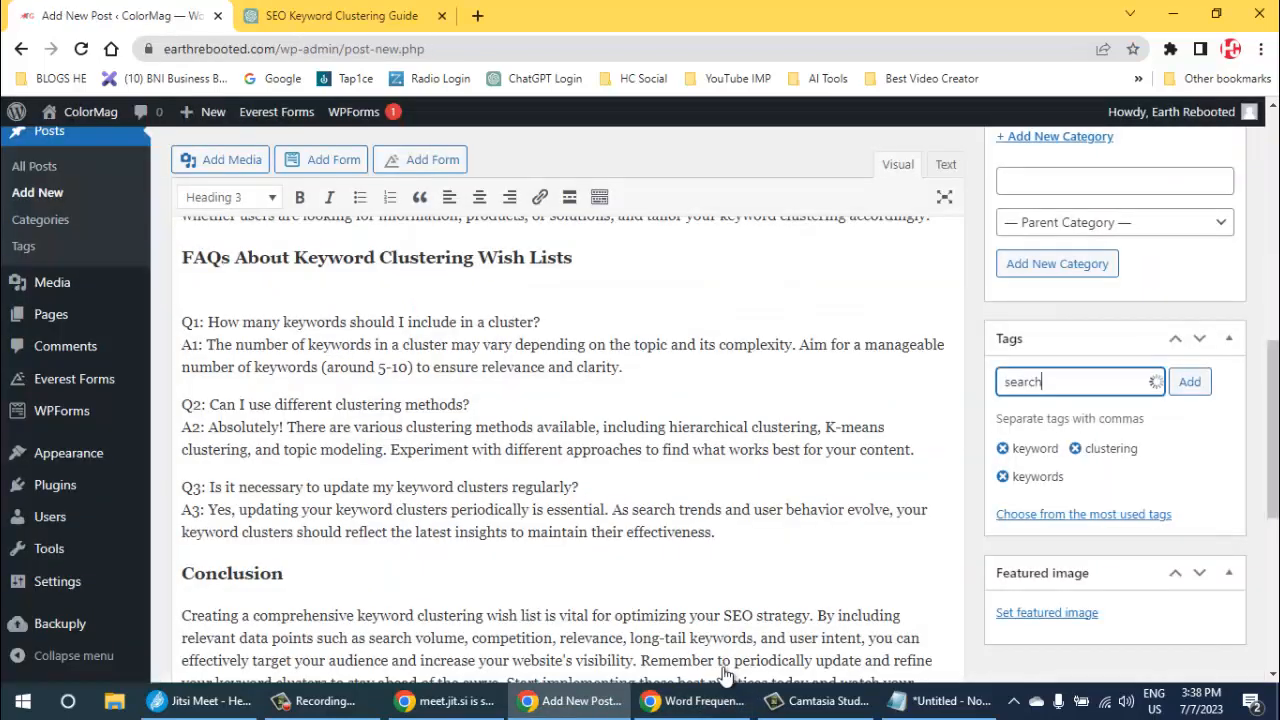
key(Return)
- Copy "clusters" from the word frequency results and add it as a tag on the WordPress post
key(alt+Tab)
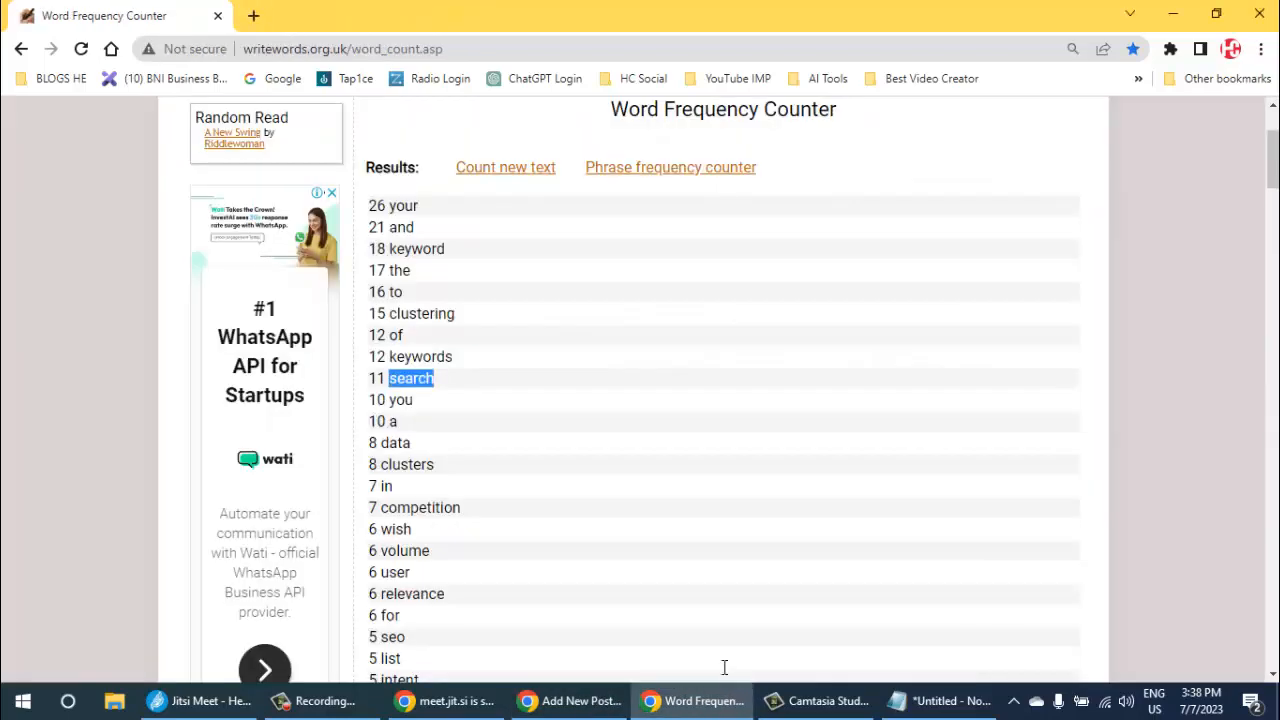
double_click(407, 465)
key(ctrl+c)
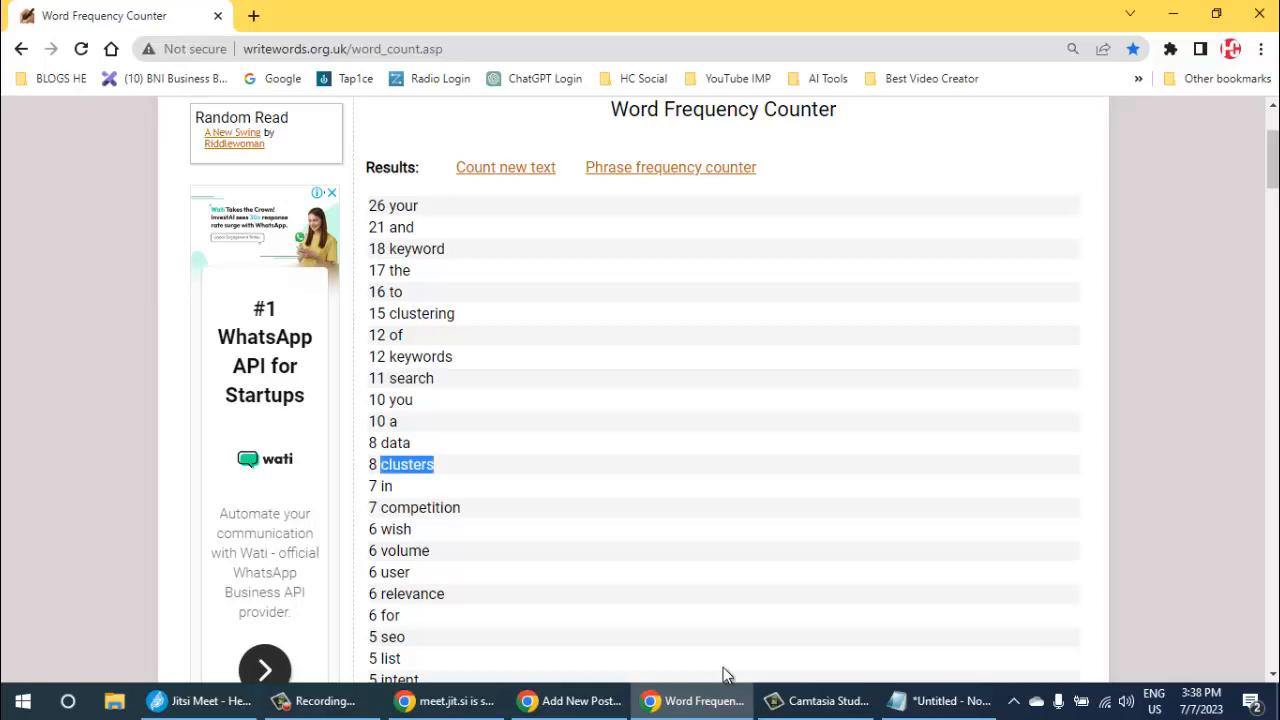
key(alt+Tab)
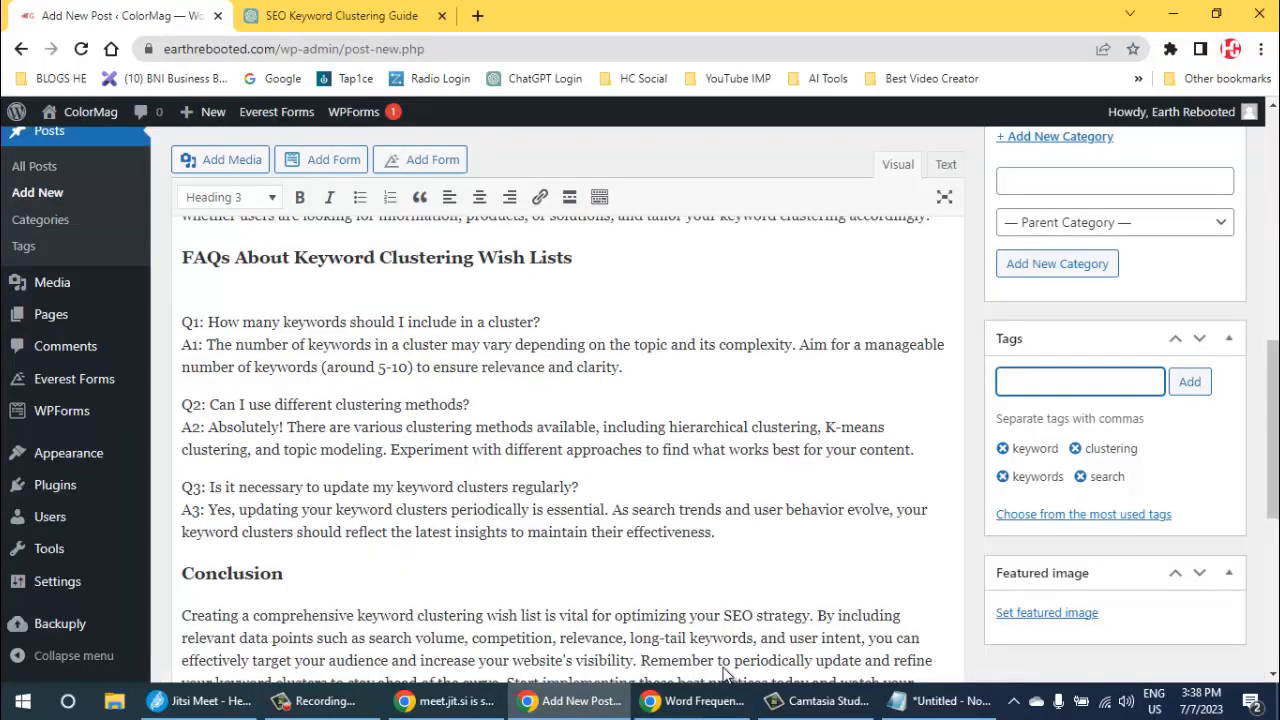
key(ctrl+v)
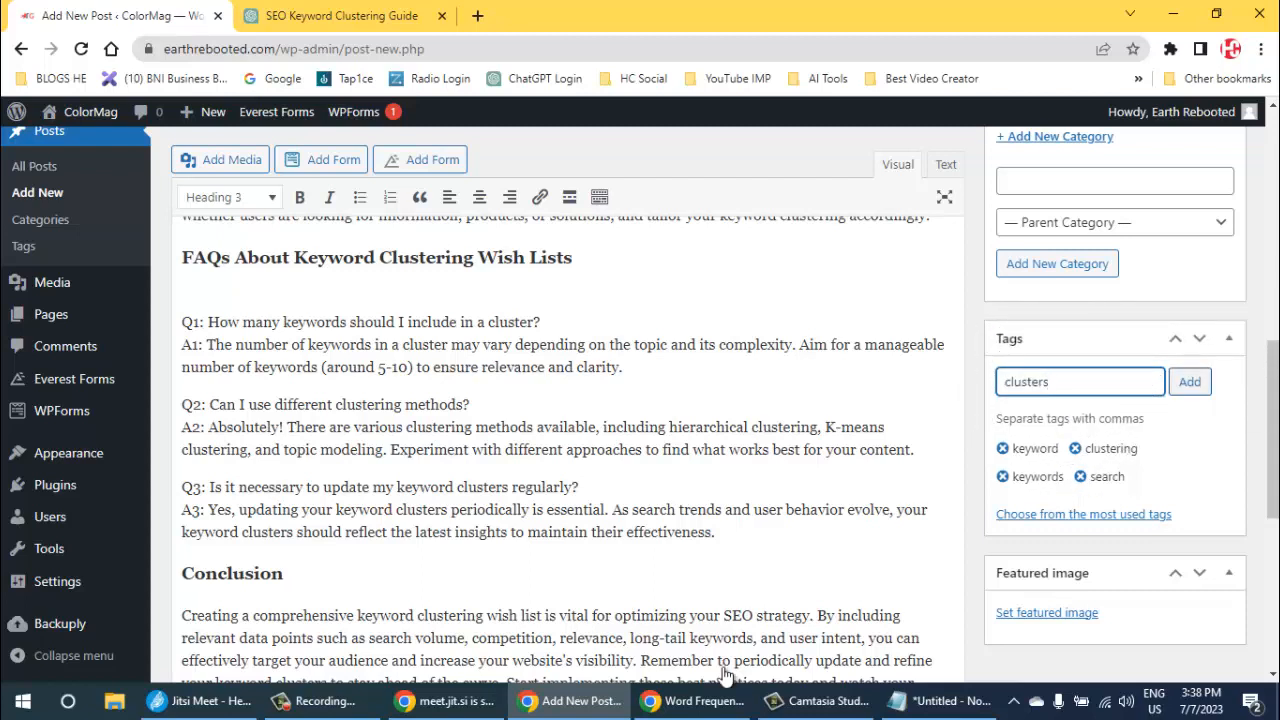
key(Return)
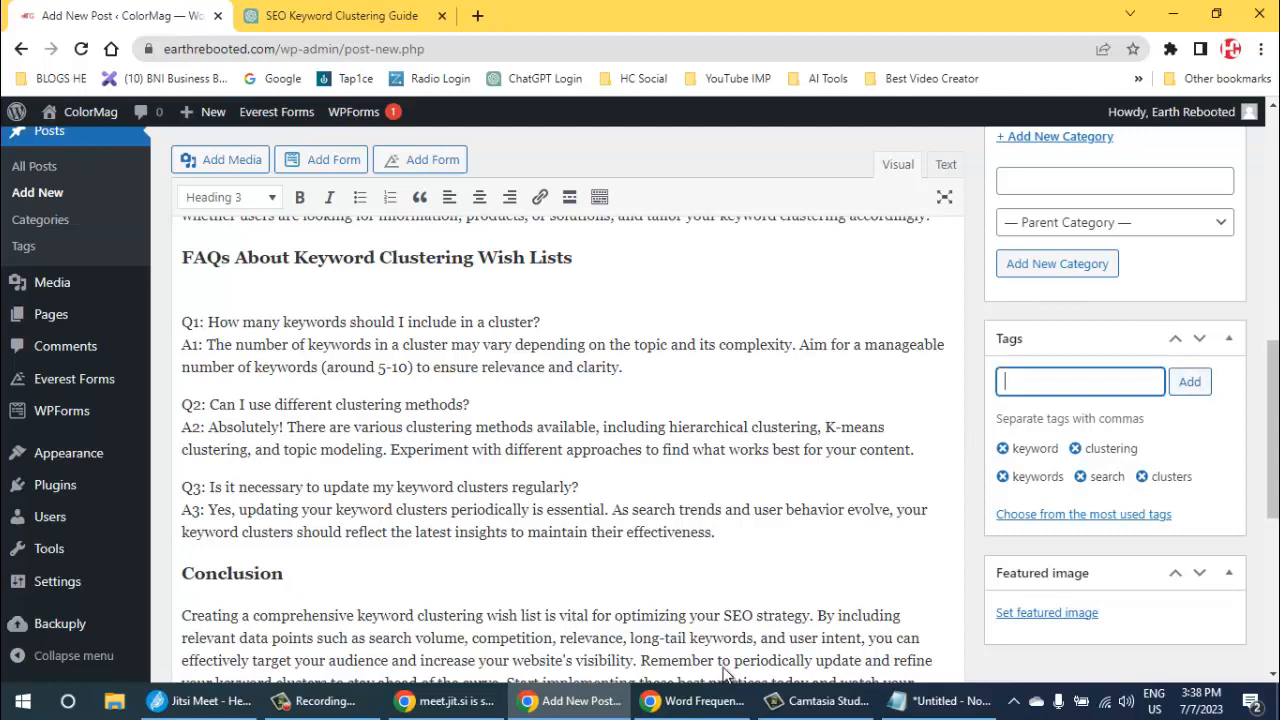
- Copy "competition" from the word frequency results and add it as a tag on the WordPress post
click(724, 700)
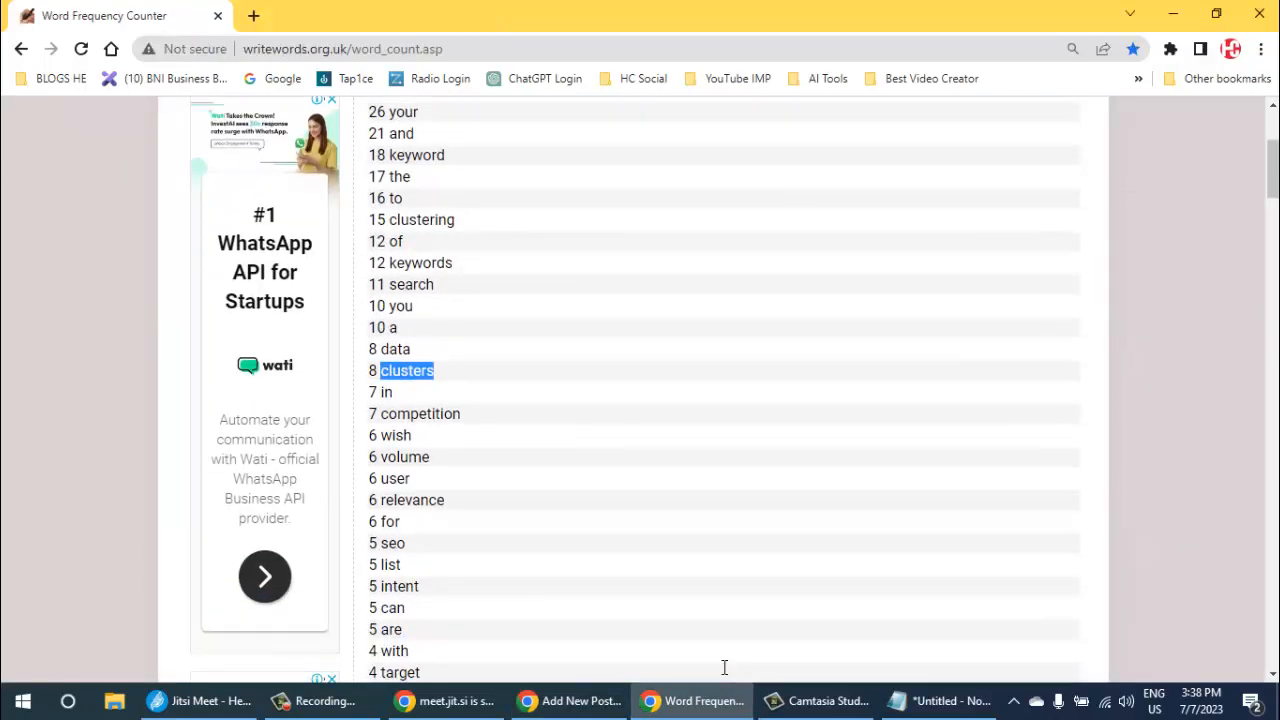
double_click(420, 414)
key(ctrl+c)
key(alt+Tab)
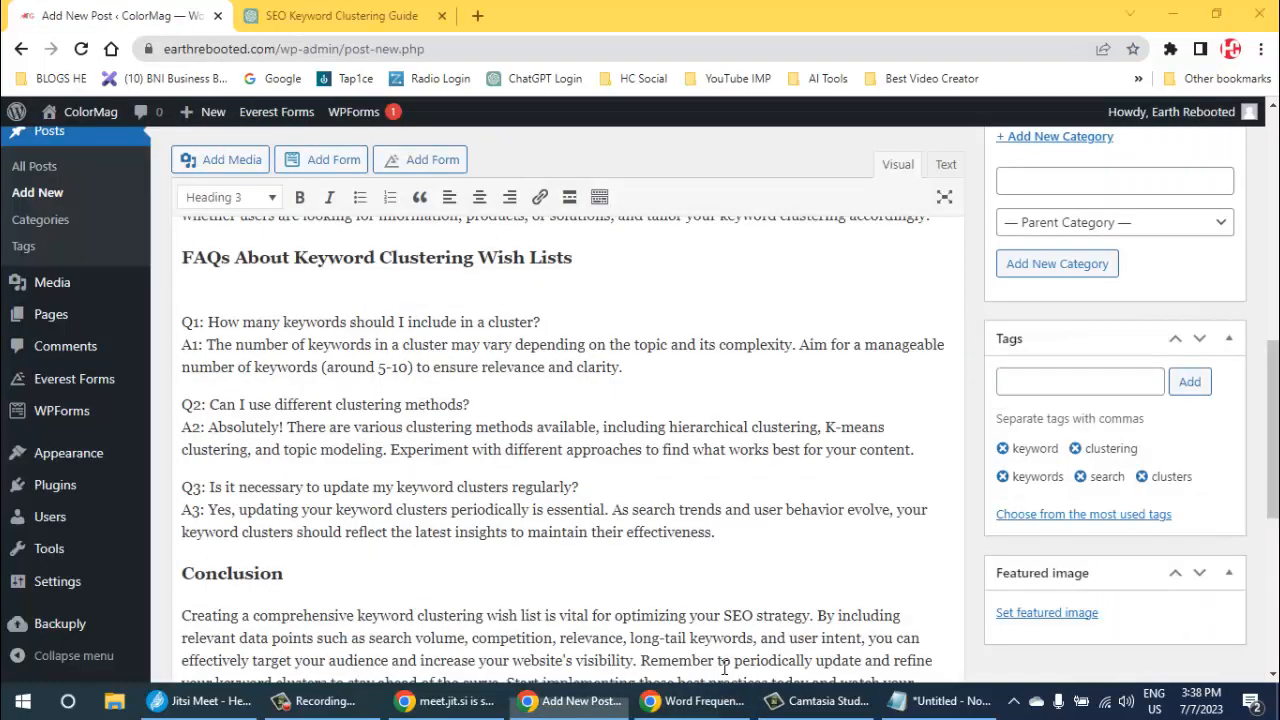
key(ctrl+v)
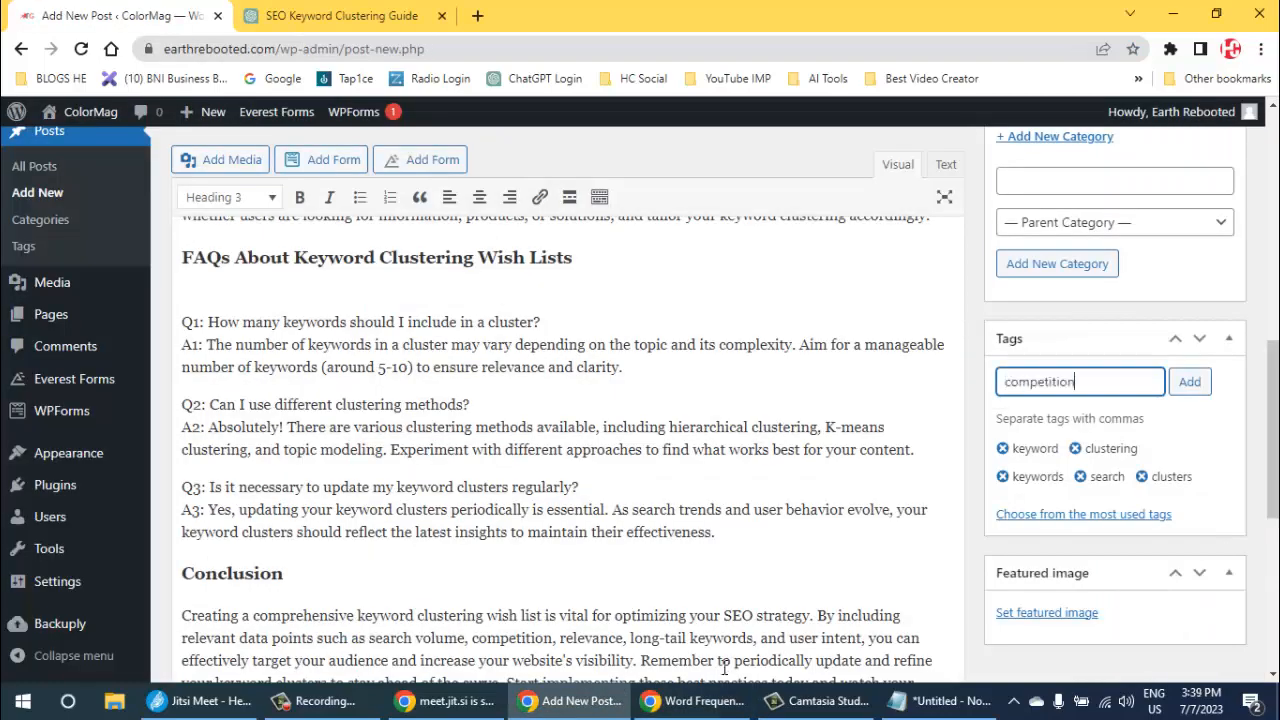
key(Return)
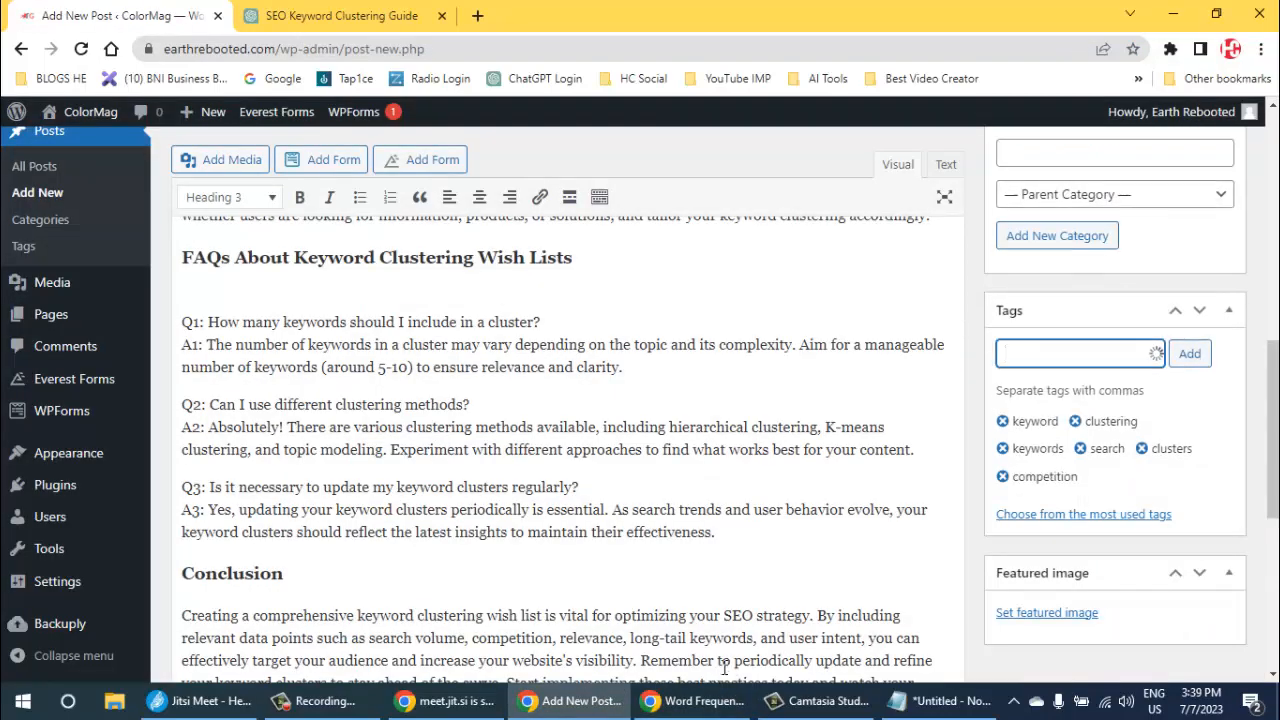
- Copy "target" from the word frequency results and add it as a tag on the WordPress post
key(alt+Tab)
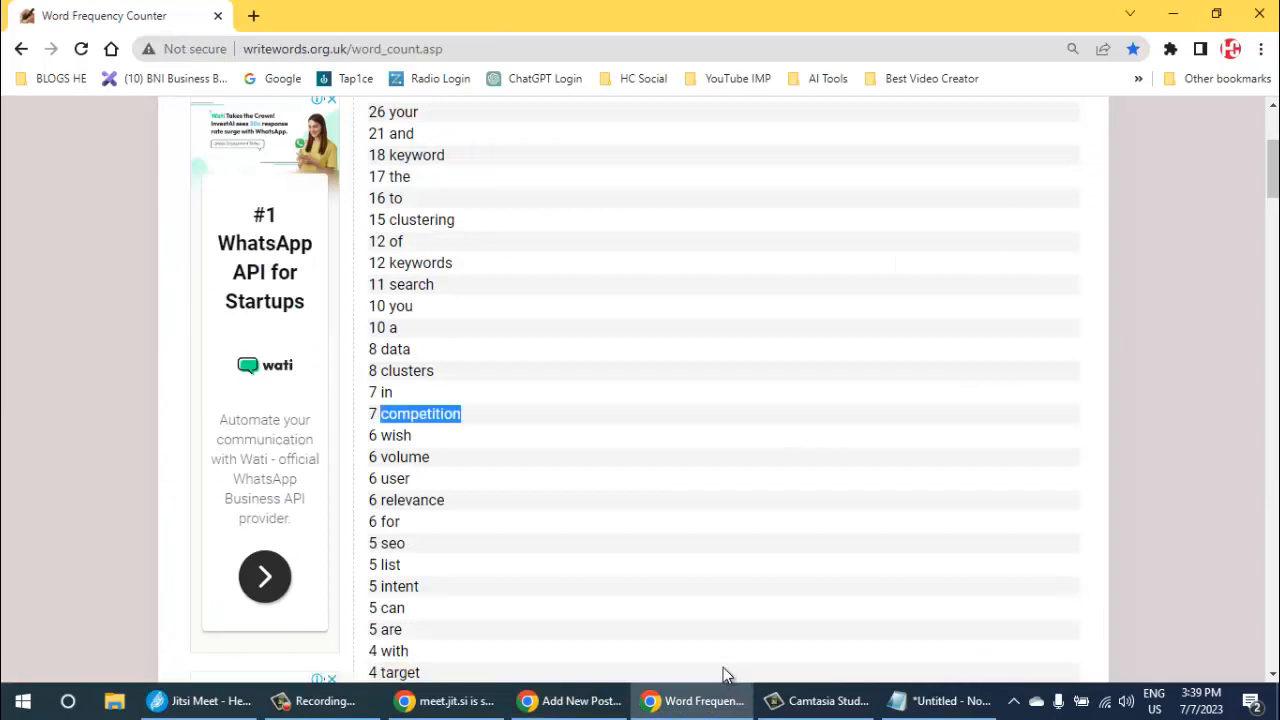
scroll(725, 675, down, 1)
scroll(725, 675, down, 1)
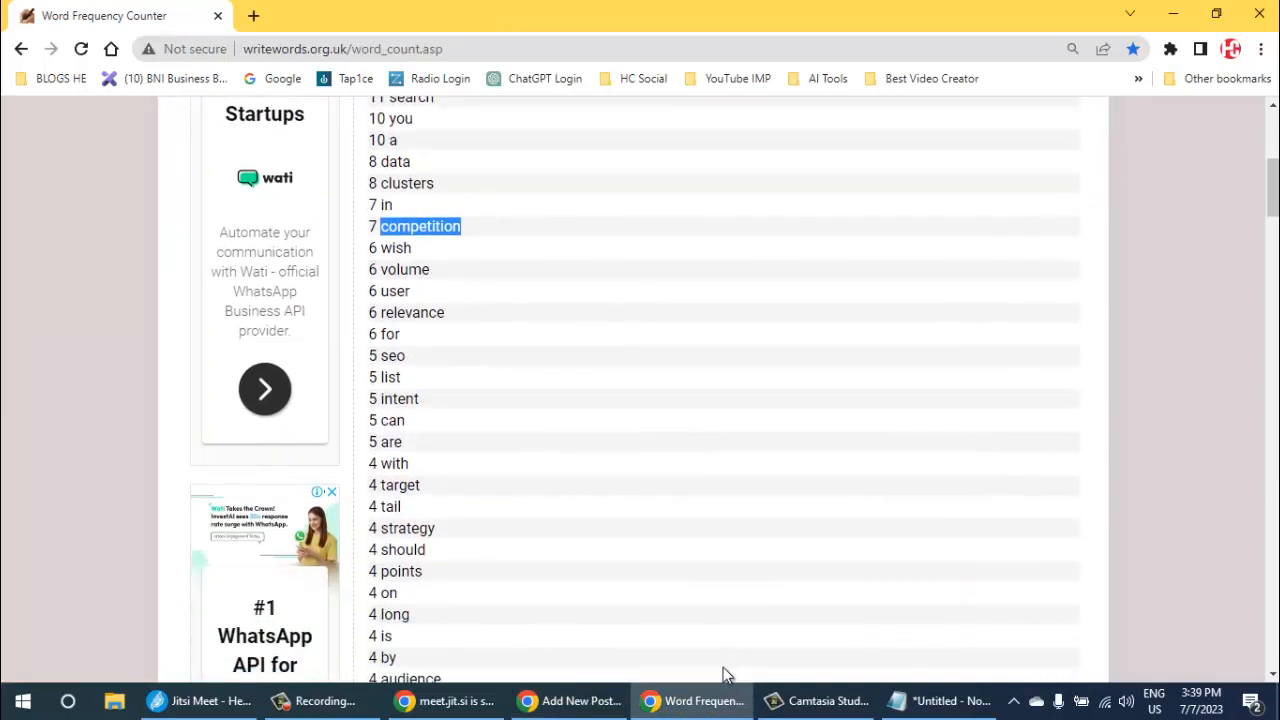
double_click(400, 485)
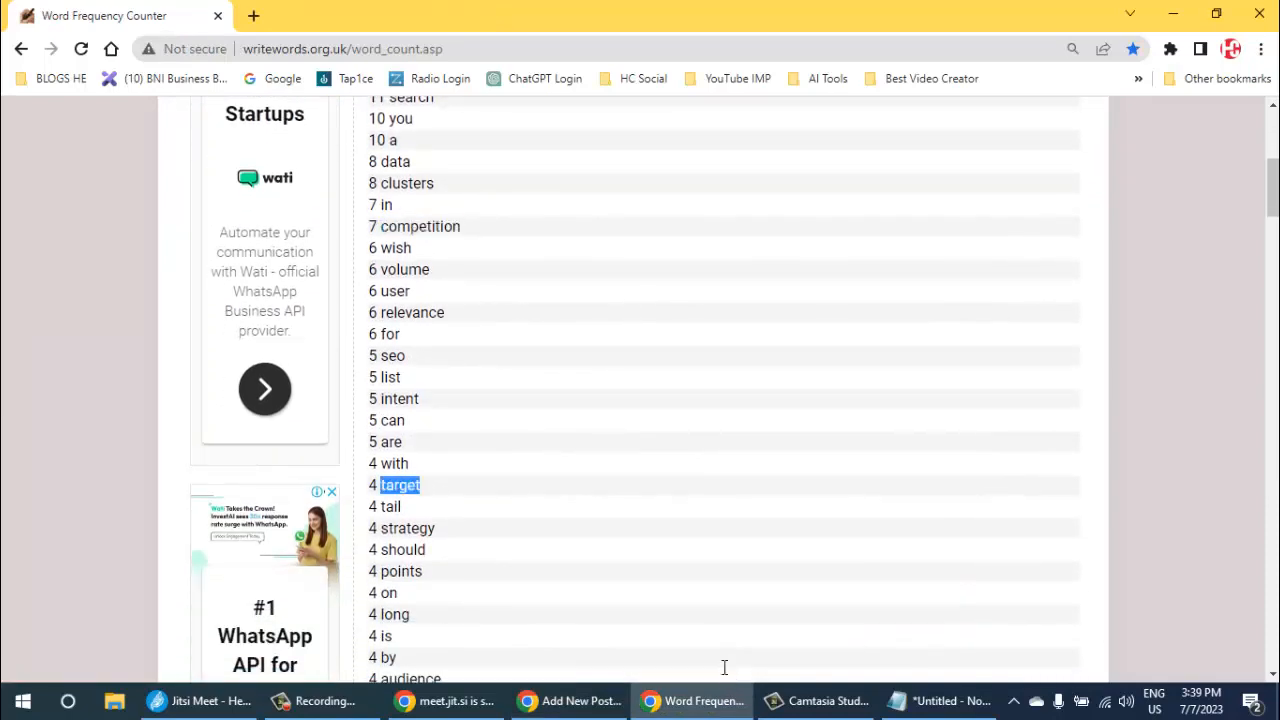
key(alt+Tab)
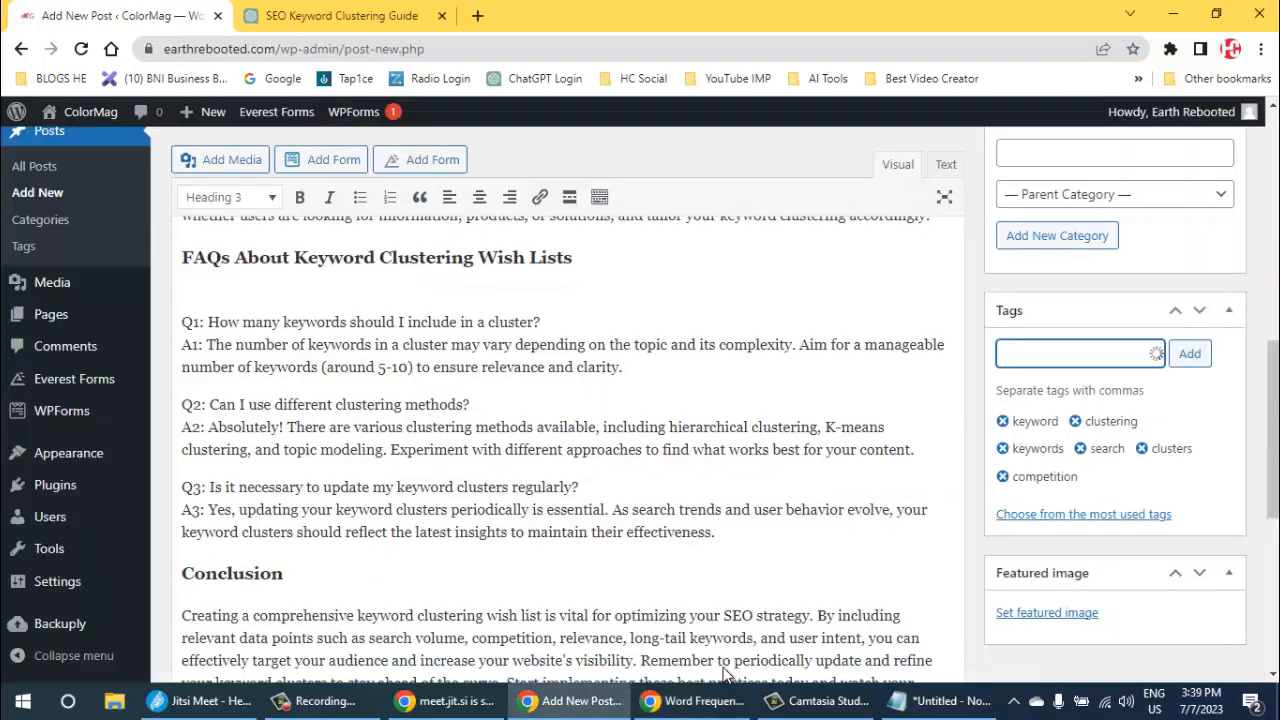
text(target)
key(Return)
- Copy "strategy" from the word frequency results and add it as a tag on the WordPress post
key(alt+Tab)
scroll(726, 672, down, 2)
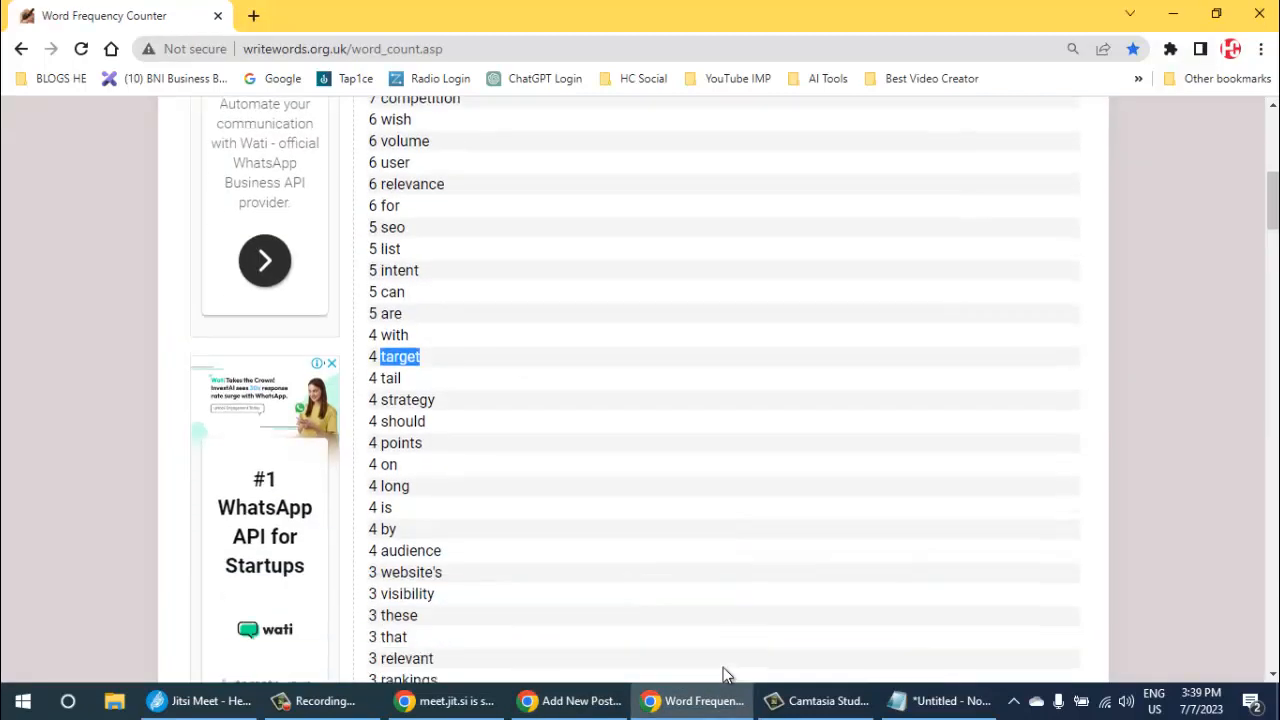
double_click(407, 341)
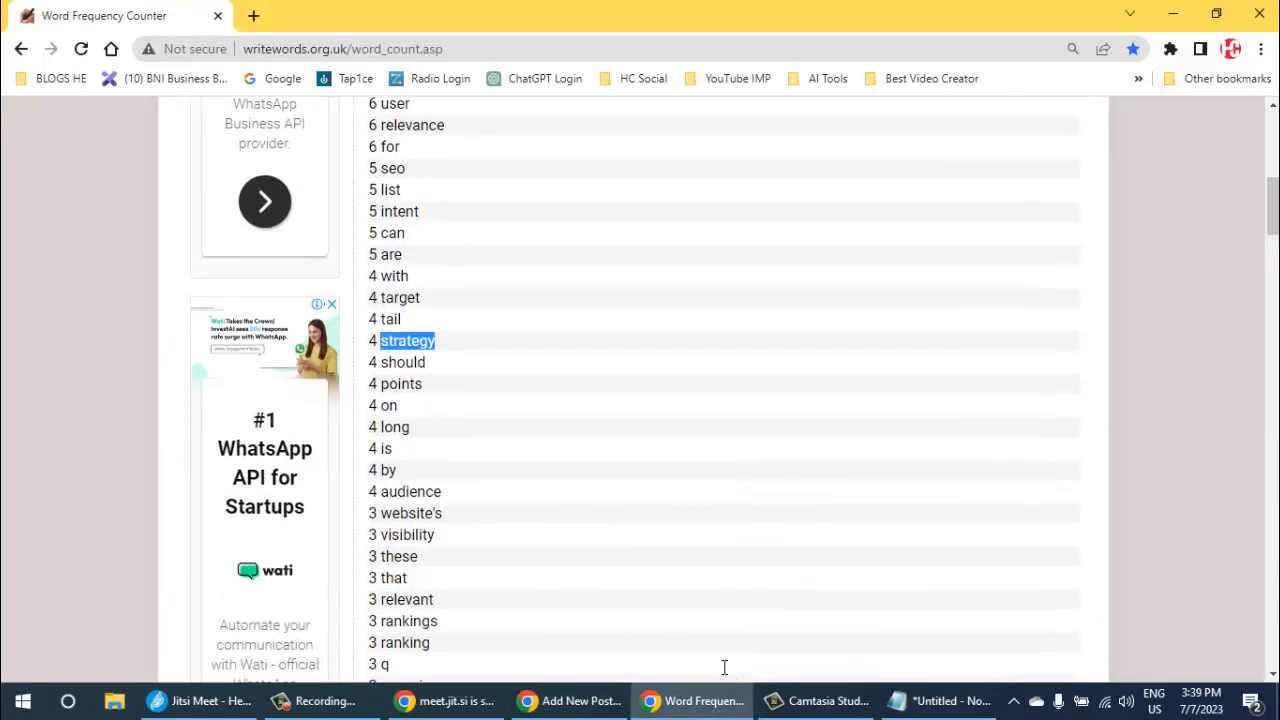
key(ctrl+c)
key(alt+Tab)
key(ctrl+v)
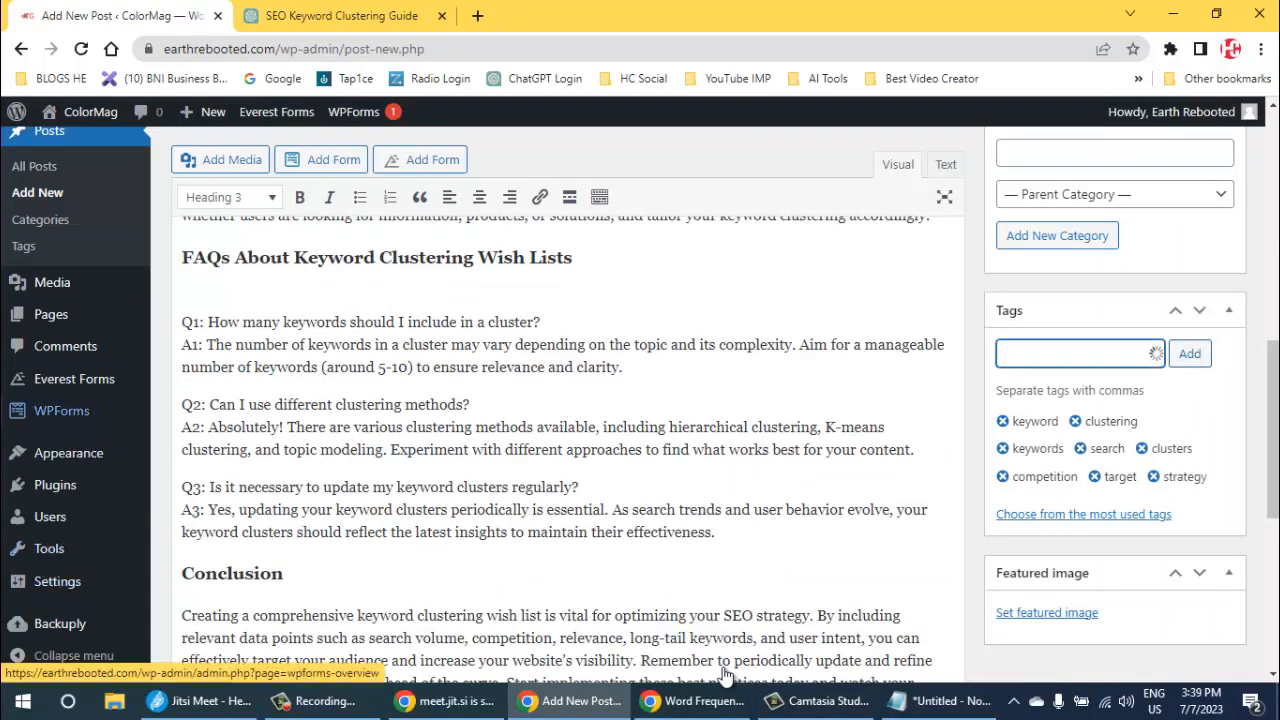
mouse_move(61, 410)
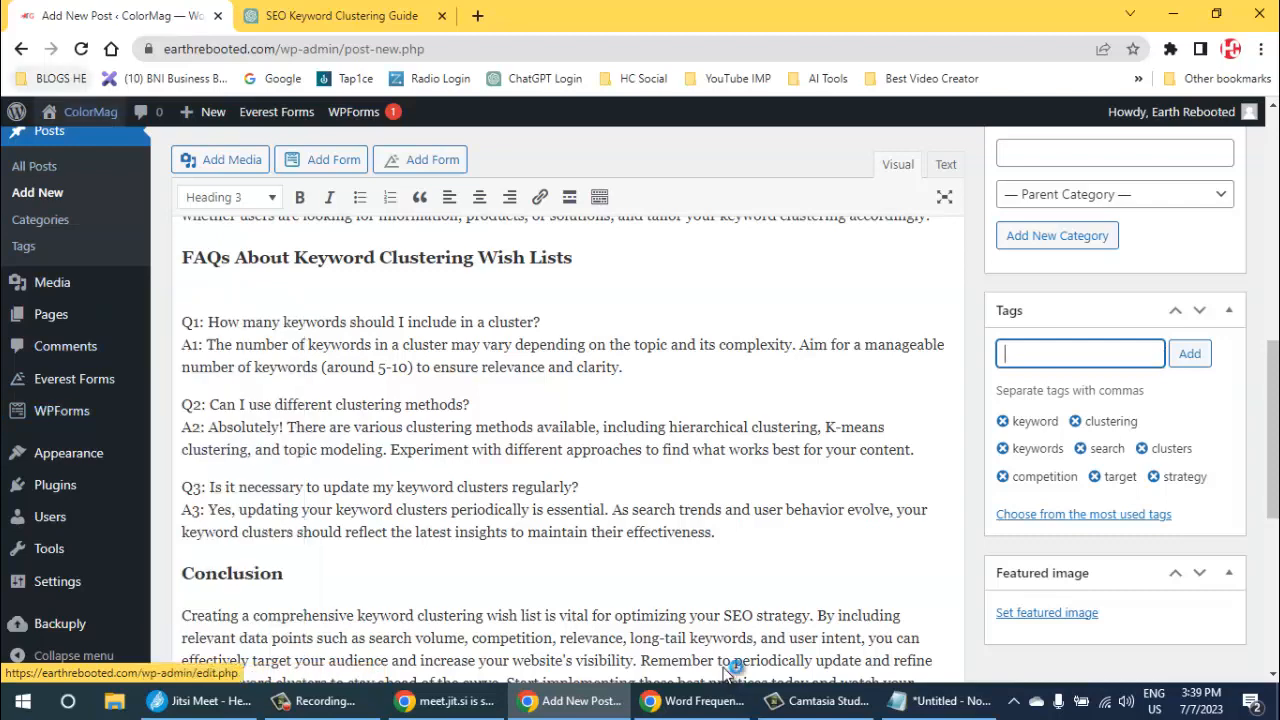
- Copy "audience" from the word frequency results and add it as a tag on the WordPress post
scroll(724, 668, down, 2)
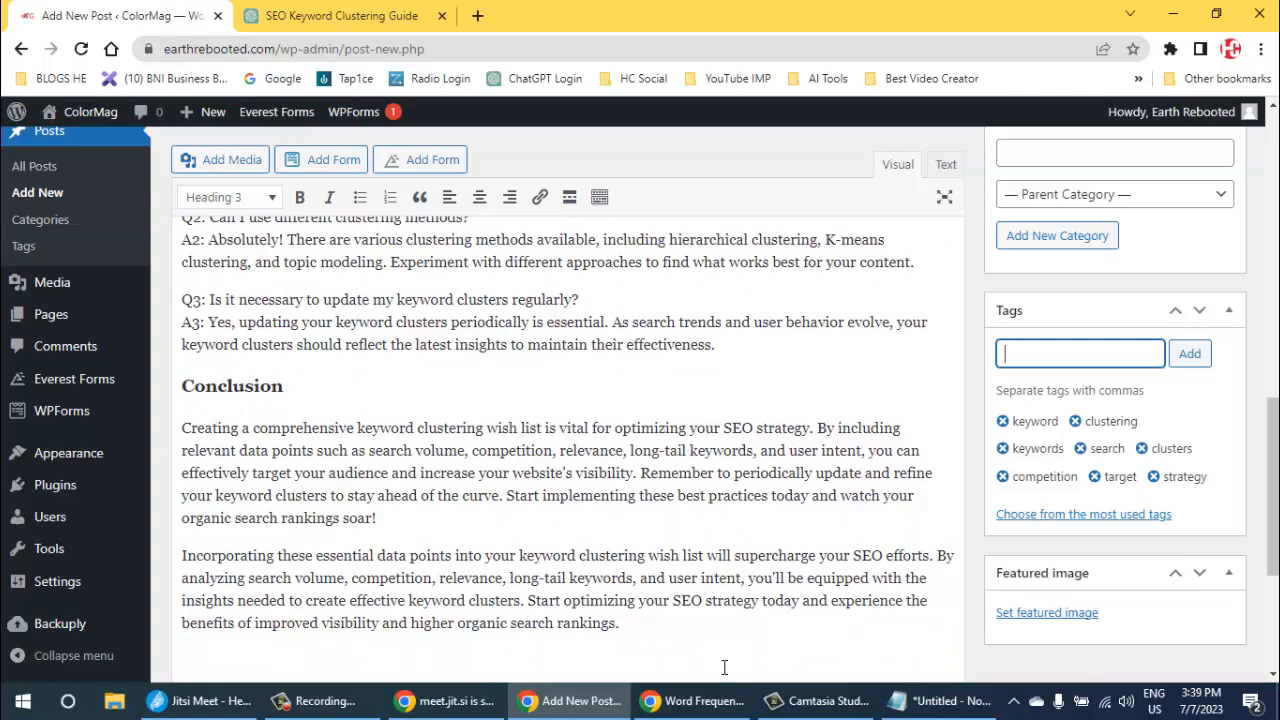
key(alt+Tab)
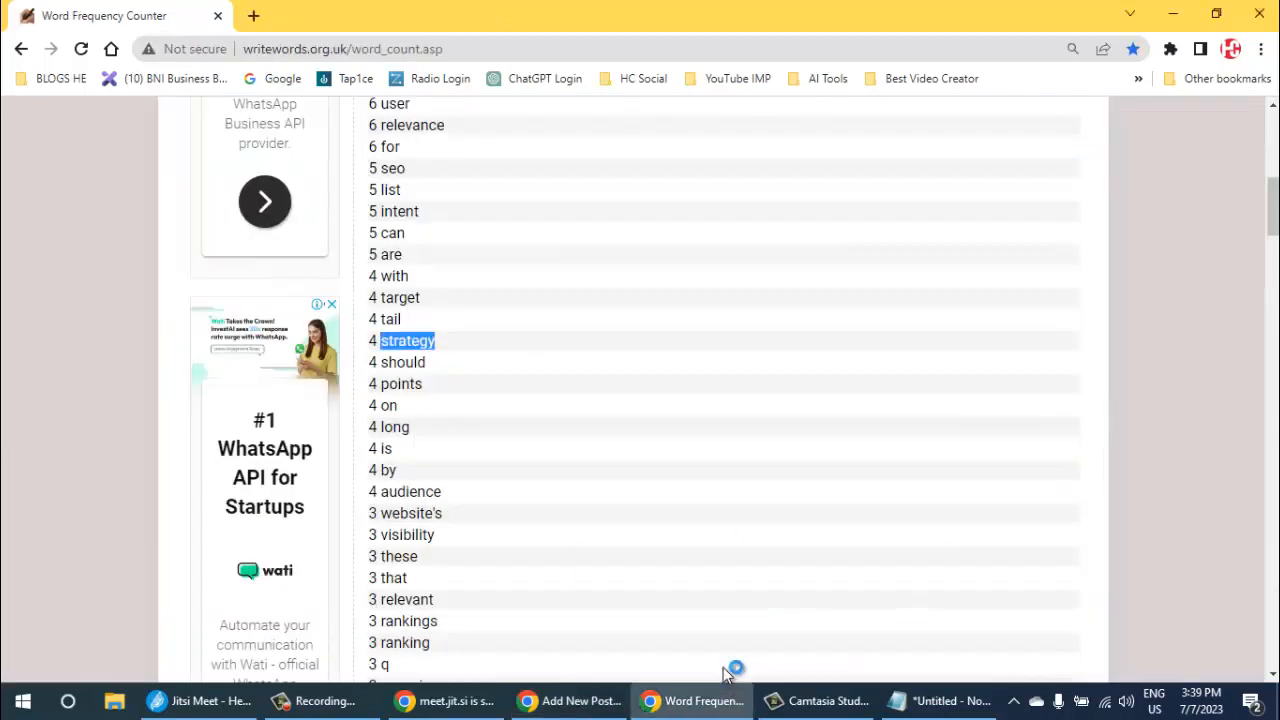
scroll(727, 675, down, 1)
scroll(727, 675, down, 1)
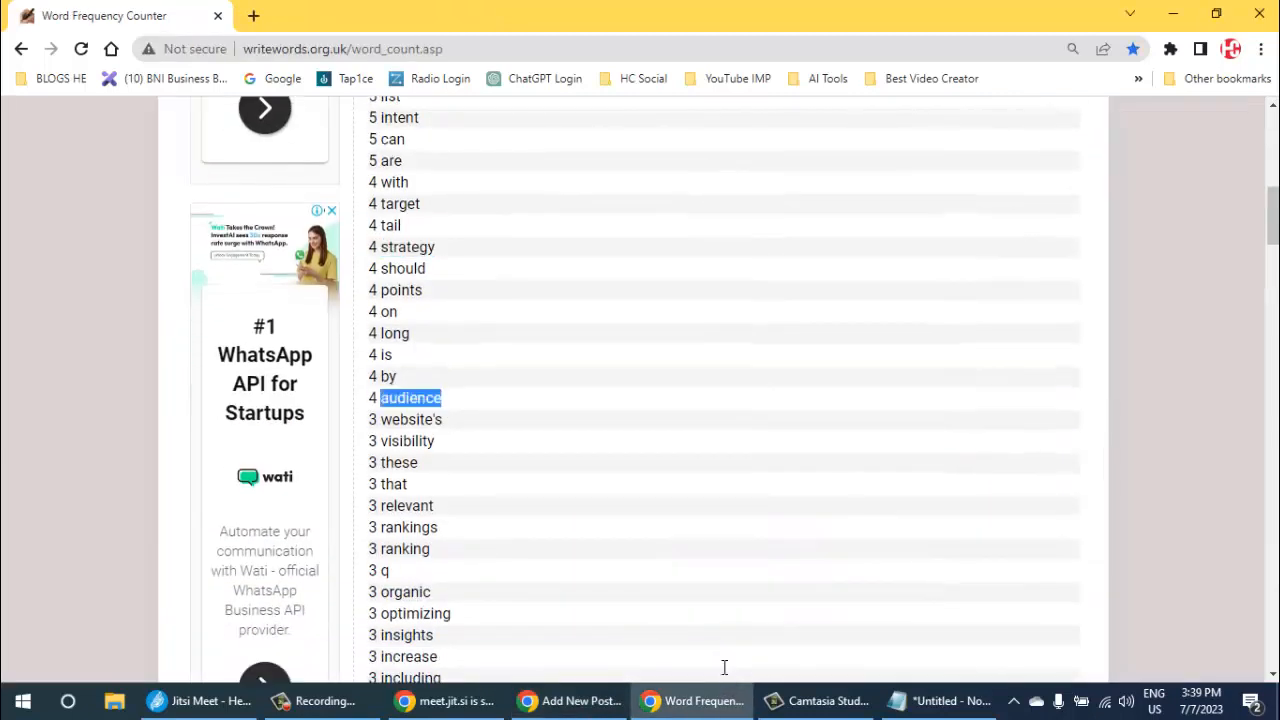
key(alt+Tab)
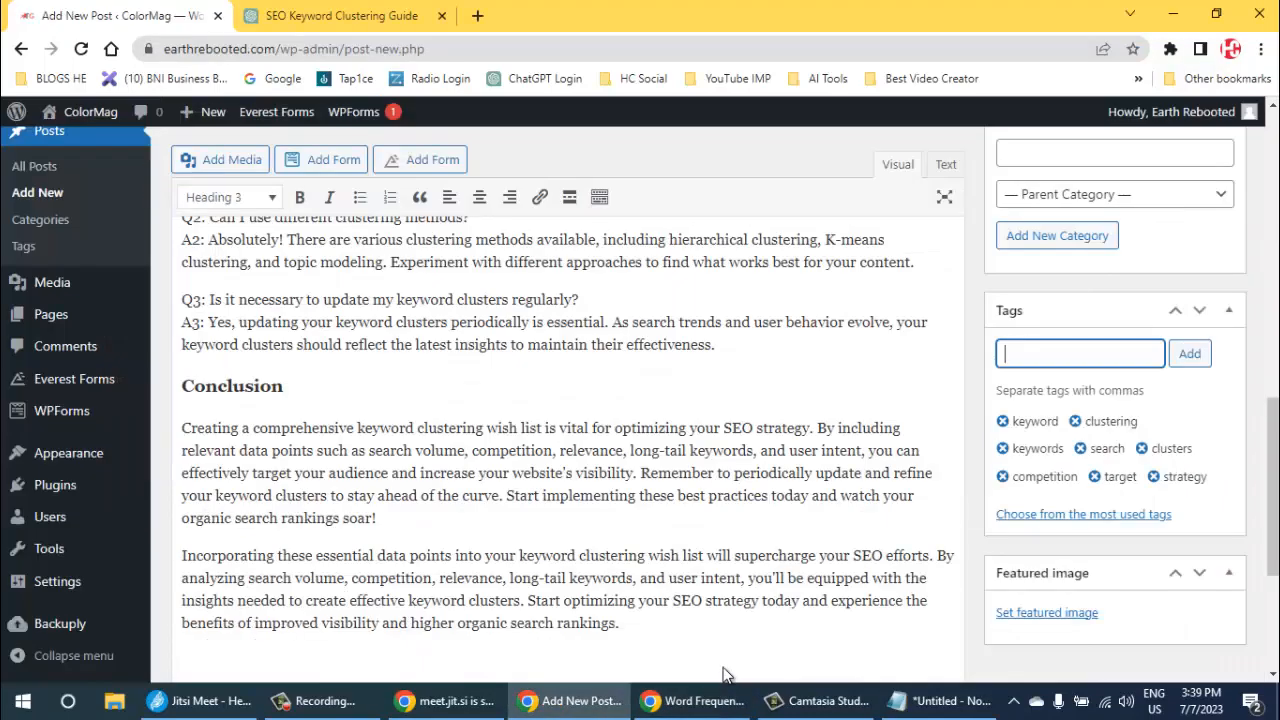
key(ctrl+v)
key(Return)
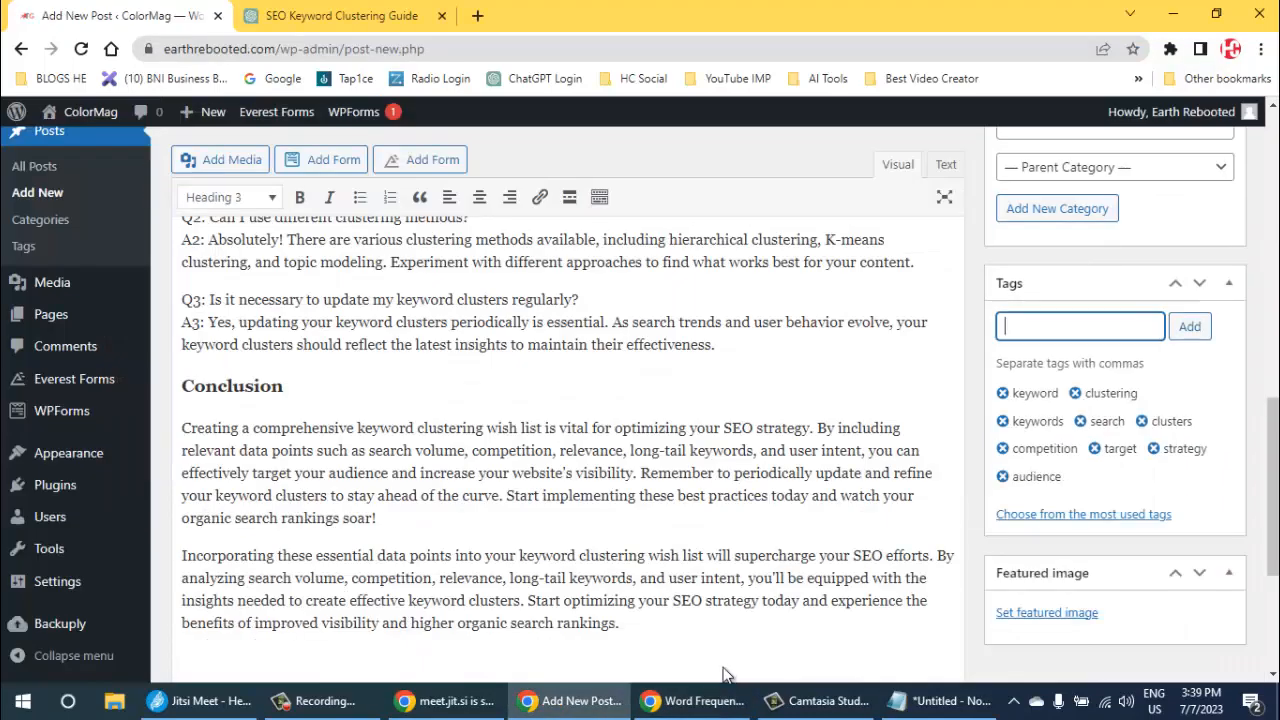
- Copy "ranking" from the word frequency results and add it as a tag on the WordPress post
key(alt+Tab)
scroll(724, 667, down, 1)
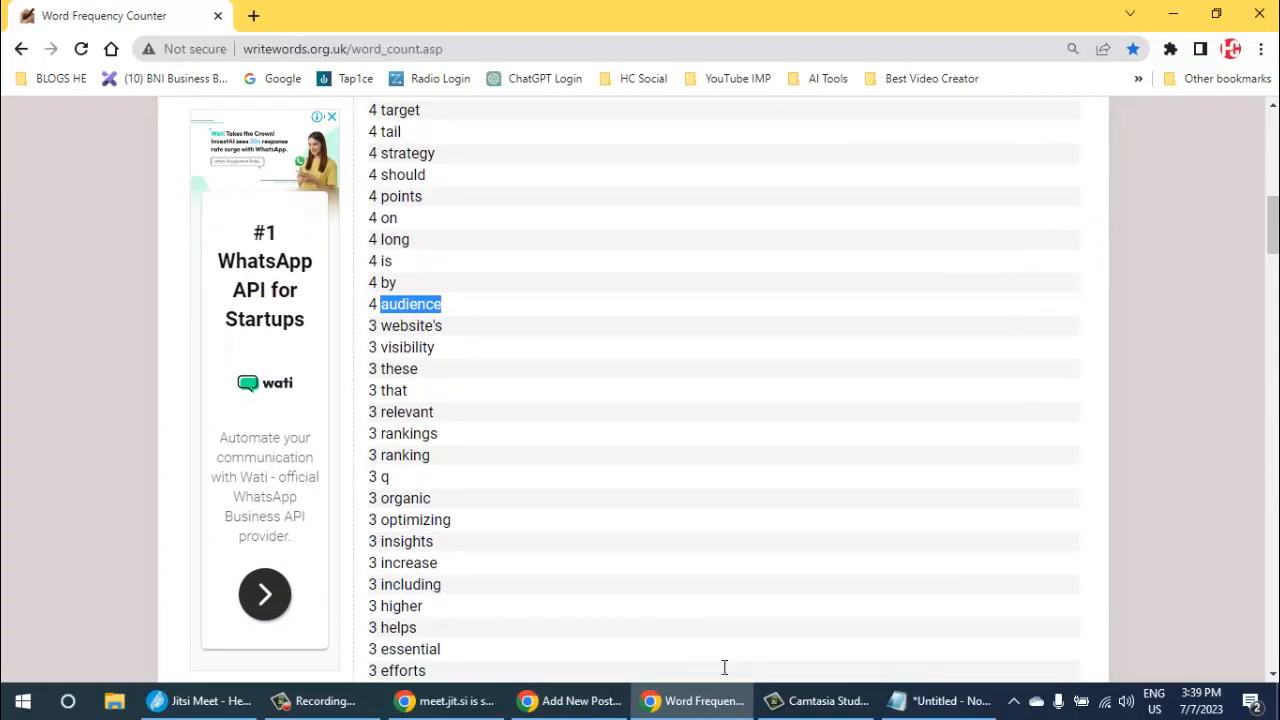
double_click(409, 434)
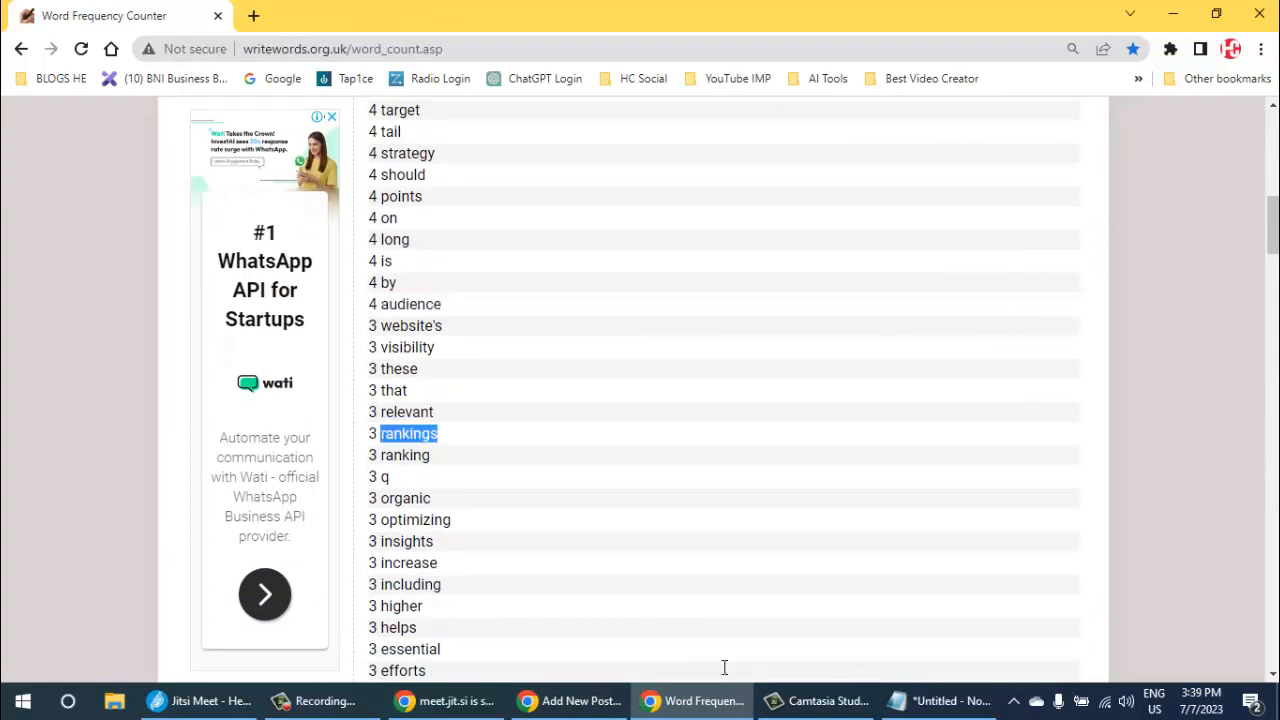
double_click(405, 455)
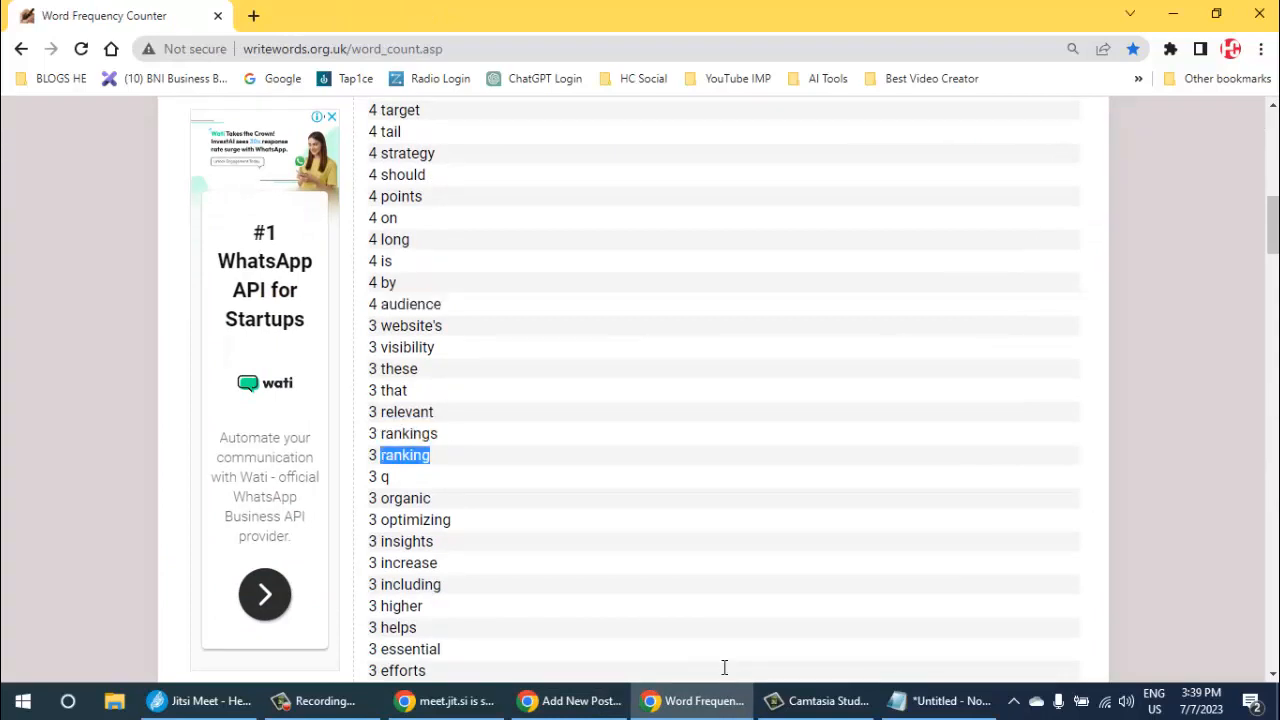
key(alt+Tab)
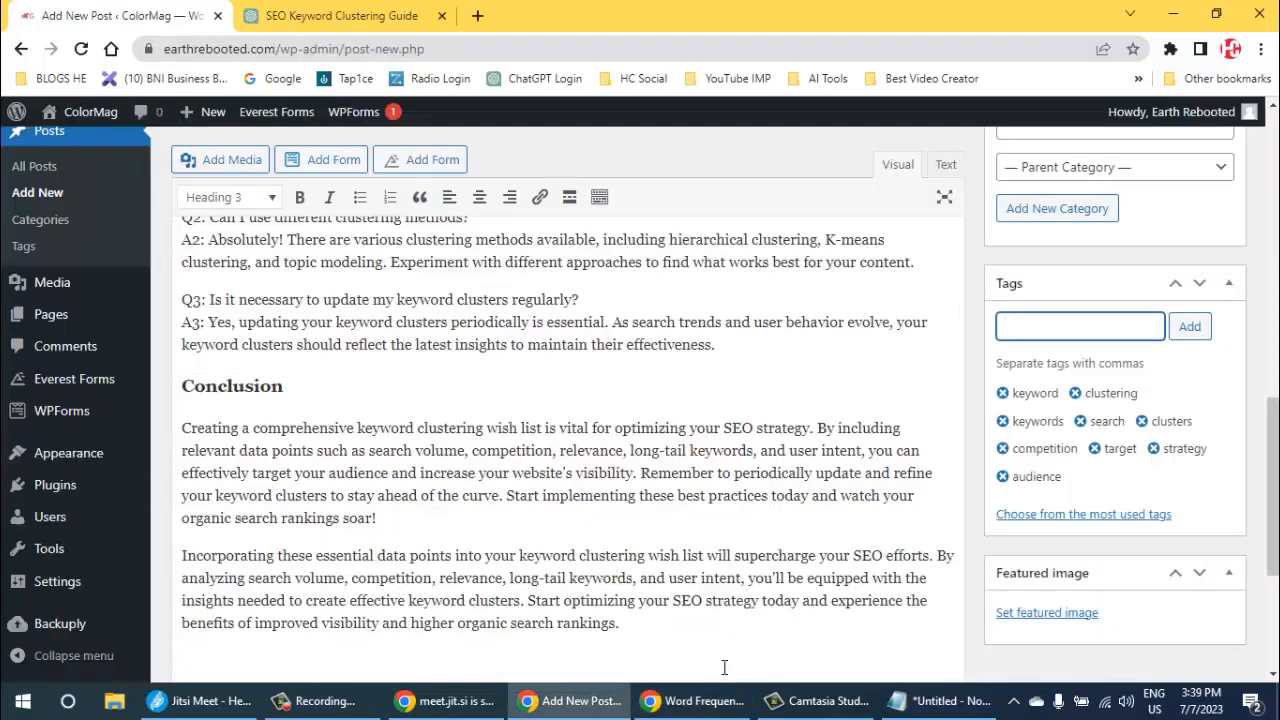
key(ctrl+v)
key(Return)
- Copy "organic" from the word frequency results and add it as a tag on the WordPress post
key(alt+Tab)
double_click(405, 498)
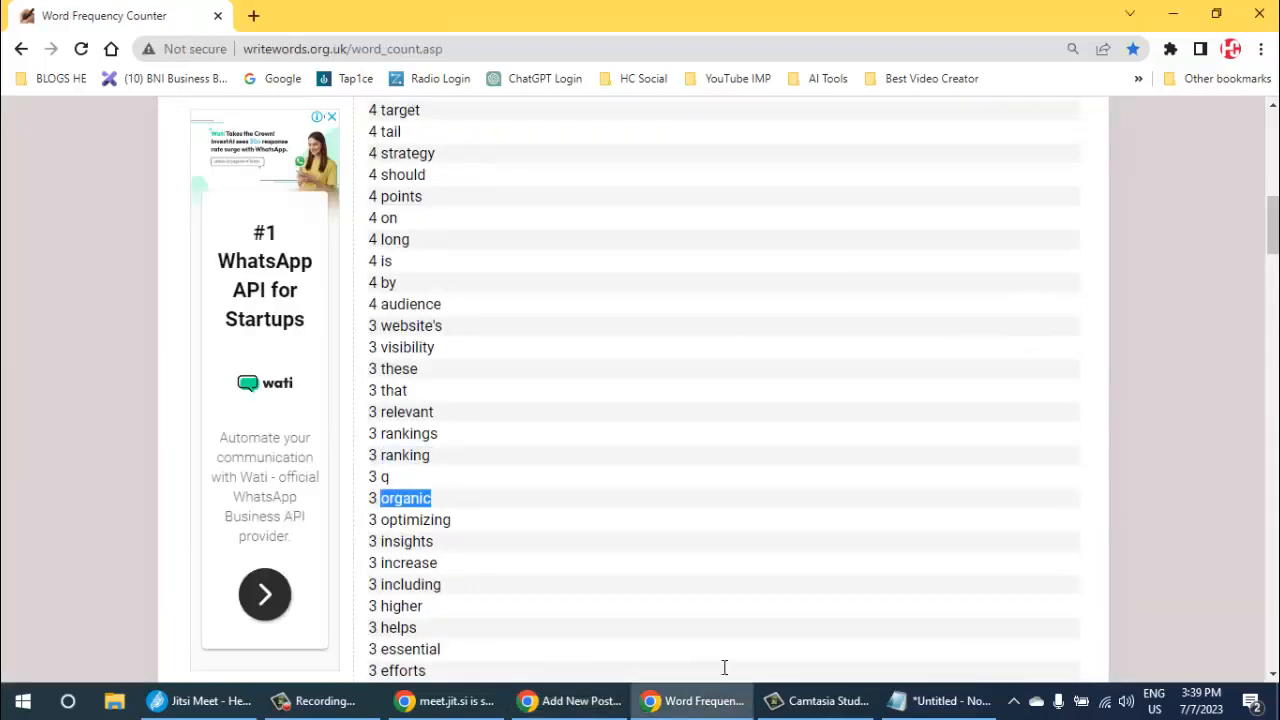
key(ctrl+c)
key(alt+Tab)
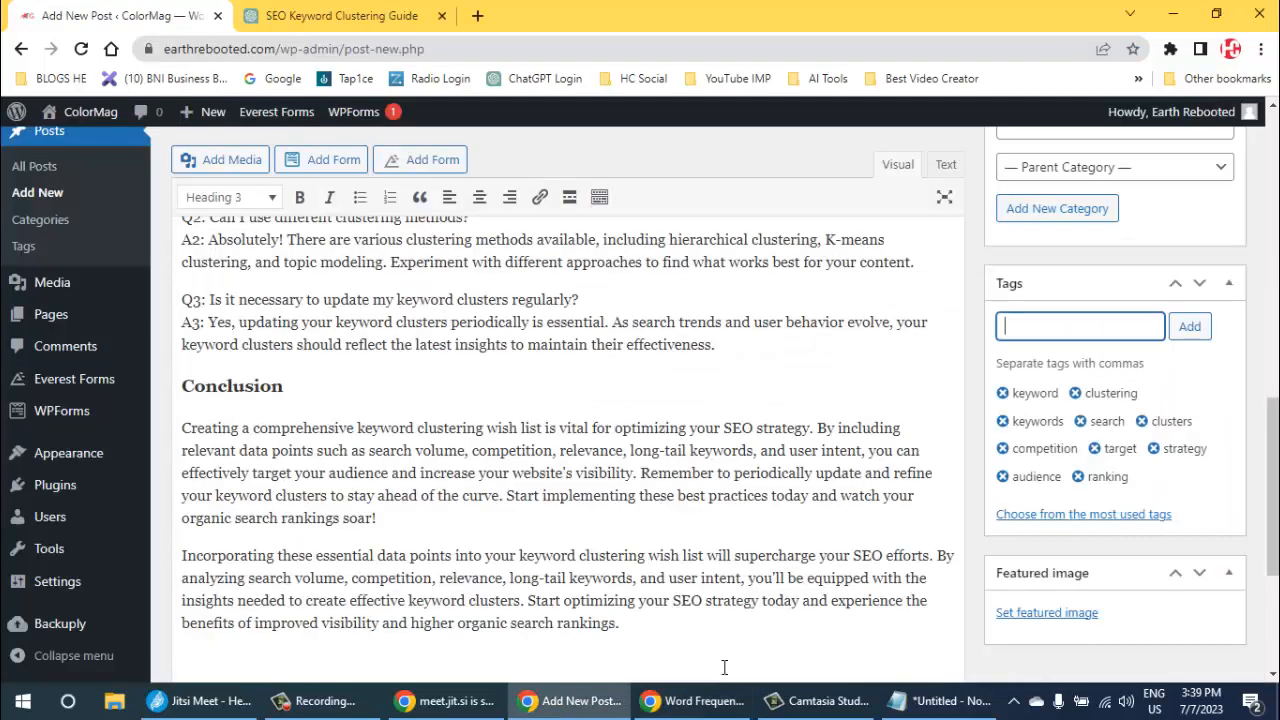
key(ctrl+v)
- Copy "optimizing" from the word frequency results and add it as a tag on the WordPress post
key(alt+Tab)
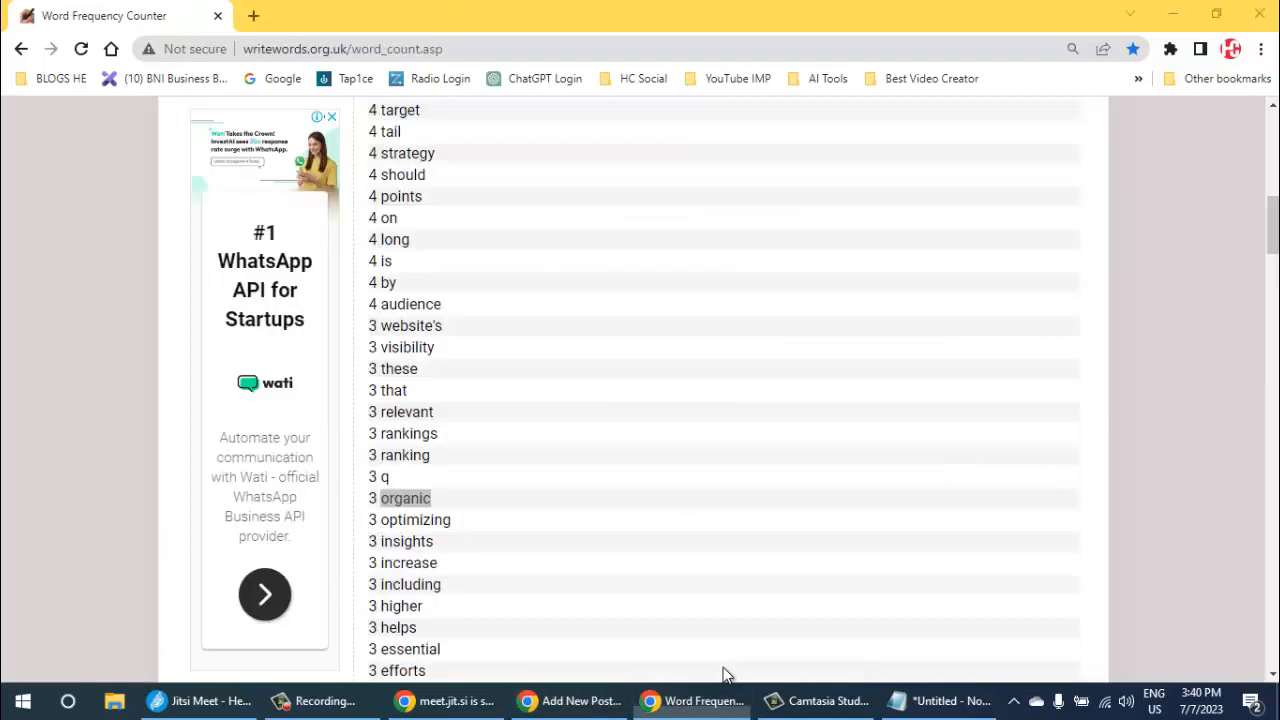
double_click(415, 520)
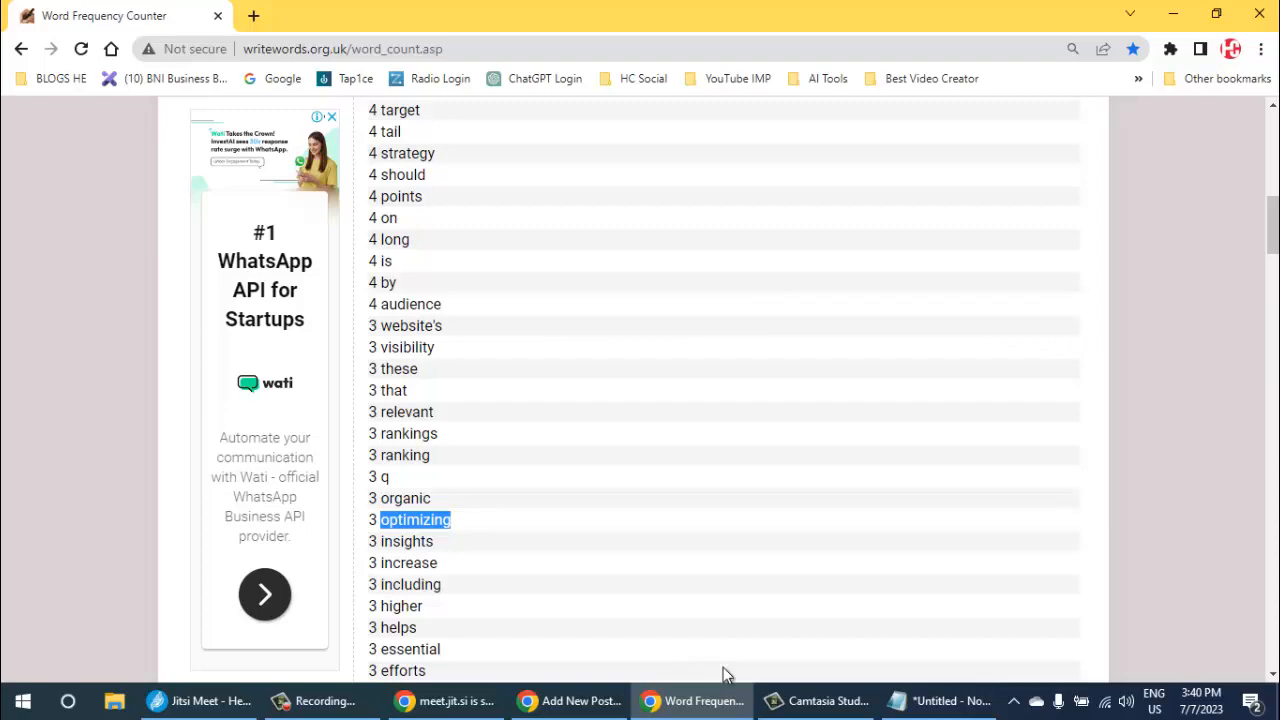
key(alt+Tab)
key(ctrl+v)
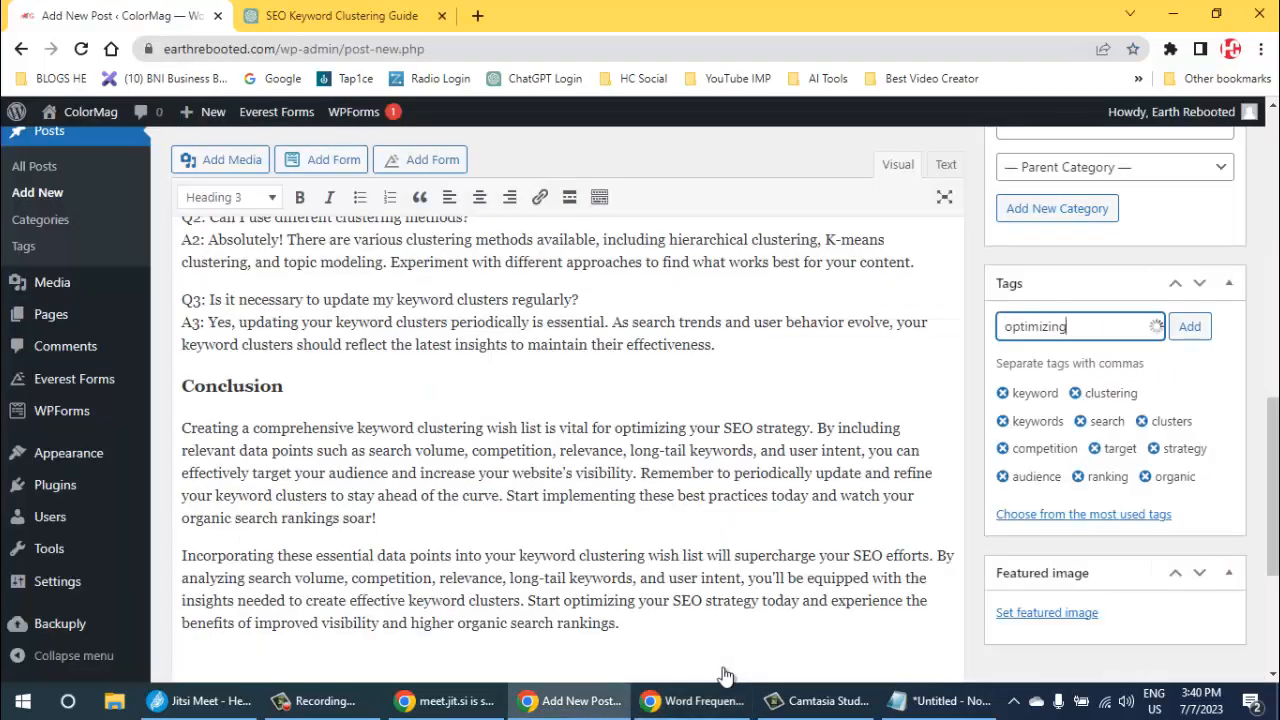
- Copy "insights" from the word frequency results and add it as a tag on the WordPress post
key(alt+Tab)
double_click(406, 541)
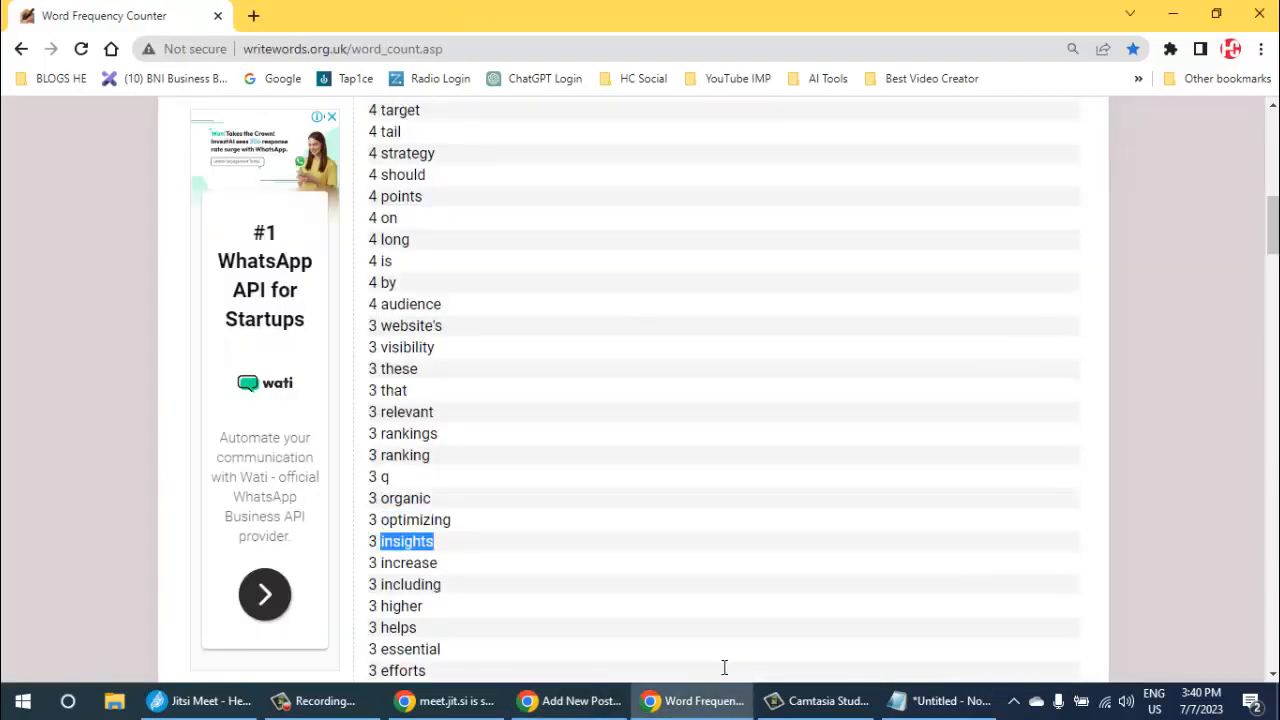
key(alt+Tab)
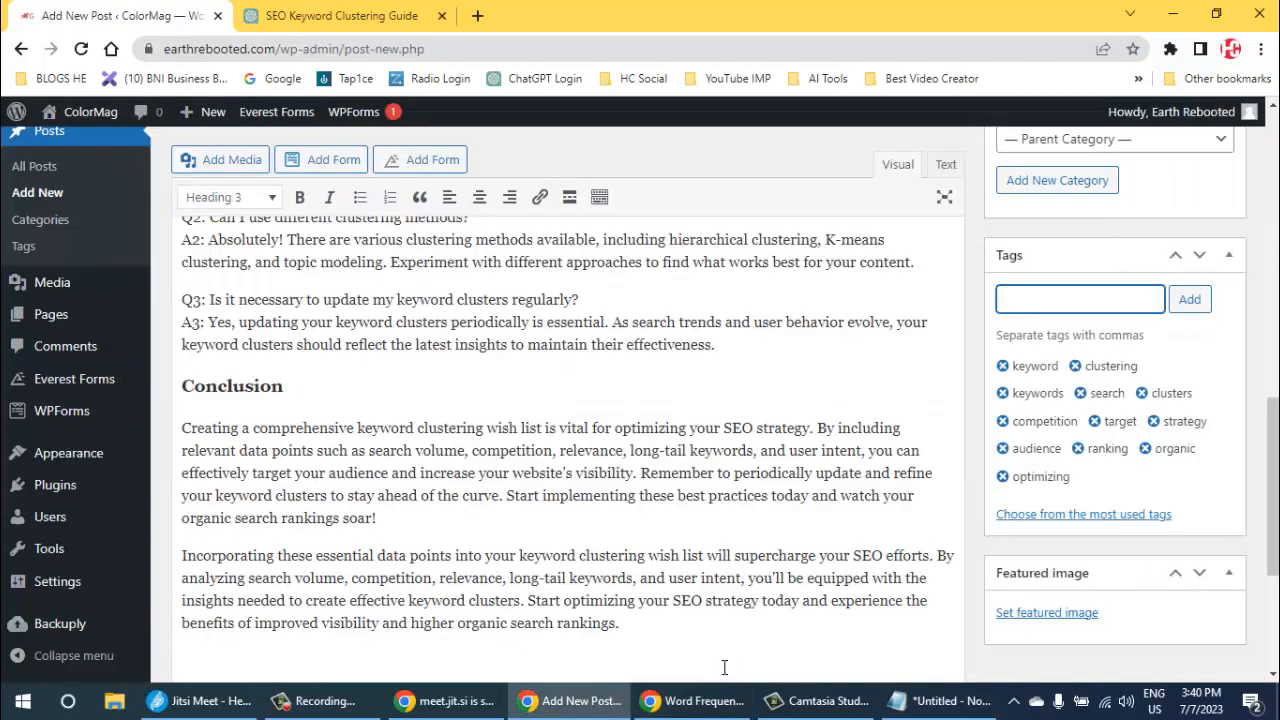
key(ctrl+v)
key(Return)
click(1200, 701)
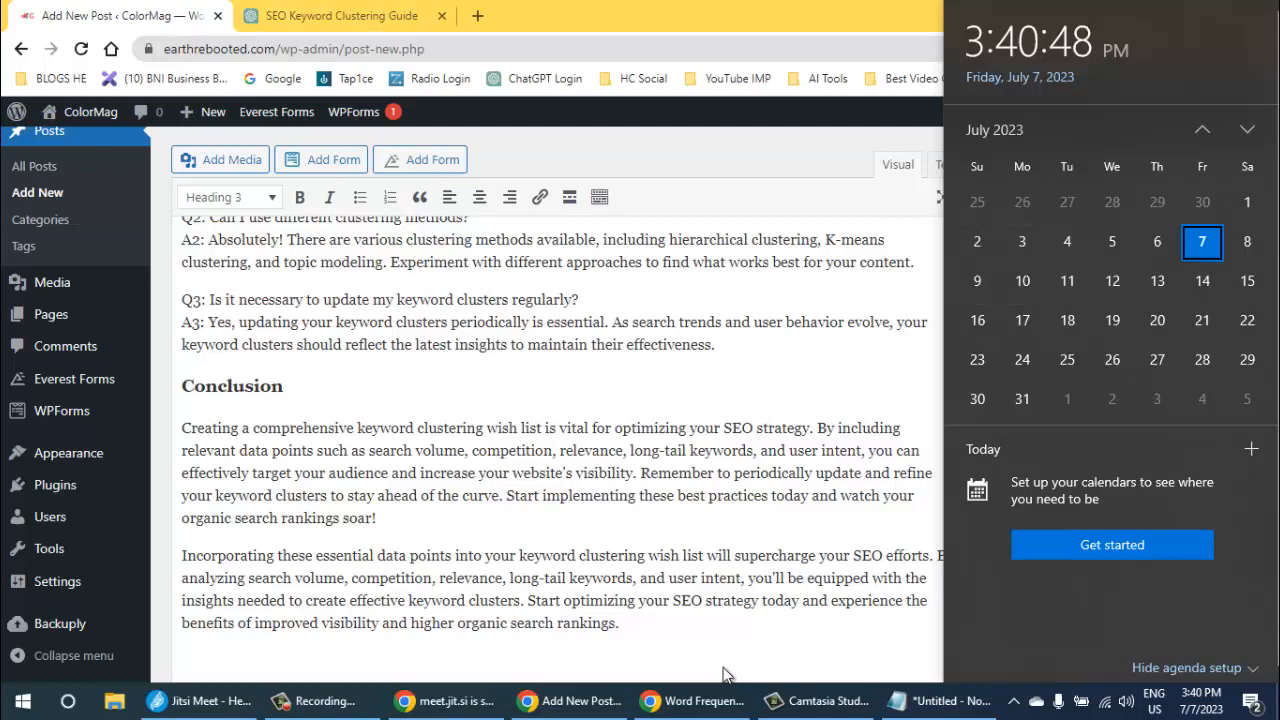
key(Escape)
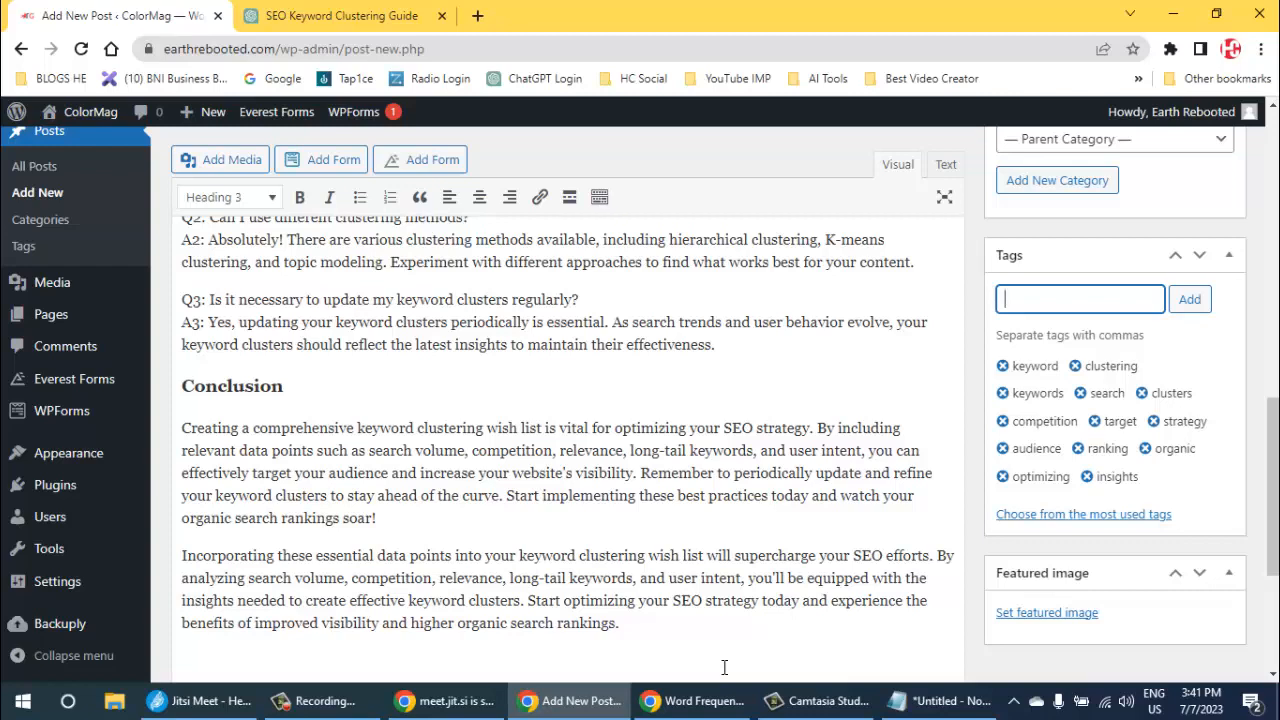
- Take the word "Data" from the post title and search Google Images for "data" in a new tab
scroll(724, 667, down, 2)
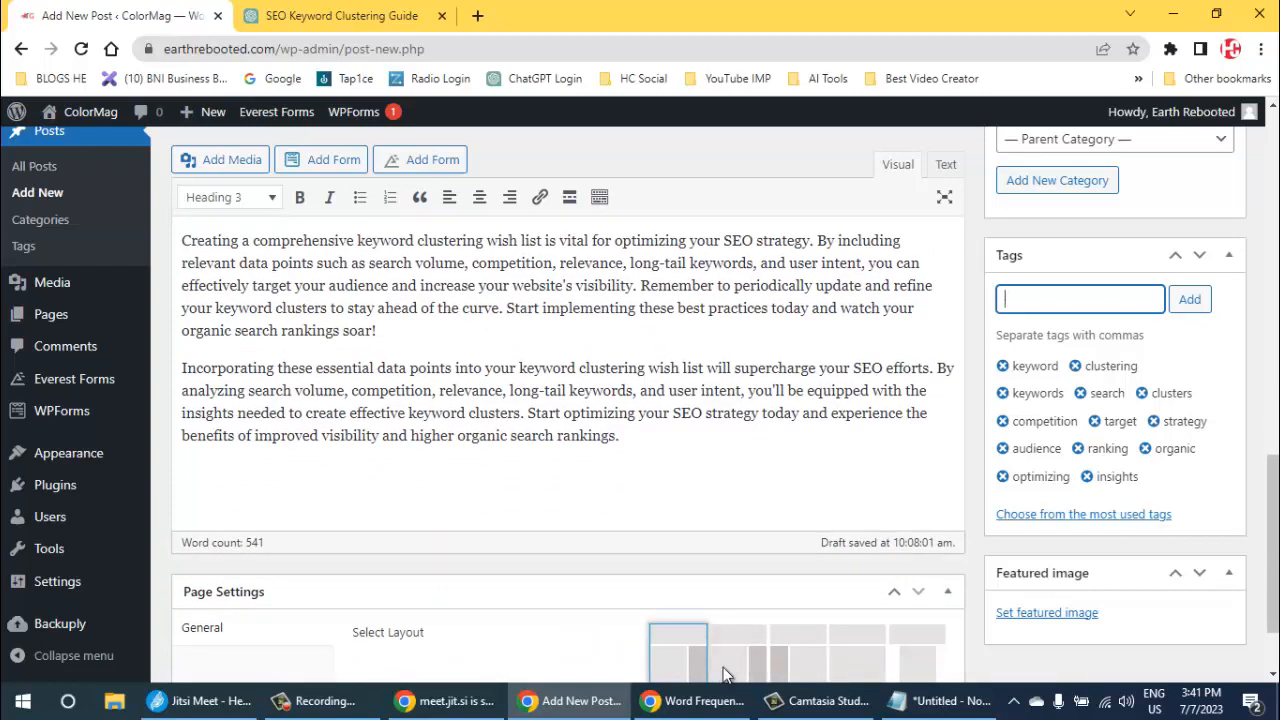
scroll(724, 667, up, 5)
scroll(724, 667, up, 3)
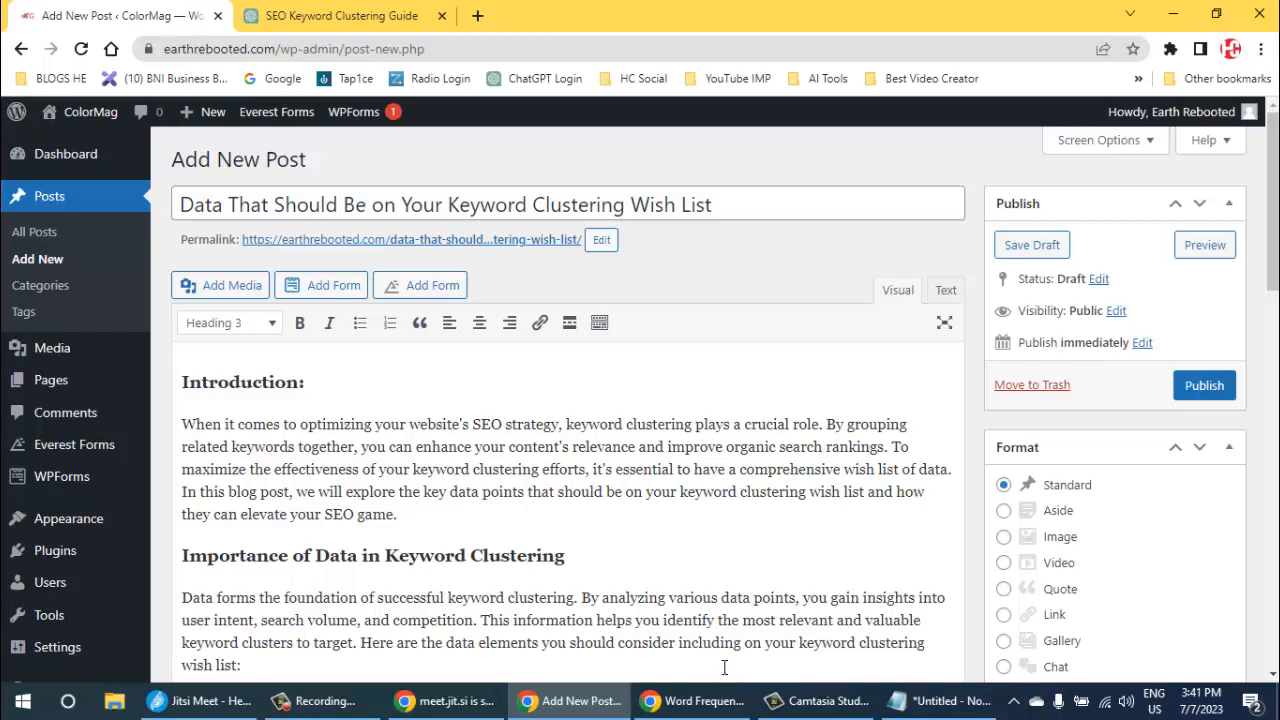
drag(223, 204, 165, 203)
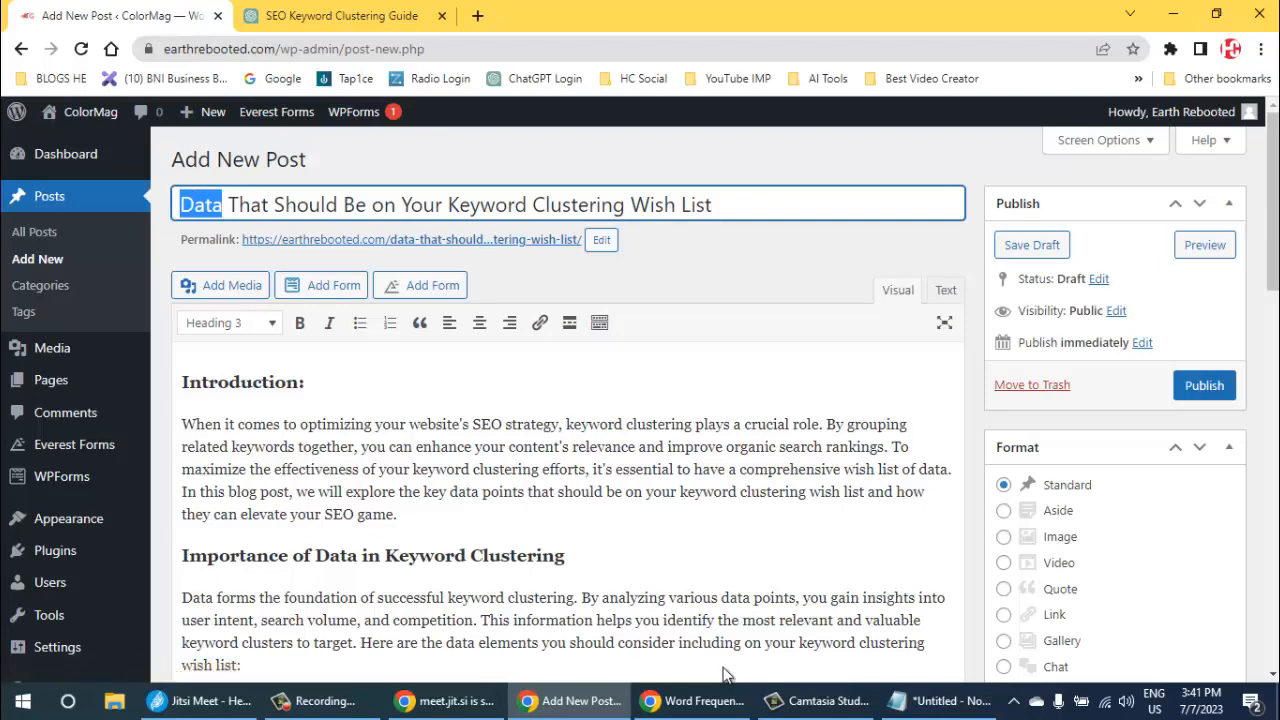
key(ctrl+t)
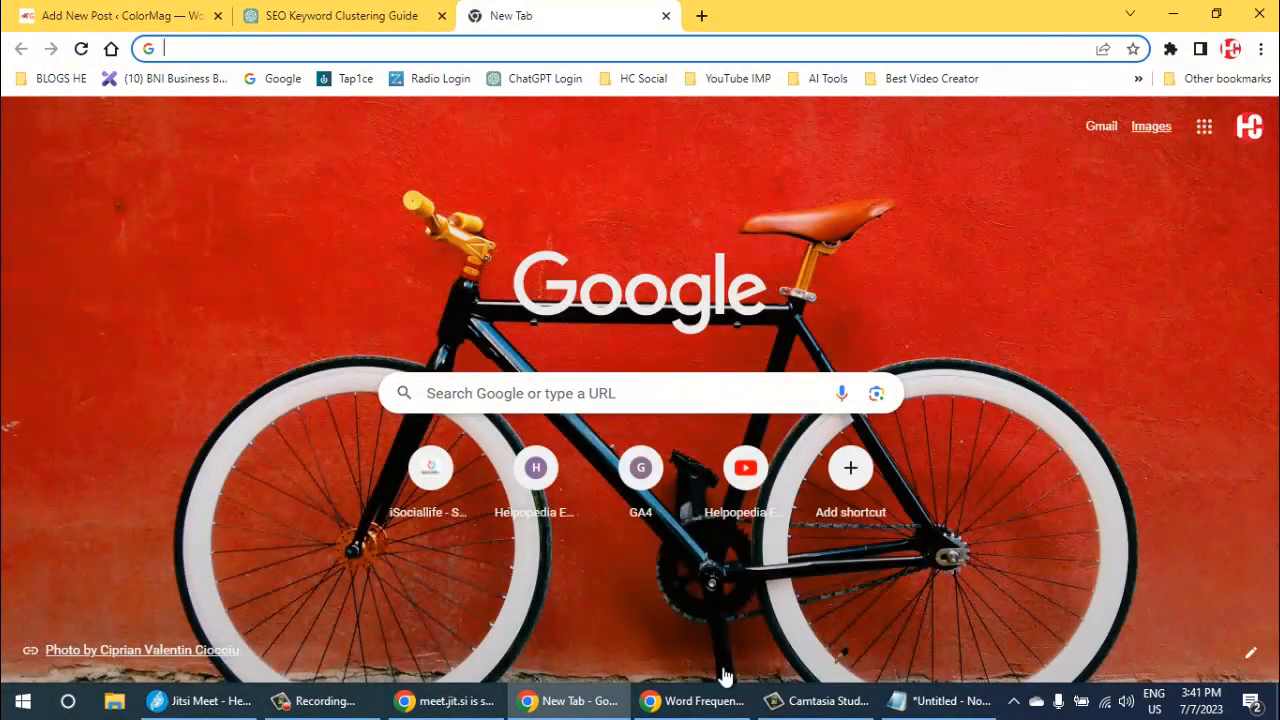
key(Tab)
key(Tab)
key(Return)
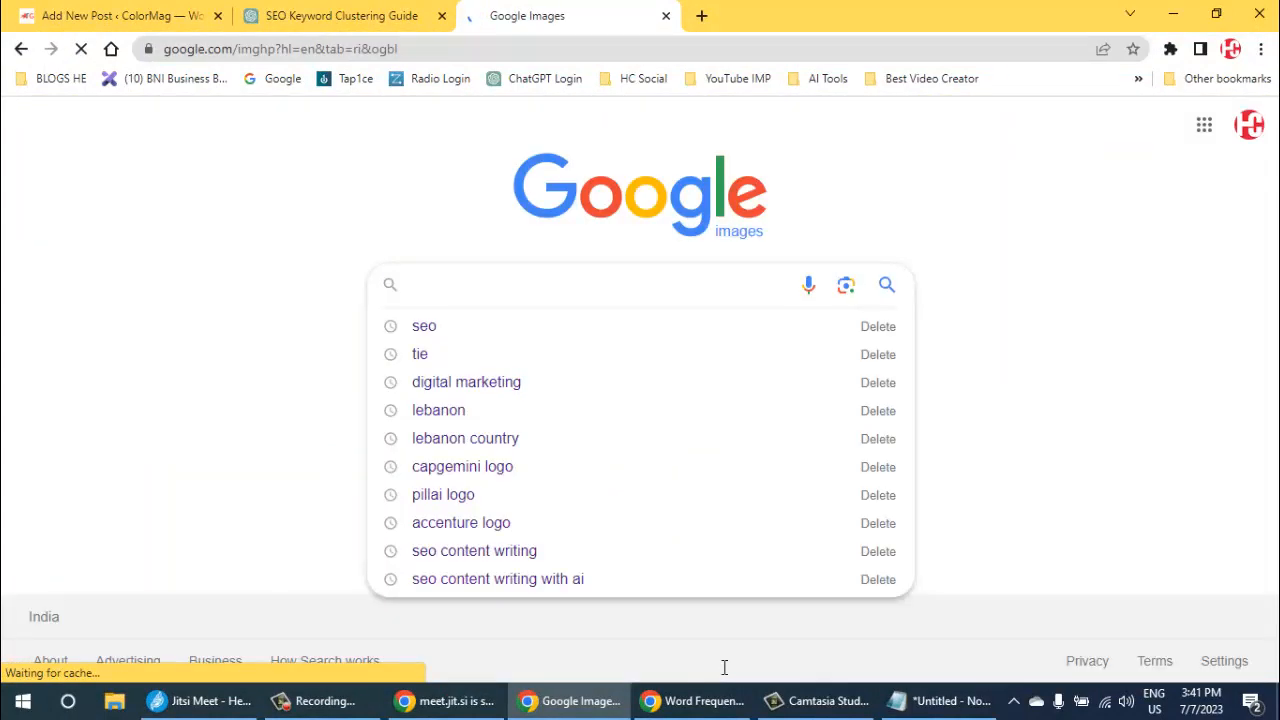
text(data)
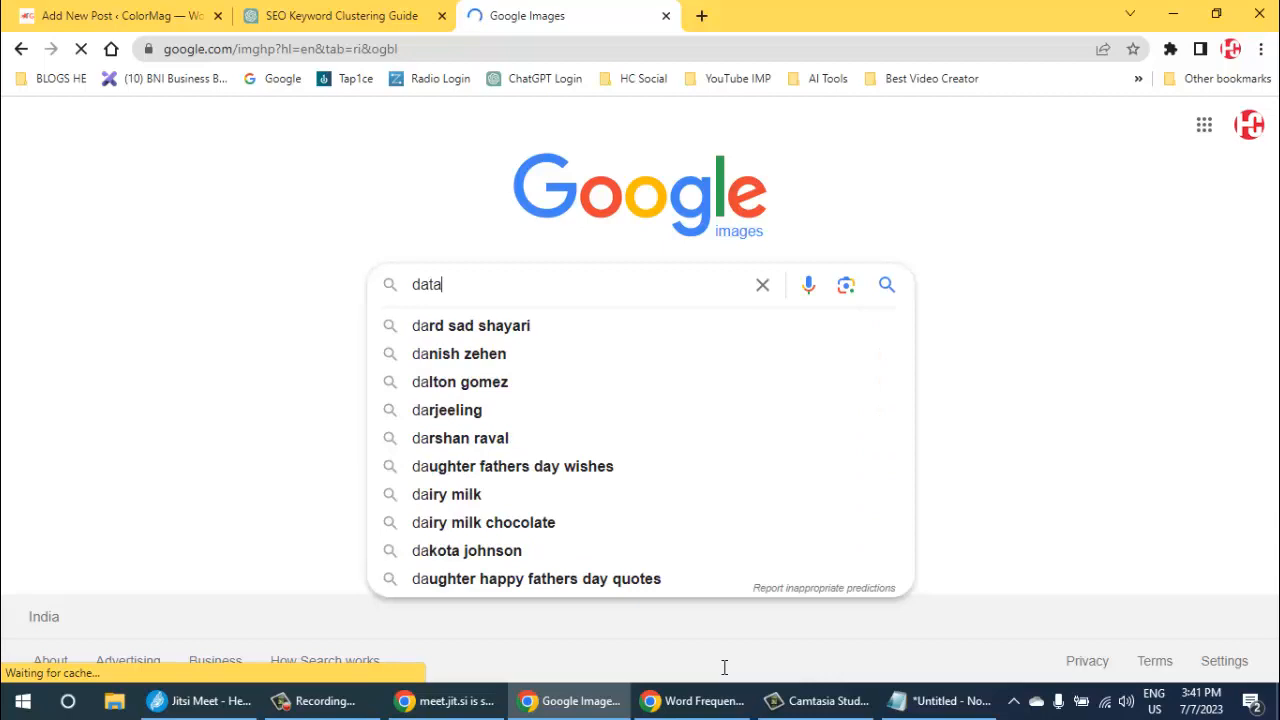
key(Return)
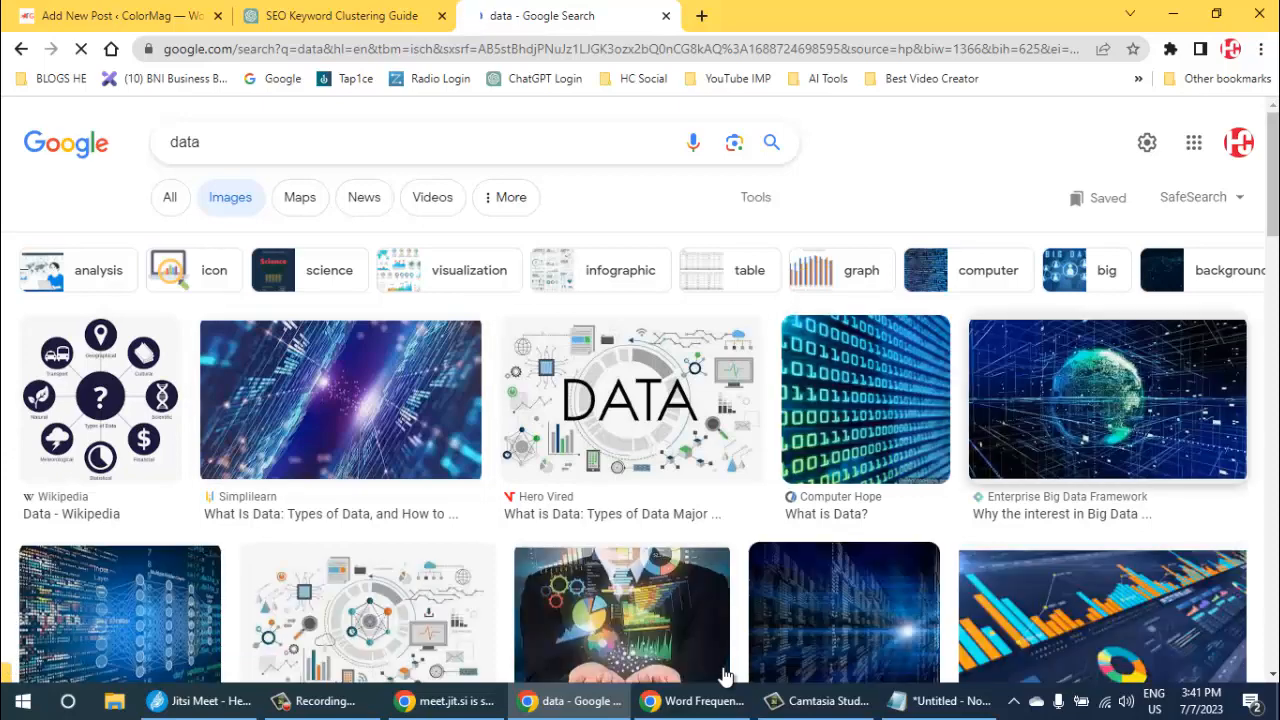
- Filter the "data" image results by usage rights to Creative Commons licenses
scroll(725, 677, down, 2)
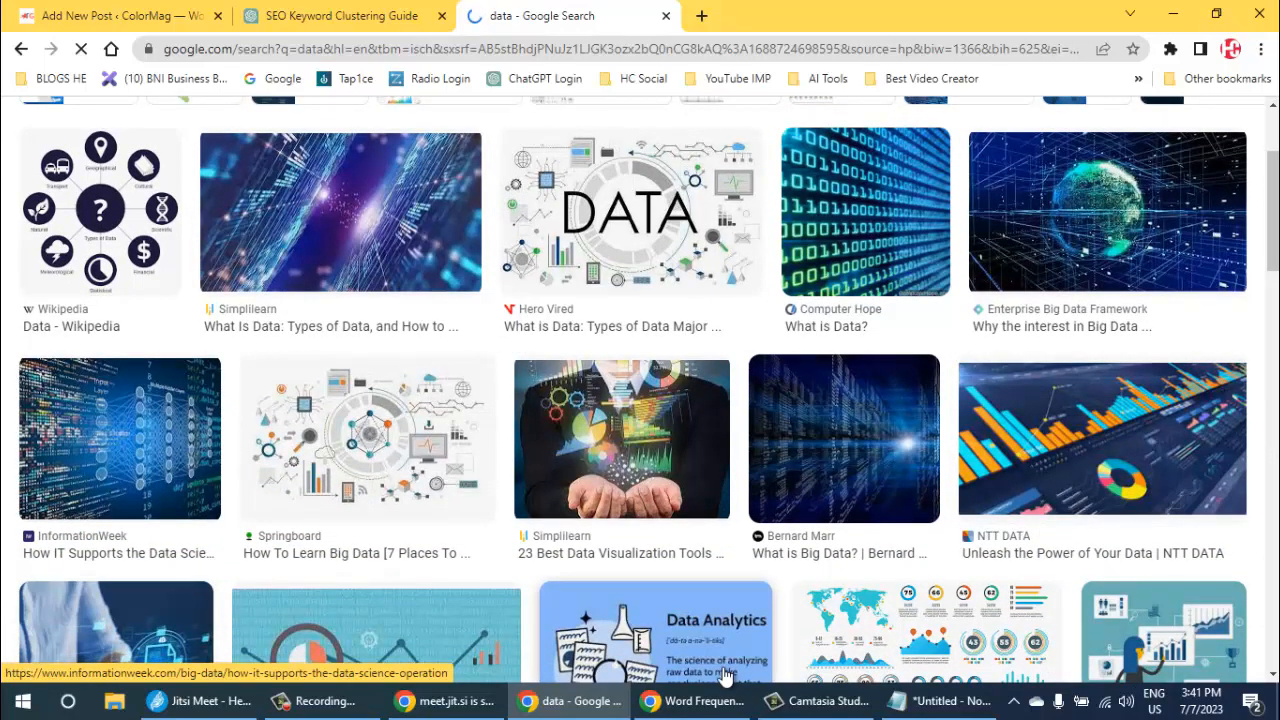
scroll(725, 677, up, 2)
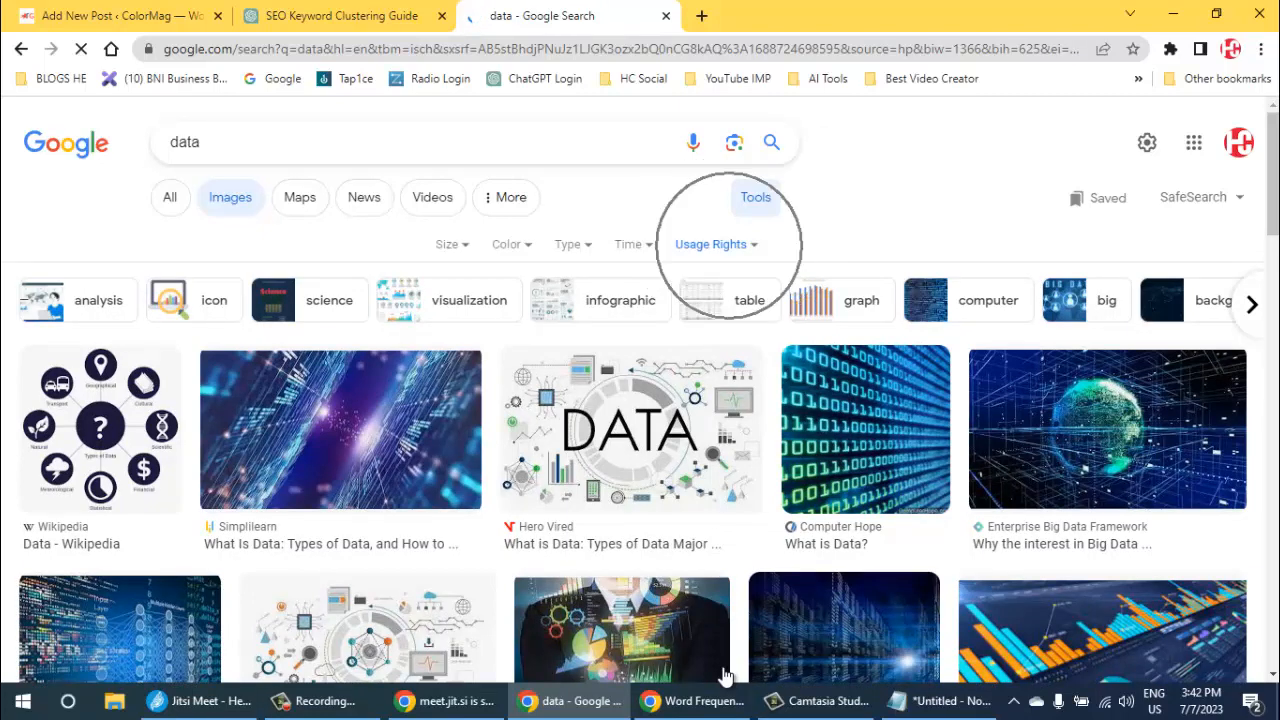
key(Return)
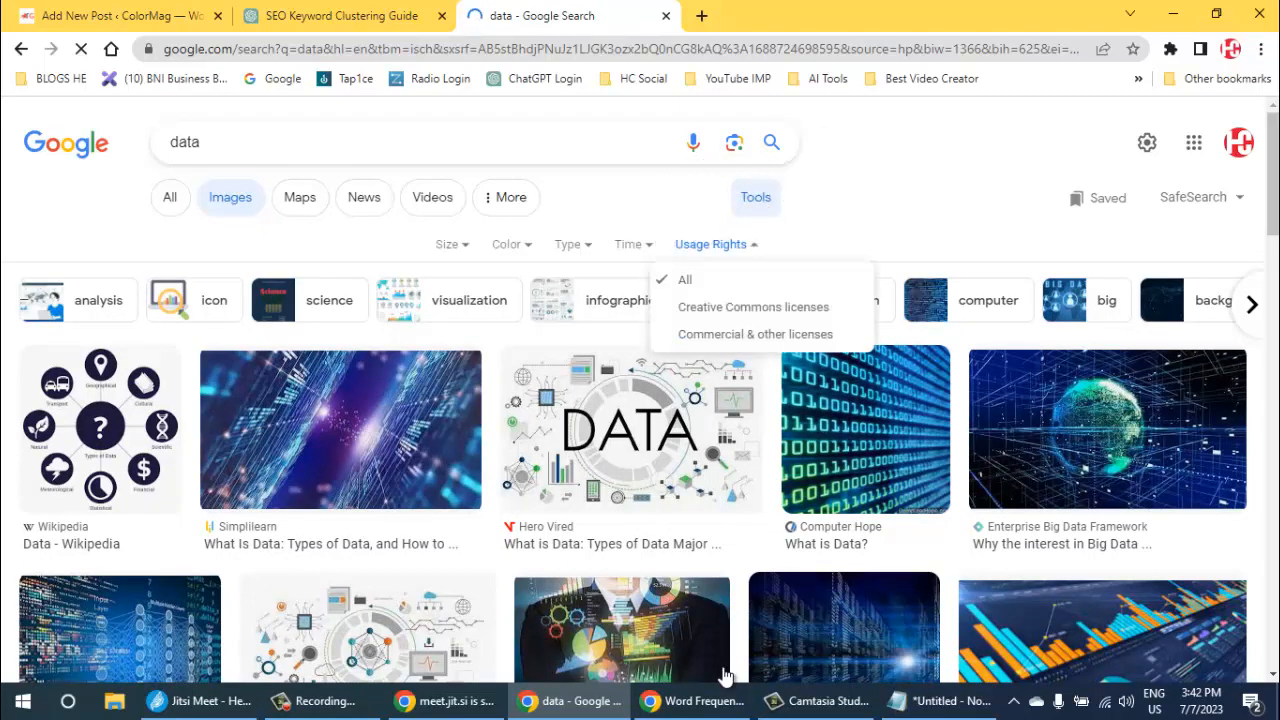
key(Down)
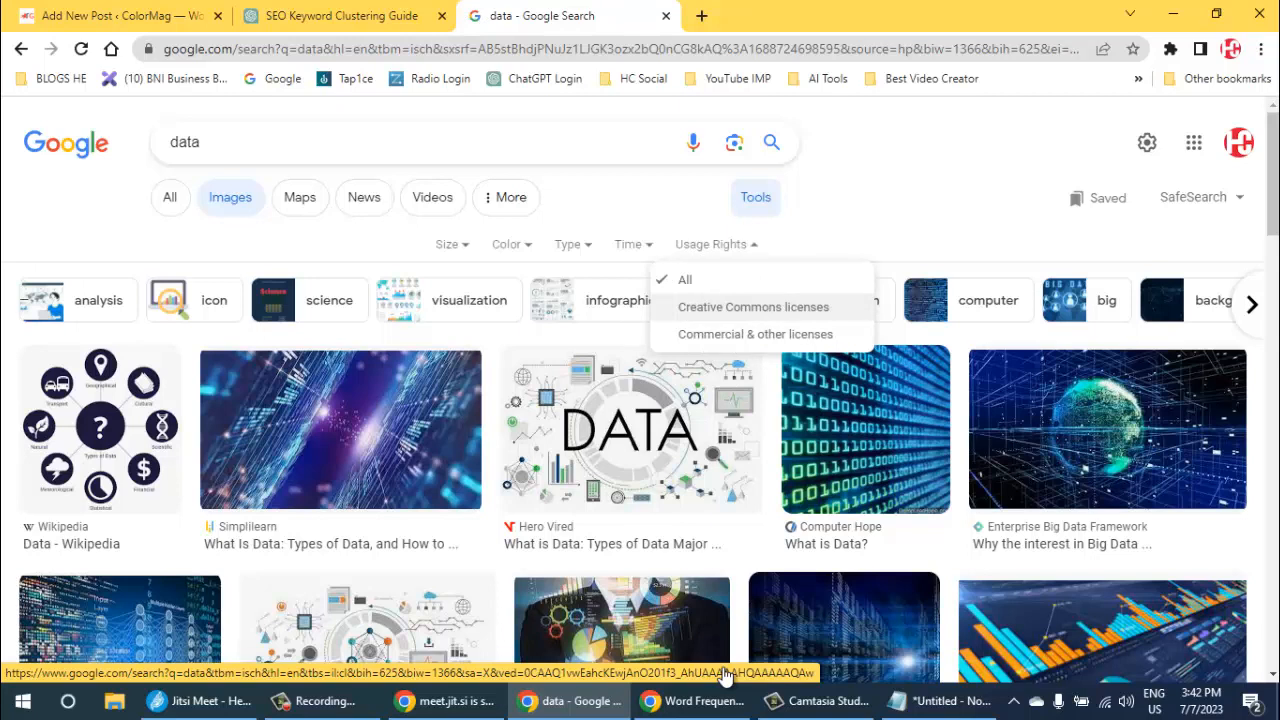
click(725, 307)
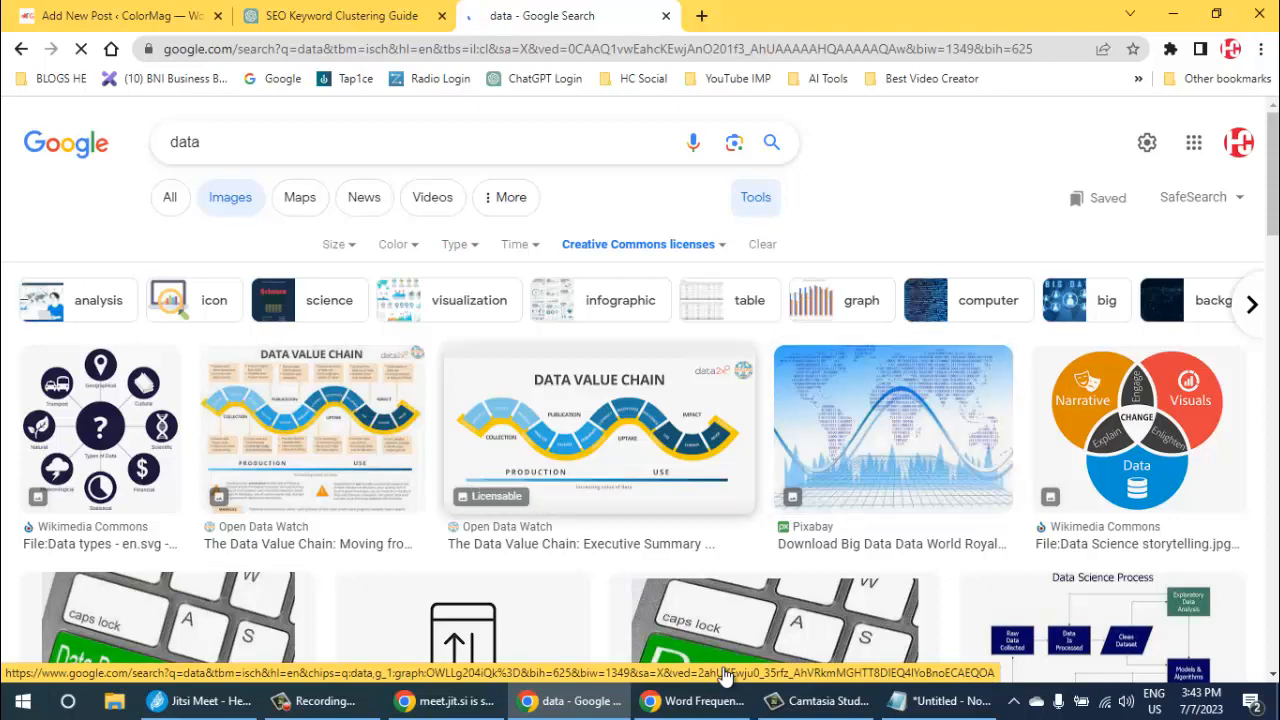
- Browse the Creative Commons "data" images for one that suits the blog post
scroll(726, 677, down, 2)
scroll(726, 677, down, 2)
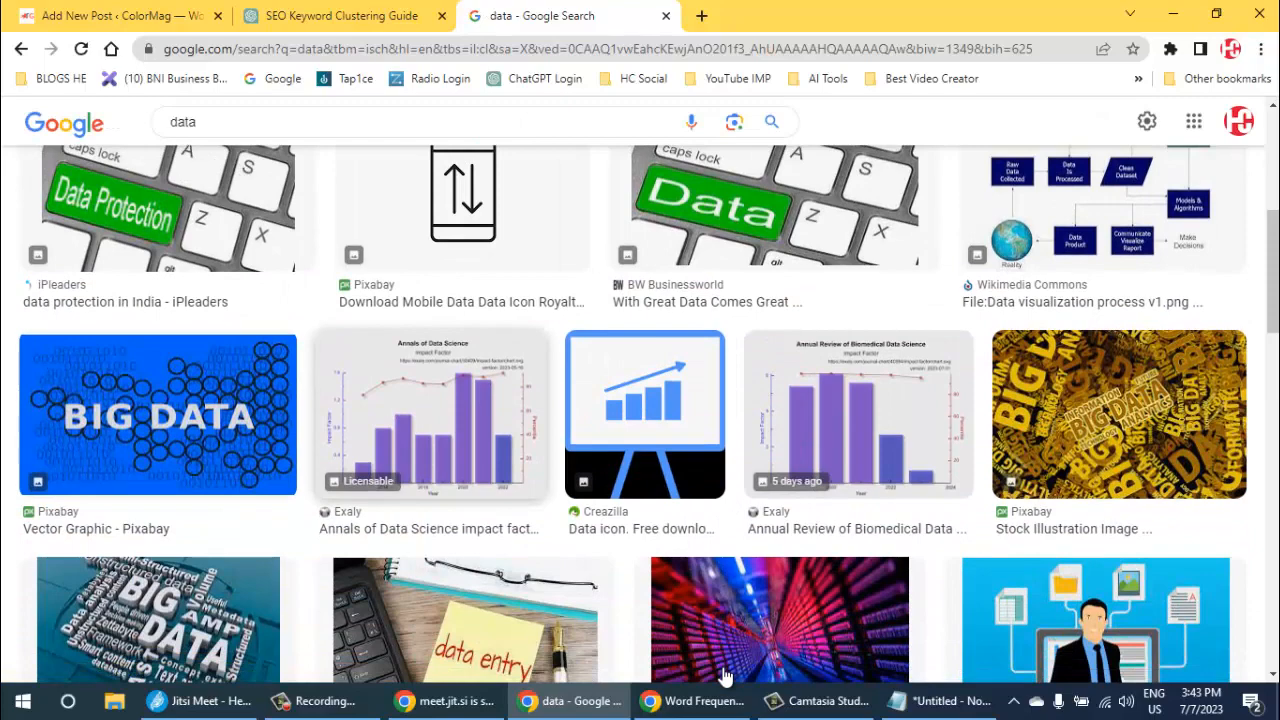
scroll(726, 677, down, 1)
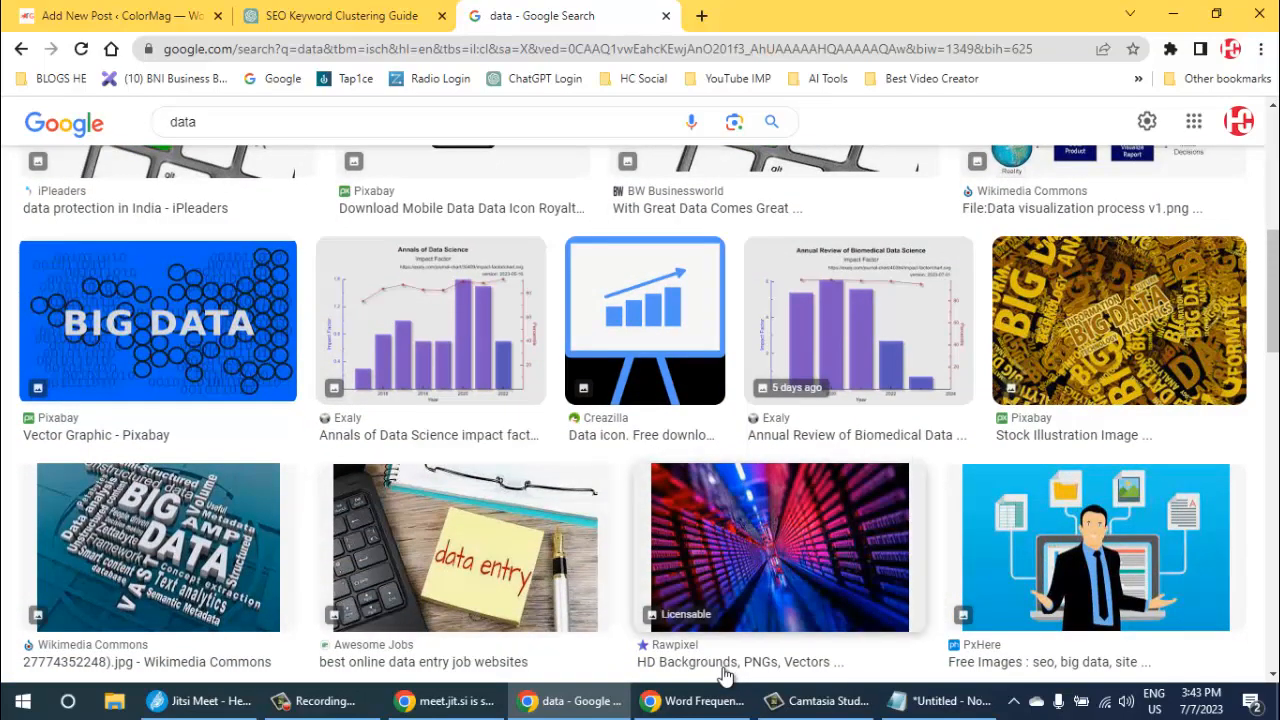
scroll(726, 677, down, 2)
scroll(726, 677, down, 1)
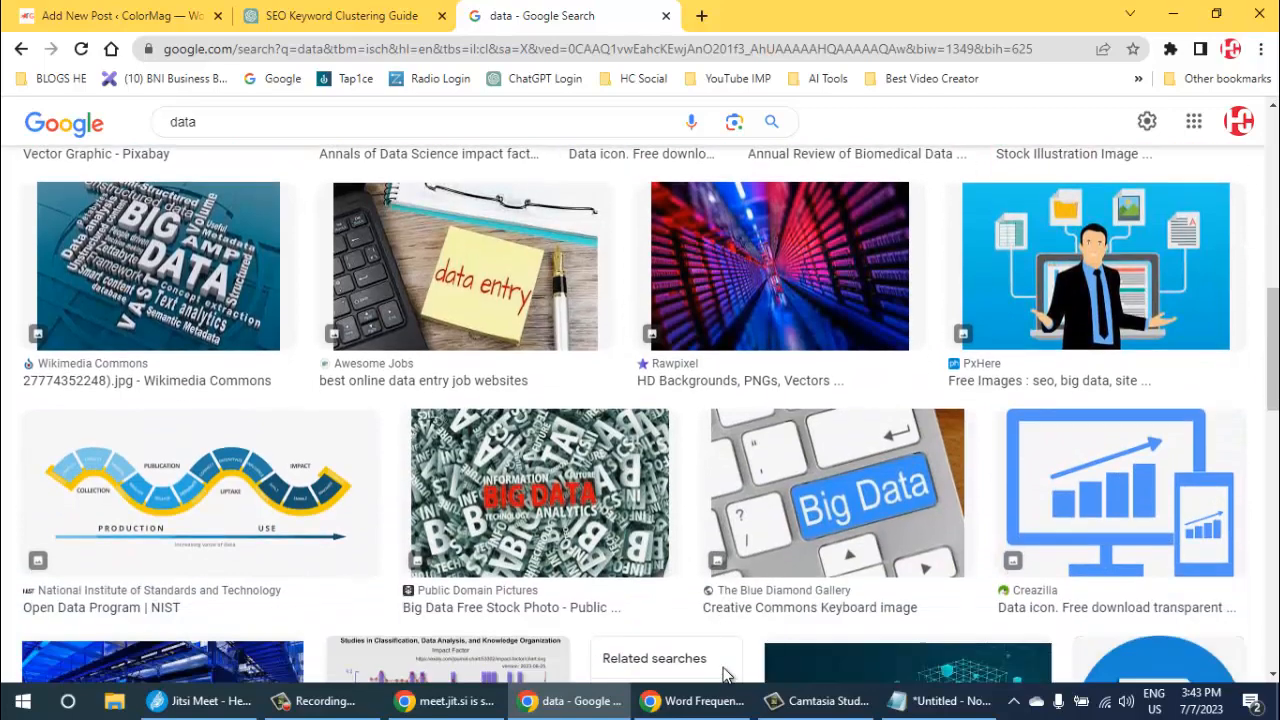
scroll(726, 677, down, 2)
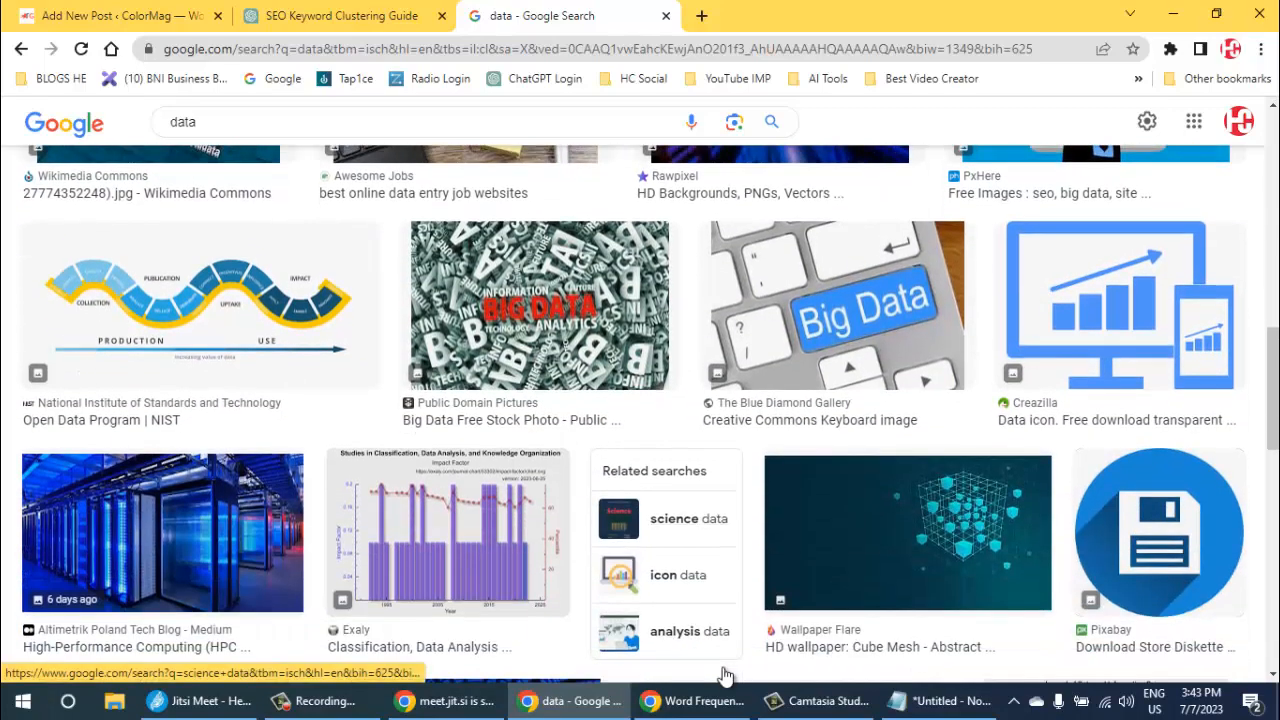
scroll(726, 677, down, 5)
- Open the pexels.com stock photo site in a new tab
key(ctrl+t)
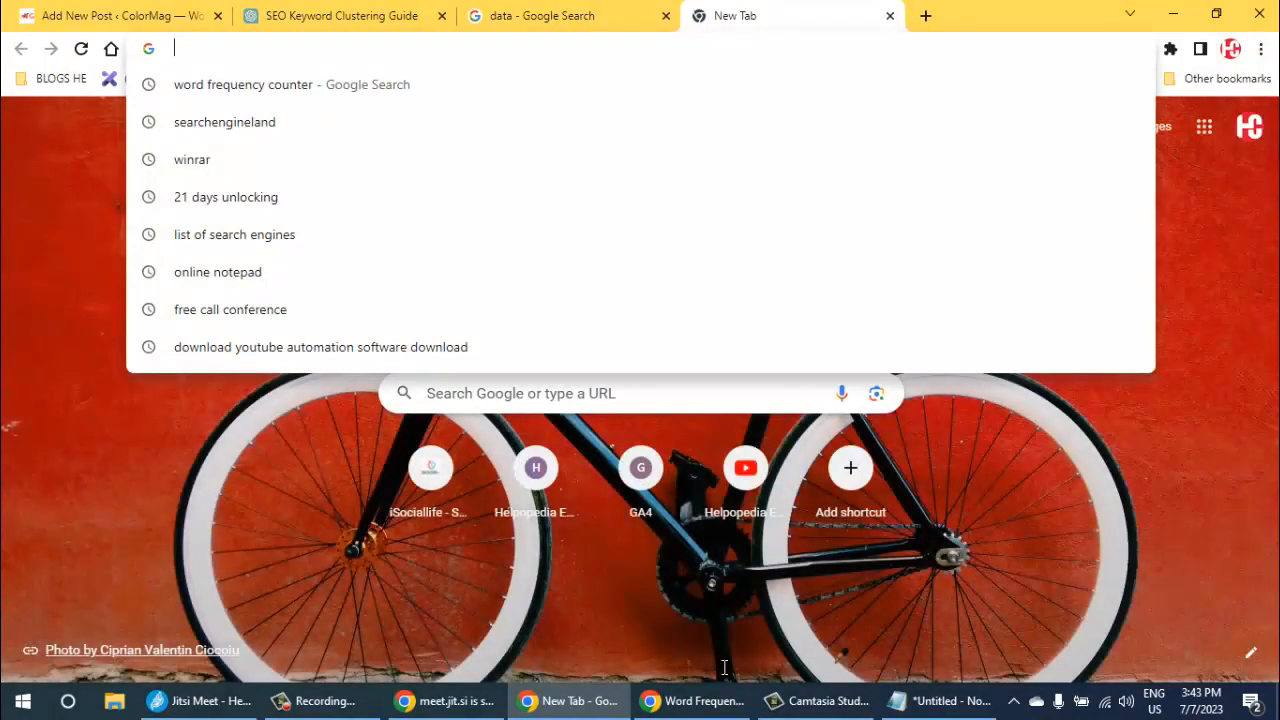
text(pexels)
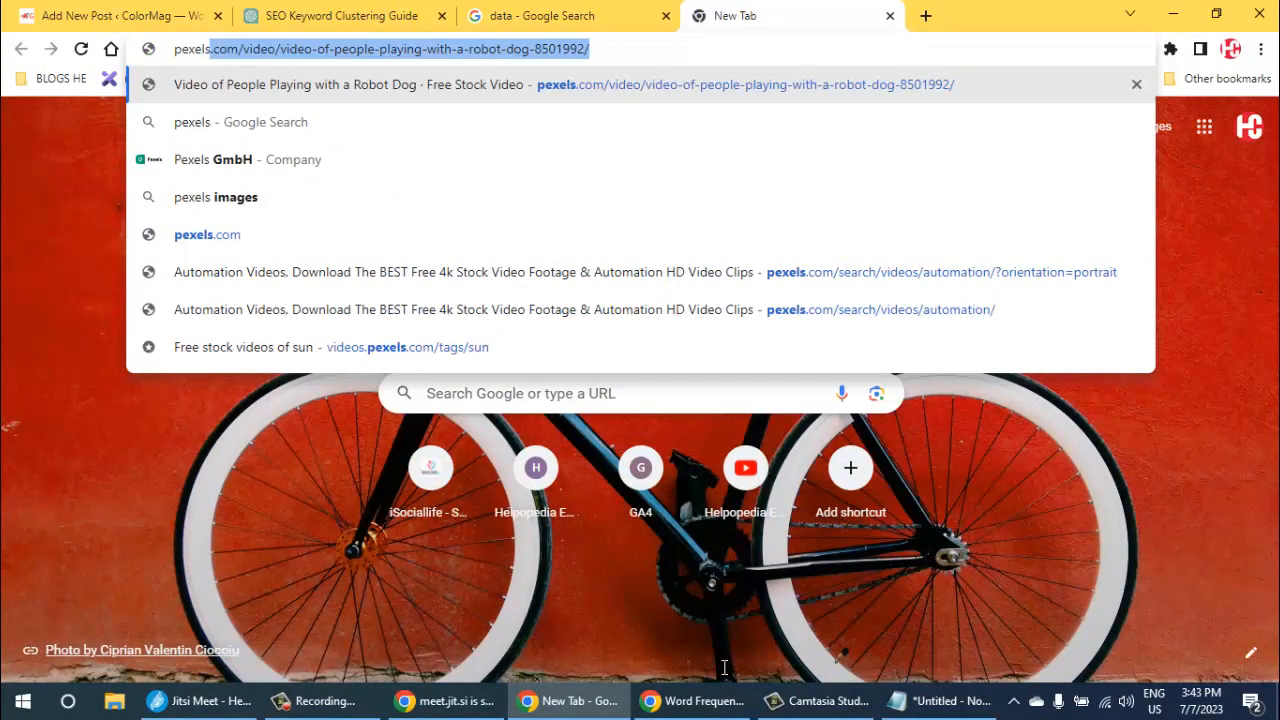
key(BackSpace)
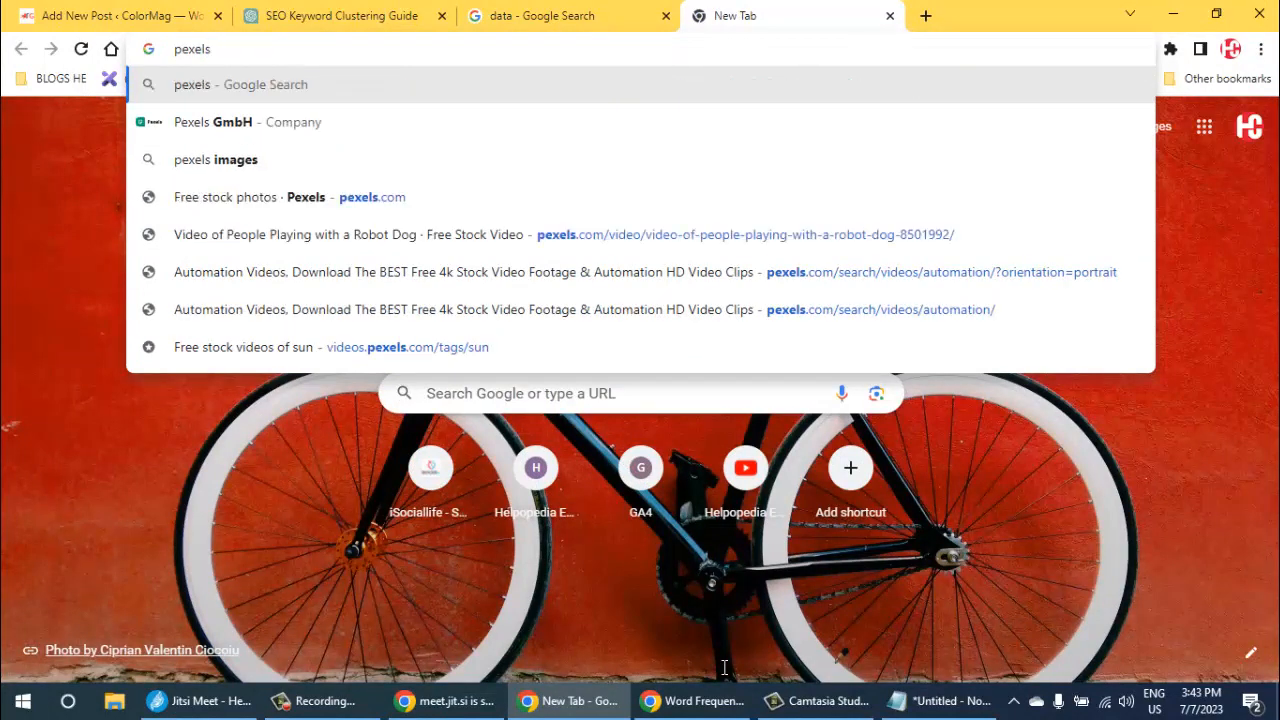
key(ctrl+Return)
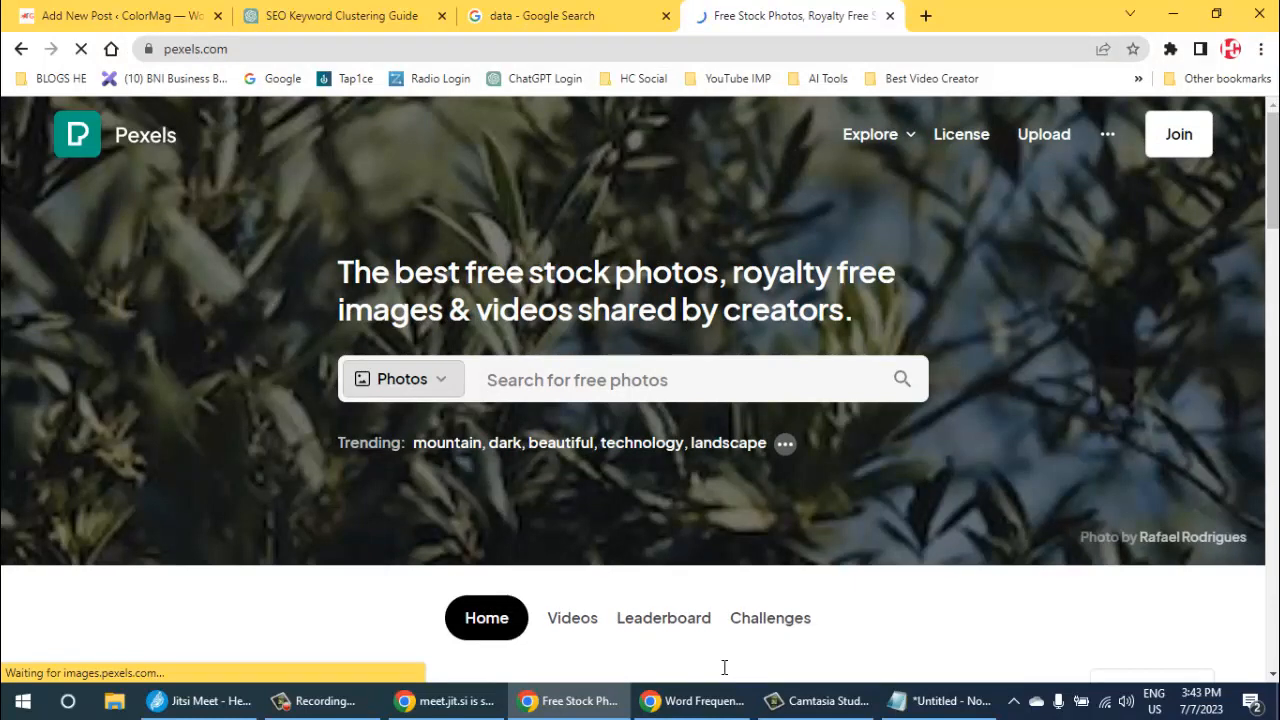
- Dismiss the Google sign-in prompt and search Pexels photos for "data"
key(shift+Tab)
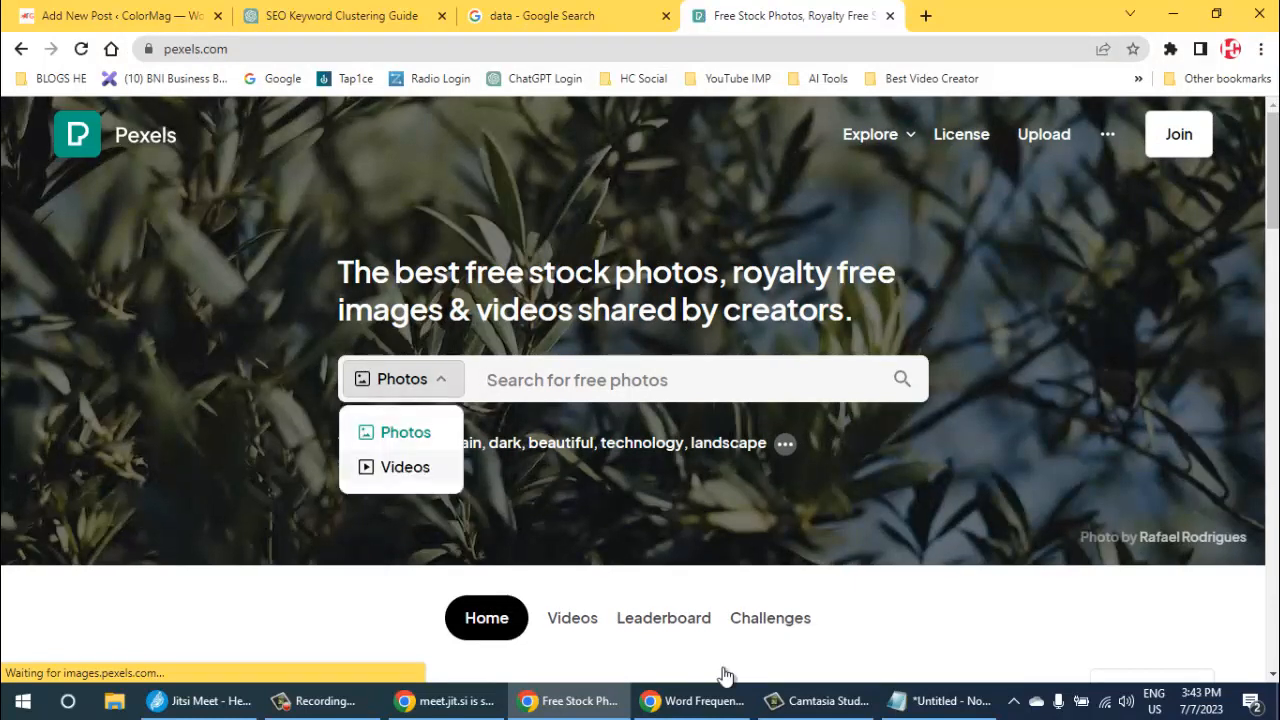
key(Tab)
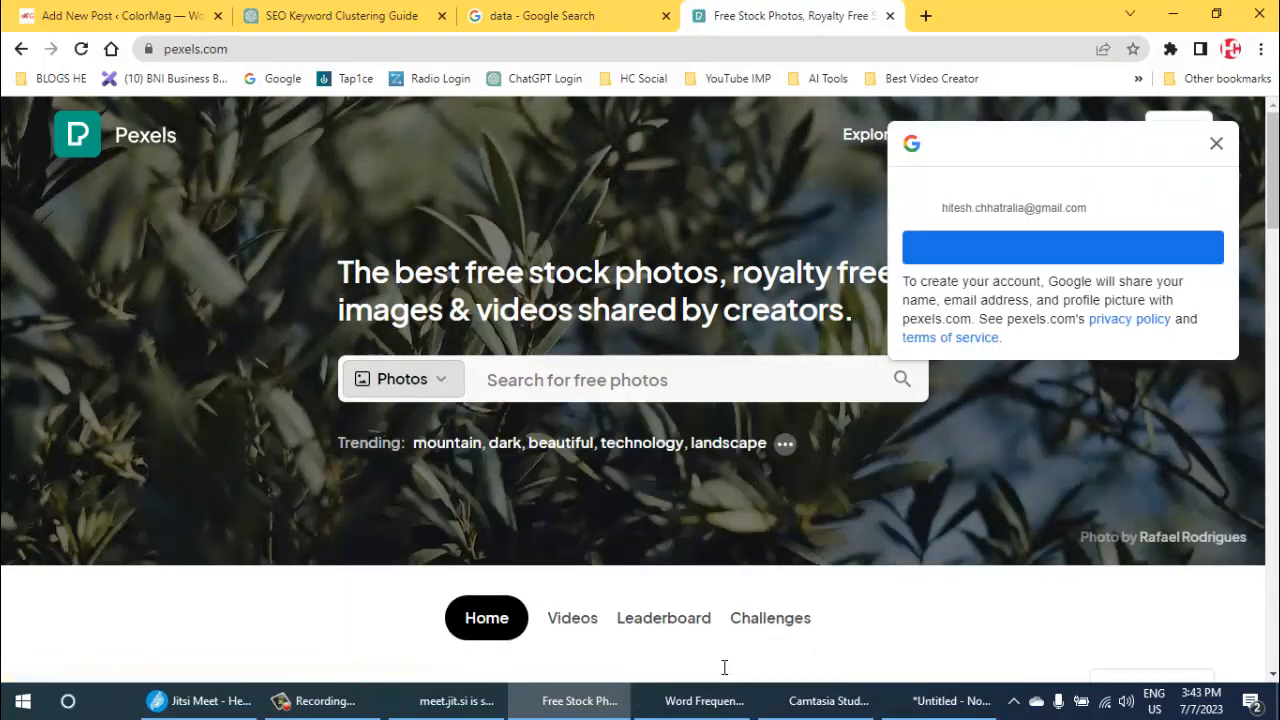
key(Escape)
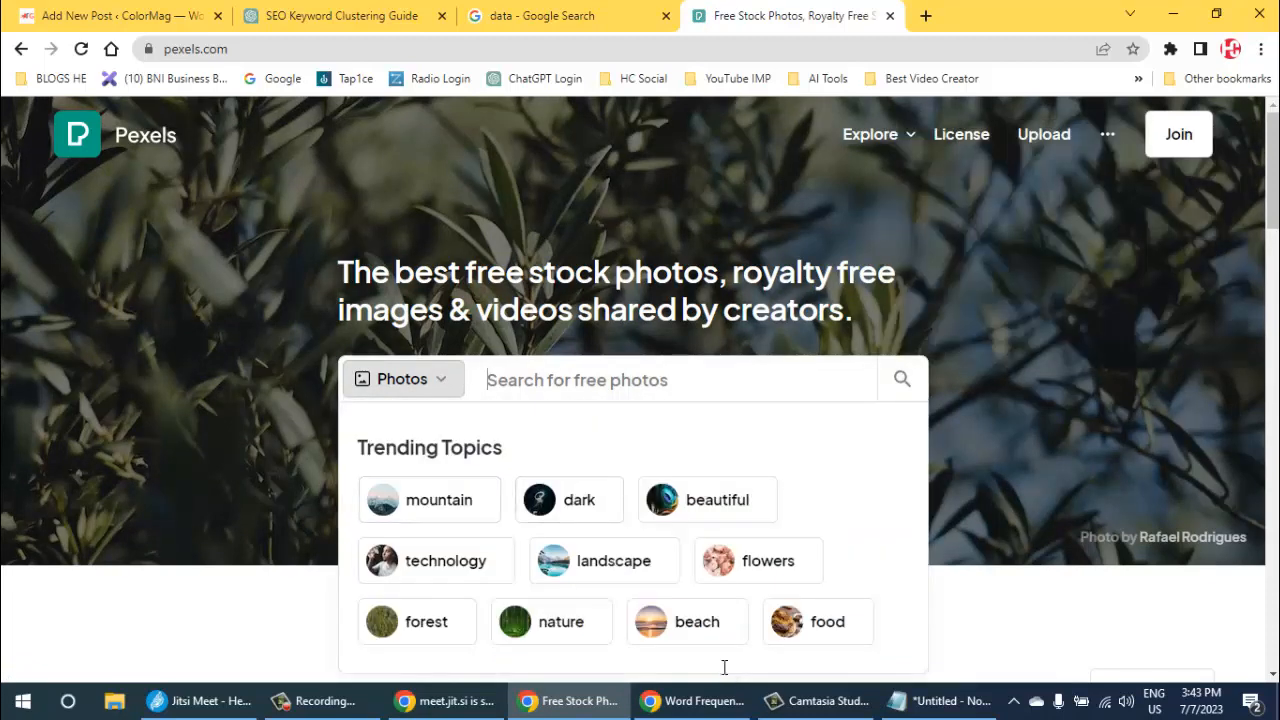
text(data)
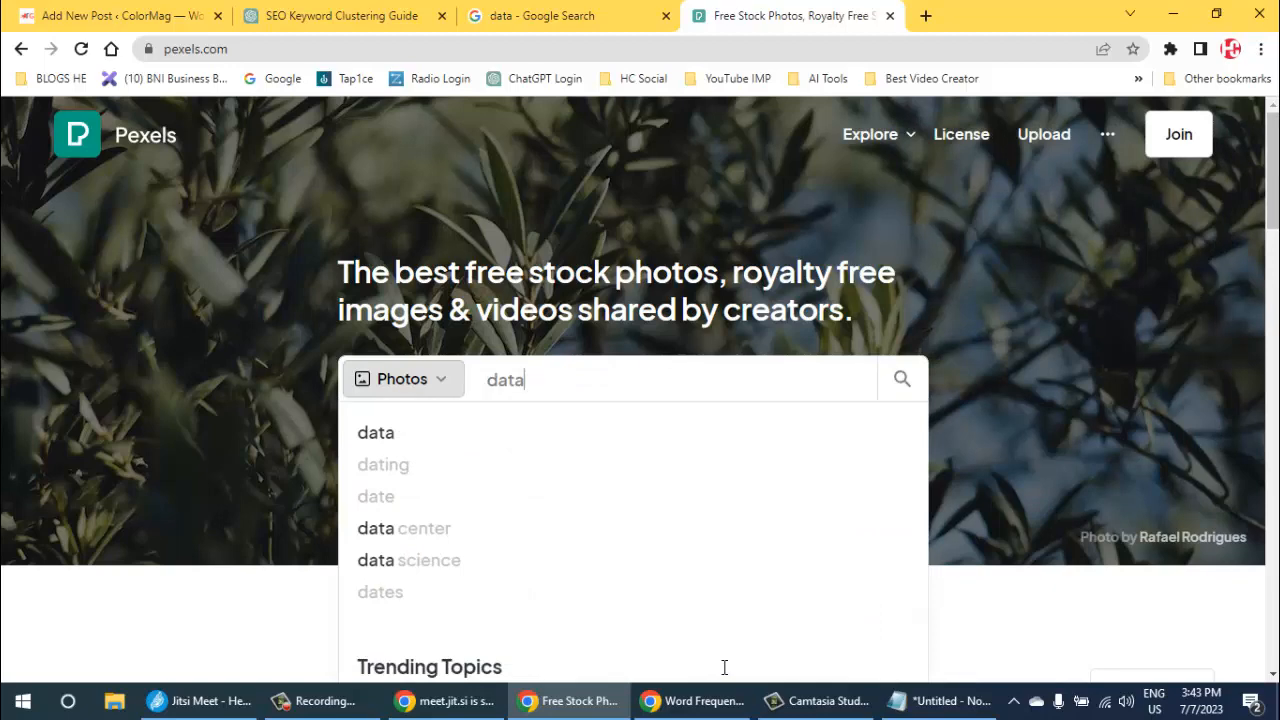
key(Return)
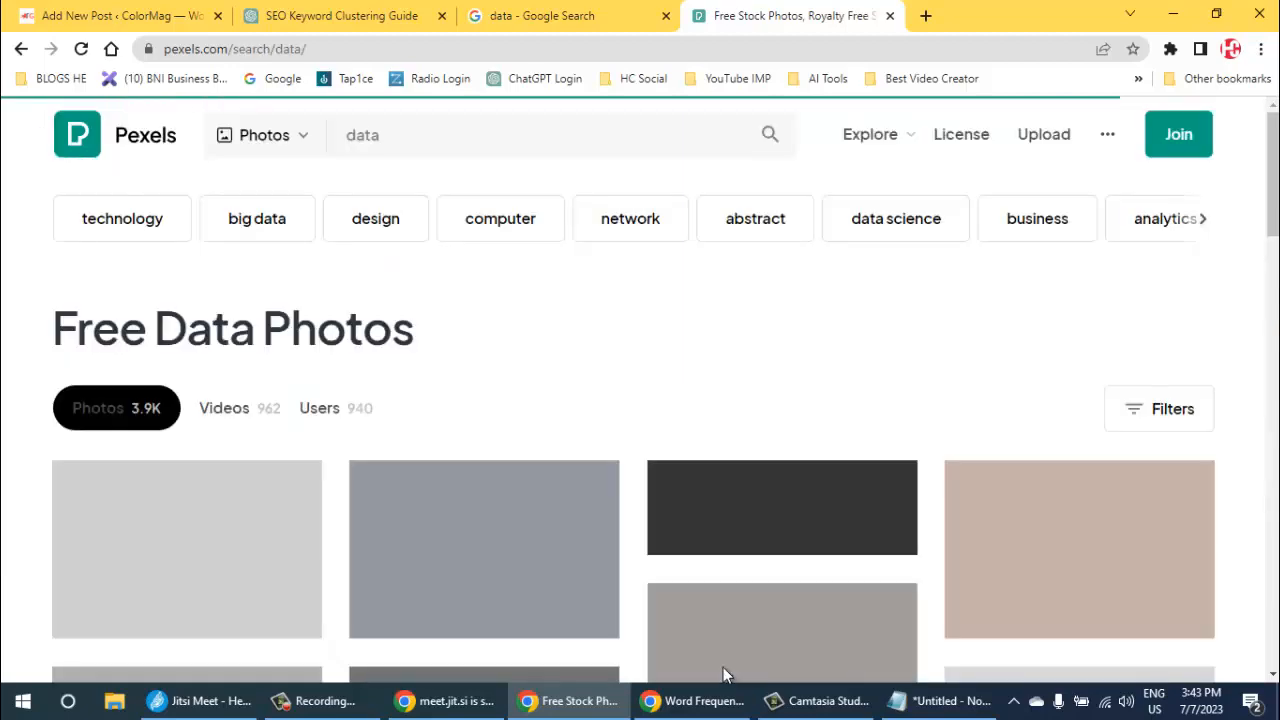
- Look through the free data photos and open the close-up photo of the gray laptop showing charts
scroll(725, 675, down, 3)
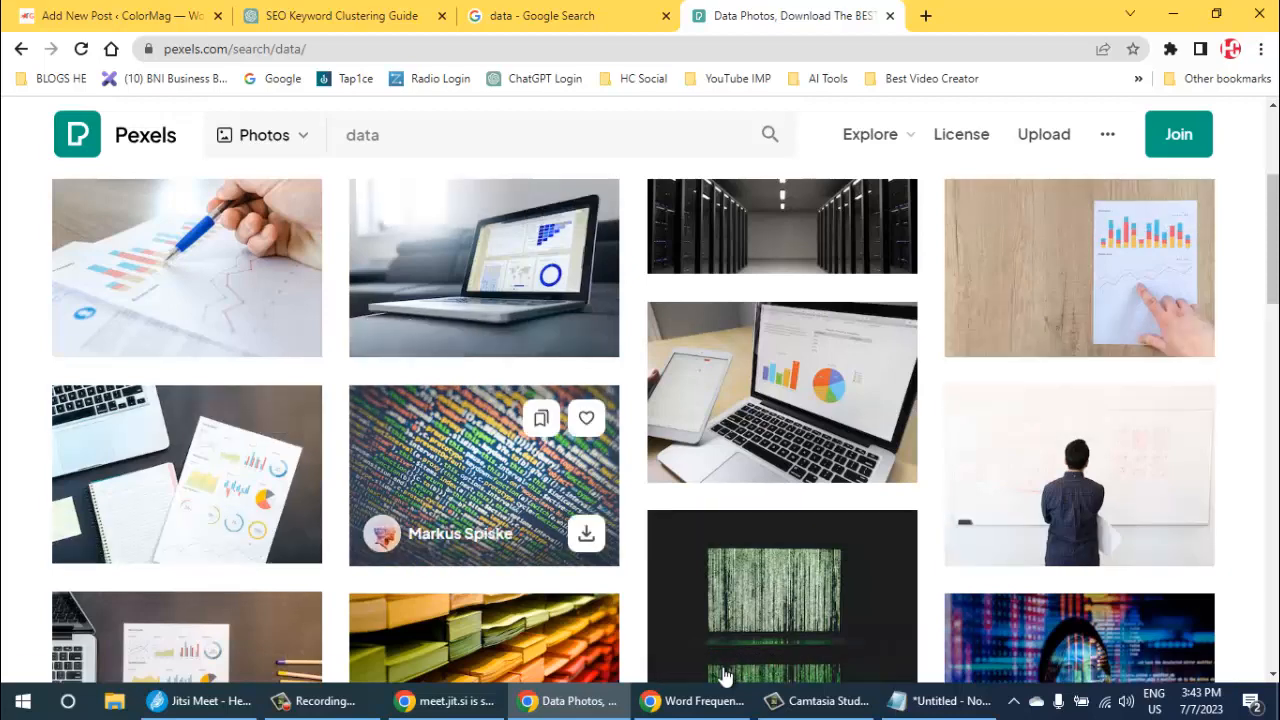
scroll(725, 677, down, 3)
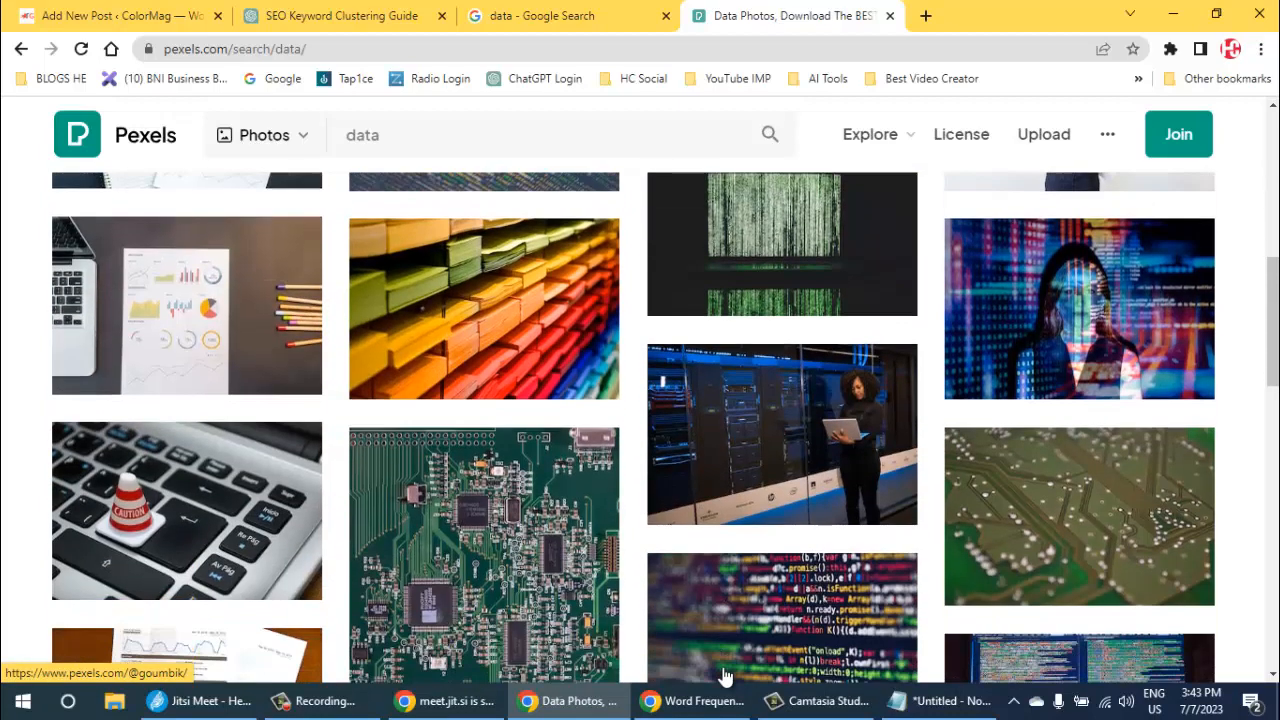
scroll(725, 677, down, 1)
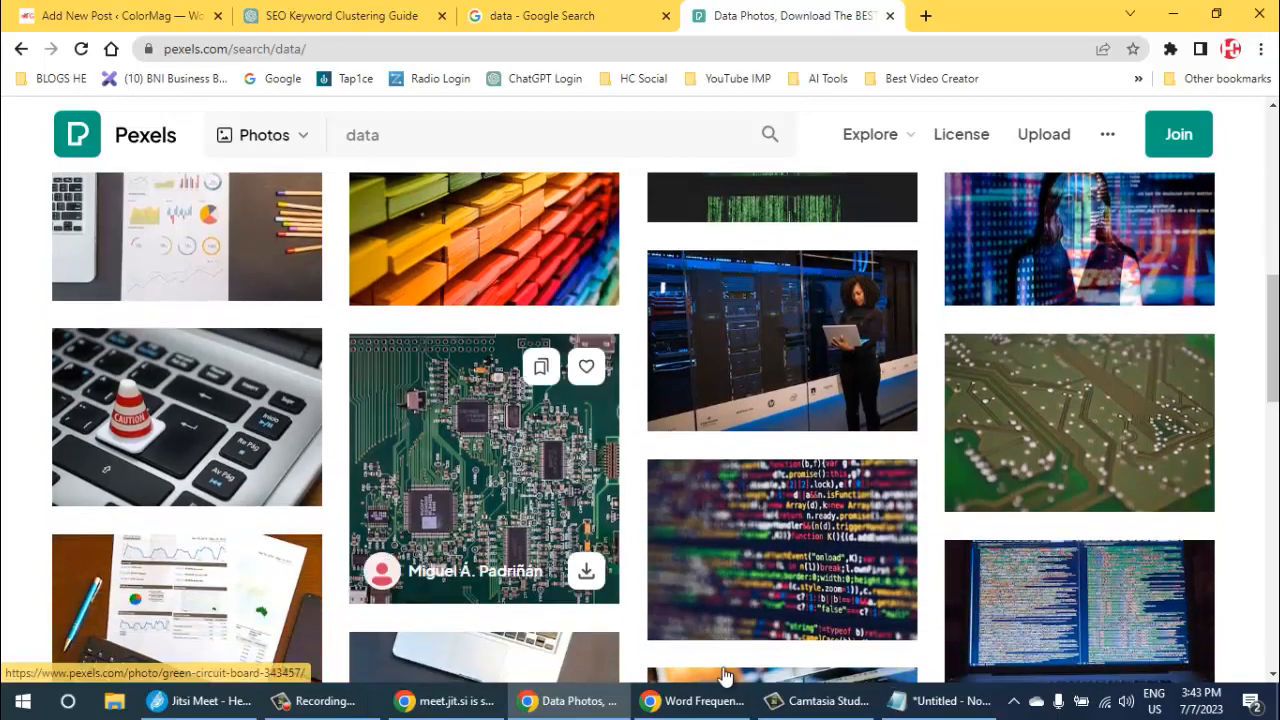
scroll(725, 677, down, 3)
scroll(725, 677, down, 3)
scroll(725, 677, up, 9)
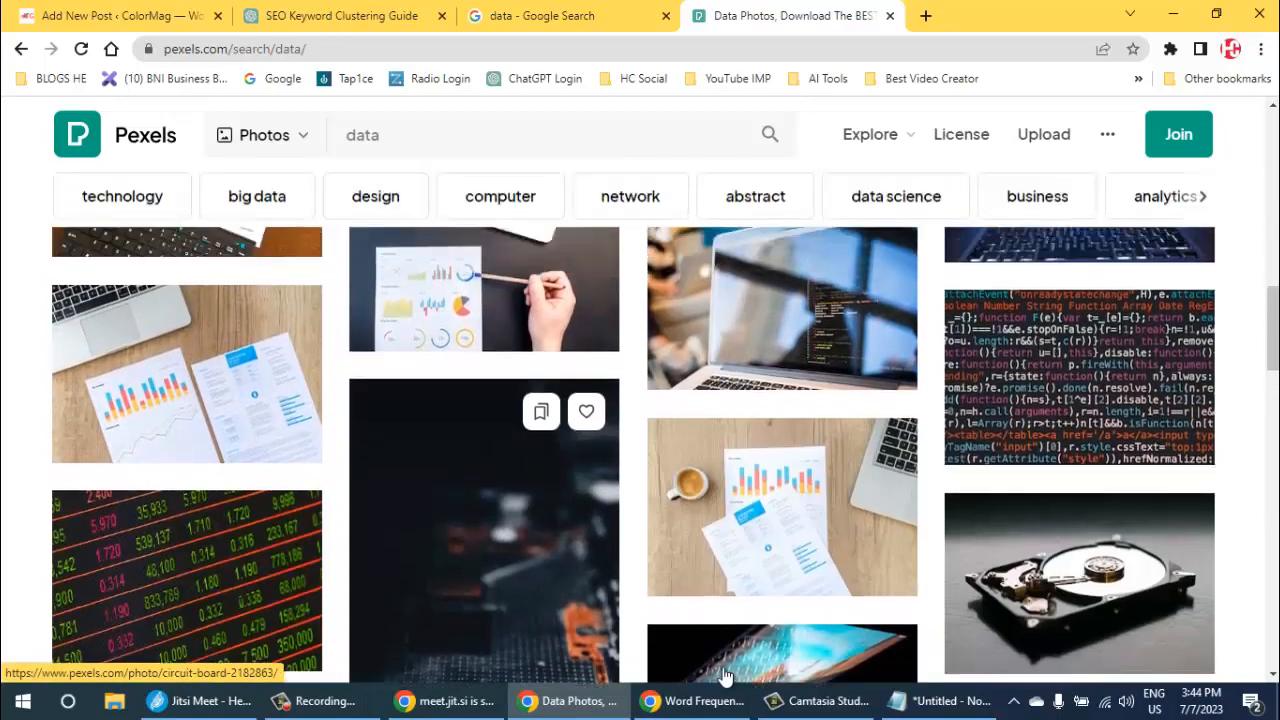
scroll(725, 677, up, 2)
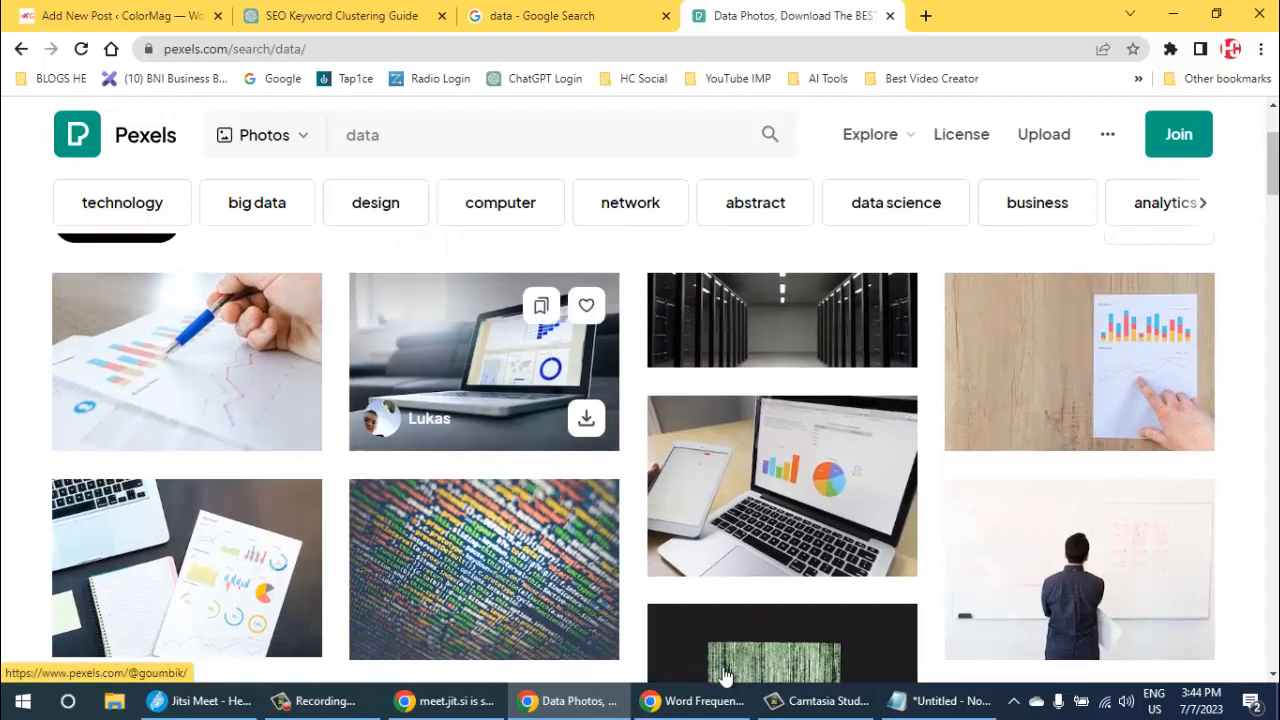
click(484, 362)
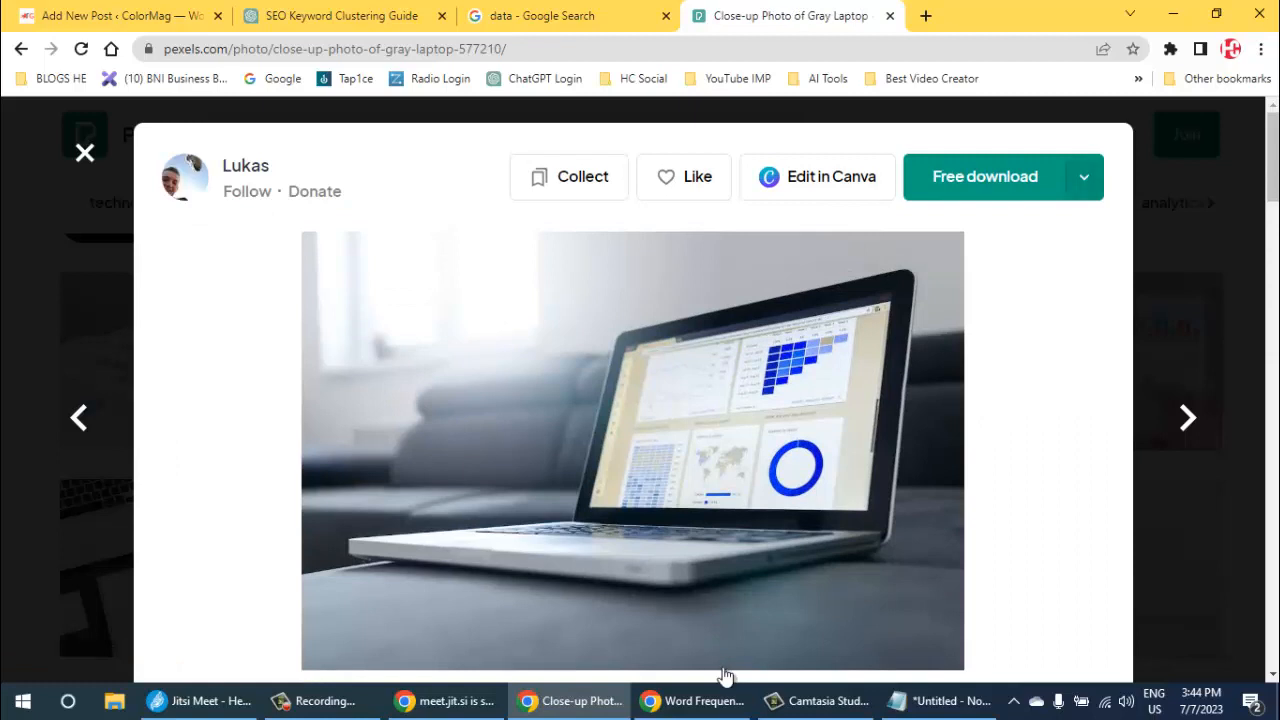
- Download the gray laptop photo in a custom size with a width of 800 pixels
click(1083, 177)
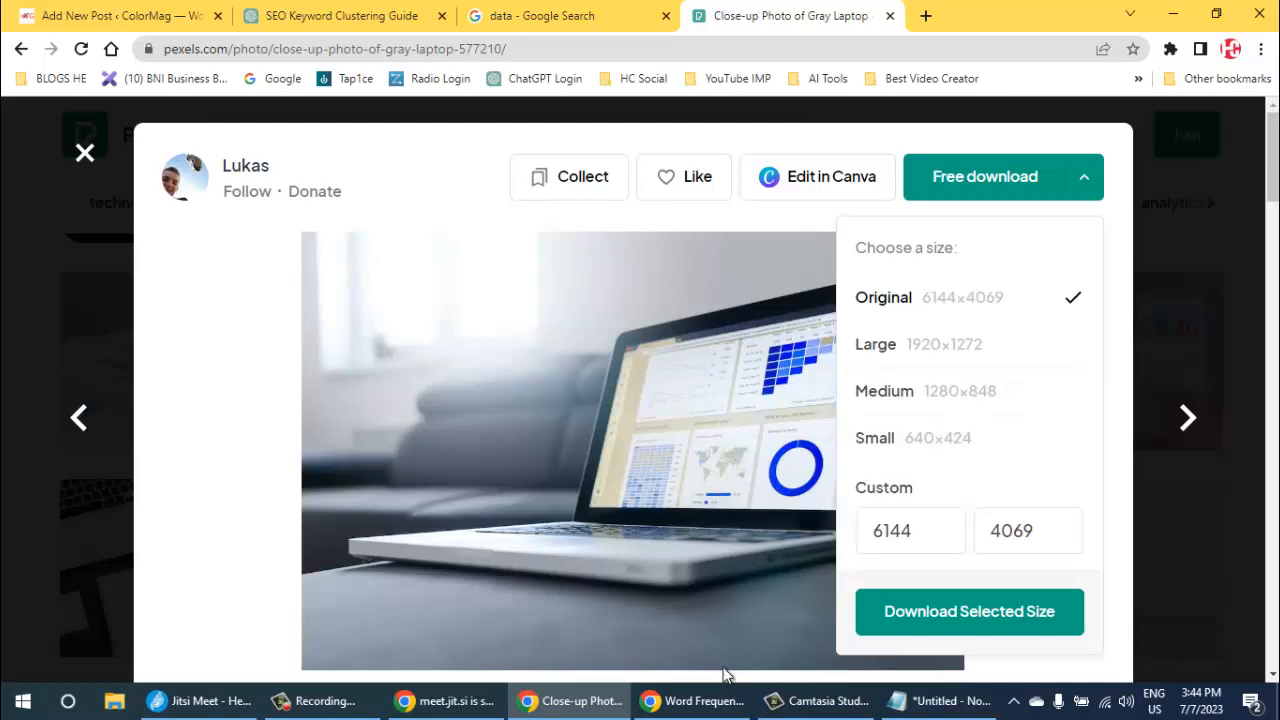
click(915, 531)
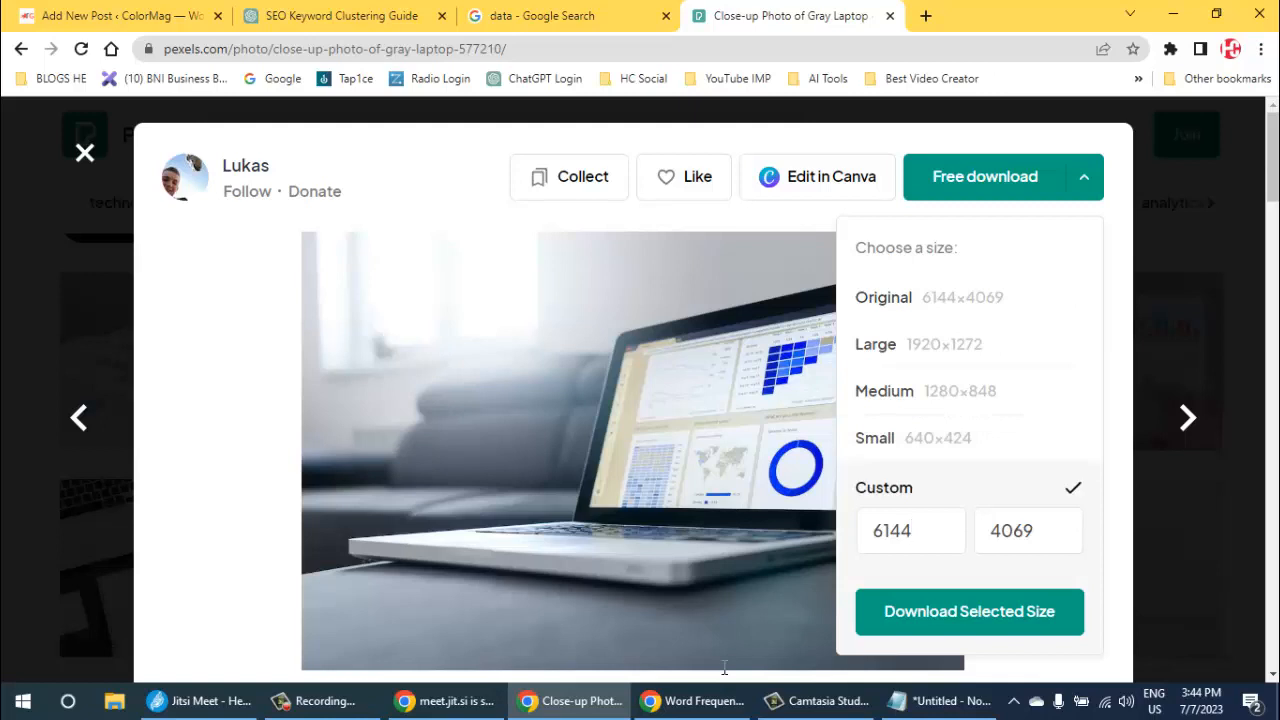
key(ctrl+a)
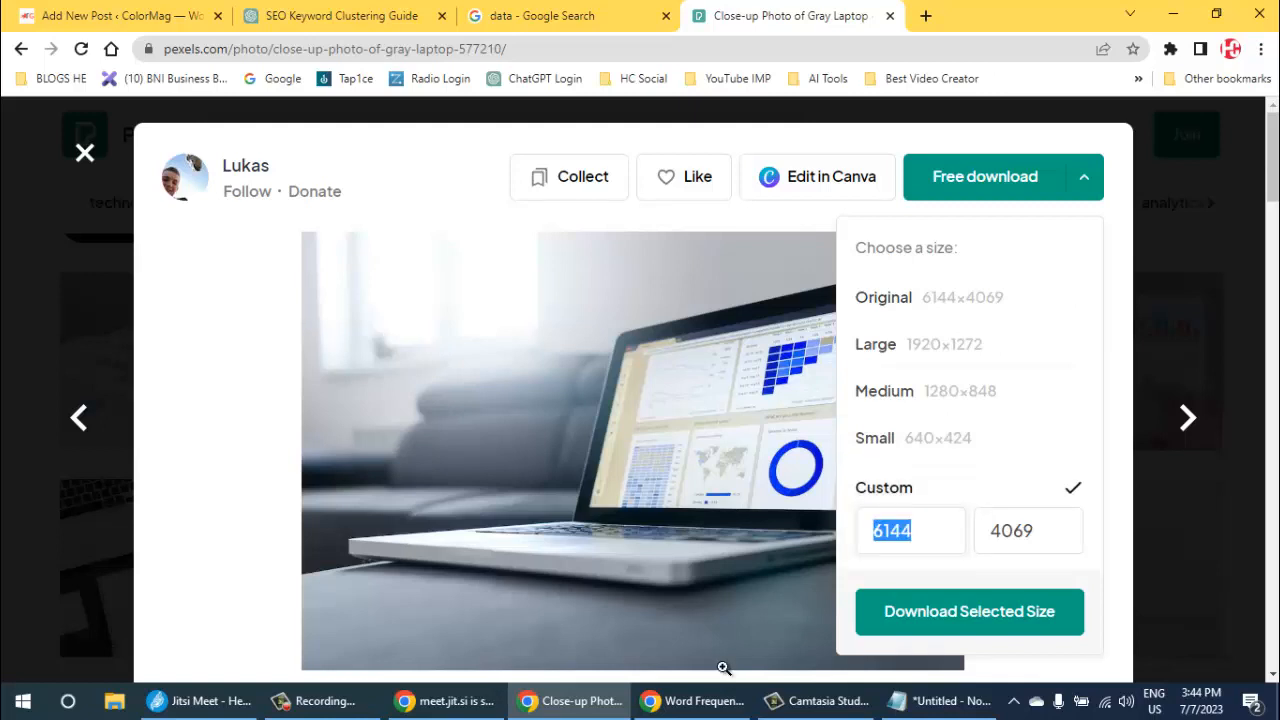
text(800)
key(Return)
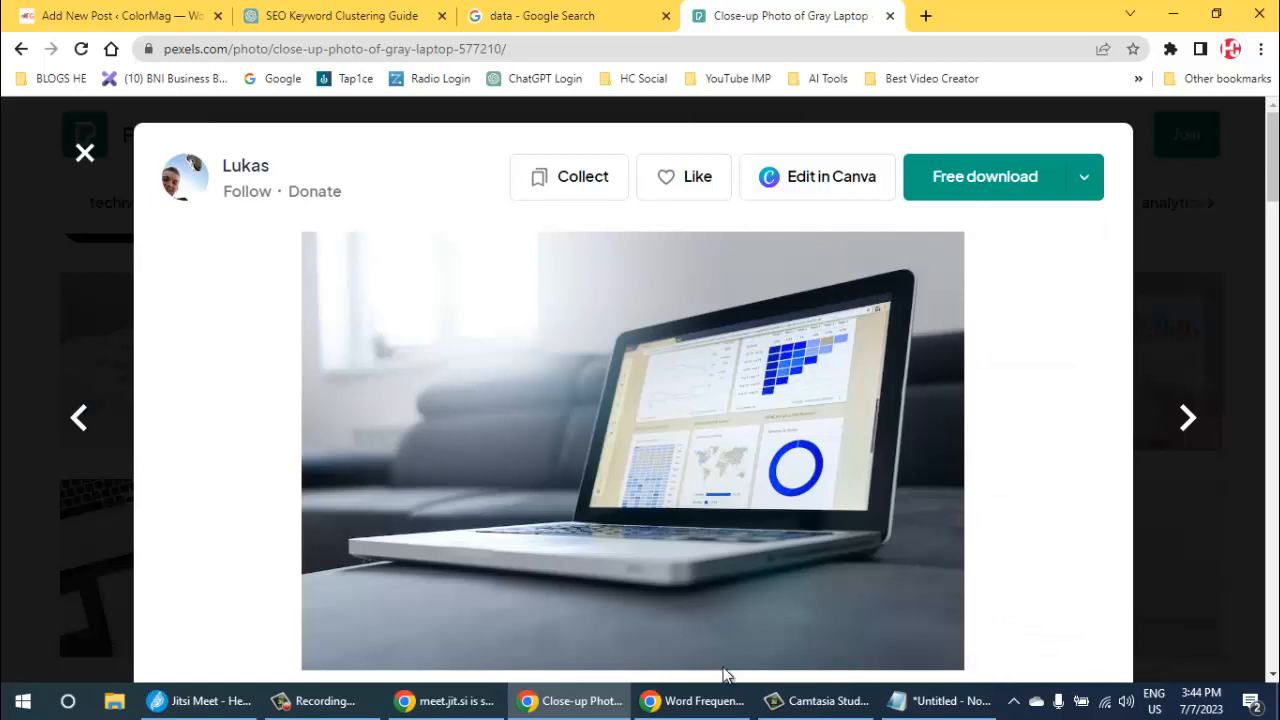
- Set the custom download height to 450 pixels and download the gray laptop photo at that size
click(1084, 177)
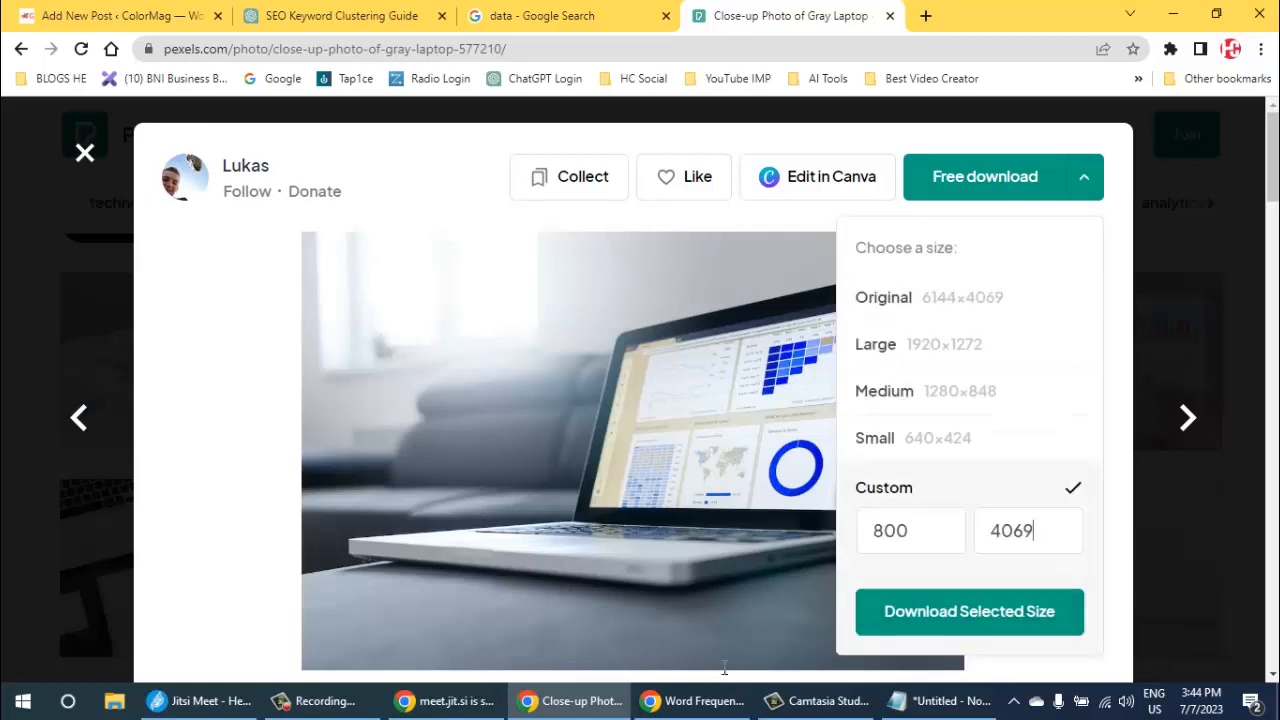
drag(1036, 531, 988, 531)
text(450)
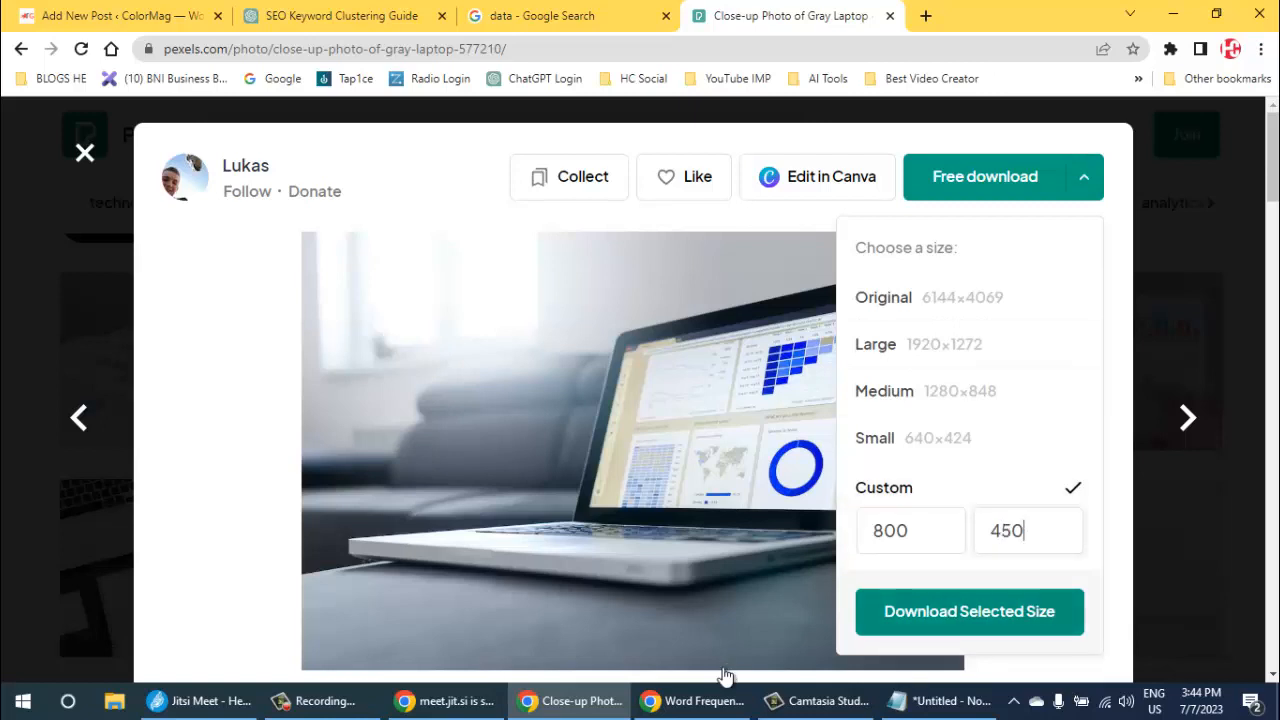
key(Return)
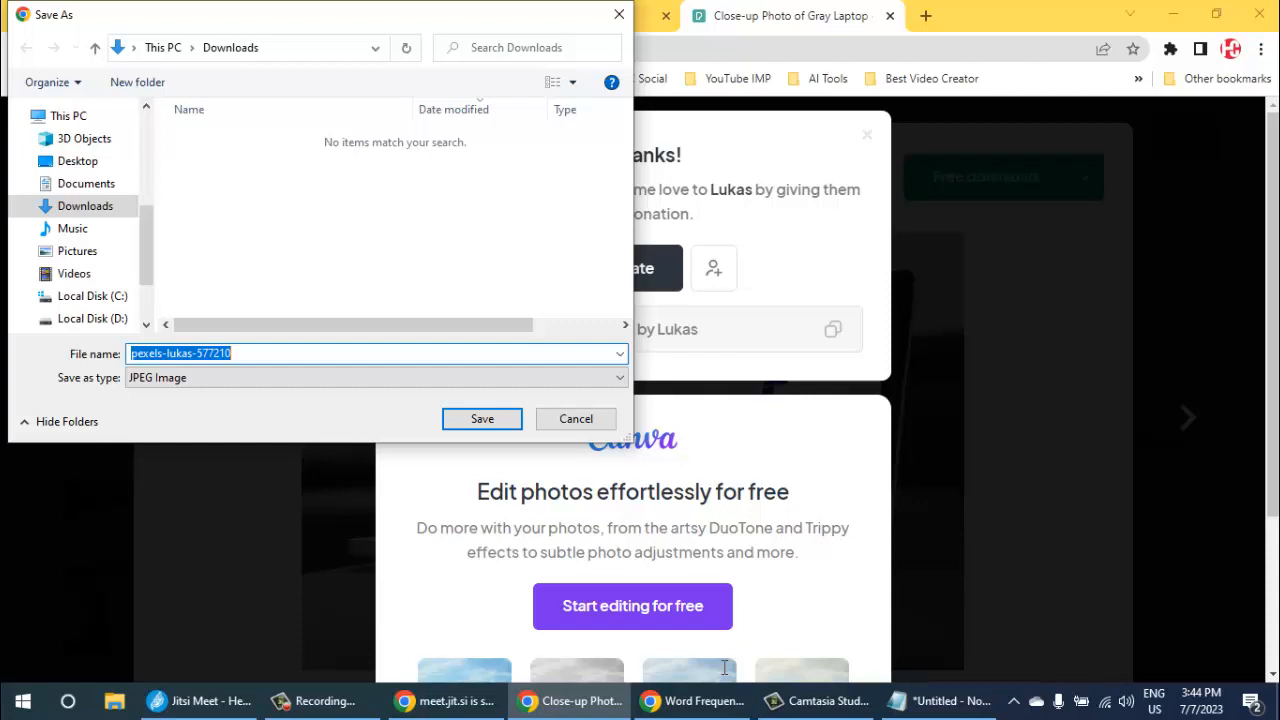
- Save the laptop photo to the Desktop as "data", close the photo view and return to the keyword clustering post
text(datta)
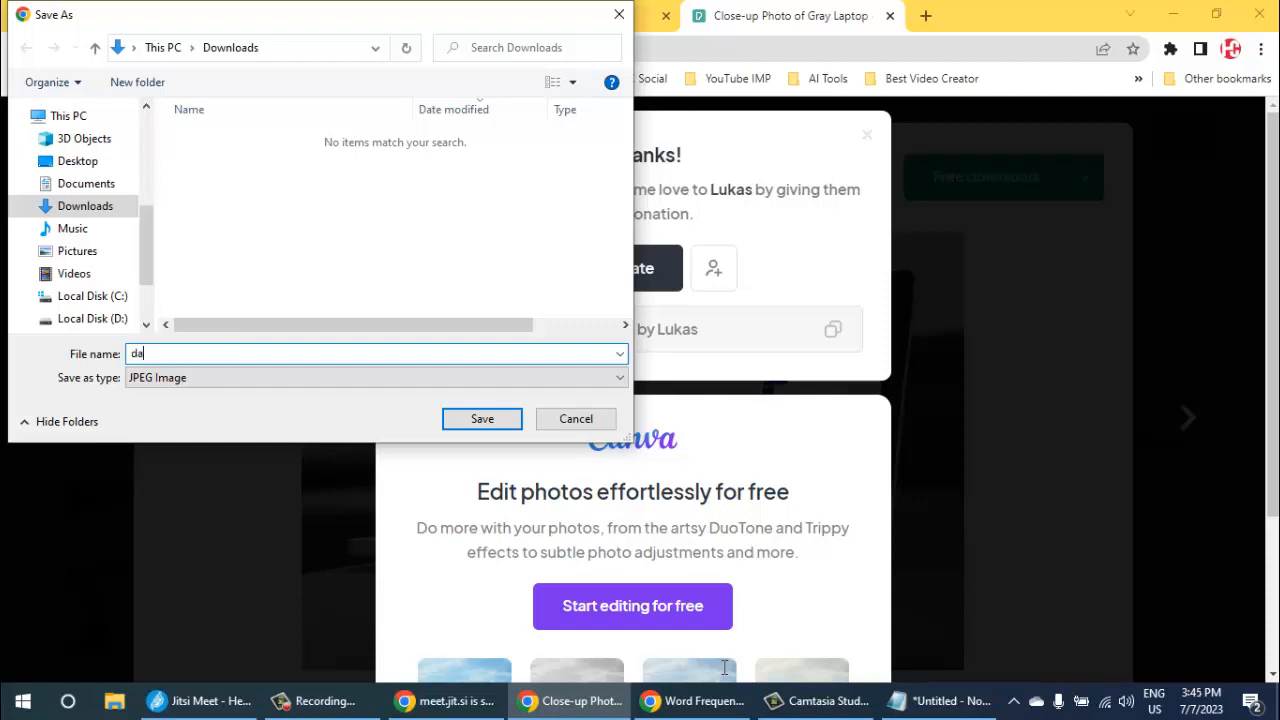
key(BackSpace)
key(BackSpace)
text(a)
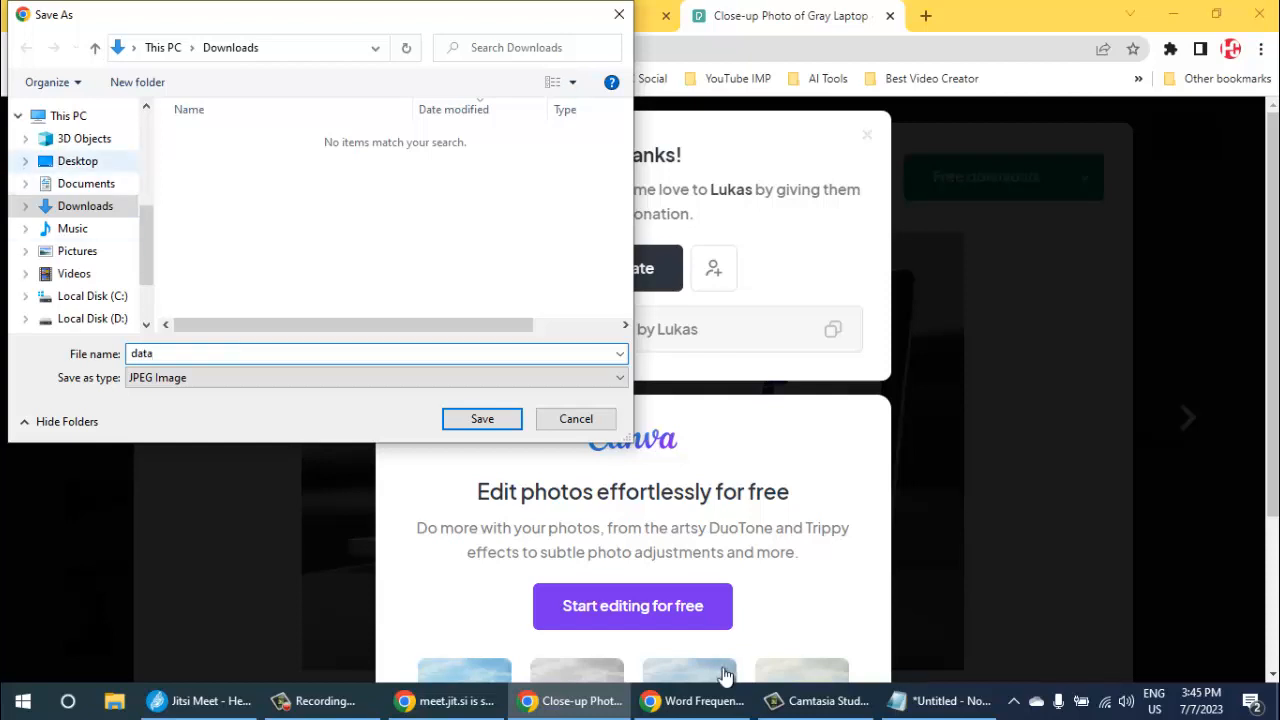
click(78, 161)
key(Return)
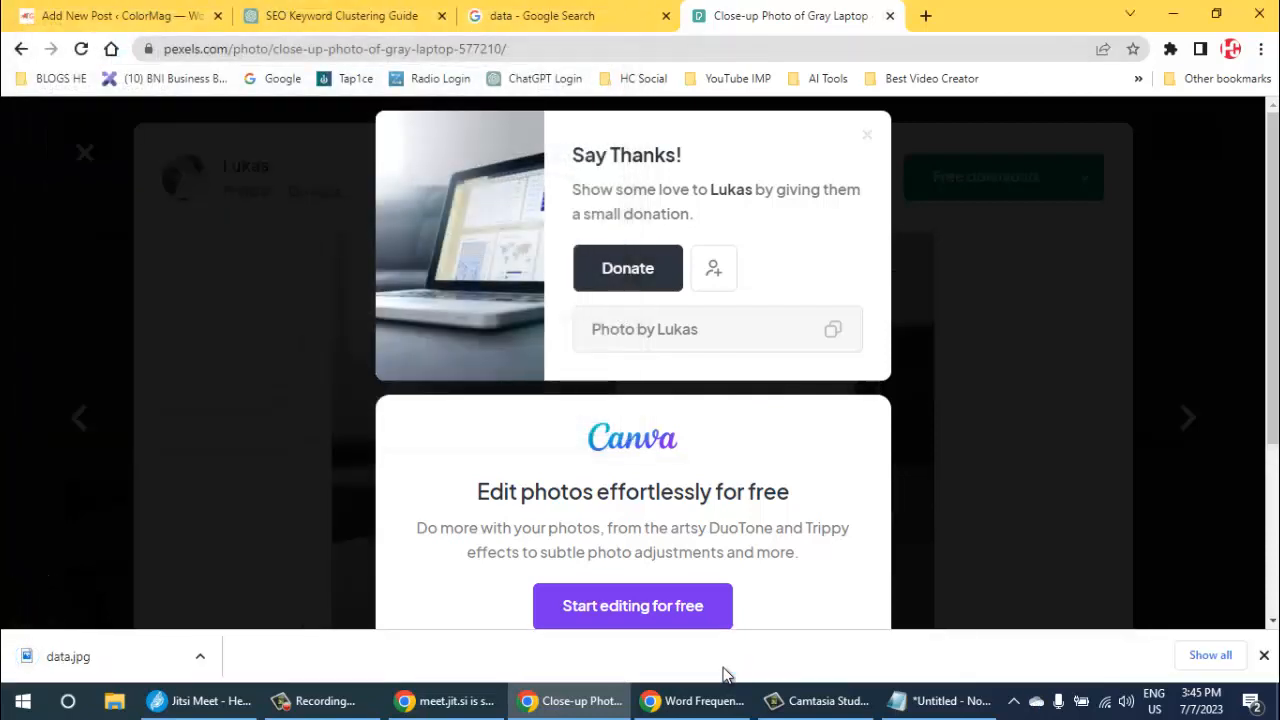
key(Escape)
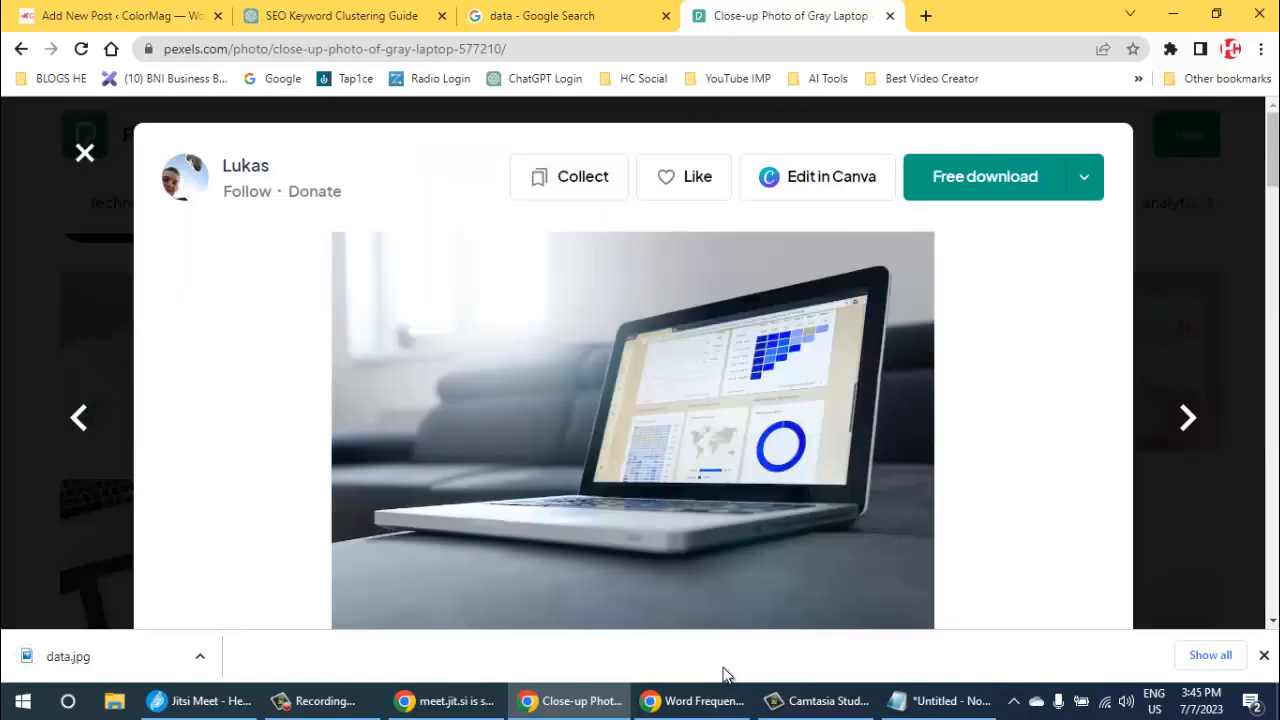
key(Escape)
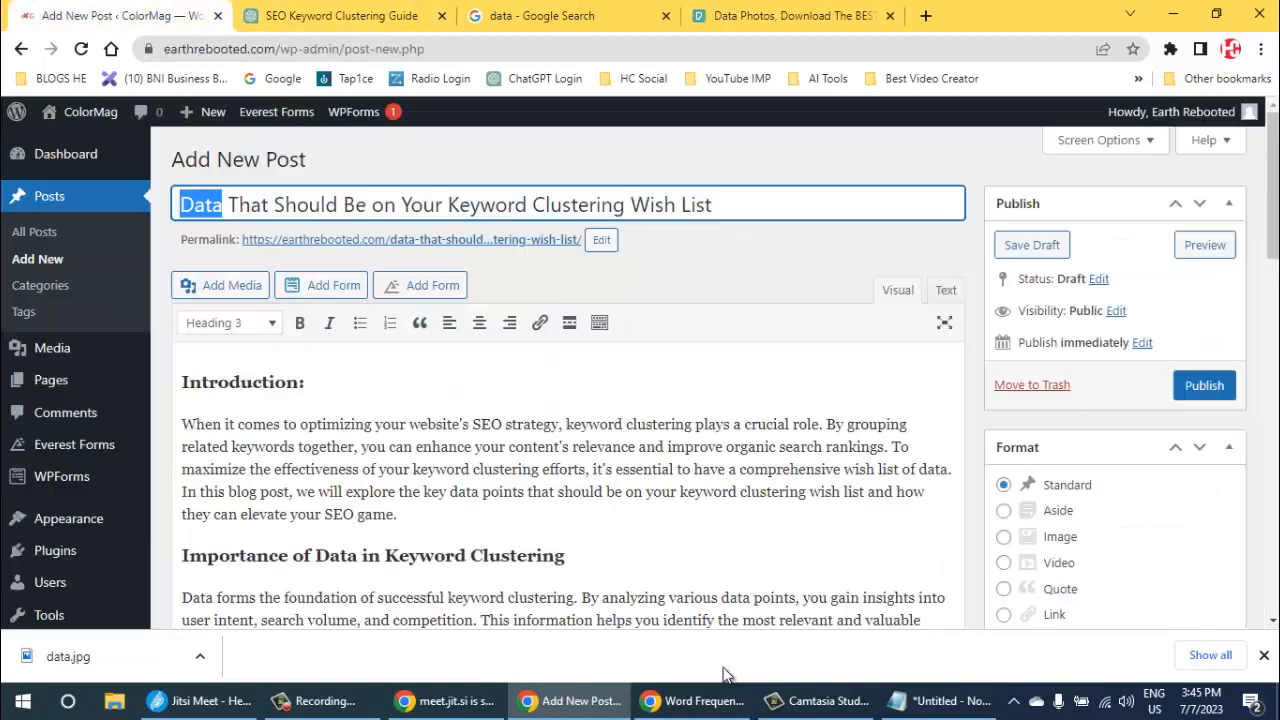
key(ctrl+1)
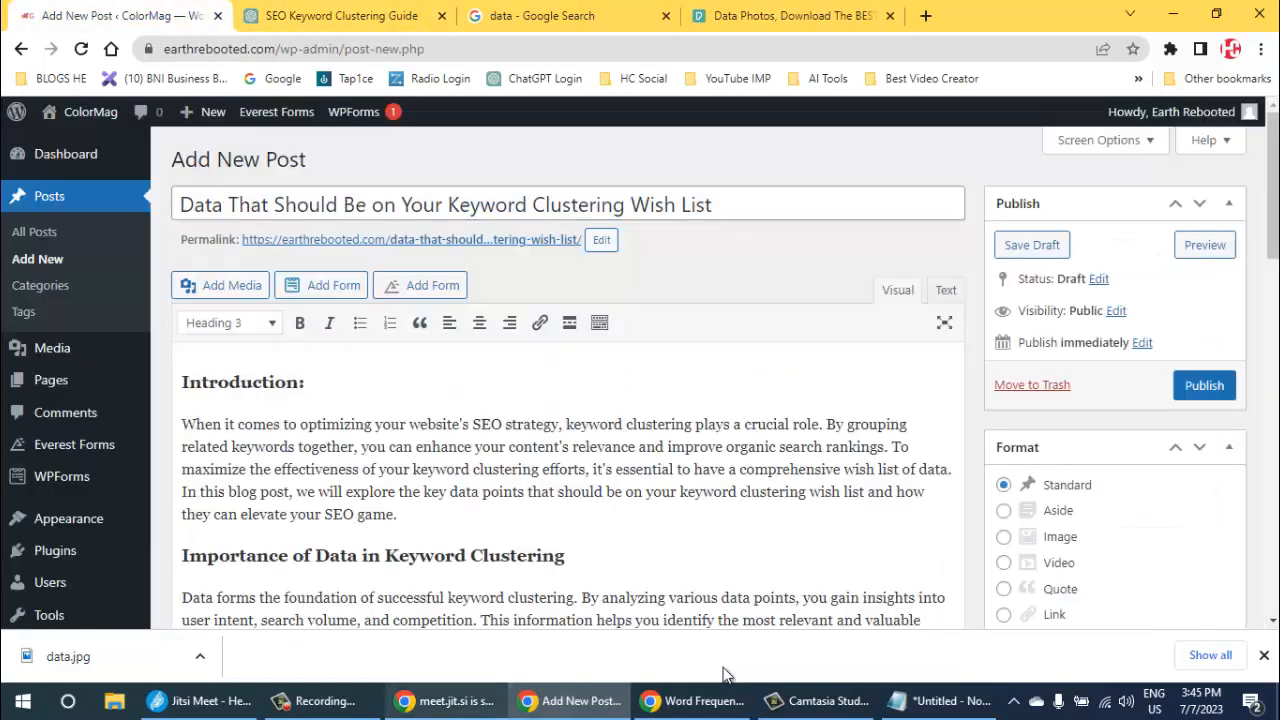
mouse_move(720, 700)
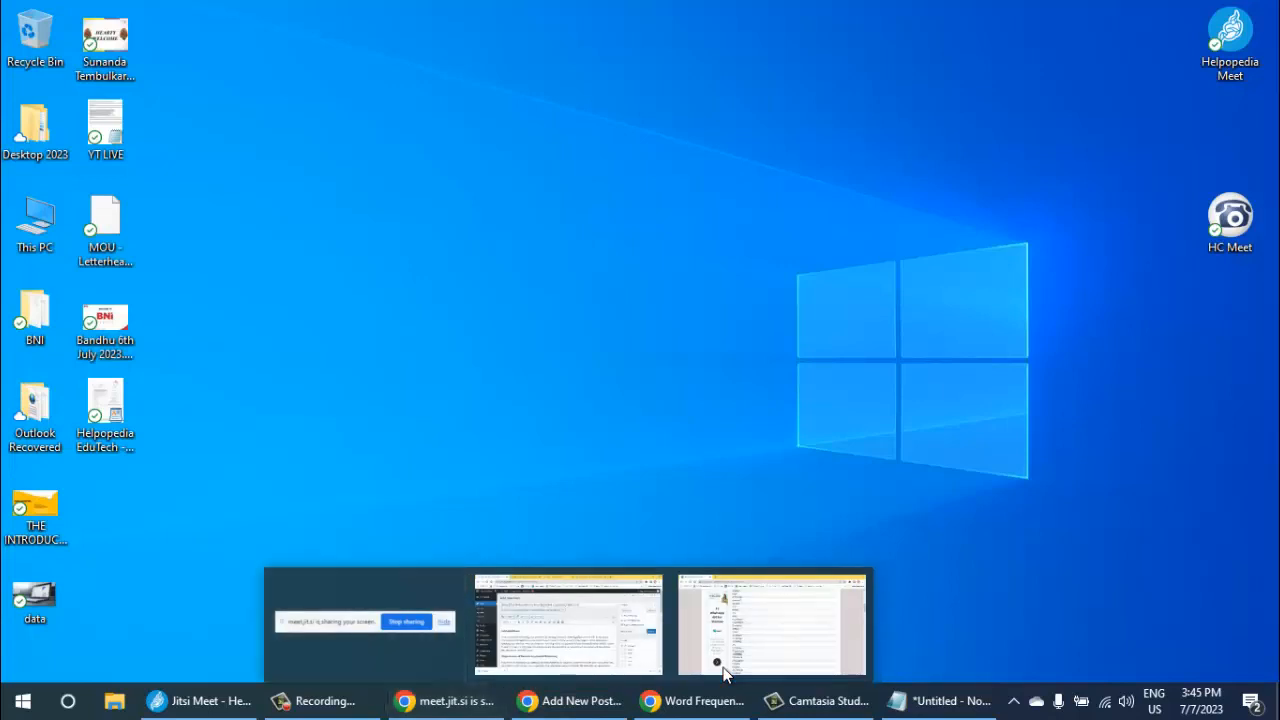
right_click(291, 107)
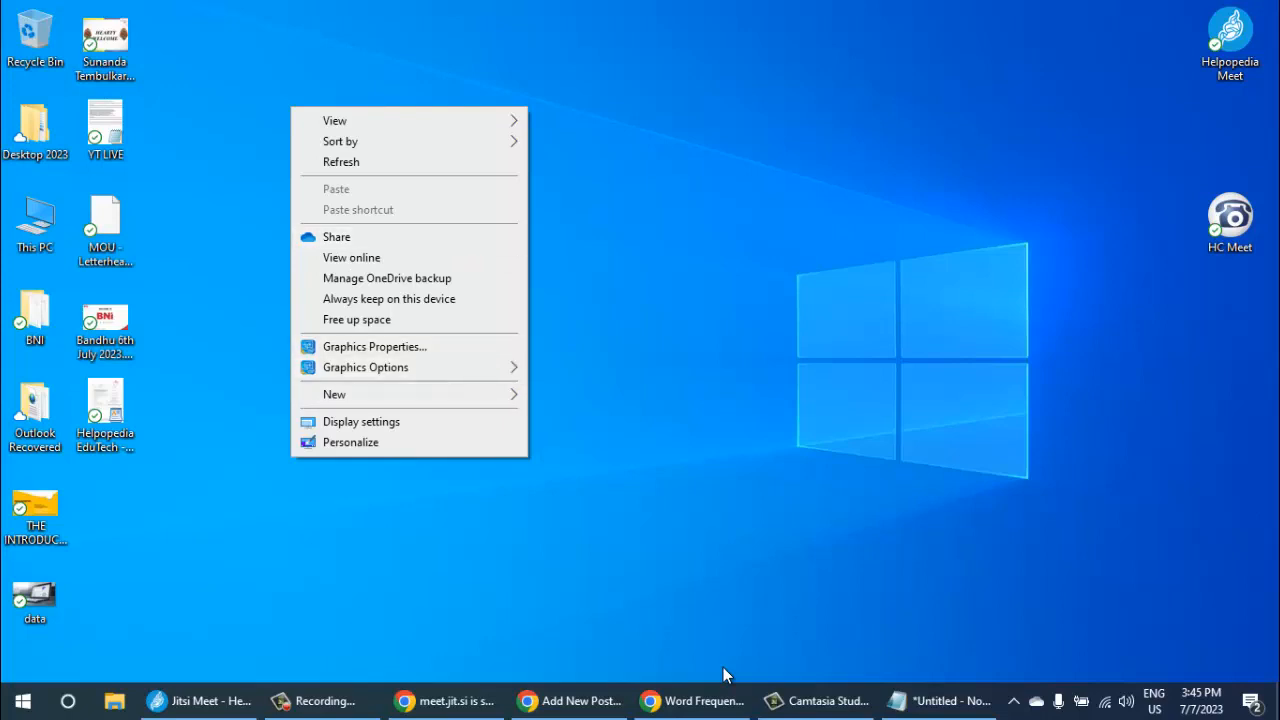
right_click(645, 183)
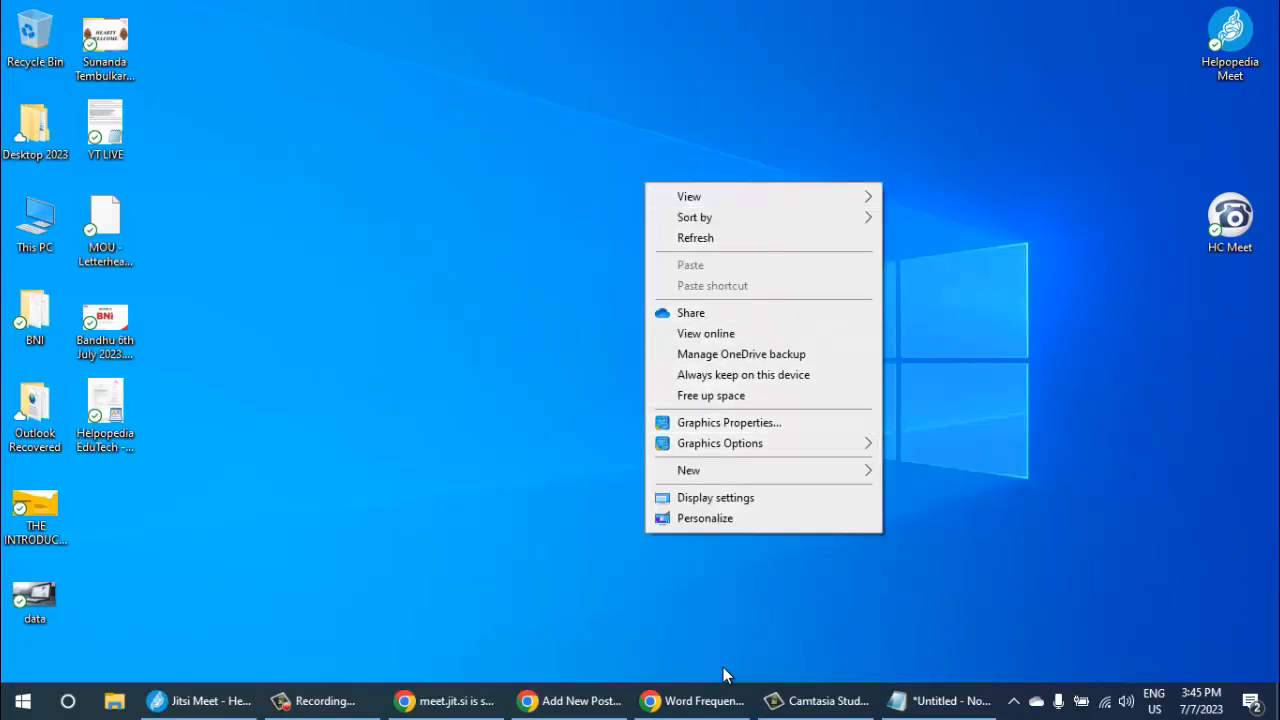
key(Down)
key(Down)
key(Return)
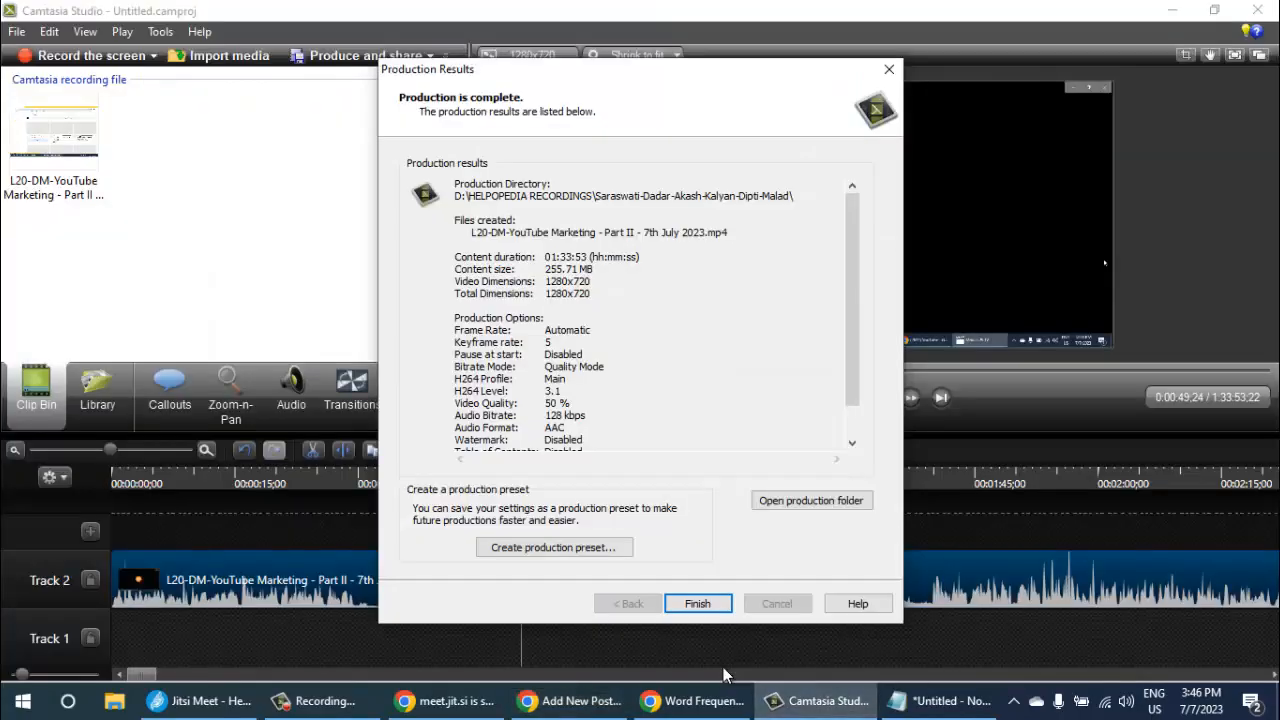
- Switch to Camtasia Studio, finish the video production results and close the program without saving the project
click(698, 604)
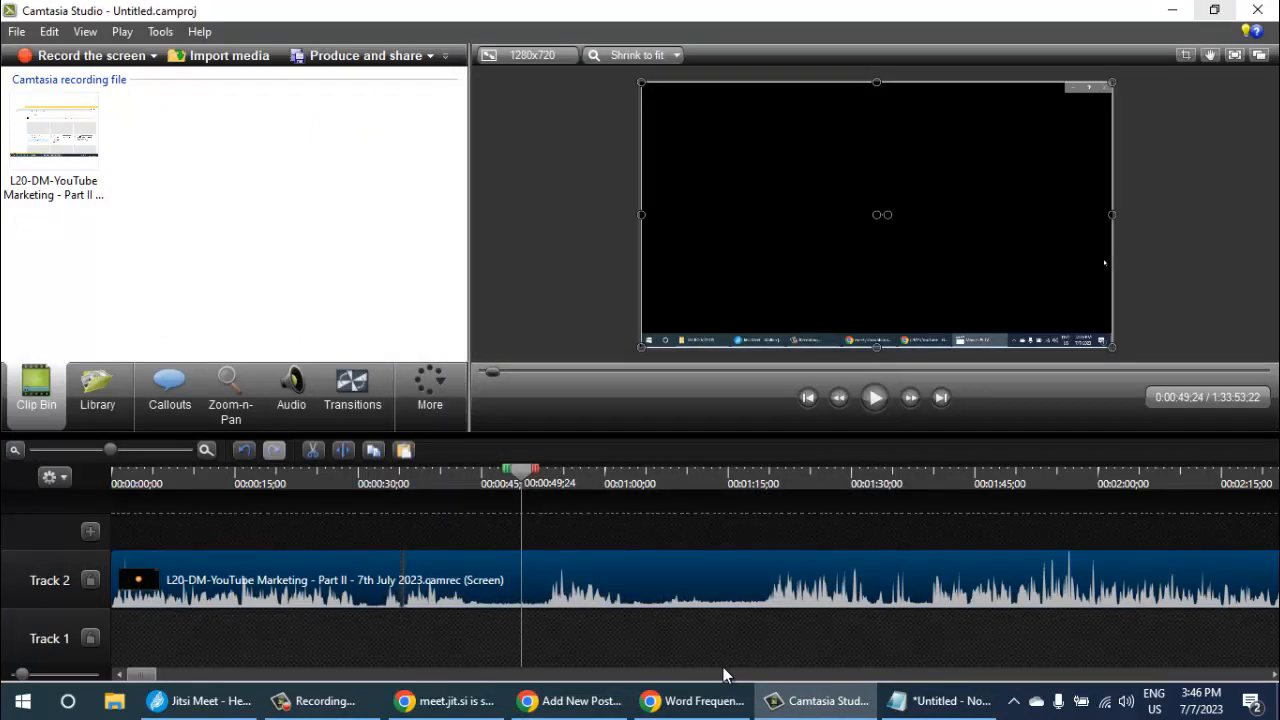
click(1257, 10)
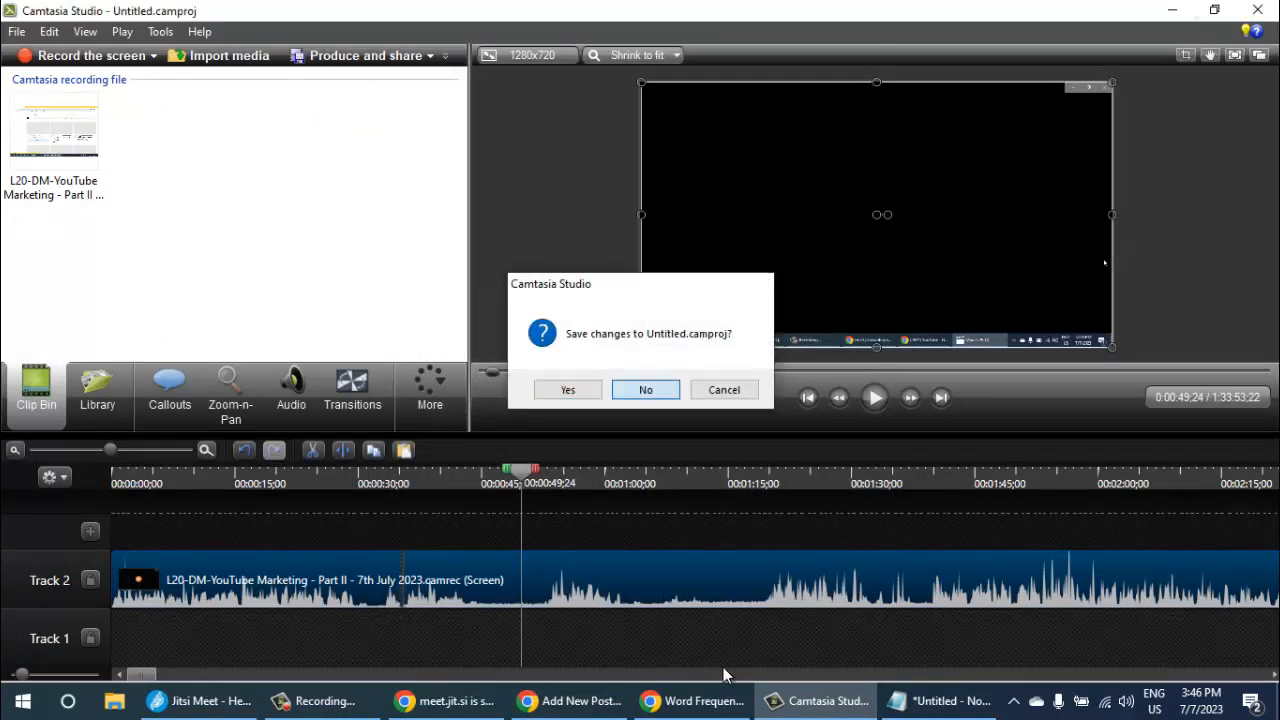
click(645, 389)
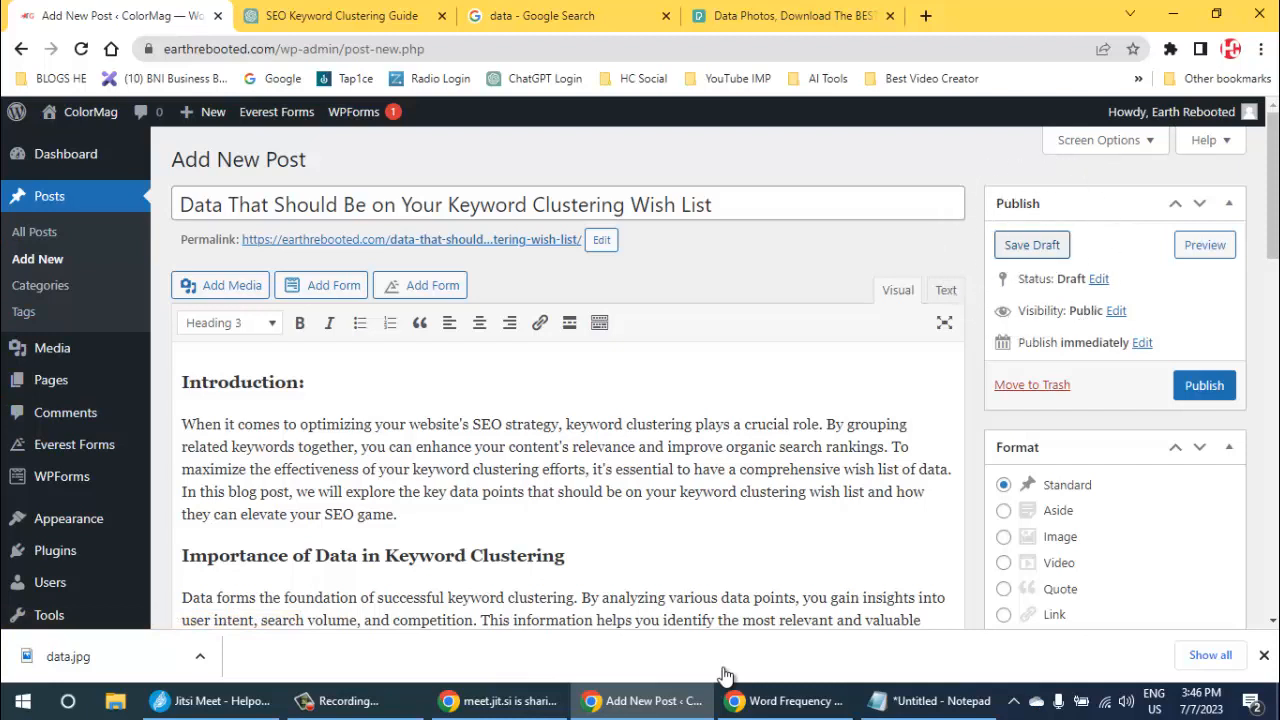
- Save the keyword clustering post as a draft and open the page for adding new plugins
click(1032, 245)
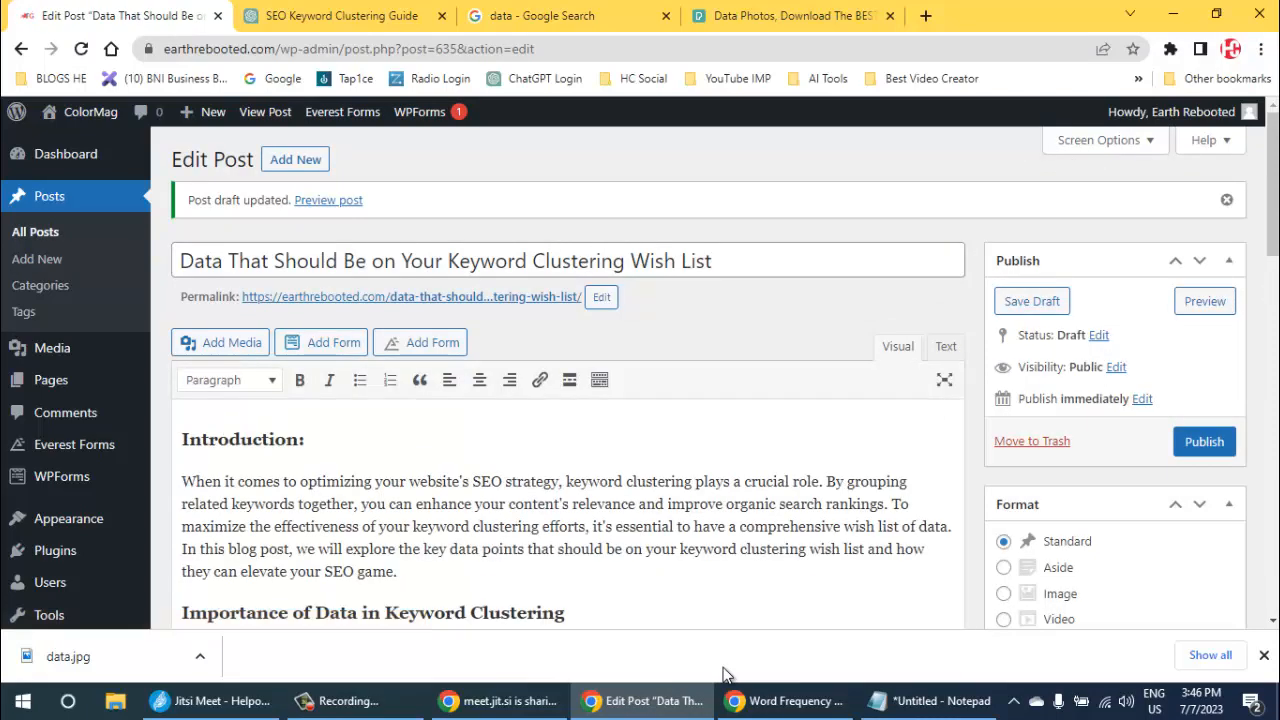
scroll(60, 430, down, 2)
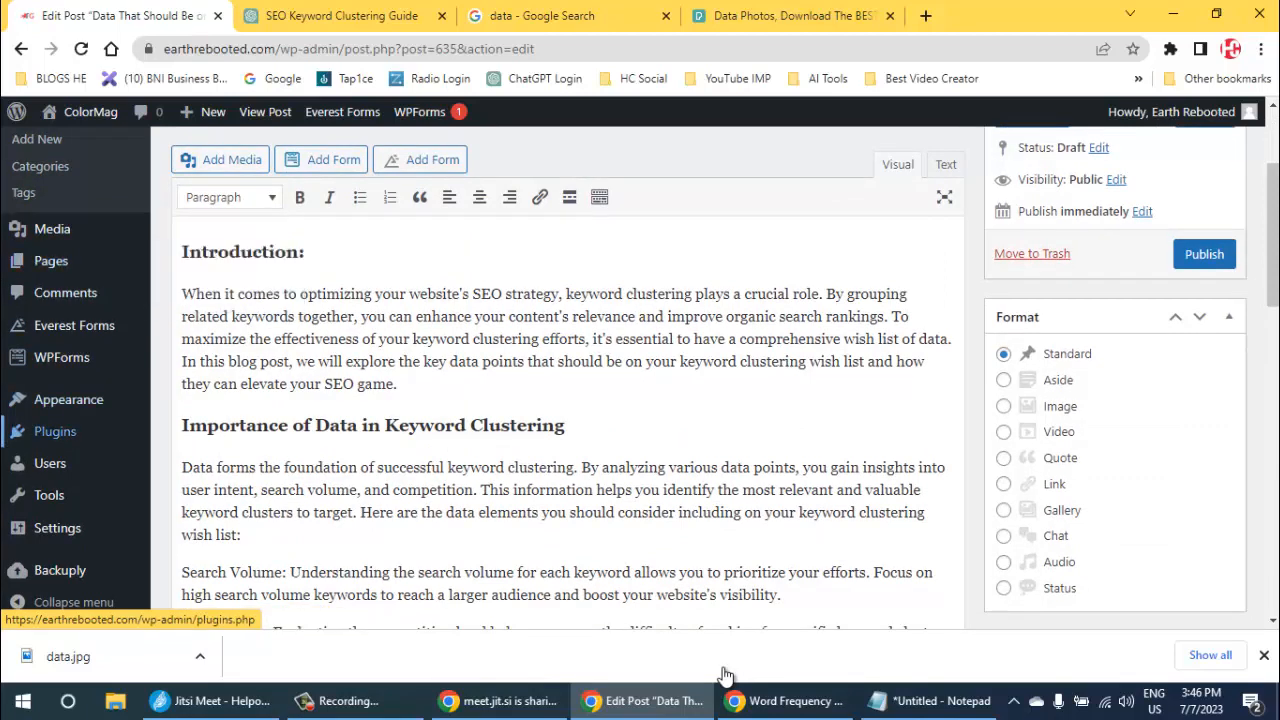
mouse_move(55, 431)
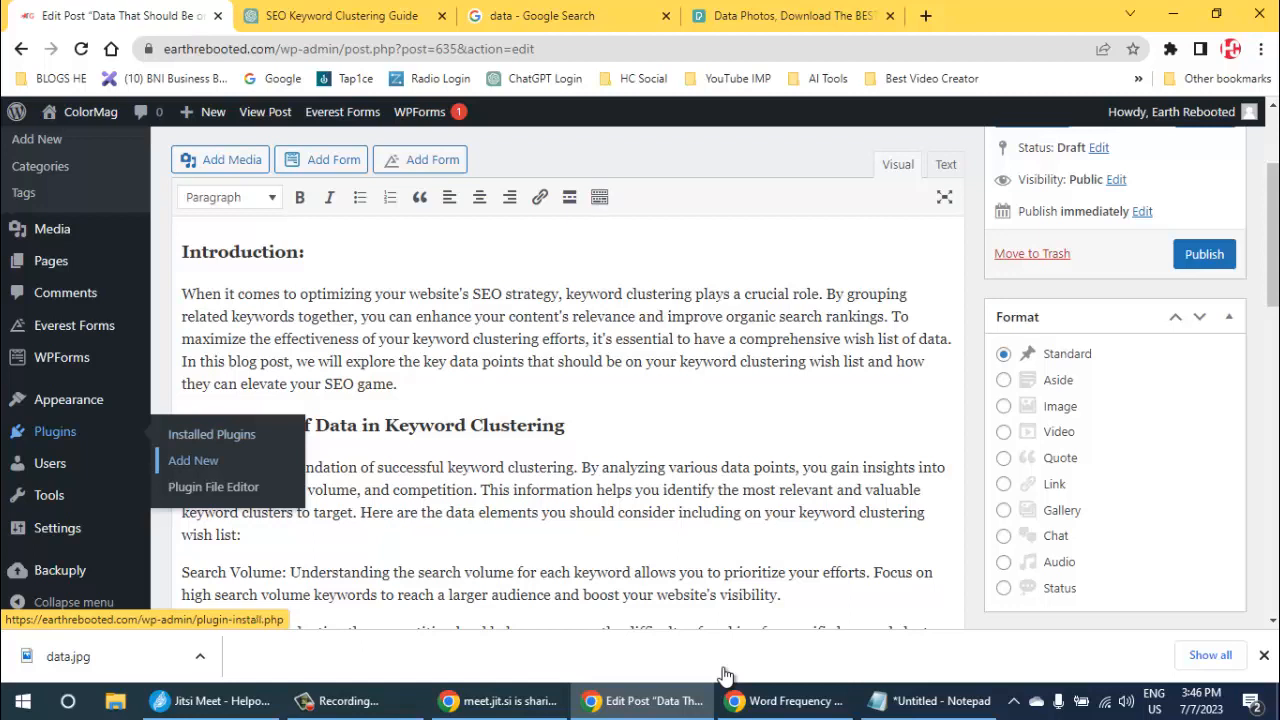
click(190, 459)
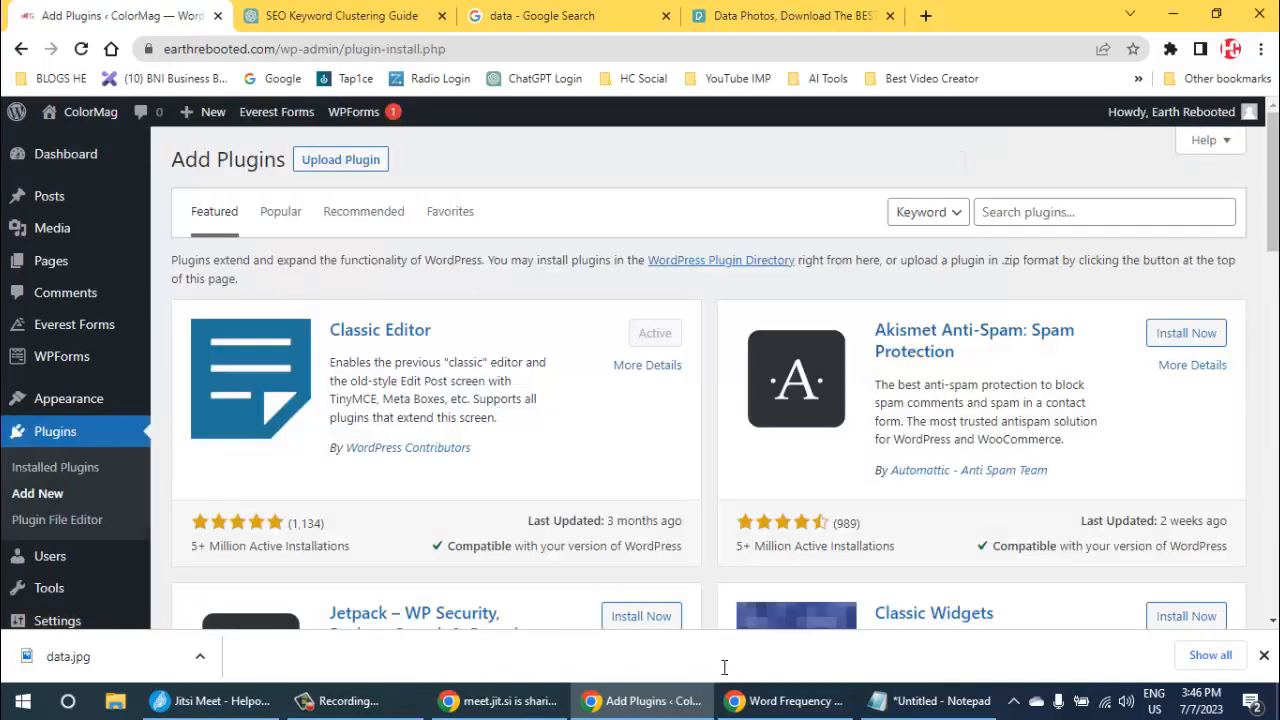
- Search the plugin directory for "wp enable webp"
click(1080, 212)
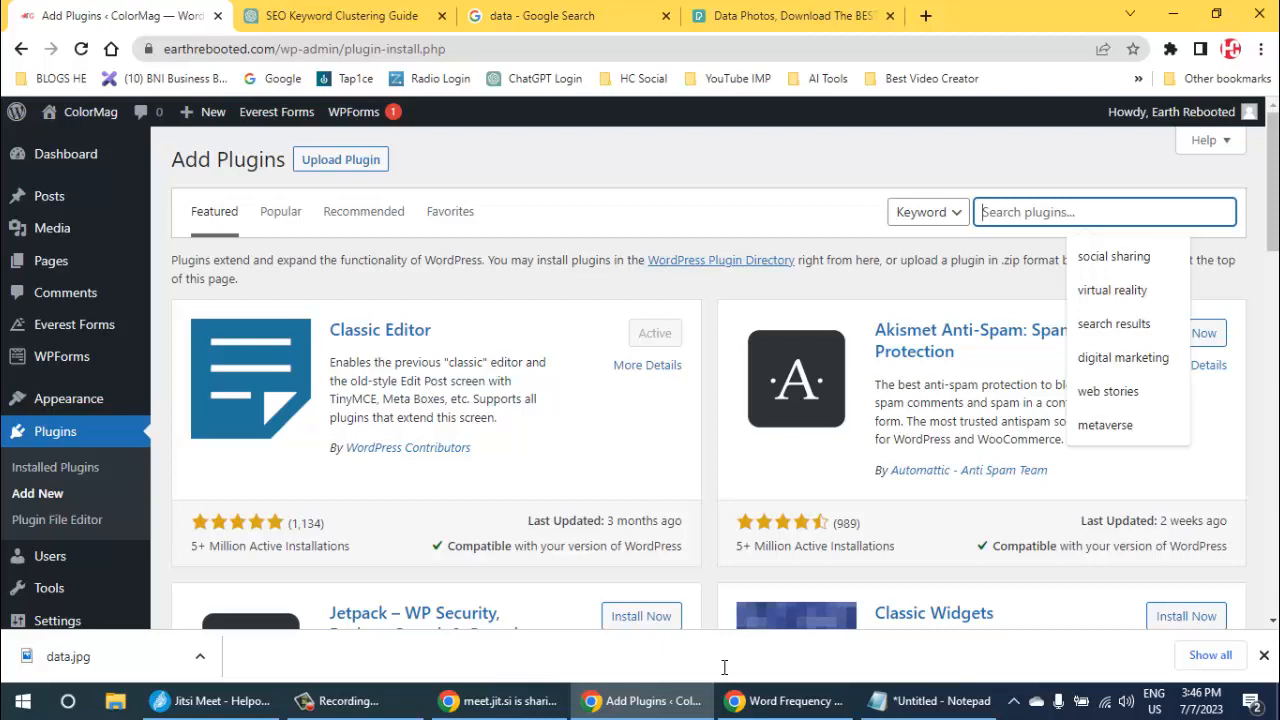
text(wp)
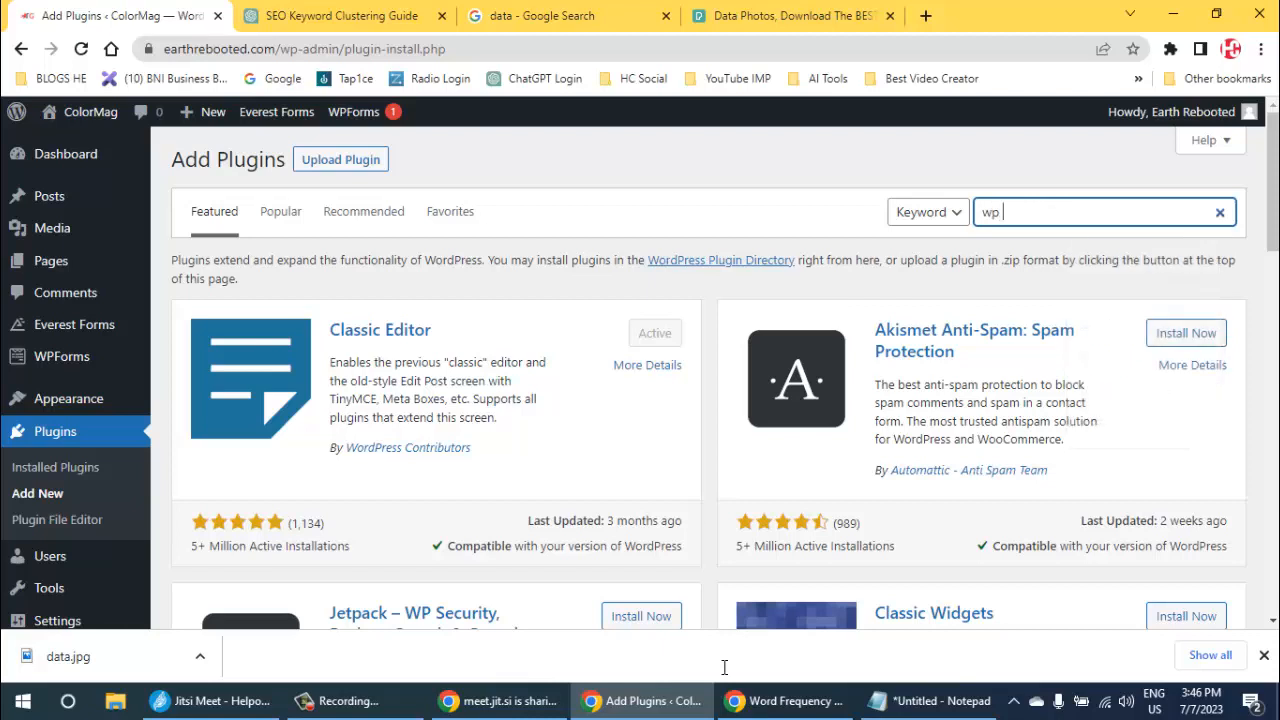
text( enable)
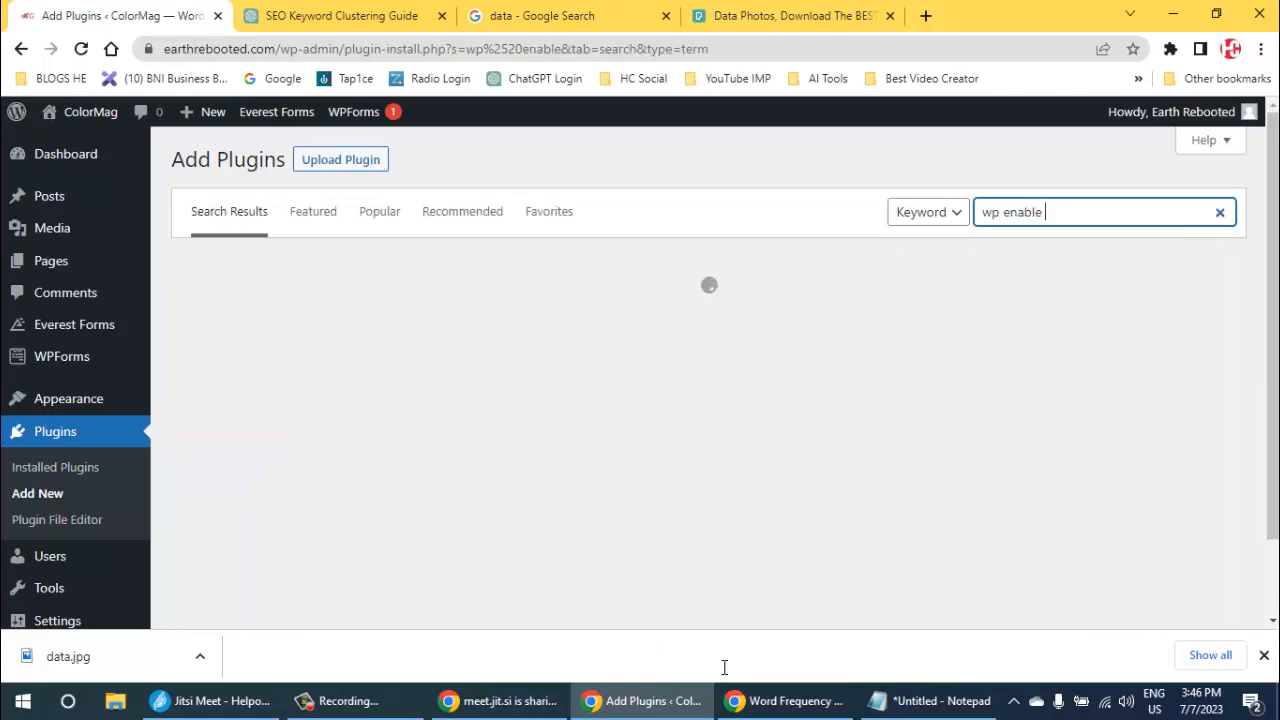
text( webp)
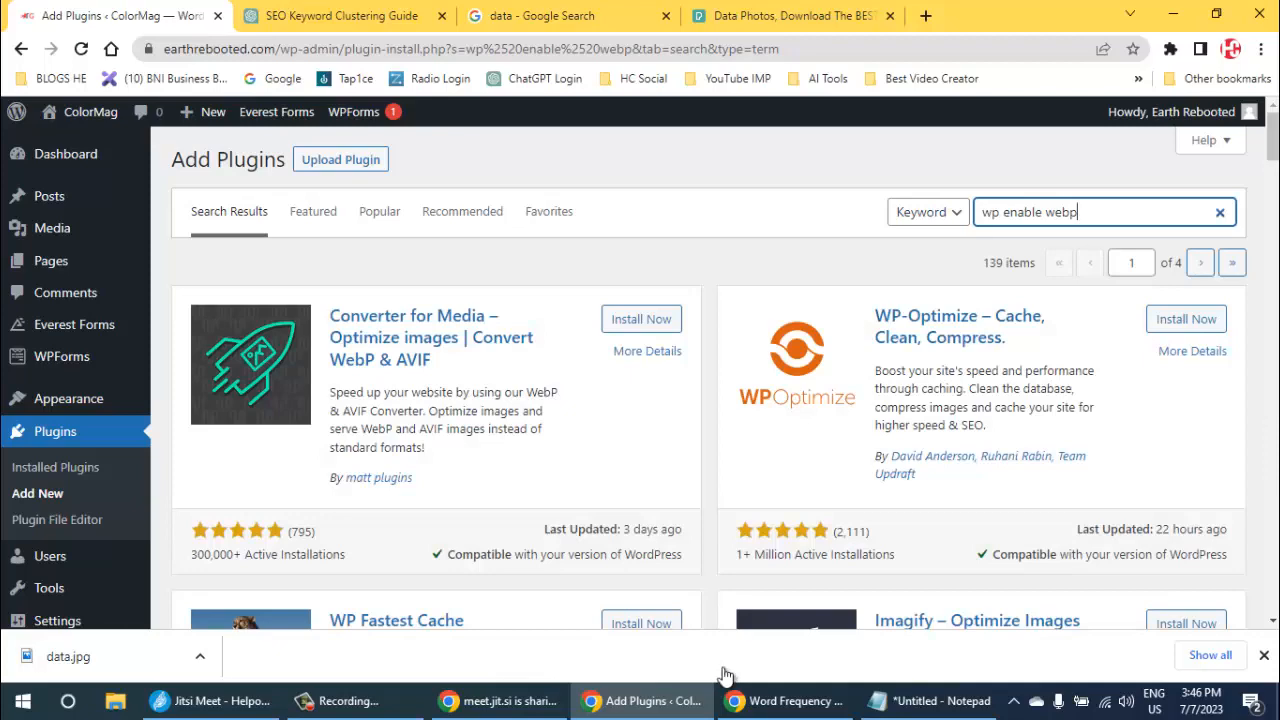
- Find the WP Enable WebP plugin among the search results, install it and activate it
scroll(725, 675, down, 4)
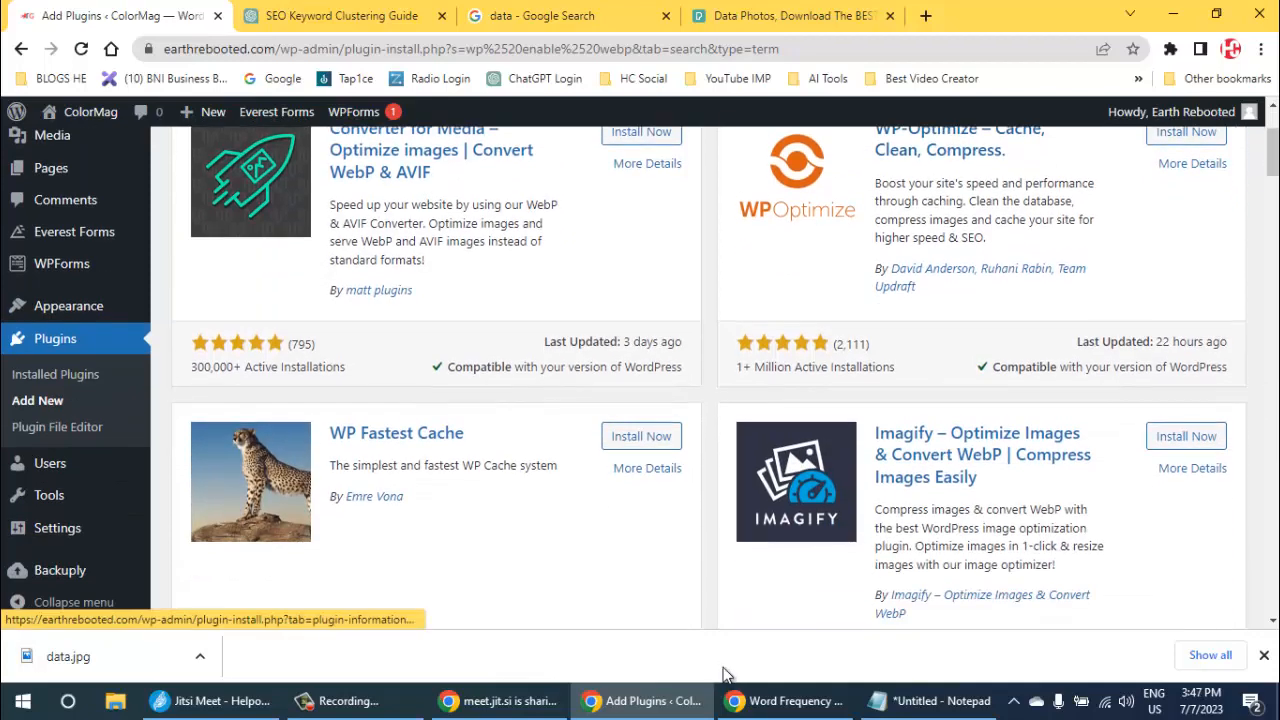
scroll(725, 675, down, 1)
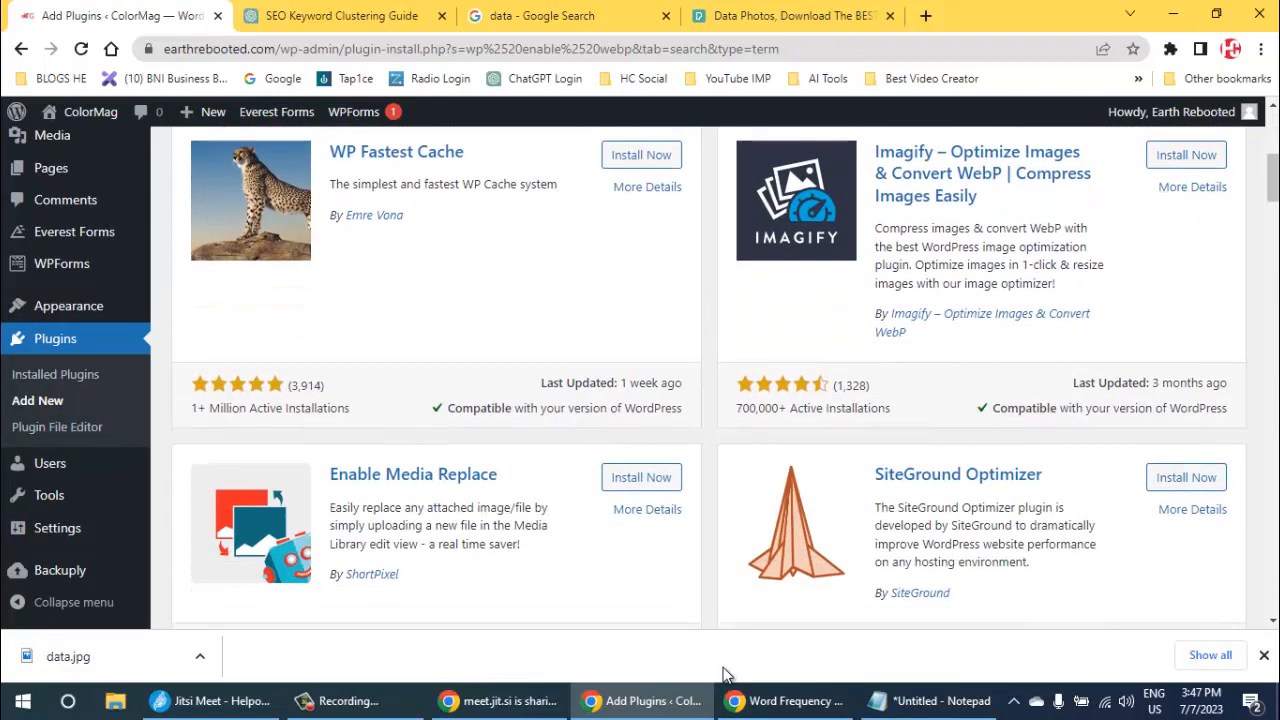
scroll(725, 675, down, 3)
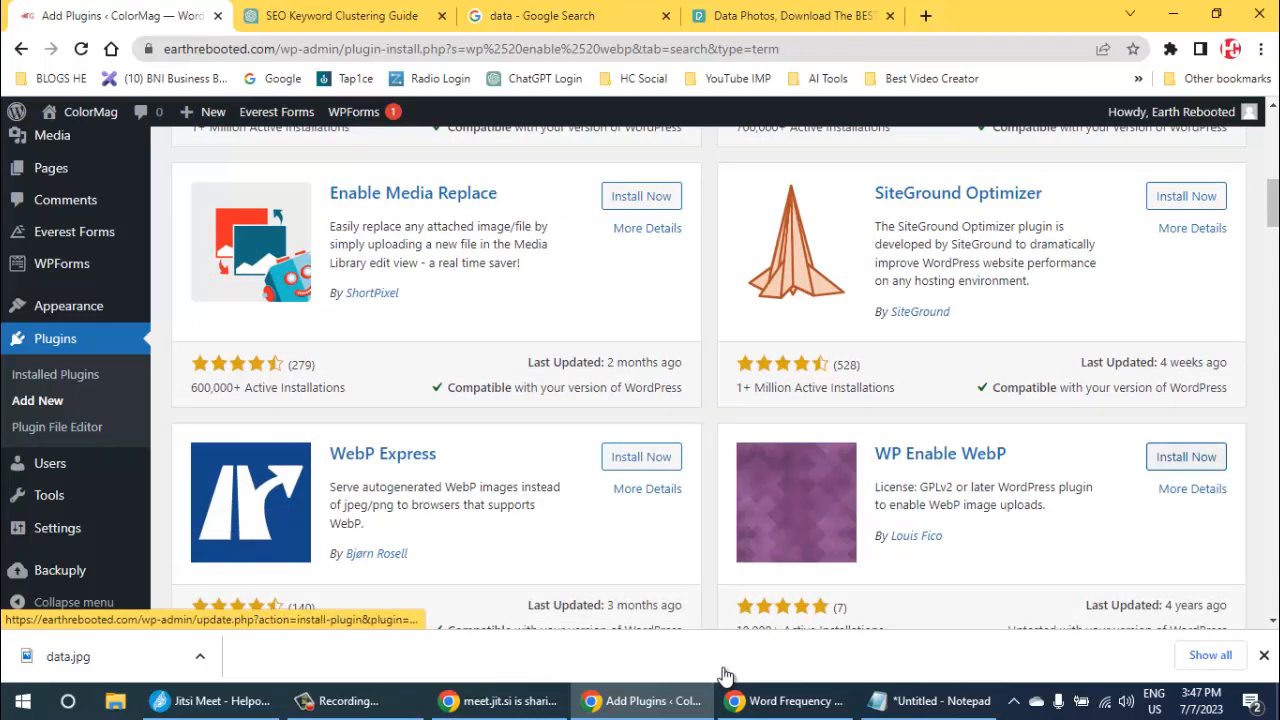
click(1186, 457)
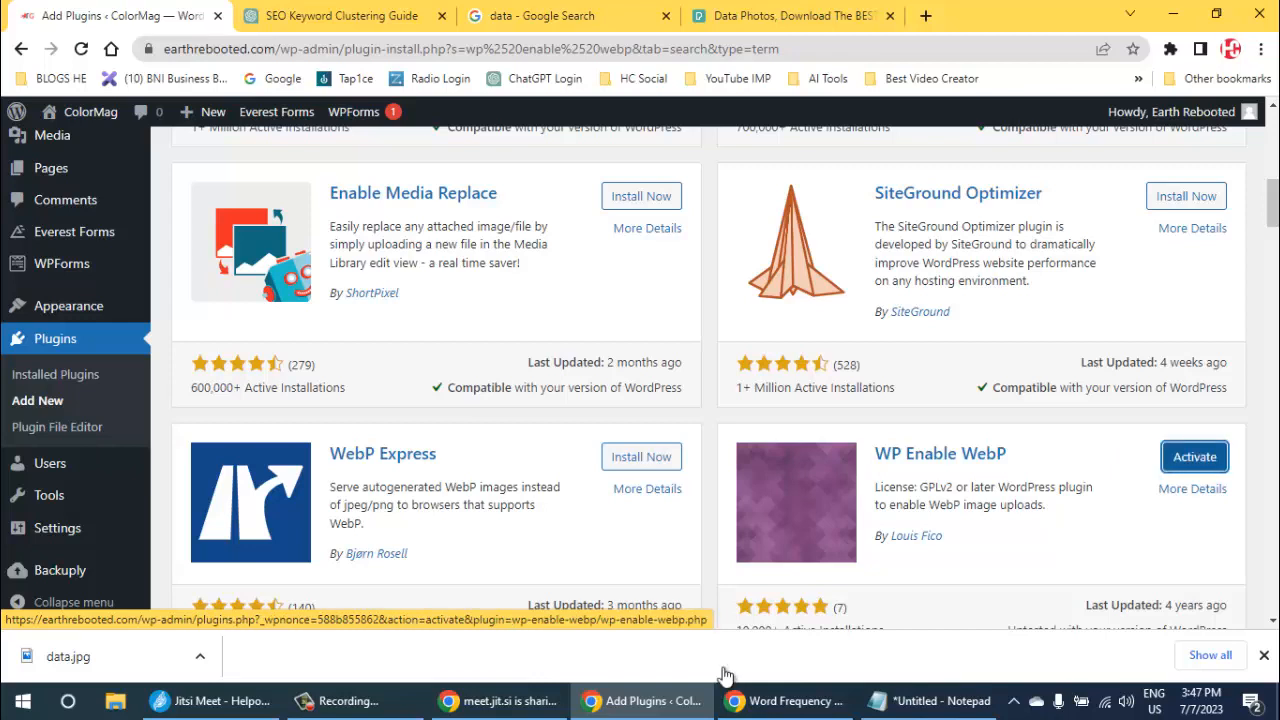
key(Return)
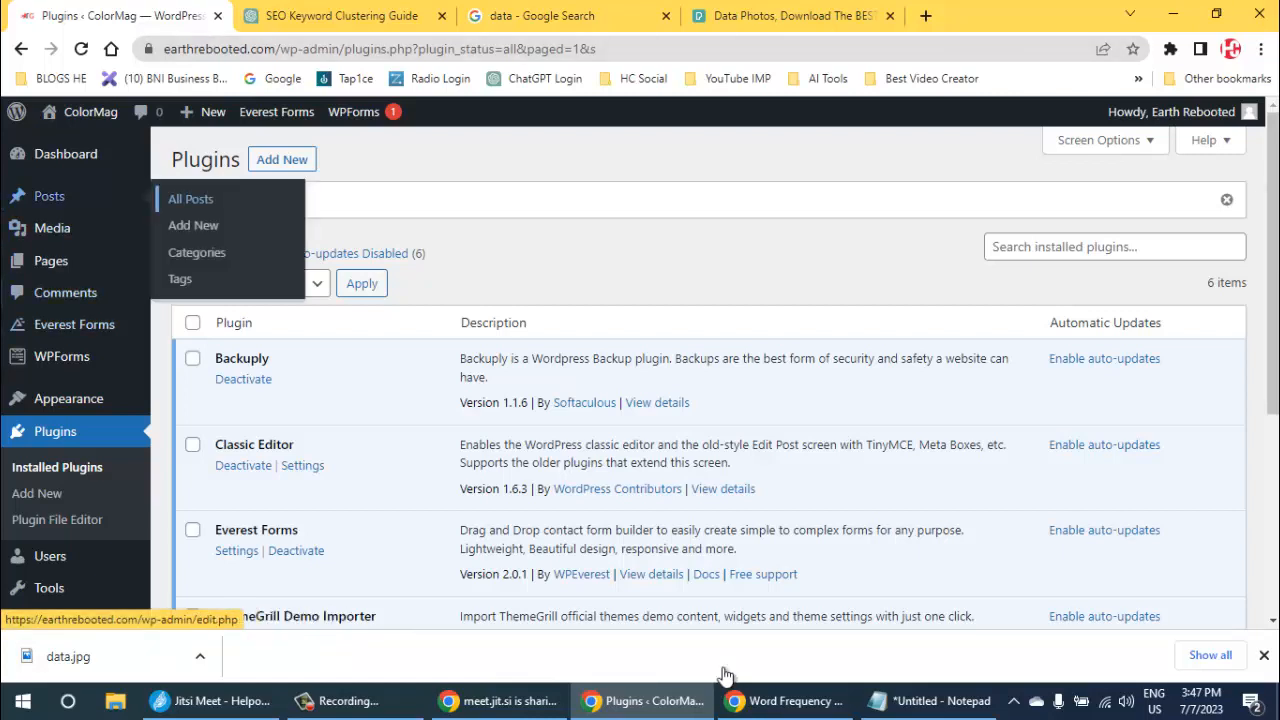
- Reopen the draft "Data That Should Be on Your Keyword Clustering Wish List" for editing from the list of posts
click(49, 196)
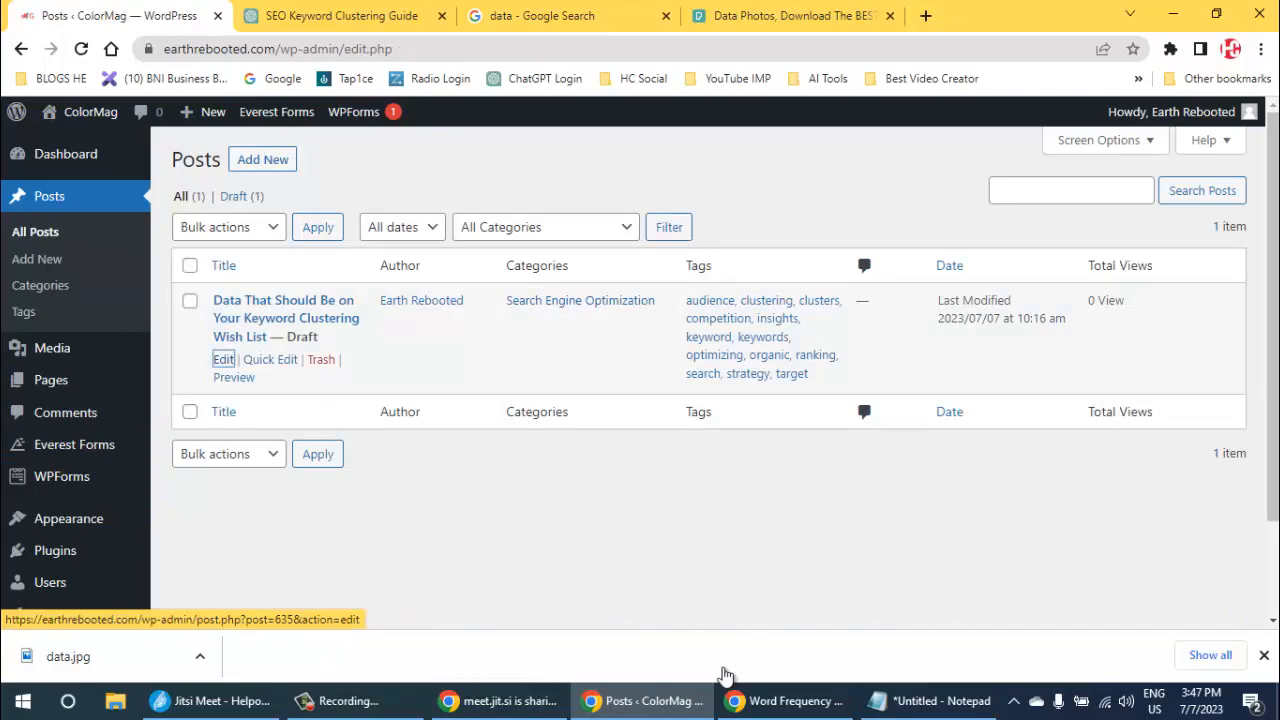
click(223, 359)
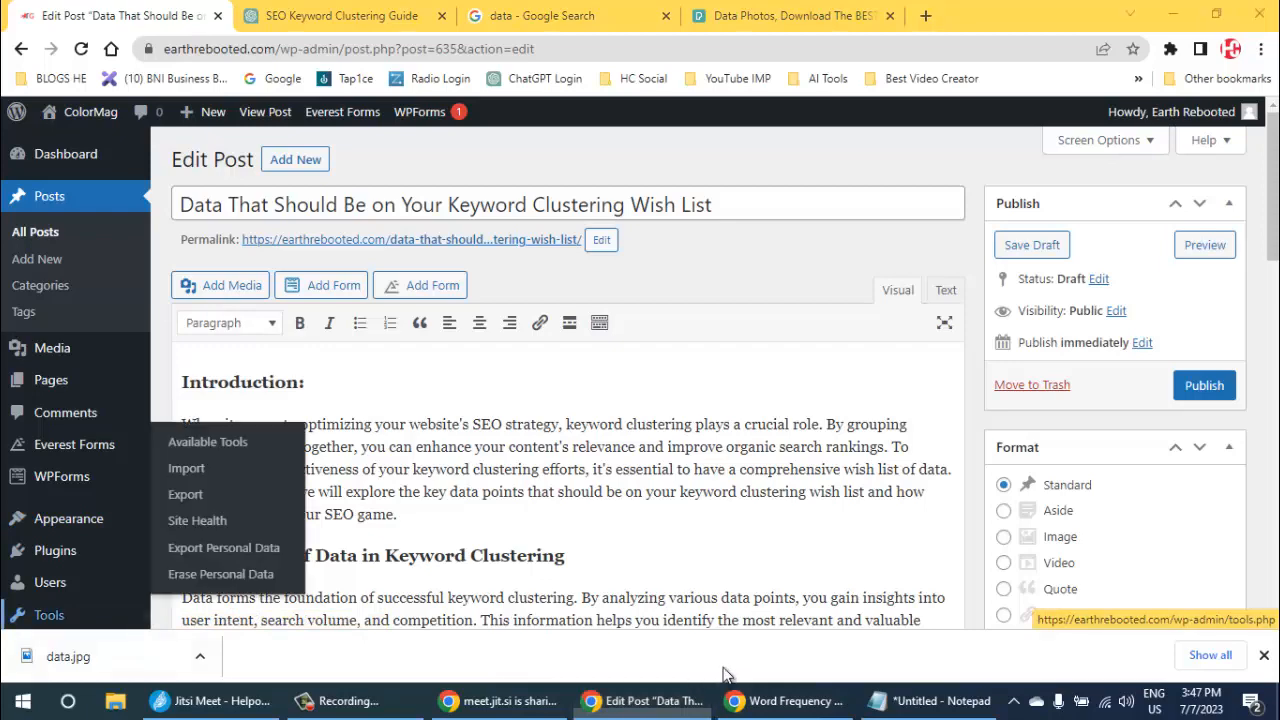
- Show the desktop, move the data image to the free spot beside the Helpopedia EduTech file, and return to the post
key(super)
key(Escape)
key(super+d)
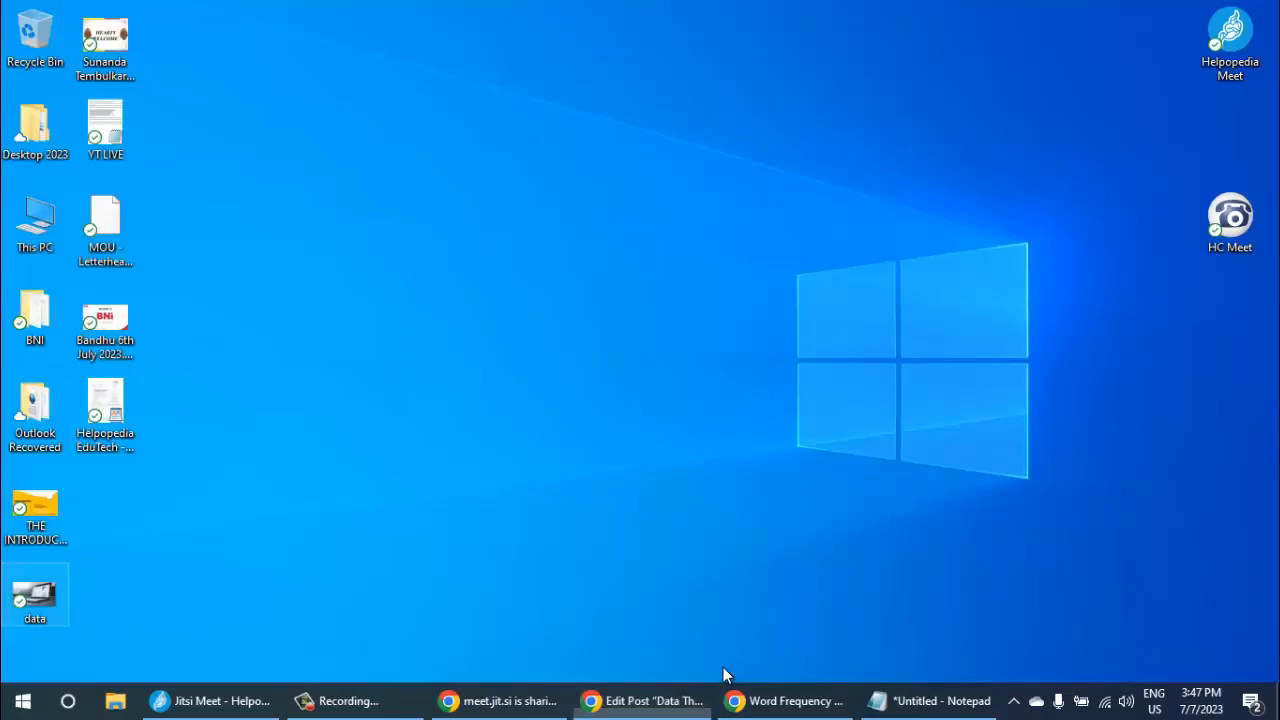
mouse_move(35, 600)
mouse_down()
mouse_move(207, 402)
mouse_move(176, 410)
mouse_up()
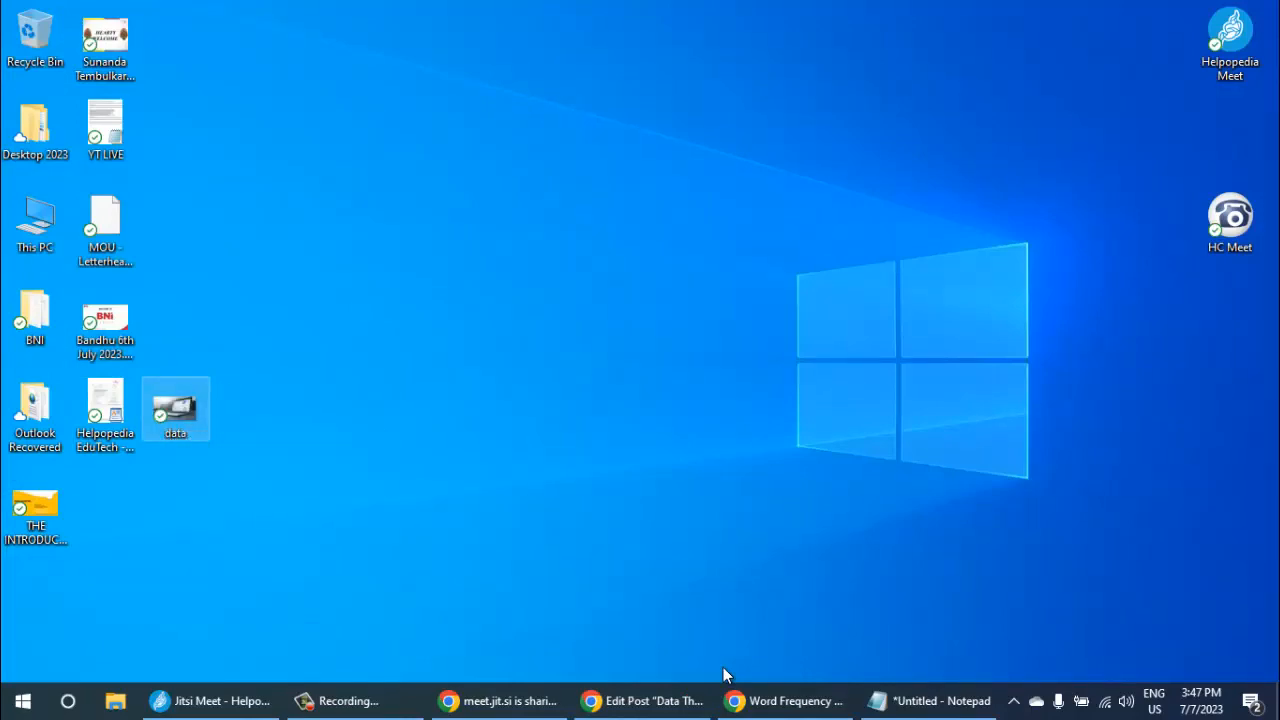
click(642, 701)
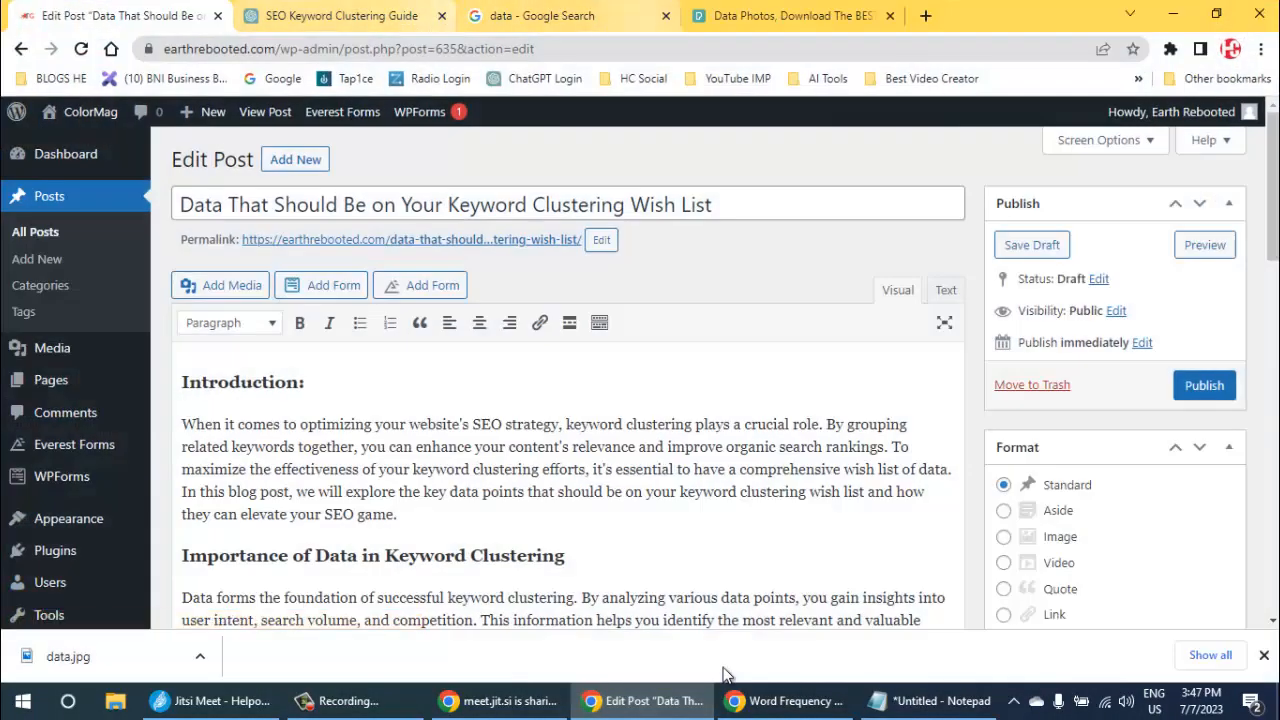
- Search Google for "webp converter" in a new browser tab
key(ctrl+t)
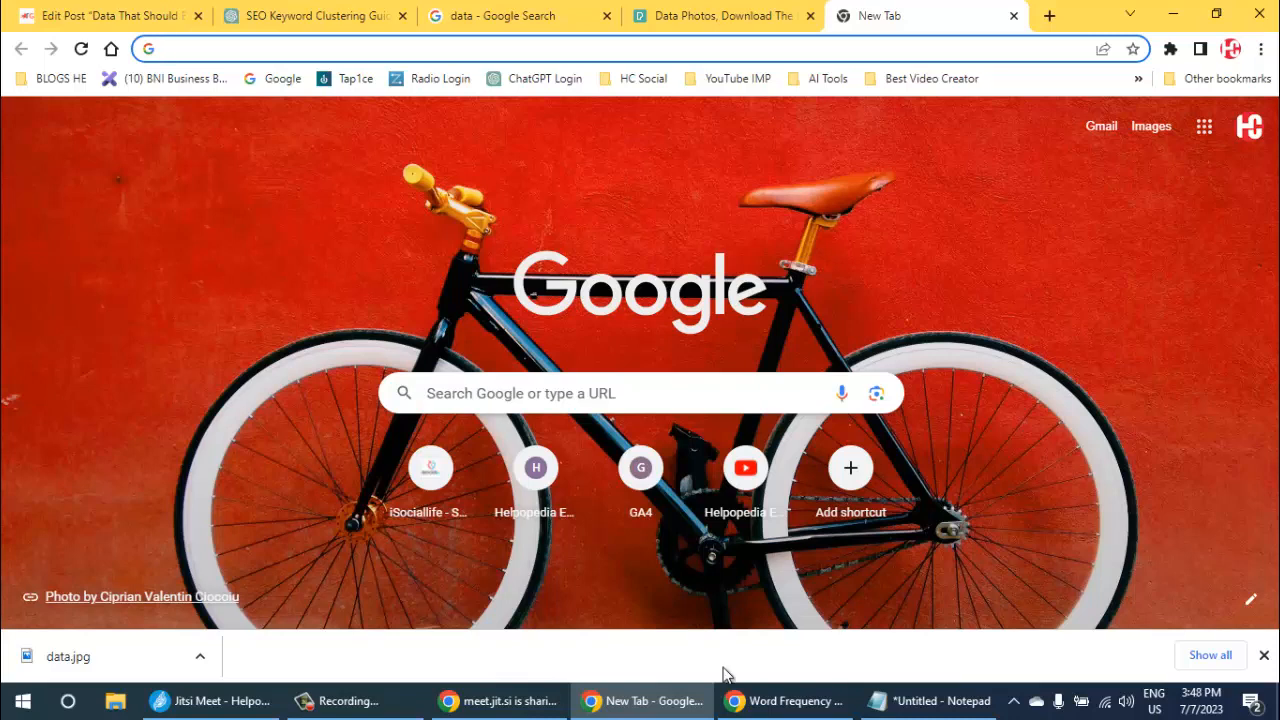
key(Tab)
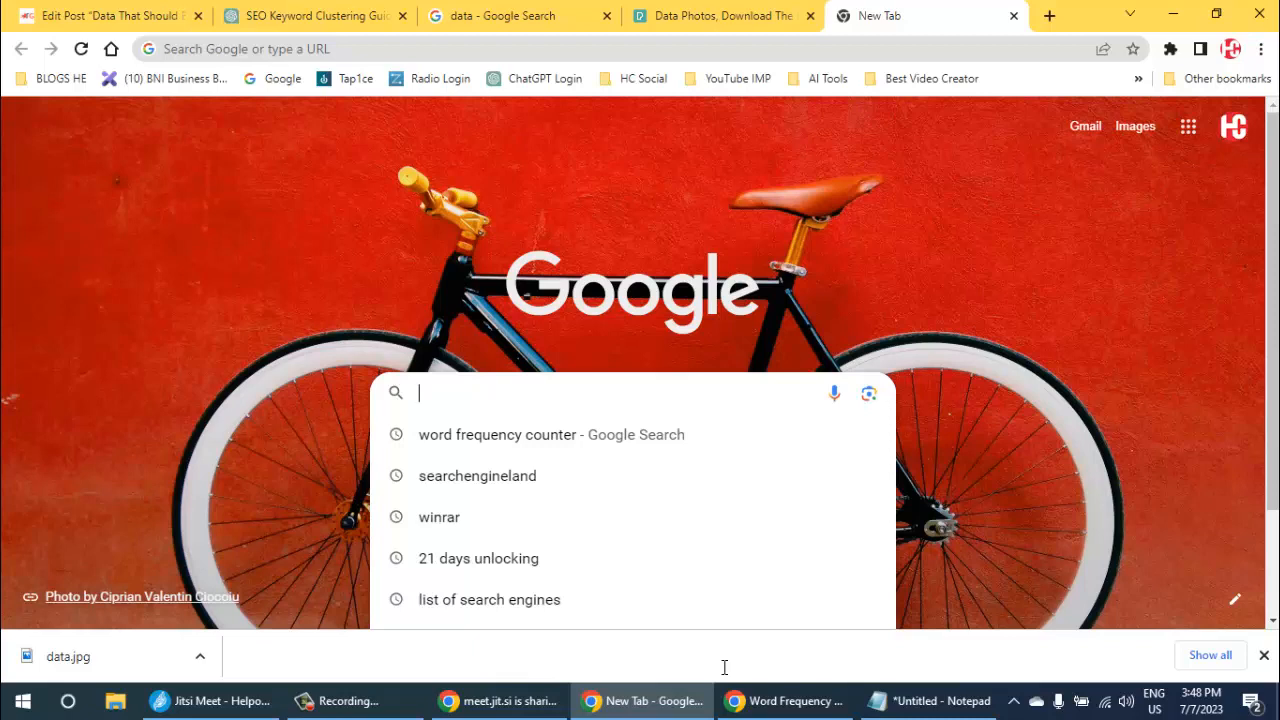
text(we)
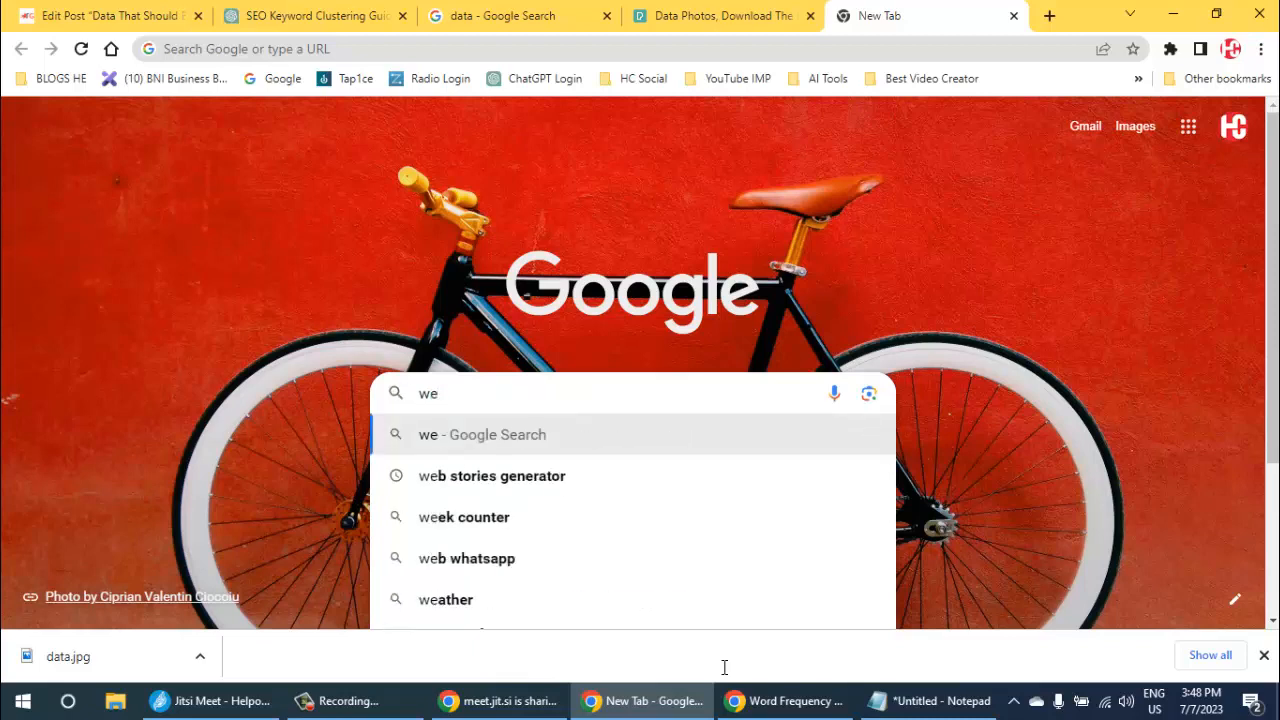
text(bp )
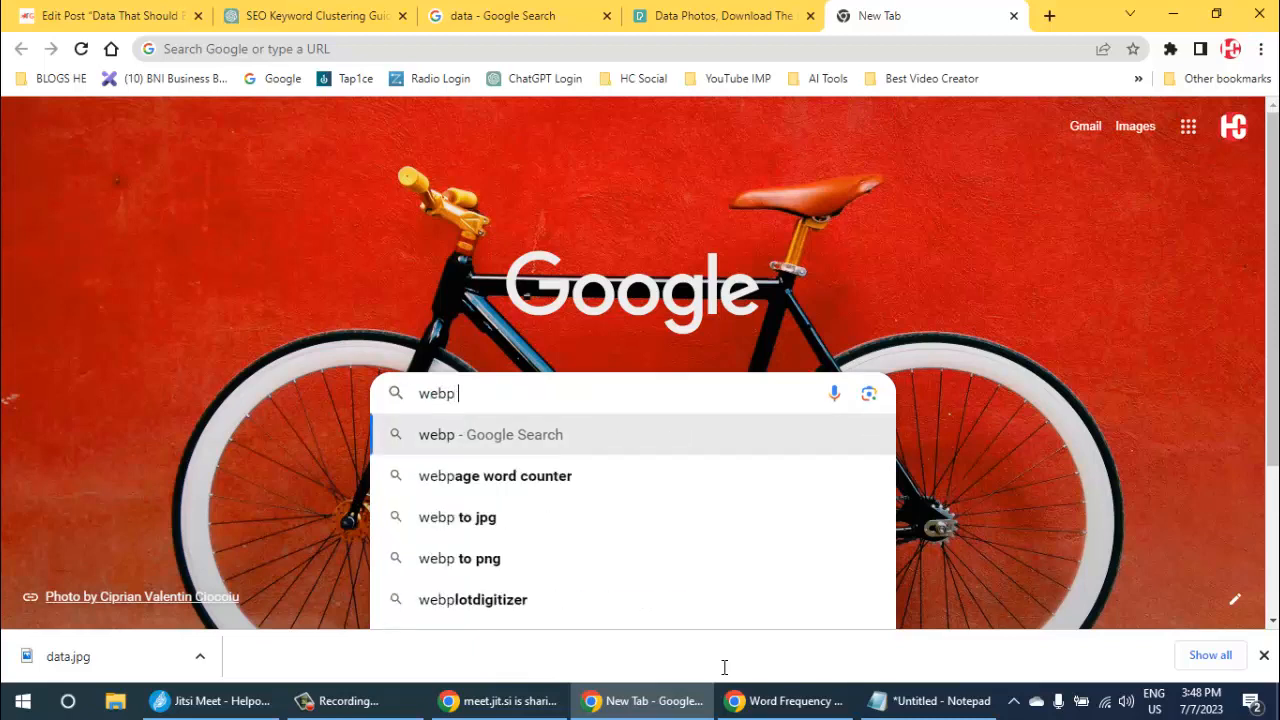
text(con)
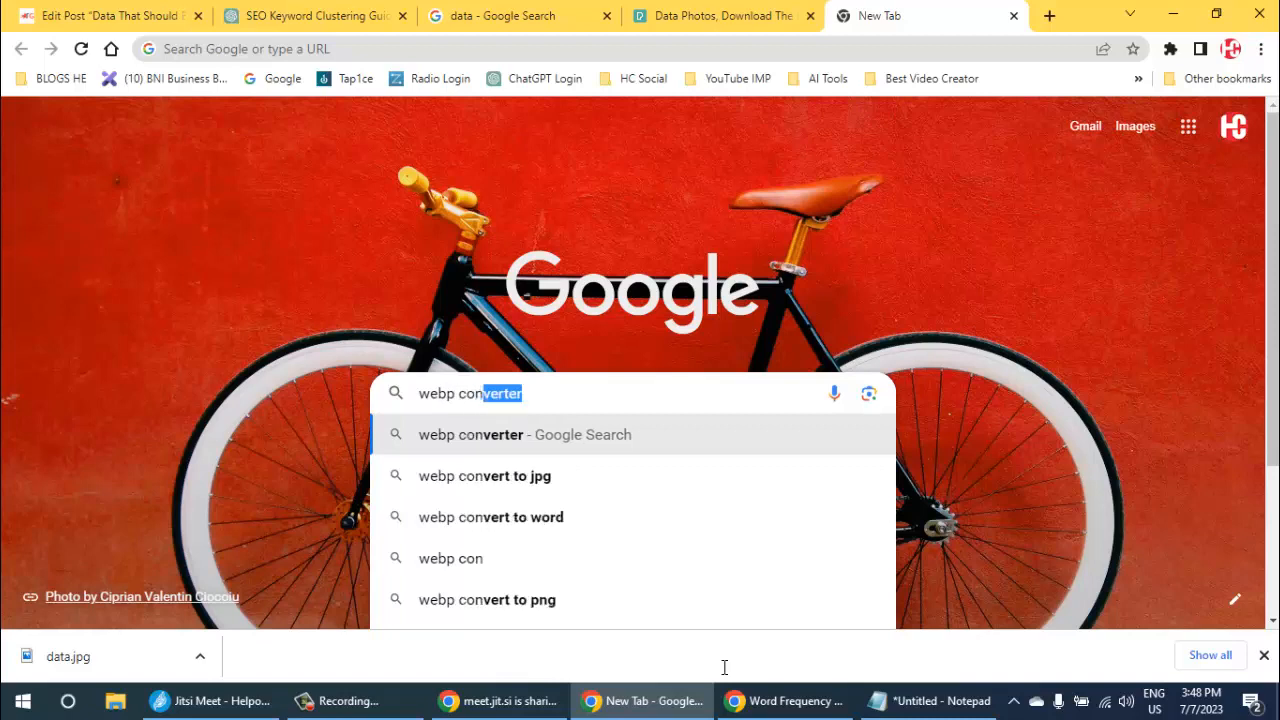
text(verter)
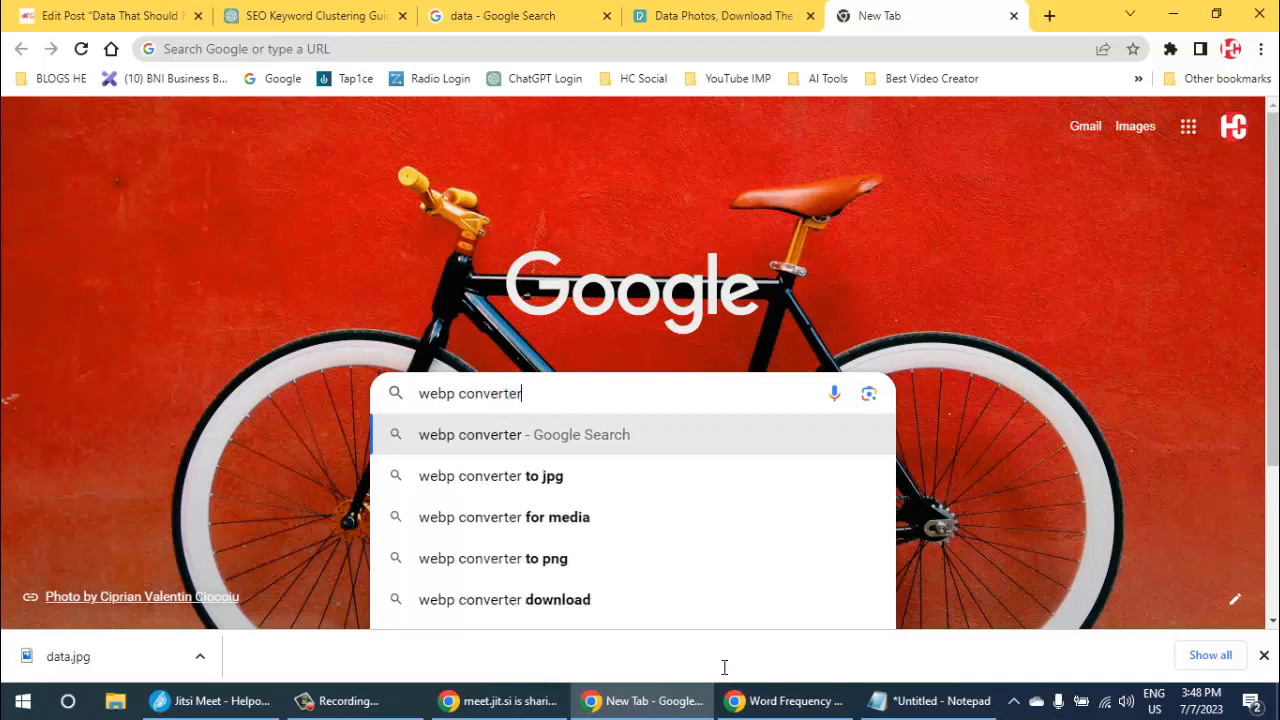
key(Return)
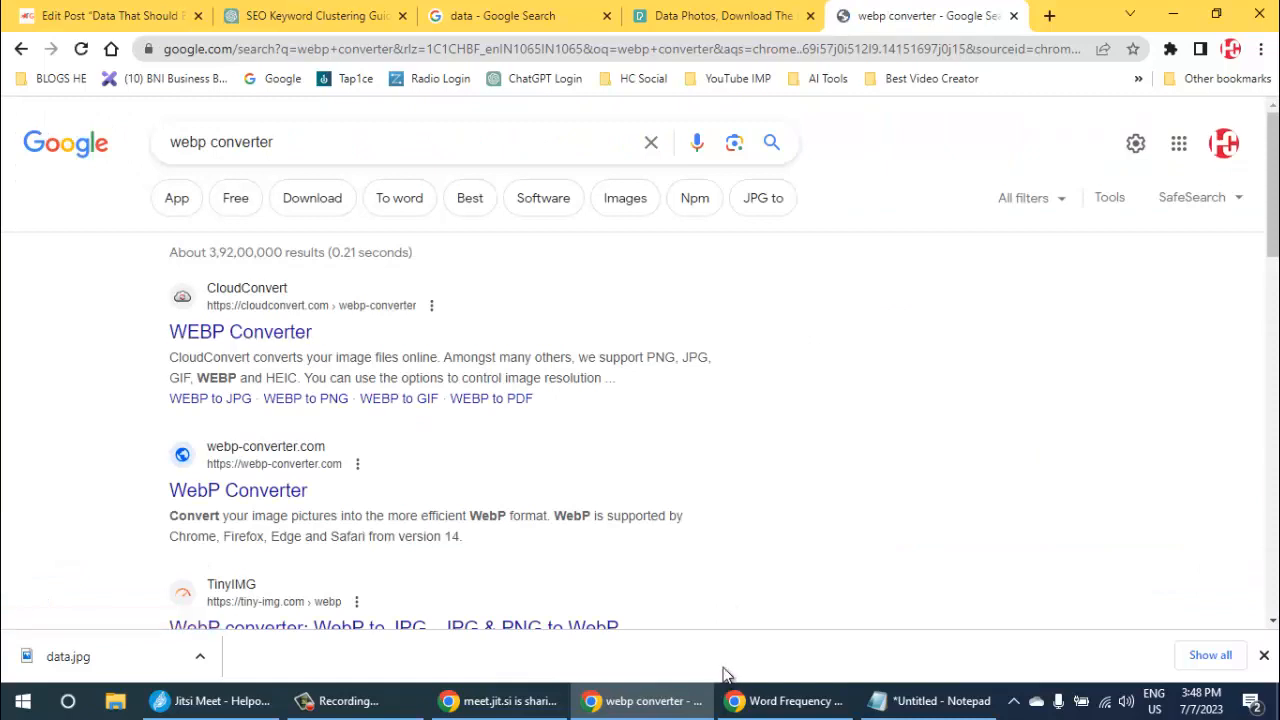
- Find TinyIMG's WebP converter among the search results and open it in a new background tab
scroll(725, 672, down, 1)
scroll(725, 667, down, 2)
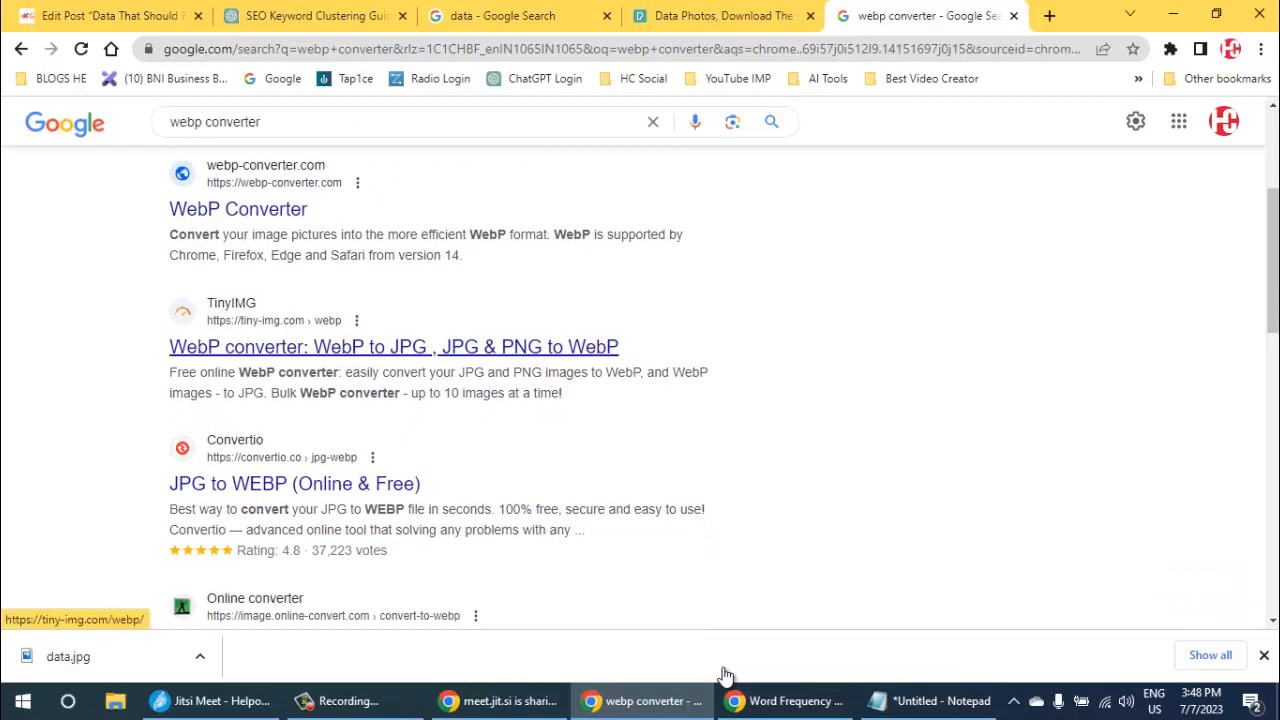
right_click(346, 350)
click(434, 360)
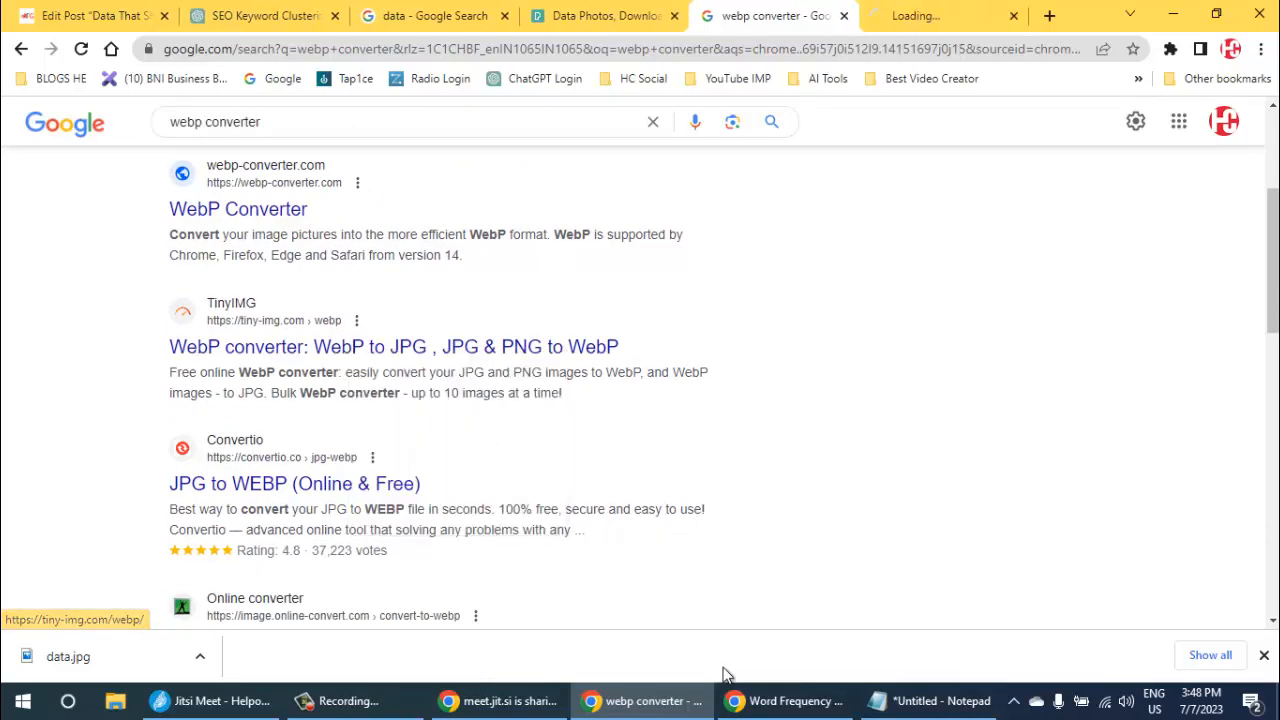
- Look further through the converter results, and change the search to the suggested "webp converter download"
scroll(726, 675, down, 3)
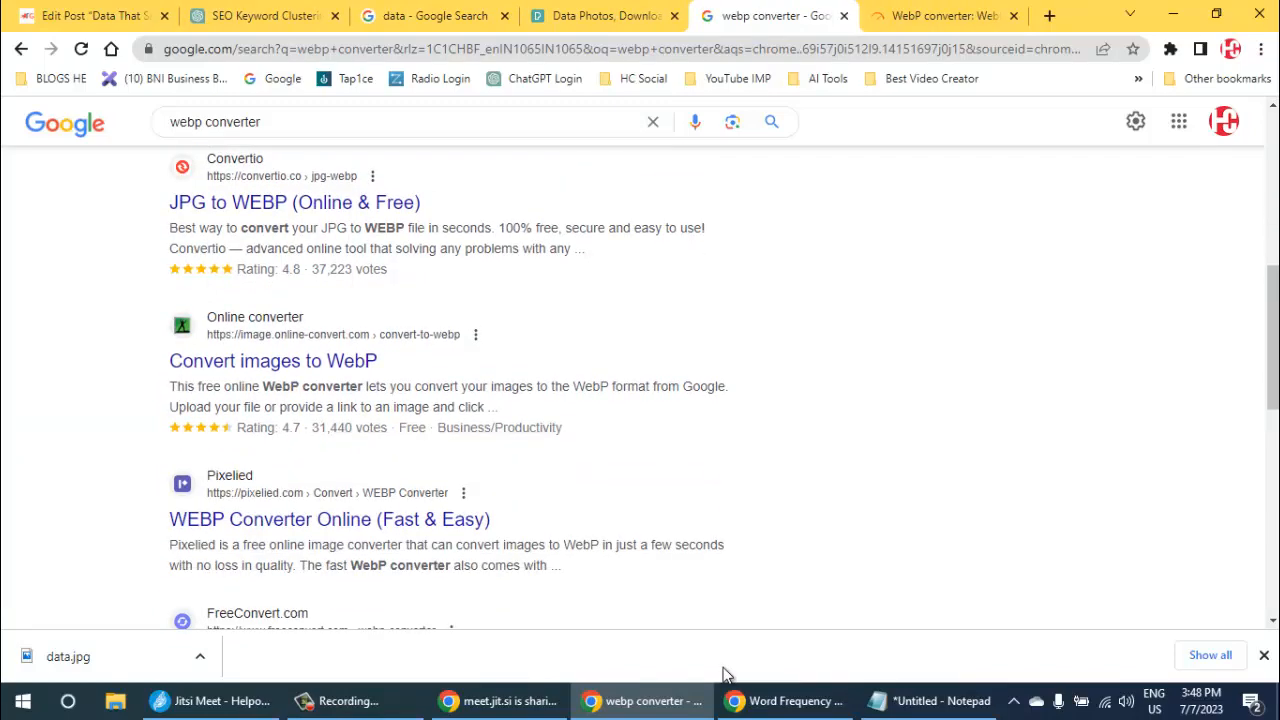
key(slash)
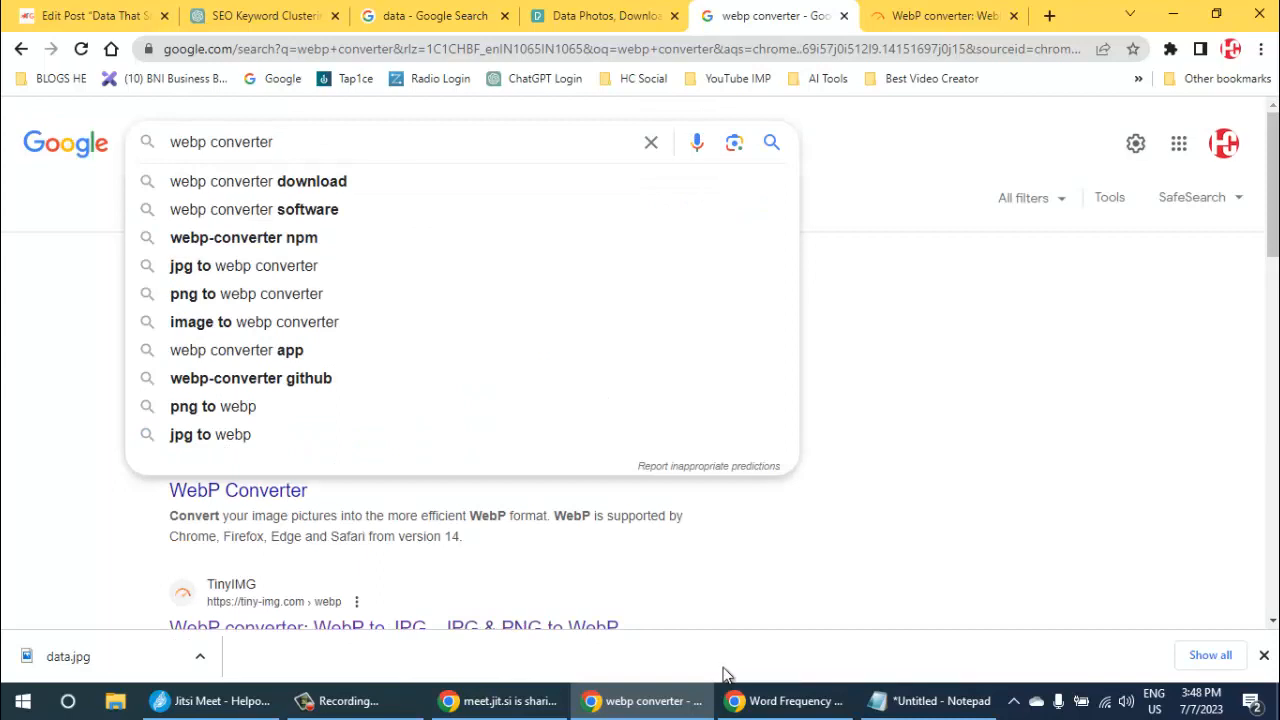
key(Down)
key(Return)
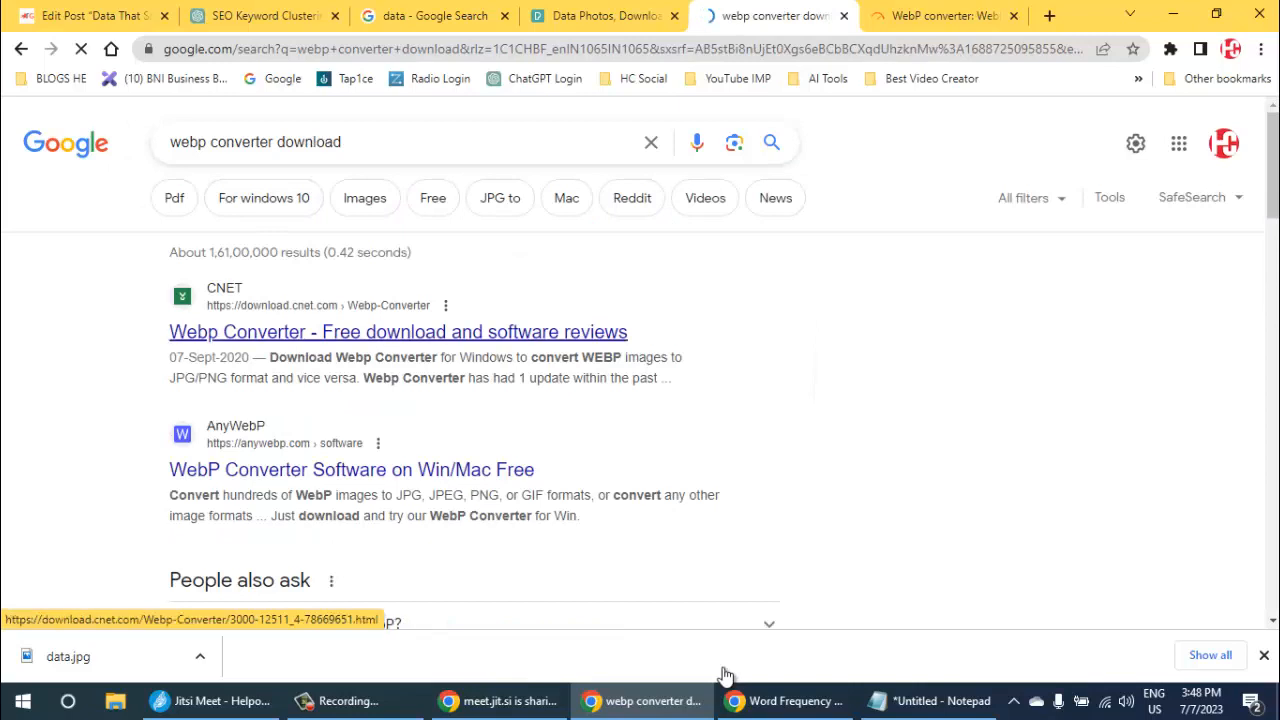
- Look through the download results and open CNET's "Webp Converter - Free download and software reviews" in a new tab
scroll(450, 325, down, 2)
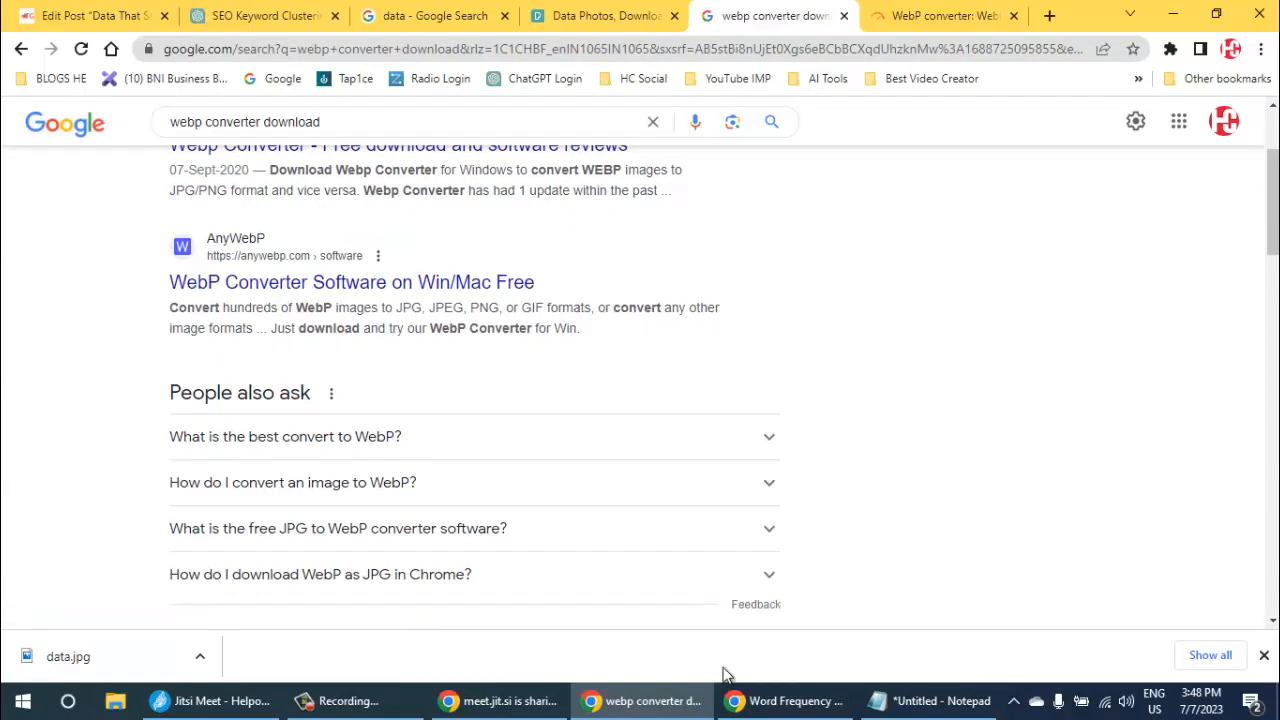
scroll(450, 380, down, 3)
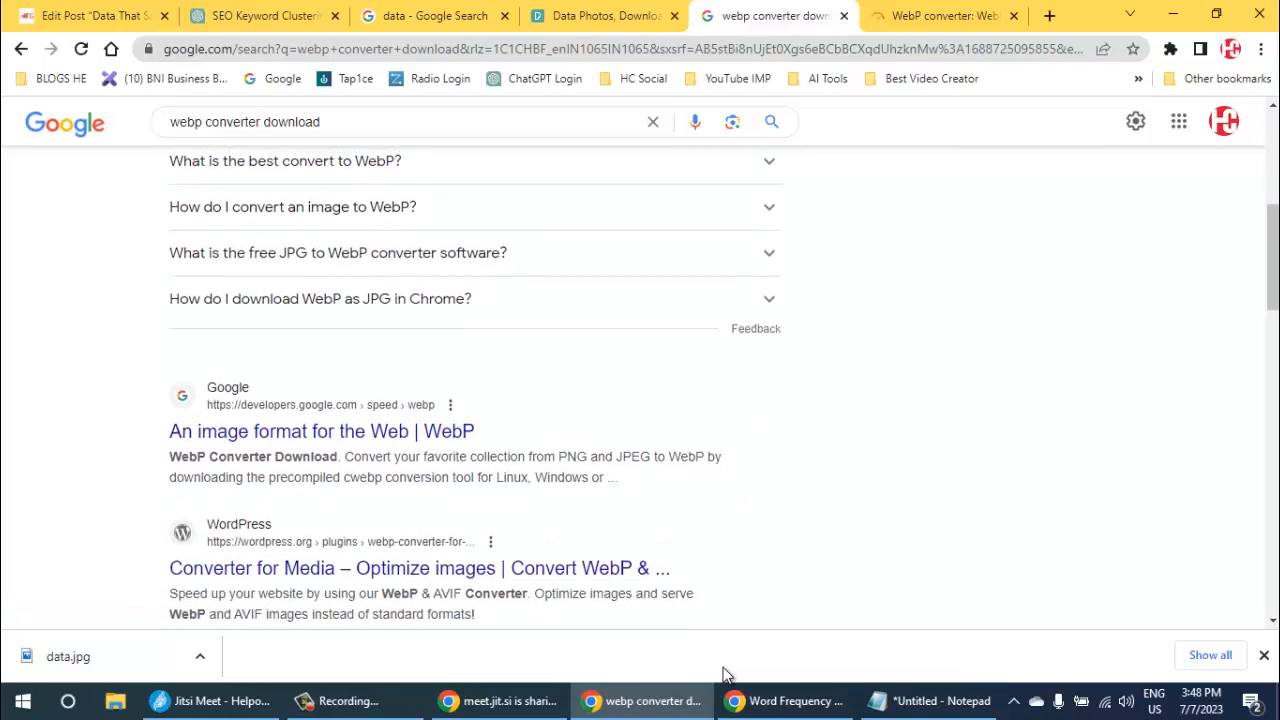
scroll(400, 340, up, 5)
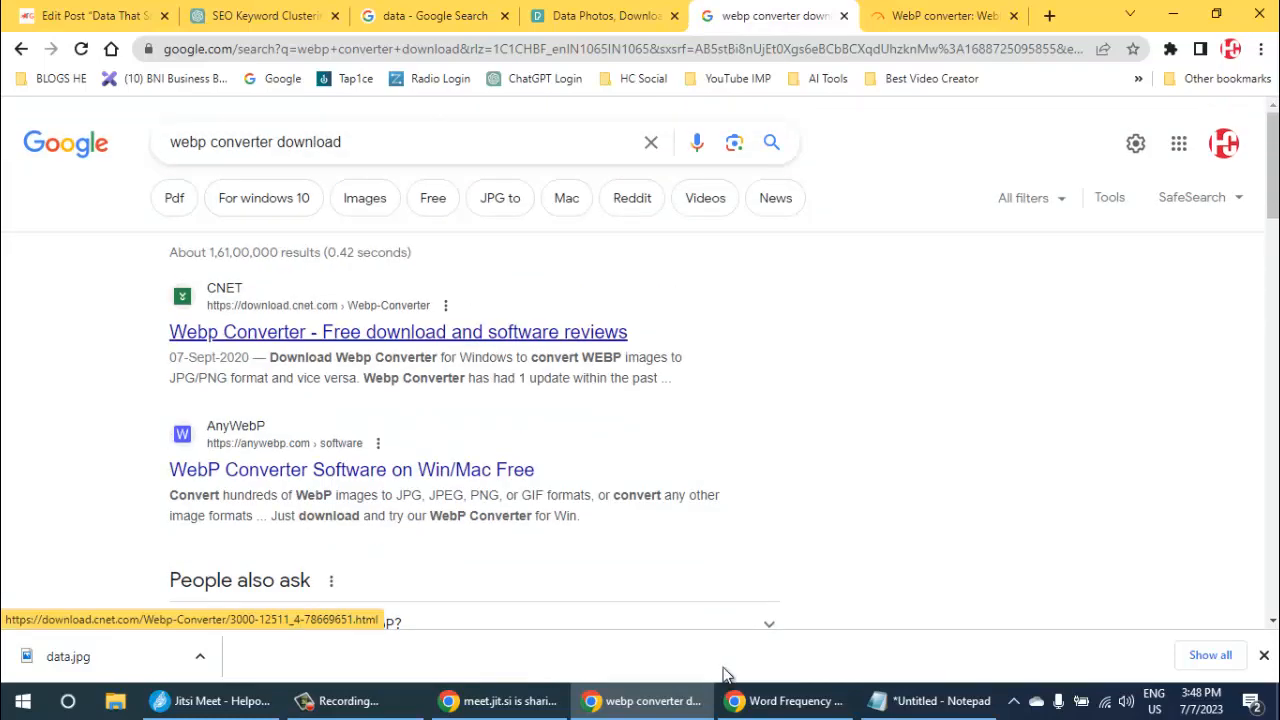
right_click(364, 331)
click(440, 345)
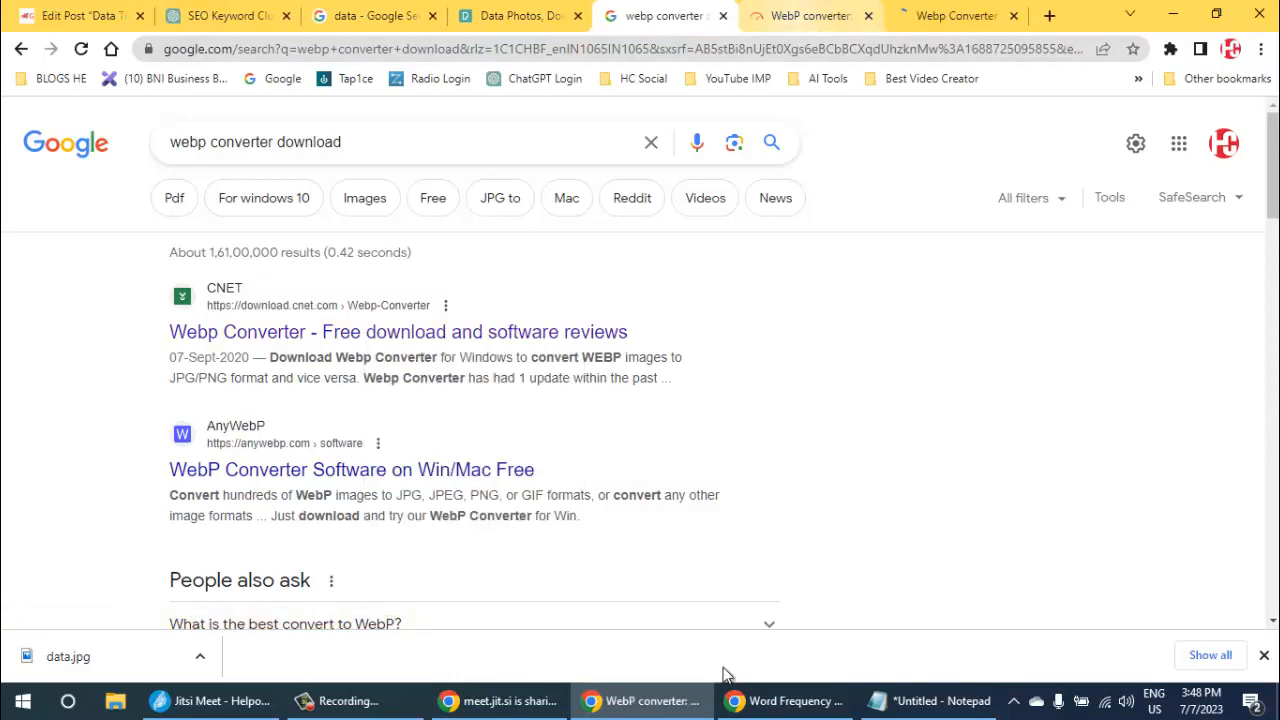
- Switch to the TinyIMG converter page, dismiss the newsletter offer and examine the upload area with its file formats and limits
key(ctrl+Tab)
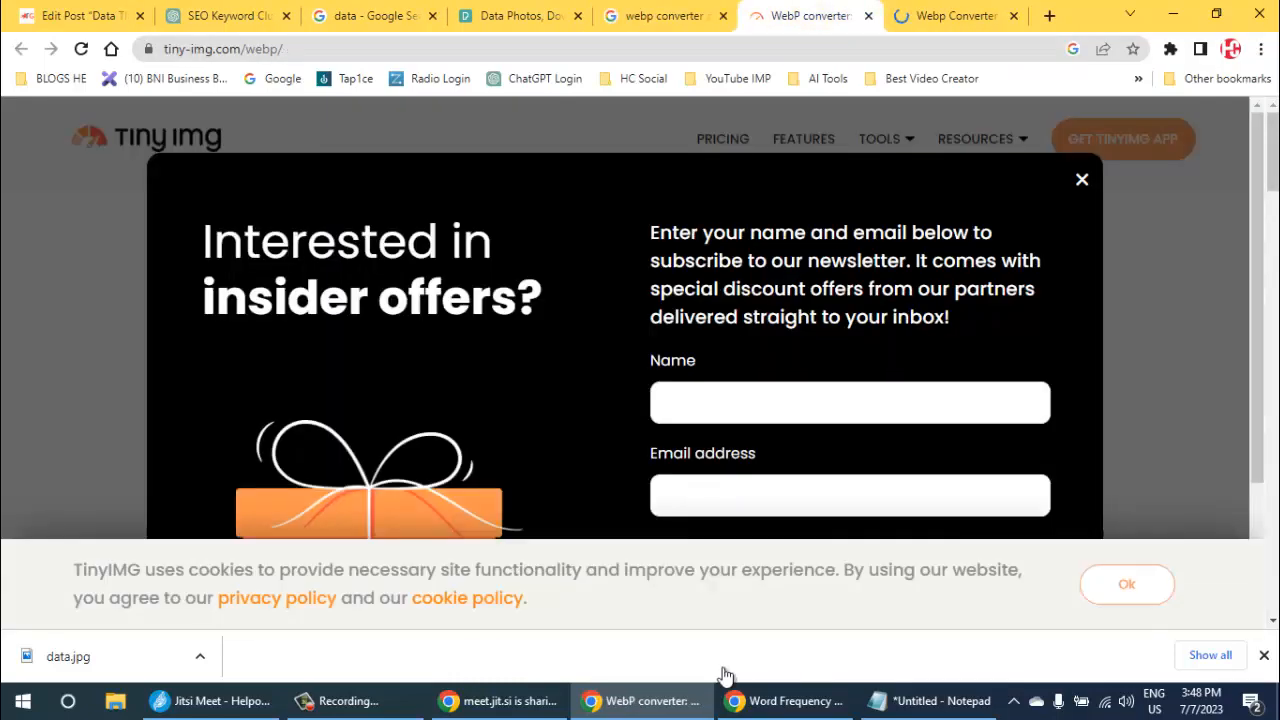
key(Escape)
scroll(727, 675, down, 5)
scroll(727, 675, up, 4)
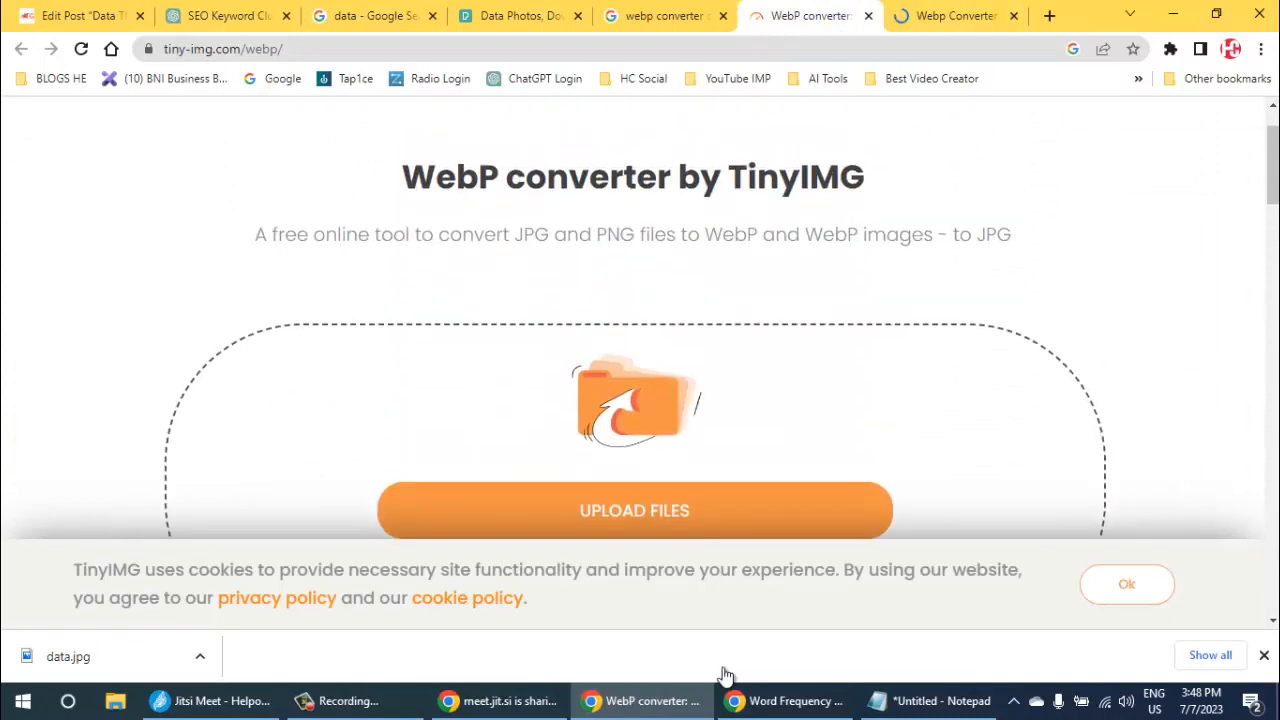
scroll(727, 675, down, 2)
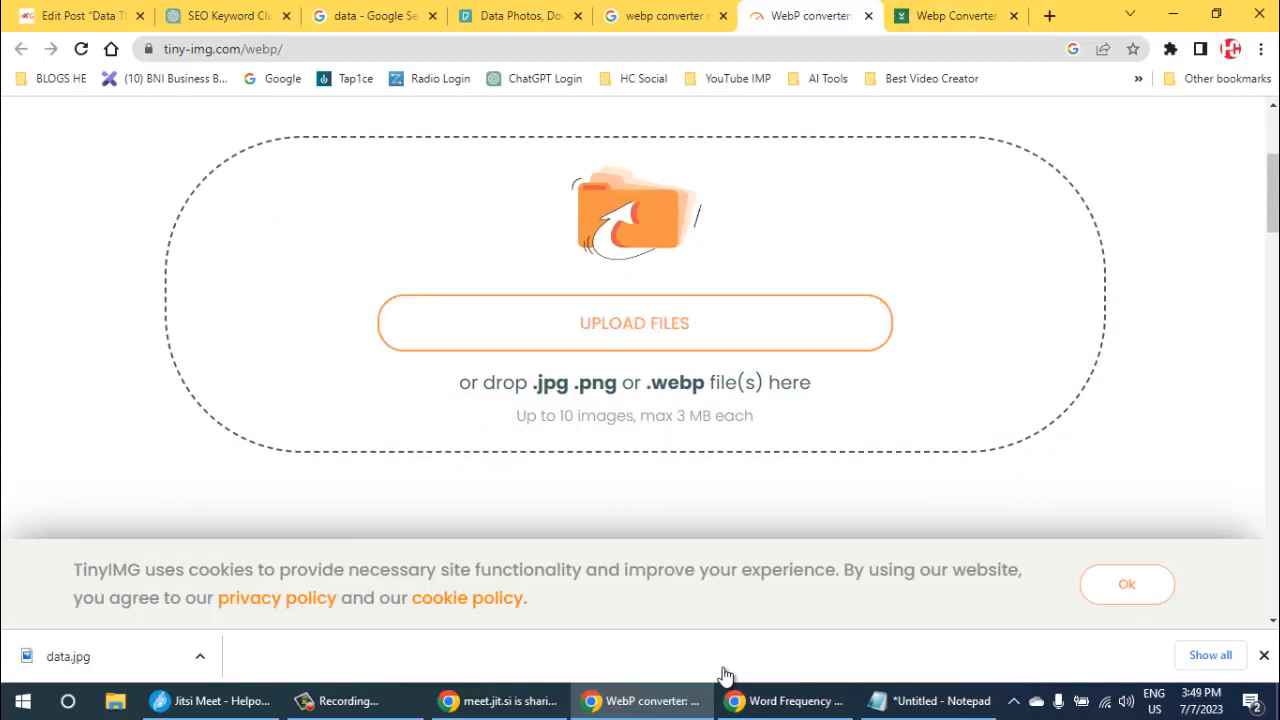
- Switch to the CNET page and start the download of the free Webp Converter program
key(ctrl+Tab)
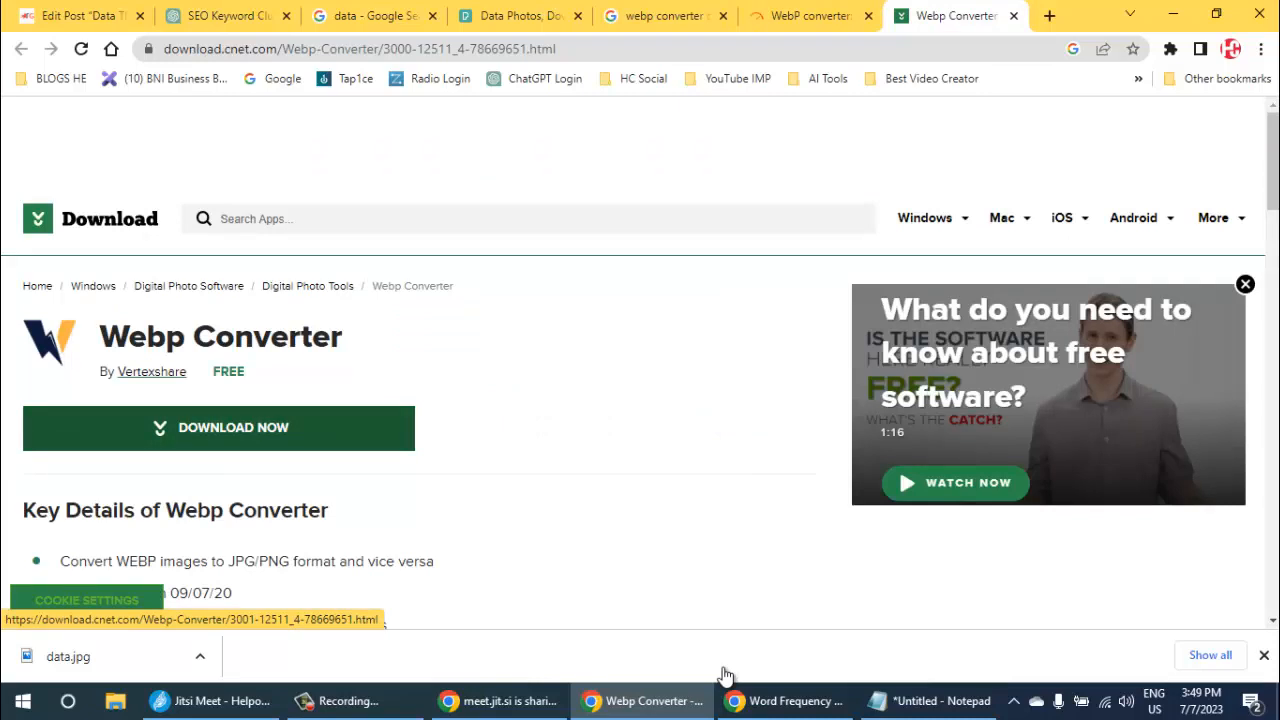
key(Return)
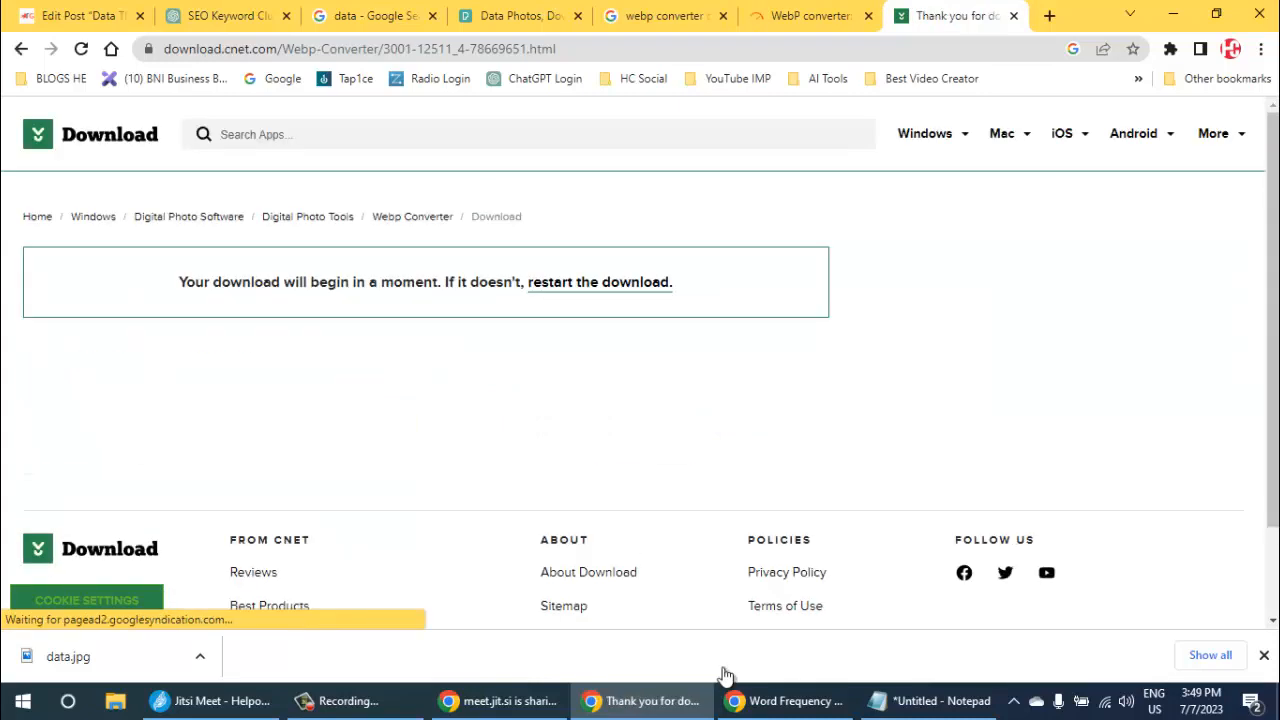
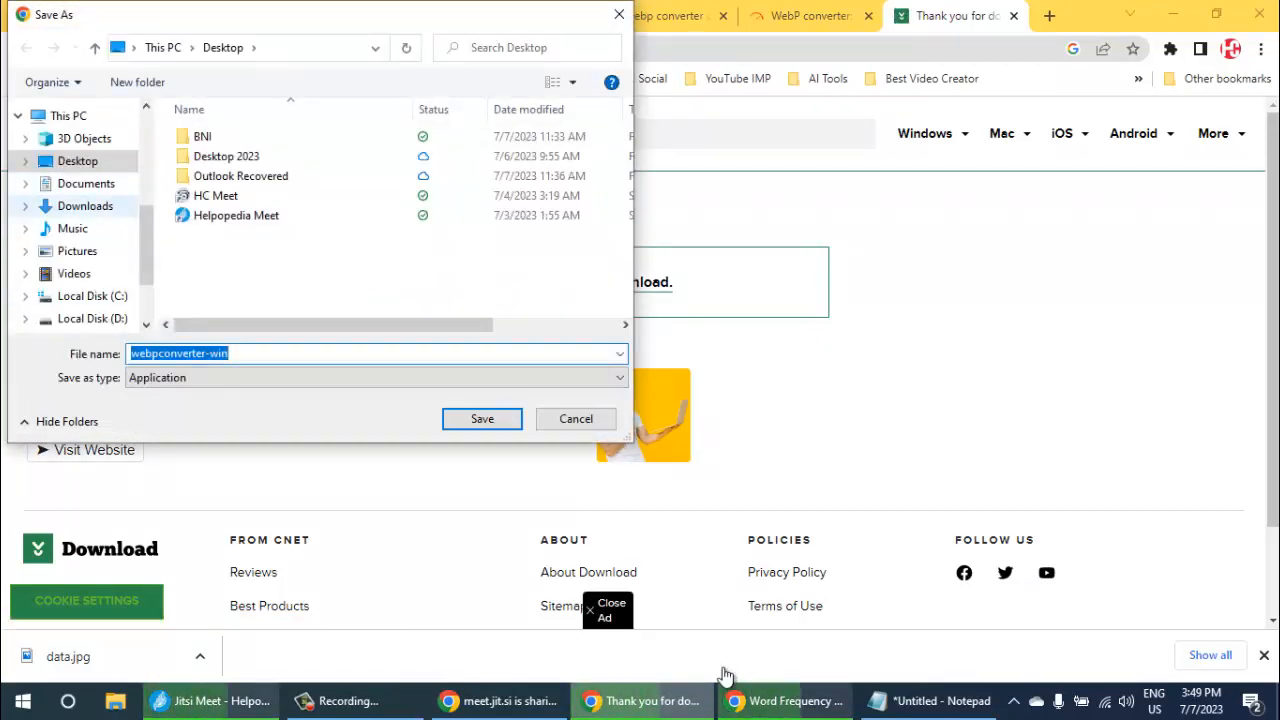
- Save the webpconverter-win installer in the Downloads folder and close the CNET download page
click(85, 206)
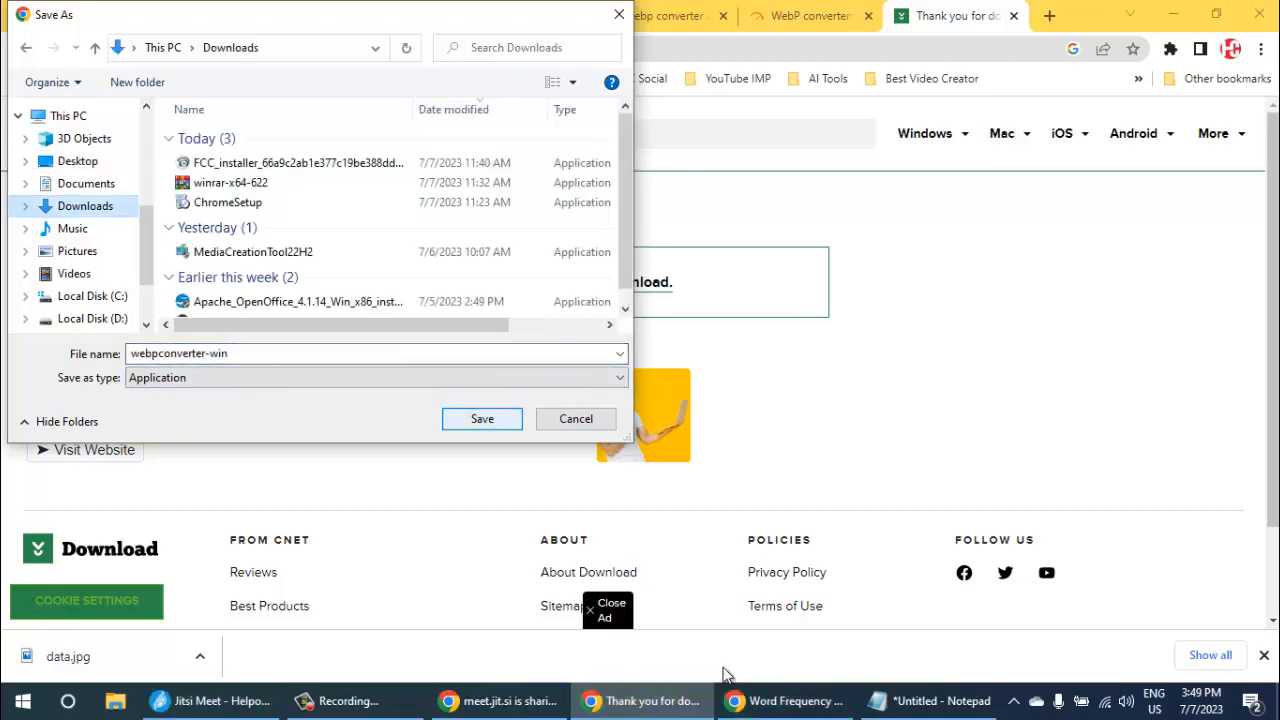
key(Return)
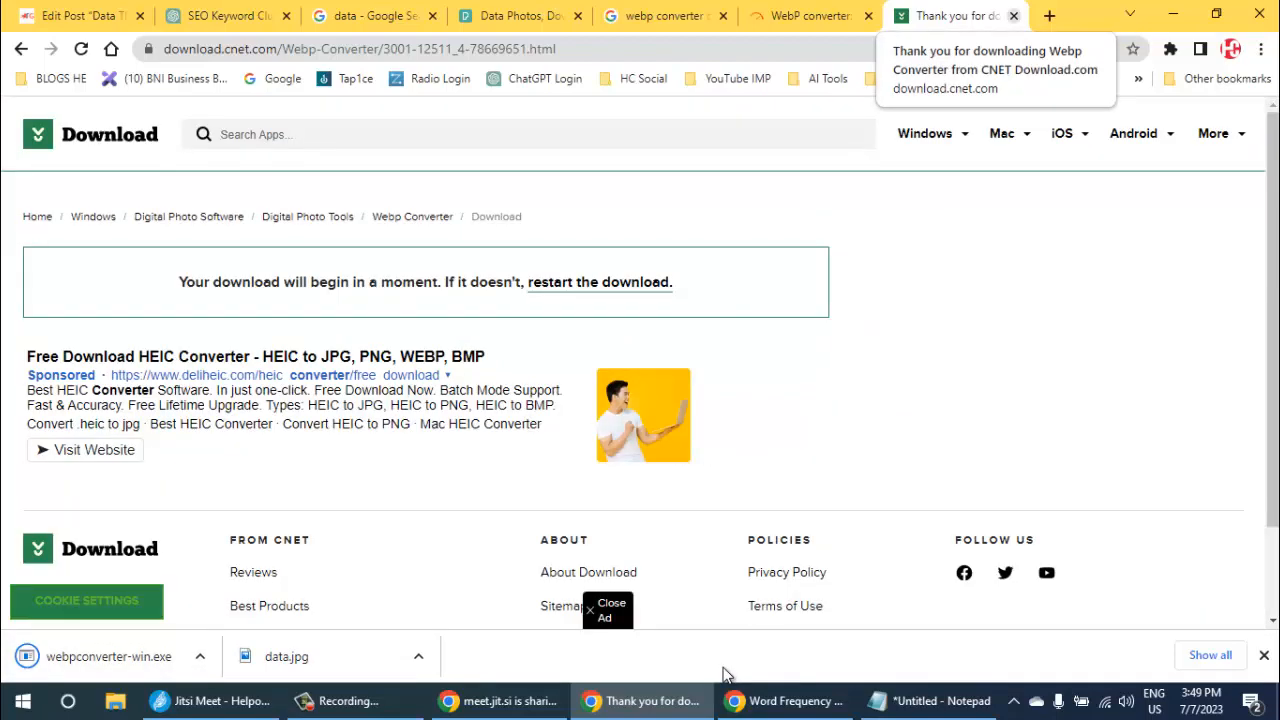
click(1013, 15)
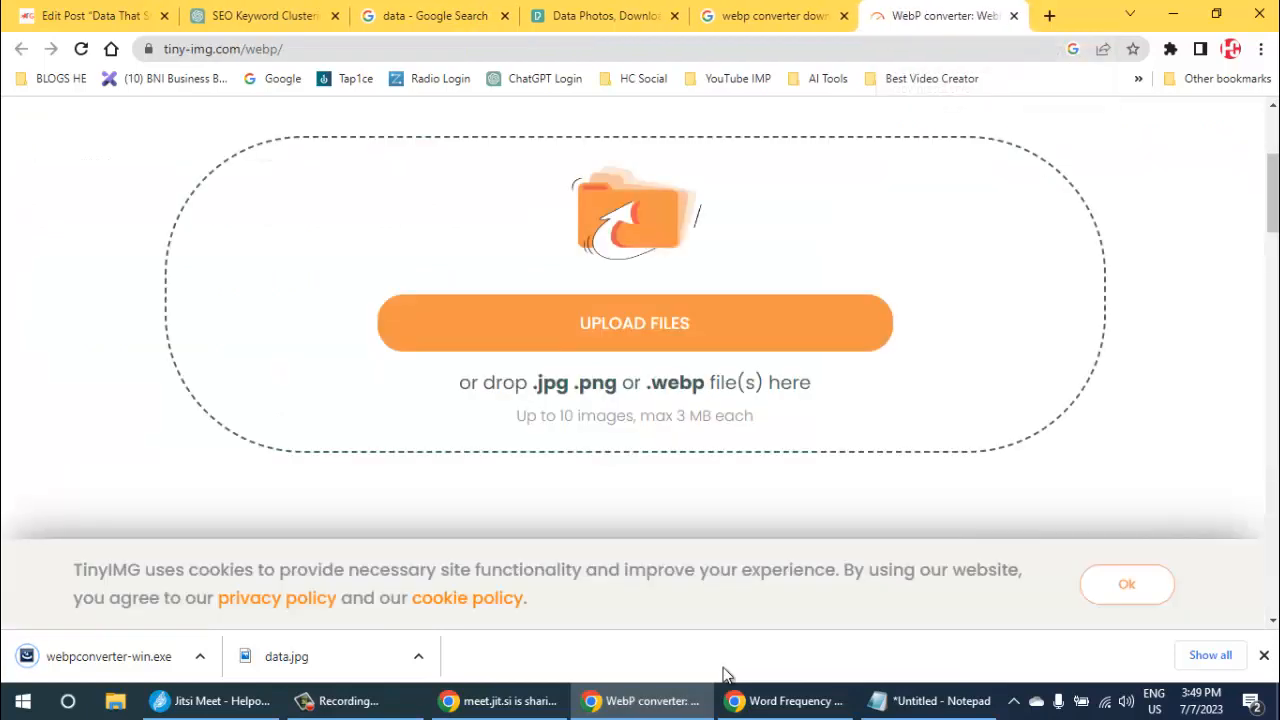
- Run the downloaded webpconverter-win.exe, close the TinyIMG page and install Webp Converter in its default destination folder
click(109, 656)
key(ctrl+w)
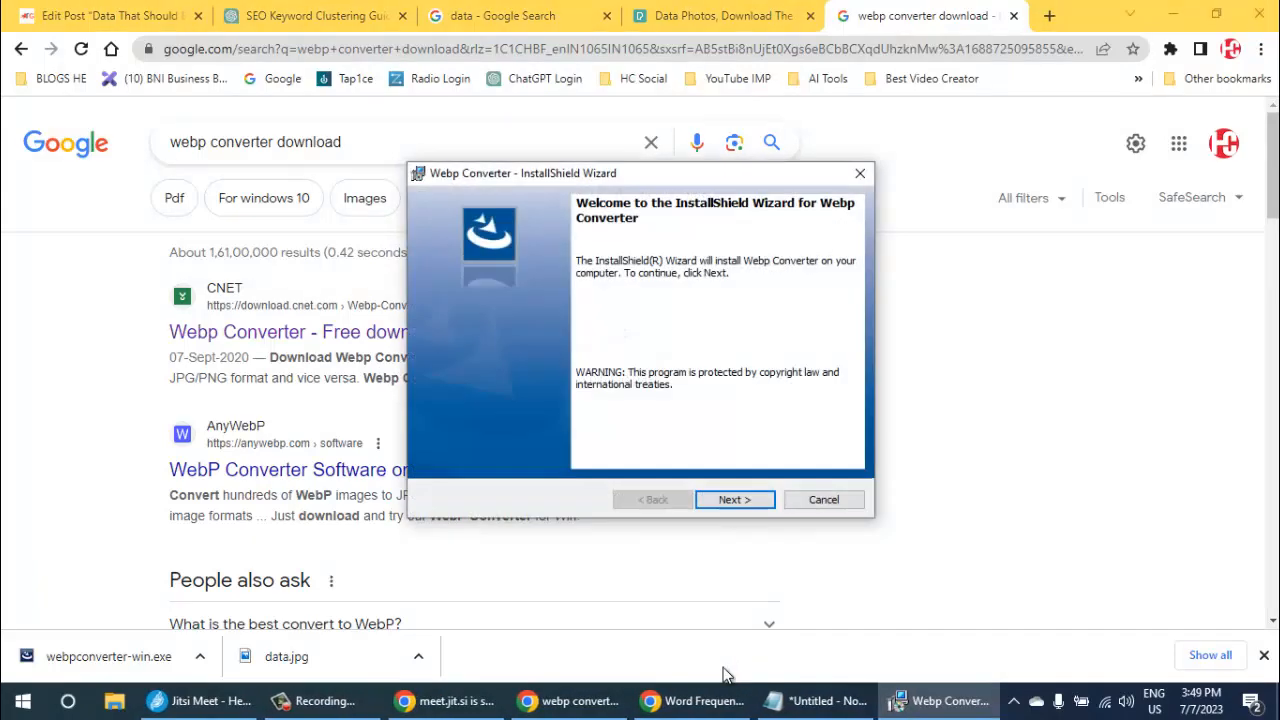
key(Return)
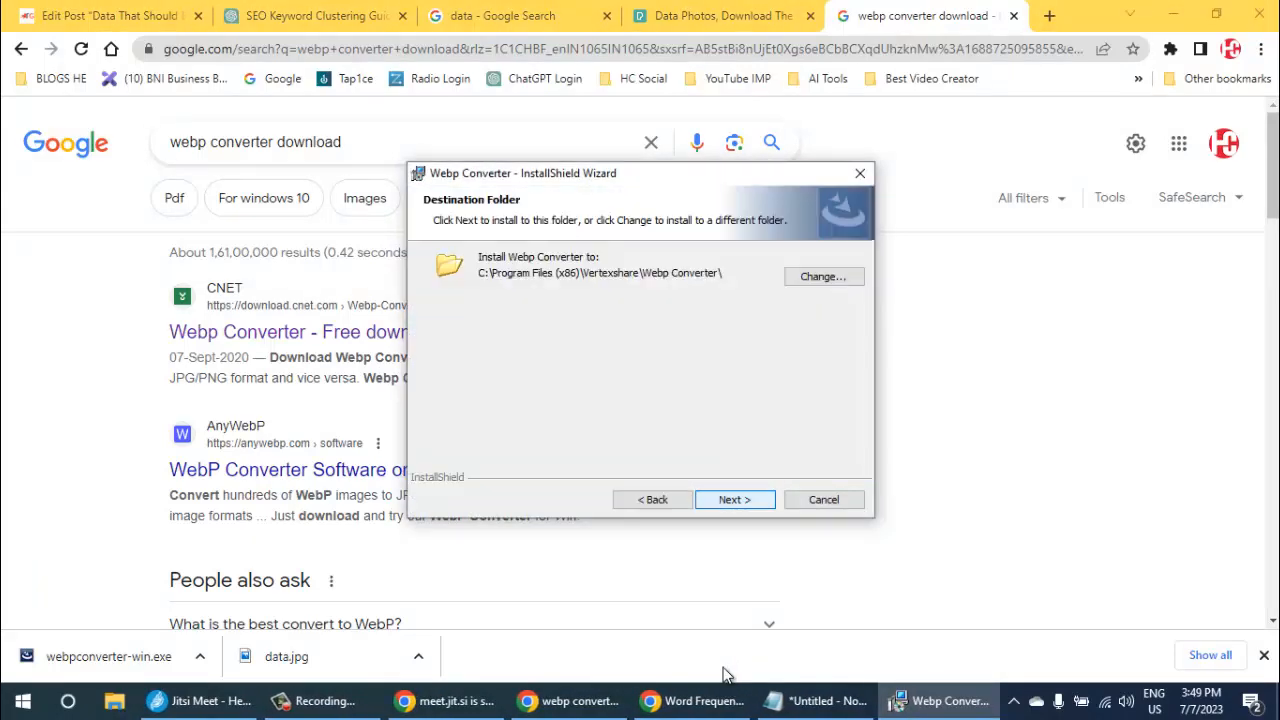
key(Return)
key(Return)
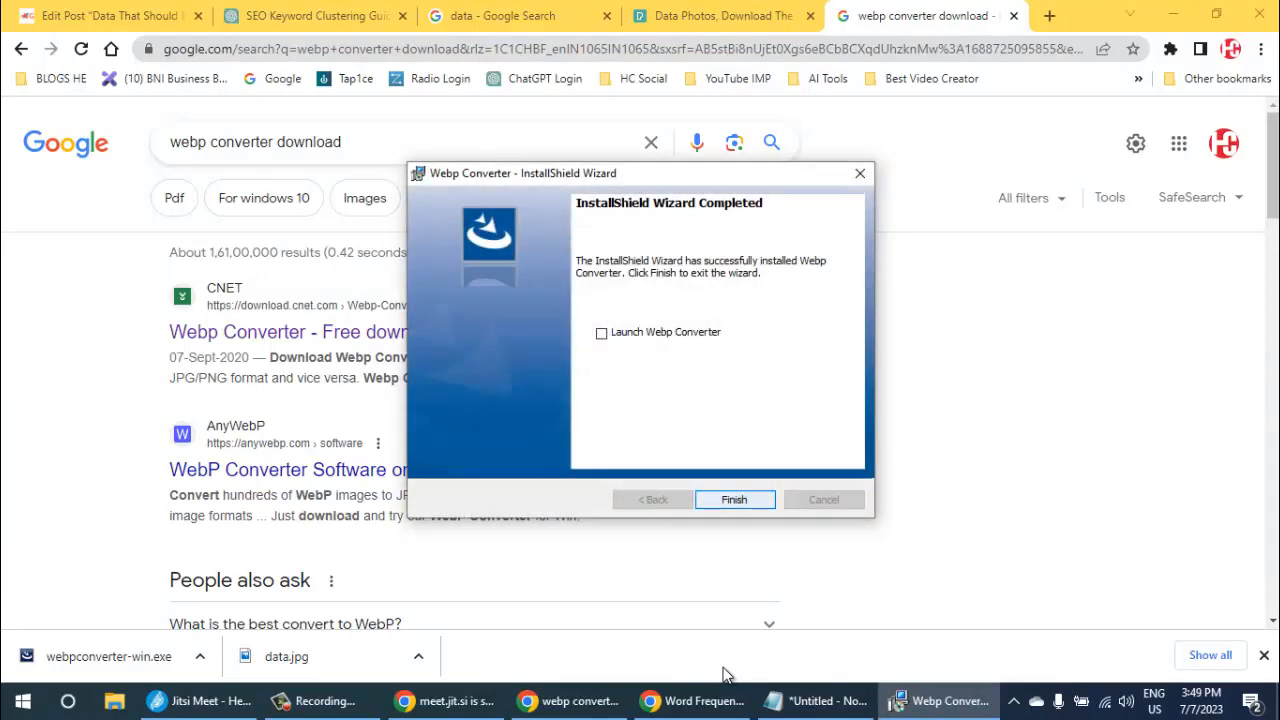
key(Return)
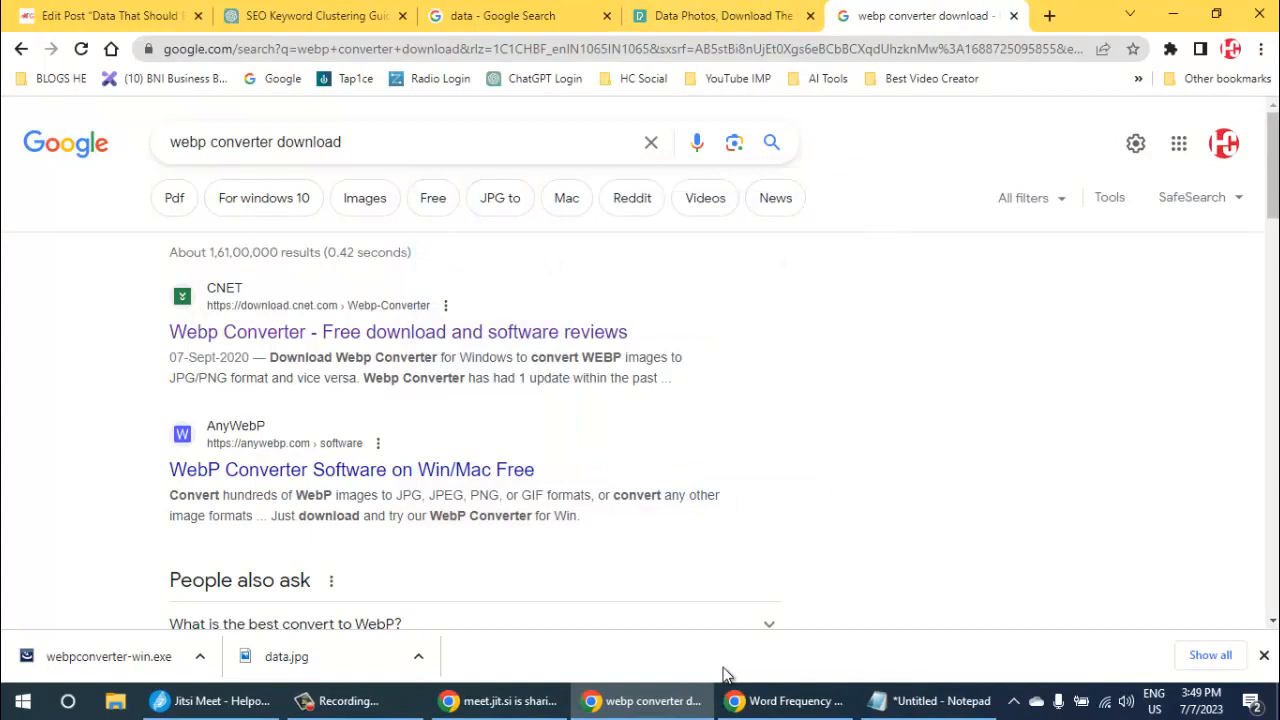
- Close the converter search page, show the desktop and launch the newly installed WebpConverter
click(1014, 16)
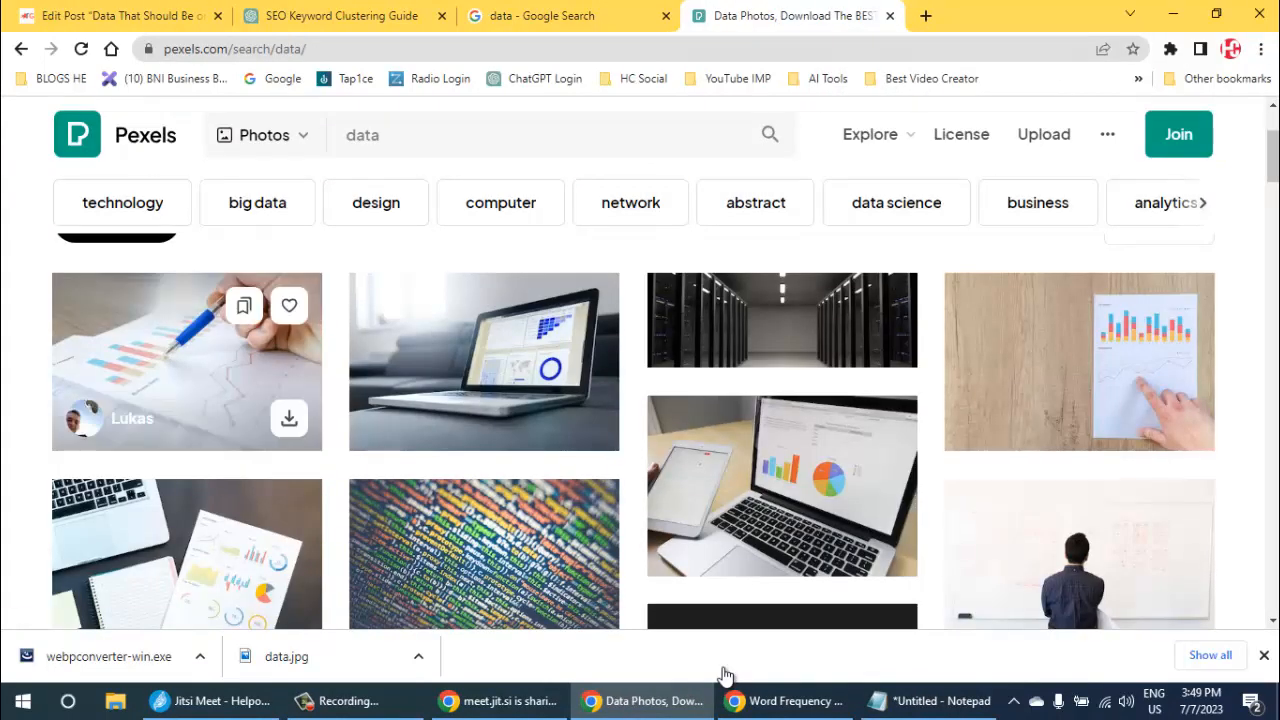
key(super+d)
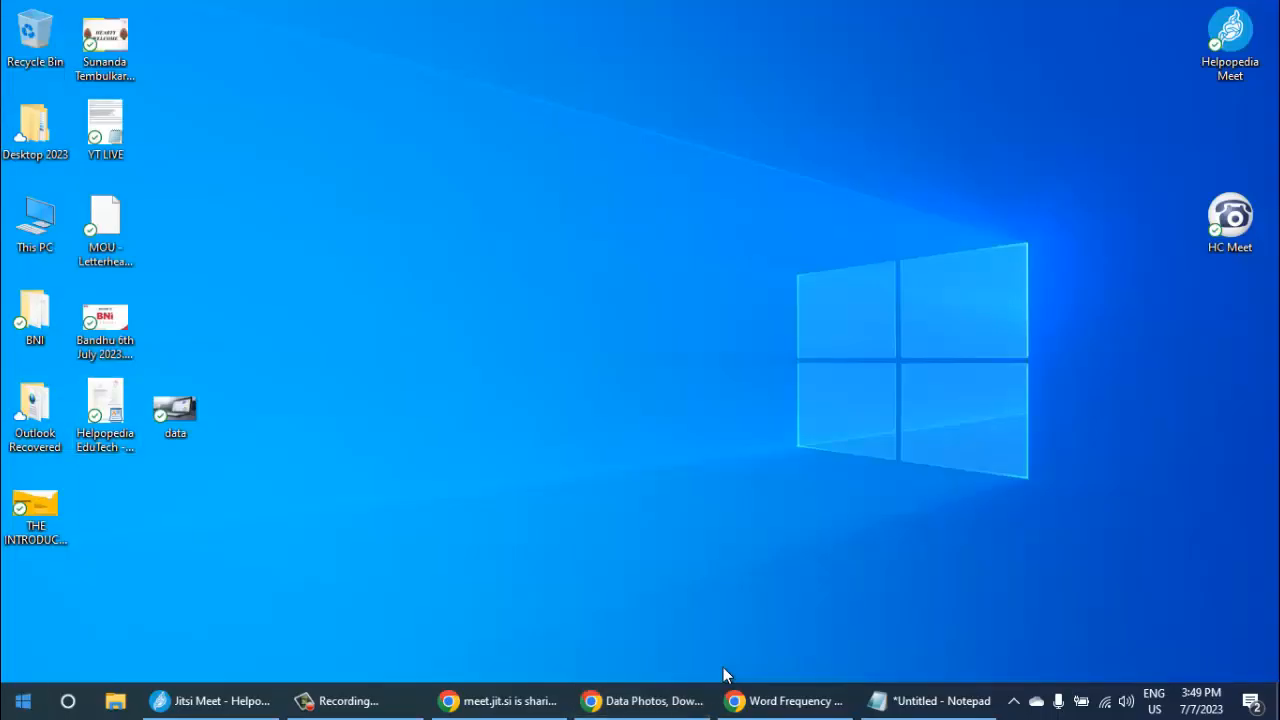
click(23, 701)
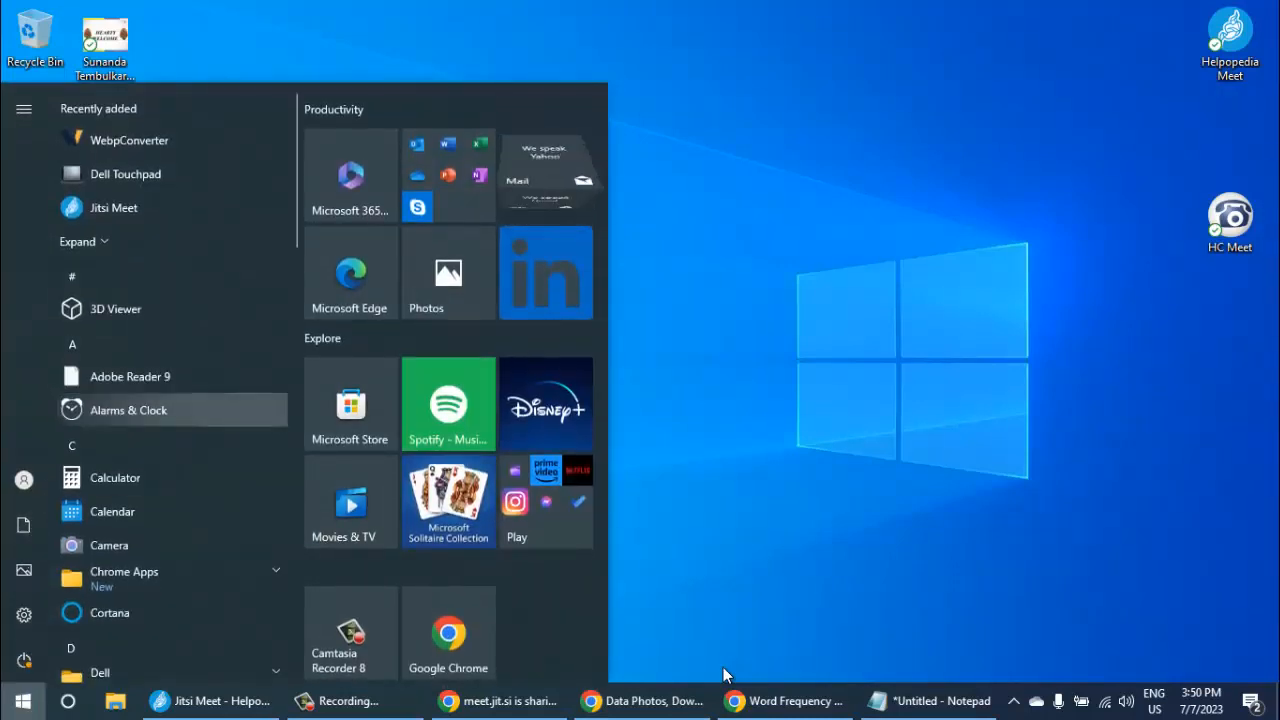
click(129, 140)
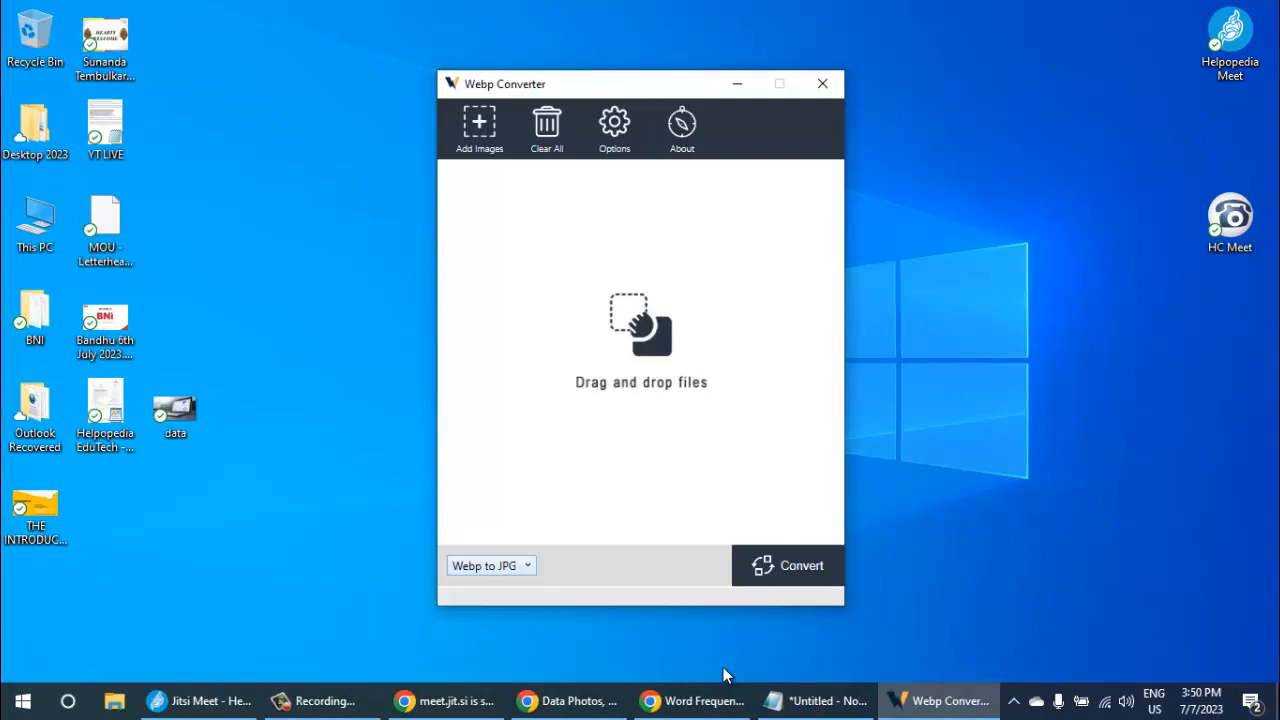
- Set the conversion mode to JPG/PNG to Webp and add the desktop image data.jpg to the file list
key(alt+Down)
key(Down)
key(Down)
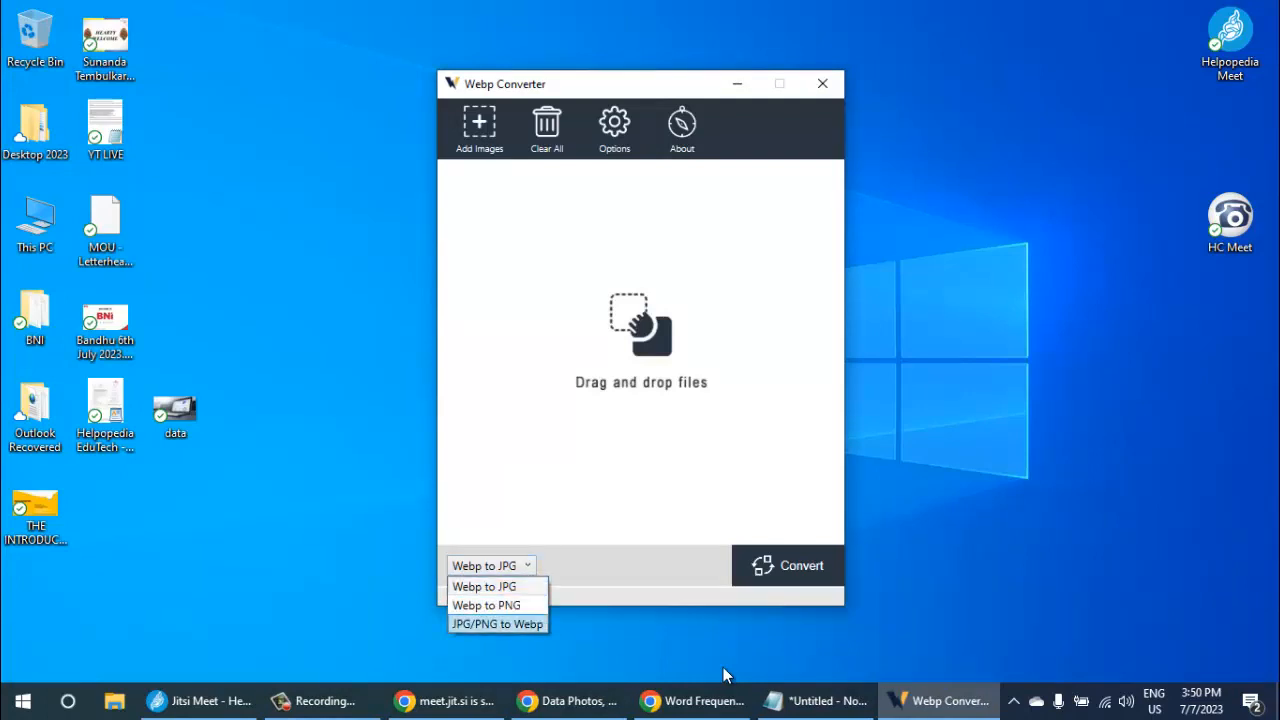
key(Return)
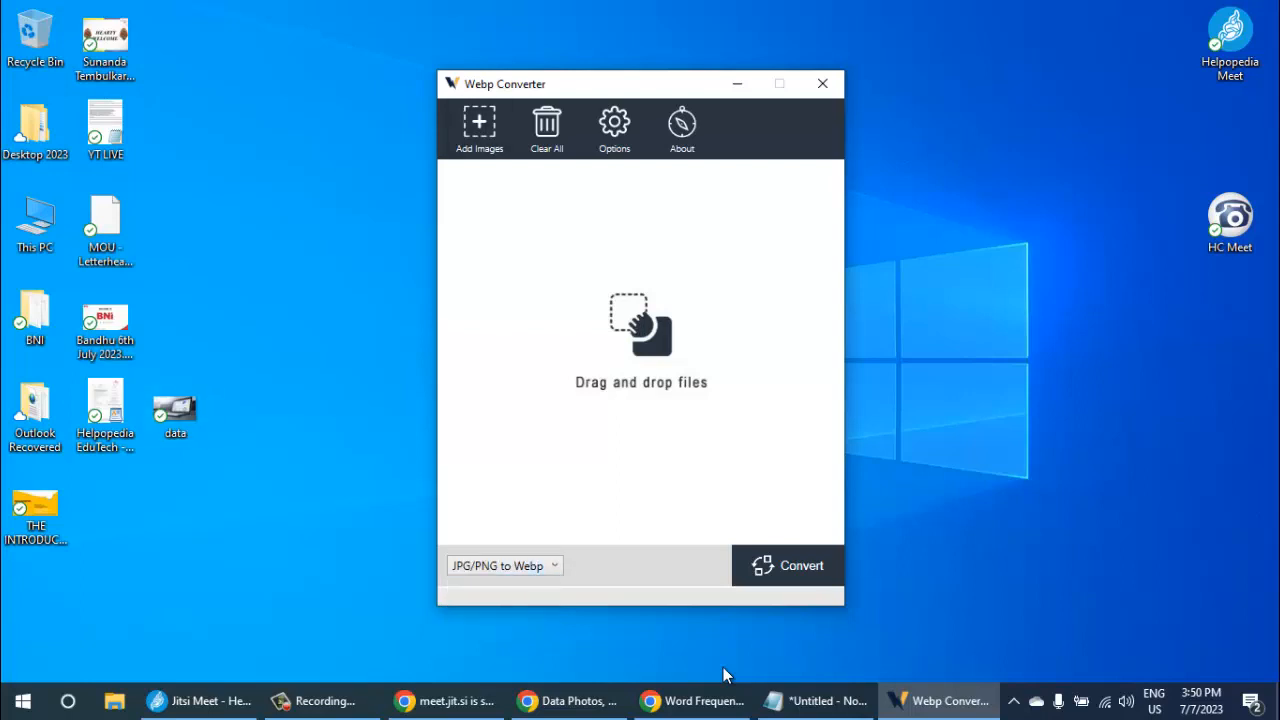
drag(175, 410, 641, 340)
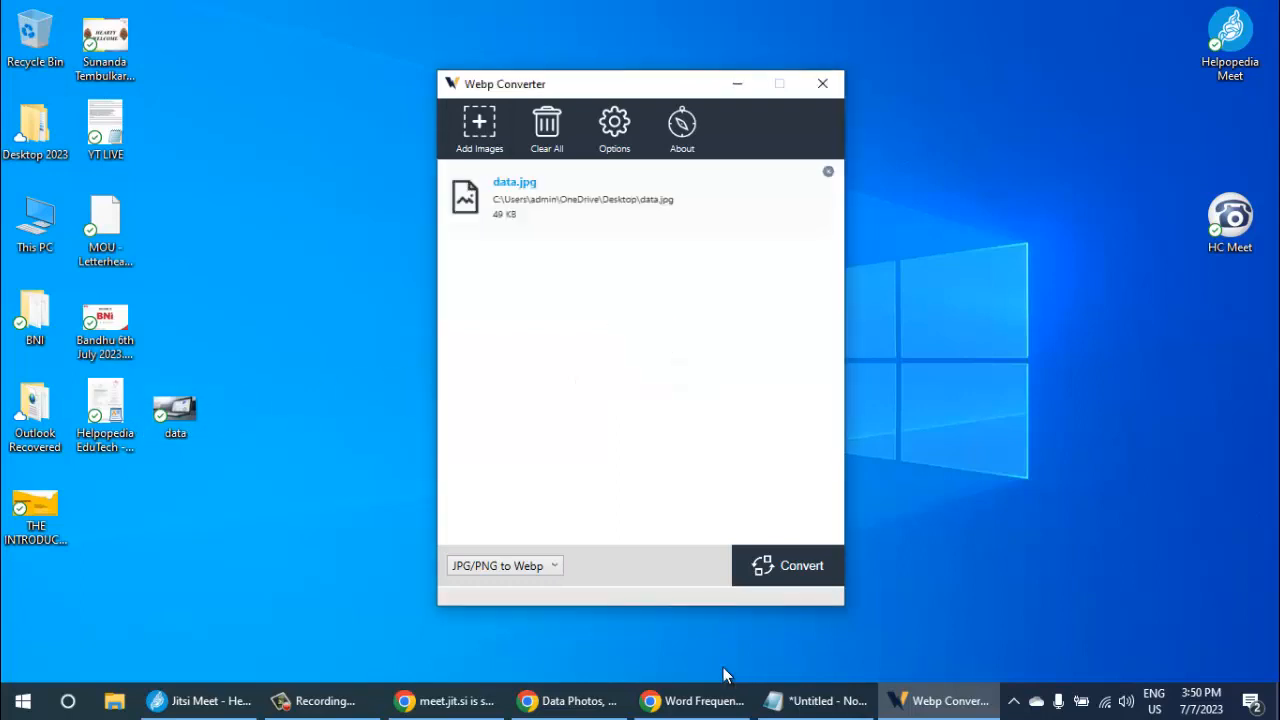
- Try to set the Image to Webp compression to 80% in the converter options
click(614, 128)
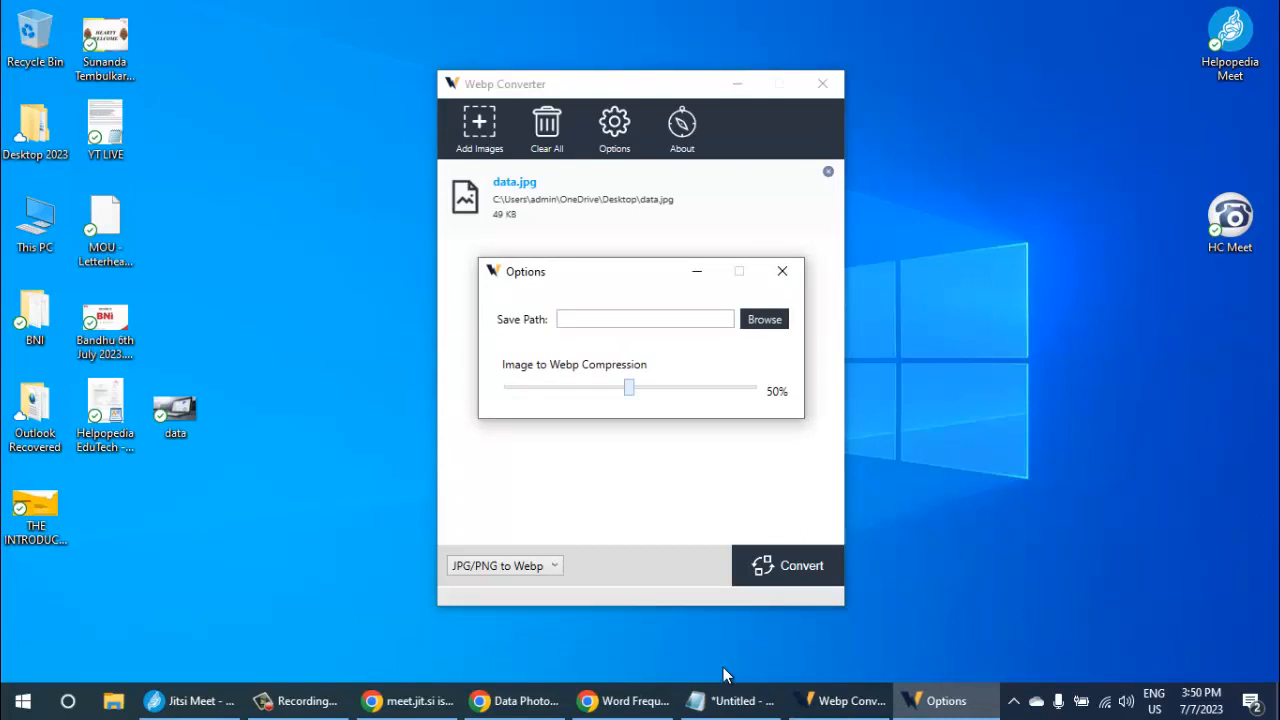
mouse_move(628, 388)
mouse_down()
mouse_move(720, 388)
mouse_move(706, 388)
mouse_up()
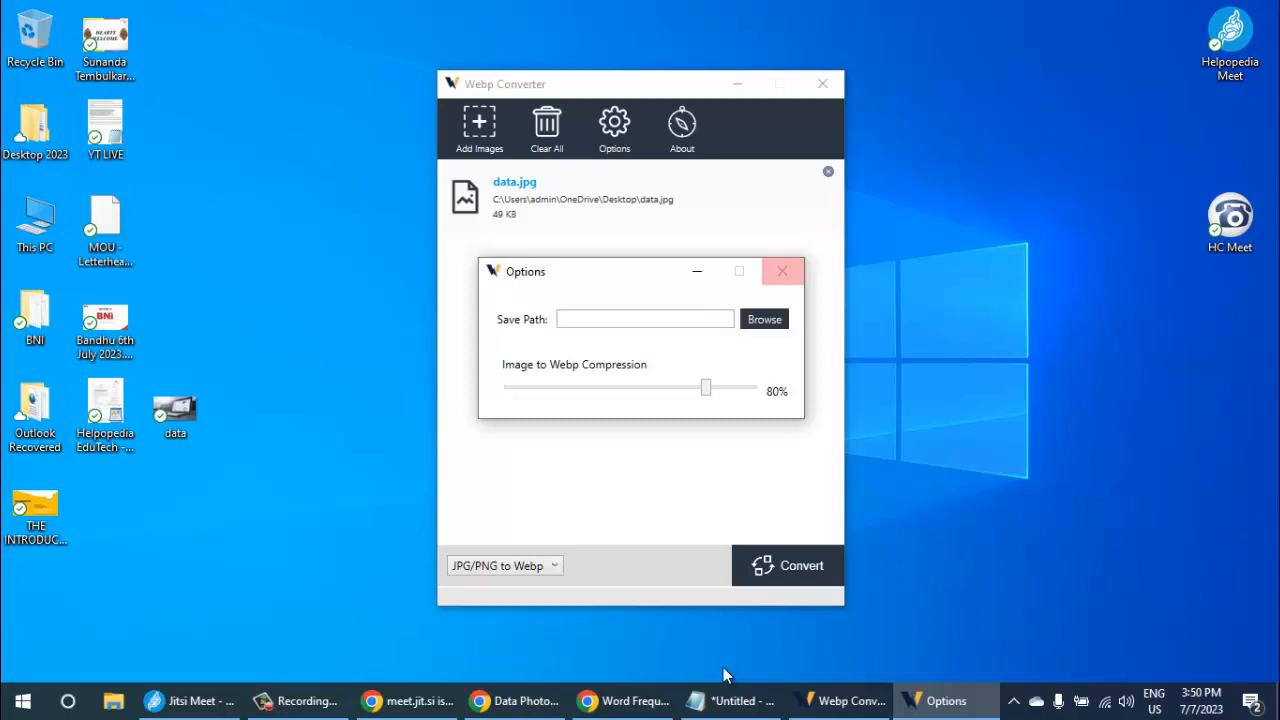
click(782, 271)
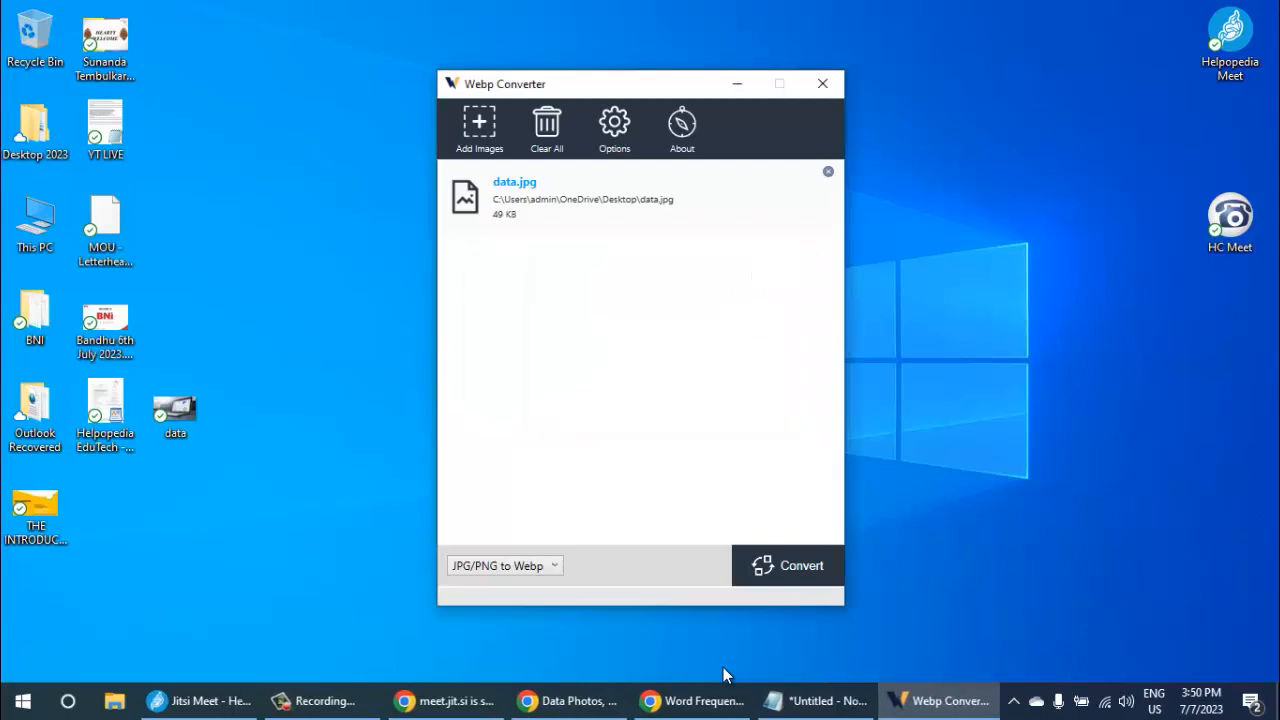
- Set the Image to Webp compression to 56% and choose the Desktop folder as the save path in the options
click(614, 125)
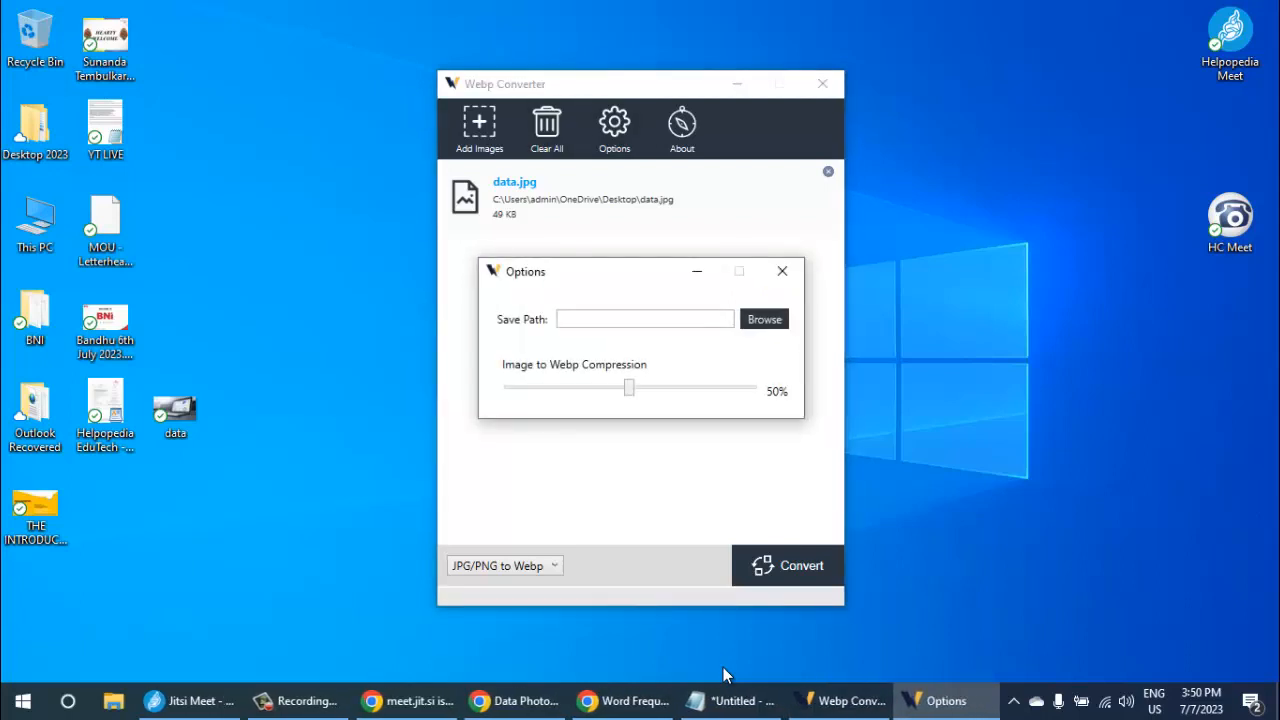
key(Right)
key(Right)
key(Right)
key(Right)
key(Right)
key(Right)
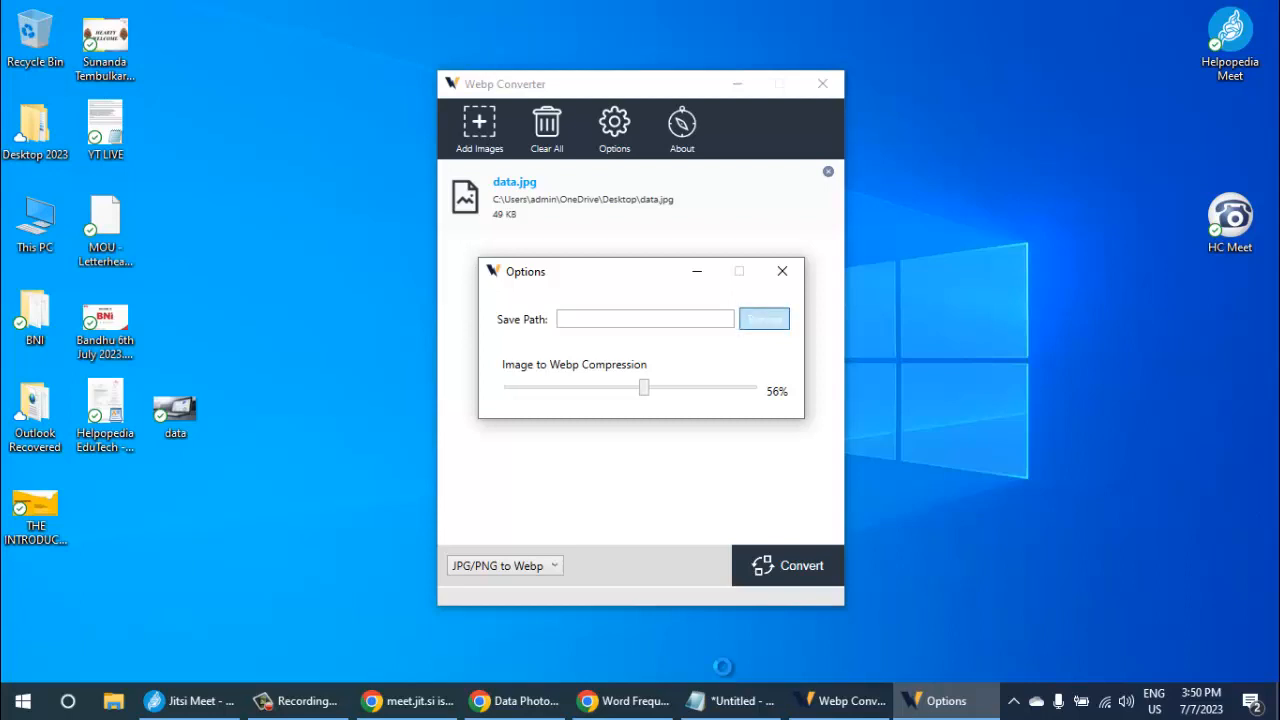
key(Return)
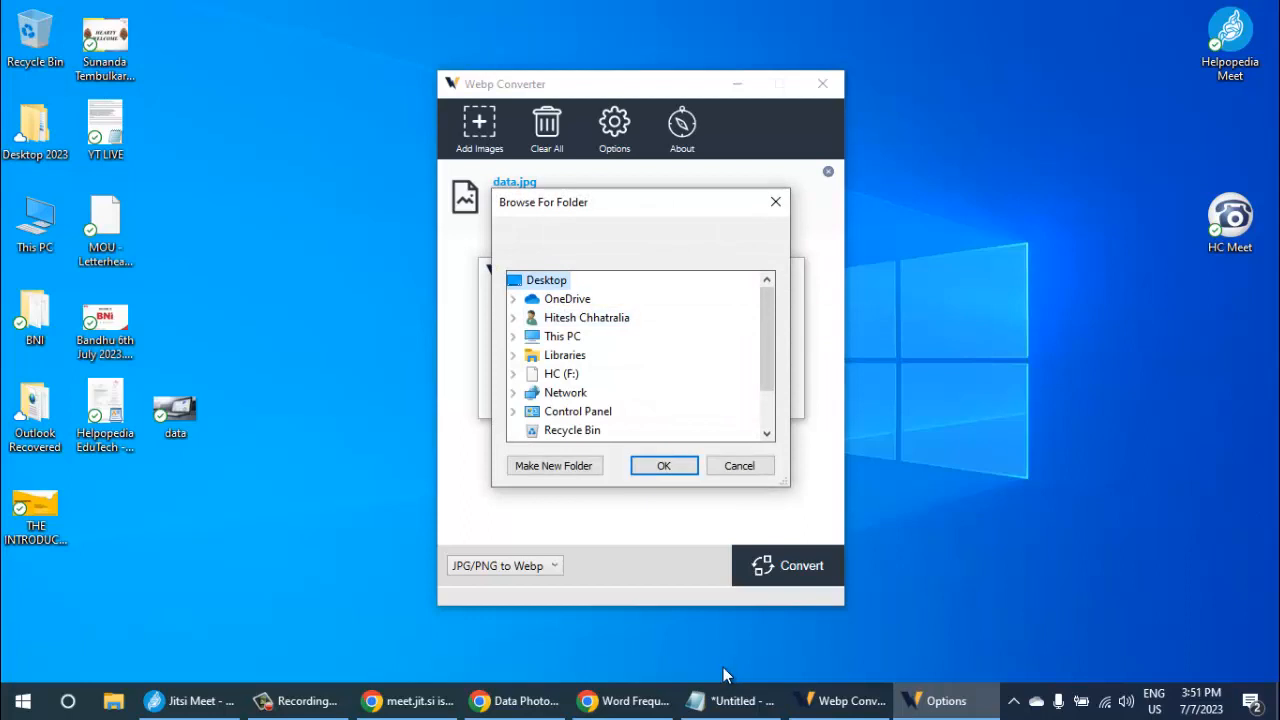
scroll(584, 355, down, 1)
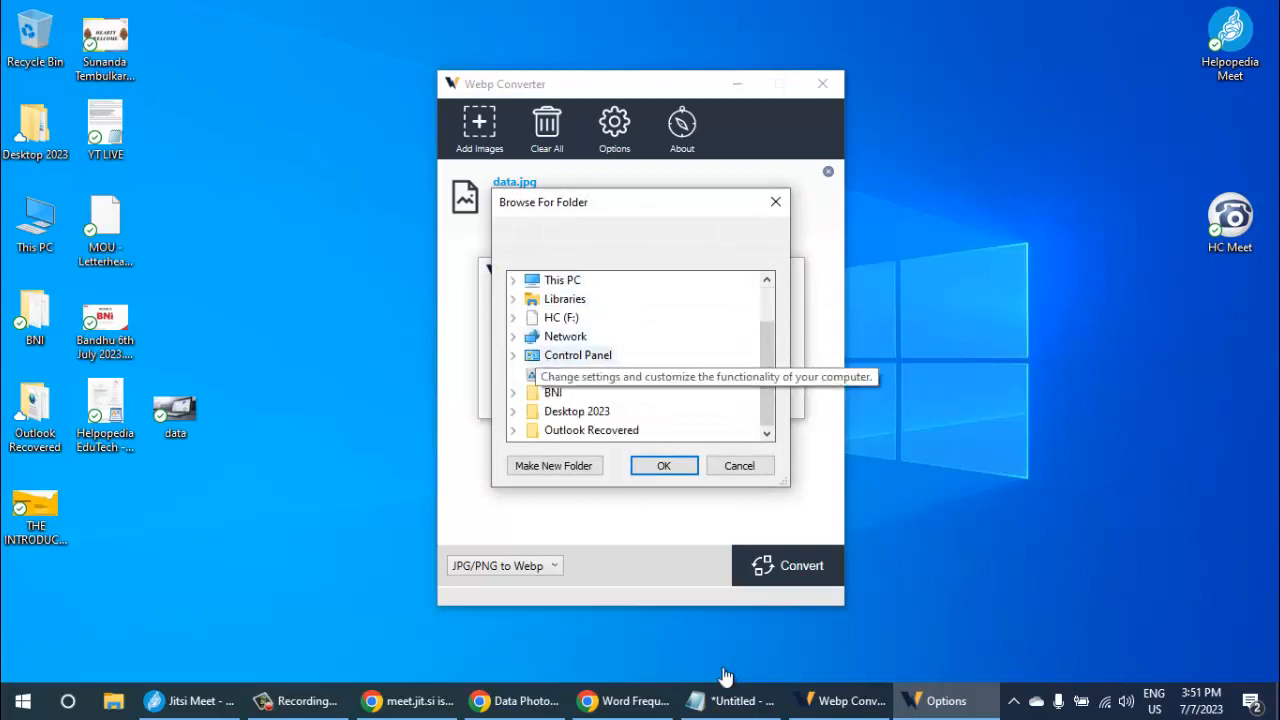
scroll(560, 355, up, 1)
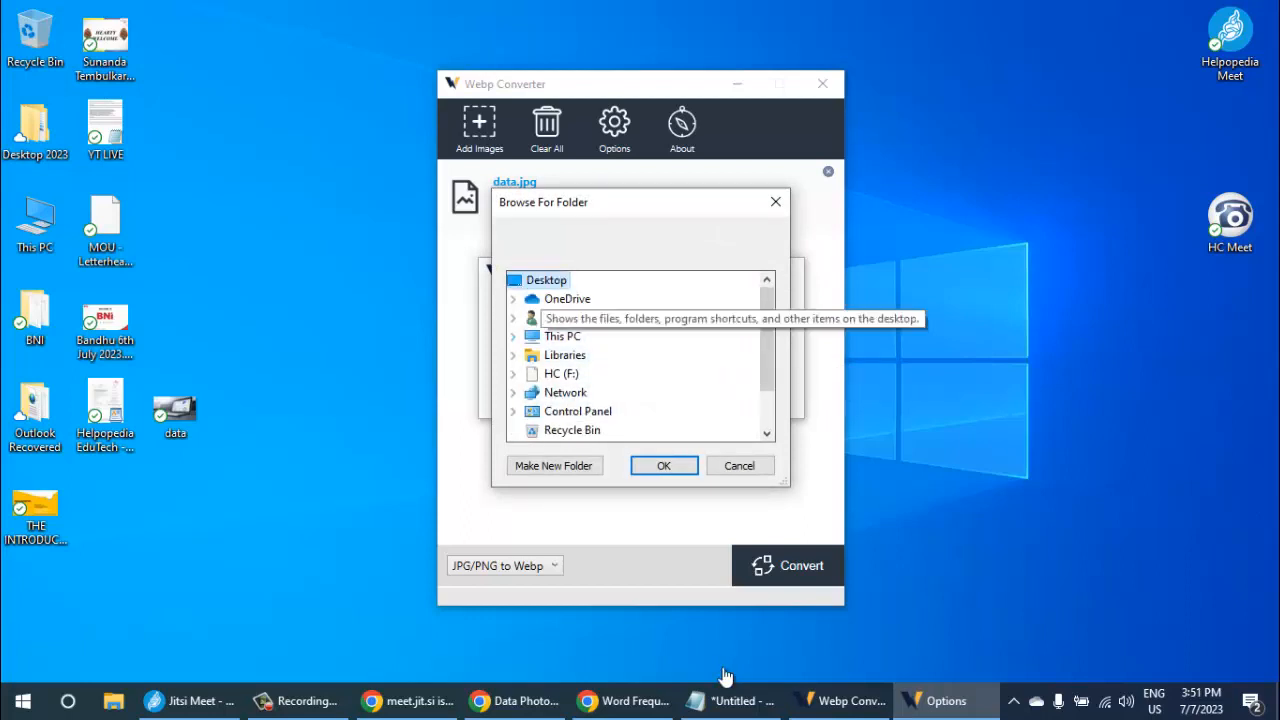
key(Escape)
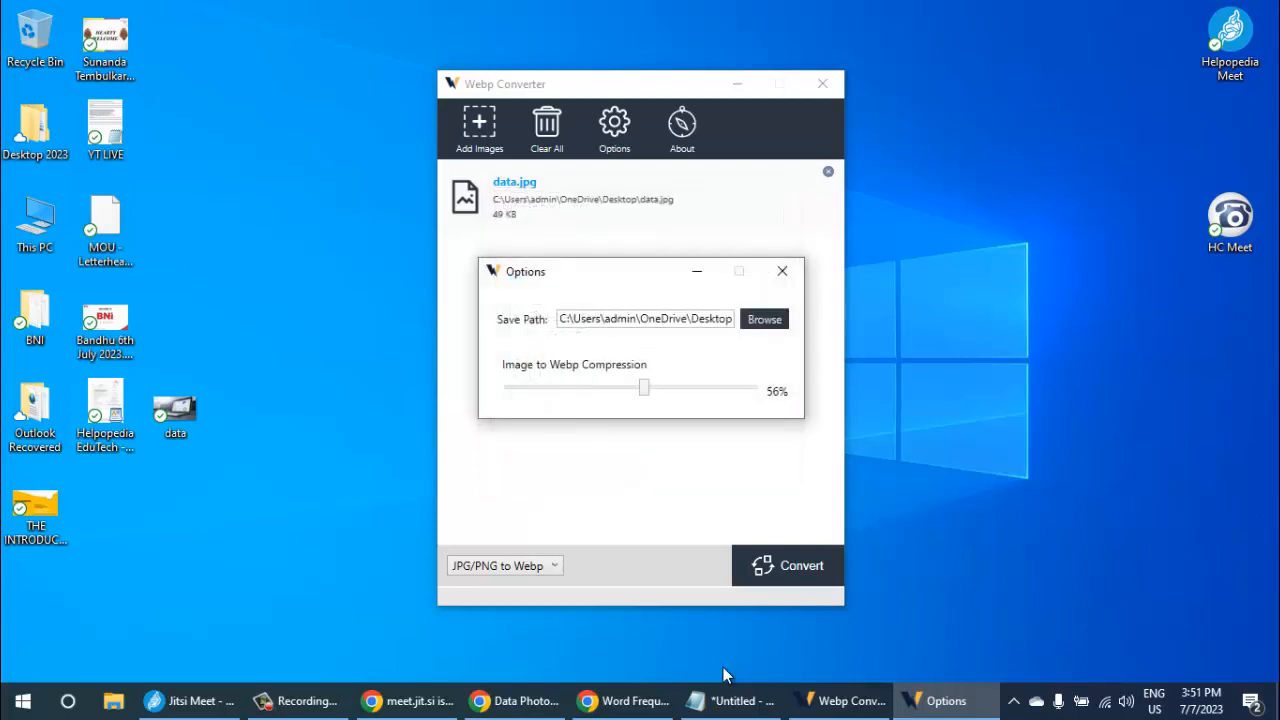
- Fine-tune the Image to Webp compression level and close the options
key(Right)
key(Right)
key(Right)
key(Right)
key(Right)
key(Right)
key(Right)
key(Right)
key(Right)
key(Right)
key(Right)
key(Right)
key(Right)
key(Right)
key(Right)
key(Right)
key(Right)
key(Right)
key(Right)
key(Right)
key(Right)
key(Right)
key(Left)
key(Left)
key(Left)
key(Left)
key(Right)
key(Right)
key(Left)
click(782, 271)
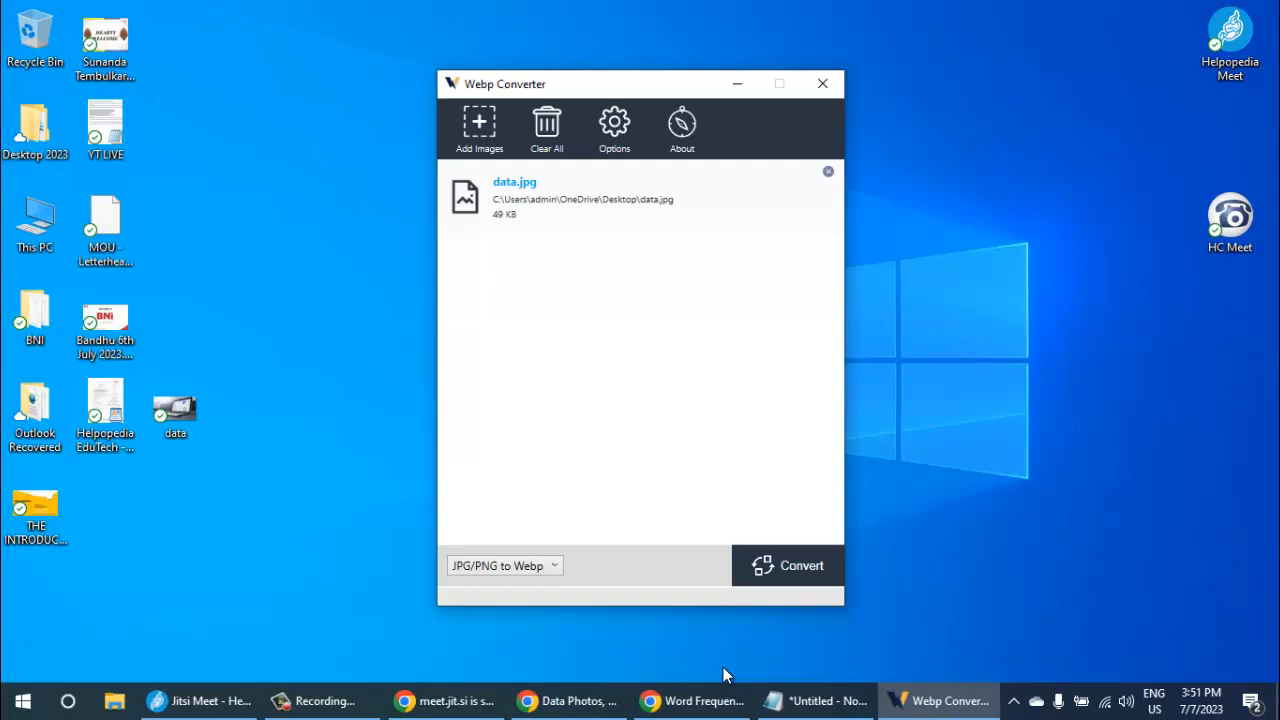
- Convert data.jpg to WebP and compare the file details of the original and converted images on the desktop
click(788, 566)
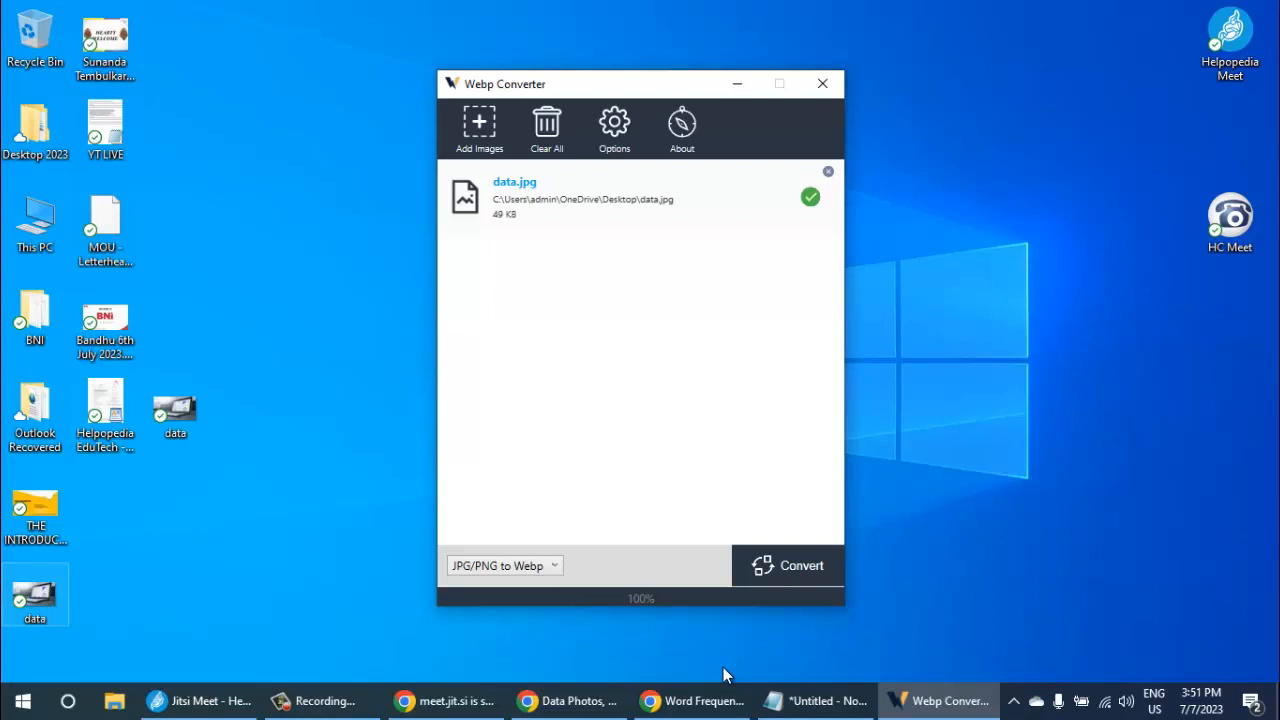
right_click(32, 590)
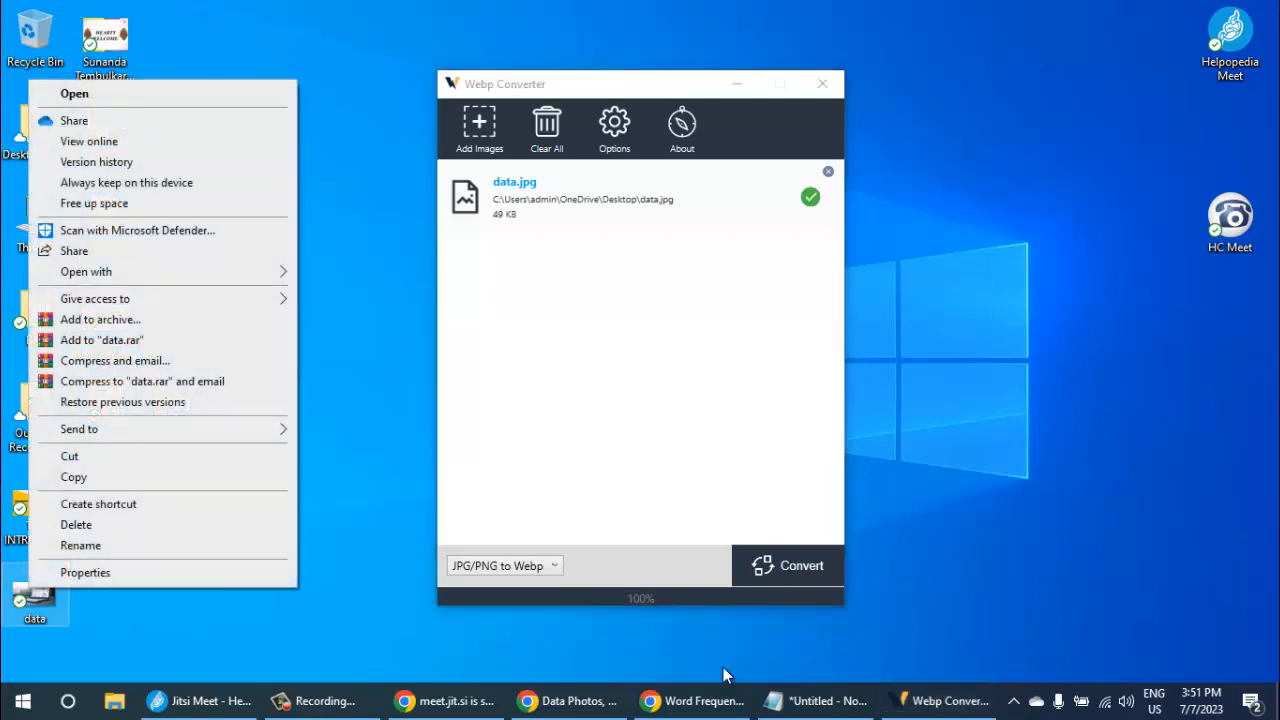
click(726, 675)
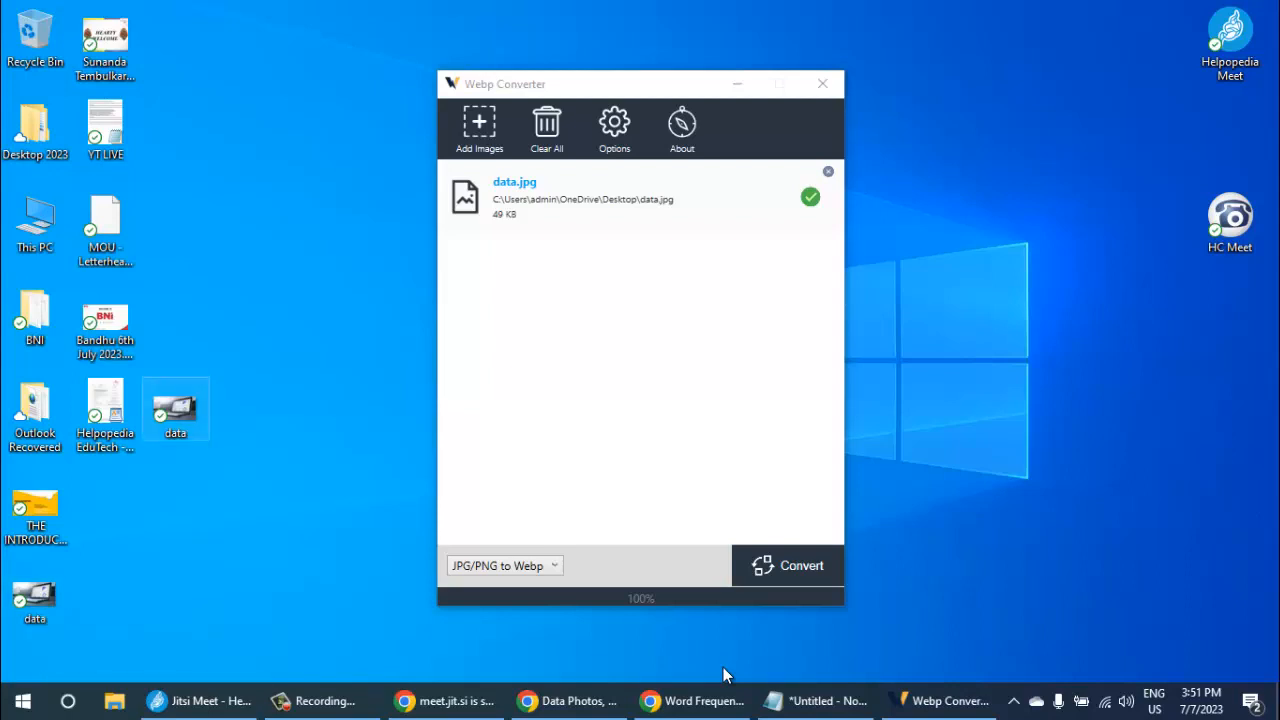
mouse_move(175, 409)
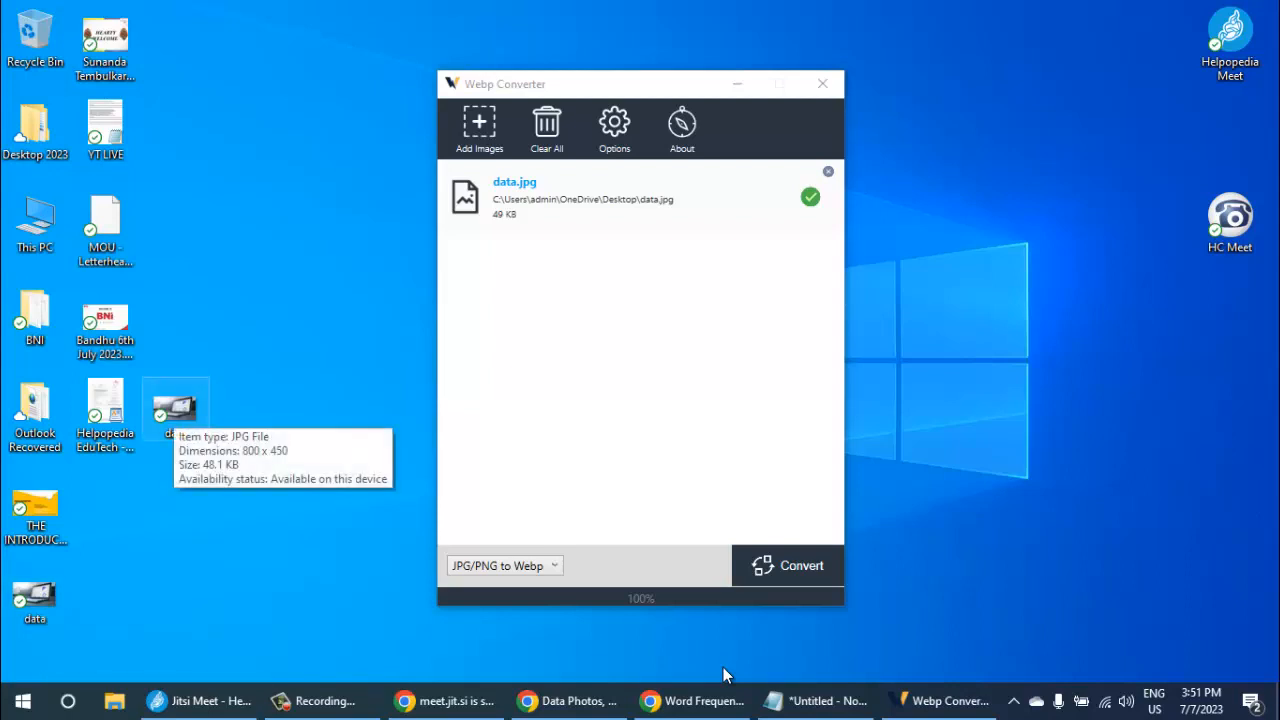
mouse_move(35, 595)
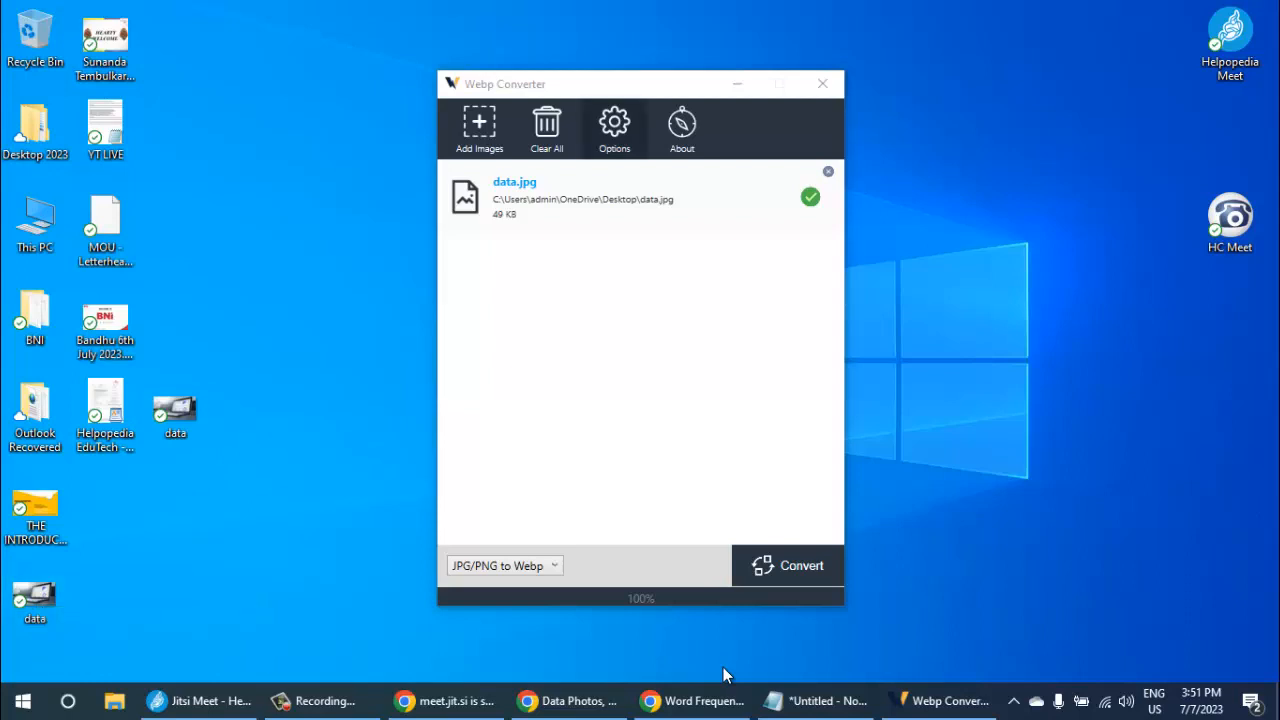
- Reopen the converter options and set the Image to Webp compression to 90%
click(614, 128)
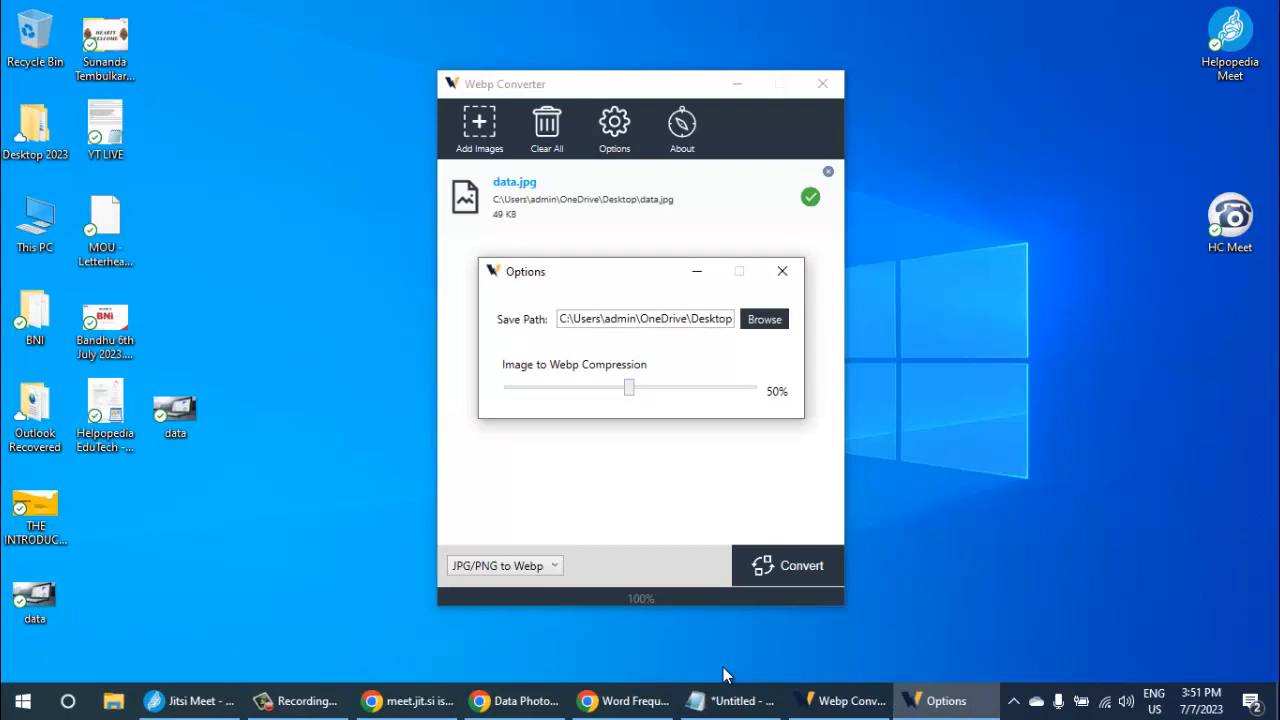
click(660, 387)
click(493, 271)
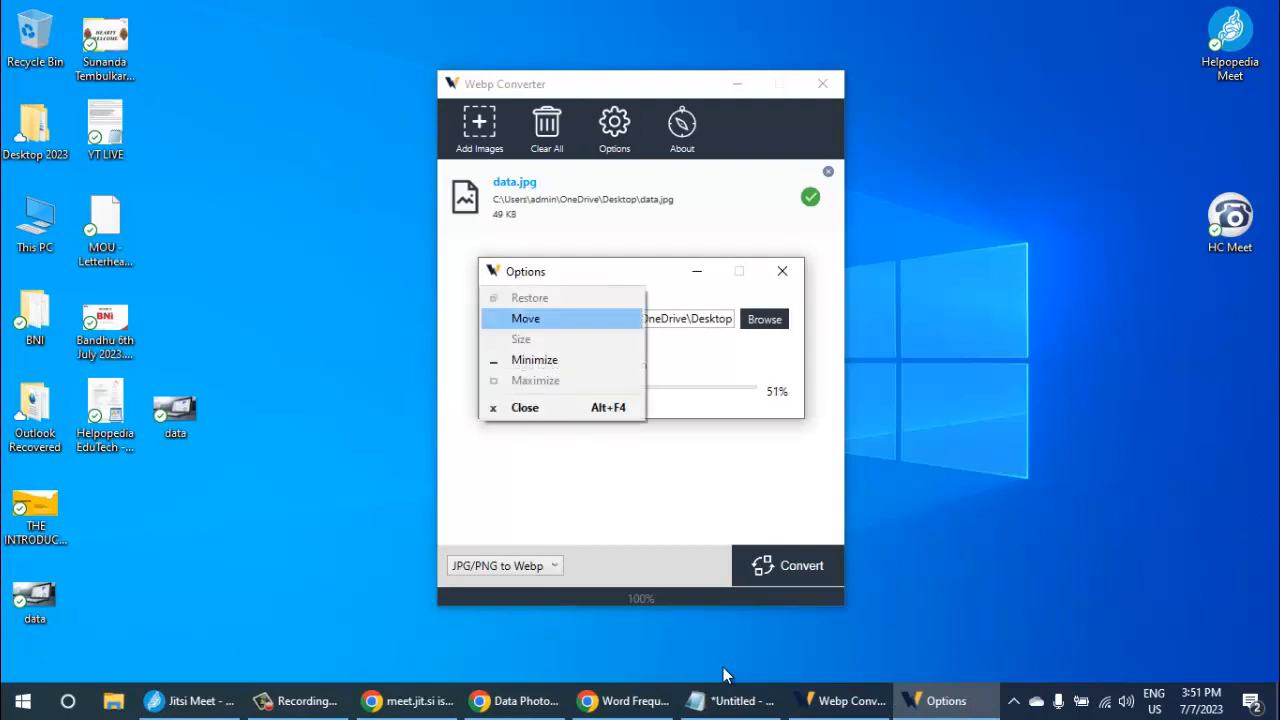
key(Escape)
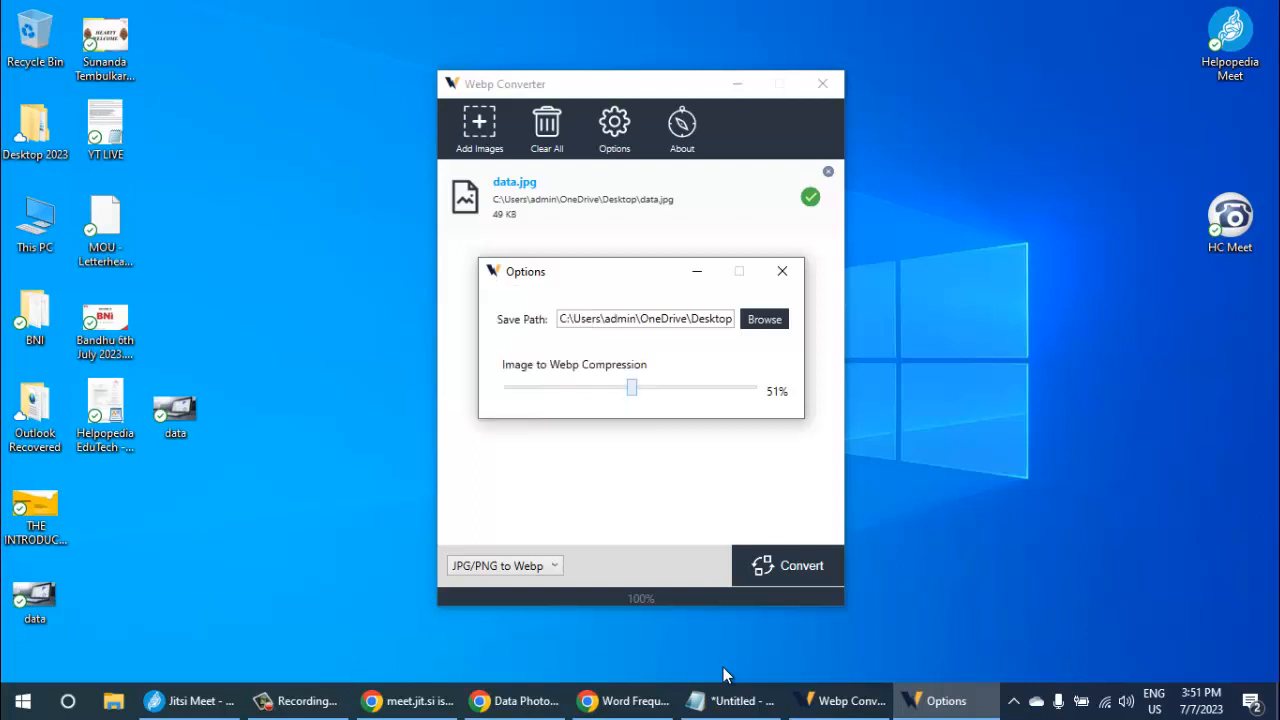
mouse_move(632, 387)
mouse_down()
mouse_move(757, 387)
mouse_move(730, 387)
mouse_up()
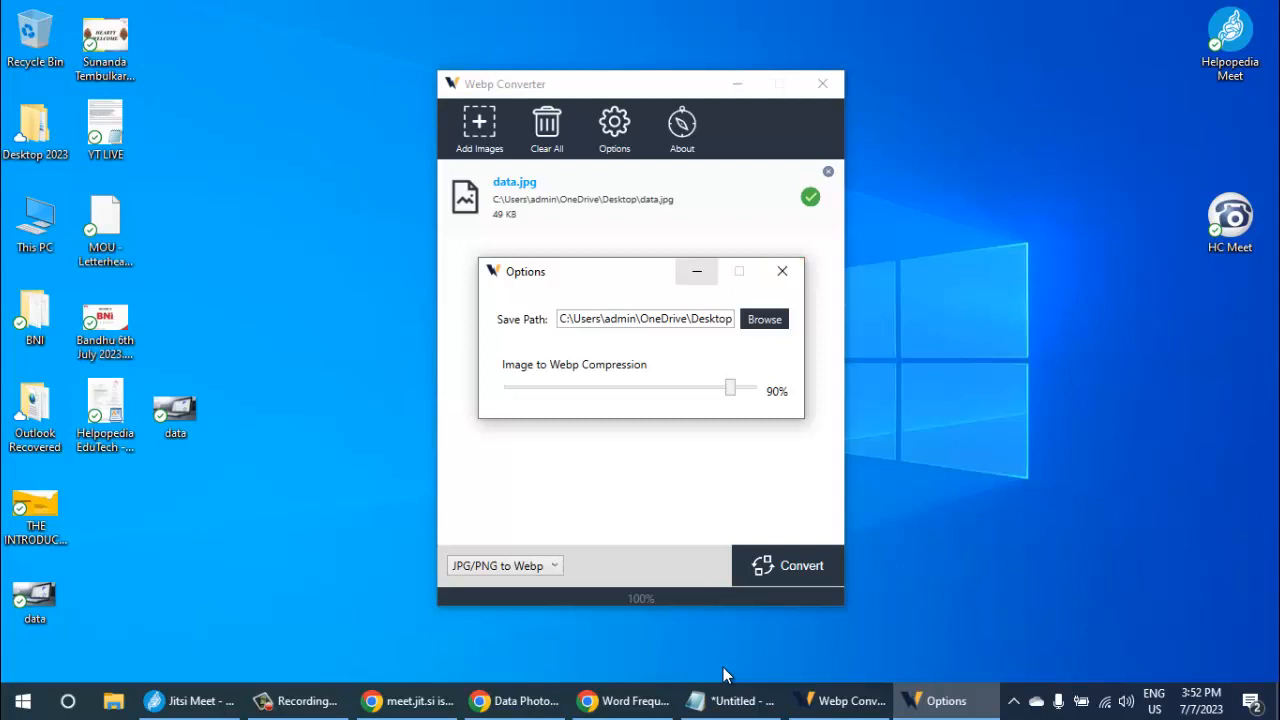
click(697, 271)
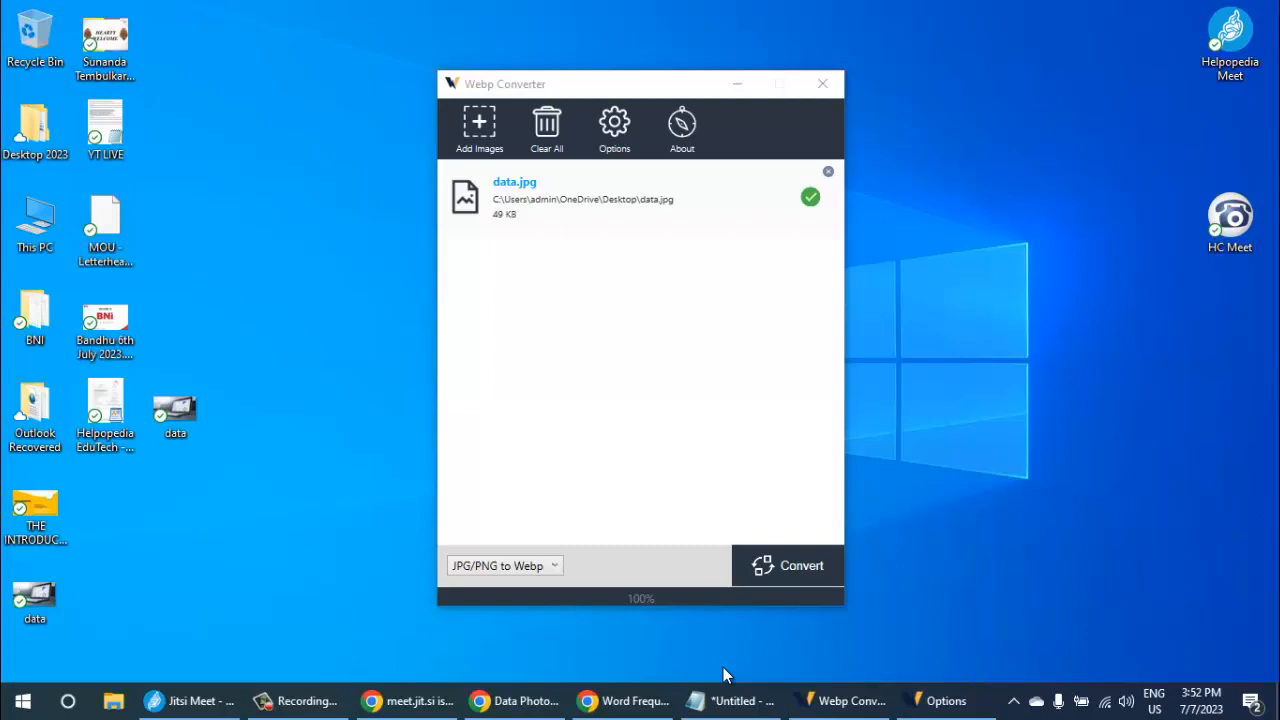
click(946, 701)
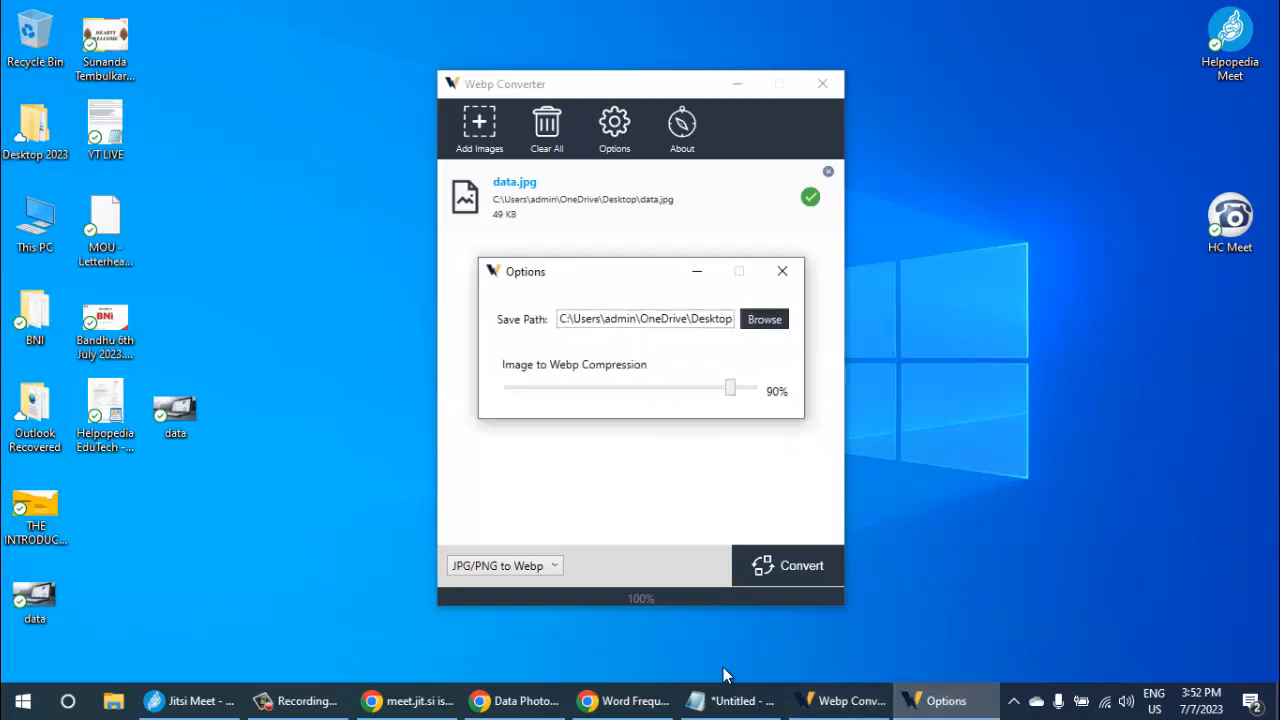
- Close the converter's options and the converter itself, and switch back to Chrome
click(782, 271)
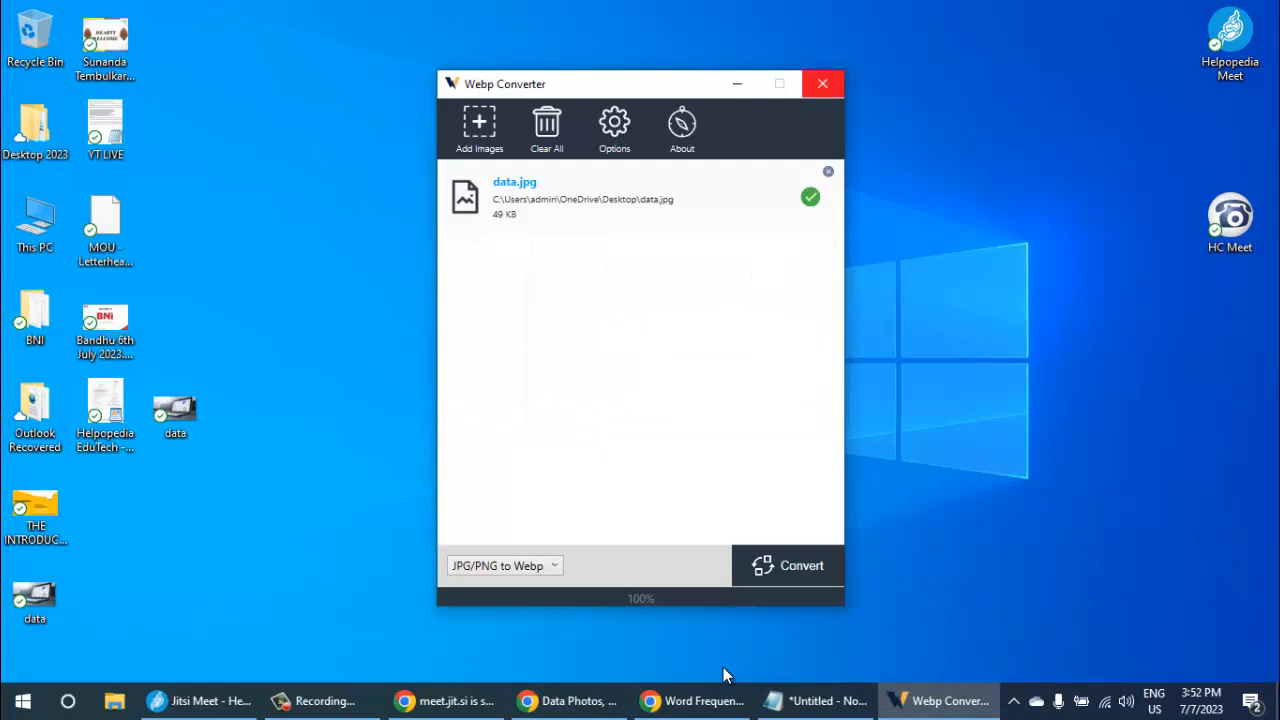
click(822, 83)
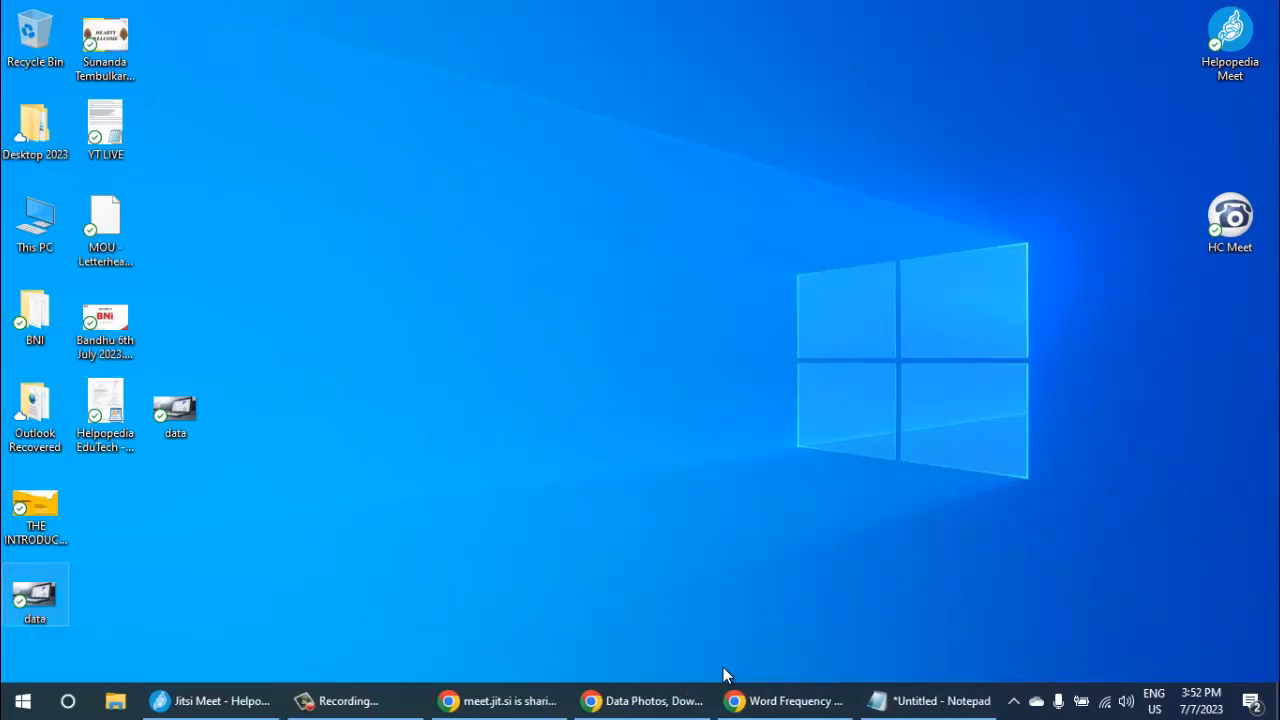
click(34, 595)
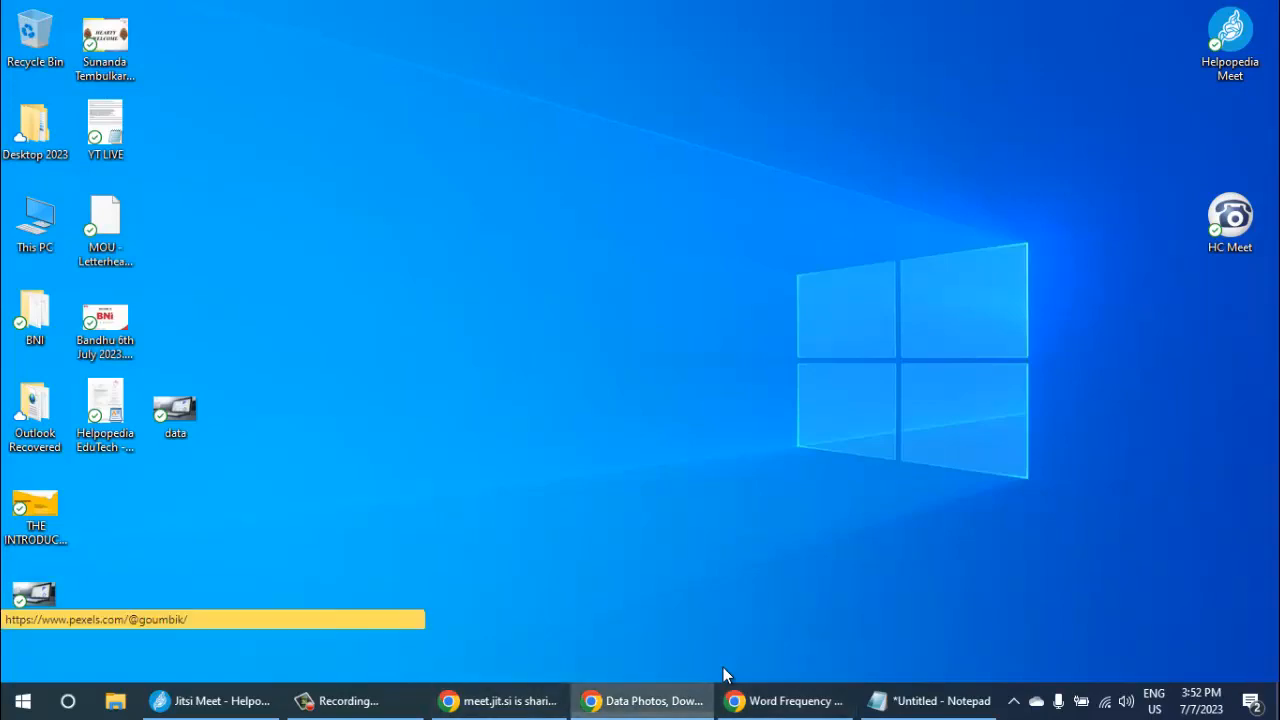
click(643, 700)
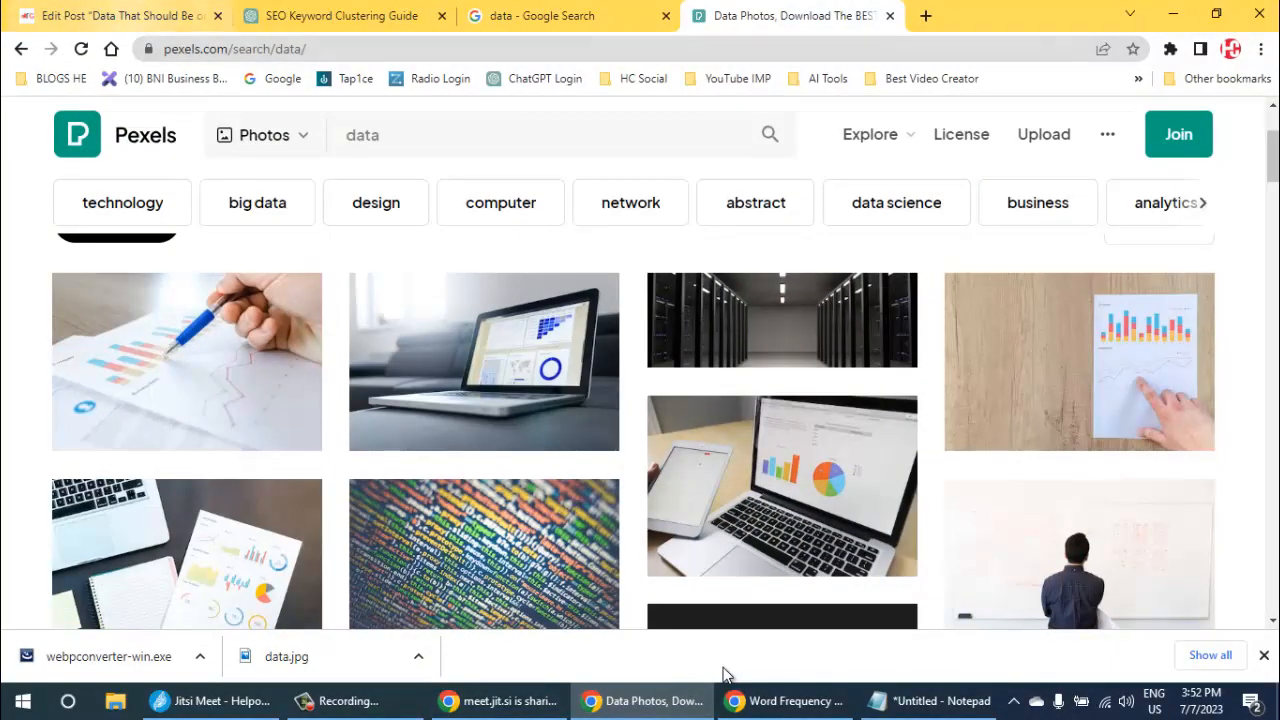
- Upload the converted WebP file data from the Desktop through the featured image dialog of the keyword clustering post
click(135, 16)
scroll(1080, 452, down, 3)
scroll(570, 420, down, 10)
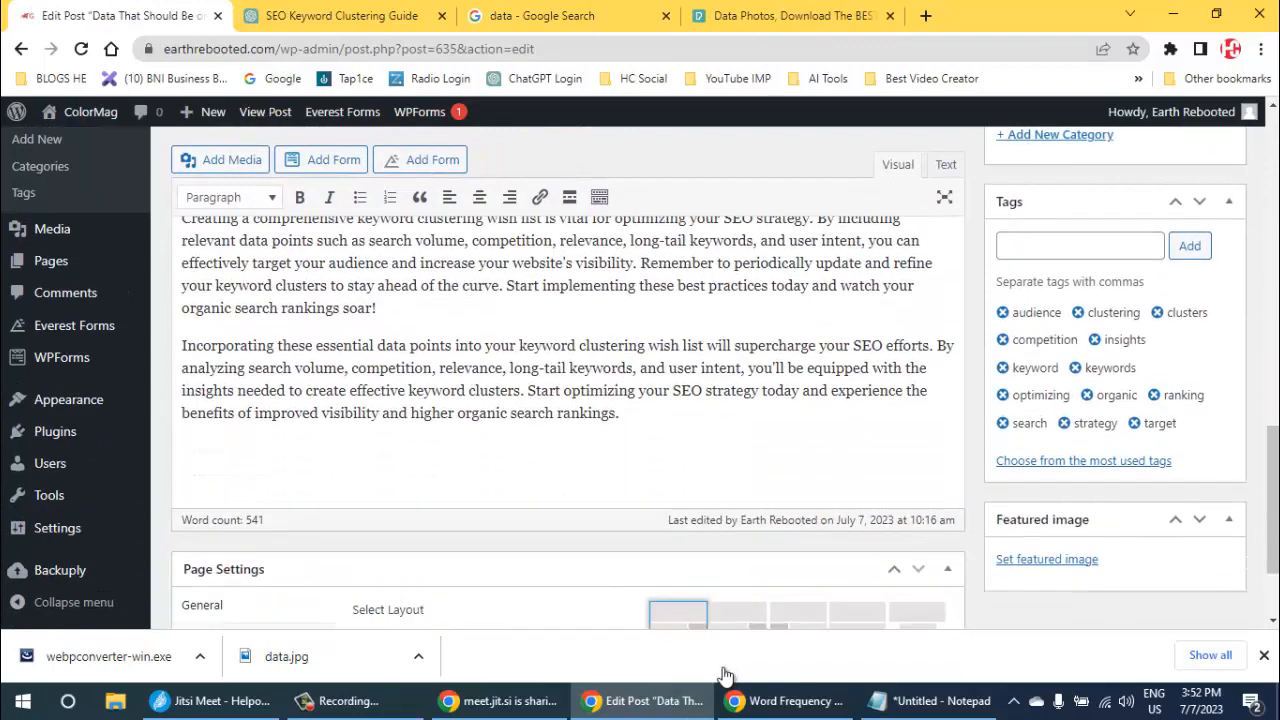
click(1047, 559)
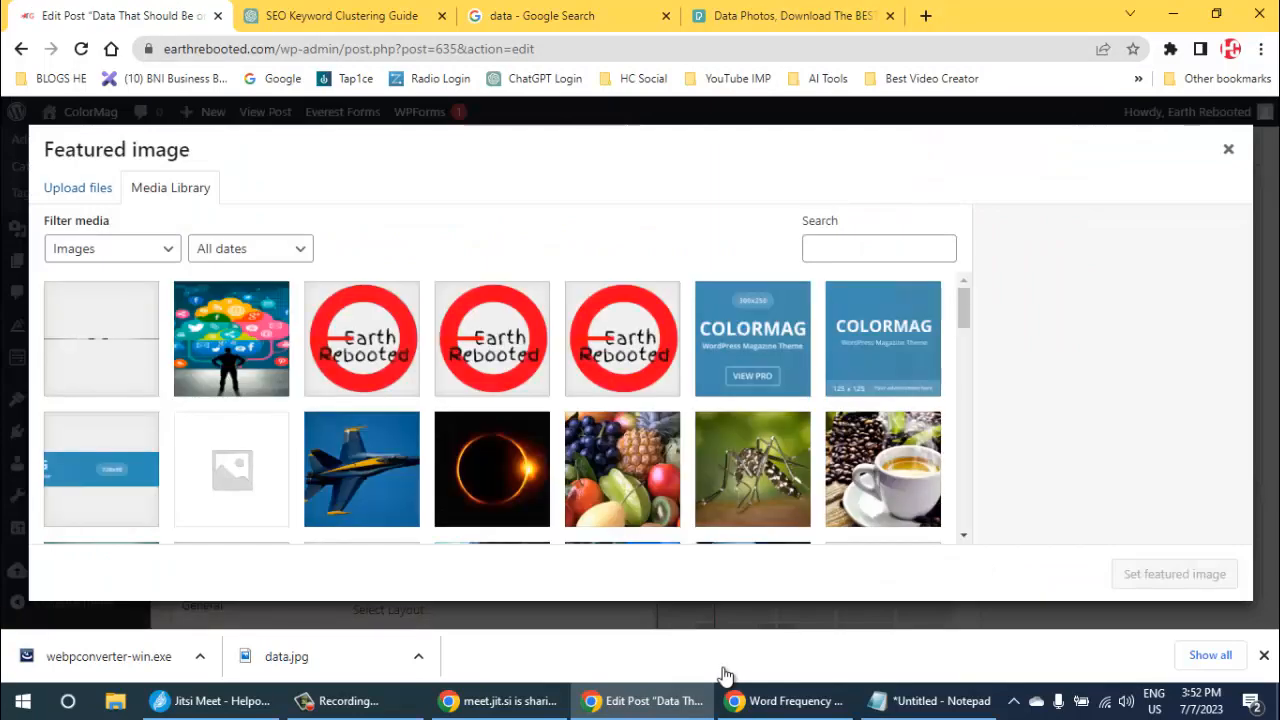
click(78, 188)
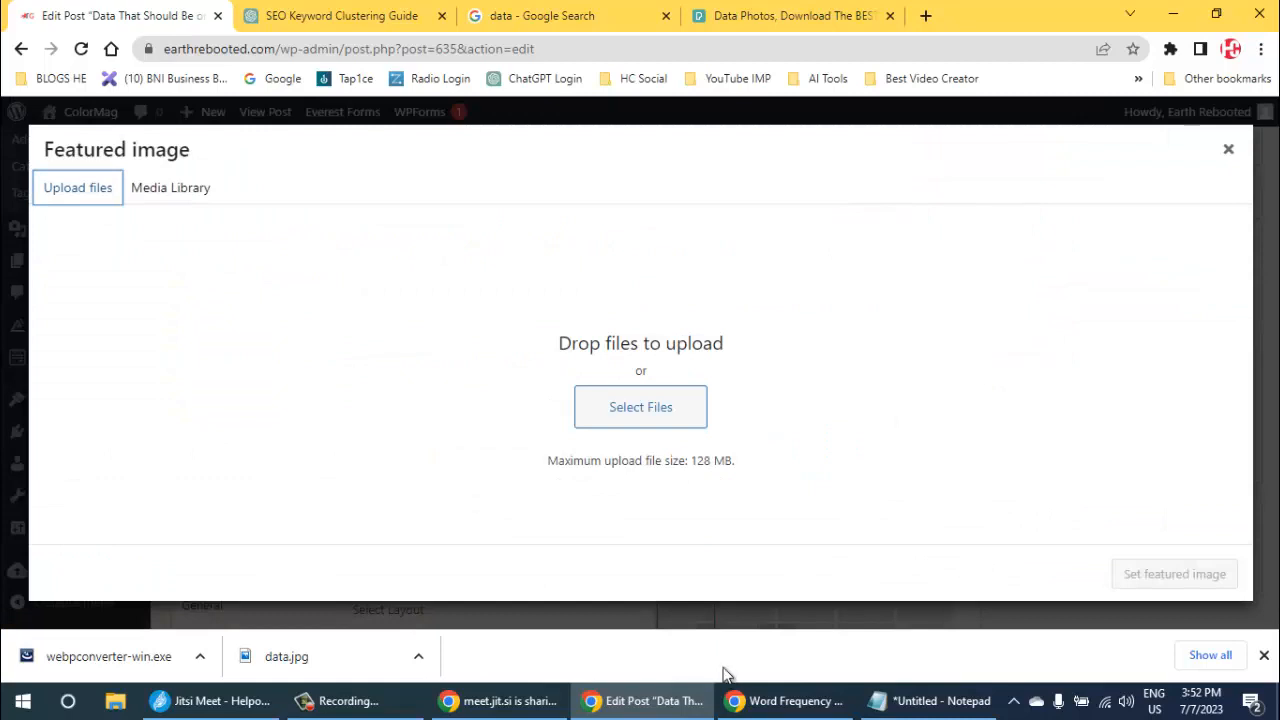
click(641, 407)
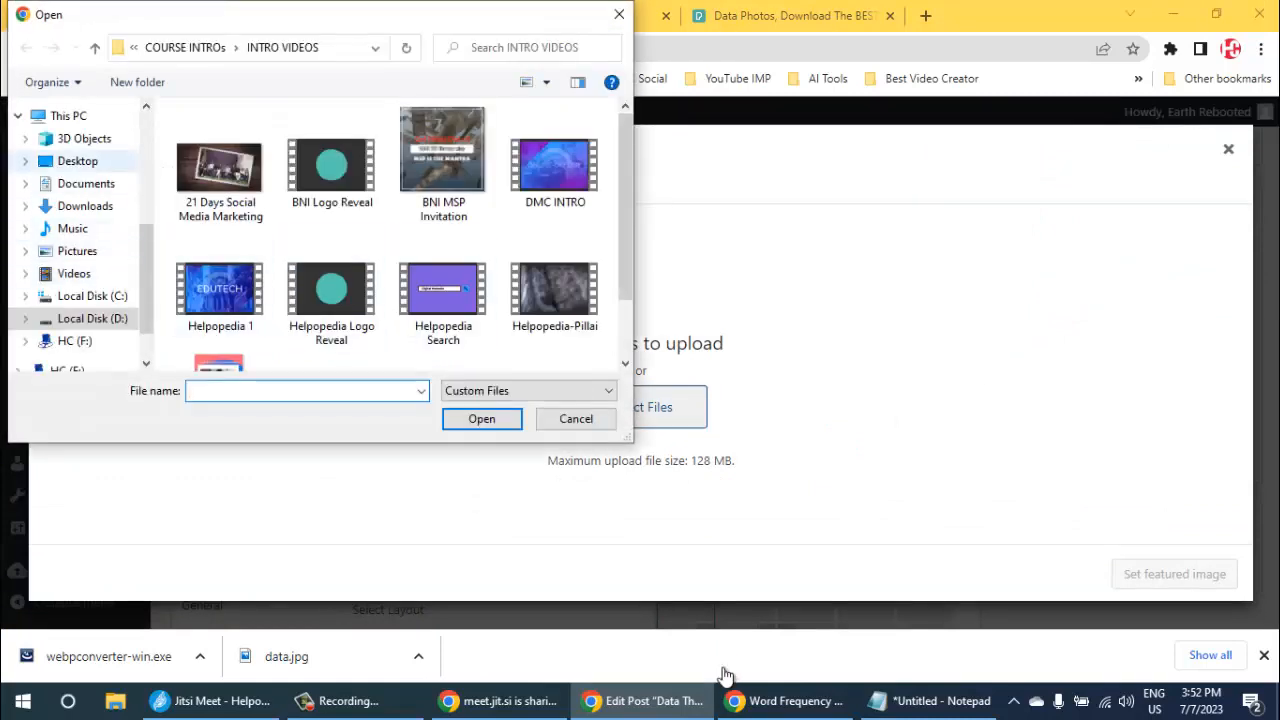
click(77, 161)
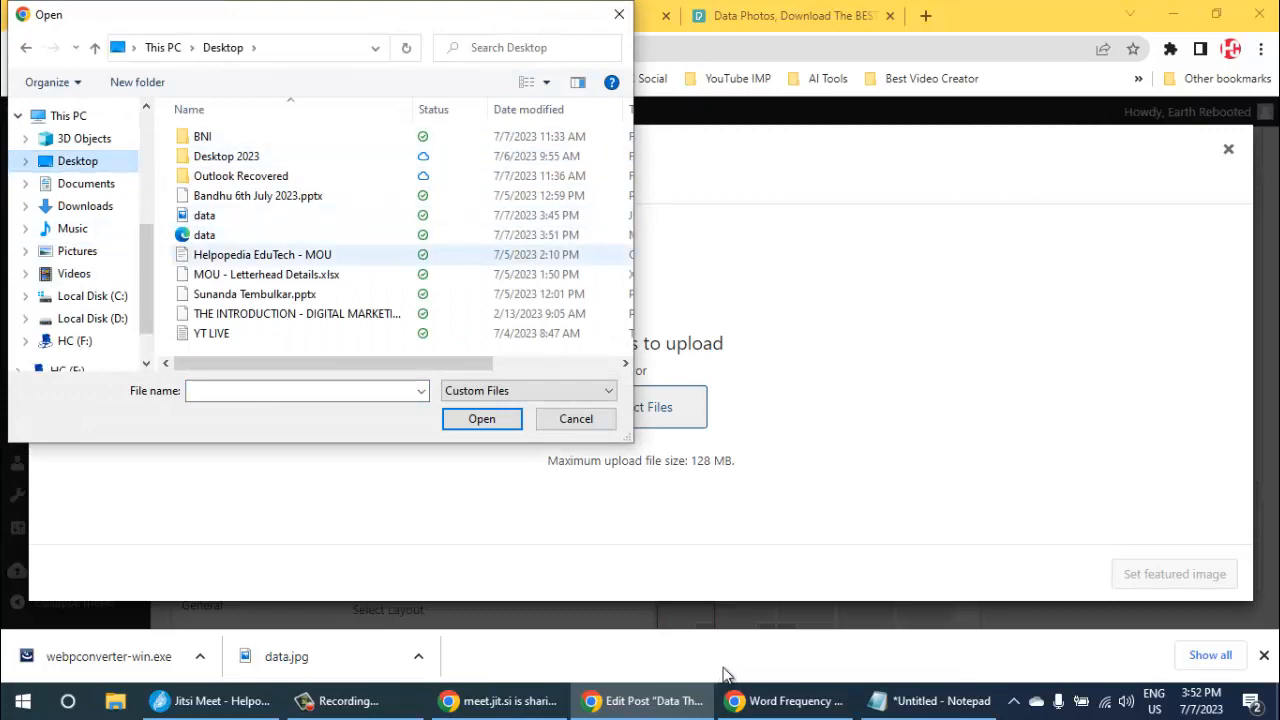
click(204, 234)
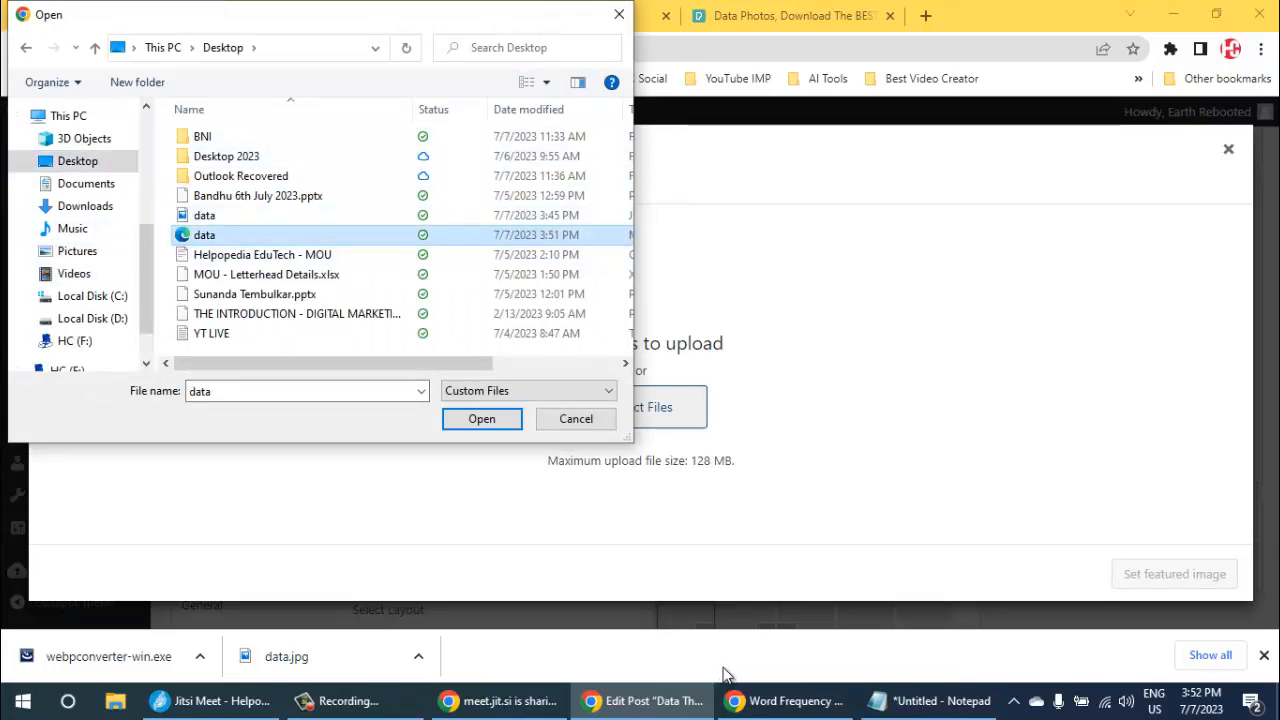
key(Return)
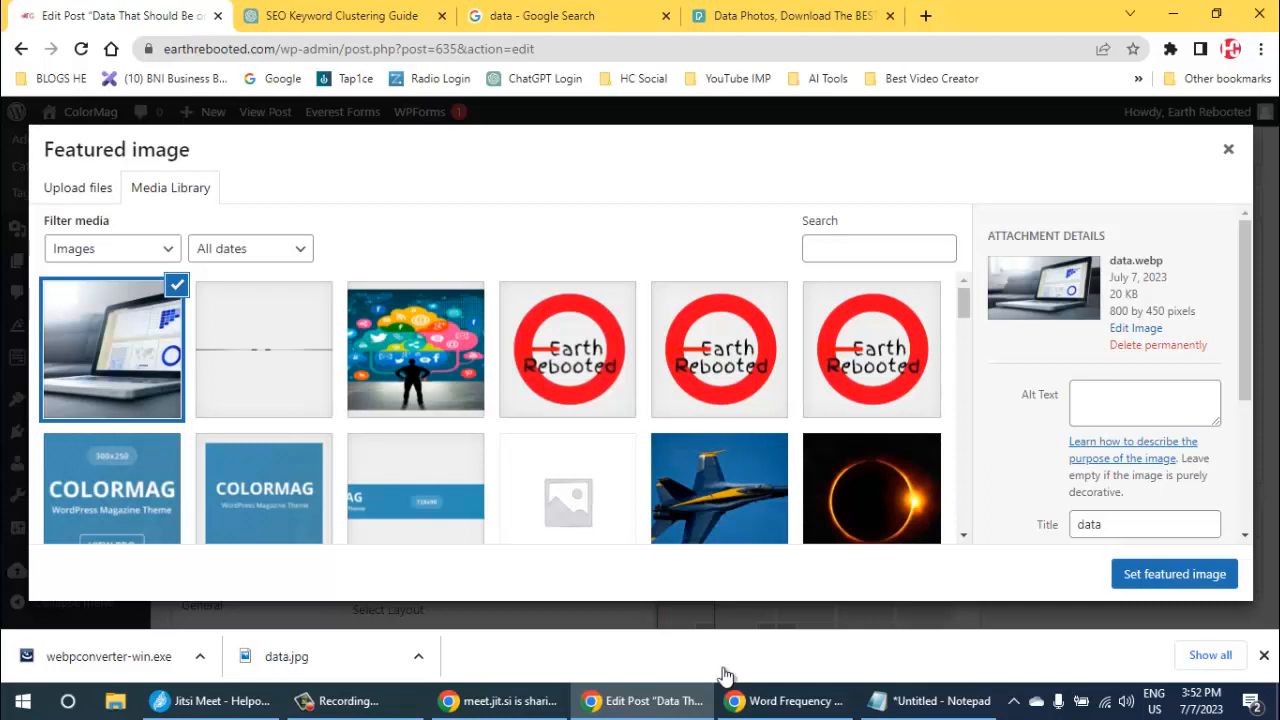
- Enter "Data" as the alt text and description of data.webp and set it as the post's featured image
click(1145, 403)
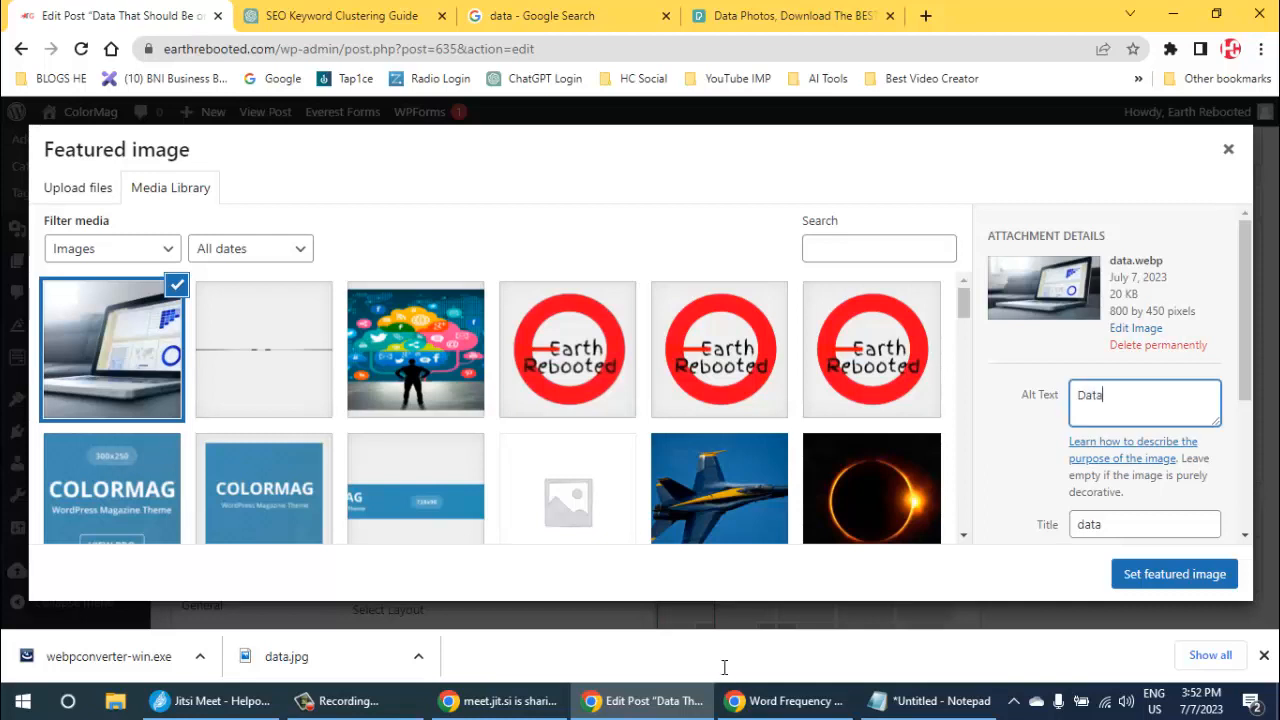
scroll(1145, 403, down, 3)
click(1145, 408)
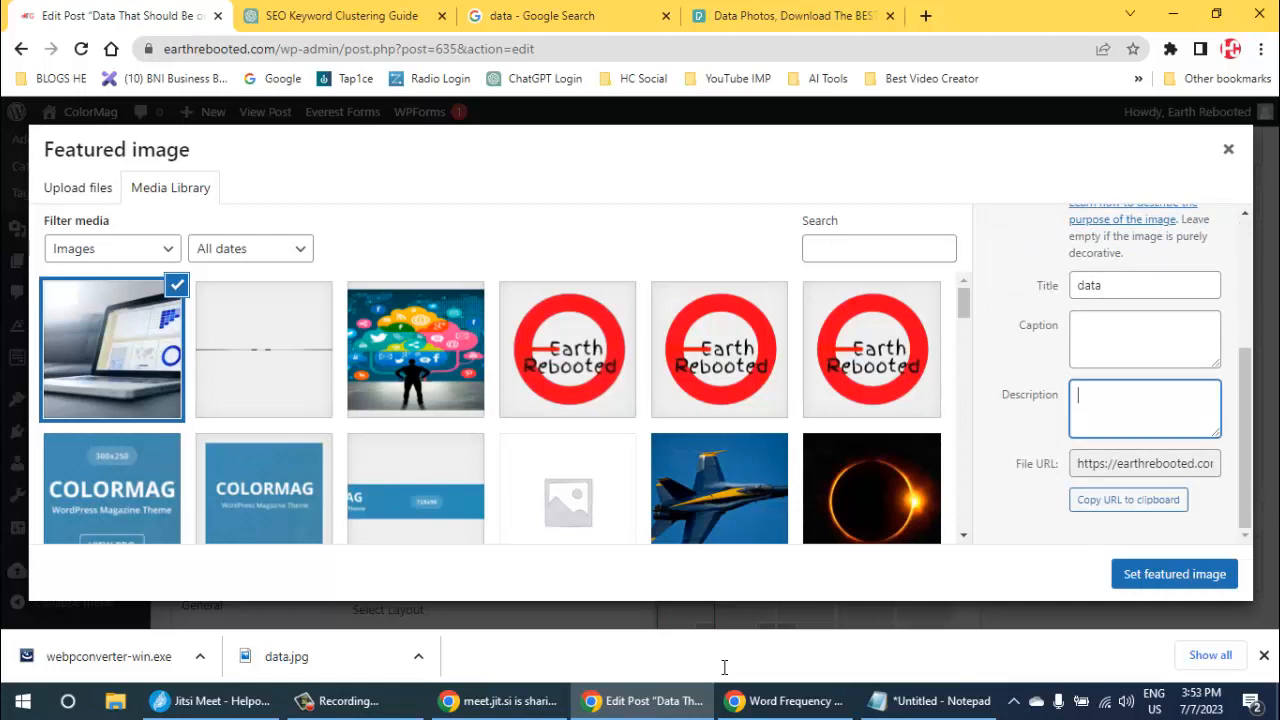
text(Data)
click(1174, 574)
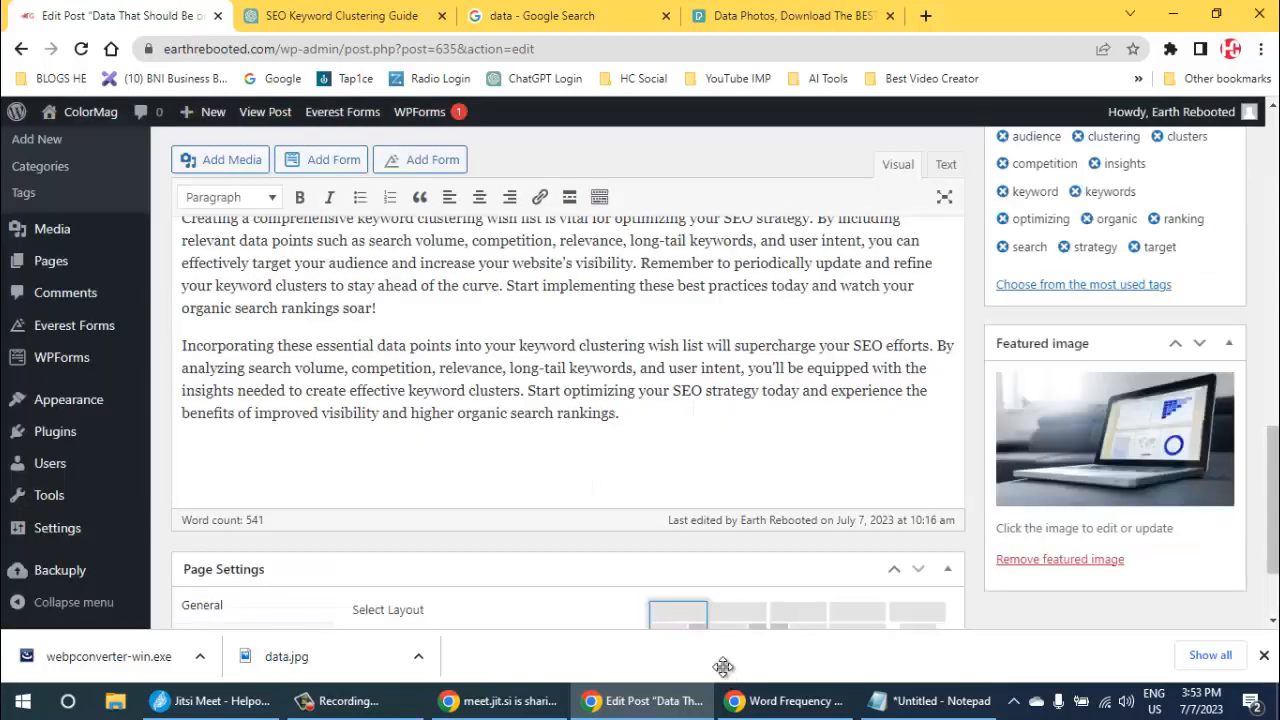
- Review the post's content, category, tags and featured image, and publish the post
scroll(1115, 440, down, 2)
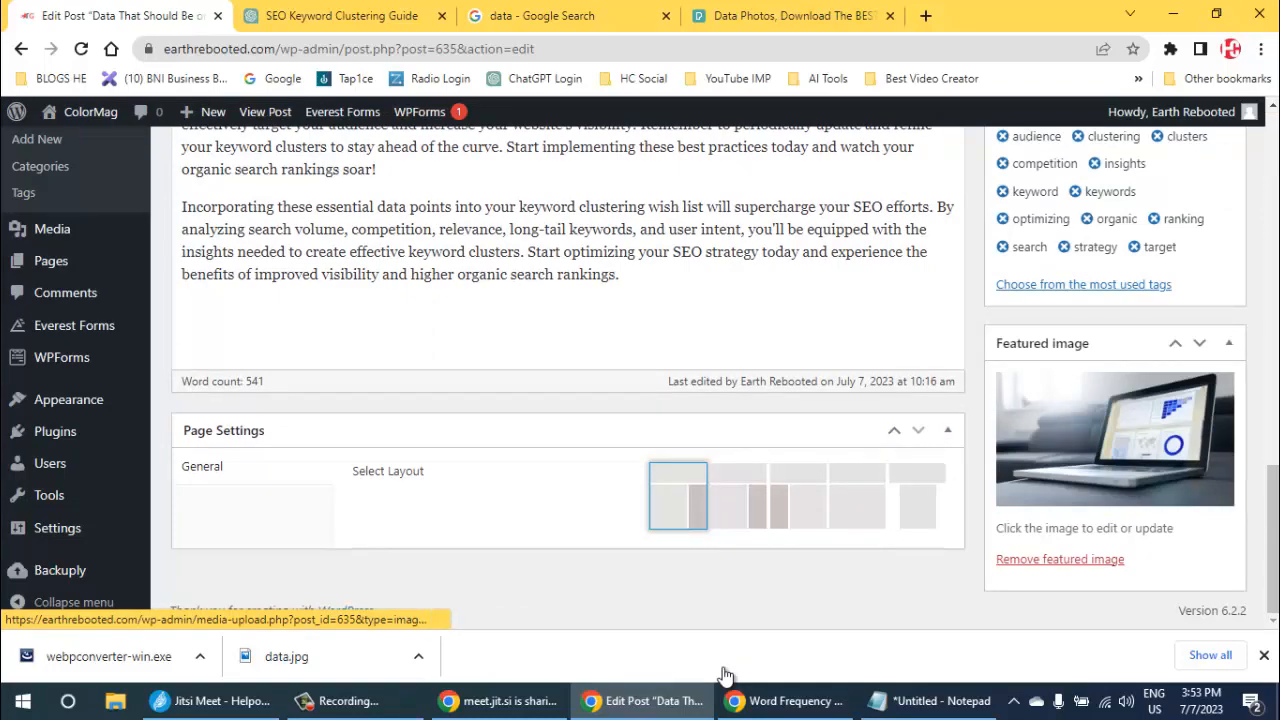
scroll(724, 667, up, 3)
scroll(724, 667, up, 15)
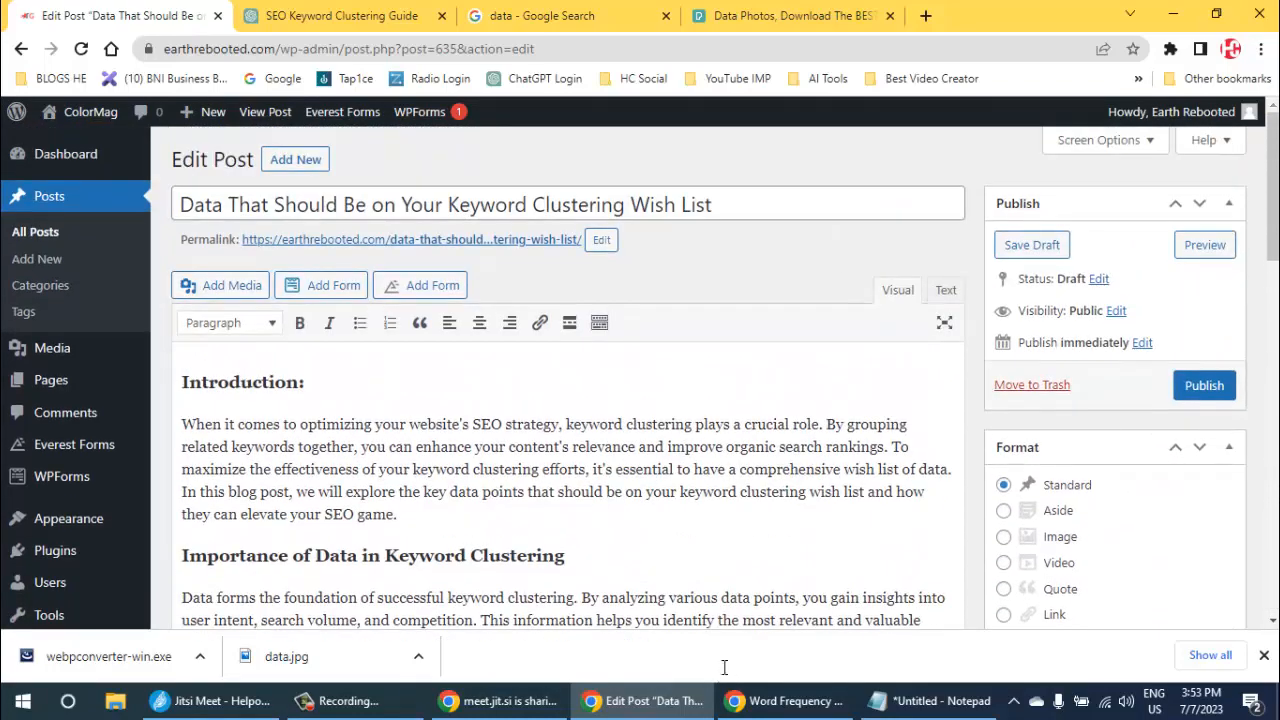
scroll(724, 667, down, 4)
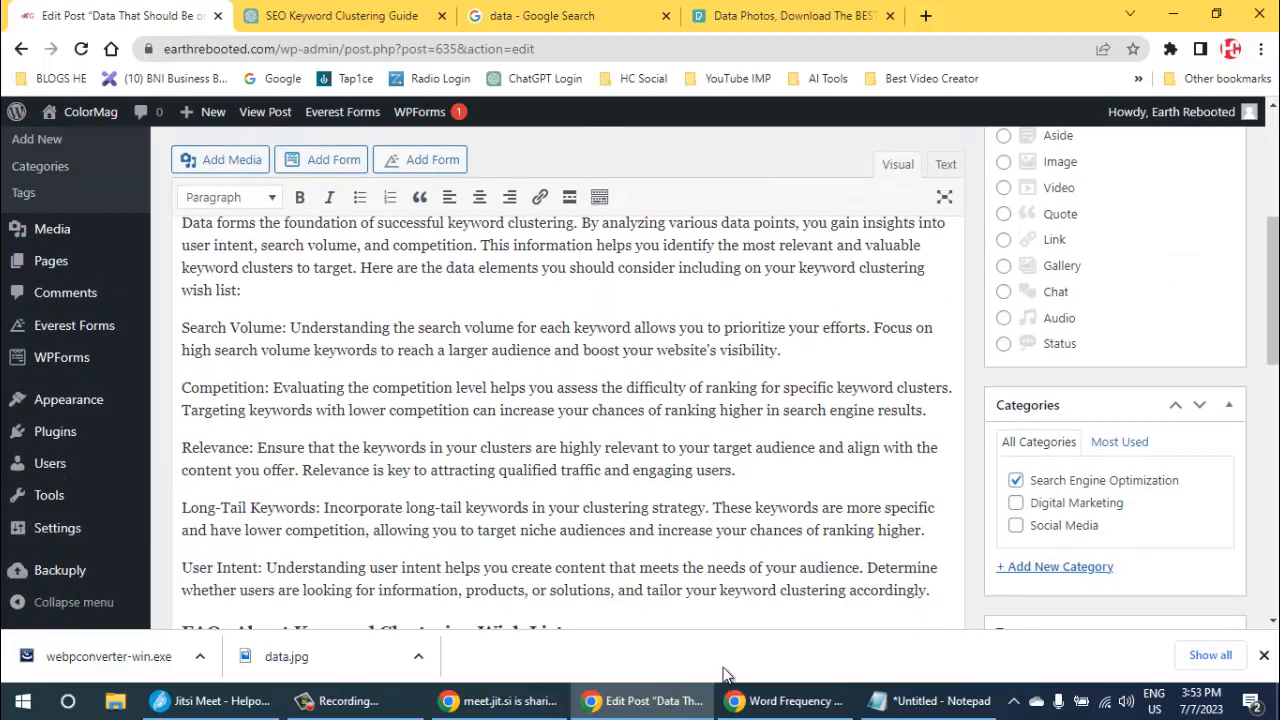
scroll(726, 675, down, 1)
scroll(724, 675, down, 3)
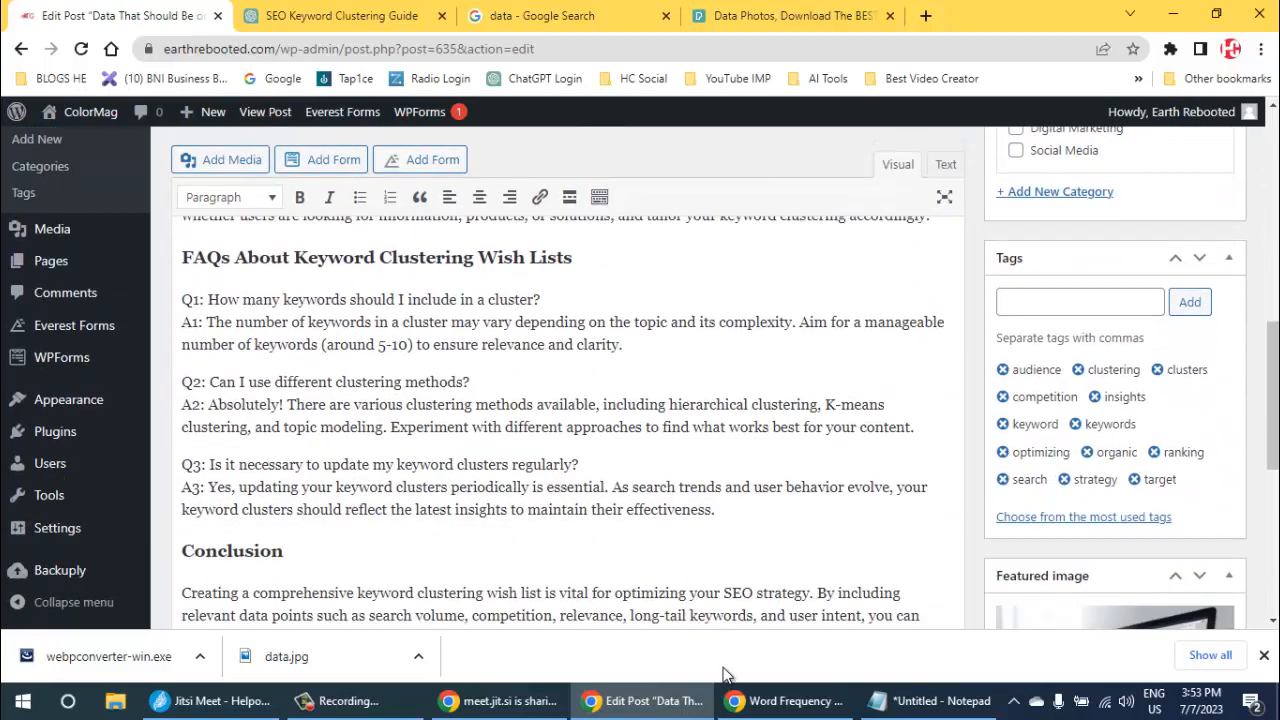
scroll(726, 675, down, 3)
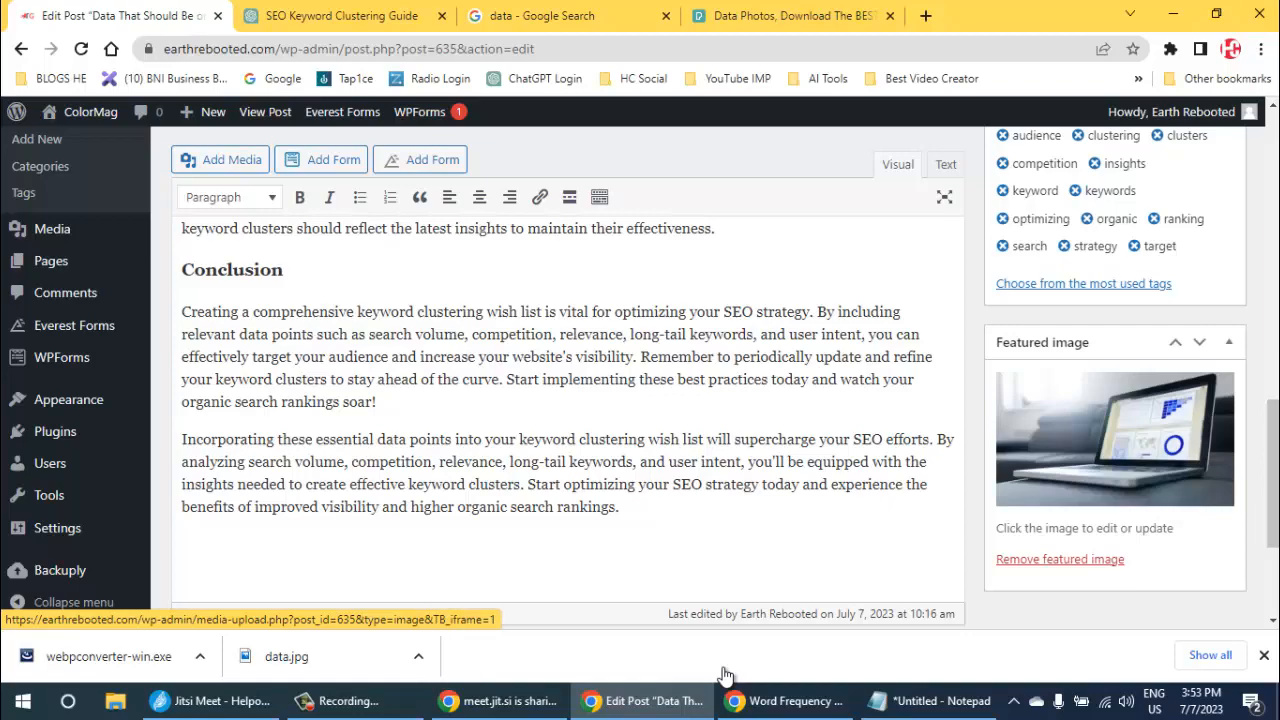
scroll(724, 675, up, 10)
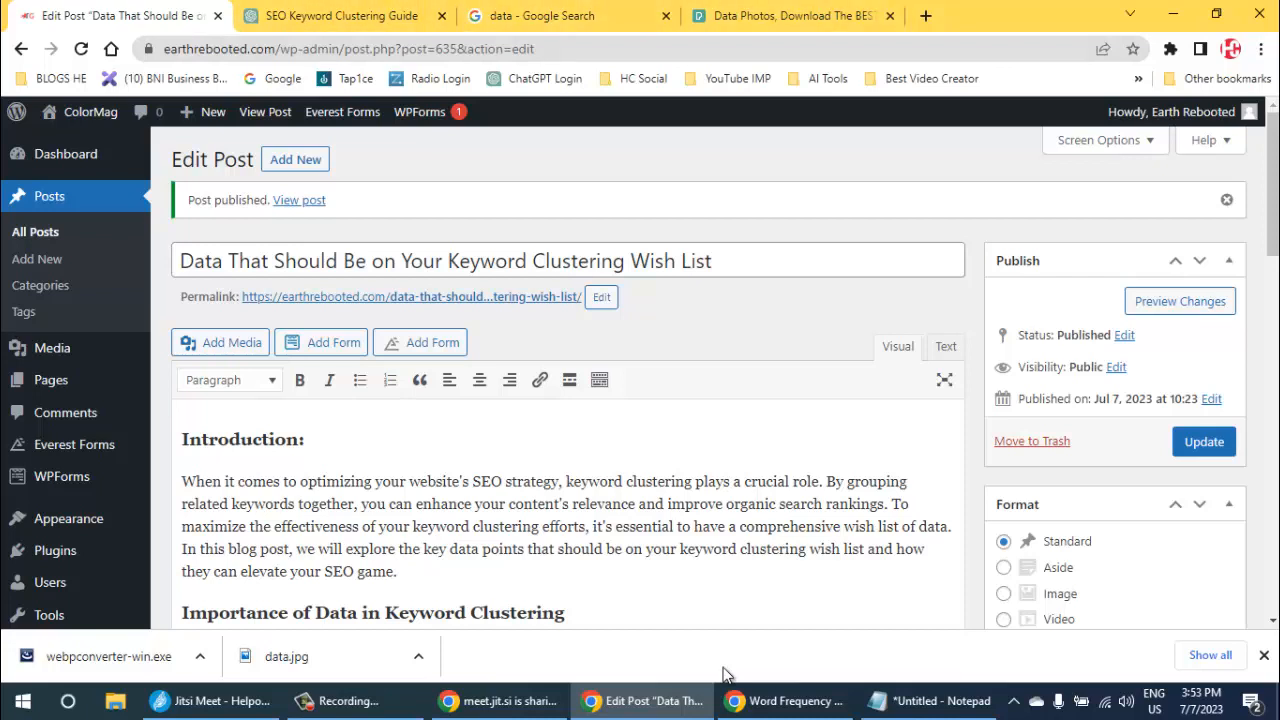
- Open the site's home page in a new browser tab and switch to it
mouse_move(90, 112)
right_click(60, 144)
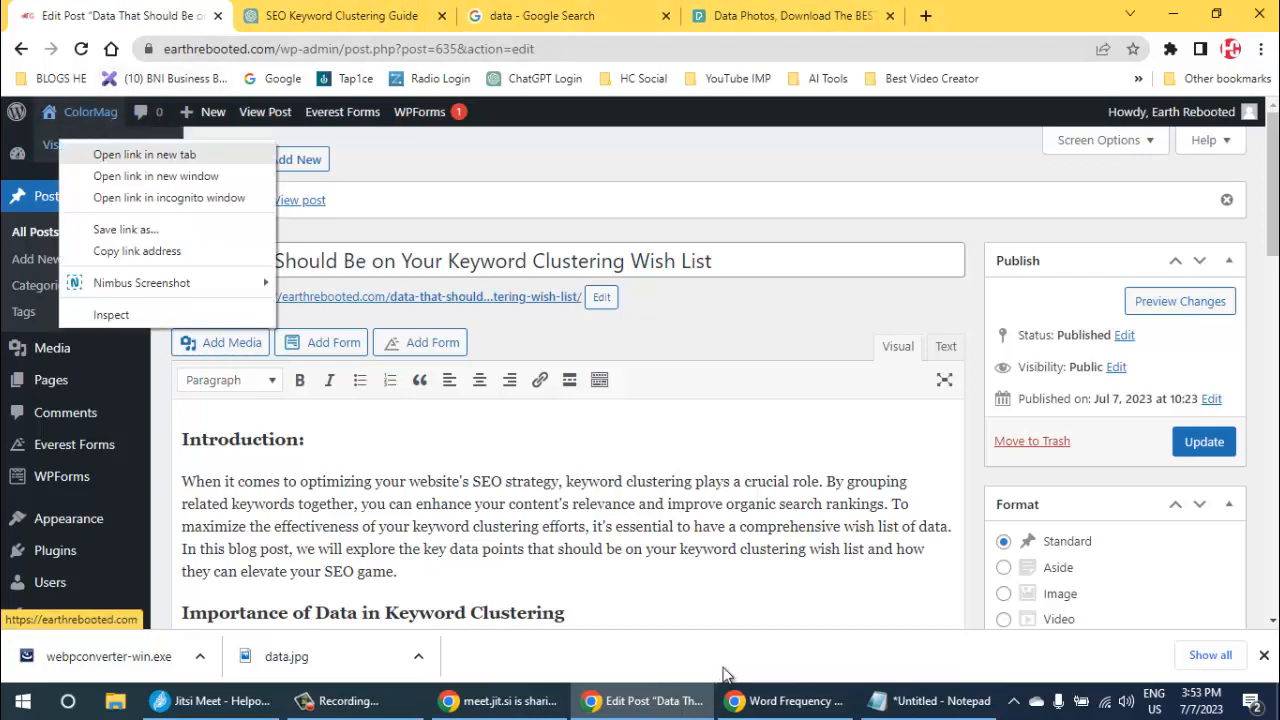
click(120, 155)
click(293, 16)
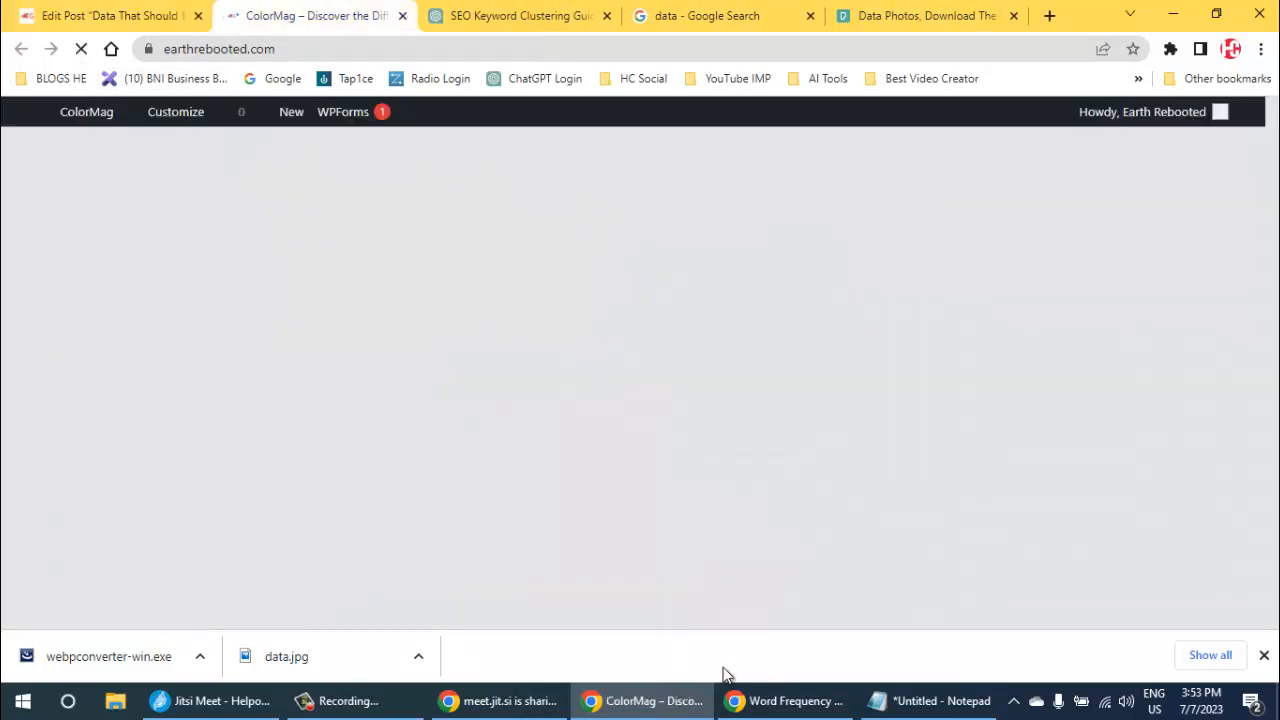
- Examine how the published post's image, title and excerpt appear in the home page's category and Latest sections
scroll(633, 378, down, 4)
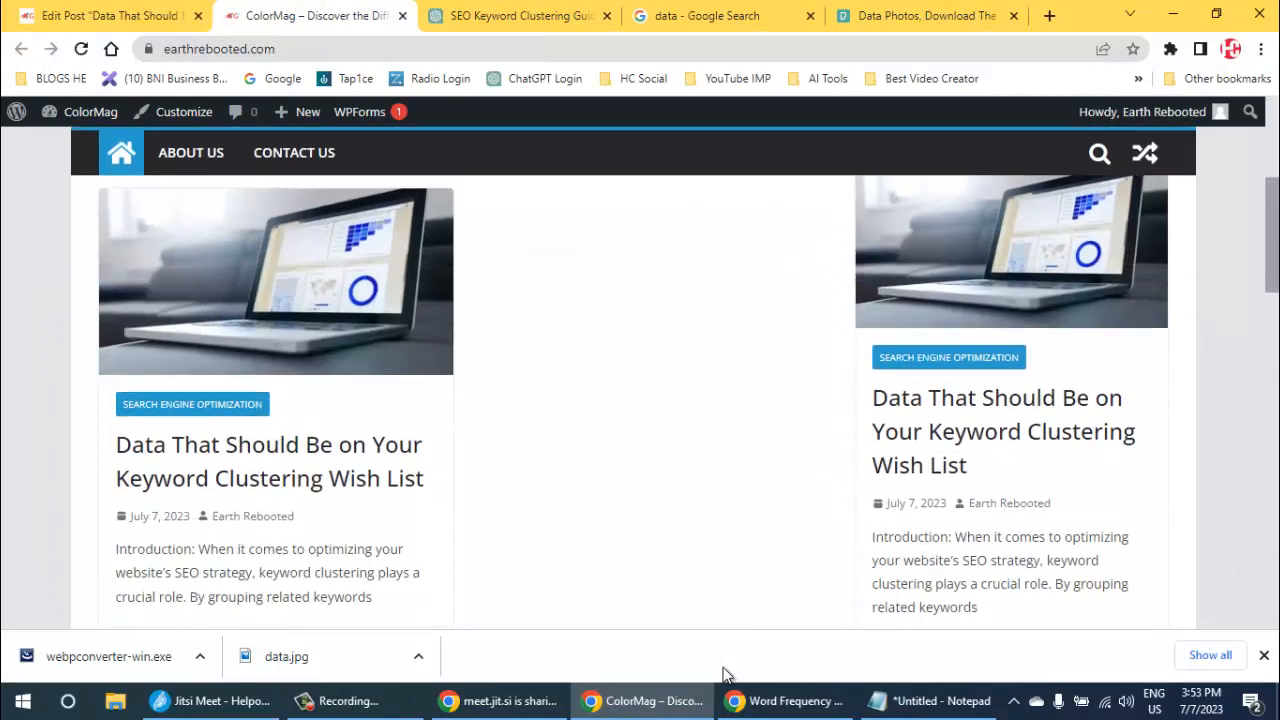
scroll(633, 378, up, 2)
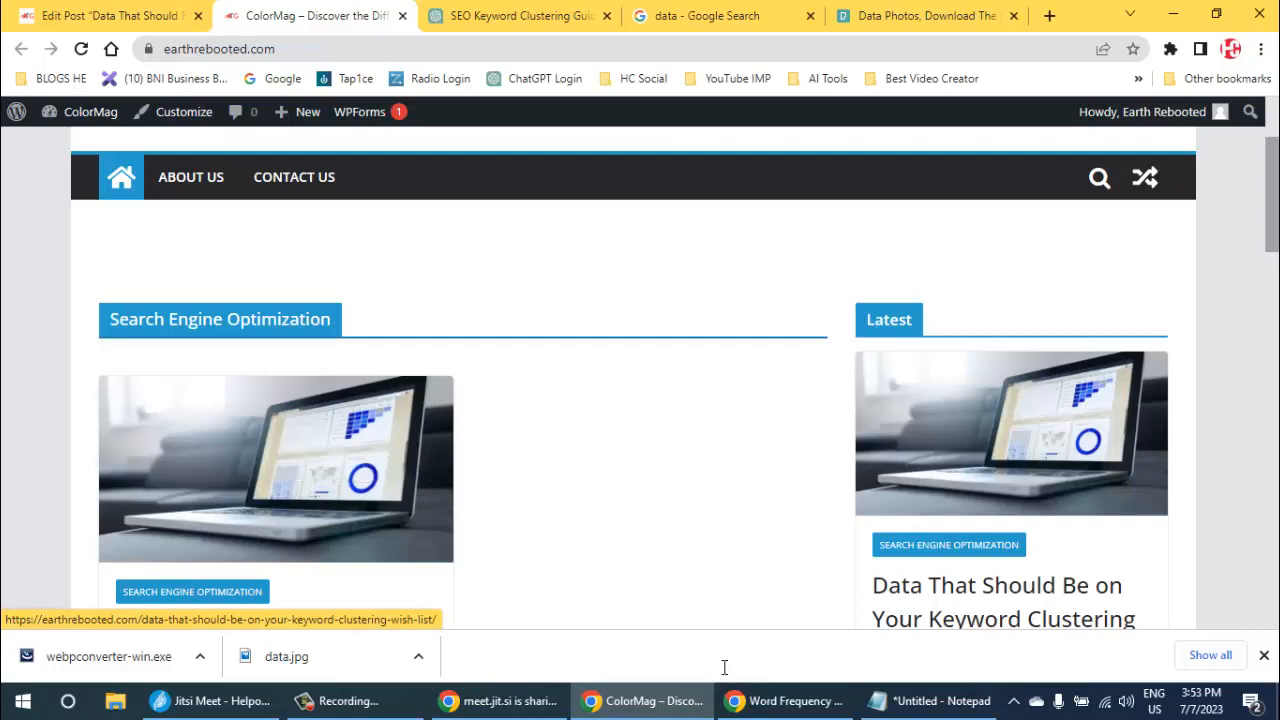
scroll(726, 676, down, 3)
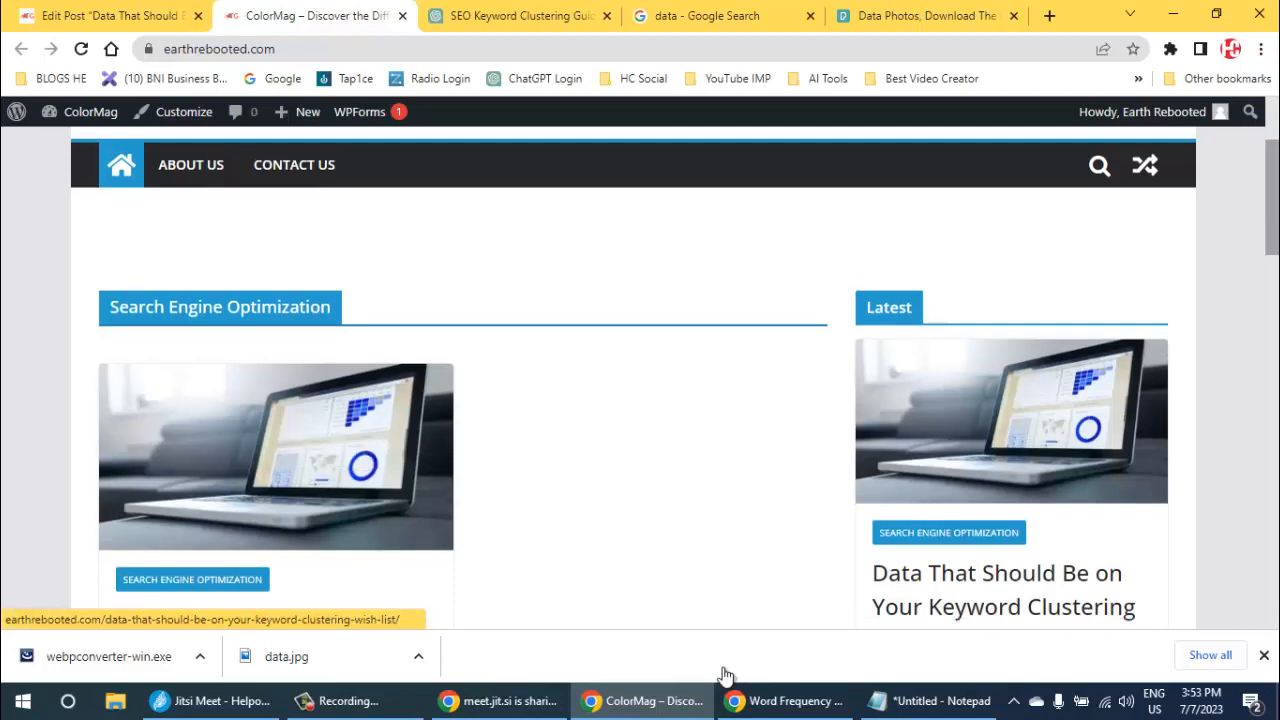
scroll(726, 676, down, 1)
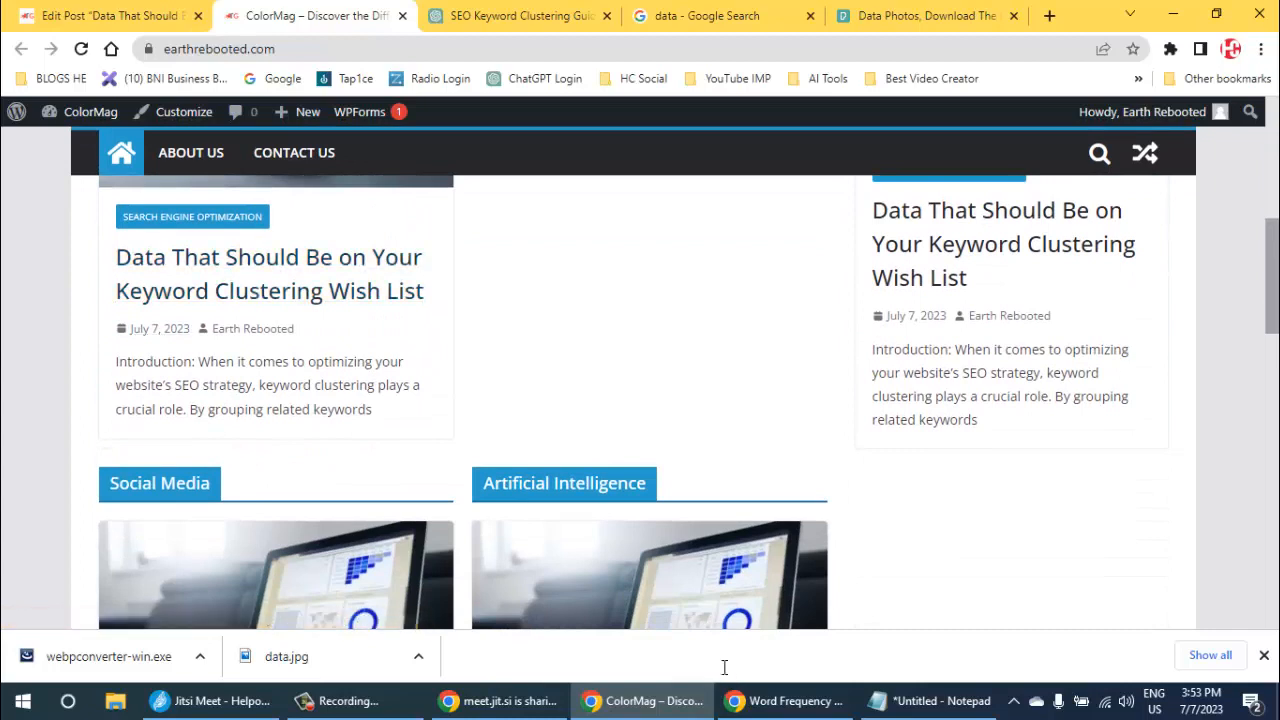
drag(132, 362, 373, 410)
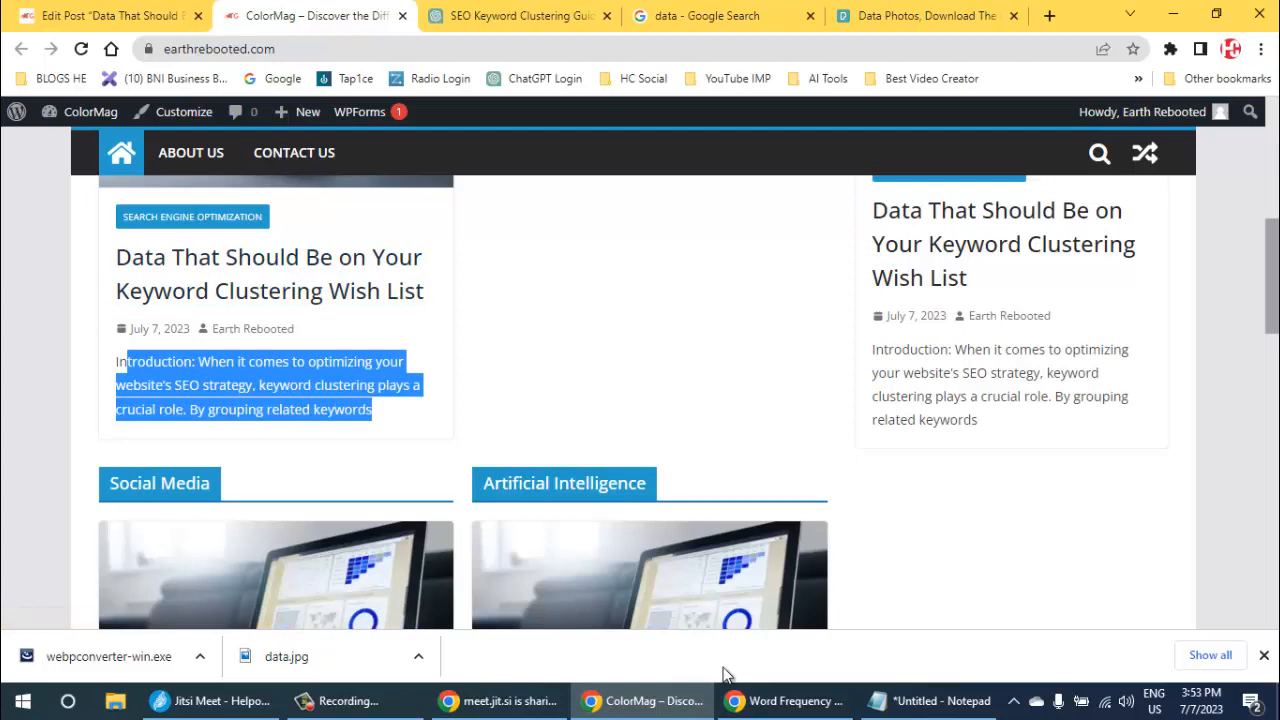
click(560, 335)
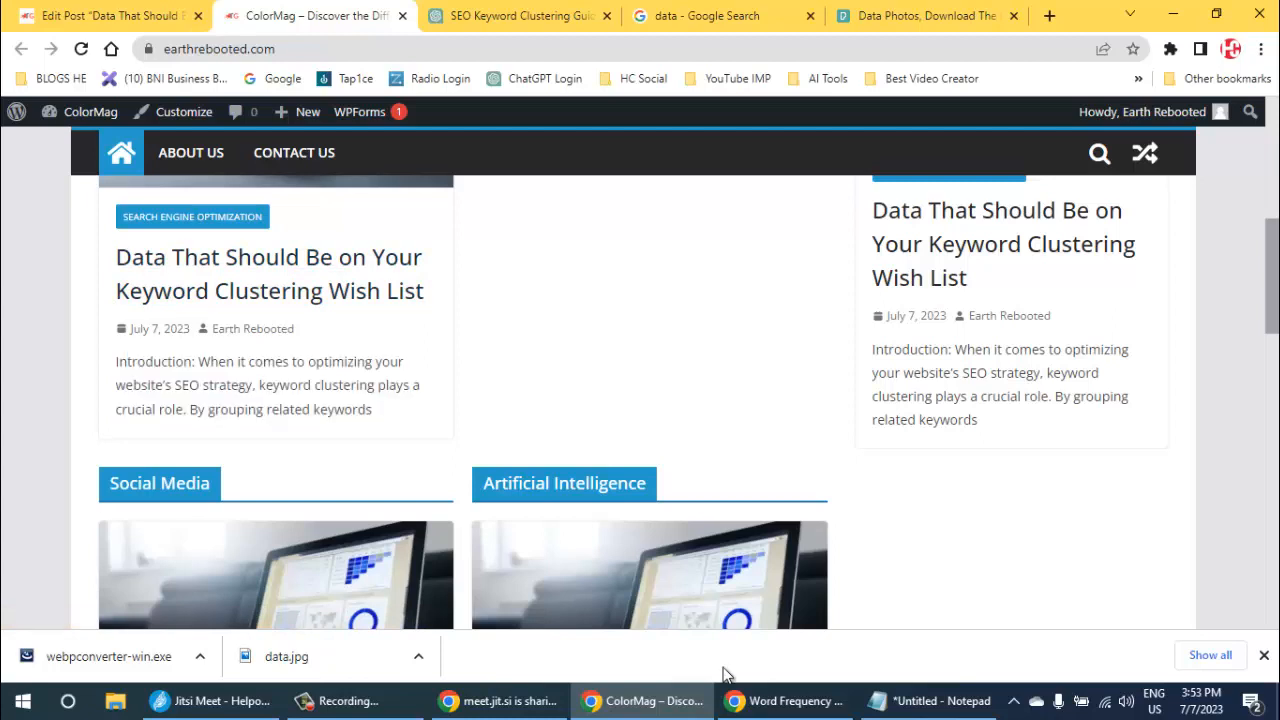
scroll(726, 676, down, 3)
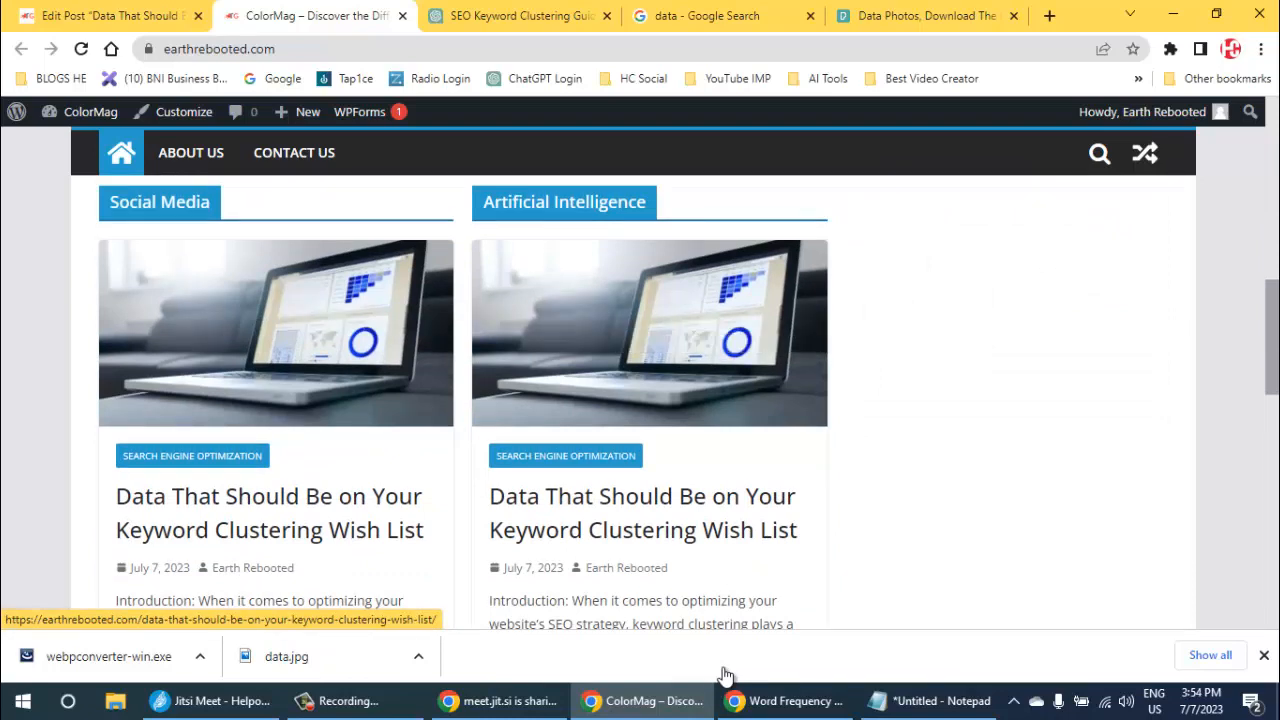
scroll(725, 675, down, 4)
scroll(725, 675, down, 3)
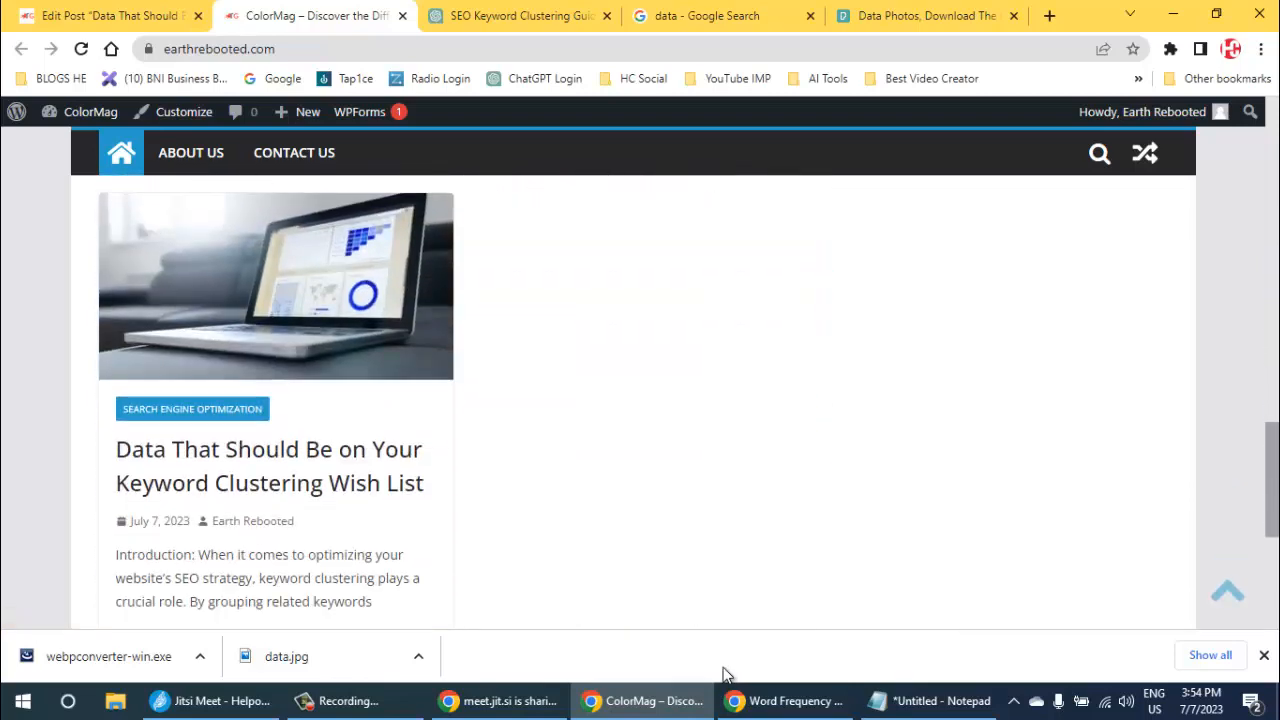
scroll(725, 675, down, 3)
scroll(725, 675, up, 1)
scroll(727, 676, up, 6)
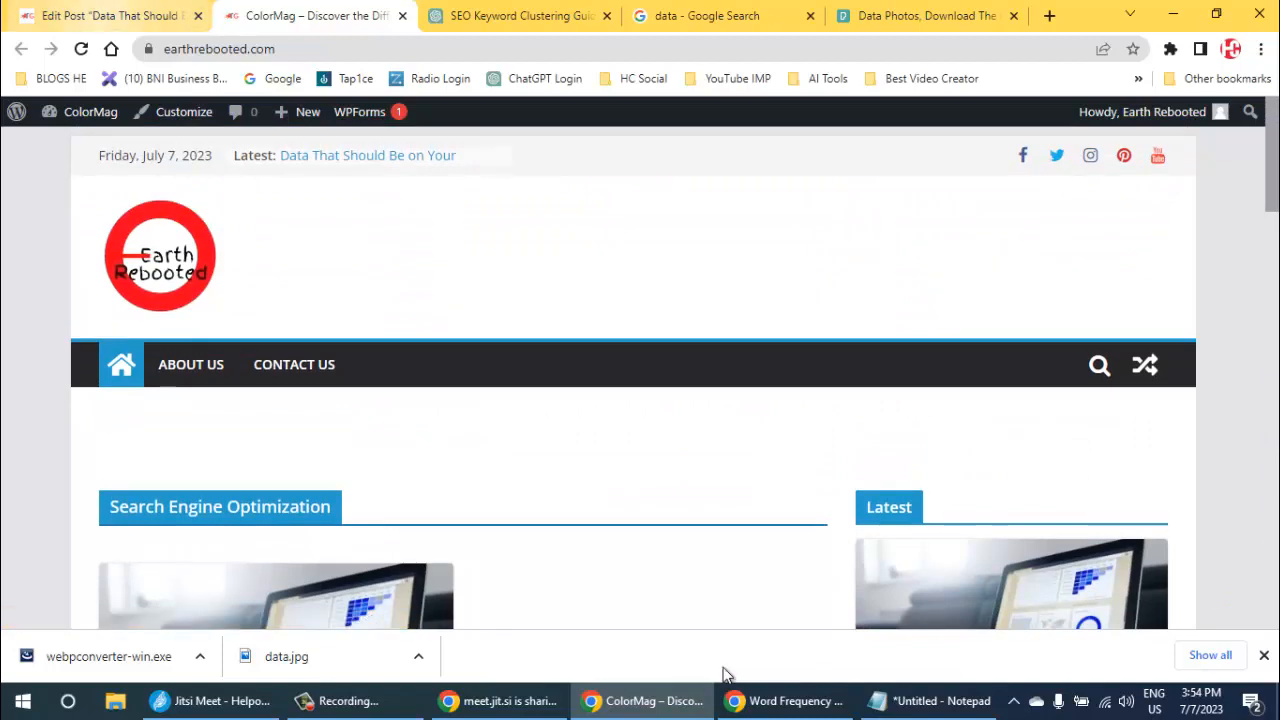
- Return to the WordPress admin, customize the active ColorMag theme and open the settings of the front page's Search Engine Optimization widget
click(112, 16)
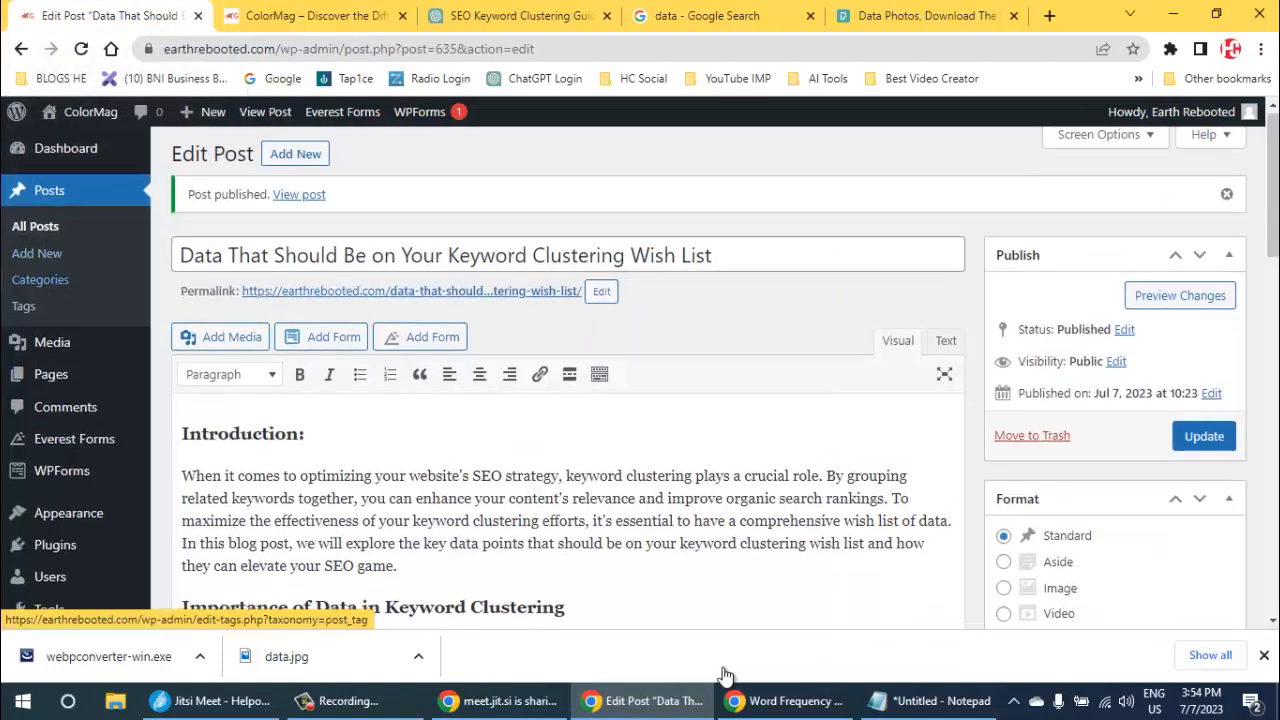
scroll(70, 325, down, 3)
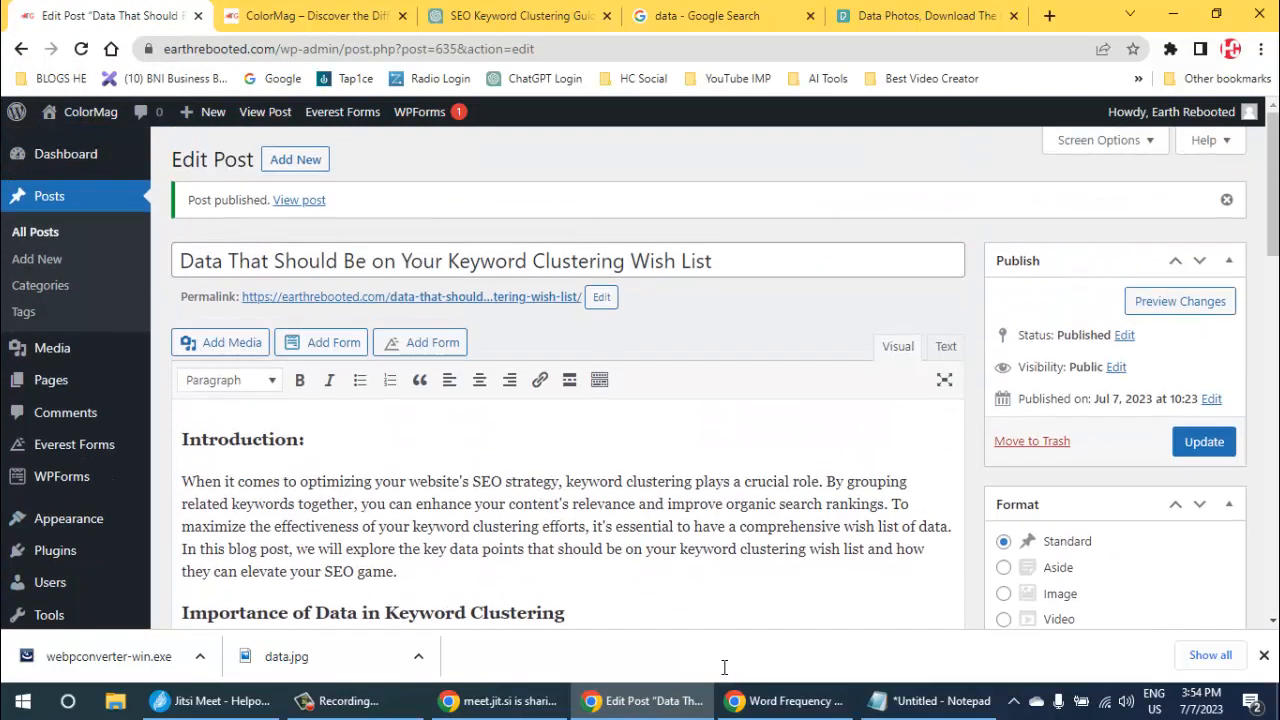
scroll(60, 463, up, 3)
click(68, 519)
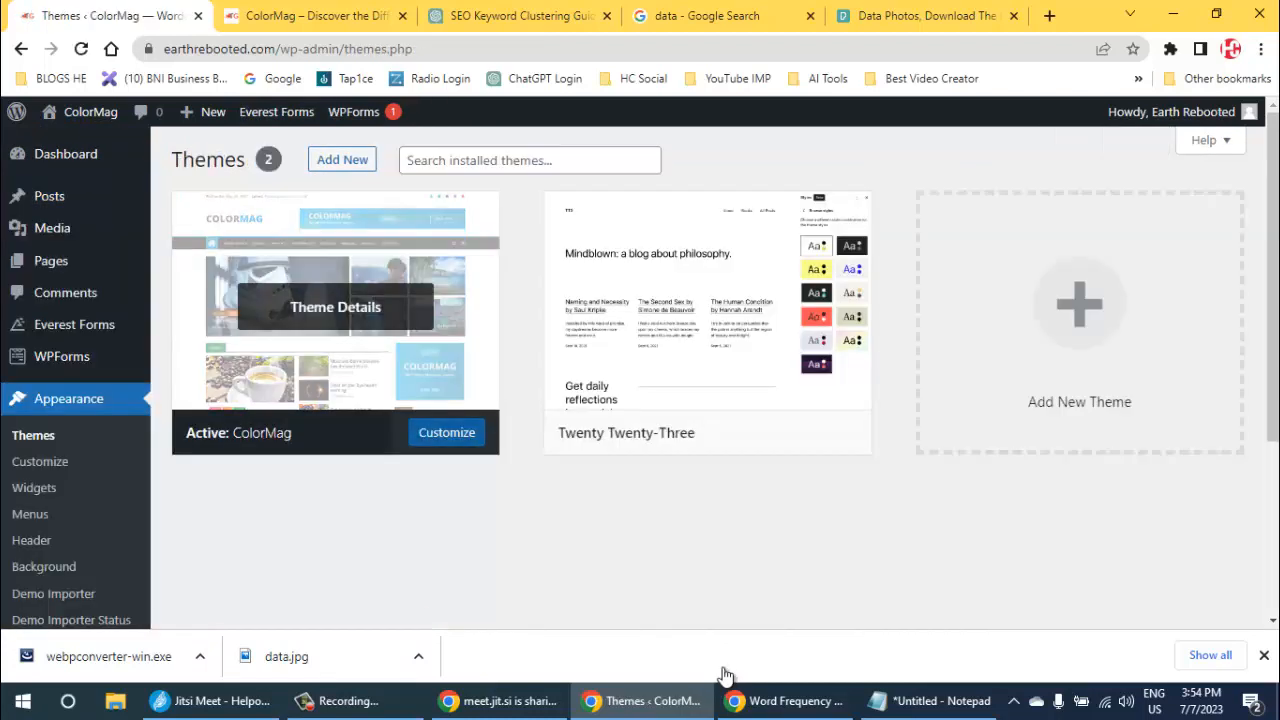
click(446, 432)
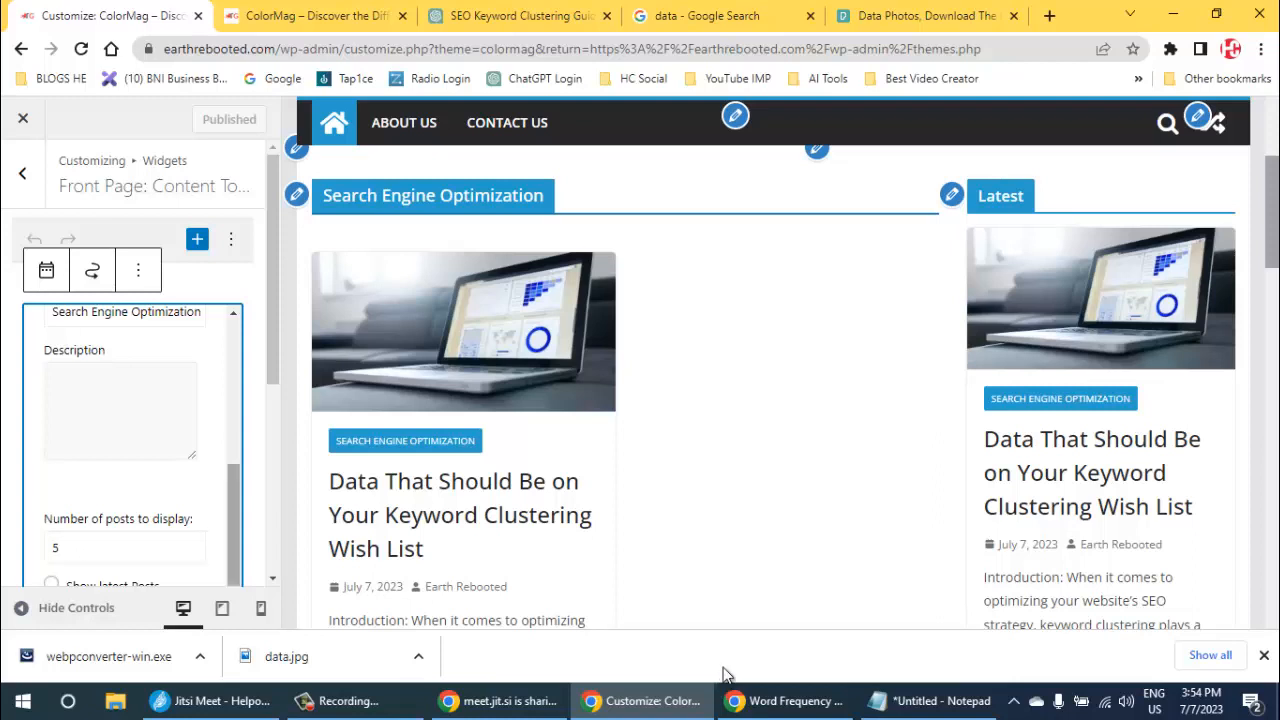
- Set the Search Engine Optimization widget to show posts from the Search Engine Optimization category and publish the customization
scroll(140, 400, down, 3)
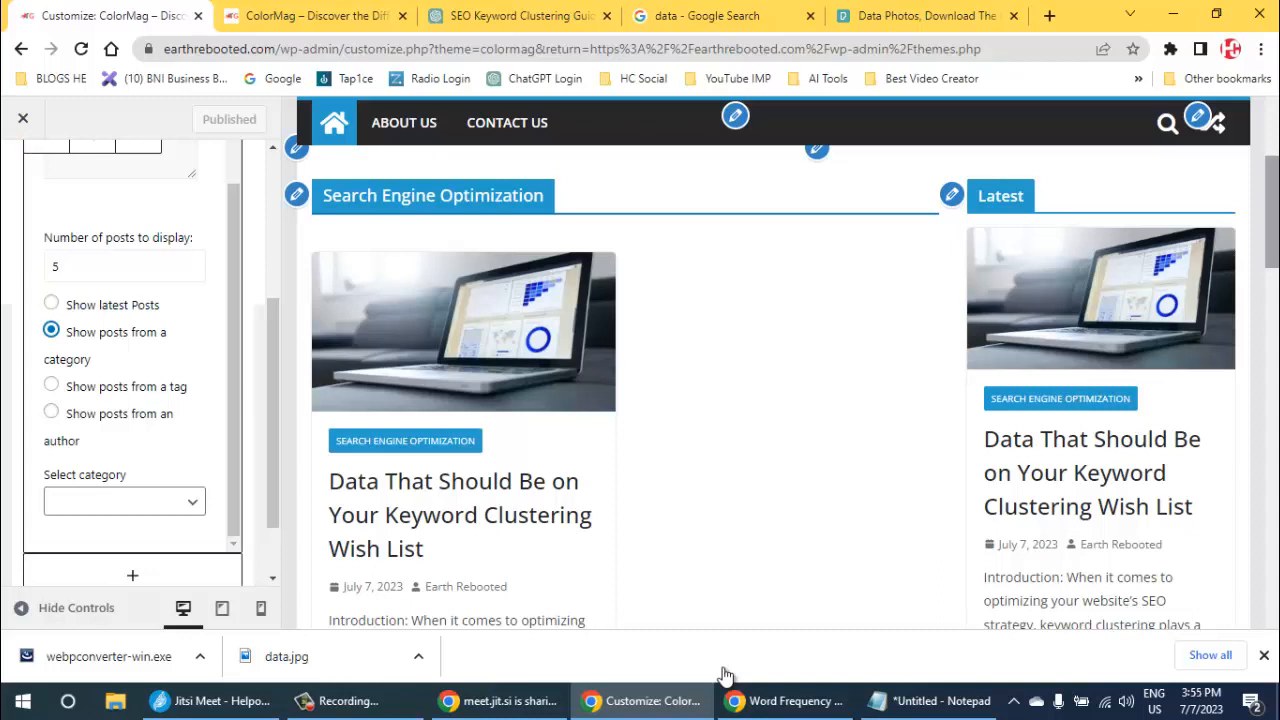
key(space)
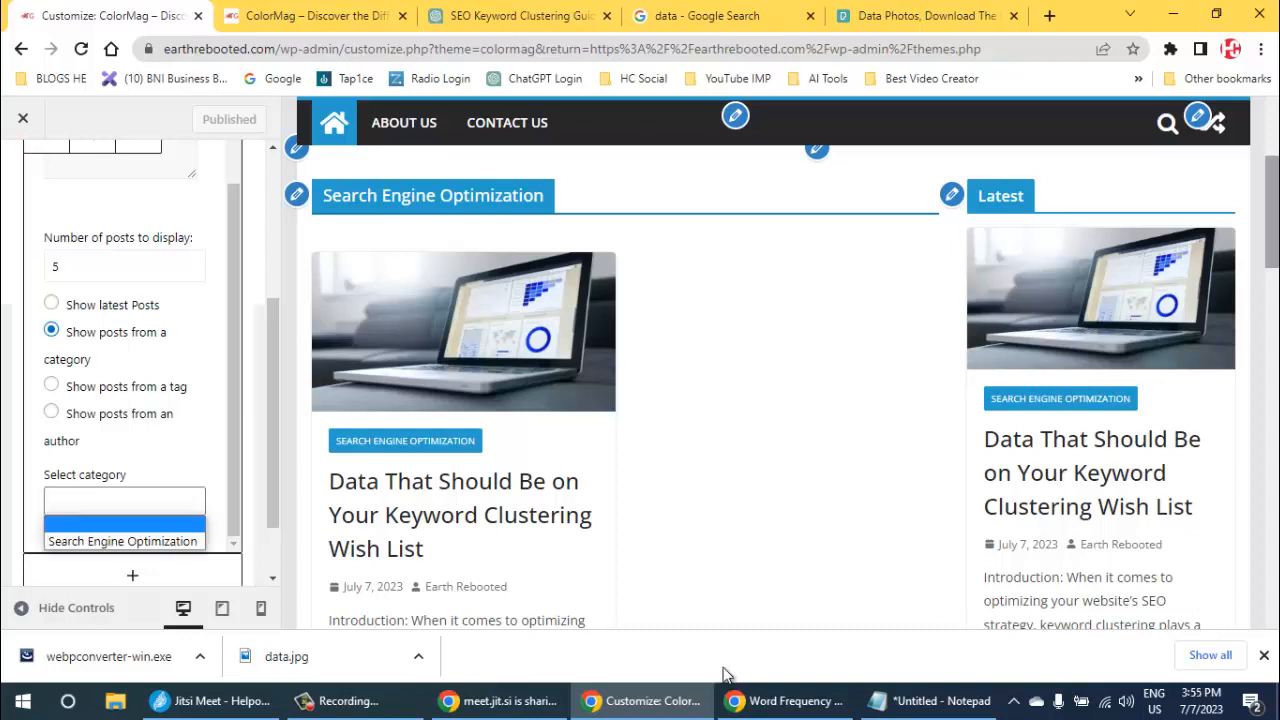
key(Down)
key(Return)
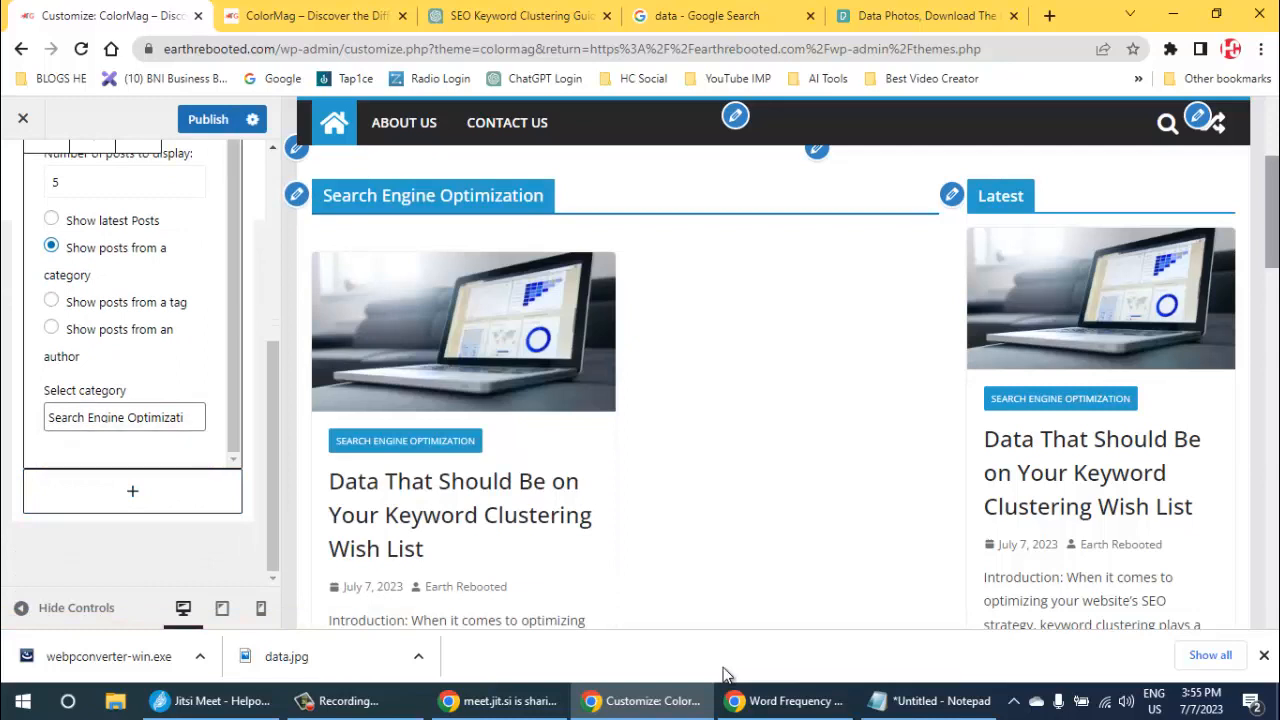
key(space)
key(Escape)
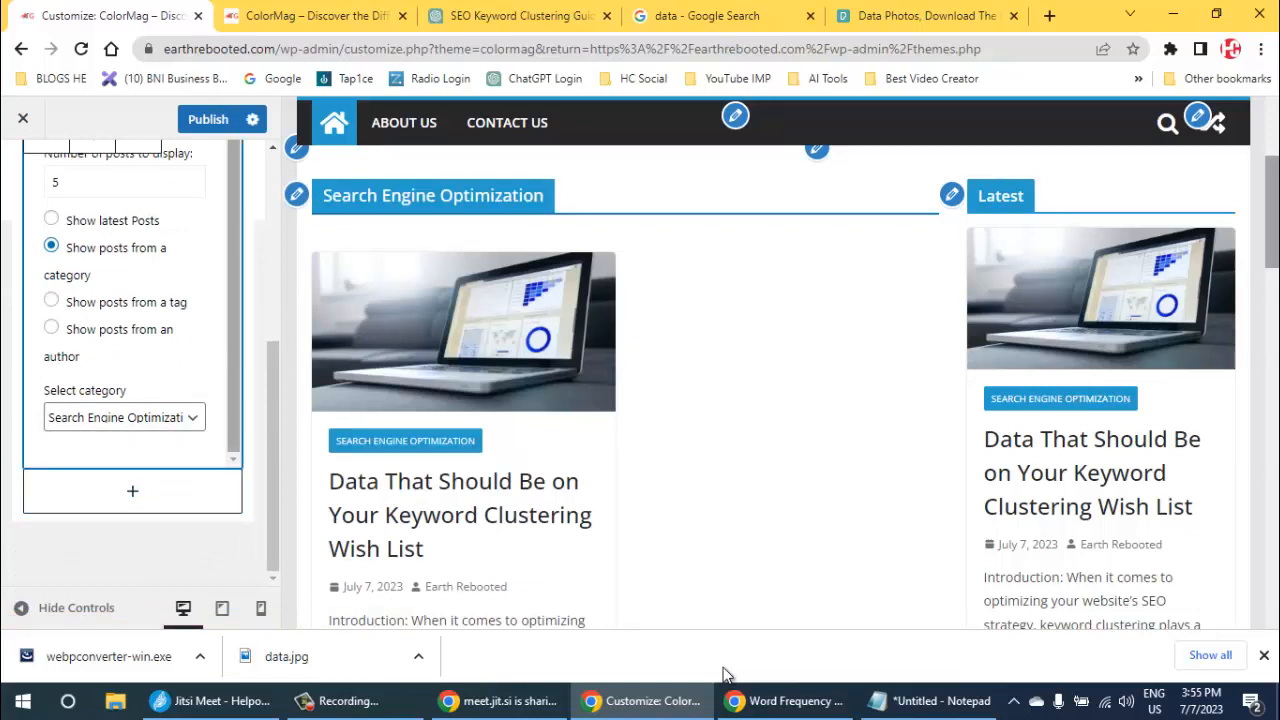
scroll(133, 304, up, 1)
key(ctrl+s)
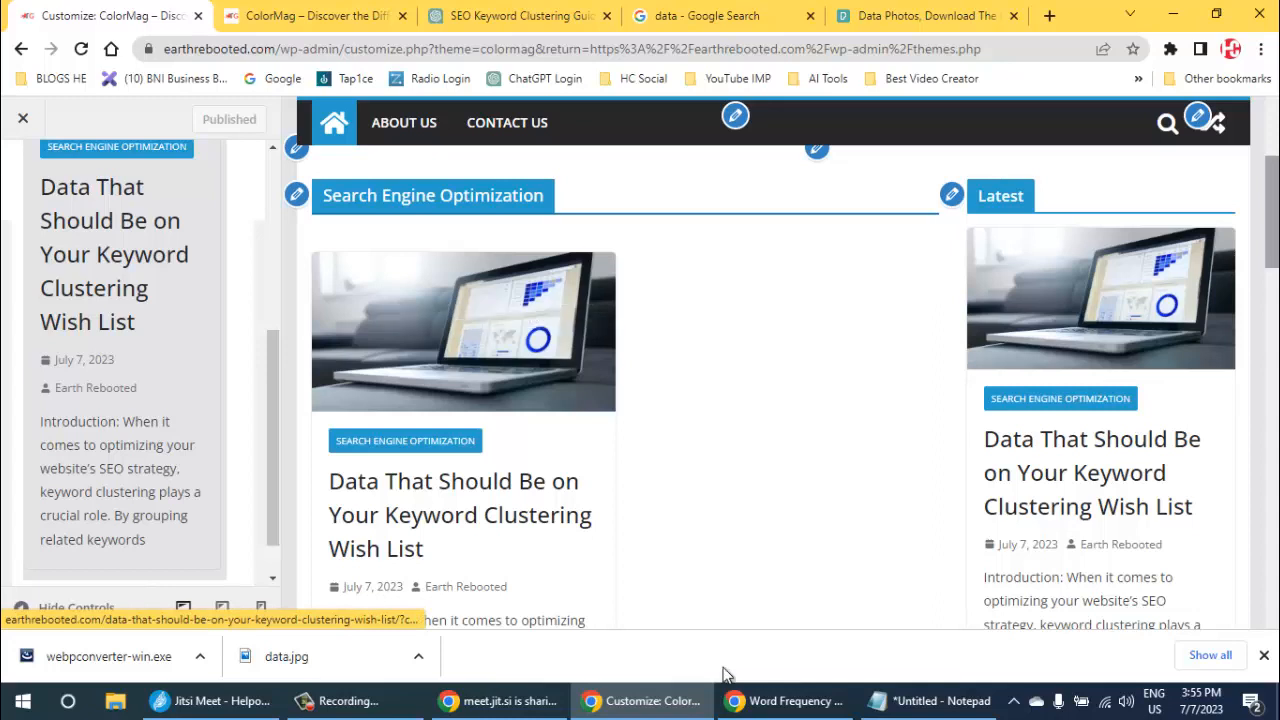
- Open the front page's Social Media widget settings and check which categories it can show posts from
scroll(450, 240, down, 3)
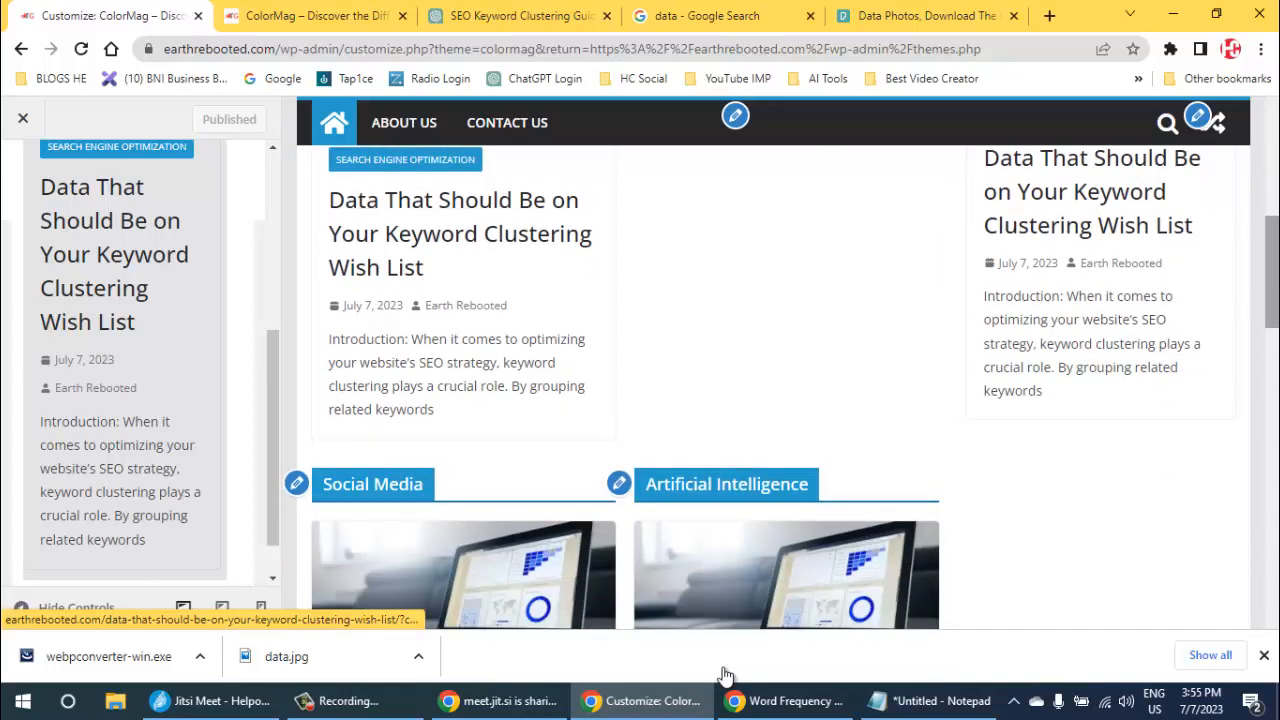
click(297, 483)
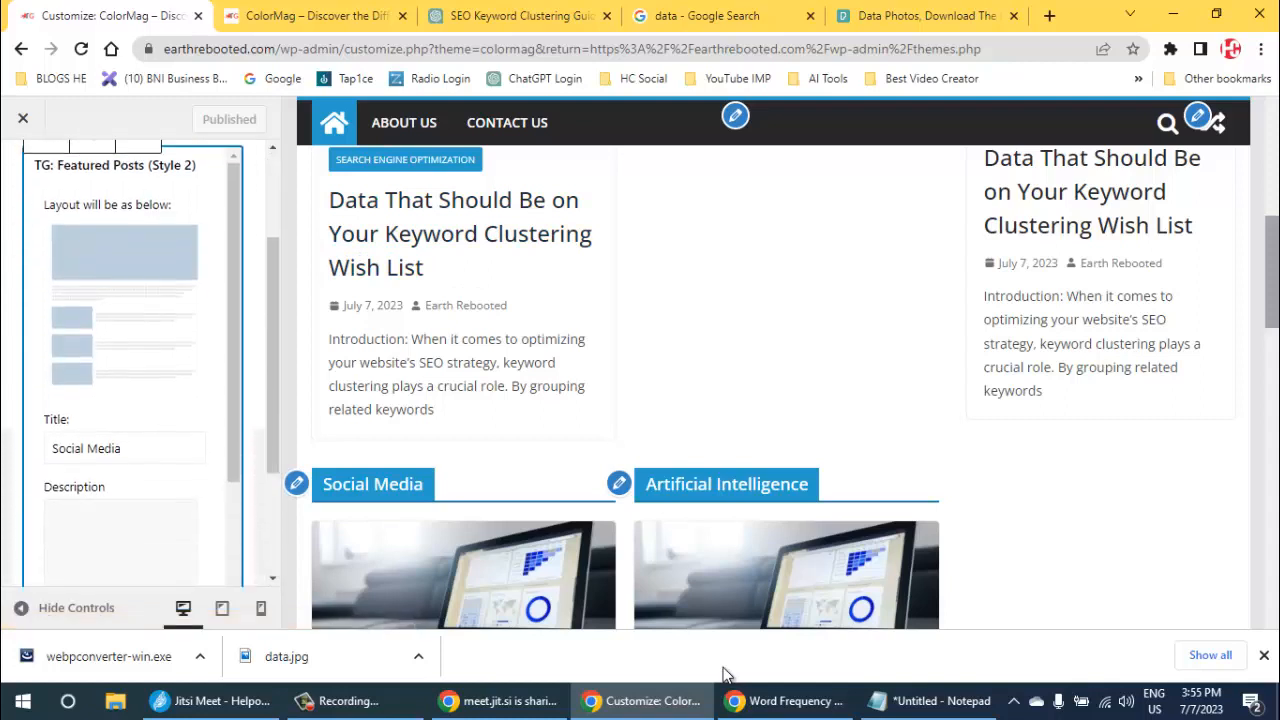
scroll(130, 330, down, 3)
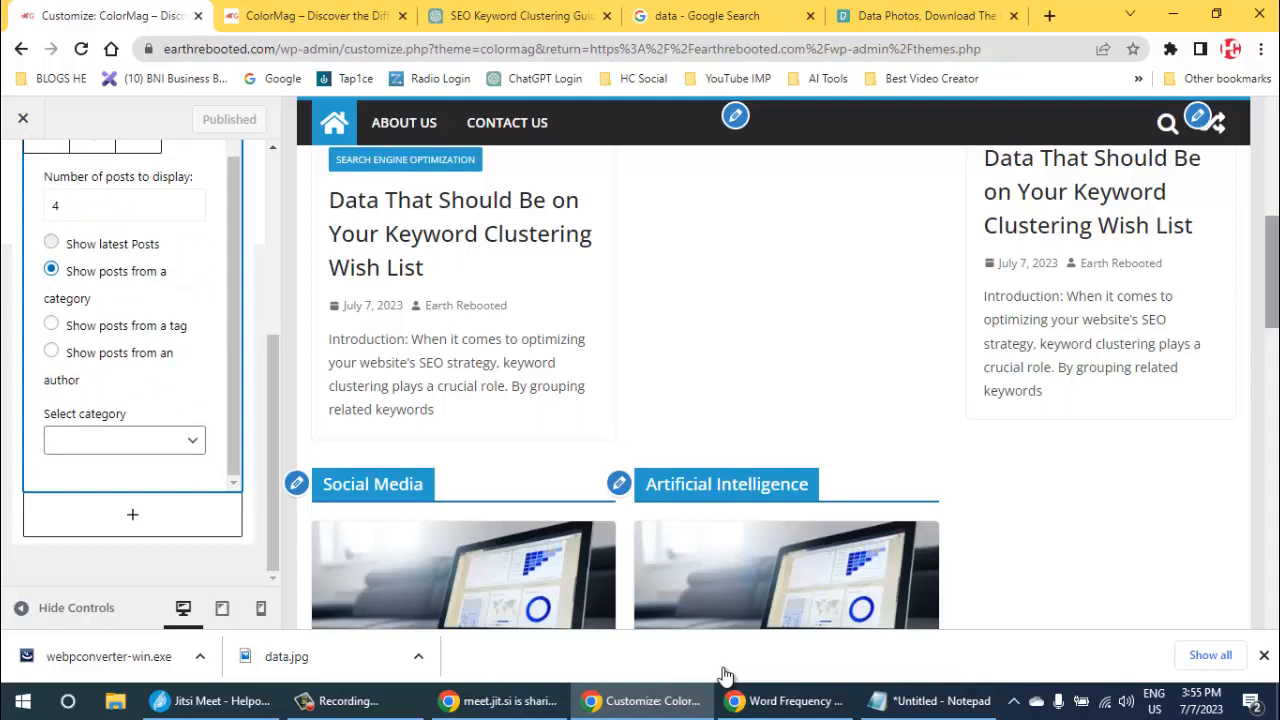
click(51, 242)
click(51, 269)
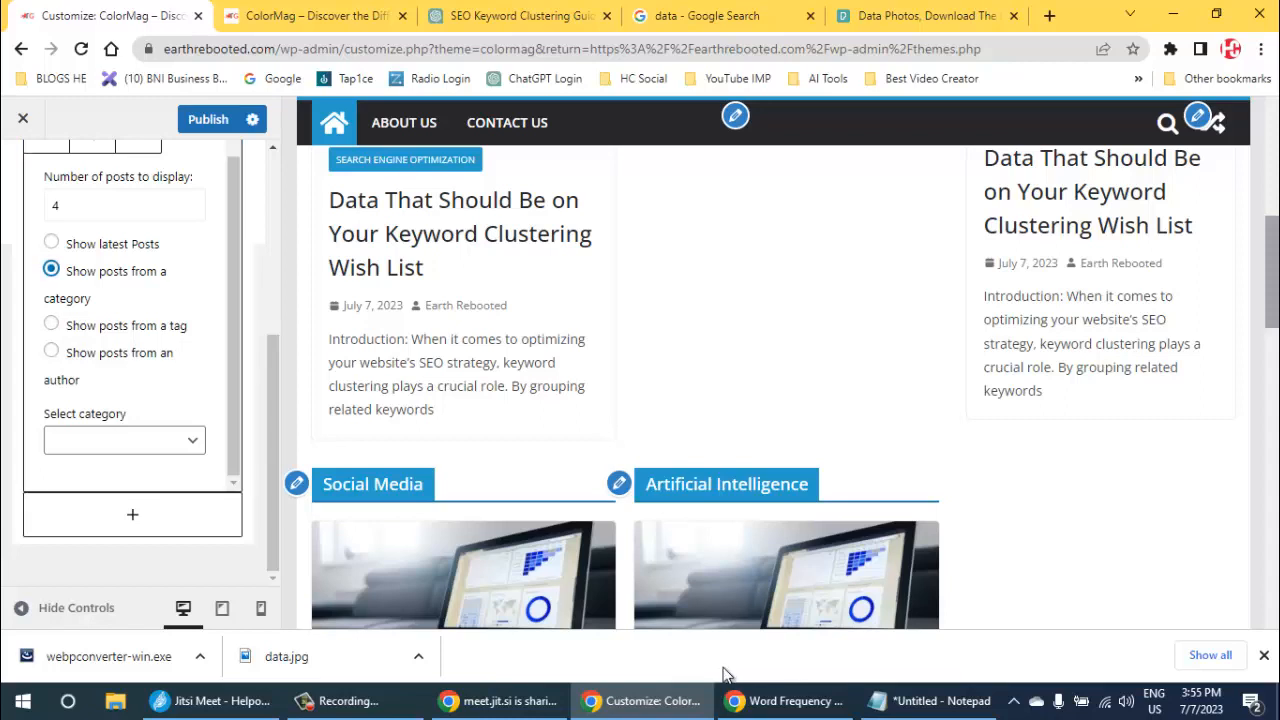
key(Tab)
key(space)
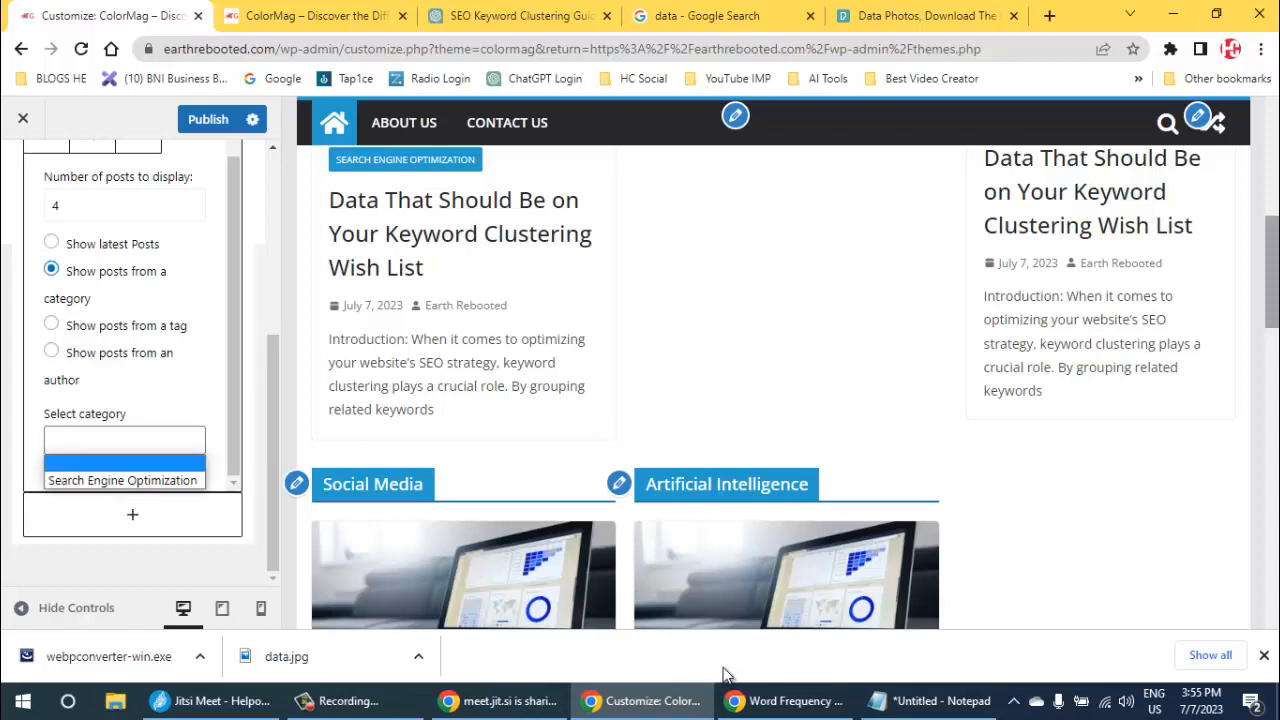
key(Escape)
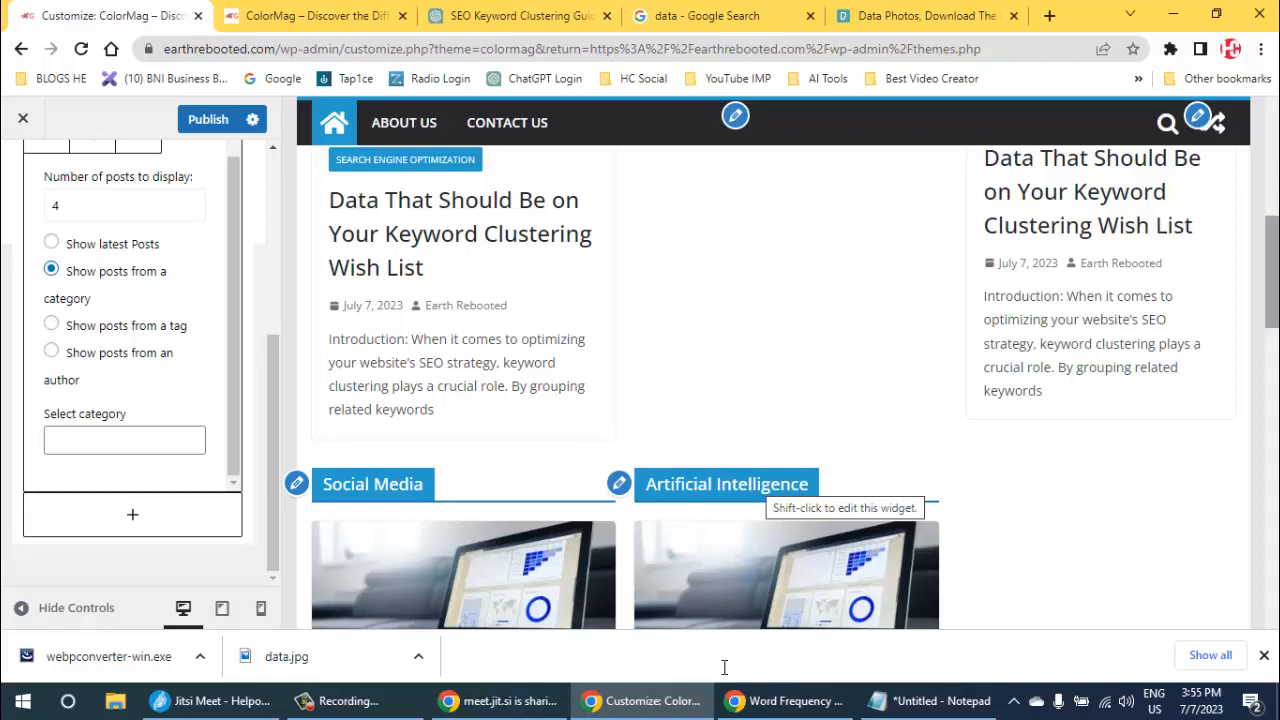
- Open the WordPress dashboard from the site's home page tab, go to the posts list and start a new post
key(ctrl+Tab)
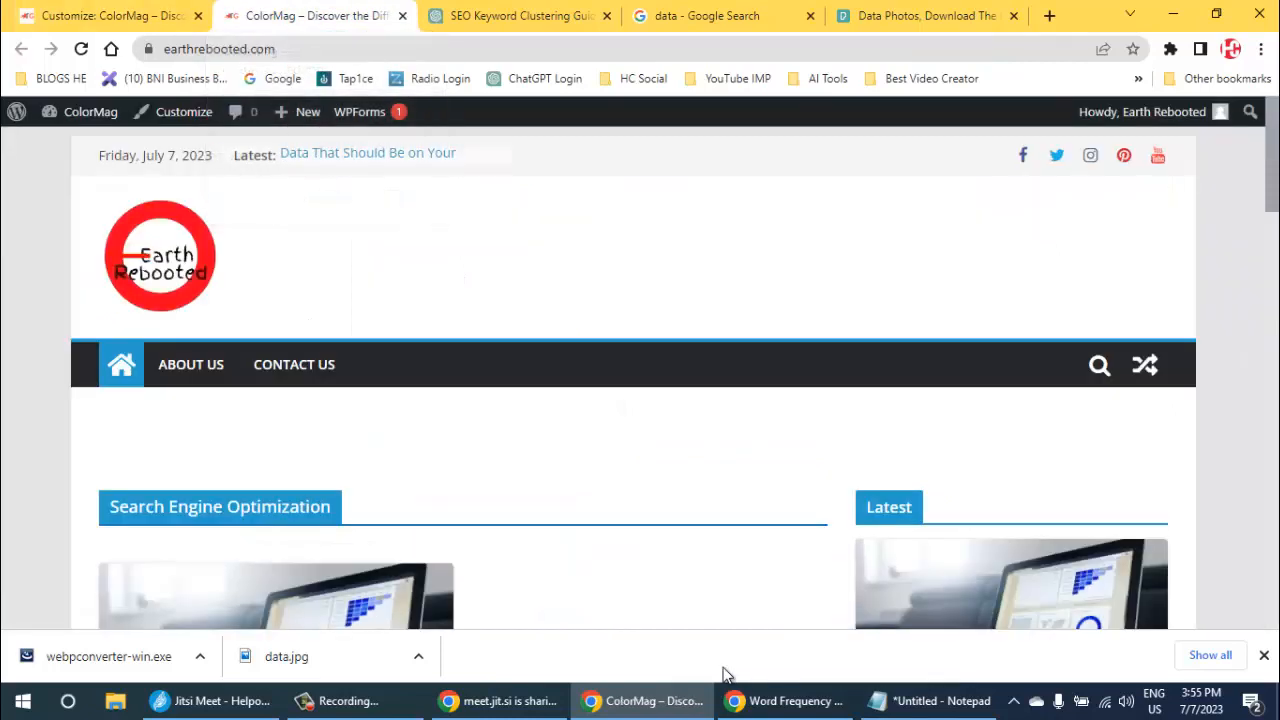
mouse_move(90, 112)
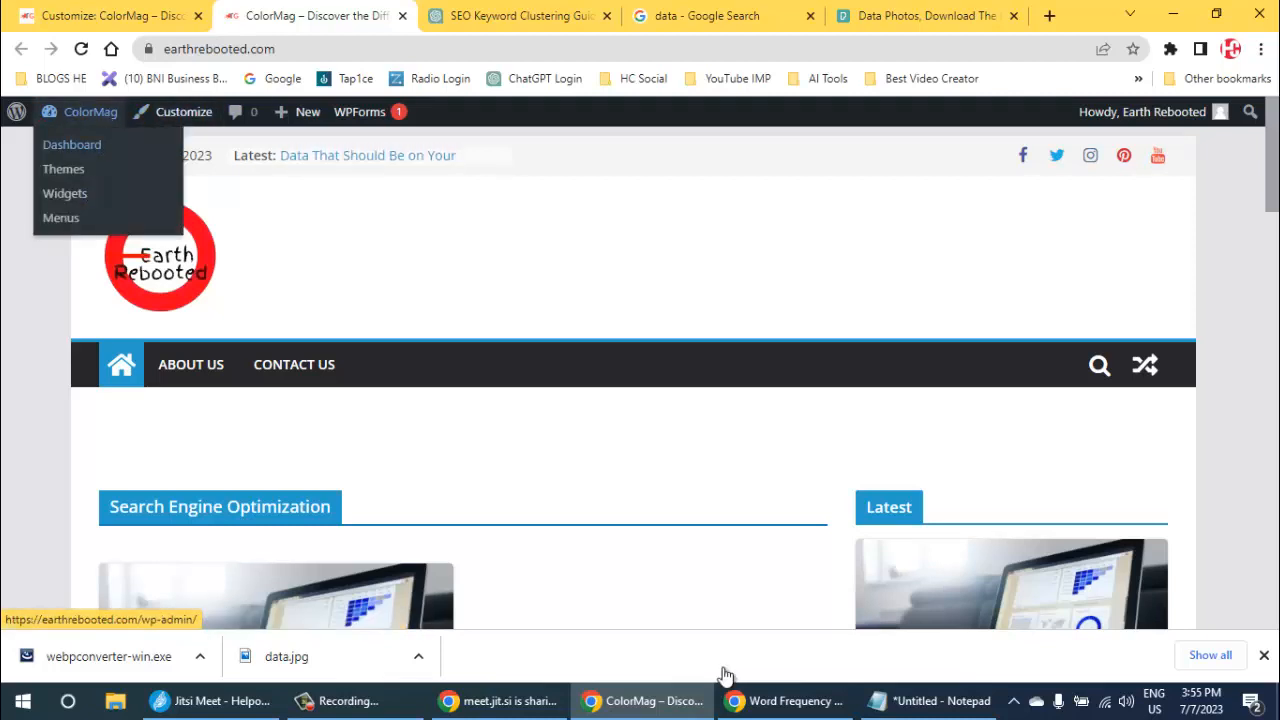
click(71, 144)
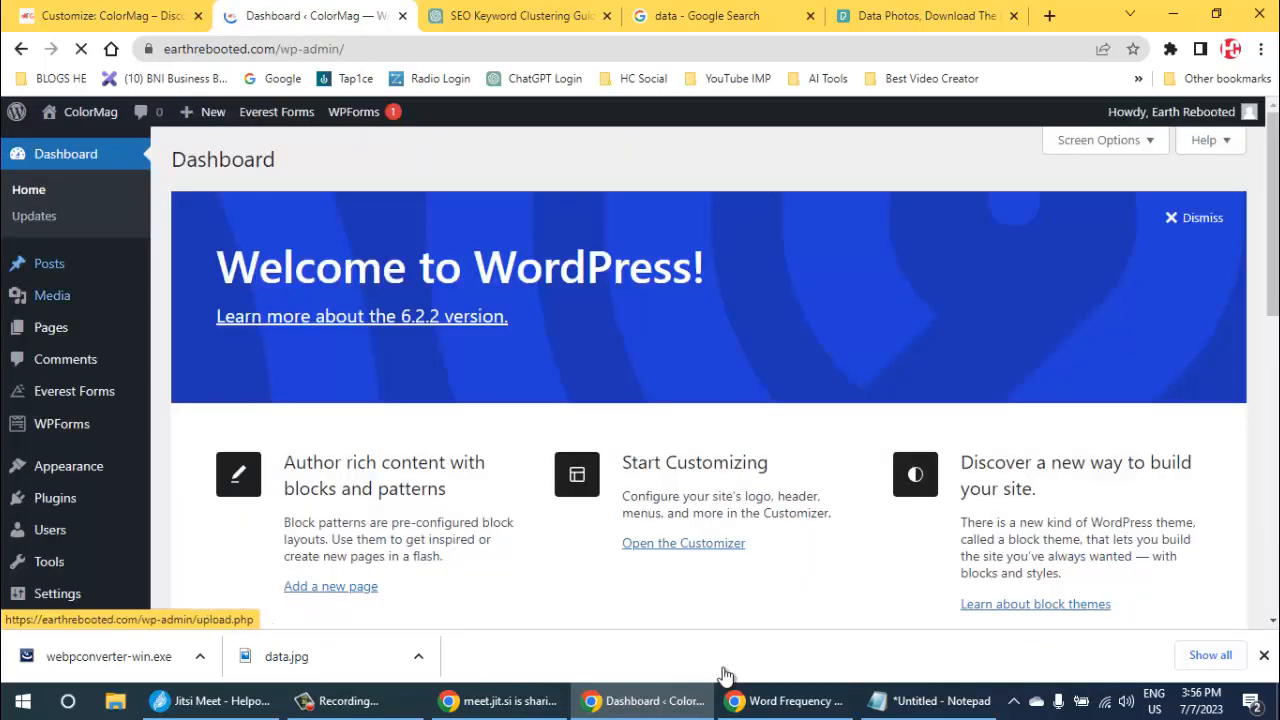
mouse_move(49, 263)
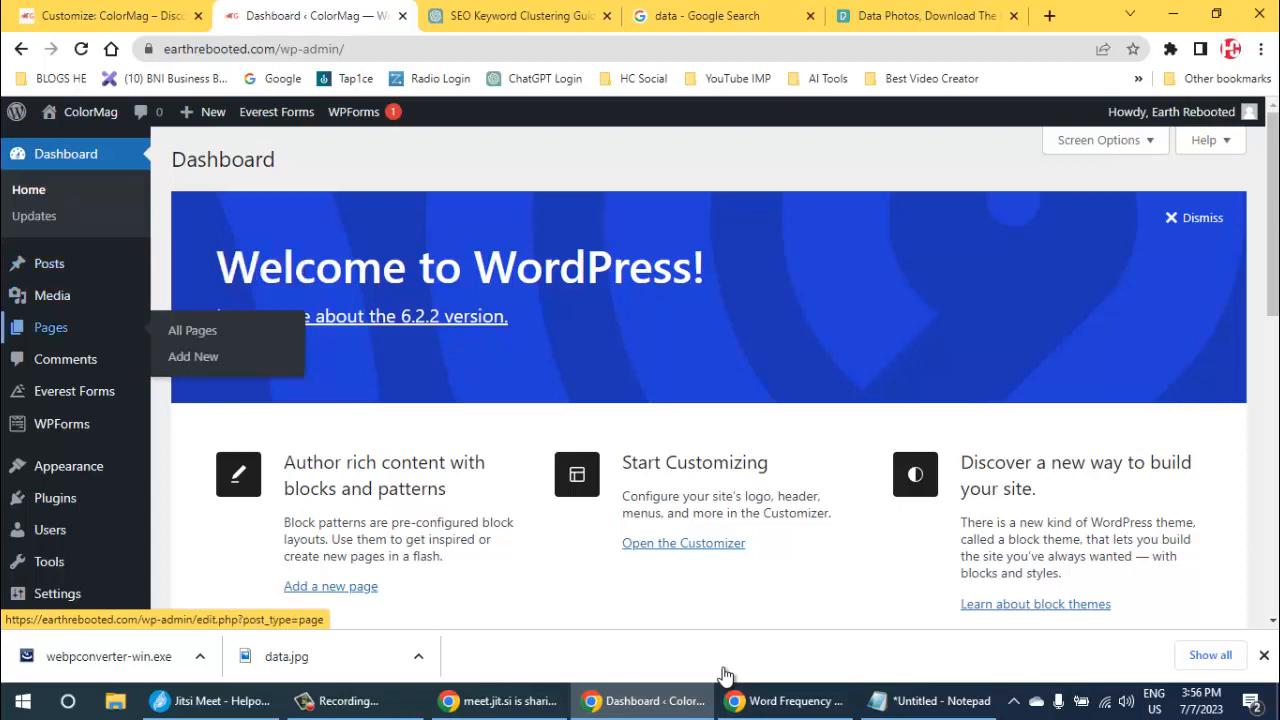
scroll(60, 300, down, 1)
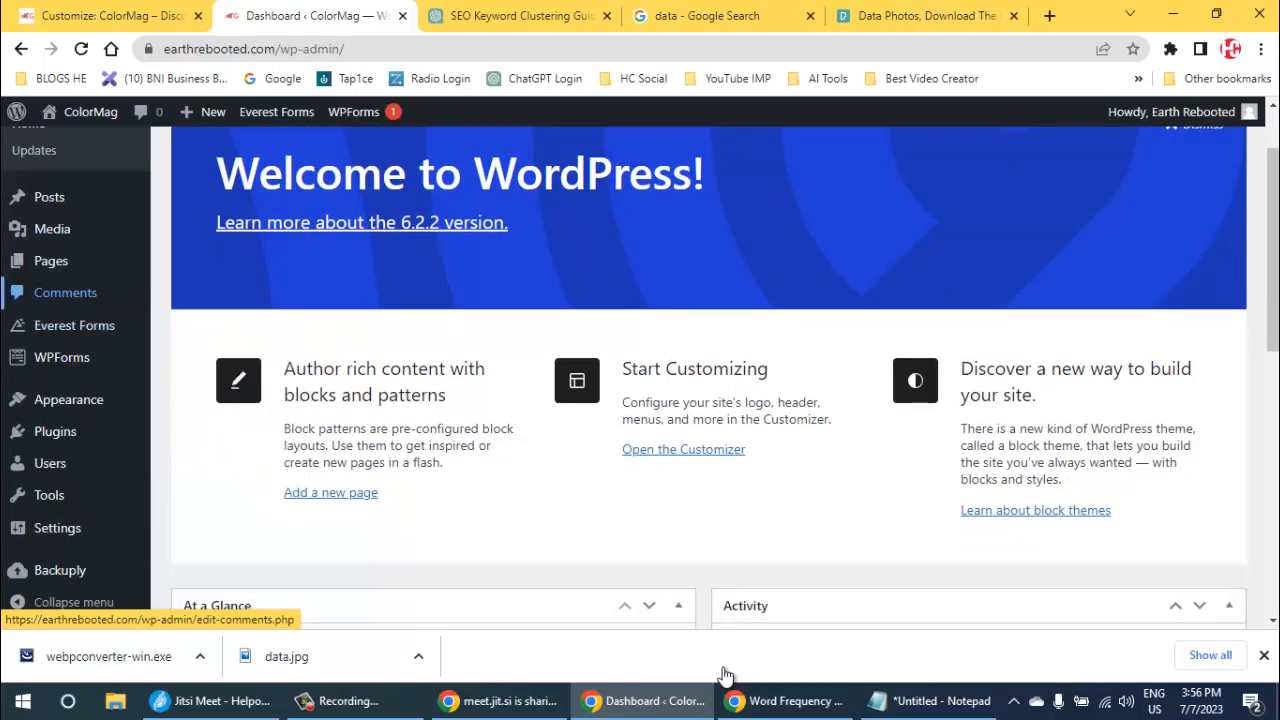
scroll(60, 300, up, 1)
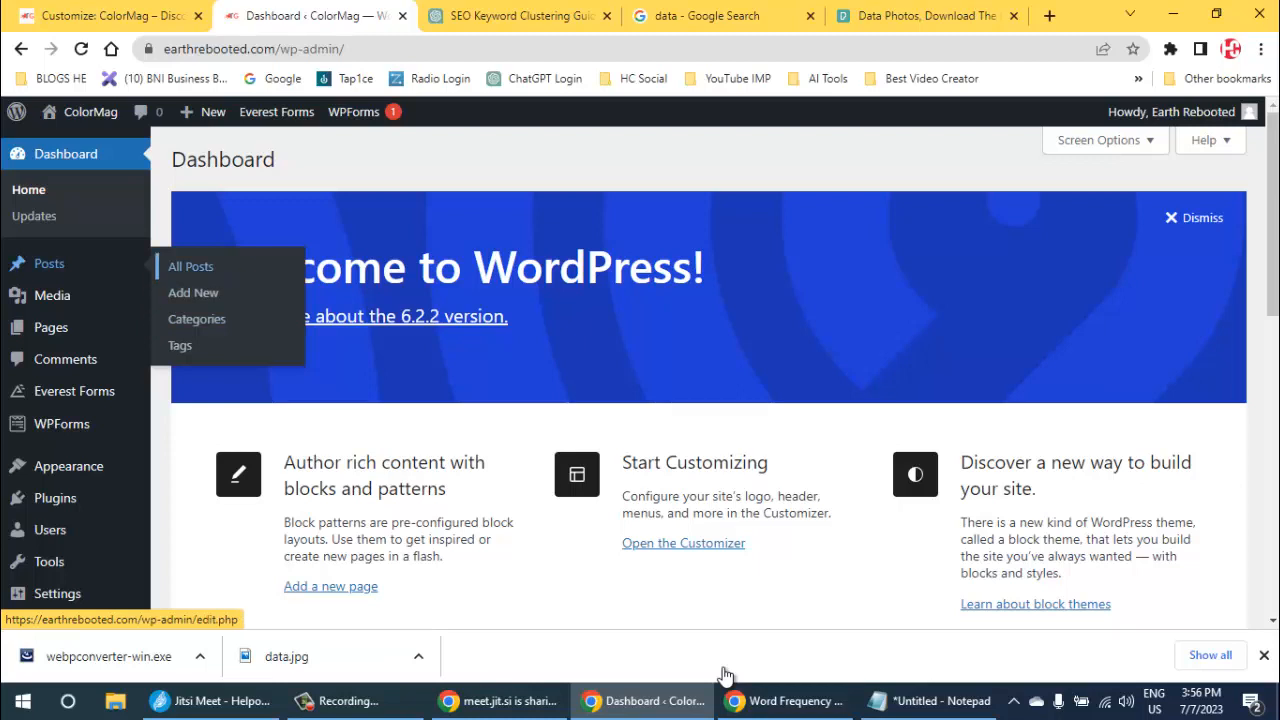
click(190, 266)
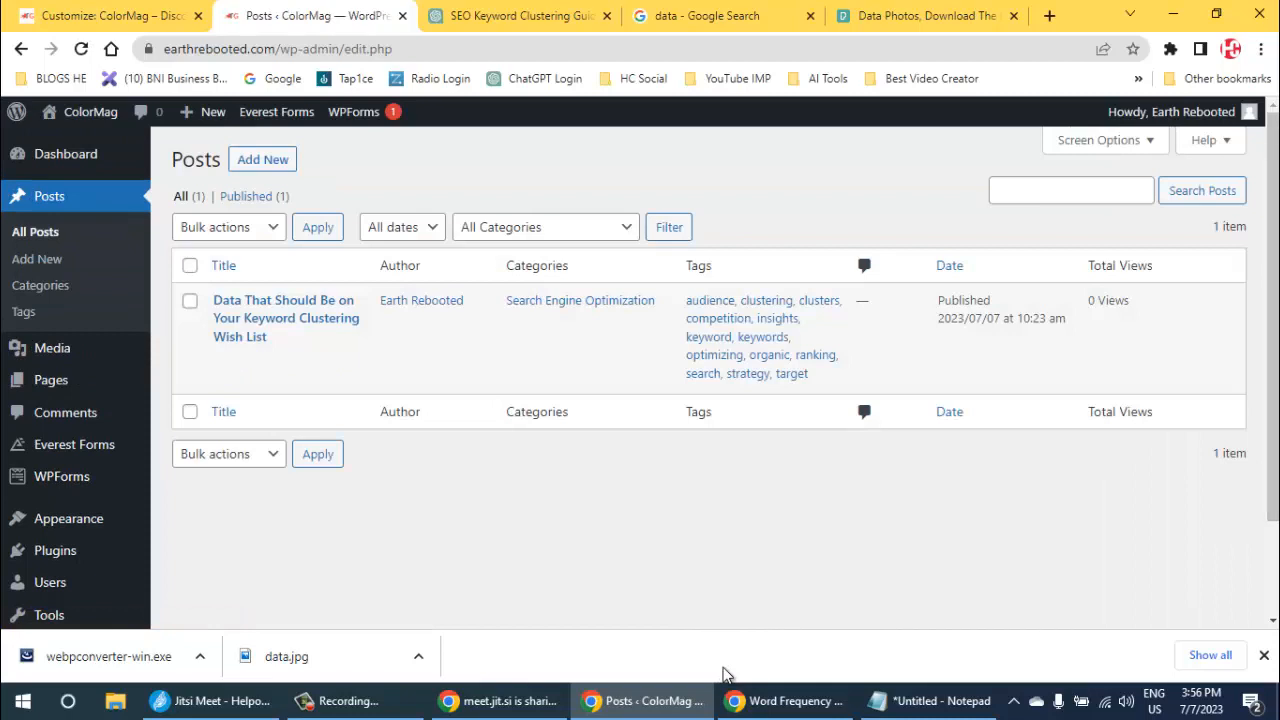
click(262, 160)
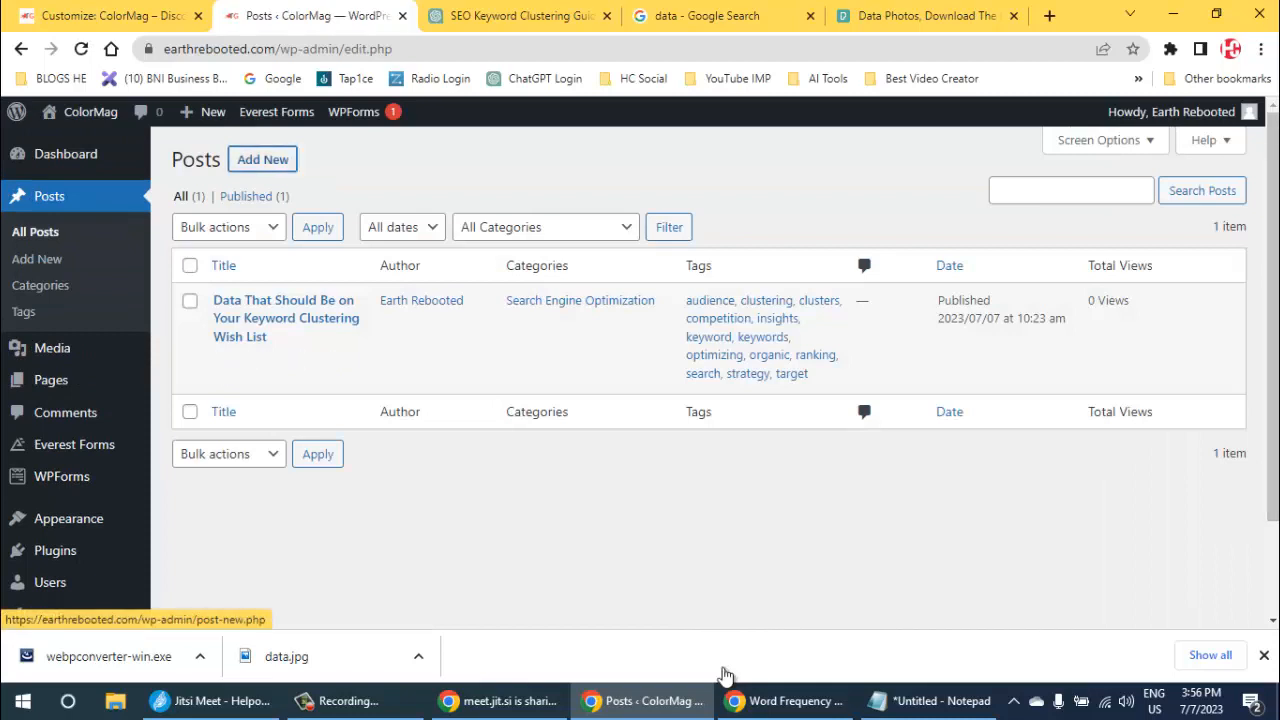
- Open the new-category form on the new post and try to add a category named Social Media
scroll(725, 676, down, 5)
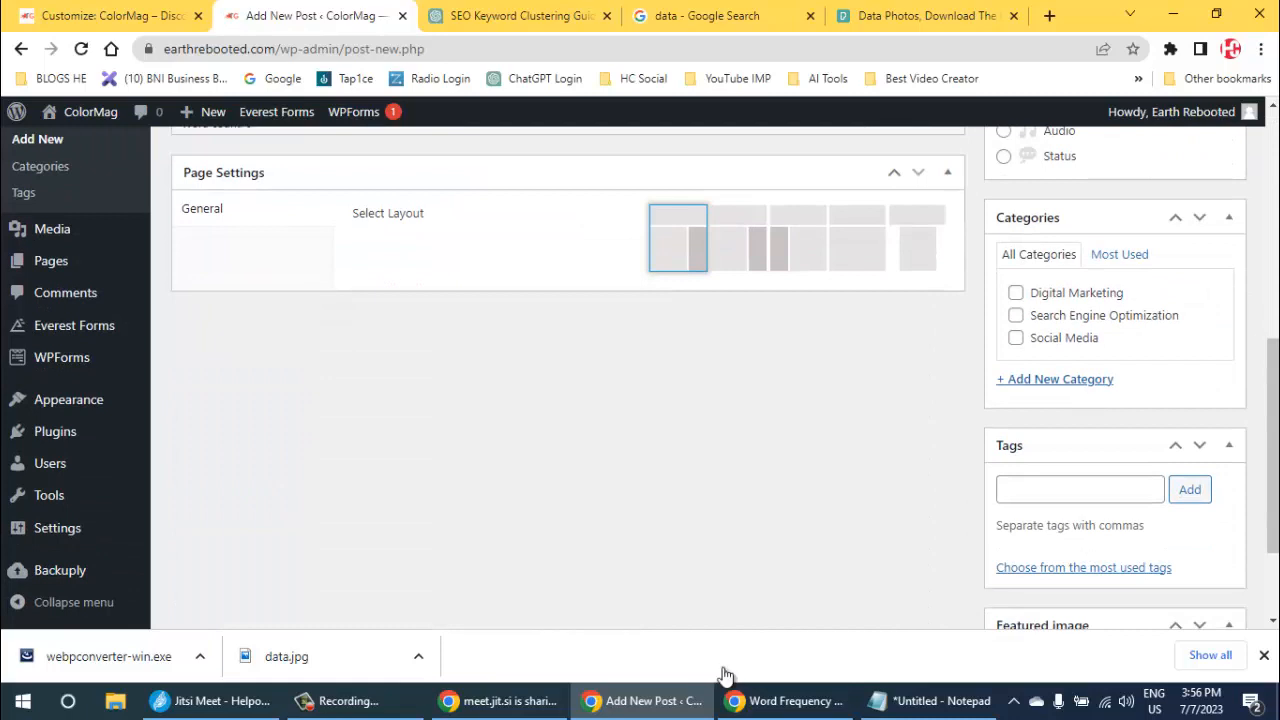
click(1055, 379)
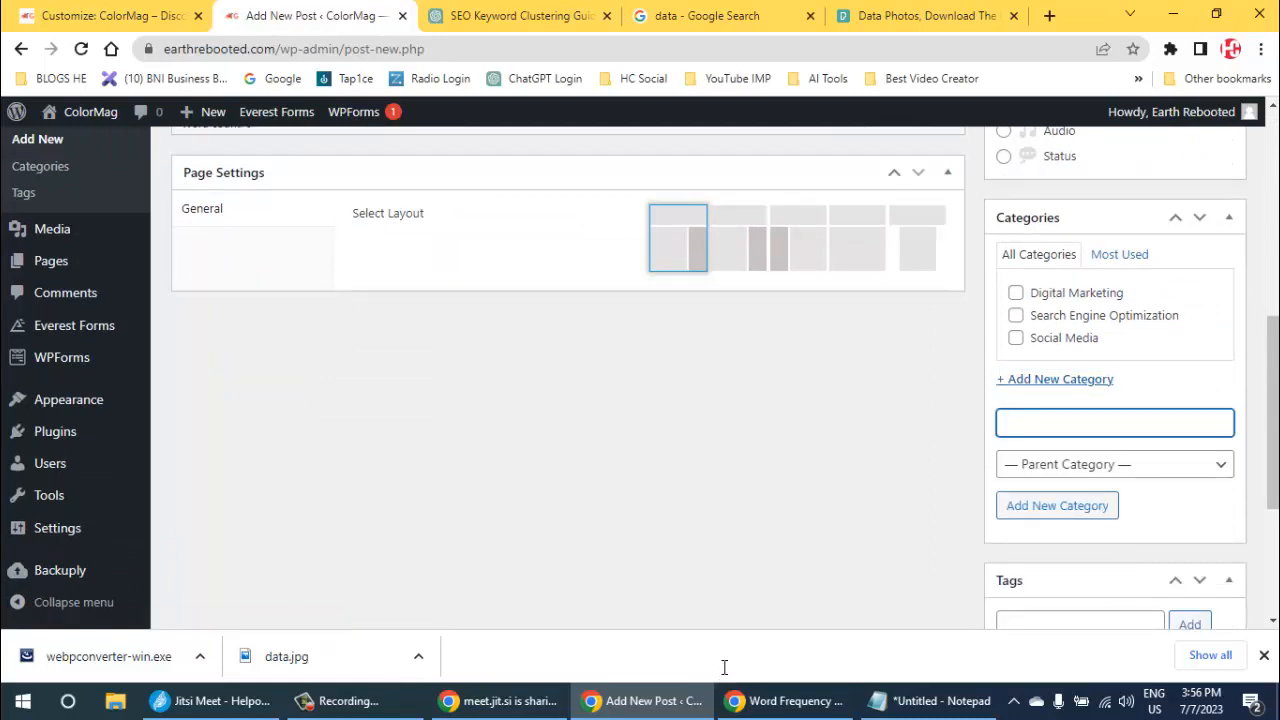
text(Sicu)
text(cialk)
text( Media)
key(Return)
- Add a new top-level category named "Artificial Intelligenge" to the post's categories
text(rtificial Intelligenge)
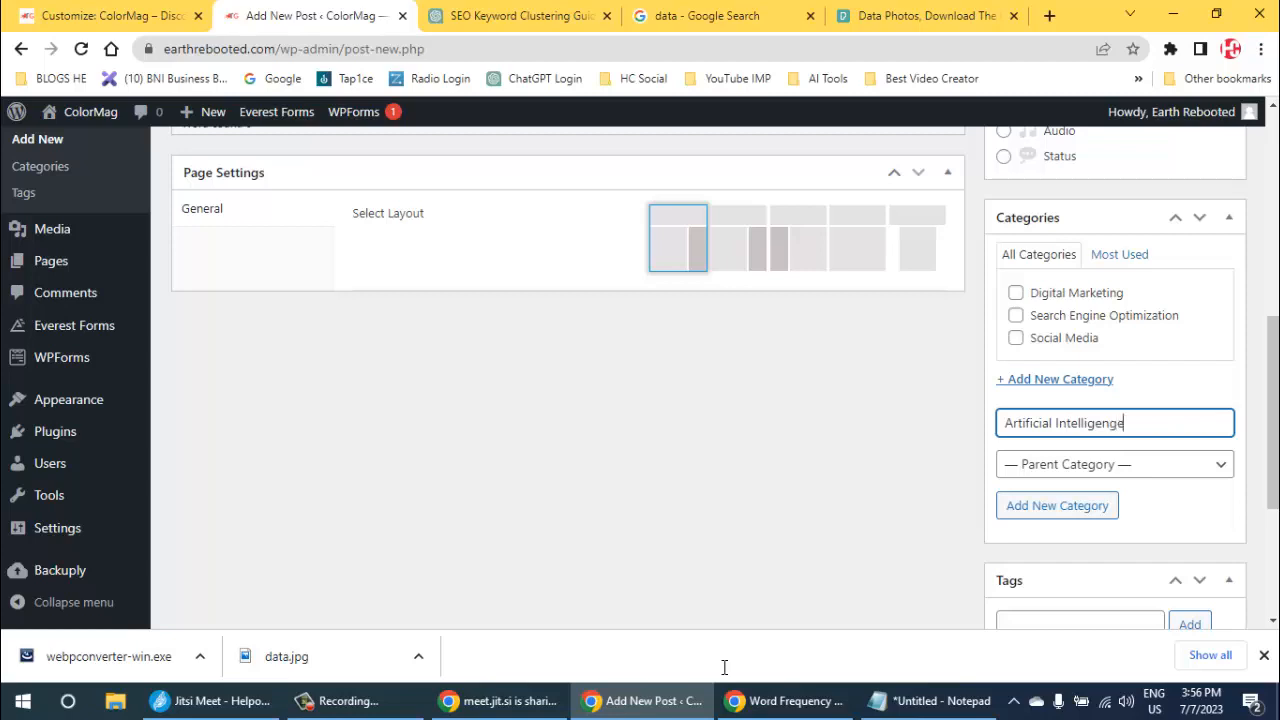
click(1057, 505)
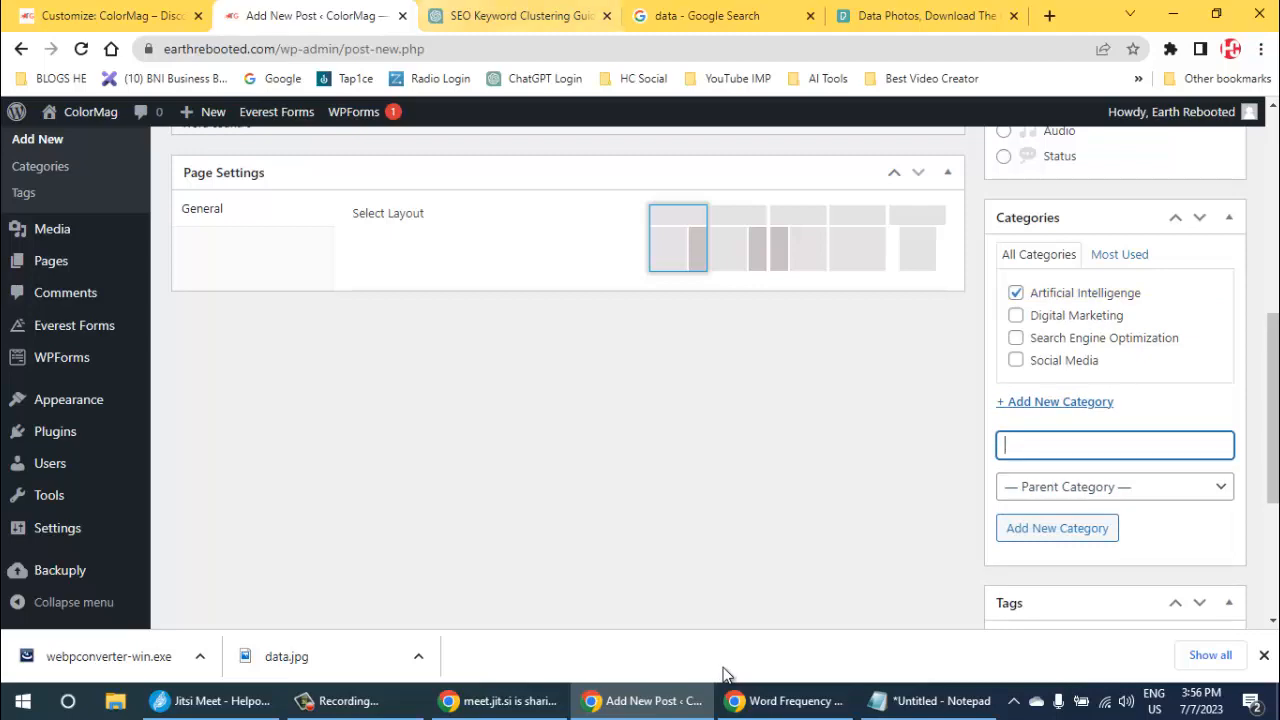
- Check the remaining section name in the Customizer preview and add a new Content Marketing category on the new post
key(ctrl+shift+Tab)
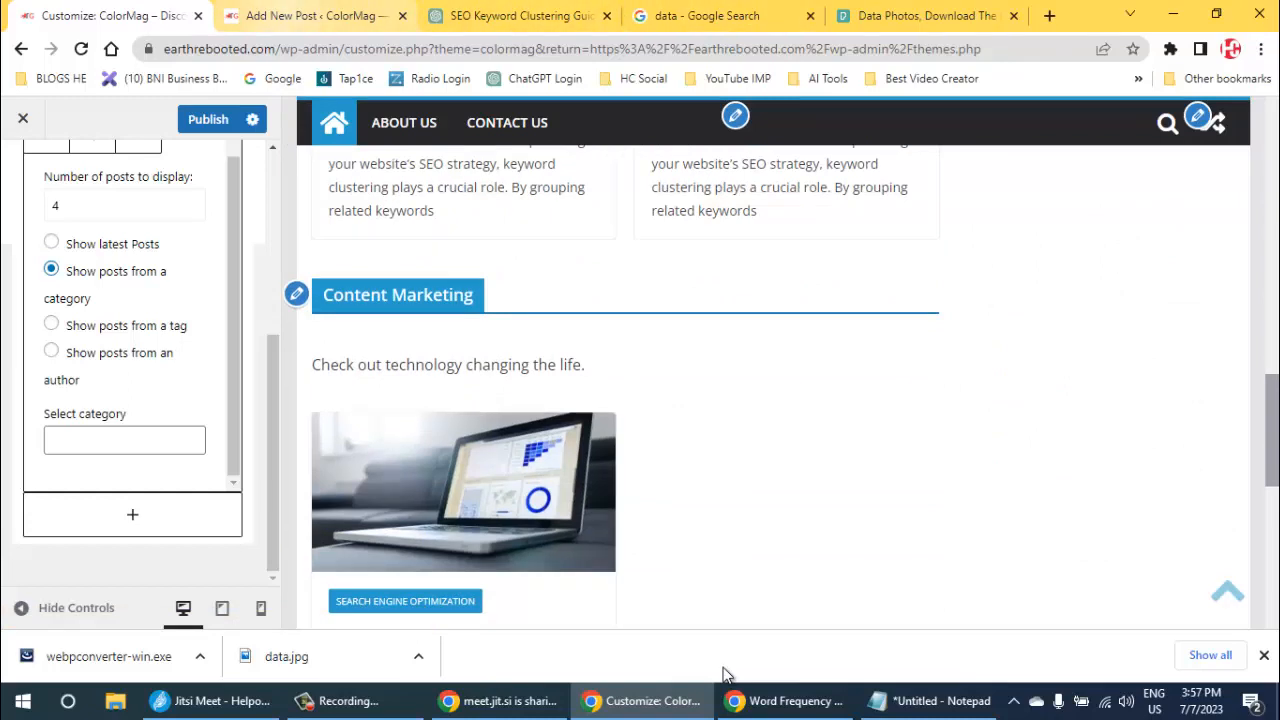
key(ctrl+Tab)
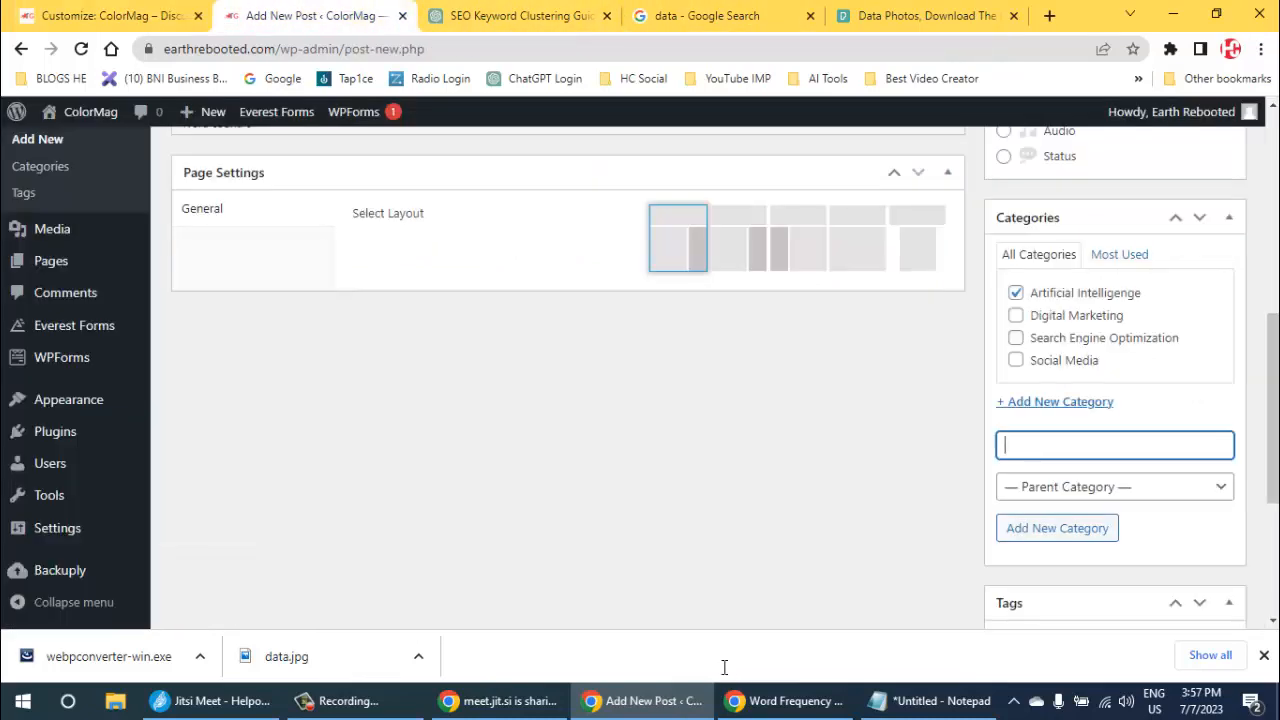
text(Content Mar)
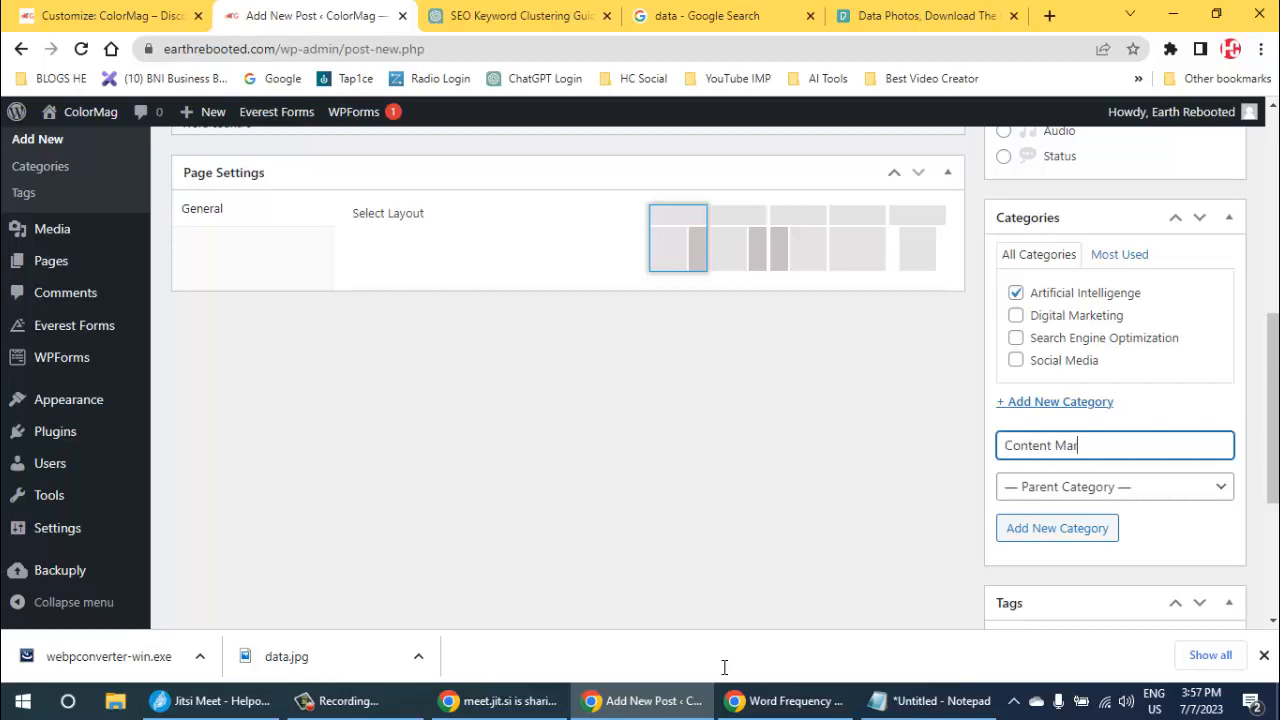
text(keting)
key(Return)
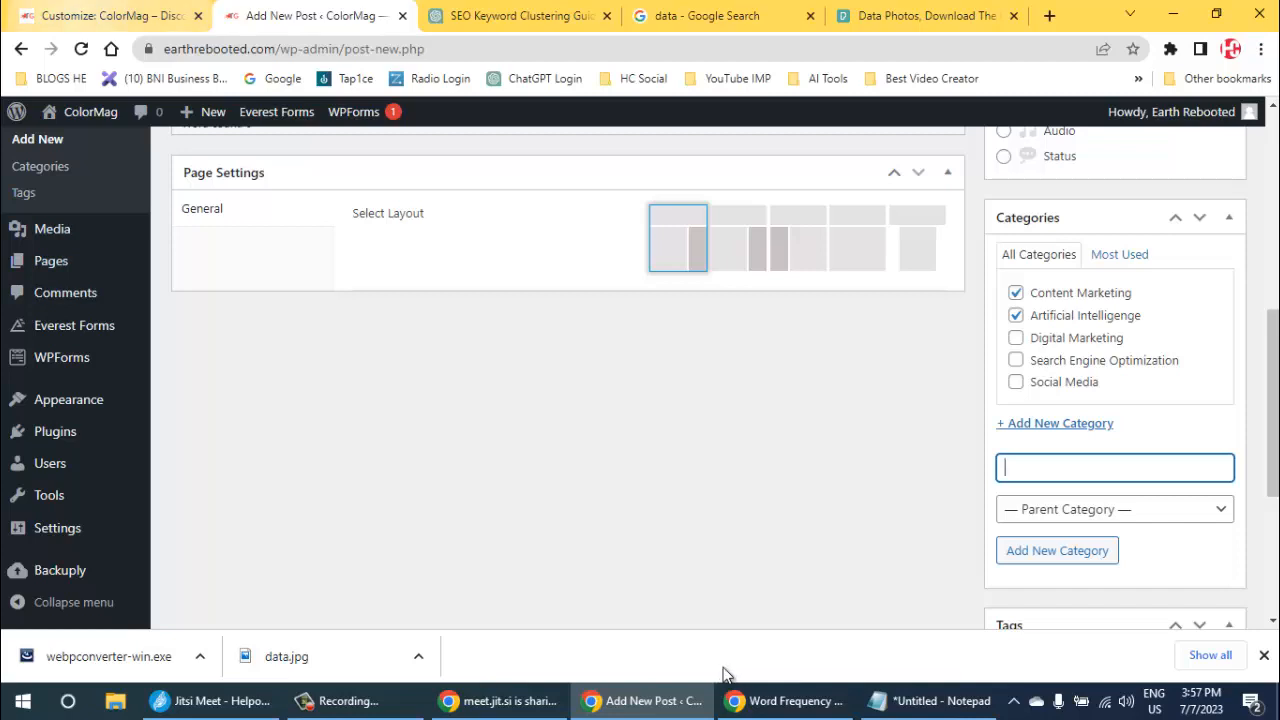
- Return to the Customizer tab and publish the pending Social Media widget change
click(114, 16)
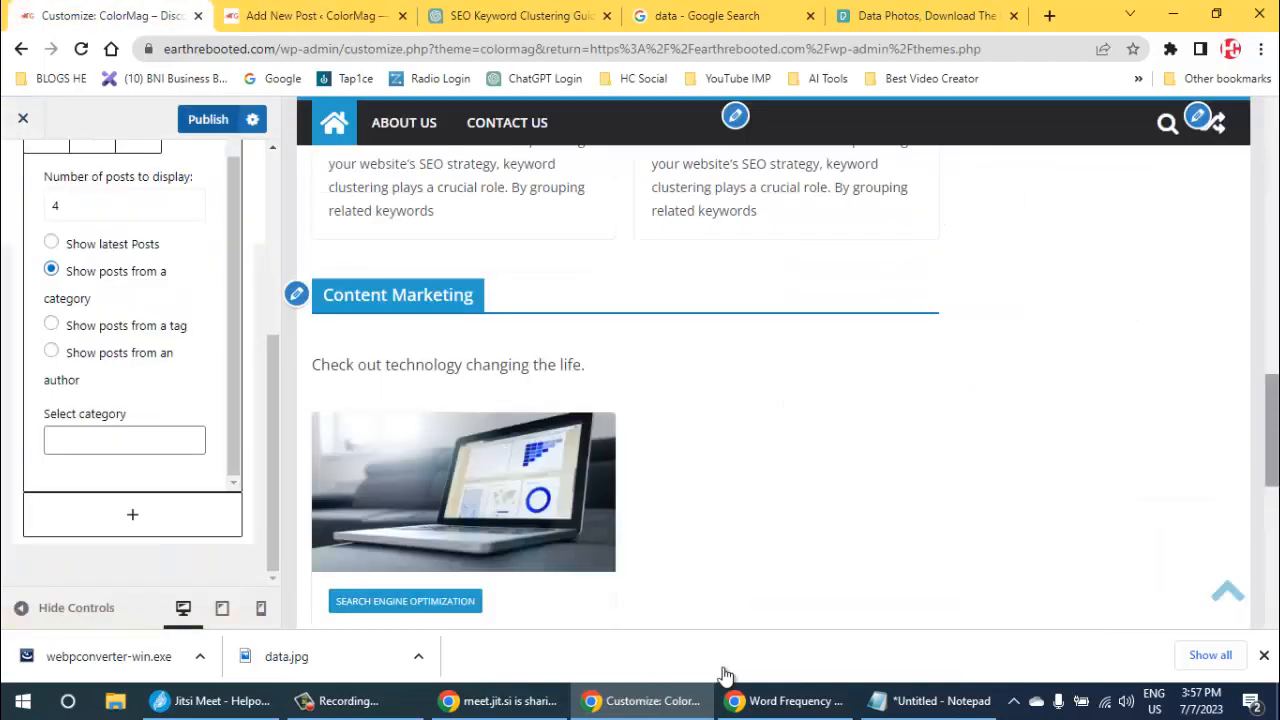
click(208, 119)
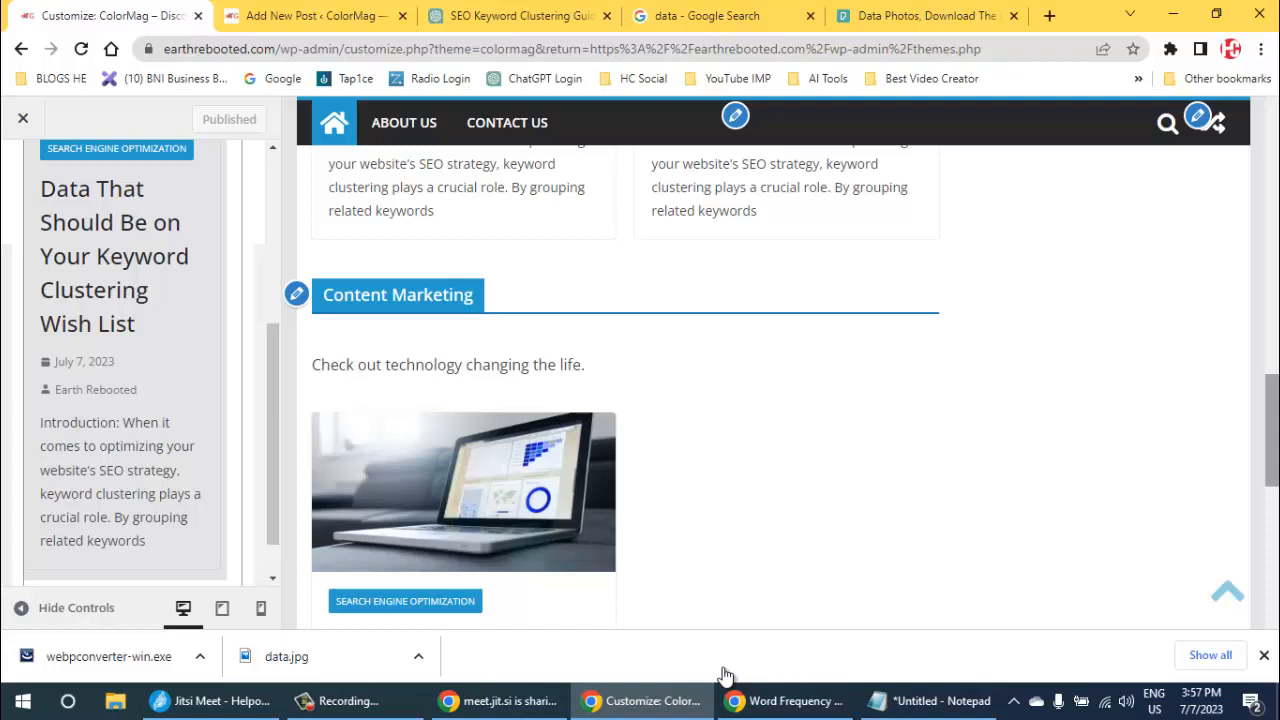
scroll(132, 360, up, 4)
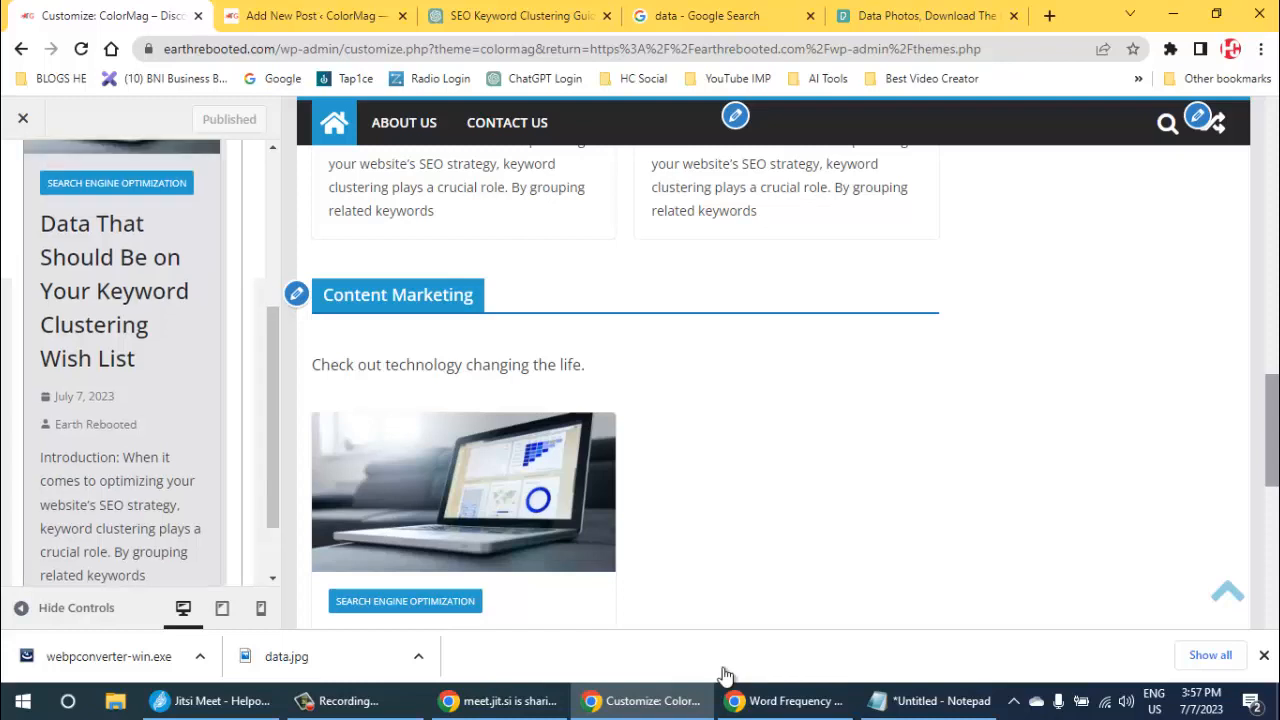
scroll(132, 360, down, 5)
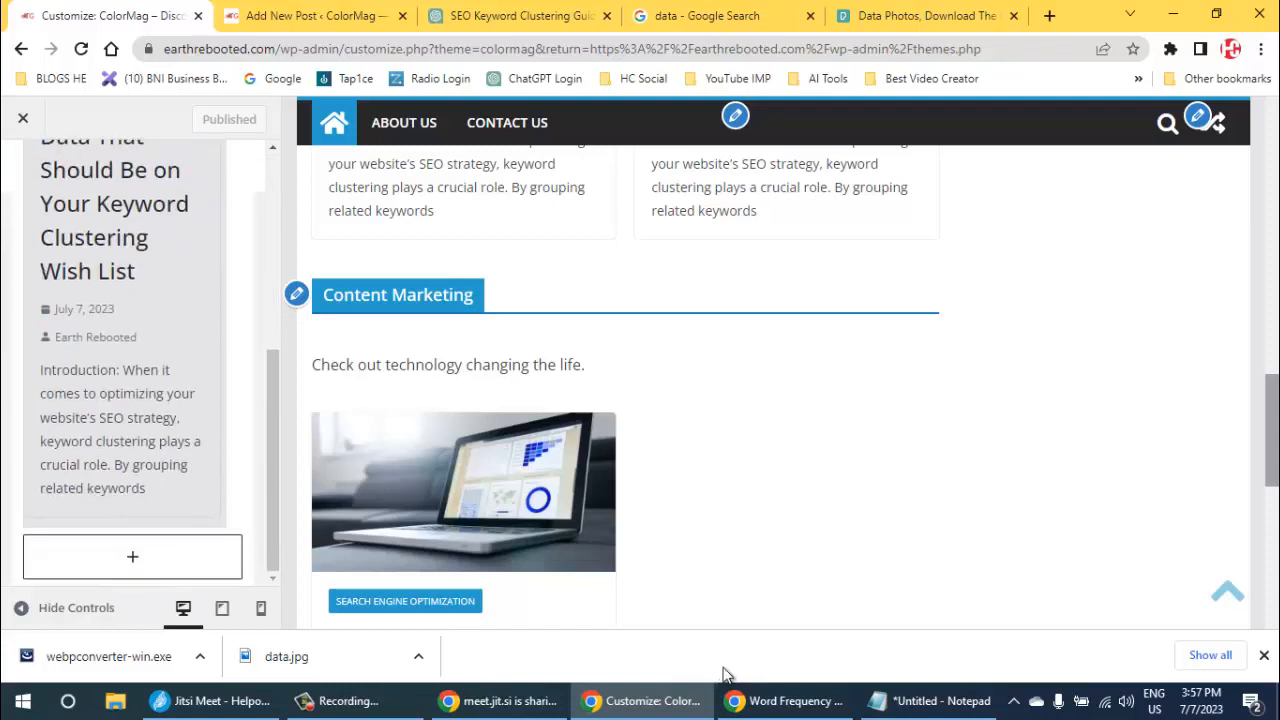
- Open the Content Marketing widget's settings and check which categories are available for its posts
click(296, 293)
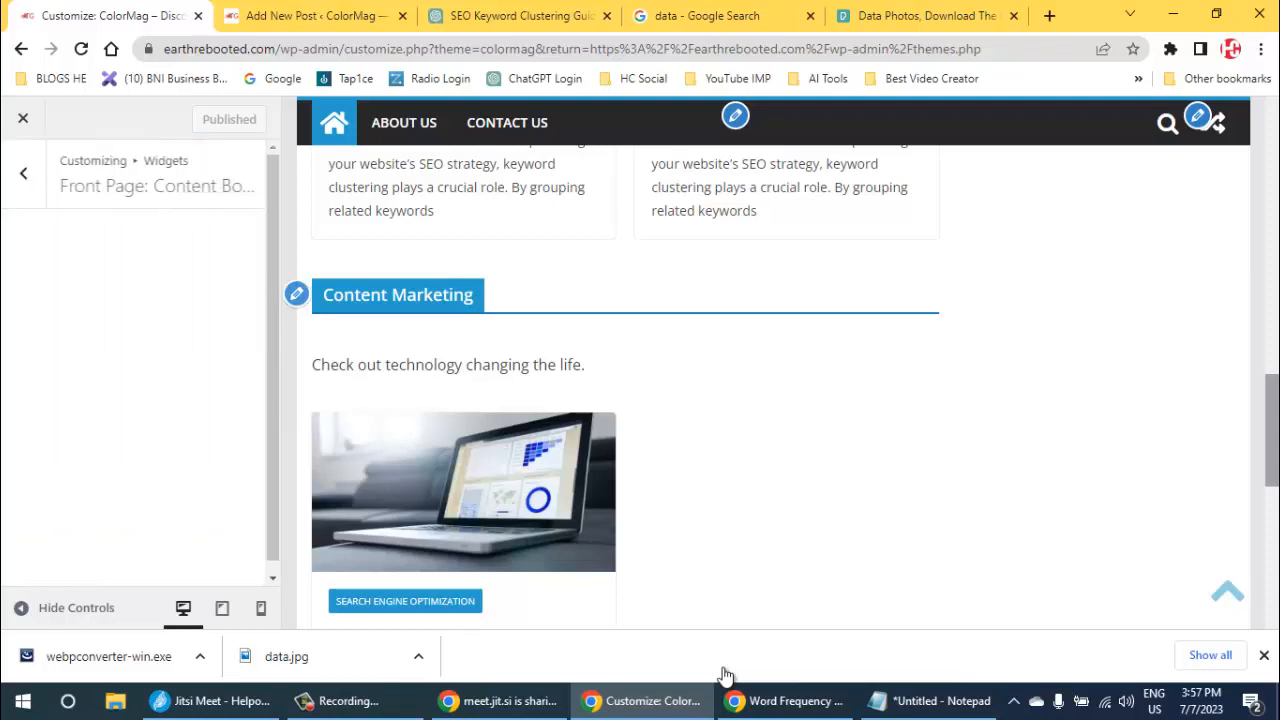
scroll(132, 440, down, 2)
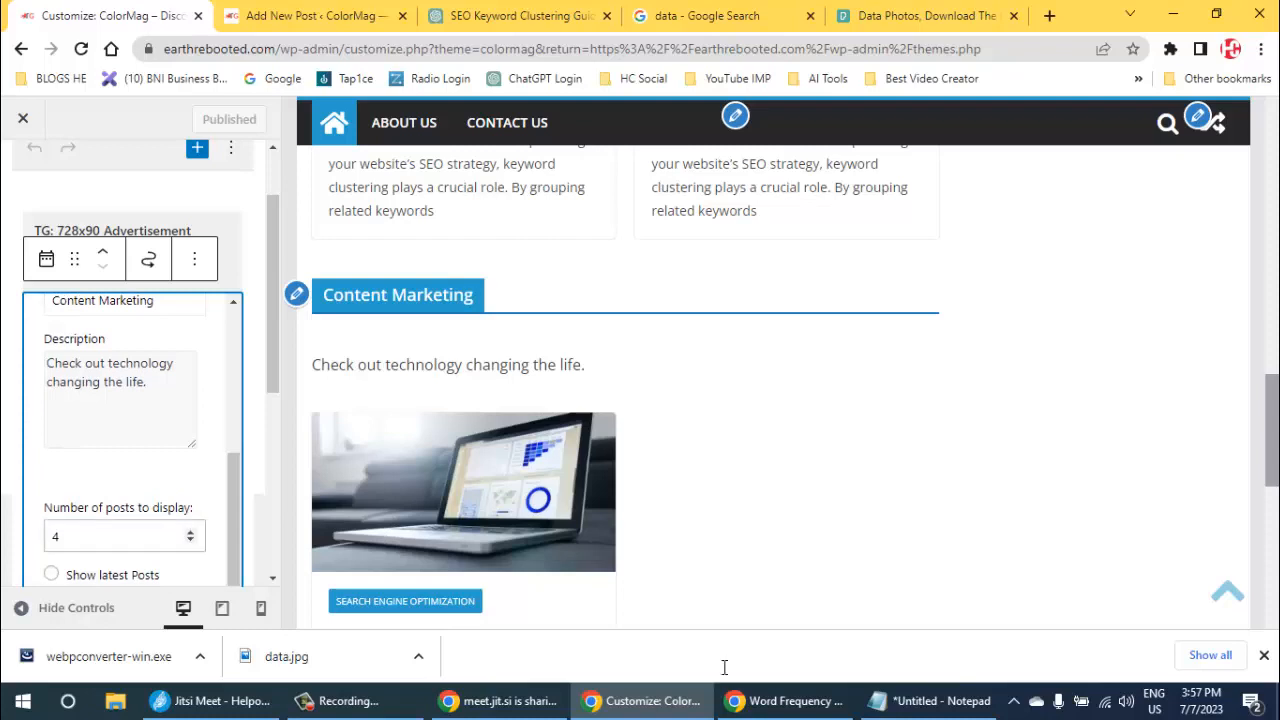
scroll(132, 420, down, 3)
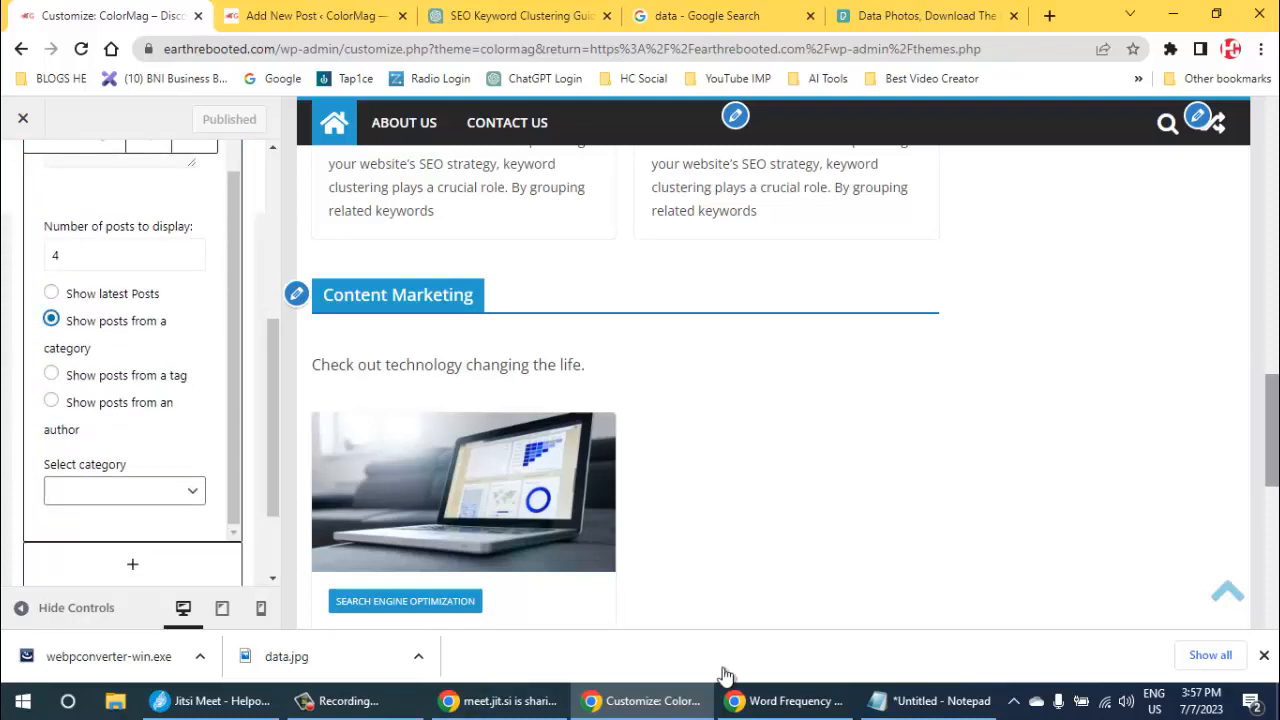
click(125, 491)
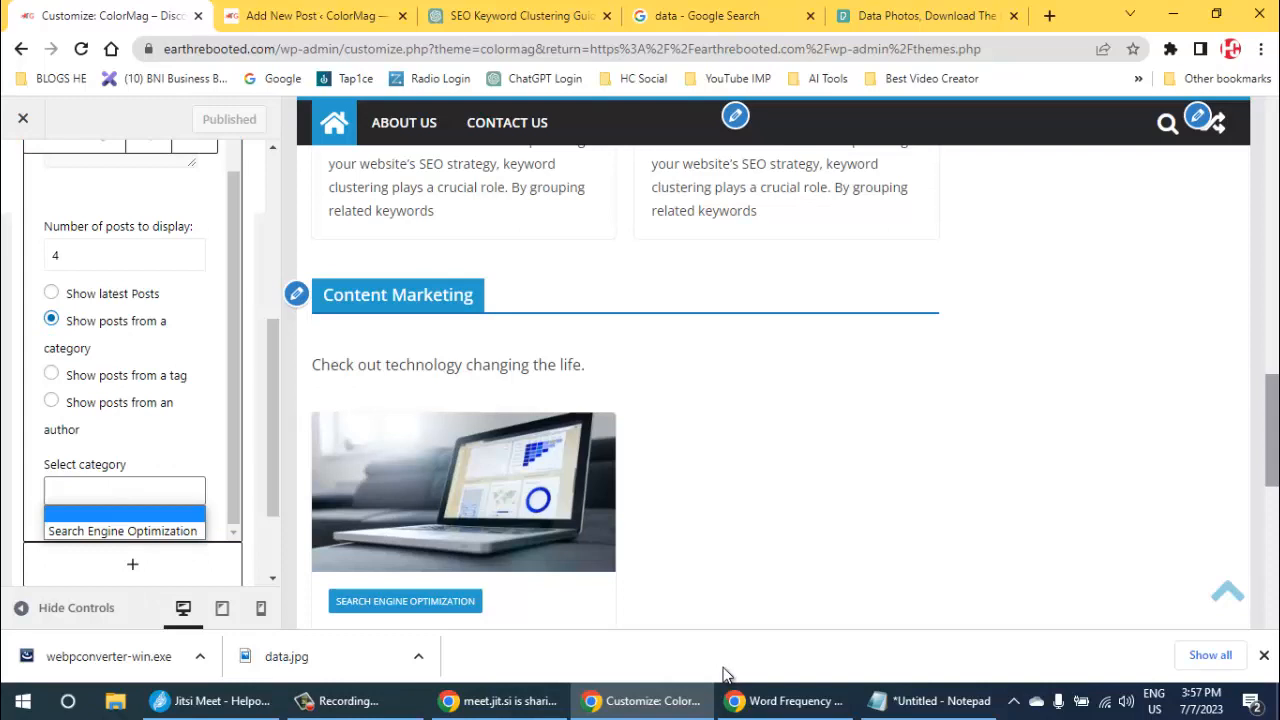
click(150, 436)
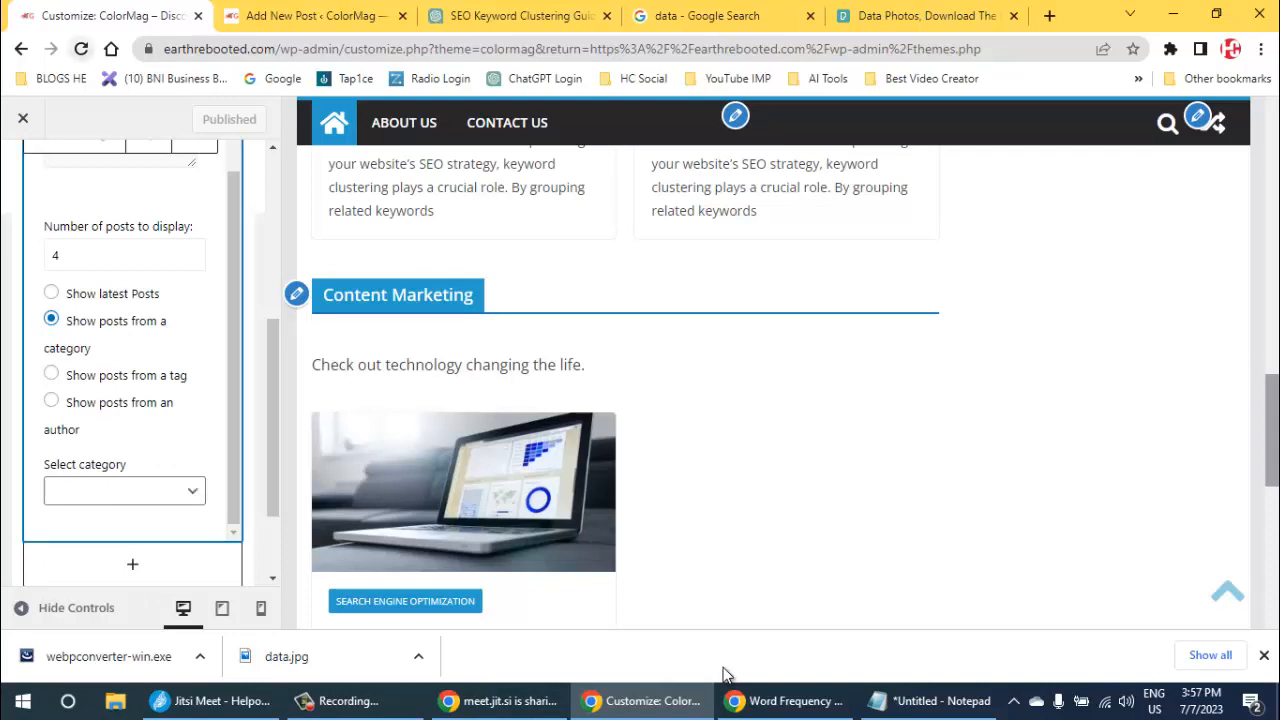
- Reload the Customizer and check the category choices in the Social Media widget
click(81, 48)
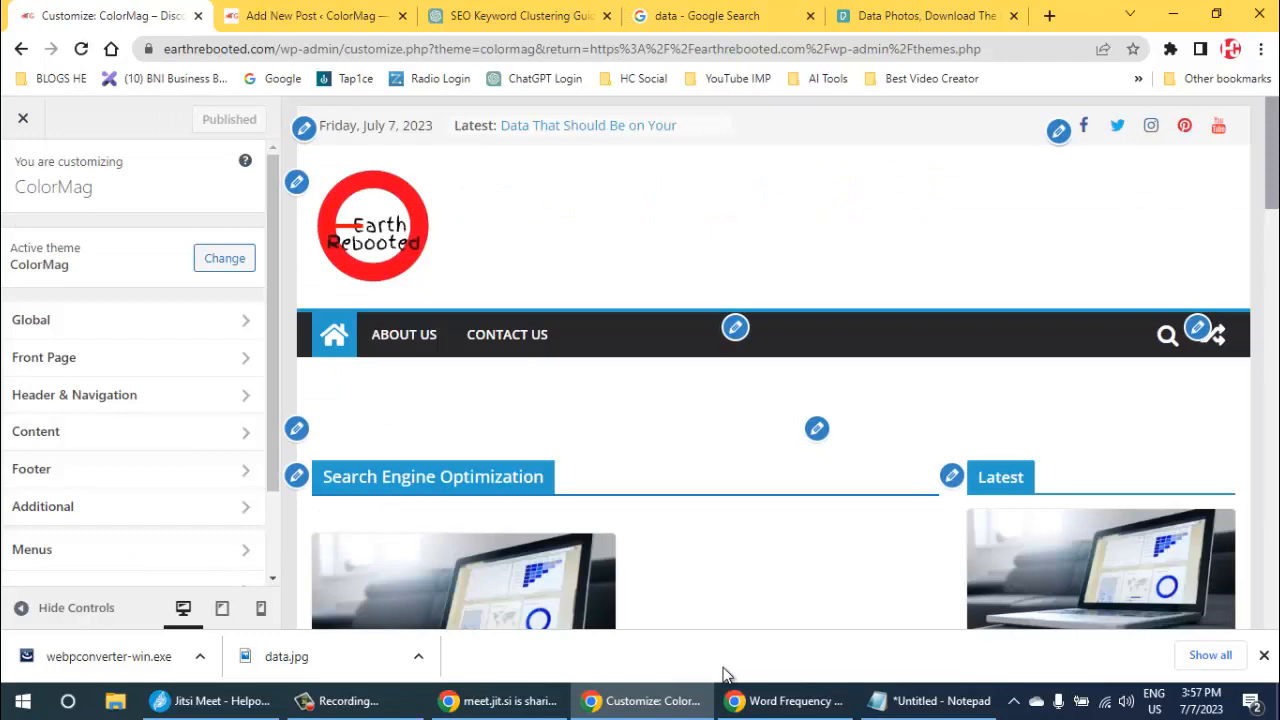
scroll(724, 670, down, 8)
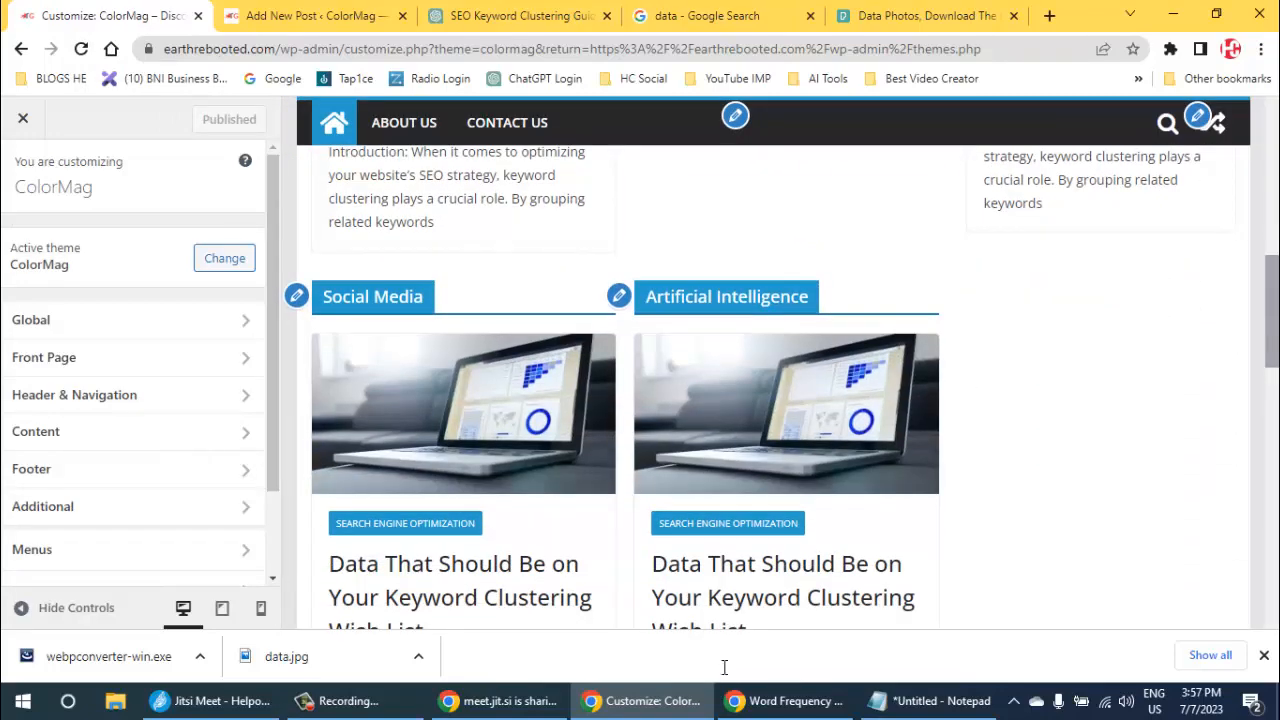
click(297, 296)
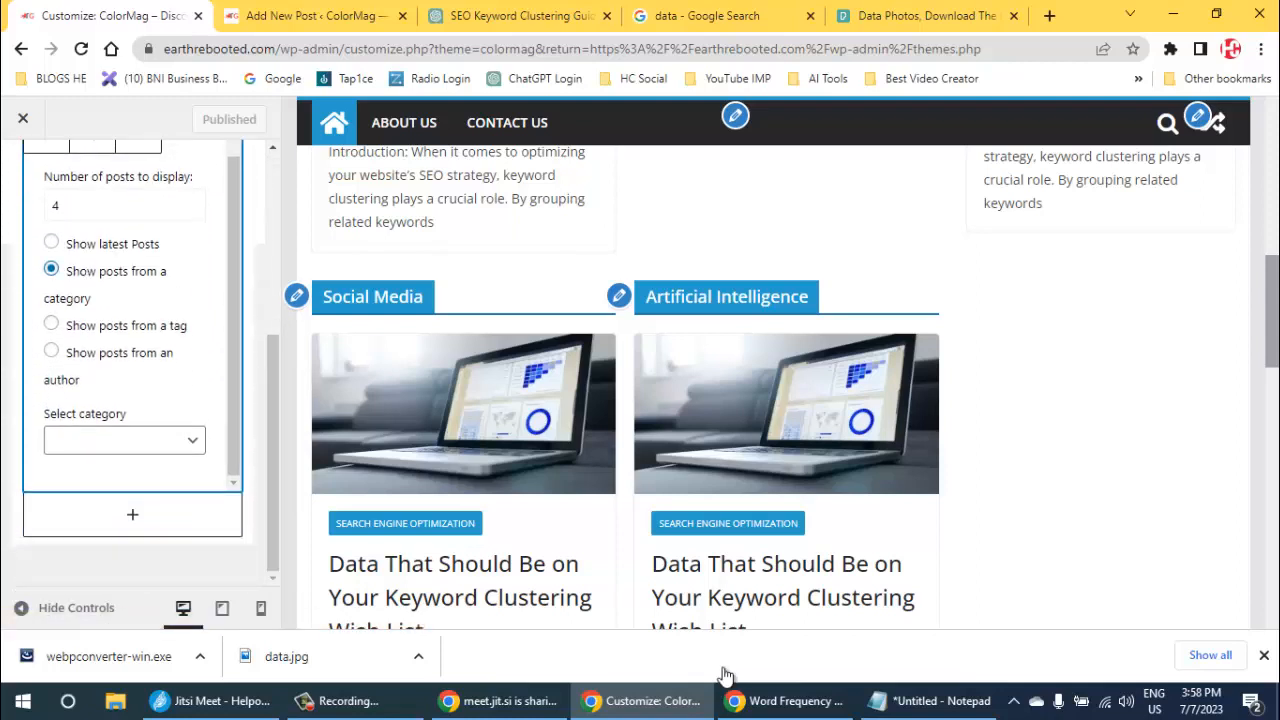
click(51, 269)
click(125, 440)
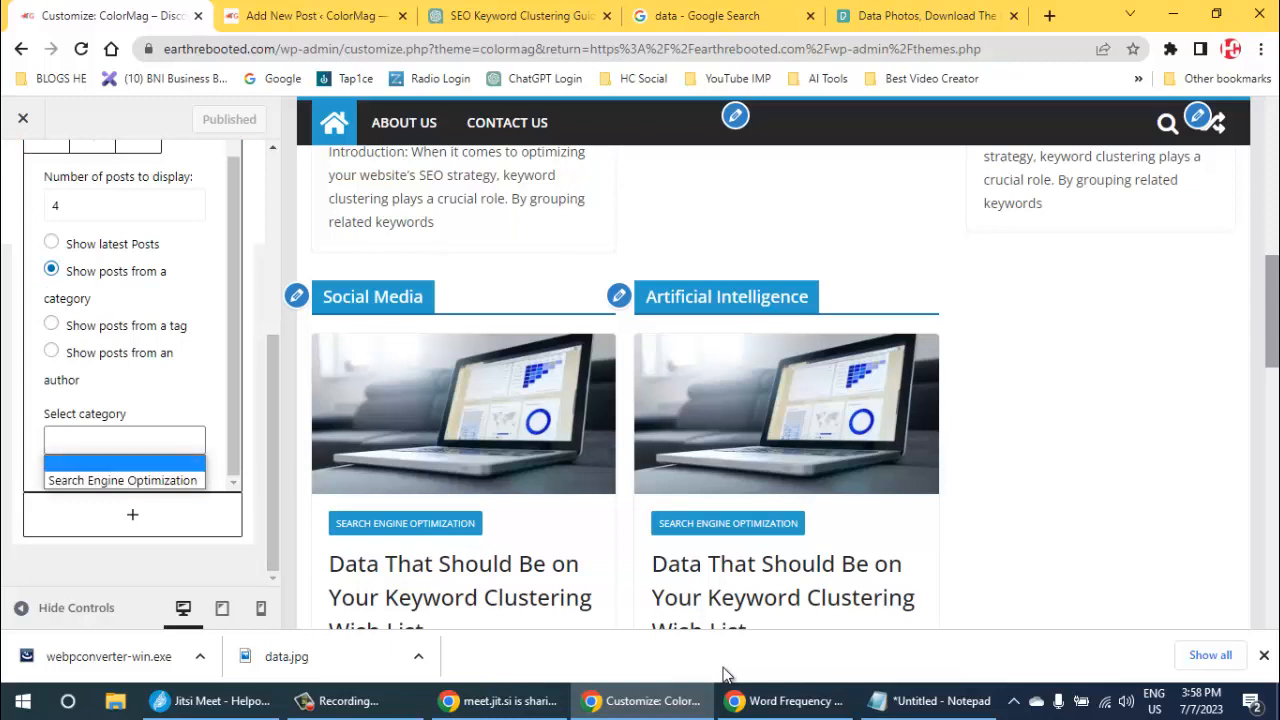
click(124, 463)
- Try the tag and latest posts sources in the Social Media widget, and leave the Customizer without publishing
click(51, 323)
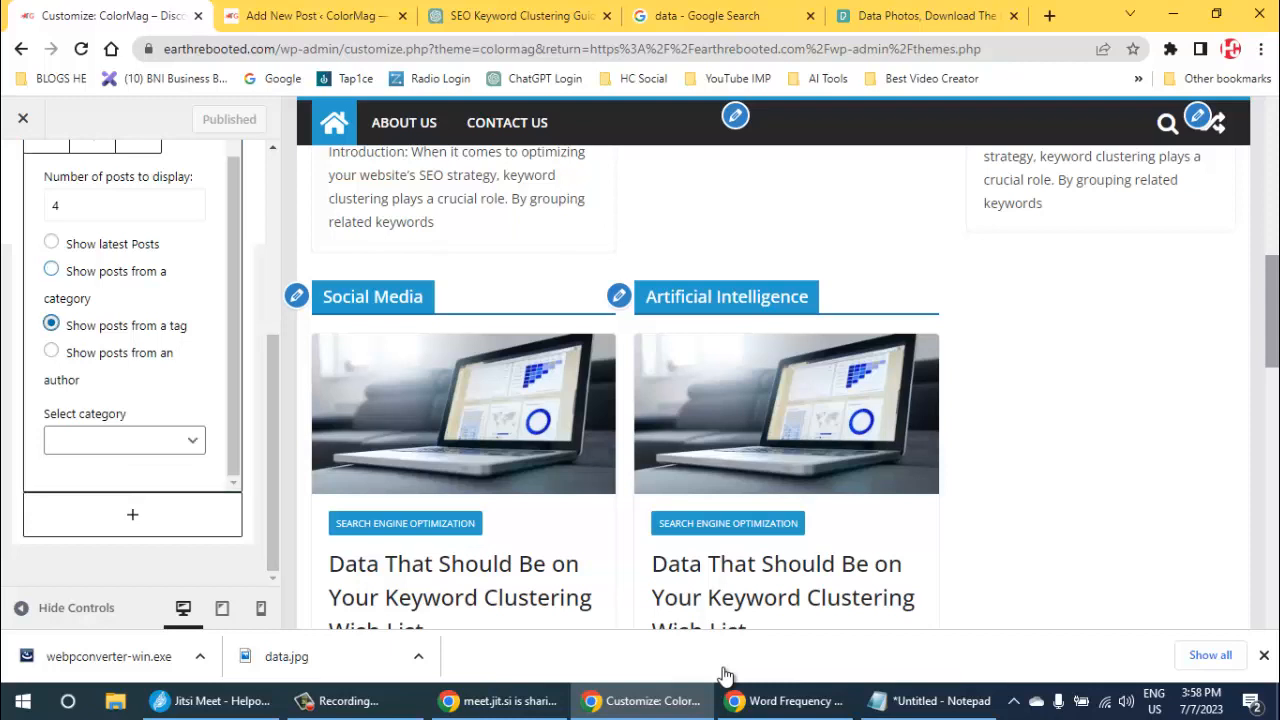
click(51, 242)
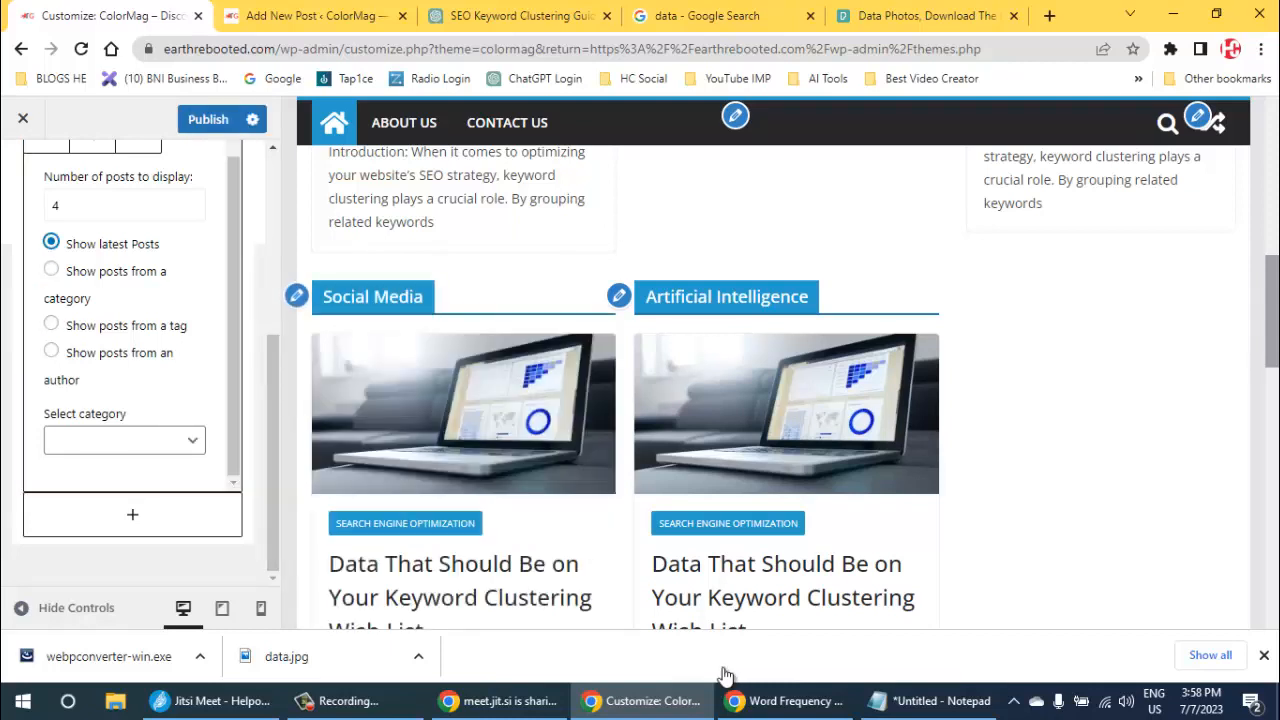
click(124, 440)
click(160, 388)
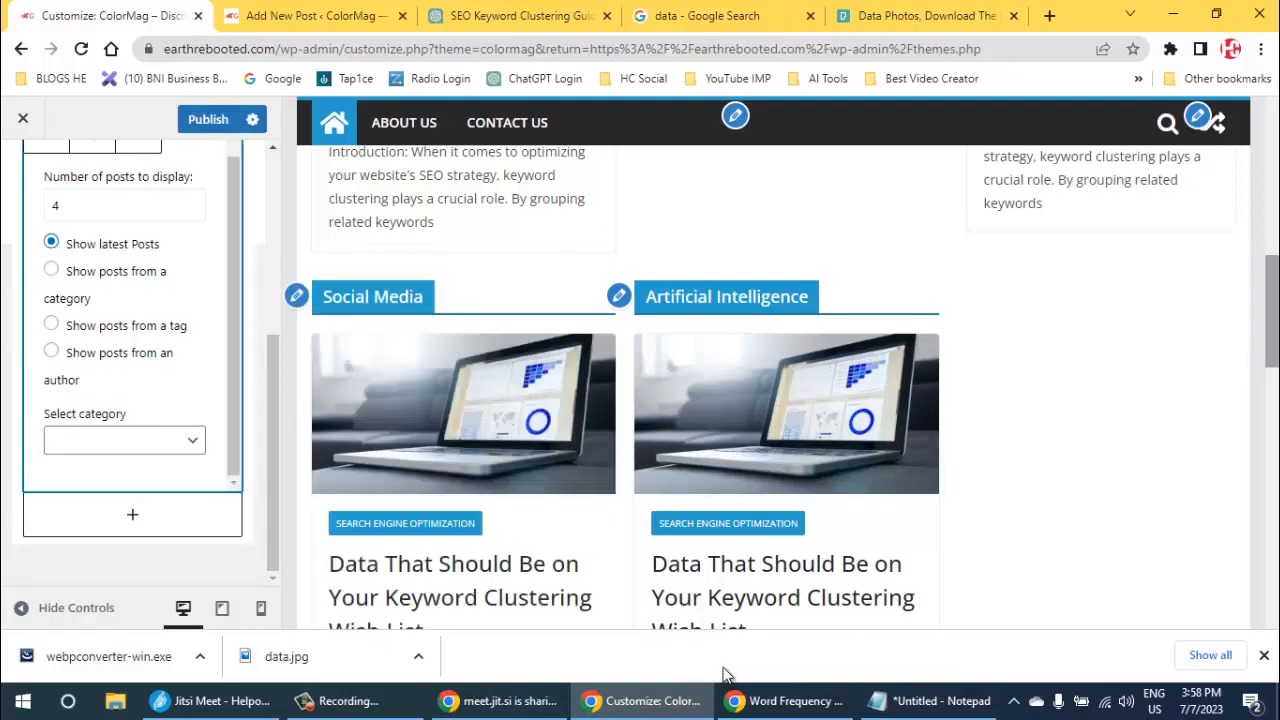
click(23, 118)
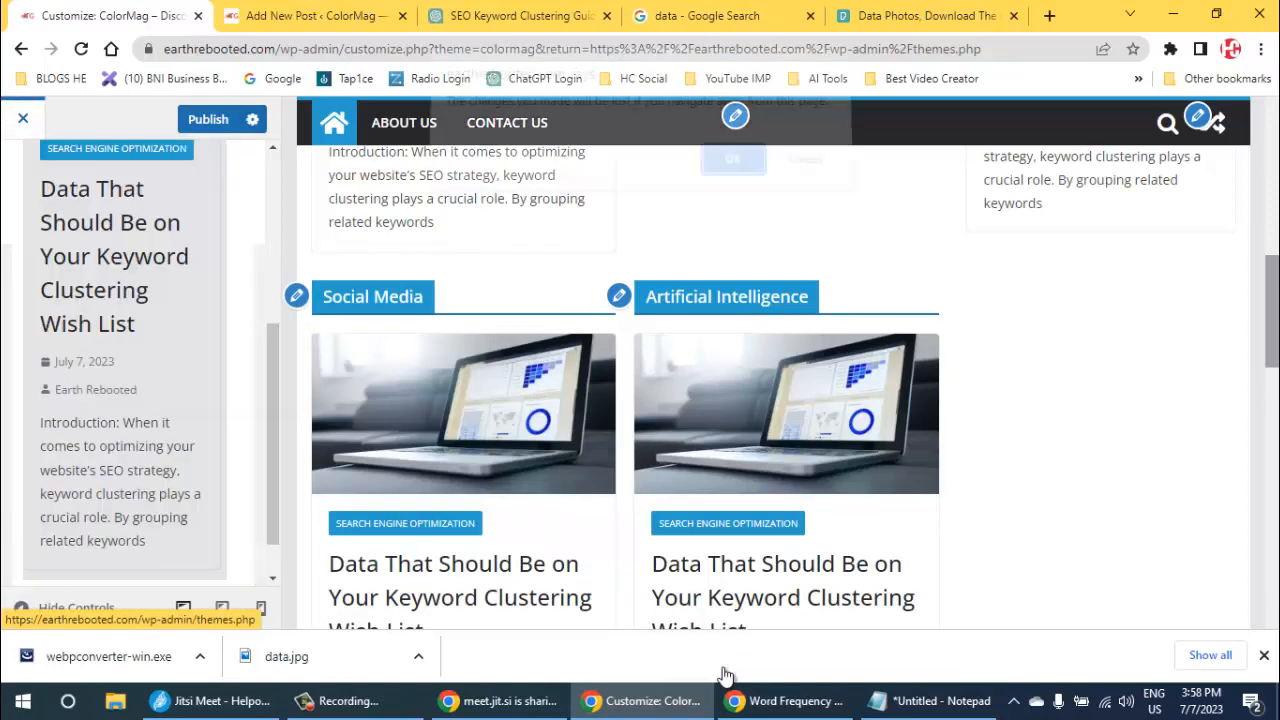
key(Return)
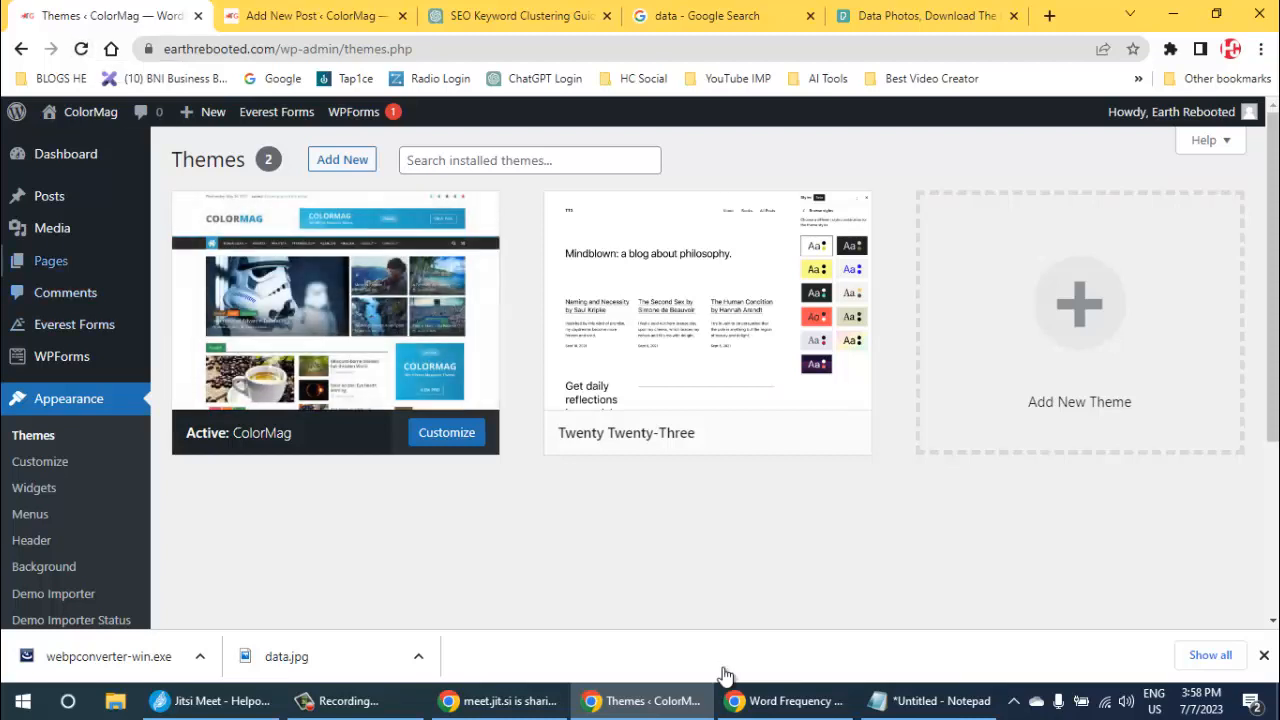
- Reopen the ColorMag Customizer and recheck the category choices of the Social Media widget
key(Return)
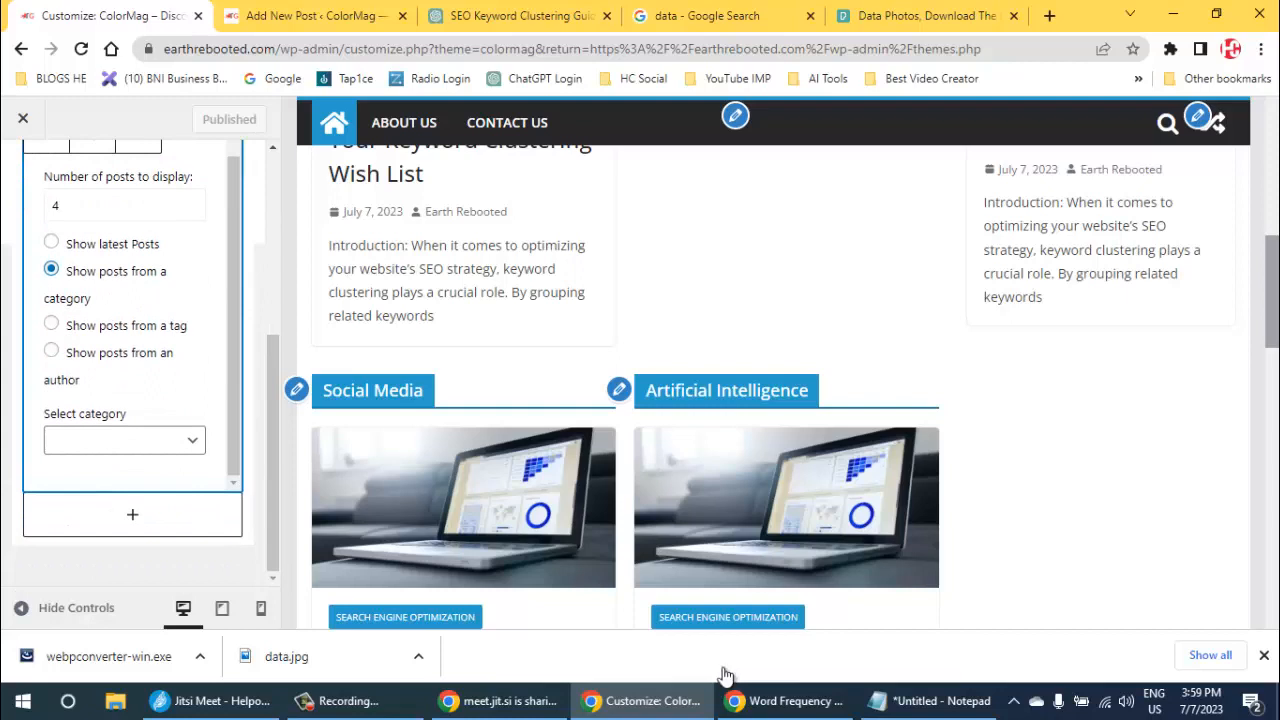
click(124, 440)
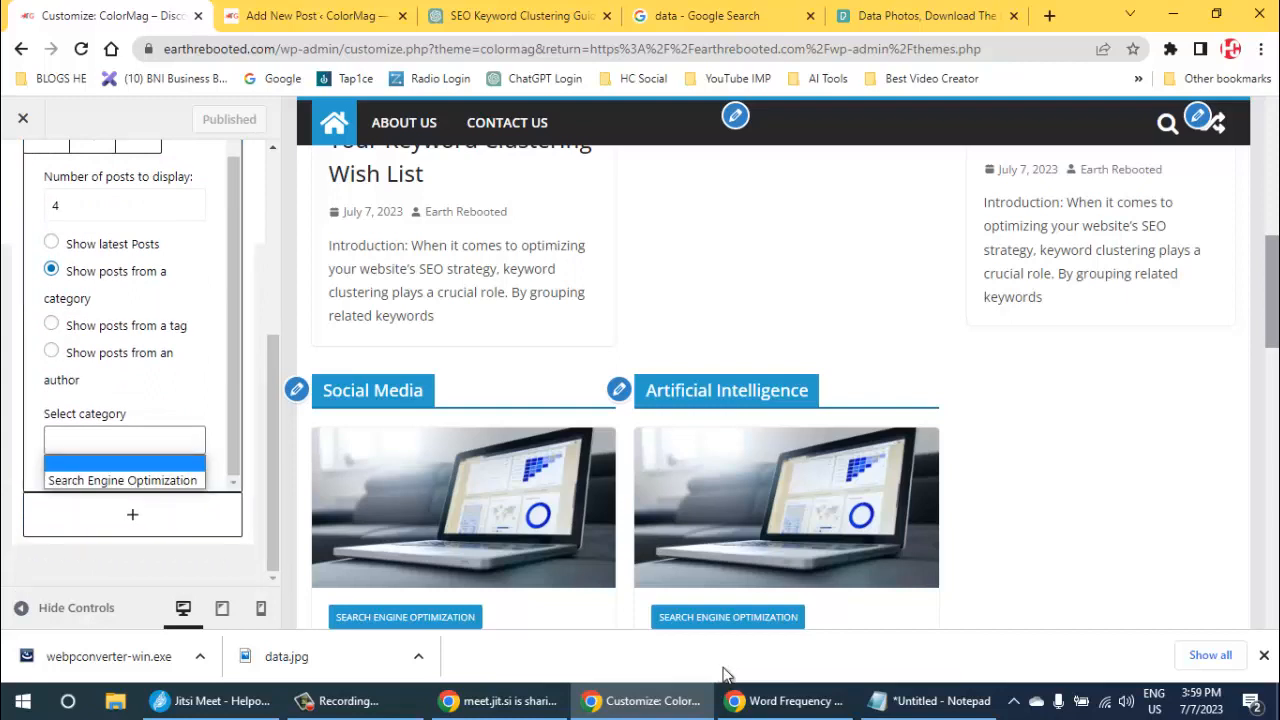
key(Escape)
scroll(132, 330, up, 1)
scroll(132, 330, down, 1)
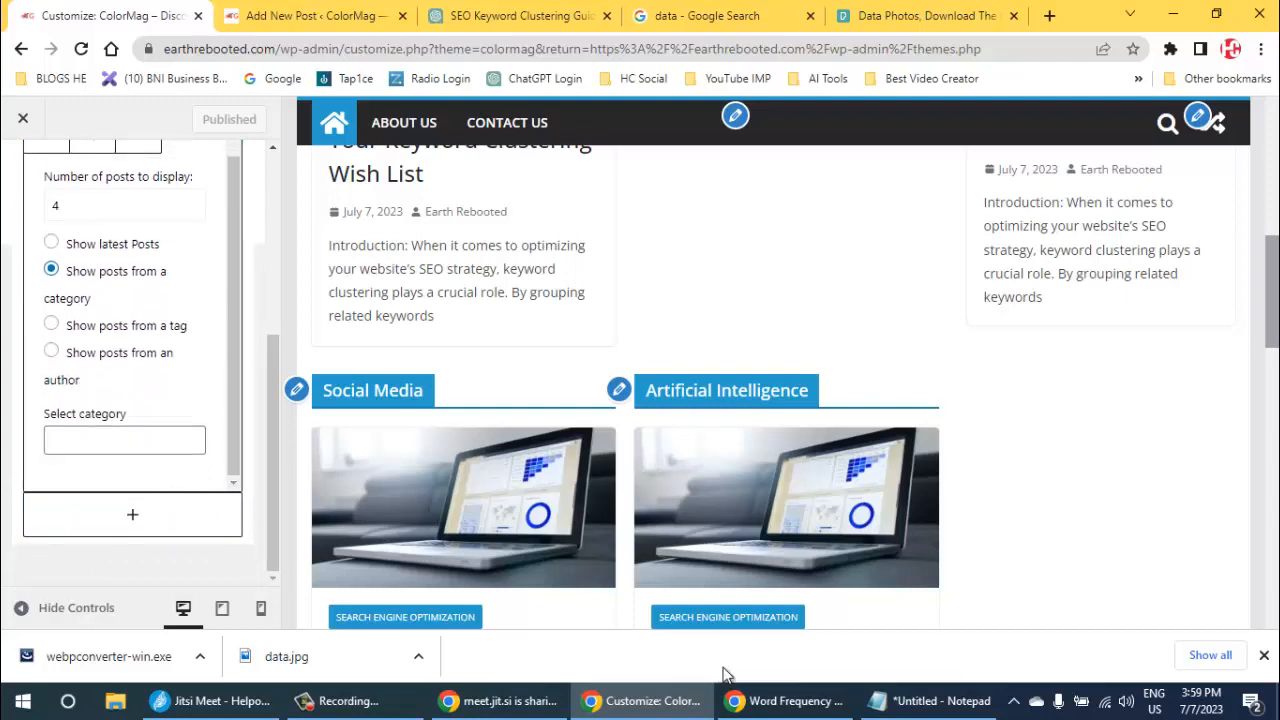
click(124, 440)
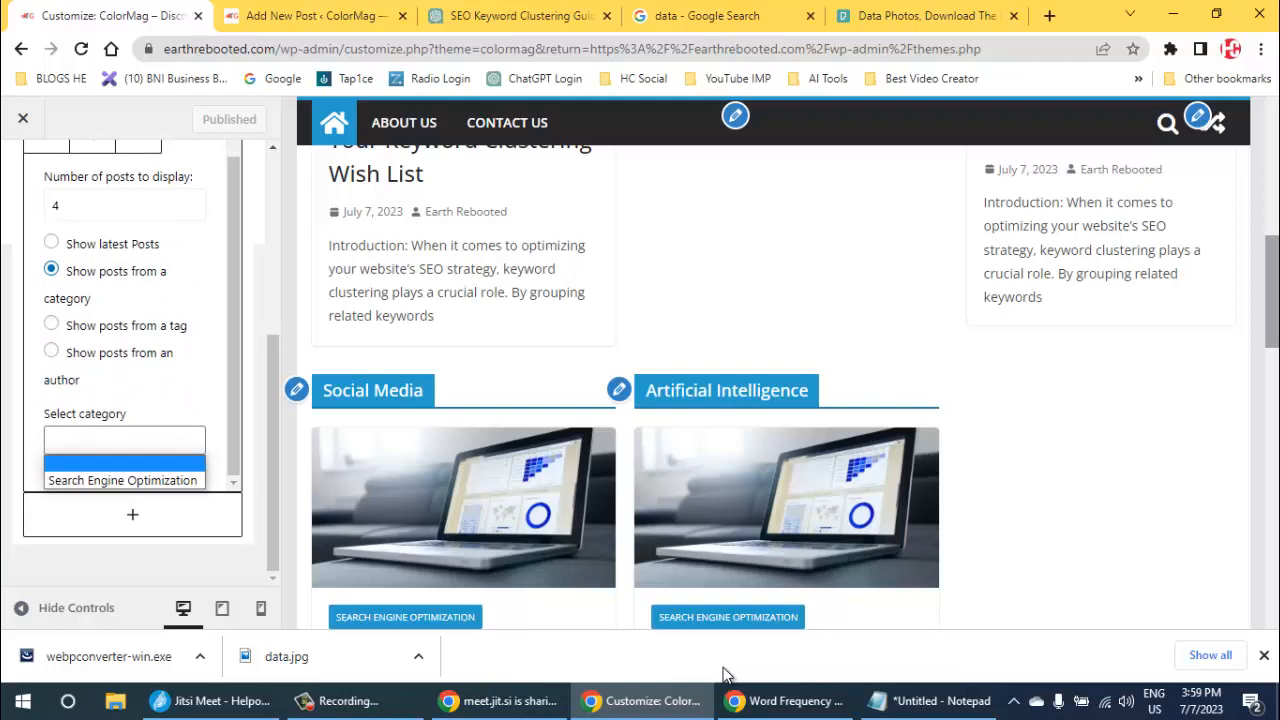
- Open the Artificial Intelligence widget and try setting its post category to Search Engine Optimization
click(619, 389)
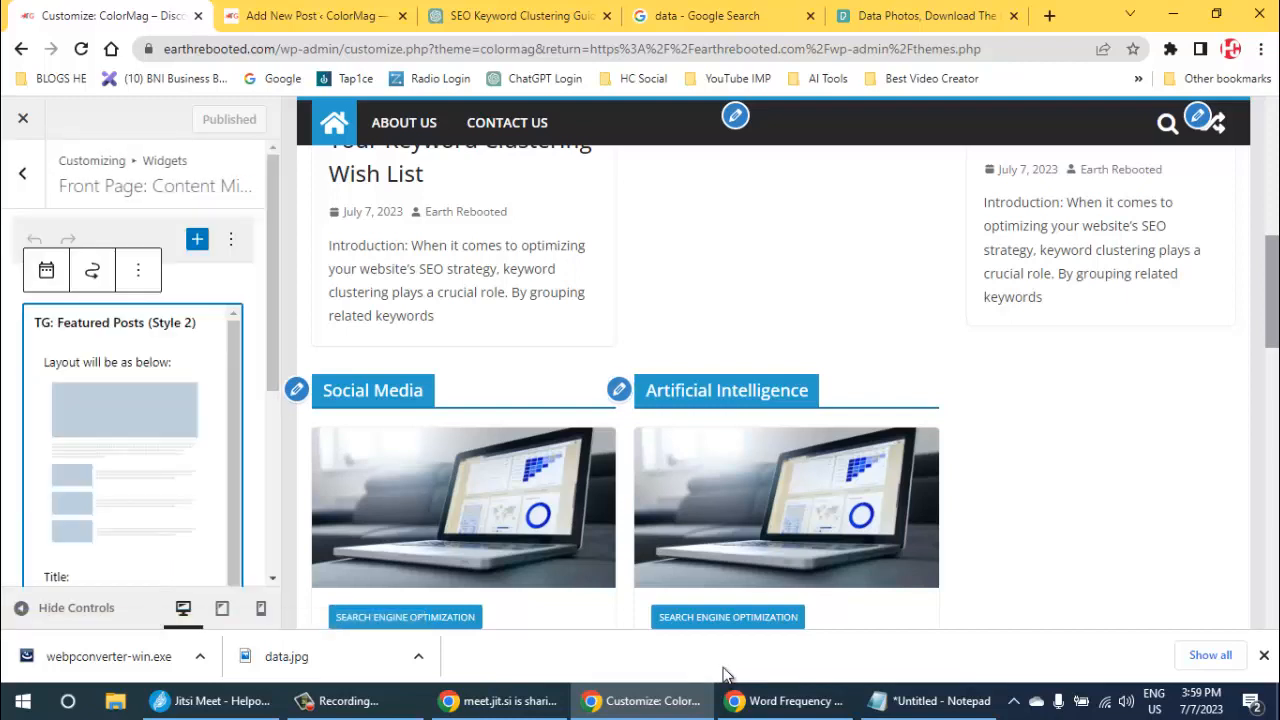
scroll(132, 420, down, 3)
scroll(132, 420, down, 3)
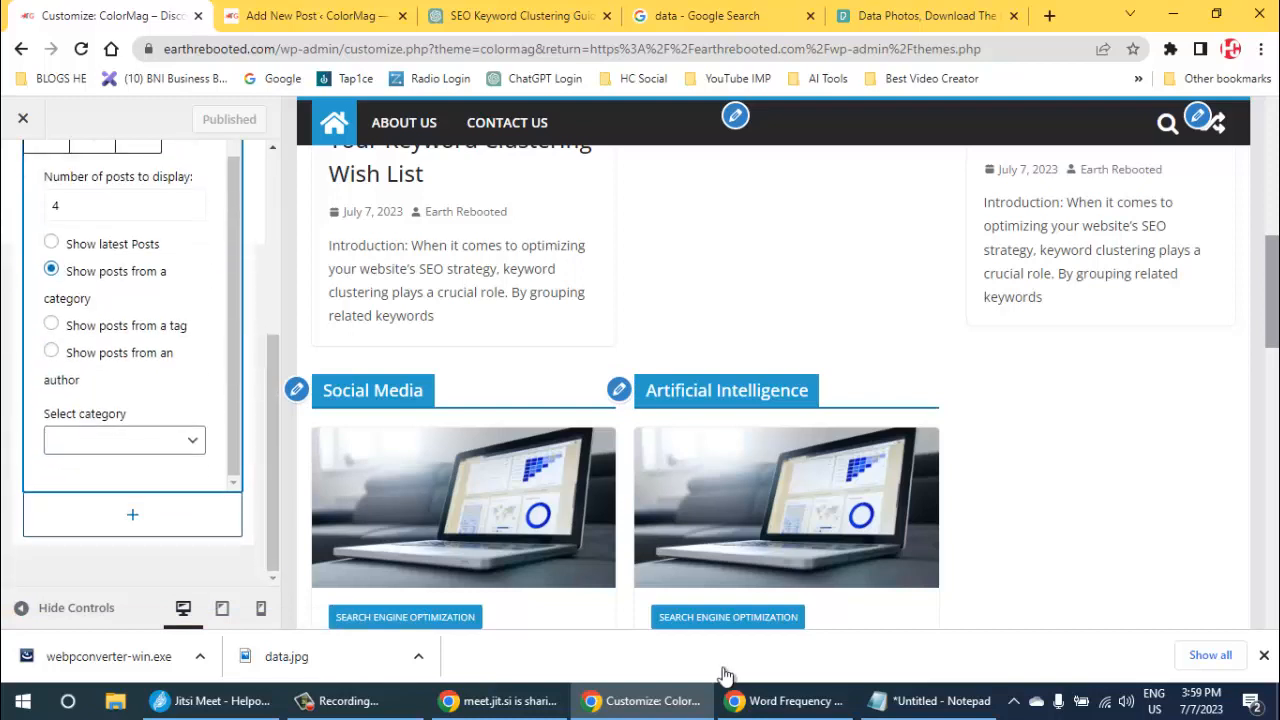
click(124, 440)
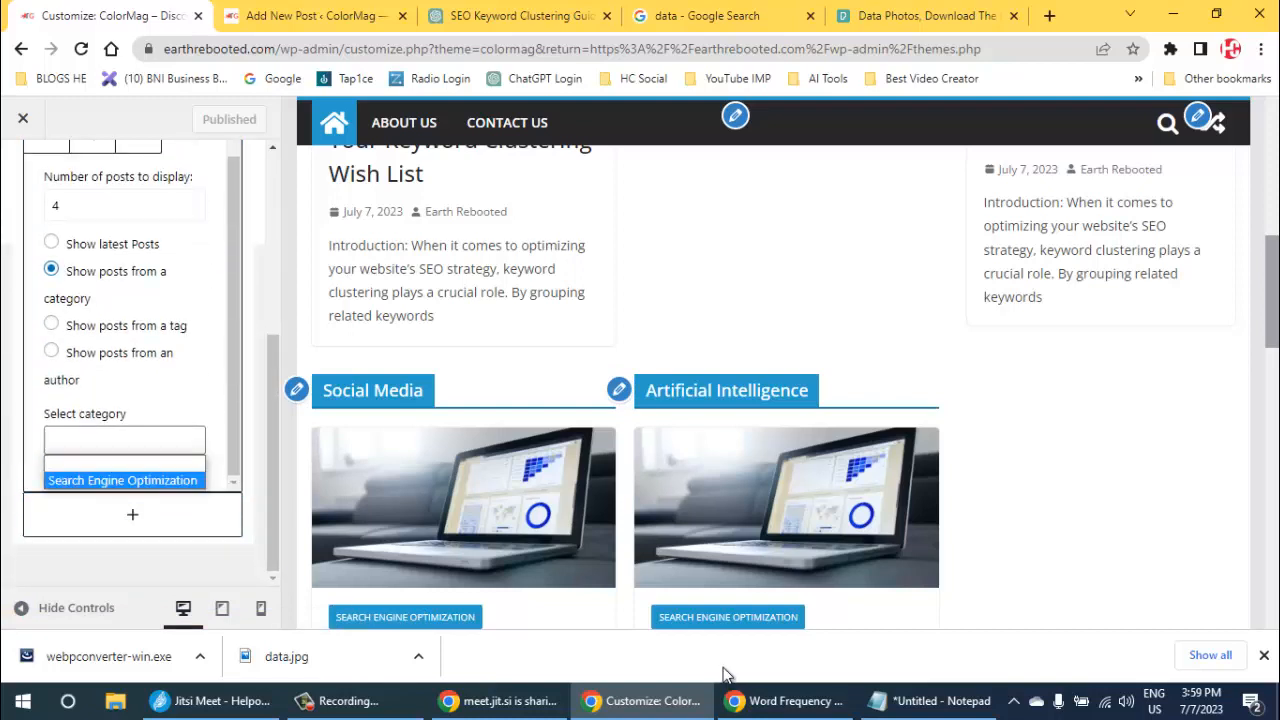
click(123, 481)
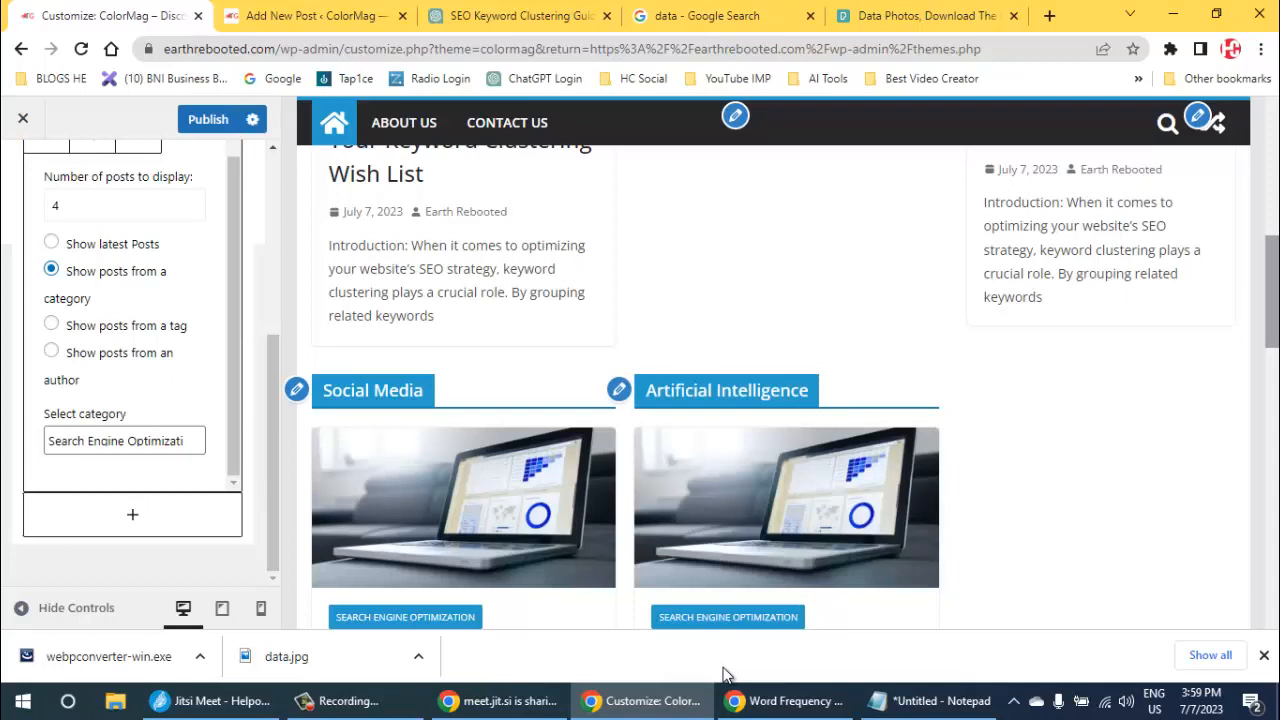
- Try the author and tag post sources, restore showing posts from a category, and clear the Artificial Intelligence widget's category selection
click(51, 351)
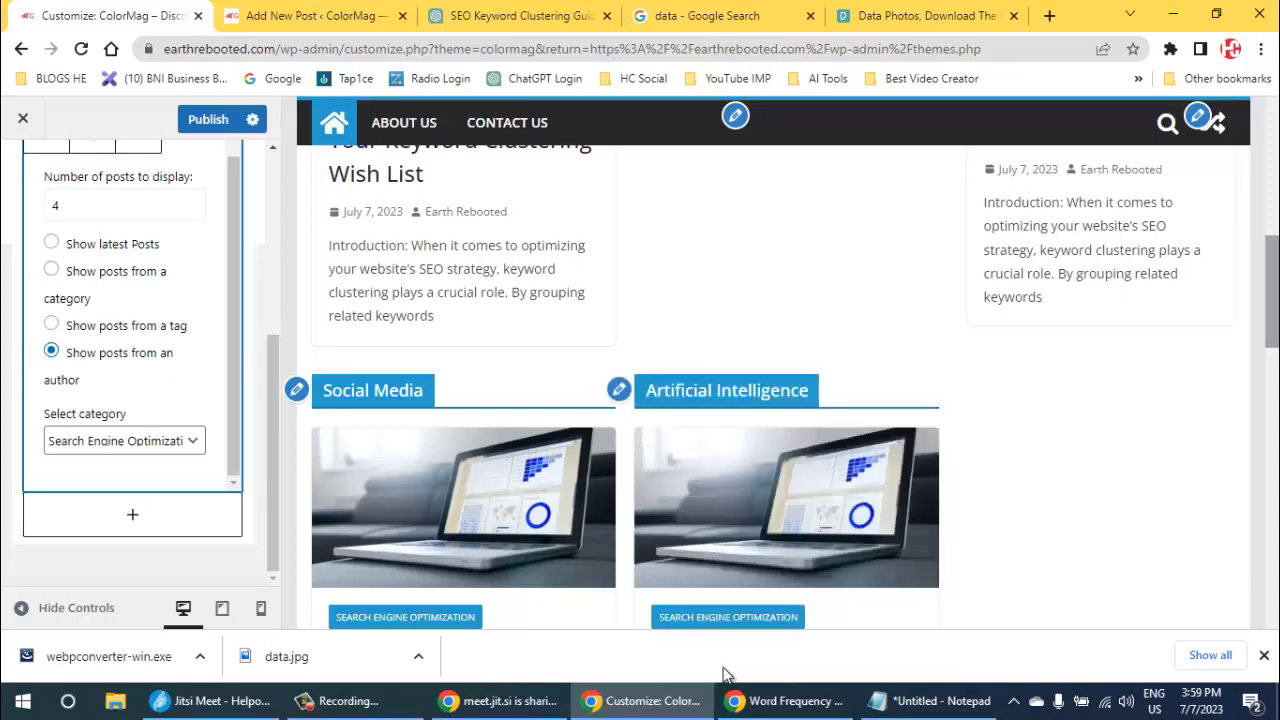
click(123, 441)
click(123, 441)
click(51, 324)
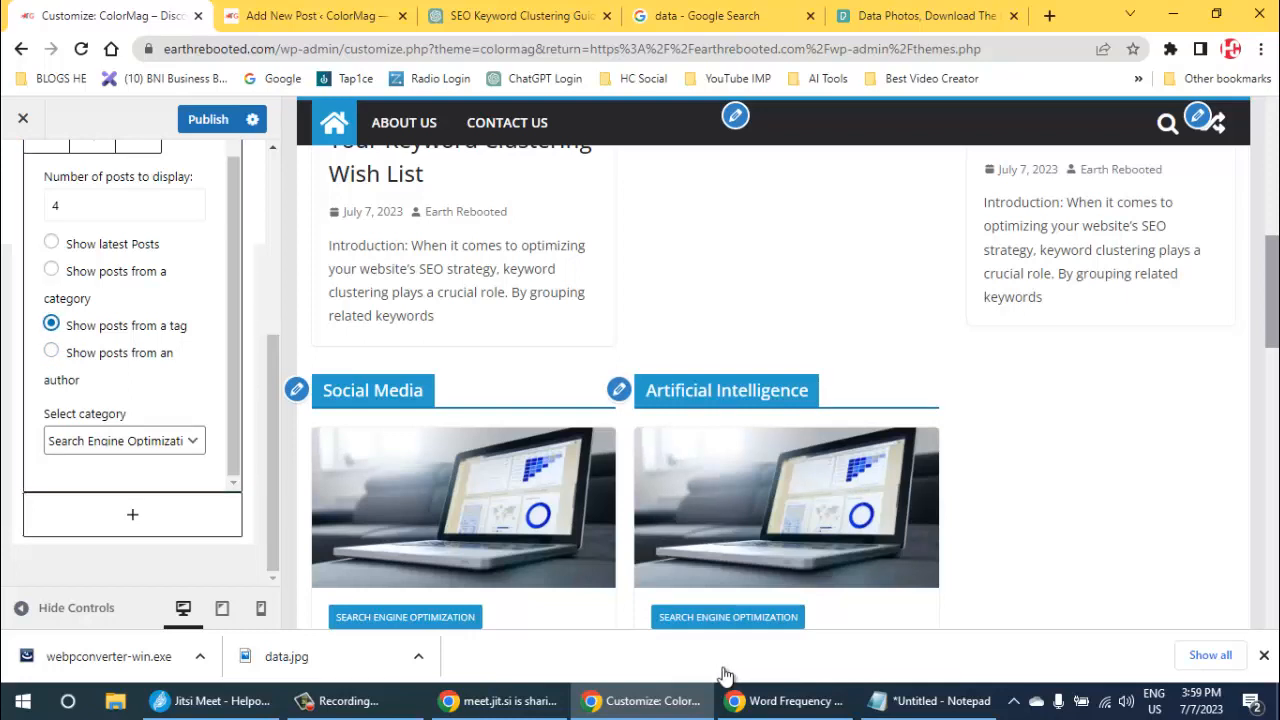
click(123, 441)
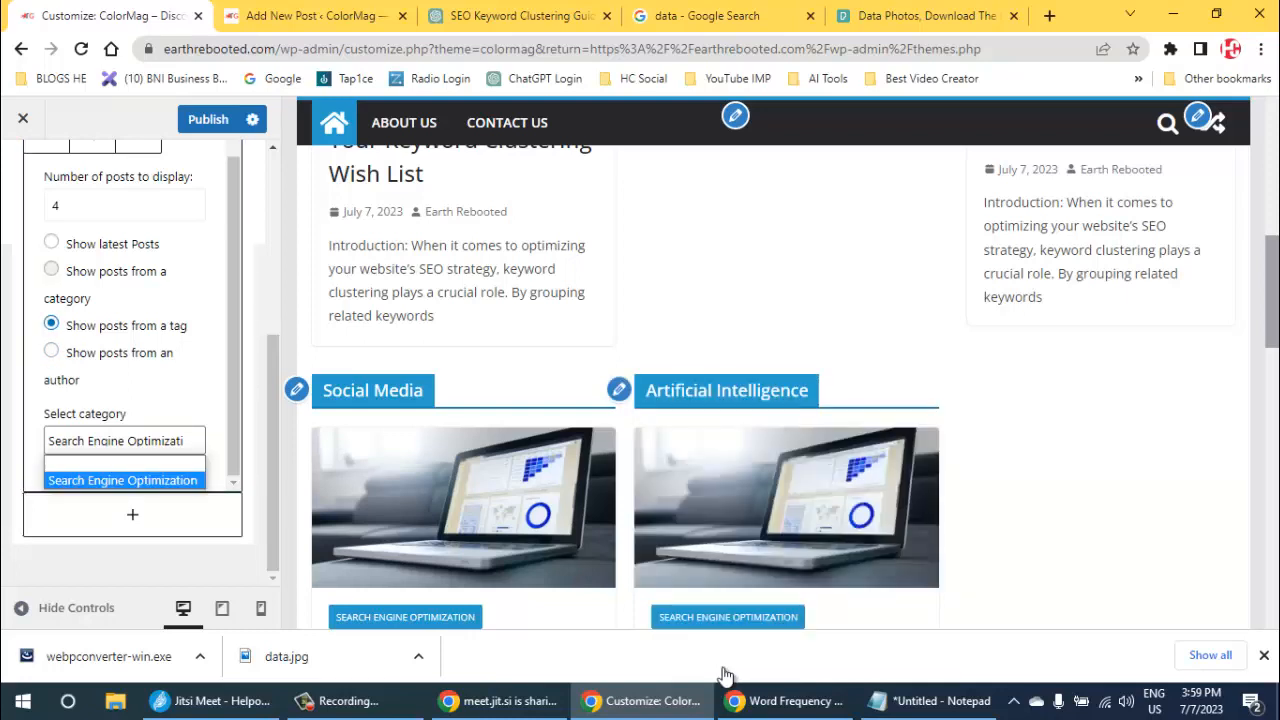
click(51, 269)
click(123, 441)
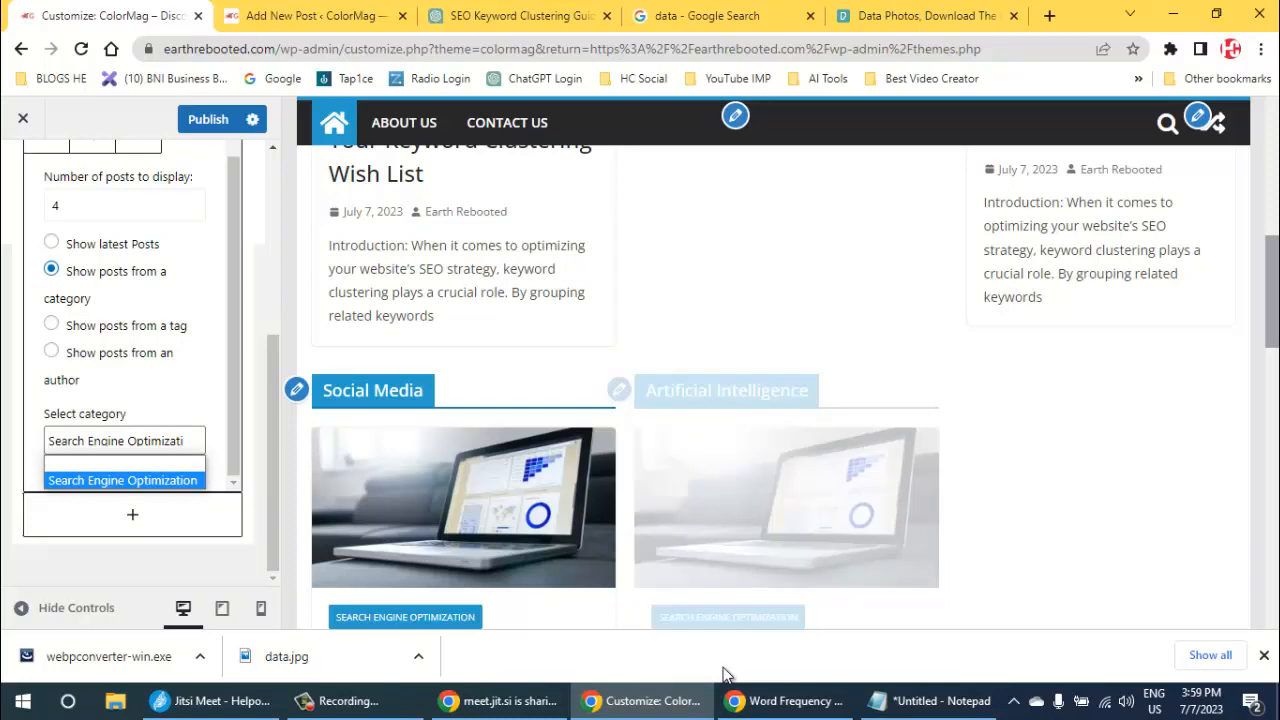
click(123, 464)
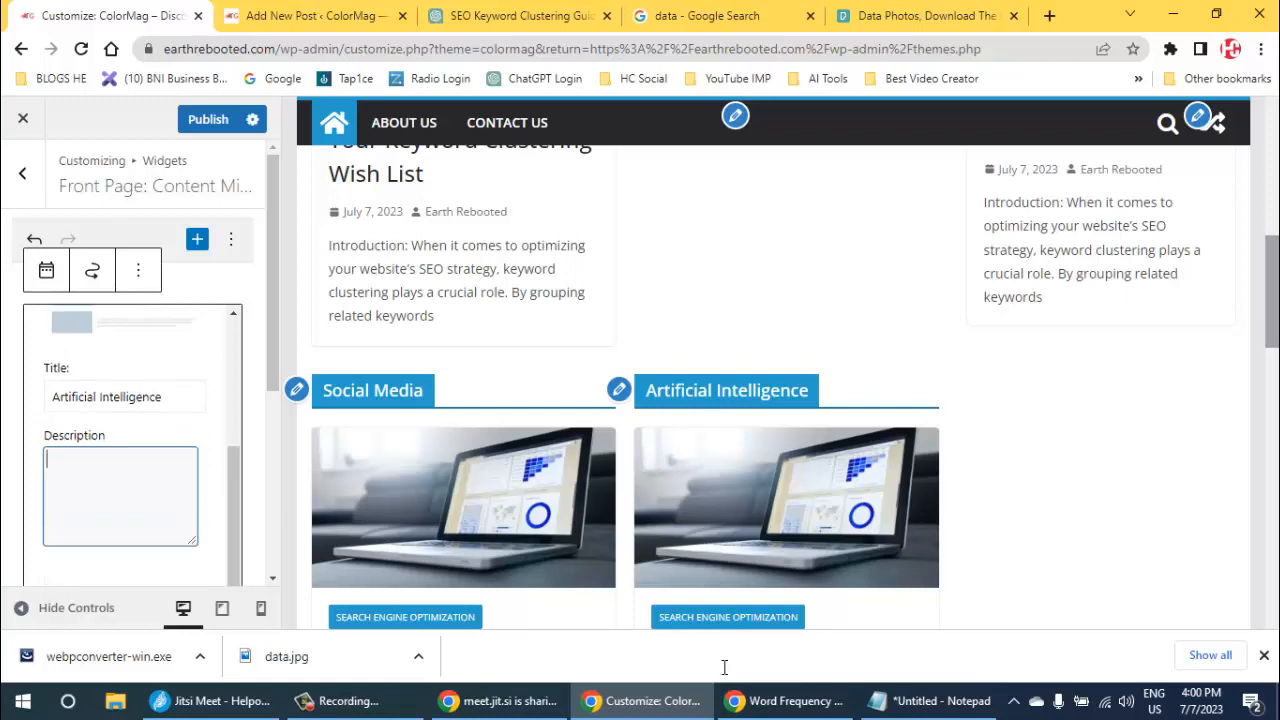
key(shift+Tab)
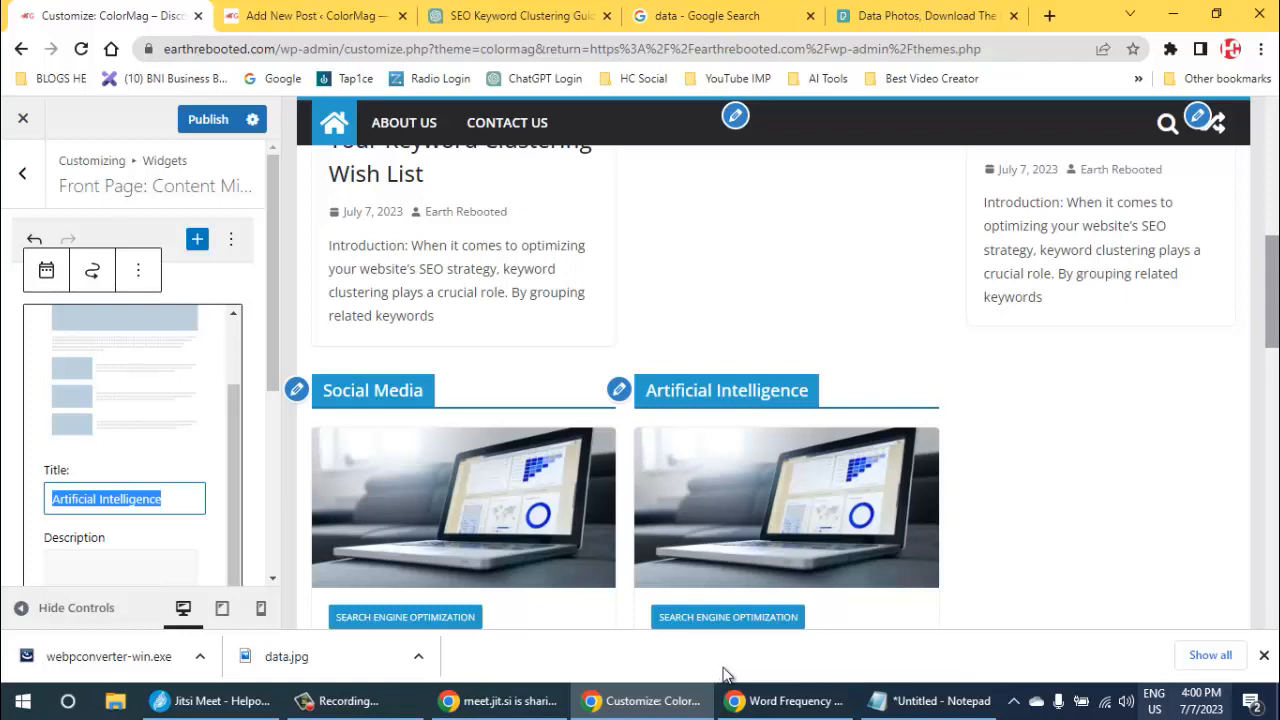
- Switch the Windows playback device to Headset (Airdopes 121 Pro Hands-Free AG Audio)
click(1127, 702)
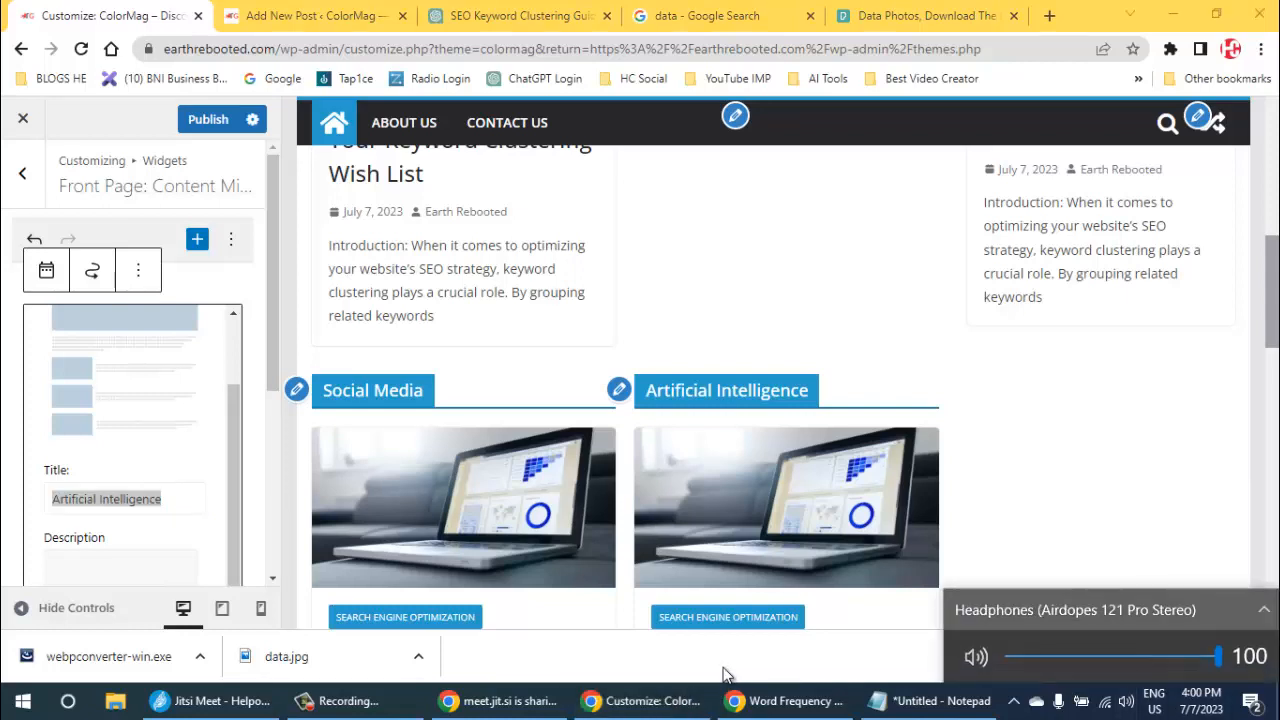
click(1263, 611)
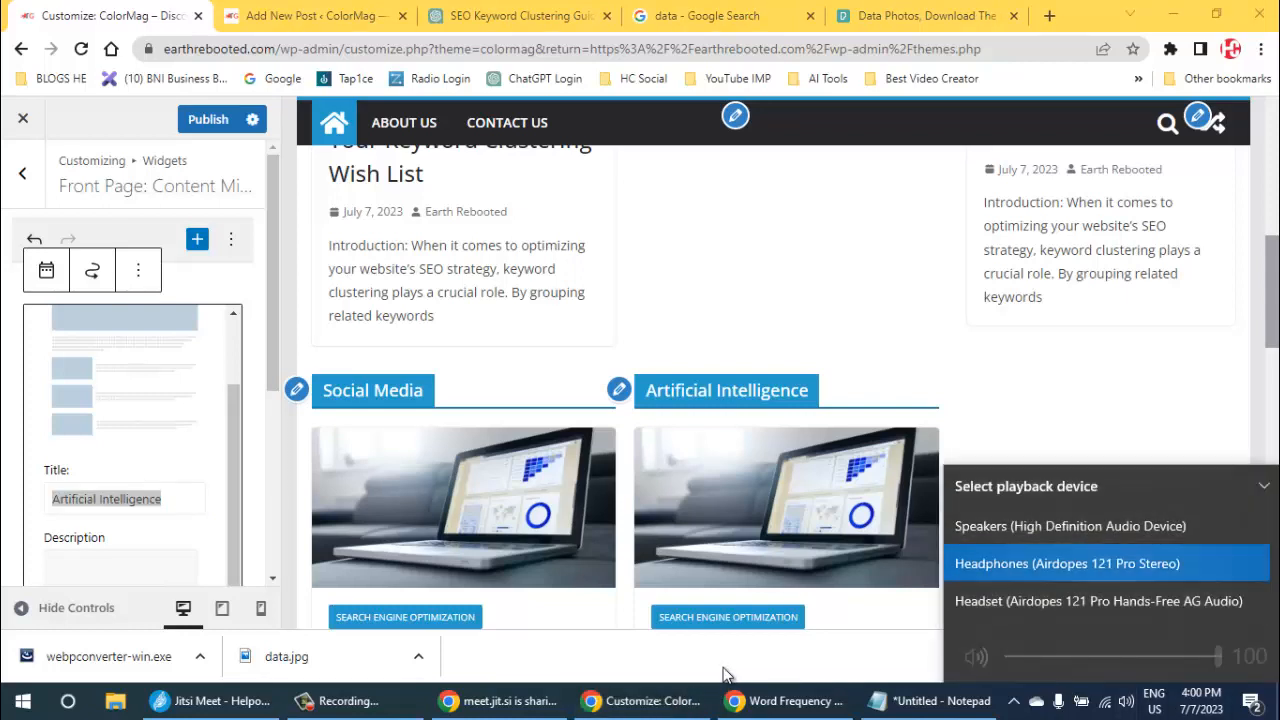
click(1098, 601)
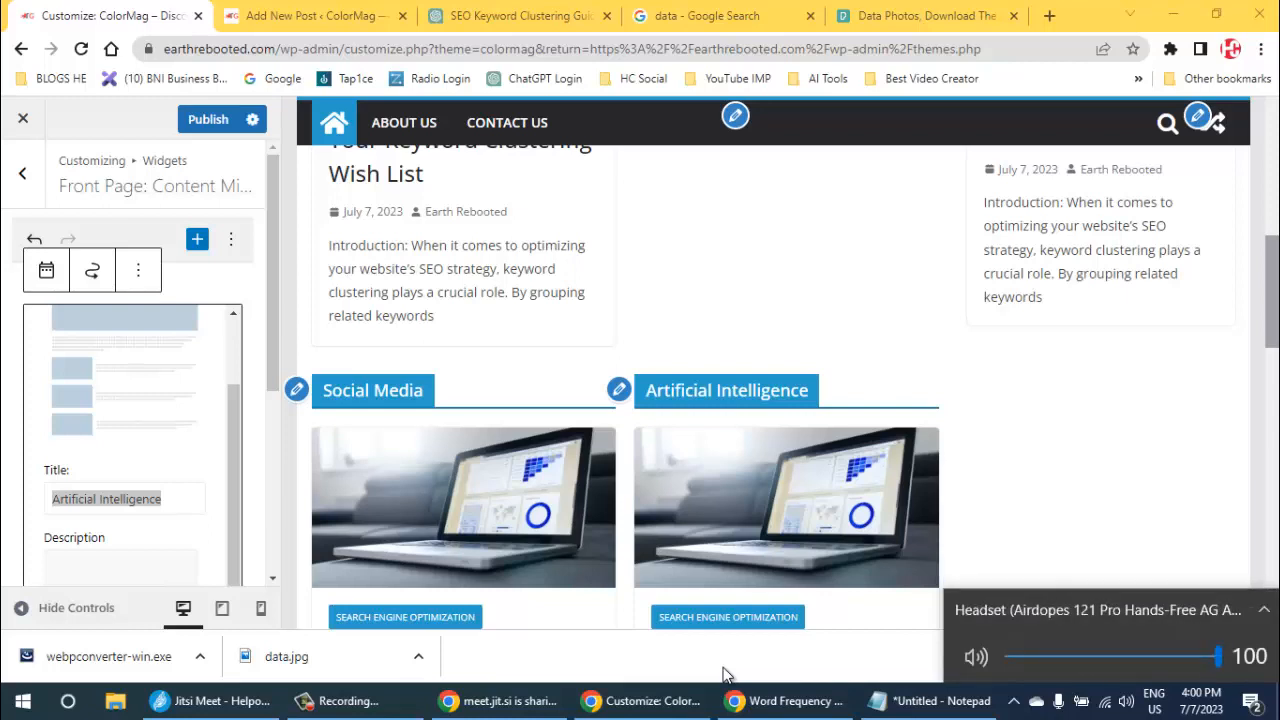
click(724, 675)
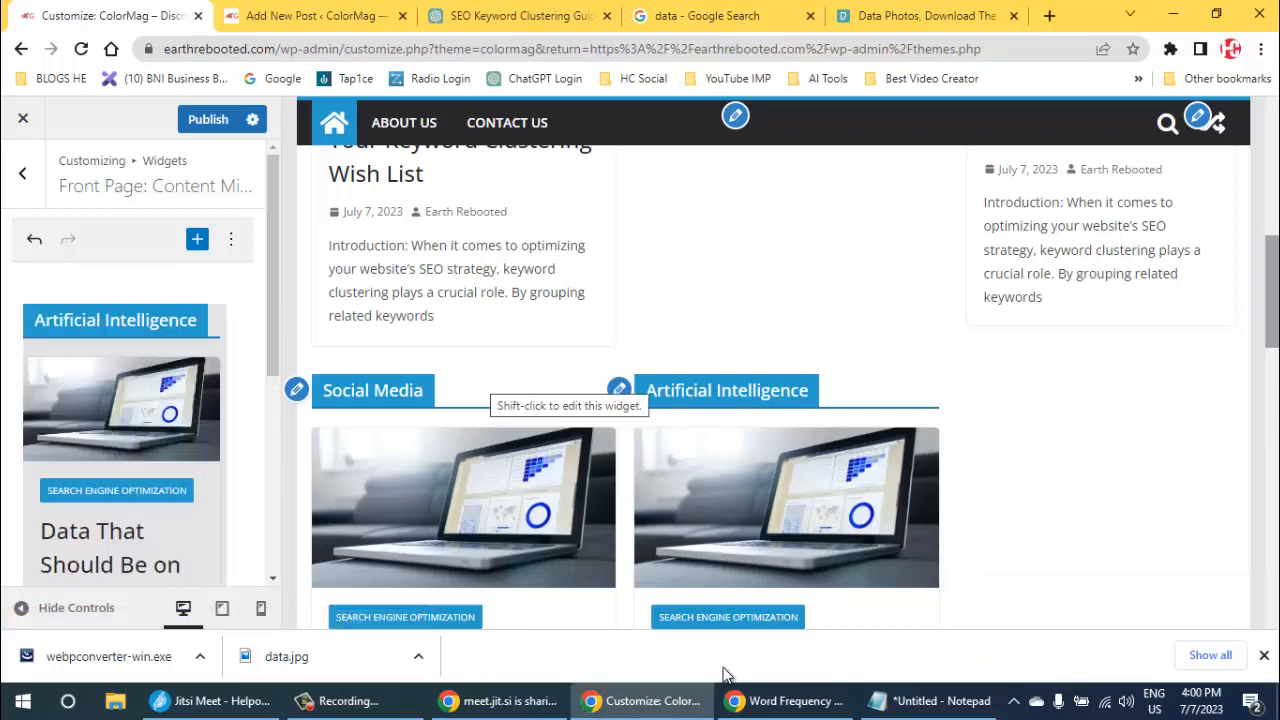
- Clear the Content Marketing and Artificial Intelligence categories on the blank new post and return to the WordPress dashboard
scroll(132, 400, down, 4)
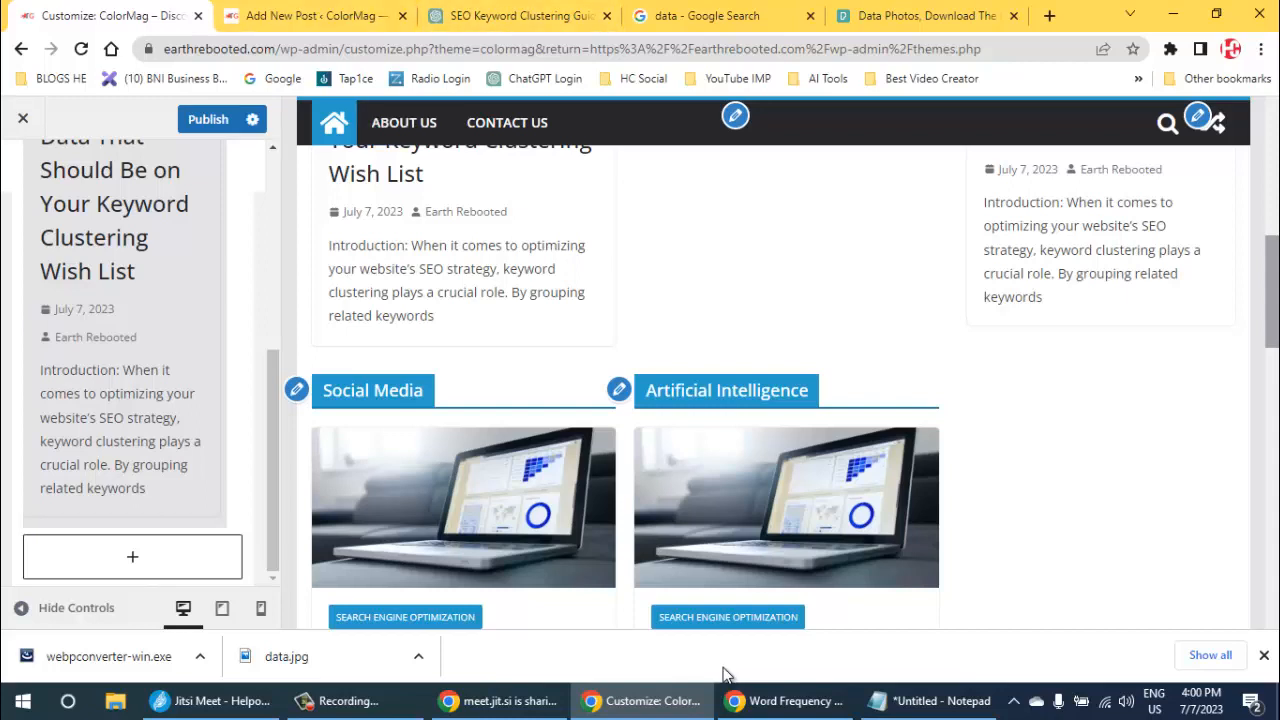
key(ctrl+Tab)
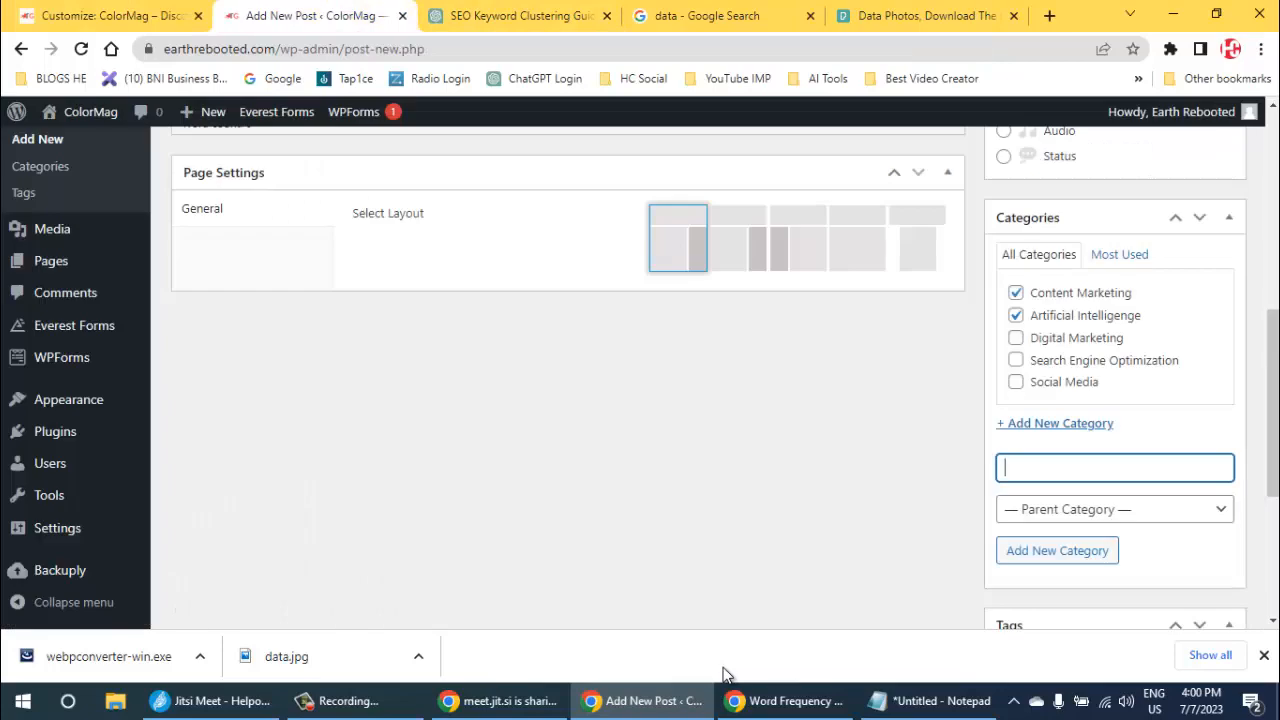
scroll(727, 676, up, 3)
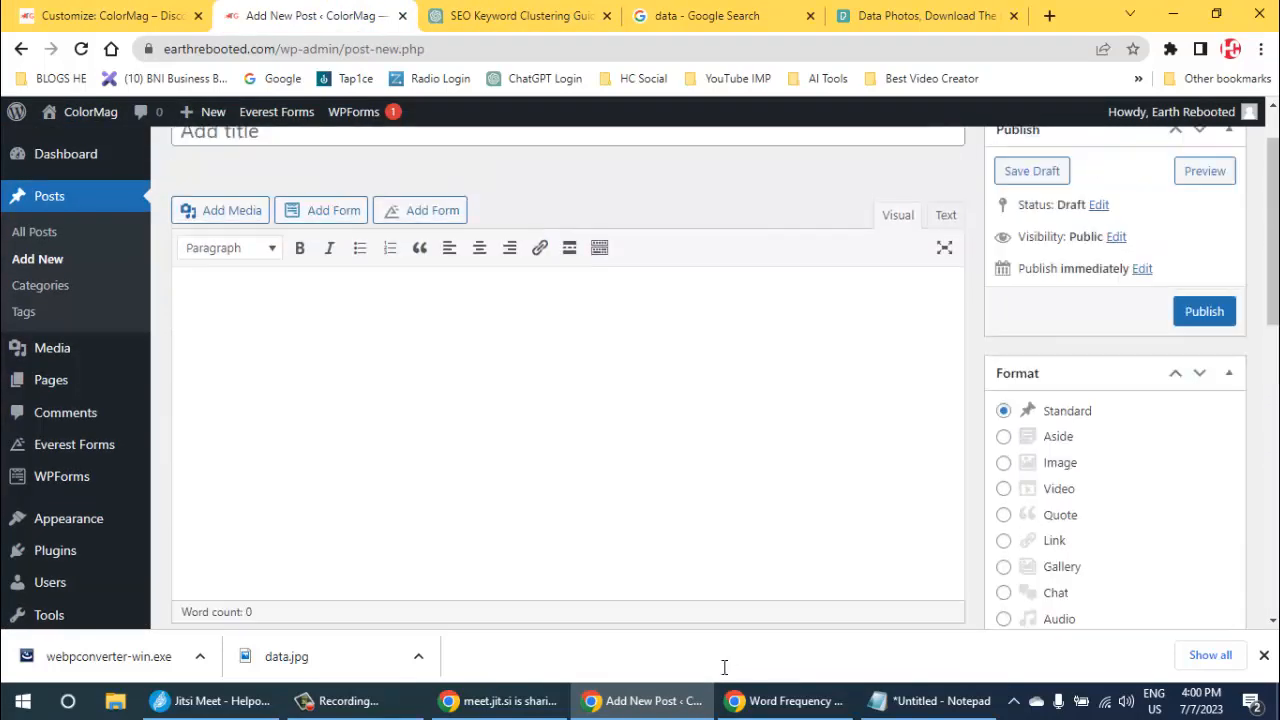
scroll(727, 676, down, 5)
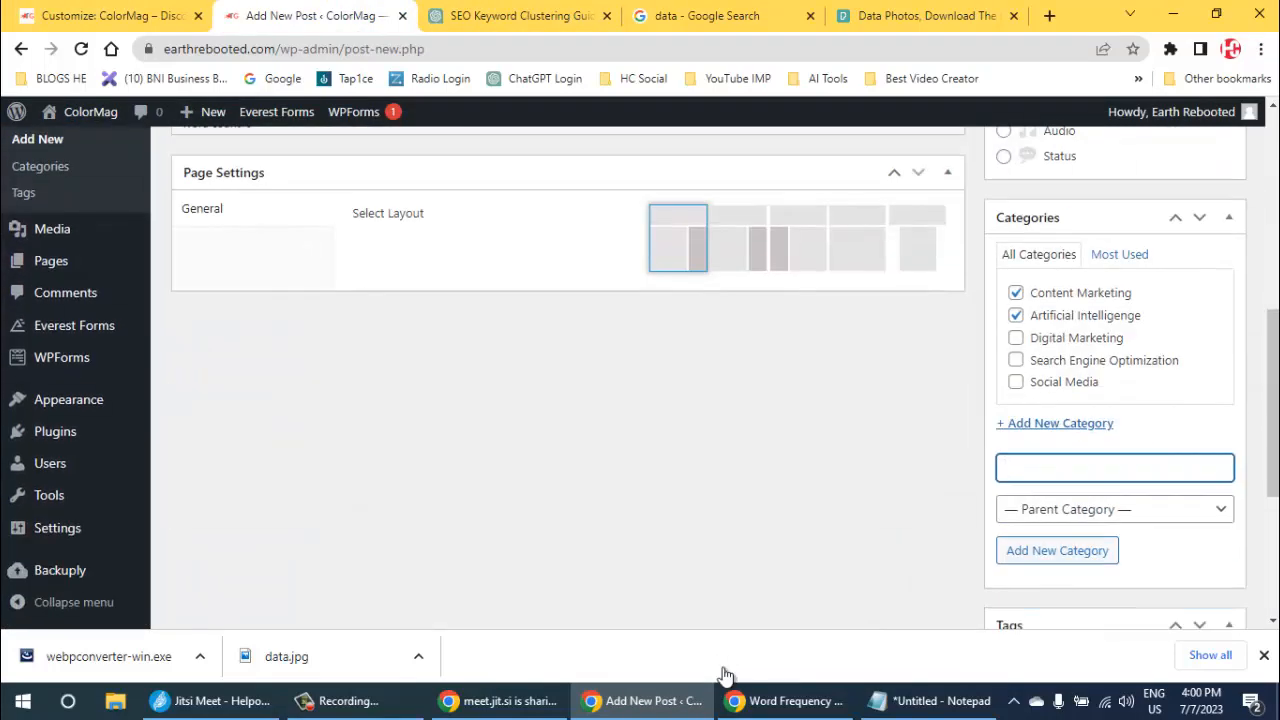
click(1016, 315)
click(1016, 293)
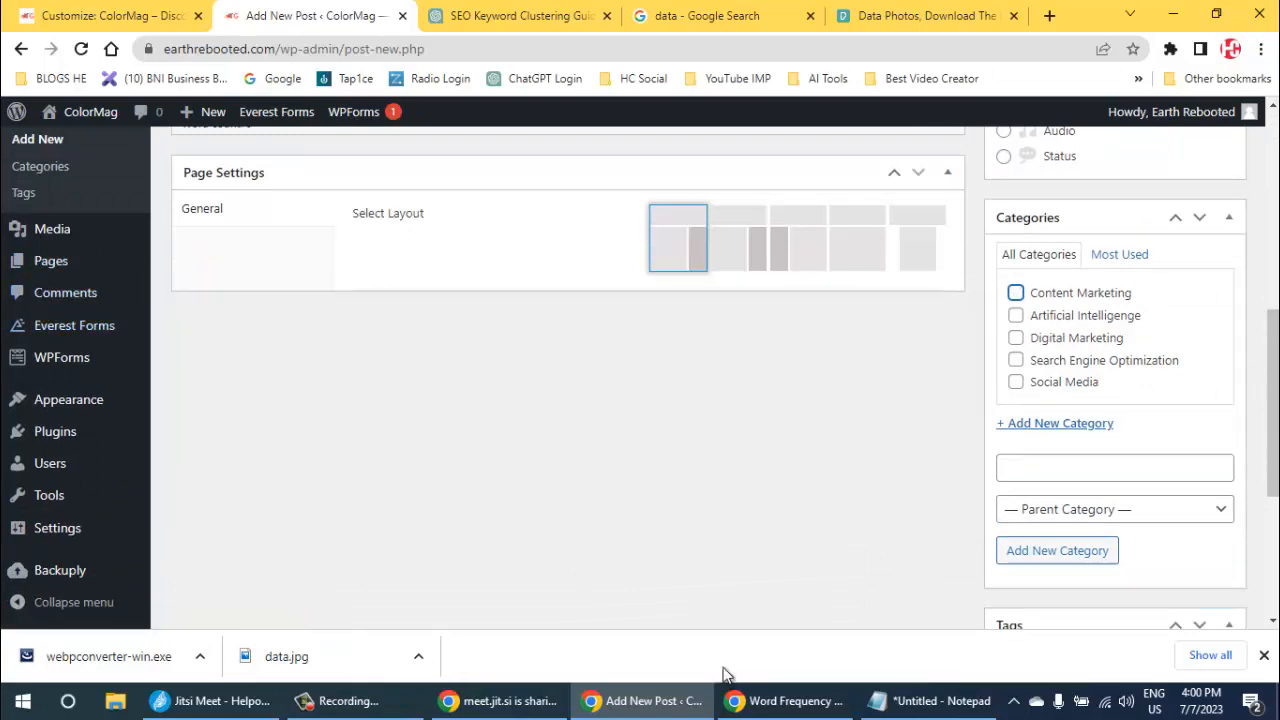
scroll(40, 168, up, 4)
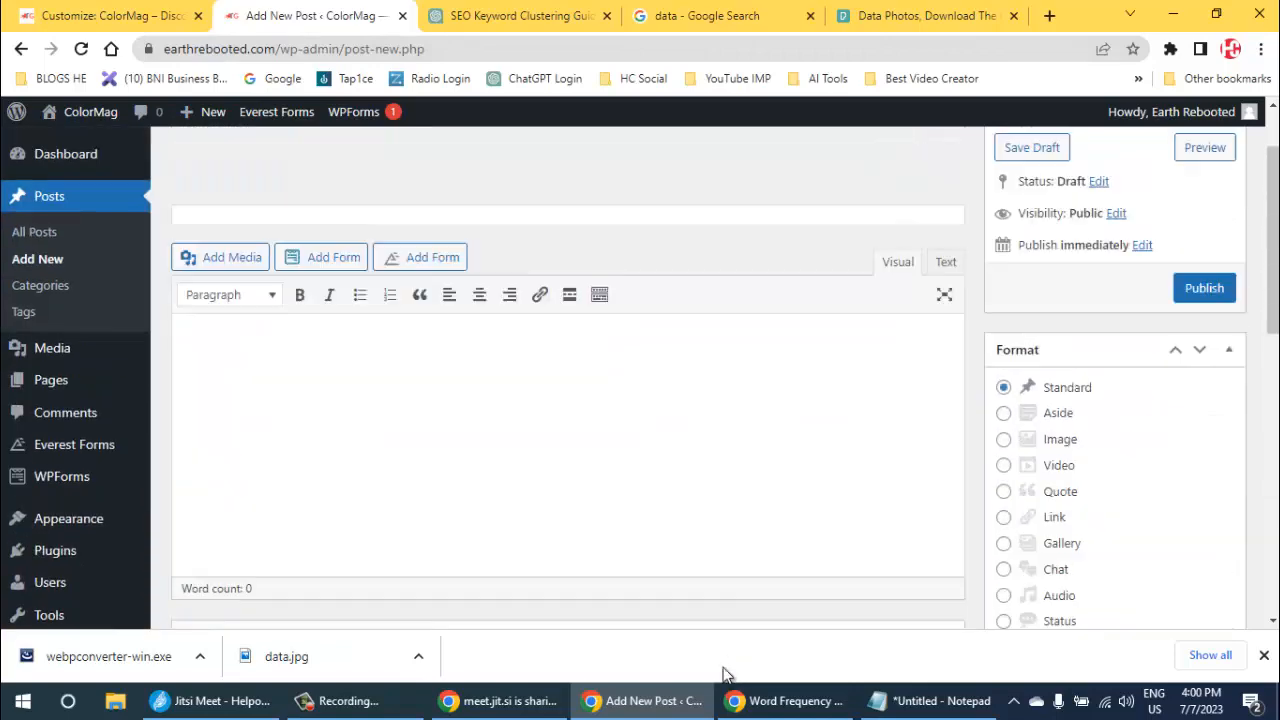
scroll(60, 160, up, 1)
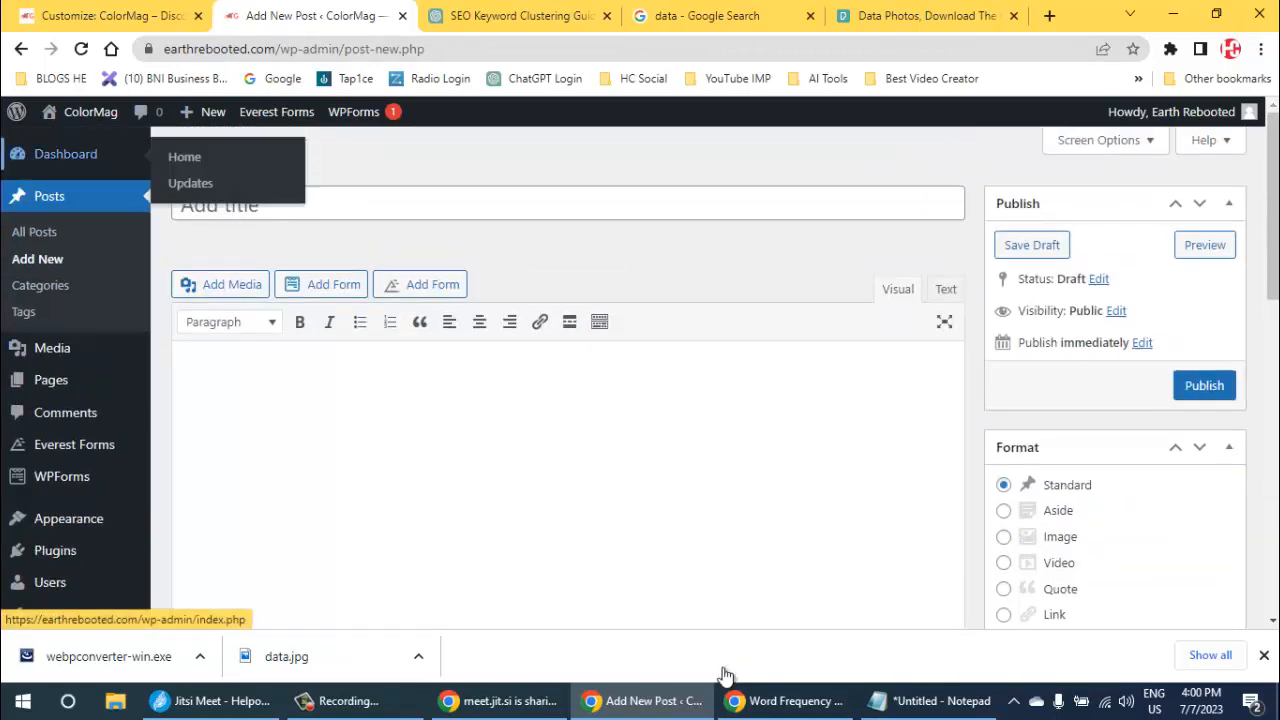
click(65, 154)
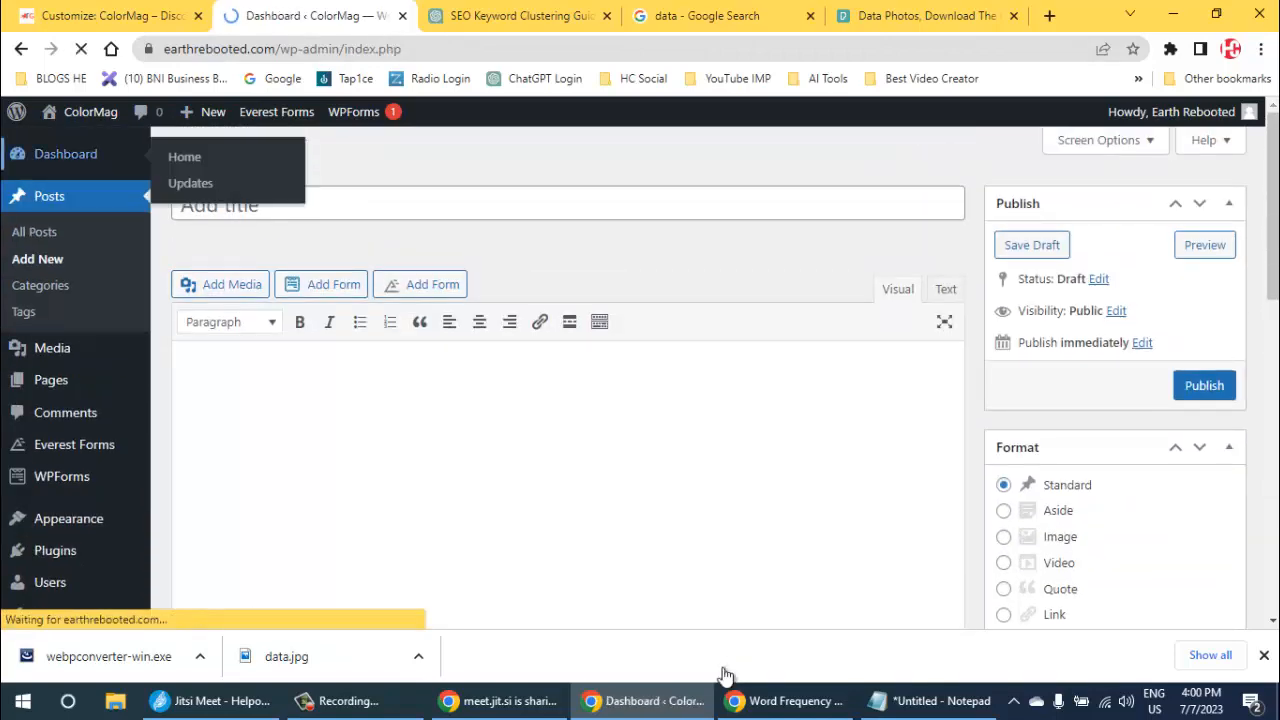
- Return the Customizer preview to the home page and increase the number of posts shown by the Featured Category Slider
key(ctrl+shift+Tab)
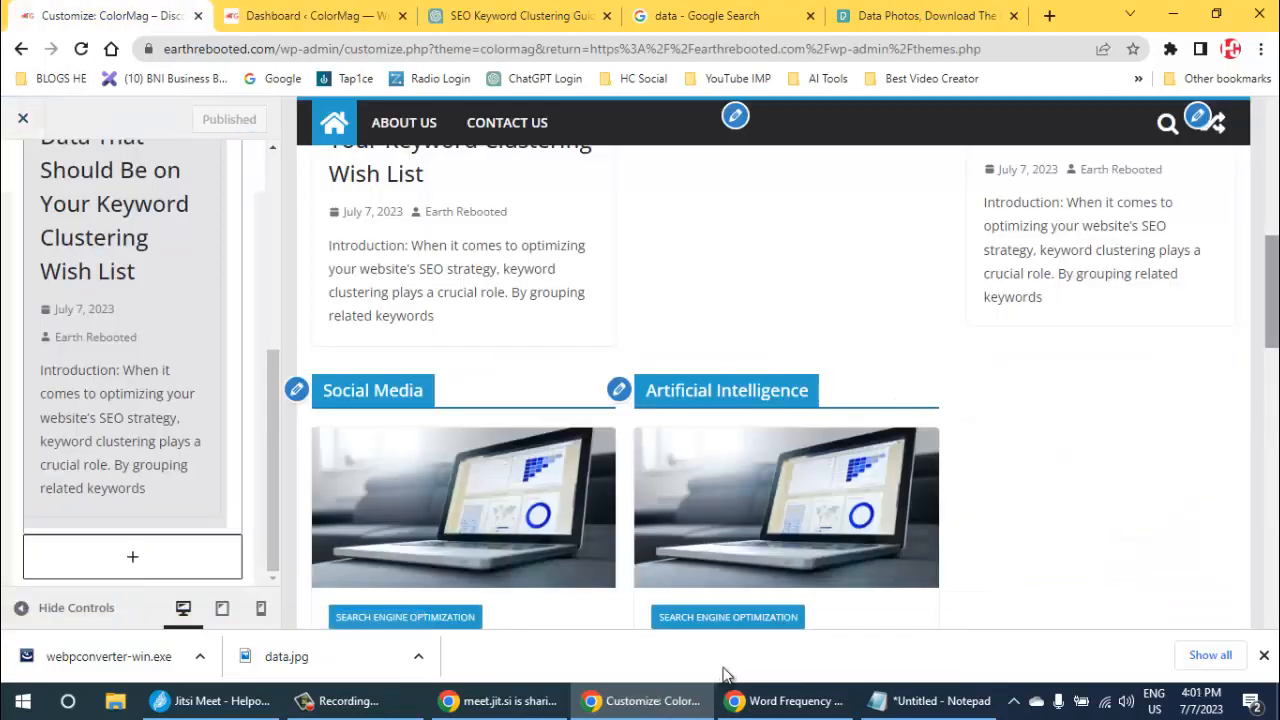
scroll(723, 670, down, 2)
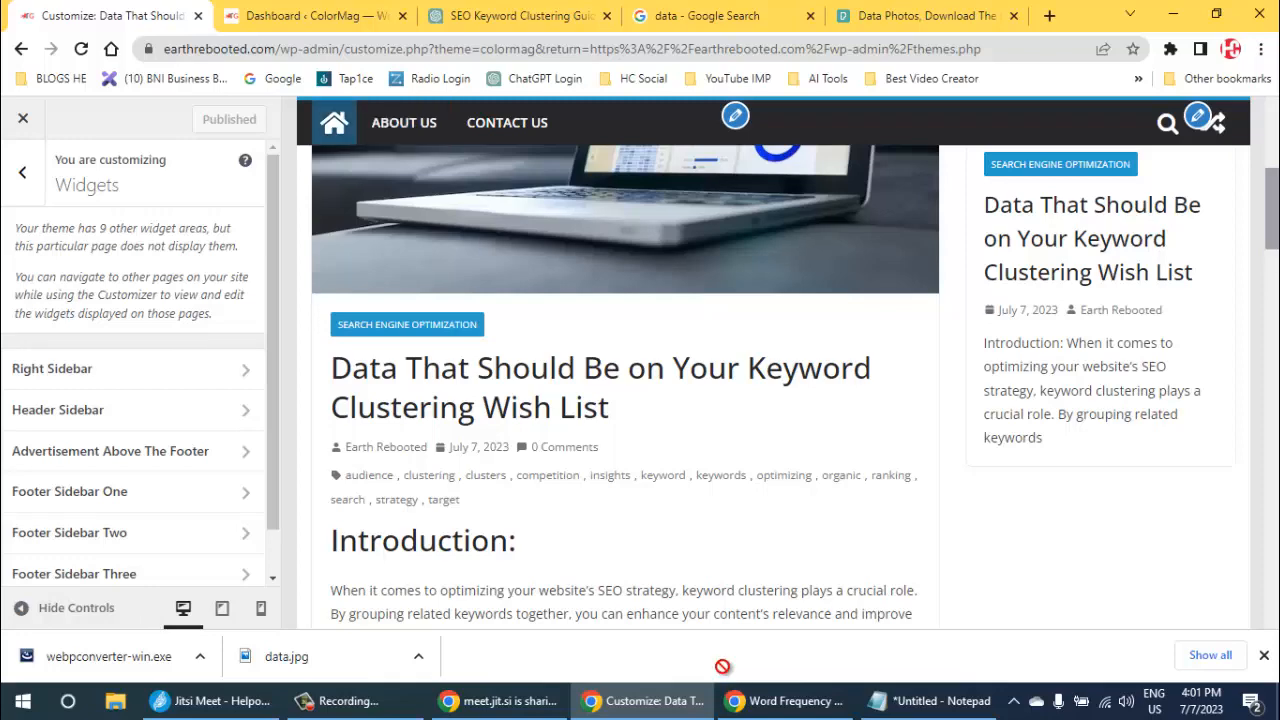
click(334, 123)
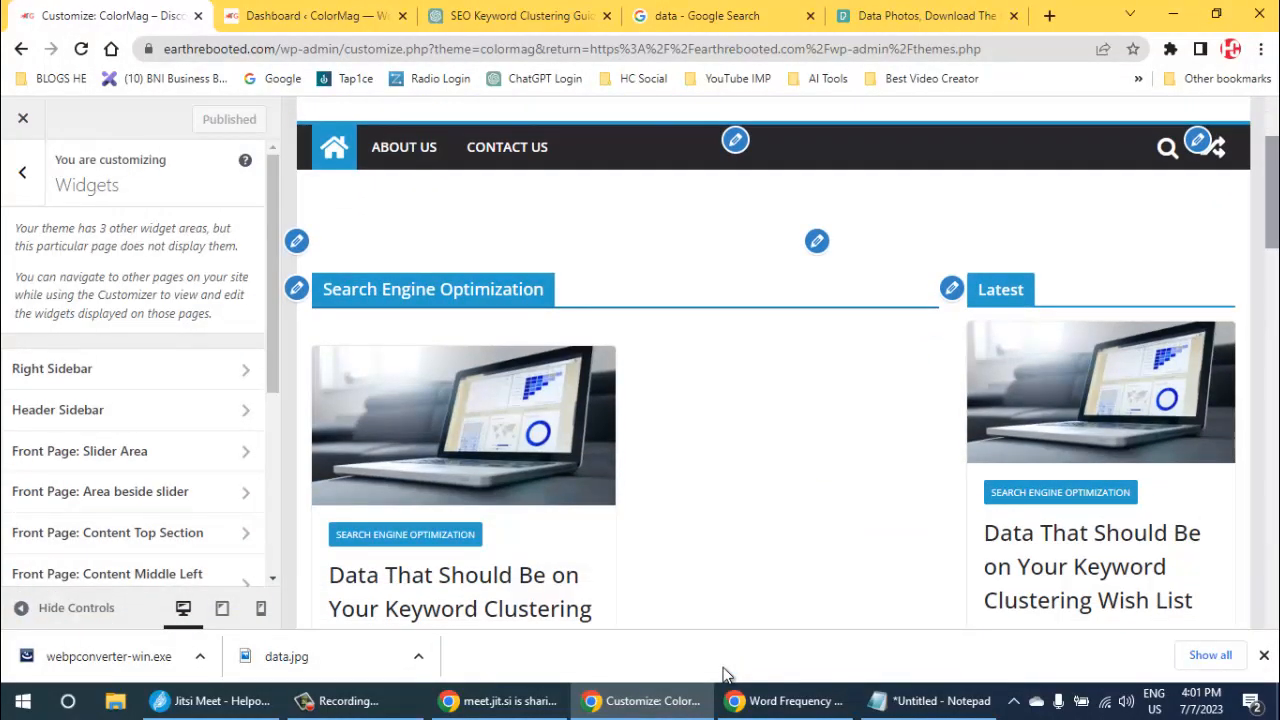
scroll(773, 370, down, 2)
scroll(773, 370, up, 2)
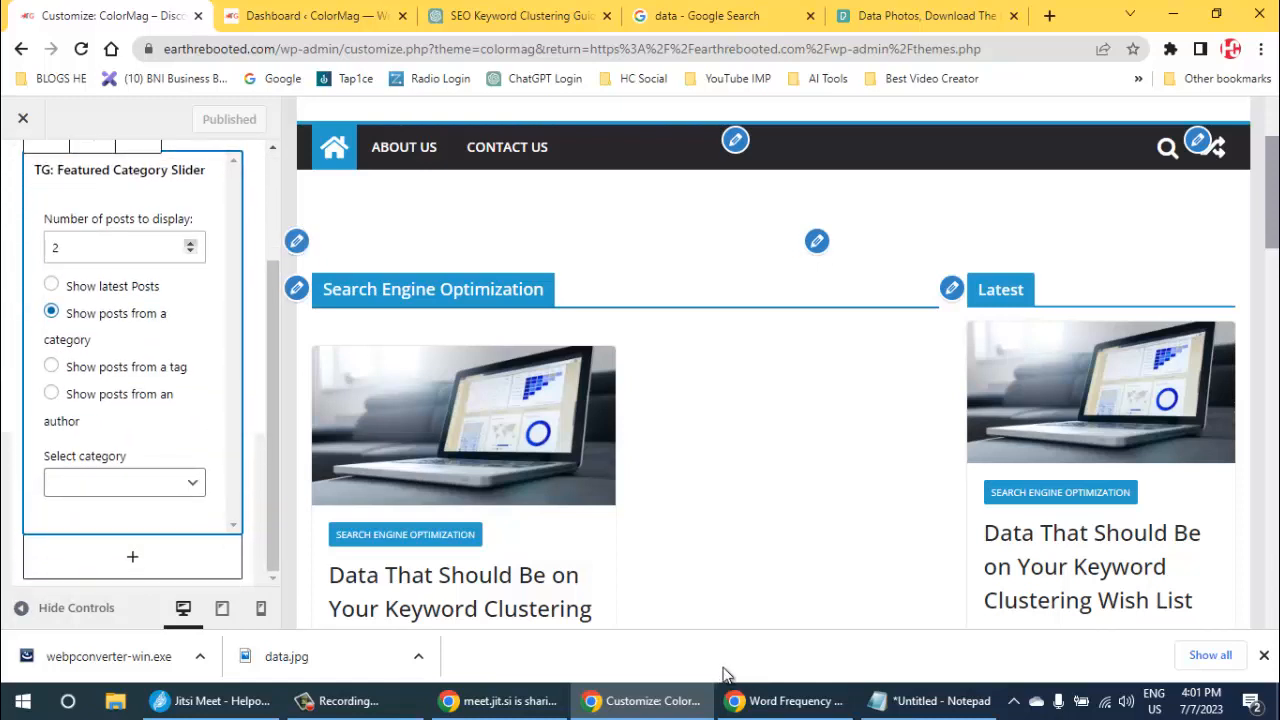
click(190, 243)
click(190, 243)
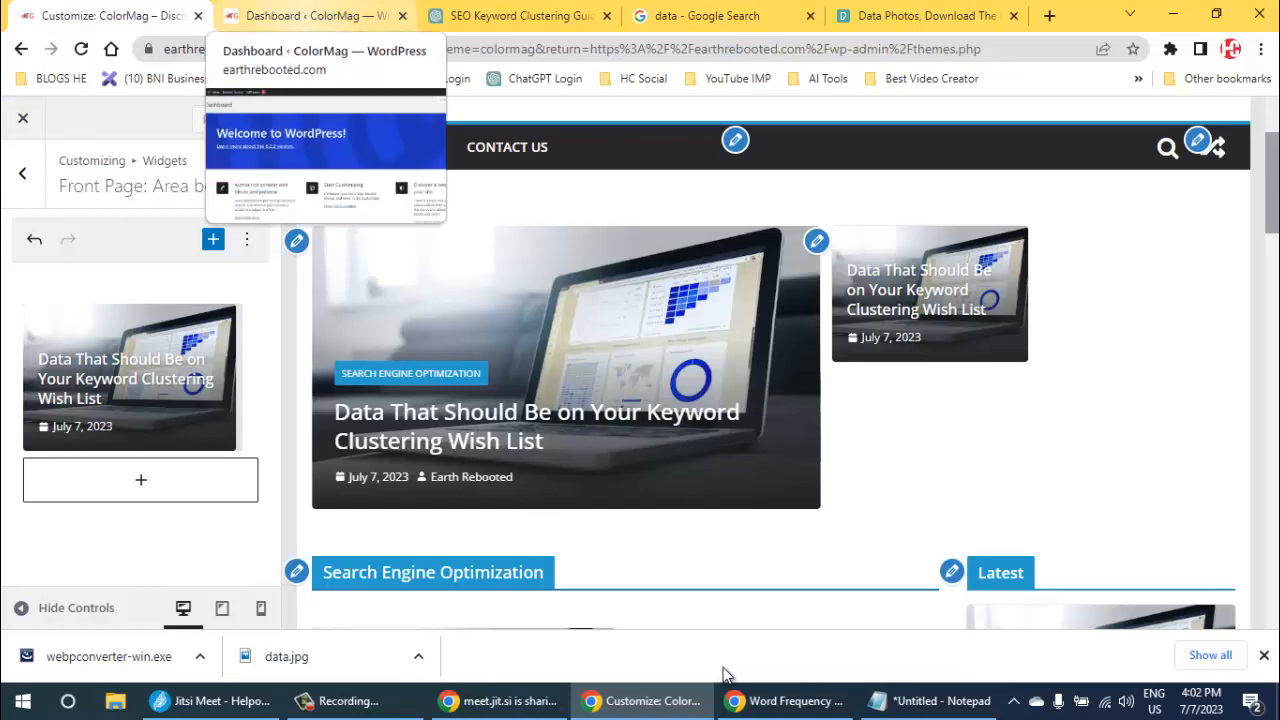
- Open the published post "Data That Should Be on Your Keyword Clustering Wish List" for editing from the posts list
click(310, 15)
mouse_move(49, 263)
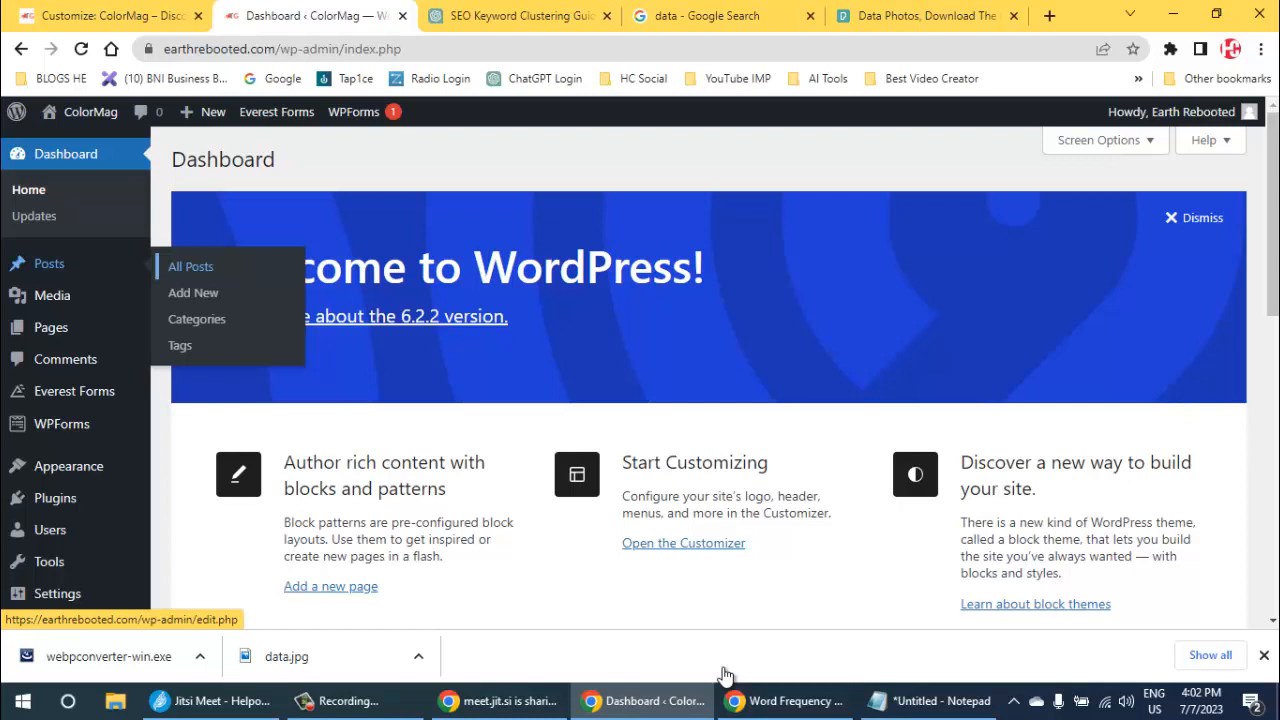
key(Return)
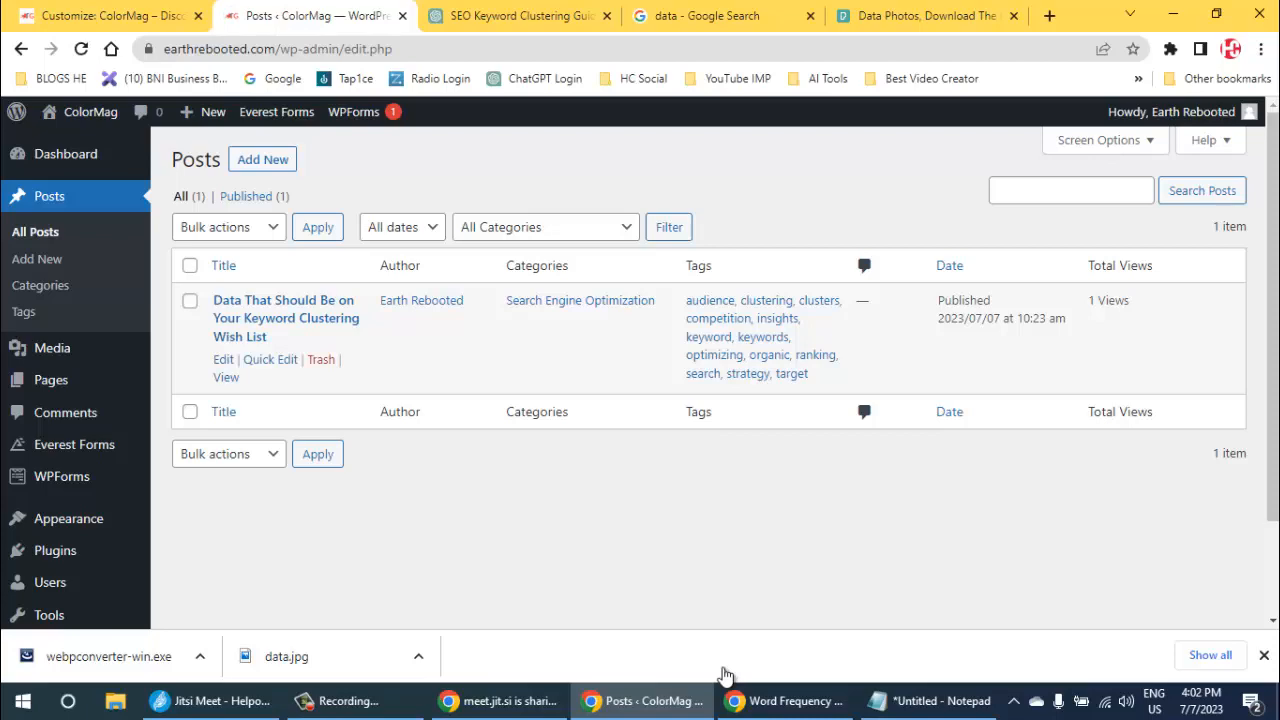
click(223, 360)
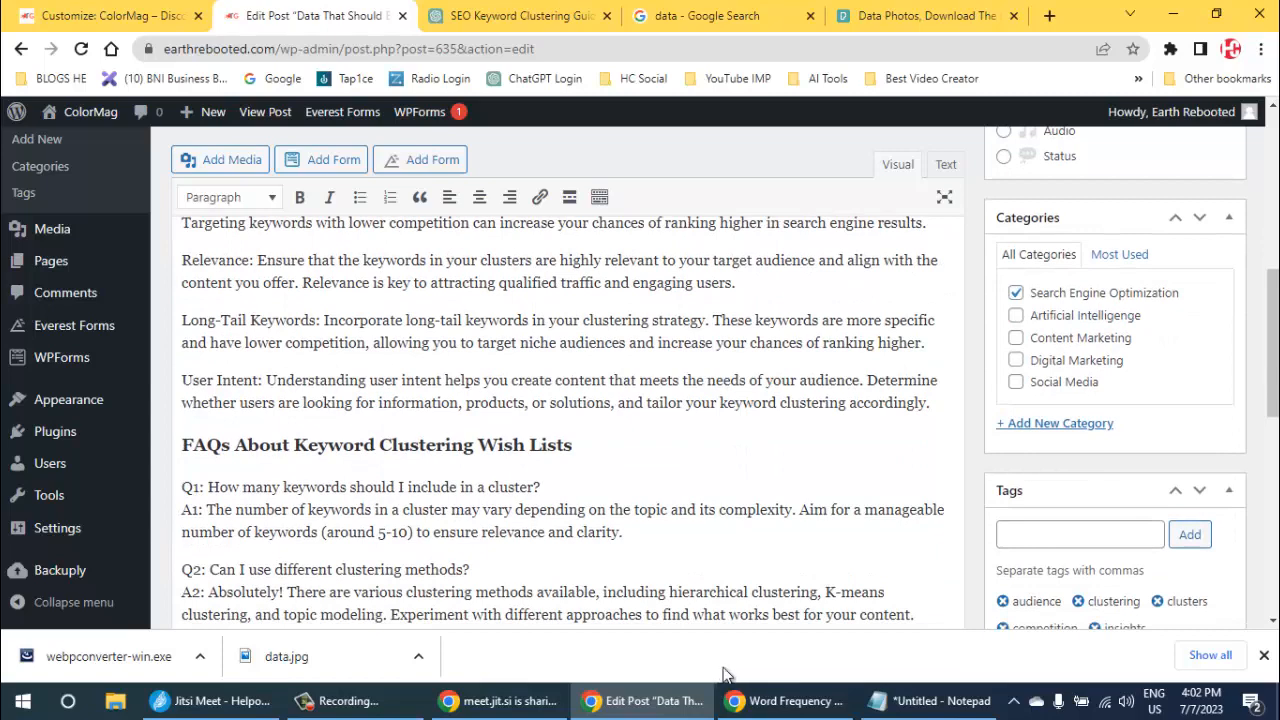
- Add the Artificial Intelligence, Content Marketing, Digital Marketing and Social Media categories to the post and update it
click(1016, 315)
click(1016, 337)
click(1016, 360)
click(1016, 382)
scroll(1016, 382, up, 6)
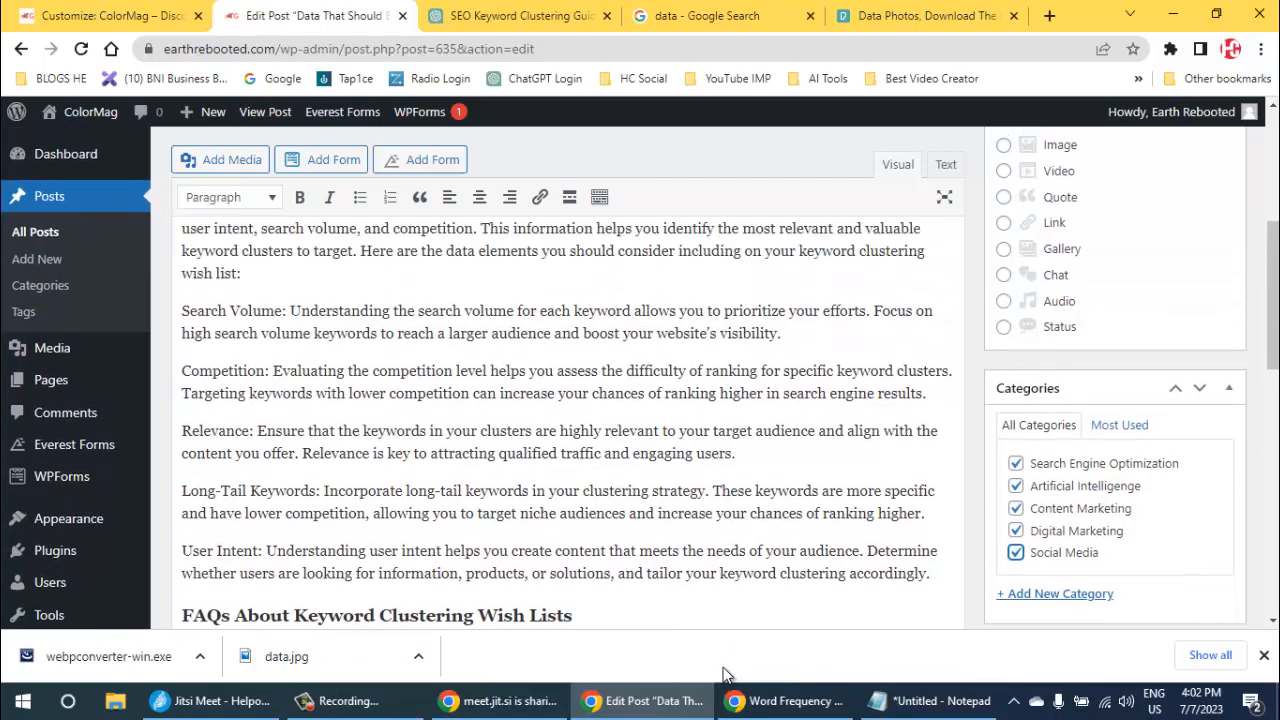
click(1204, 385)
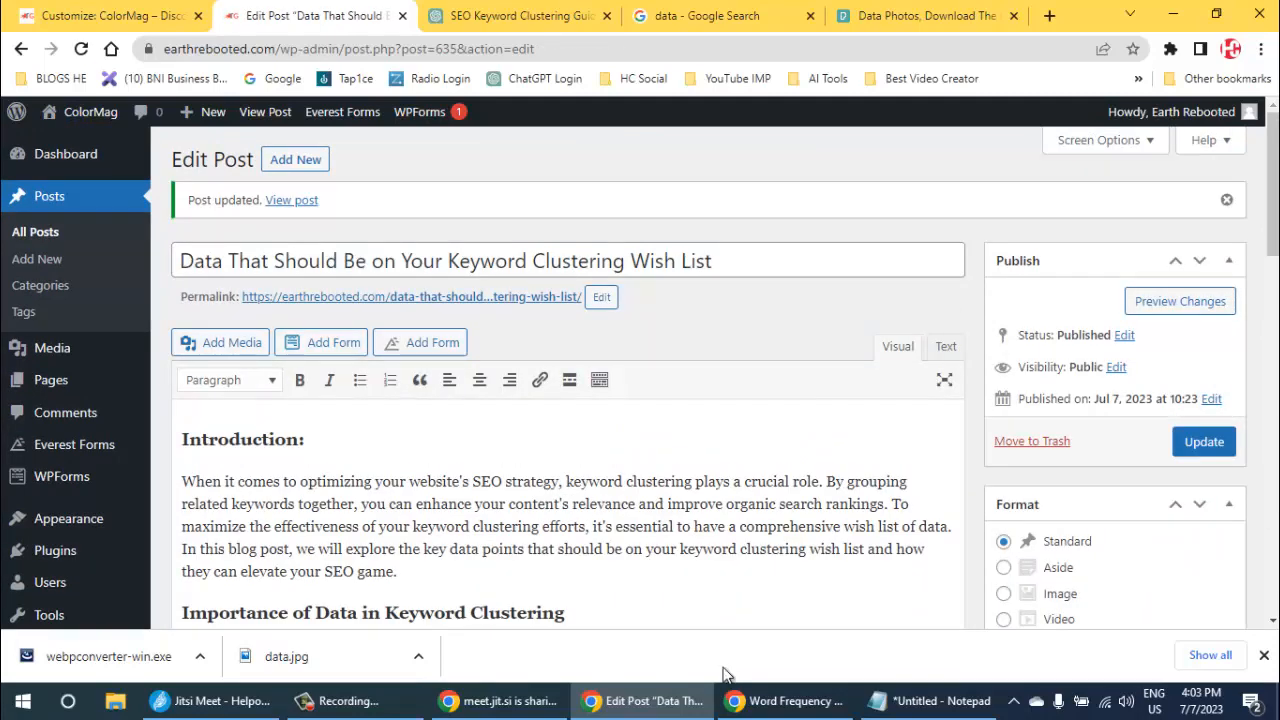
- Reload the Customizer and publish the Social Media widget with its post category set to Social Media
key(ctrl+shift+Tab)
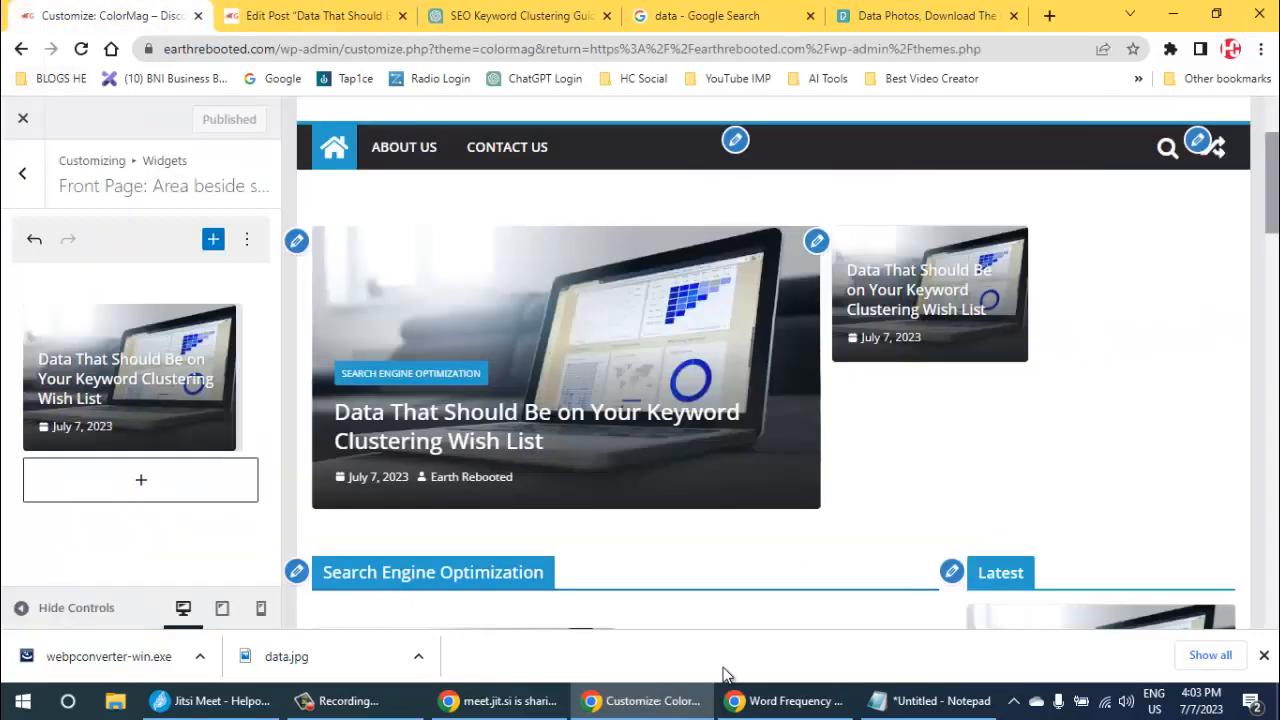
key(F5)
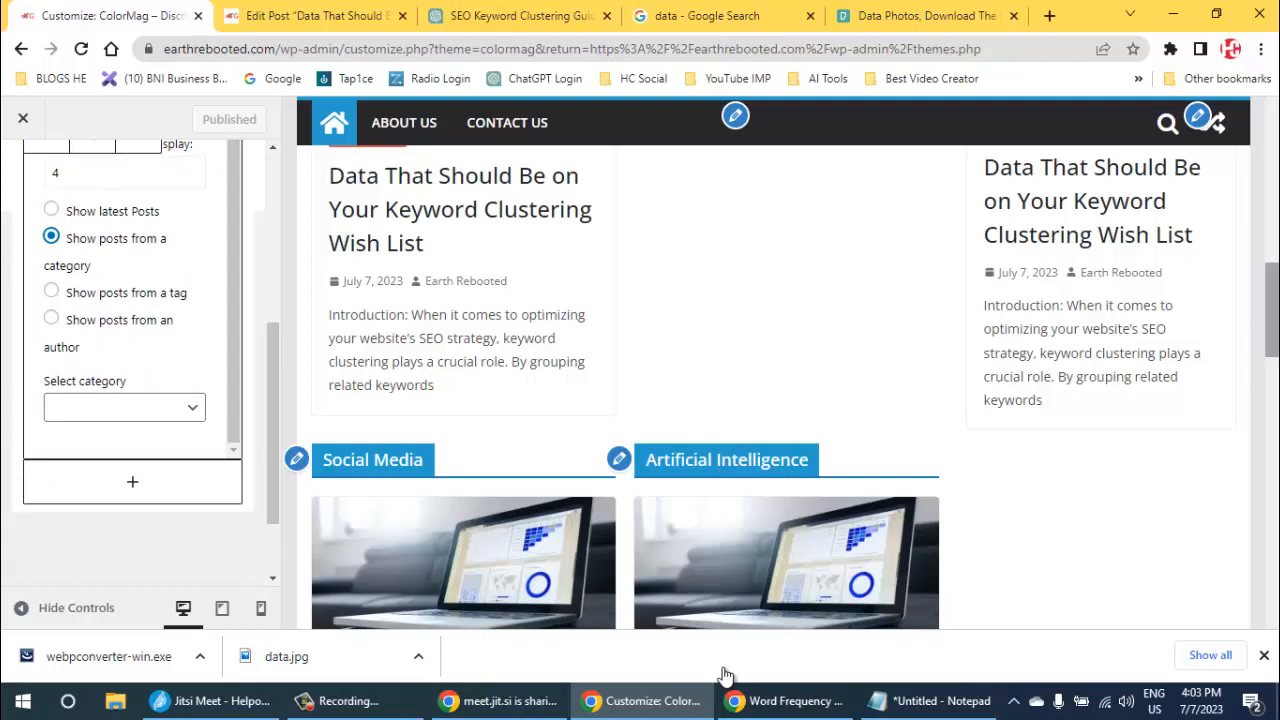
key(alt+Down)
key(Down)
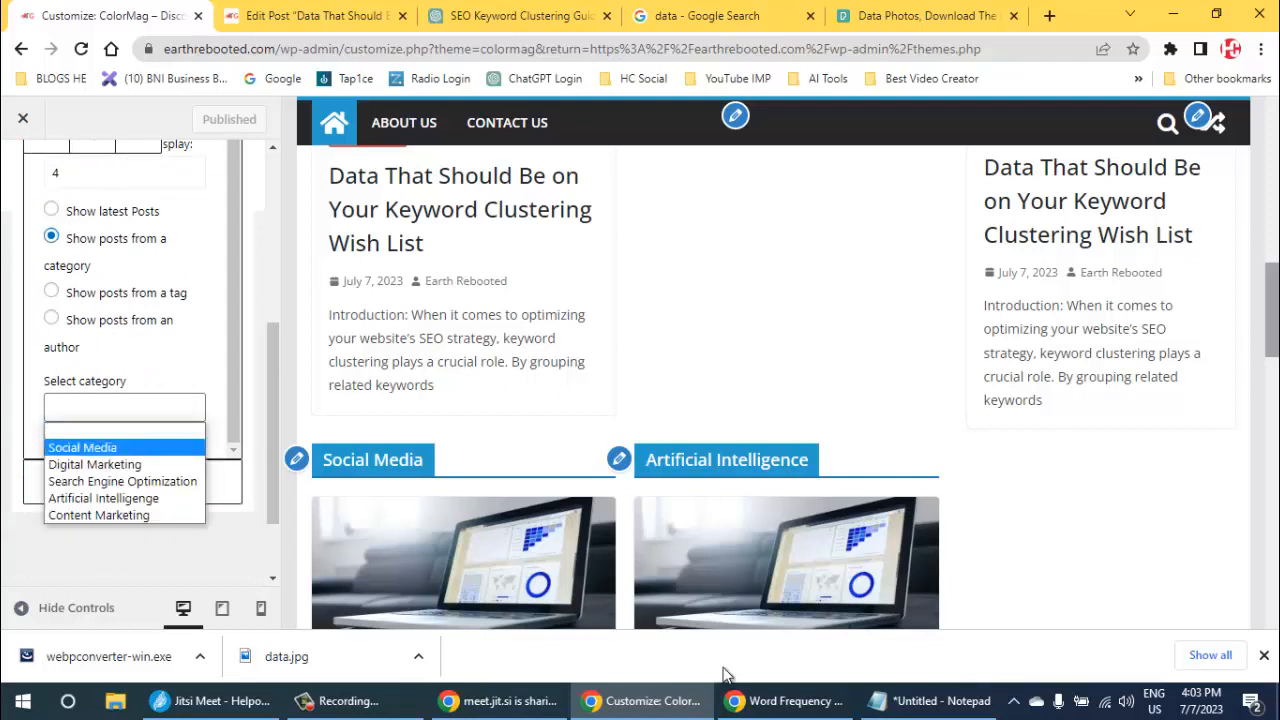
key(Down)
key(Down)
key(Down)
key(Down)
key(Up)
key(Up)
key(Up)
key(Up)
key(Return)
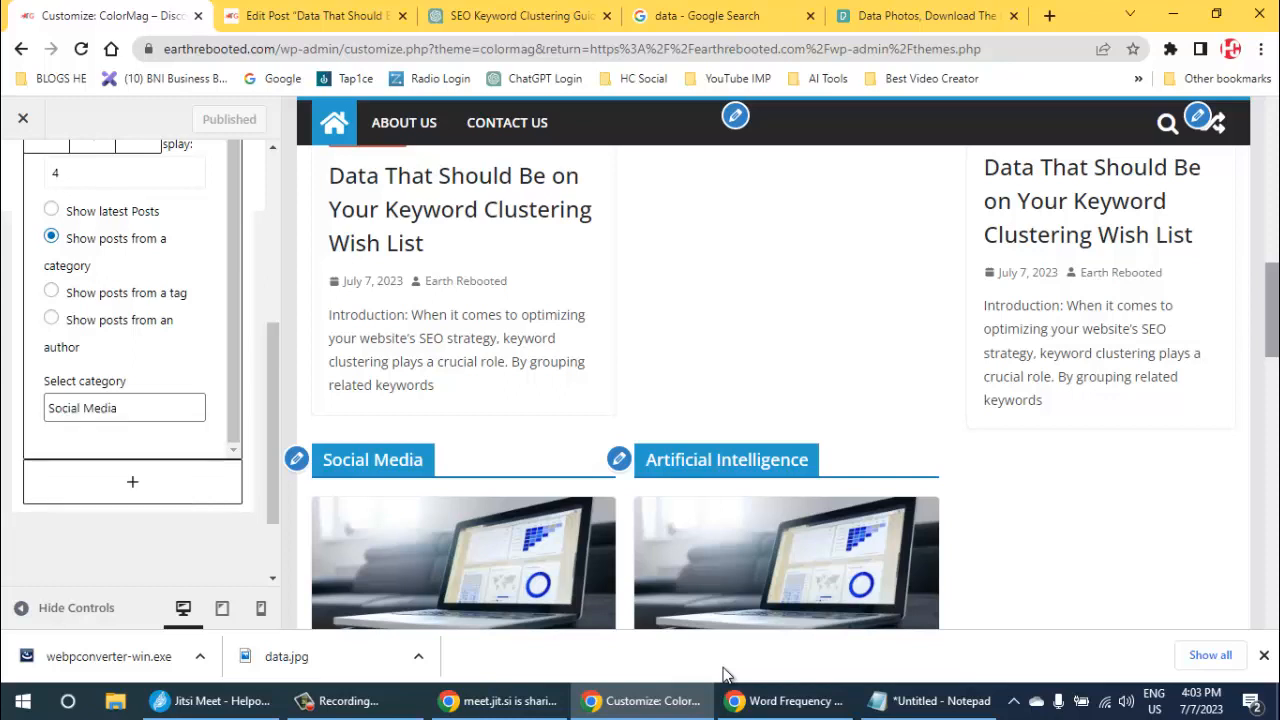
key(ctrl+s)
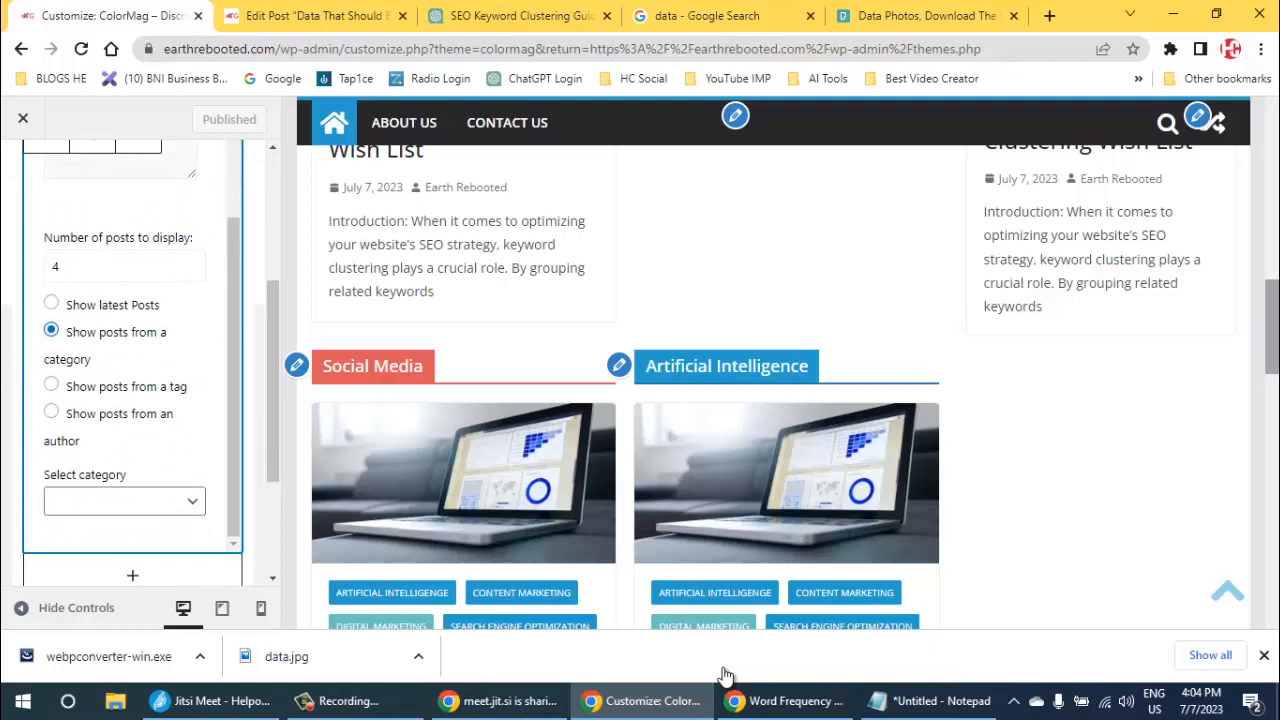
- Set the Artificial Intelligence widget's post category to Artificial Intelligence and publish the change
click(124, 501)
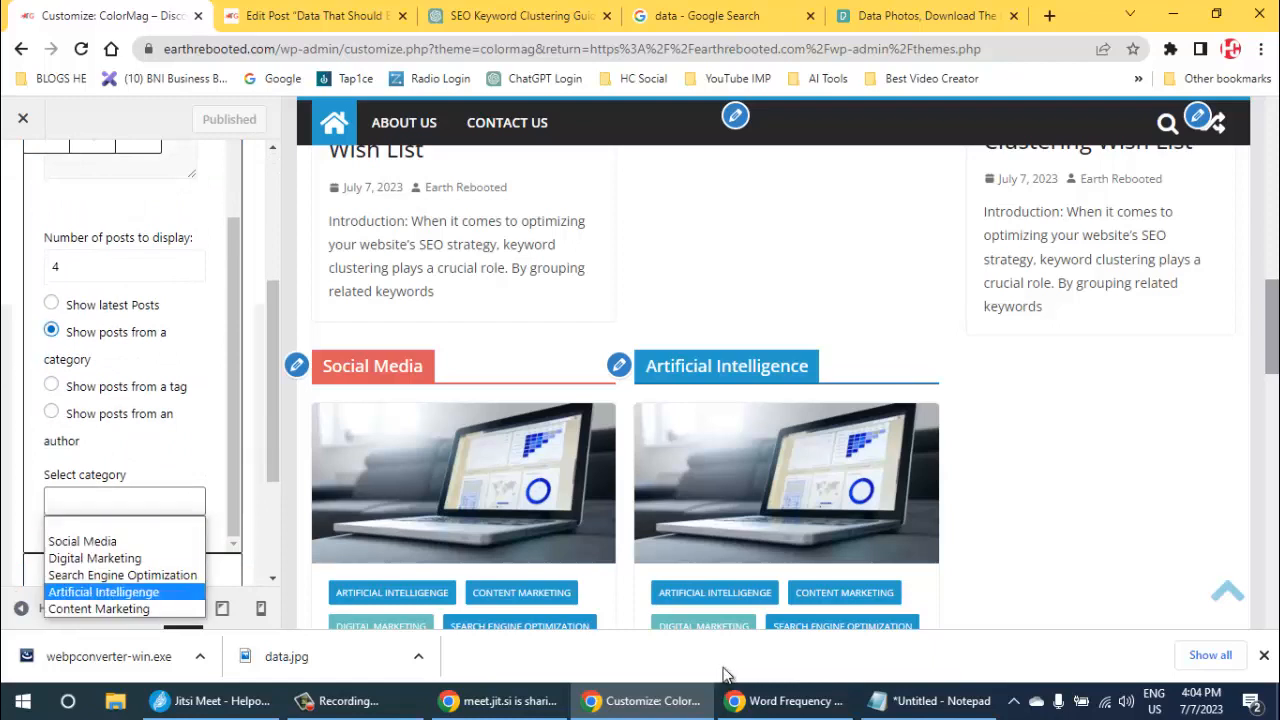
key(Return)
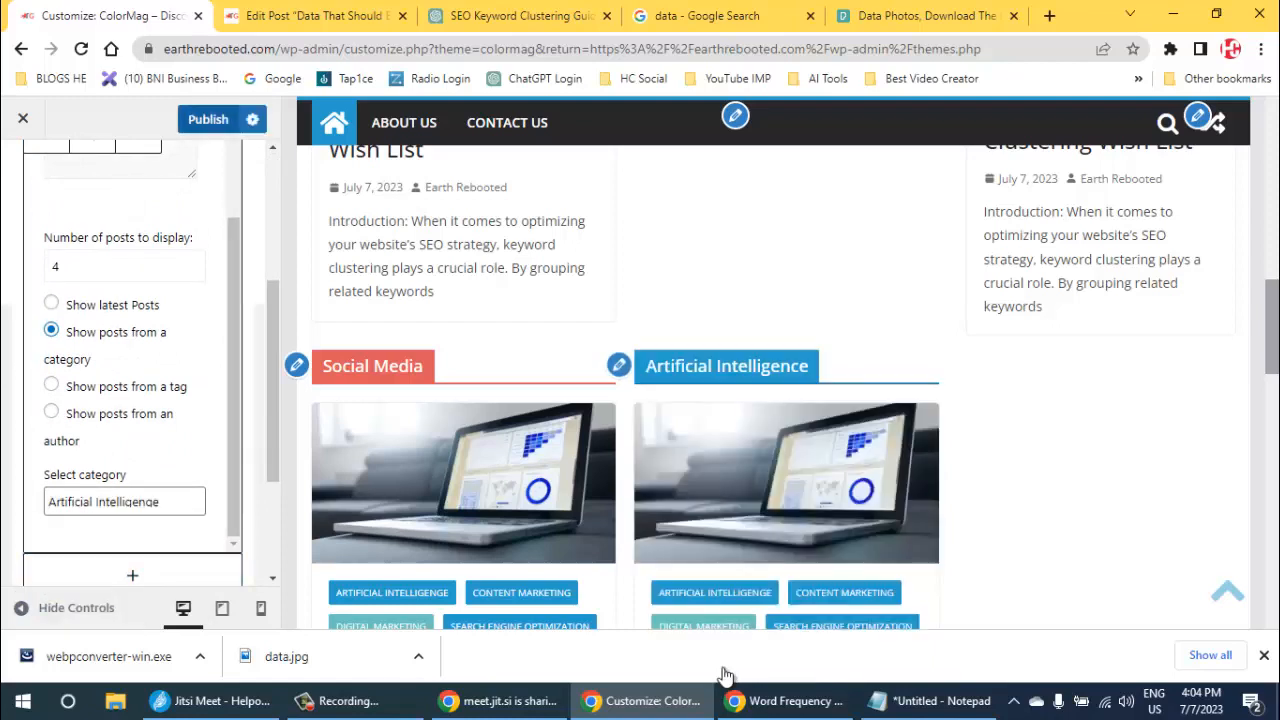
click(208, 119)
- Open the Content Marketing widget from the preview and set its post category to Content Marketing
scroll(773, 363, down, 5)
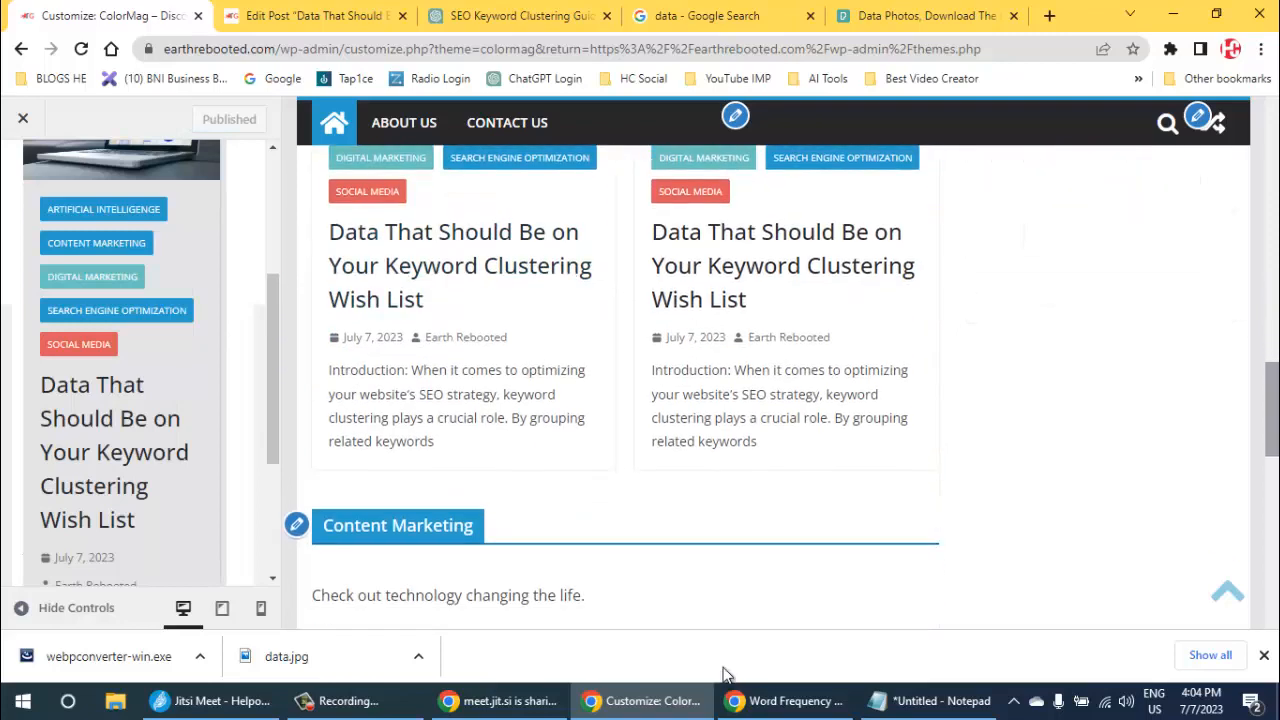
click(296, 525)
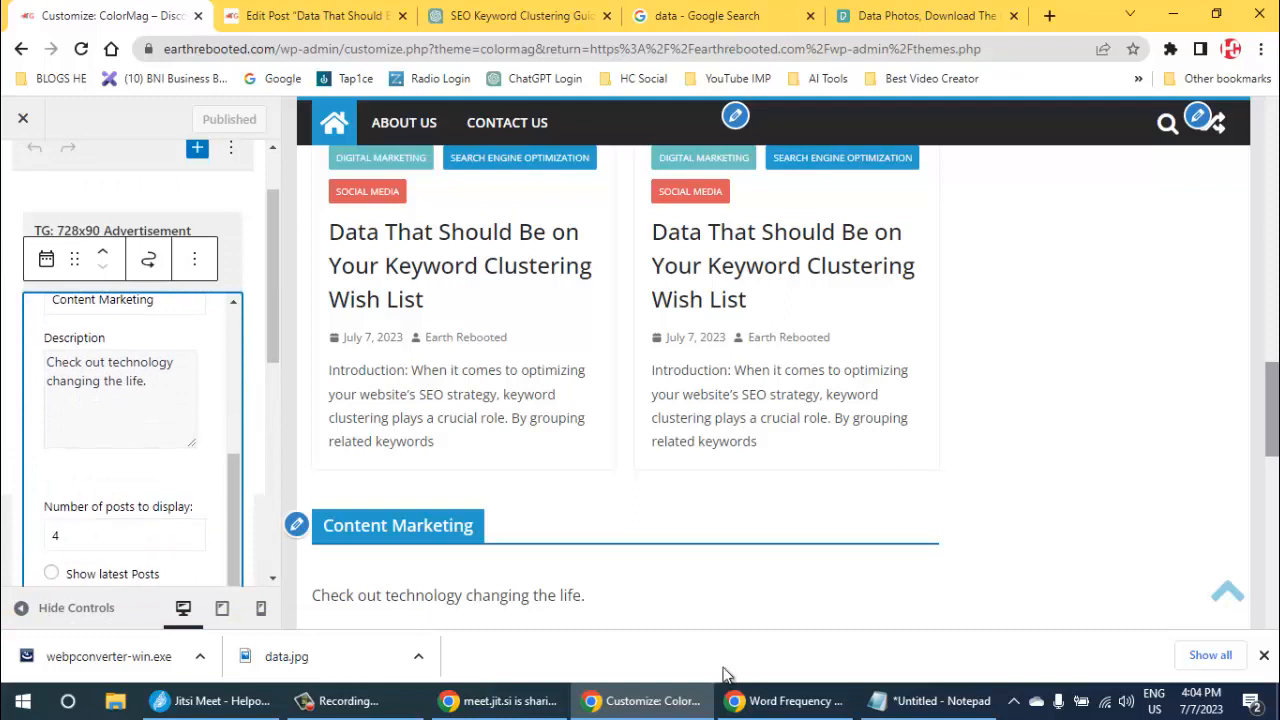
scroll(132, 450, down, 5)
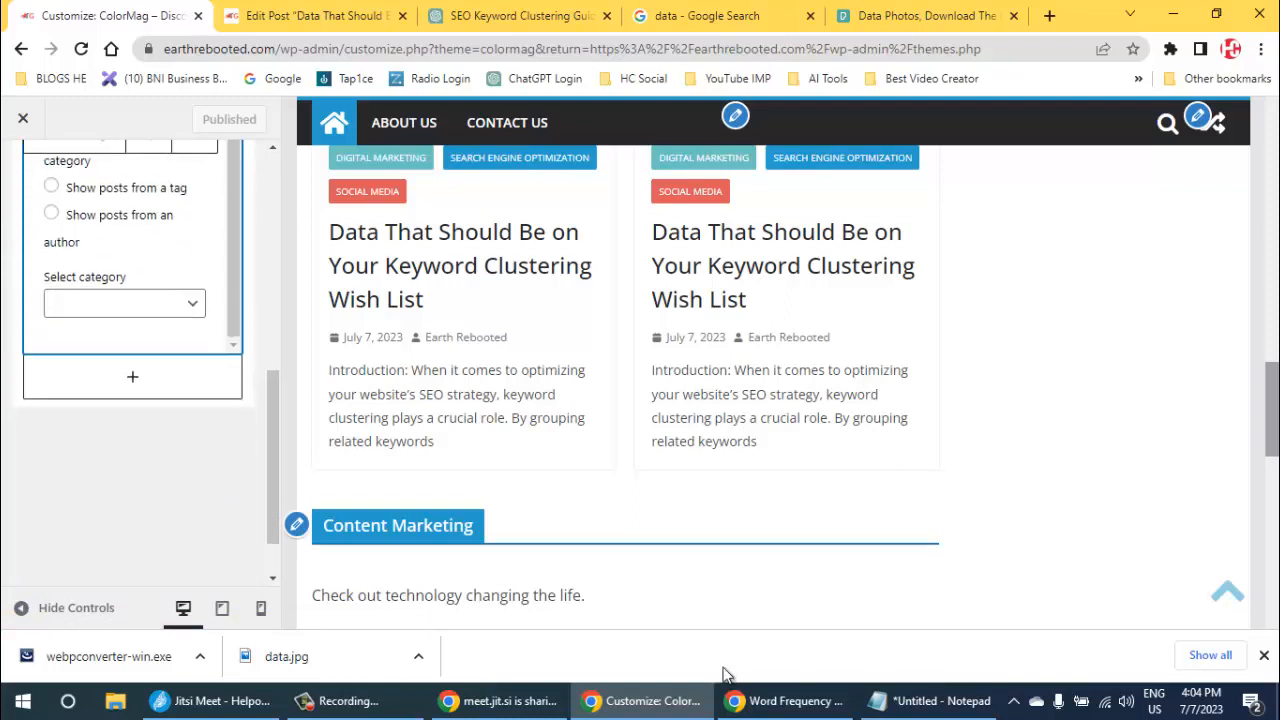
scroll(132, 245, up, 1)
scroll(132, 245, down, 1)
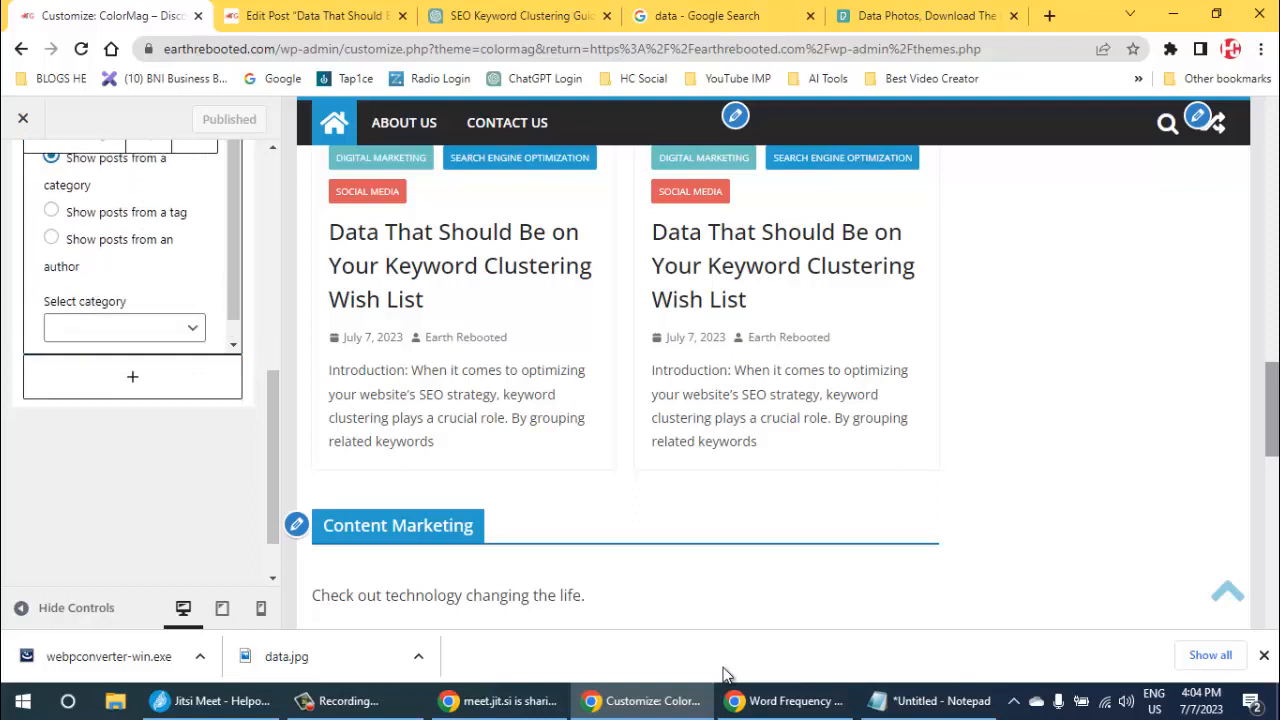
click(124, 302)
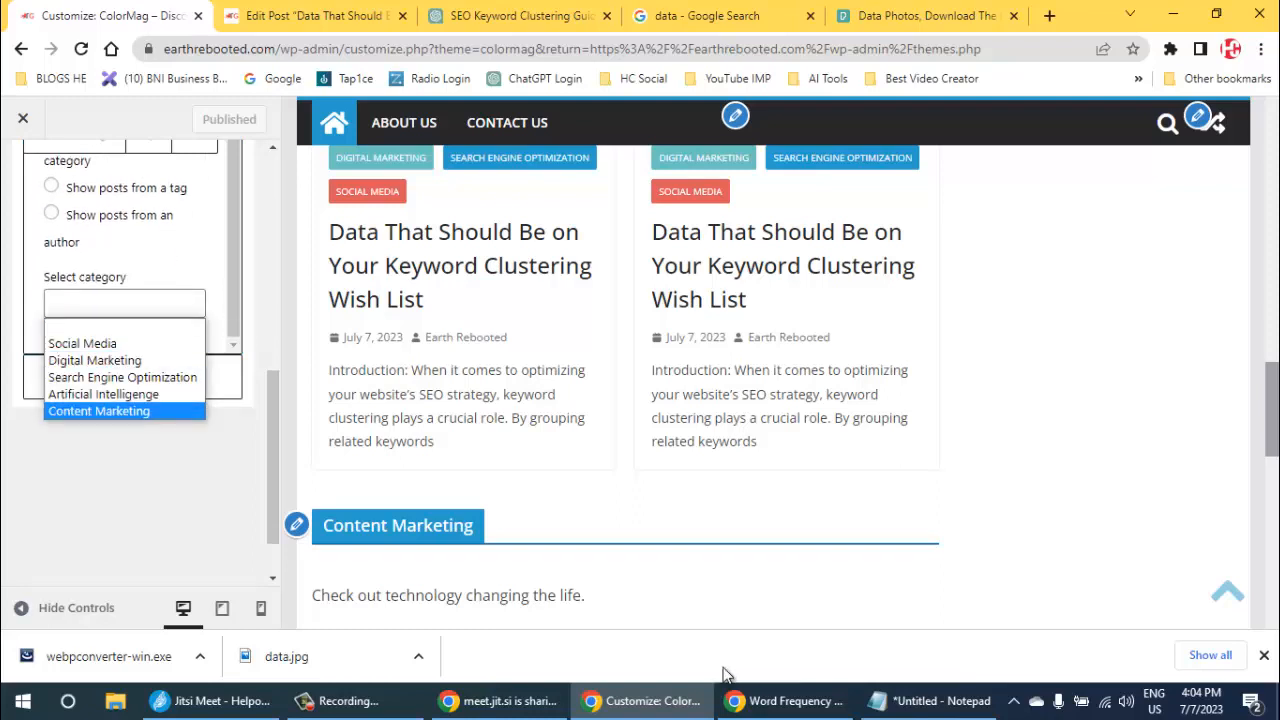
key(Return)
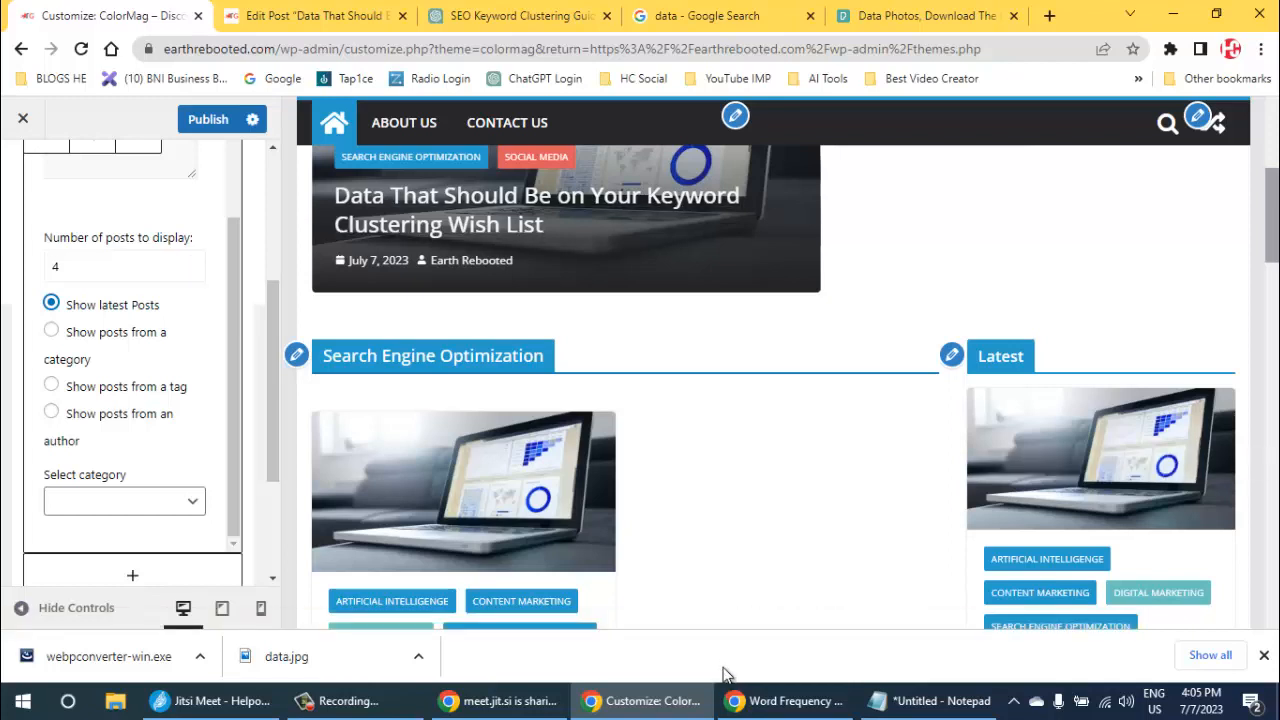
- Publish the pending widget changes, then leave the Customizer for the list of all posts
click(208, 119)
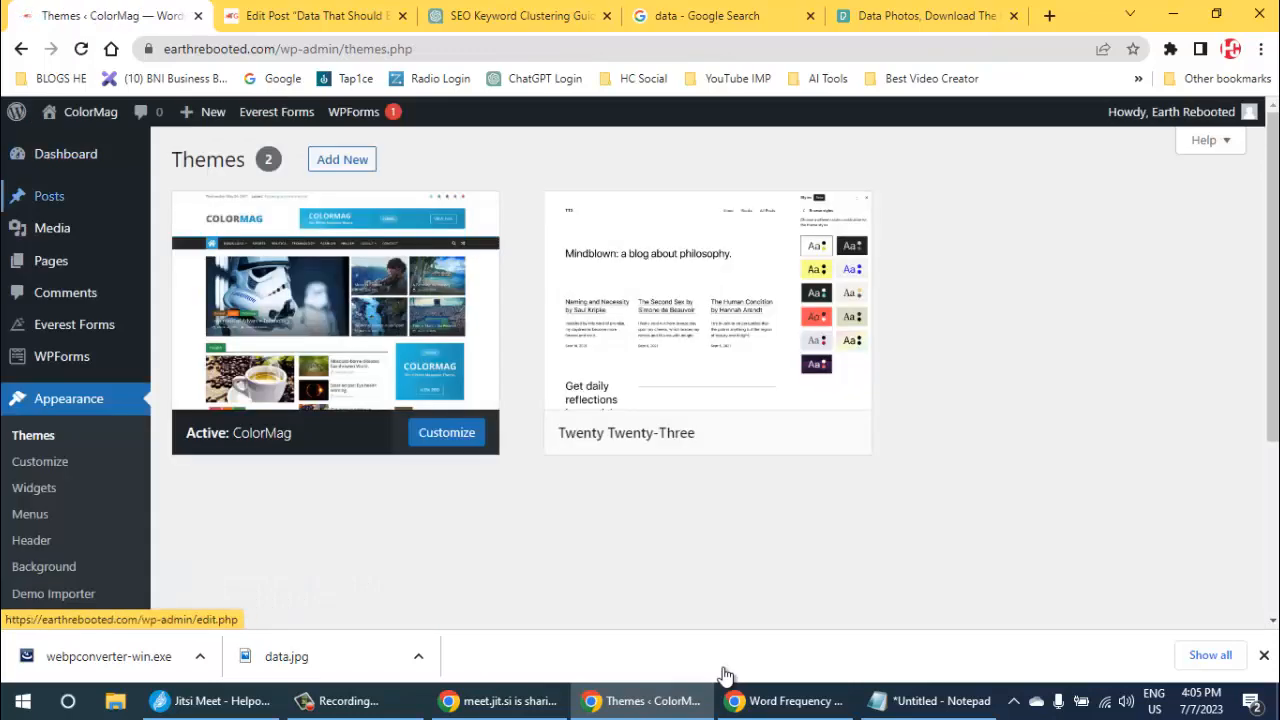
mouse_move(49, 196)
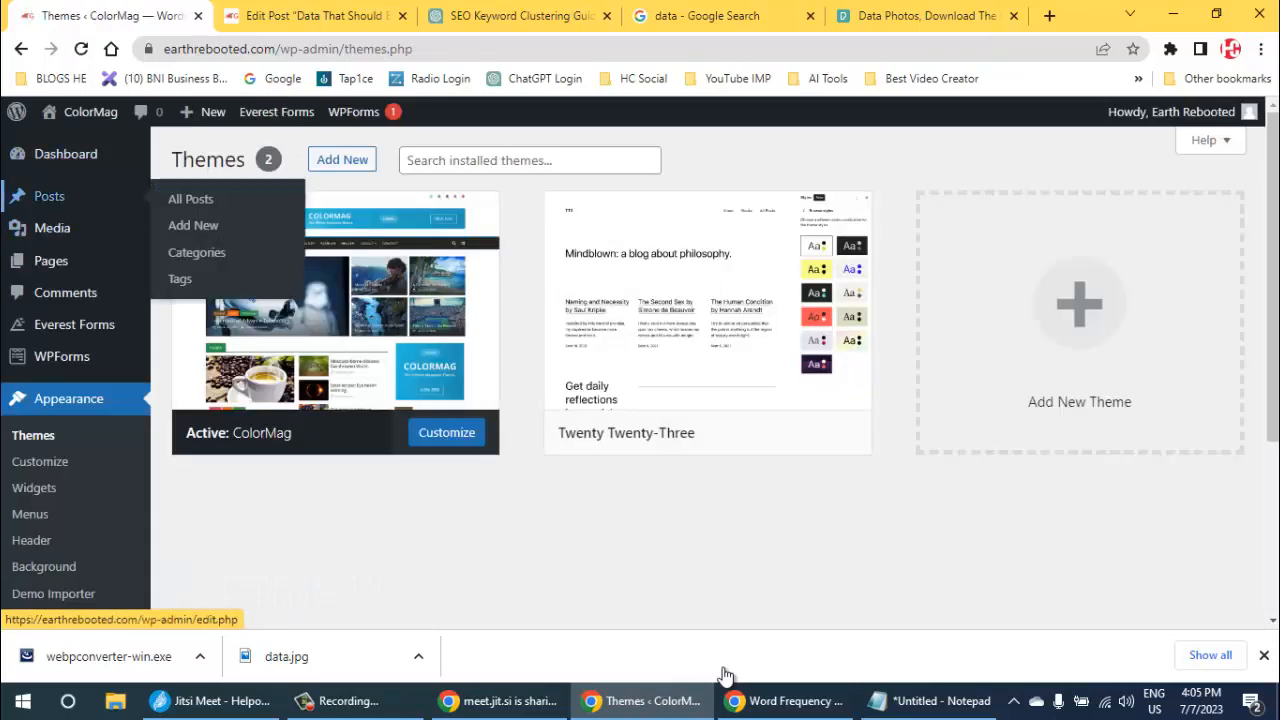
click(191, 199)
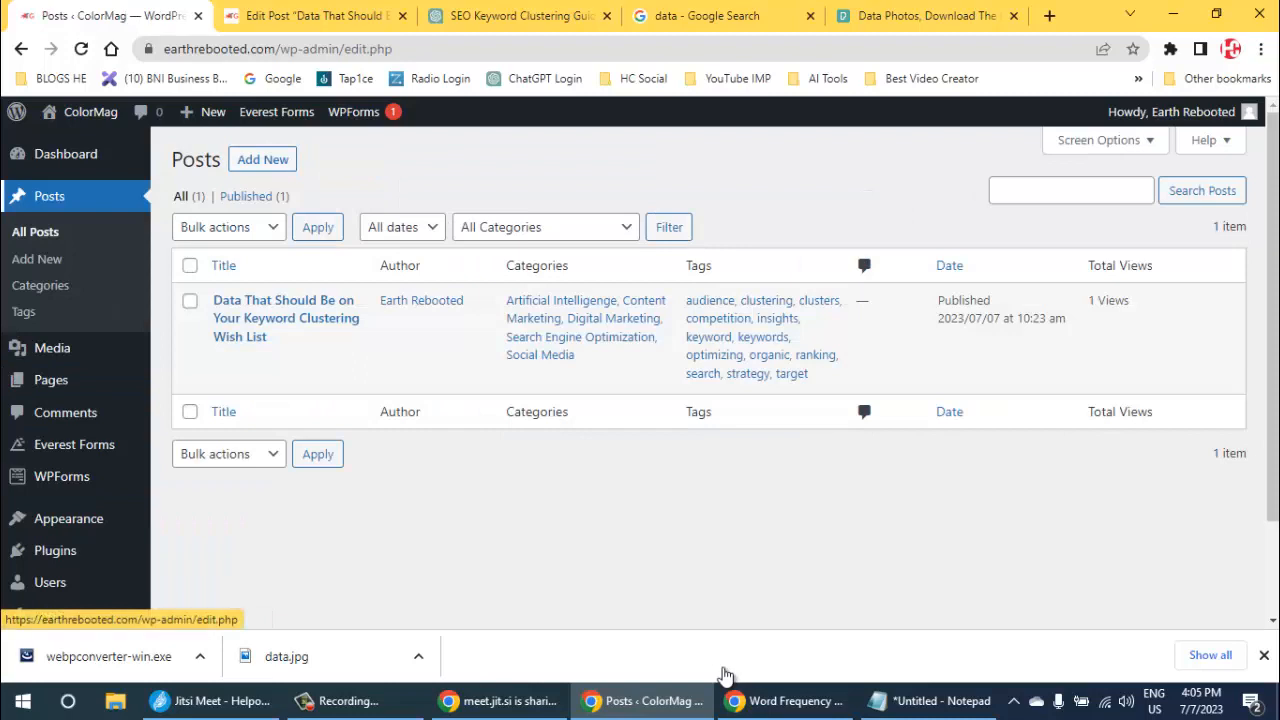
mouse_move(275, 335)
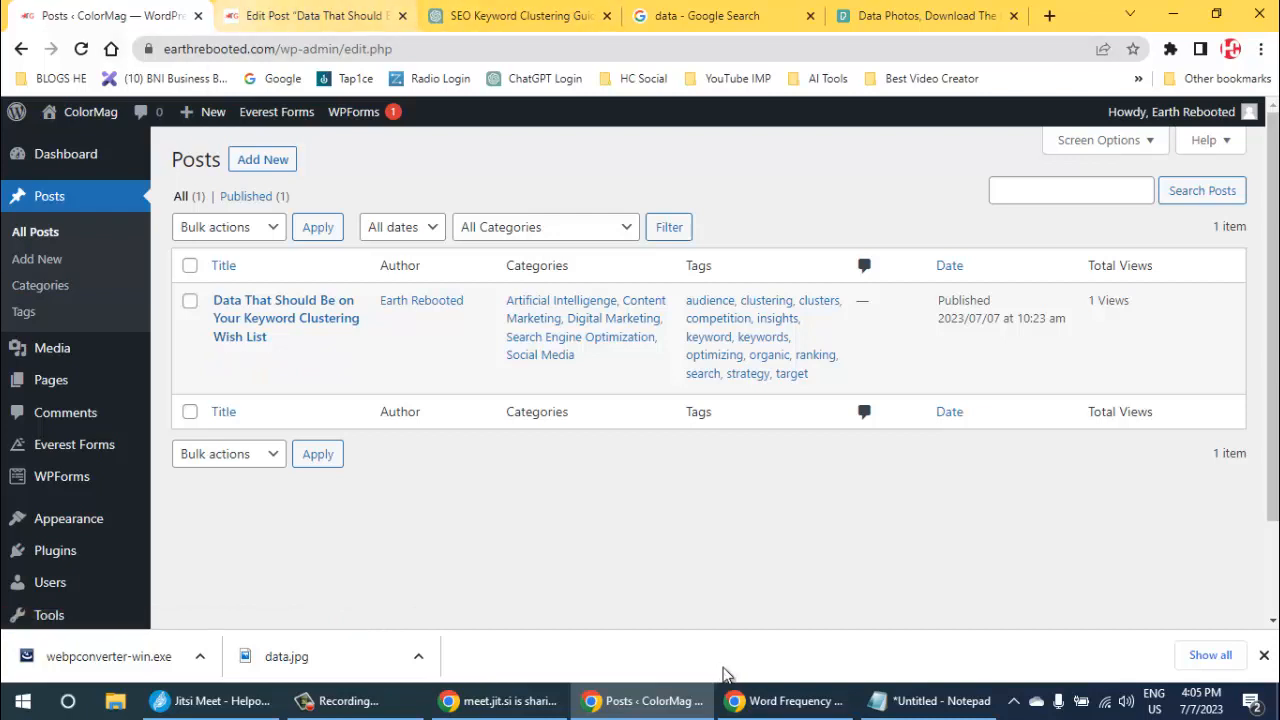
- Close the editor of the published keyword clustering post and switch to the ChatGPT conversation
click(335, 16)
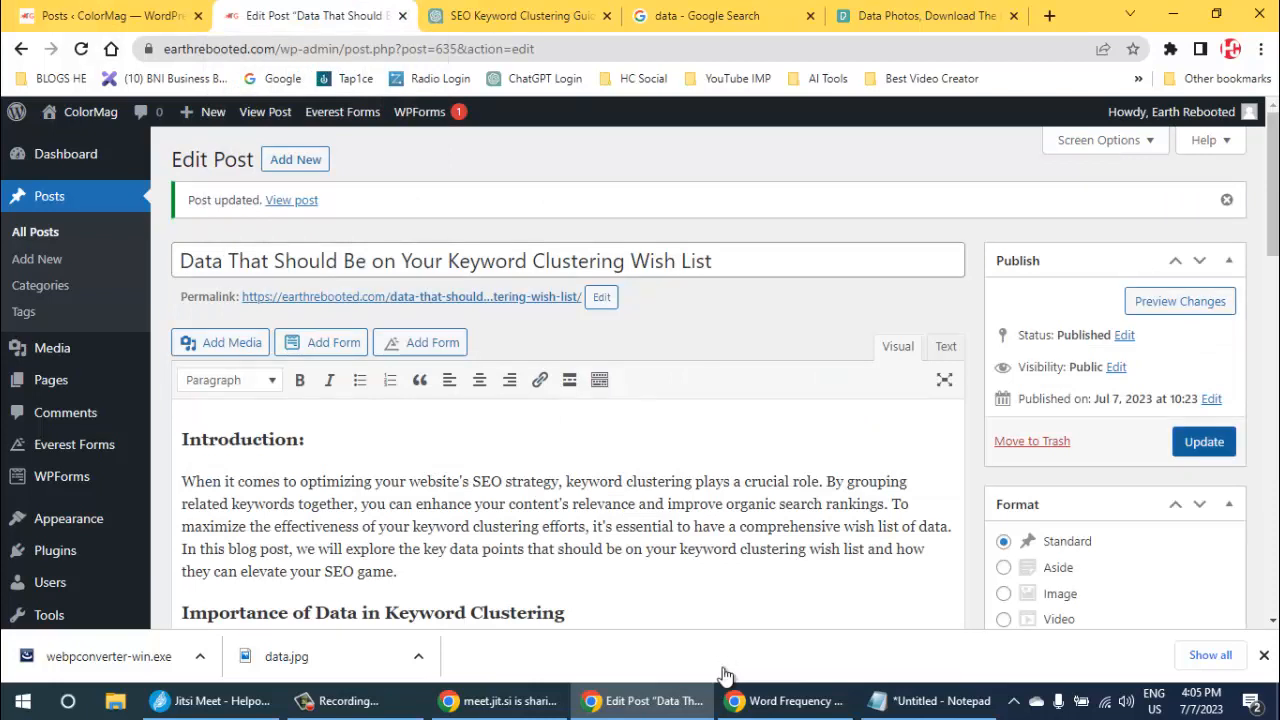
click(1204, 442)
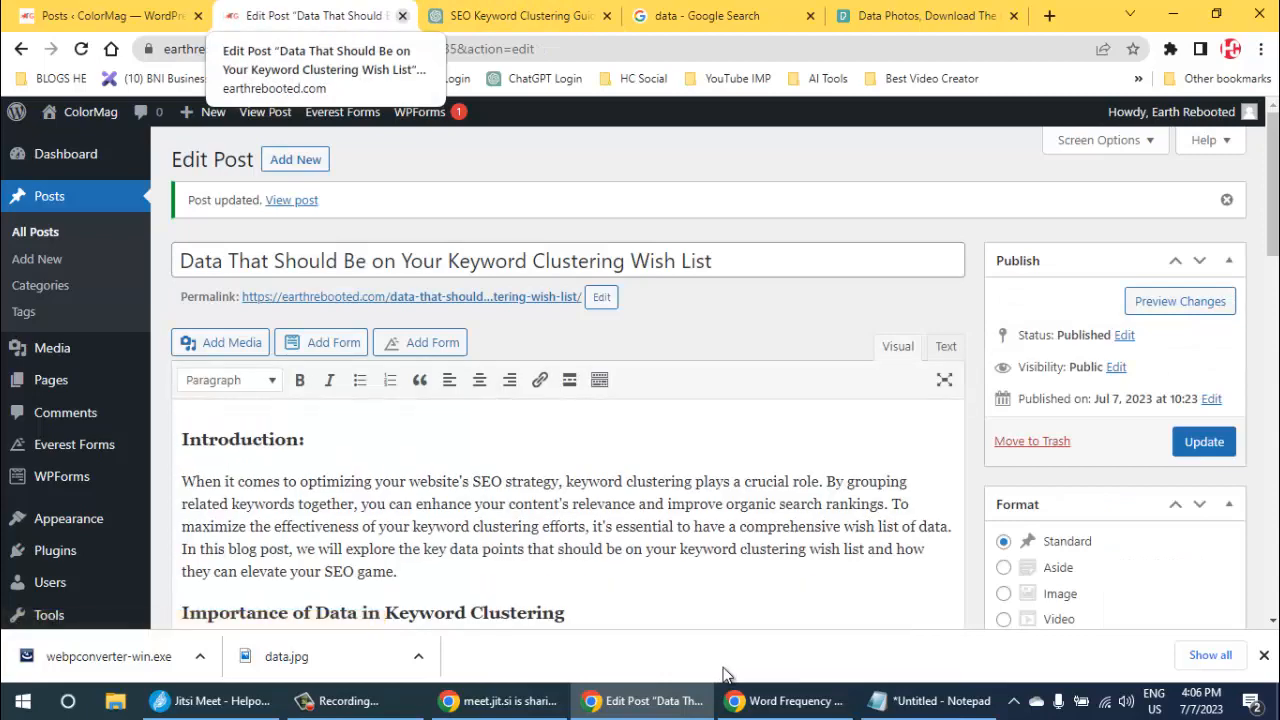
key(ctrl+Tab)
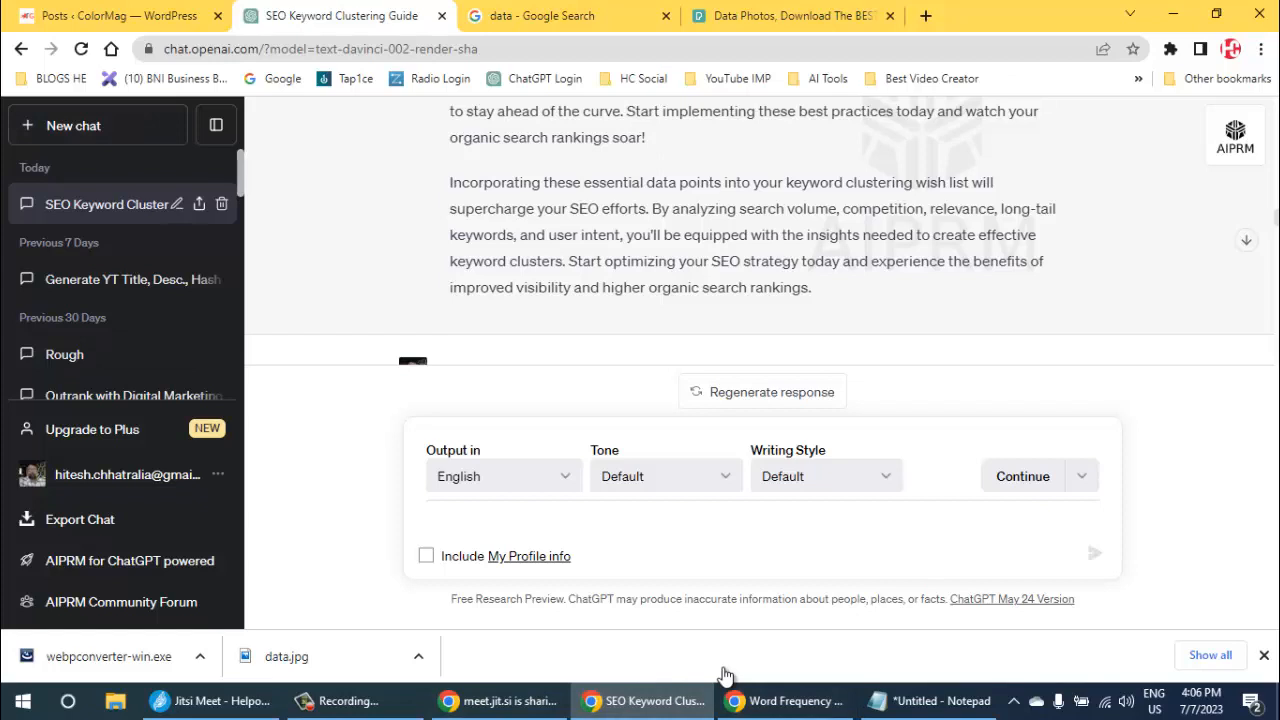
- Rename the SEO Keyword Clustering Guide chat as BLOGS
click(177, 204)
key(ctrl+a)
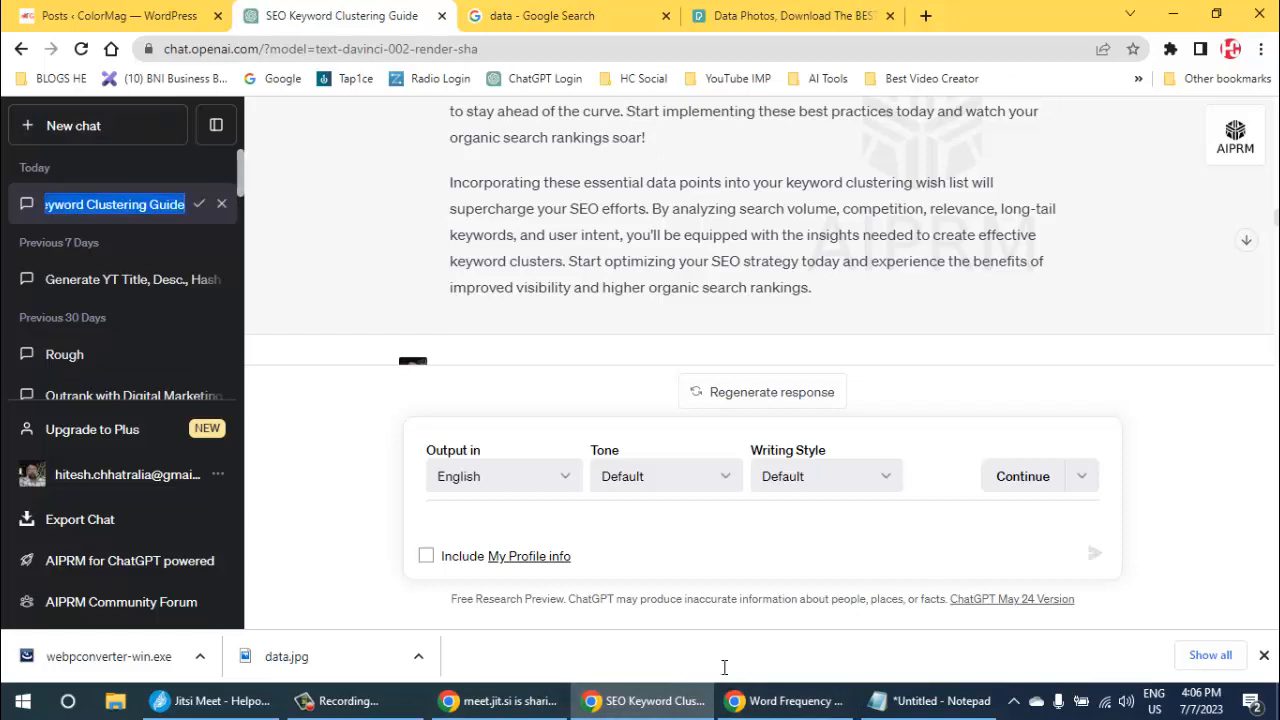
text(BLO)
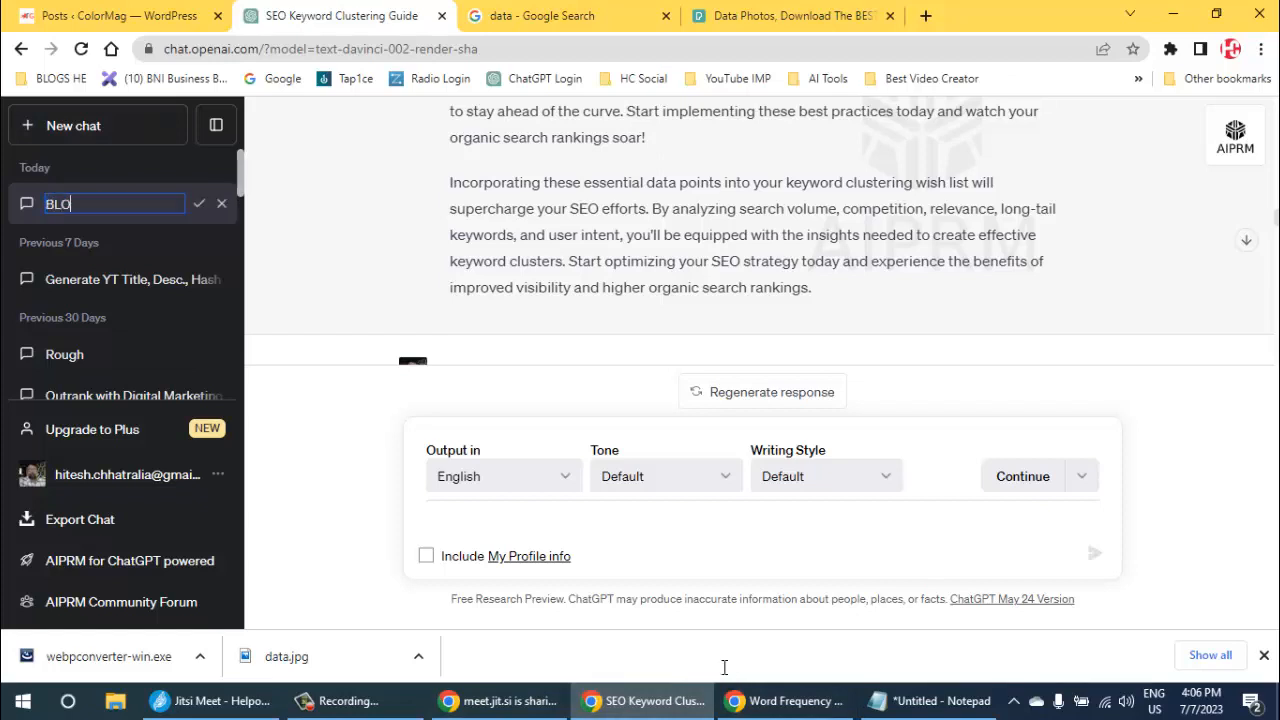
text(GS)
key(Return)
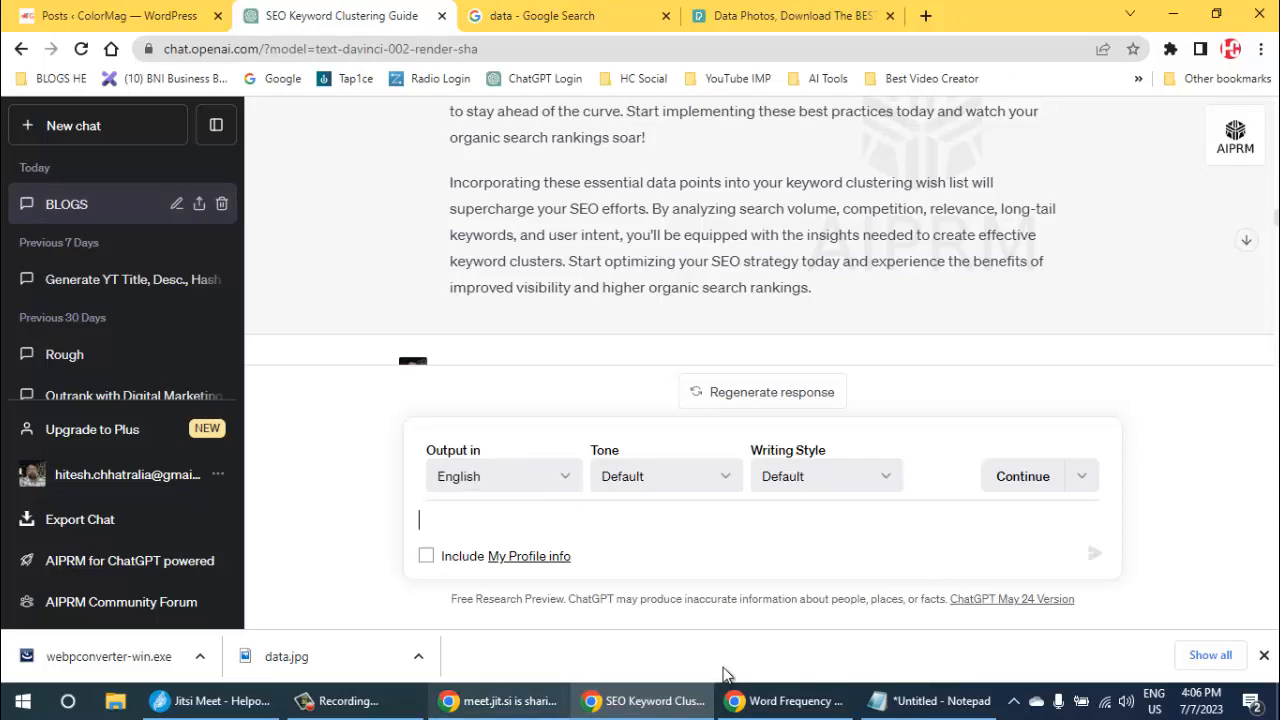
- Copy "alternatives to robots.txt in wake of generative AI and other emerging technologies" from the Notepad topic list and submit it in the BLOGS chat
key(alt+Tab)
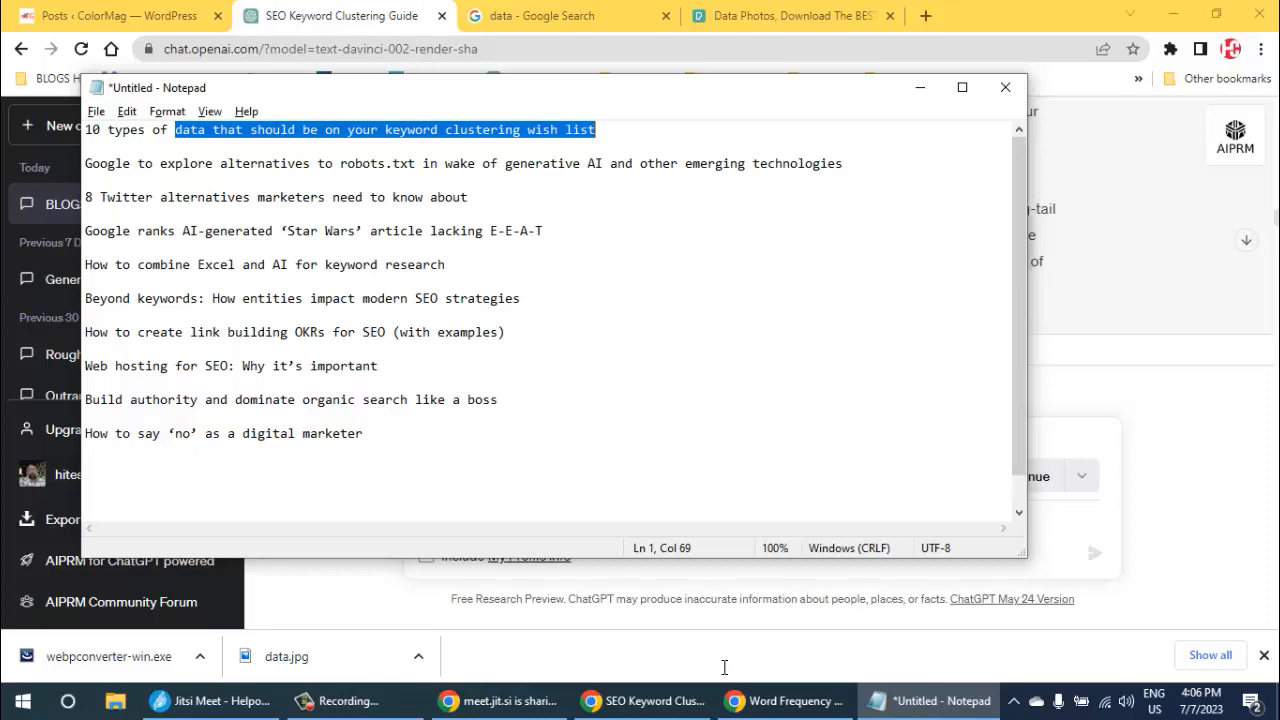
drag(220, 163, 843, 163)
key(ctrl+c)
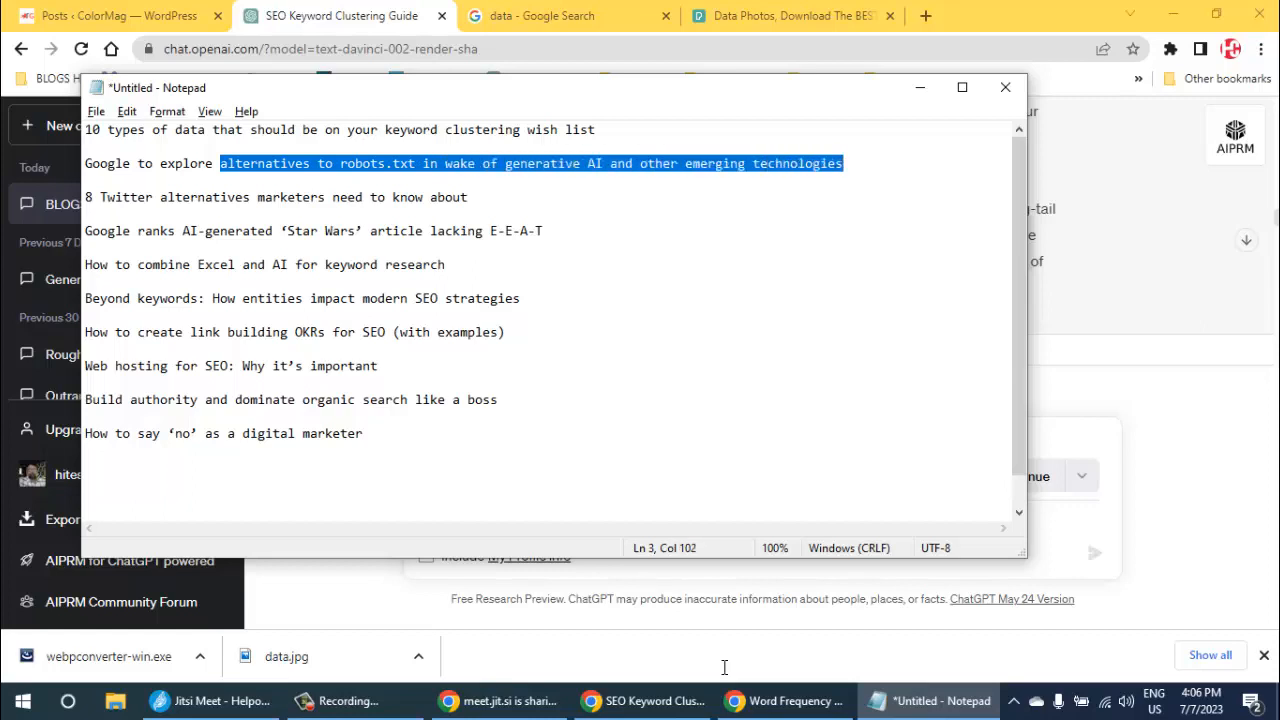
click(843, 180)
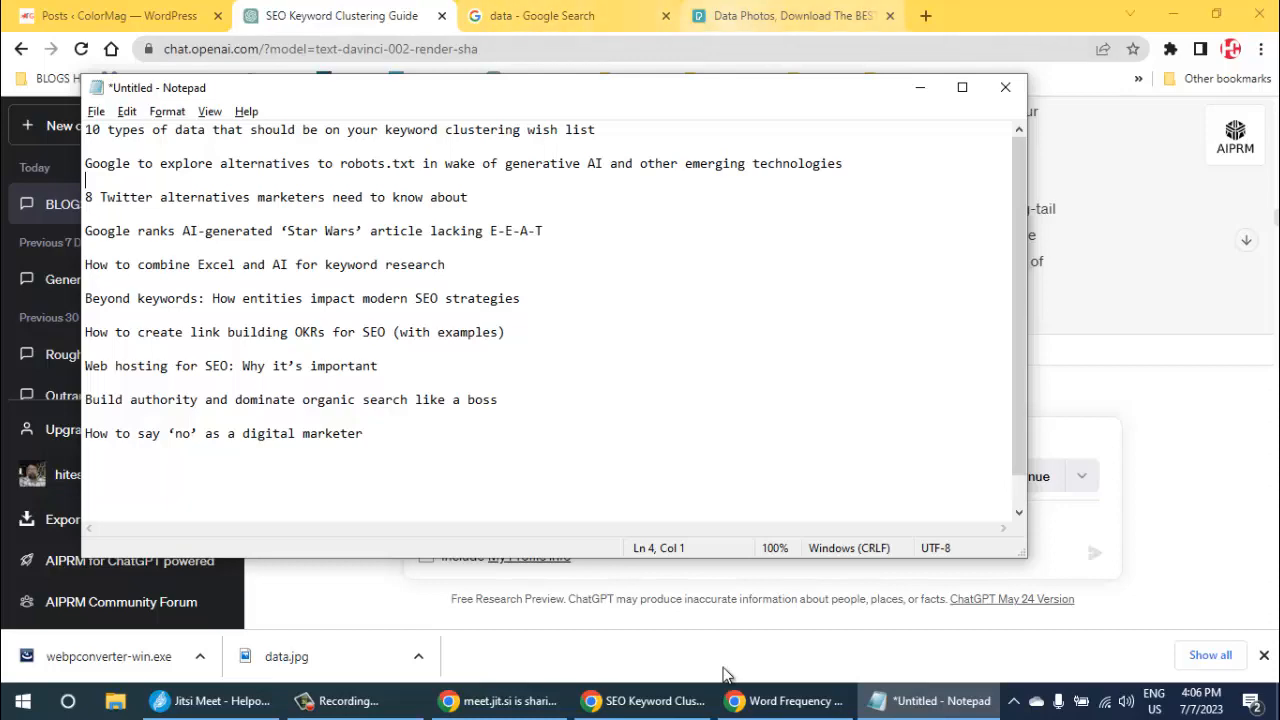
click(785, 16)
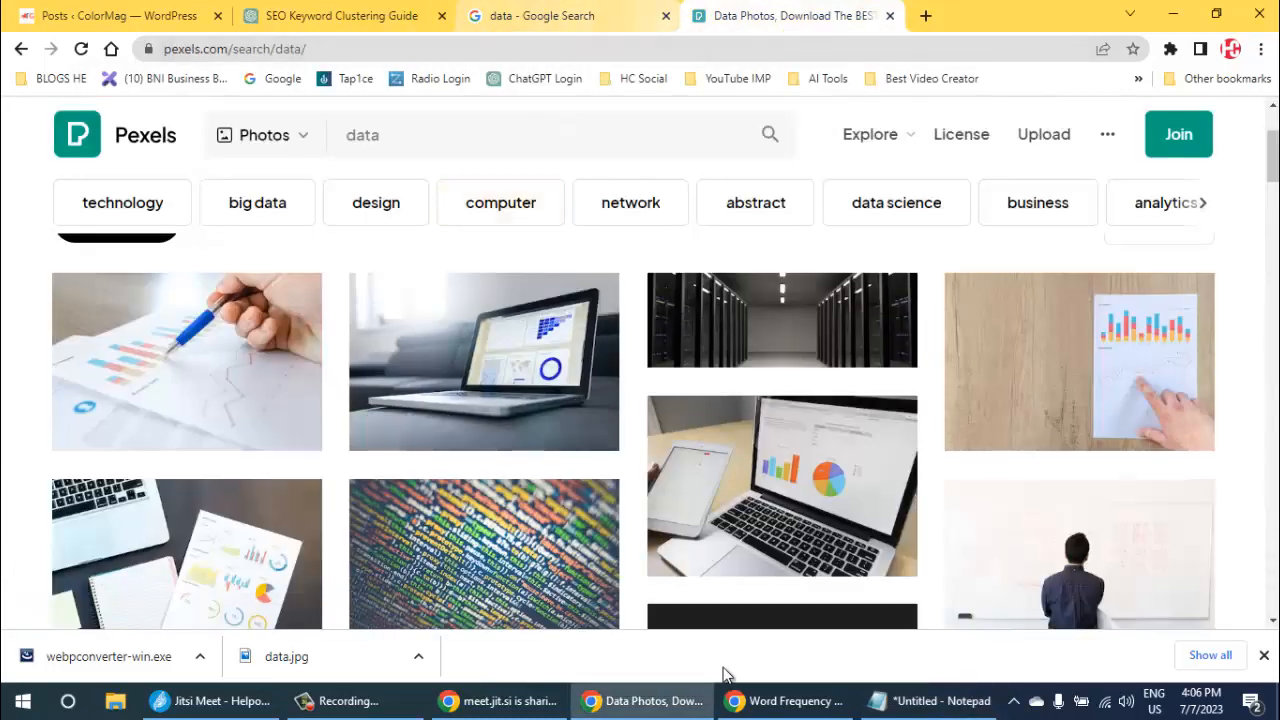
click(342, 16)
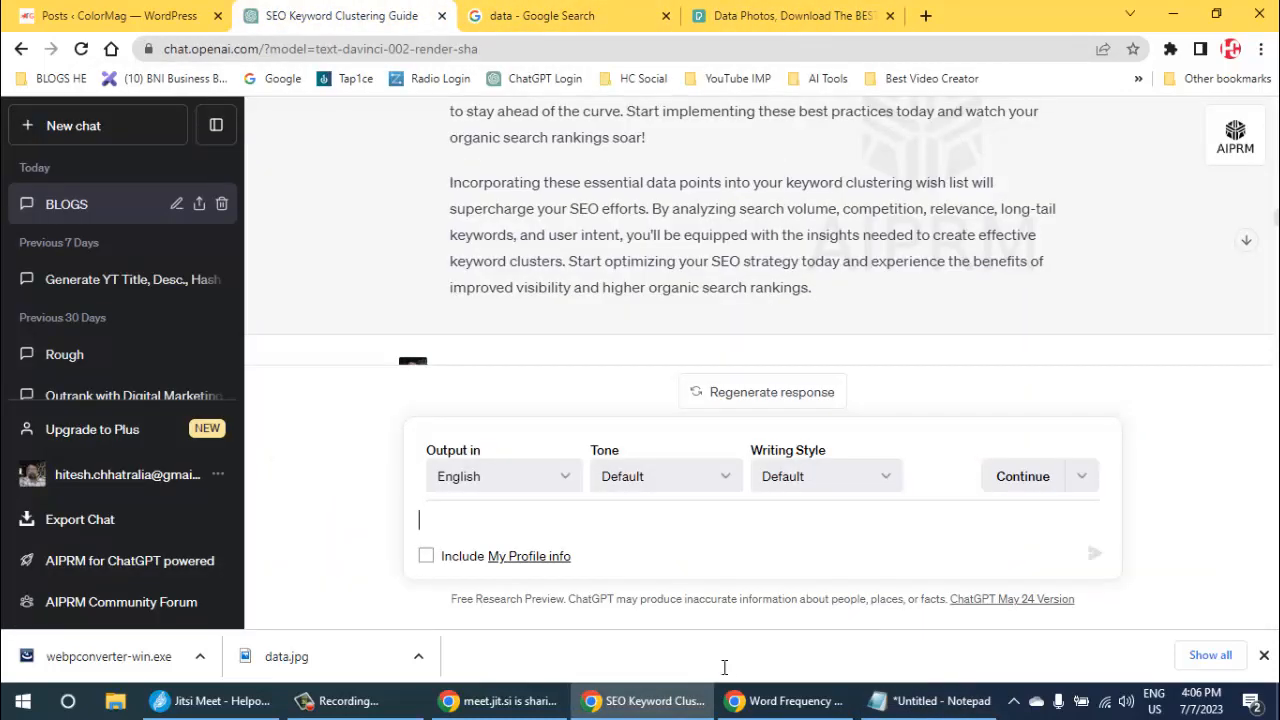
key(ctrl+v)
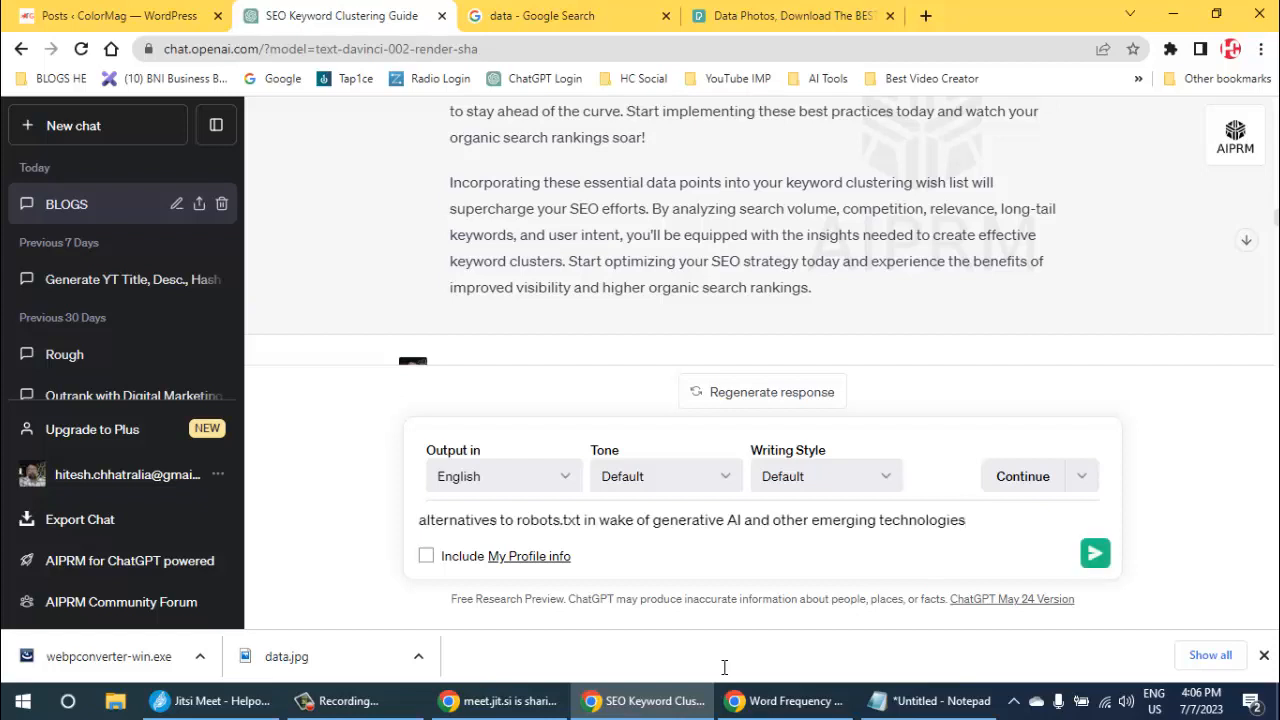
key(Return)
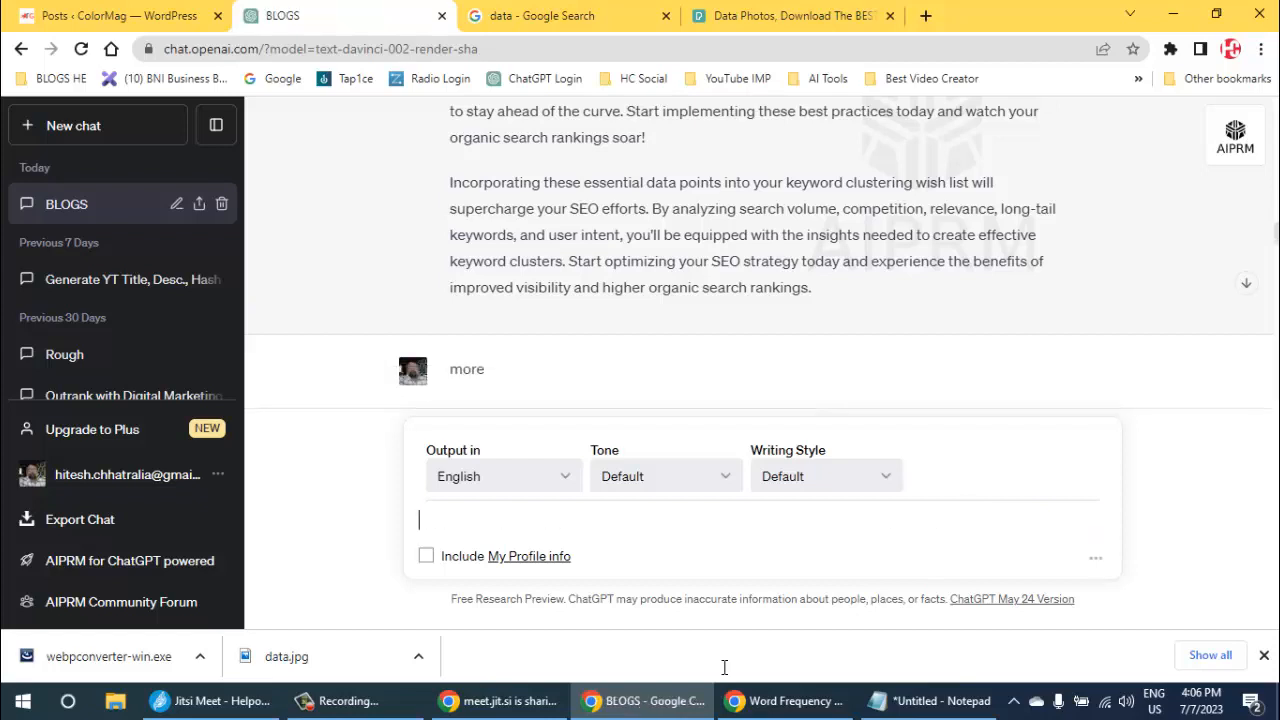
- Read through the generated robots.txt alternatives article, from its numbered sections to the conclusion
mouse_move(725, 675)
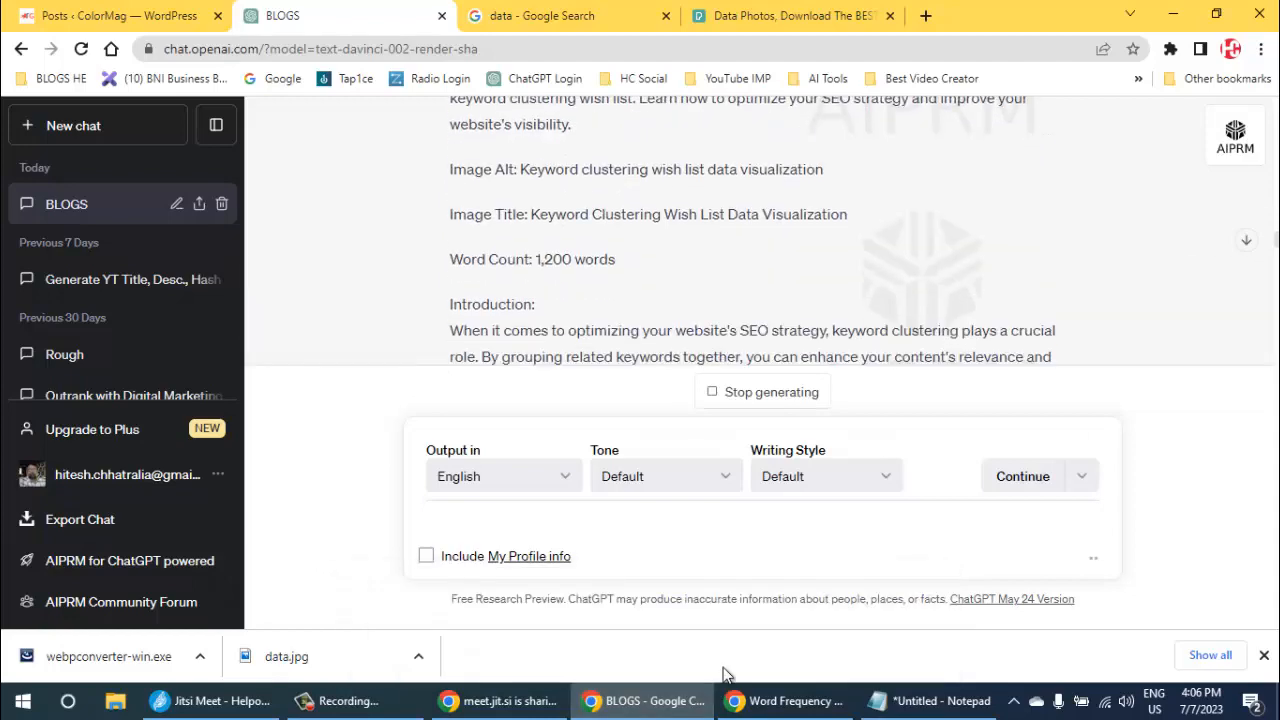
scroll(723, 668, up, 2)
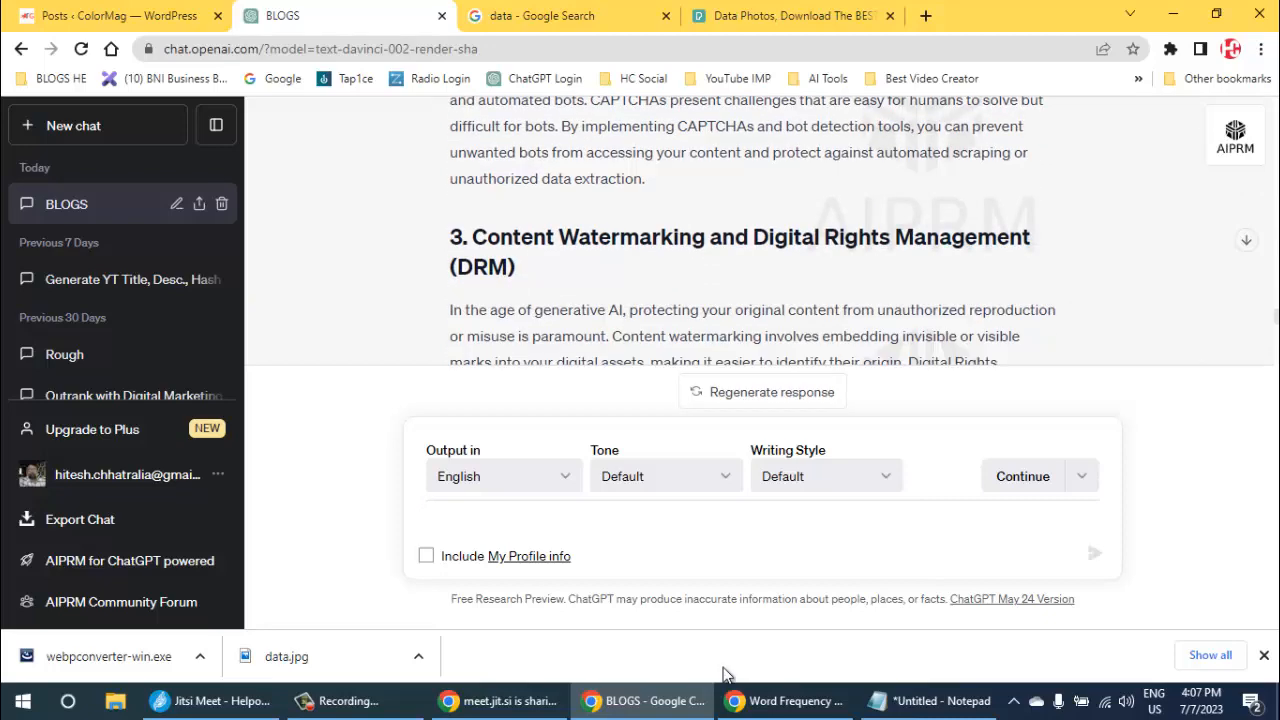
scroll(724, 668, down, 2)
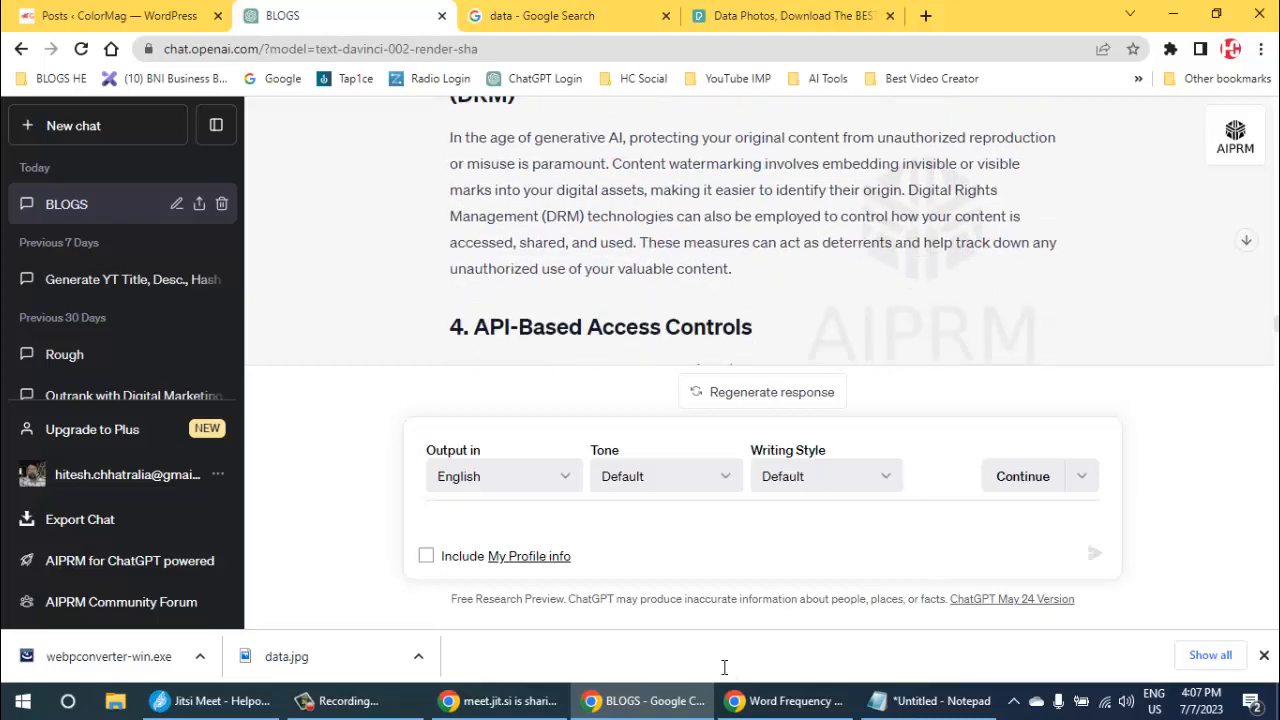
scroll(724, 668, down, 1)
scroll(724, 668, down, 7)
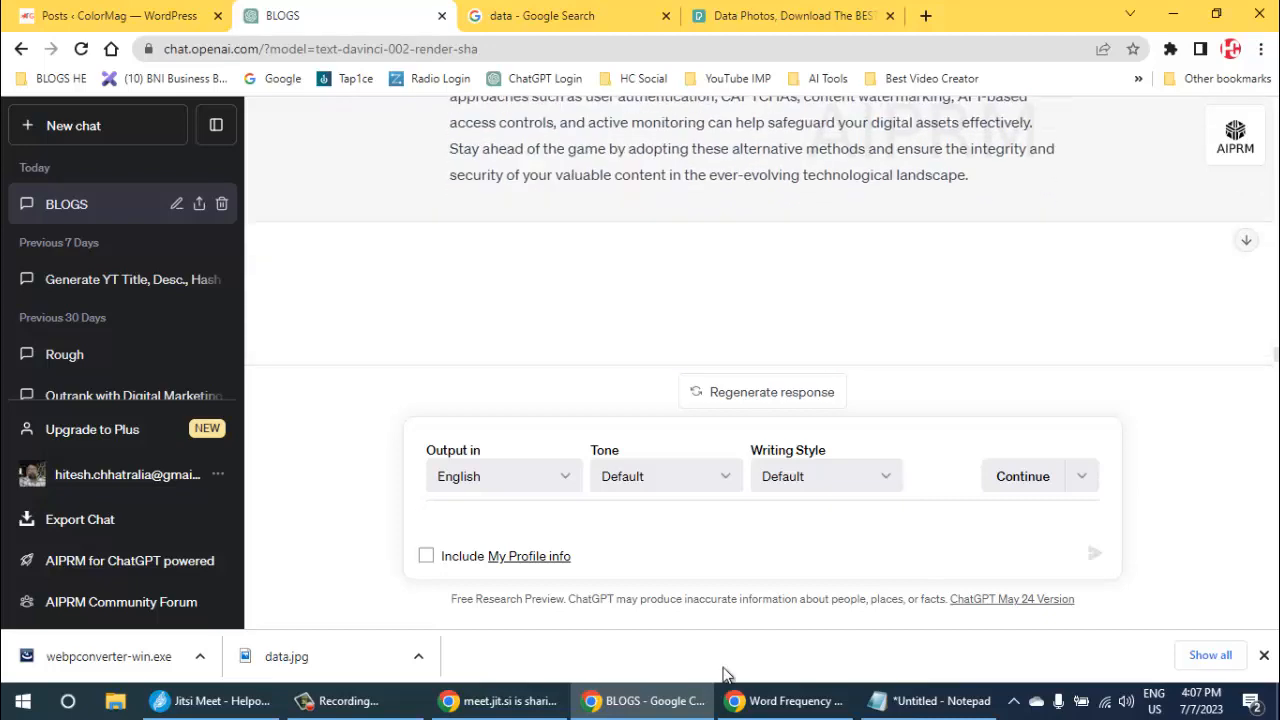
scroll(724, 674, up, 4)
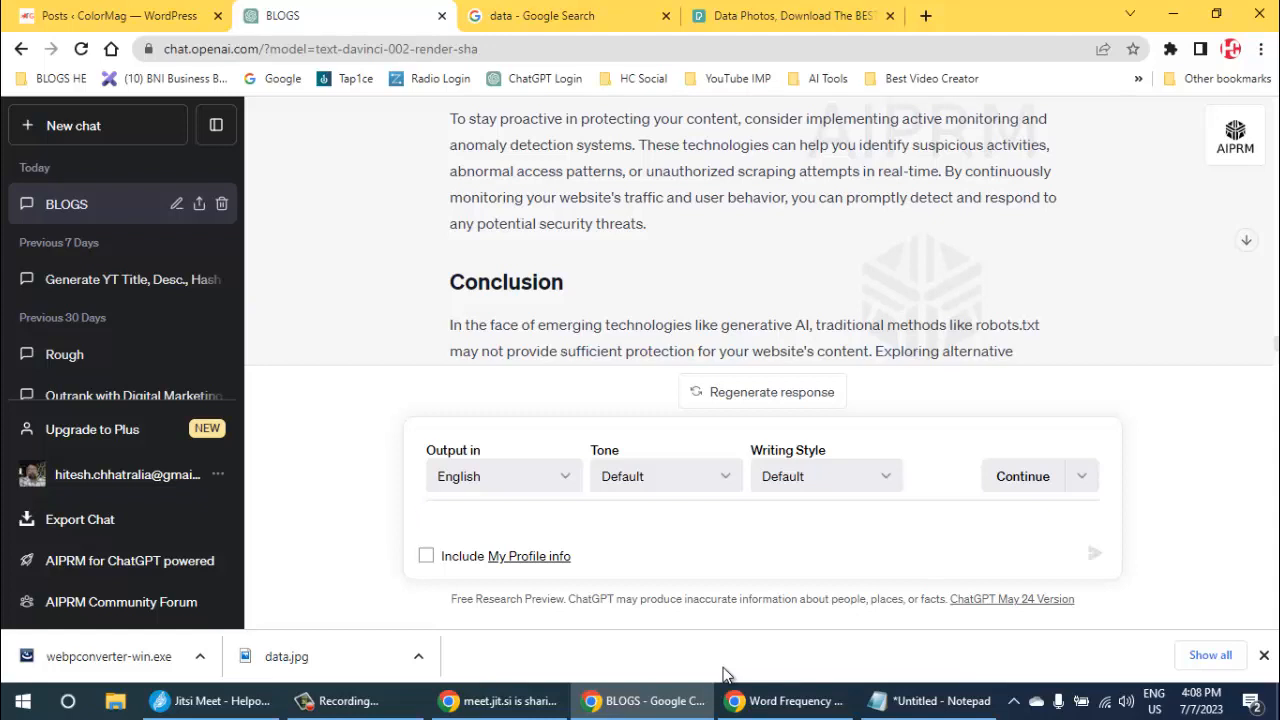
scroll(725, 668, up, 2)
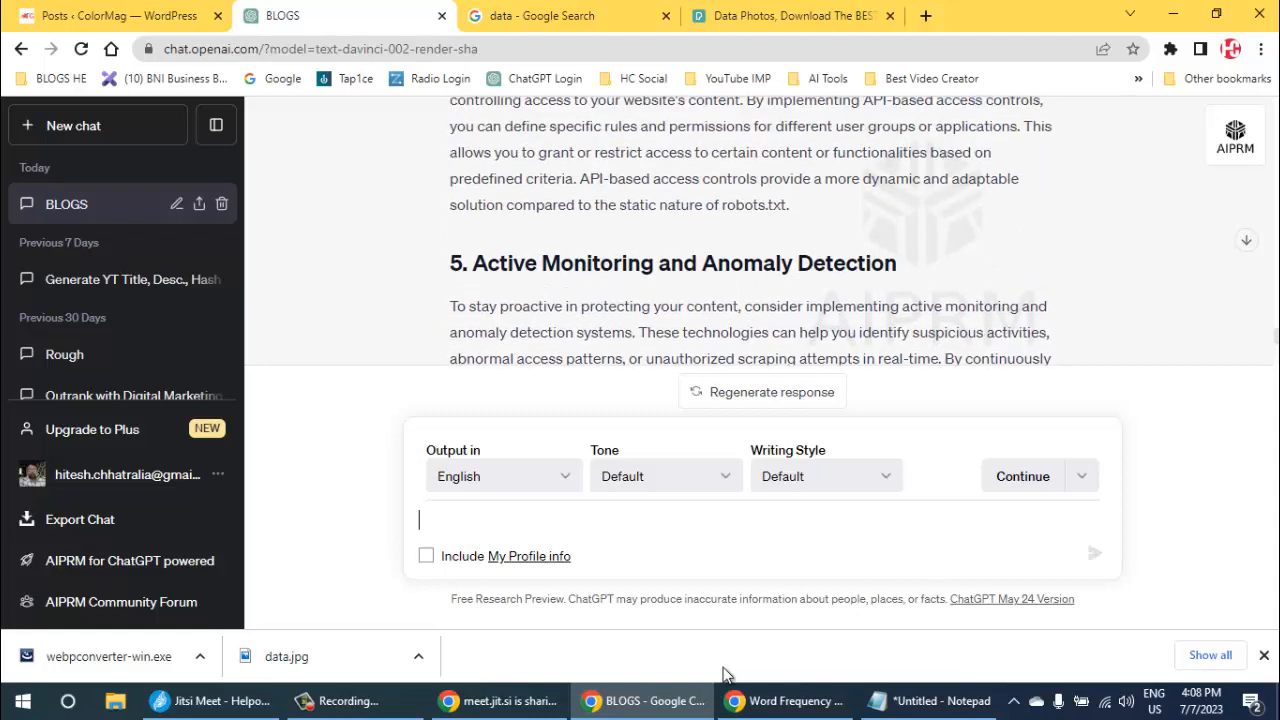
scroll(725, 668, down, 1)
drag(450, 212, 647, 318)
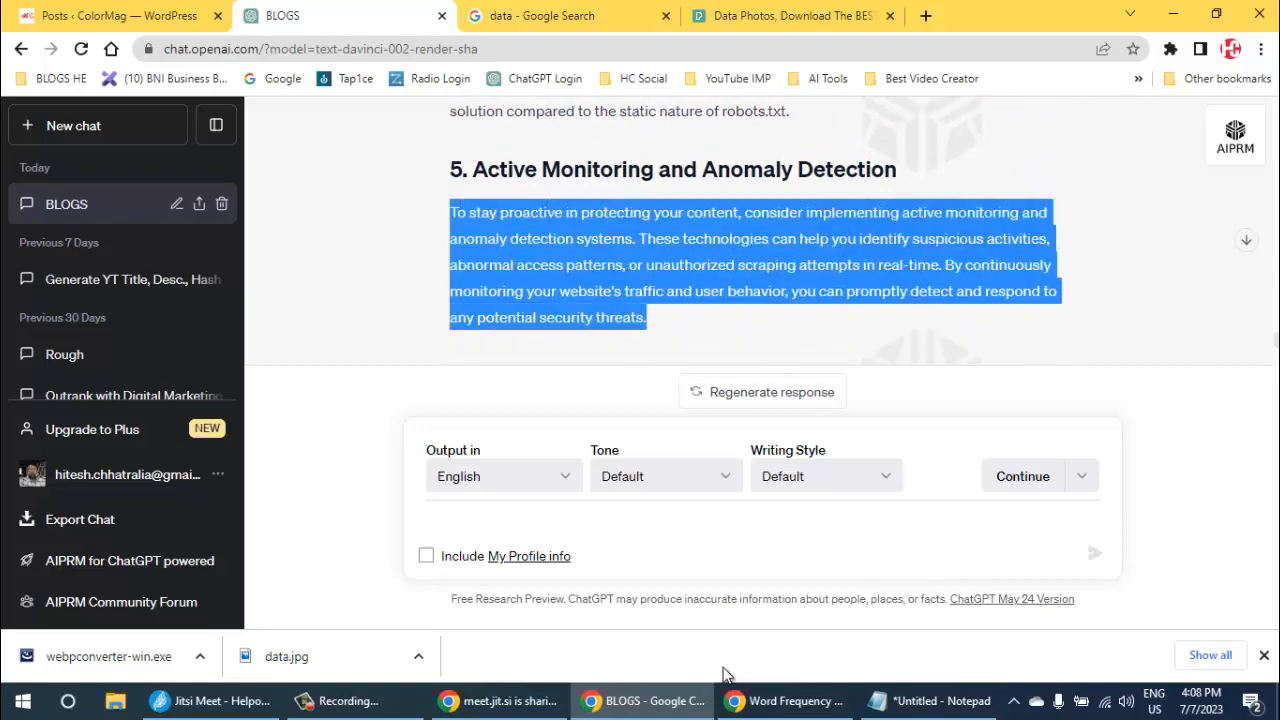
- Copy the body of the robots.txt alternatives article, from the introduction paragraph to the end of the conclusion
scroll(650, 318, up, 8)
scroll(725, 668, up, 10)
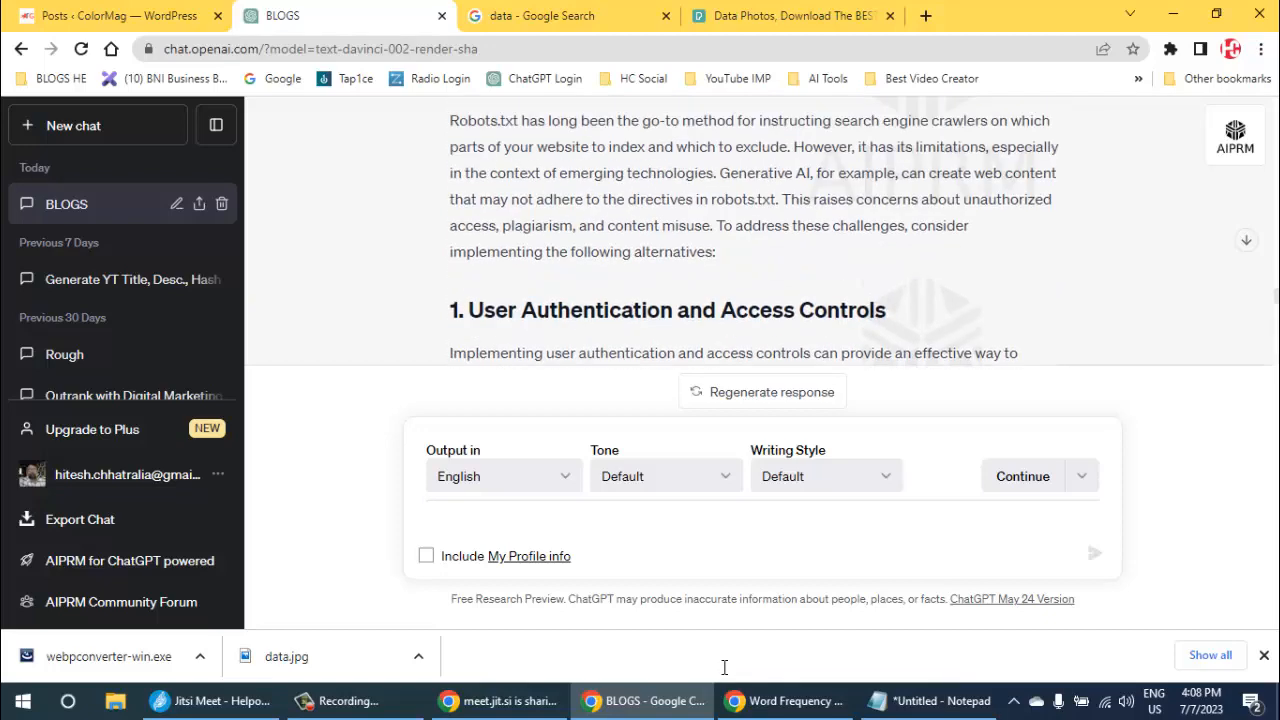
scroll(725, 668, up, 1)
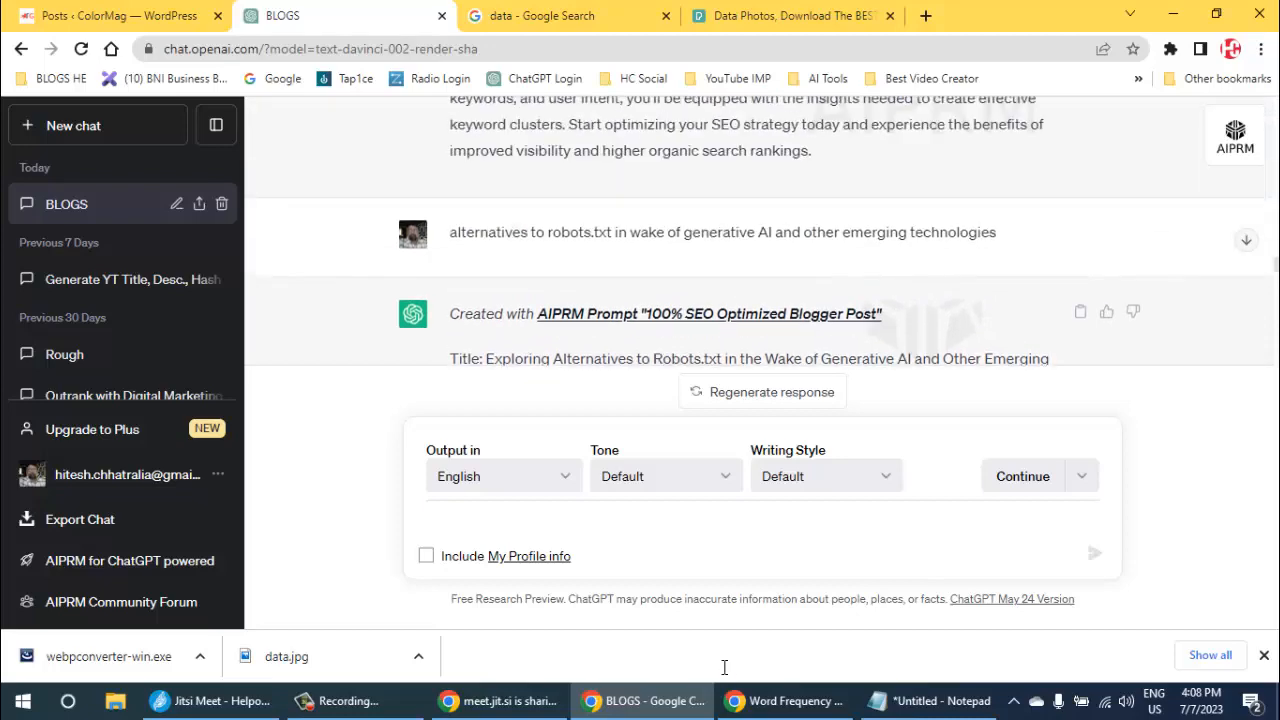
scroll(725, 668, down, 1)
scroll(725, 668, down, 4)
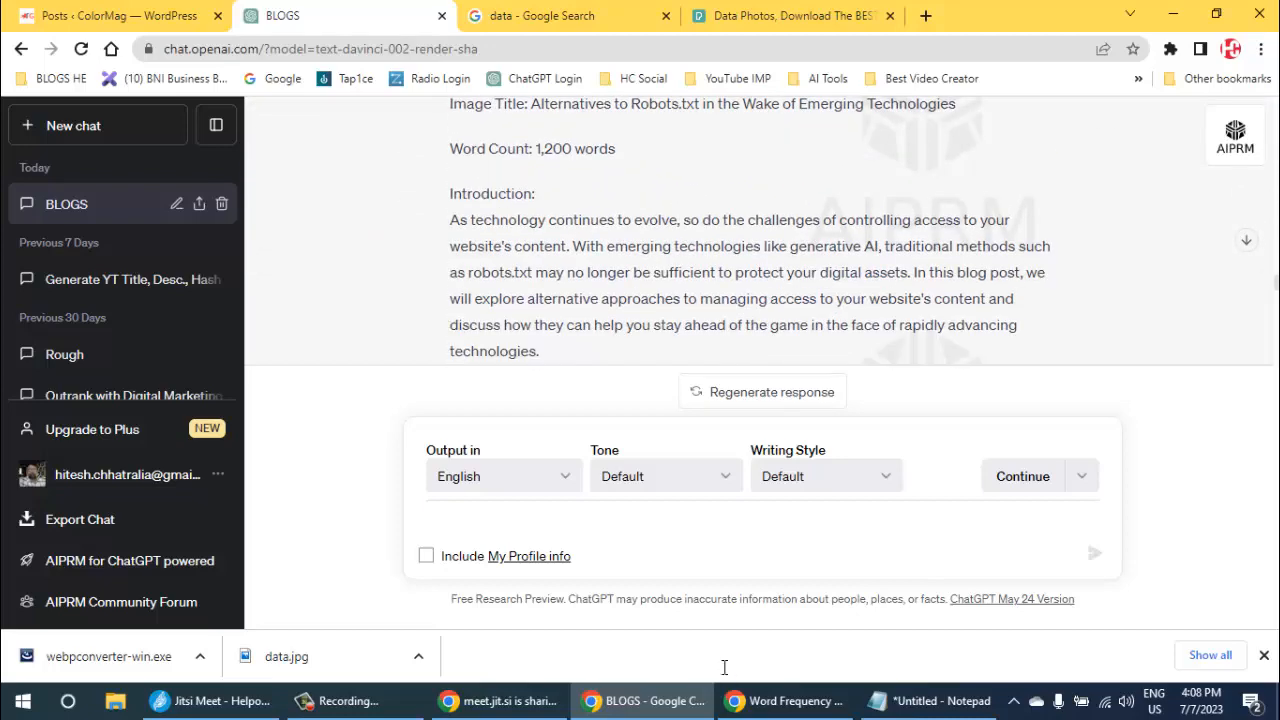
drag(450, 220, 530, 220)
scroll(530, 220, down, 1)
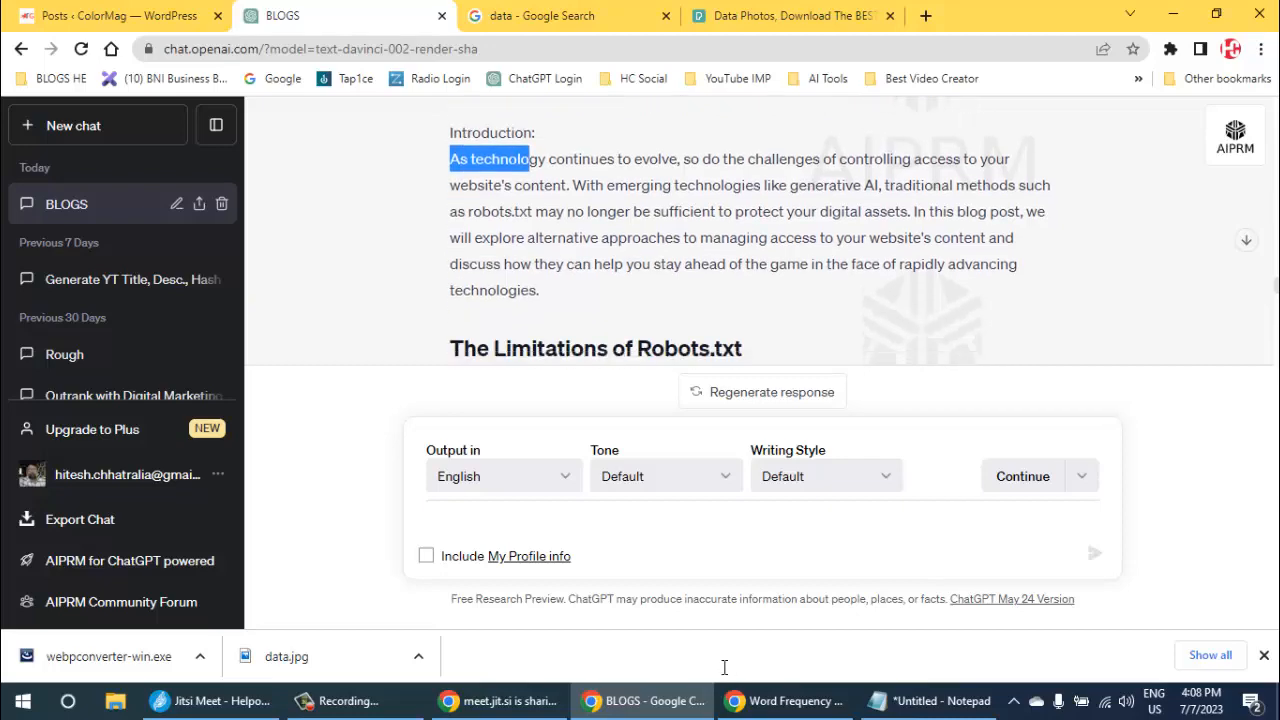
scroll(724, 667, down, 10)
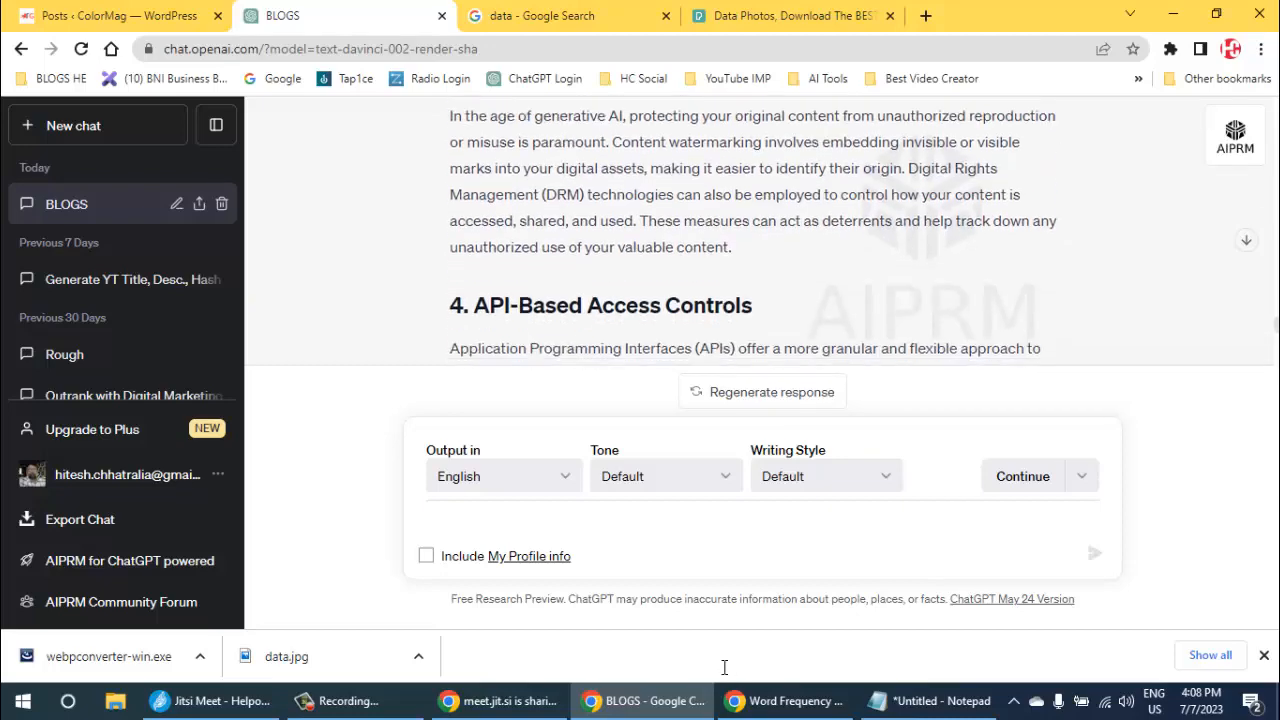
scroll(724, 667, down, 10)
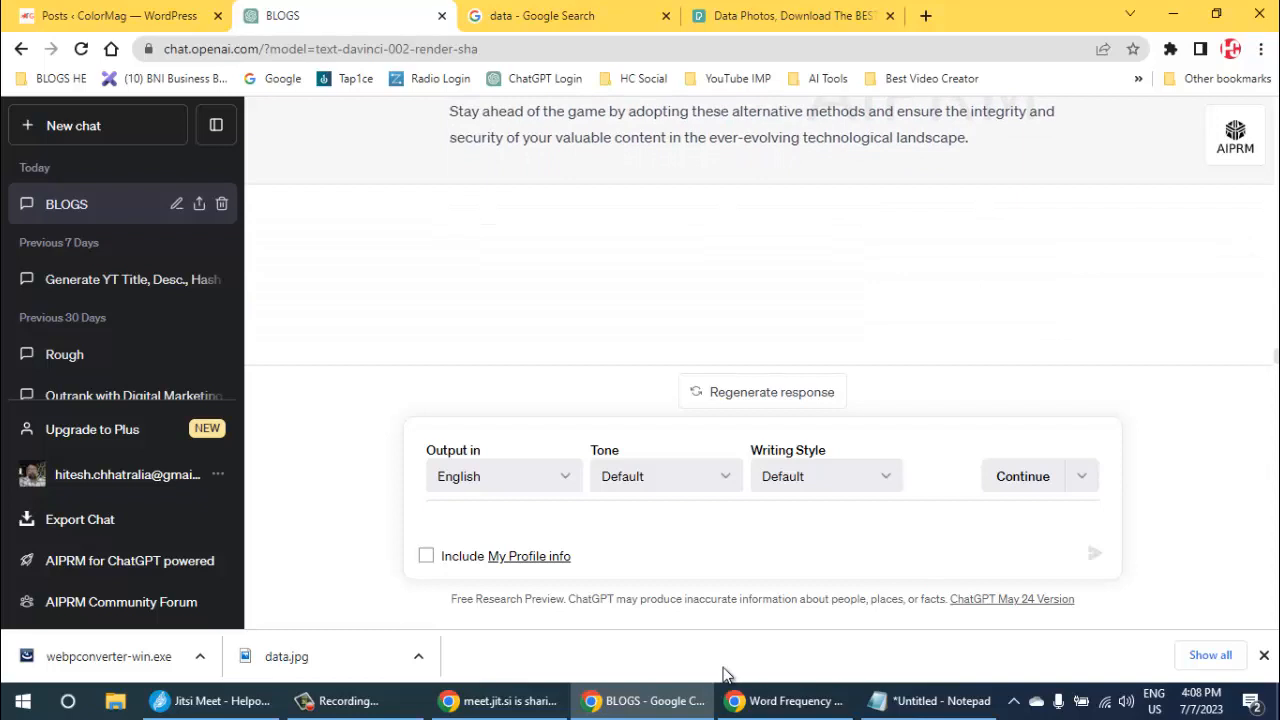
drag(724, 667, 724, 667)
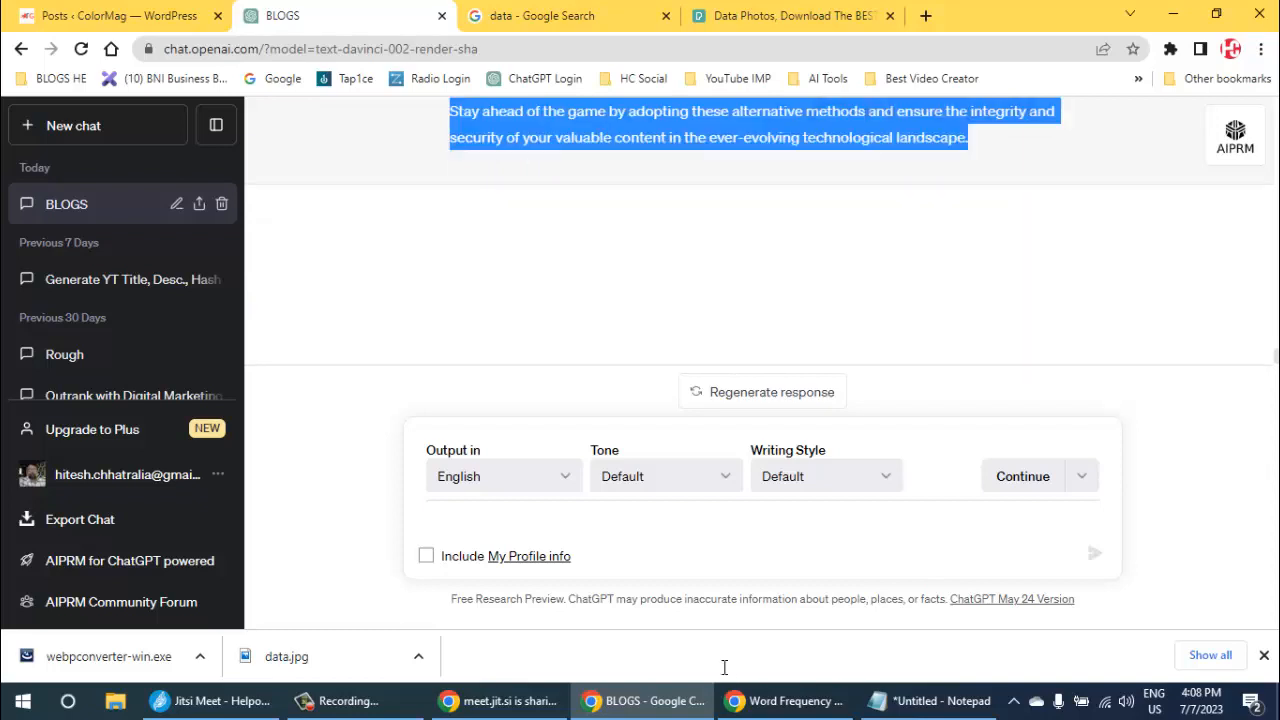
right_click(900, 132)
click(890, 147)
- Search Google for "check plagiarism" in a new tab, closing the old data photo and data search pages
key(ctrl+t)
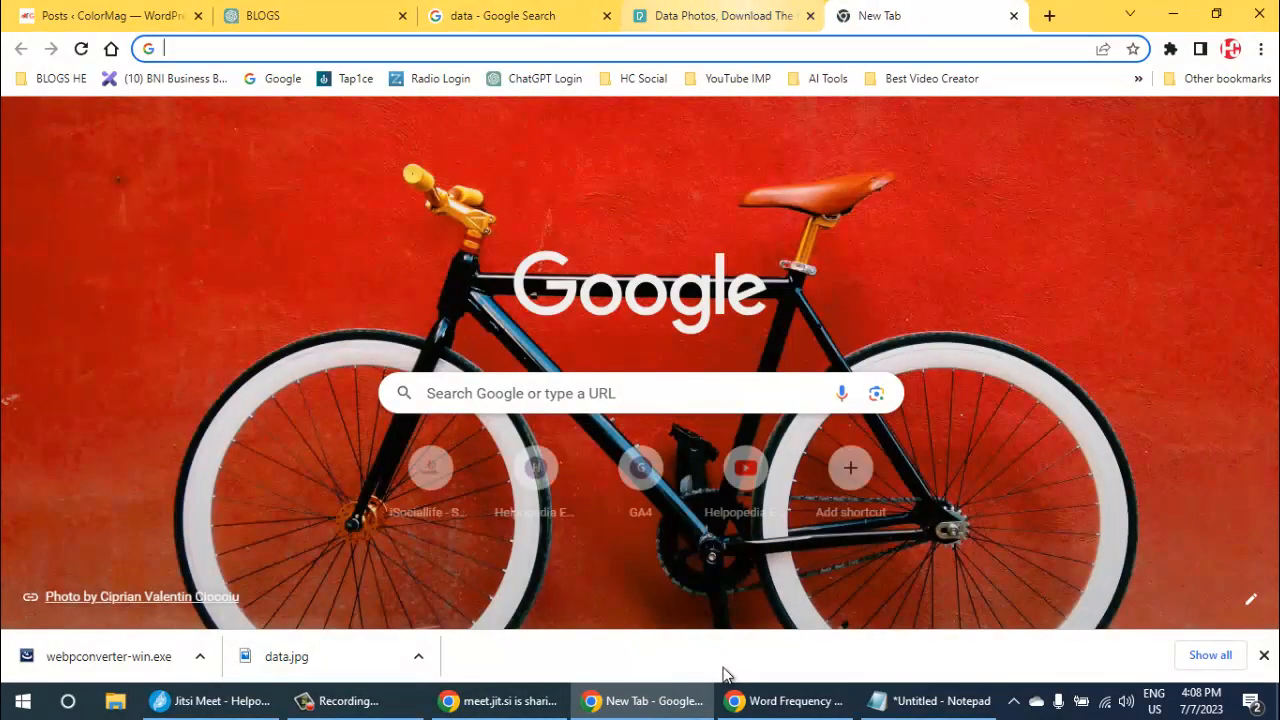
click(810, 16)
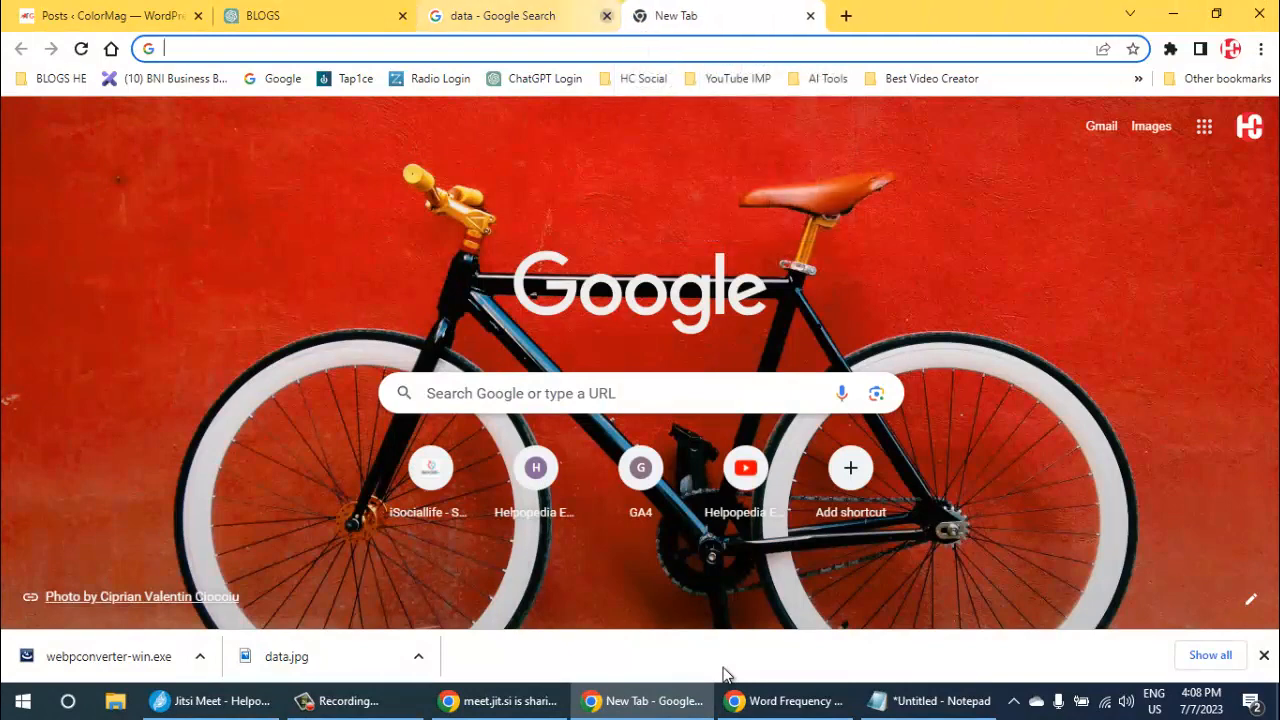
click(606, 16)
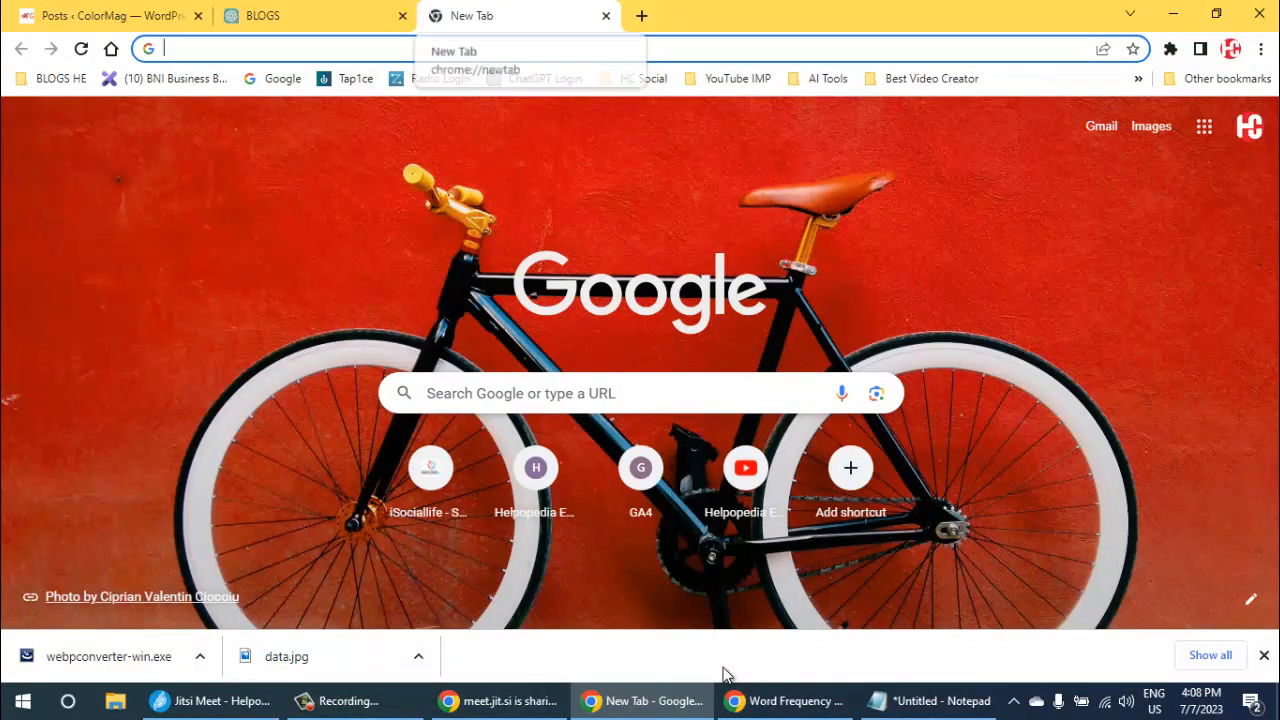
click(608, 394)
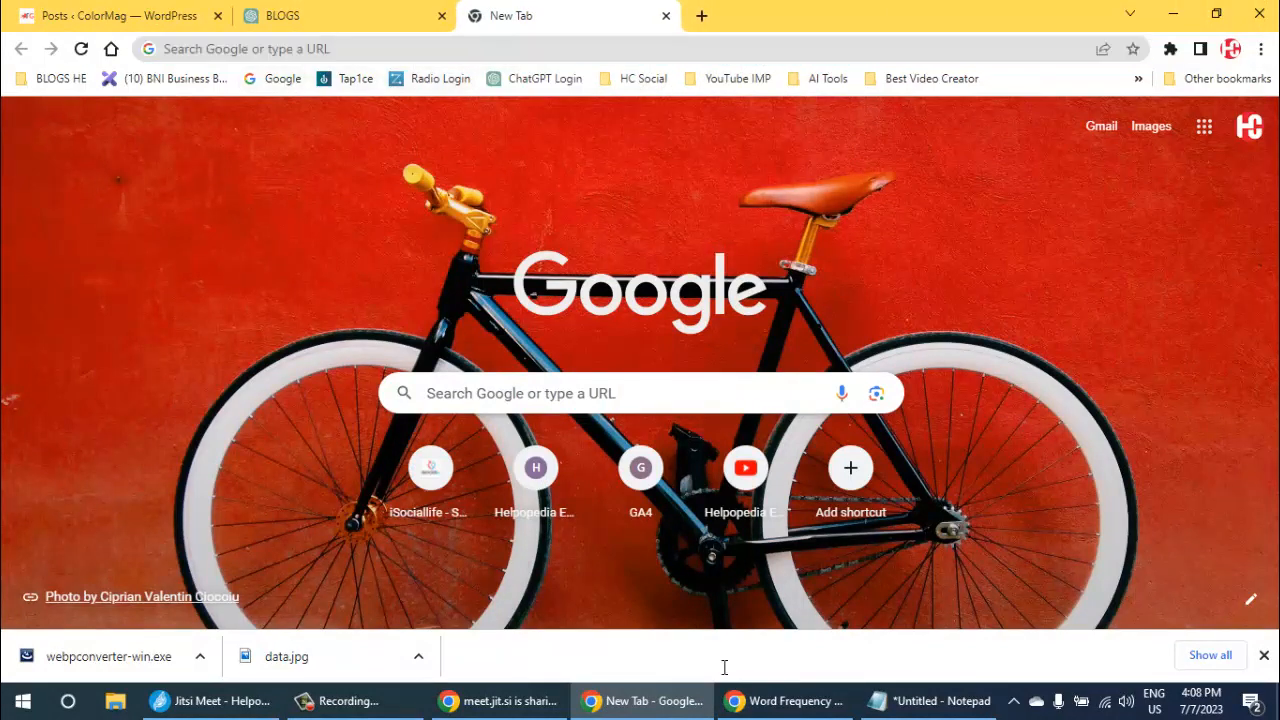
text(chec)
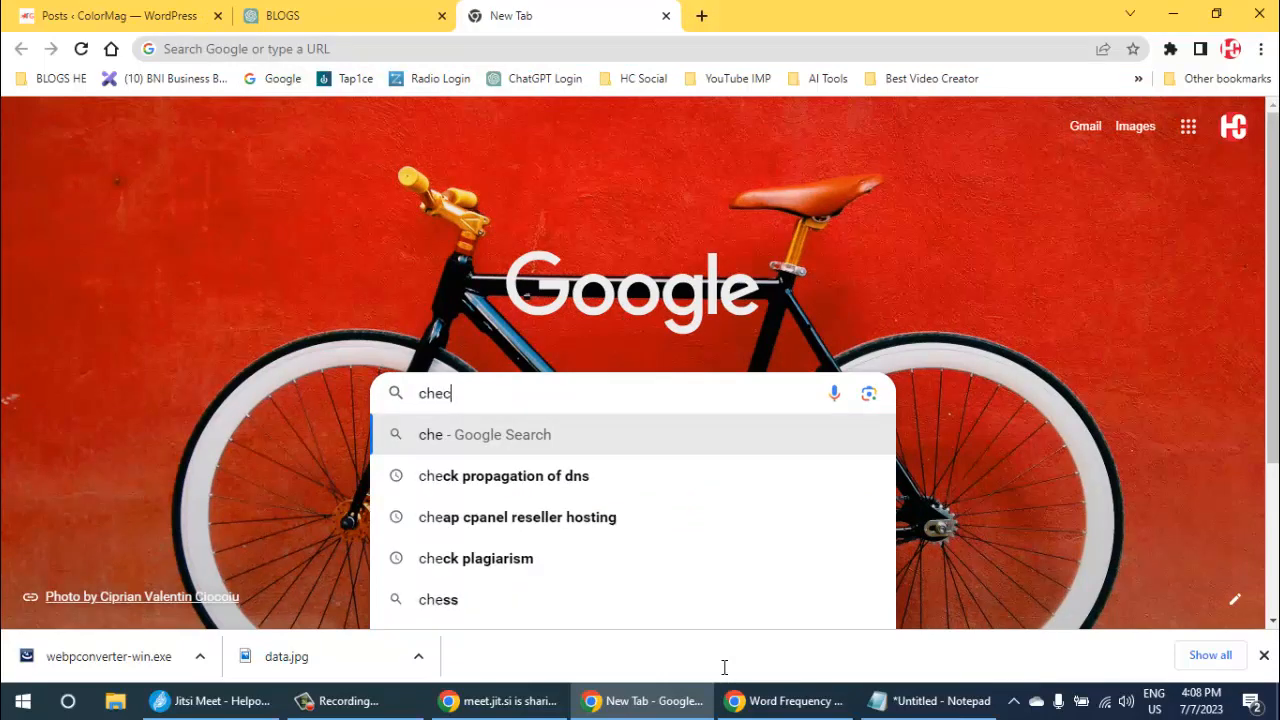
text(k pl)
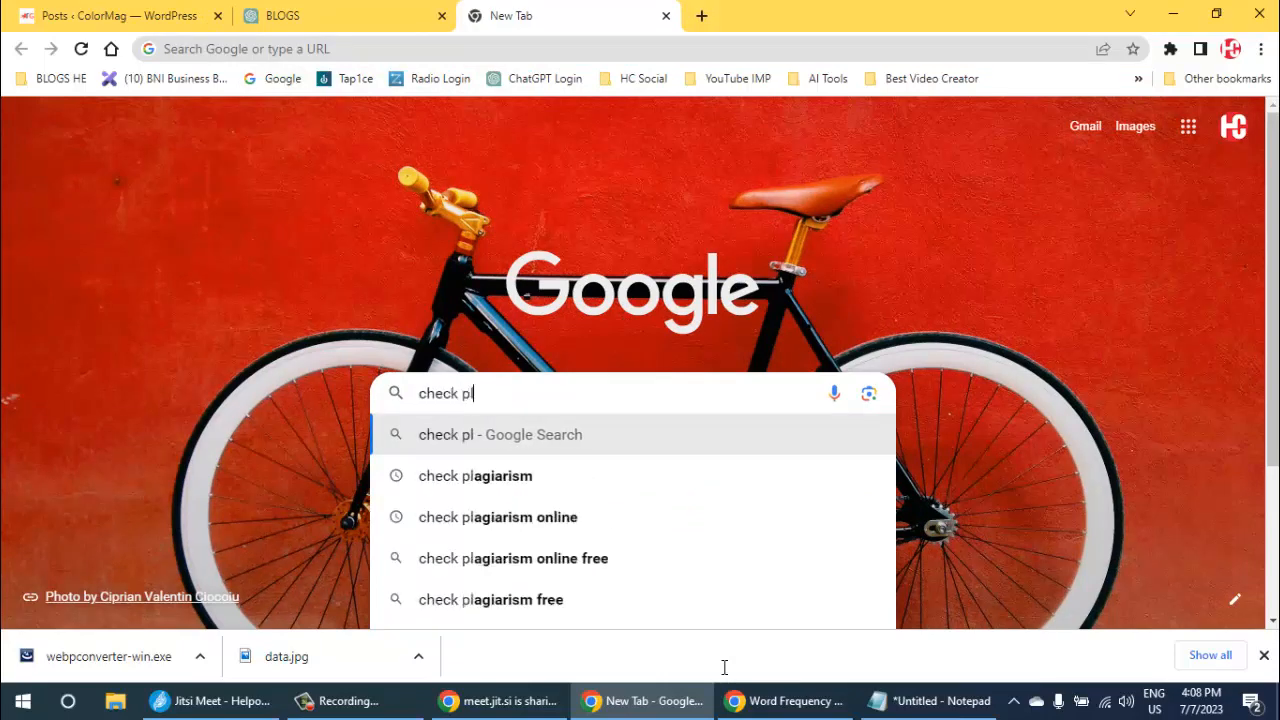
key(Down)
key(Return)
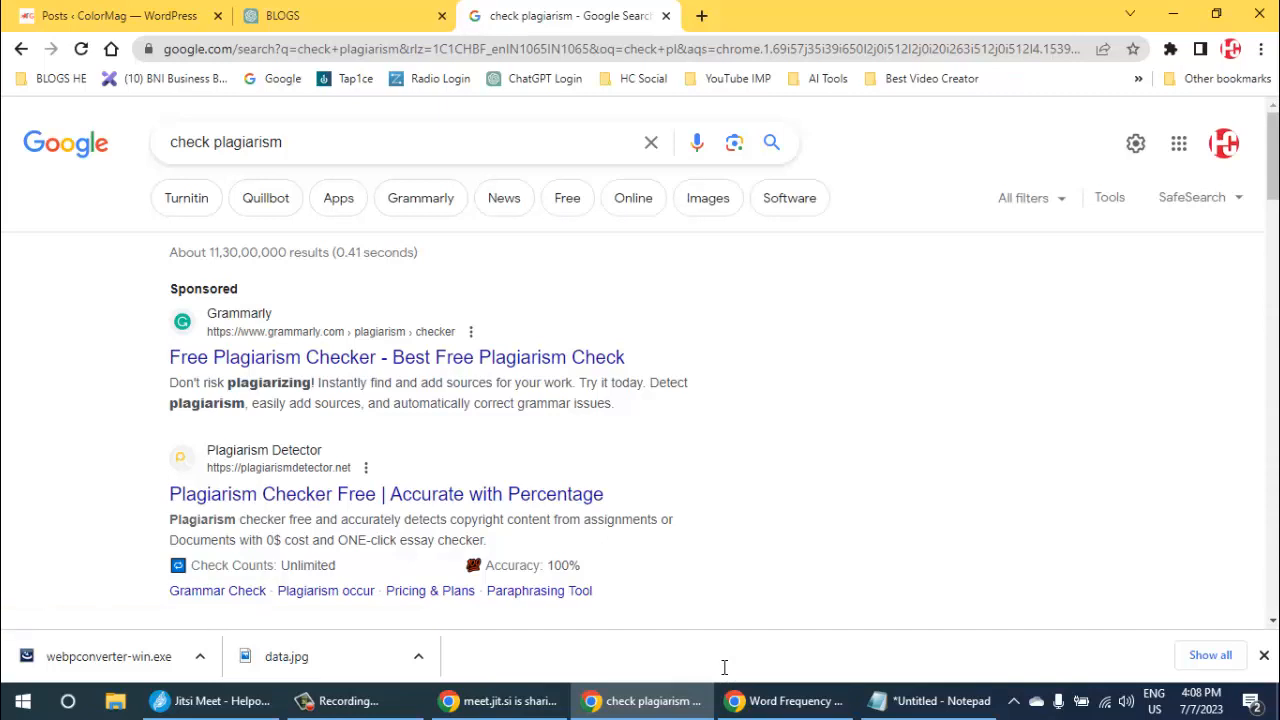
- Open the Plagiarism Detector result in a separate tab and paste the copied article into its text box
scroll(724, 667, down, 2)
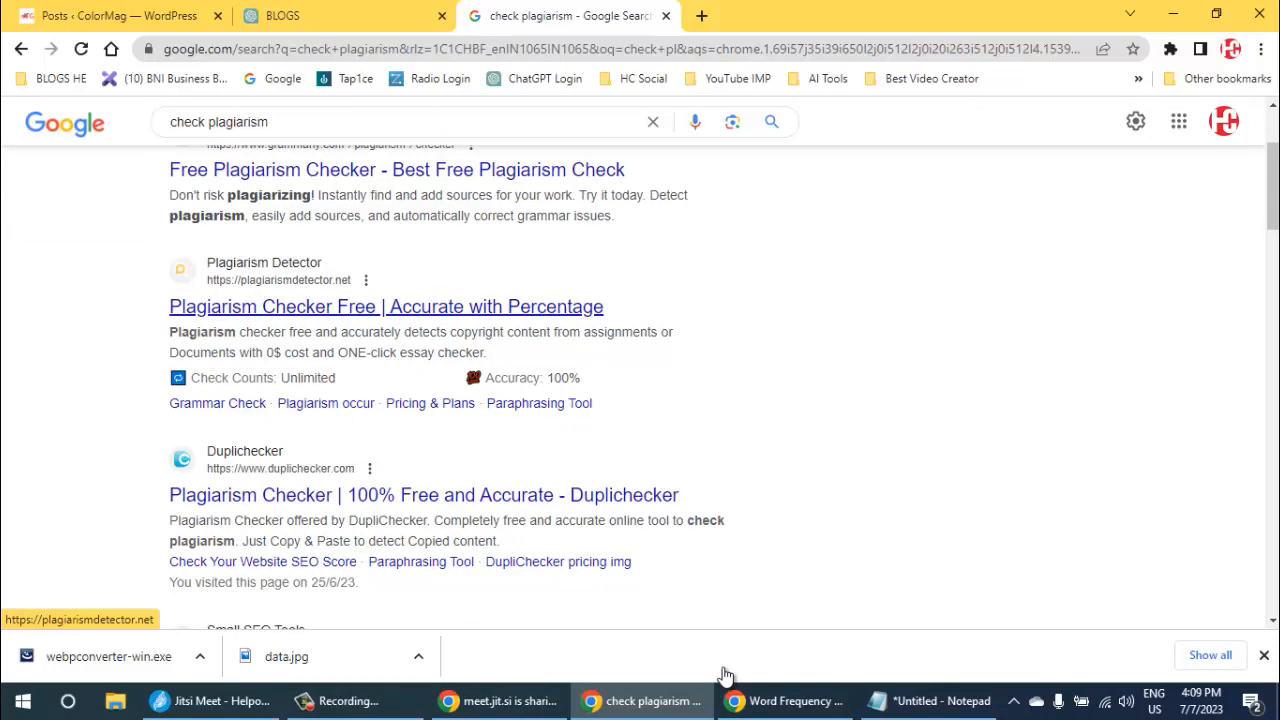
right_click(350, 306)
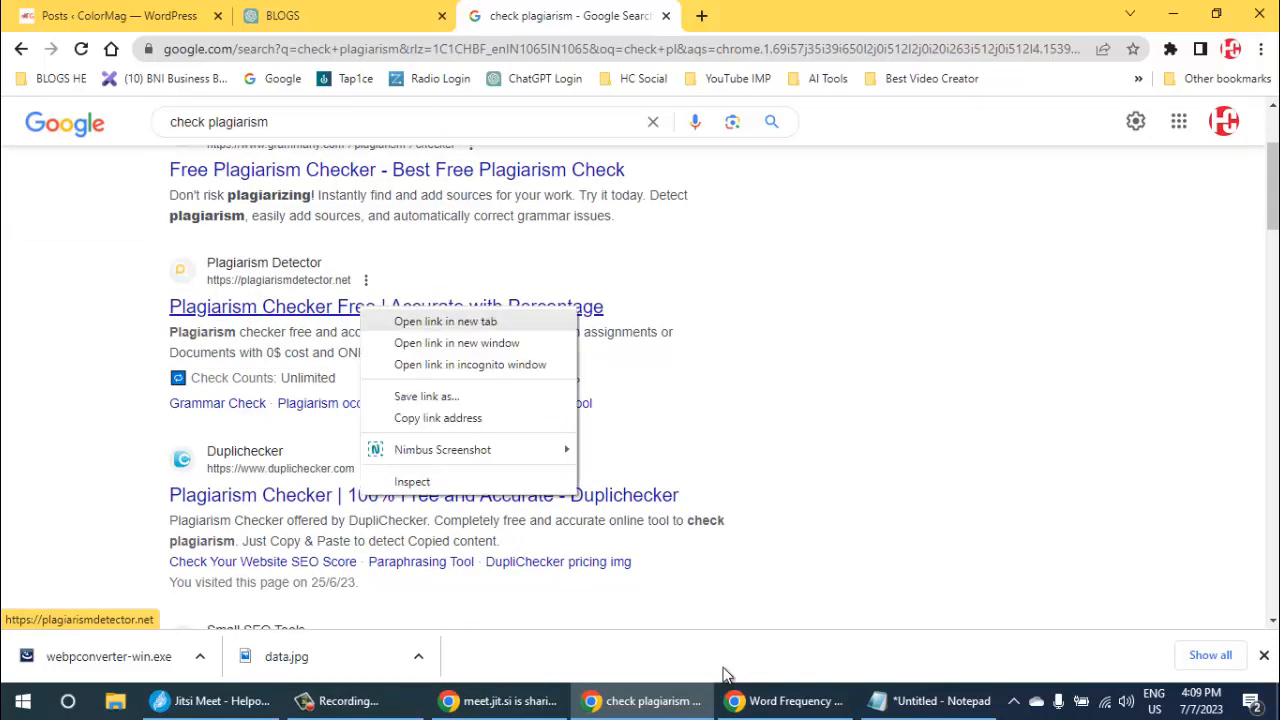
click(400, 320)
key(ctrl+Tab)
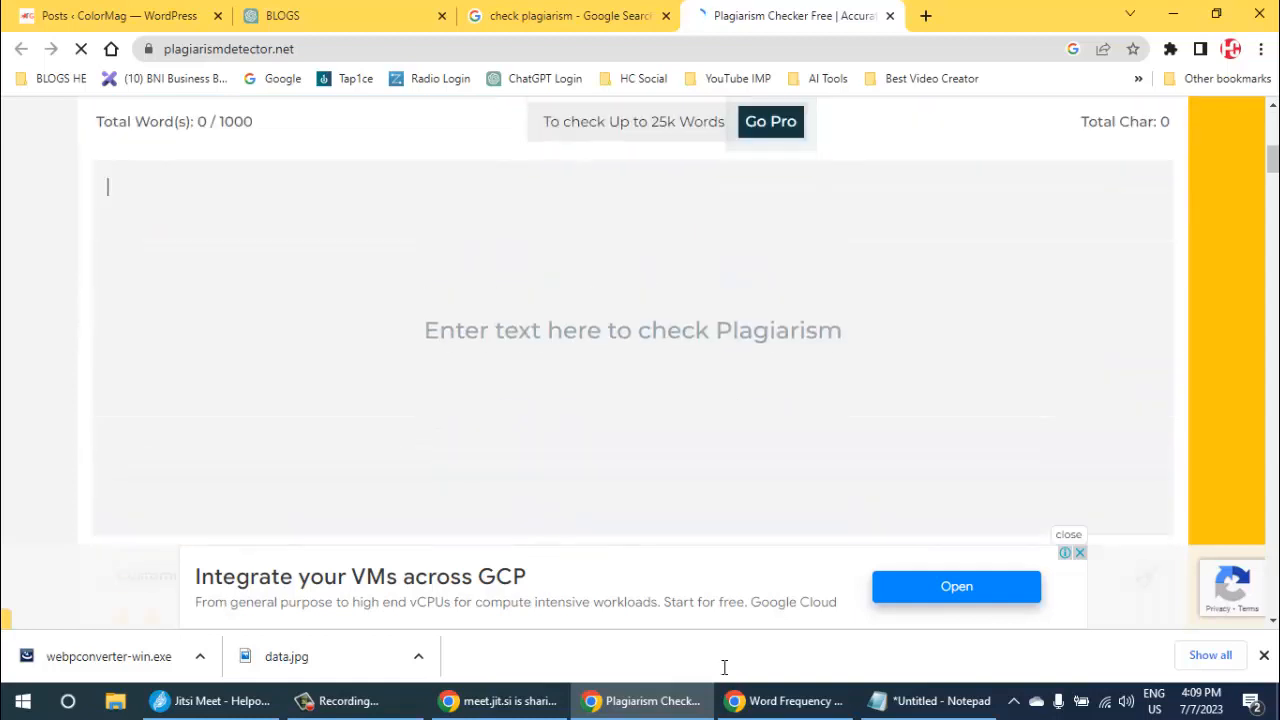
key(ctrl+v)
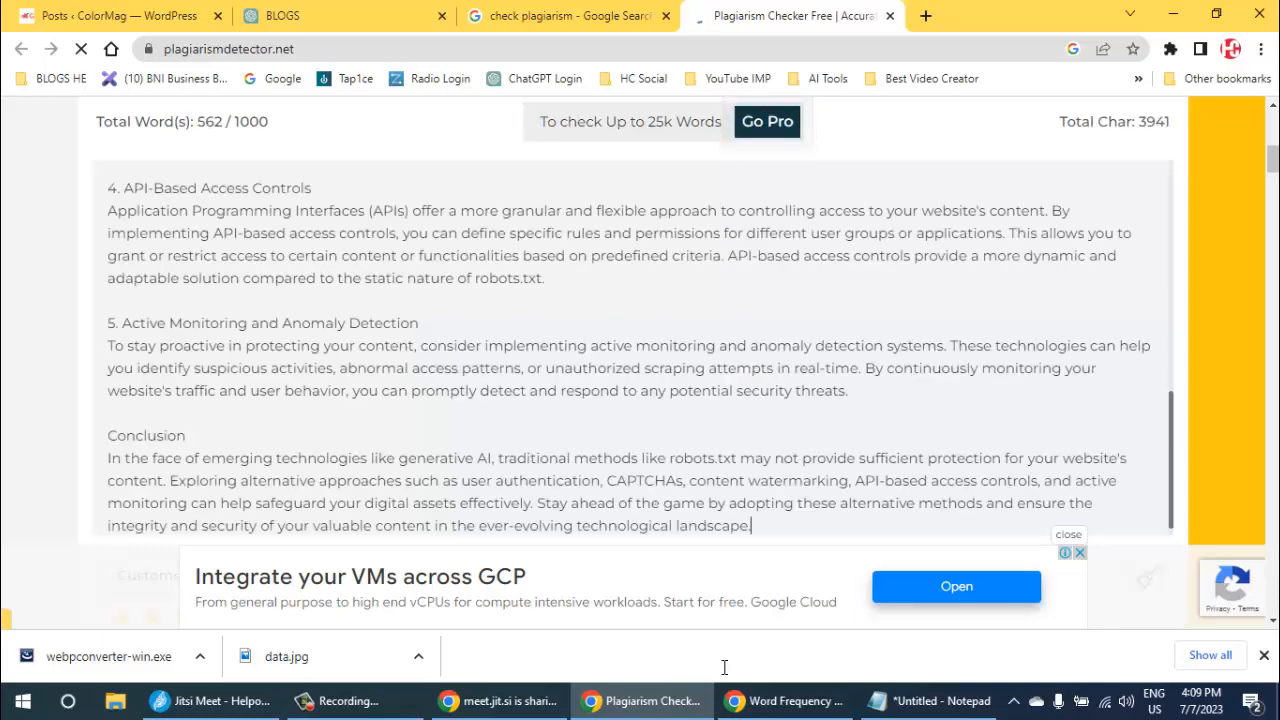
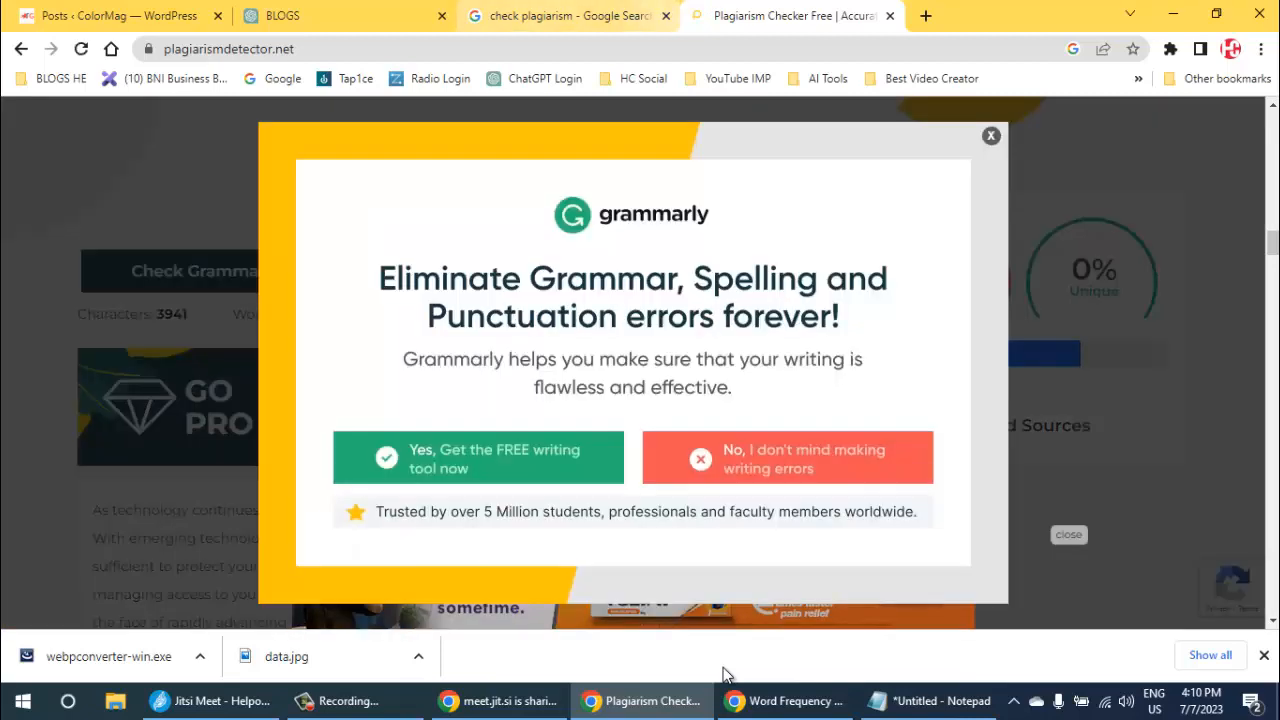
- Review the plagiarism scan report and the other plagiarism checkers listed in the Google search results
key(ctrl+shift+Tab)
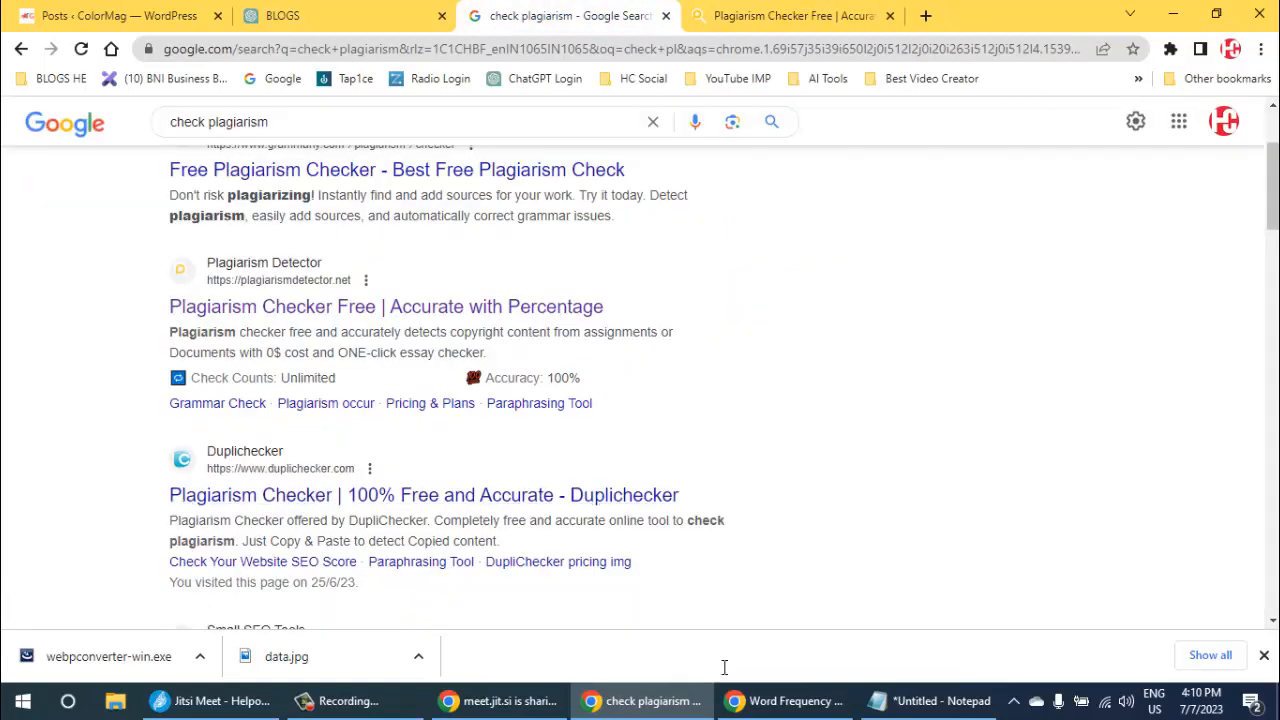
scroll(724, 667, down, 2)
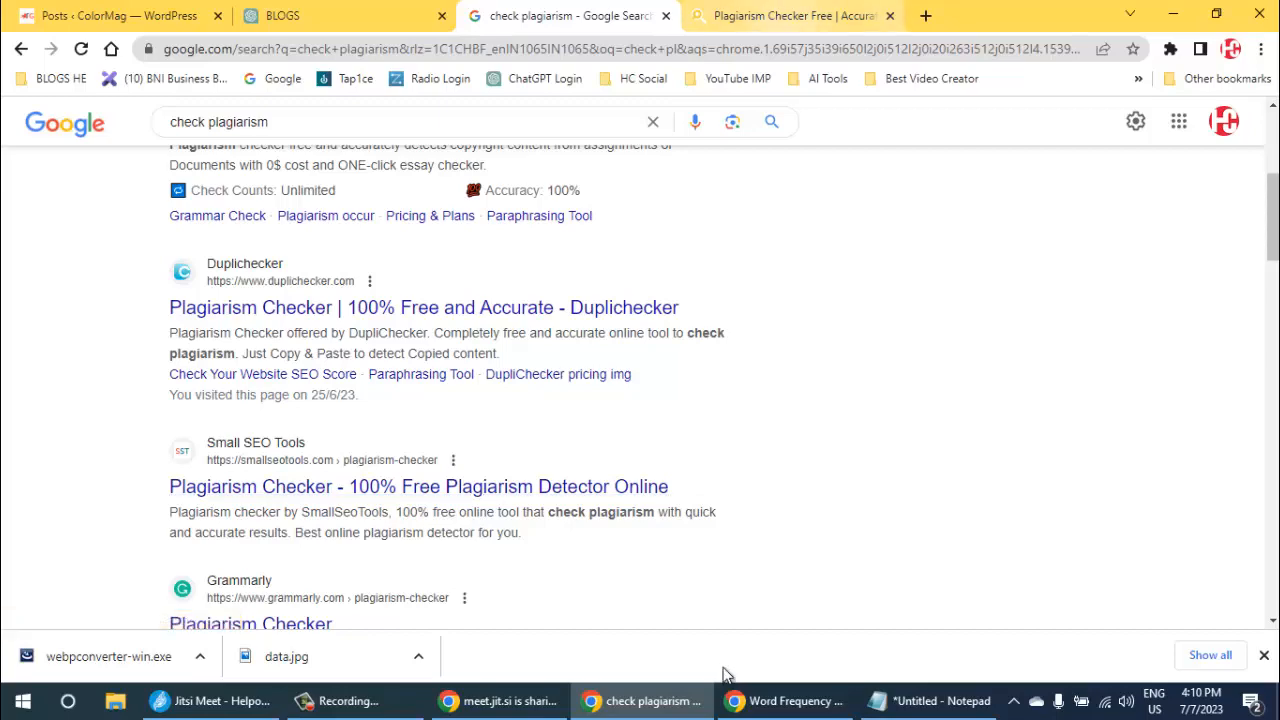
key(ctrl+Tab)
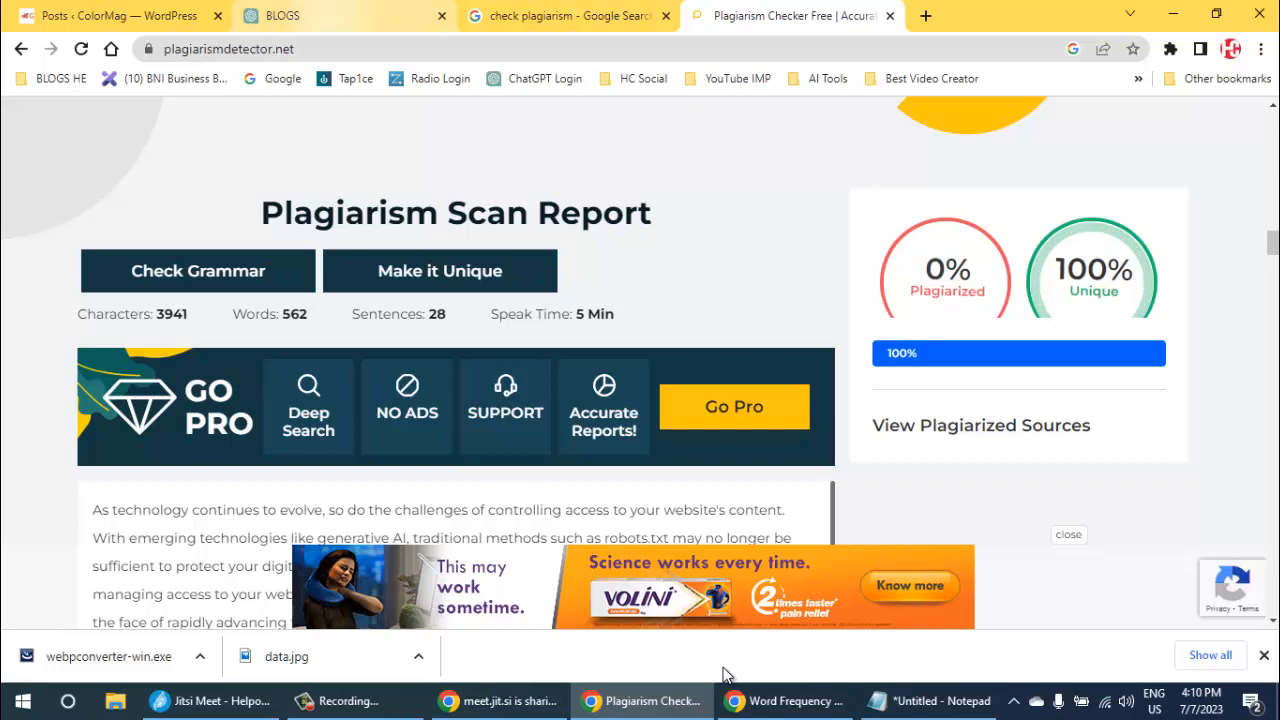
click(320, 16)
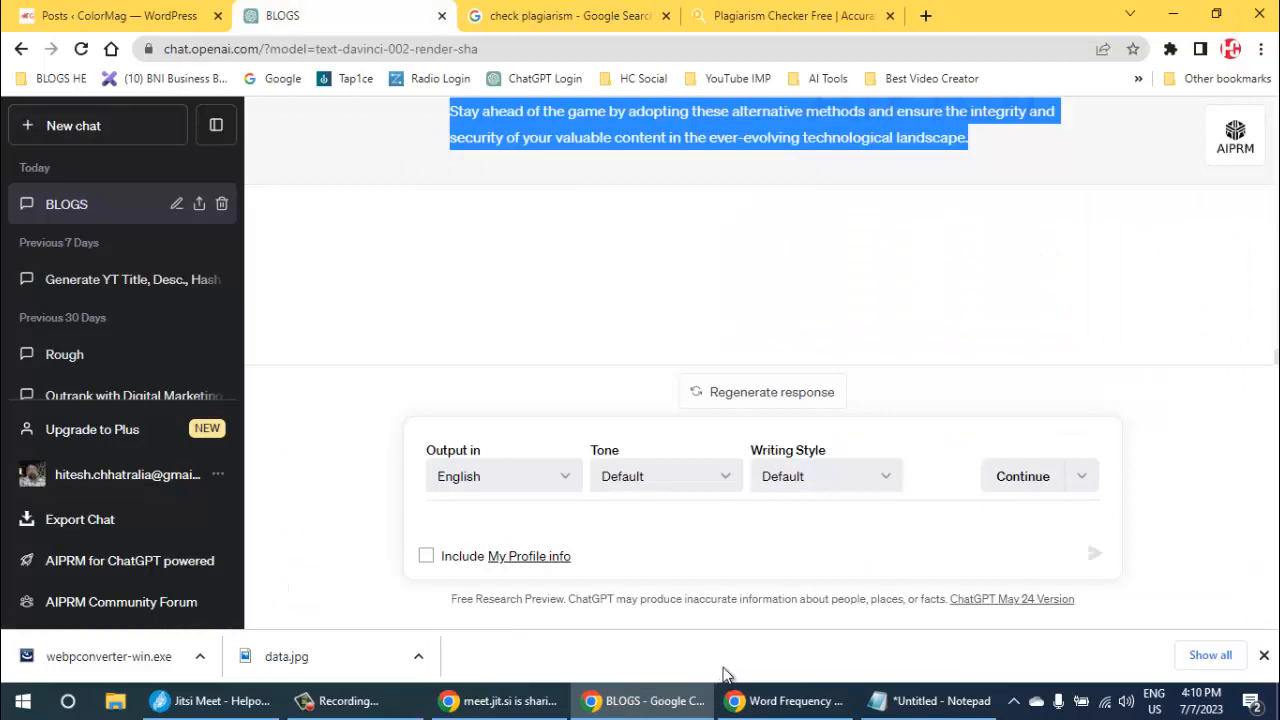
click(790, 16)
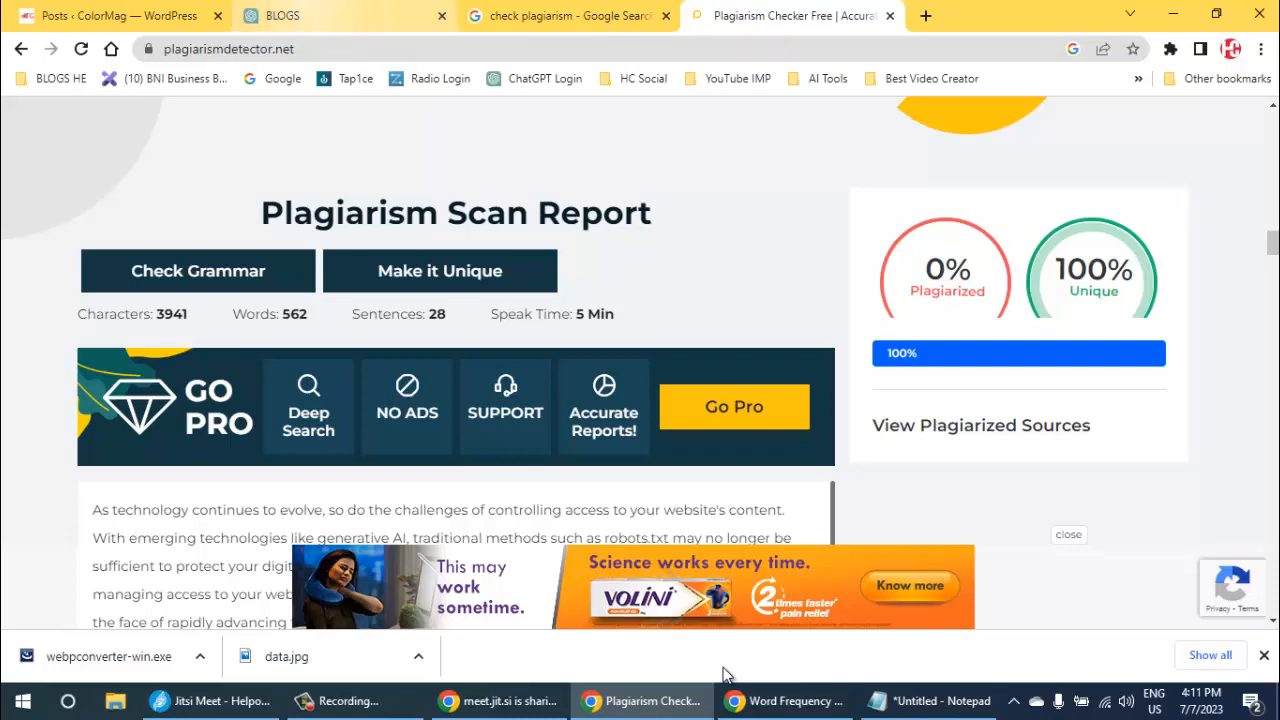
- Copy the selected article text from the BLOGS chat in ChatGPT and start a new post in WordPress
click(346, 16)
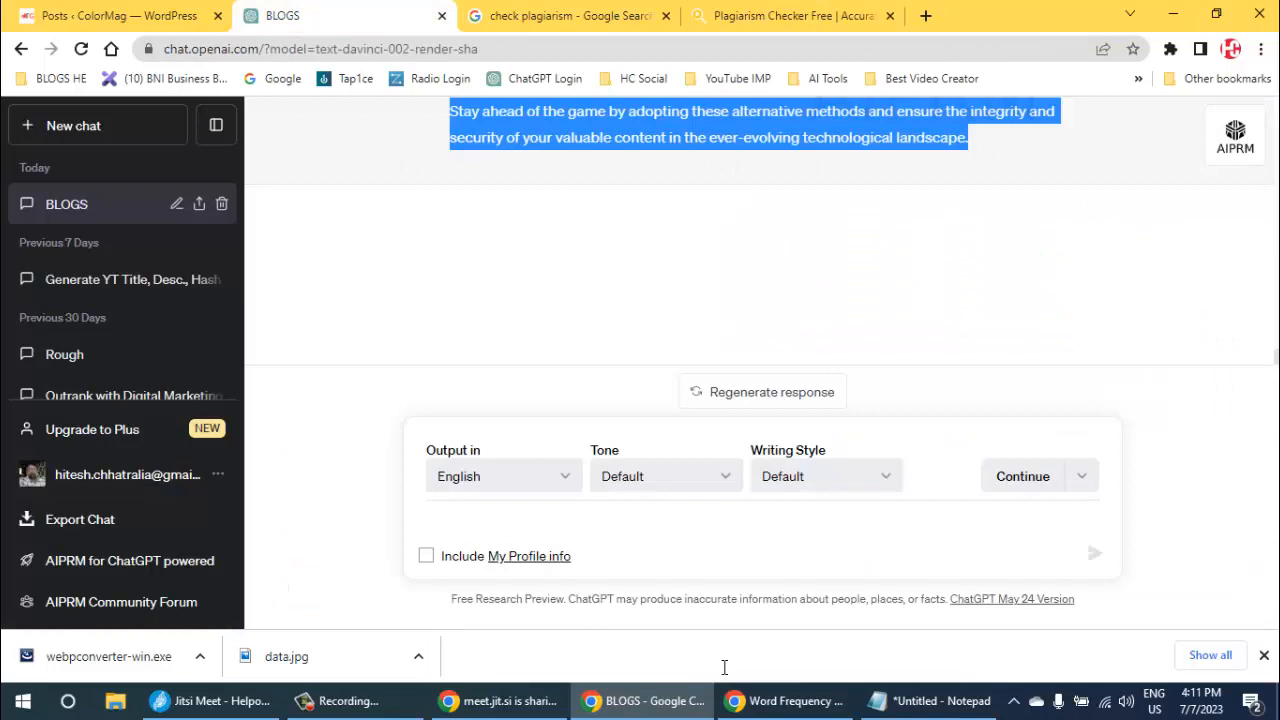
right_click(516, 125)
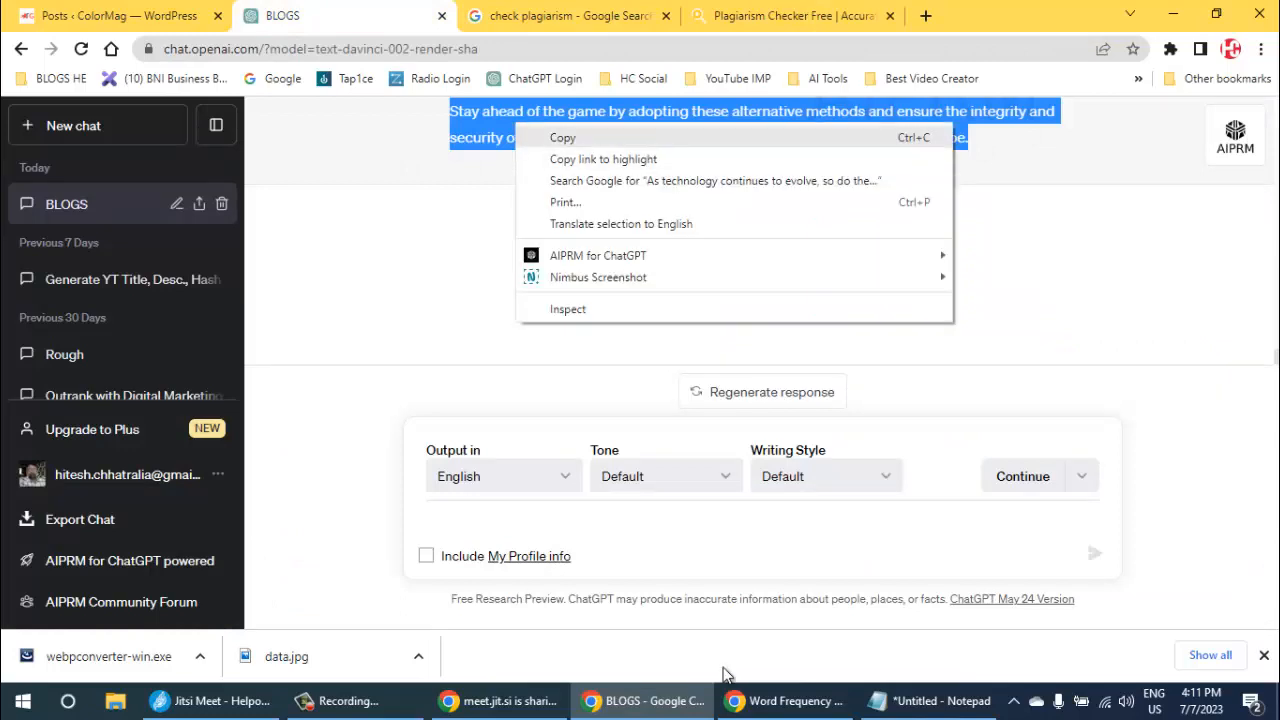
click(562, 138)
click(120, 16)
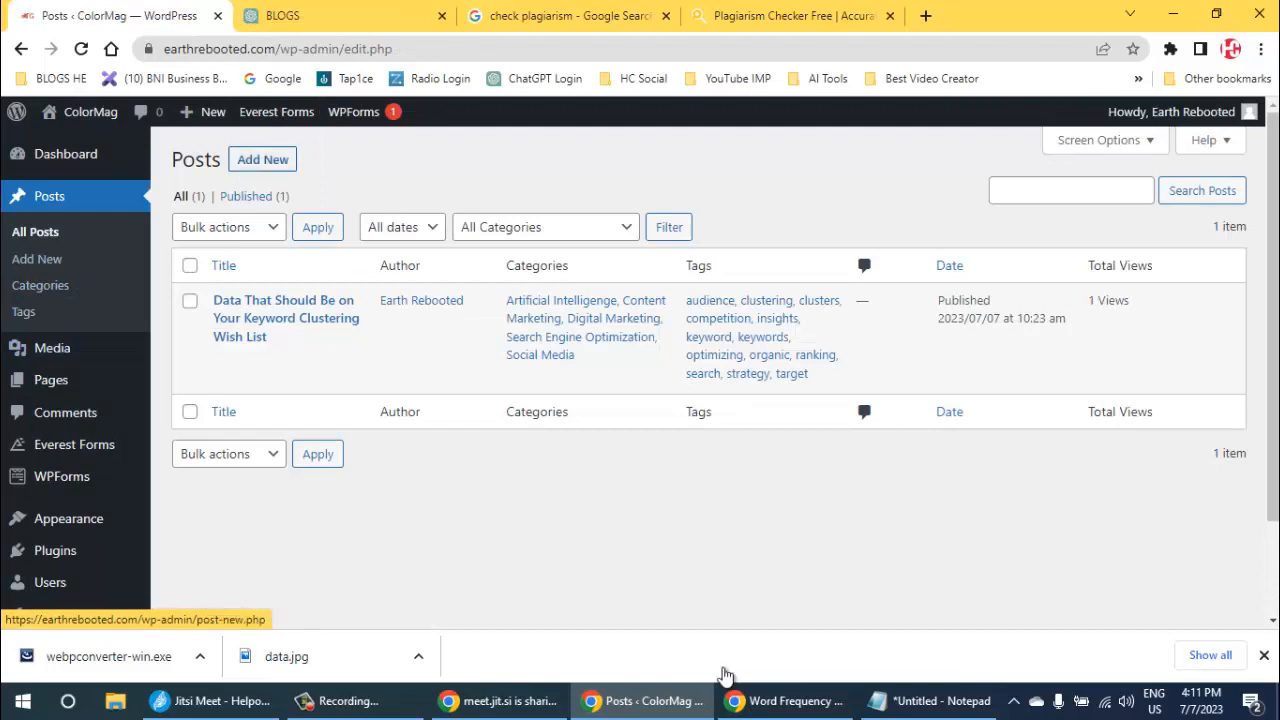
click(262, 159)
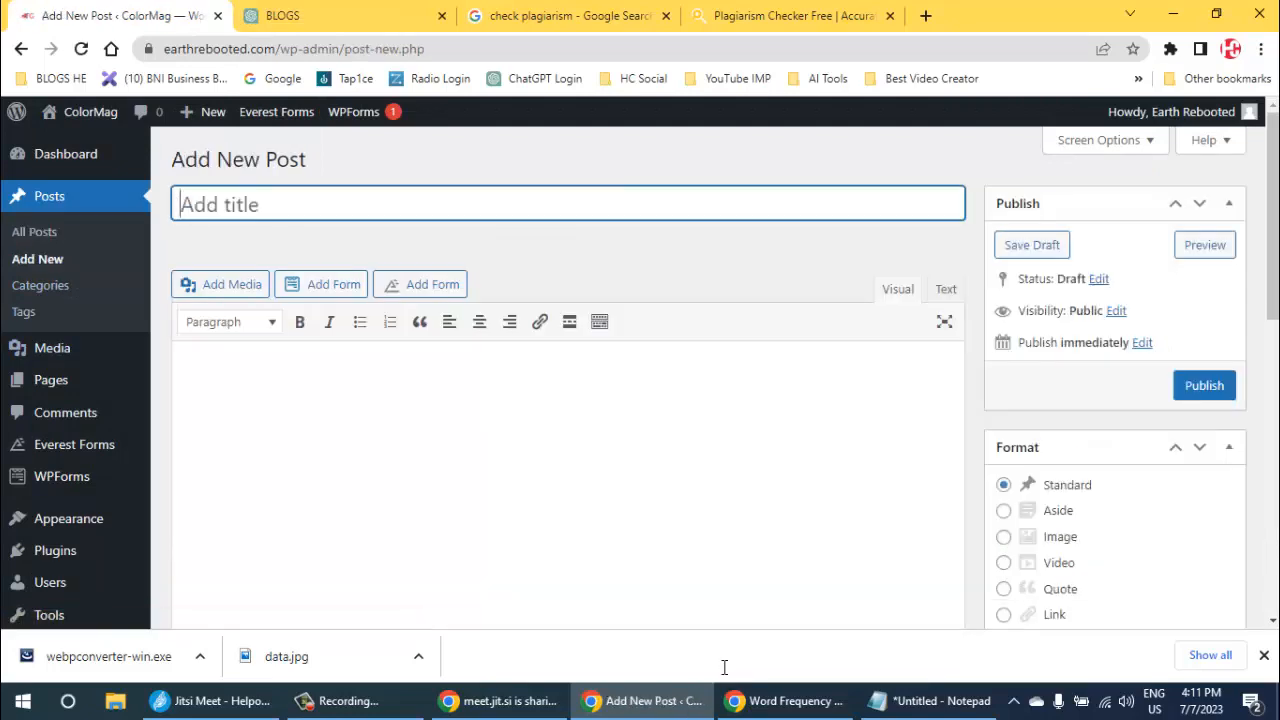
- Paste the copied article into the body of the new post as plain text
key(Tab)
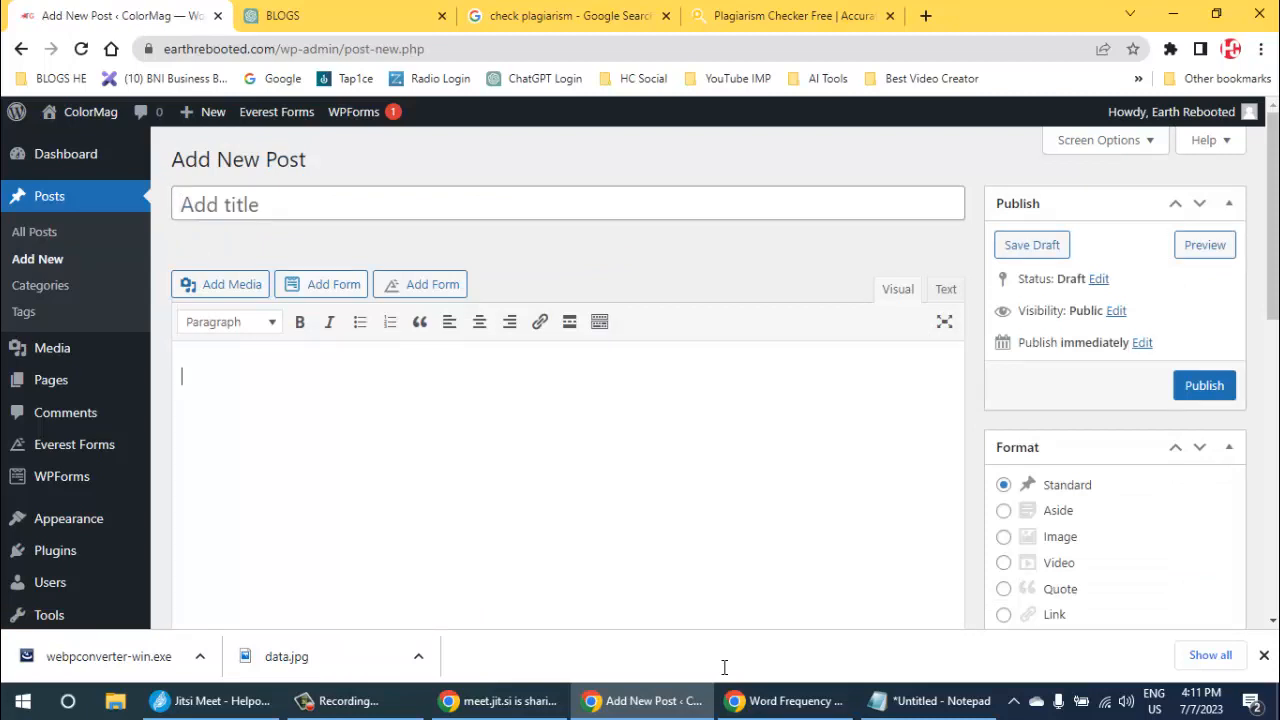
key(Menu)
key(Up)
key(Up)
key(Up)
key(Up)
key(Up)
key(Up)
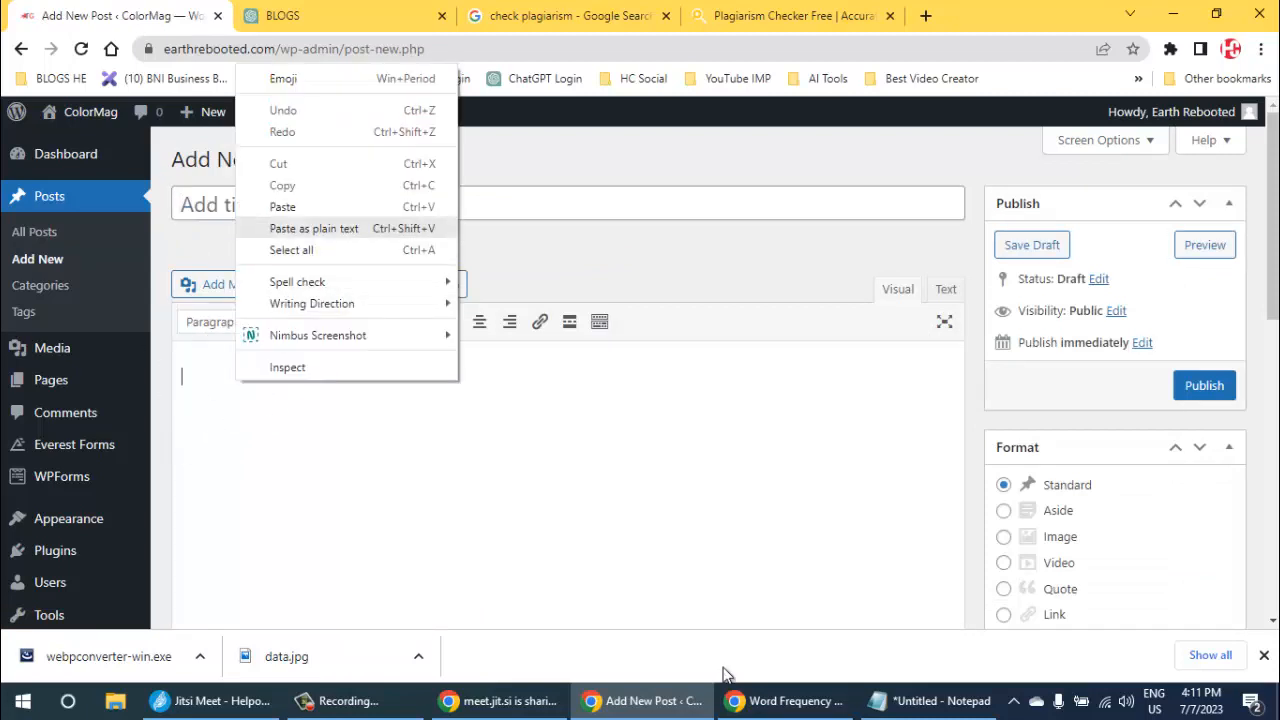
key(Return)
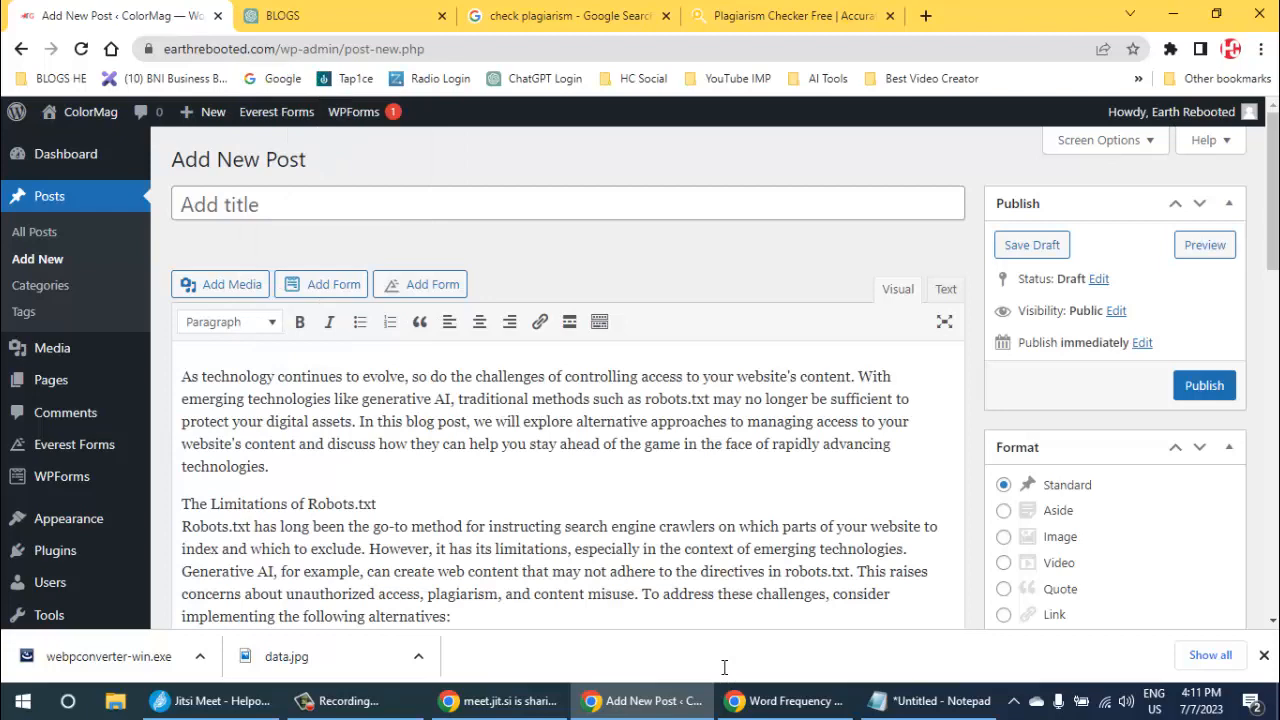
- Copy "Exploring Alternatives to Robots.txt in the Wake of Generative AI" from the ChatGPT response into the post's title
key(ctrl+Tab)
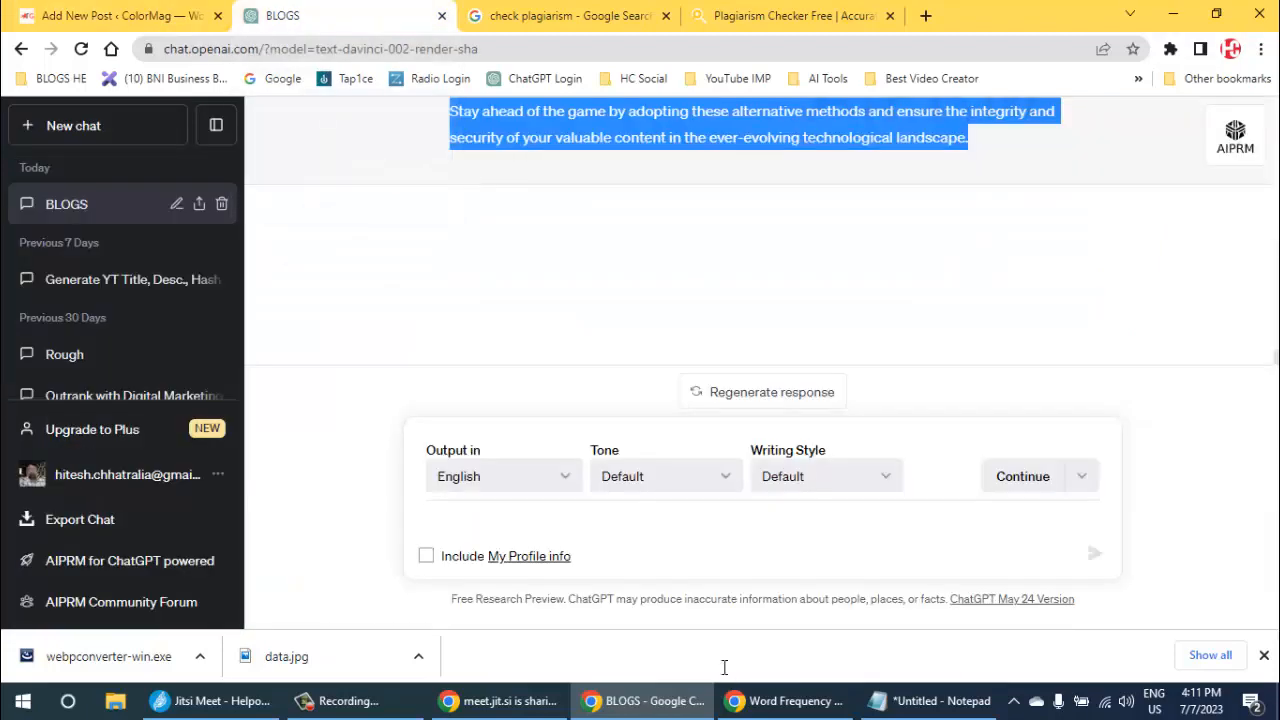
key(Page_Up)
key(Page_Up)
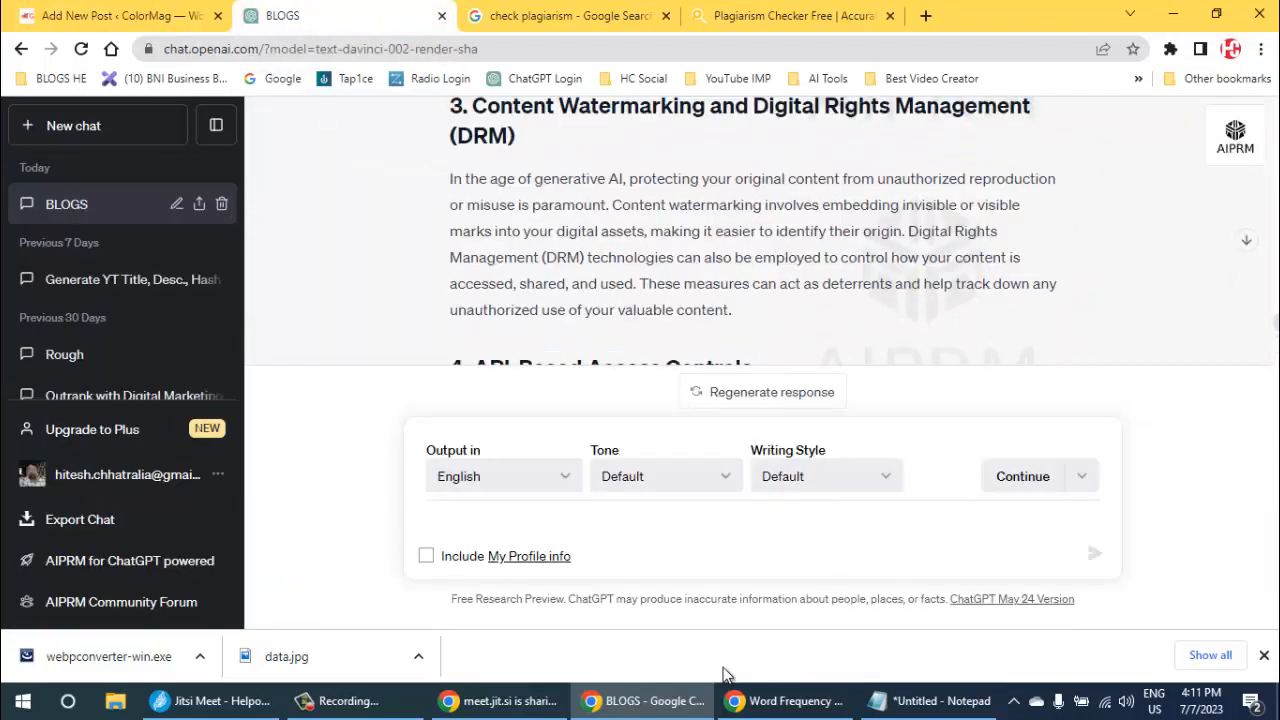
key(Page_Up)
key(Page_Up)
key(Page_Up)
key(Page_Up)
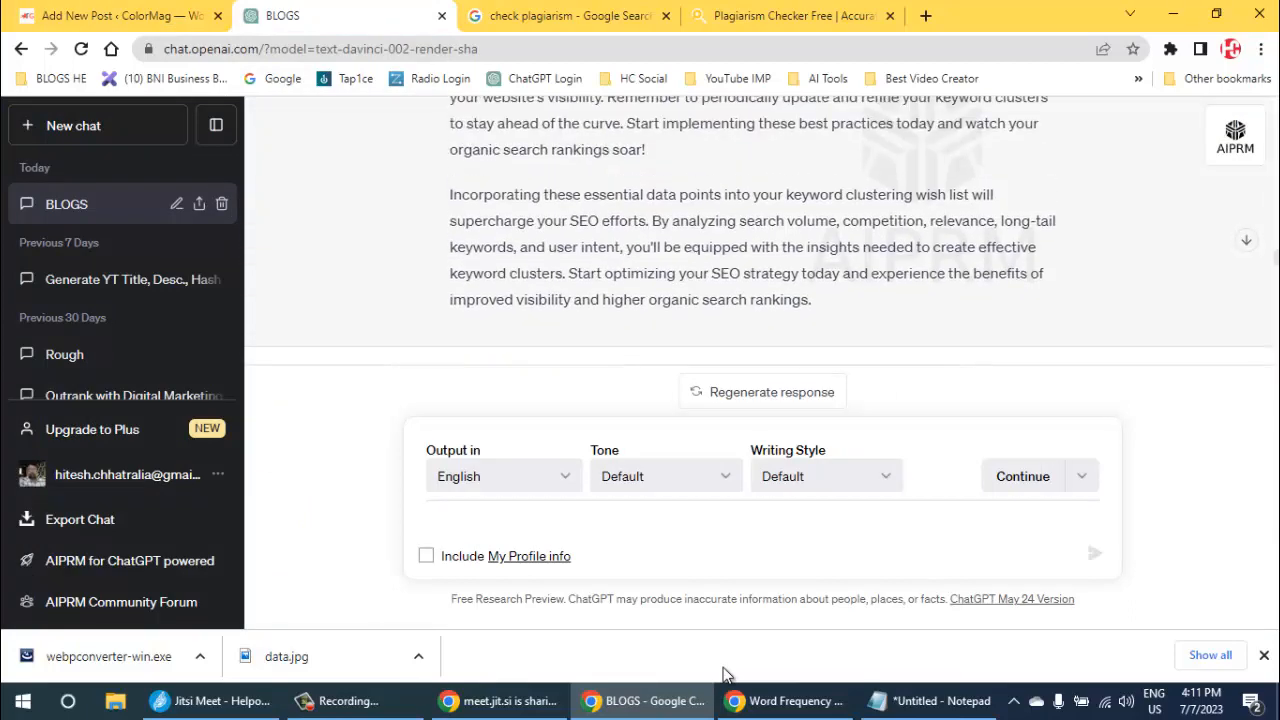
key(Page_Down)
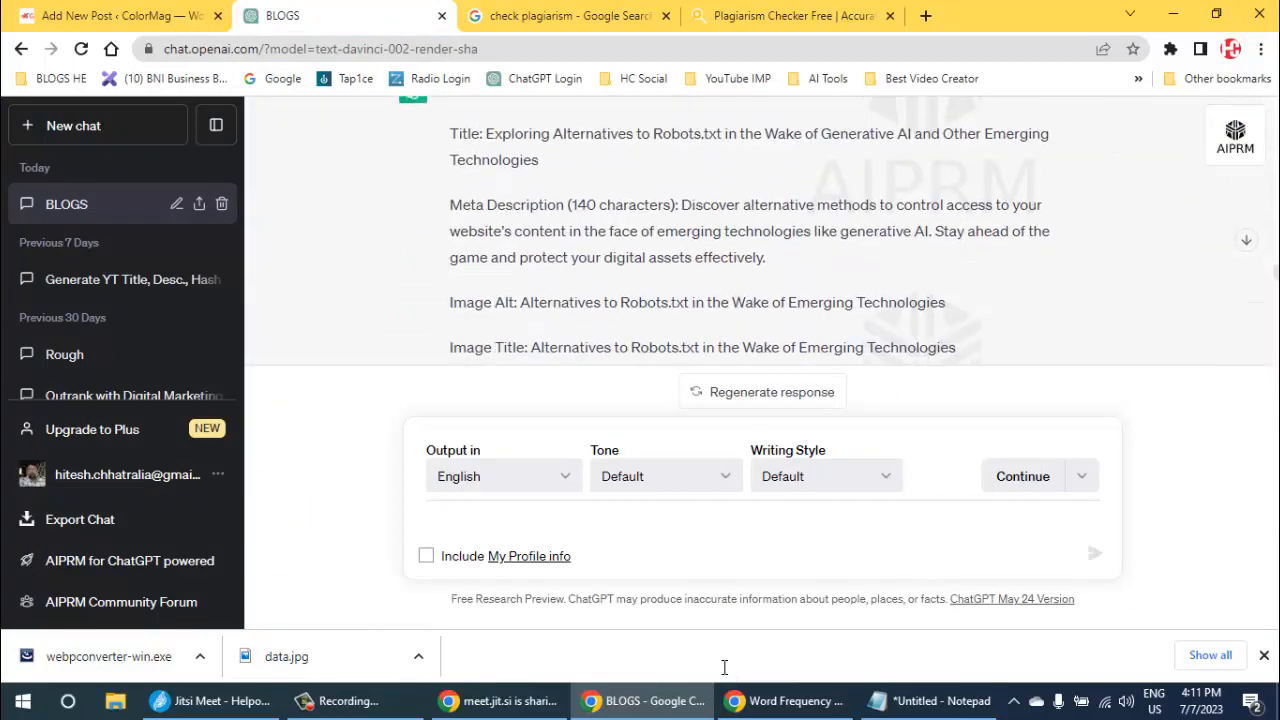
scroll(724, 667, up, 1)
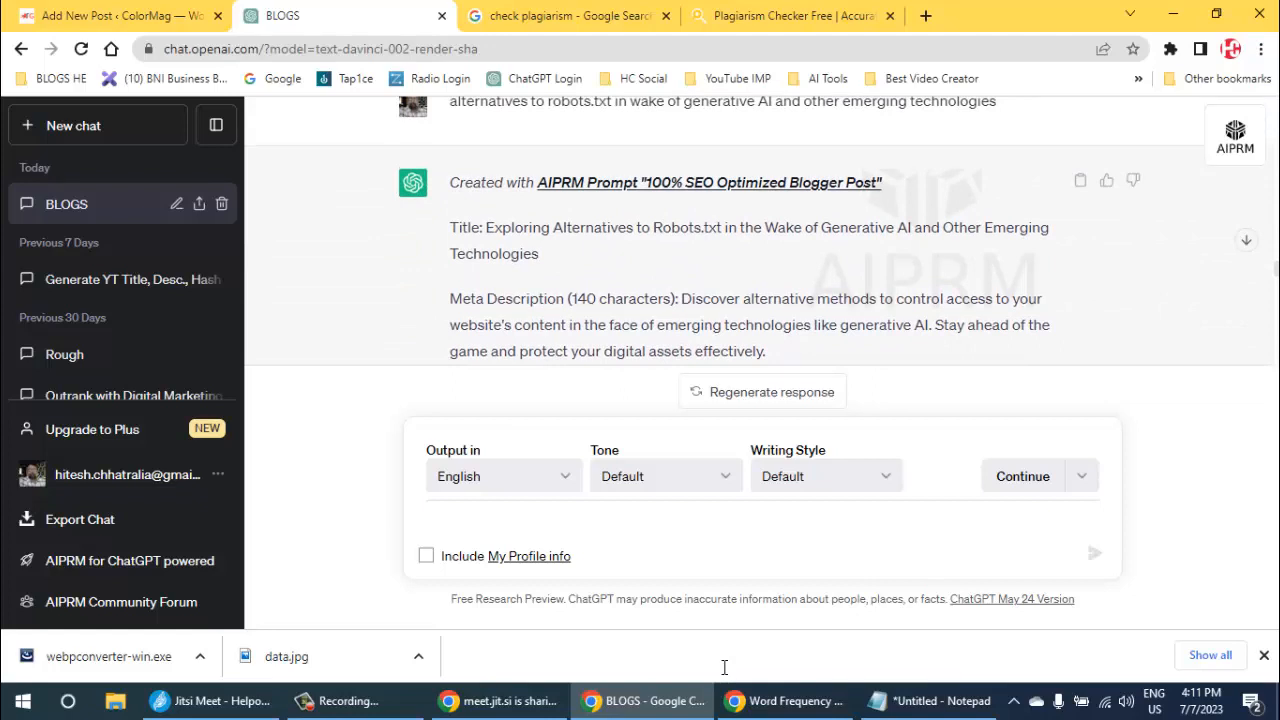
mouse_move(486, 228)
mouse_down()
mouse_move(922, 228)
mouse_move(911, 228)
mouse_up()
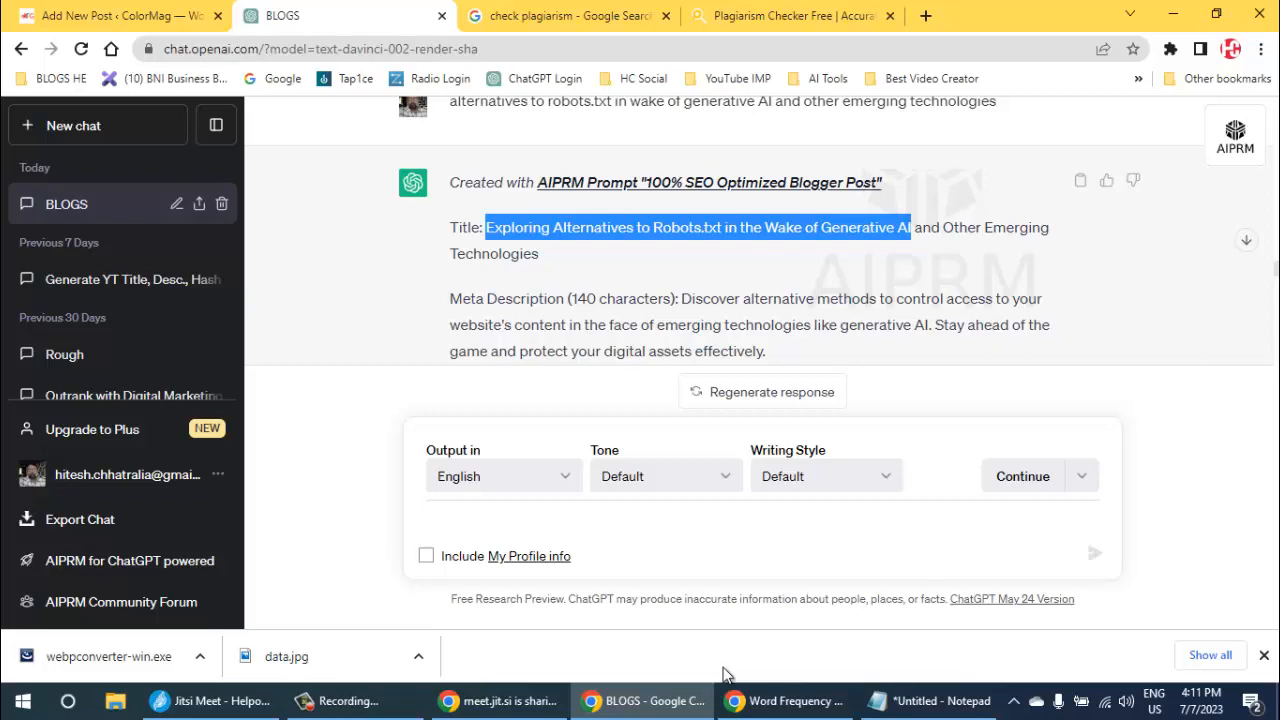
key(ctrl+shift+Tab)
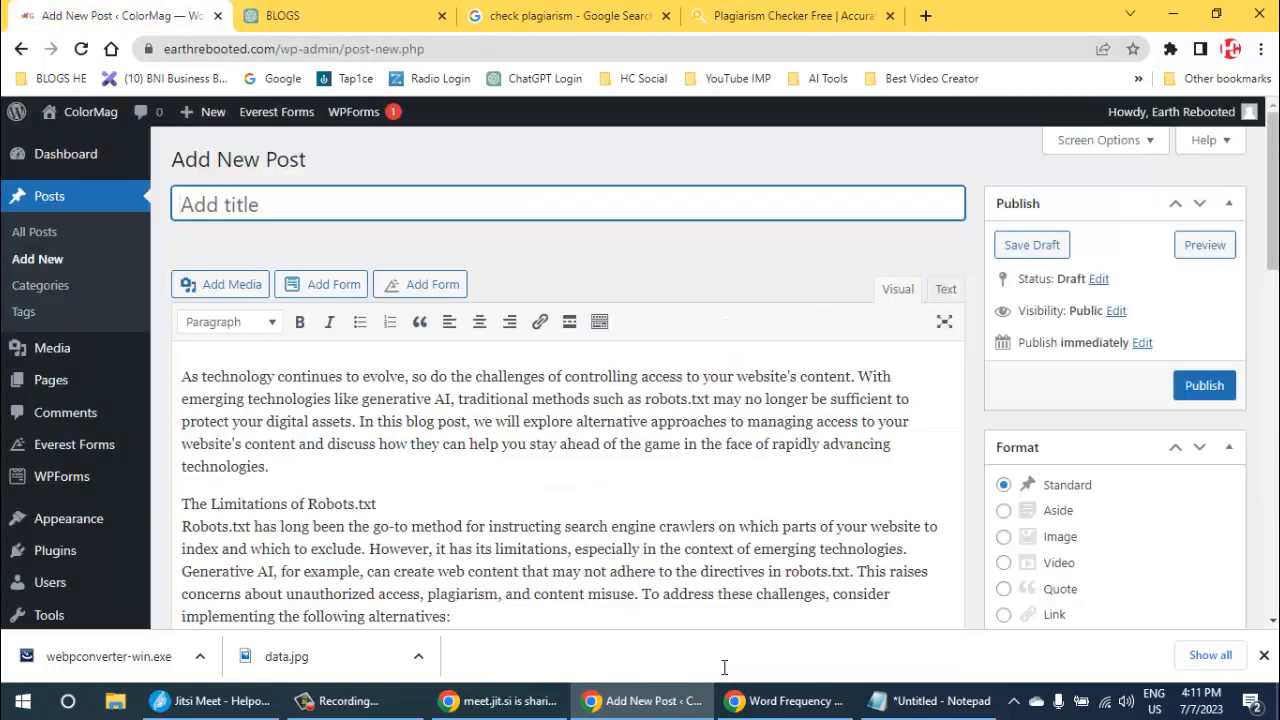
key(ctrl+v)
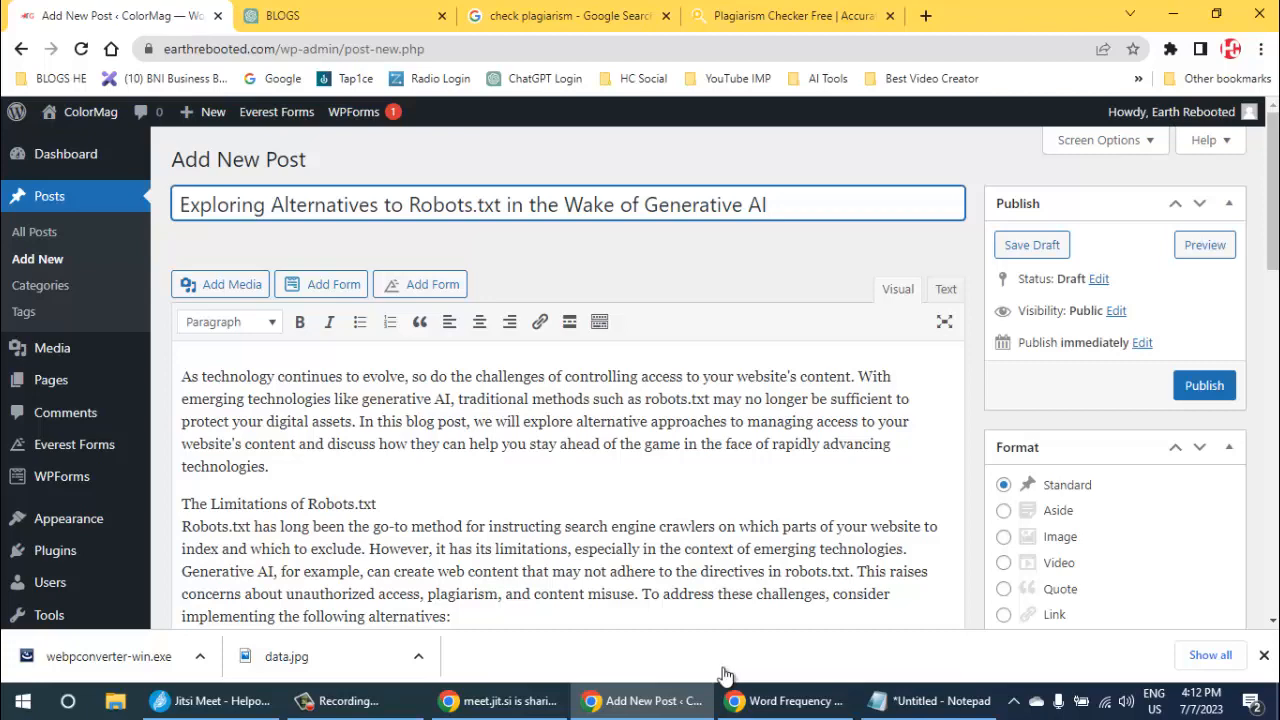
- Copy the whole post body and submit it as a new text to the WriteWords Word Frequency Counter
scroll(724, 668, down, 1)
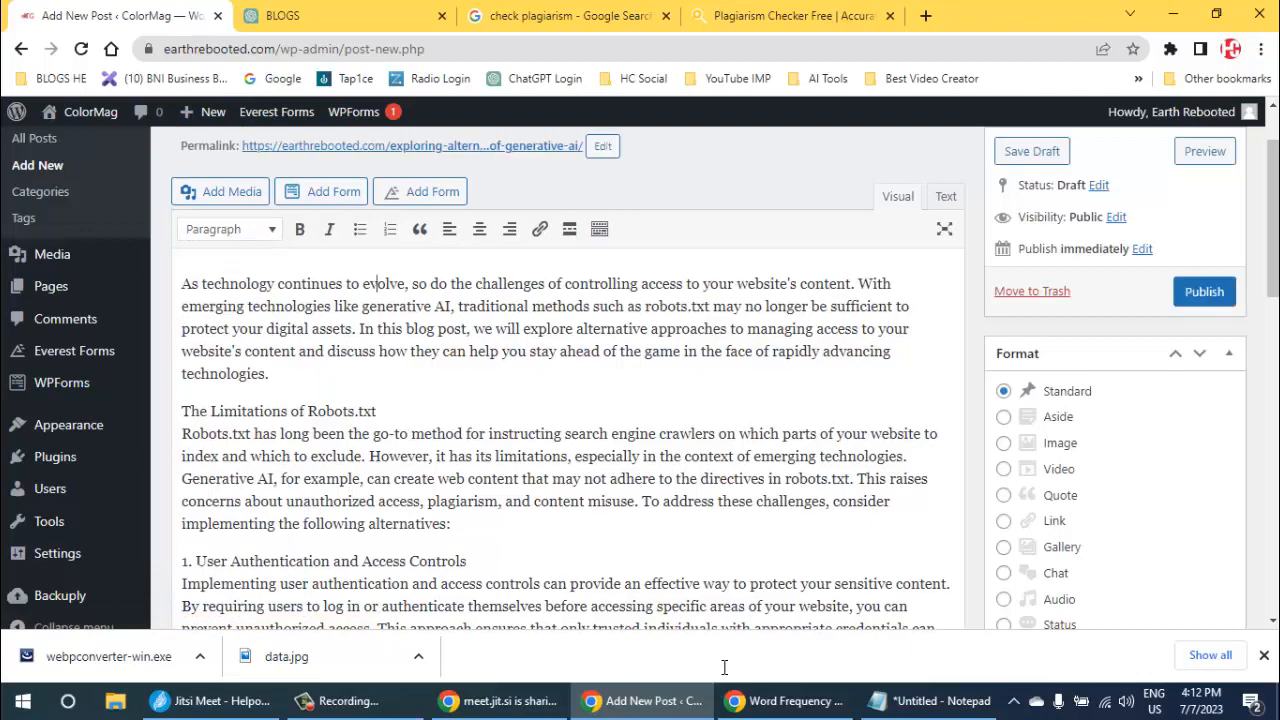
key(ctrl+a)
click(386, 284)
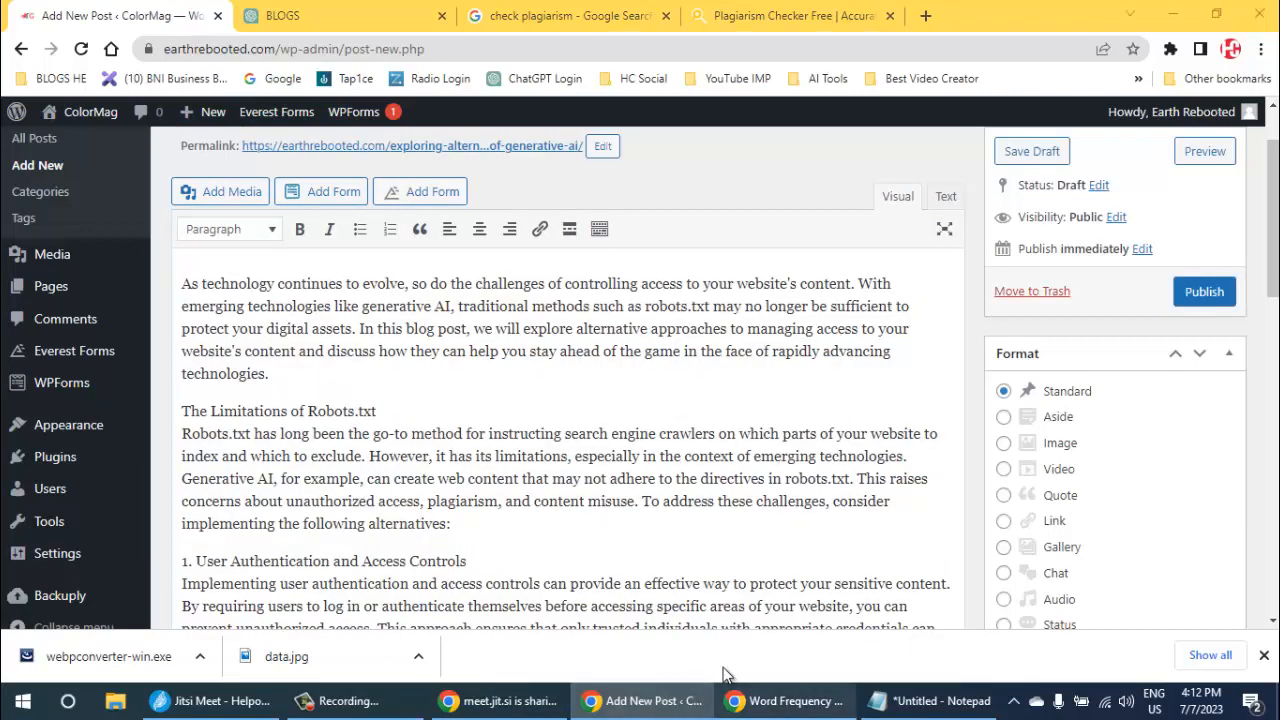
key(alt+Tab)
scroll(727, 675, up, 8)
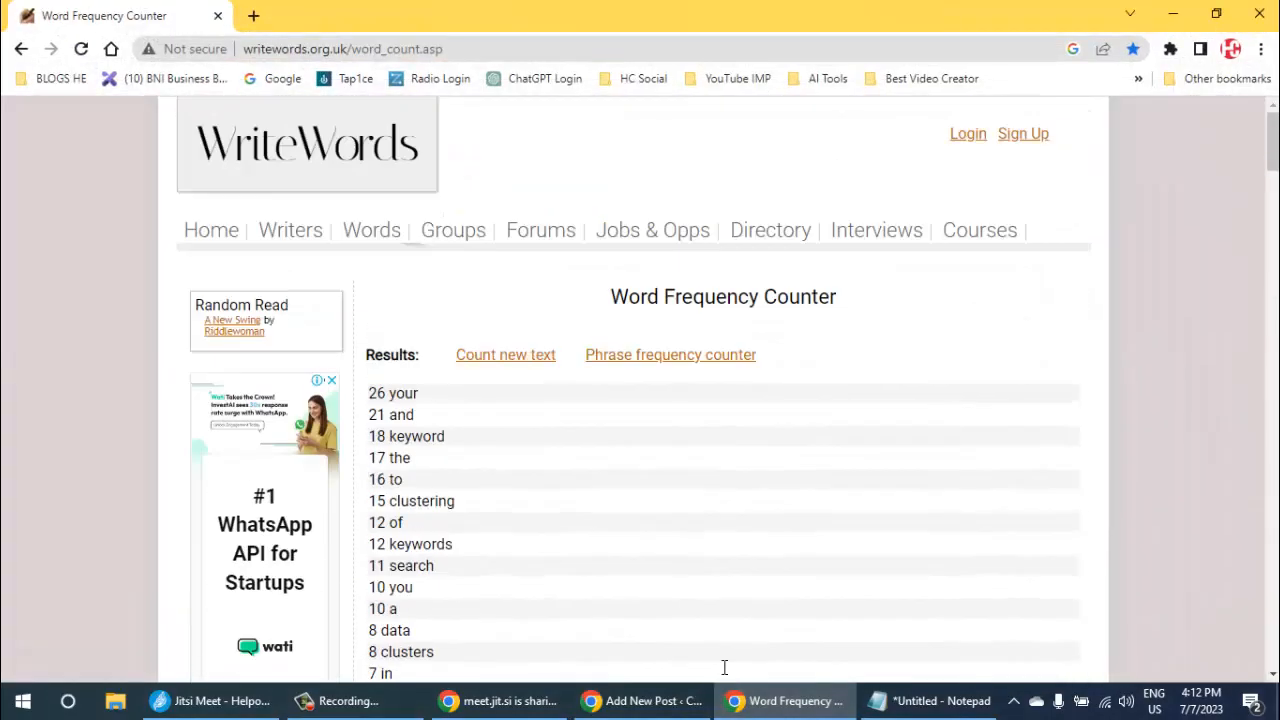
click(505, 354)
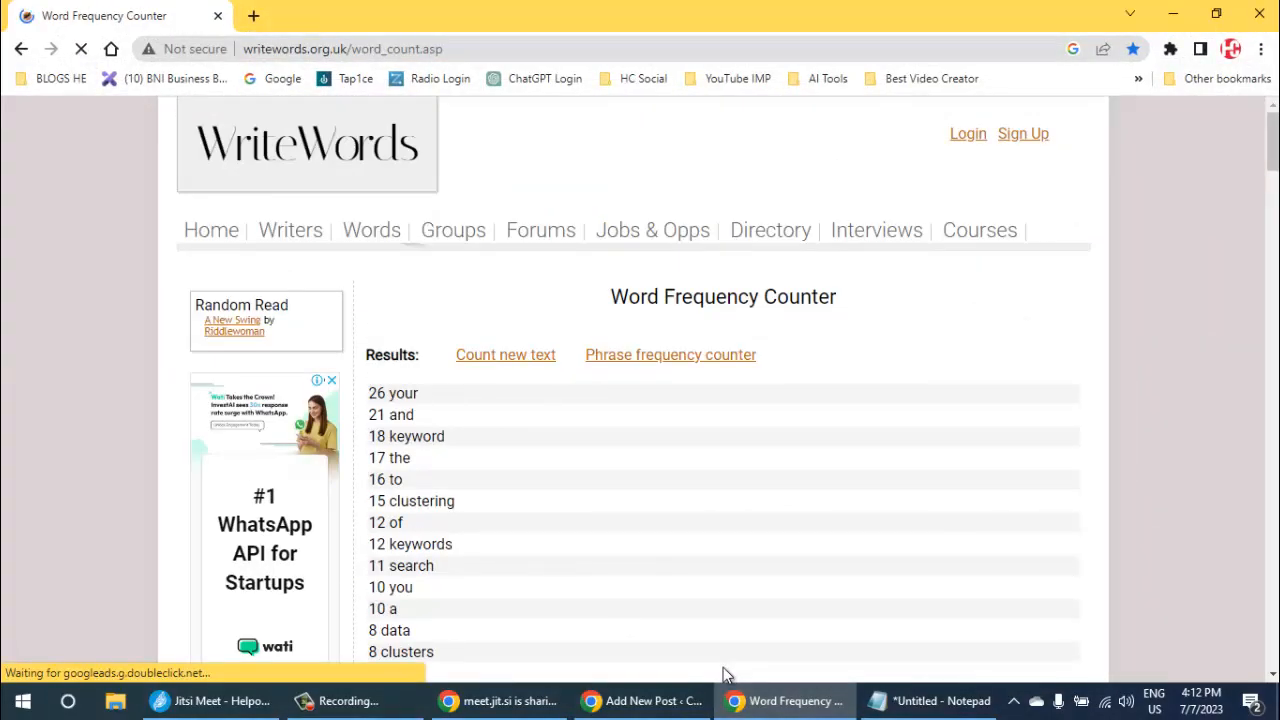
key(ctrl+v)
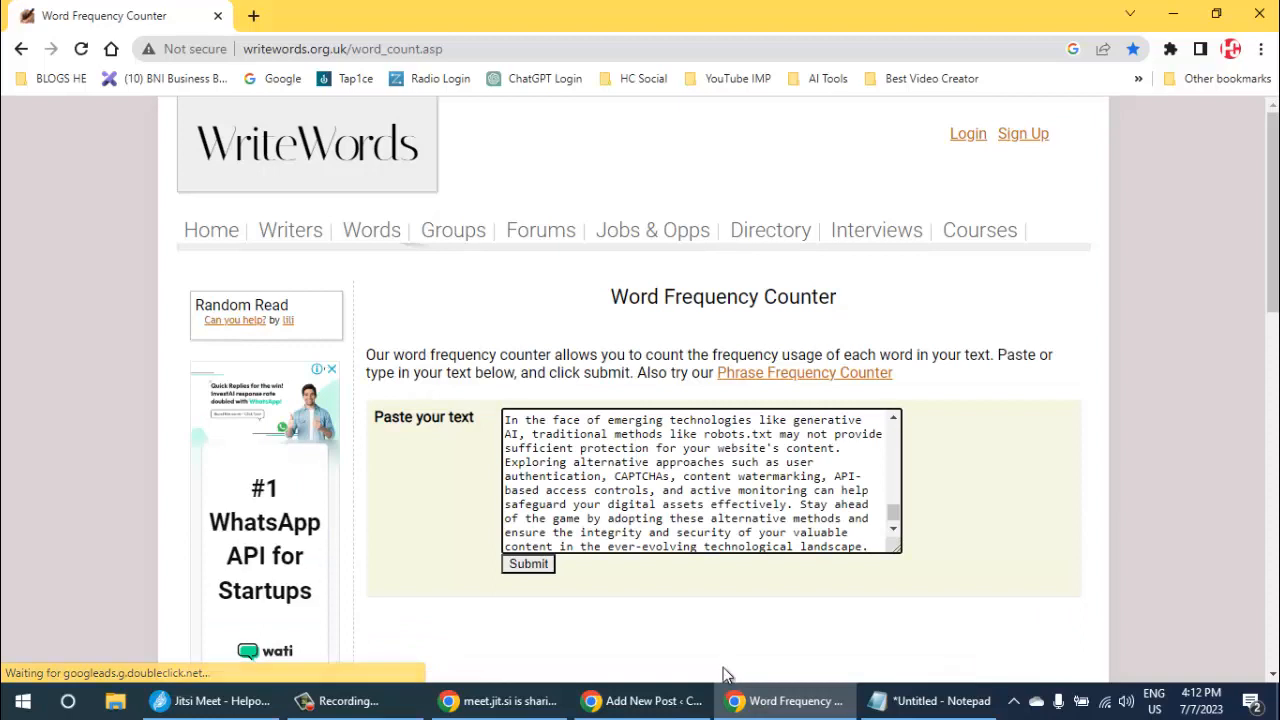
key(Return)
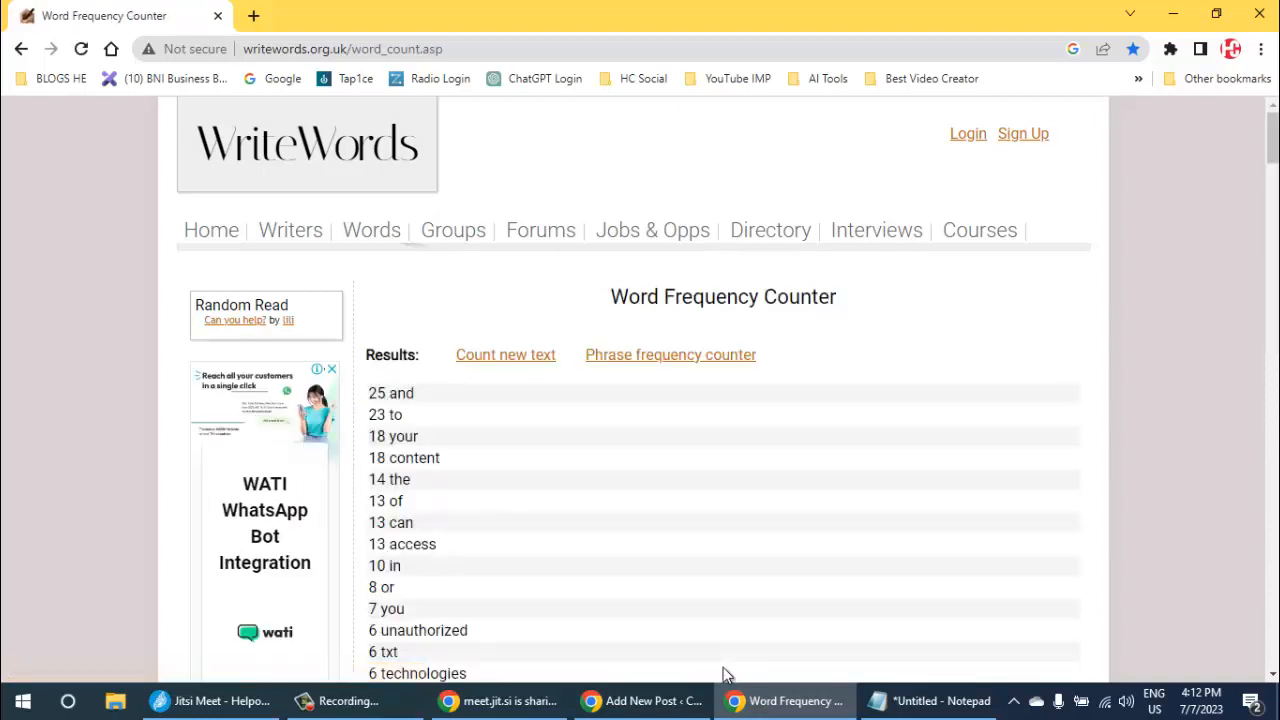
- Back in the WordPress post, assign the category Search Engine Optimization
click(724, 688)
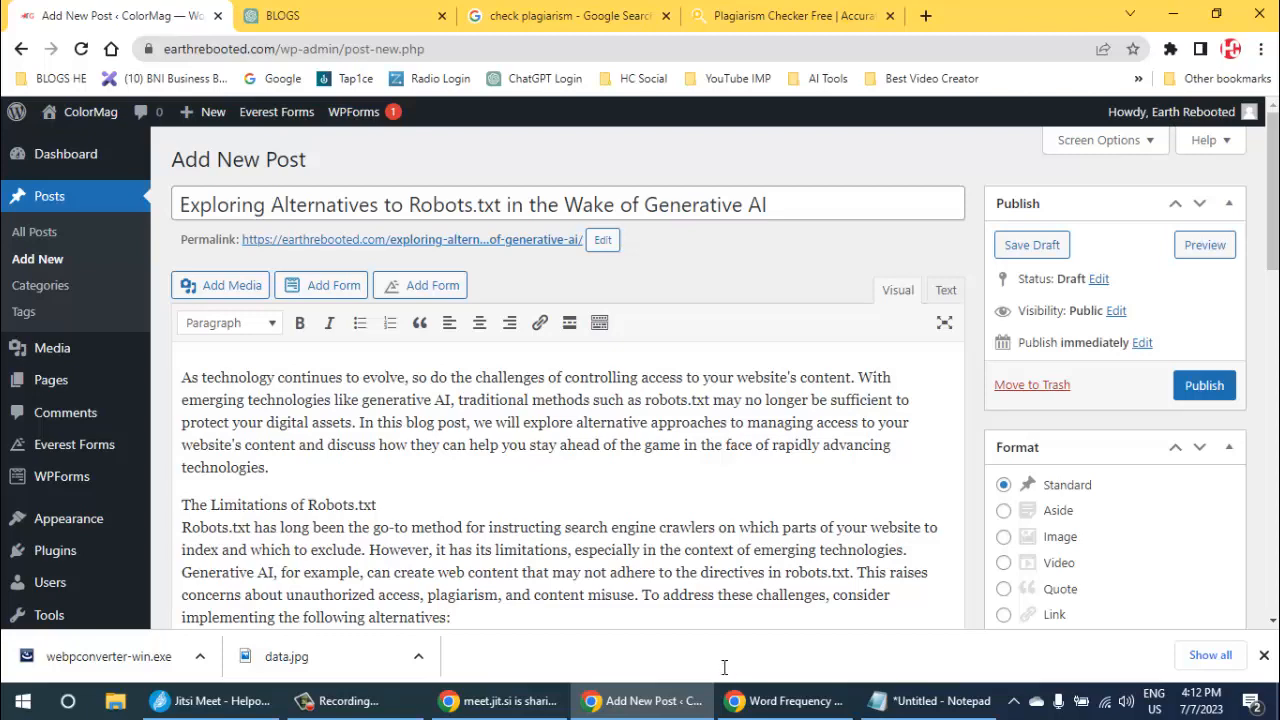
scroll(725, 667, down, 5)
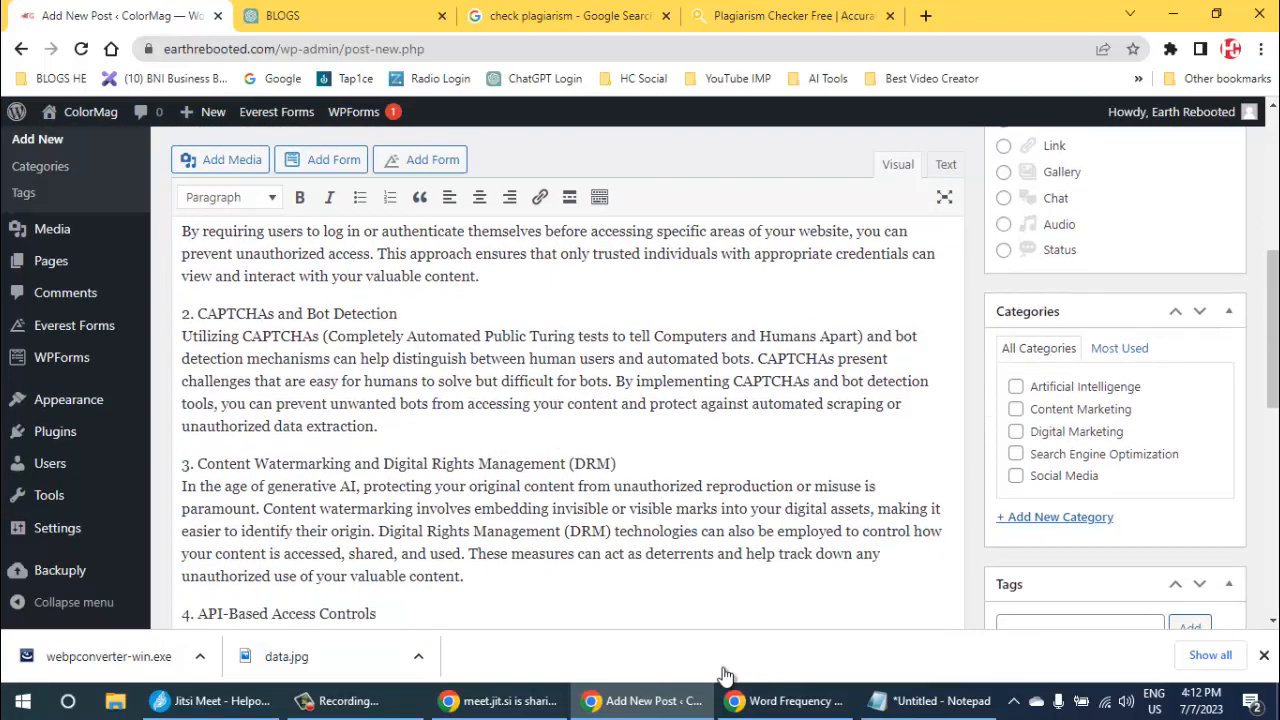
click(1016, 454)
- Copy the word "content" from the word frequency results and add it as a tag on the post
scroll(725, 672, down, 3)
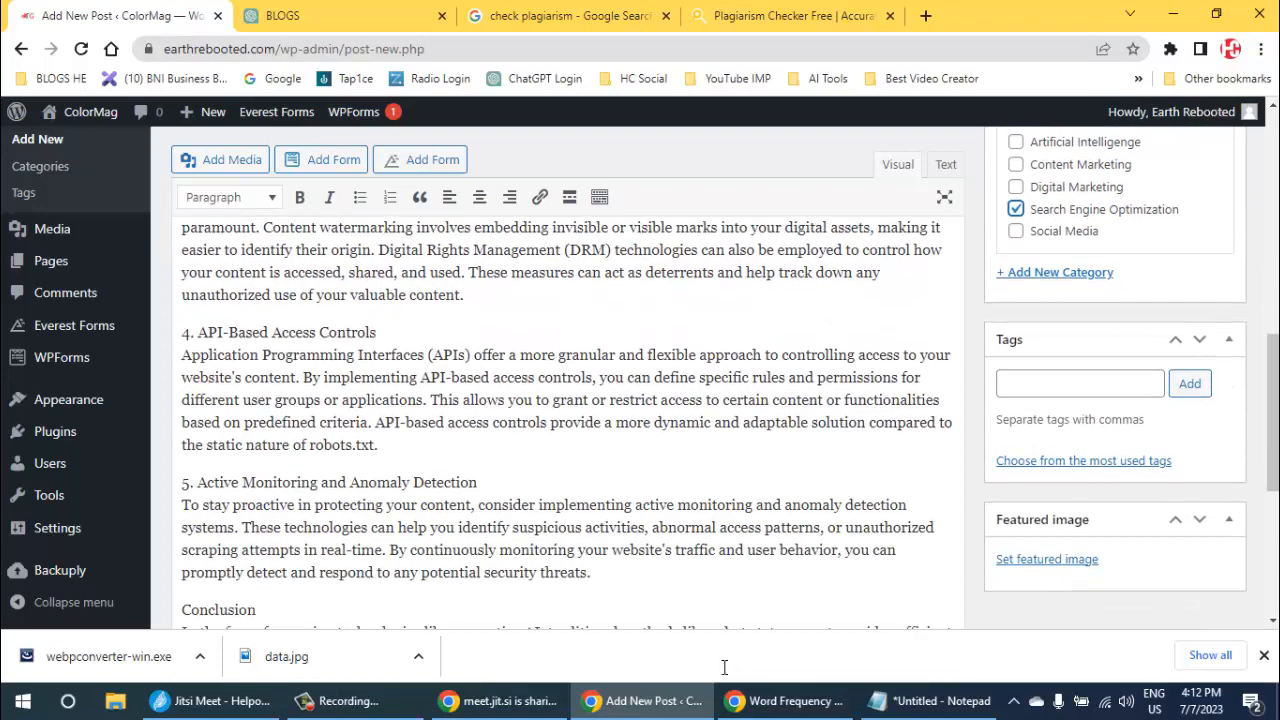
key(alt+Tab)
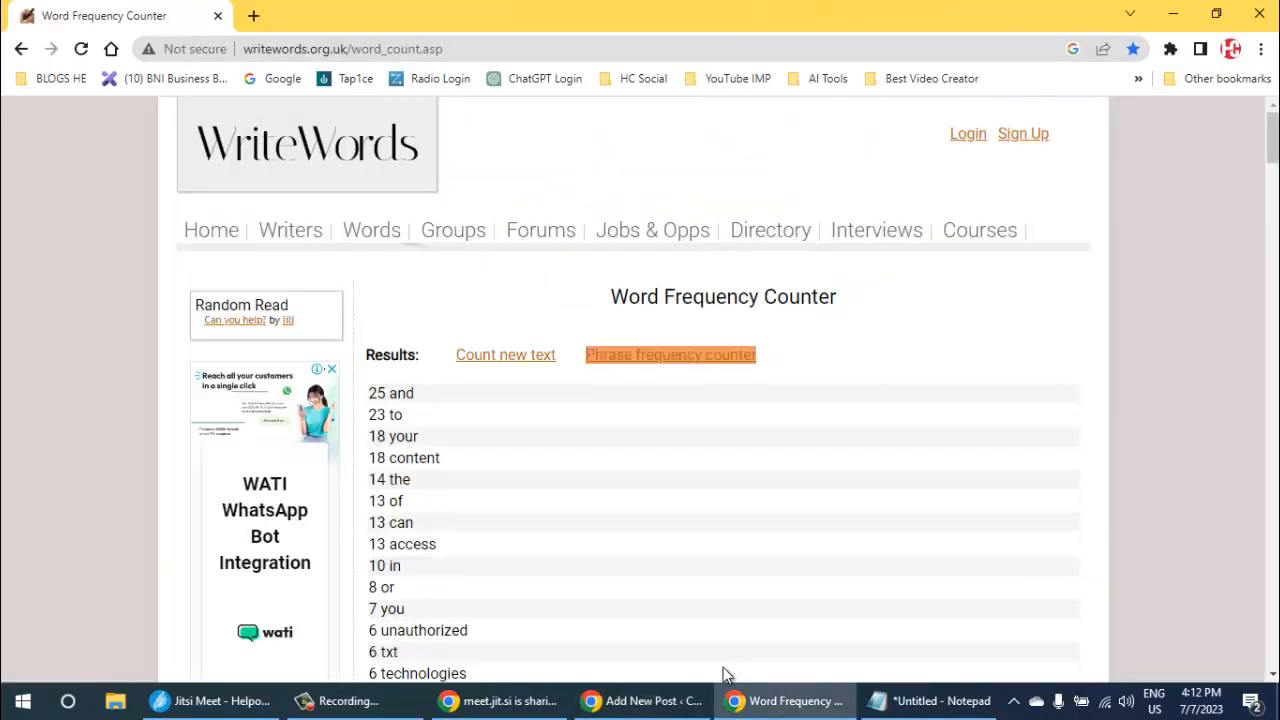
scroll(727, 675, down, 1)
scroll(727, 675, down, 1)
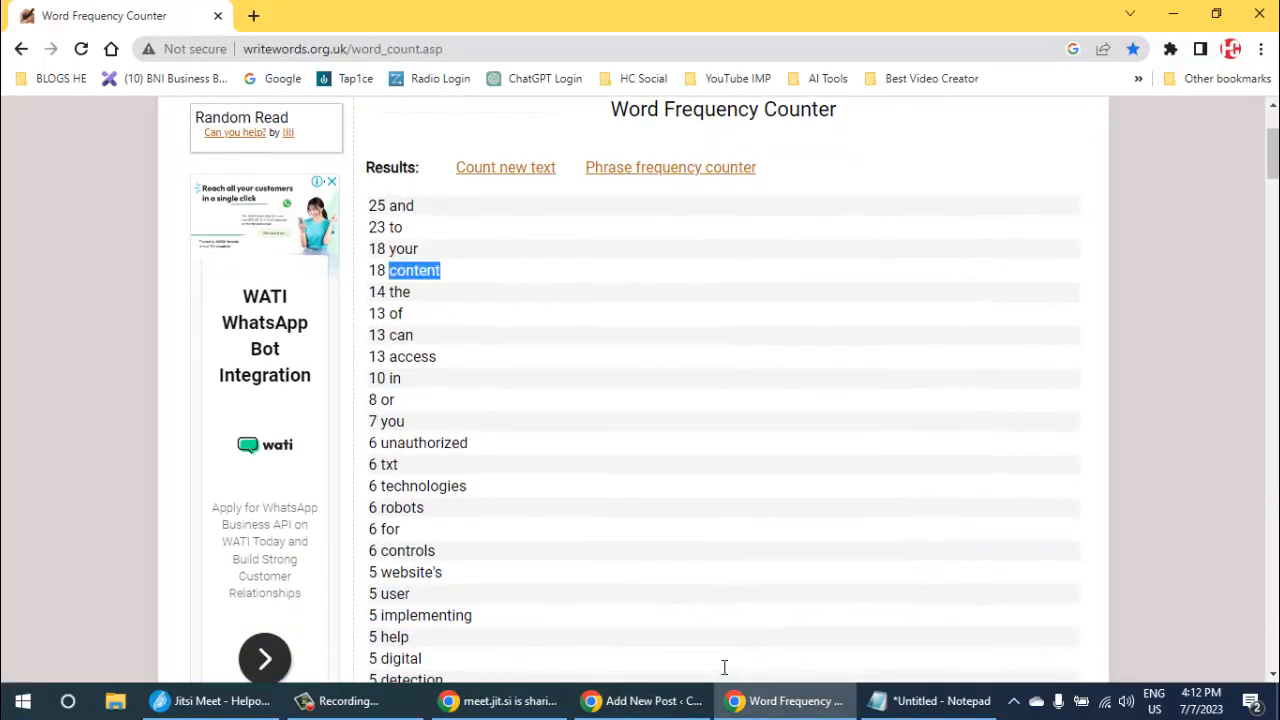
key(alt+Tab)
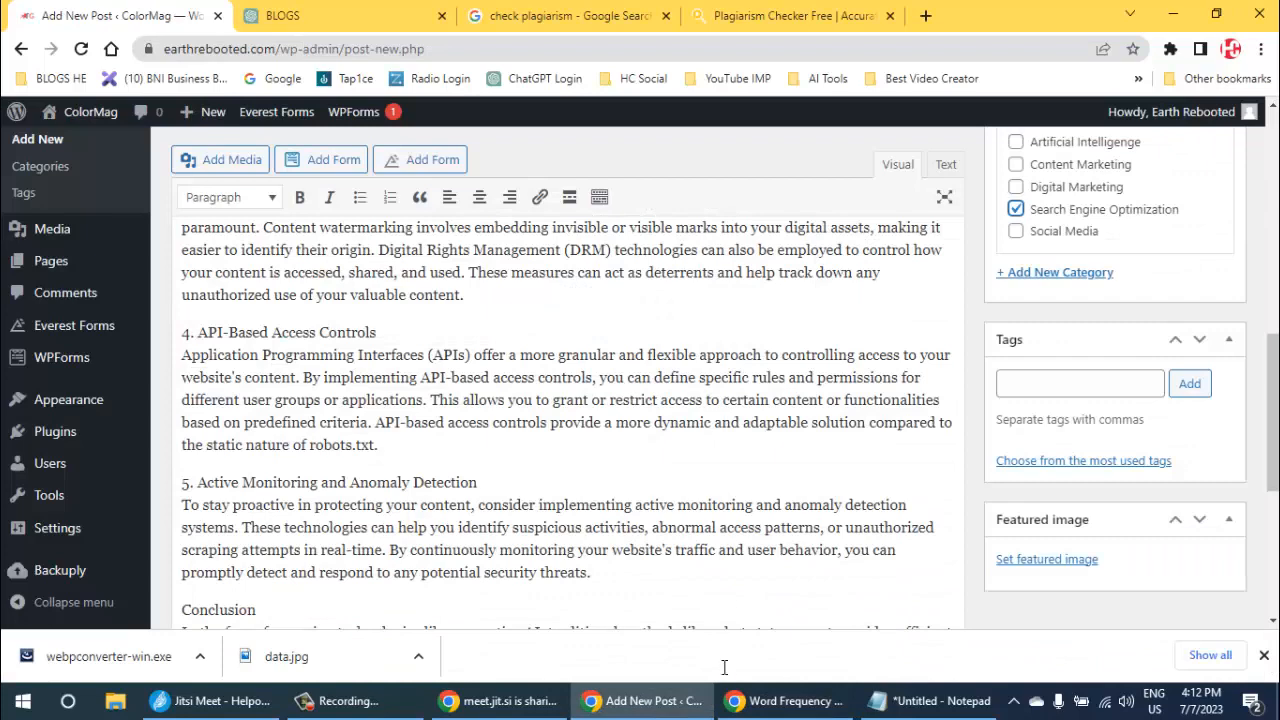
text(content)
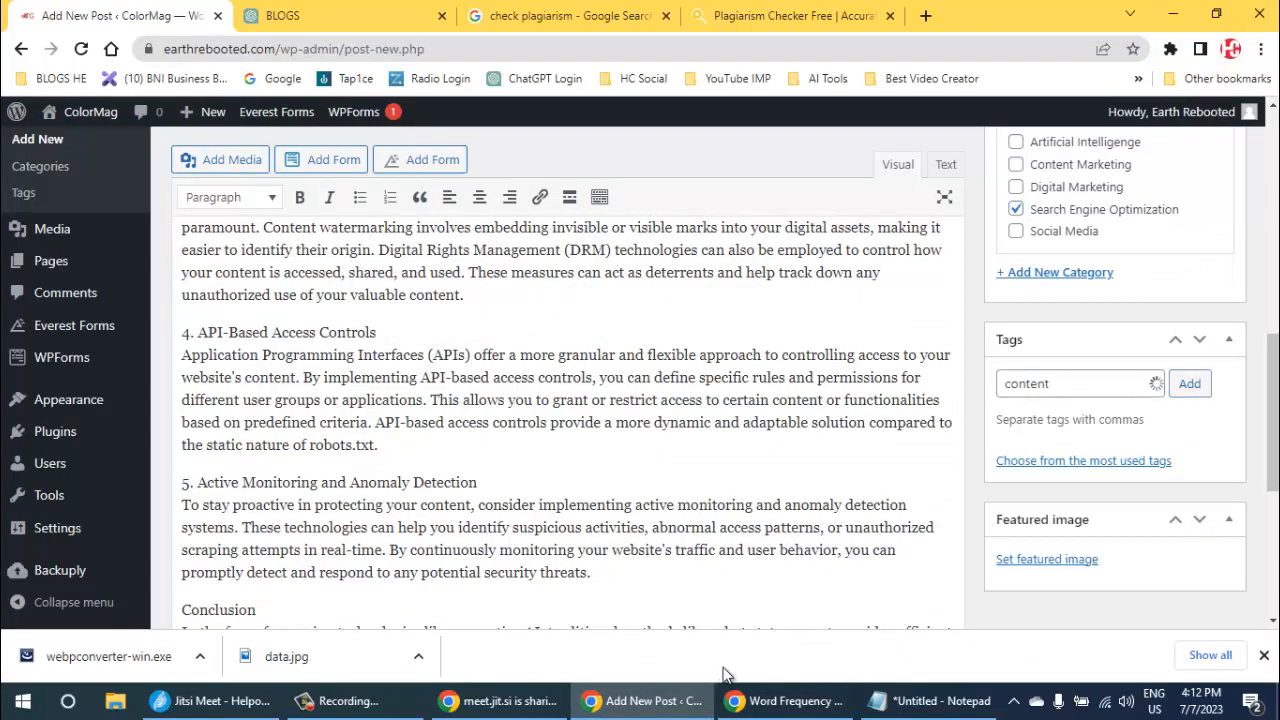
- Copy the word "access" from the word frequency results and add it as a tag on the WordPress post
key(alt+Tab)
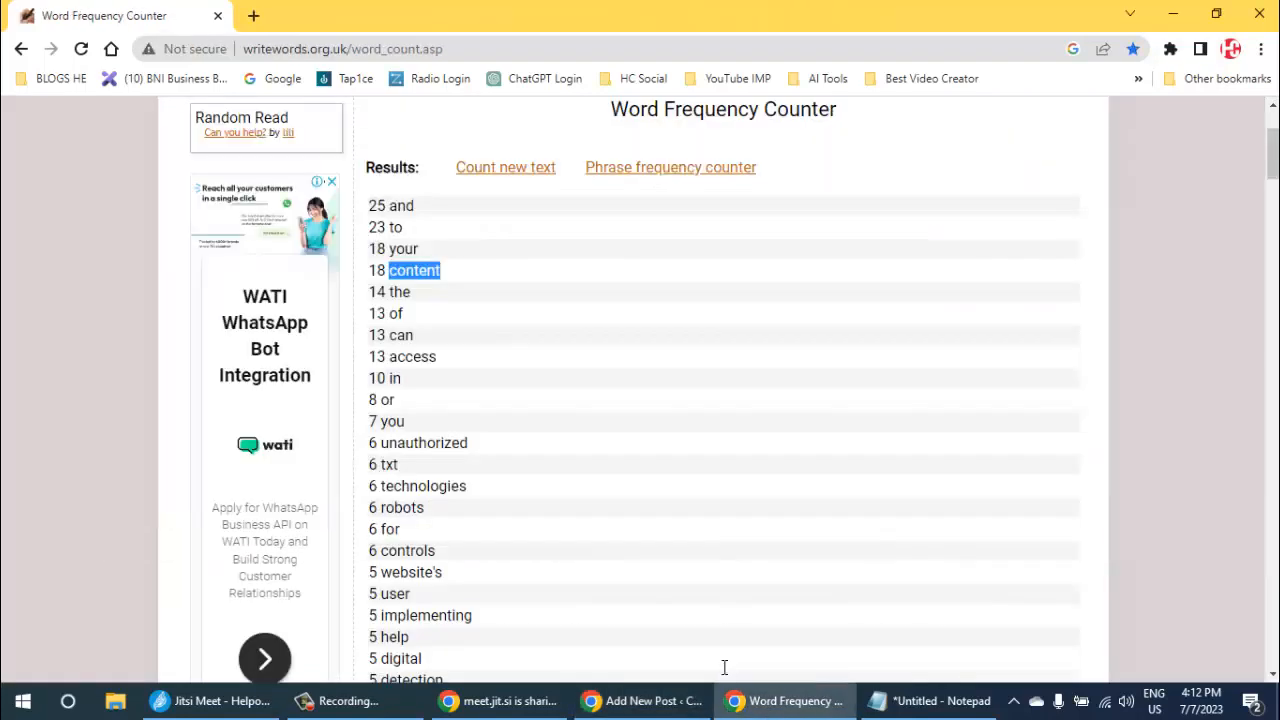
double_click(413, 357)
key(ctrl+c)
key(alt+Tab)
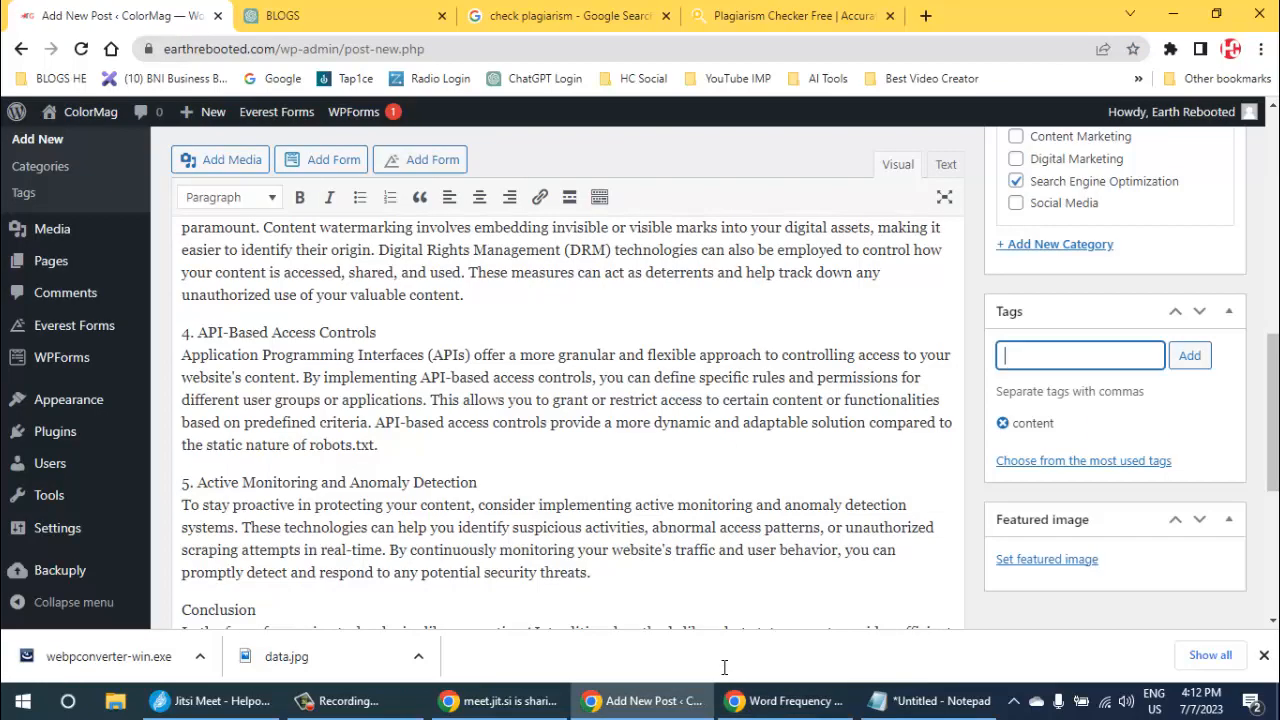
key(ctrl+v)
key(Return)
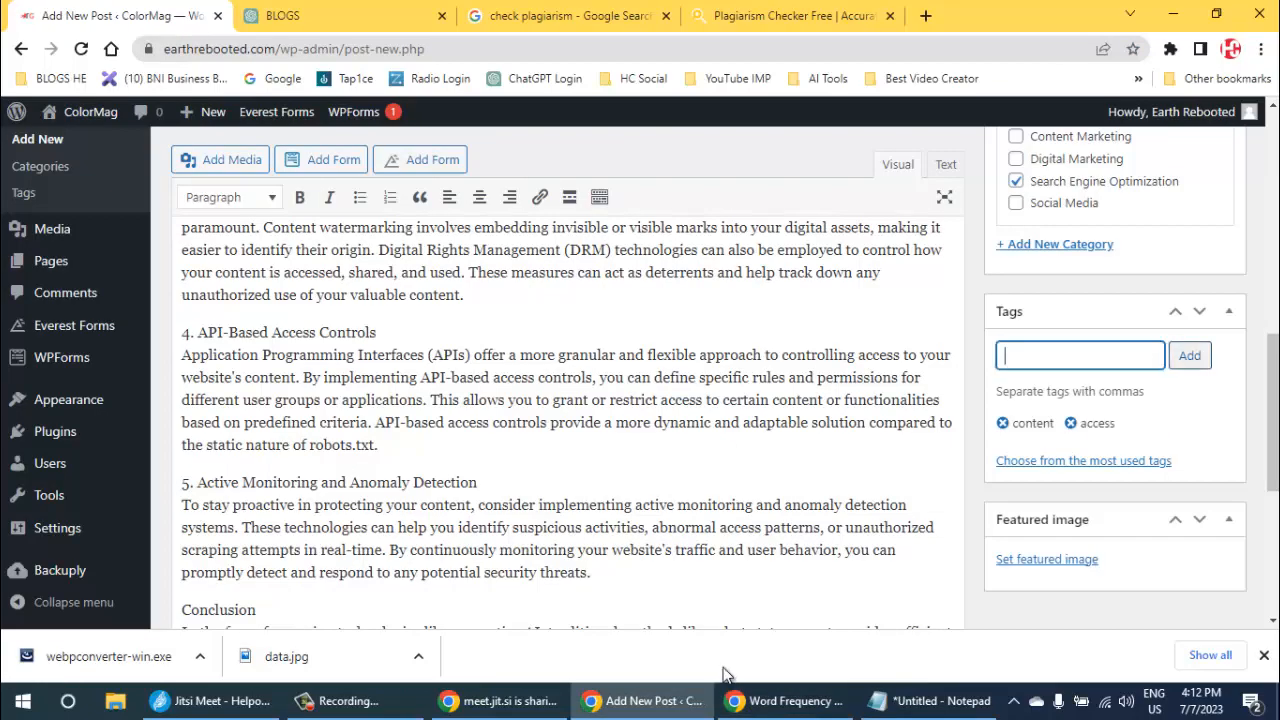
- Copy the word "unauthorized" from the word frequency results and add it to the post's tags
key(alt+Tab)
double_click(424, 443)
key(ctrl+c)
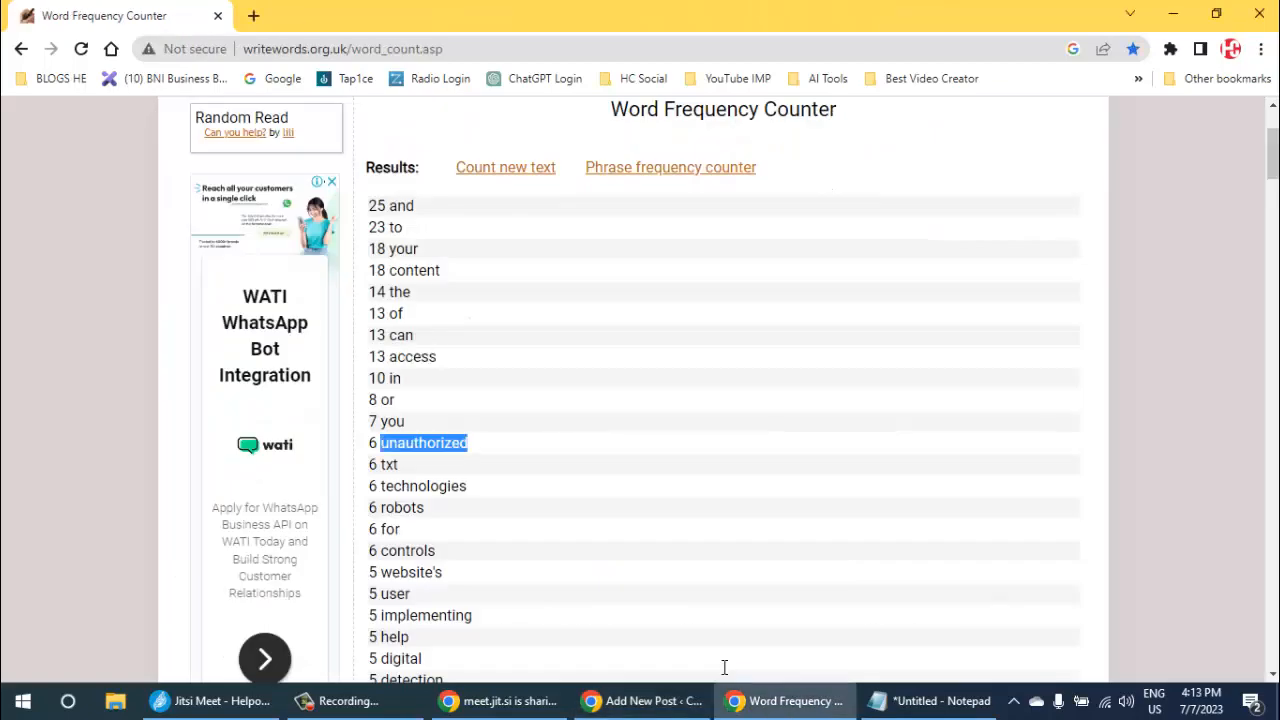
key(alt+Tab)
key(ctrl+v)
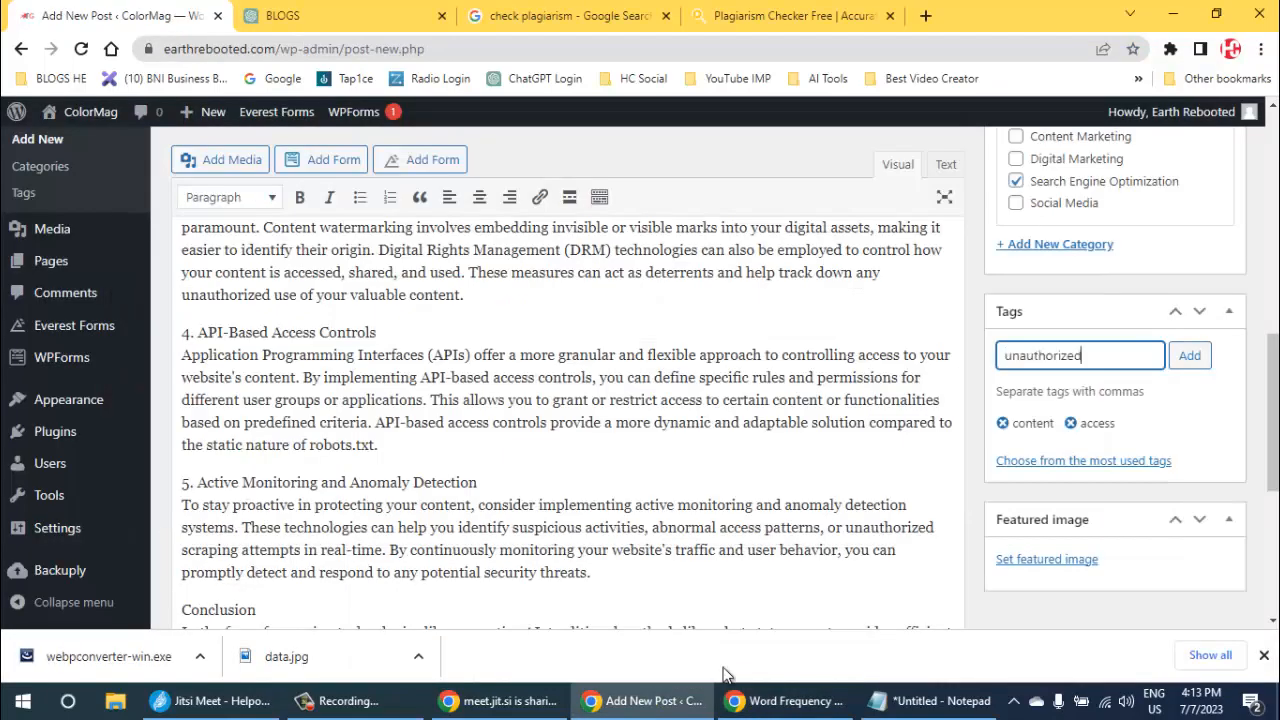
key(Tab)
key(Return)
- Take the word "technologies" from the word frequency results and add it as a tag on the post
key(alt+Tab)
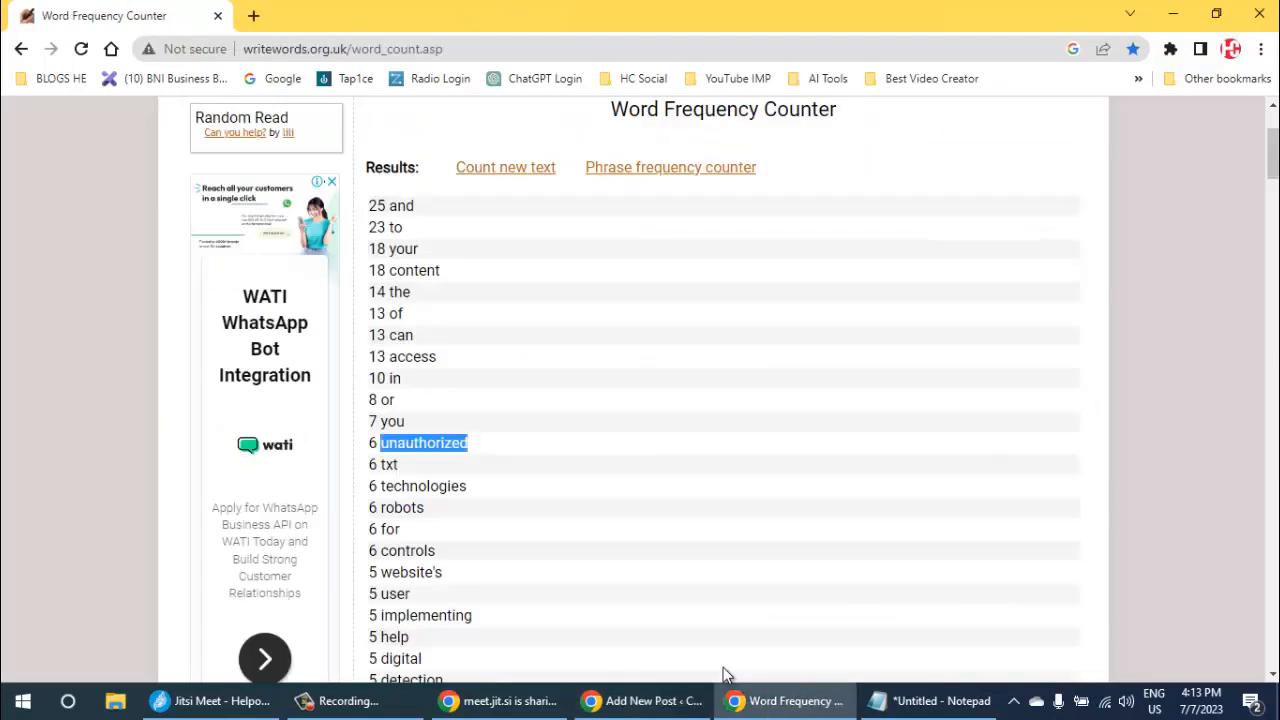
double_click(423, 486)
key(ctrl+c)
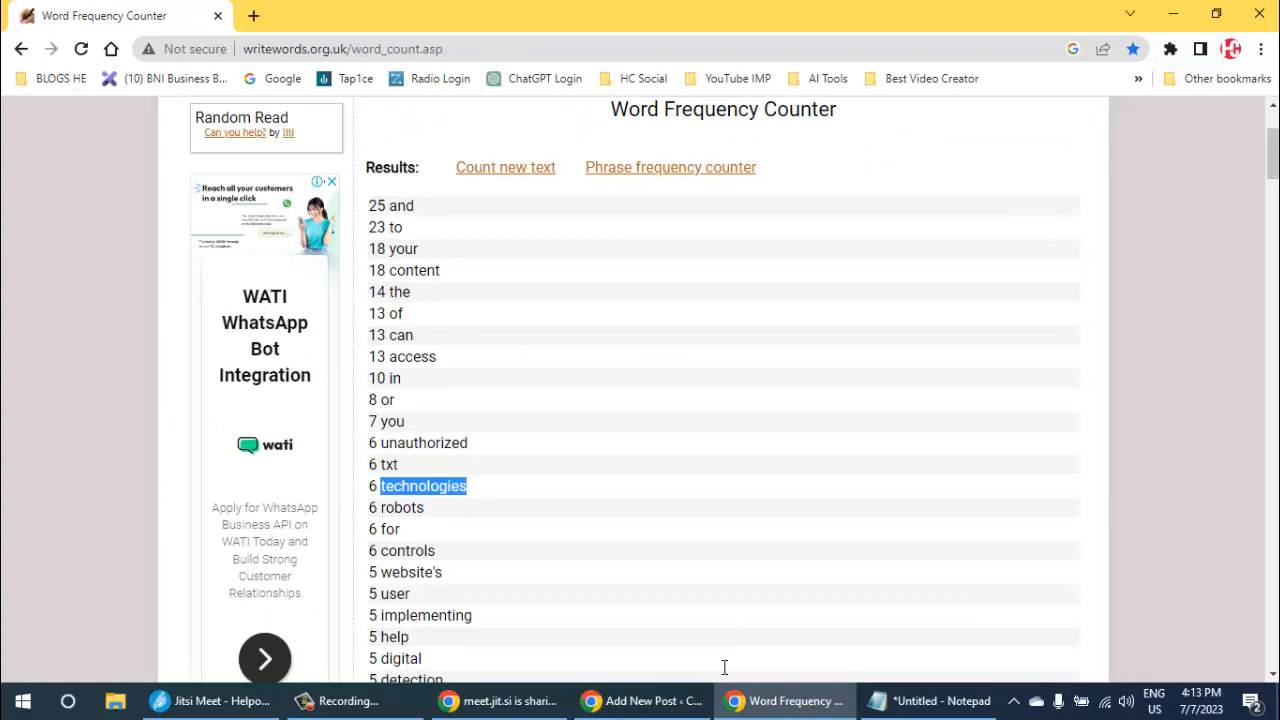
key(alt+Tab)
key(ctrl+v)
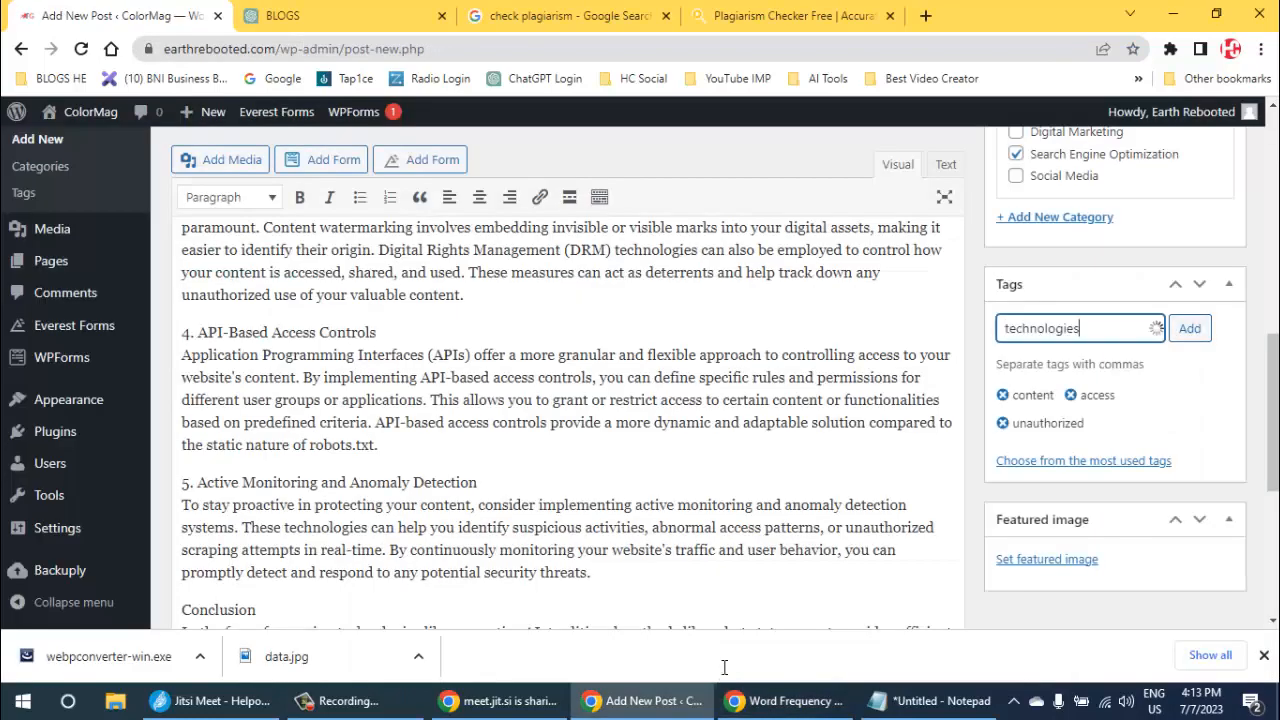
- Copy the word "robots" from the word frequency results and add it as a tag on the post
key(alt+Tab)
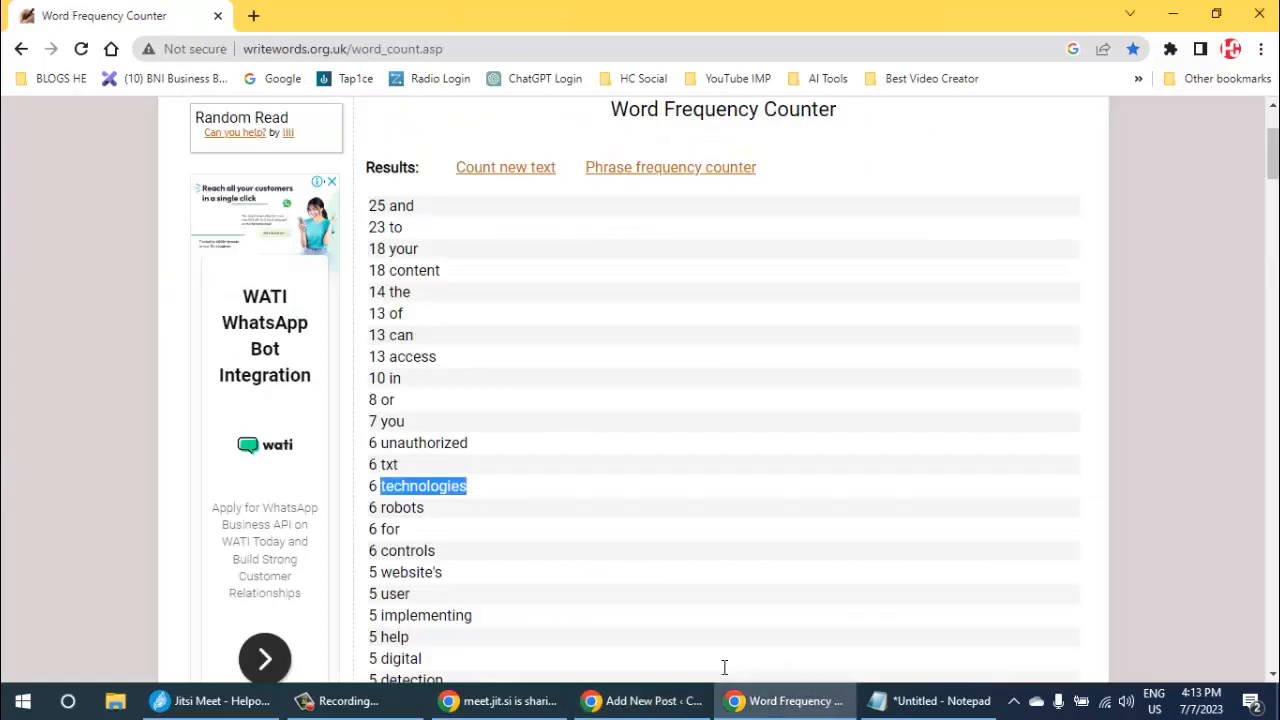
double_click(402, 507)
key(ctrl+c)
key(alt+Tab)
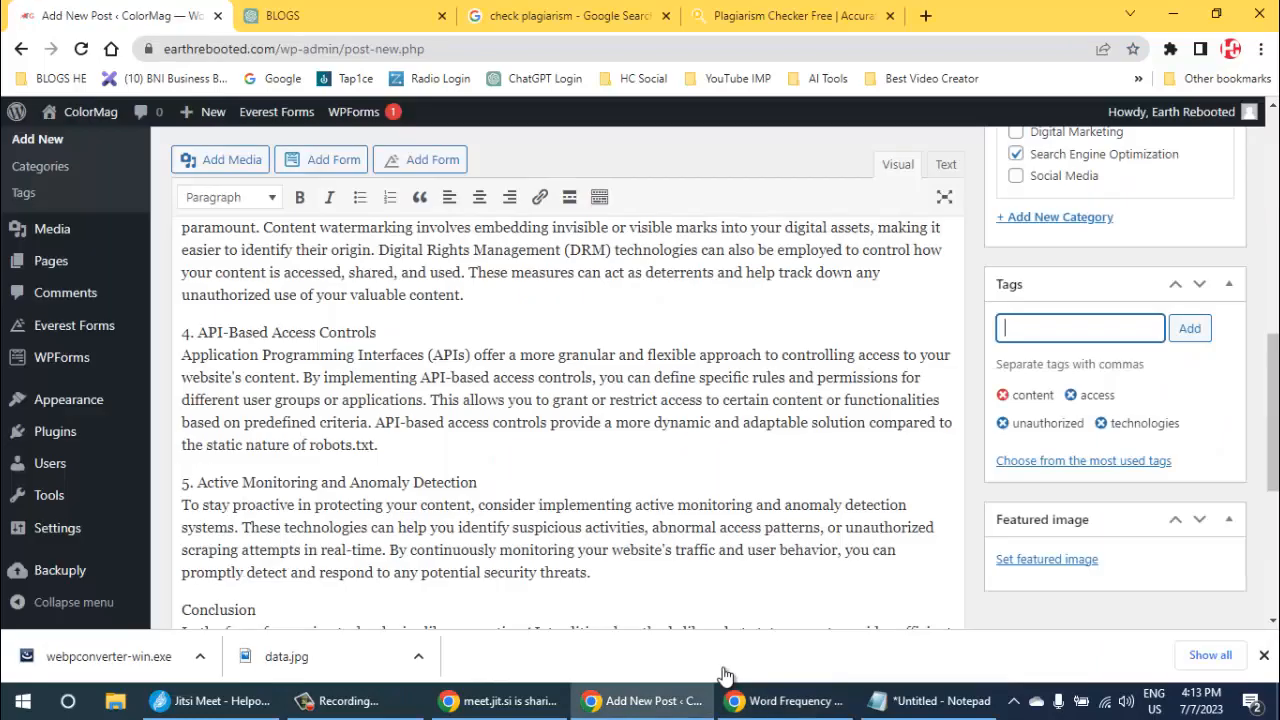
key(ctrl+v)
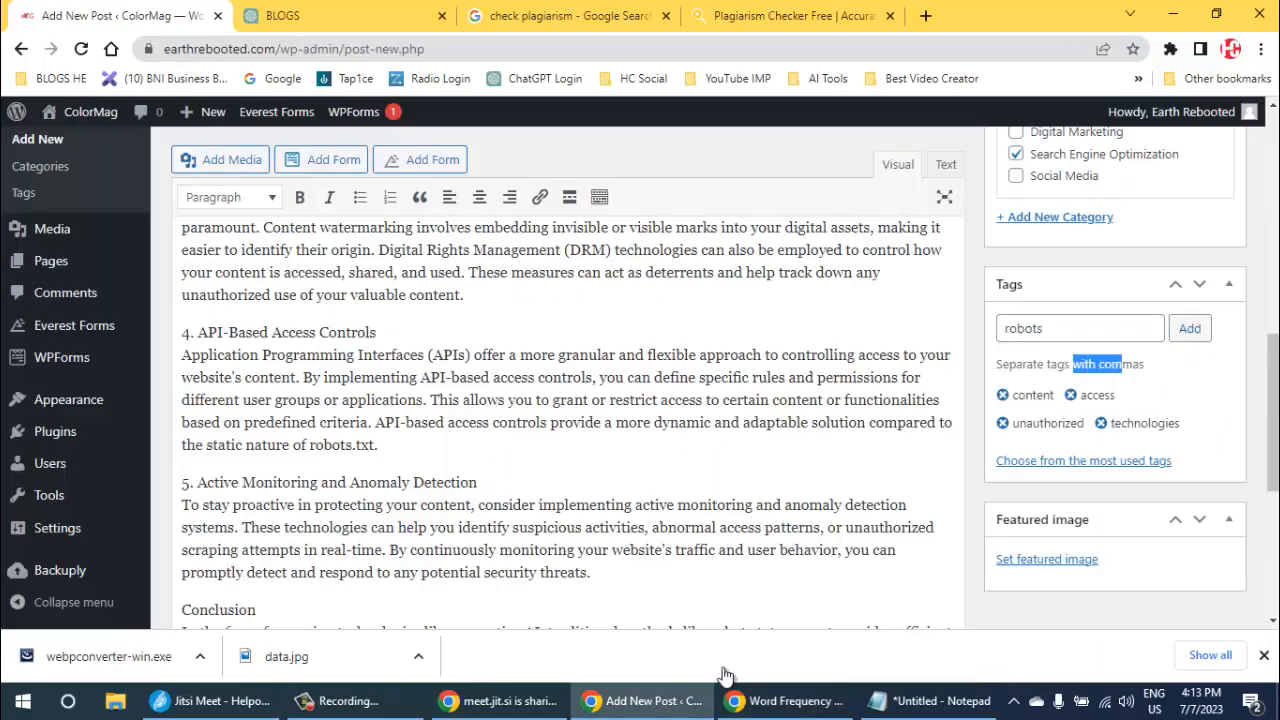
key(Return)
- Copy the word "digital" from the word frequency results and add it to the WordPress post's tags
key(alt+Tab)
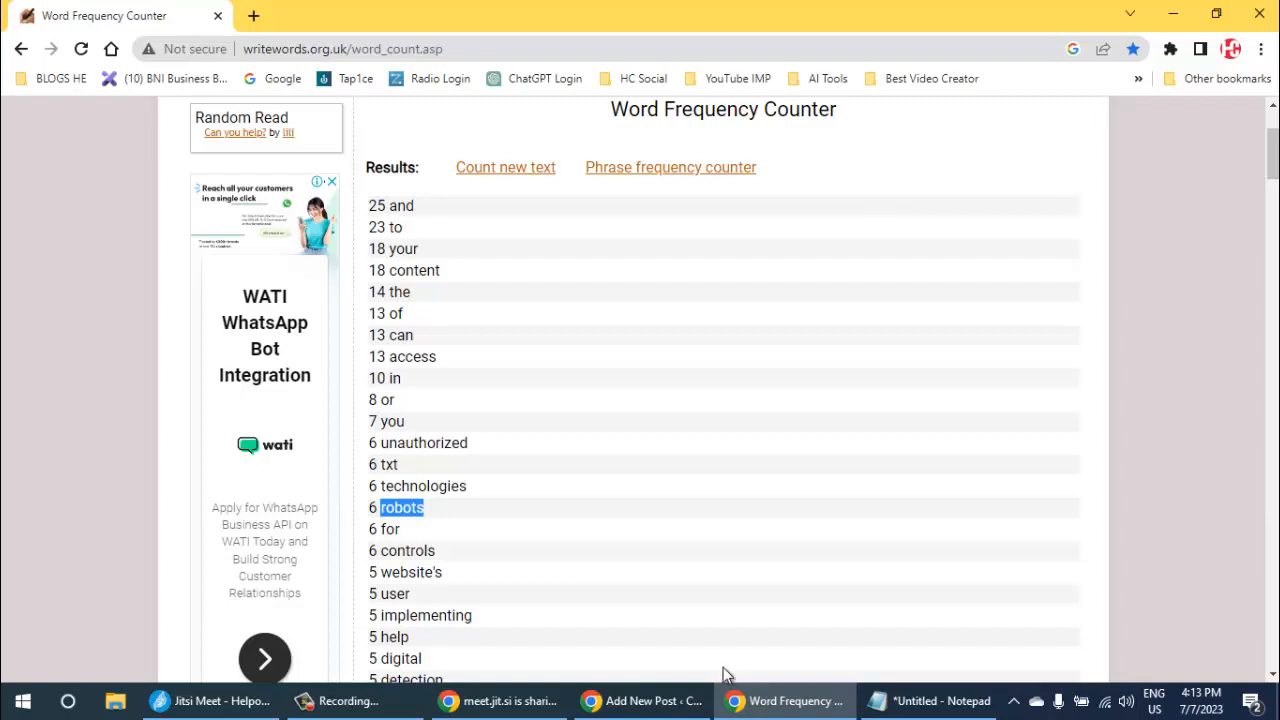
scroll(726, 675, down, 1)
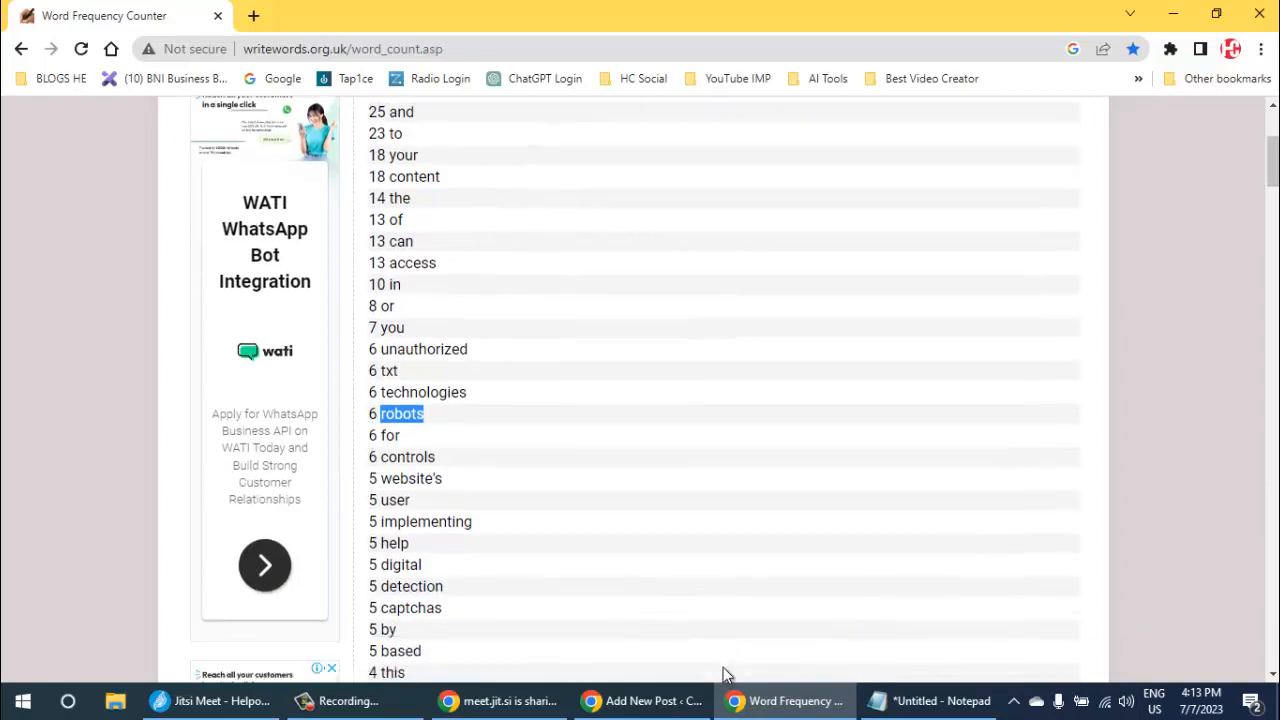
double_click(401, 565)
key(ctrl+c)
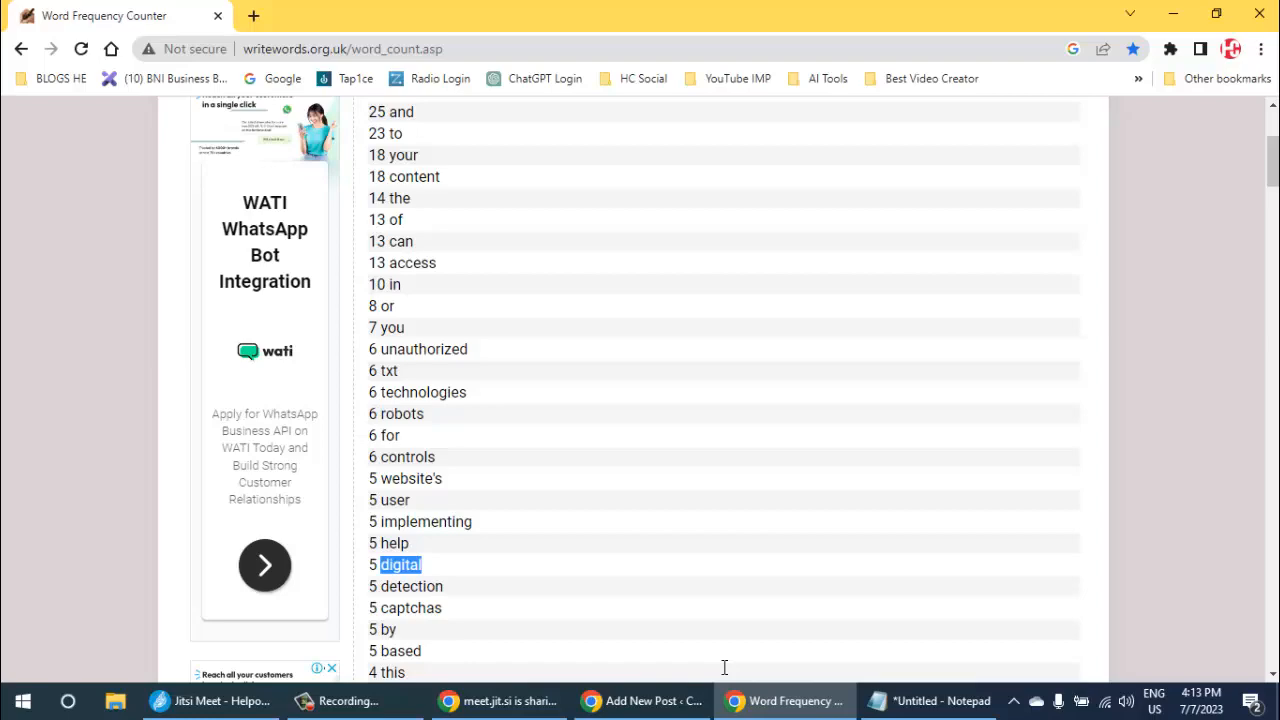
key(alt+Tab)
key(ctrl+v)
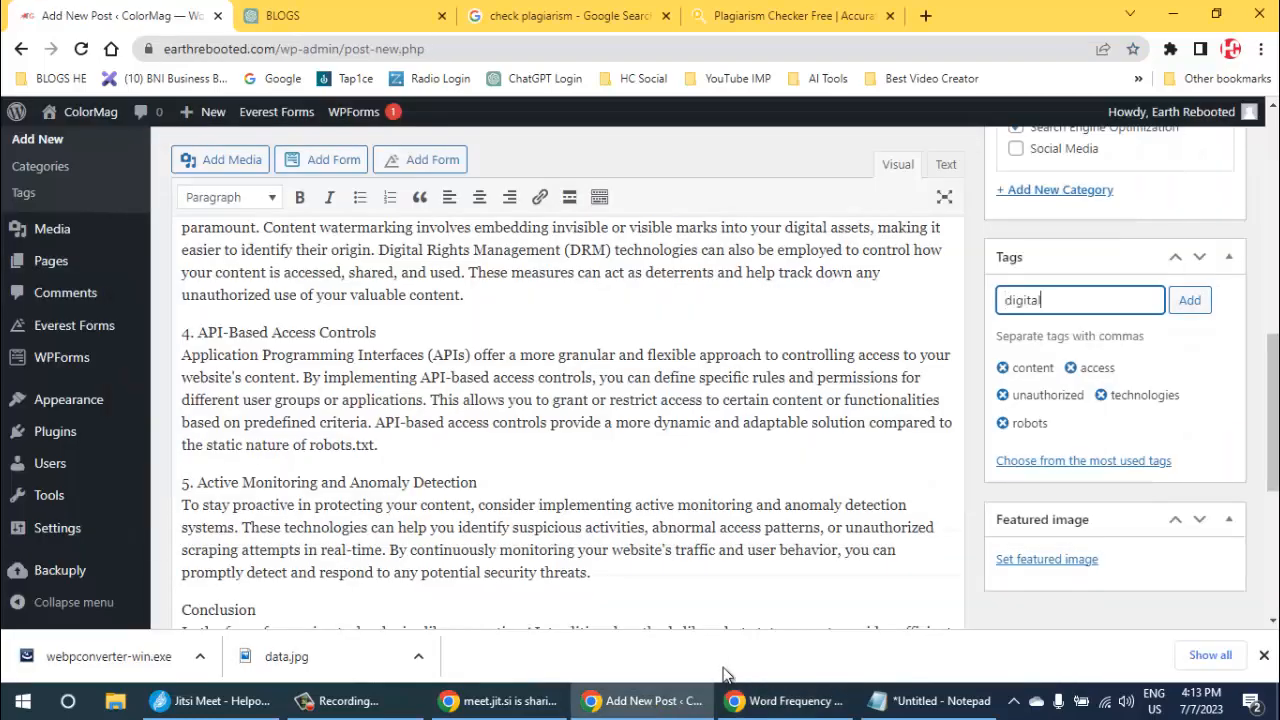
- Find "captchas" in the word frequency results and copy it into the post as a tag
key(alt+Tab)
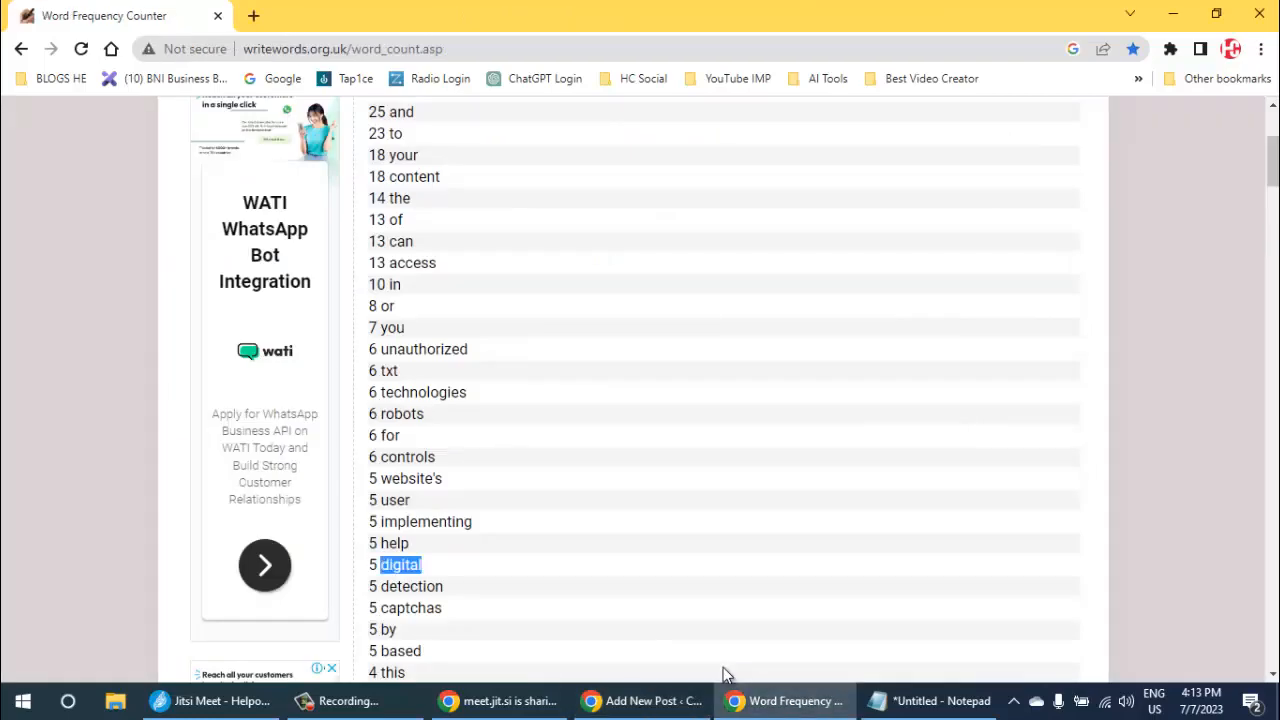
scroll(726, 672, down, 2)
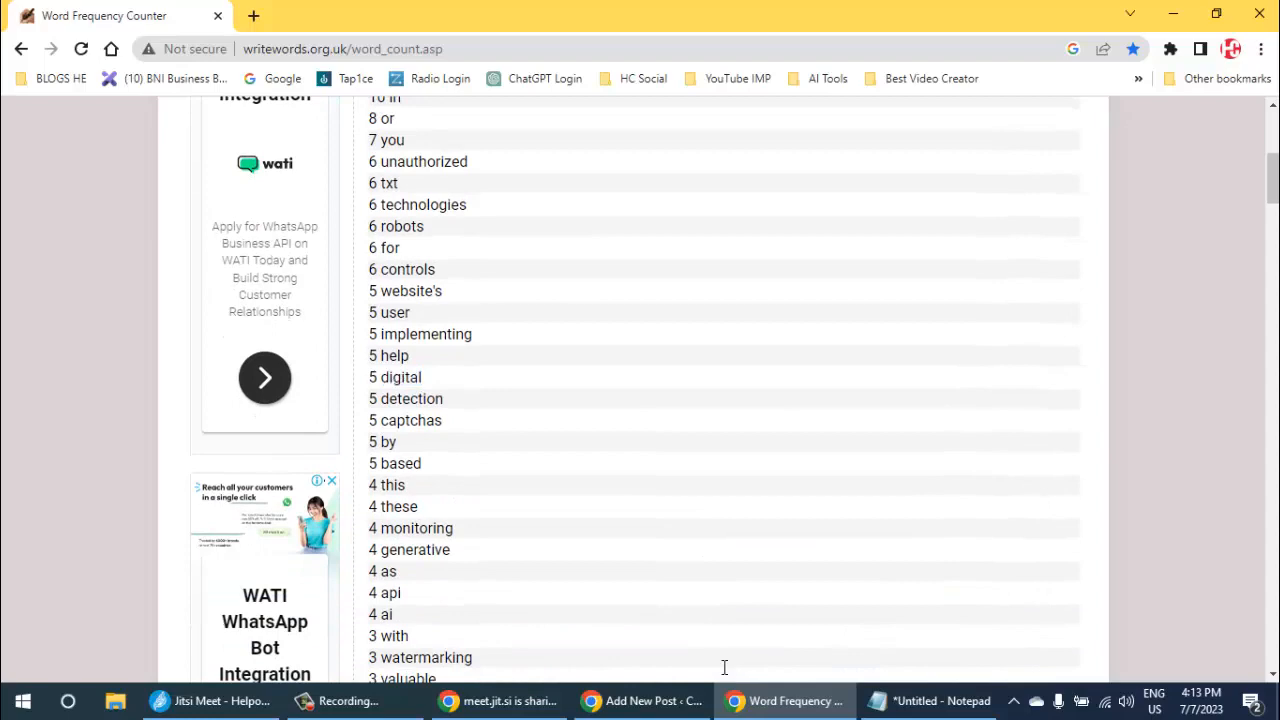
double_click(411, 421)
key(ctrl+c)
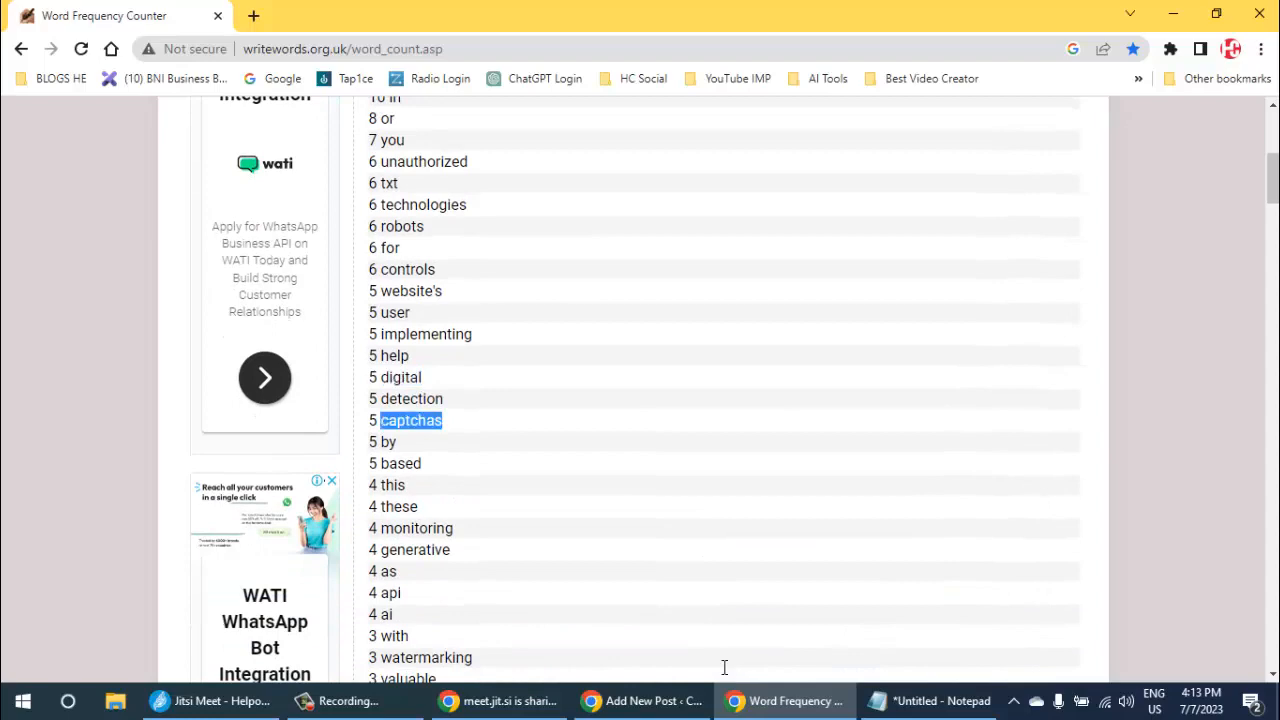
key(alt+Tab)
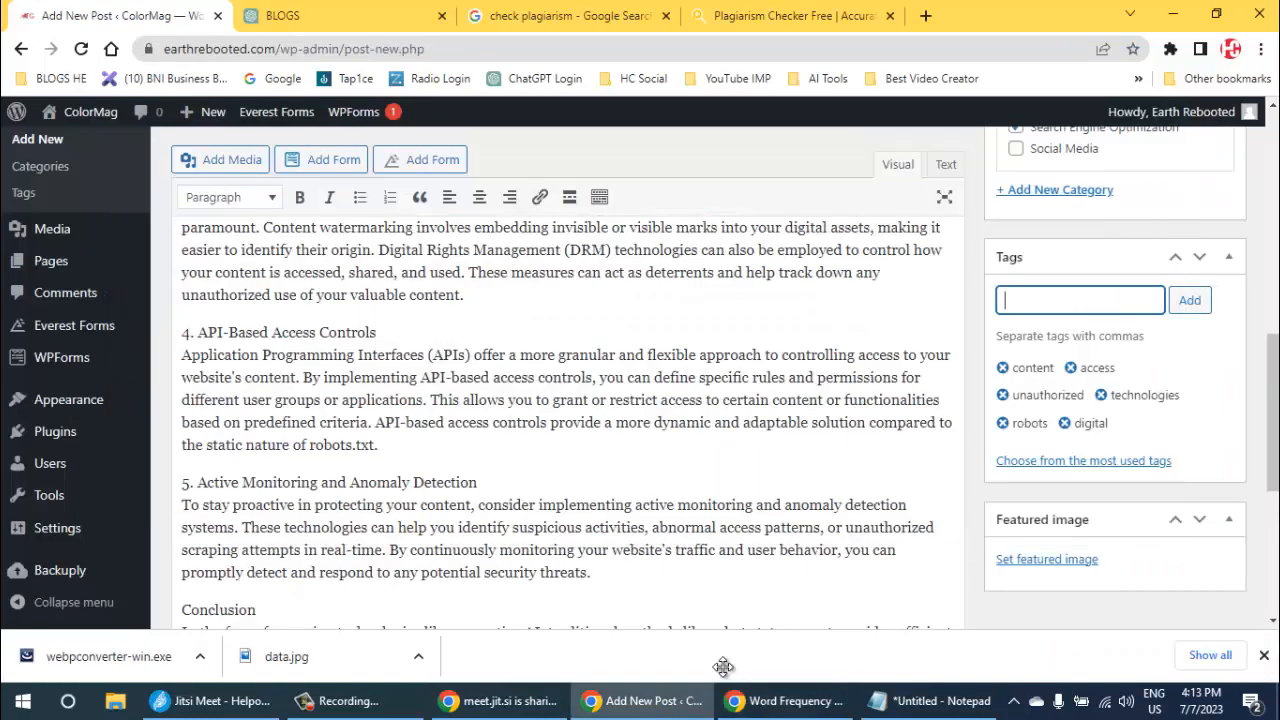
key(ctrl+v)
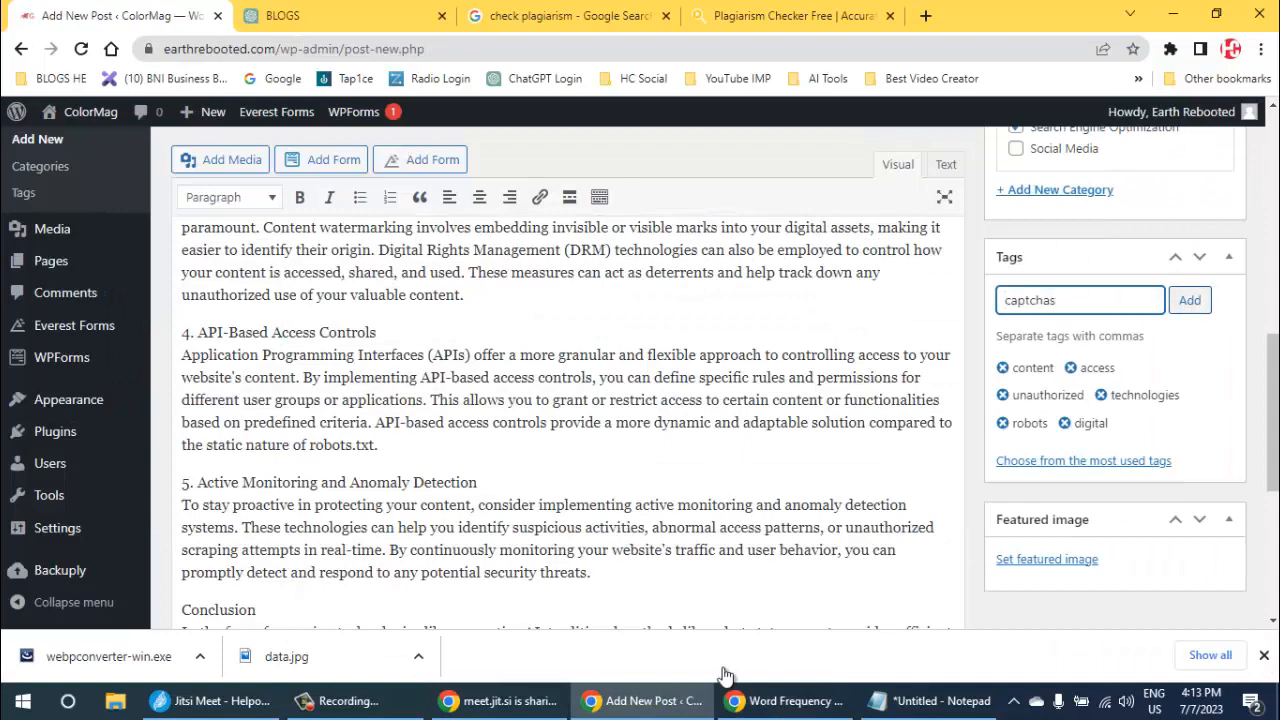
key(Return)
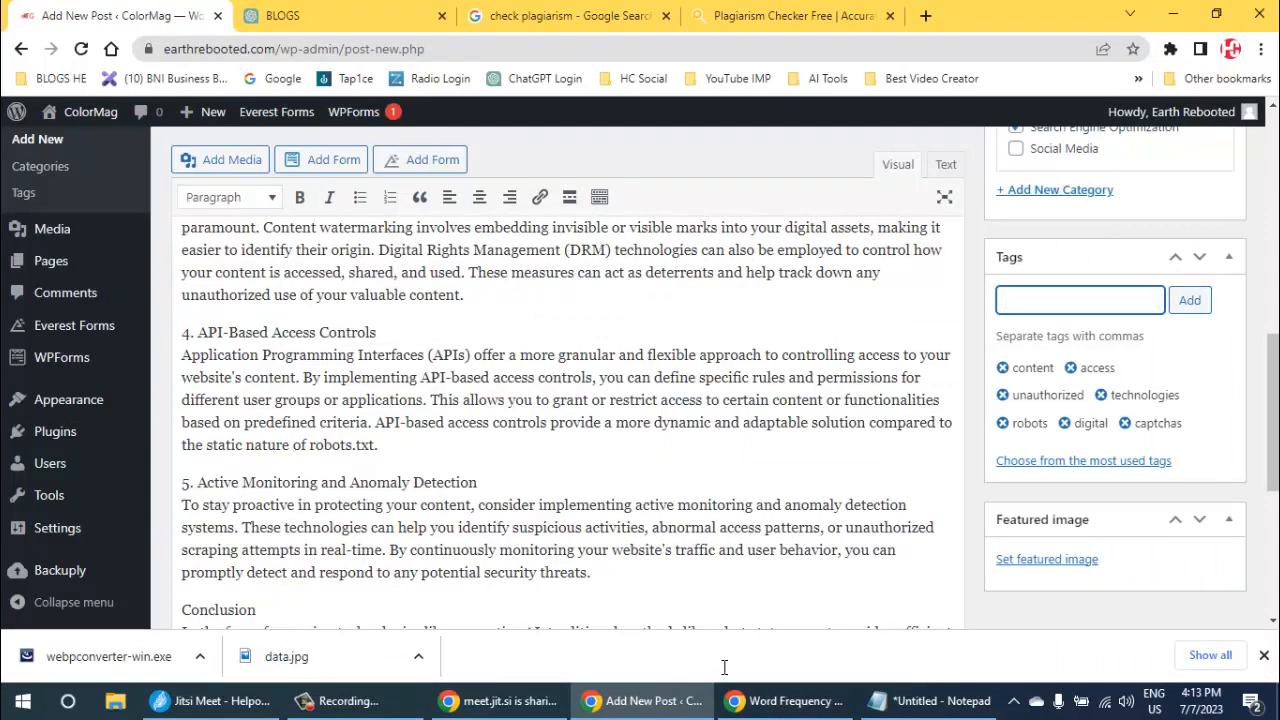
- Find "generative" further down the word frequency results and add it as a tag on the post
key(alt+Tab)
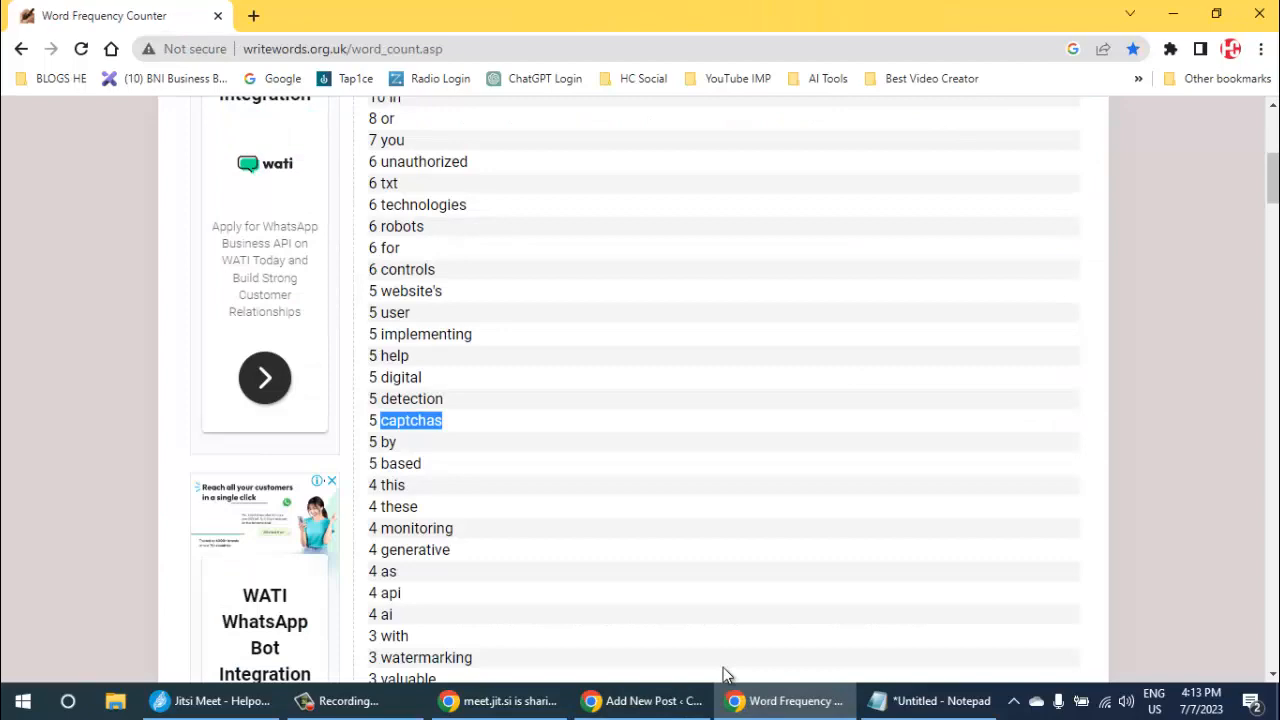
scroll(725, 675, down, 1)
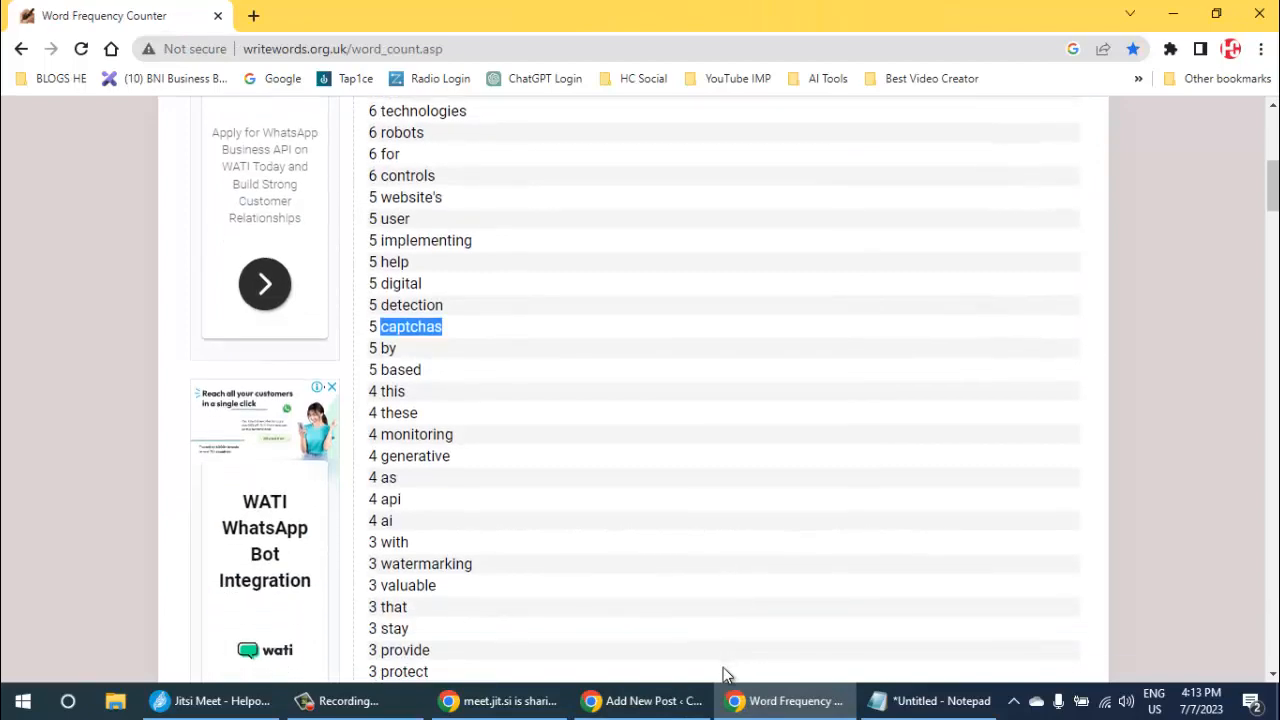
double_click(415, 456)
key(ctrl+c)
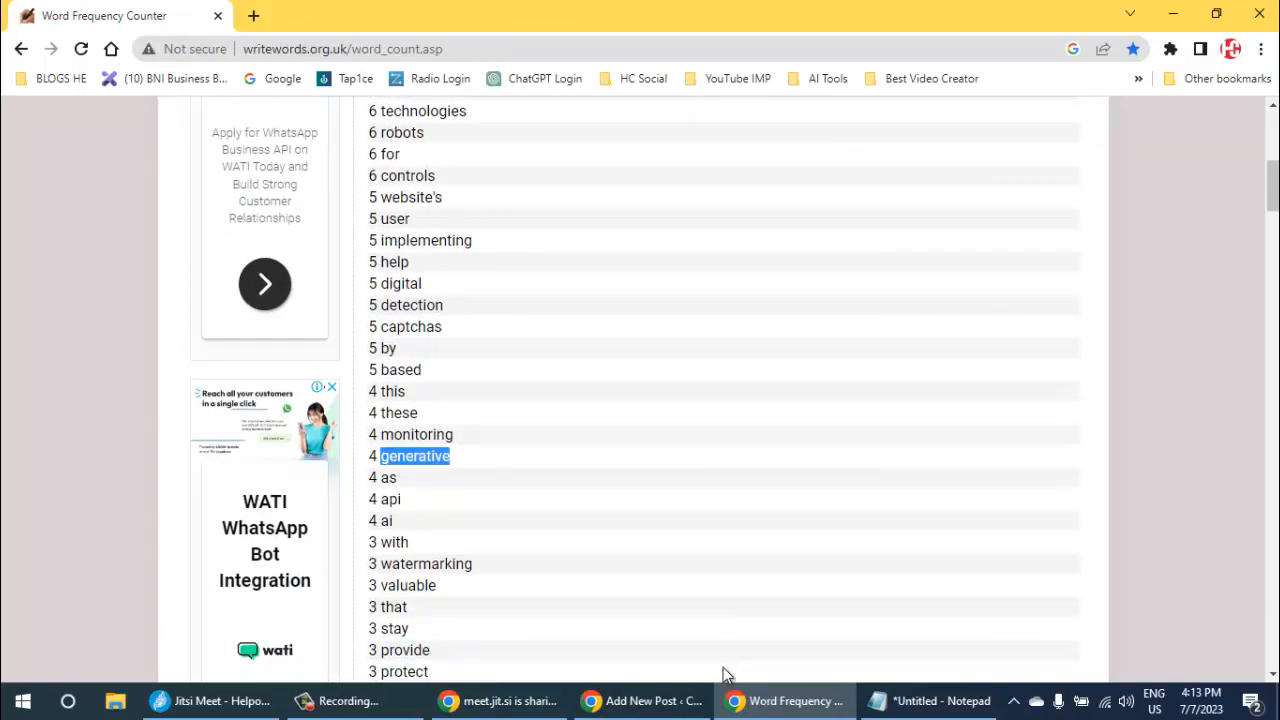
key(alt+Tab)
key(ctrl+v)
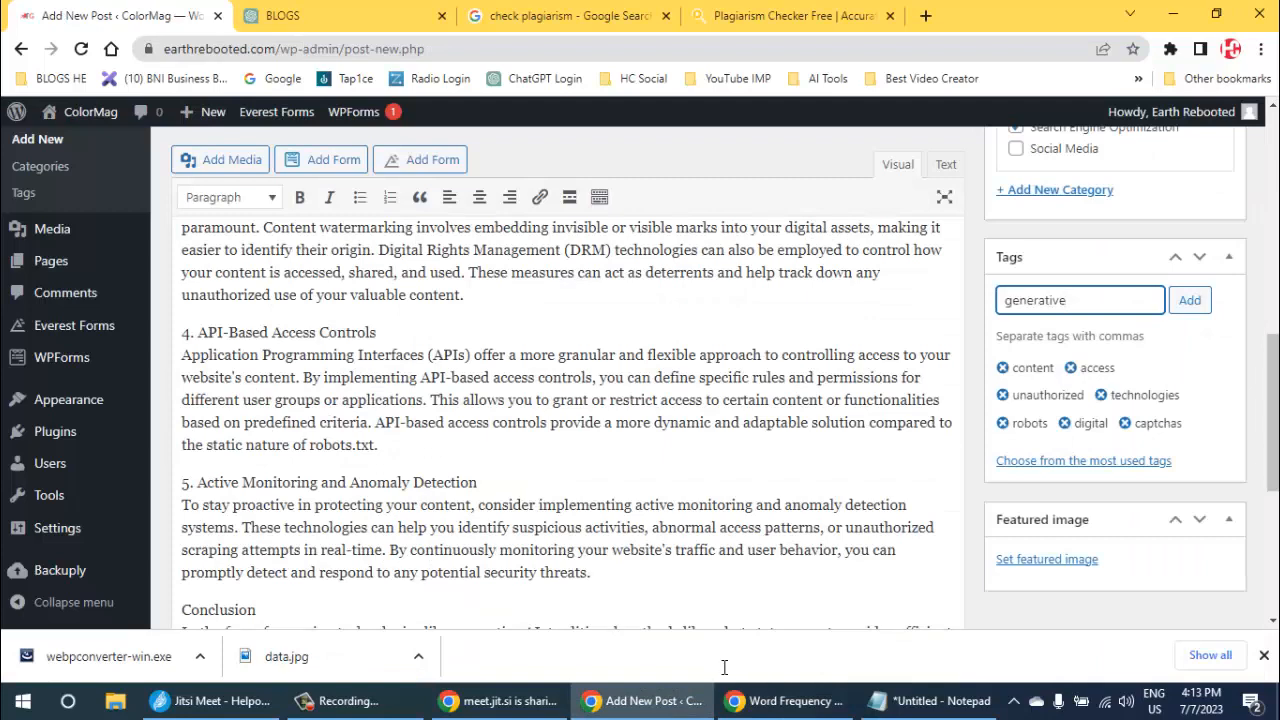
key(Return)
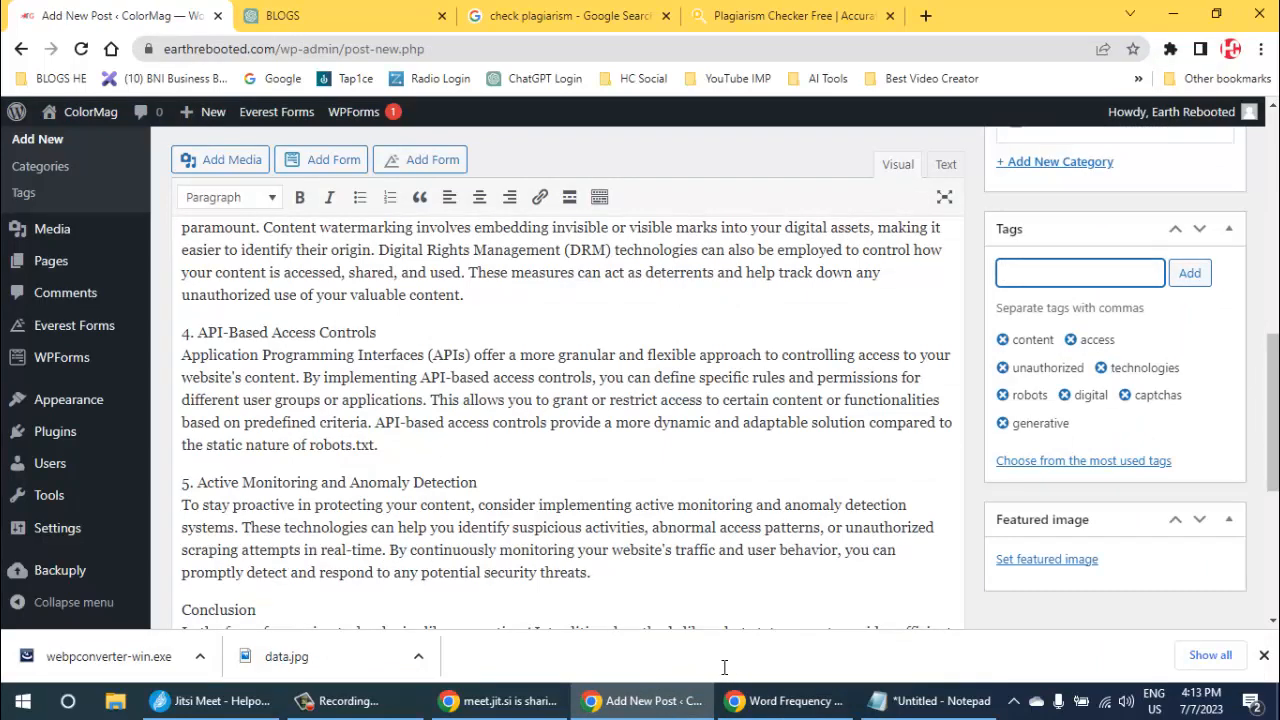
- Copy the word "ai" from the word frequency results and add it as a tag on the post
key(alt+Tab)
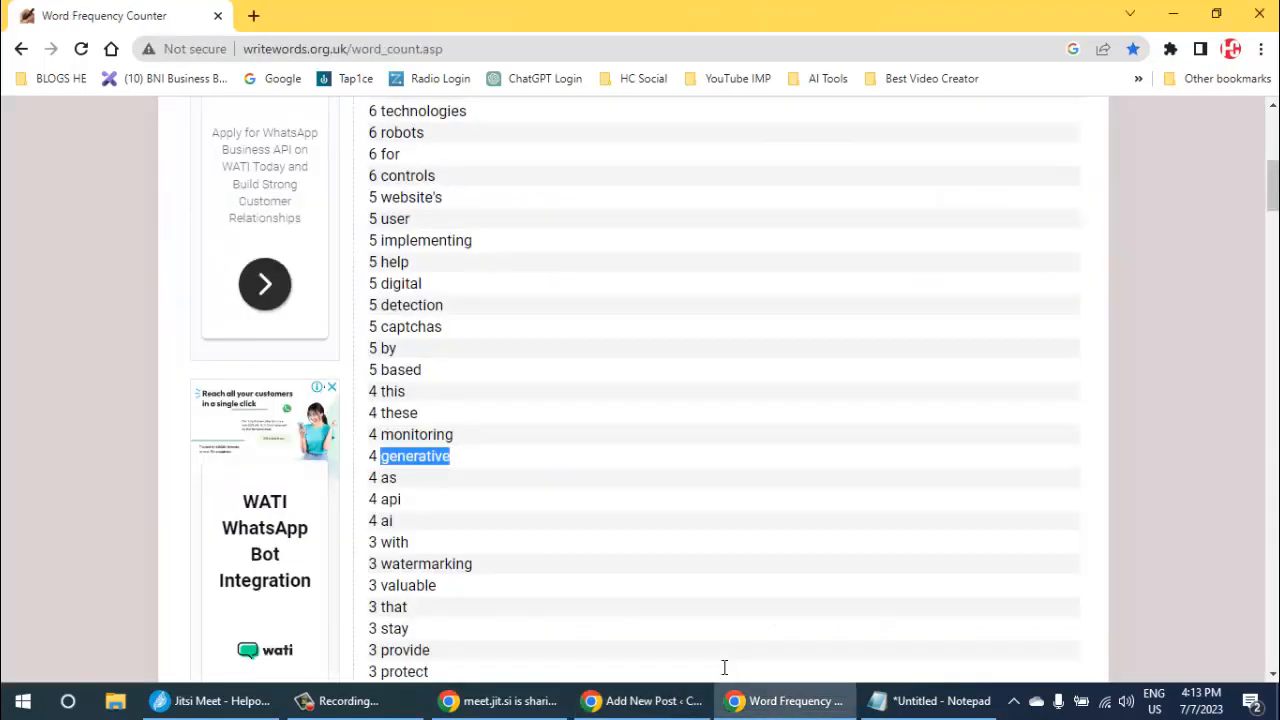
double_click(386, 521)
key(ctrl+c)
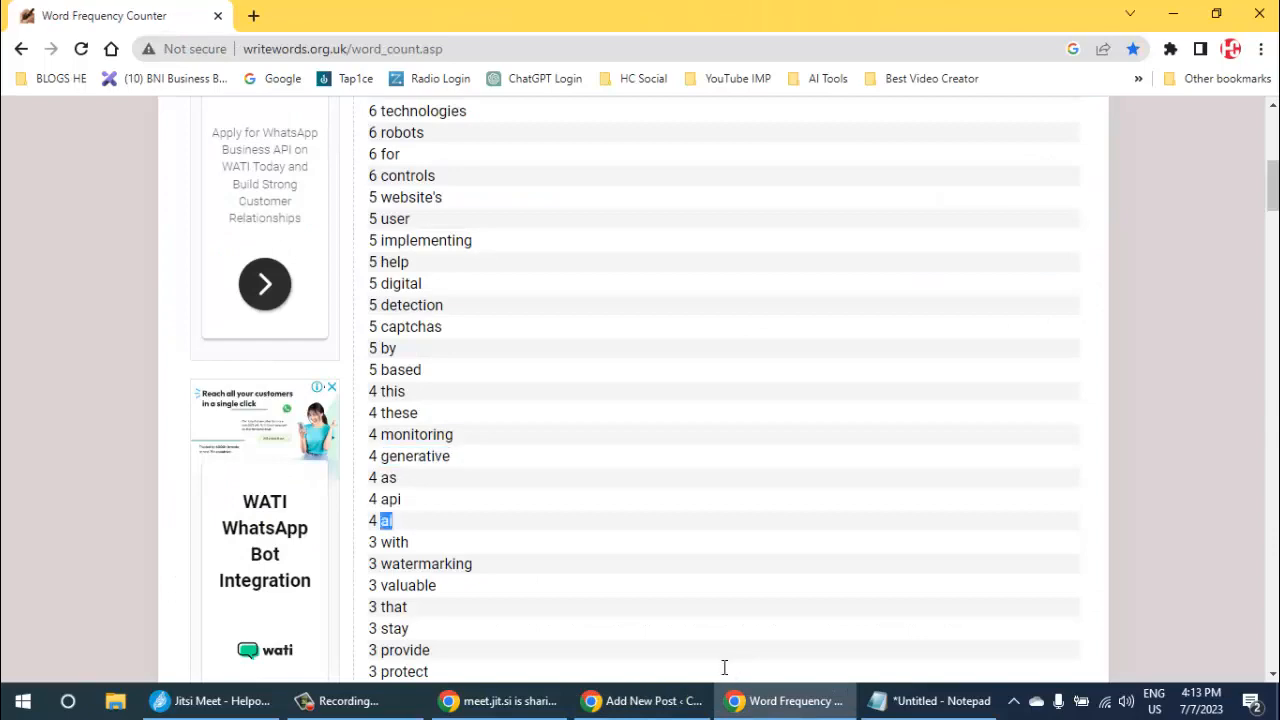
key(alt+Tab)
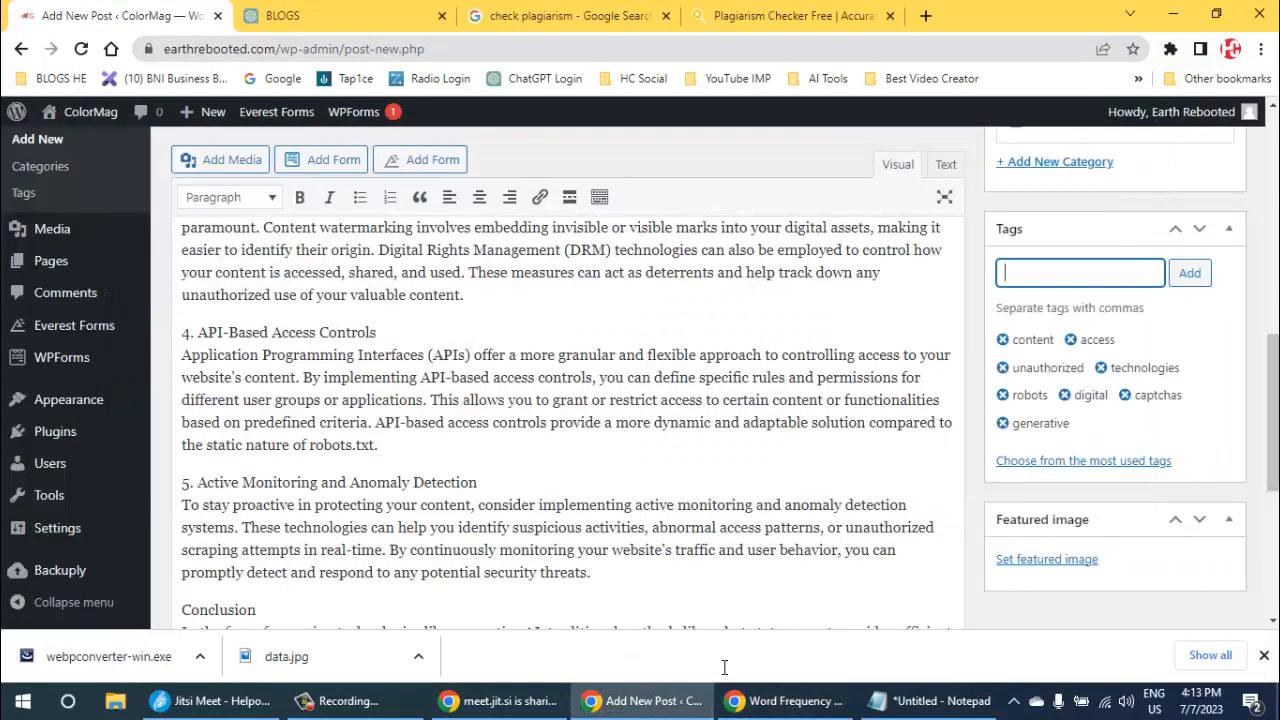
key(ctrl+v)
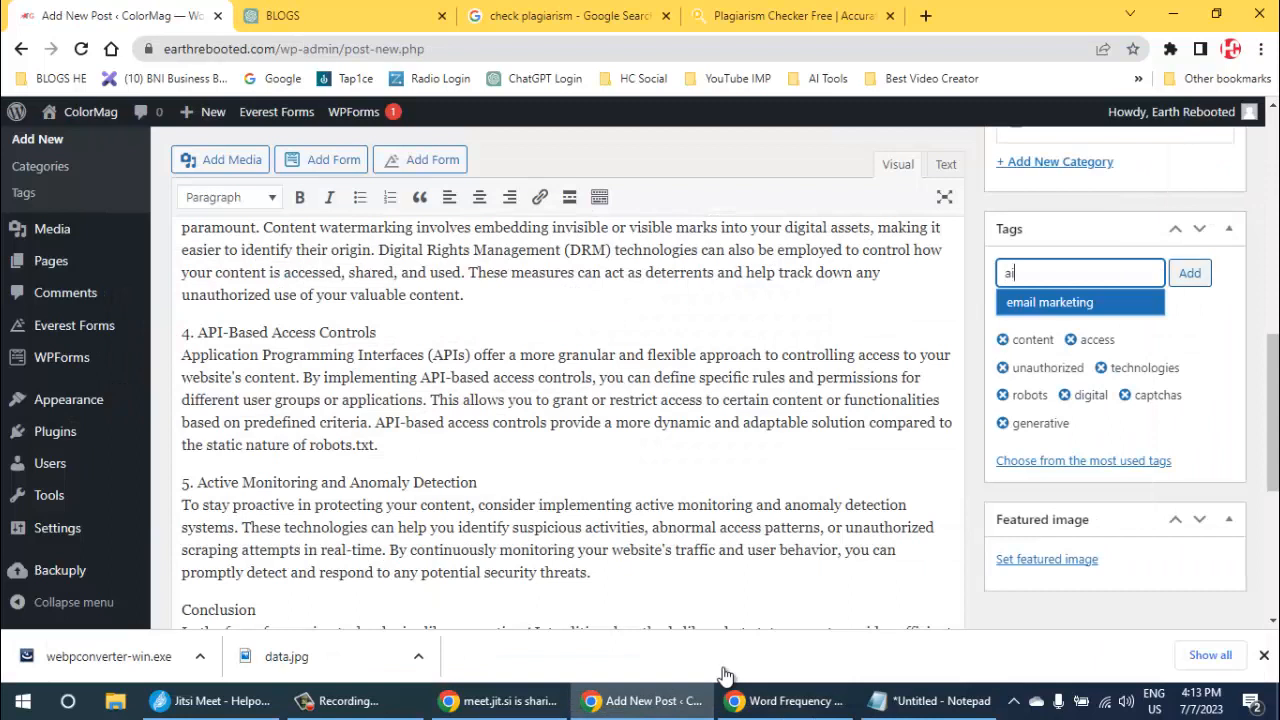
key(Return)
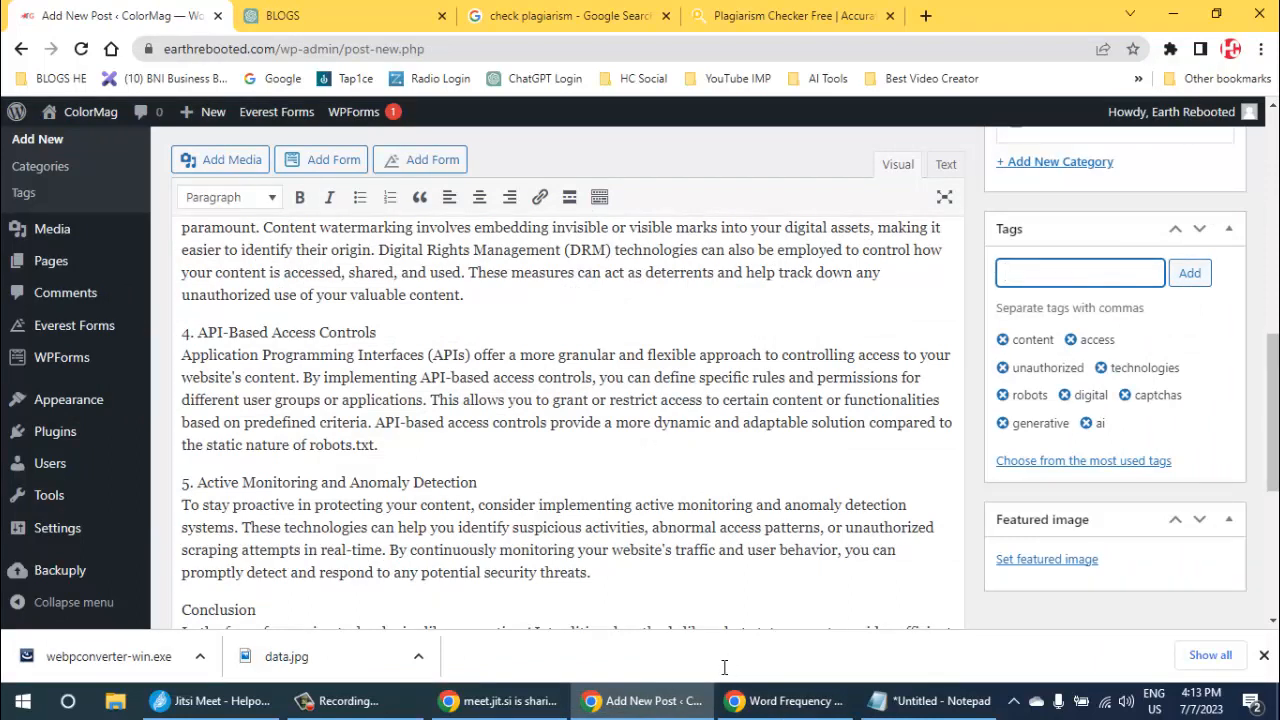
- Add the tag "api" to the post, based on the "API-Based Access Controls" heading in its body
drag(197, 333, 223, 333)
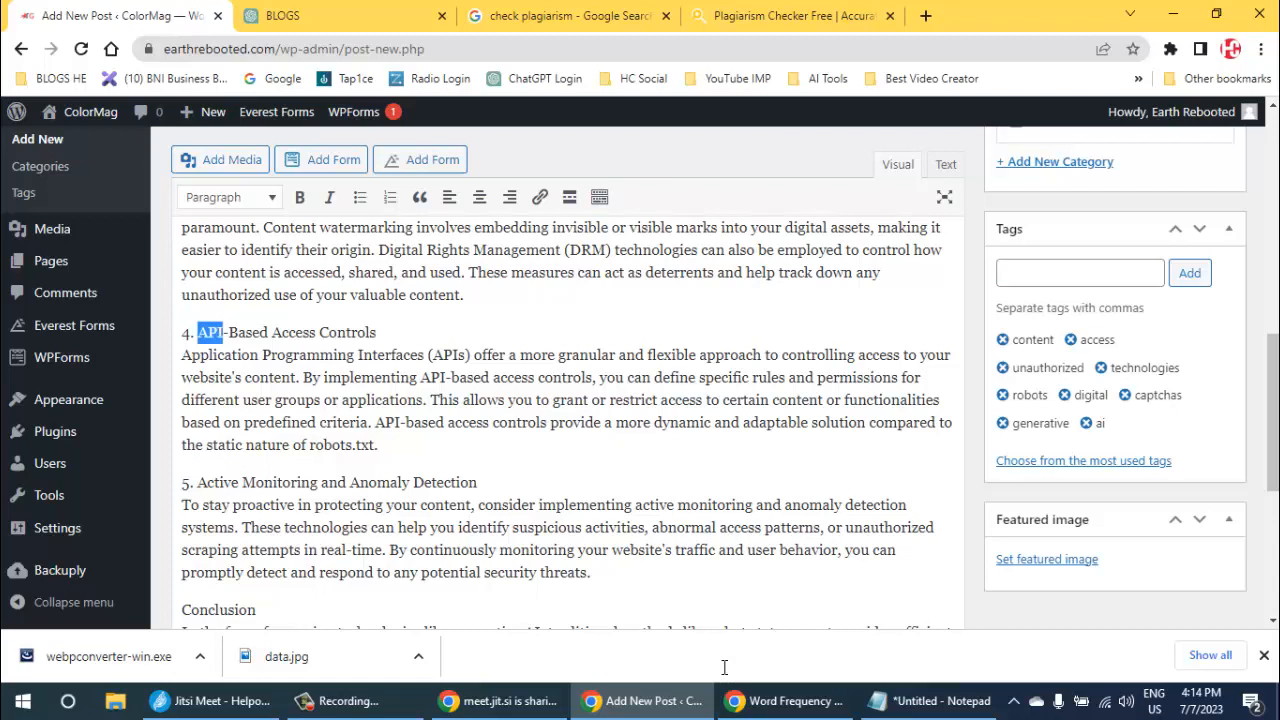
click(1080, 273)
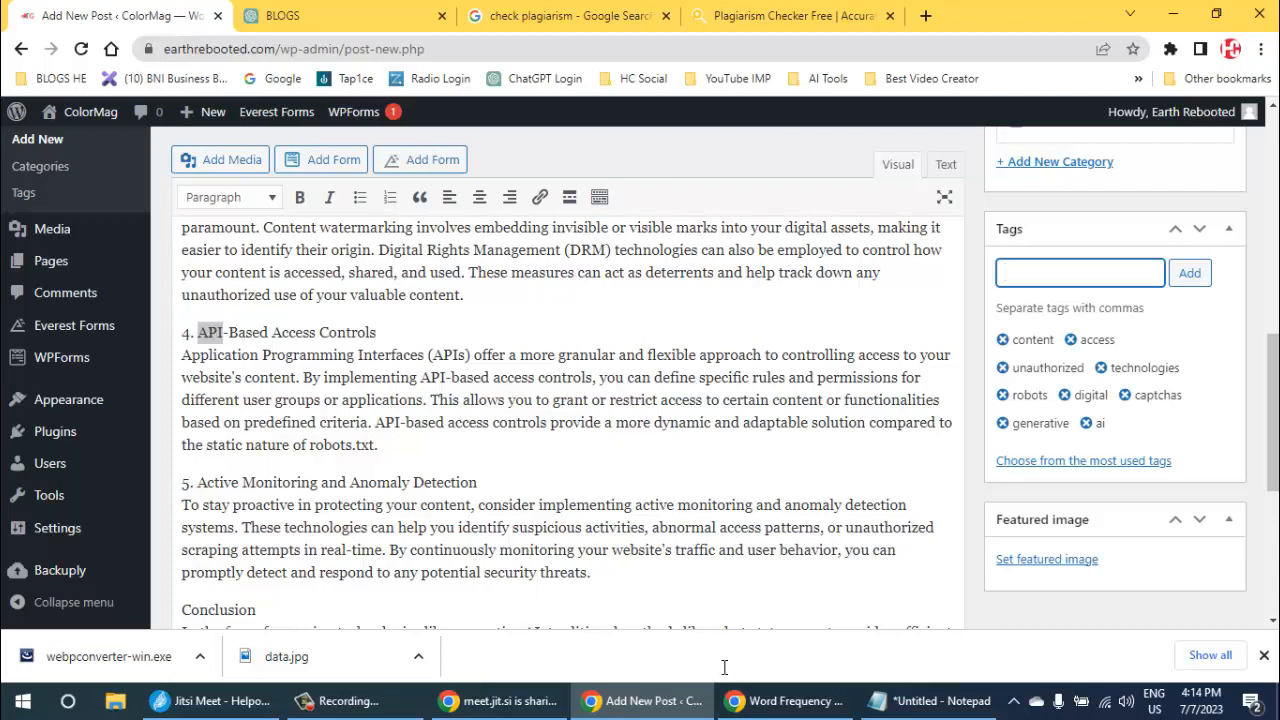
text(api)
key(Return)
- Copy "Active Monitoring" from the fifth heading in the post body and add it as a tag
drag(197, 482, 318, 482)
key(ctrl+c)
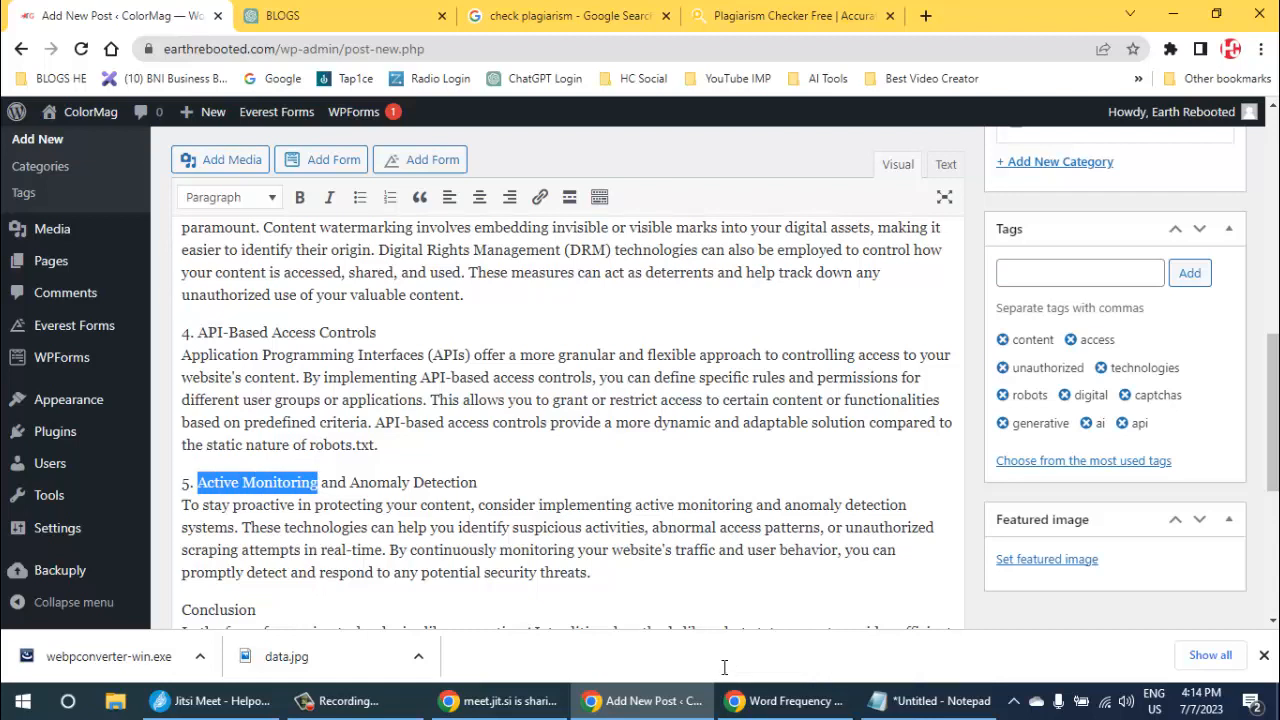
click(1080, 272)
key(ctrl+v)
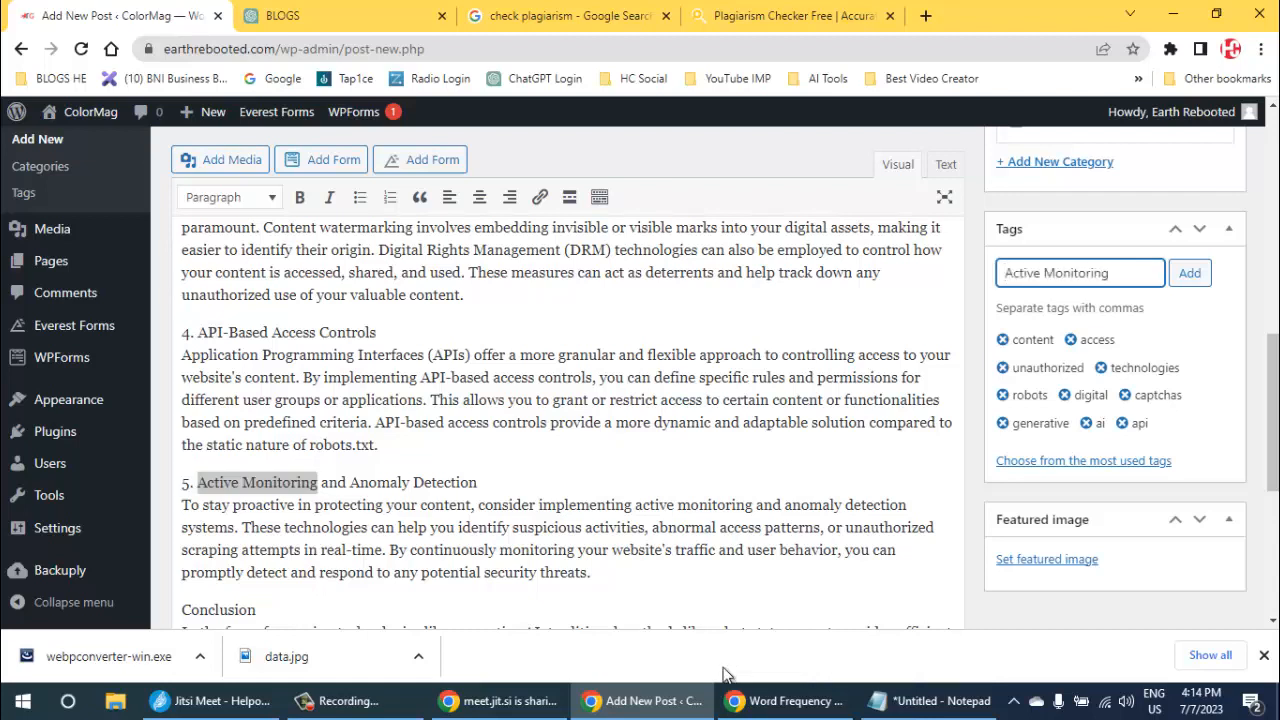
click(1189, 272)
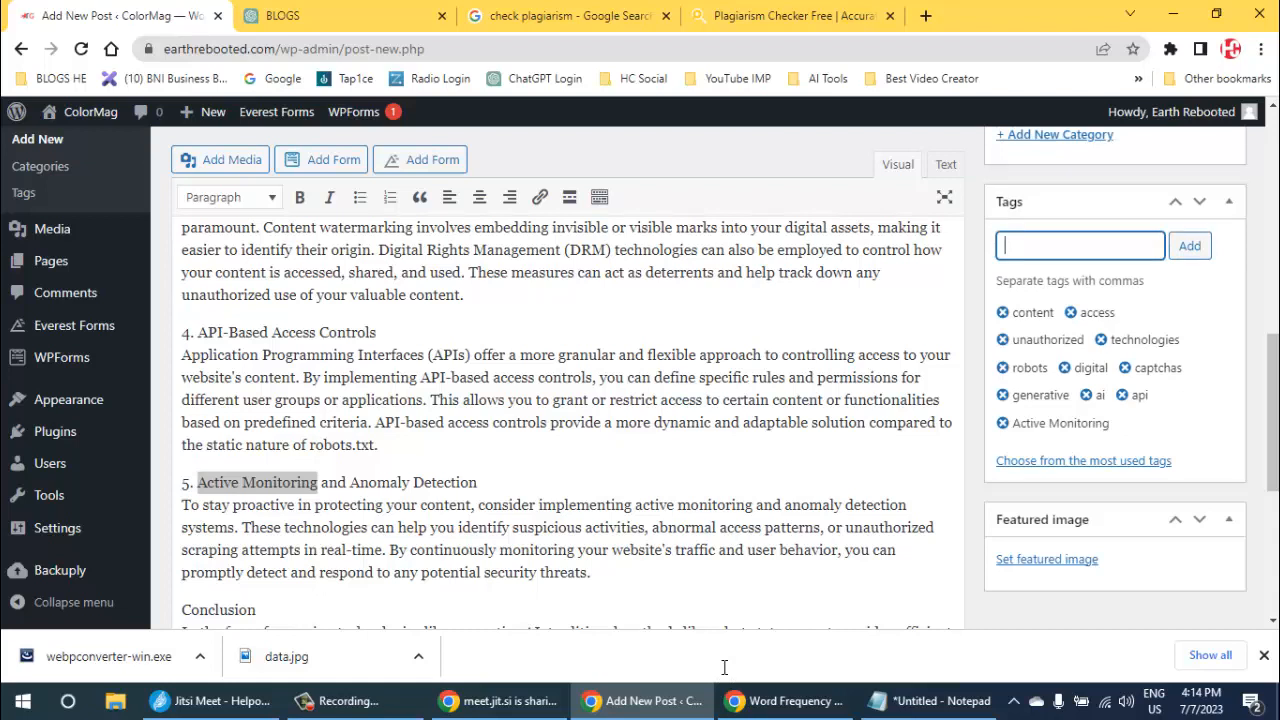
- Add "Anomaly Detection" from the fifth heading in the body as another tag on the post
drag(349, 482, 477, 482)
key(ctrl+c)
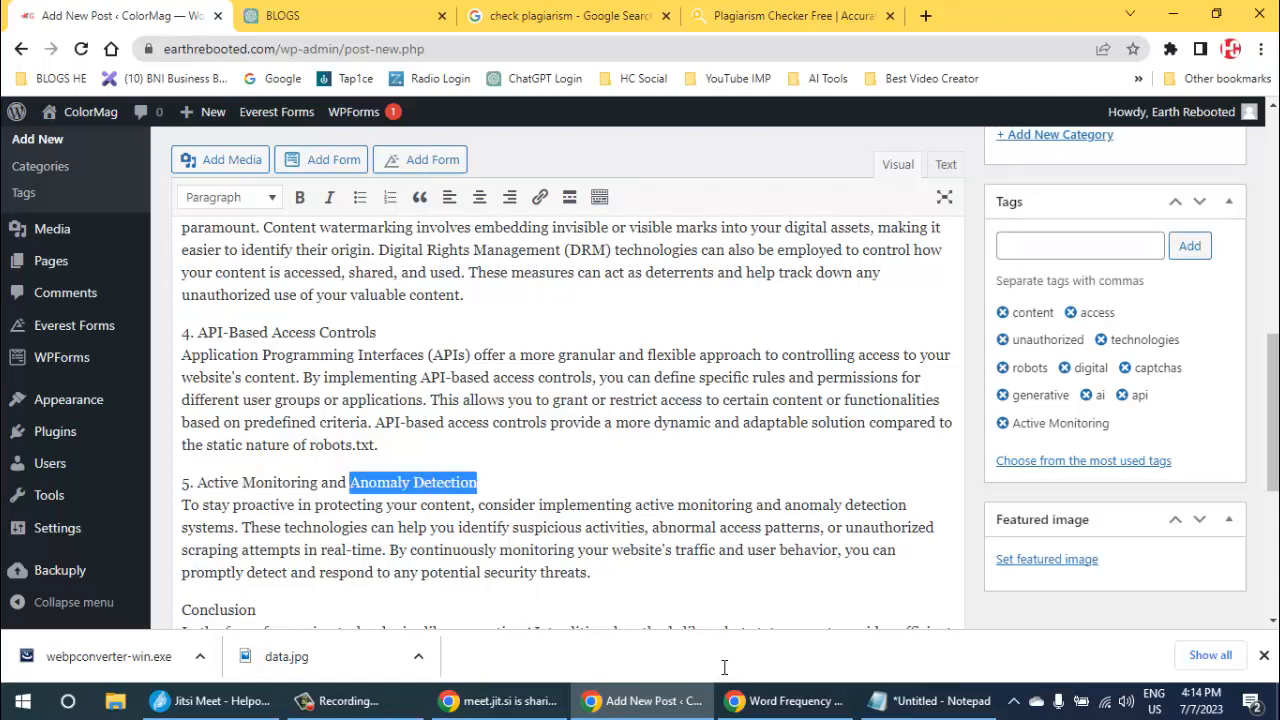
click(1080, 245)
key(ctrl+v)
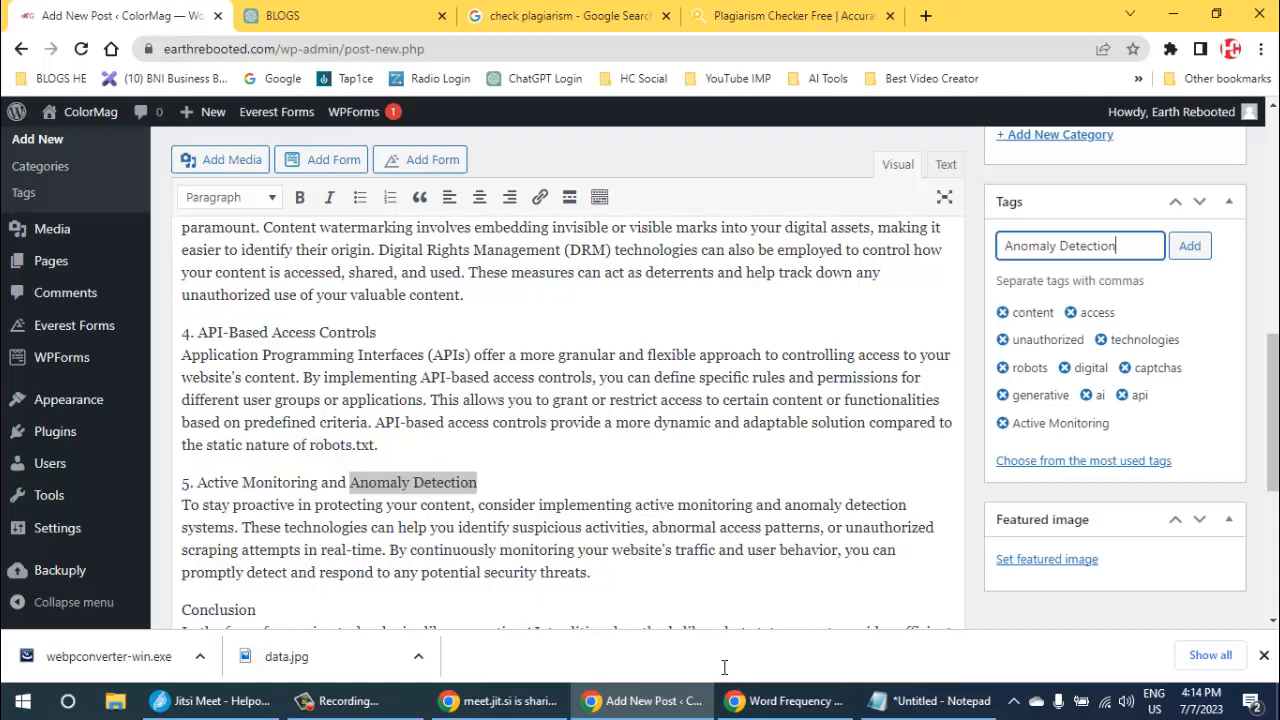
click(1189, 245)
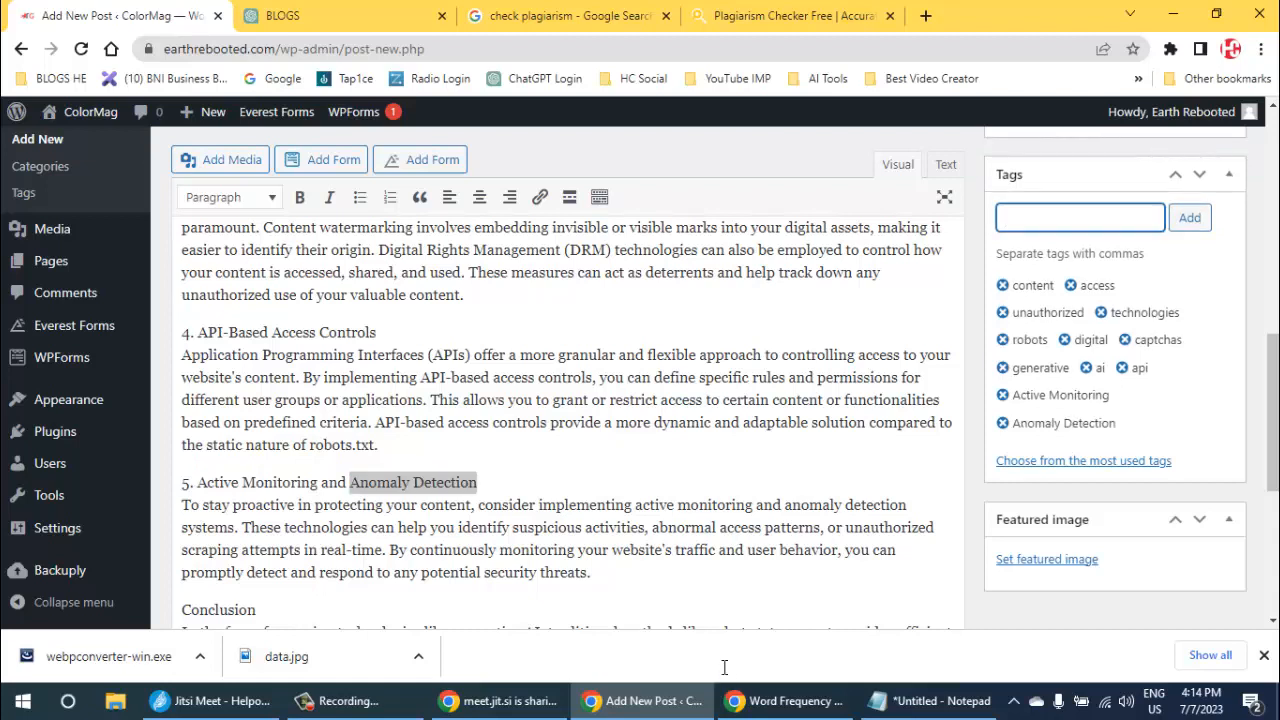
- Copy "generative AI" from the Conclusion paragraph and add it as a tag on the post
scroll(567, 420, down, 3)
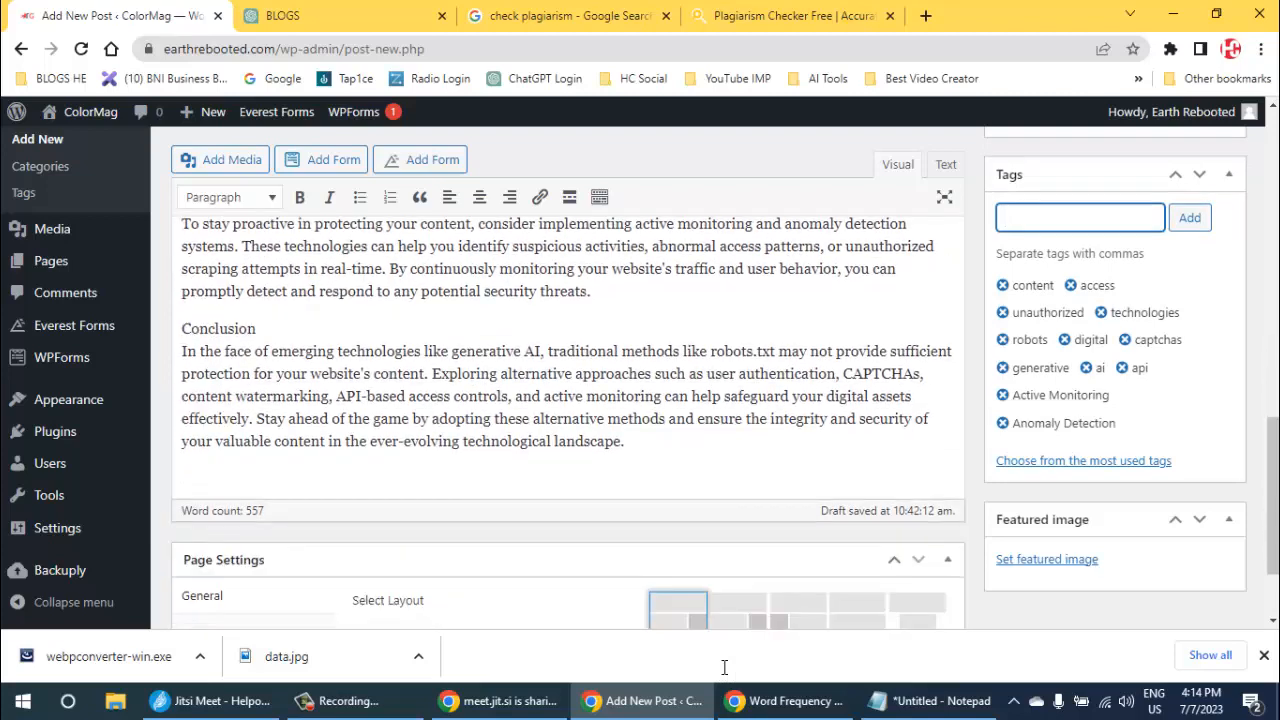
scroll(724, 667, down, 1)
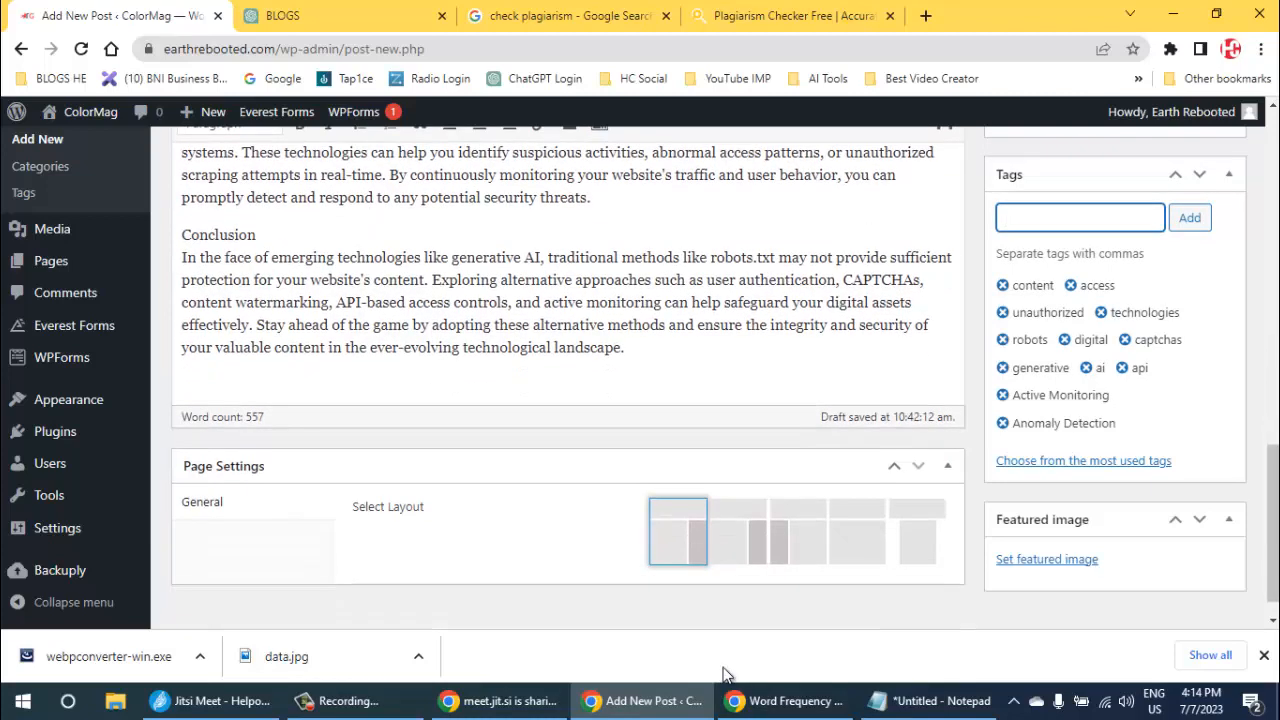
scroll(724, 670, up, 2)
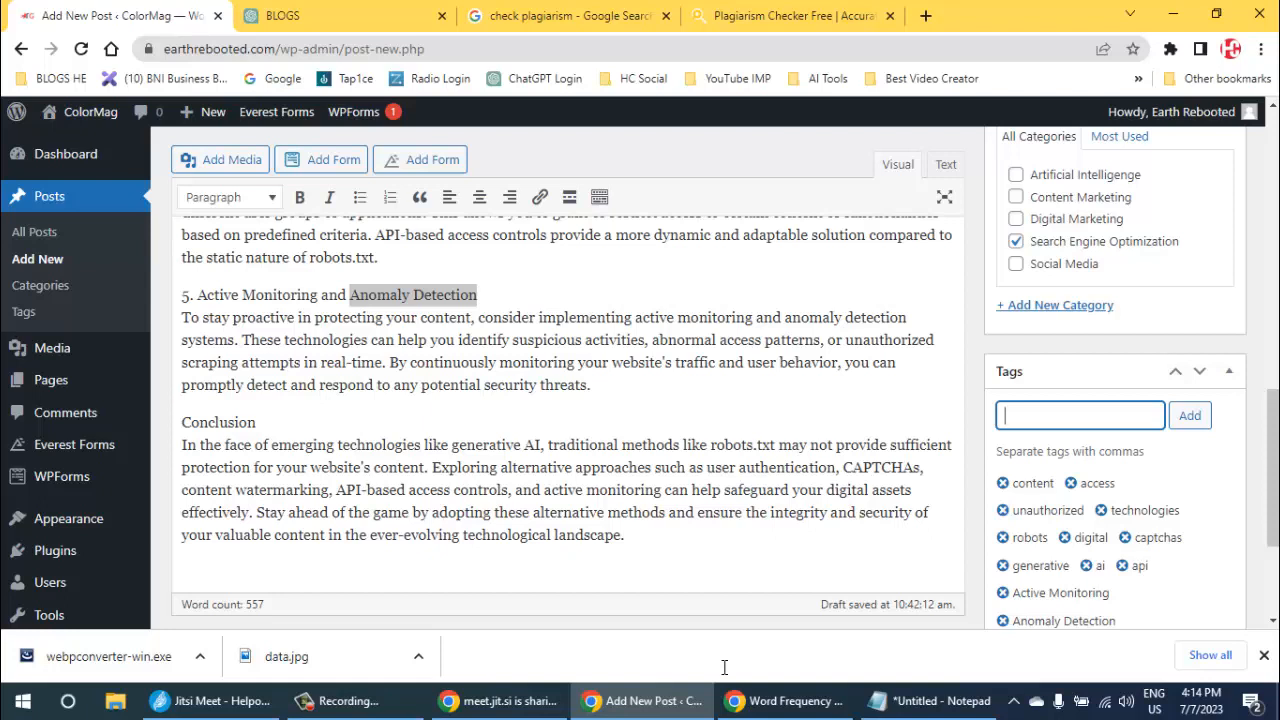
drag(452, 445, 541, 445)
key(ctrl+c)
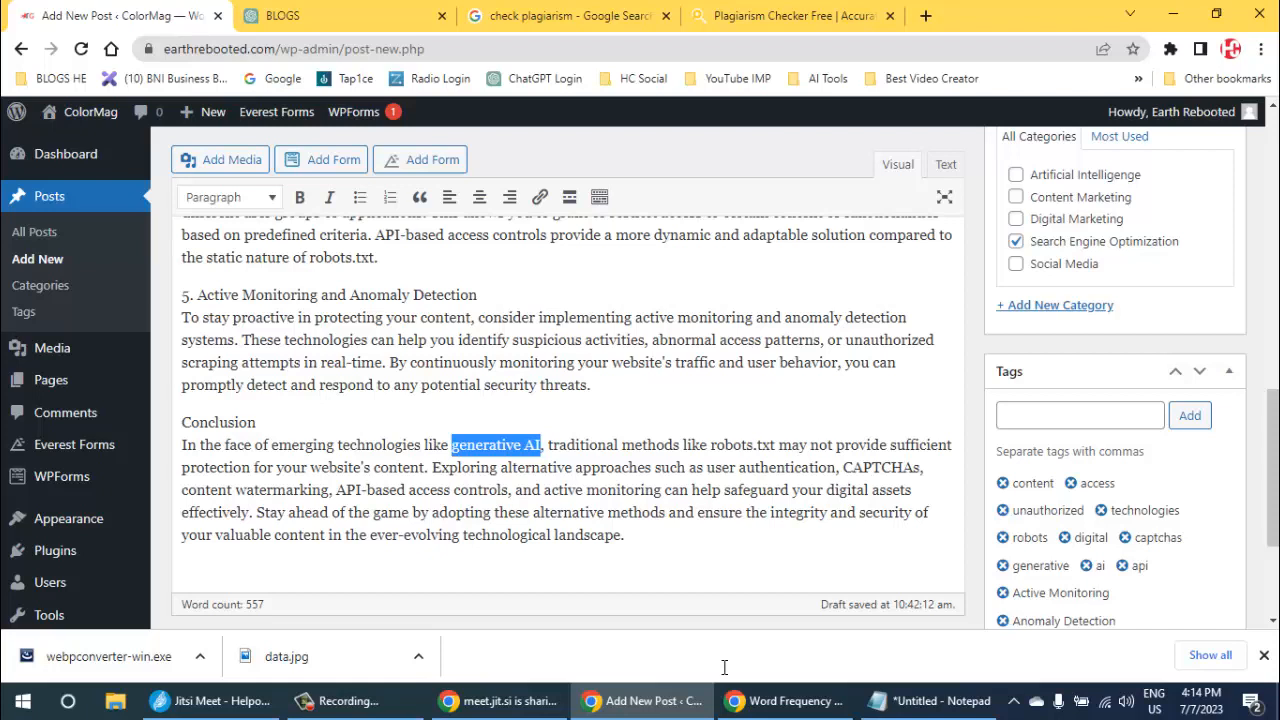
click(1080, 415)
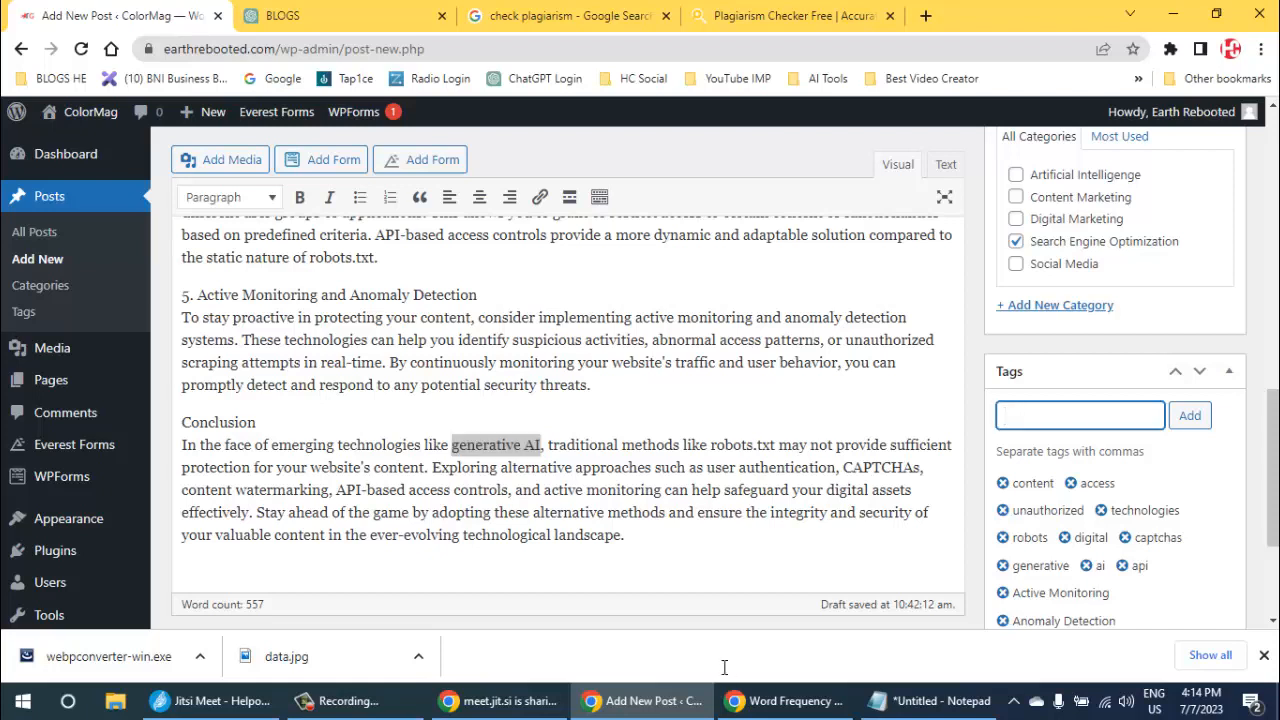
key(ctrl+v)
key(Return)
- Add the tag "robots.txt" to the post, copied from the first sentence of the Conclusion
drag(711, 445, 775, 445)
key(ctrl+c)
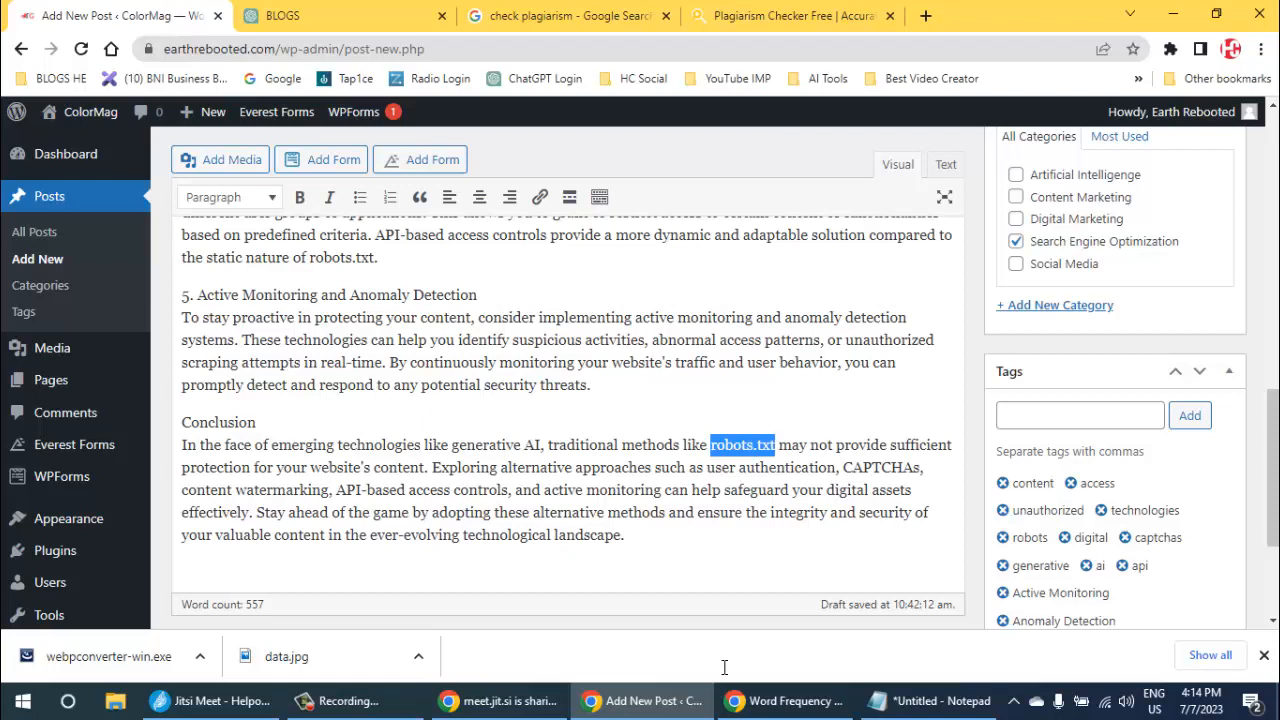
click(1080, 415)
key(ctrl+v)
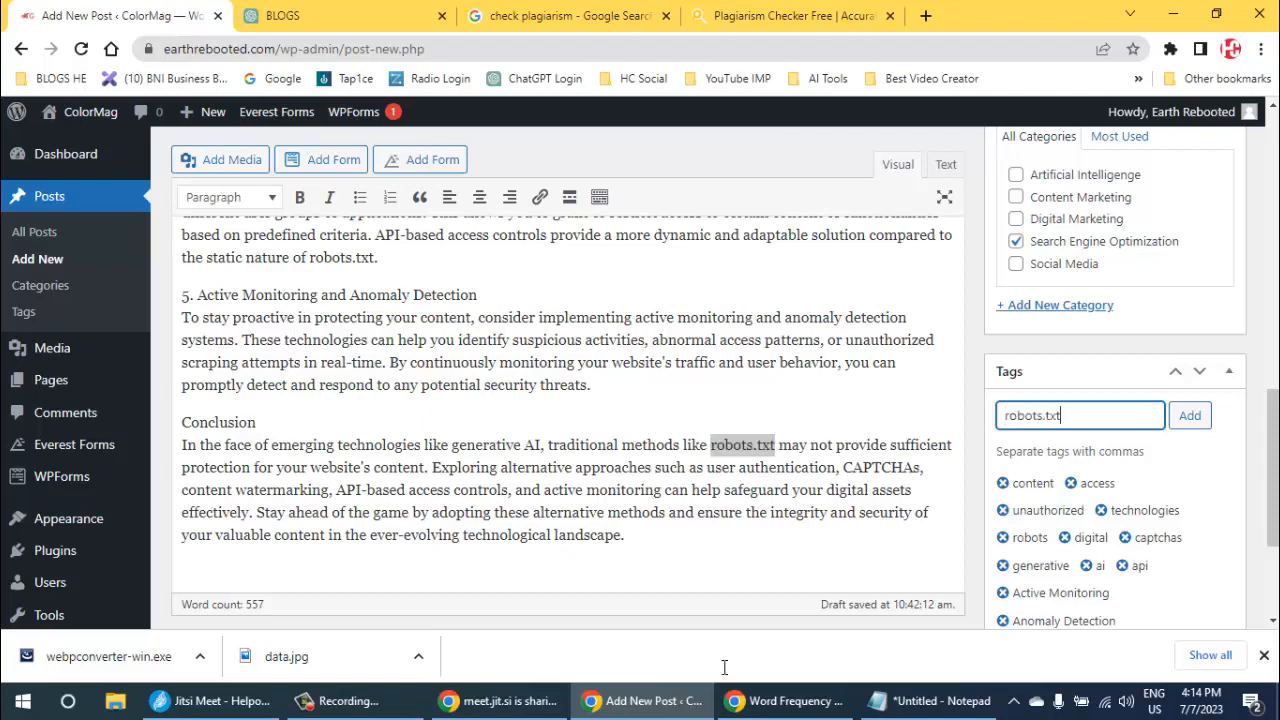
key(Return)
- Copy "Digital Rights Management (DRM)" from the paragraph on content watermarking and add it as a tag
scroll(725, 674, down, 2)
scroll(725, 674, up, 2)
scroll(724, 667, up, 3)
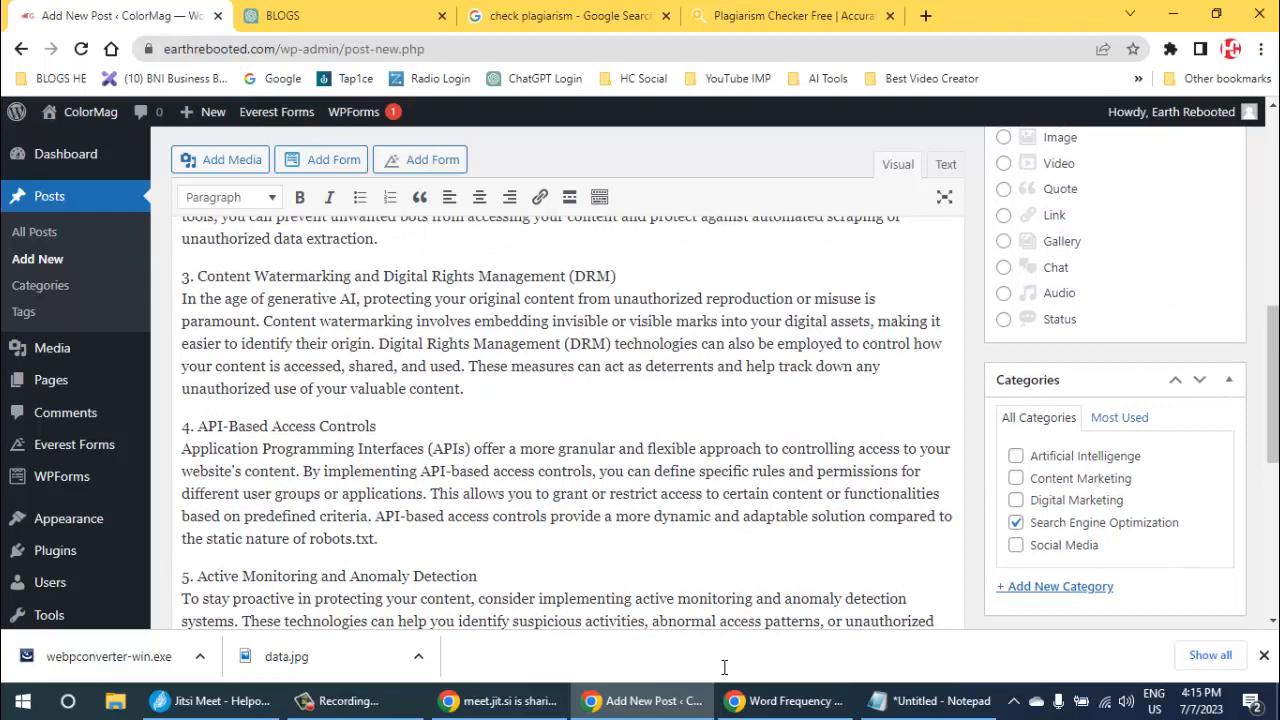
drag(379, 344, 611, 344)
key(ctrl+c)
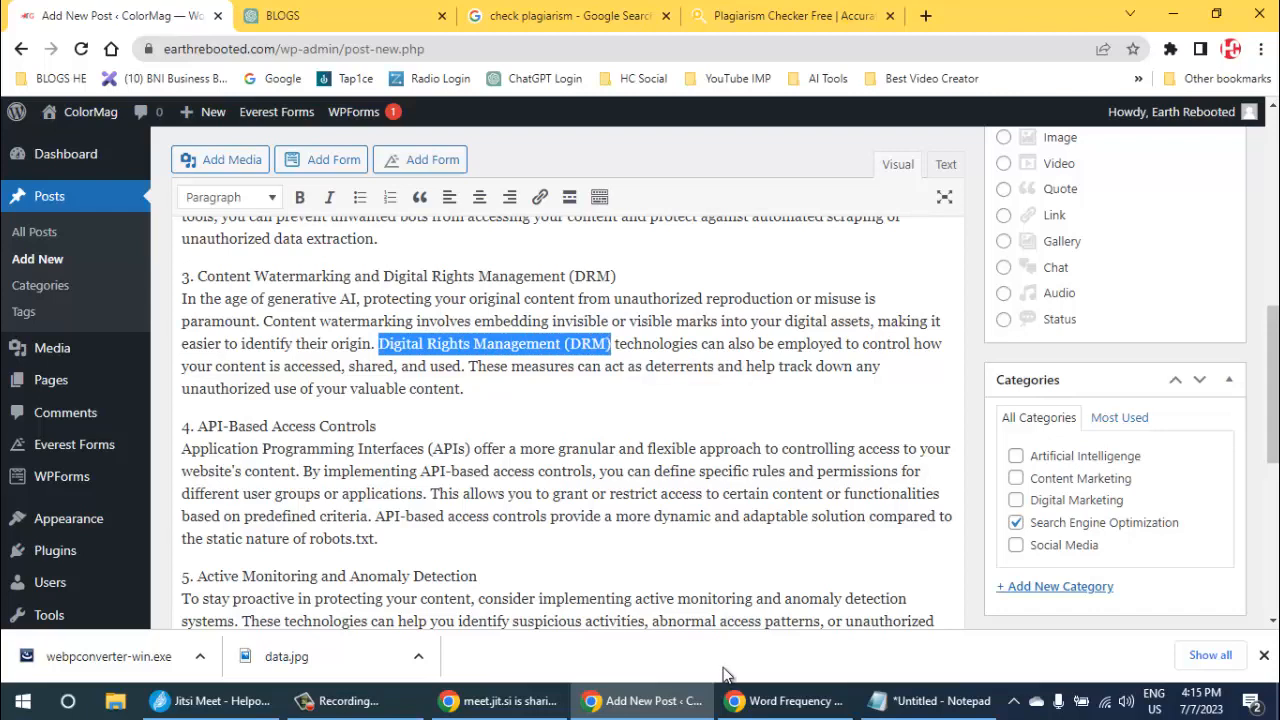
scroll(566, 400, down, 3)
click(1080, 415)
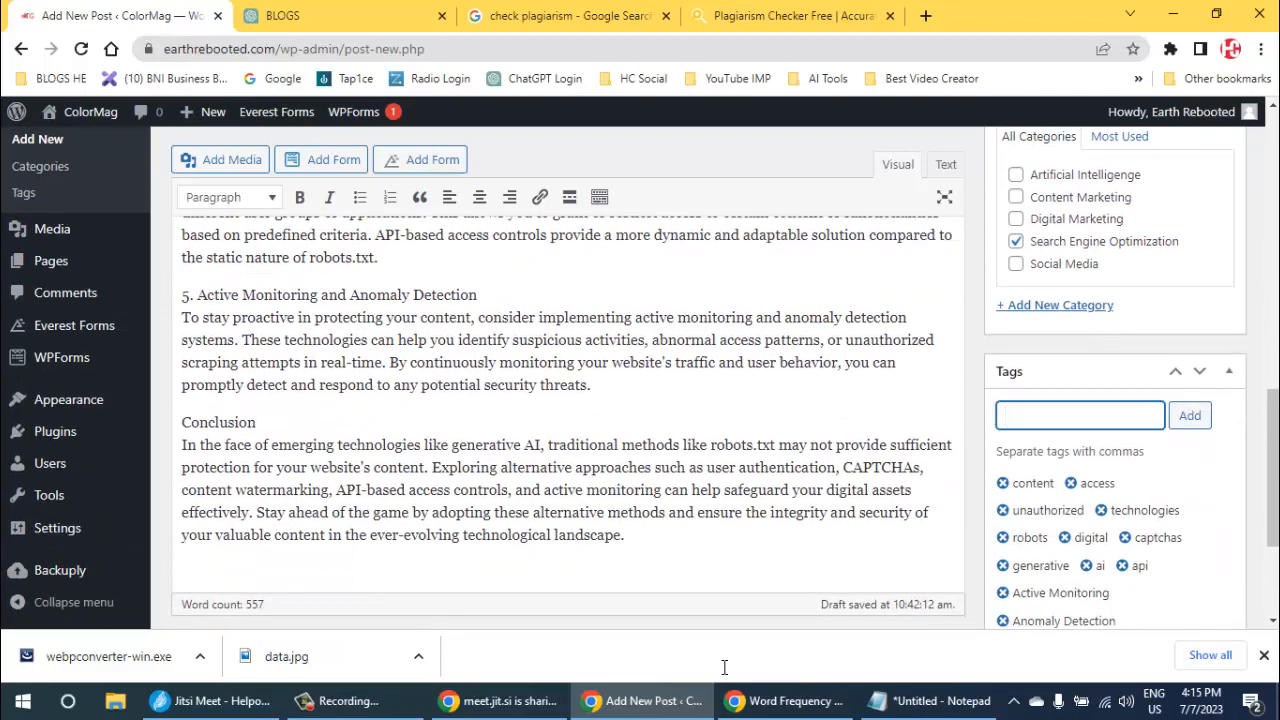
key(ctrl+v)
scroll(566, 400, up, 2)
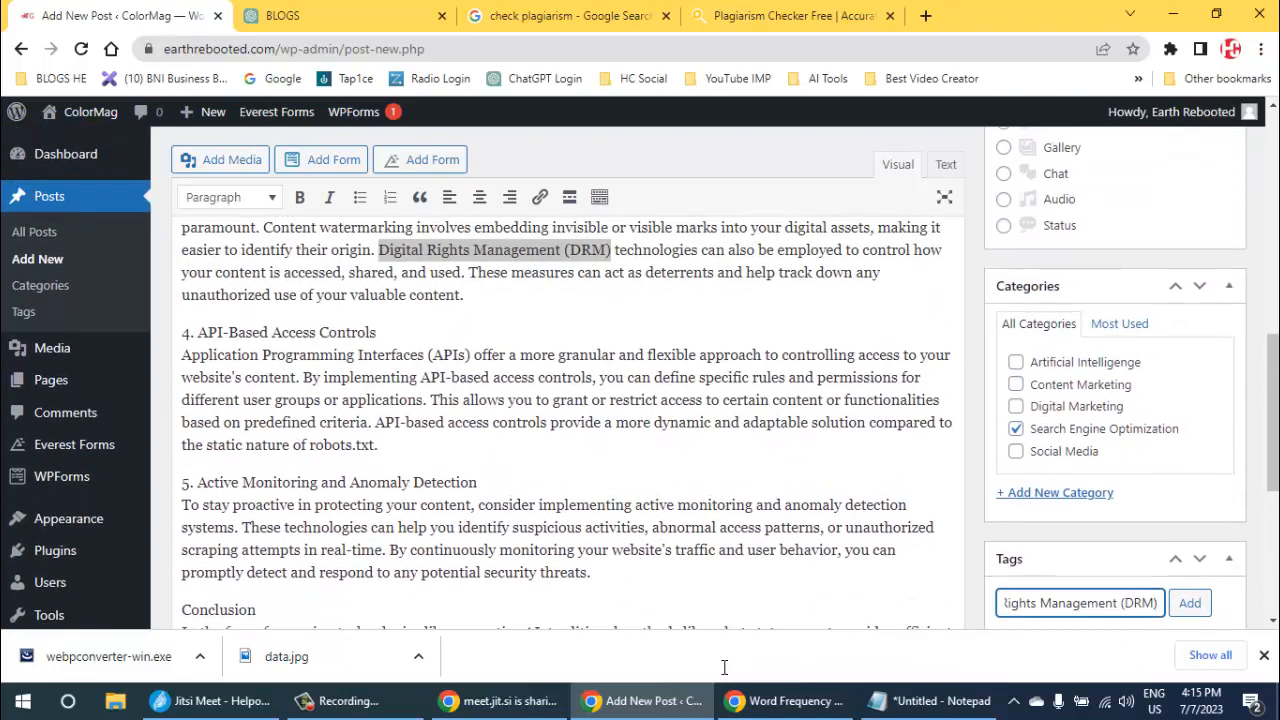
scroll(566, 400, down, 2)
key(Return)
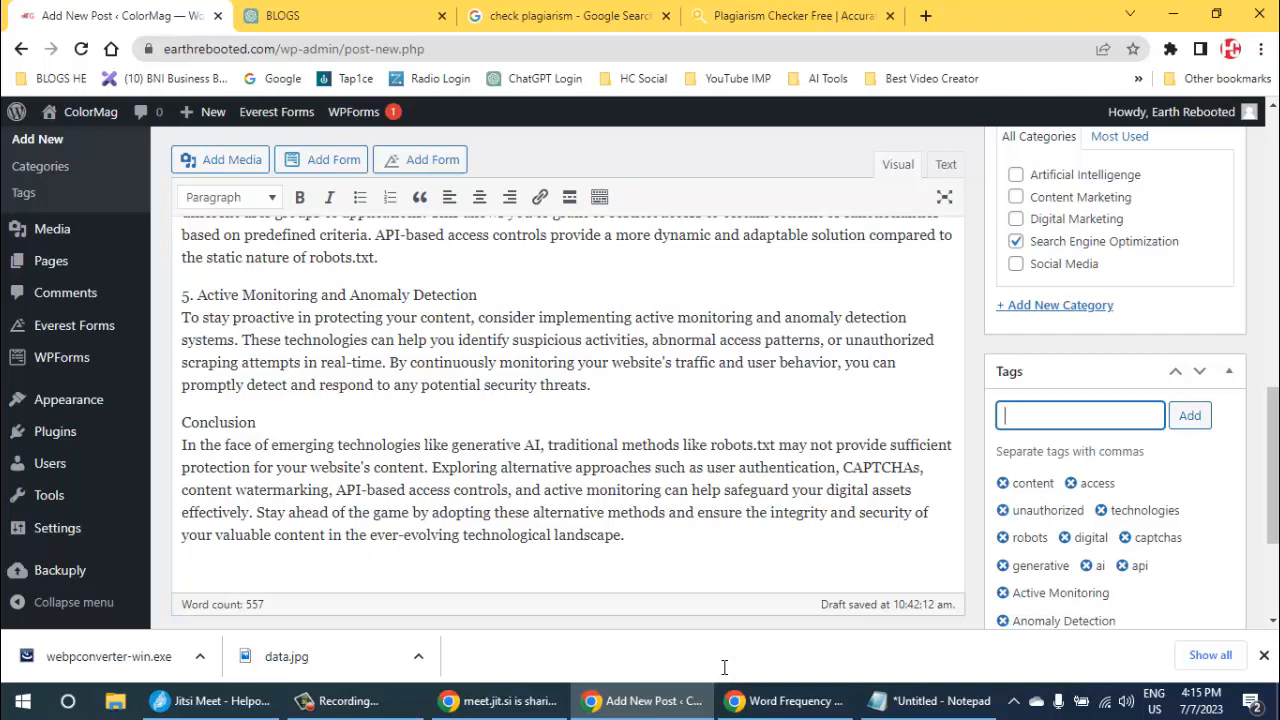
- Add the abbreviation "drm" and the full term "Digital Rights Management" without its bracketed part as two separate tags
text(drm)
key(Return)
key(ctrl+v)
key(BackSpace)
key(BackSpace)
key(BackSpace)
key(BackSpace)
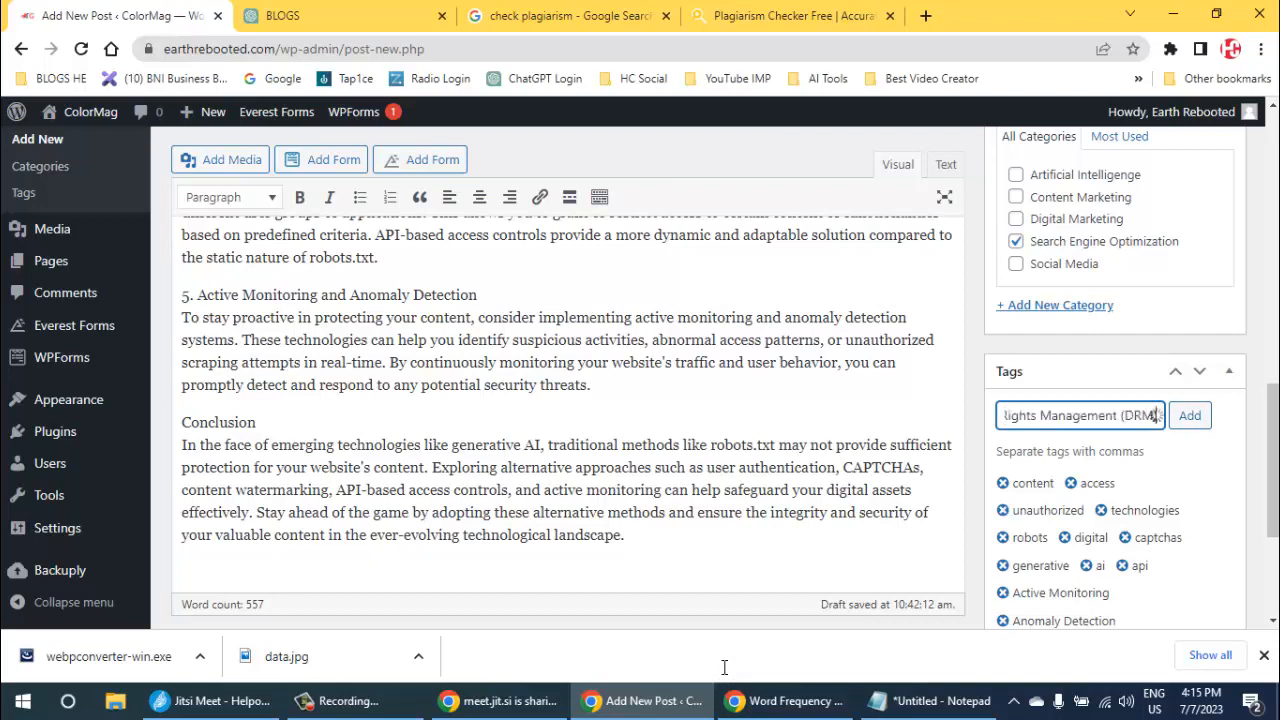
key(BackSpace)
key(BackSpace)
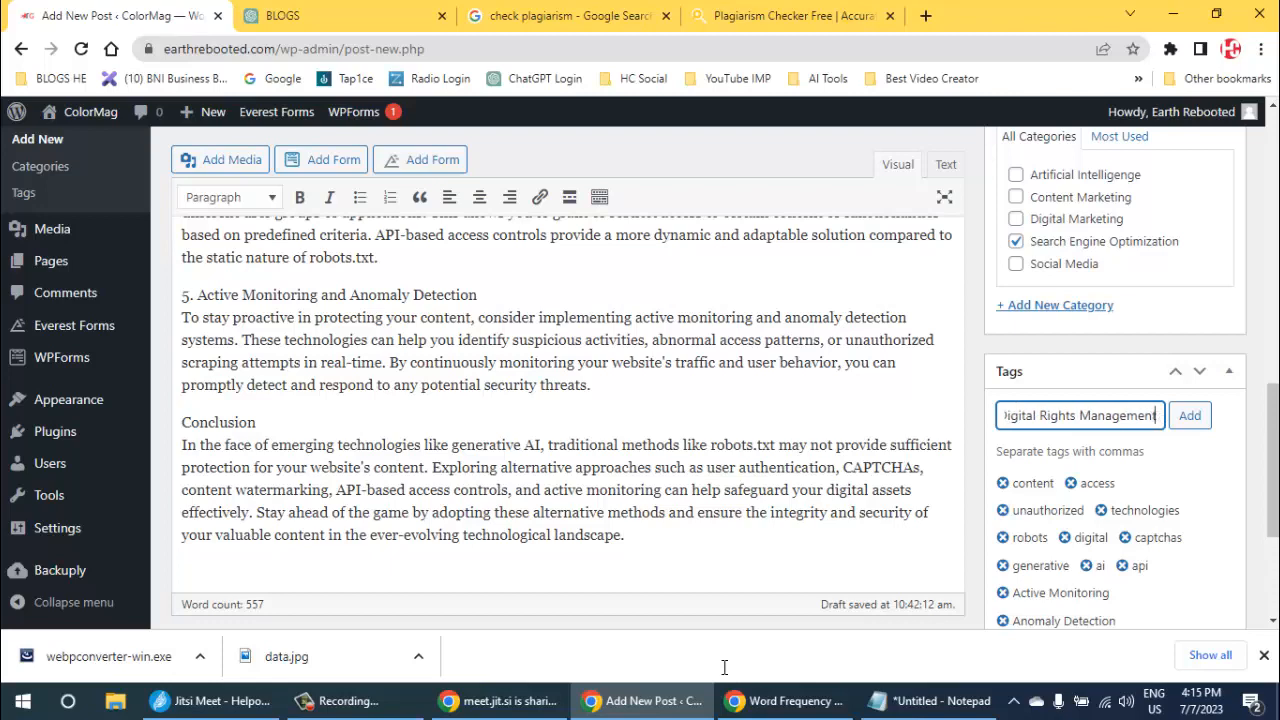
key(Return)
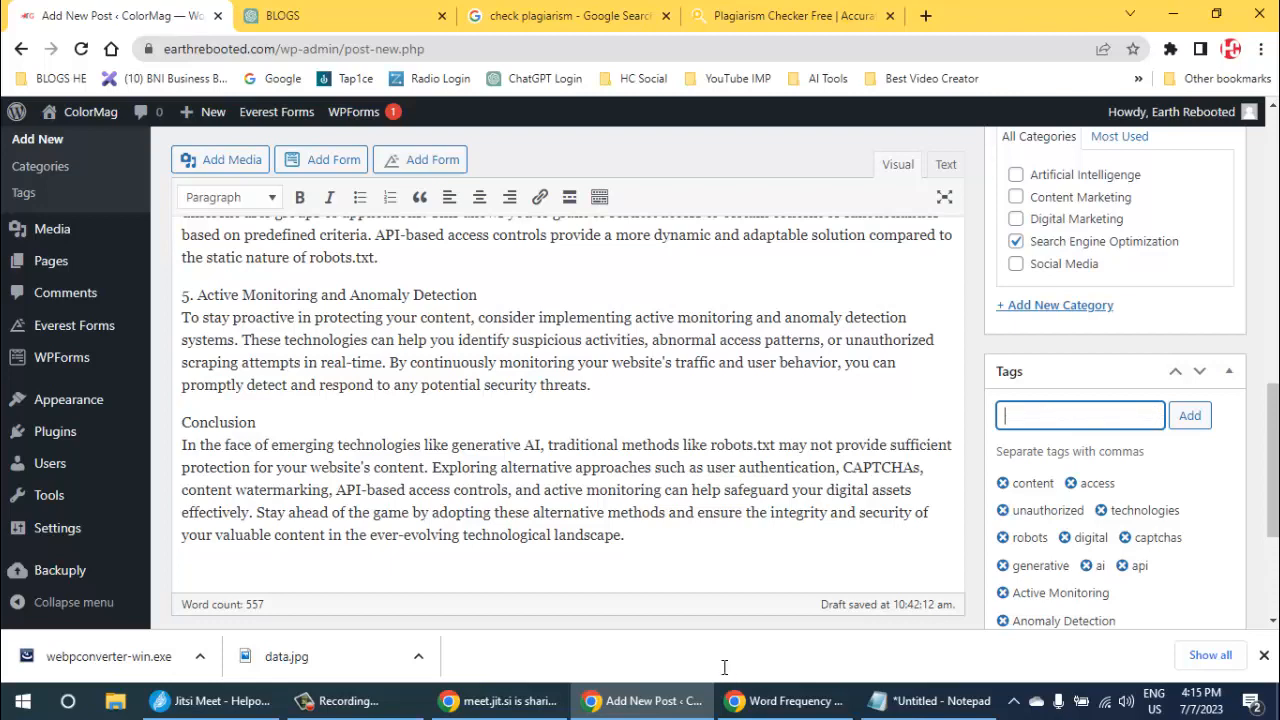
- Copy the word "bots" from the "CAPTCHAs and Bot Detection" paragraph and add it as a tag
scroll(724, 667, up, 2)
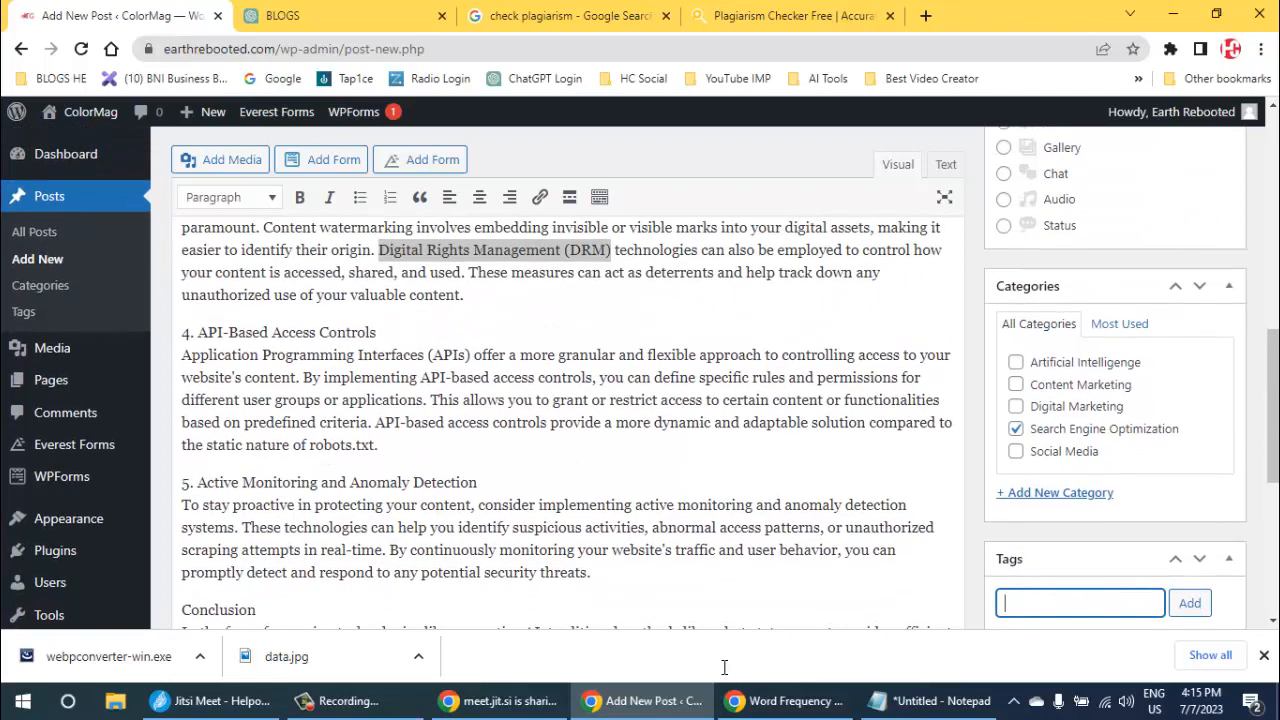
scroll(724, 667, up, 2)
click(379, 332)
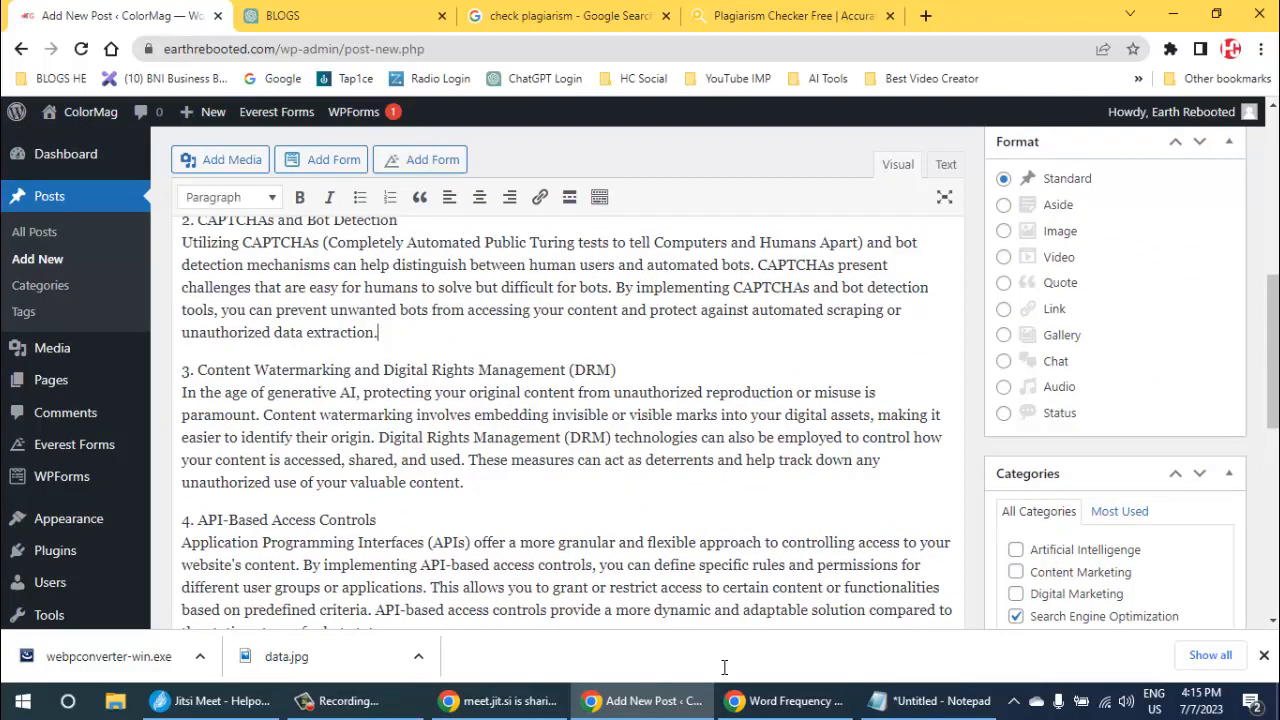
scroll(724, 667, up, 1)
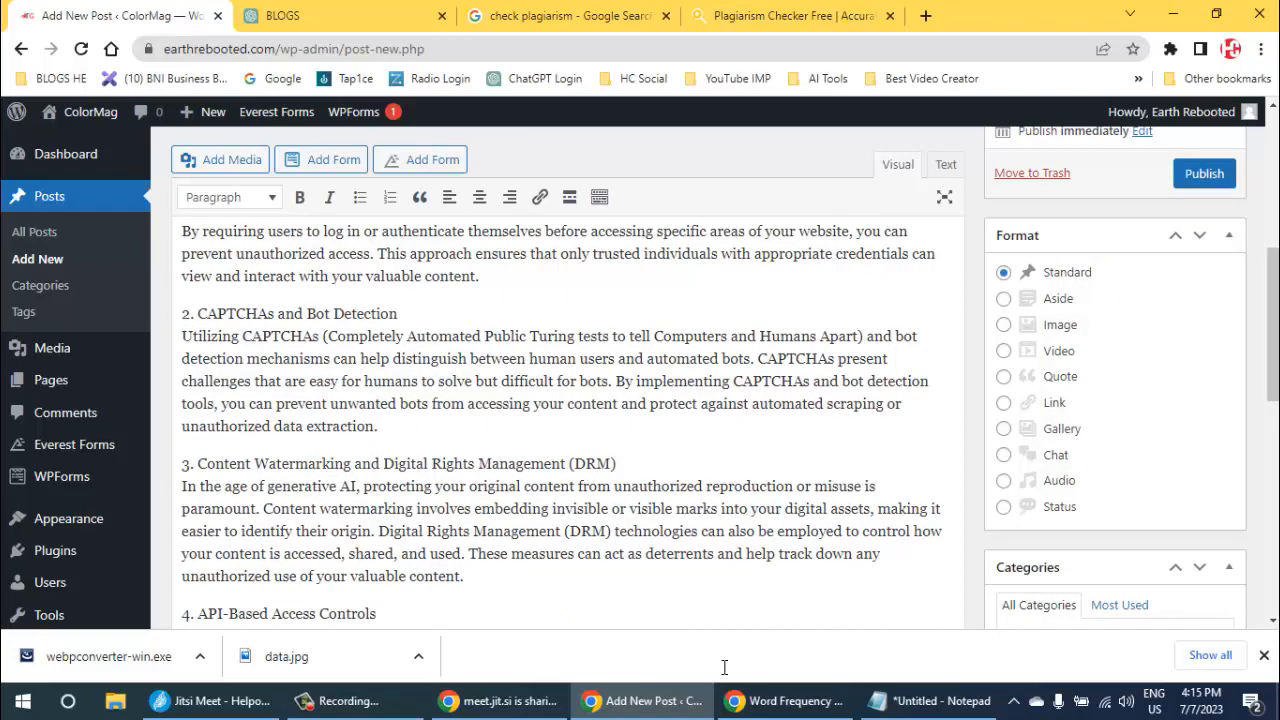
double_click(735, 359)
key(ctrl+c)
scroll(567, 400, down, 10)
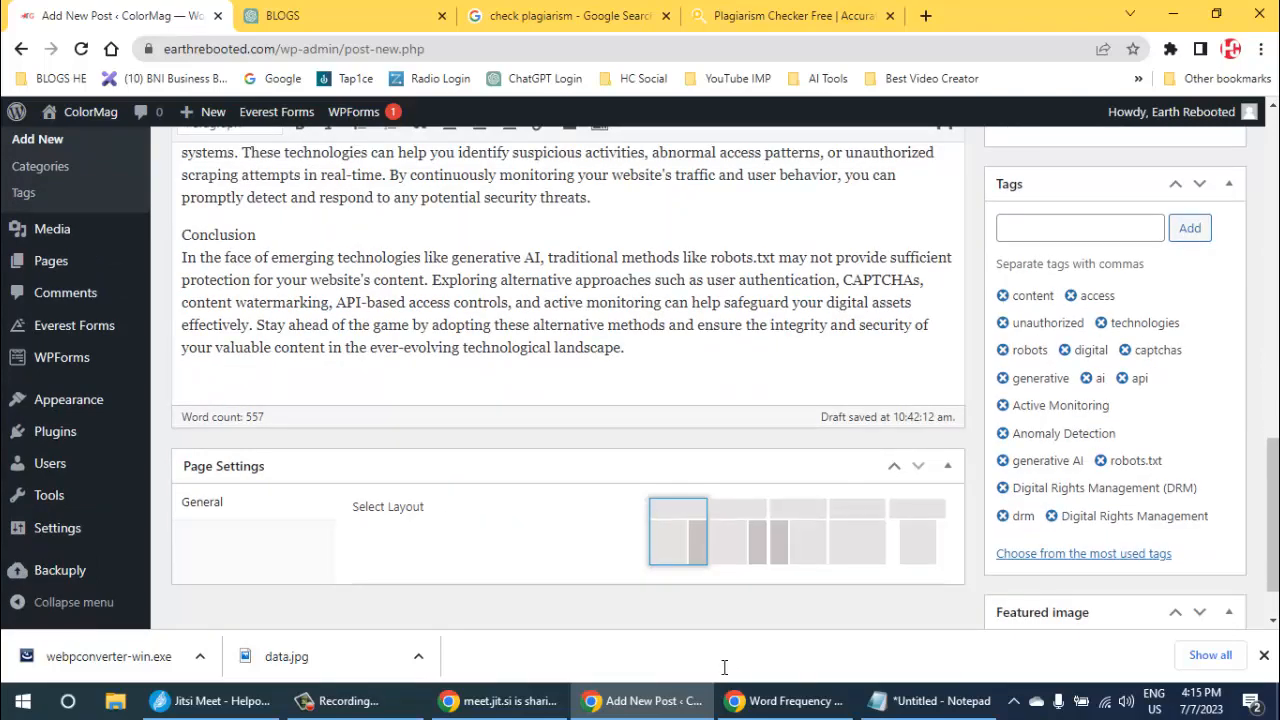
click(1080, 228)
key(ctrl+v)
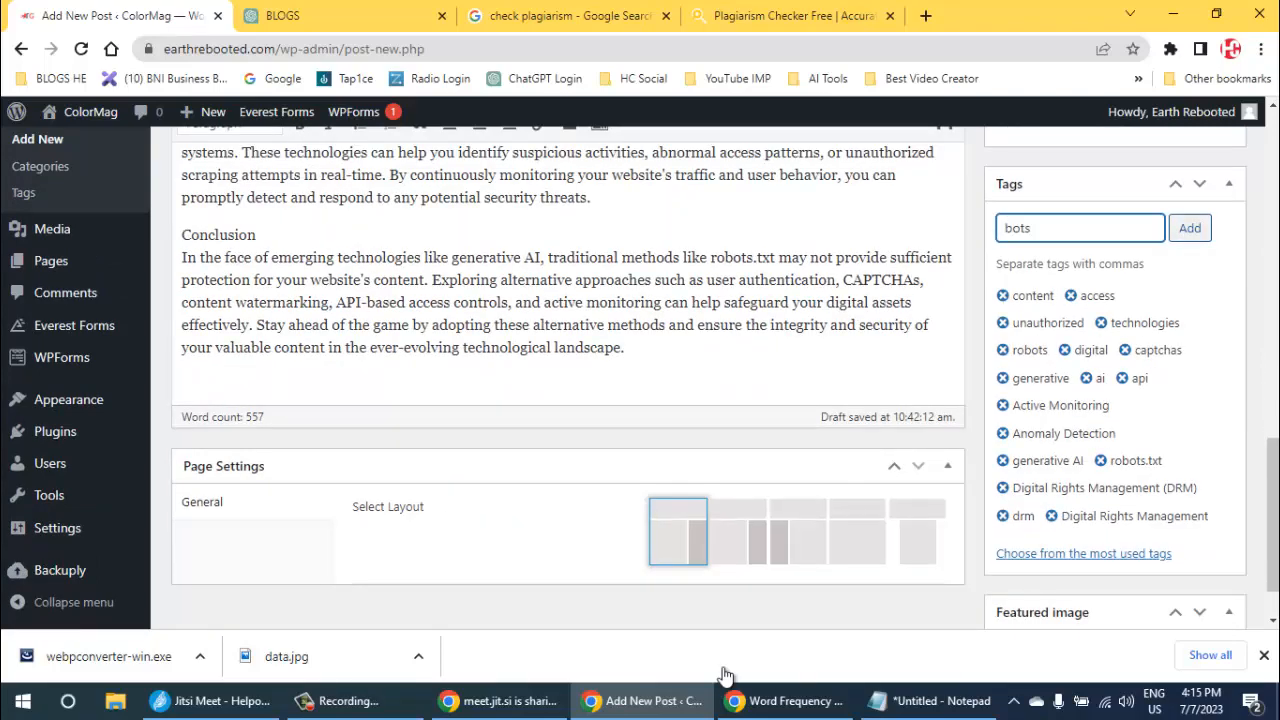
key(Return)
- Review the post from its title down to the tags, and open the media library for setting the featured image
scroll(567, 400, up, 10)
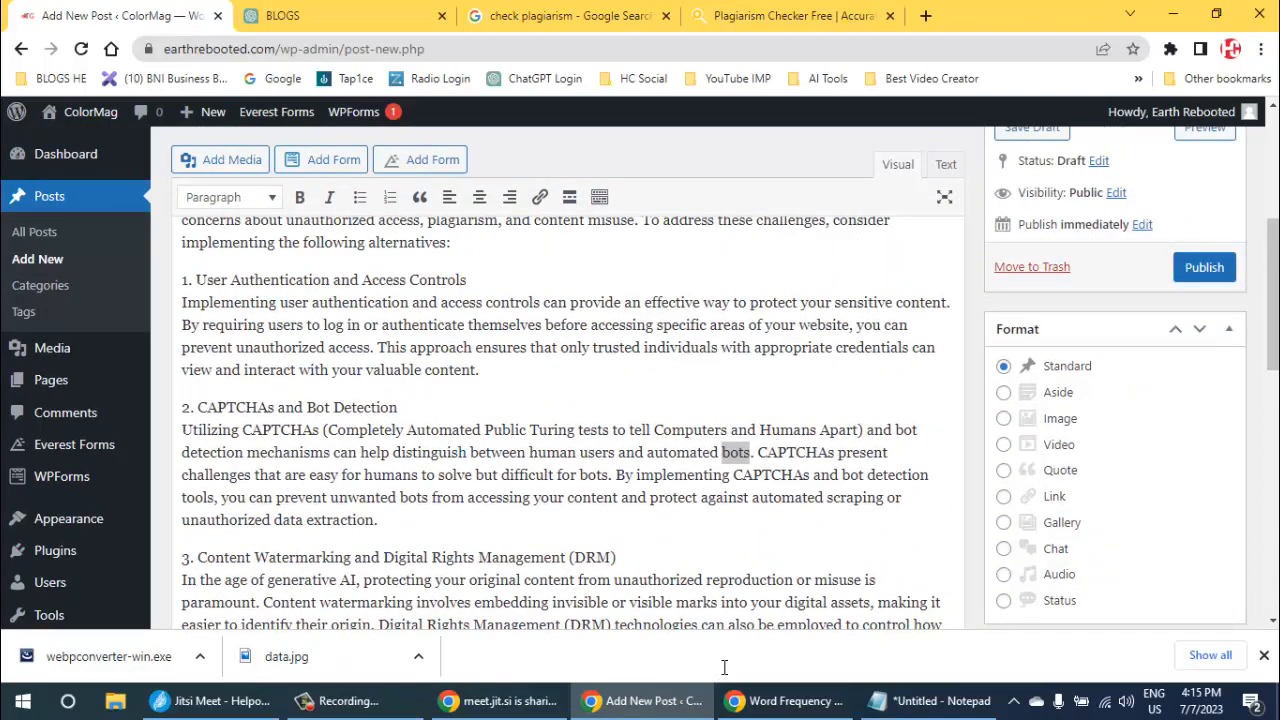
scroll(567, 400, up, 5)
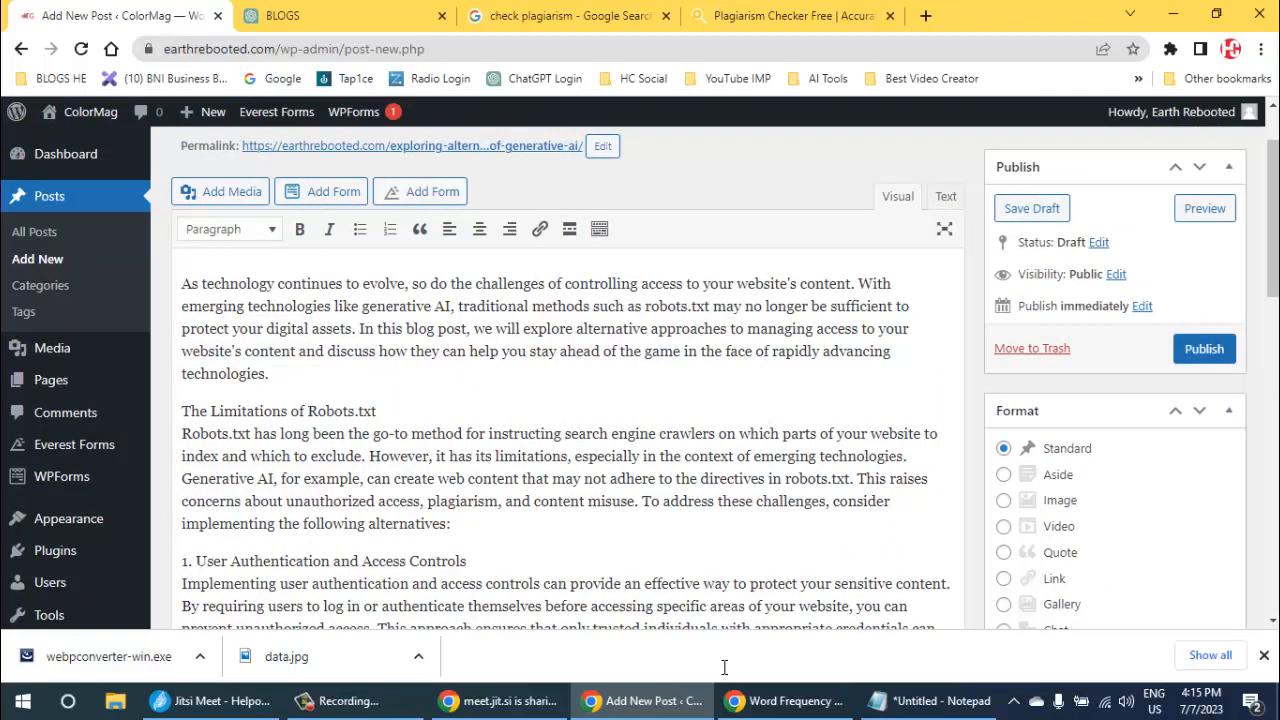
scroll(725, 667, up, 1)
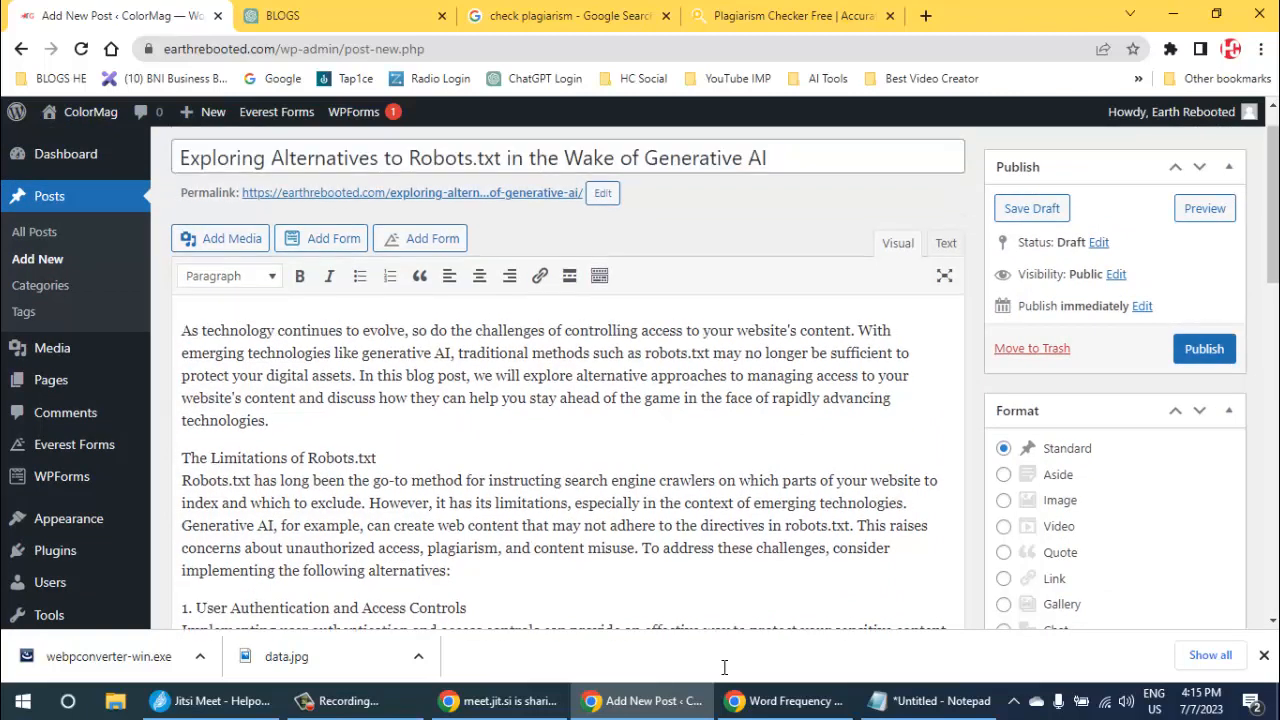
scroll(725, 675, down, 7)
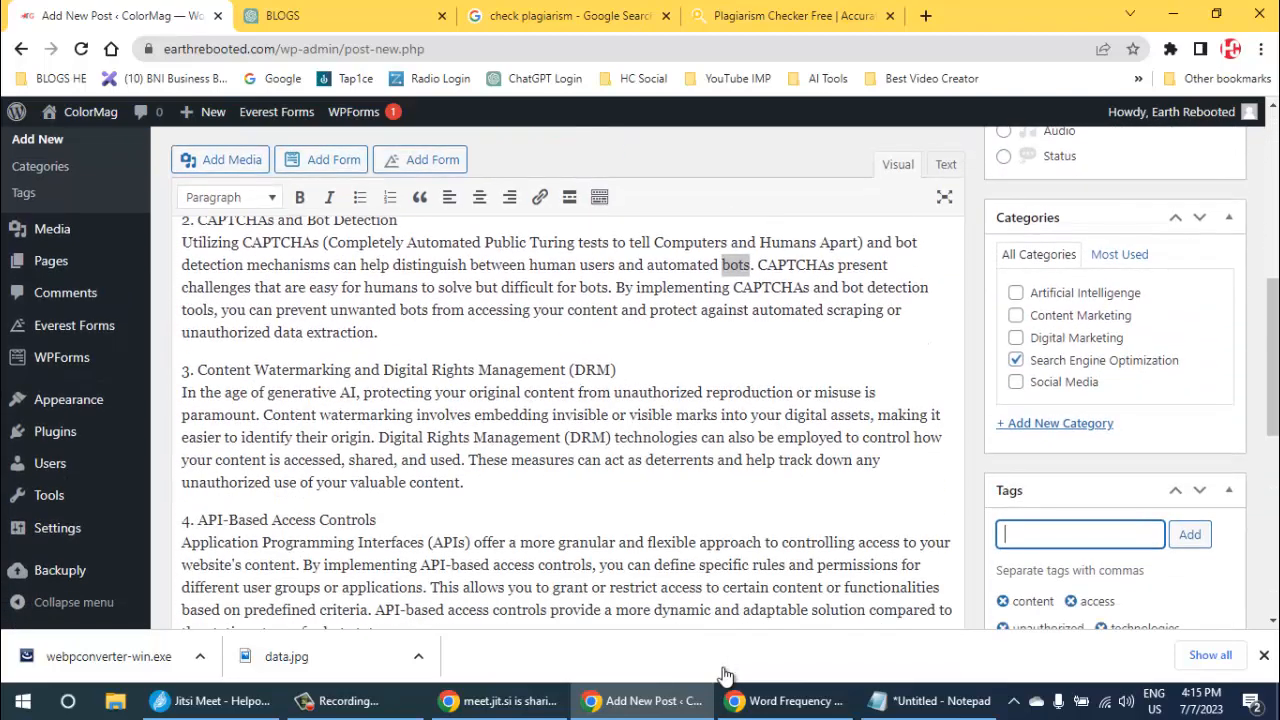
scroll(725, 675, down, 3)
scroll(725, 675, down, 4)
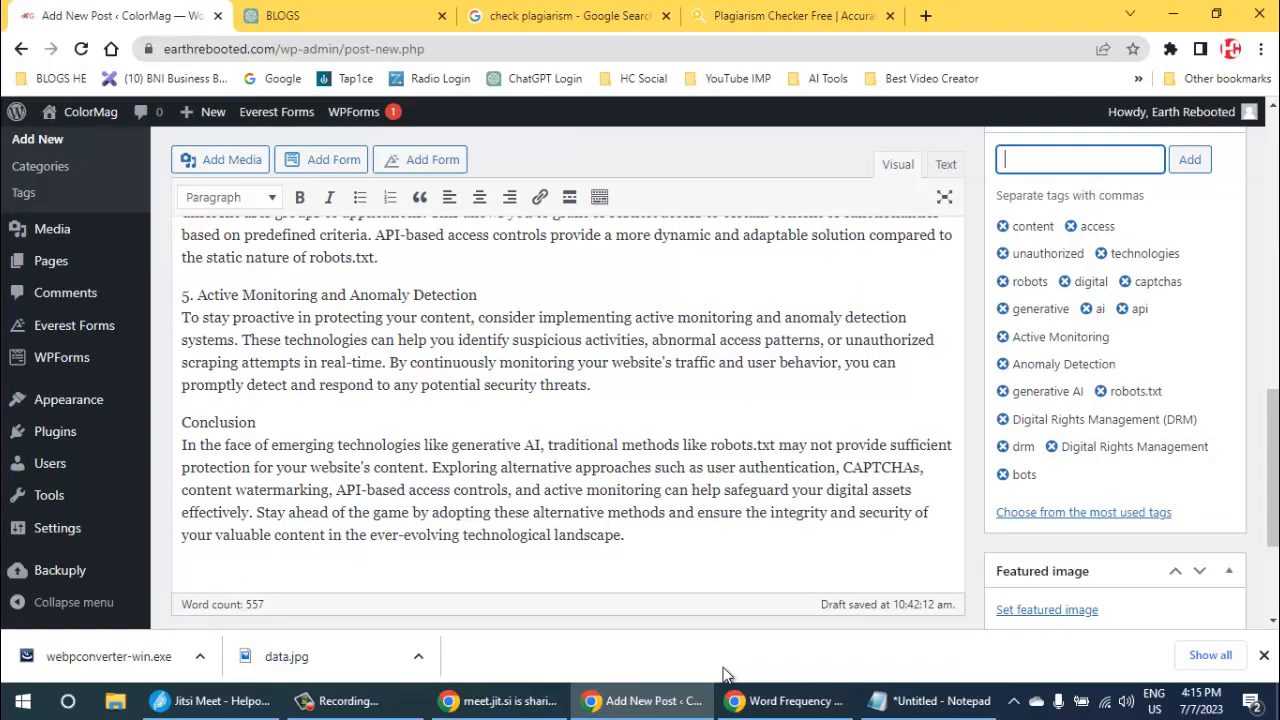
key(Return)
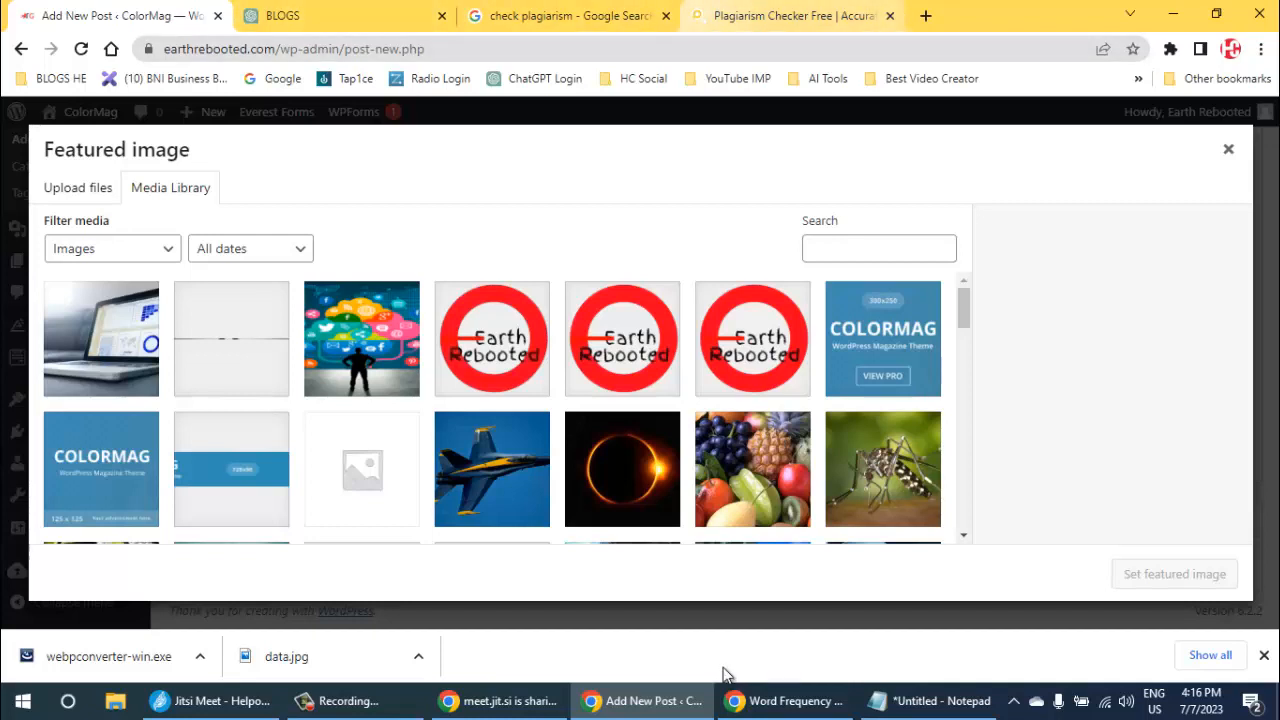
- Open the Pexels website in place of the plagiarism search results and search its photos for "generative ai"
click(570, 16)
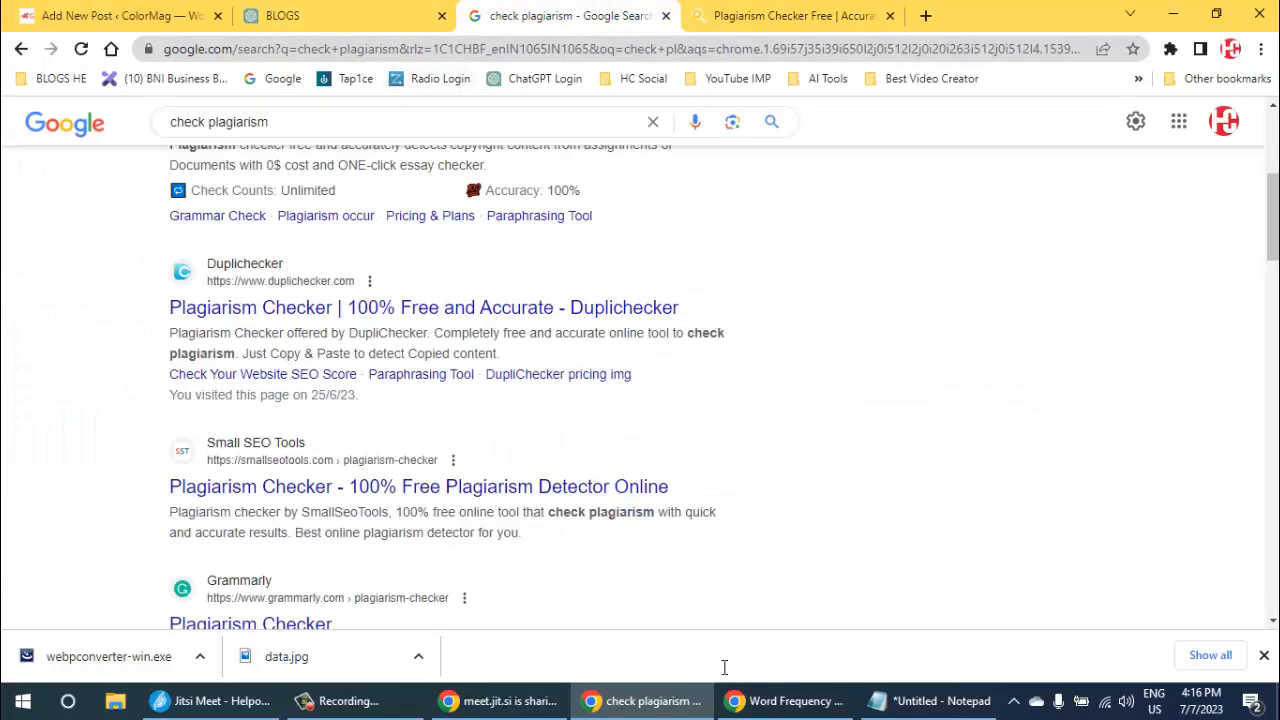
key(ctrl+l)
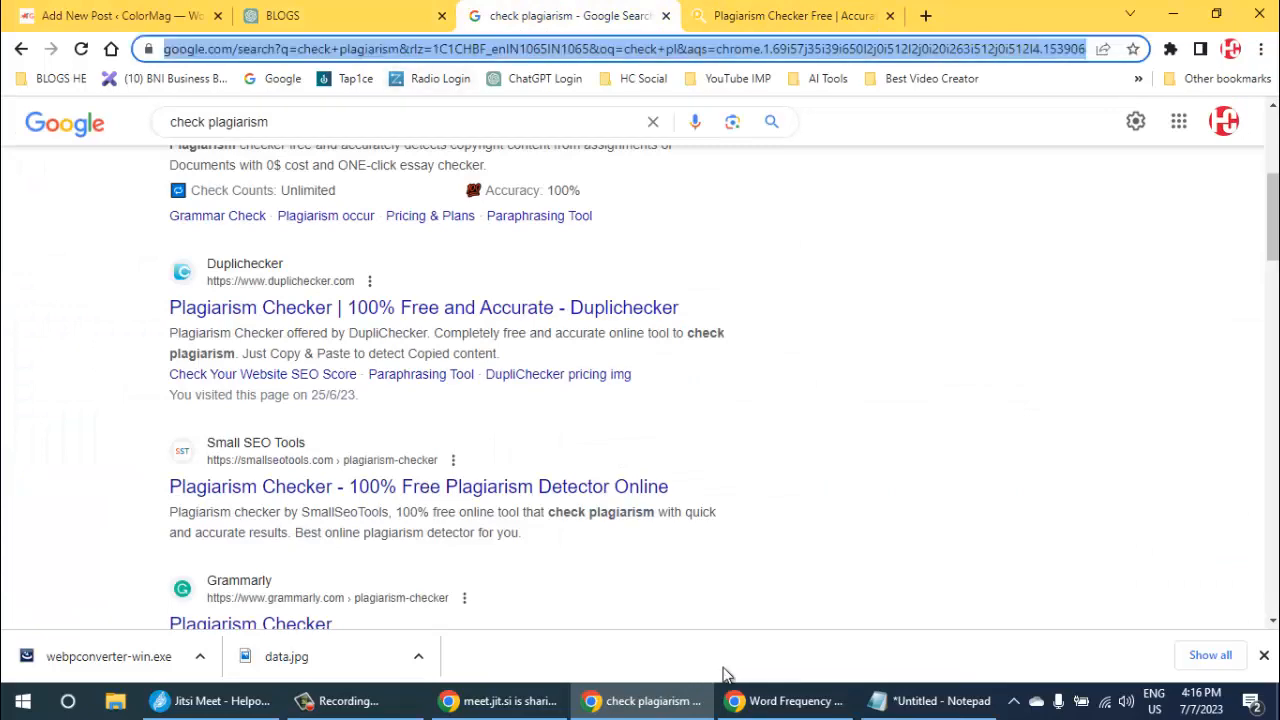
text(pexels)
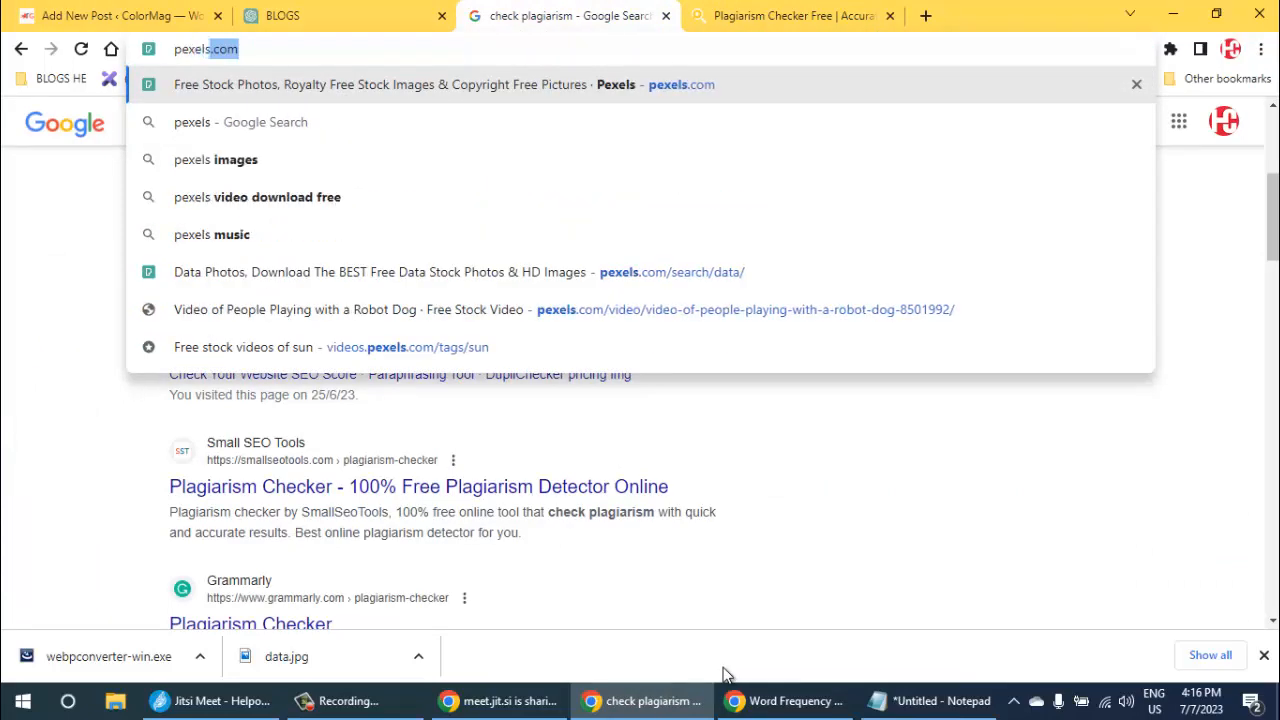
key(Return)
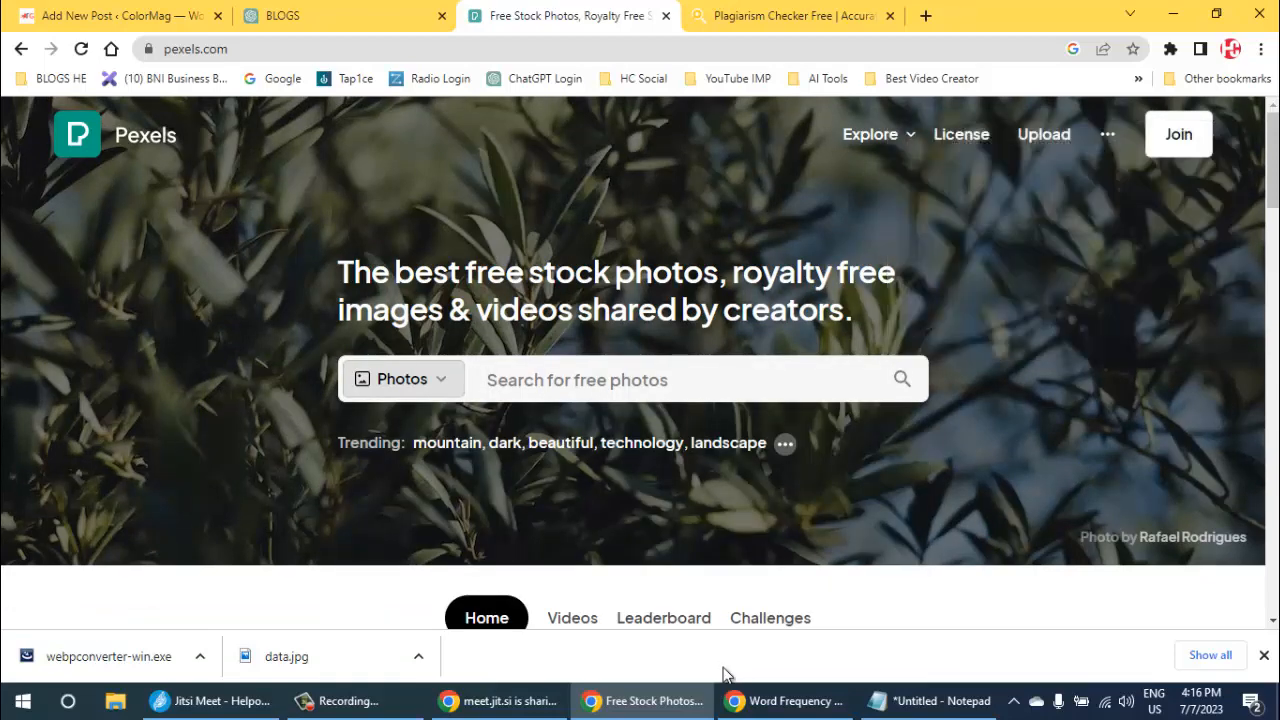
text(g)
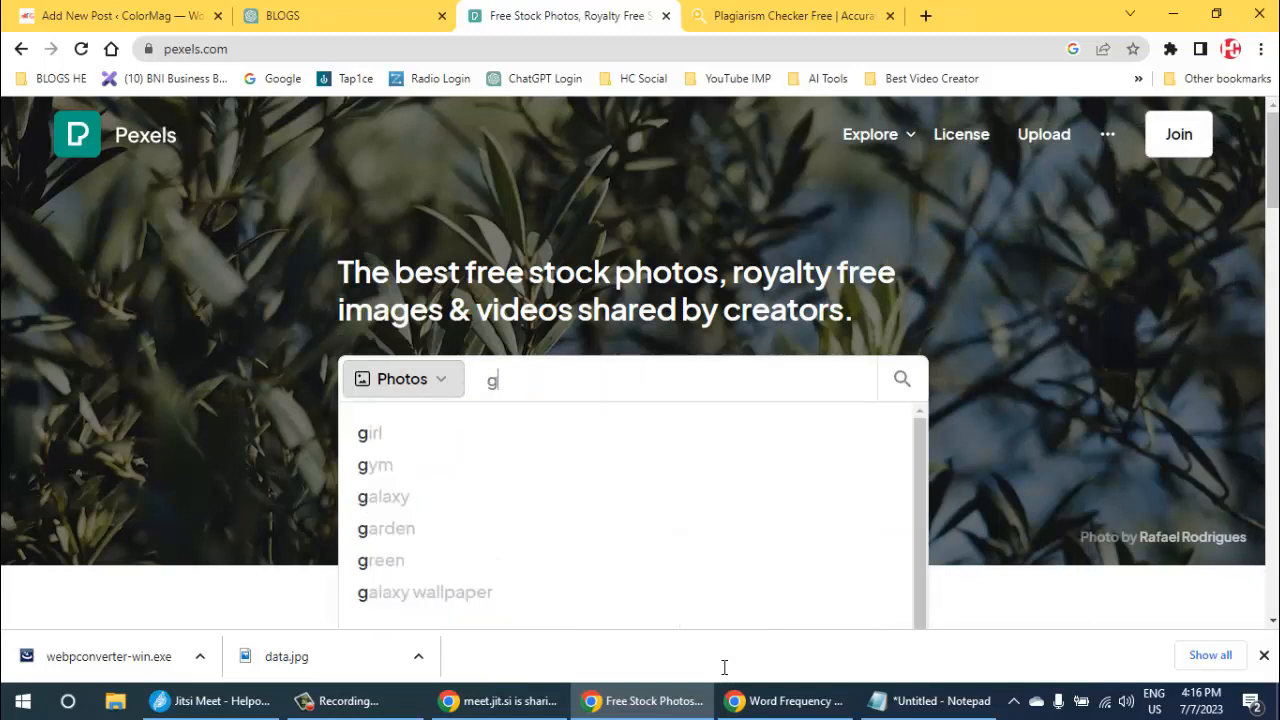
text(enerative ai)
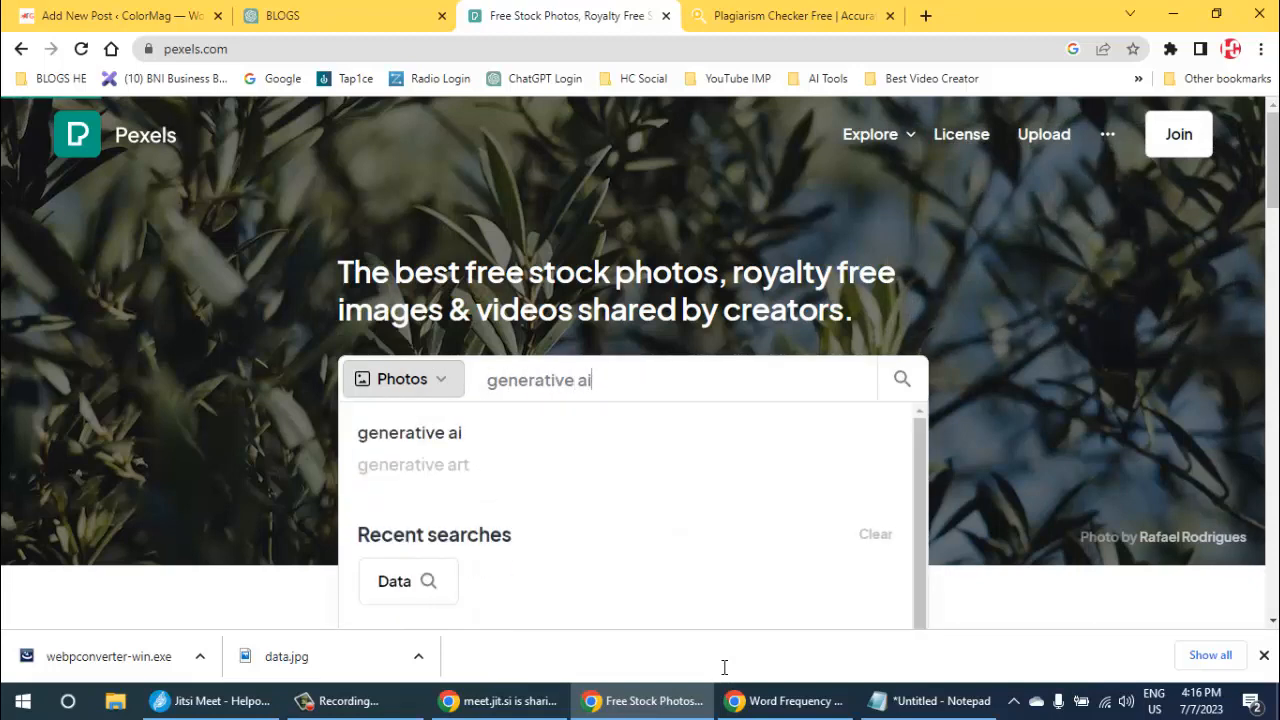
key(Return)
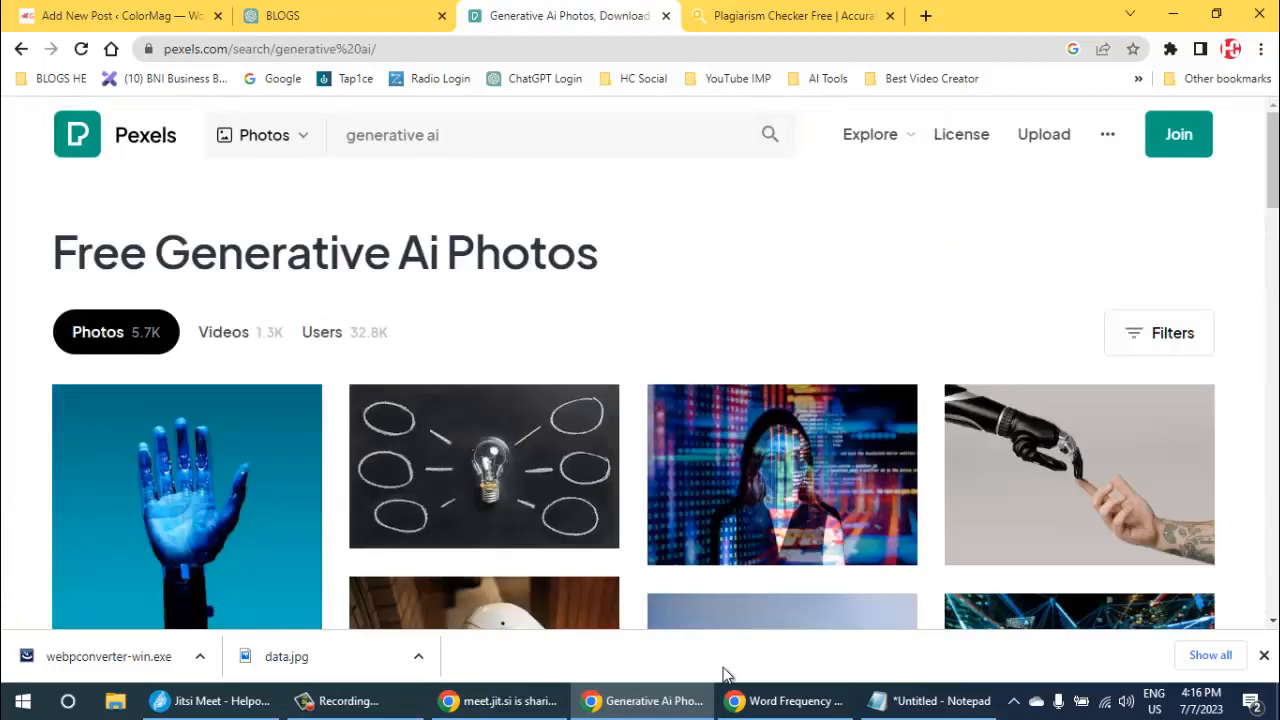
- Look through the generative AI photo results for an image suited to the post's featured image
scroll(725, 675, down, 1)
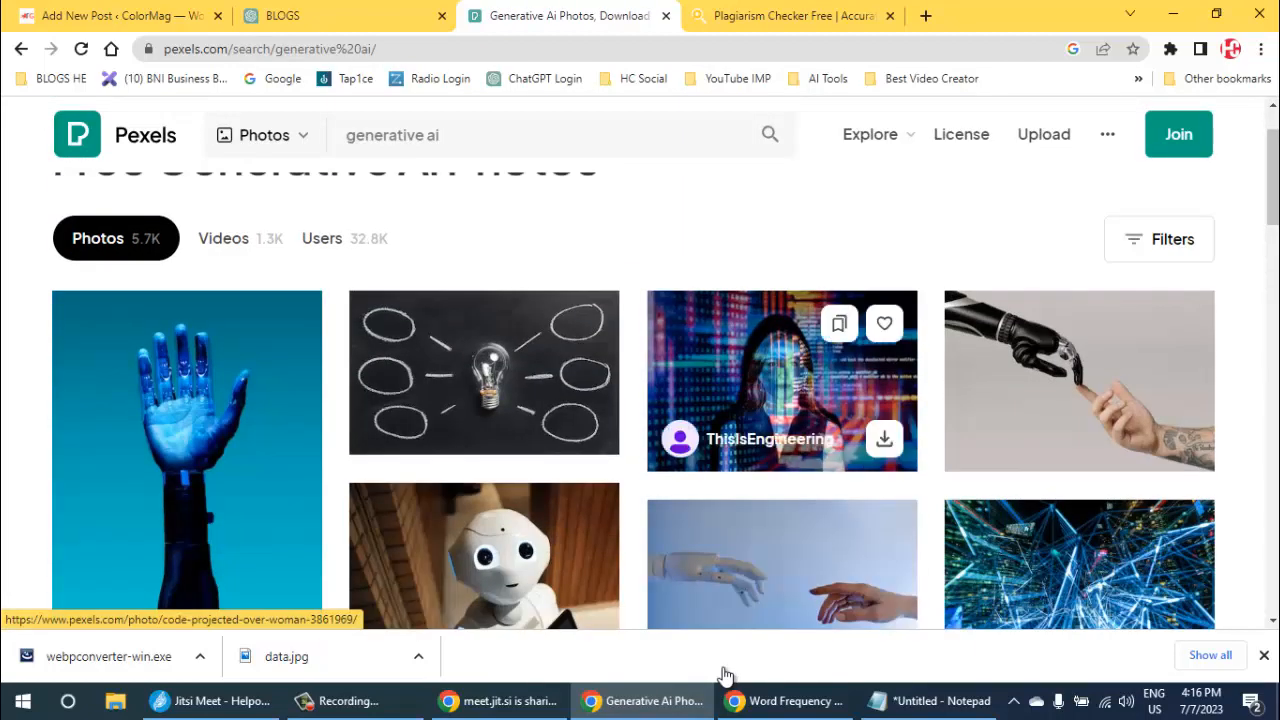
scroll(725, 675, down, 2)
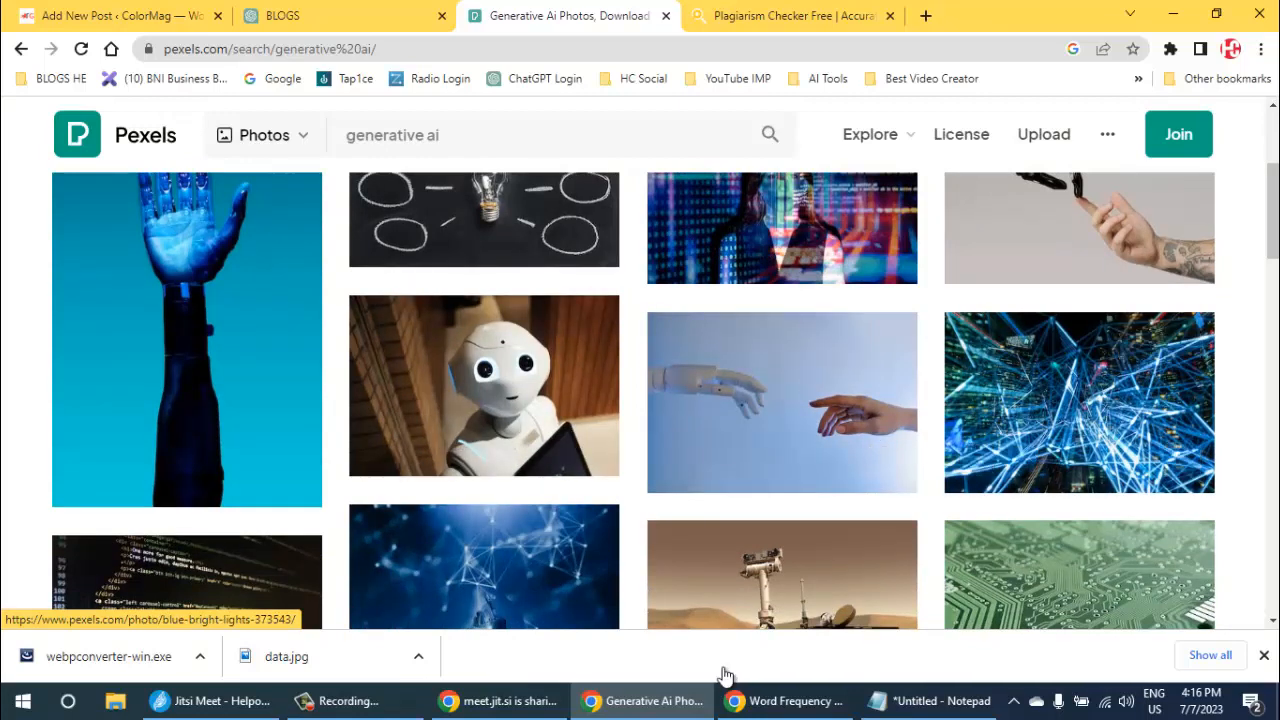
scroll(725, 675, up, 1)
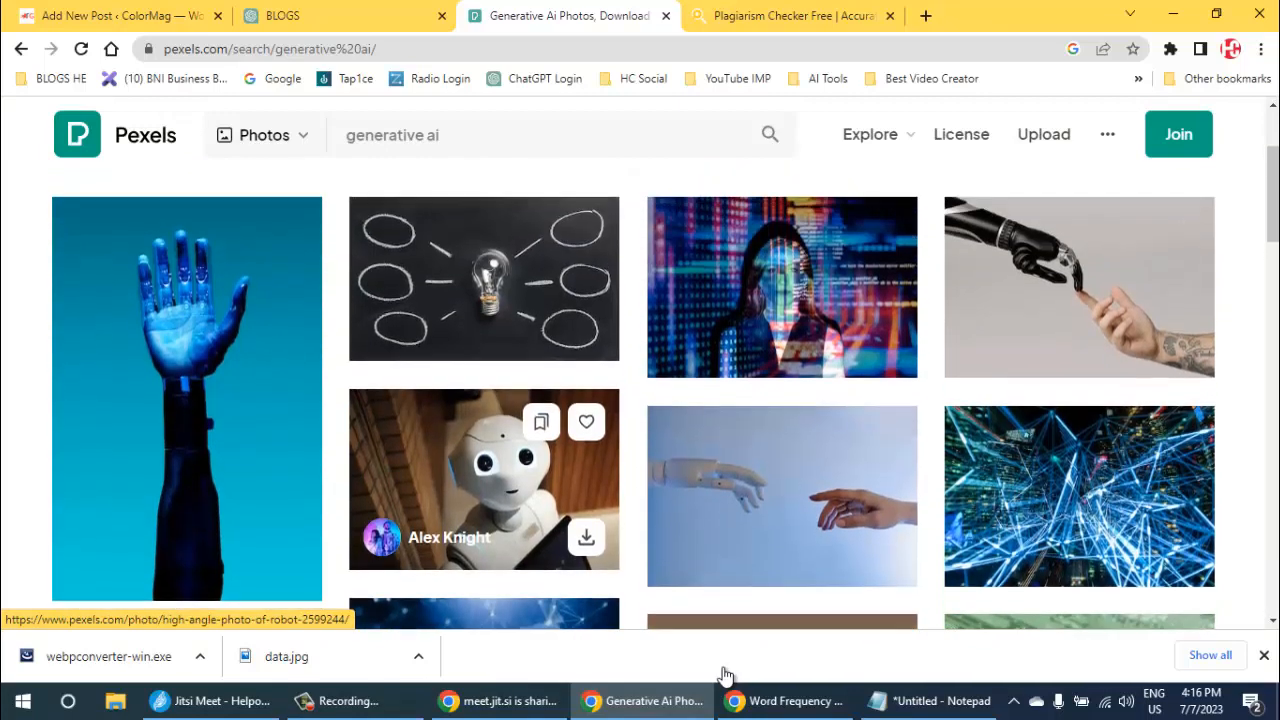
scroll(725, 675, down, 4)
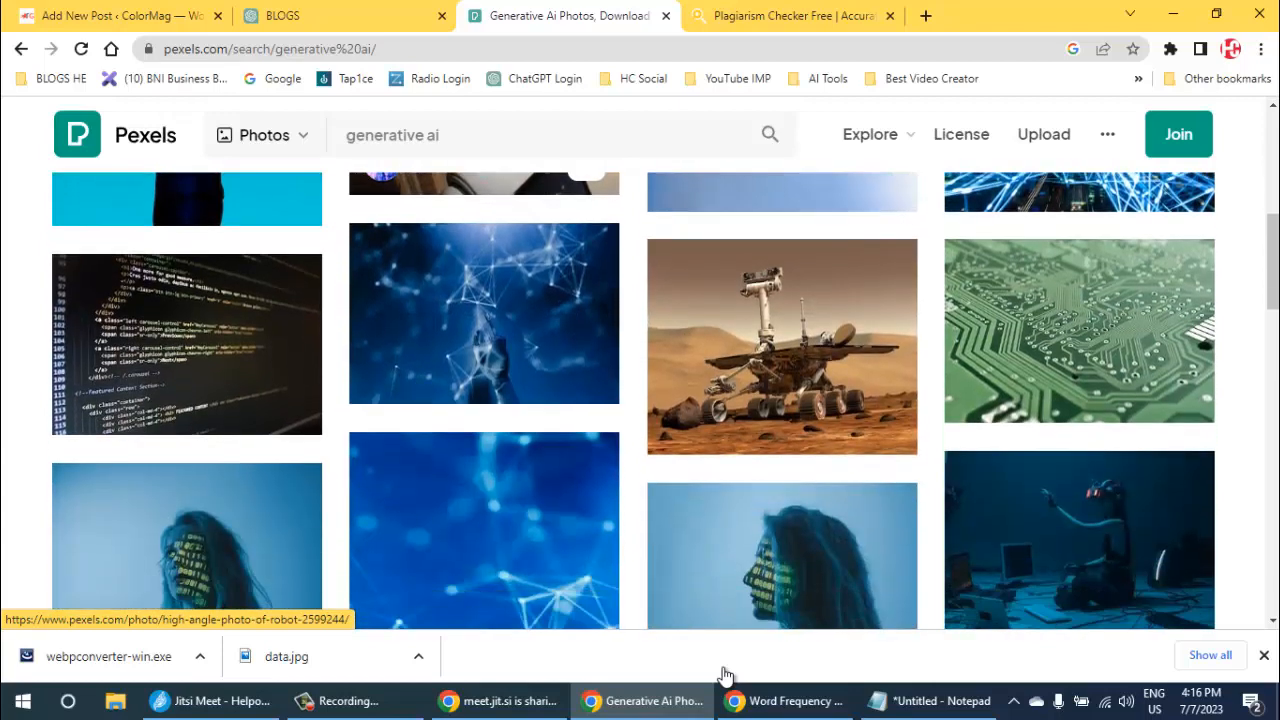
scroll(725, 675, down, 2)
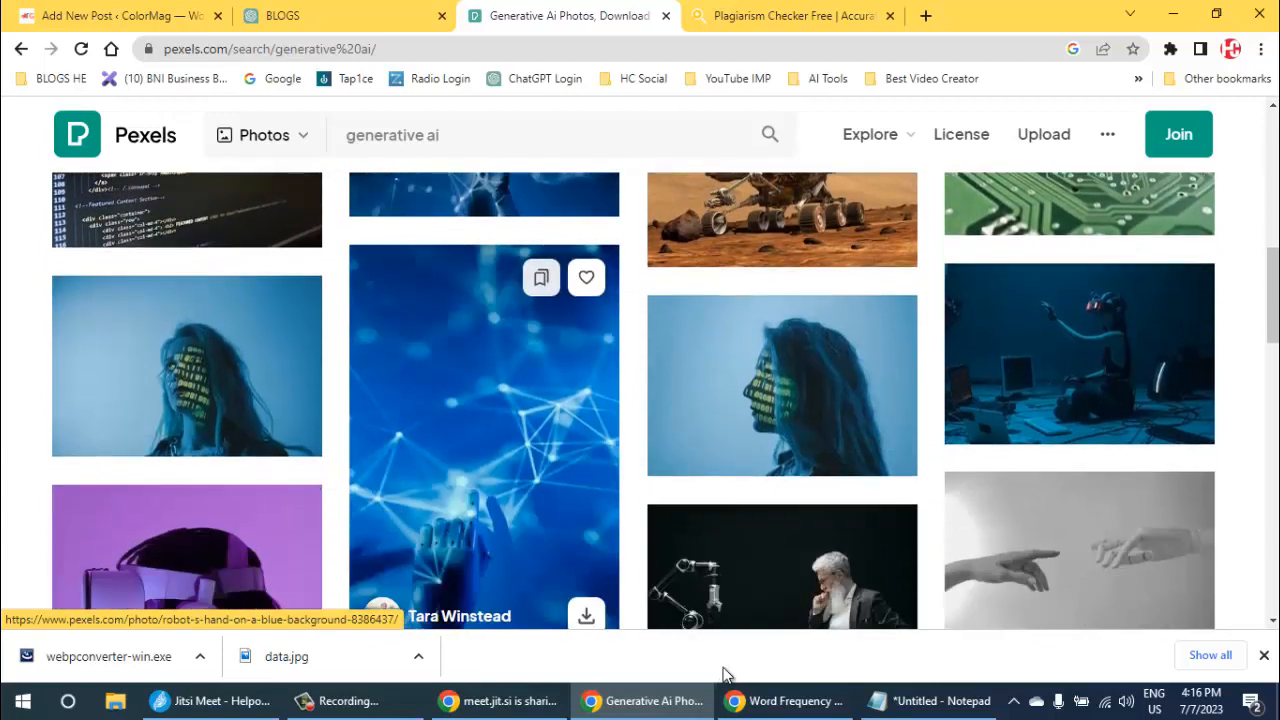
scroll(725, 675, down, 3)
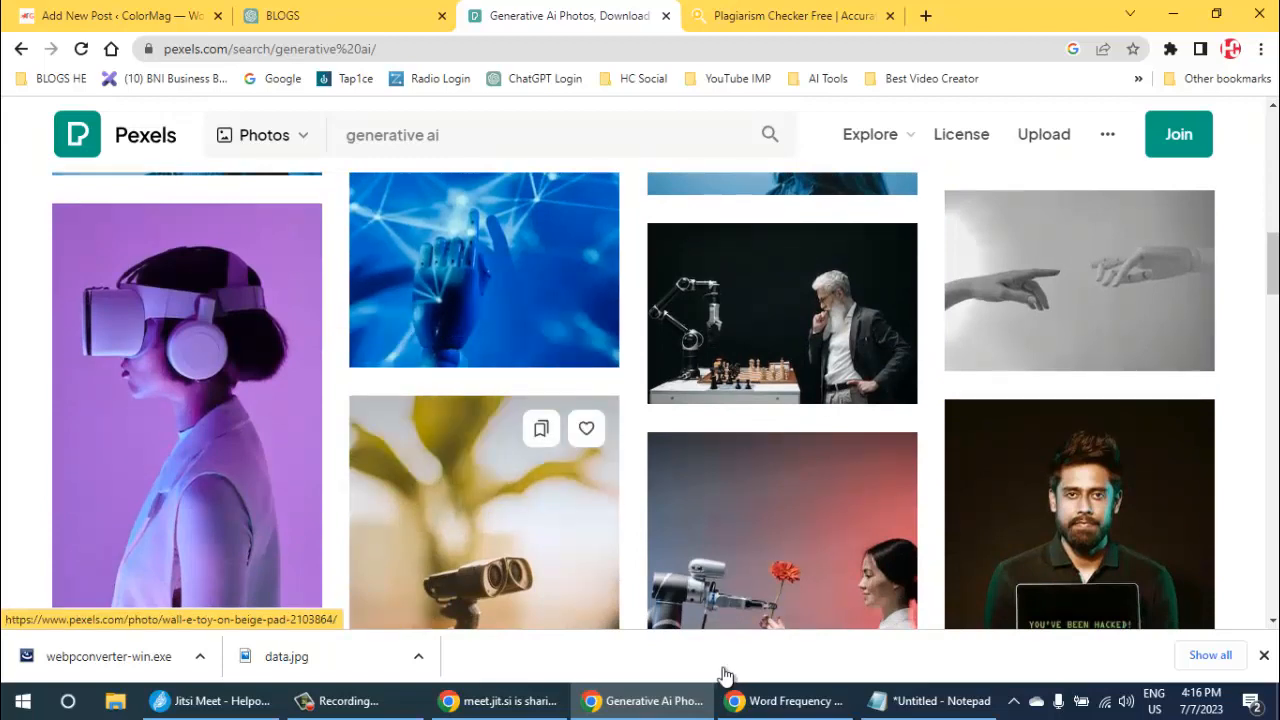
scroll(726, 676, down, 2)
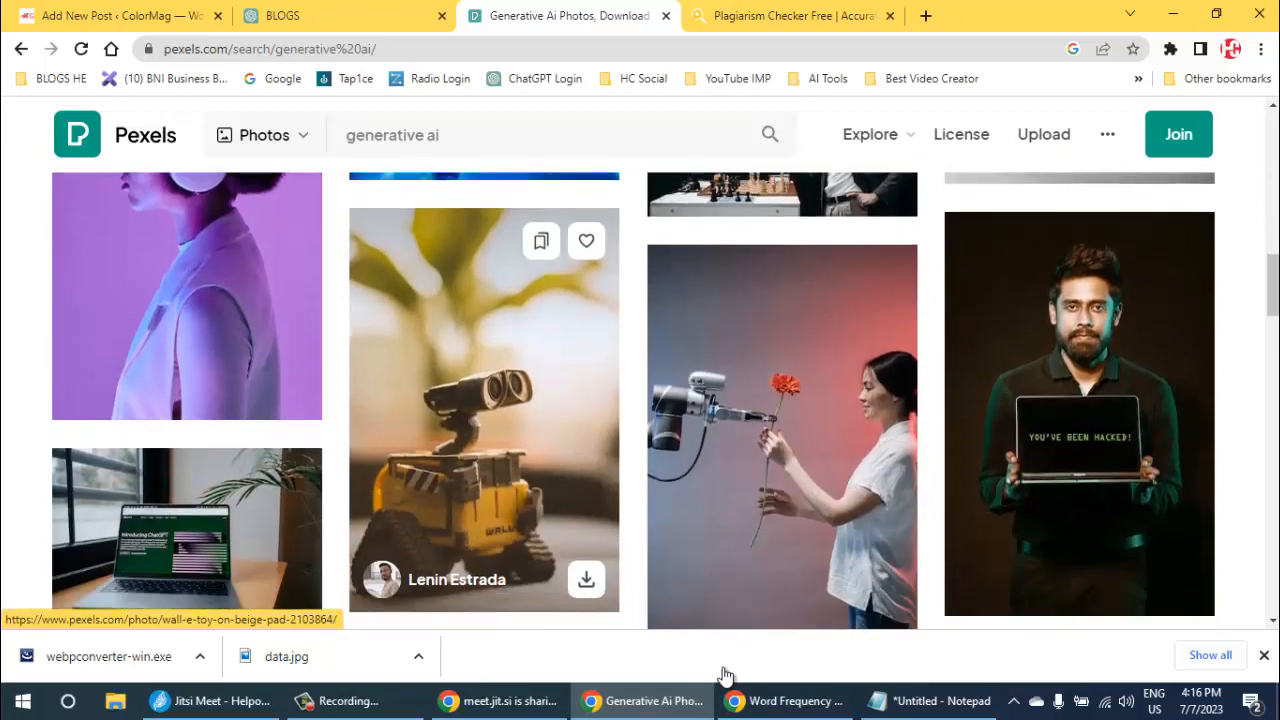
scroll(727, 675, up, 2)
scroll(726, 676, up, 6)
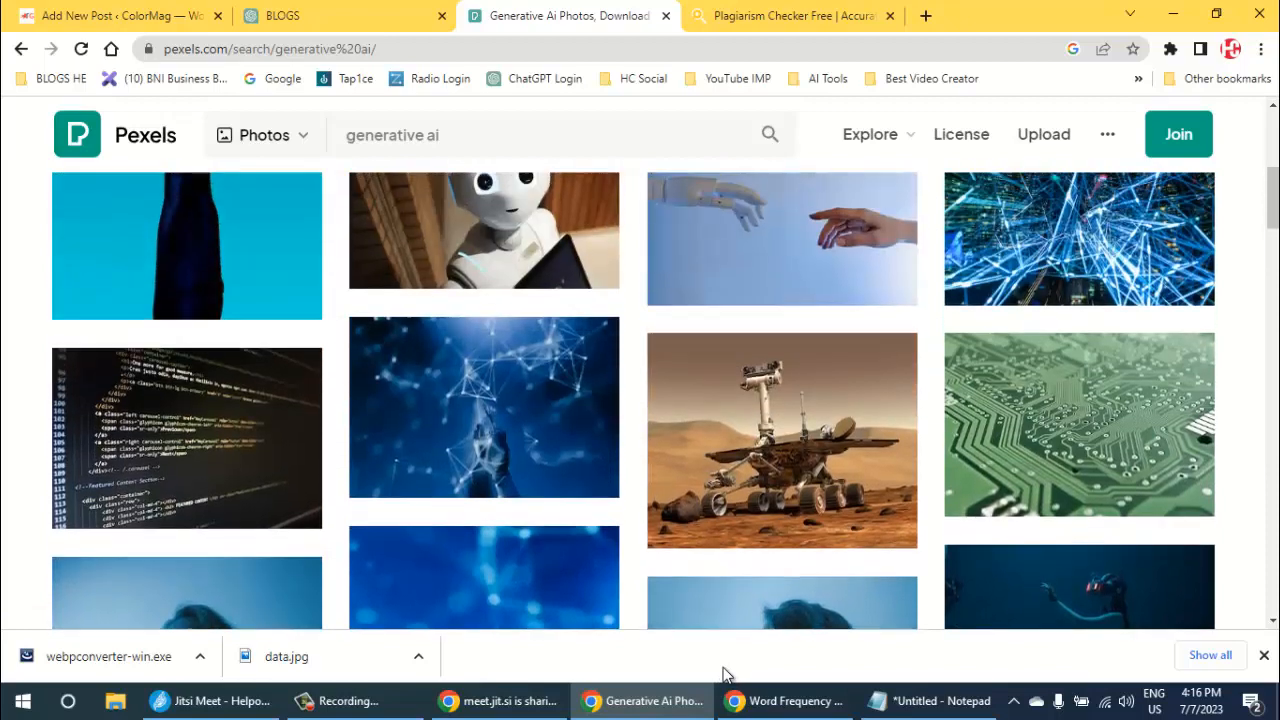
scroll(726, 676, up, 1)
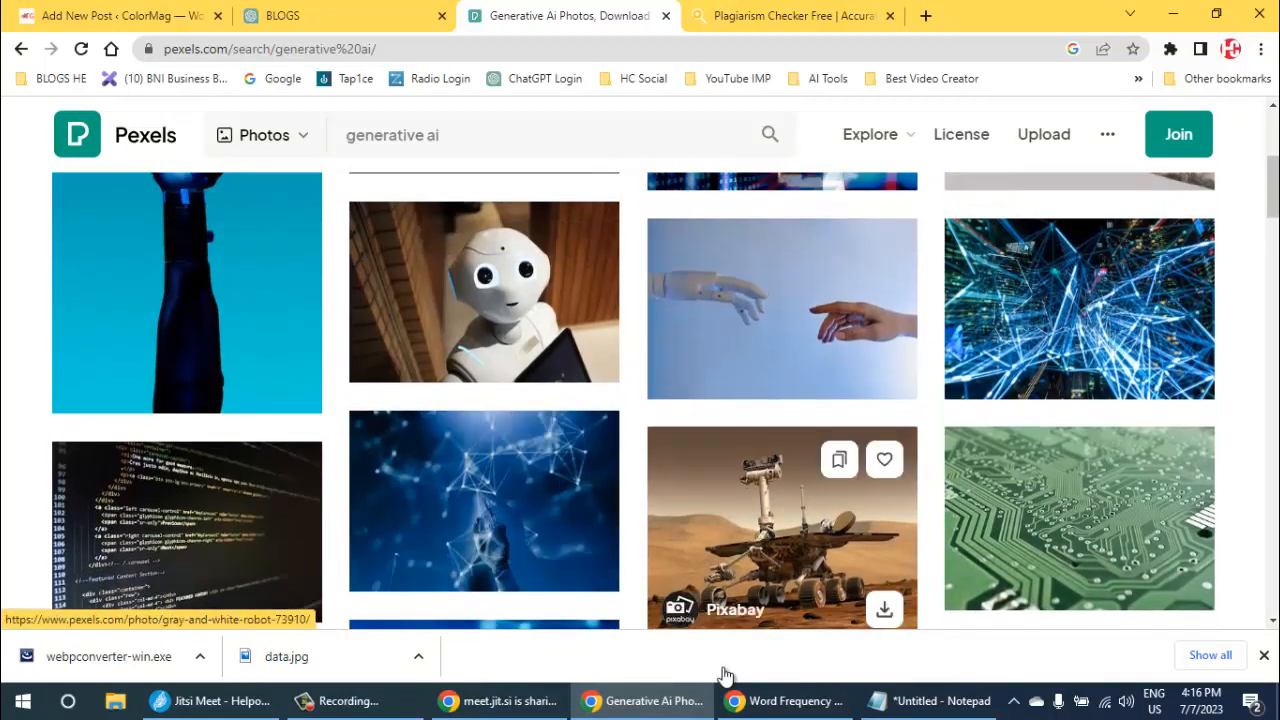
scroll(726, 676, up, 5)
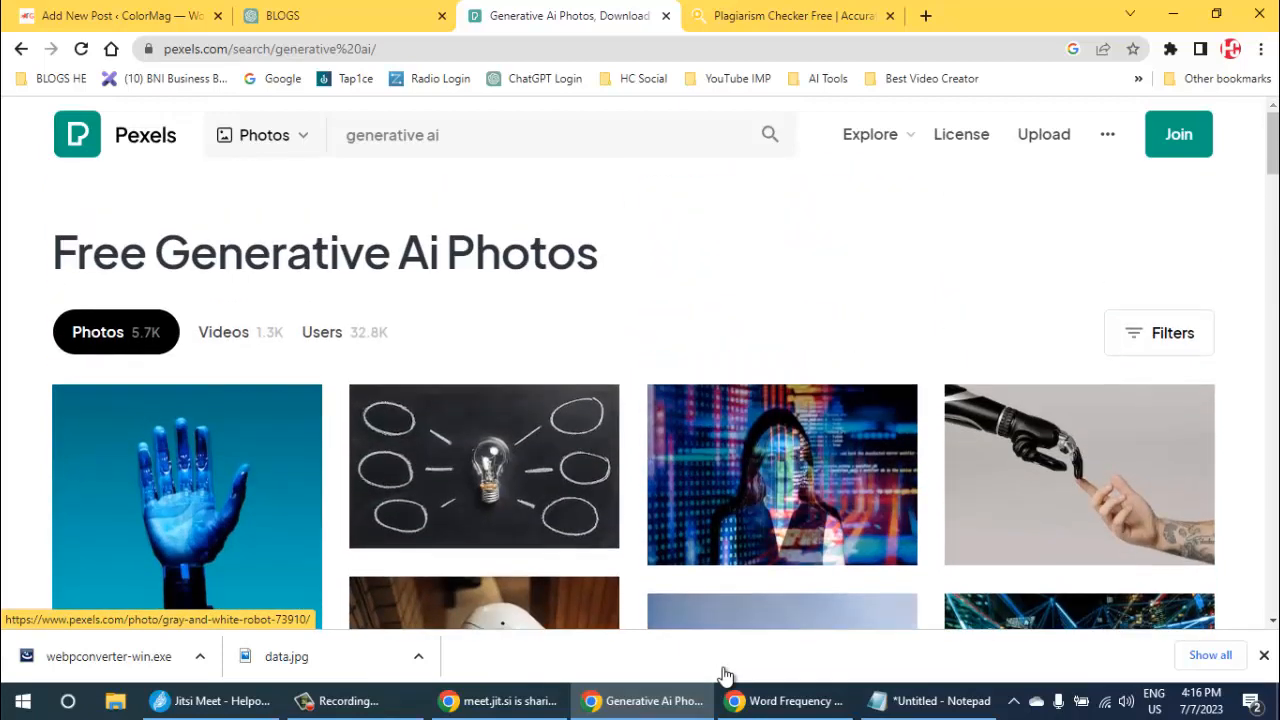
scroll(726, 676, down, 2)
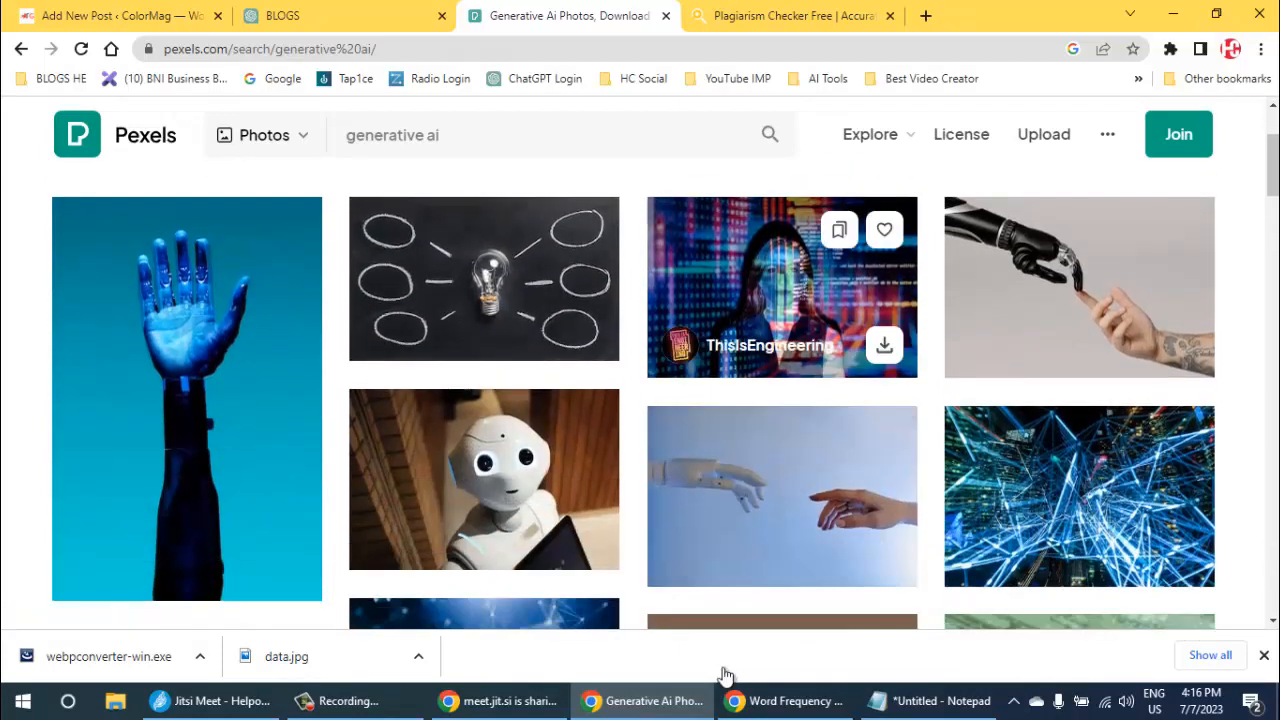
- Open the photo of code projected over a woman and download it at the custom size of 800 × 450
click(782, 288)
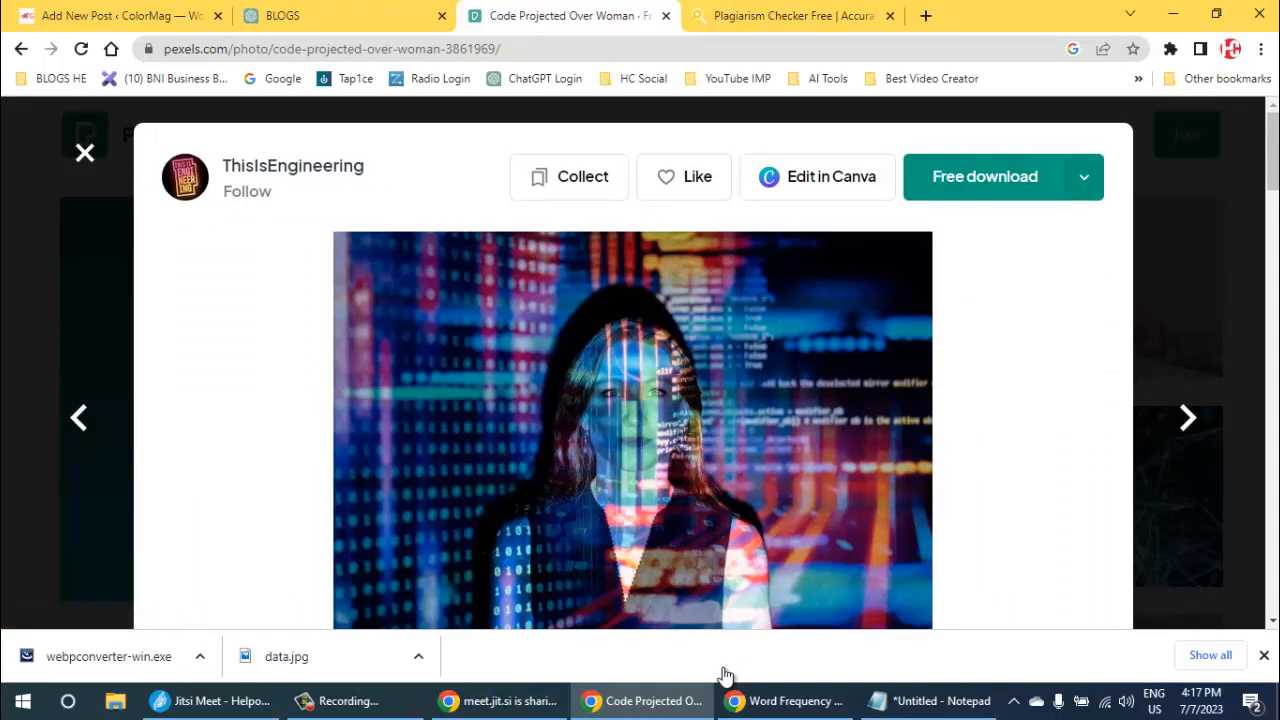
click(1084, 177)
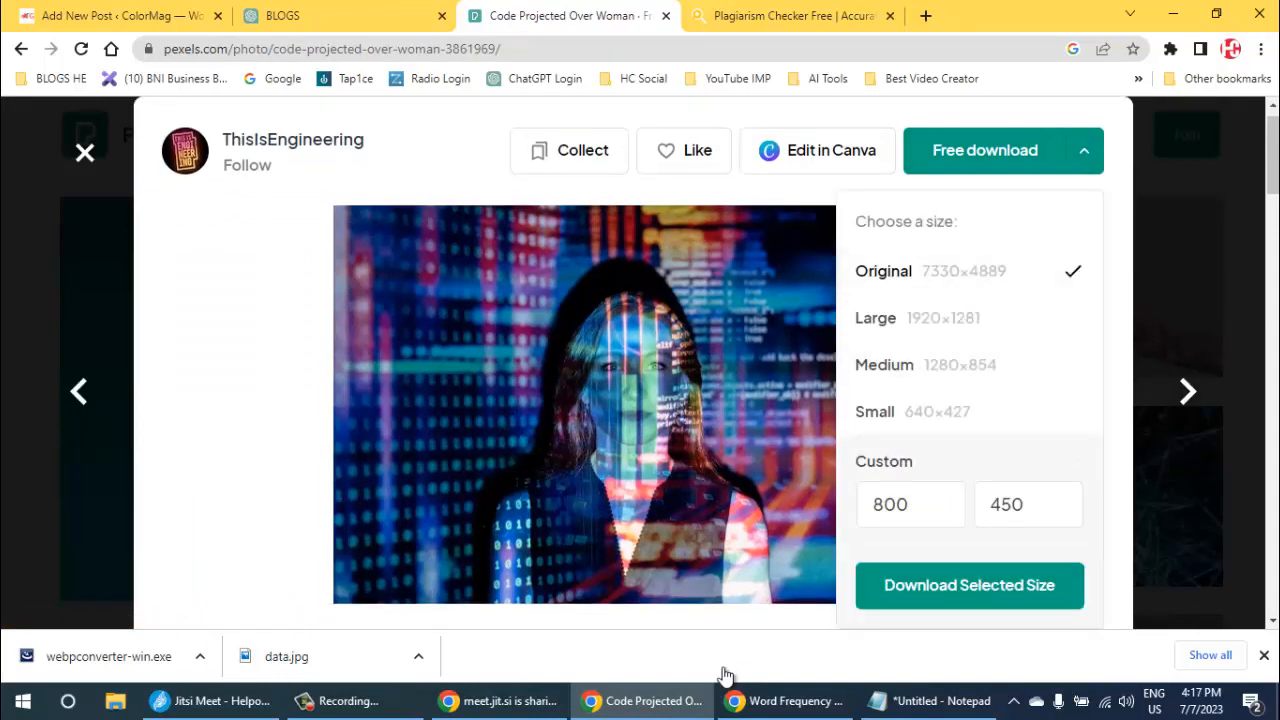
click(1028, 504)
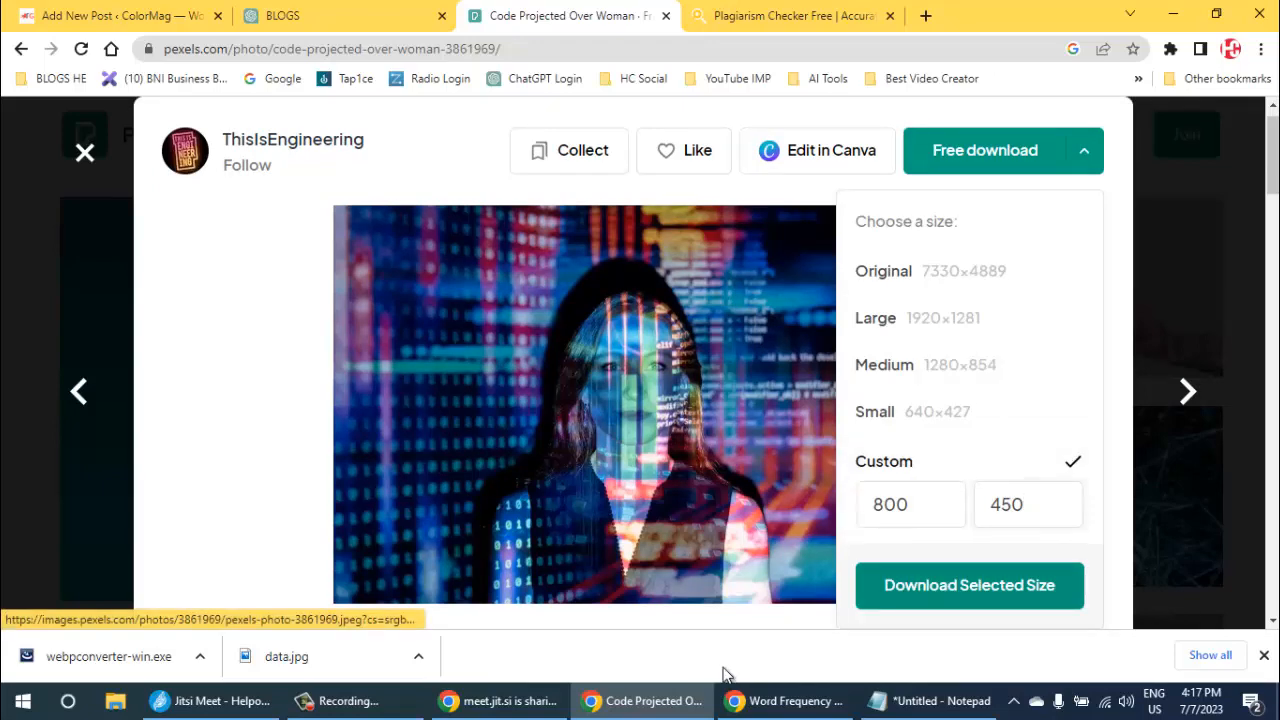
click(969, 586)
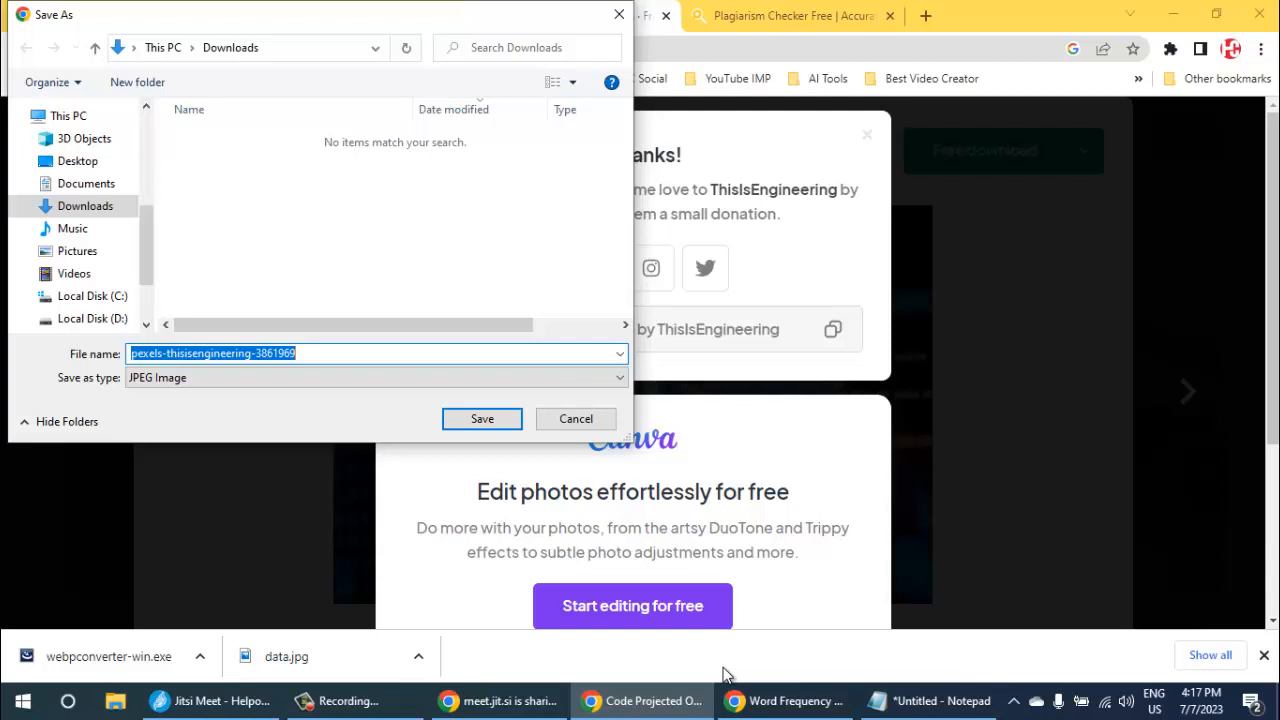
- Save the photo to the Desktop as a JPEG named "generative ai" and close the thank-you pop-up and photo view
text(ge)
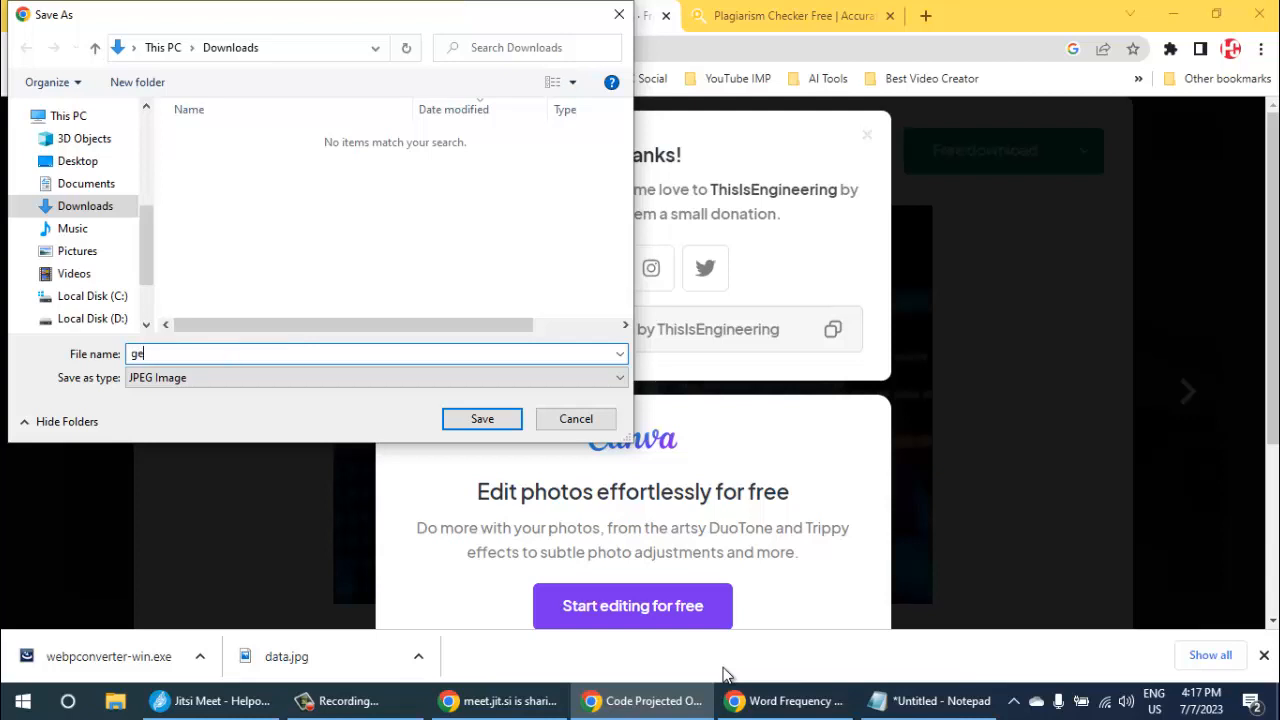
text(nerative ai)
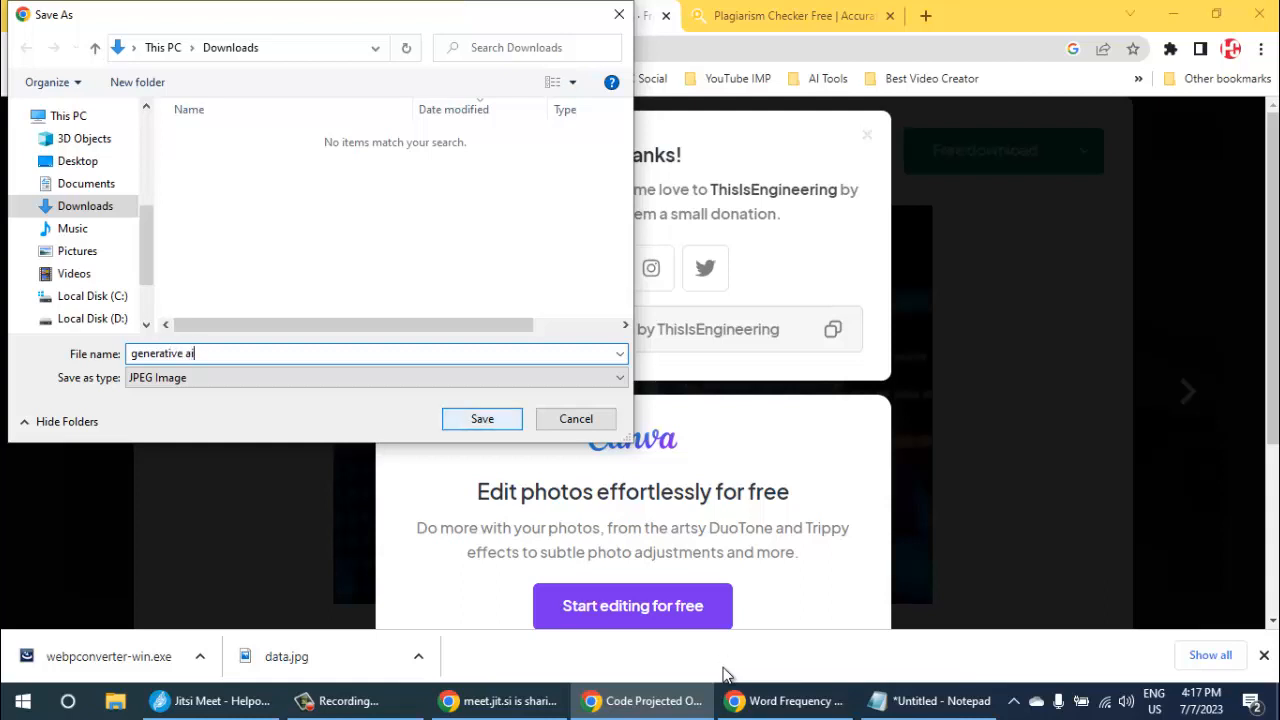
click(77, 161)
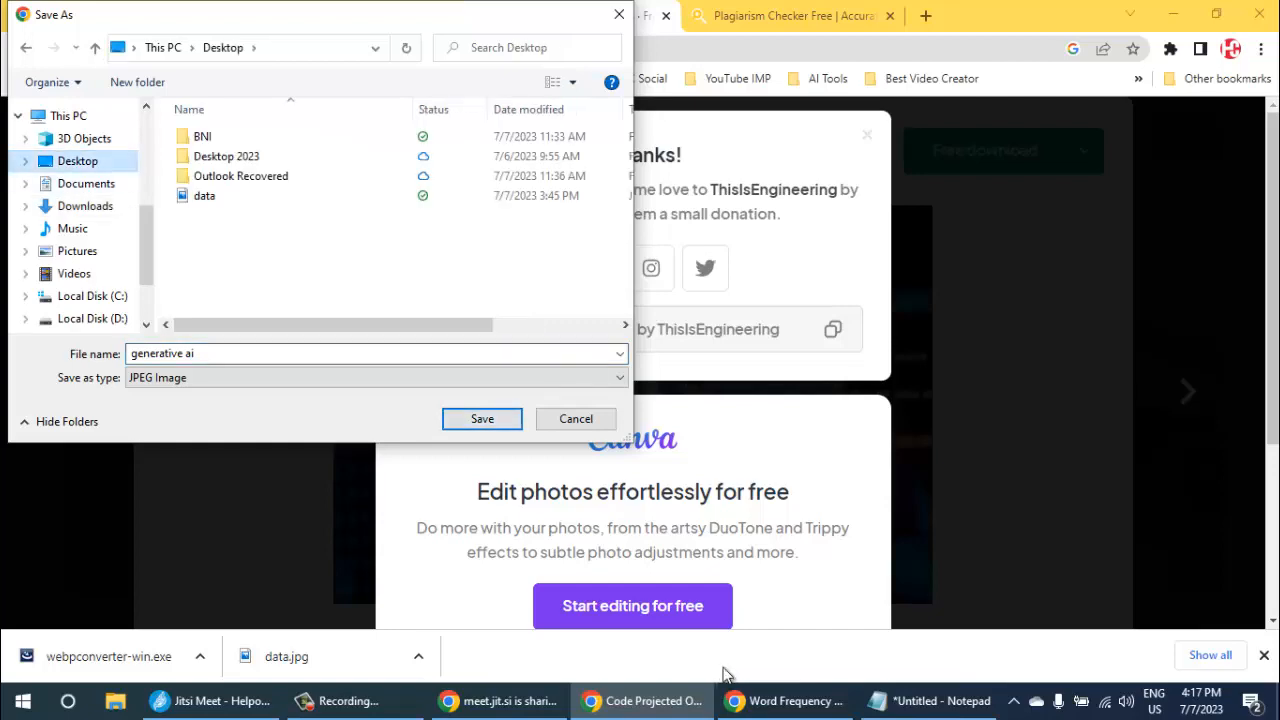
key(Return)
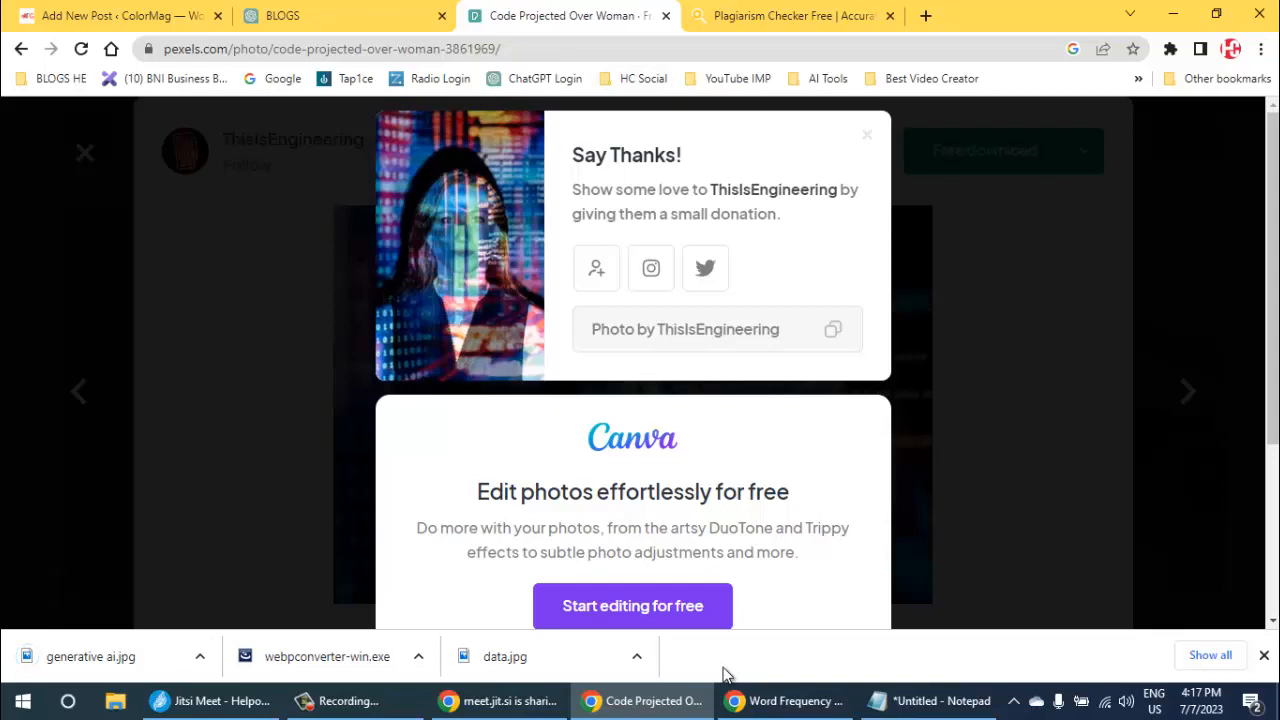
key(Escape)
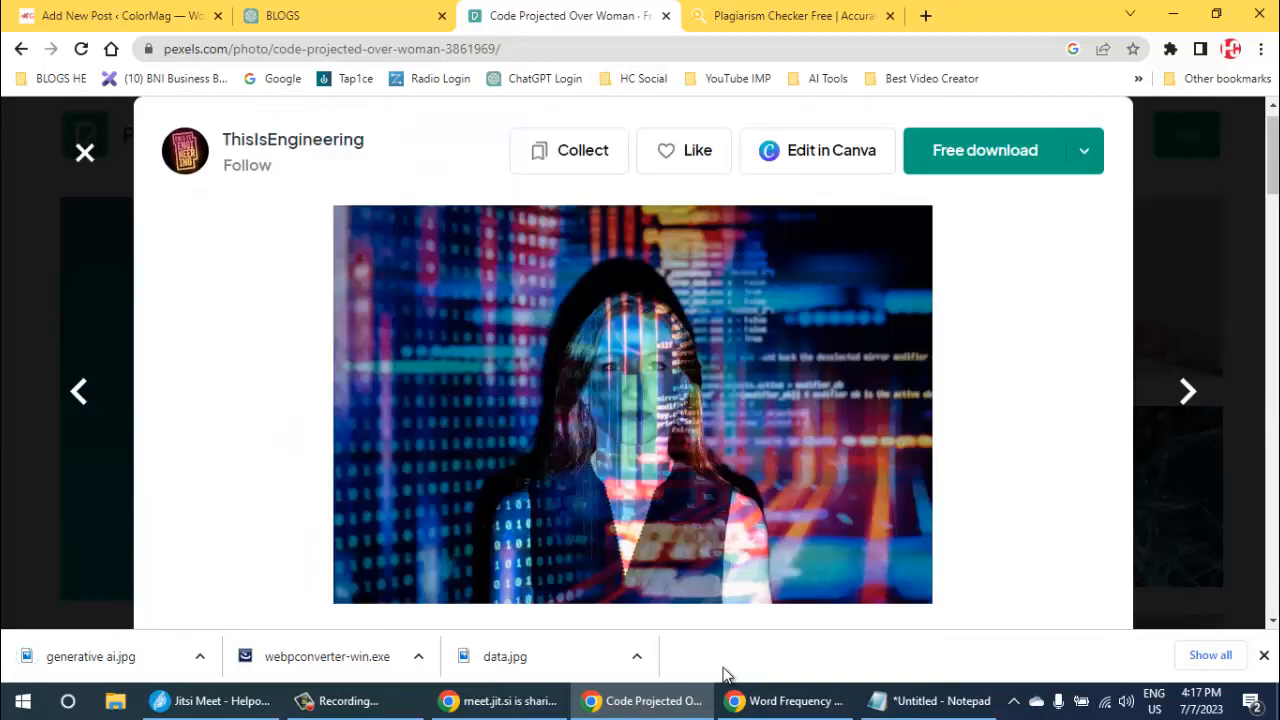
key(Escape)
- Show the desktop, launch WebpConverter and set the conversion mode to JPG/PNG to Webp
key(super+d)
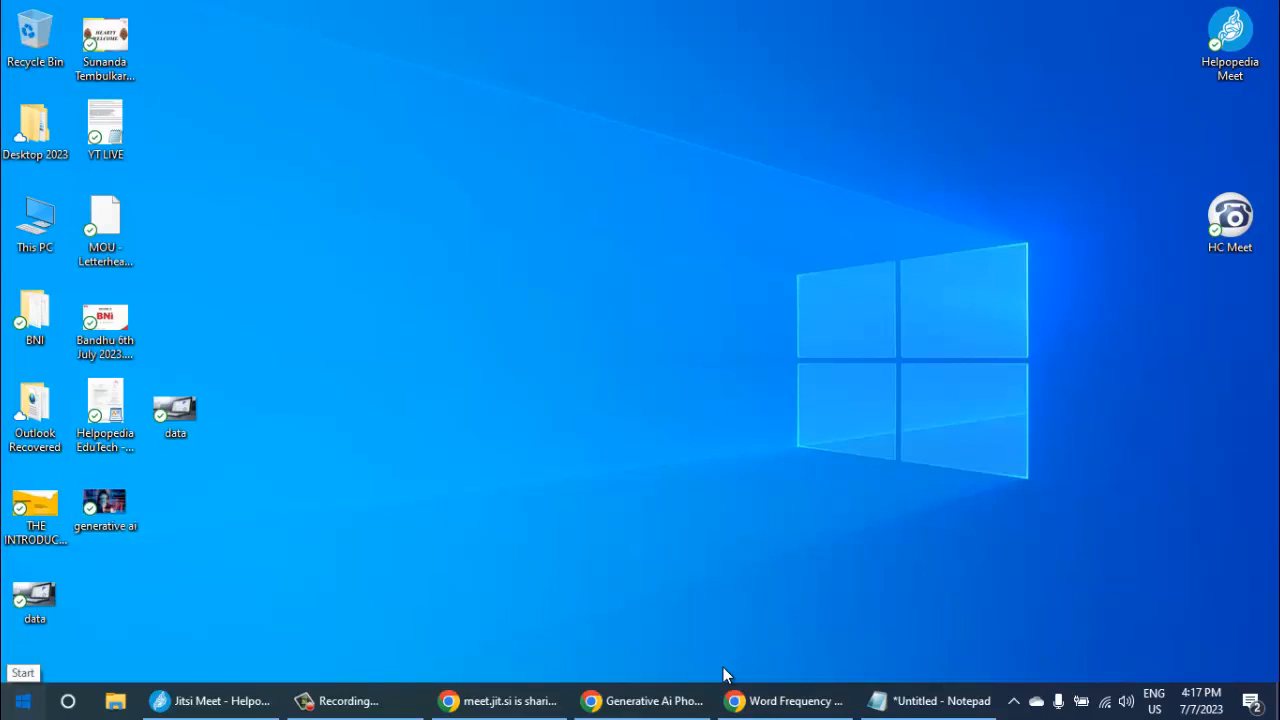
key(super)
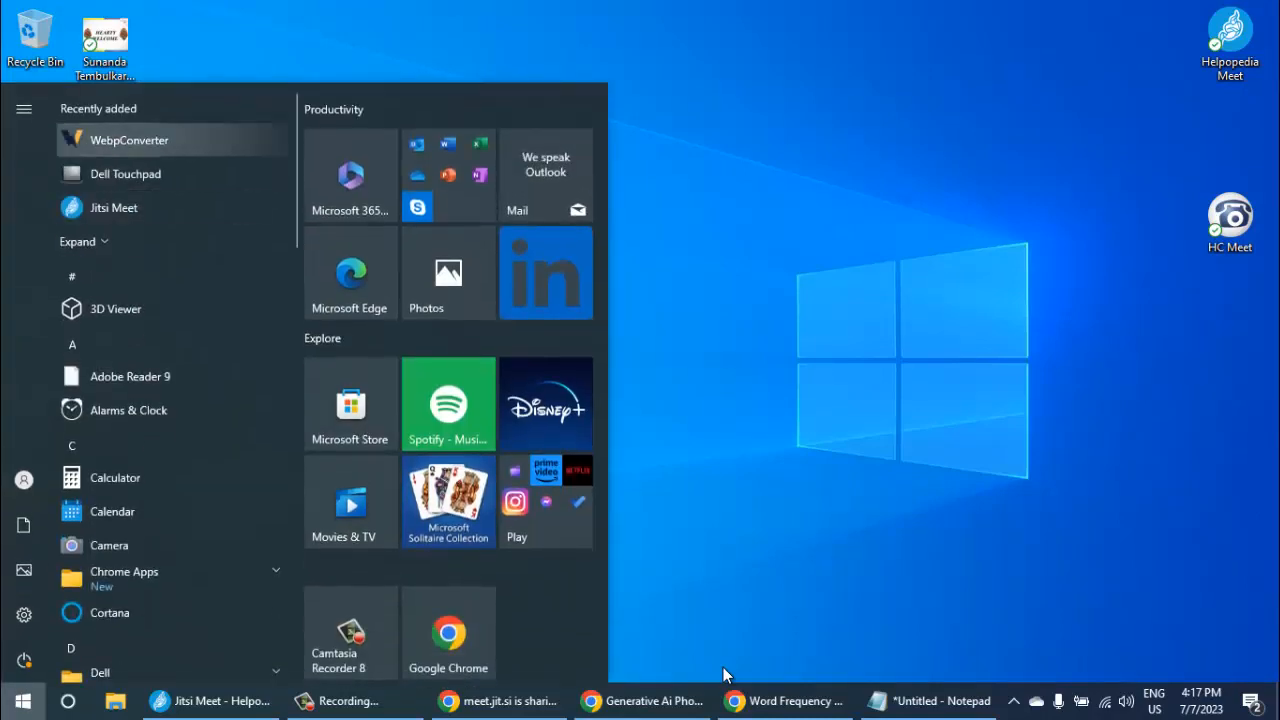
key(super)
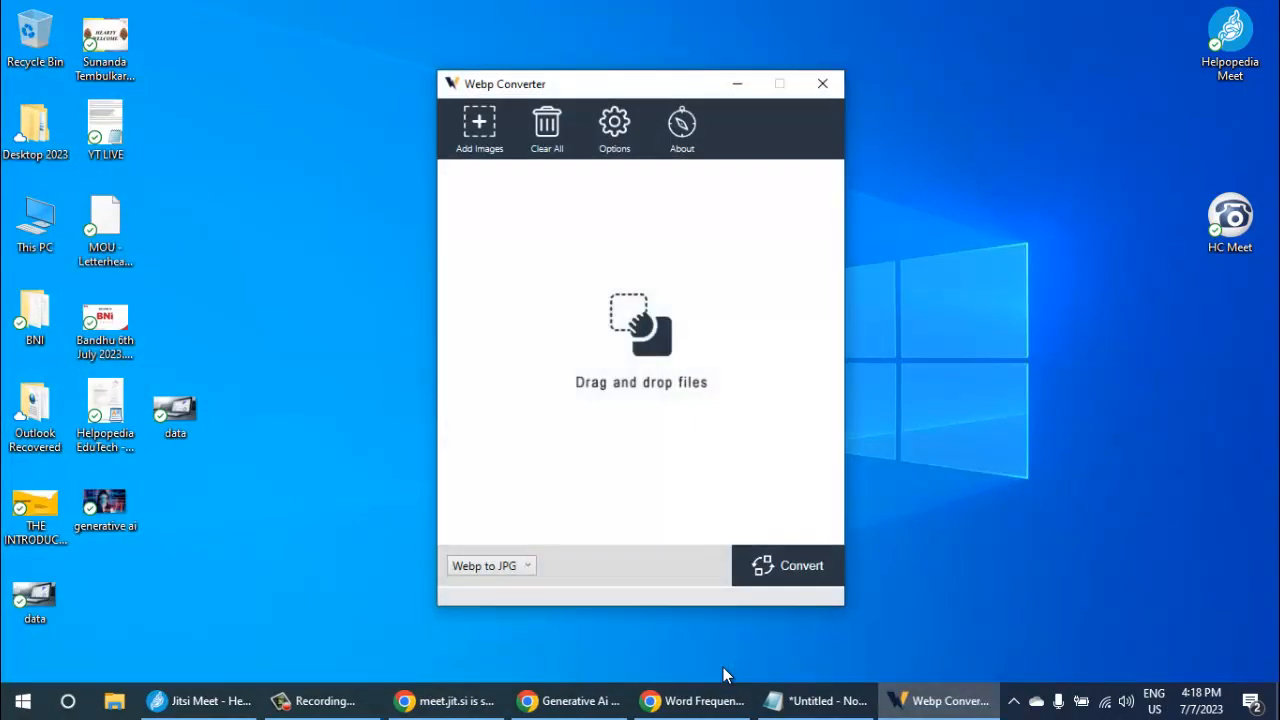
key(alt+Down)
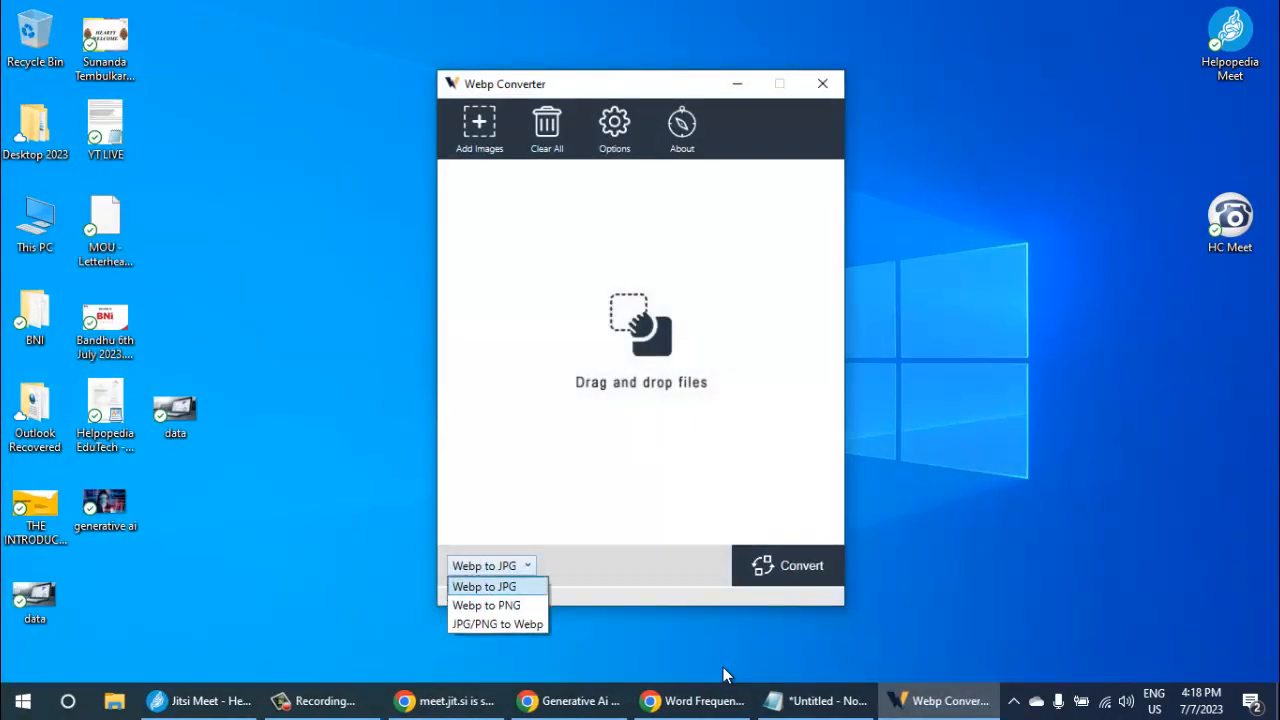
key(Down)
key(Down)
key(Return)
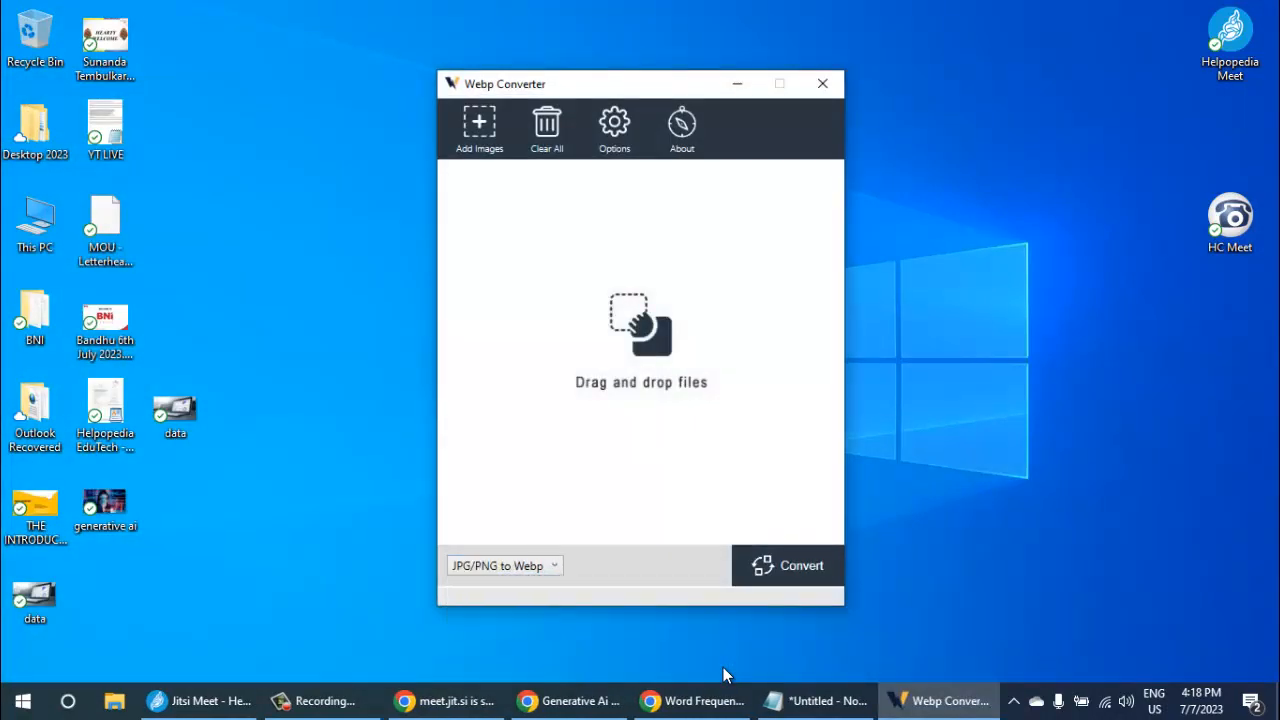
- Add generative ai.jpg from the desktop to the converter, convert it to WebP and close the converter
mouse_move(105, 503)
mouse_down()
mouse_move(229, 489)
mouse_move(640, 350)
mouse_up()
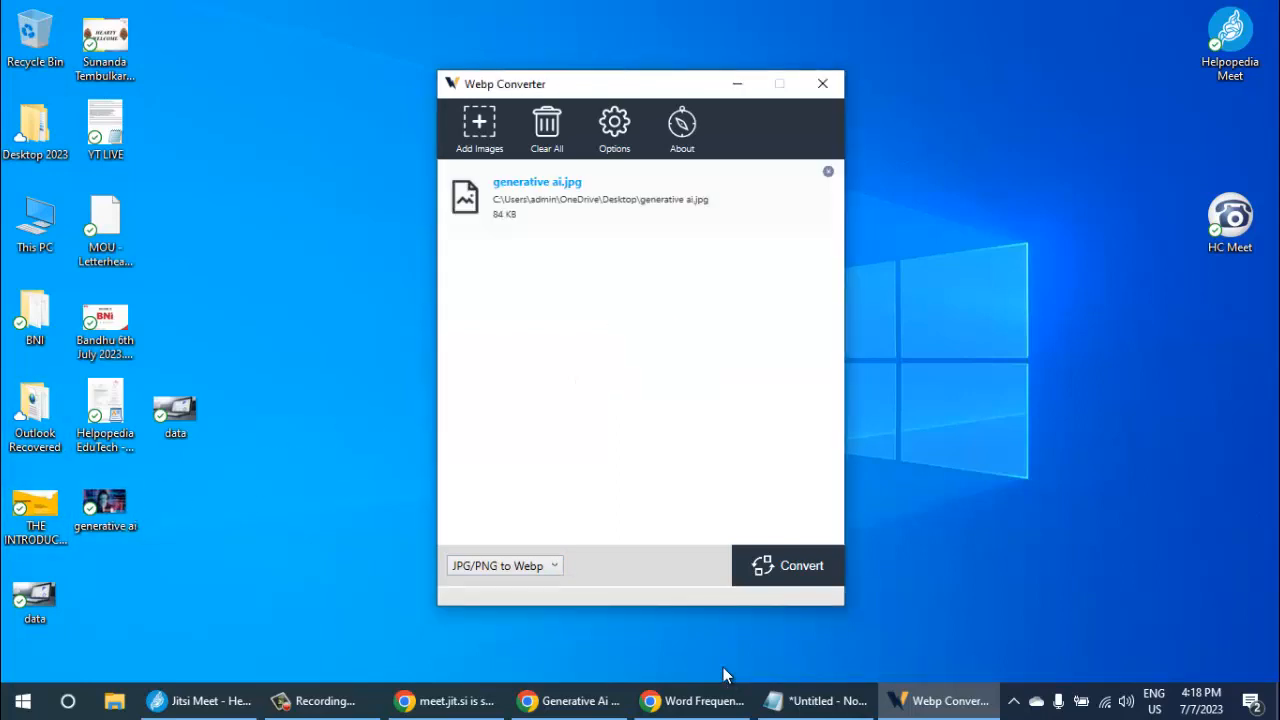
click(788, 566)
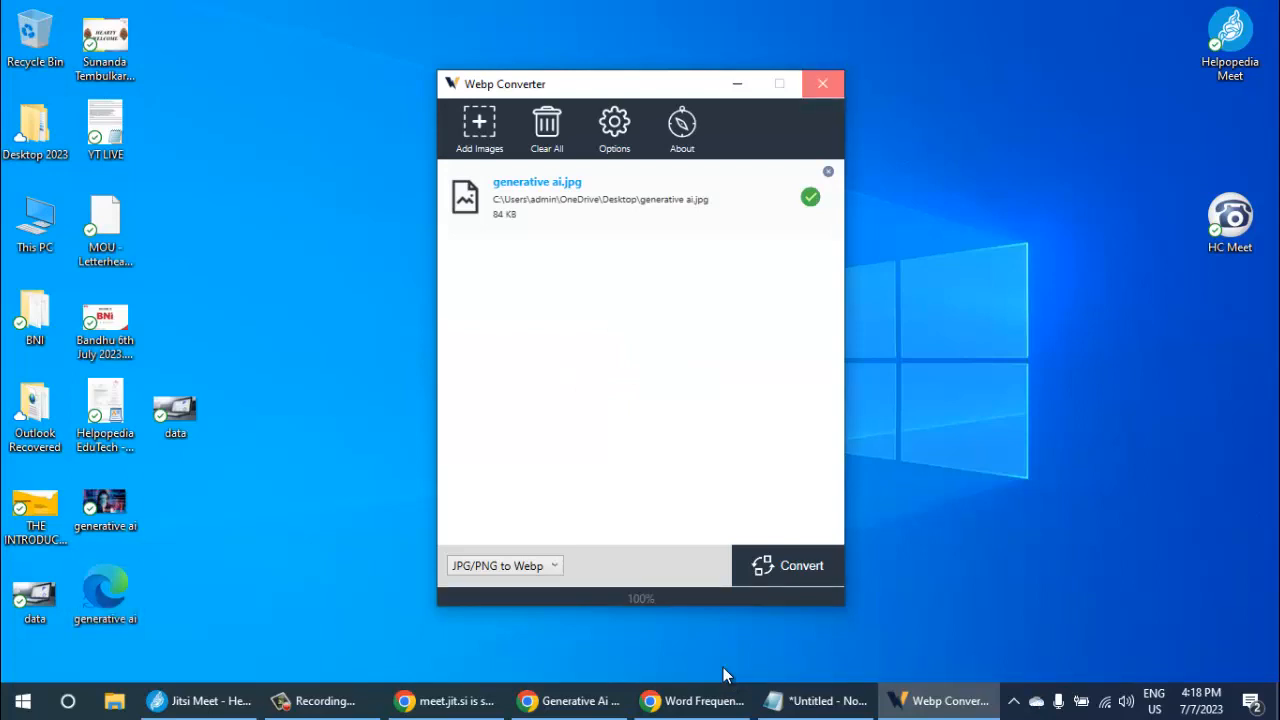
click(822, 83)
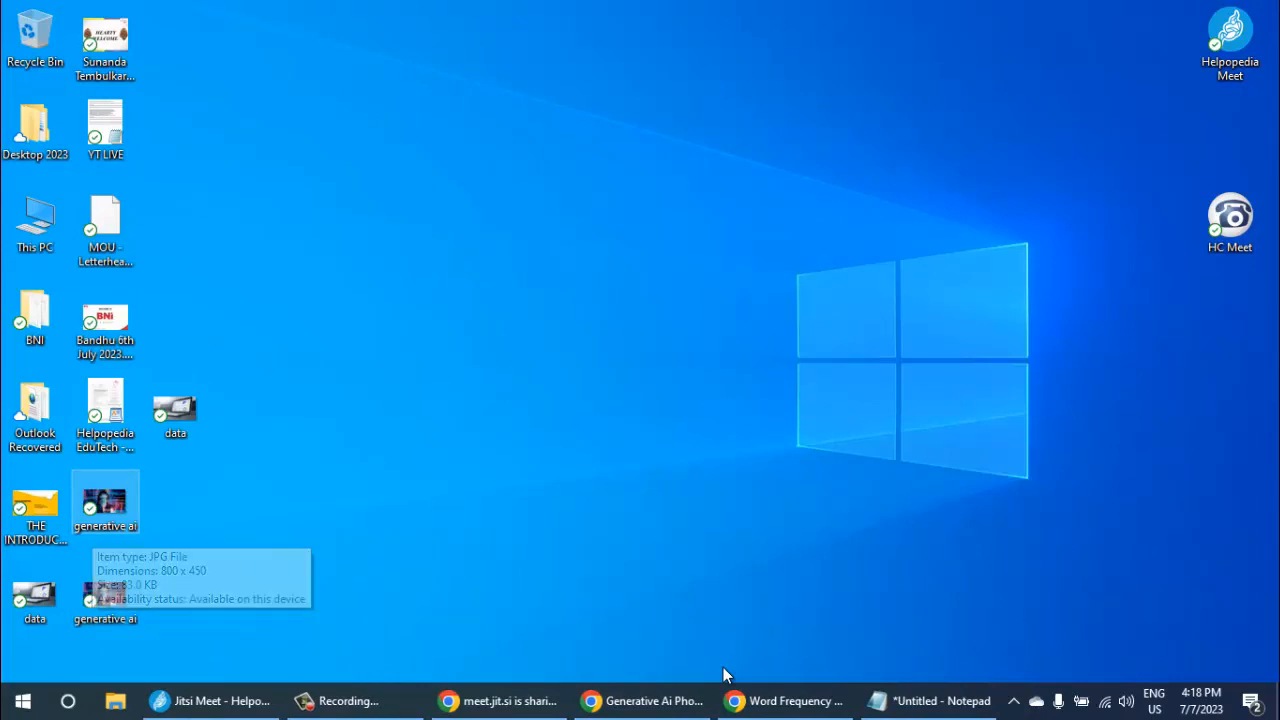
- Refresh the desktop, switch back to the post's Featured image dialog and upload the WebP version of generative ai from the Desktop
right_click(313, 99)
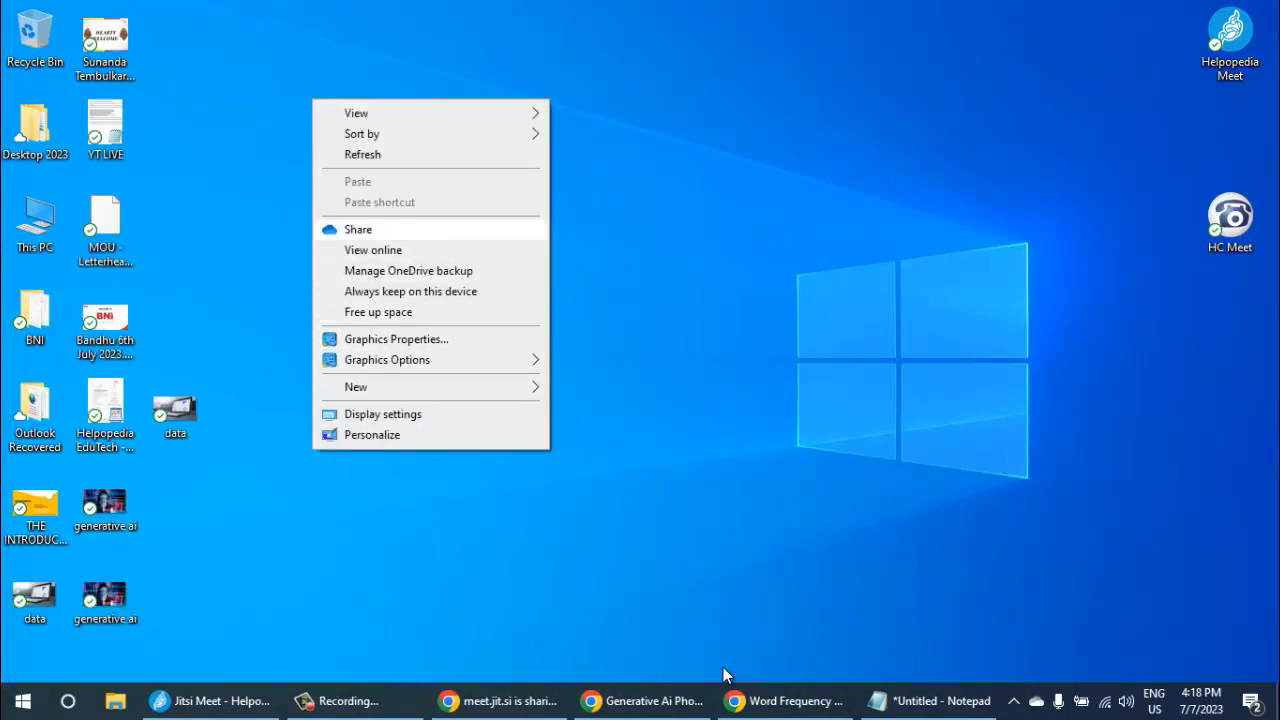
click(362, 154)
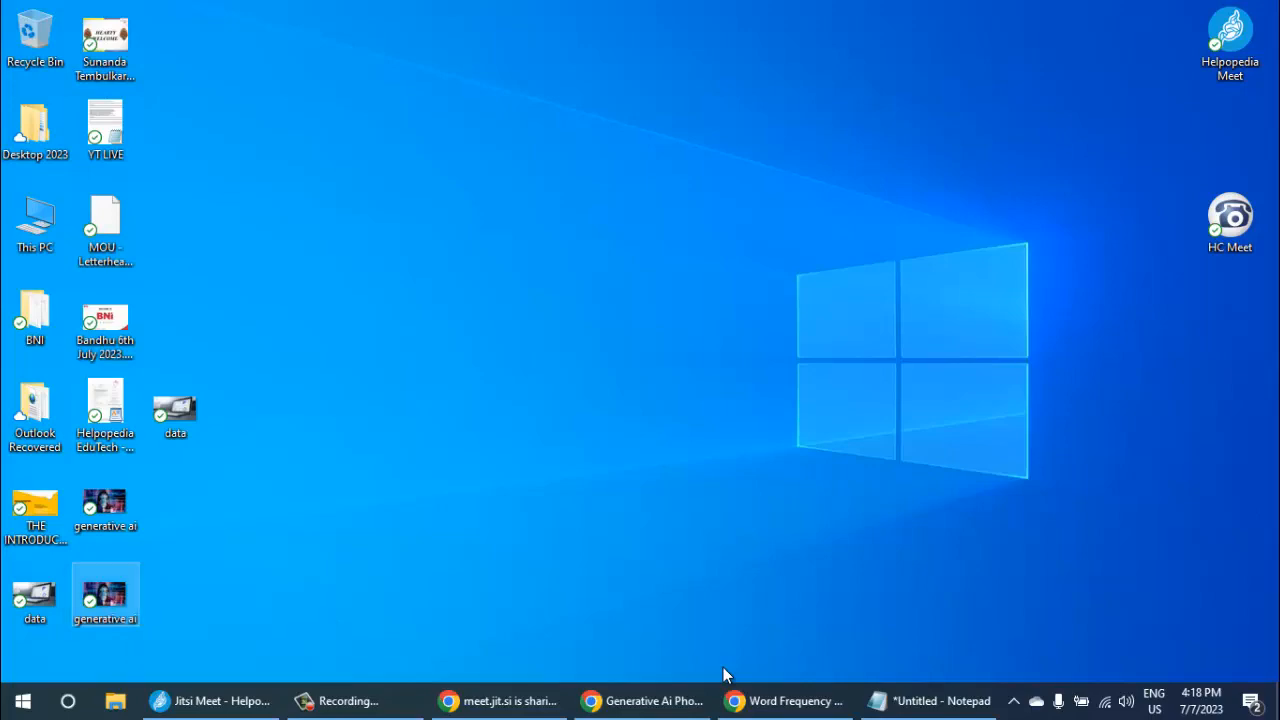
click(643, 701)
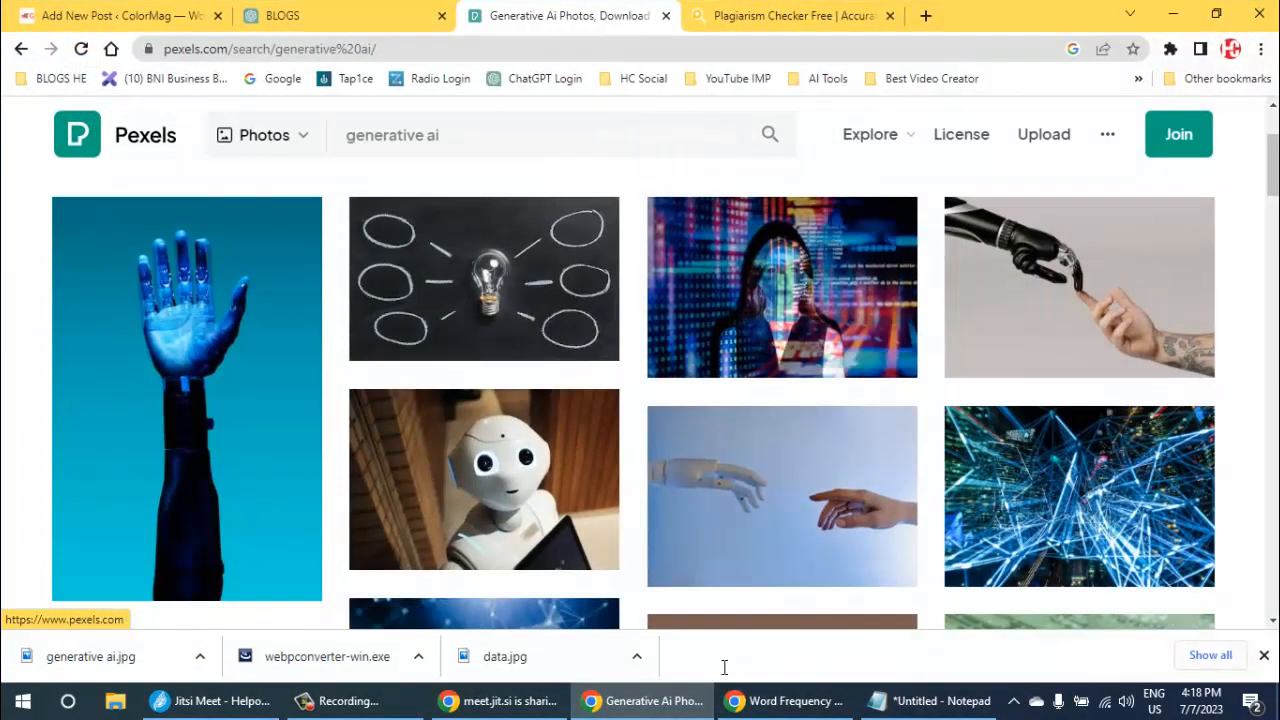
key(ctrl+1)
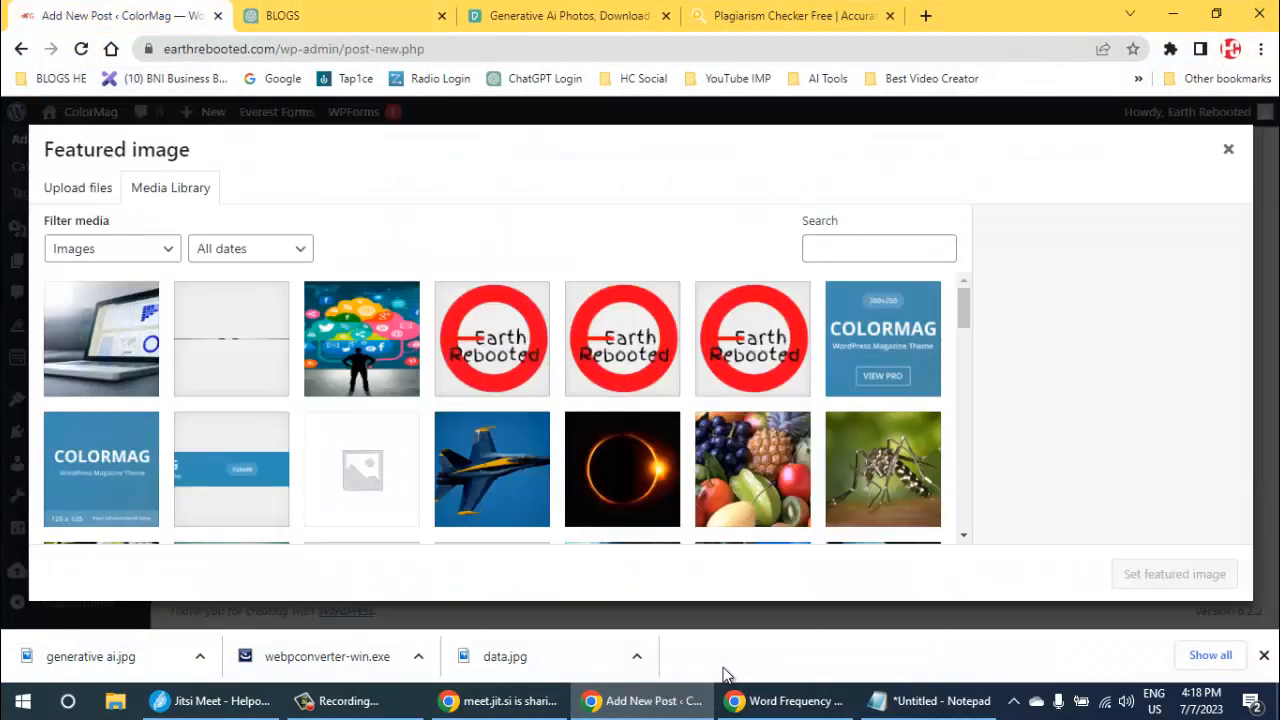
click(78, 188)
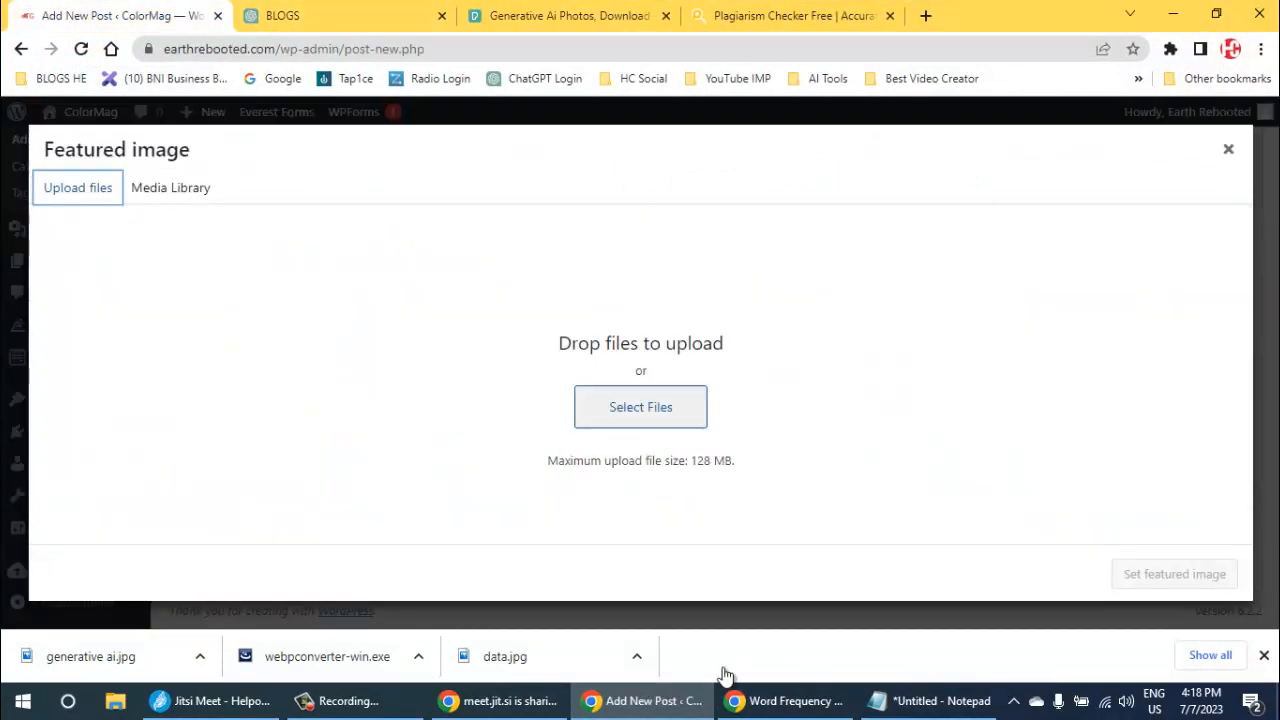
click(640, 407)
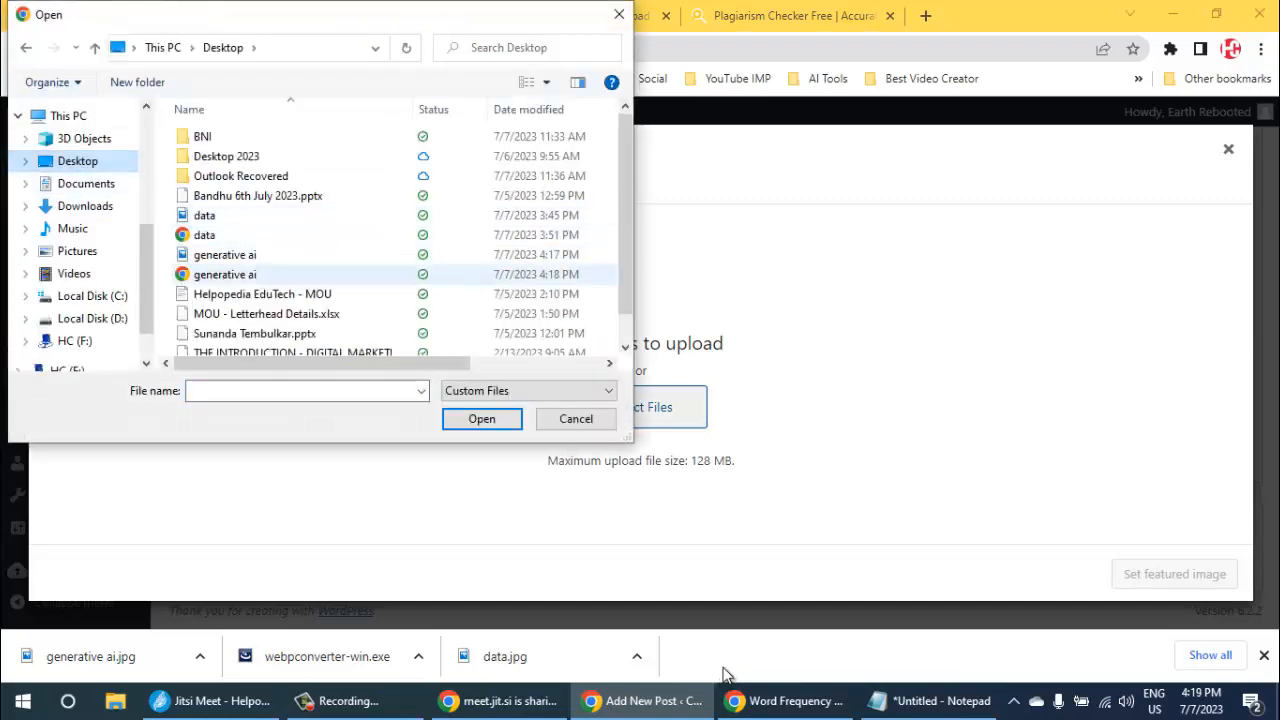
click(240, 274)
click(482, 419)
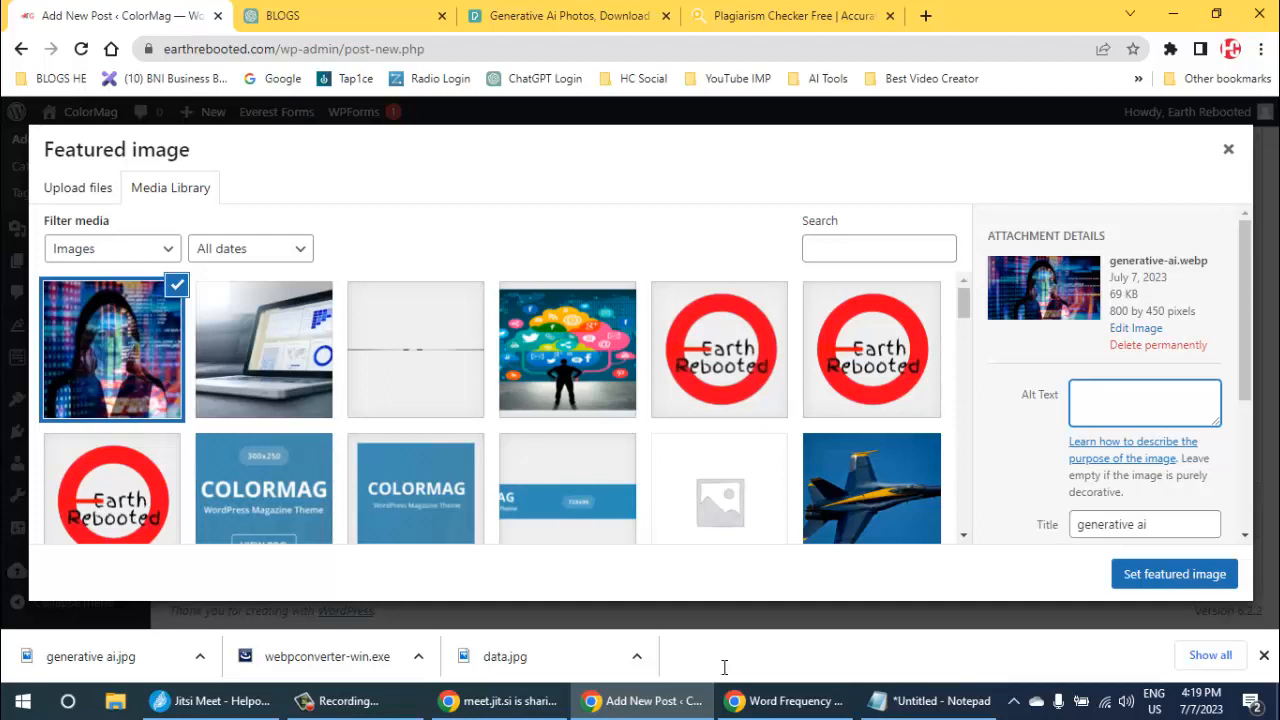
- Copy generative-ai from the uploaded image's file name into its Alt Text and Description
drag(1110, 261, 1177, 261)
key(ctrl+c)
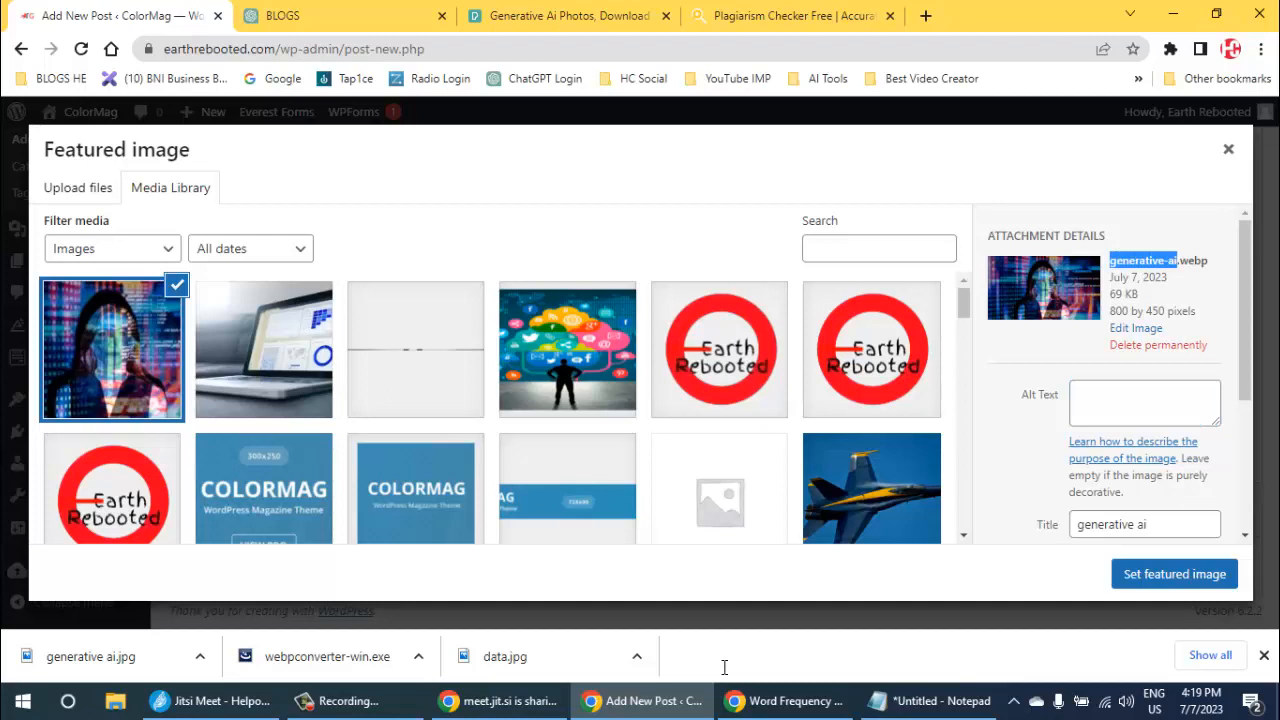
click(1143, 403)
key(ctrl+v)
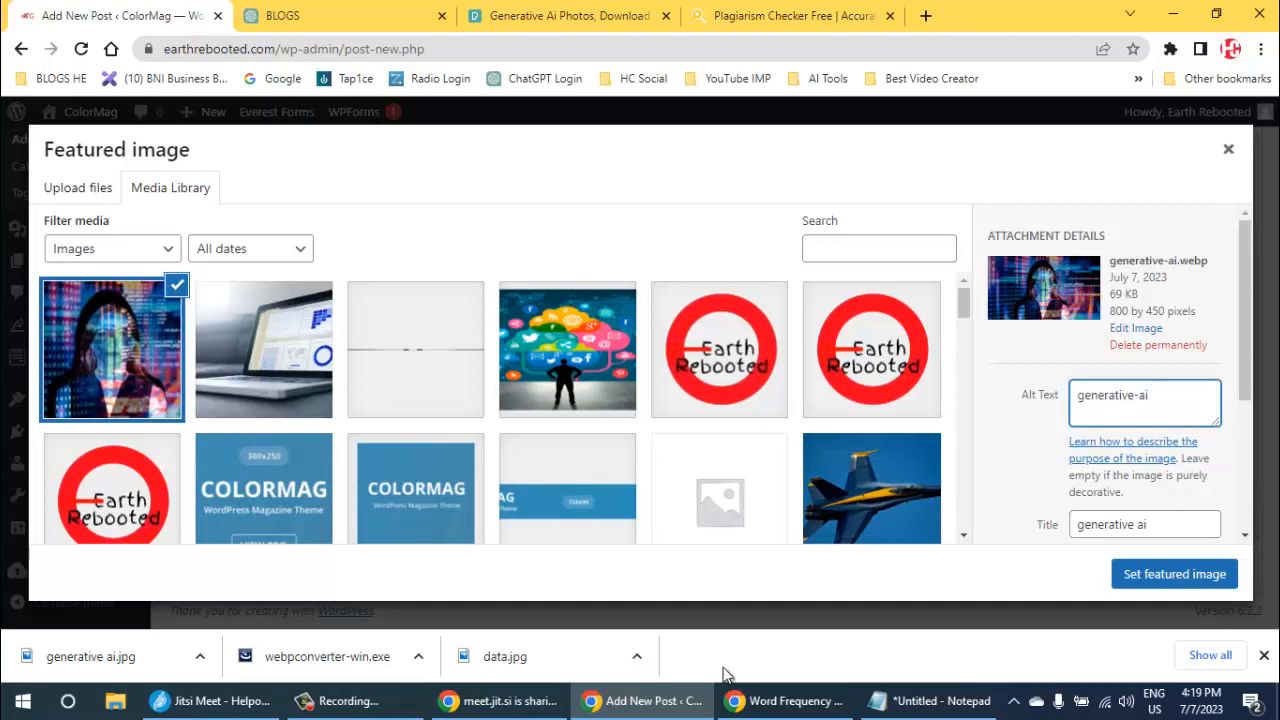
key(Tab)
key(Tab)
key(Tab)
key(Tab)
key(Tab)
key(Tab)
key(shift+Tab)
key(shift+Tab)
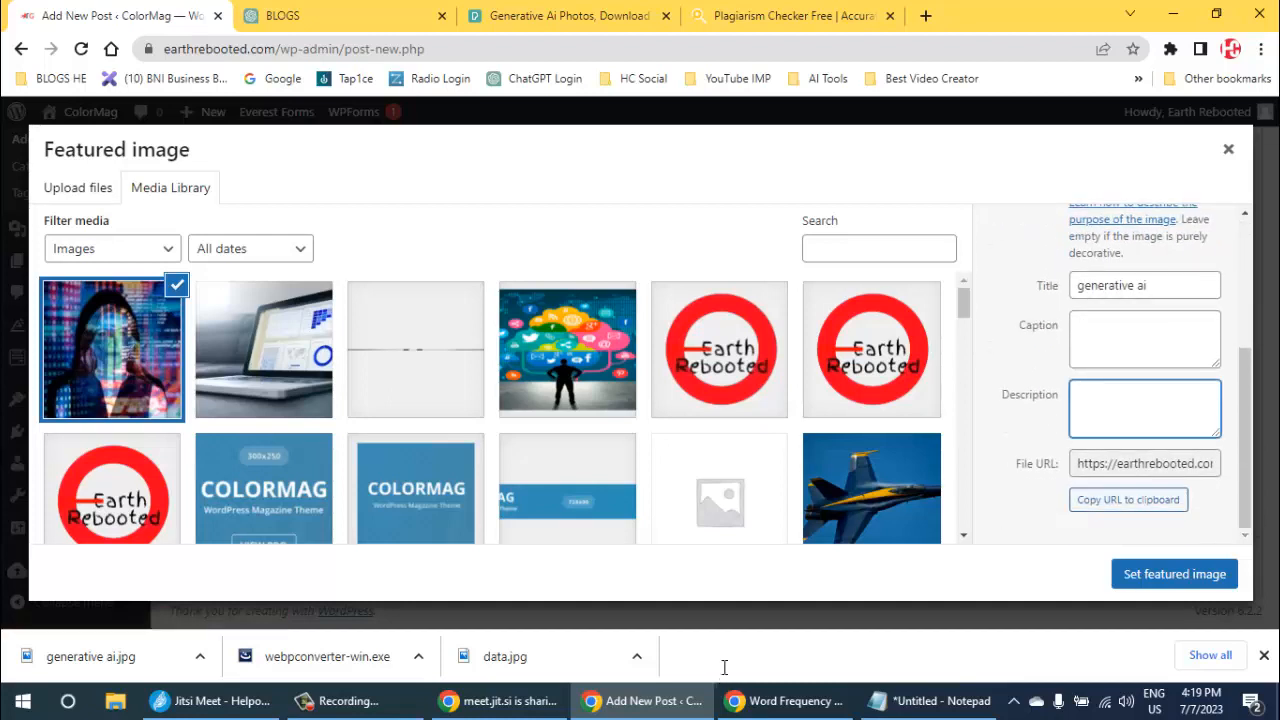
key(ctrl+v)
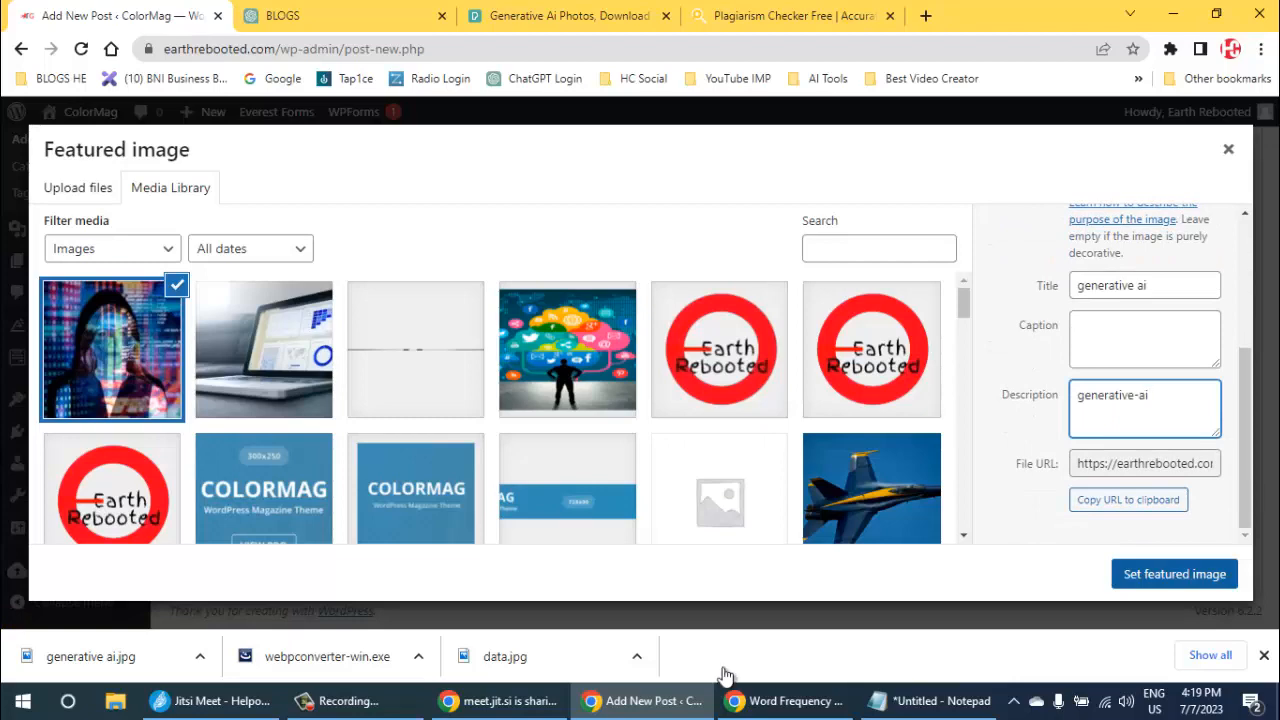
- Set the uploaded generative-ai.webp as the post's featured image
key(Tab)
key(Tab)
key(Tab)
key(Return)
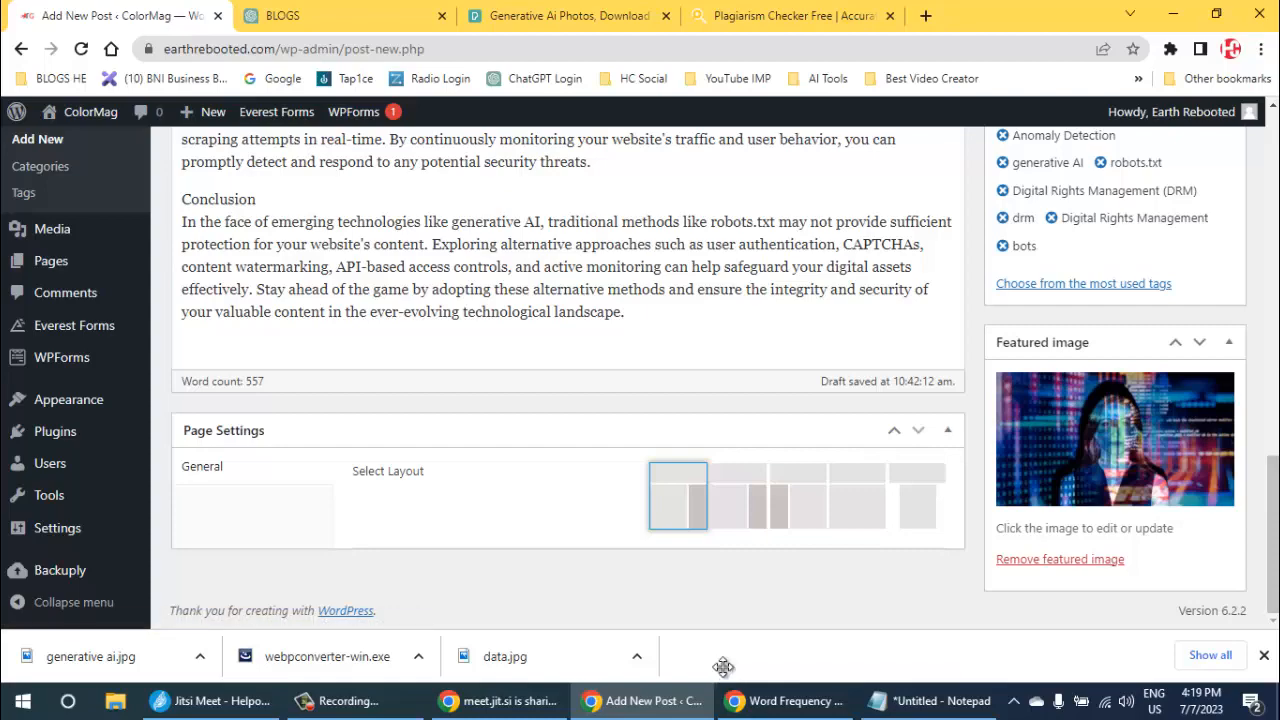
- Review the post's text, category, tags and featured image, and publish the post
scroll(725, 668, up, 3)
scroll(725, 668, up, 10)
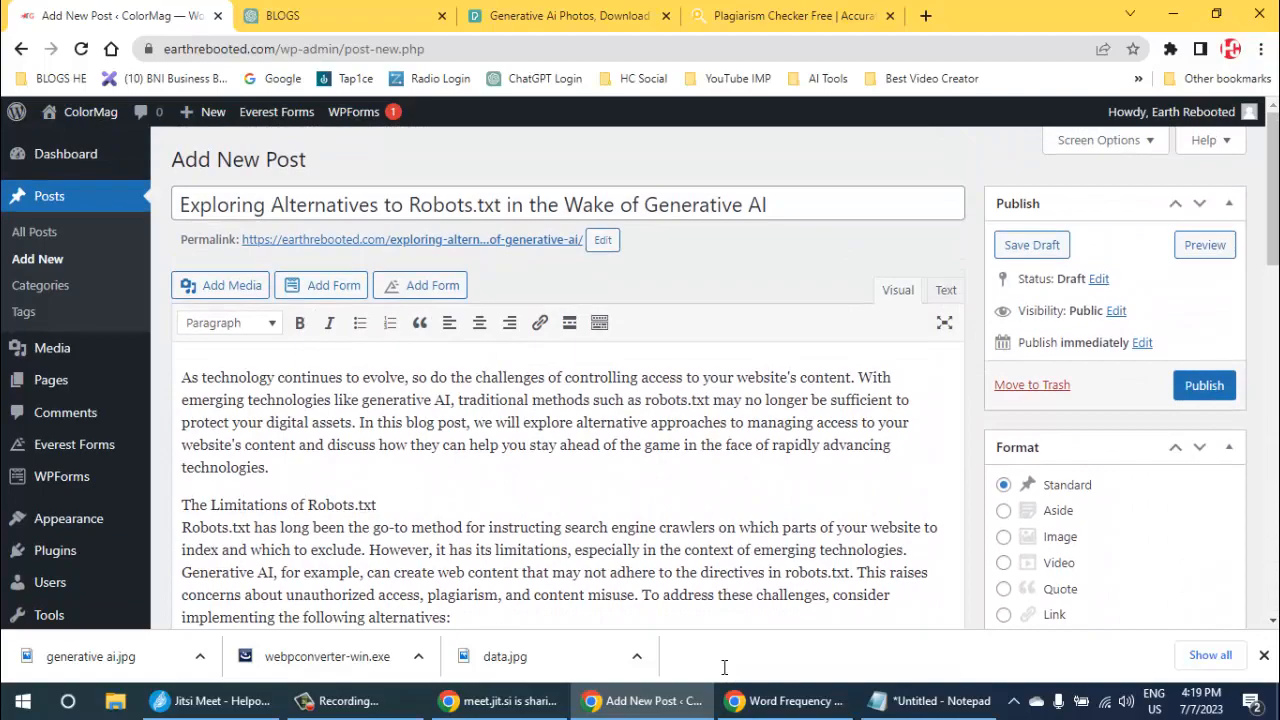
scroll(725, 668, down, 6)
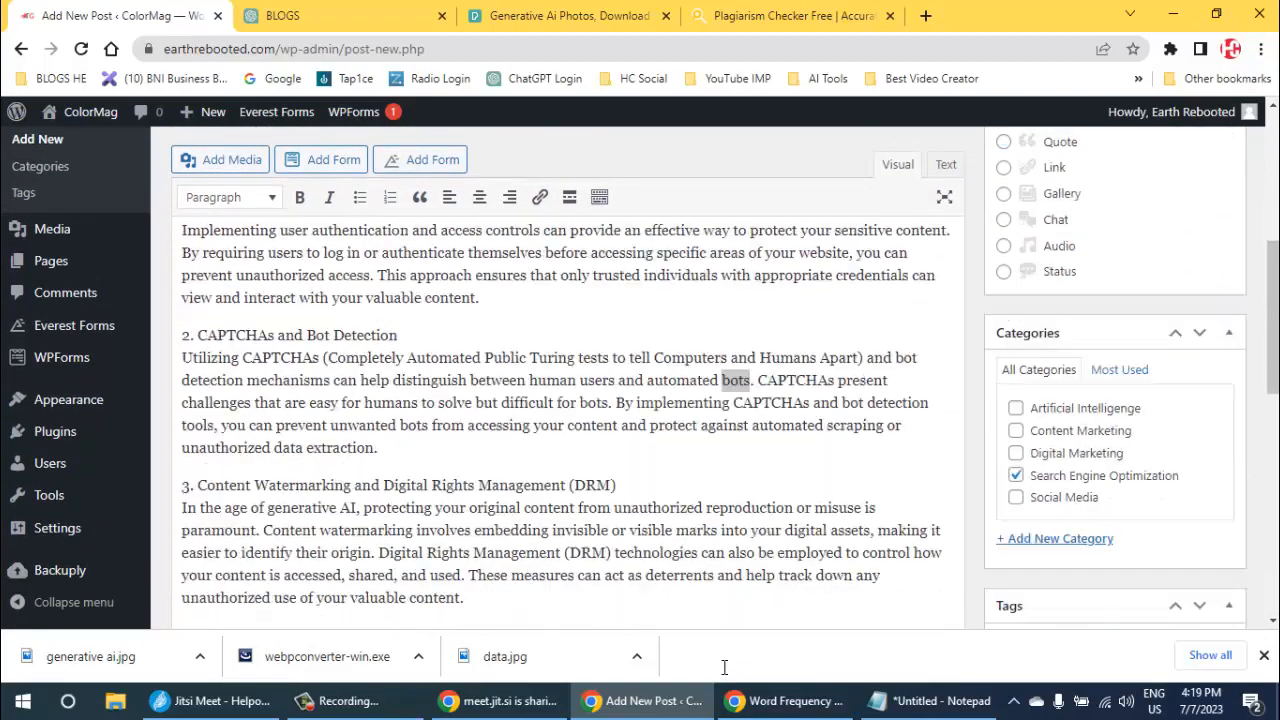
scroll(725, 673, down, 5)
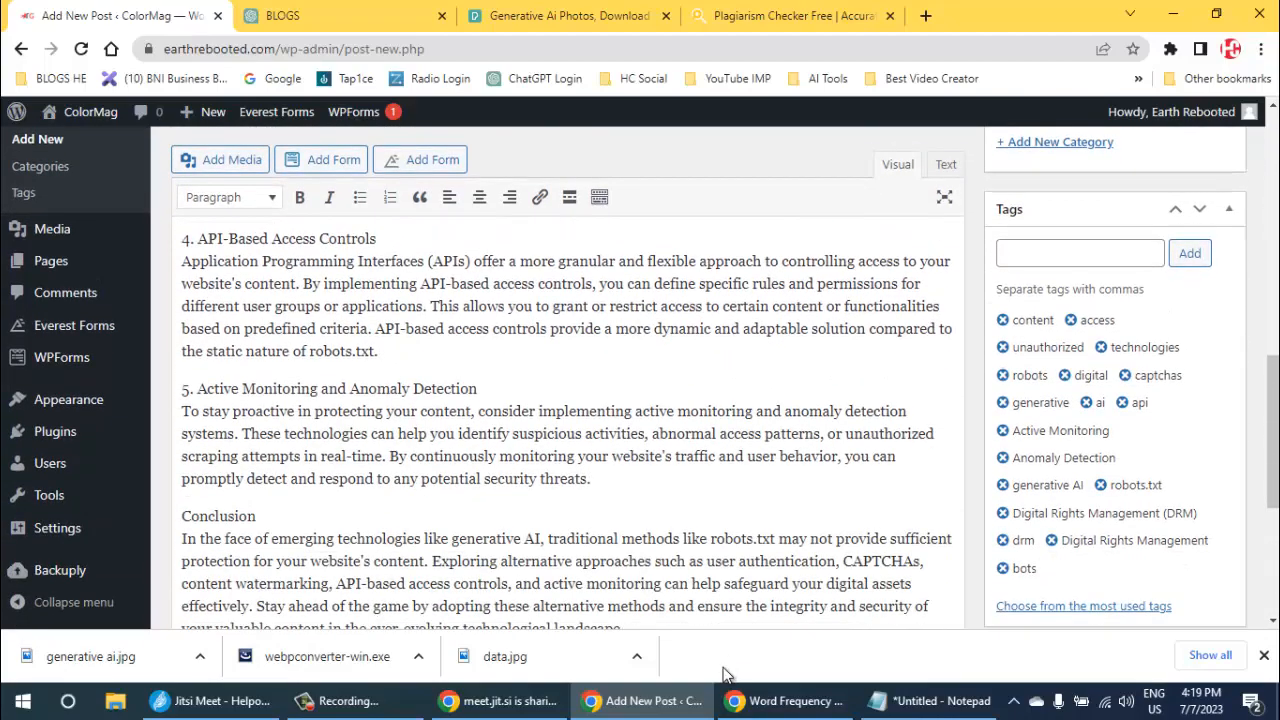
scroll(725, 673, down, 1)
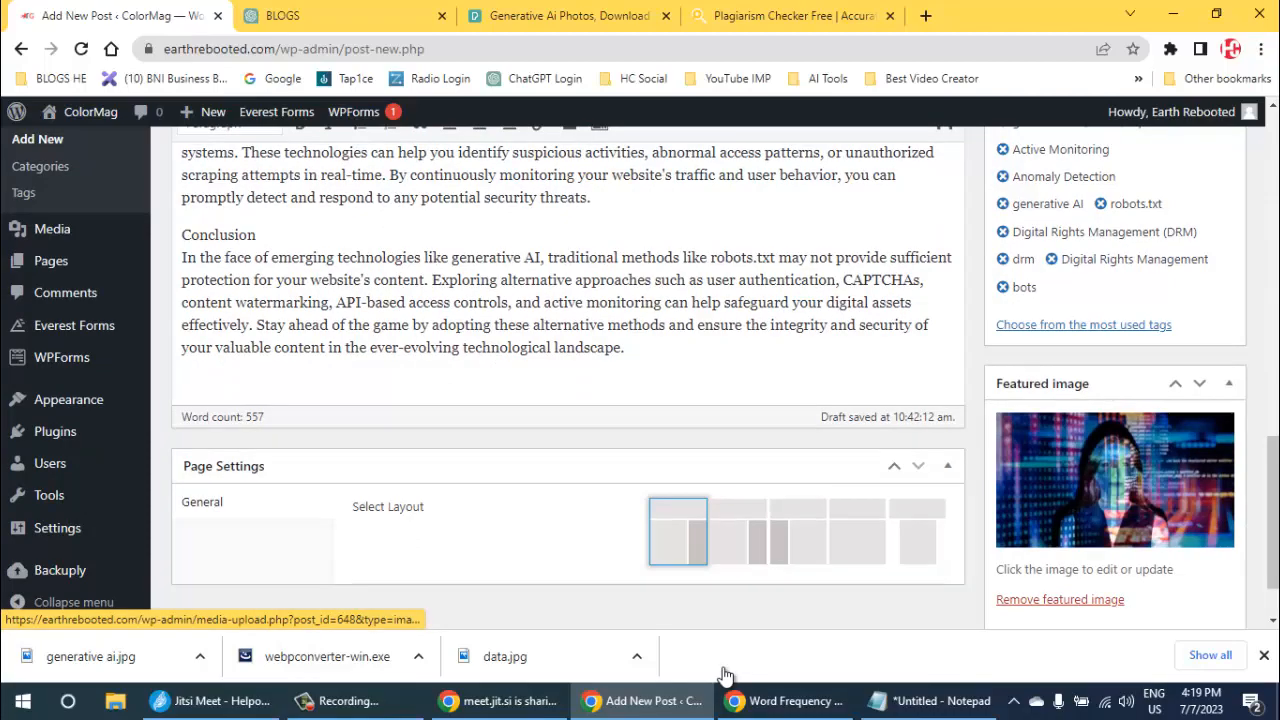
scroll(725, 673, up, 15)
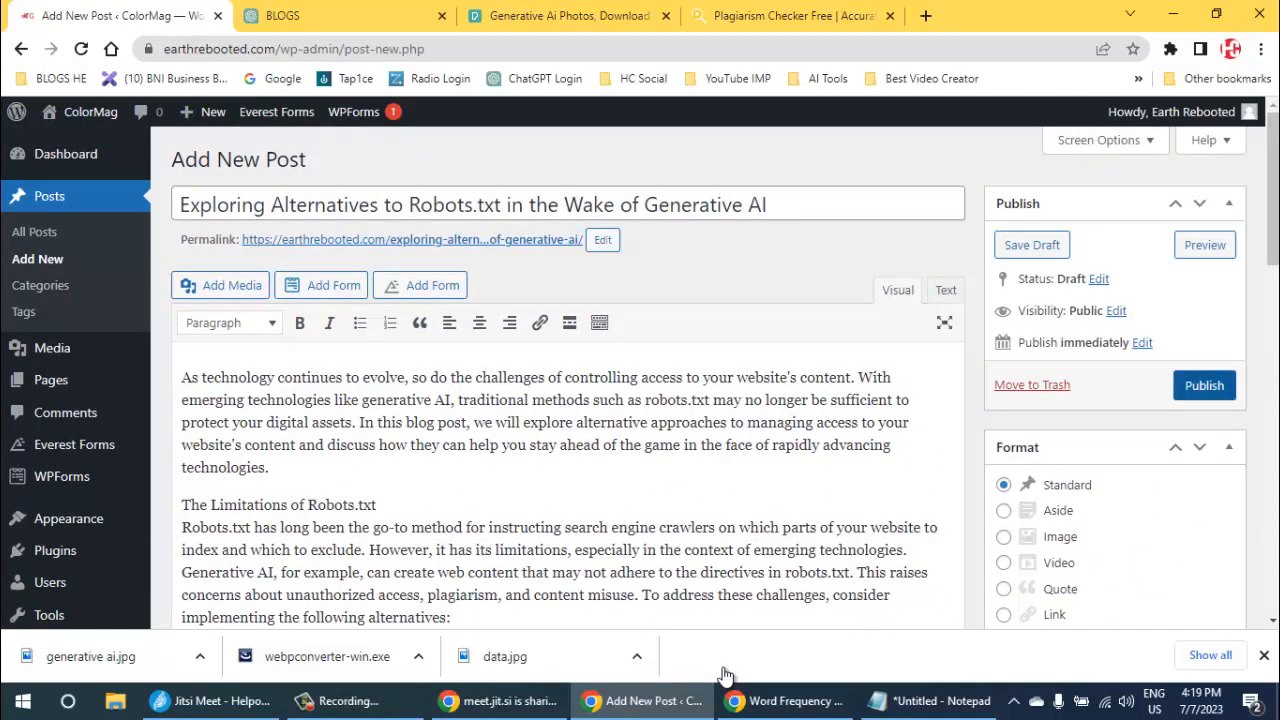
click(1204, 385)
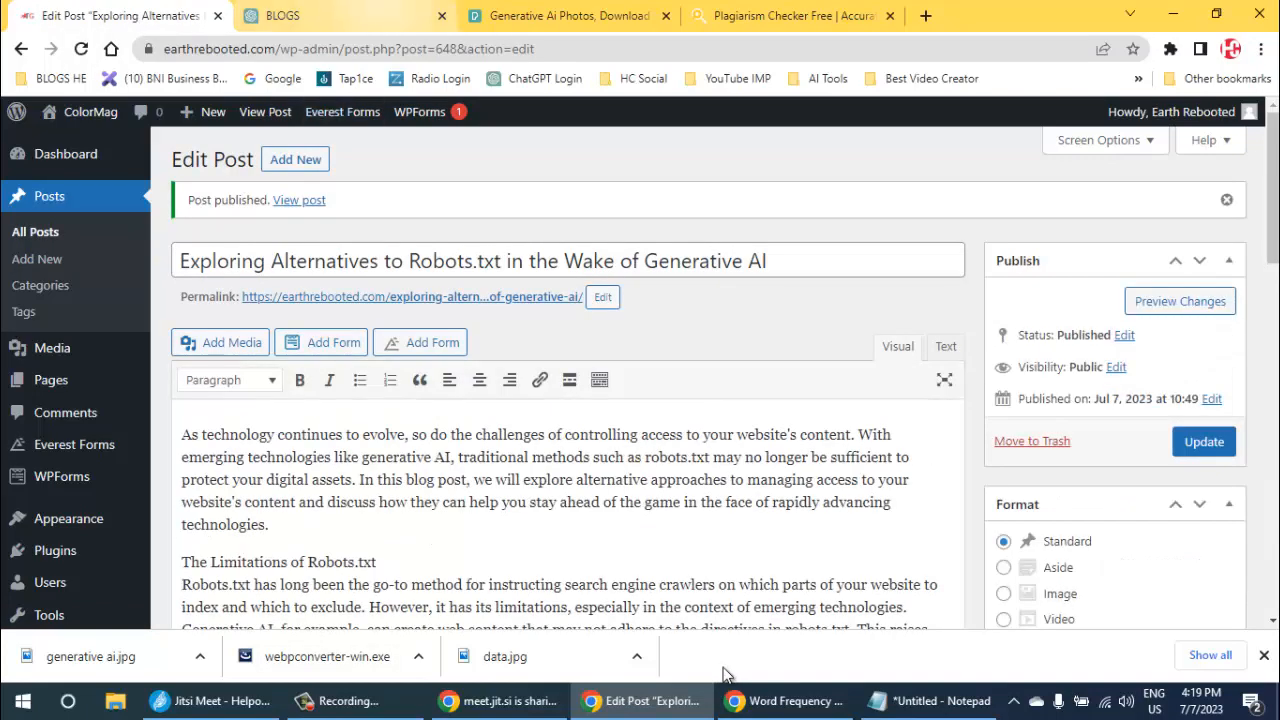
- Open the website's home page in a new browser tab and switch to it
mouse_move(80, 112)
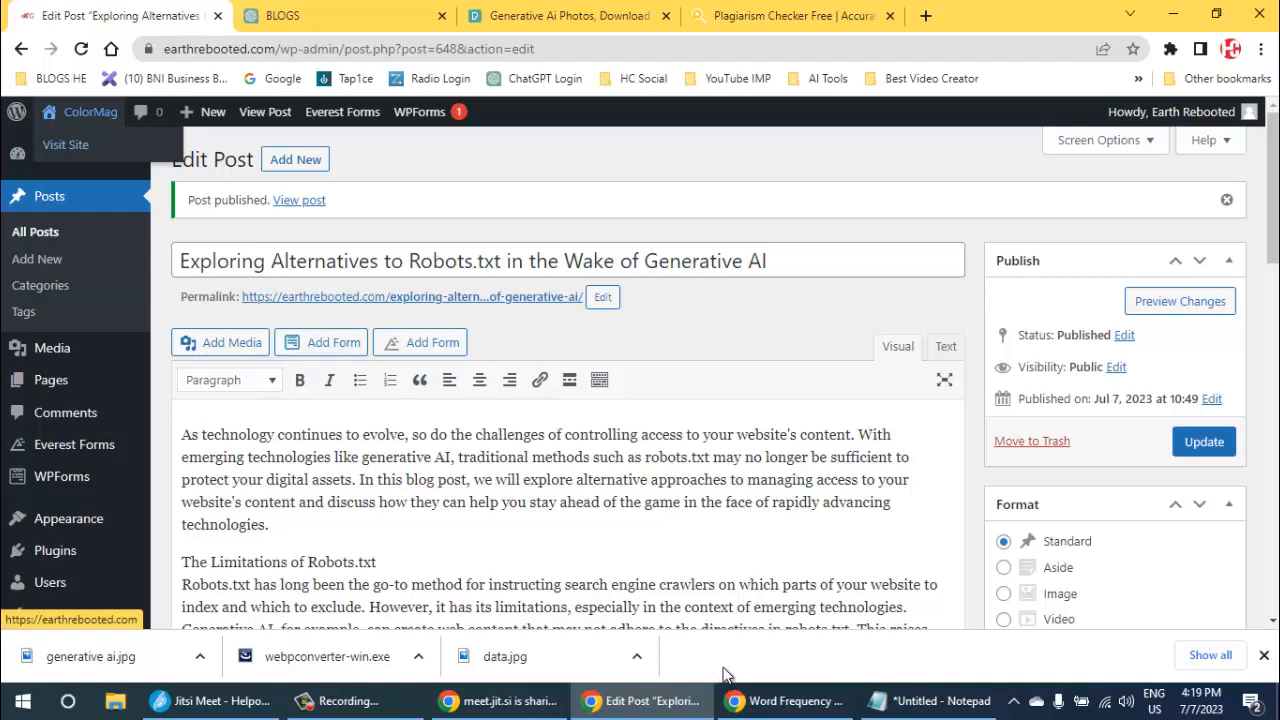
right_click(80, 144)
click(143, 157)
click(305, 15)
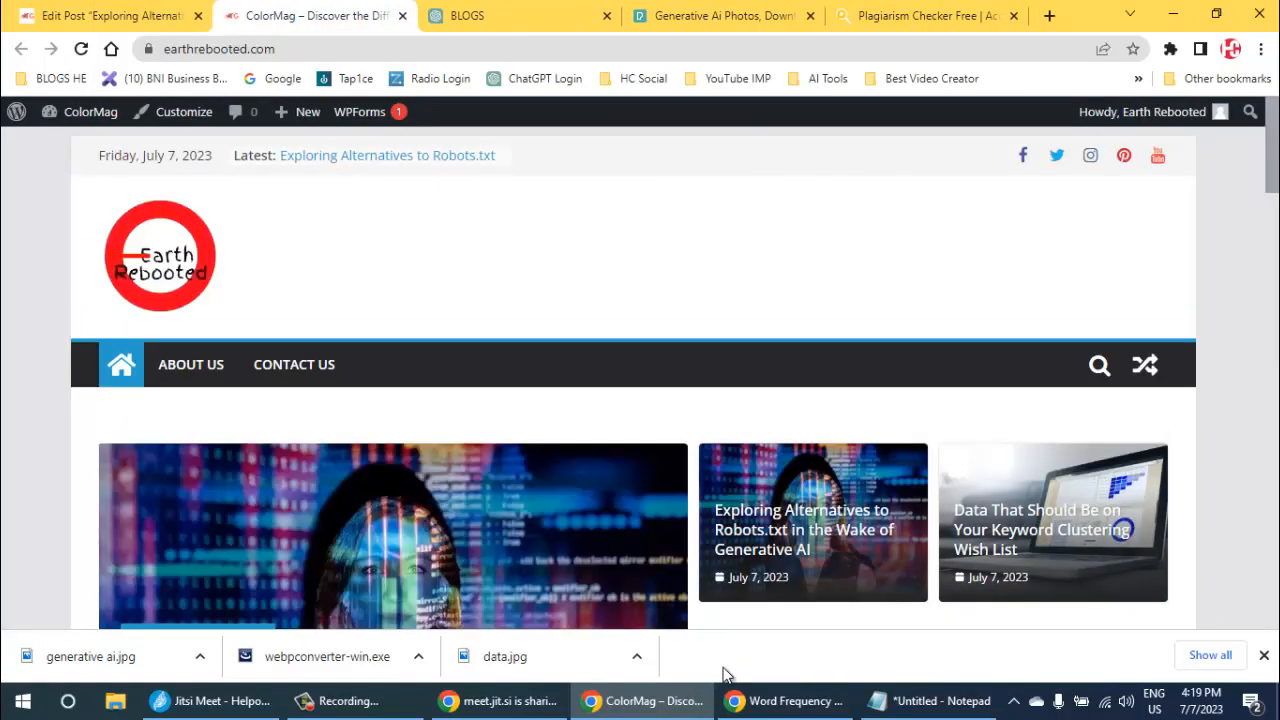
- Examine how the new post appears in the home page's slider, Search Engine Optimization, Latest and other category sections
scroll(726, 674, down, 3)
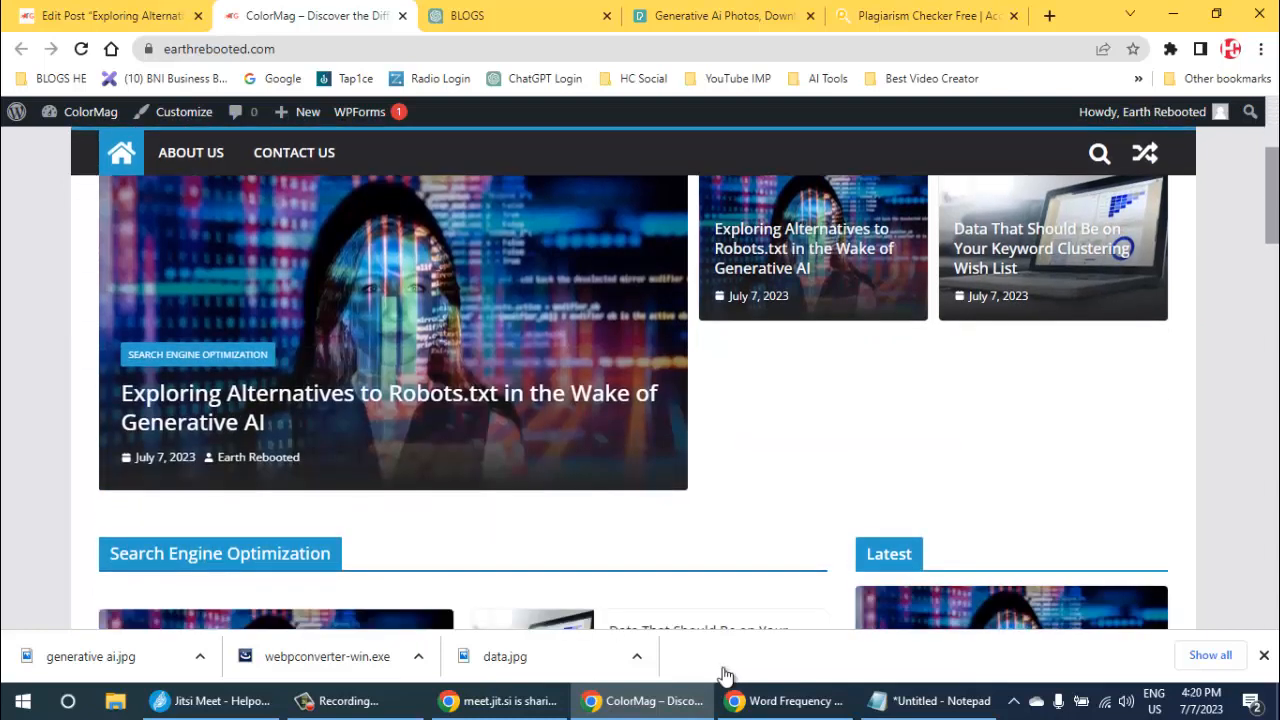
scroll(726, 674, down, 2)
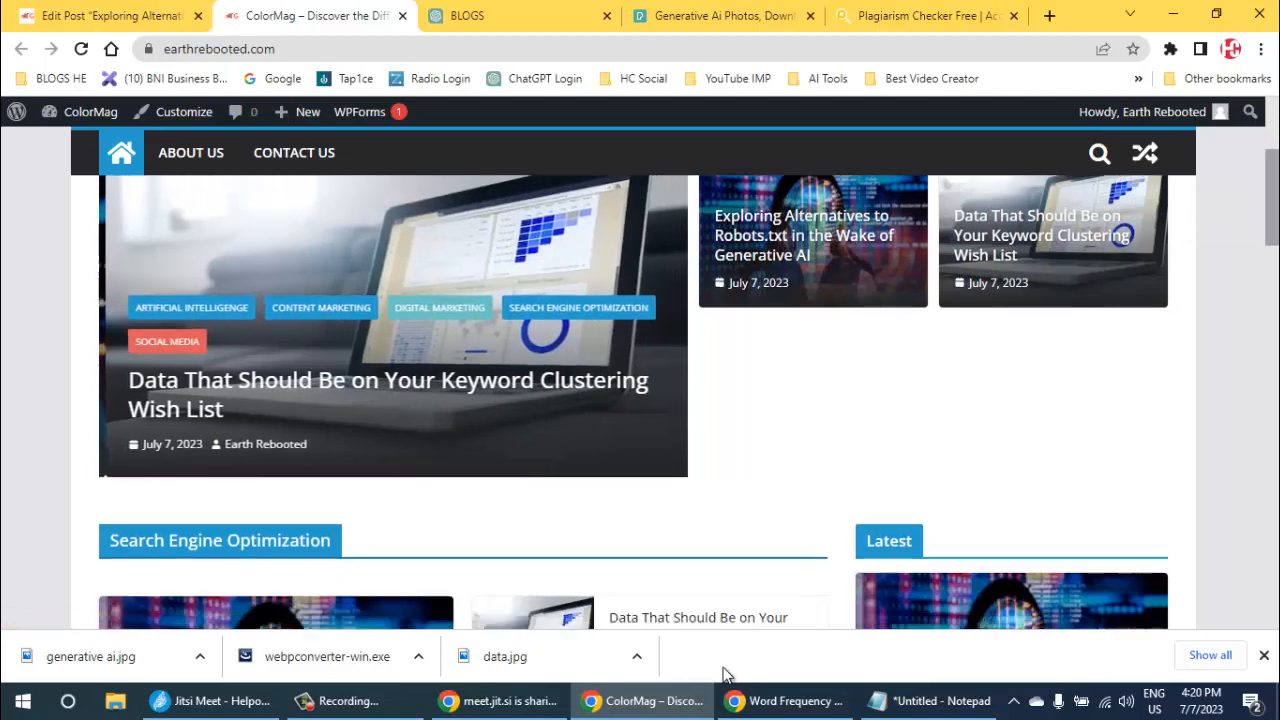
scroll(726, 674, down, 1)
scroll(726, 674, down, 5)
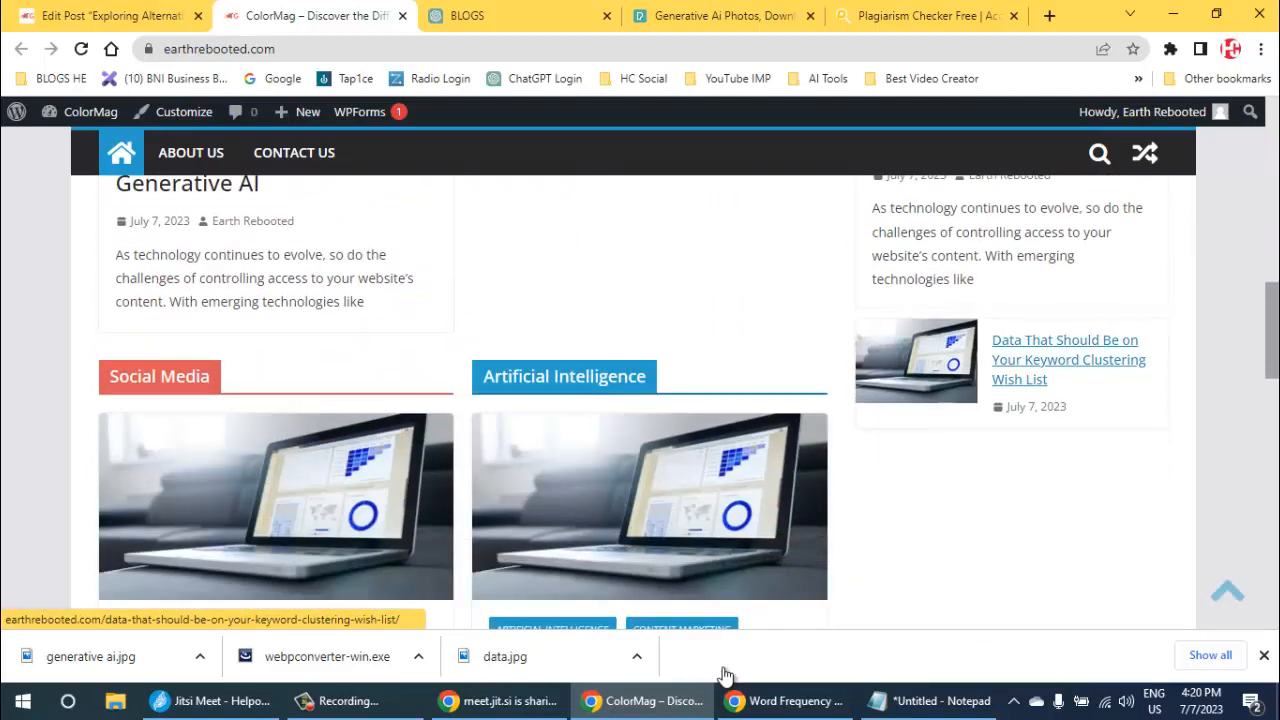
scroll(726, 674, up, 5)
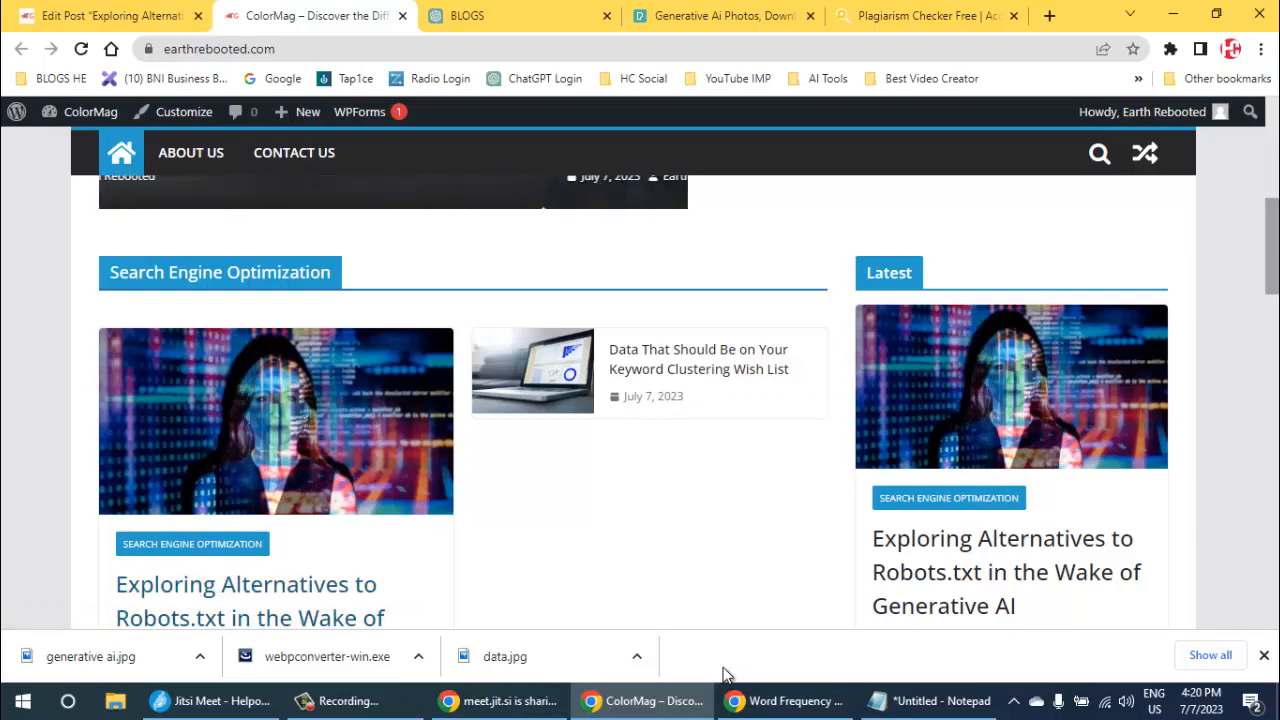
scroll(725, 670, down, 4)
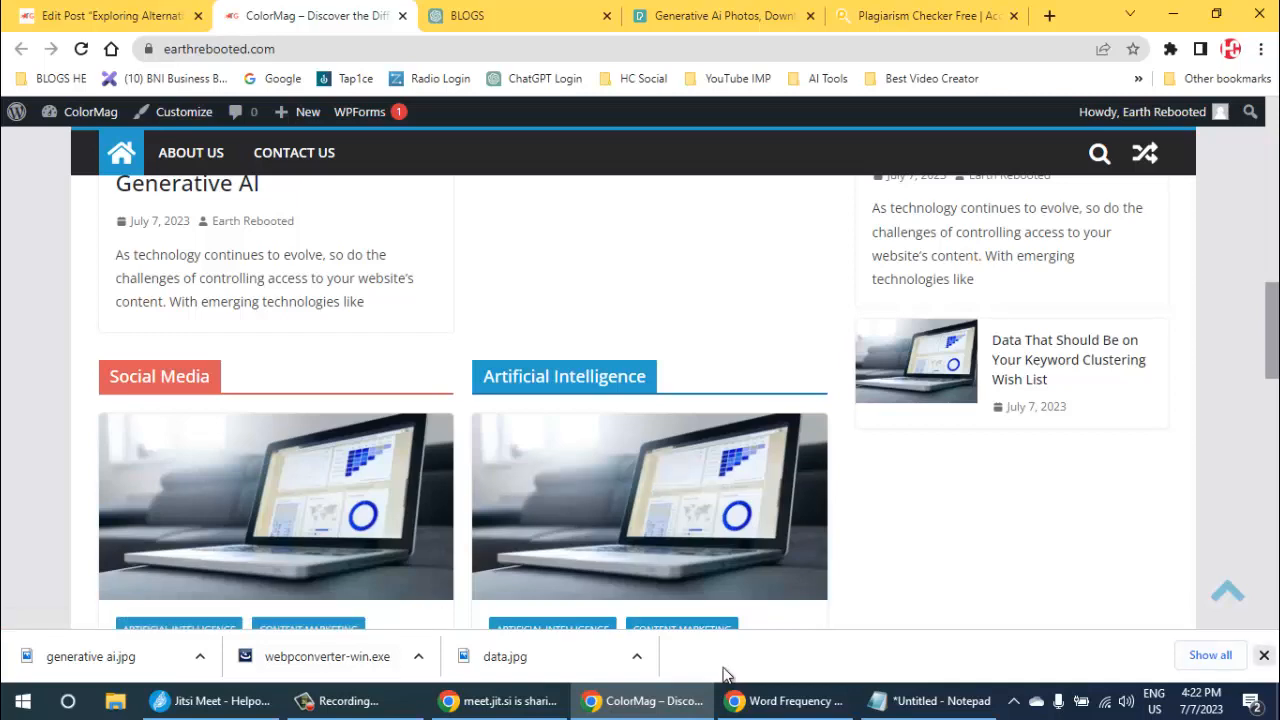
scroll(724, 676, down, 5)
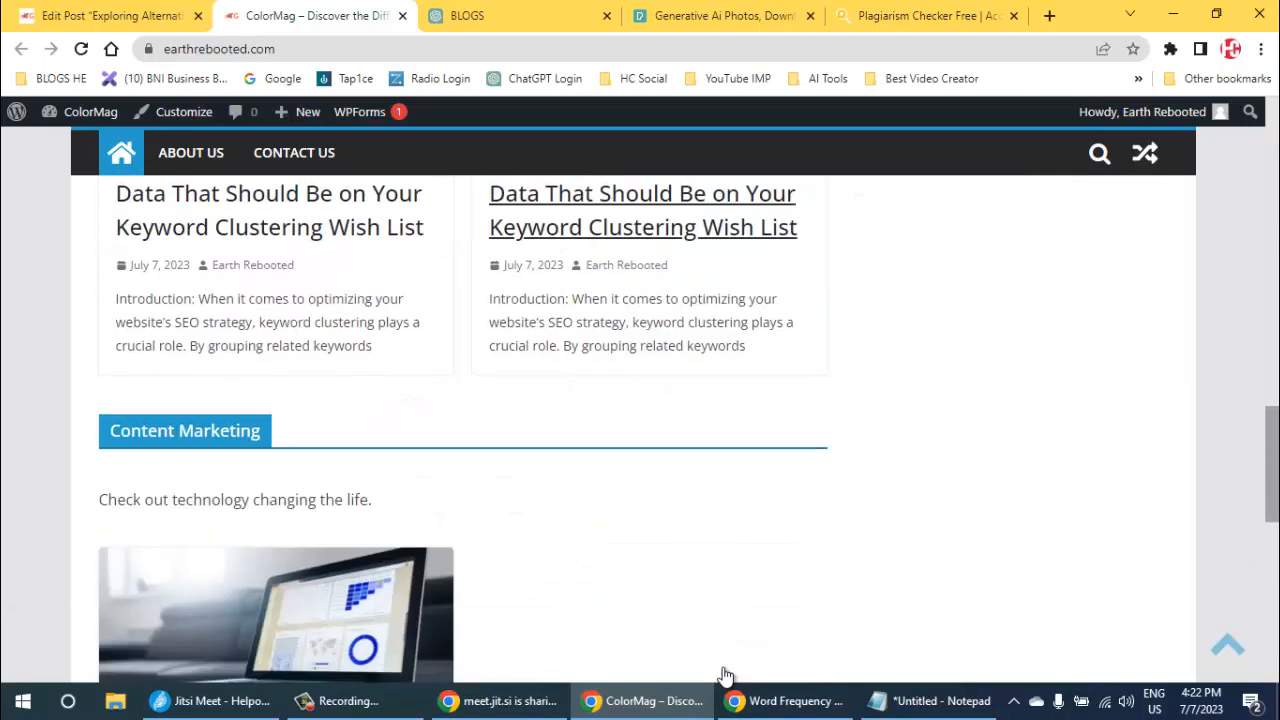
scroll(724, 676, up, 10)
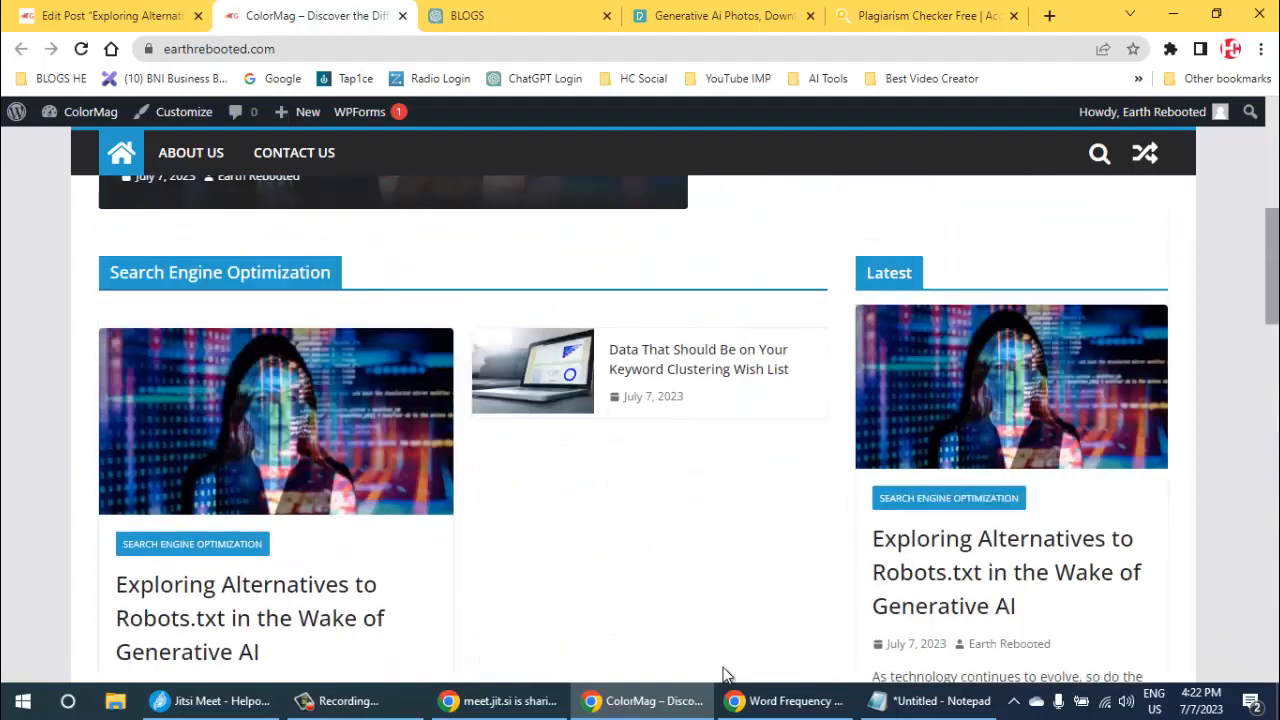
scroll(724, 676, up, 5)
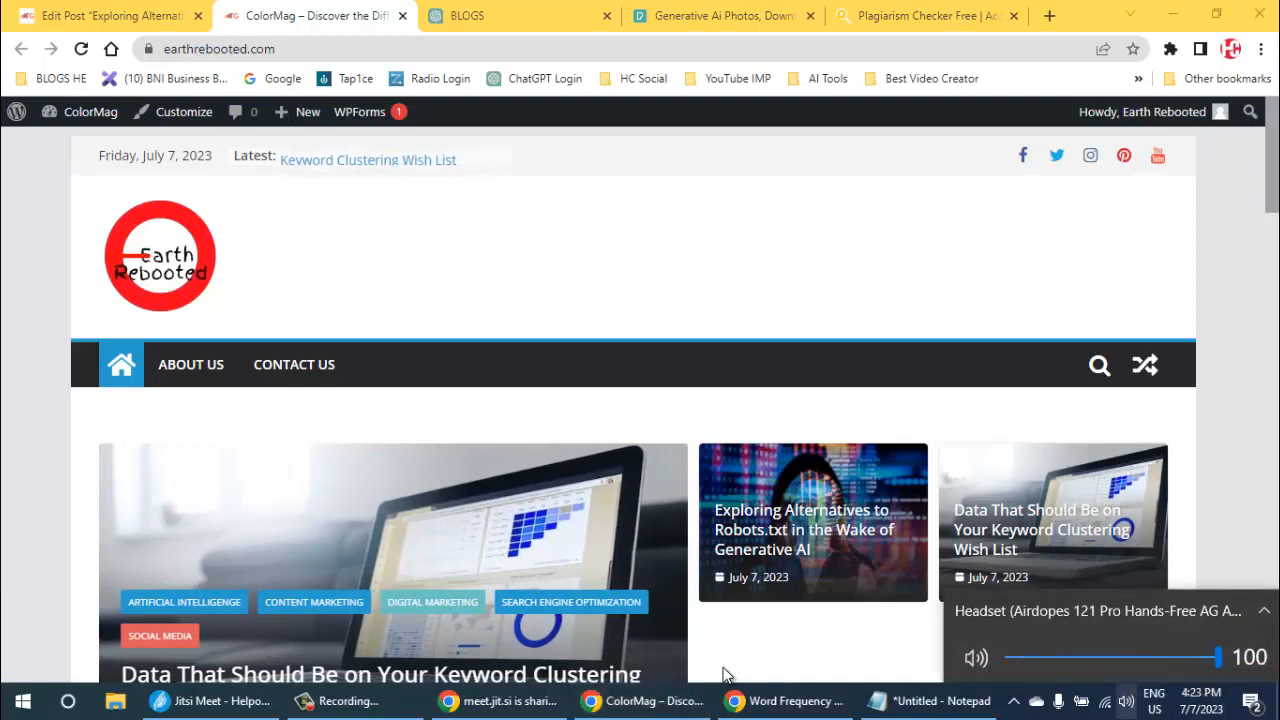
- Set the audio playback device to Headphones (Airdopes 121 Pro Stereo) and switch to the Jitsi Meet window
click(1263, 610)
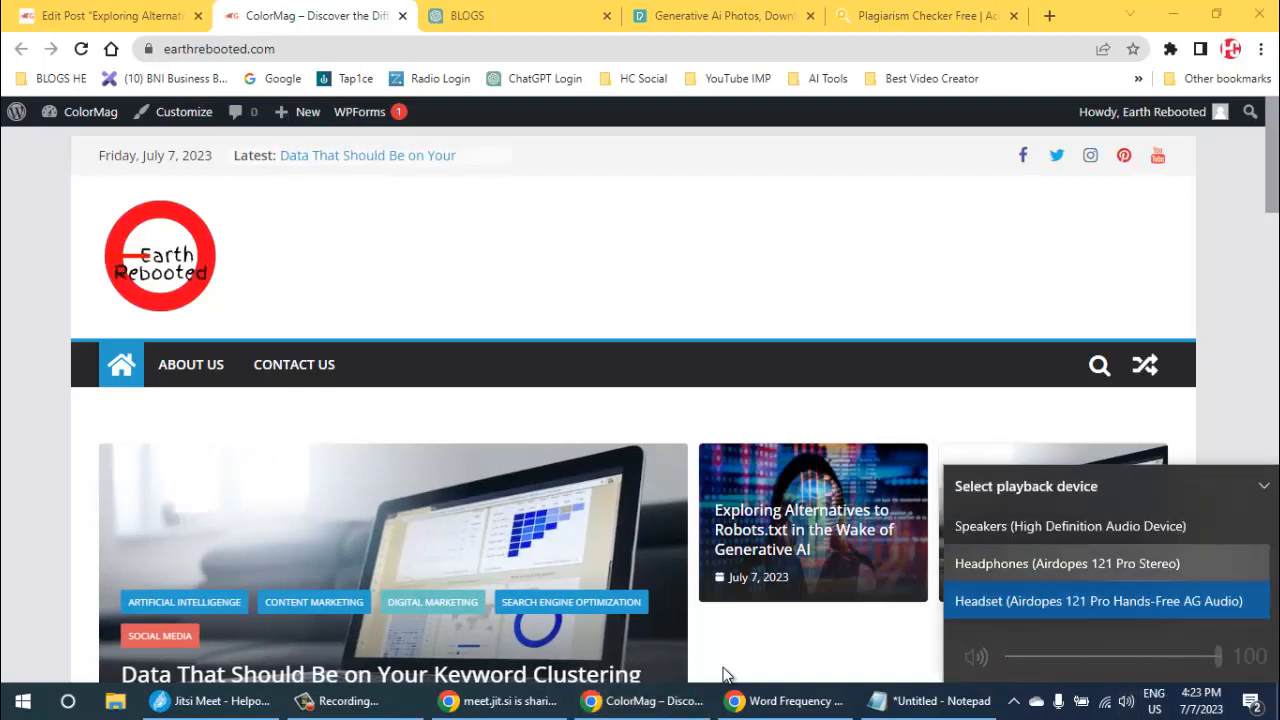
click(1067, 563)
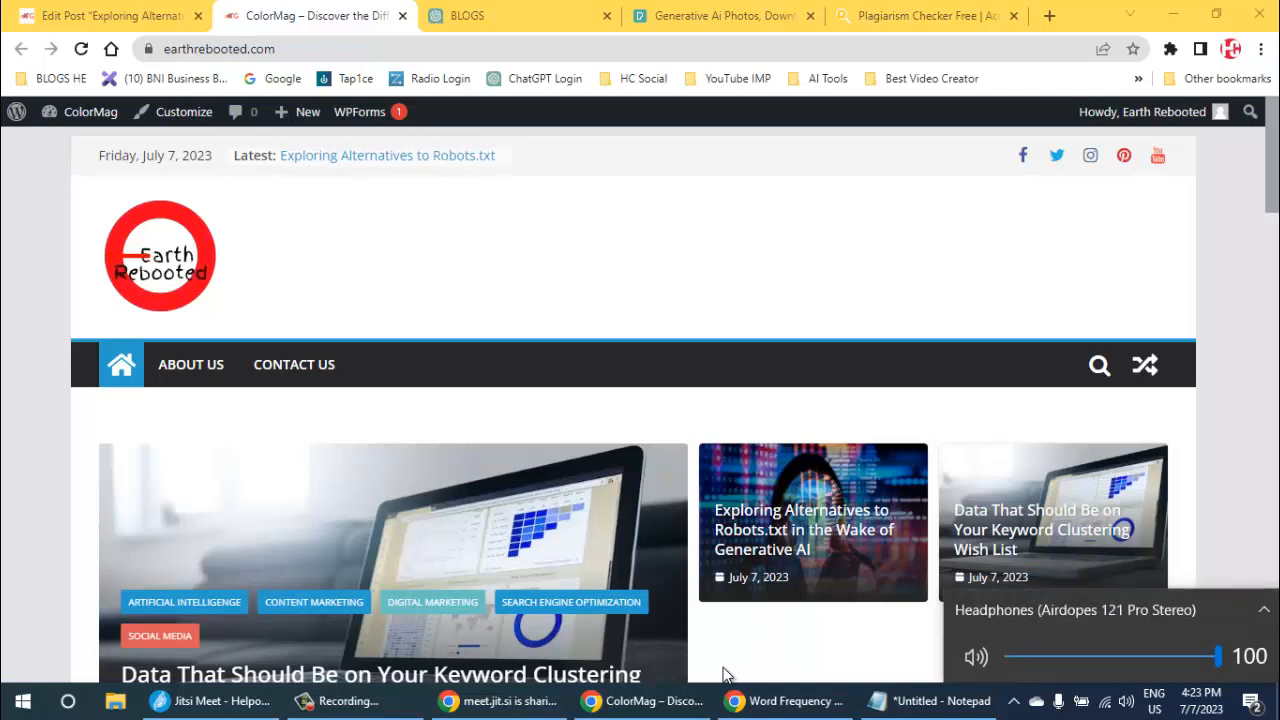
click(727, 676)
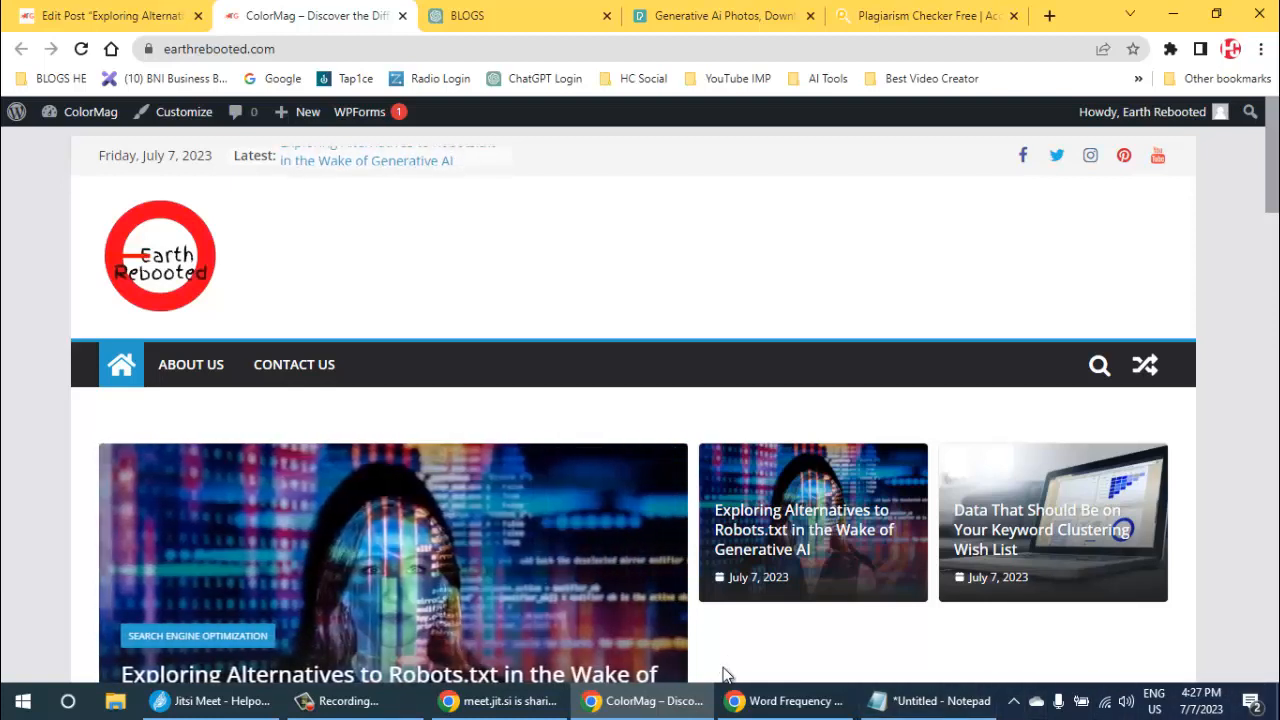
click(211, 701)
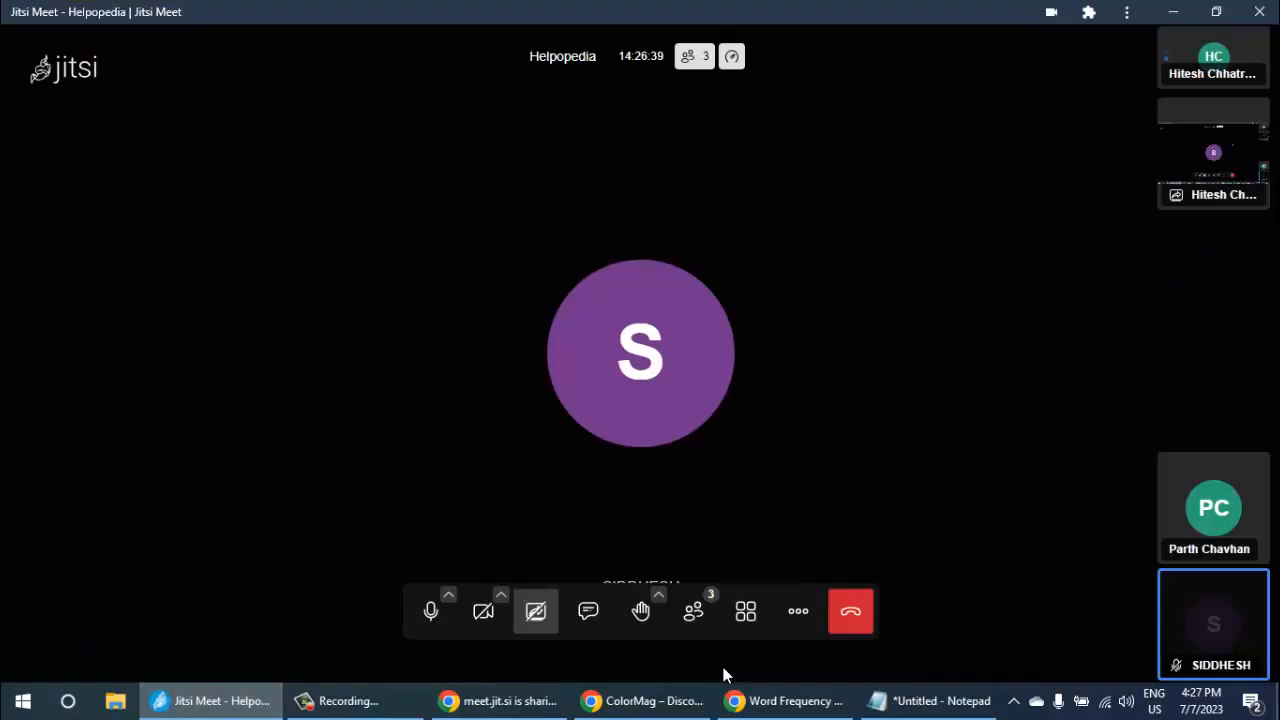